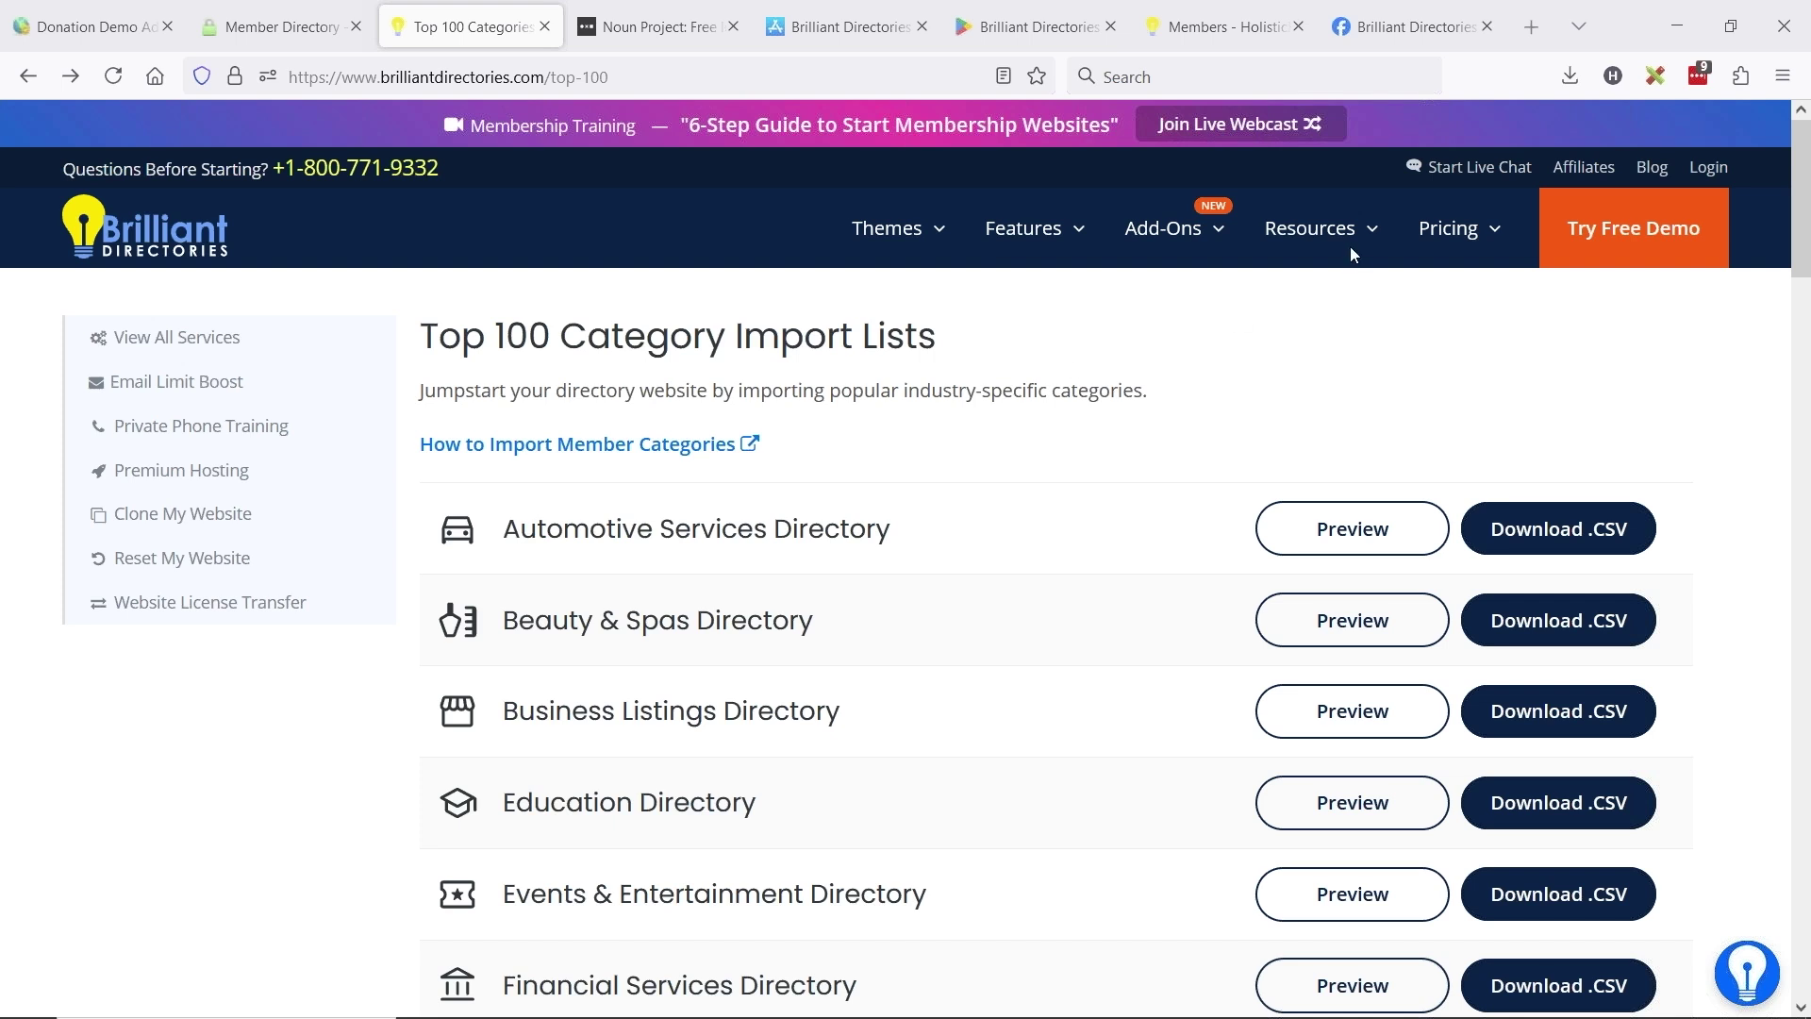
- Open the Top 100 Categories page and scroll through its category import lists
{"action": "mouse_move", "coordinate": [1326, 233]}
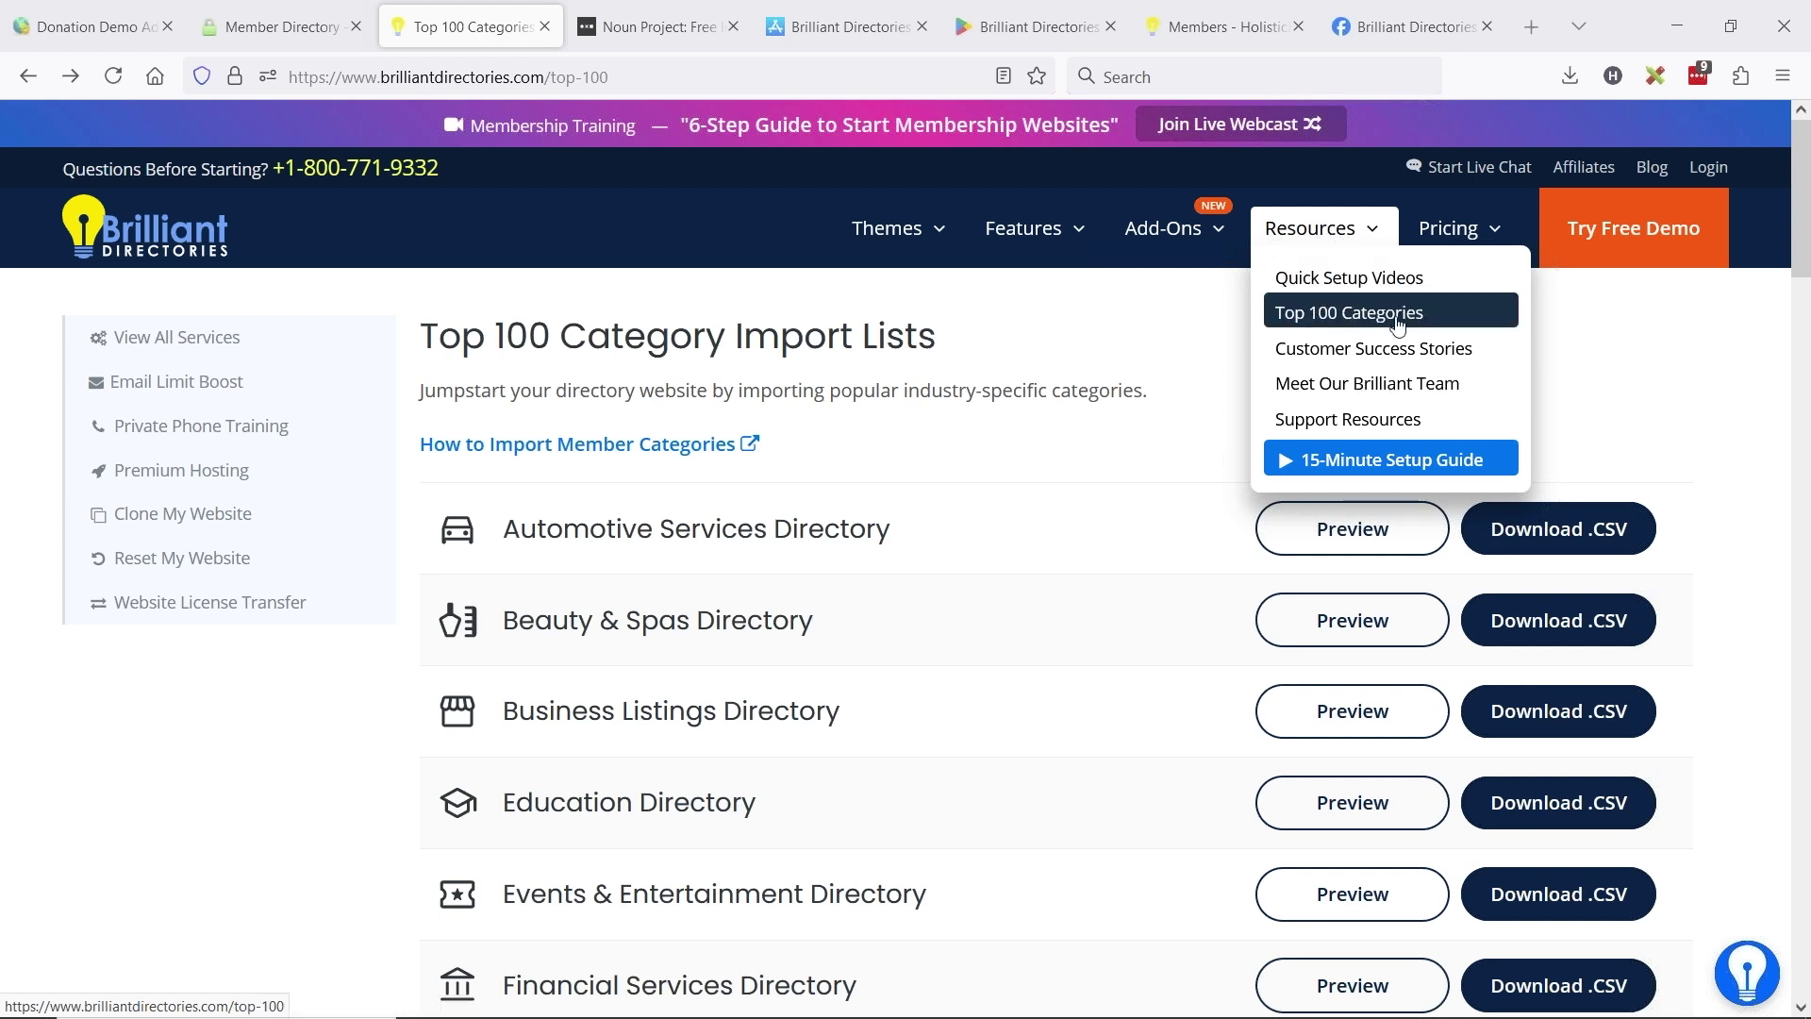
{"action": "left_click", "coordinate": [1426, 326]}
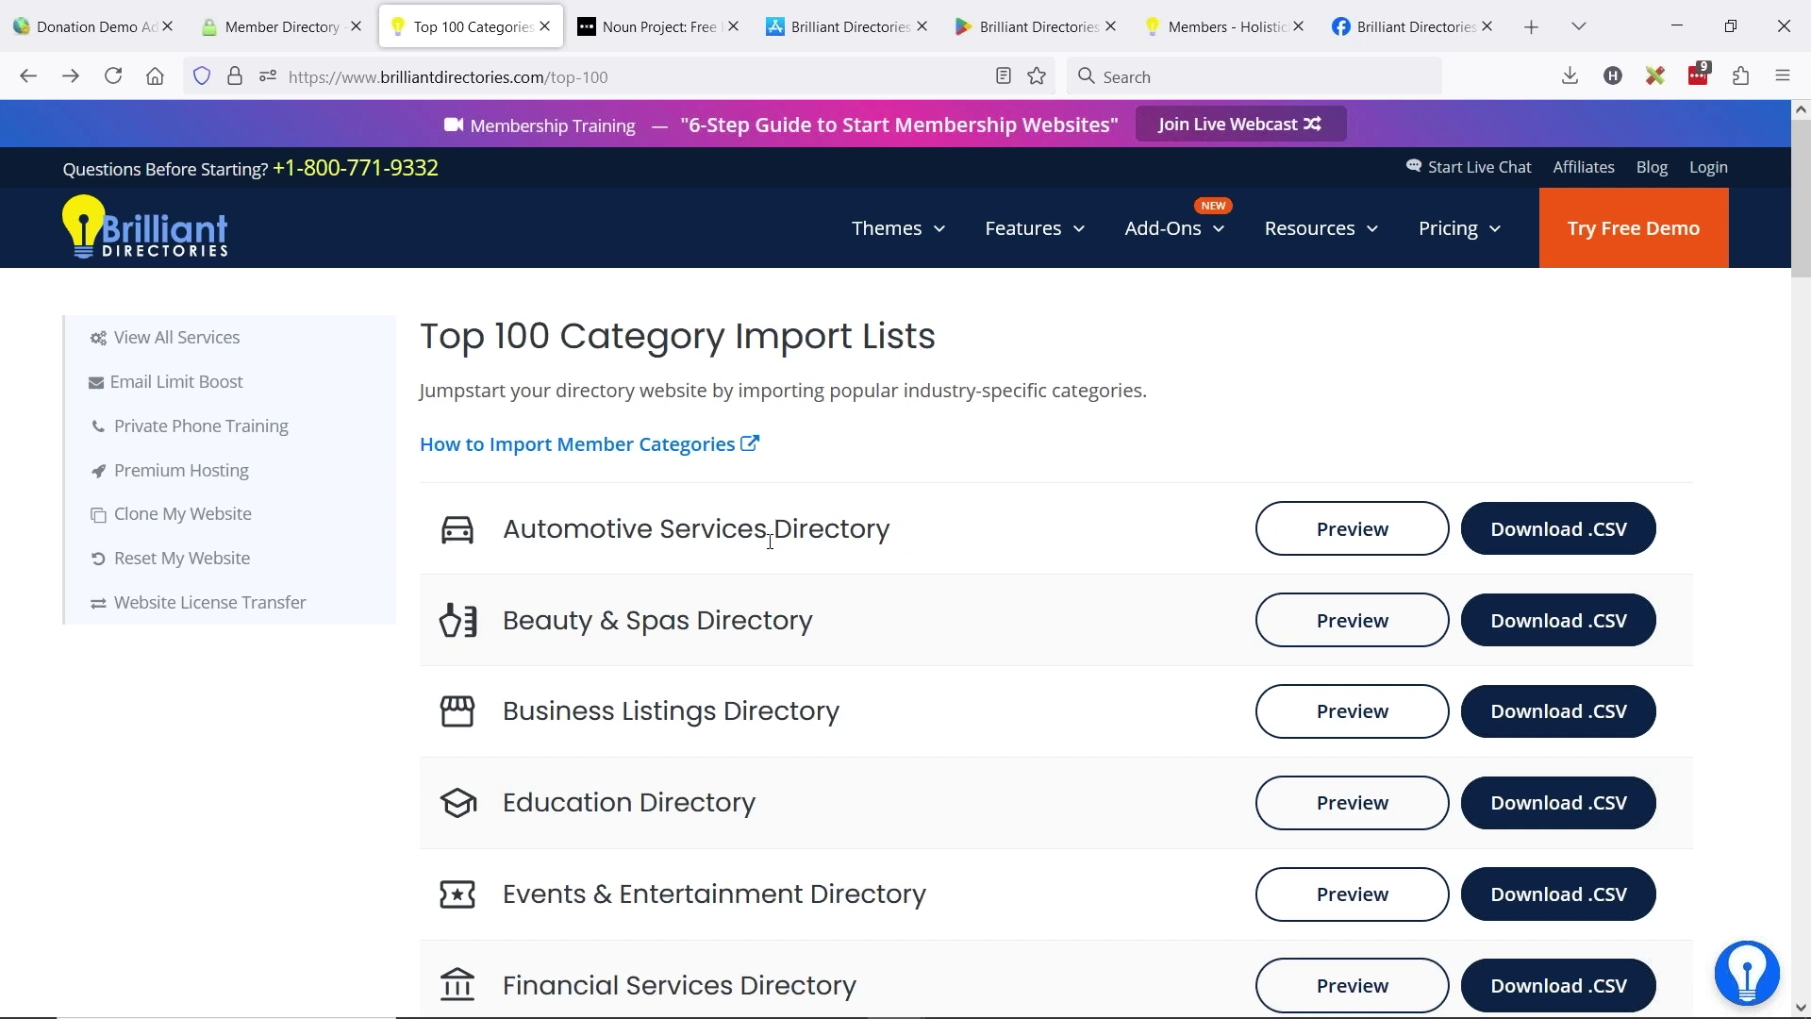
{"action": "scroll", "coordinate": [801, 514], "scroll_direction": "down", "scroll_amount": 3}
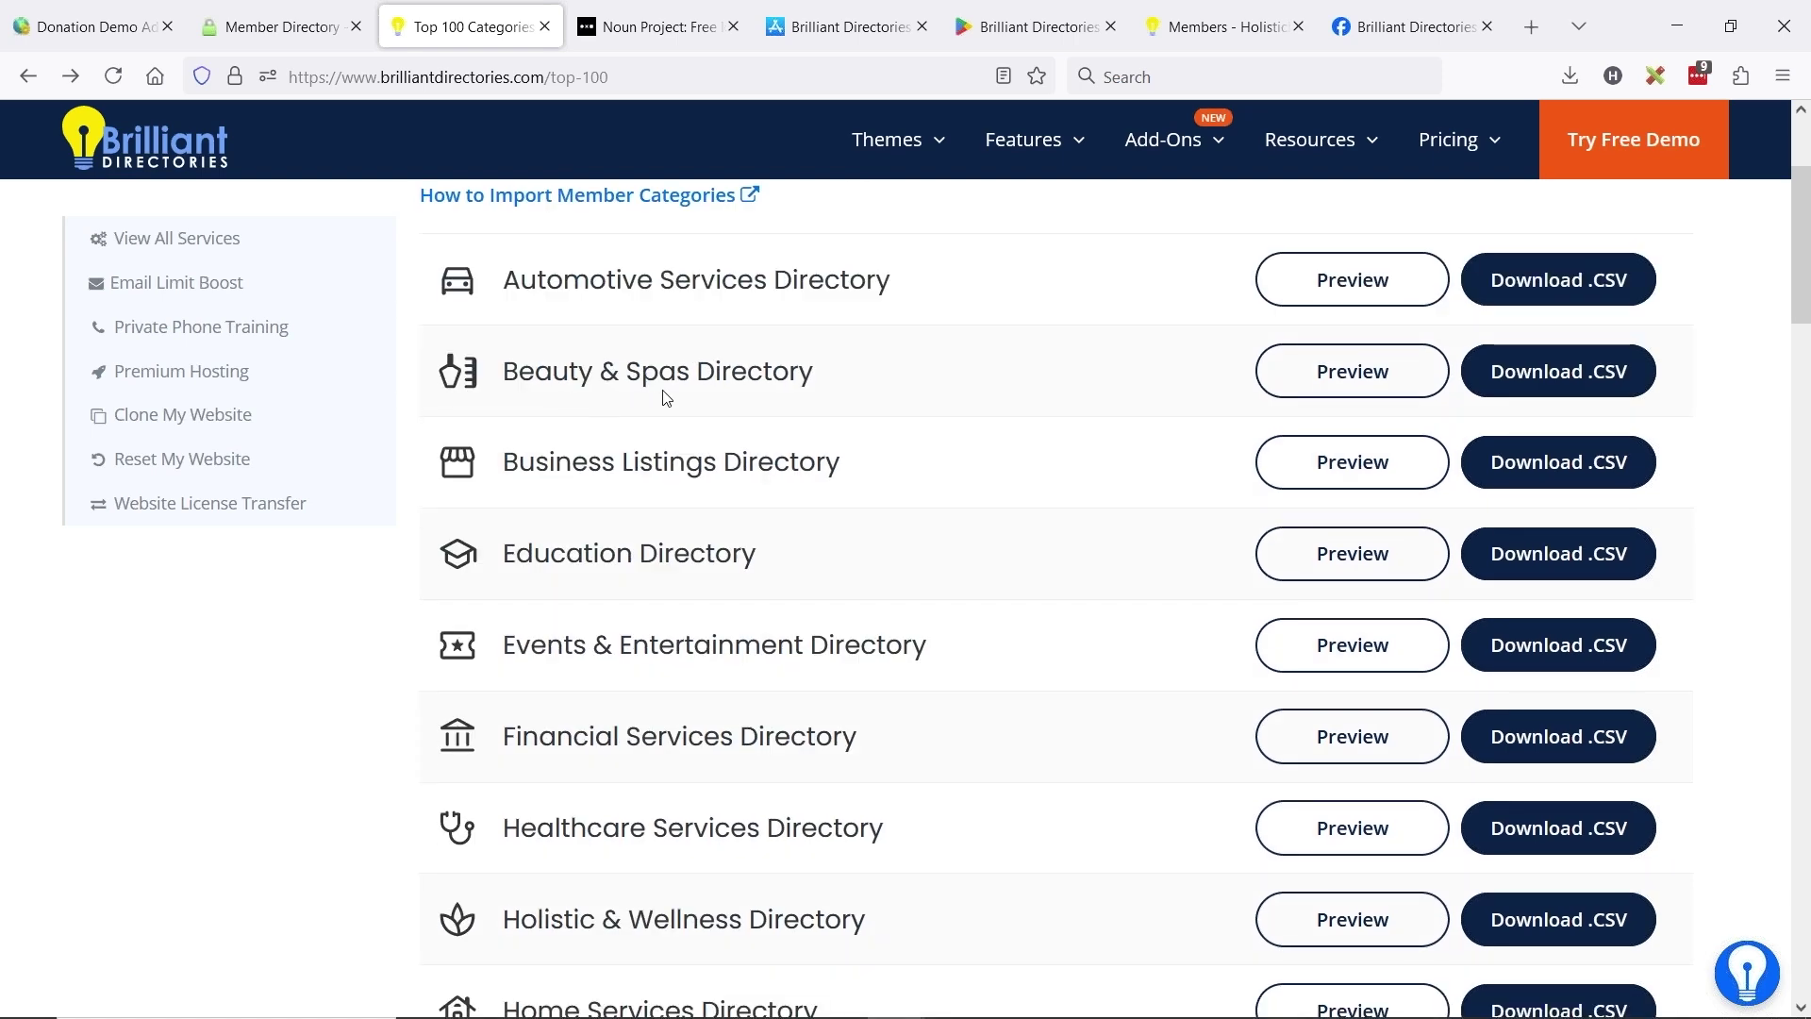
{"action": "scroll", "coordinate": [636, 481], "scroll_direction": "down", "scroll_amount": 10}
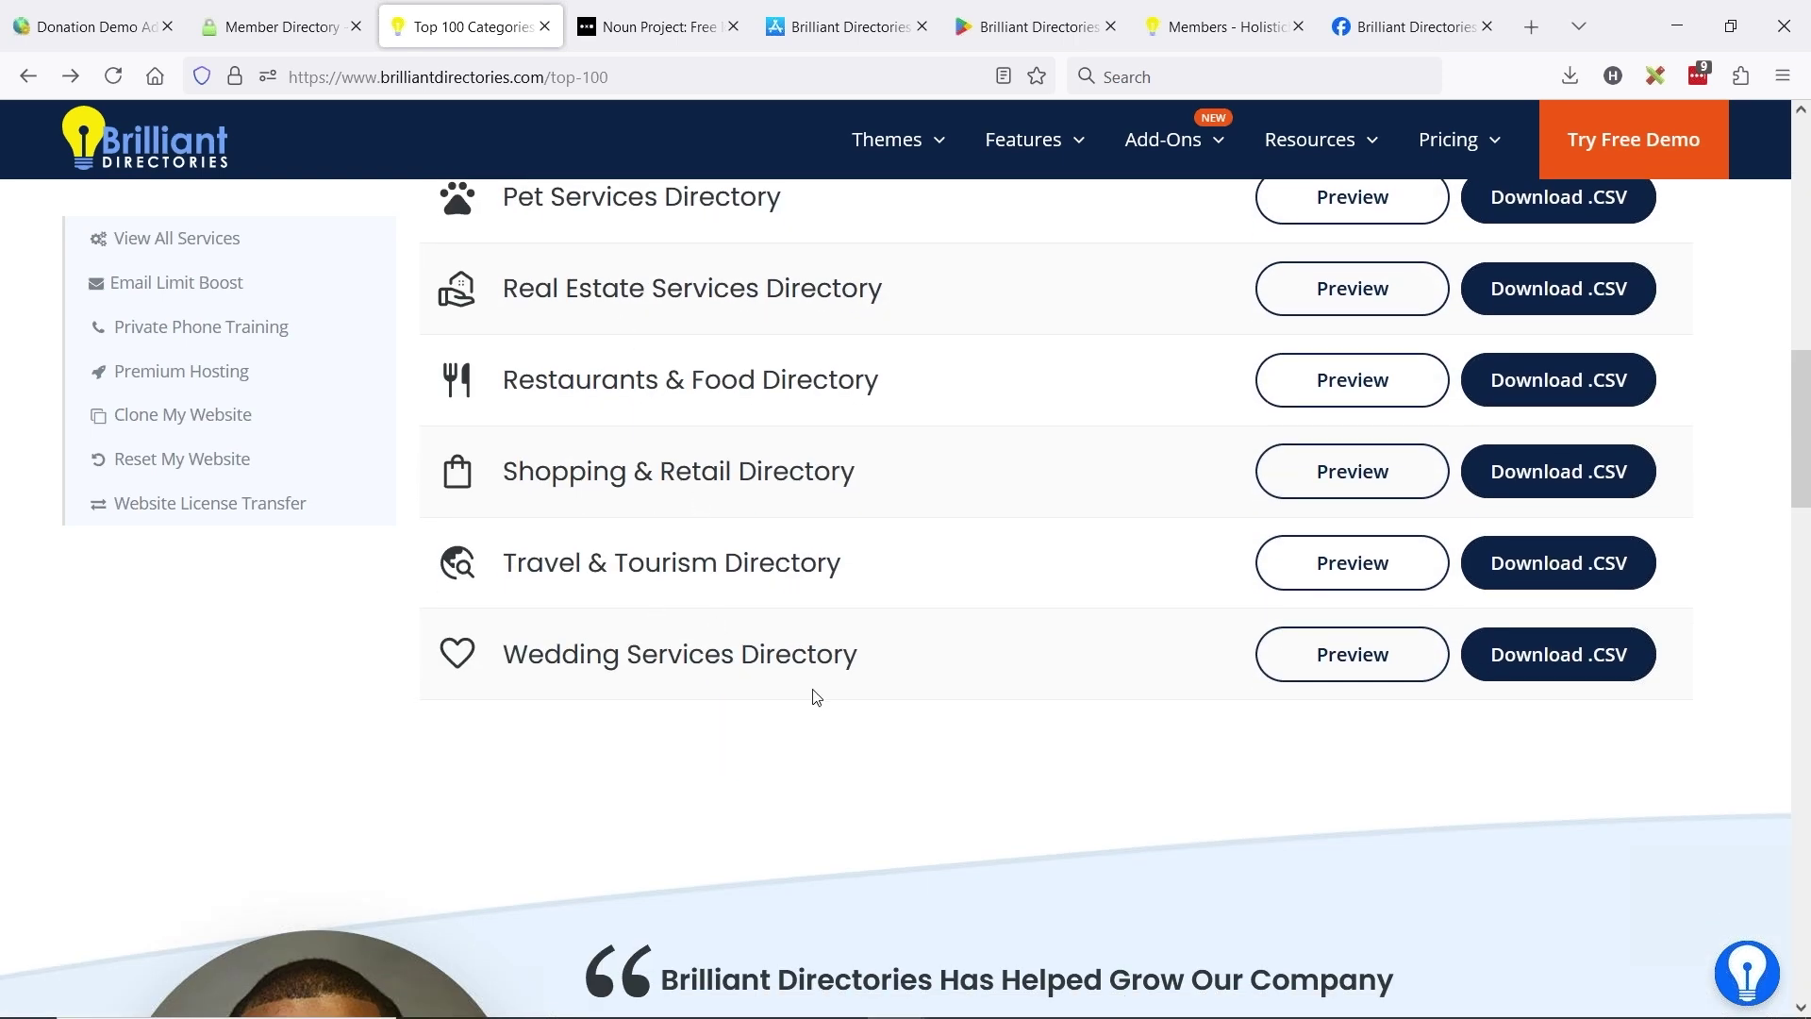
{"action": "left_click_drag", "start_coordinate": [572, 646], "coordinate": [775, 651]}
{"action": "left_click", "coordinate": [754, 344]}
{"action": "scroll", "coordinate": [686, 561], "scroll_direction": "up", "scroll_amount": 12}
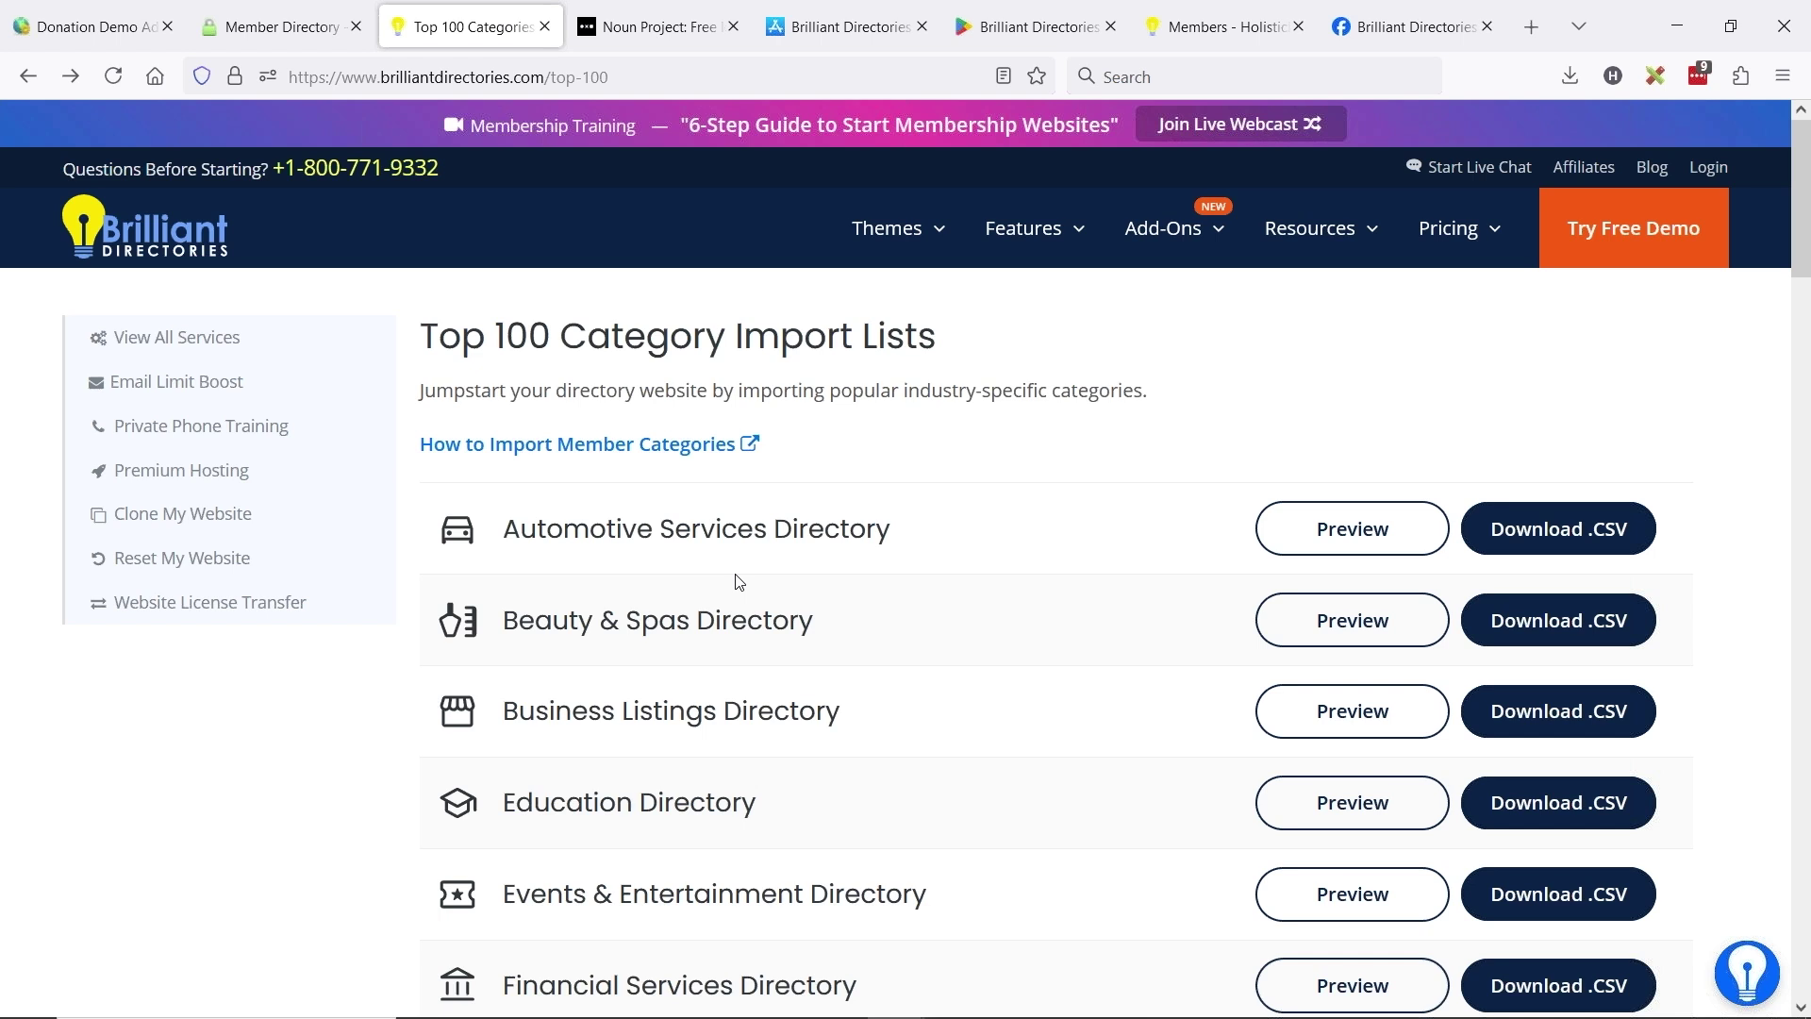
{"action": "scroll", "coordinate": [1033, 603], "scroll_direction": "down", "scroll_amount": 7}
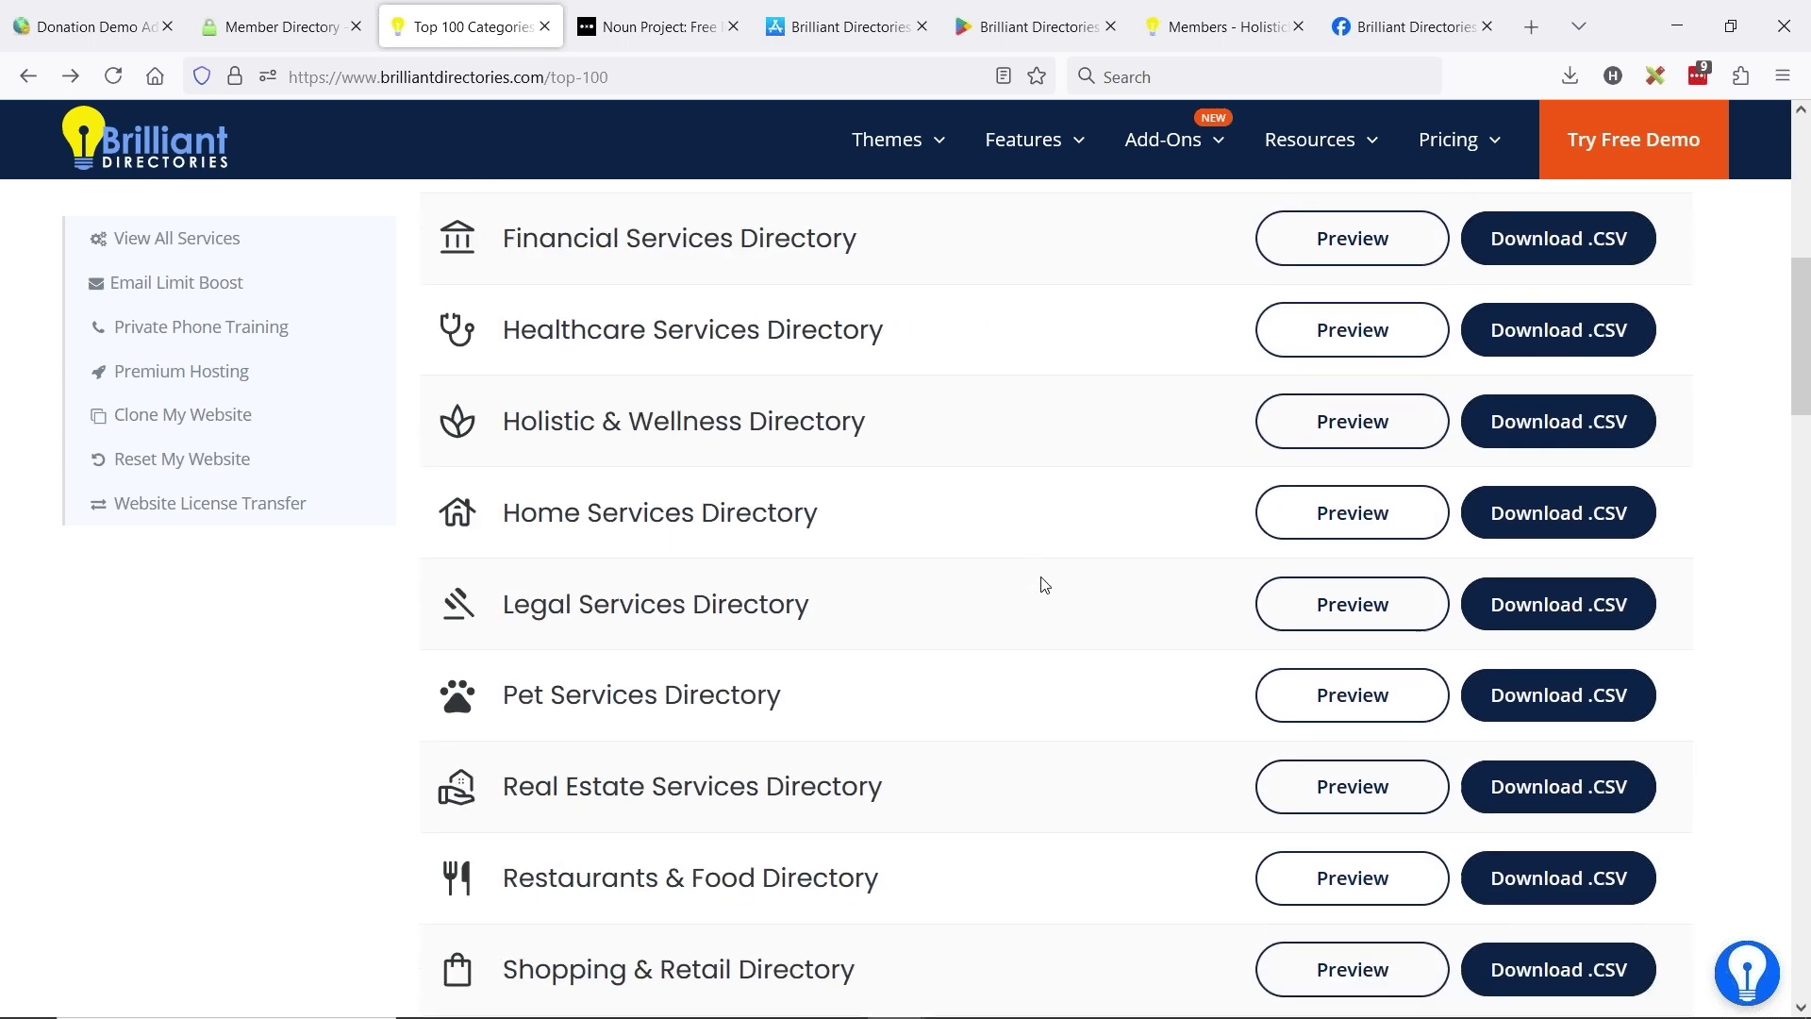
{"action": "scroll", "coordinate": [952, 519], "scroll_direction": "down", "scroll_amount": 3}
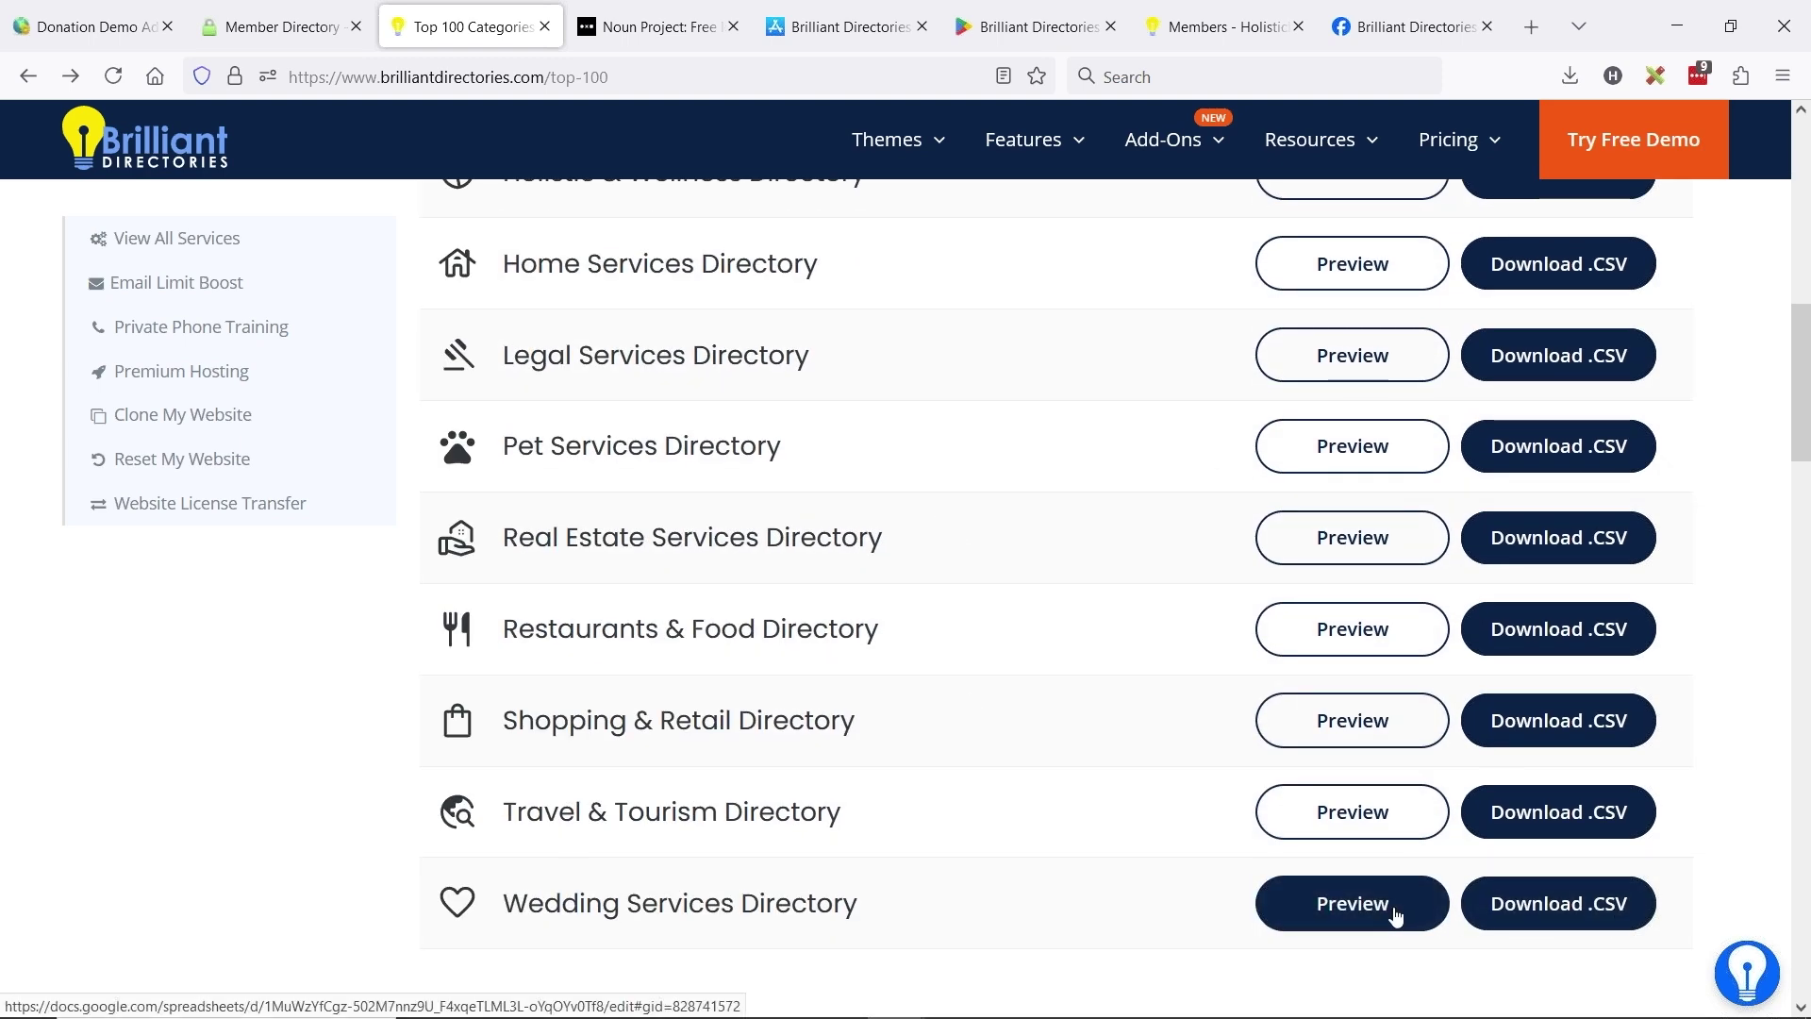
- Copy the Top 100 page address and bring up the Firefox main menu
{"action": "left_click", "coordinate": [651, 77]}
{"action": "key", "text": "ctrl+c"}
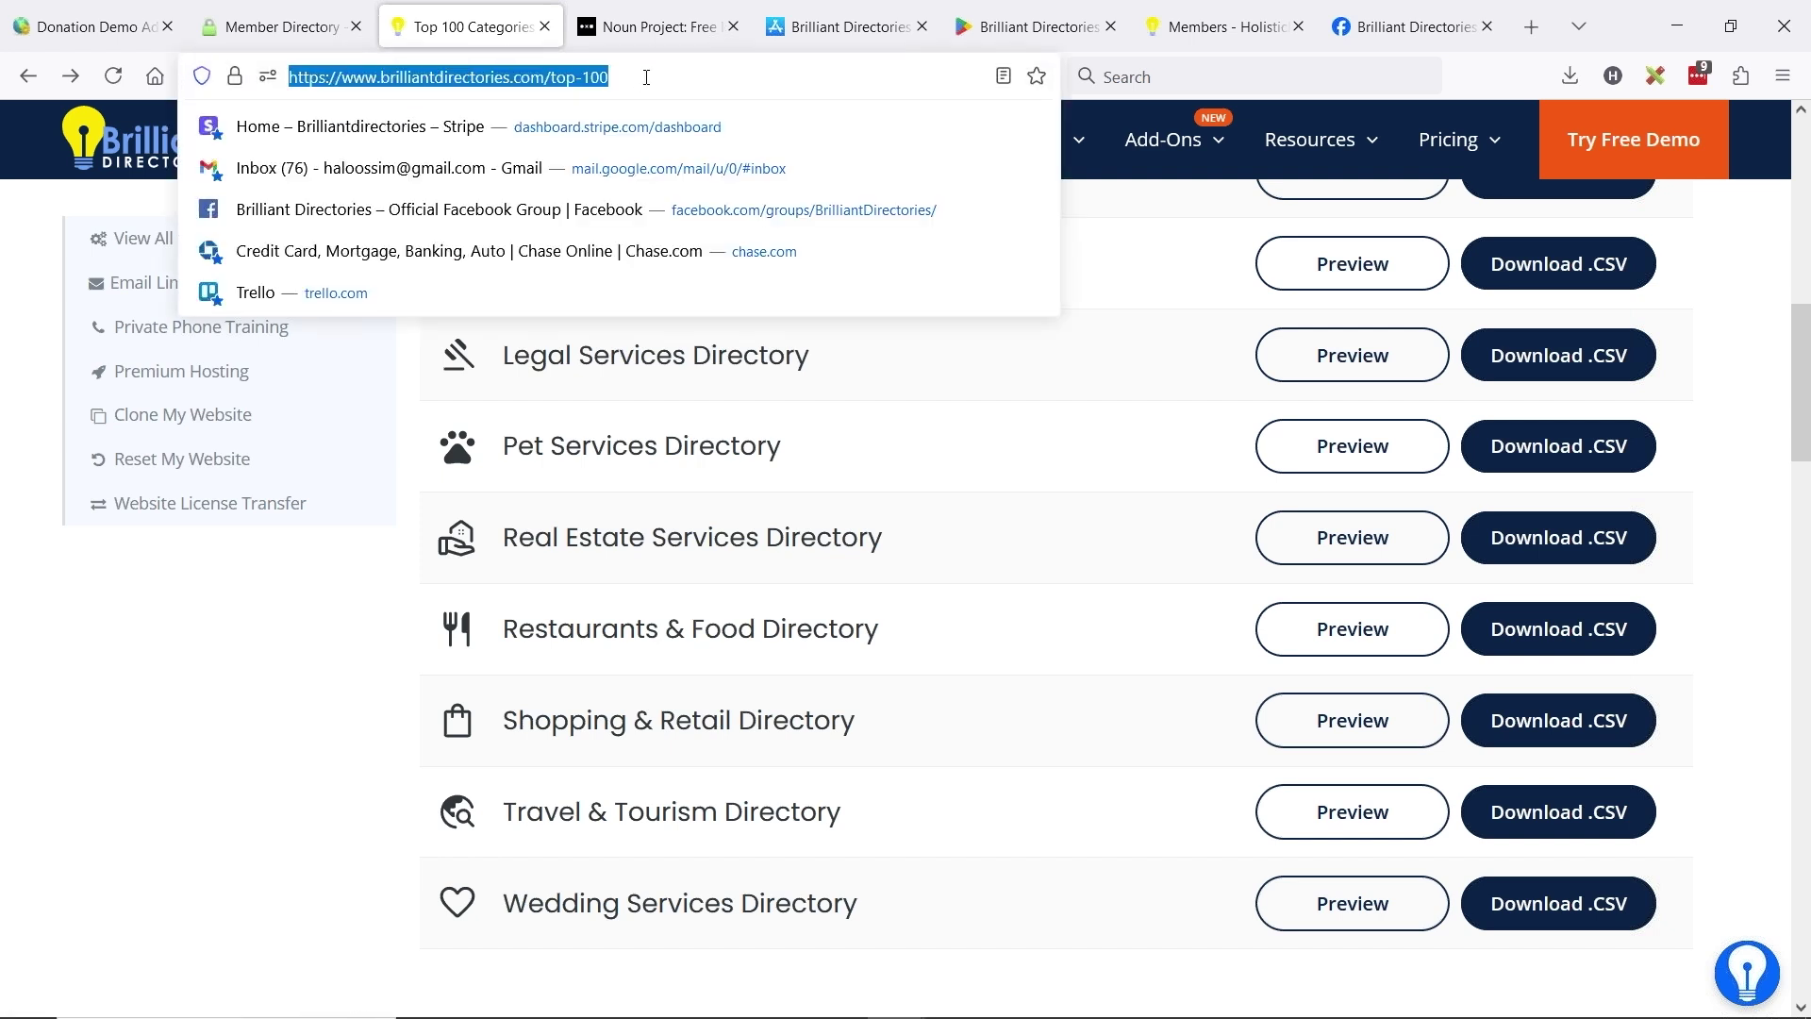
{"action": "left_click", "coordinate": [1792, 70]}
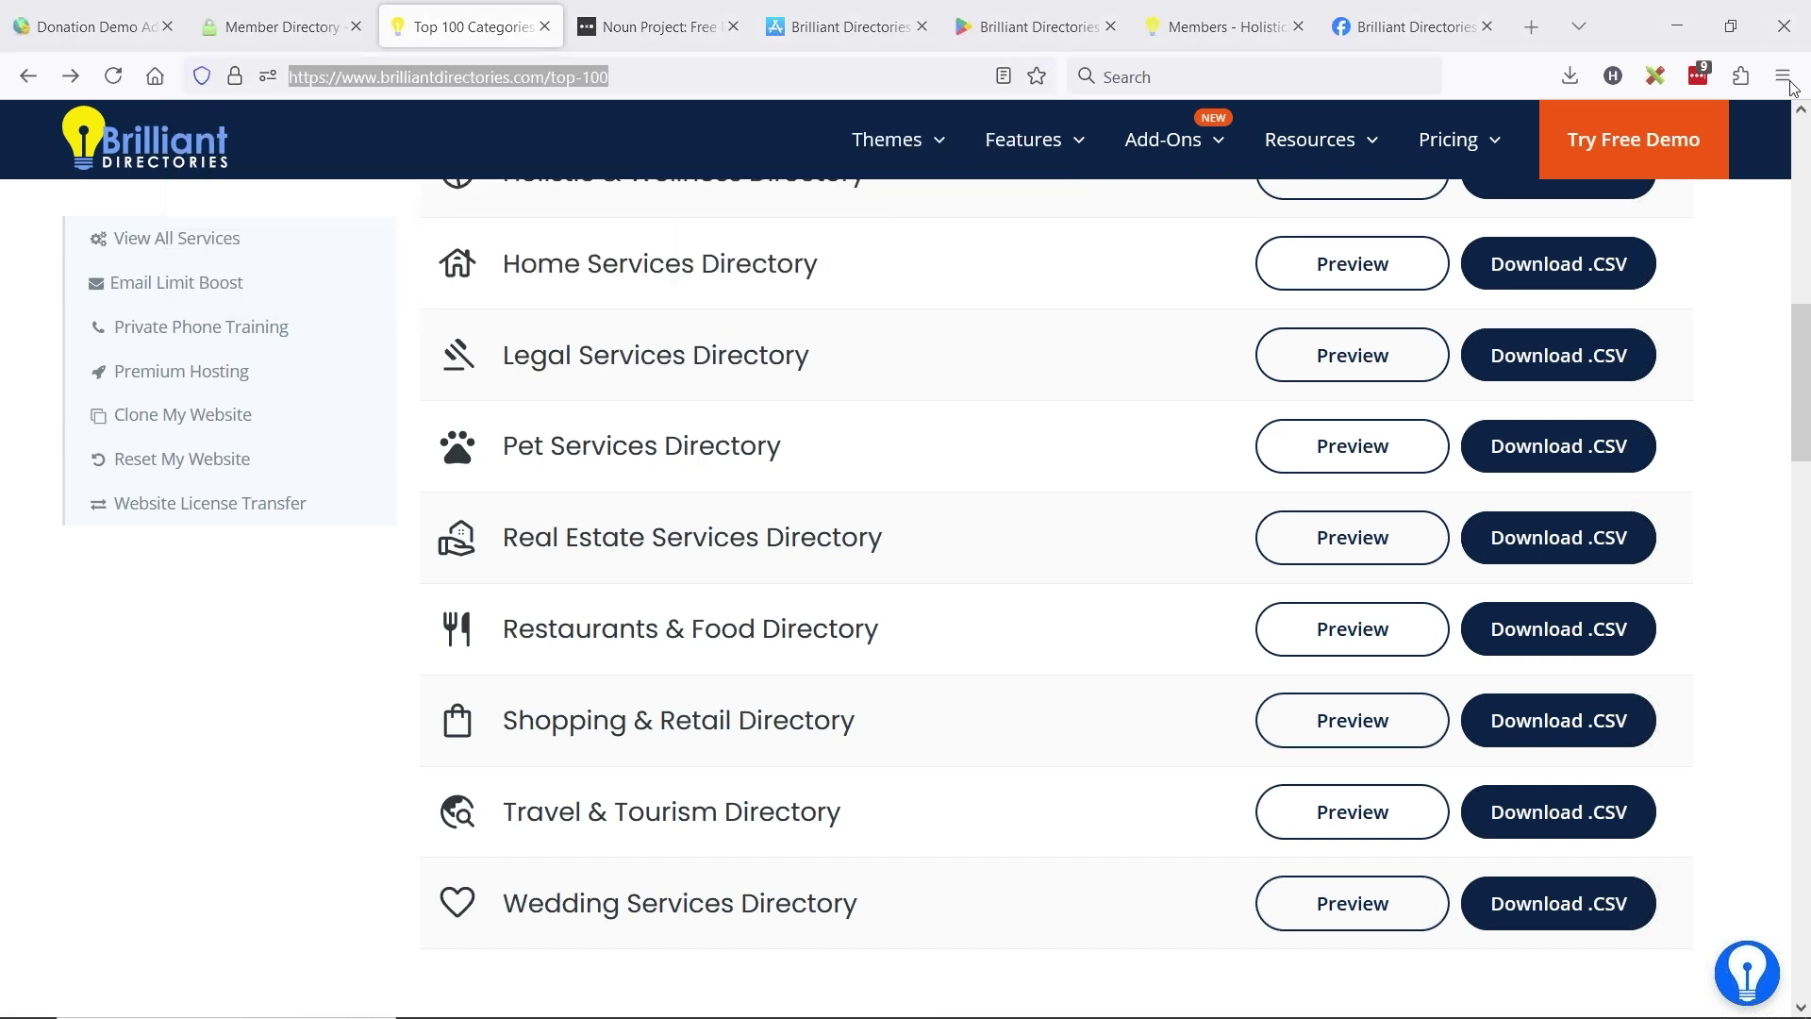
{"action": "left_click", "coordinate": [1783, 75]}
- In a new private window, load the Top 100 page and preview the Legal Services category spreadsheet
{"action": "left_click", "coordinate": [1575, 243]}
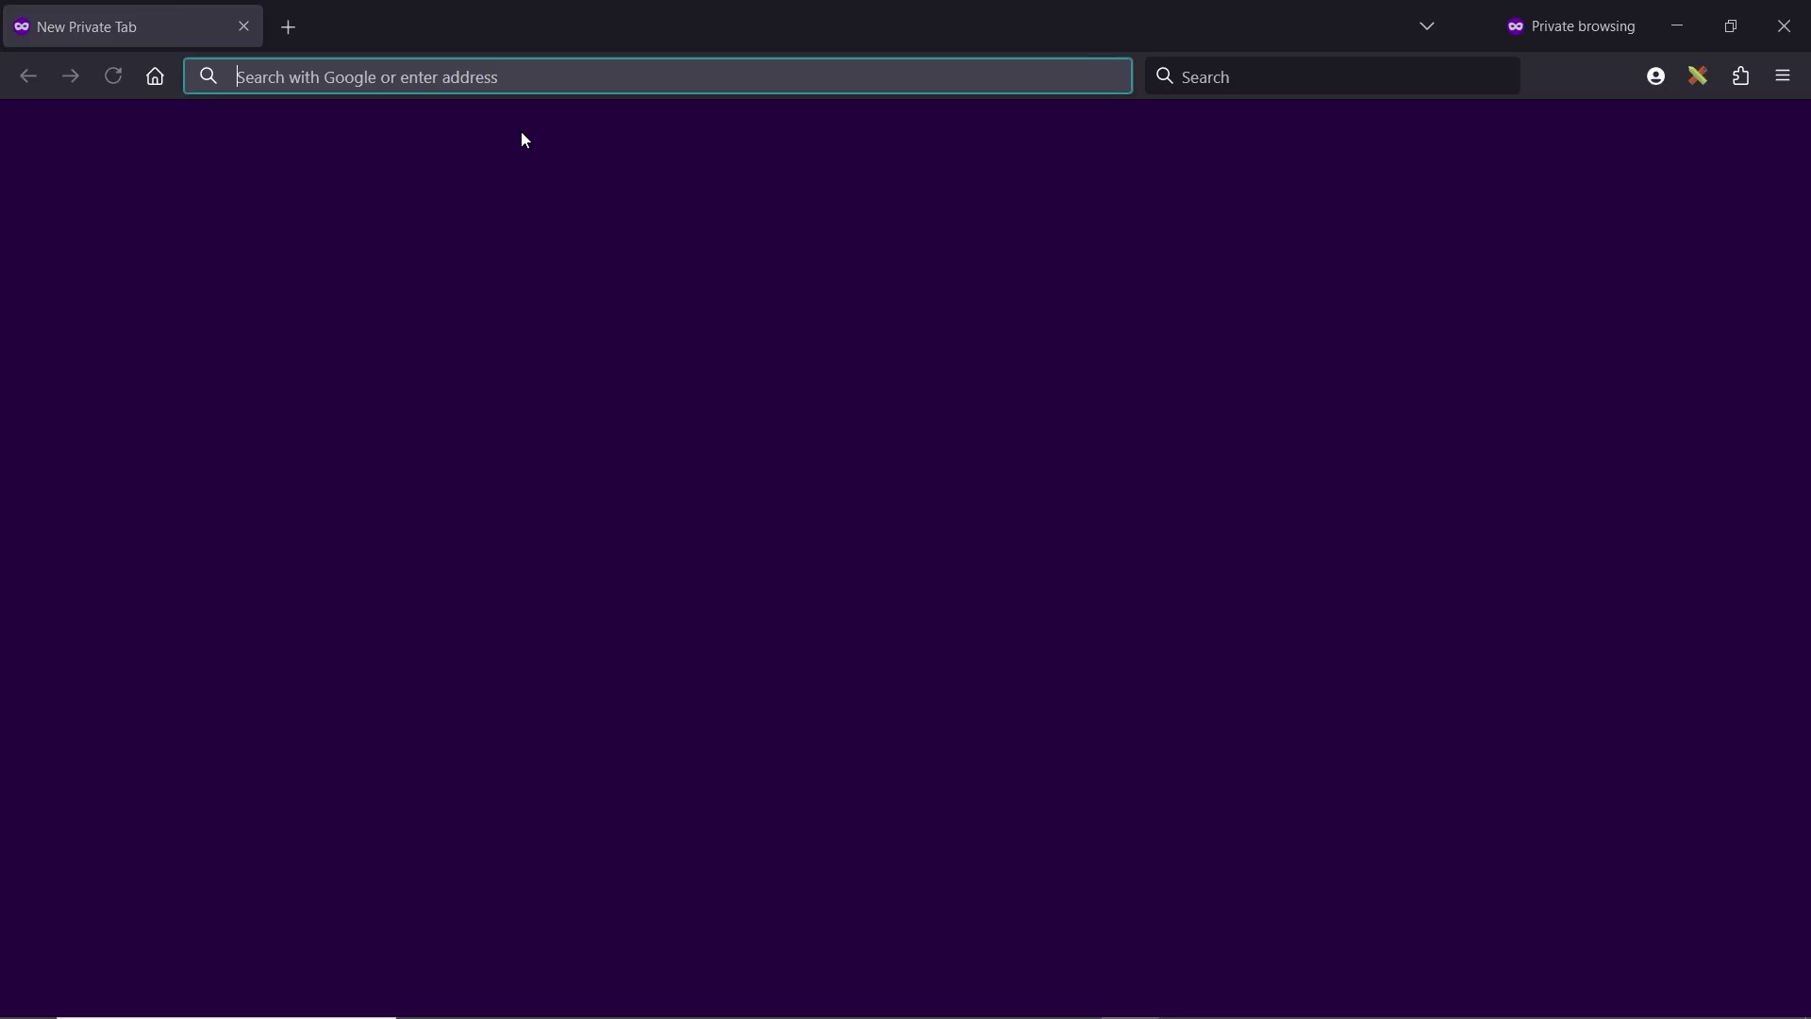
{"action": "key", "text": "ctrl+v"}
{"action": "key", "text": "Return"}
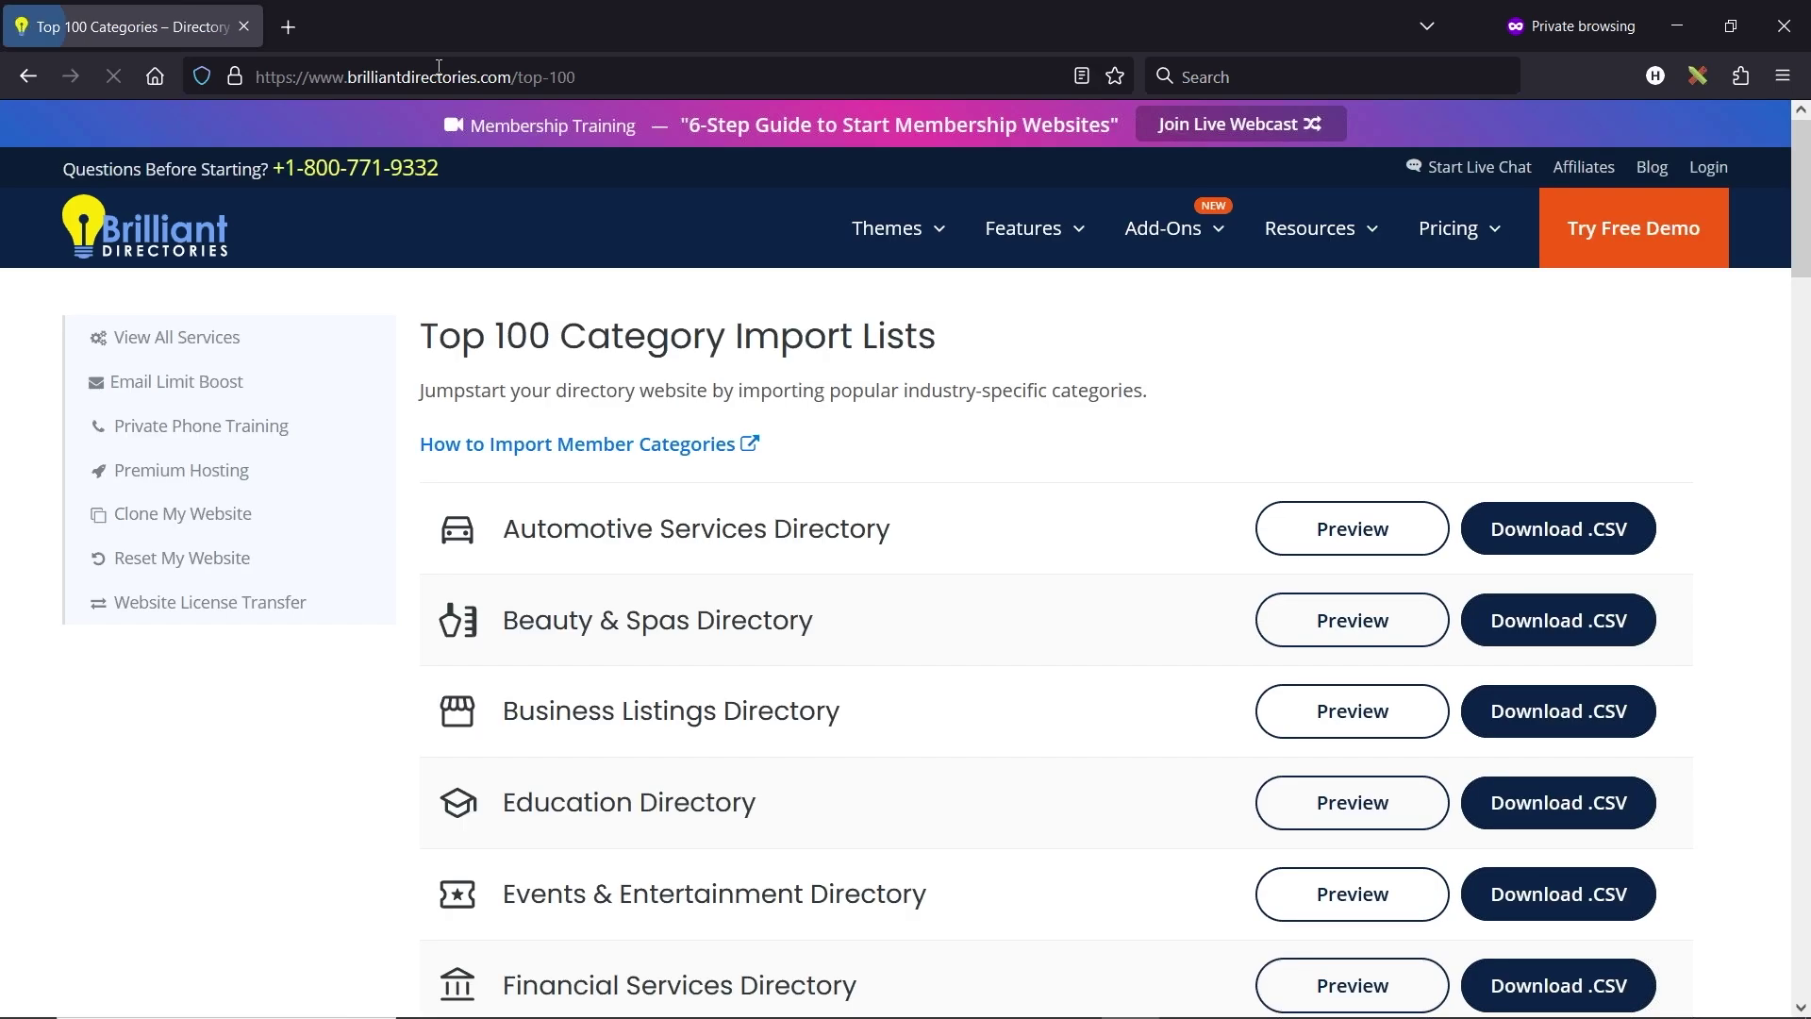
{"action": "scroll", "coordinate": [867, 494], "scroll_direction": "down", "scroll_amount": 10}
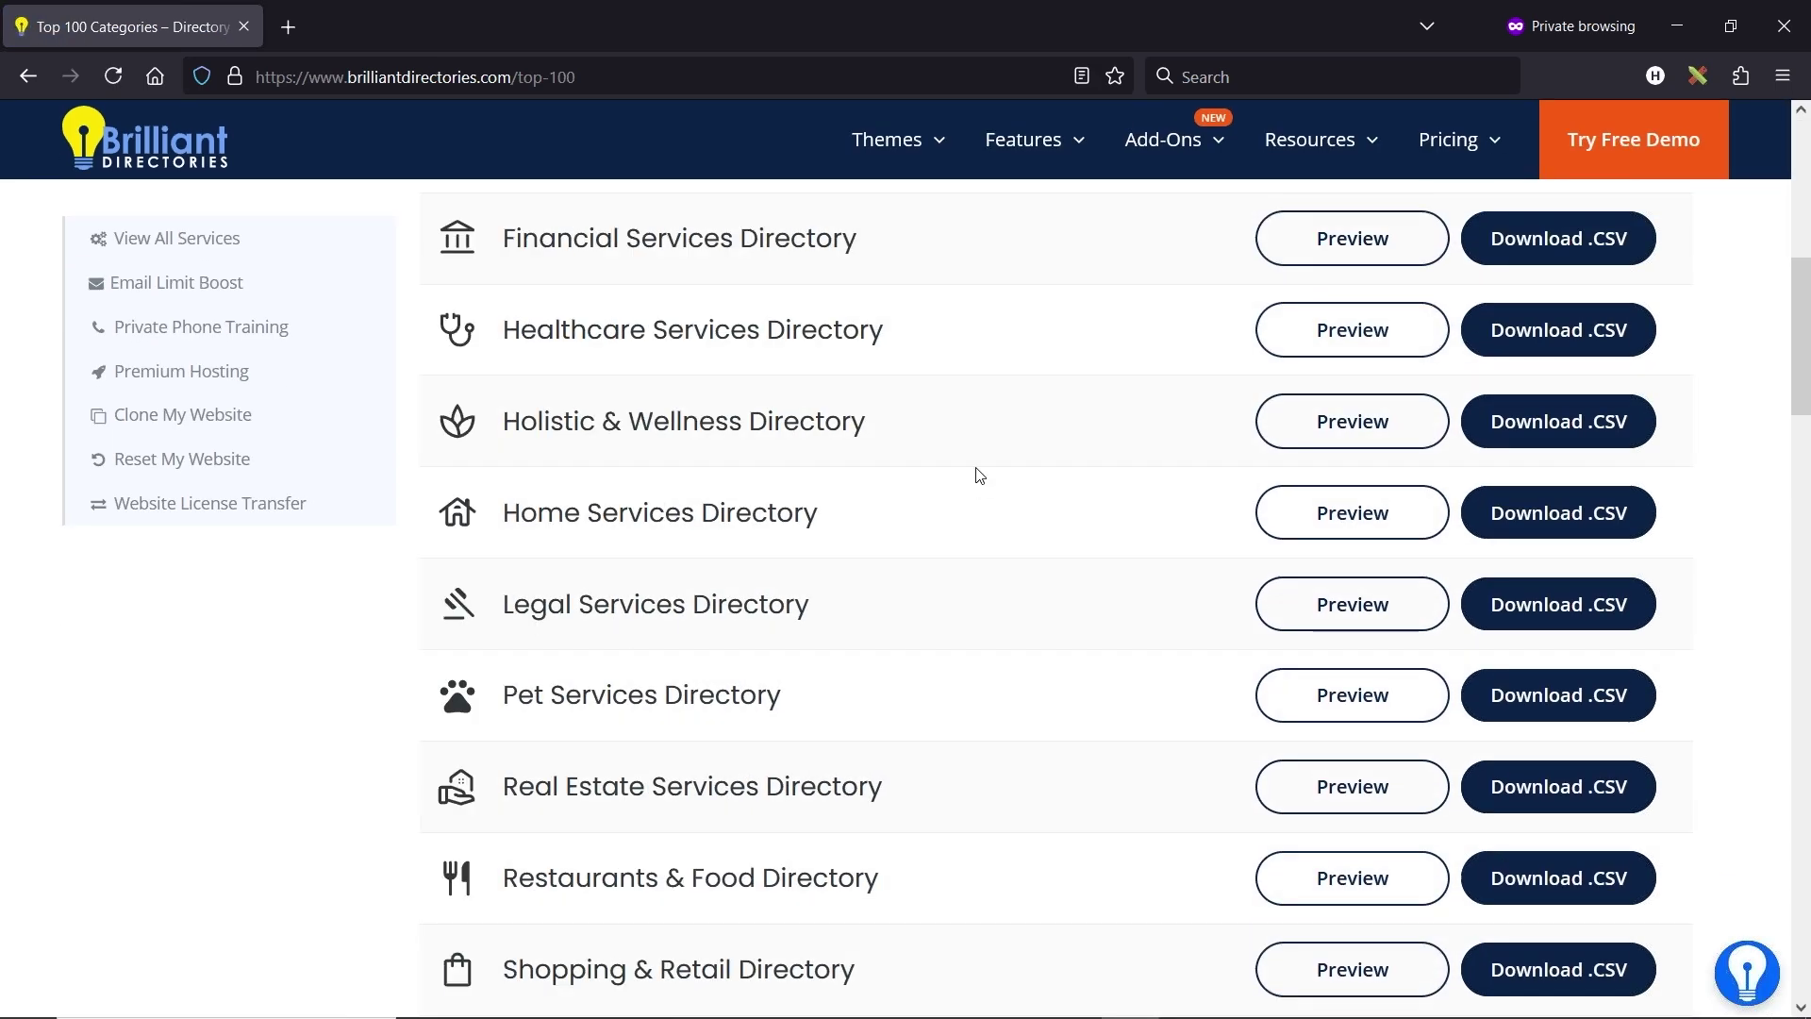
{"action": "left_click", "coordinate": [1372, 355]}
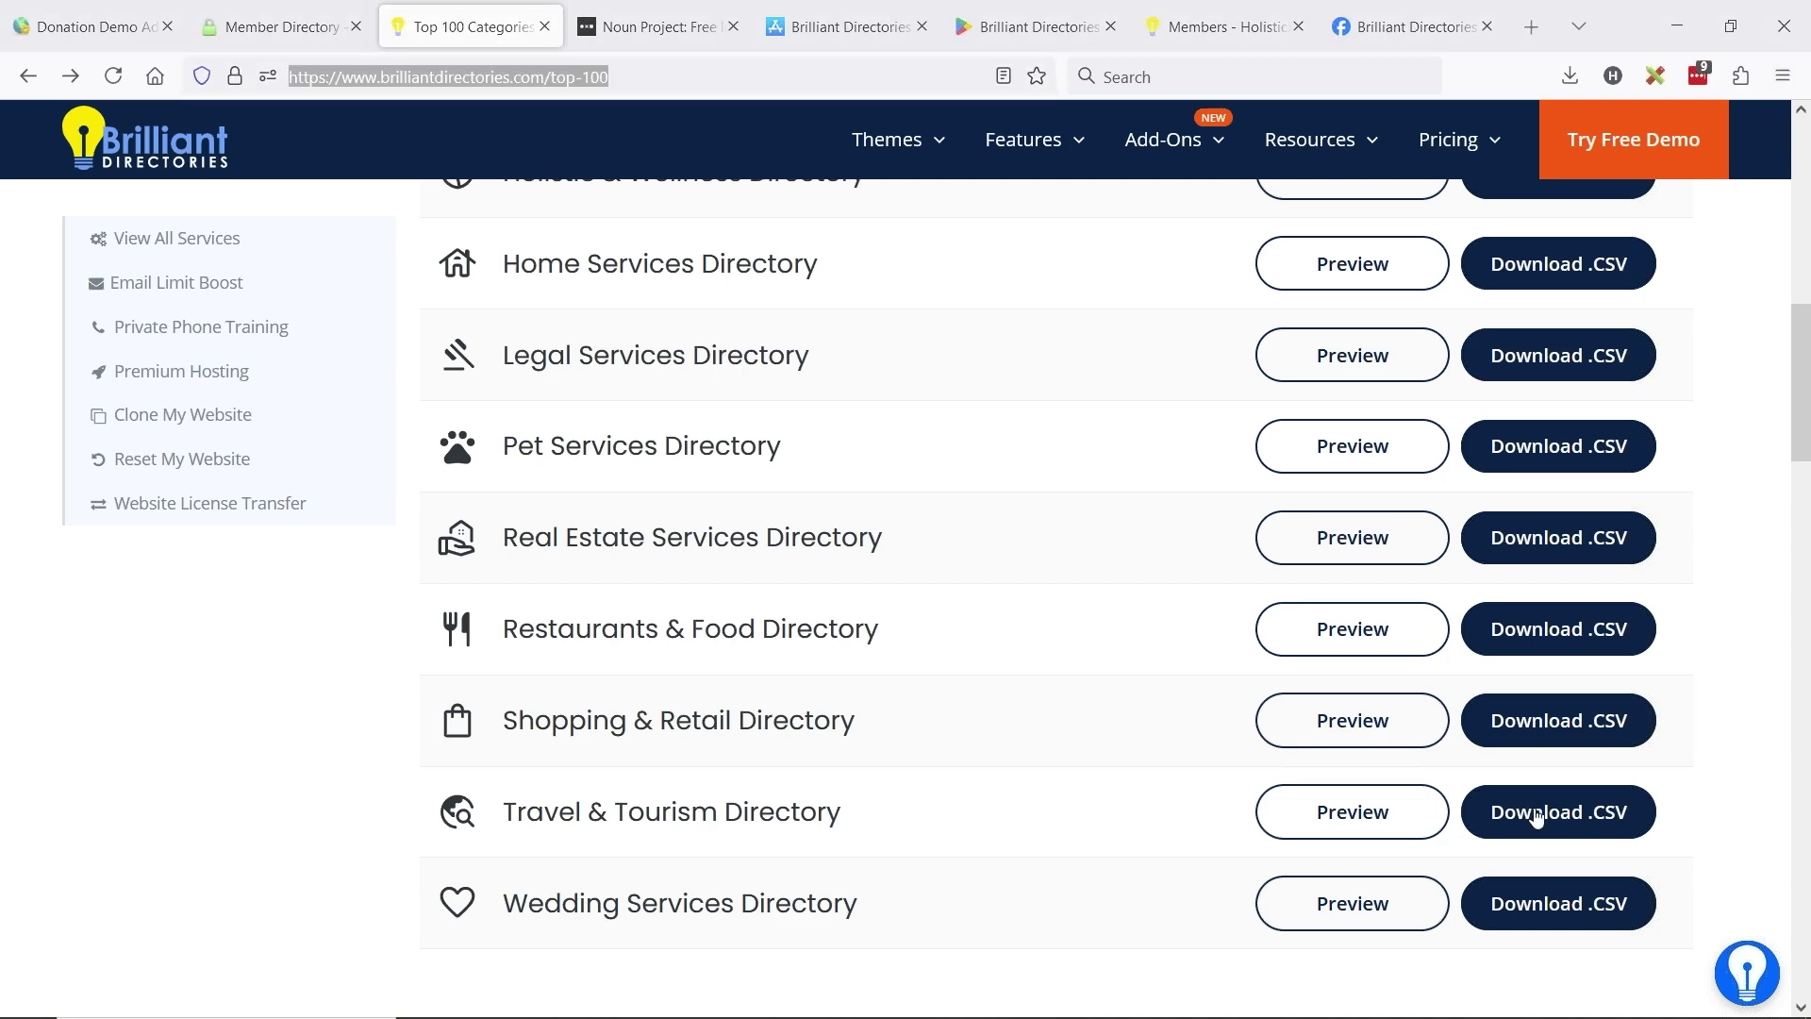
{"action": "key", "text": "alt+Tab"}
{"action": "key", "text": "alt+Tab"}
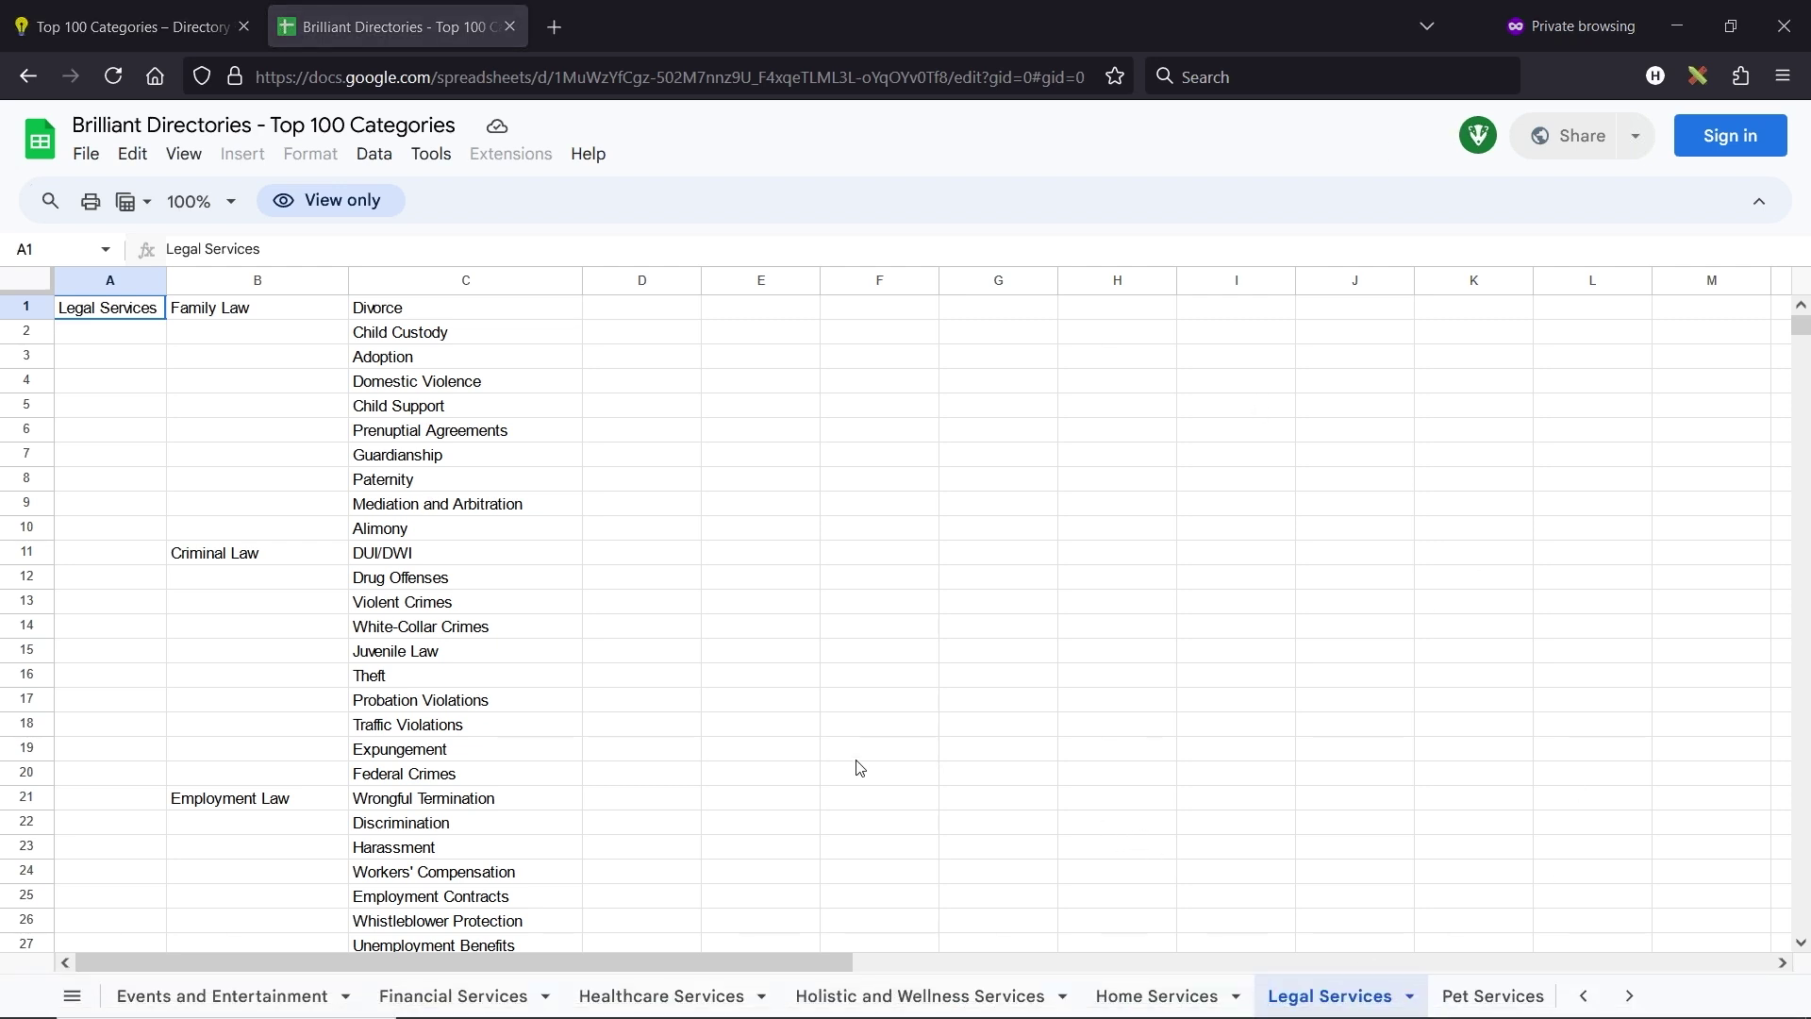
- Select the Family Law subcategories in column C, then view the Pet Services sheet
{"action": "left_click", "coordinate": [1629, 996]}
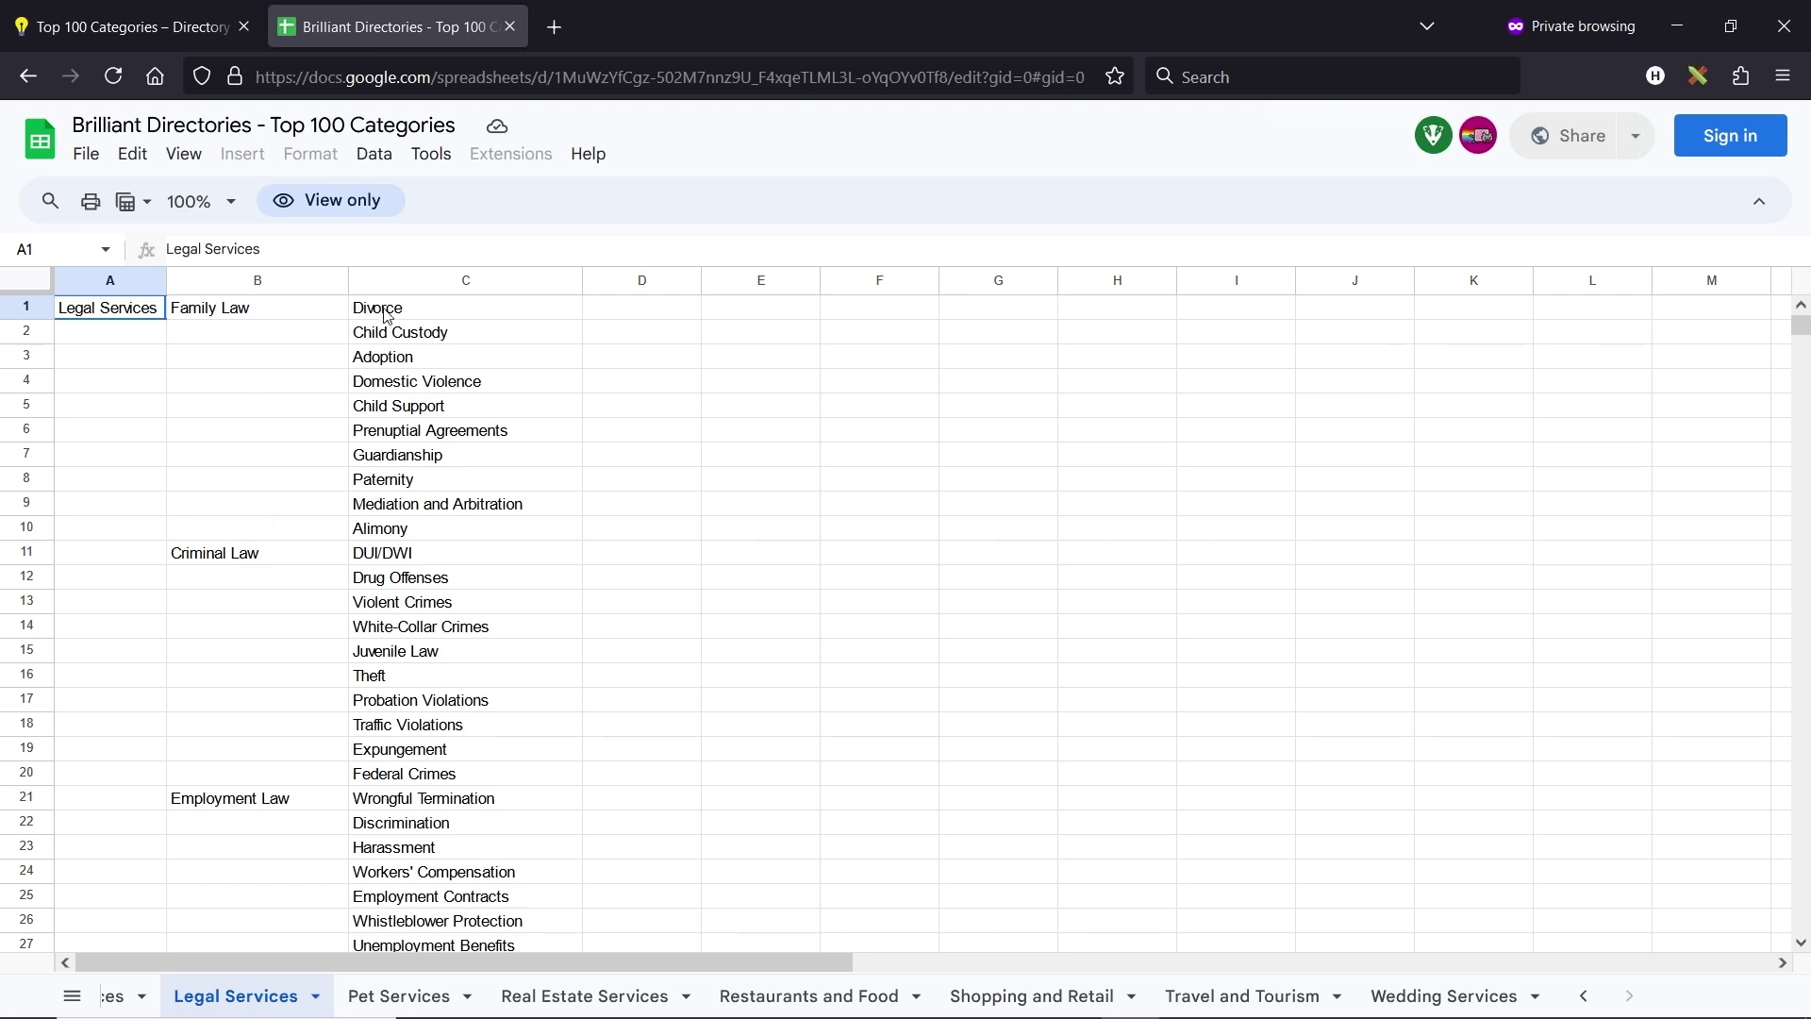
{"action": "left_click_drag", "start_coordinate": [382, 311], "coordinate": [424, 526]}
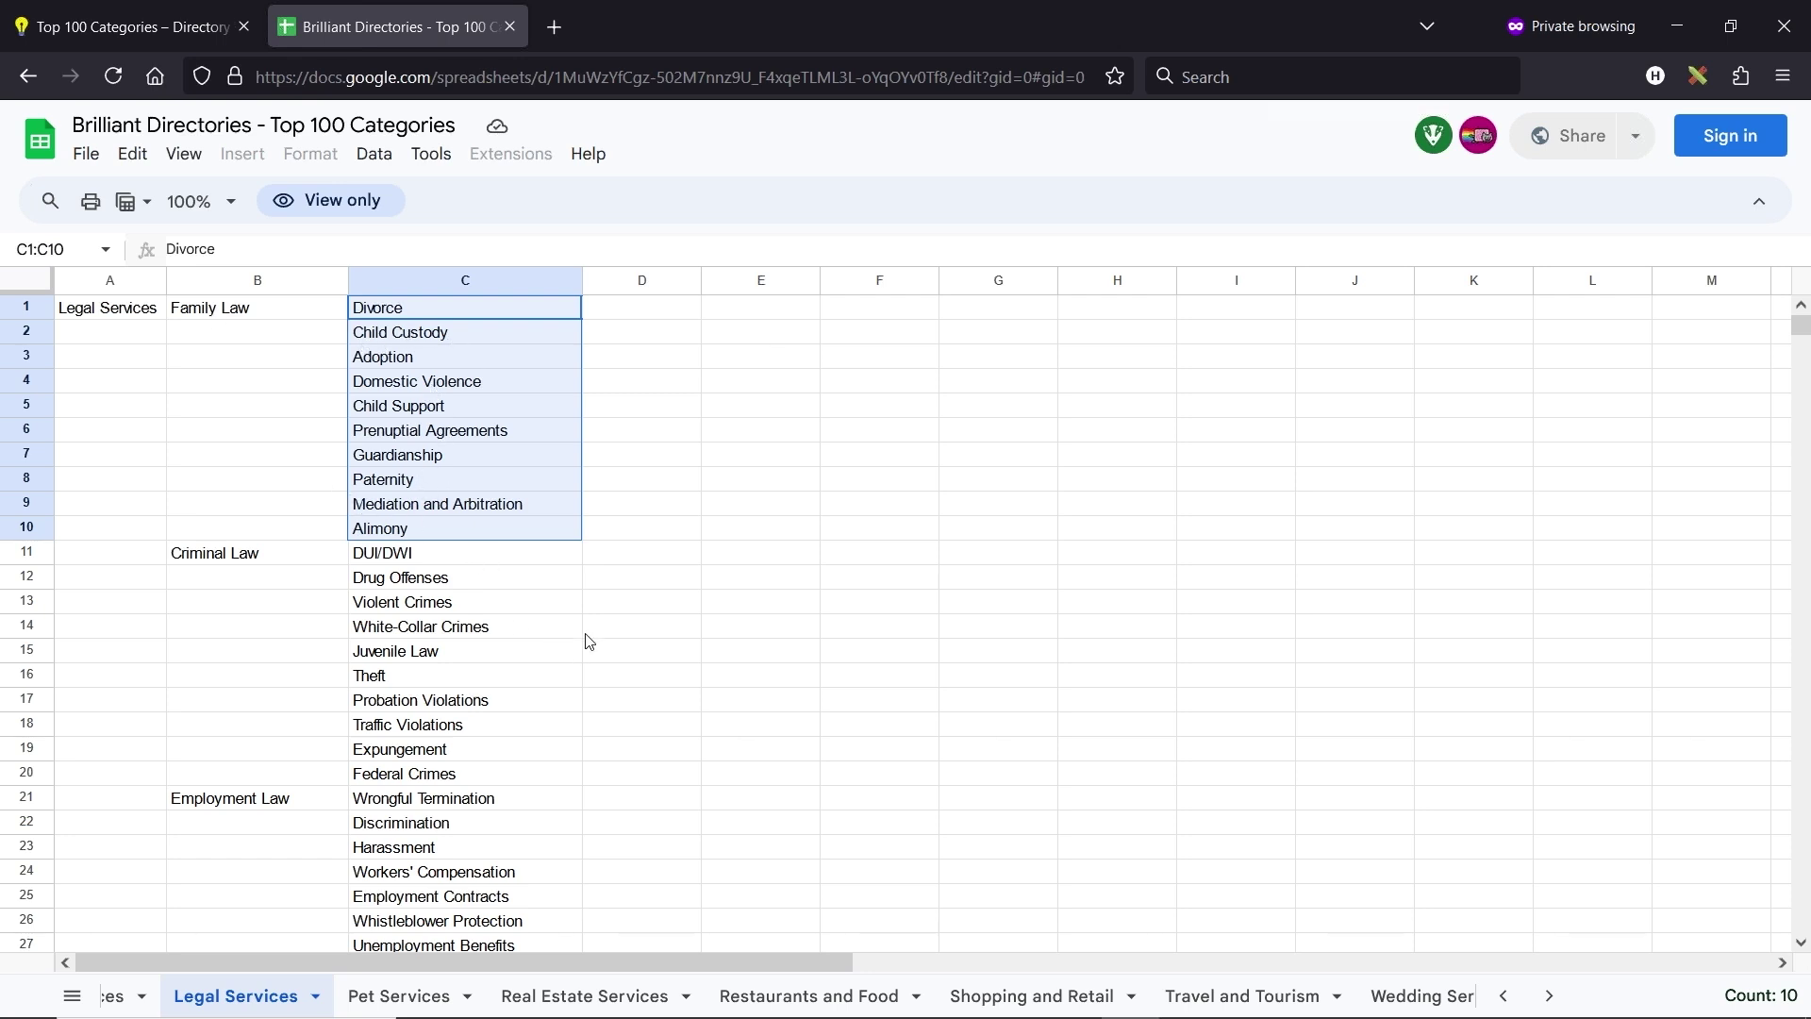
{"action": "scroll", "coordinate": [586, 635], "scroll_direction": "down", "scroll_amount": 10}
{"action": "scroll", "coordinate": [423, 524], "scroll_direction": "down", "scroll_amount": 4}
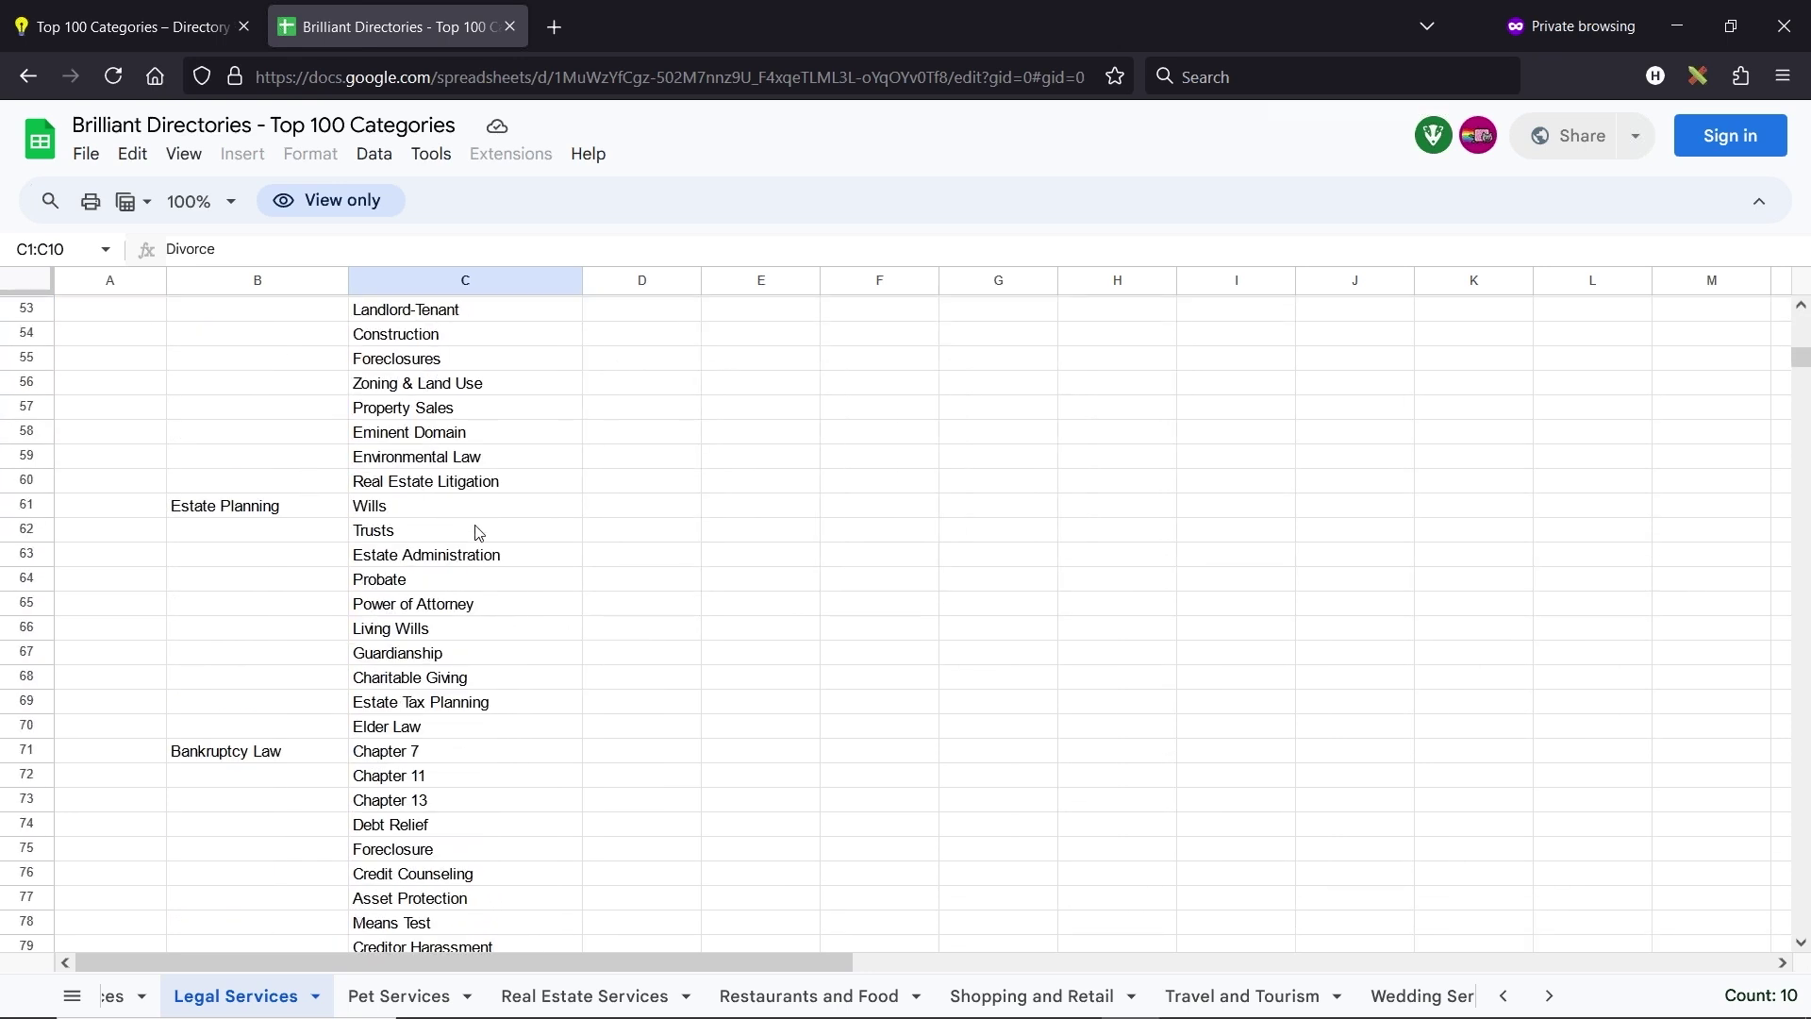
{"action": "scroll", "coordinate": [296, 546], "scroll_direction": "down", "scroll_amount": 4}
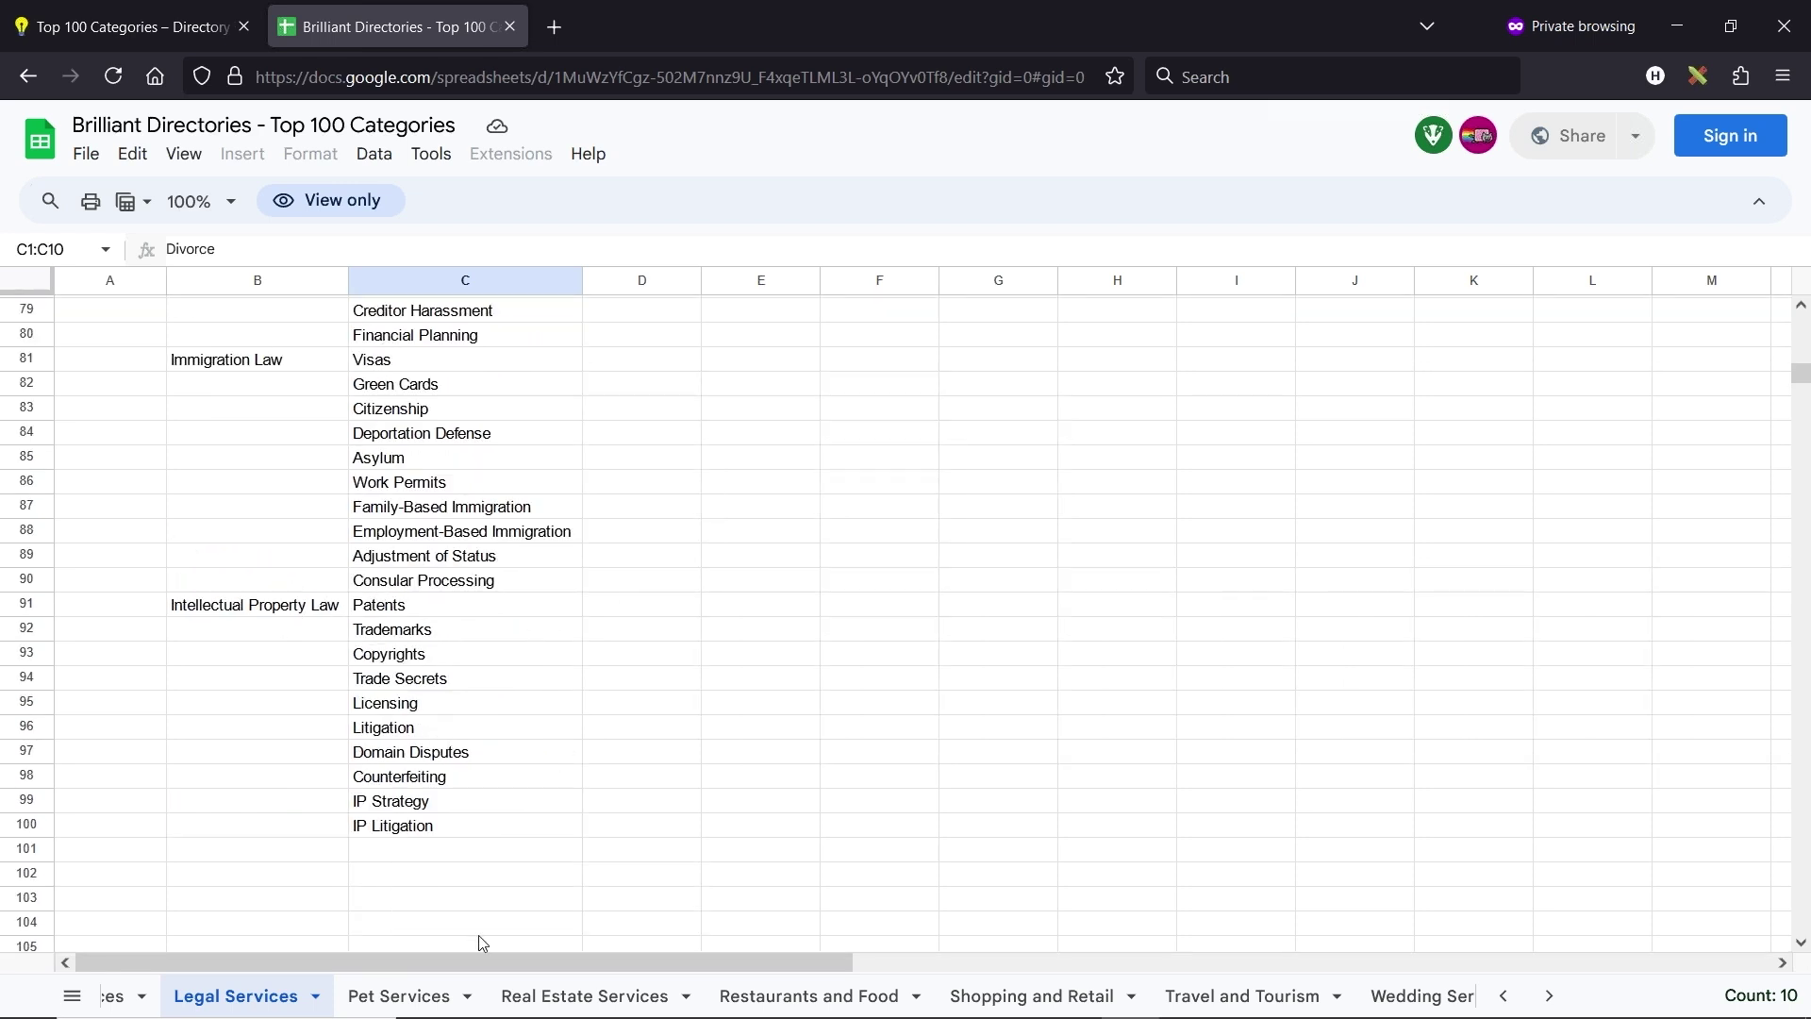
{"action": "left_click", "coordinate": [391, 996]}
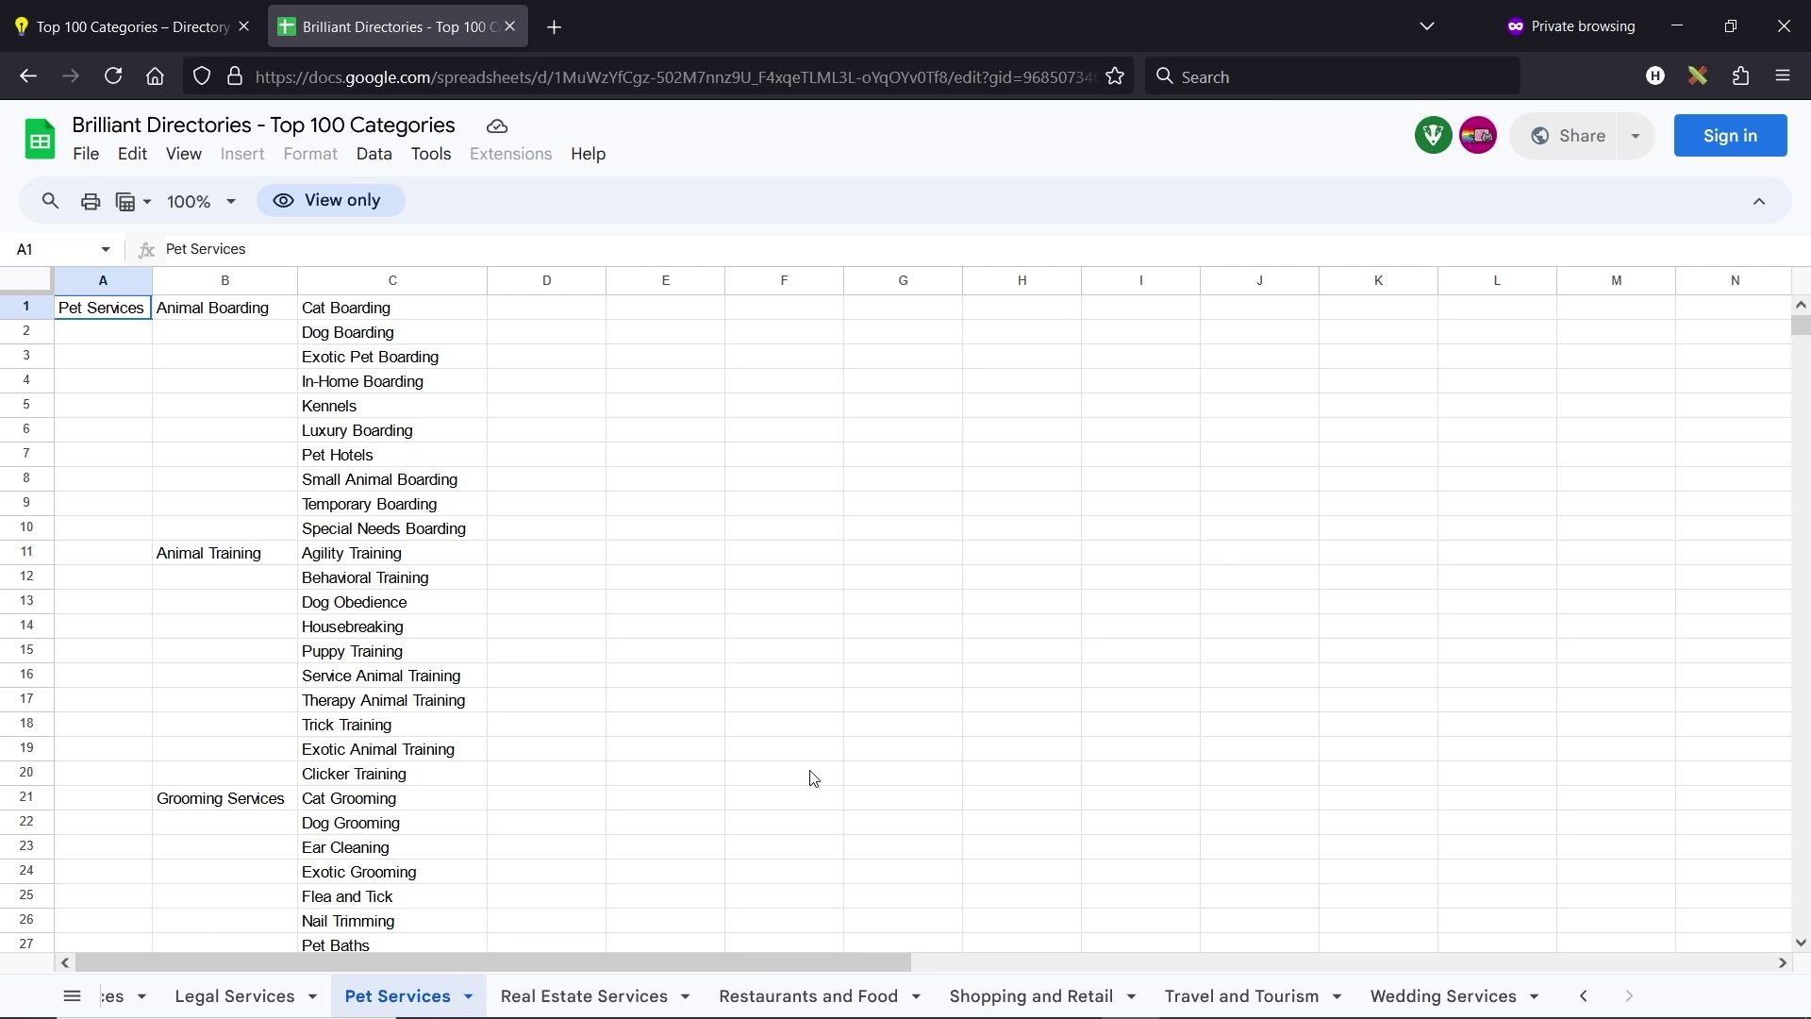
{"action": "key", "text": "alt+Tab"}
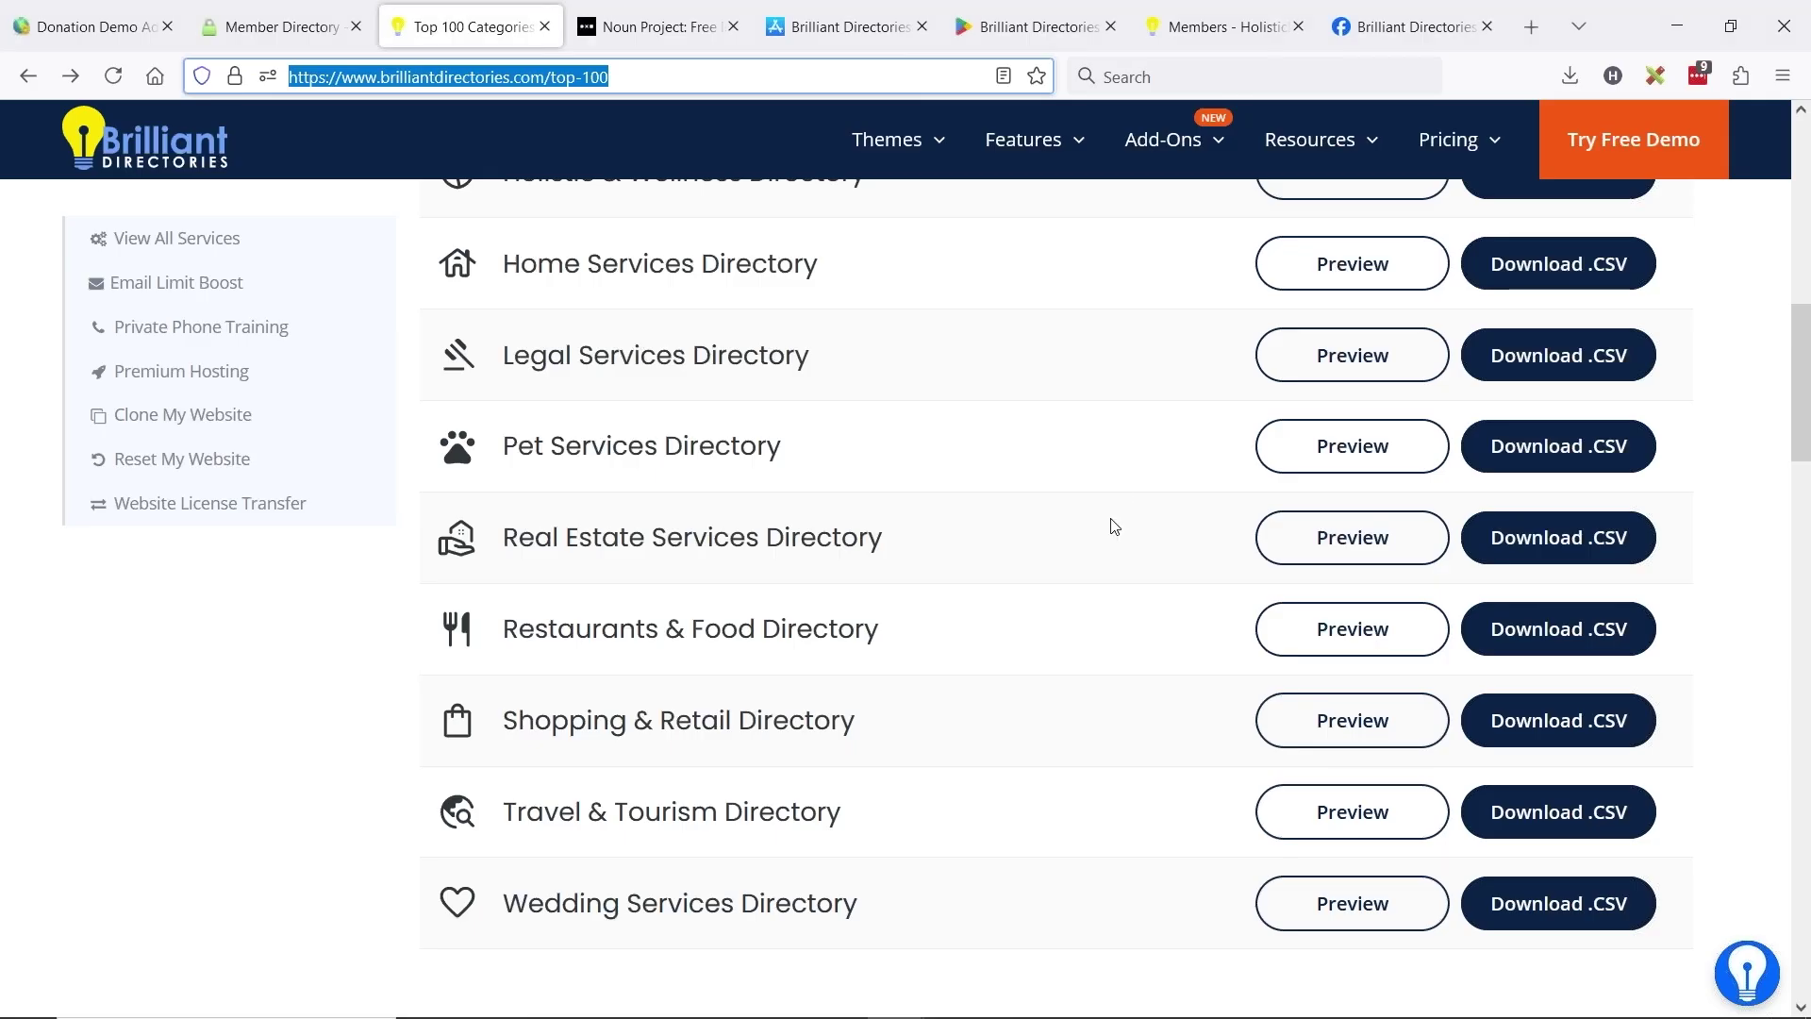
- Open the guide on importing member categories via CSV and scroll through its steps
{"action": "scroll", "coordinate": [1111, 525], "scroll_direction": "up", "scroll_amount": 3}
{"action": "scroll", "coordinate": [1068, 554], "scroll_direction": "up", "scroll_amount": 3}
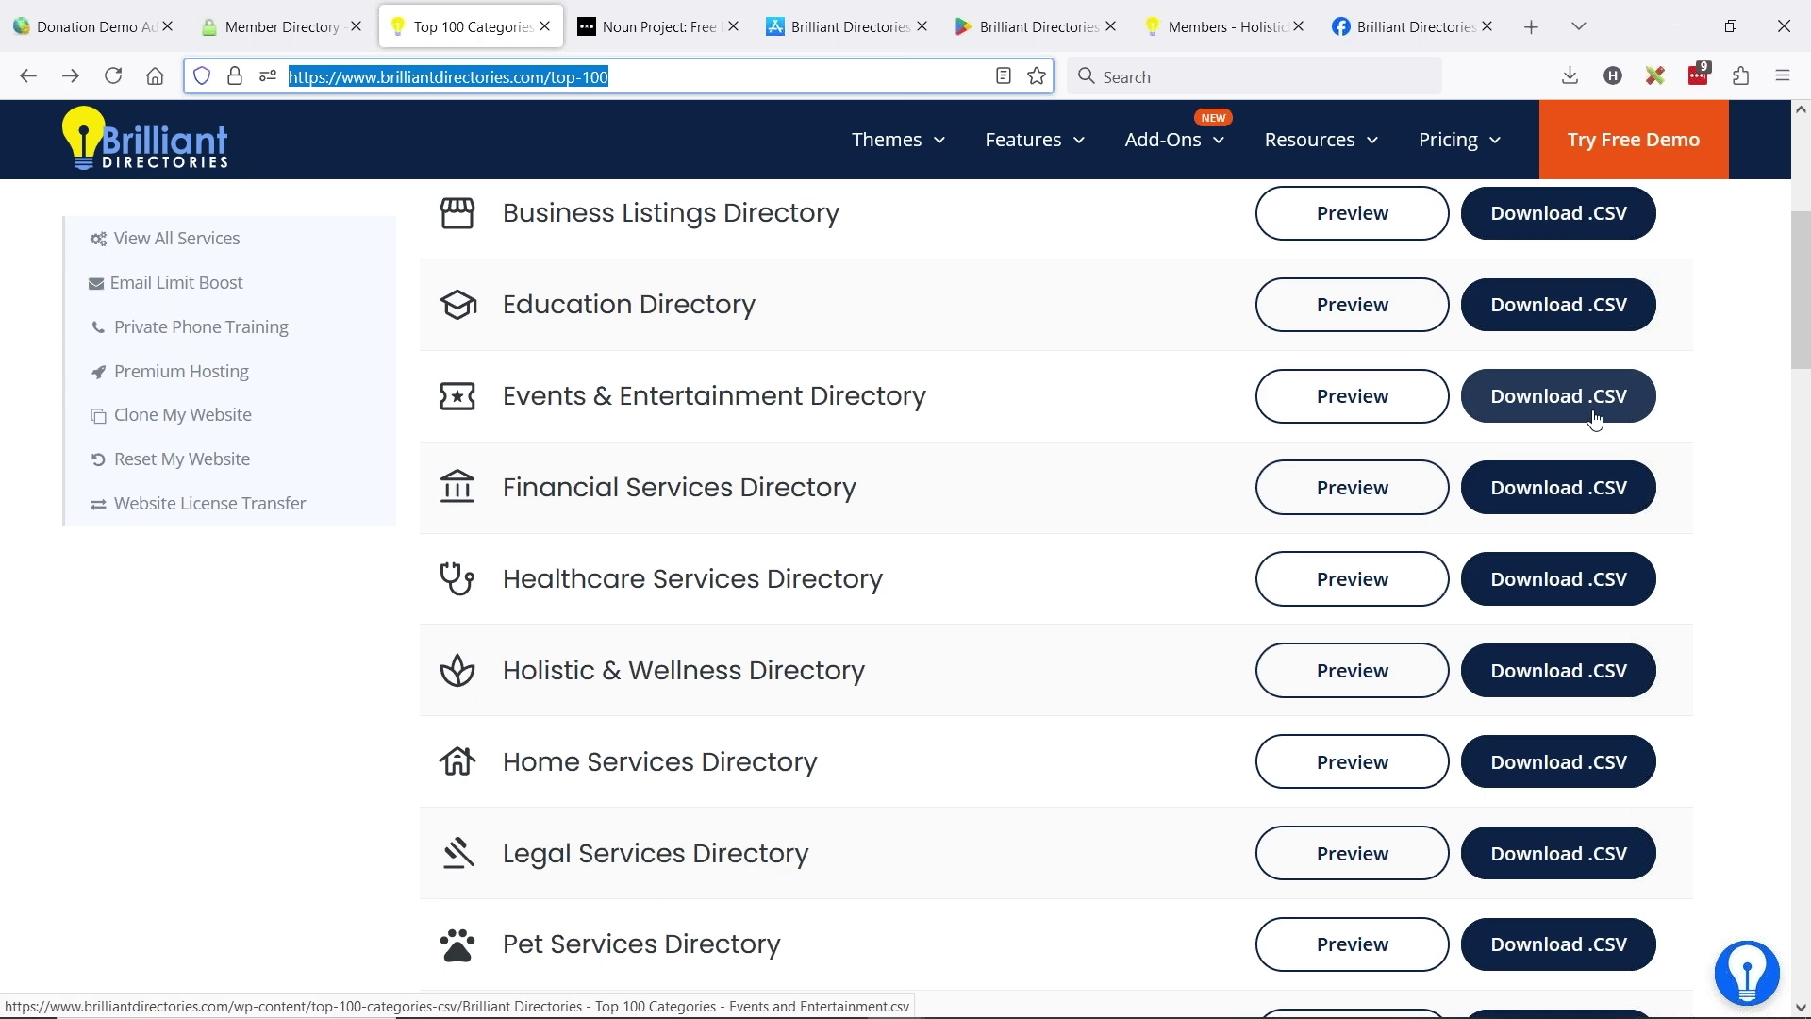
{"action": "scroll", "coordinate": [1007, 517], "scroll_direction": "up", "scroll_amount": 6}
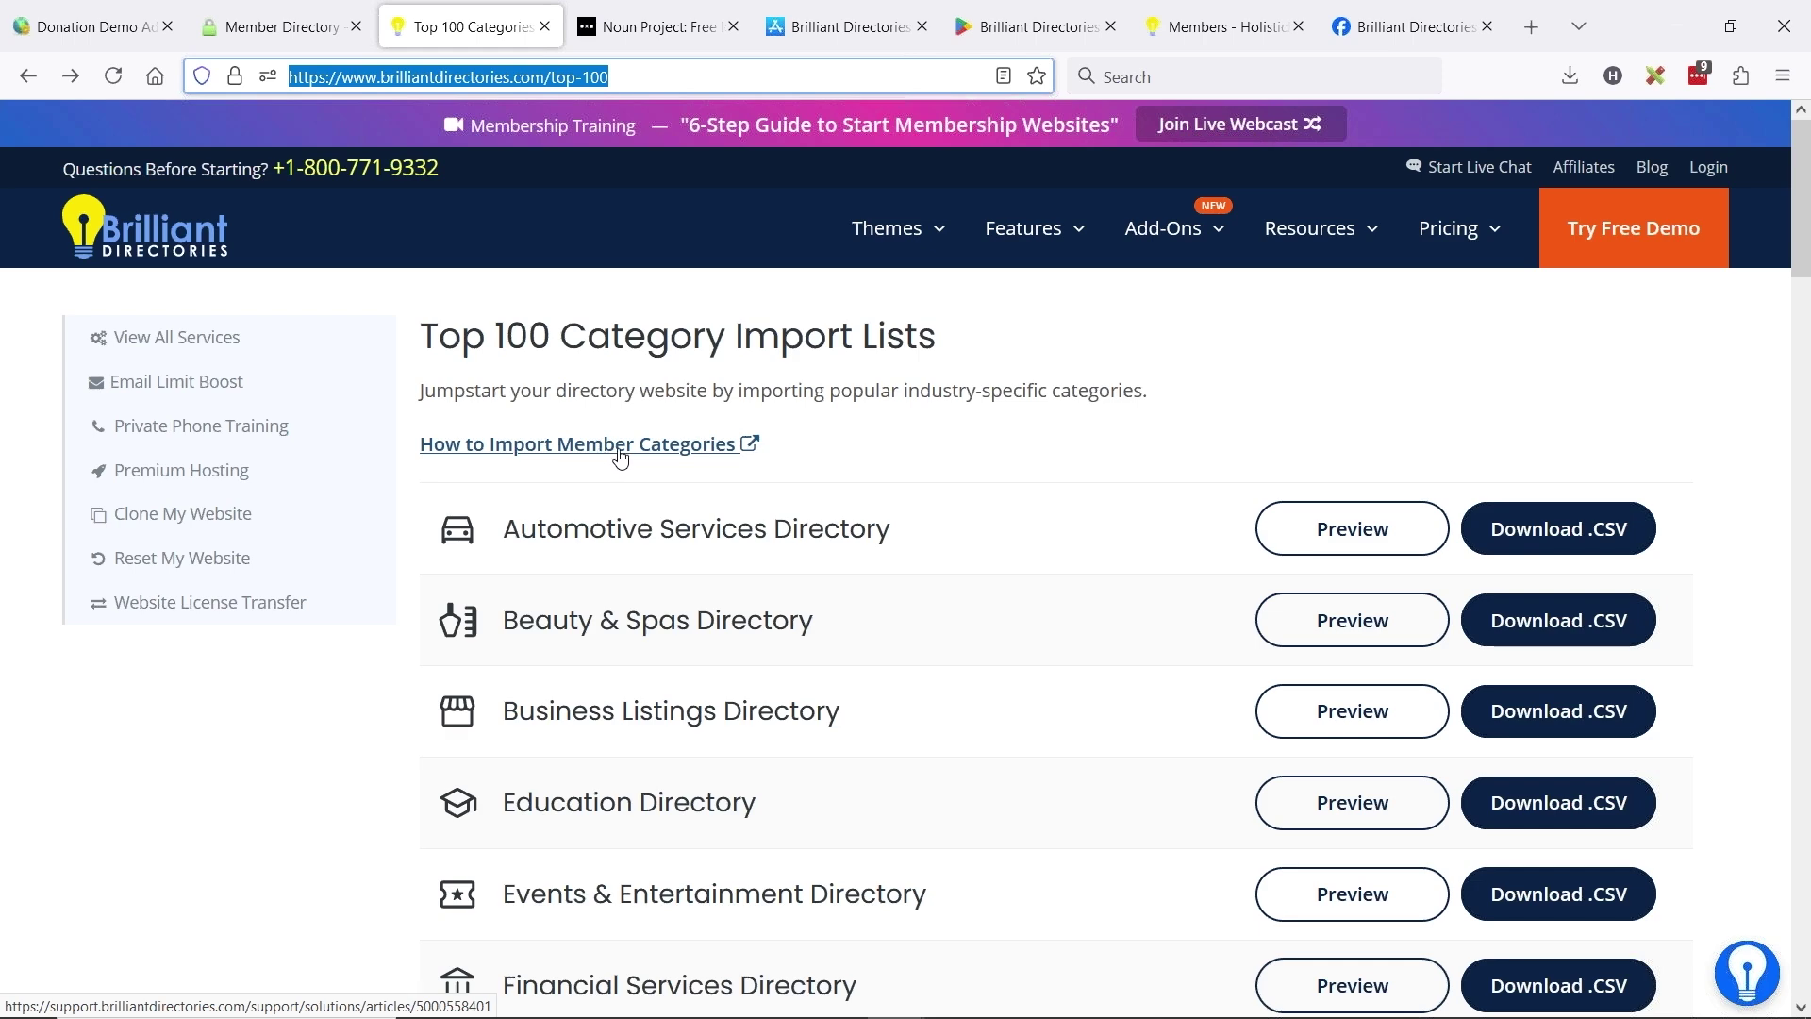
{"action": "left_click", "coordinate": [678, 452]}
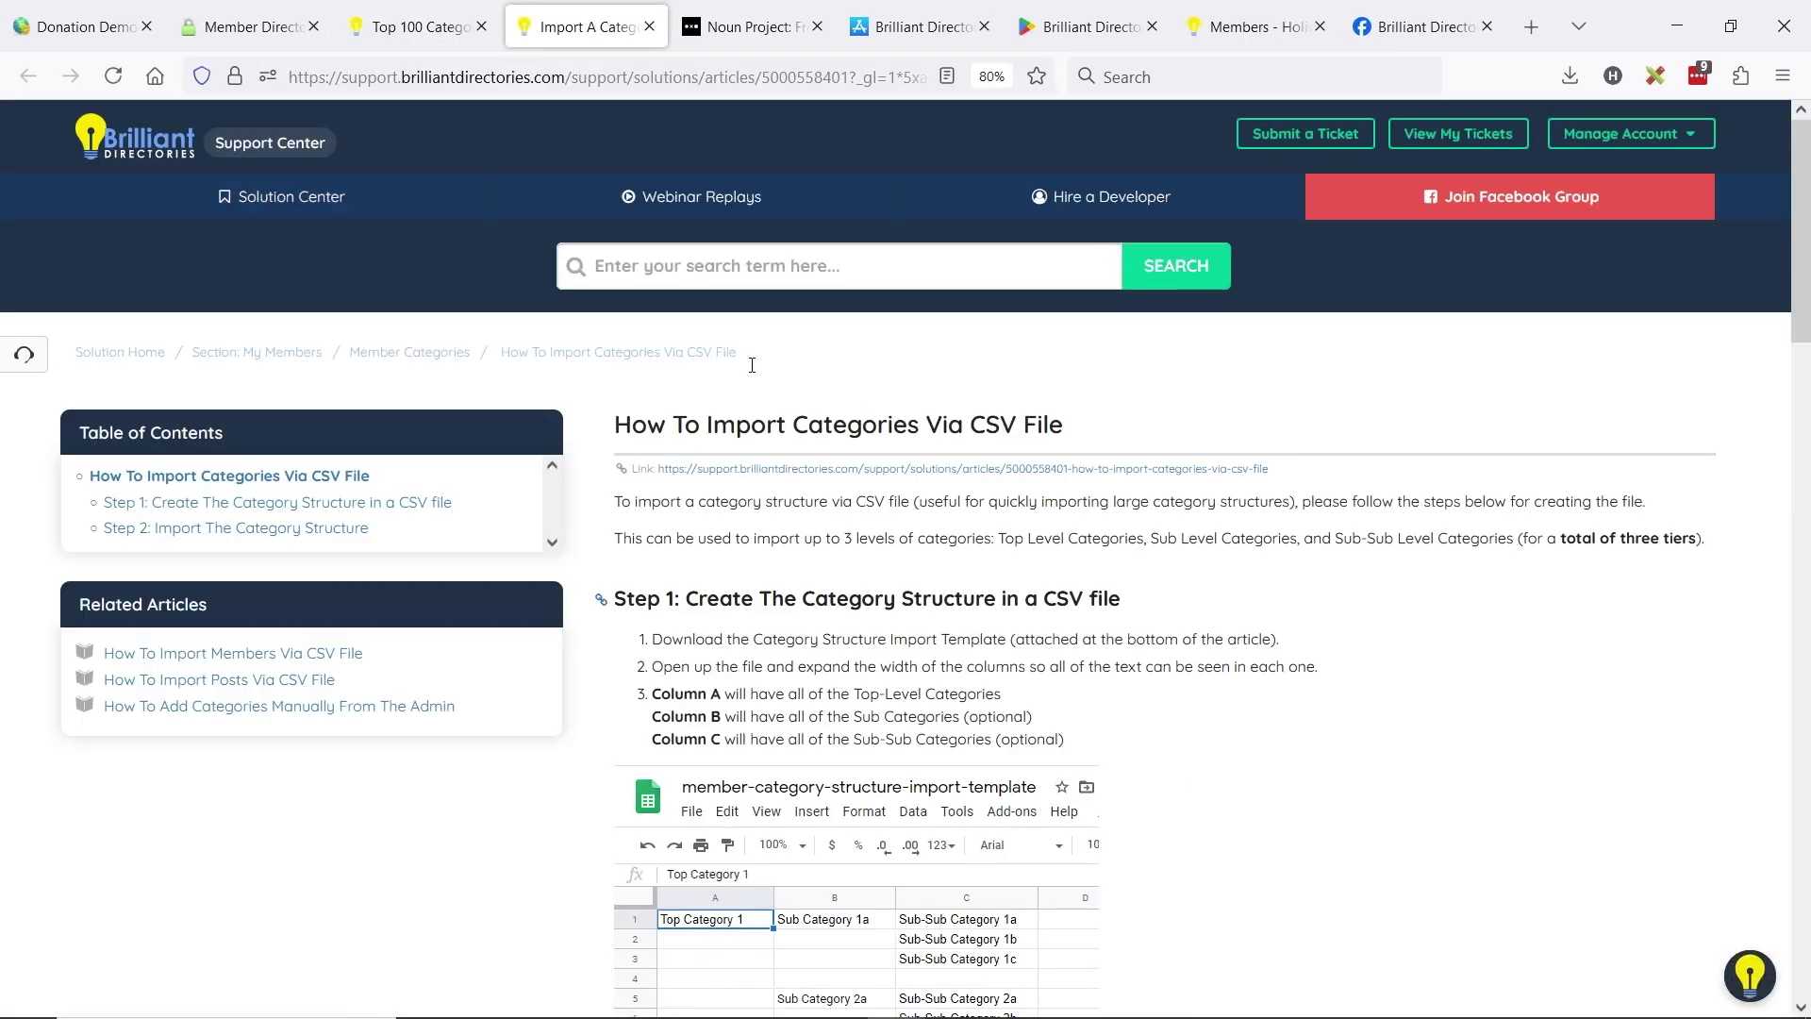
{"action": "scroll", "coordinate": [958, 477], "scroll_direction": "down", "scroll_amount": 1}
{"action": "scroll", "coordinate": [958, 477], "scroll_direction": "down", "scroll_amount": 3}
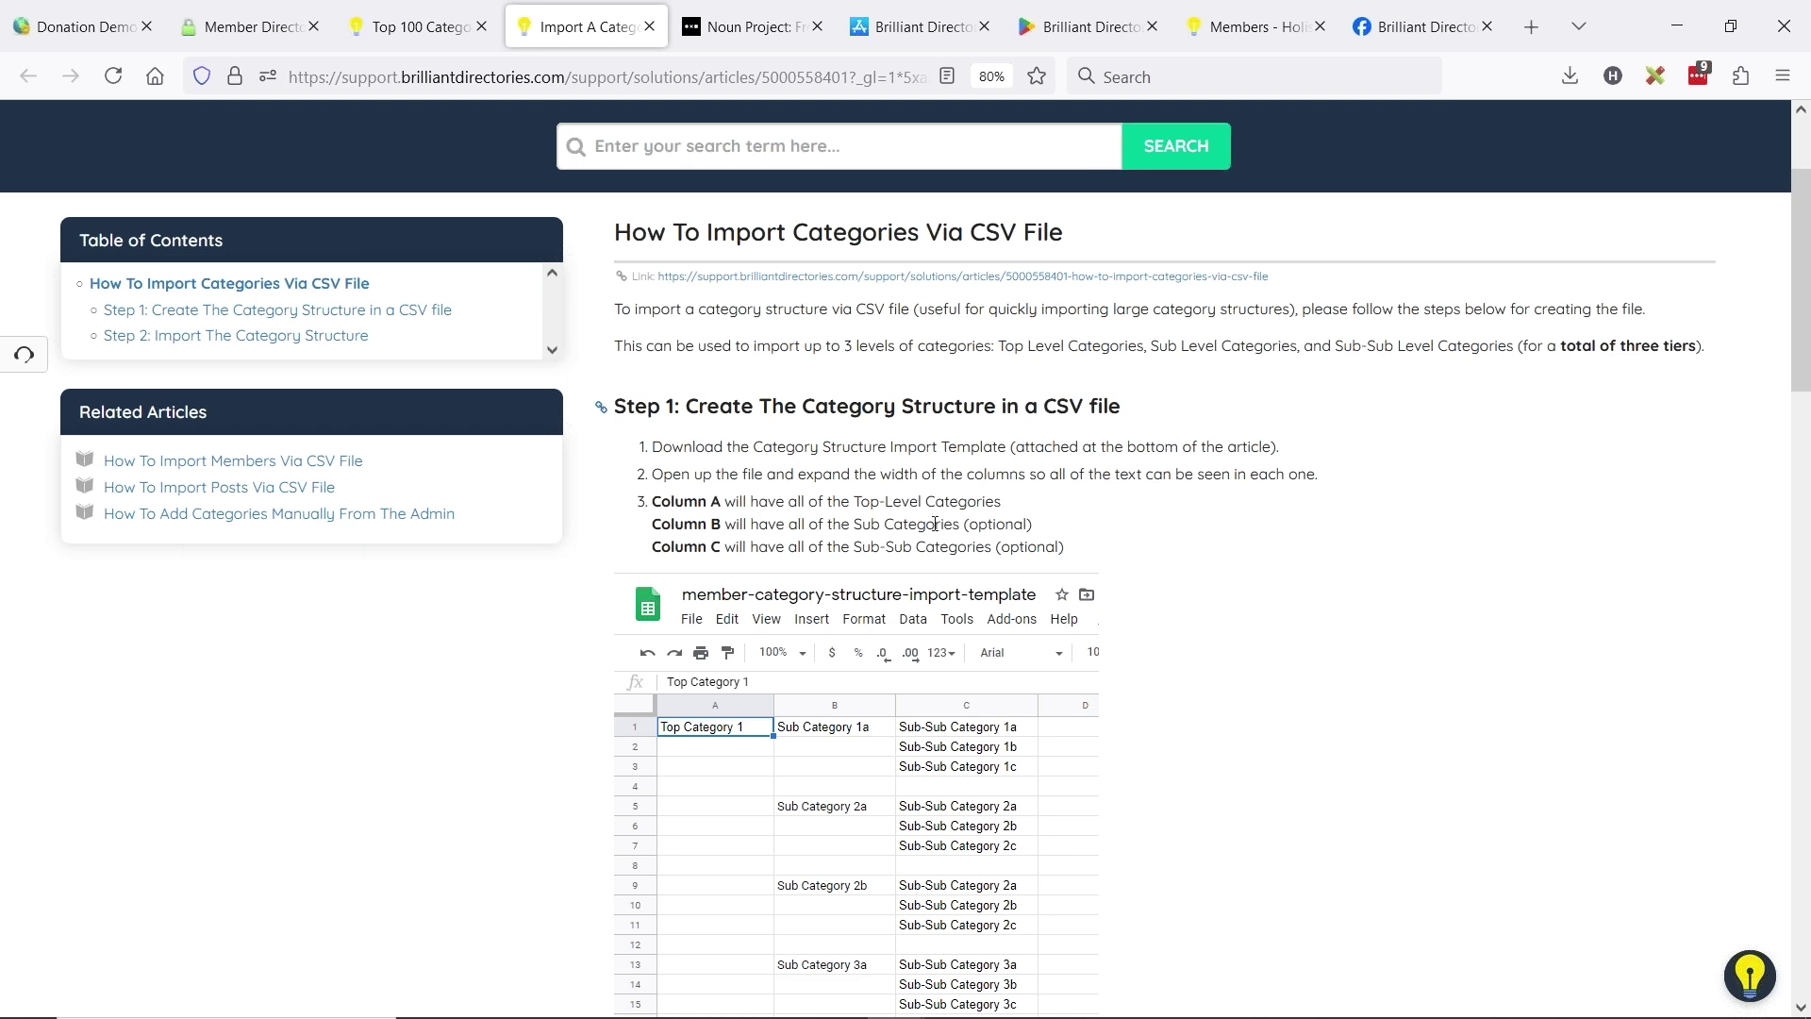
{"action": "scroll", "coordinate": [934, 523], "scroll_direction": "down", "scroll_amount": 4}
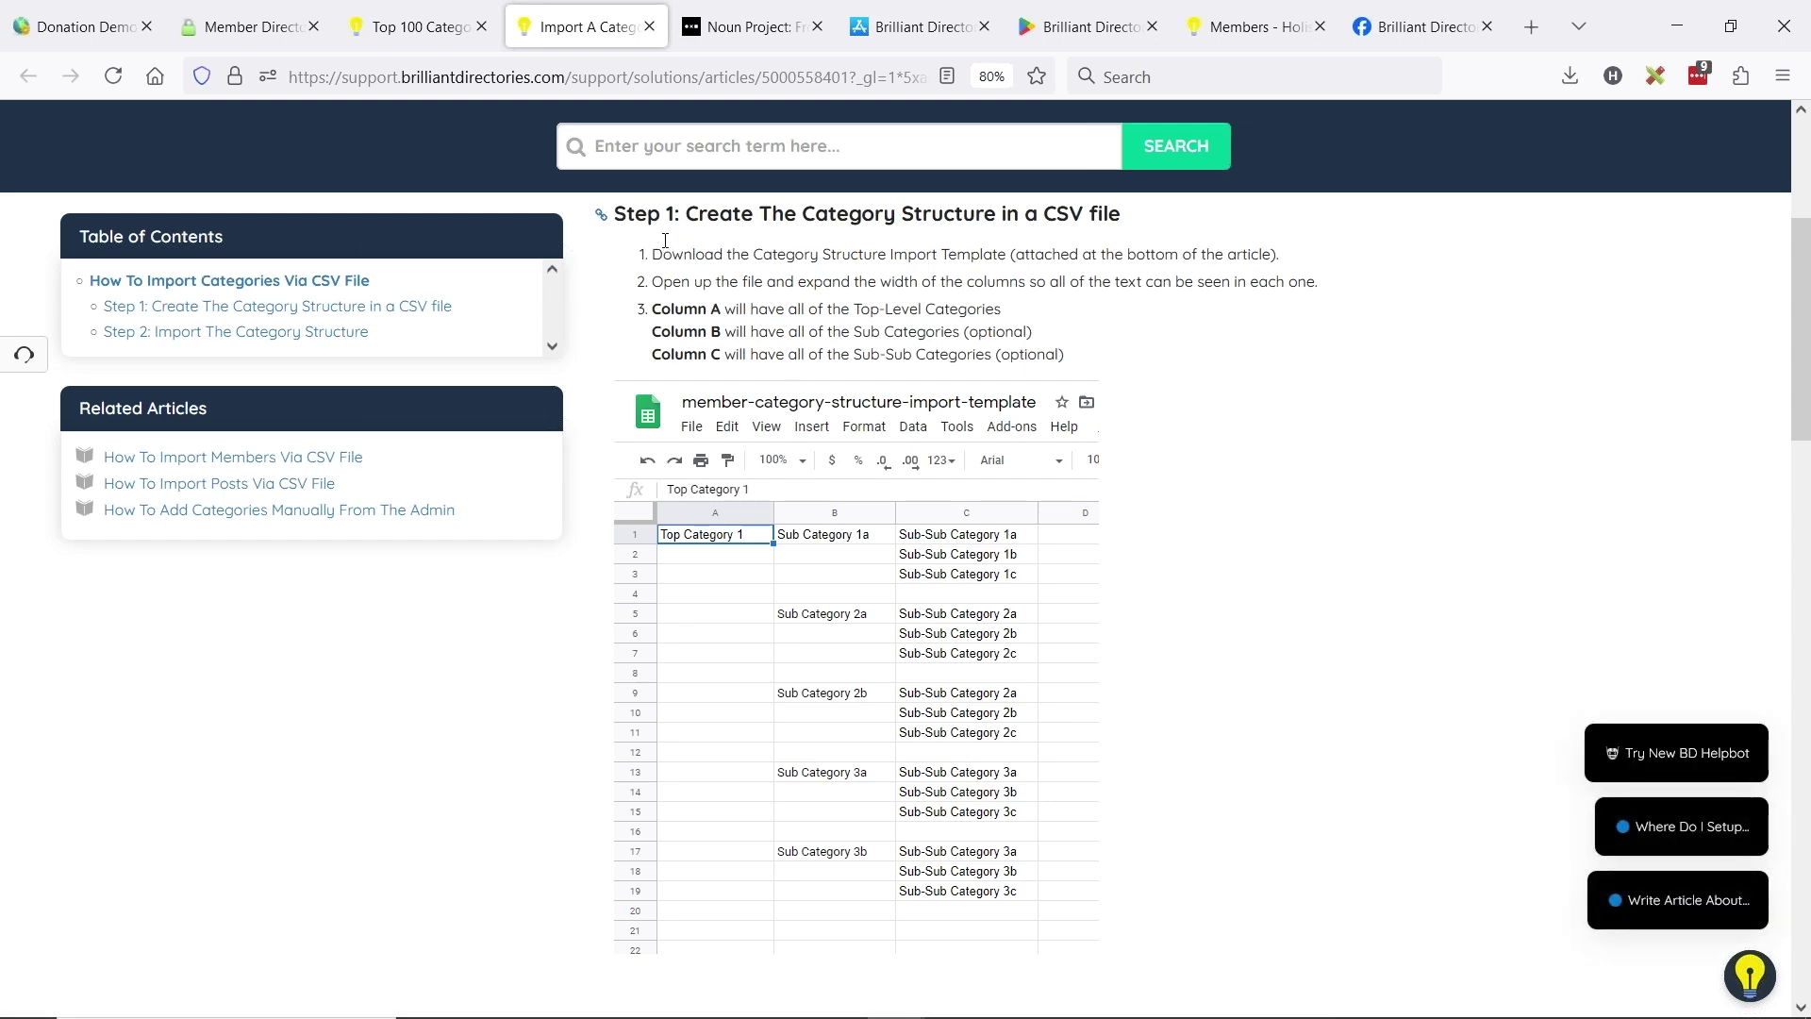
{"action": "scroll", "coordinate": [804, 321], "scroll_direction": "down", "scroll_amount": 20}
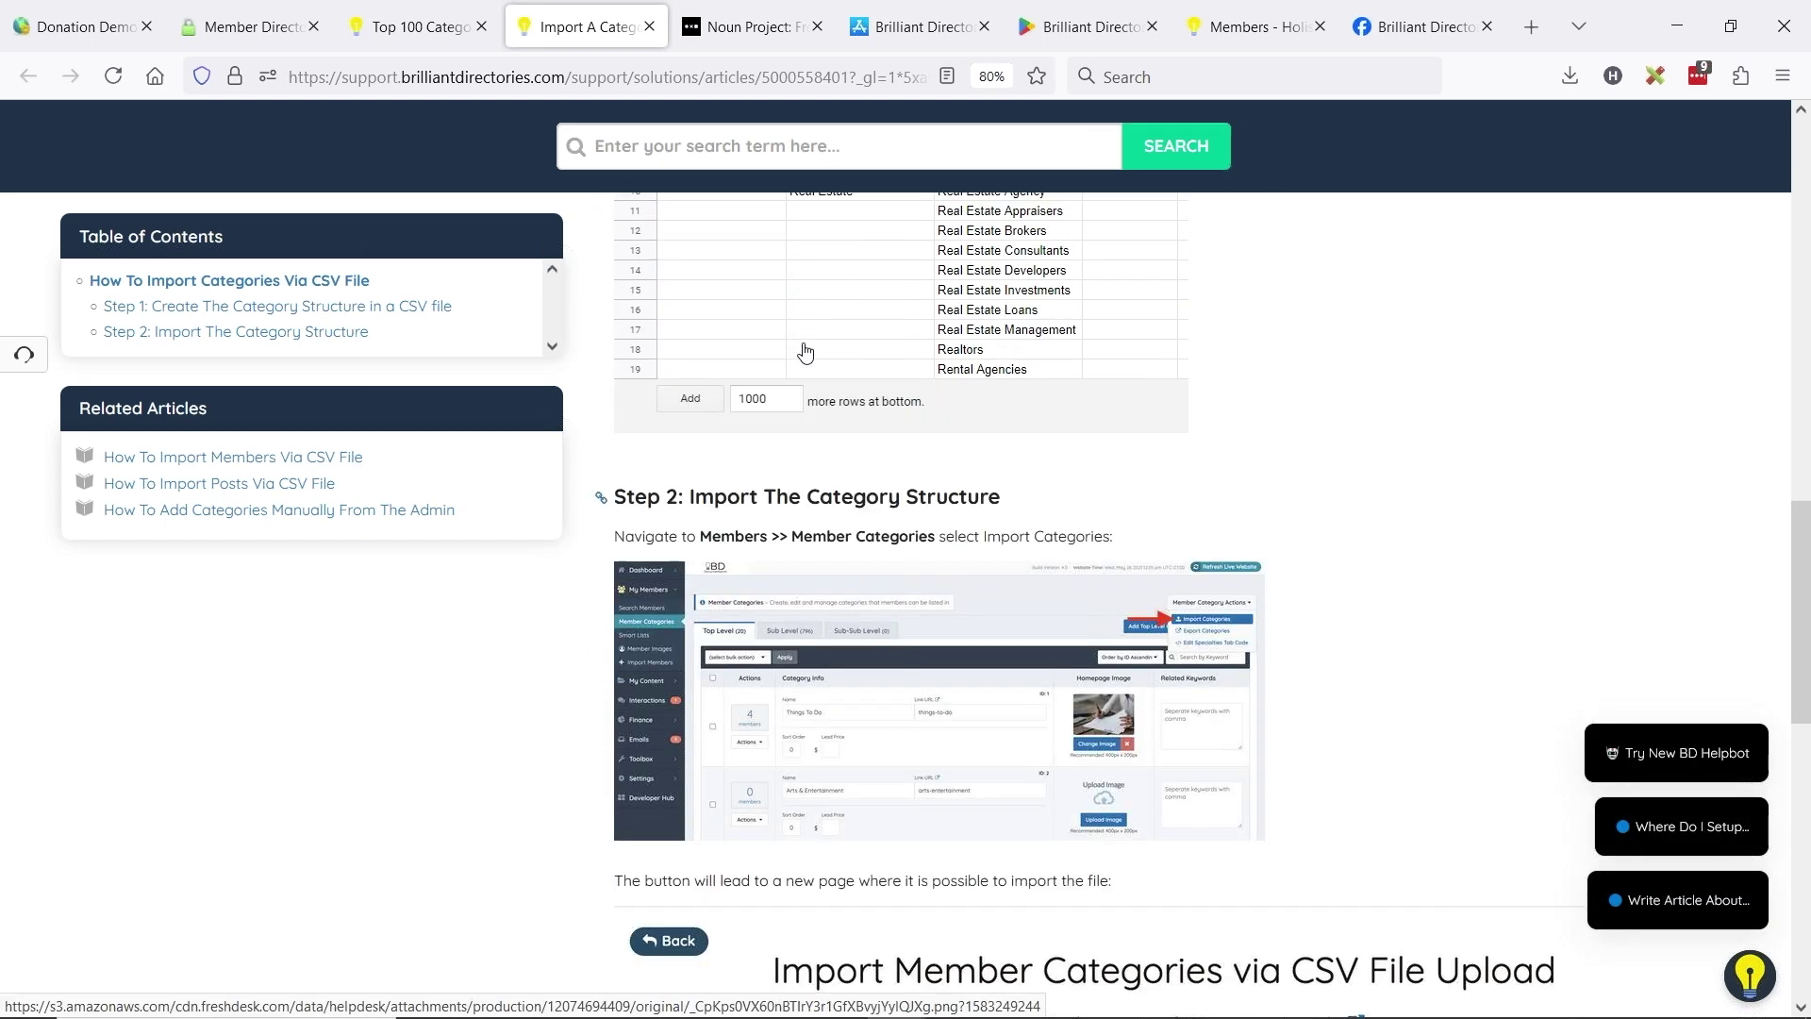
{"action": "scroll", "coordinate": [804, 351], "scroll_direction": "down", "scroll_amount": 5}
- Enlarge the Member Categories screenshot, then read on to the Step 2 upload section
{"action": "left_click", "coordinate": [898, 429]}
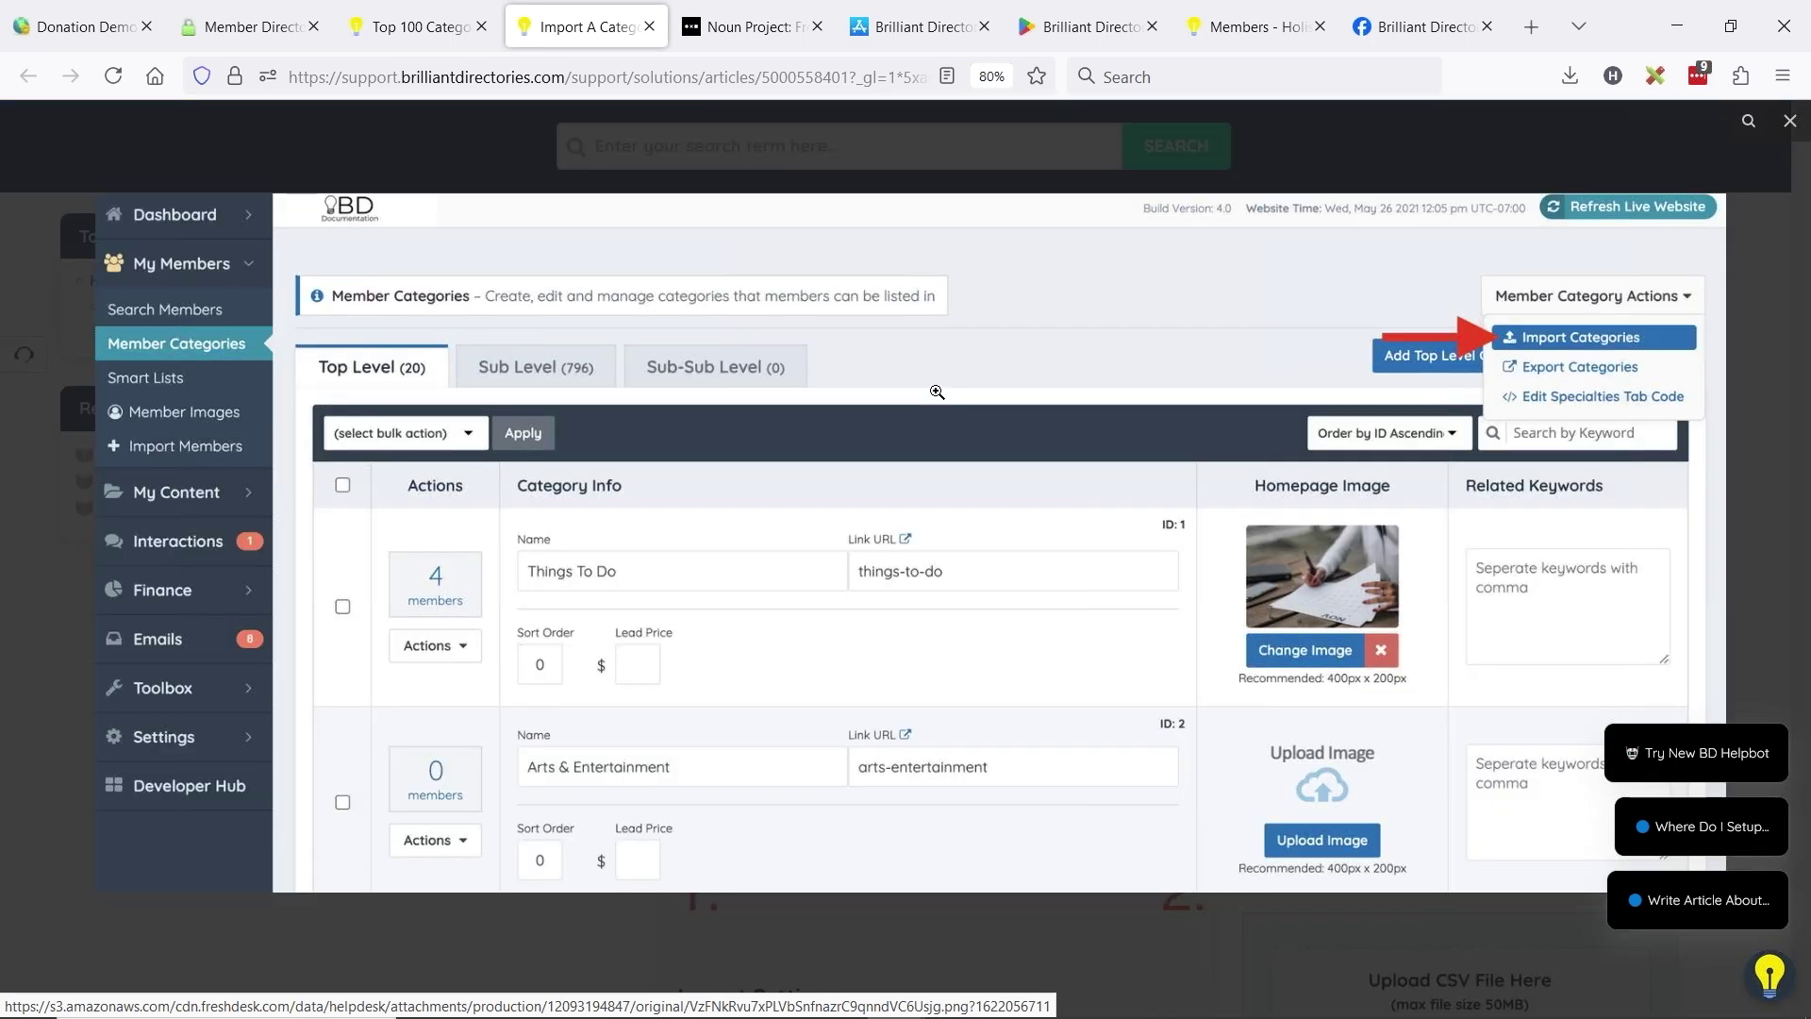
{"action": "left_click", "coordinate": [936, 391]}
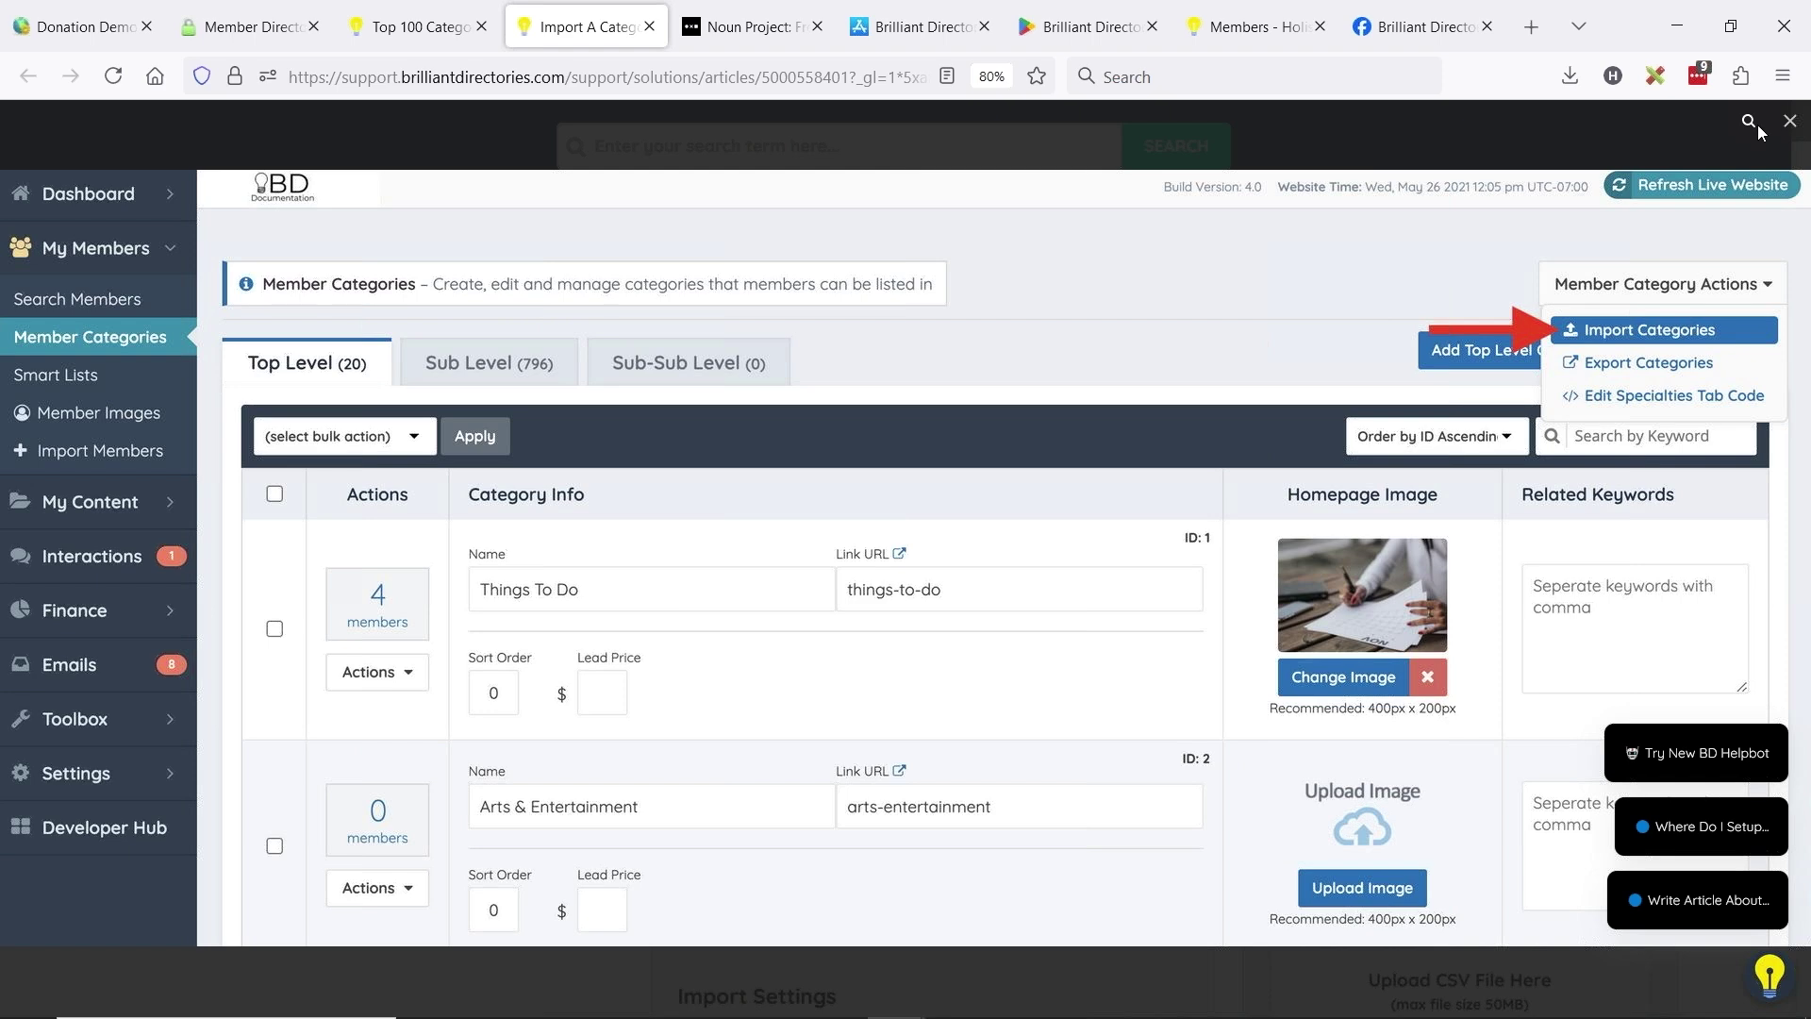
{"action": "left_click", "coordinate": [1789, 121]}
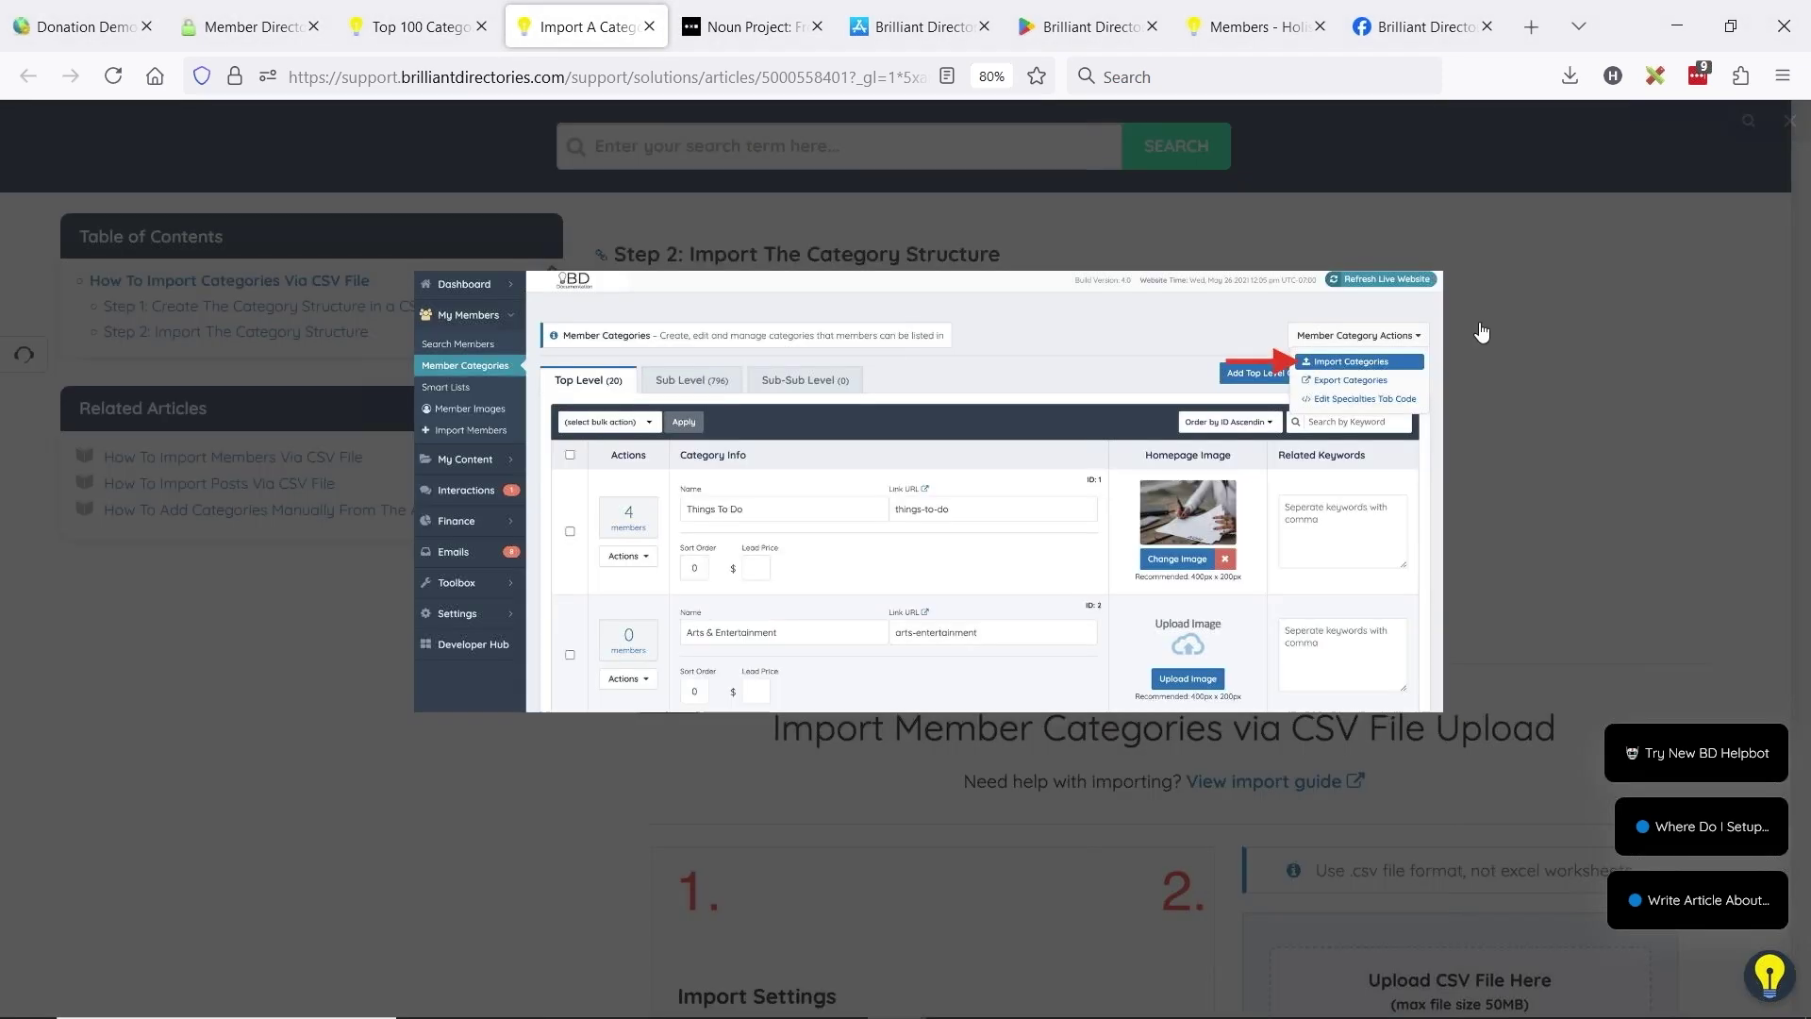
{"action": "scroll", "coordinate": [1041, 476], "scroll_direction": "down", "scroll_amount": 4}
{"action": "scroll", "coordinate": [1041, 477], "scroll_direction": "down", "scroll_amount": 5}
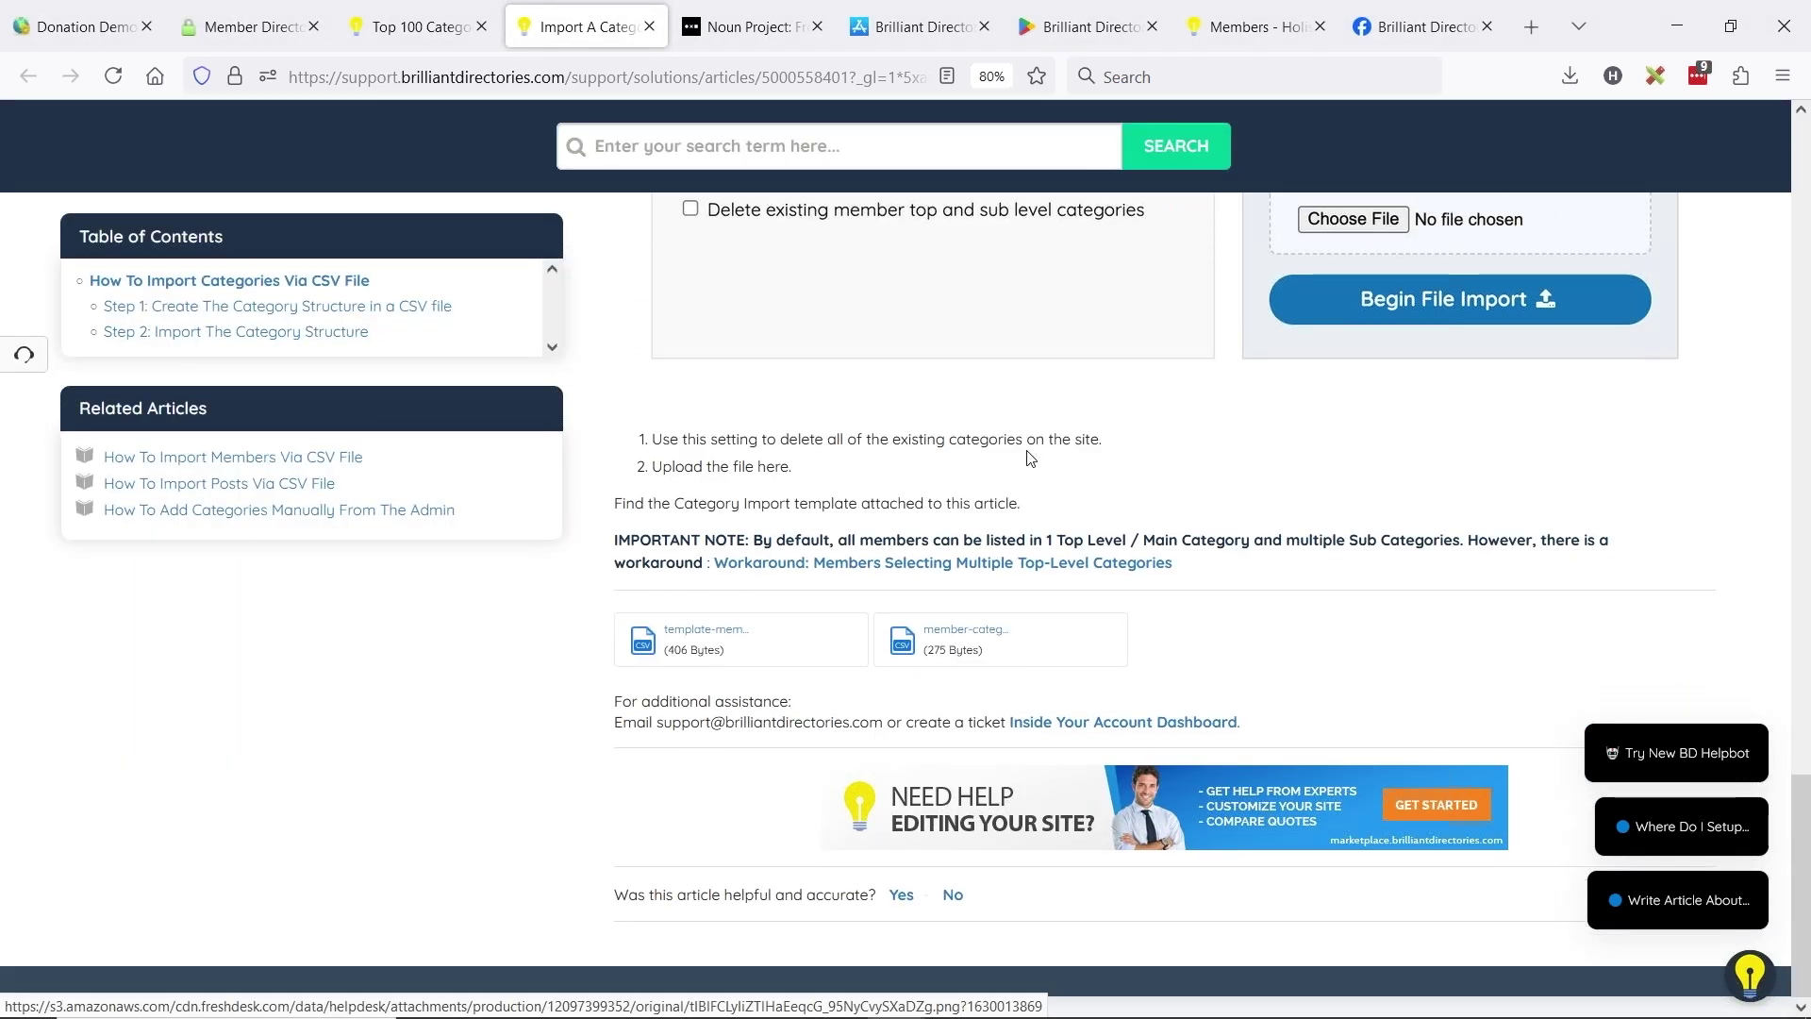
{"action": "scroll", "coordinate": [913, 523], "scroll_direction": "up", "scroll_amount": 6}
{"action": "scroll", "coordinate": [1153, 528], "scroll_direction": "up", "scroll_amount": 2}
{"action": "scroll", "coordinate": [1216, 509], "scroll_direction": "down", "scroll_amount": 2}
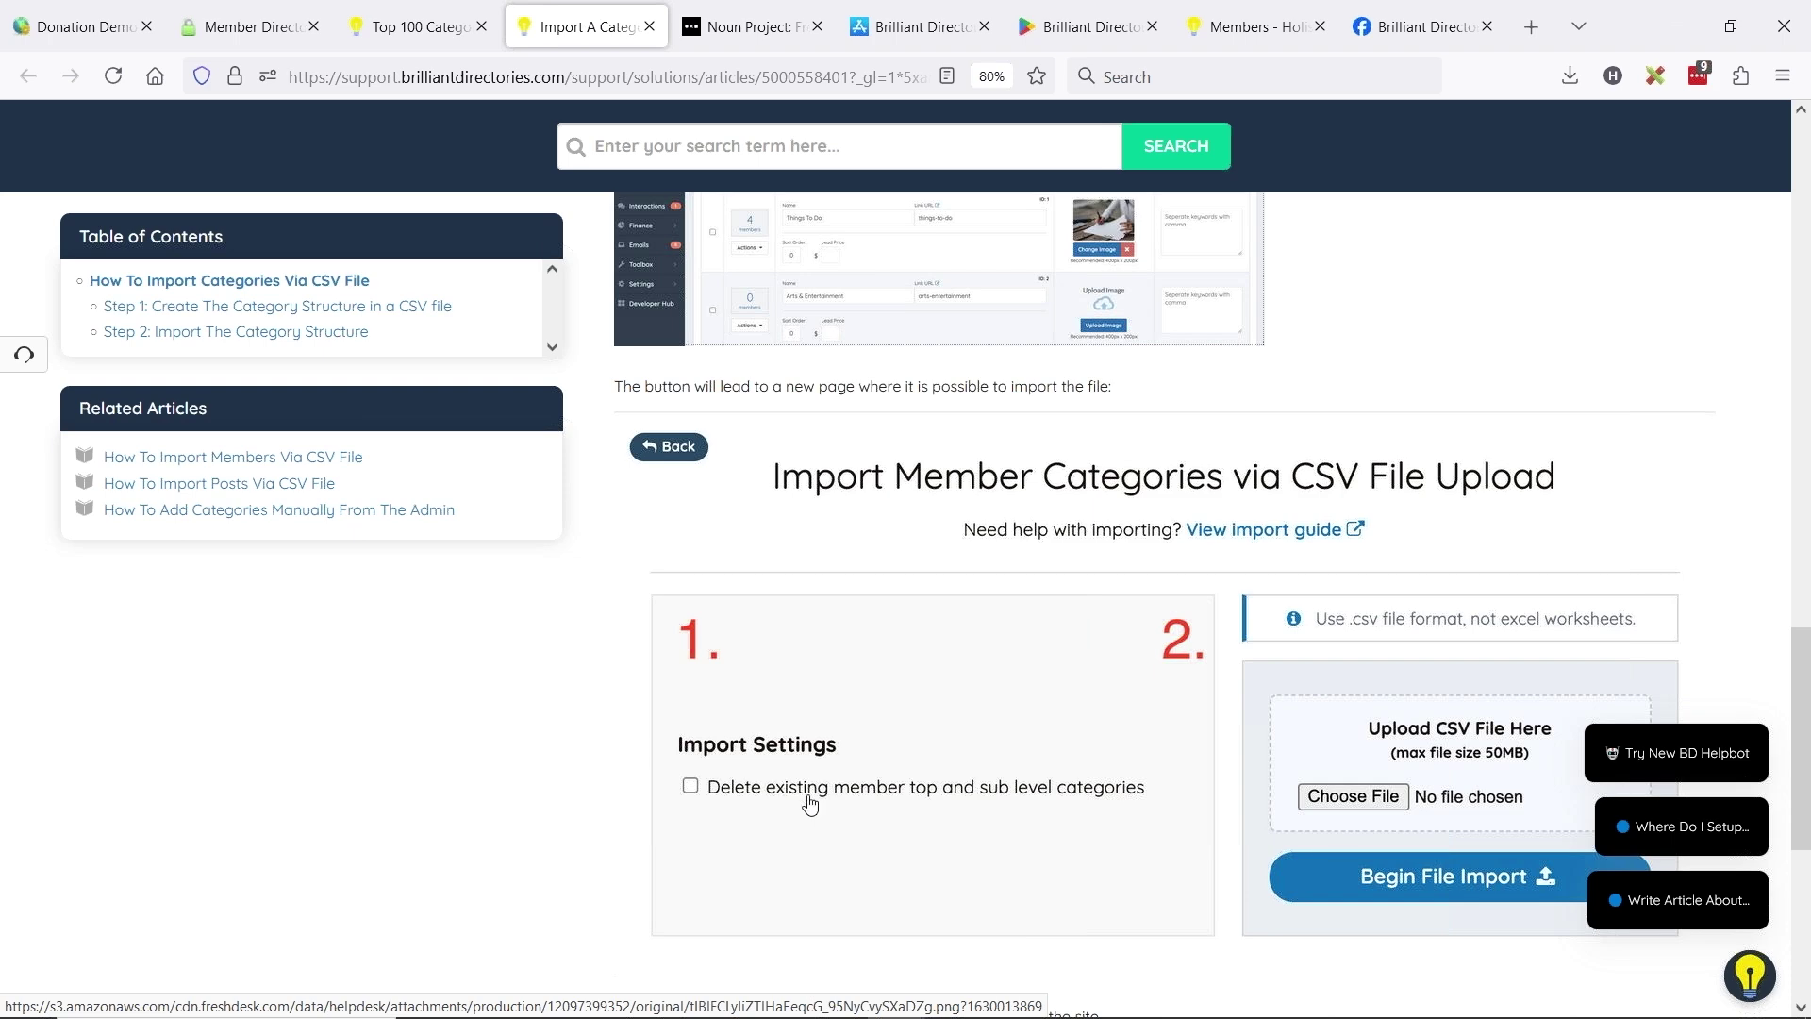
{"action": "scroll", "coordinate": [1023, 712], "scroll_direction": "up", "scroll_amount": 2}
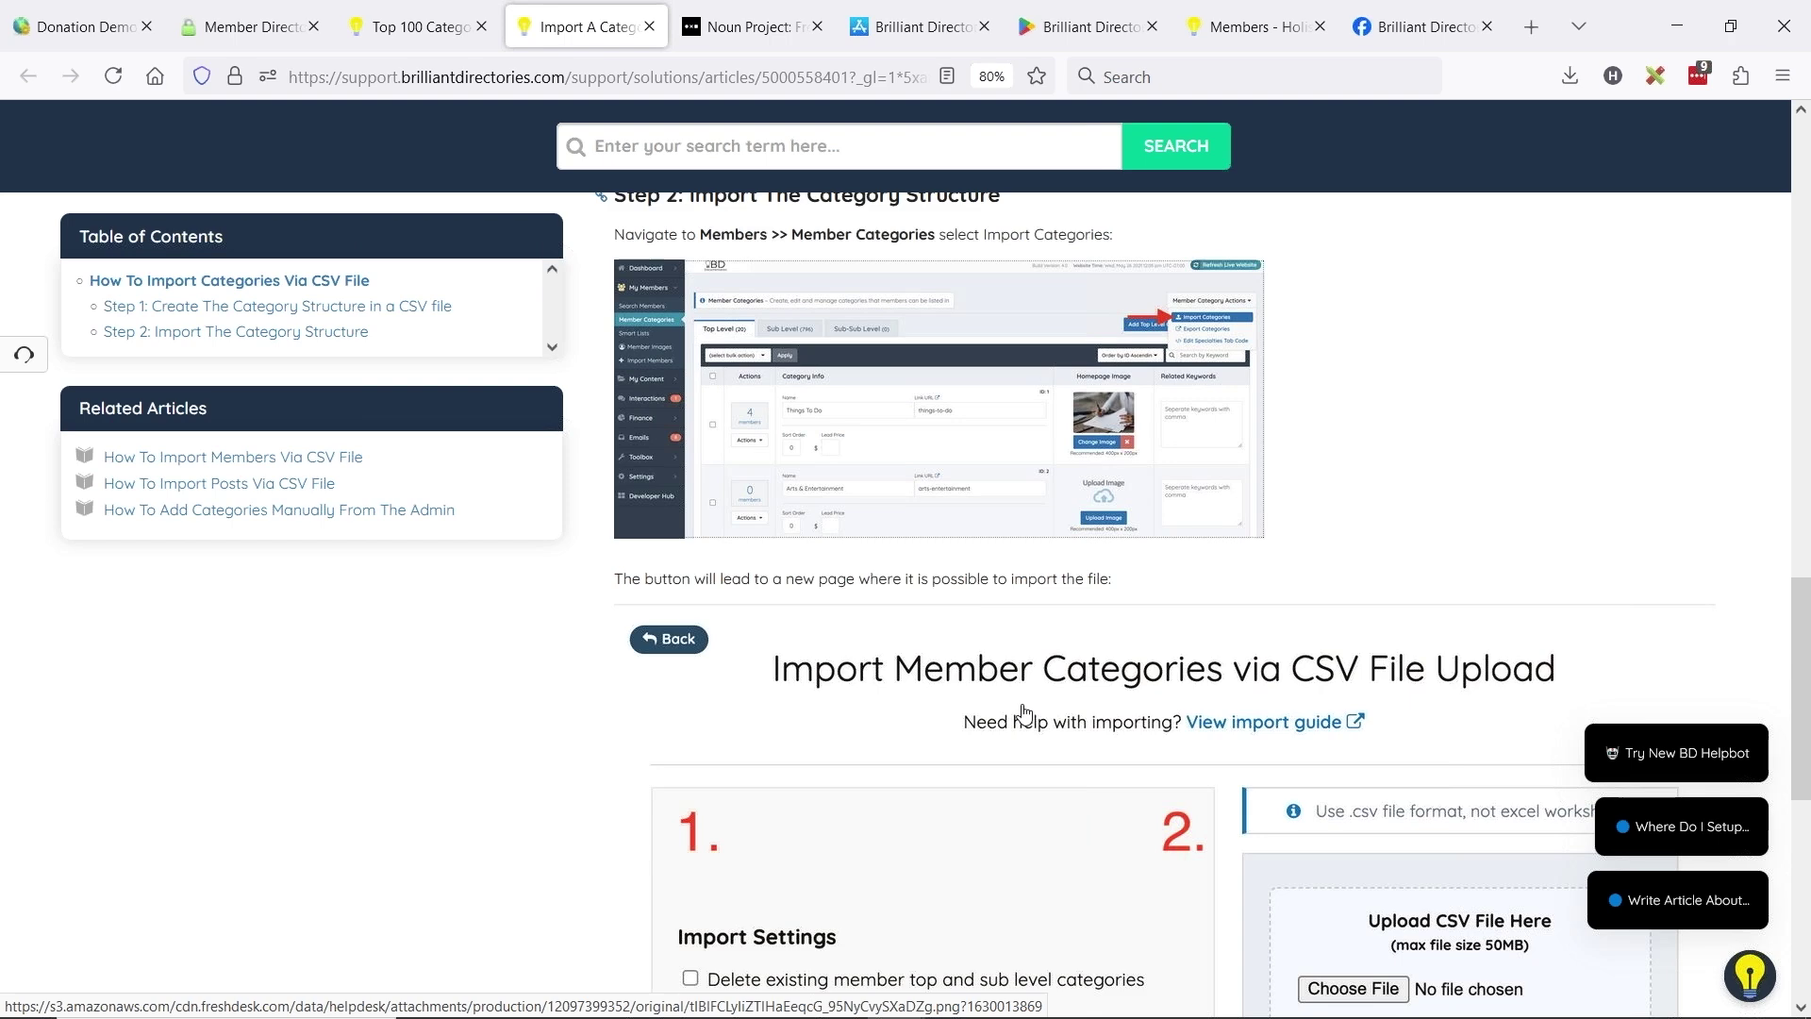
{"action": "scroll", "coordinate": [698, 816], "scroll_direction": "down", "scroll_amount": 2}
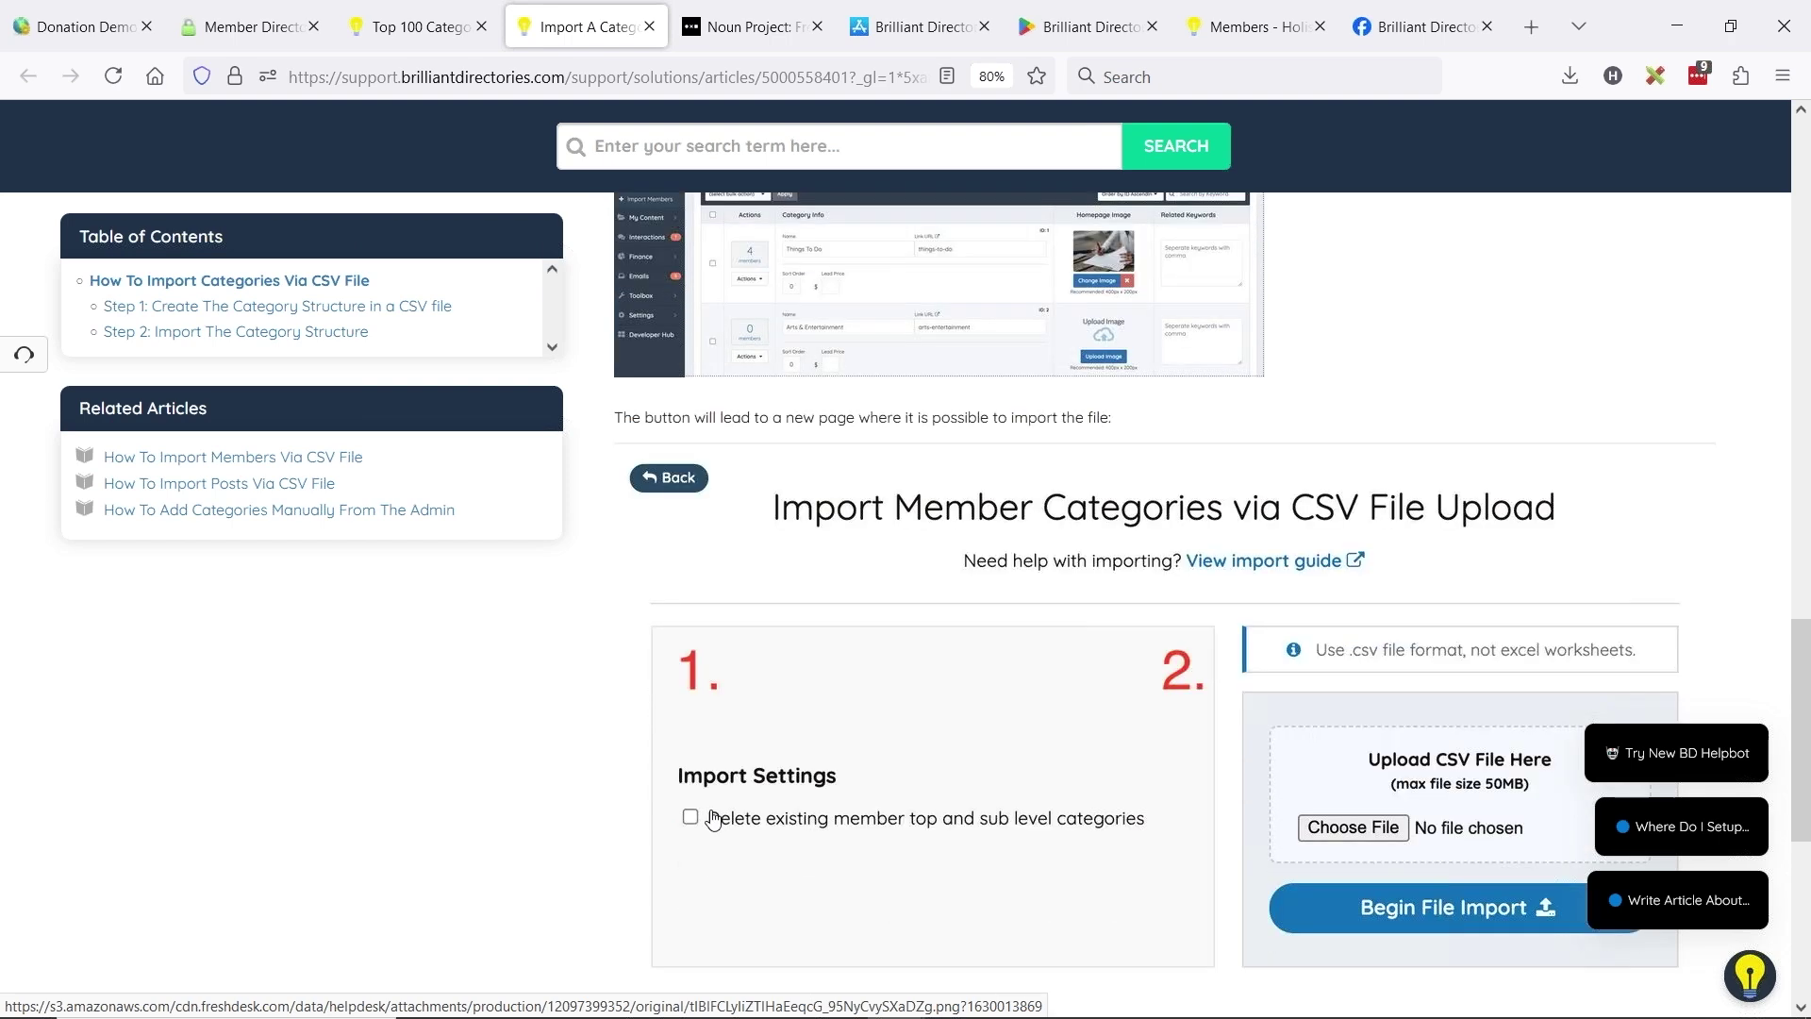
{"action": "scroll", "coordinate": [925, 538], "scroll_direction": "up", "scroll_amount": 5}
- Show the BD Lab Updates slides, close the Top 100 Categories tab, and return to the Donation Demo dashboard
{"action": "key", "text": "alt+Tab"}
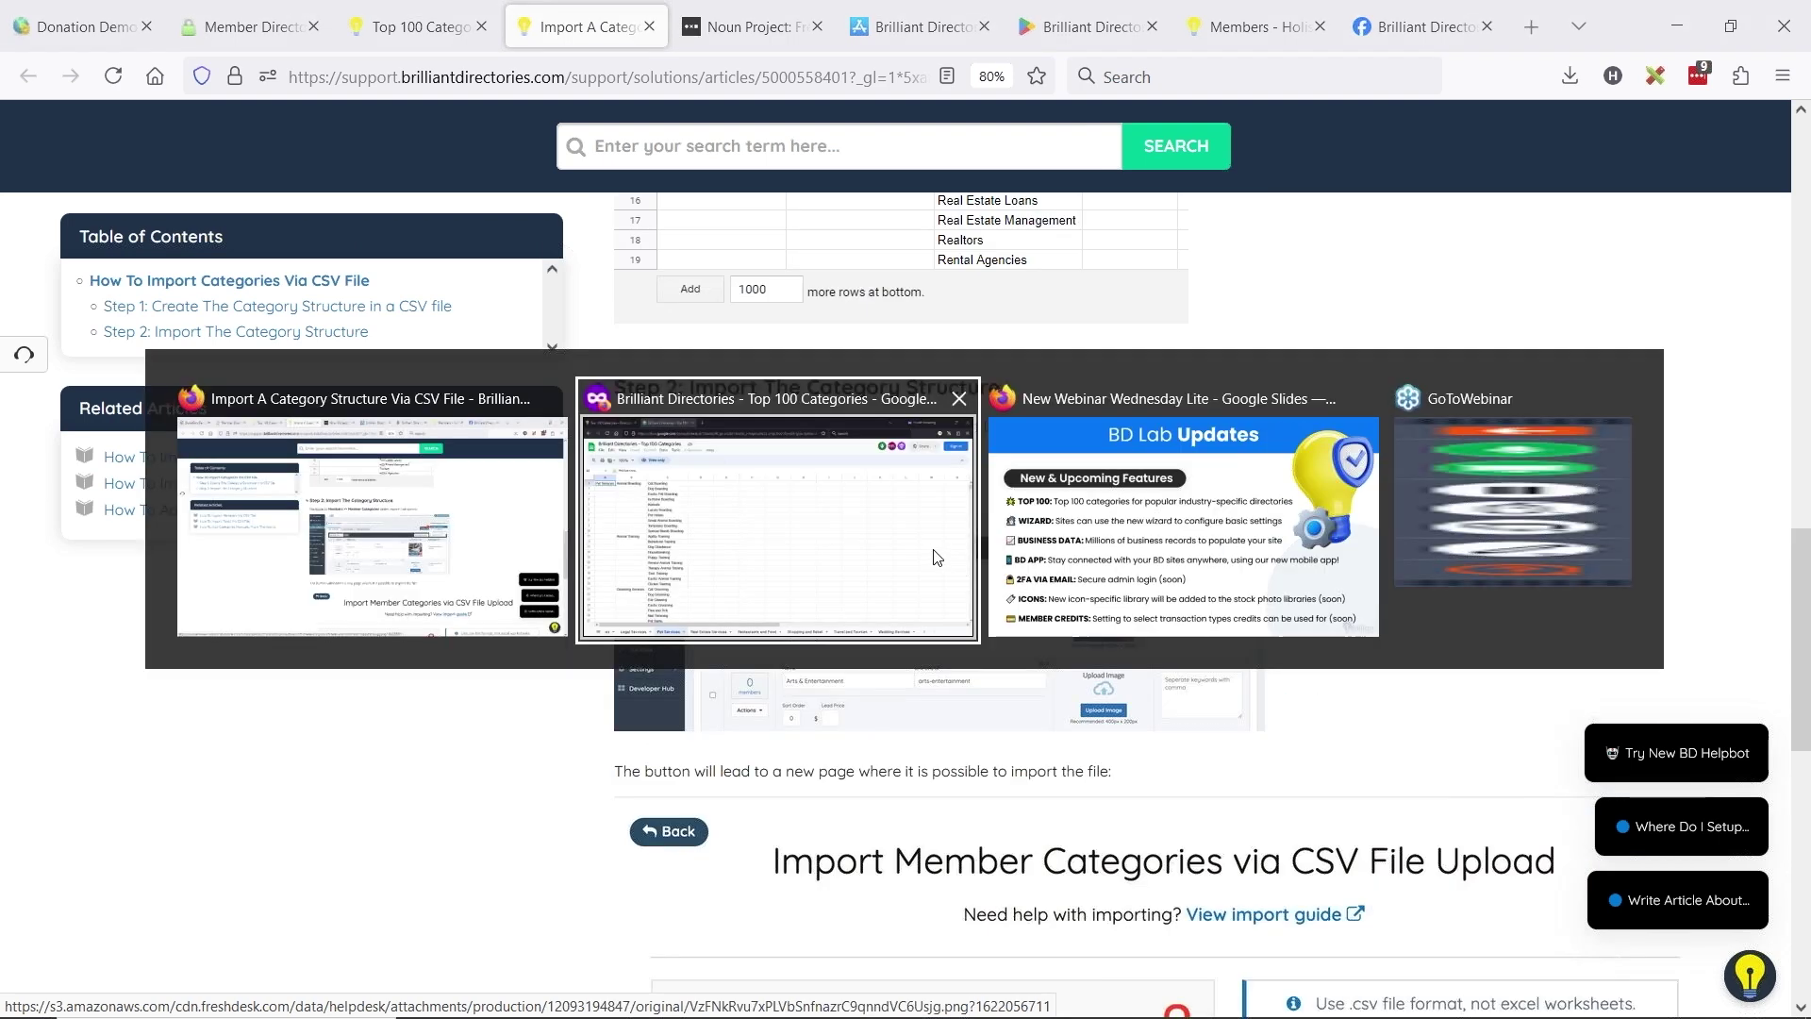
{"action": "key", "text": "alt+Tab"}
{"action": "key", "text": "alt+Tab"}
{"action": "key", "text": "alt+Tab"}
{"action": "key", "text": "alt+Tab"}
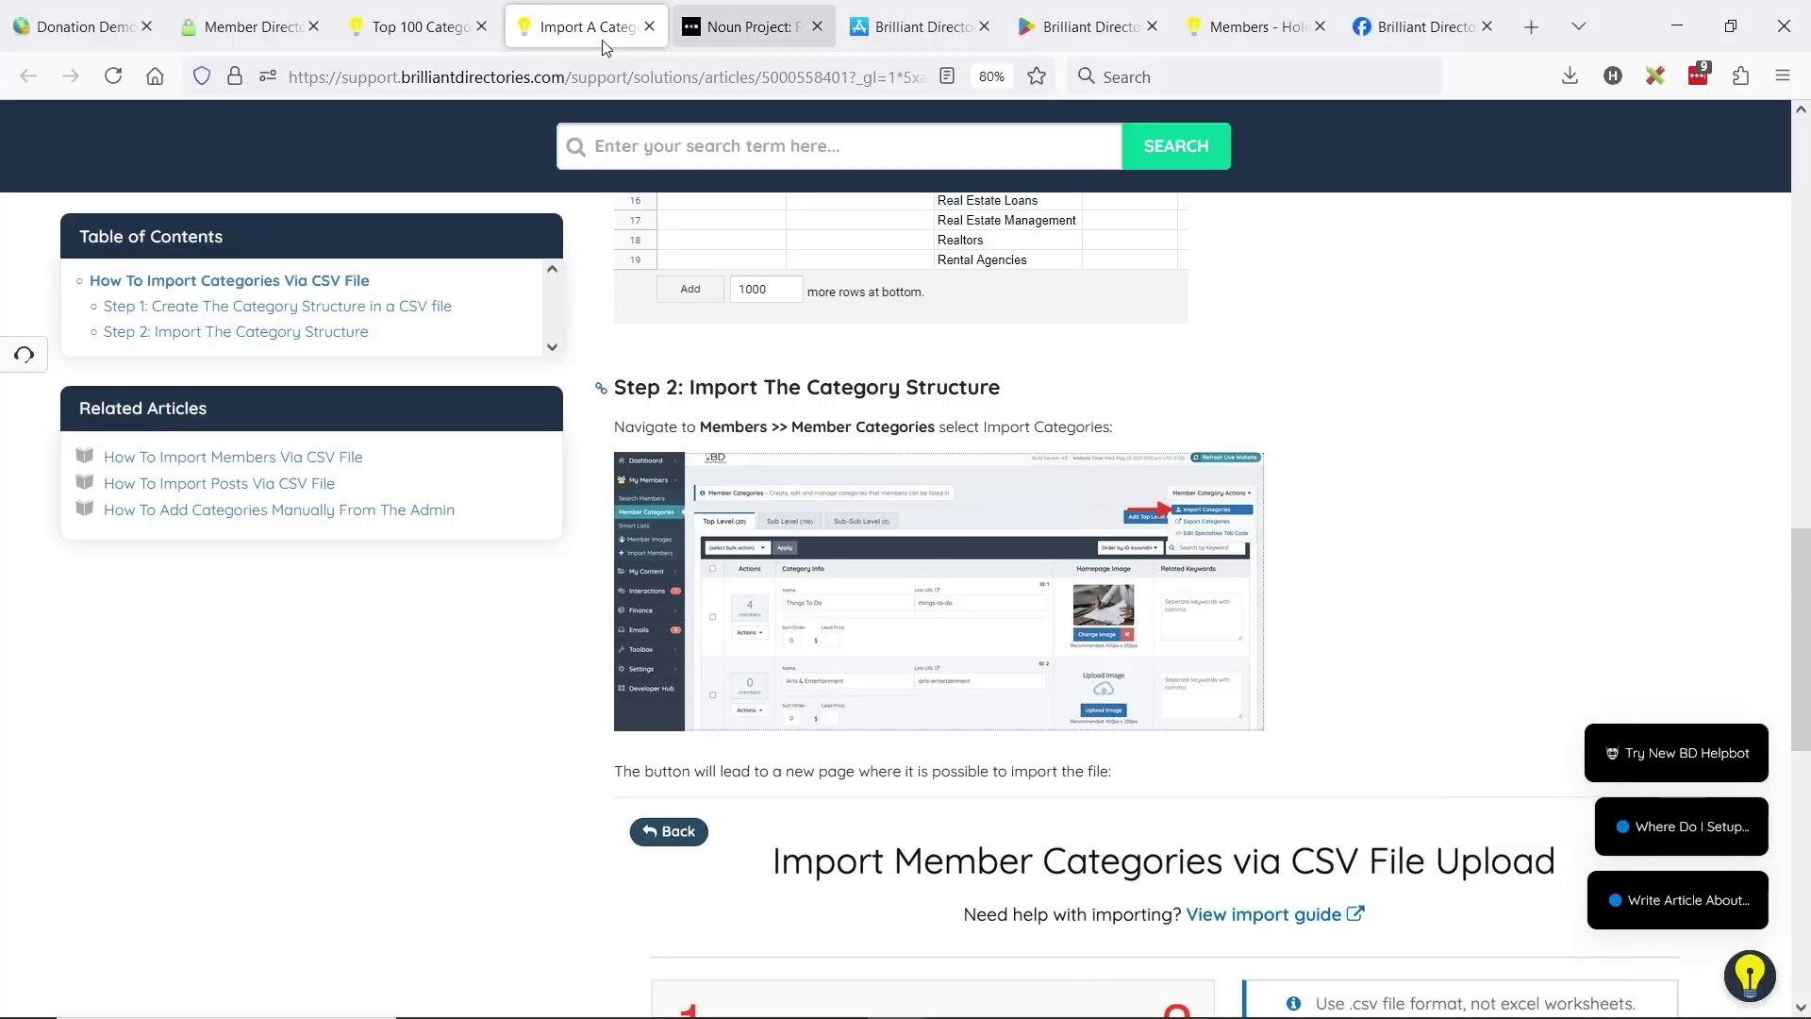
{"action": "middle_click", "coordinate": [394, 28]}
{"action": "key", "text": "alt+Tab"}
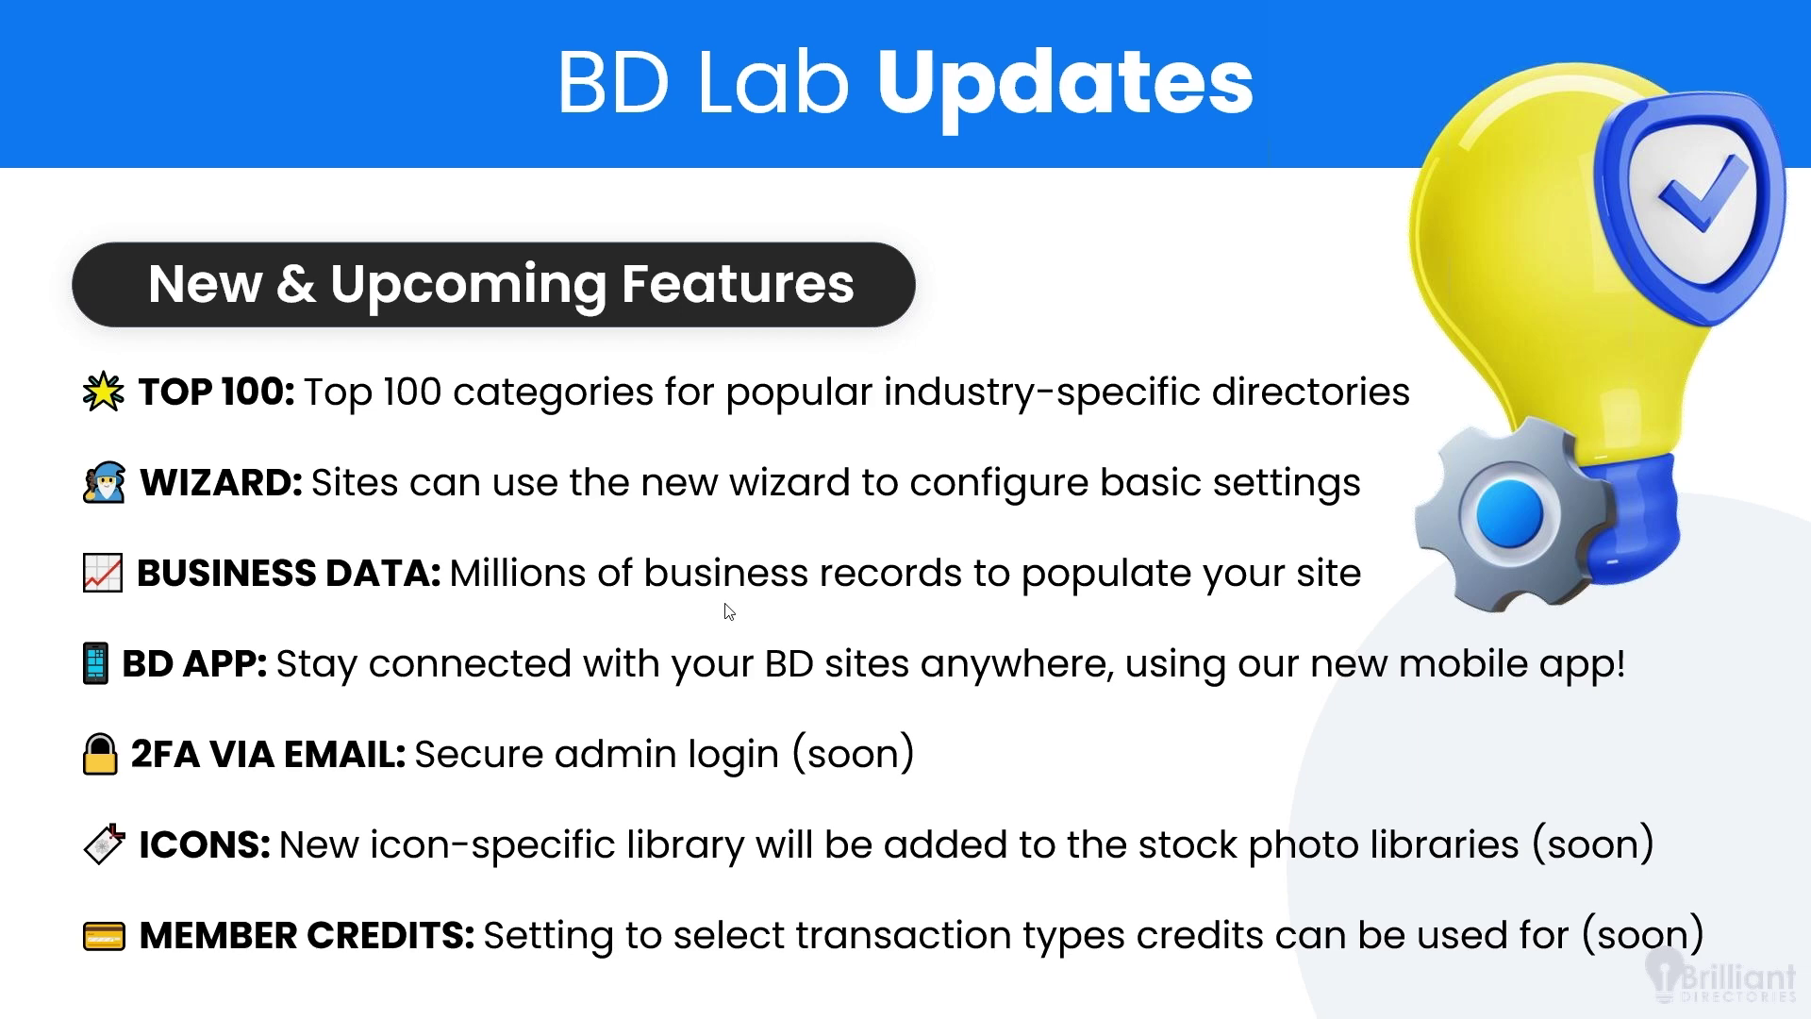
{"action": "key", "text": "alt+Tab"}
{"action": "left_click", "coordinate": [95, 27]}
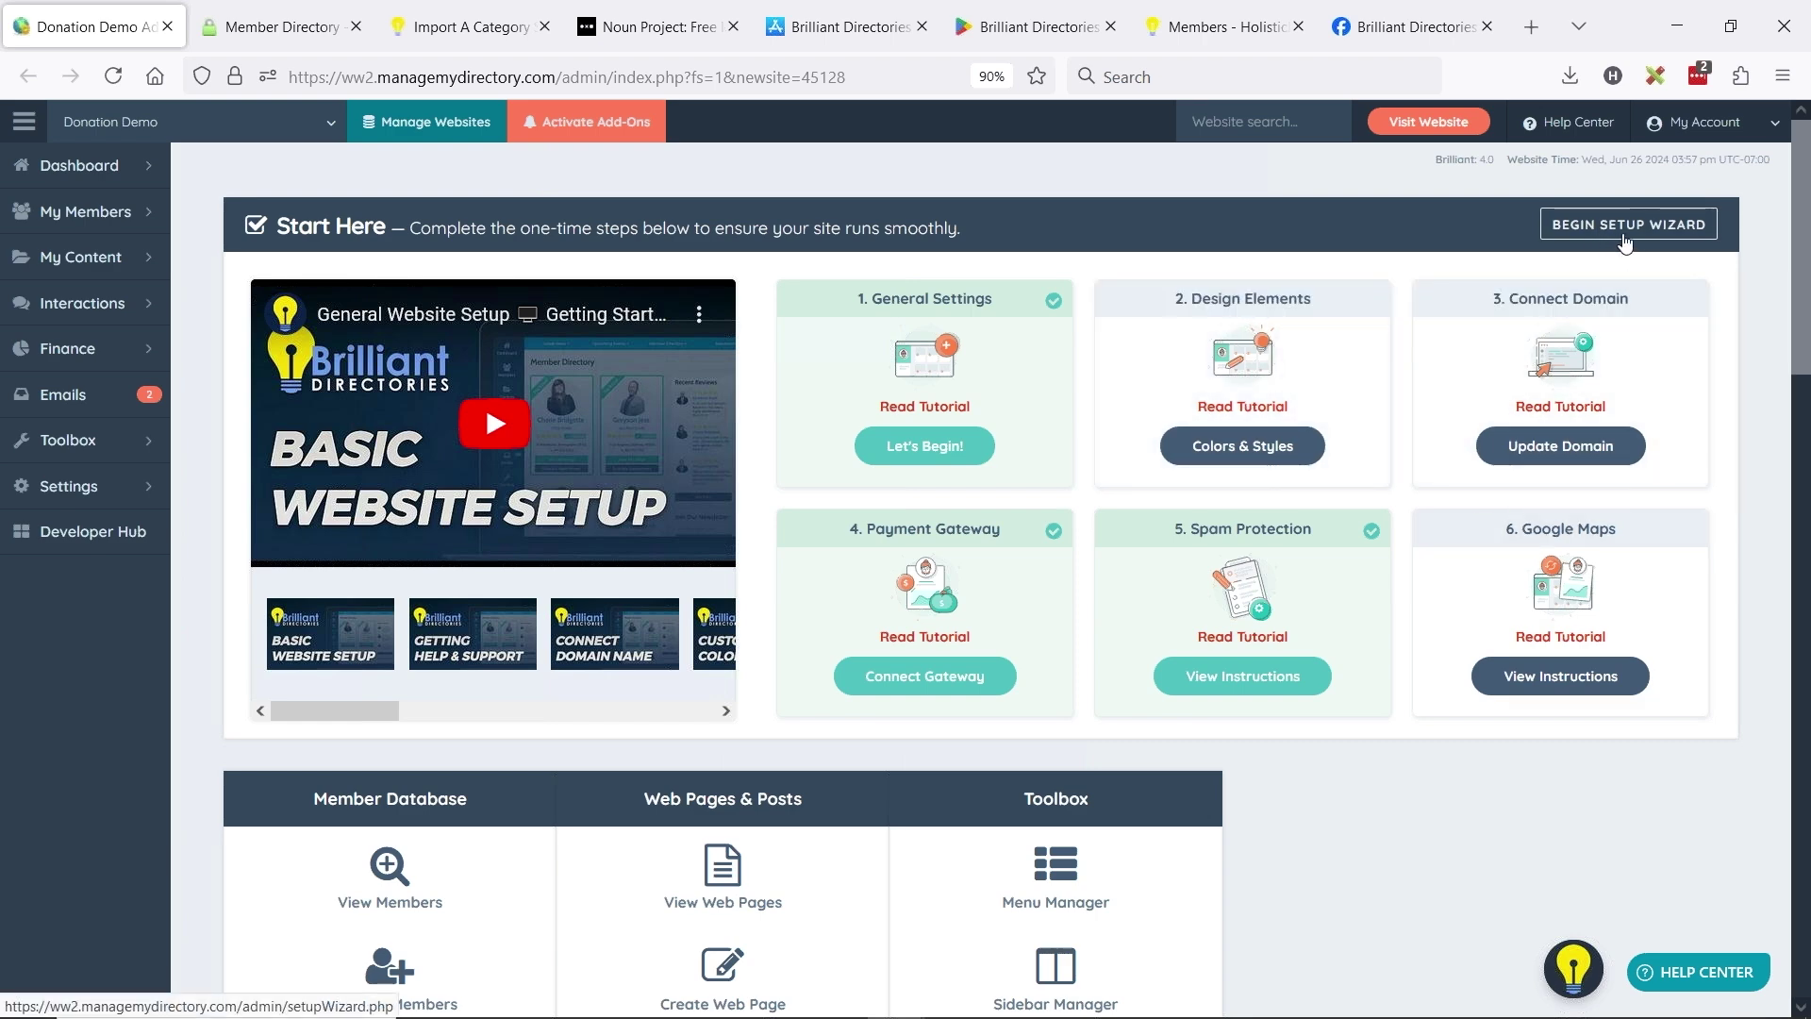
- Launch the setup wizard and name the website 'Jason Sites'
{"action": "left_click", "coordinate": [1624, 242]}
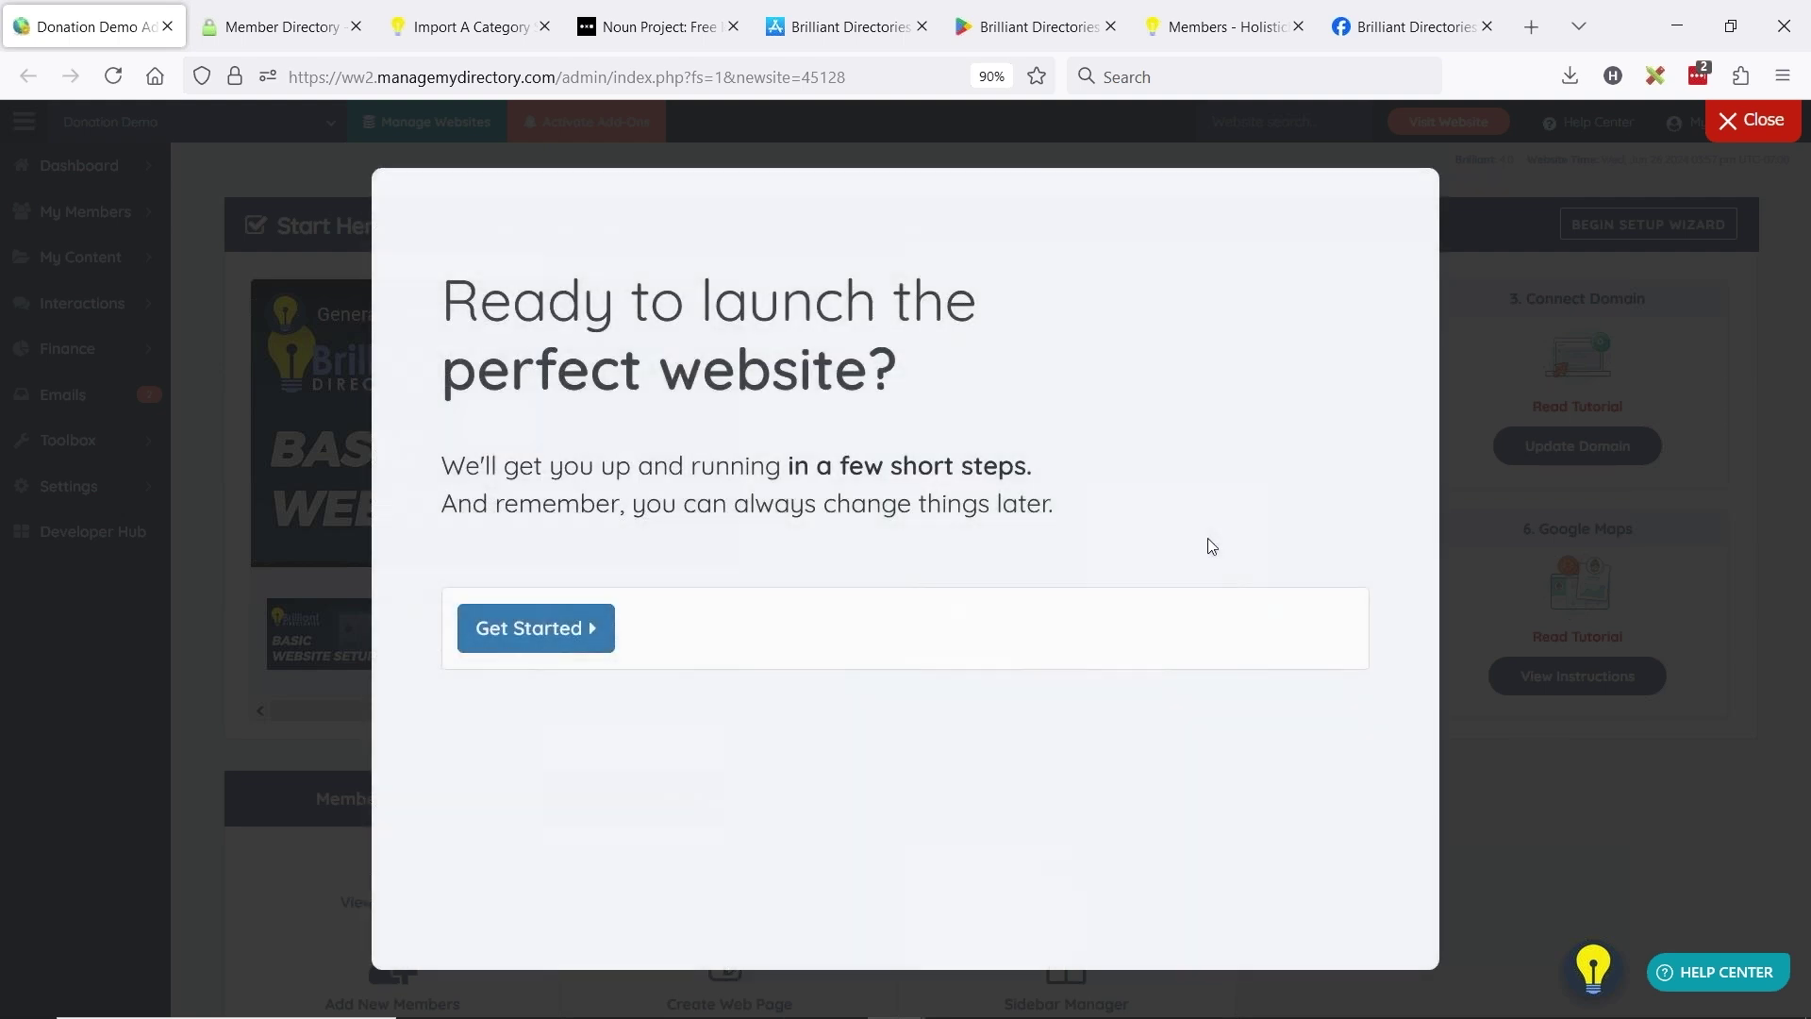
{"action": "left_click", "coordinate": [592, 611]}
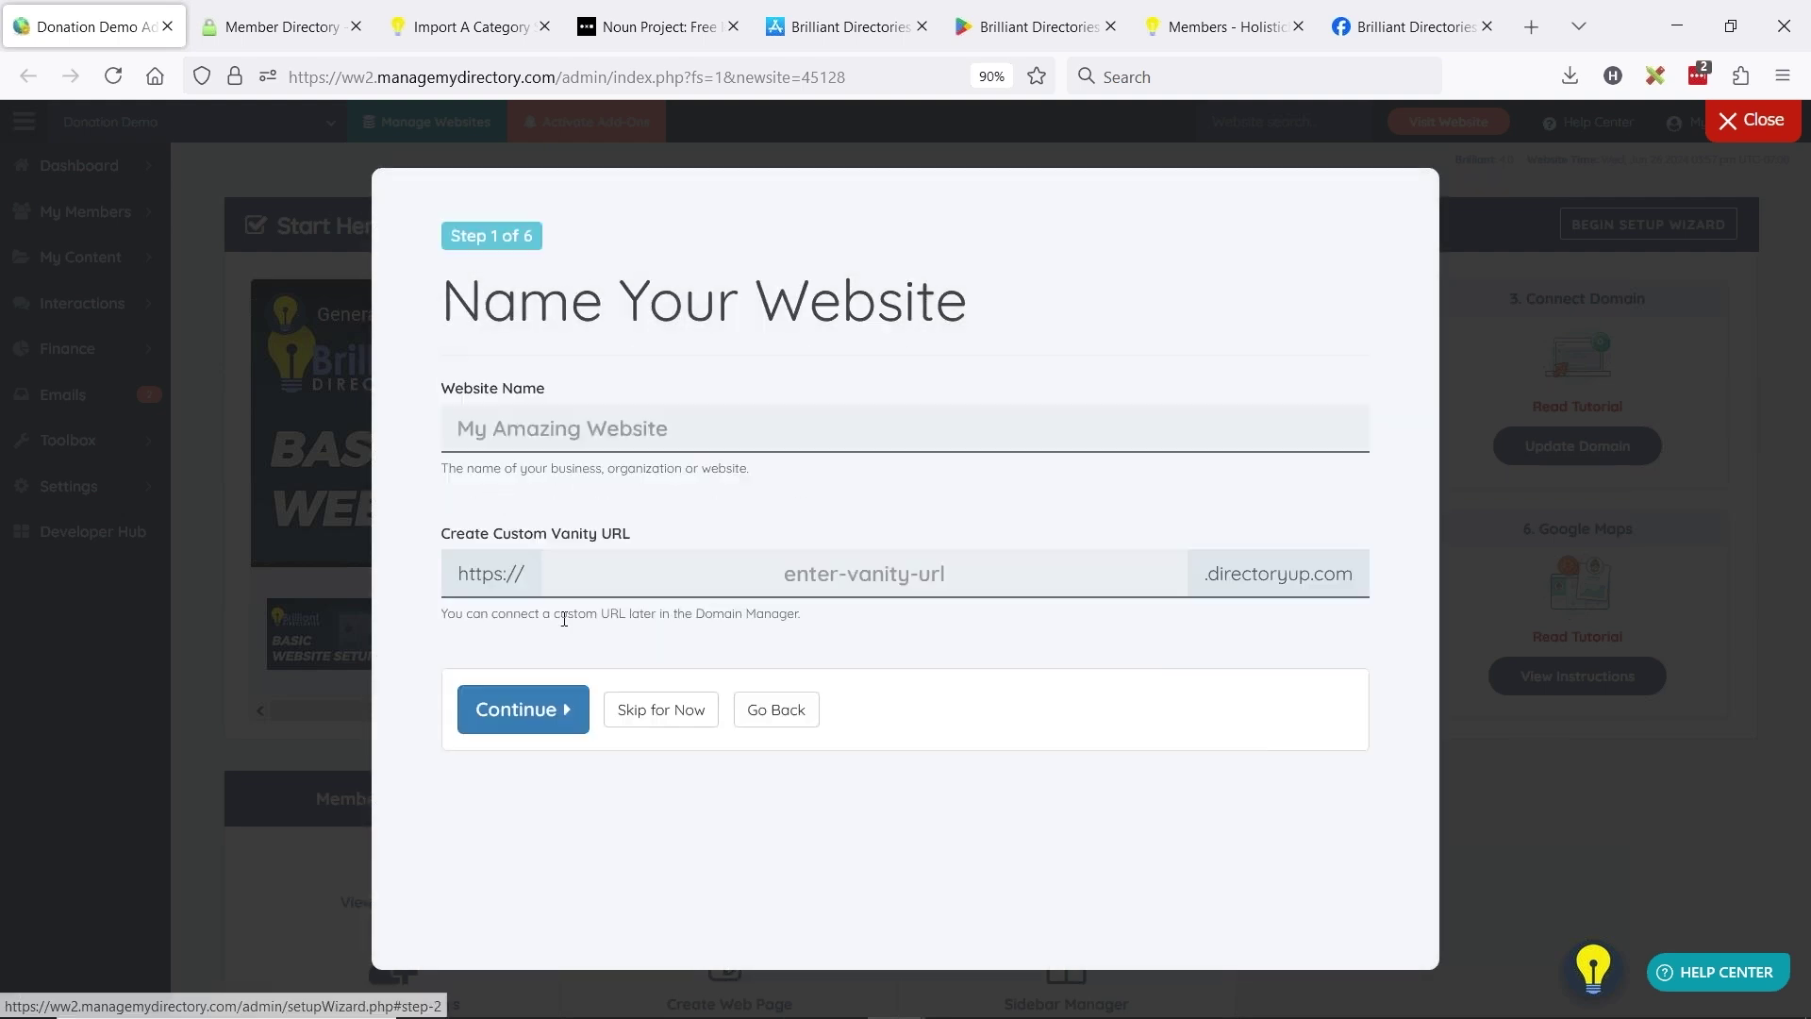
{"action": "left_click", "coordinate": [619, 441]}
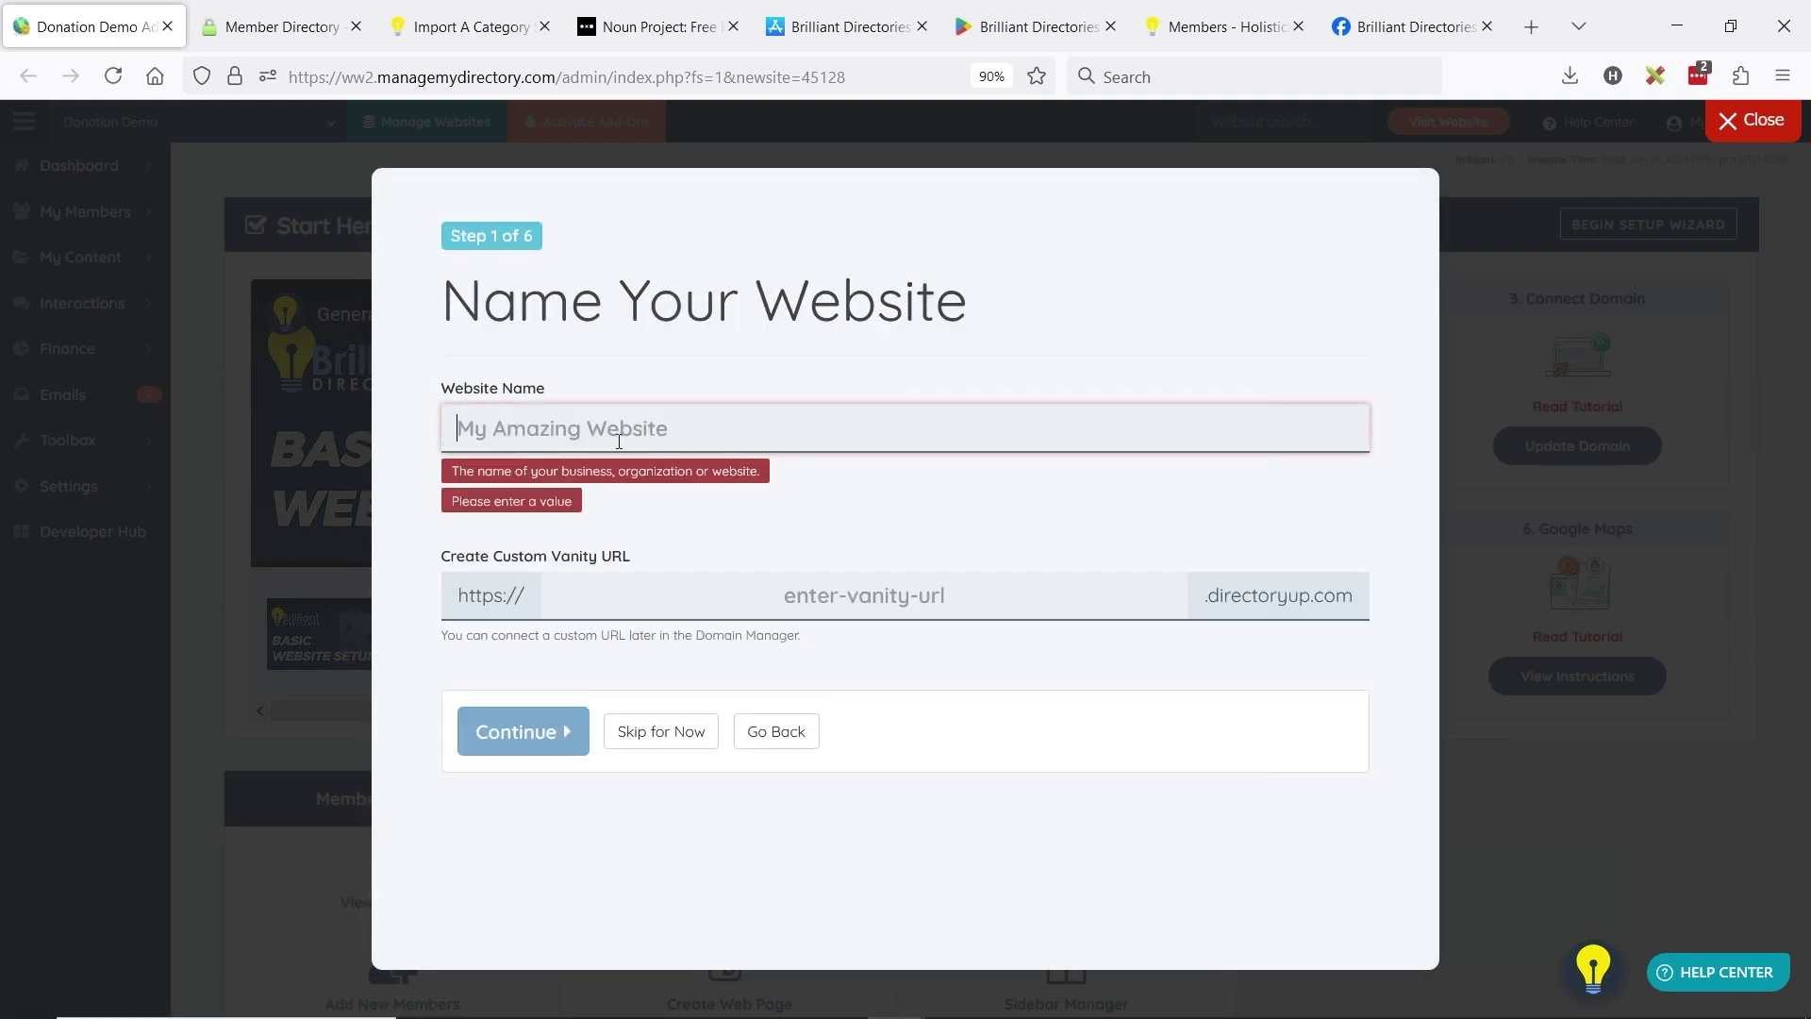
{"action": "type", "text": "Jason Sites"}
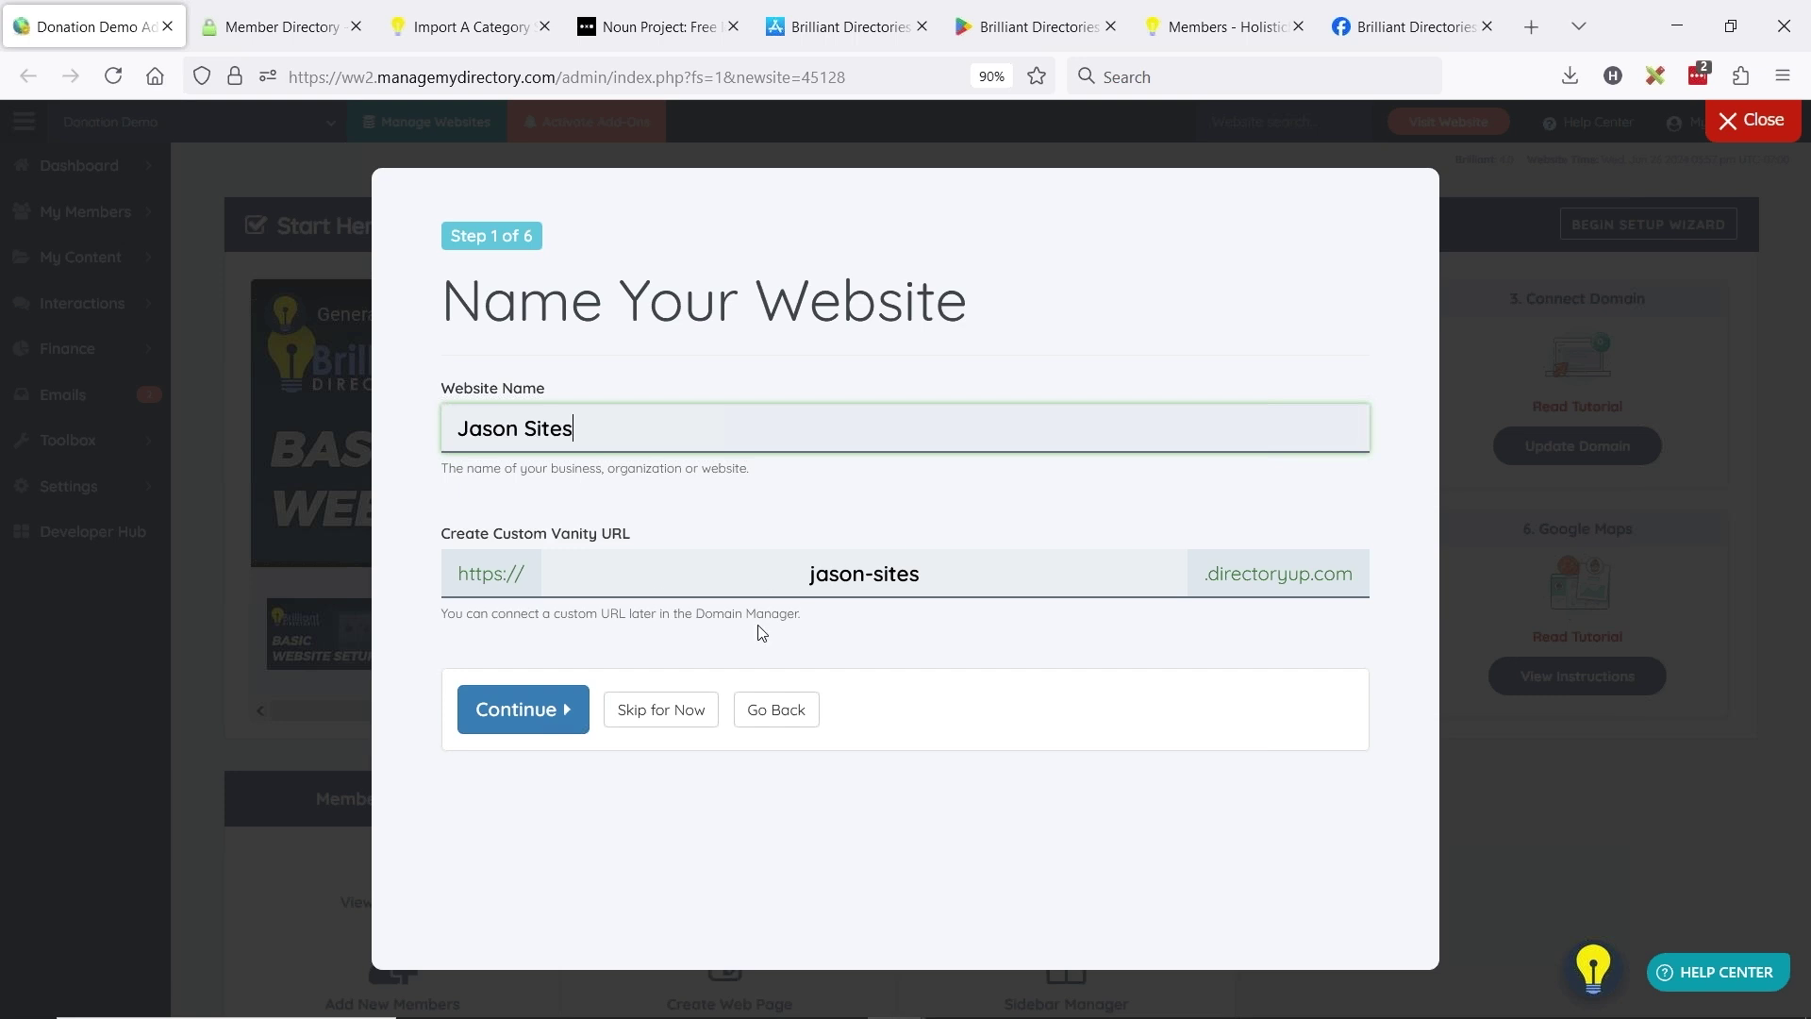
{"action": "left_click", "coordinate": [650, 711]}
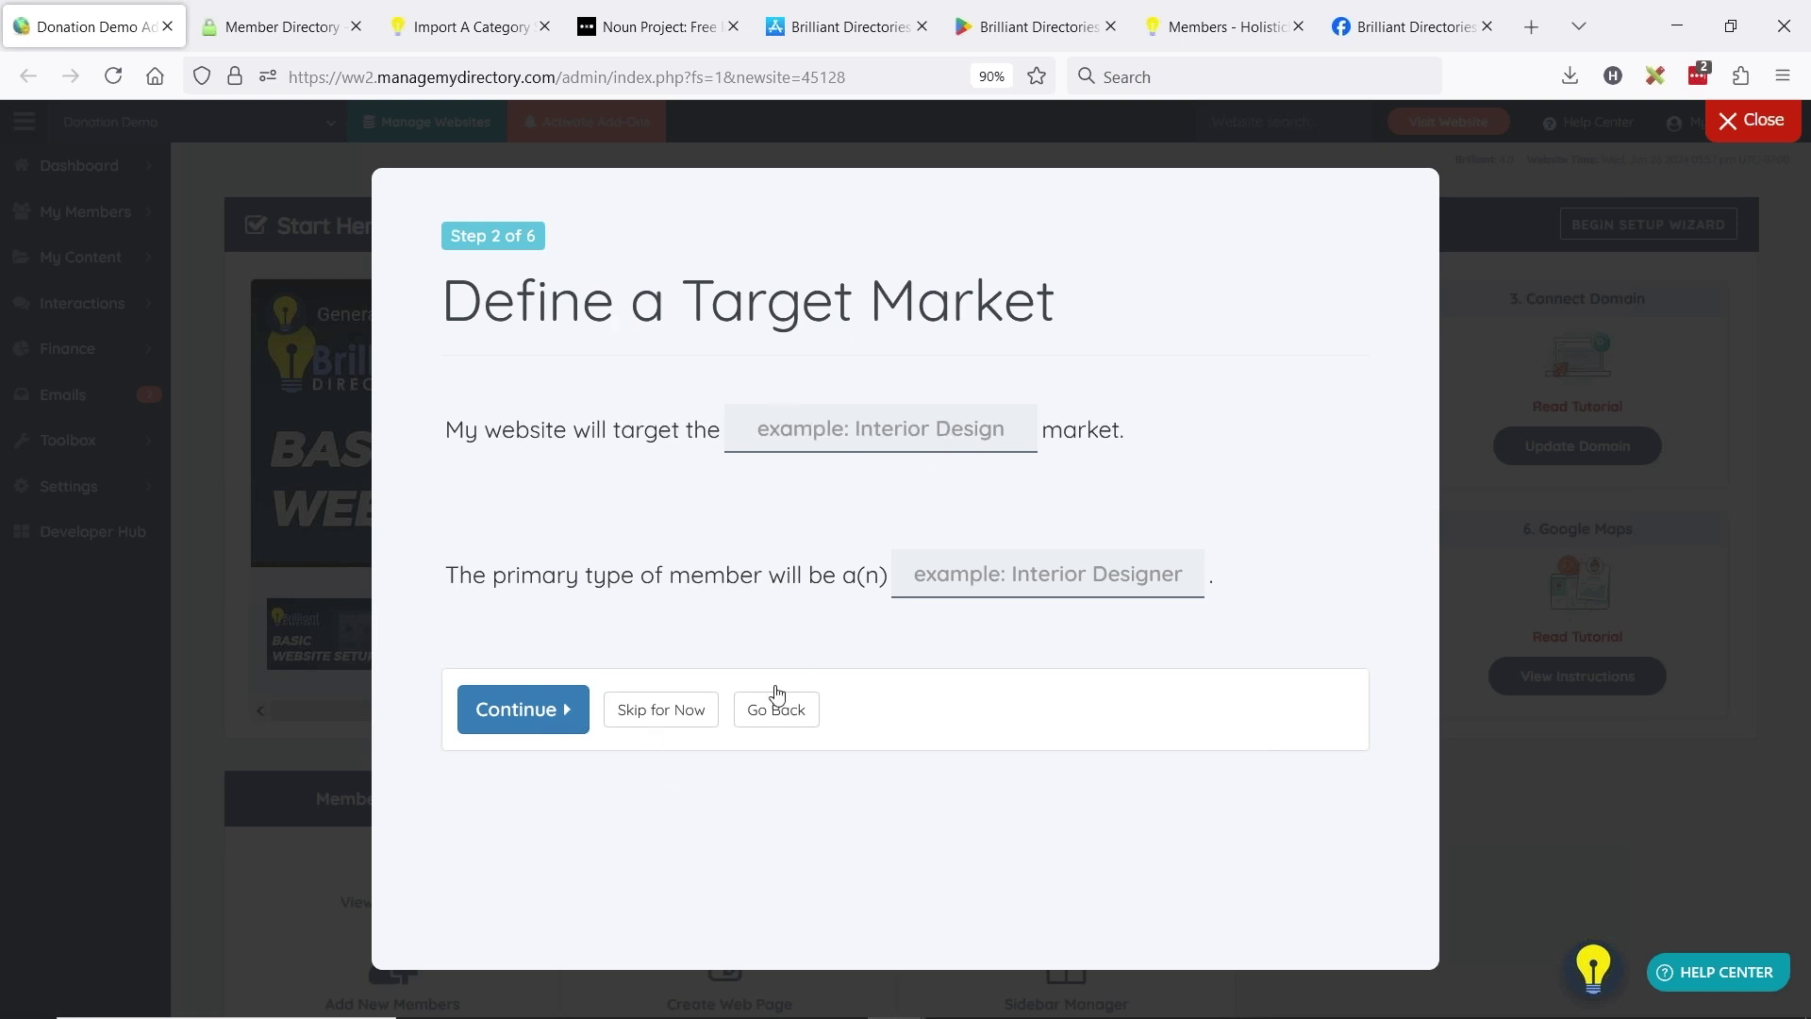
- Skip the target market, homepage look and localization steps, keeping MM/DD/YYYY dates and Miles
{"action": "left_click", "coordinate": [694, 707]}
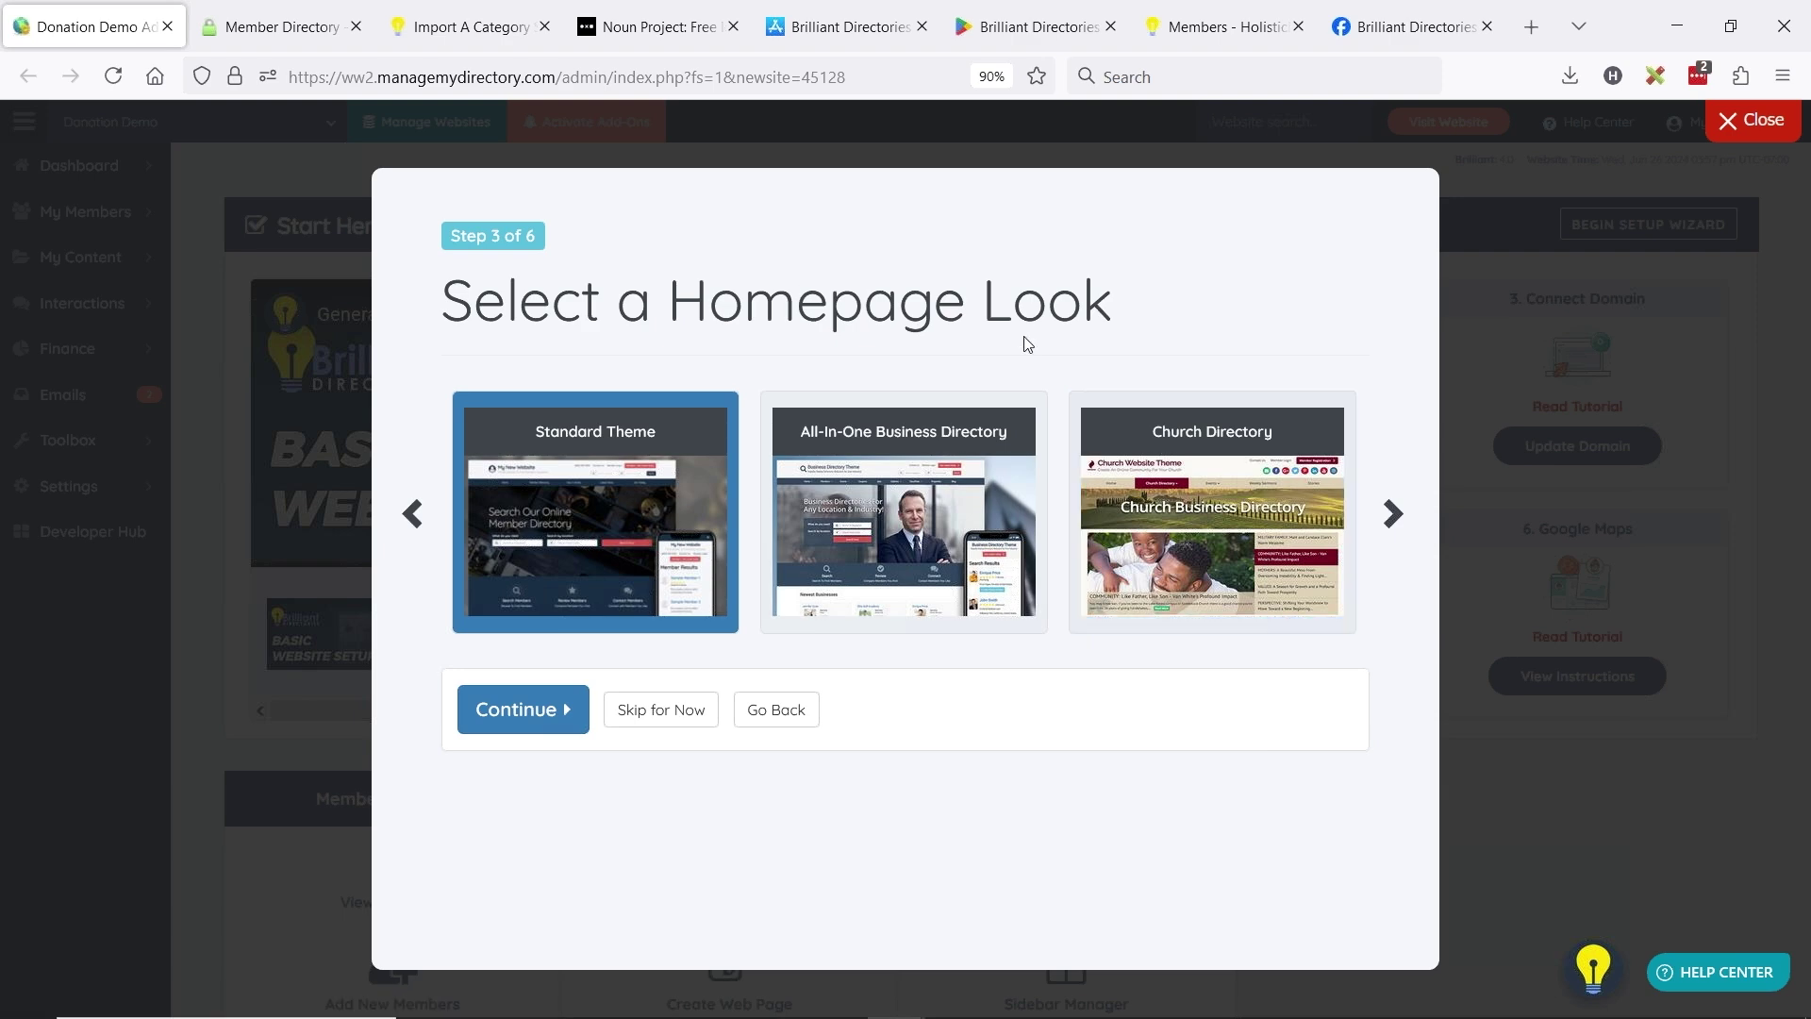
{"action": "left_click", "coordinate": [1393, 513]}
{"action": "left_click", "coordinate": [675, 721]}
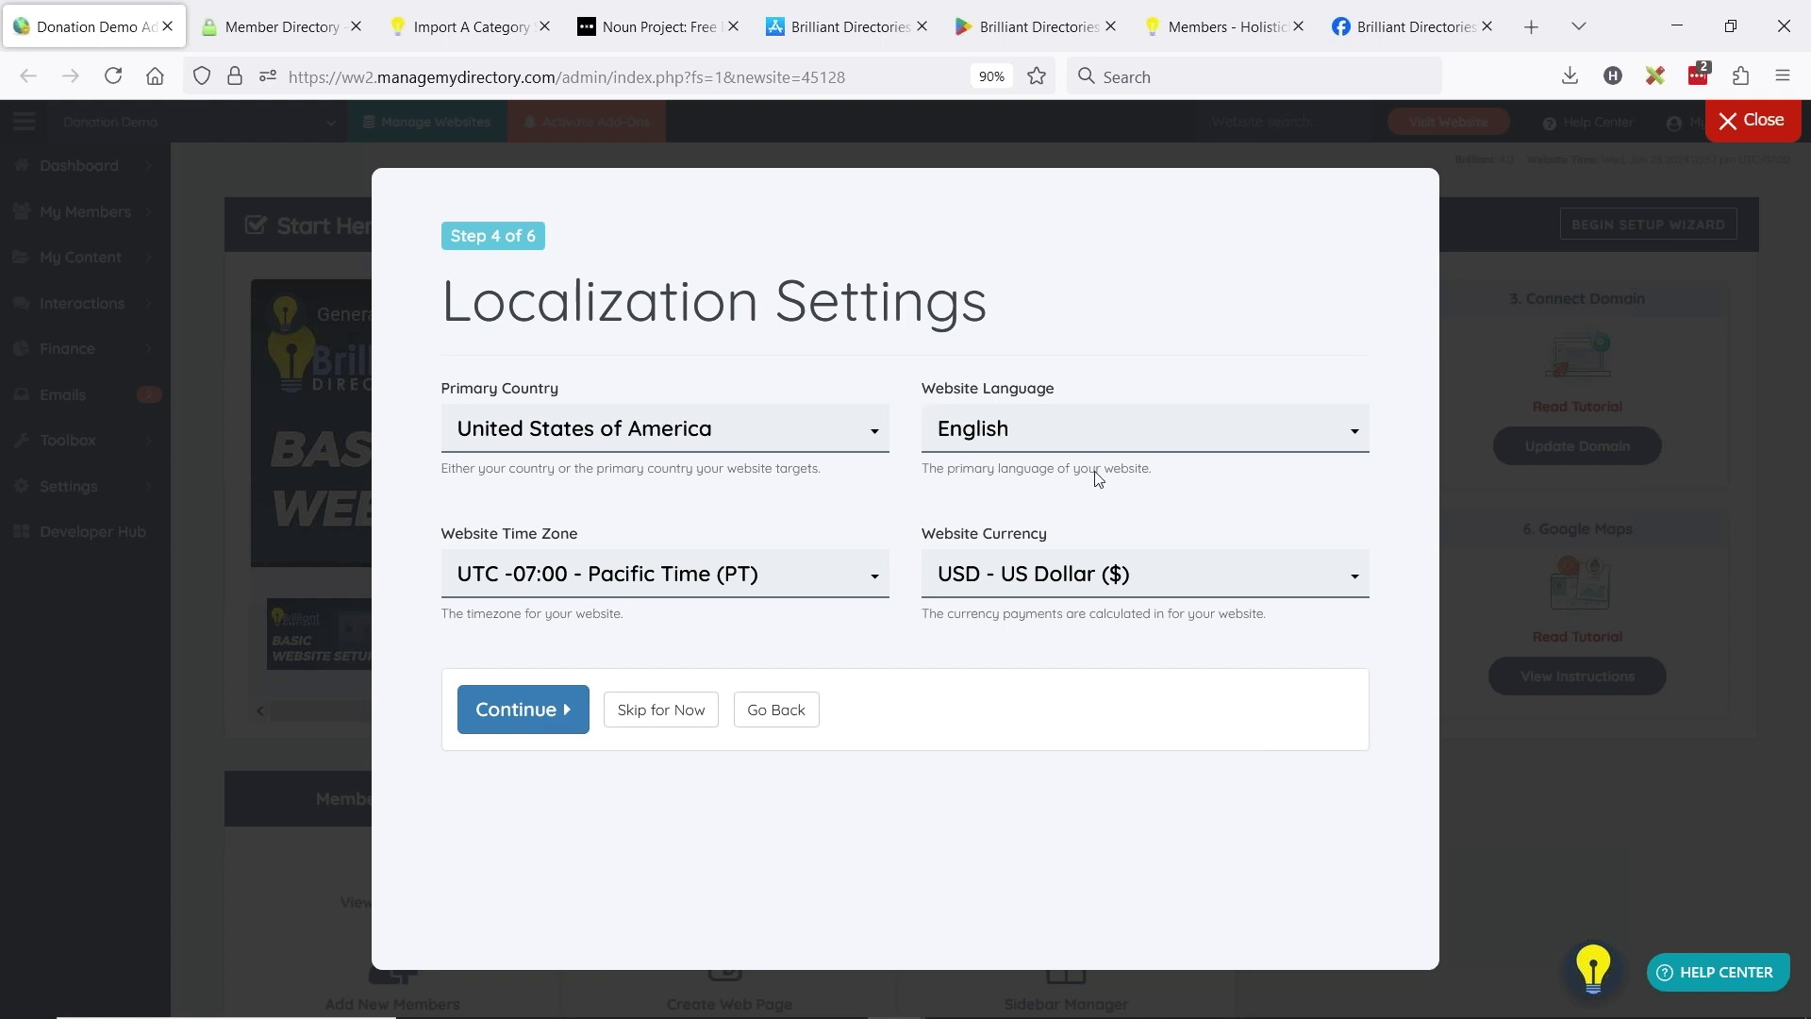
{"action": "left_click", "coordinate": [677, 717]}
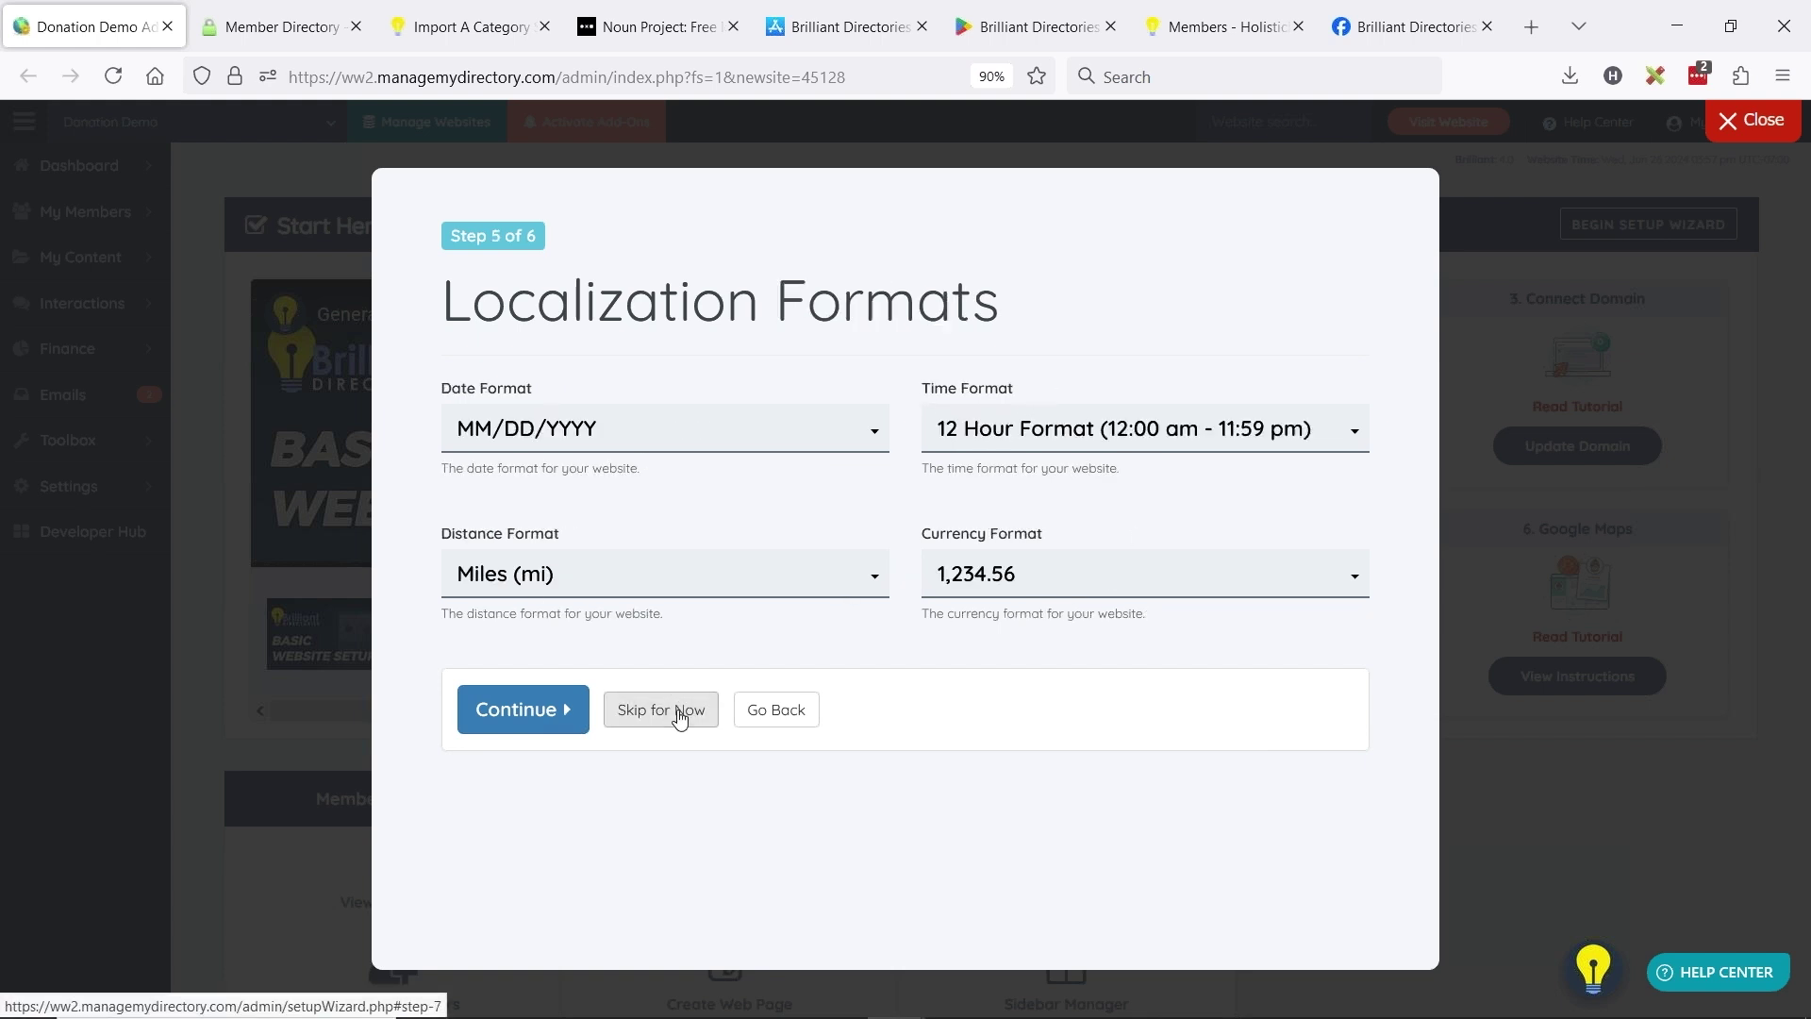
{"action": "left_click", "coordinate": [592, 439]}
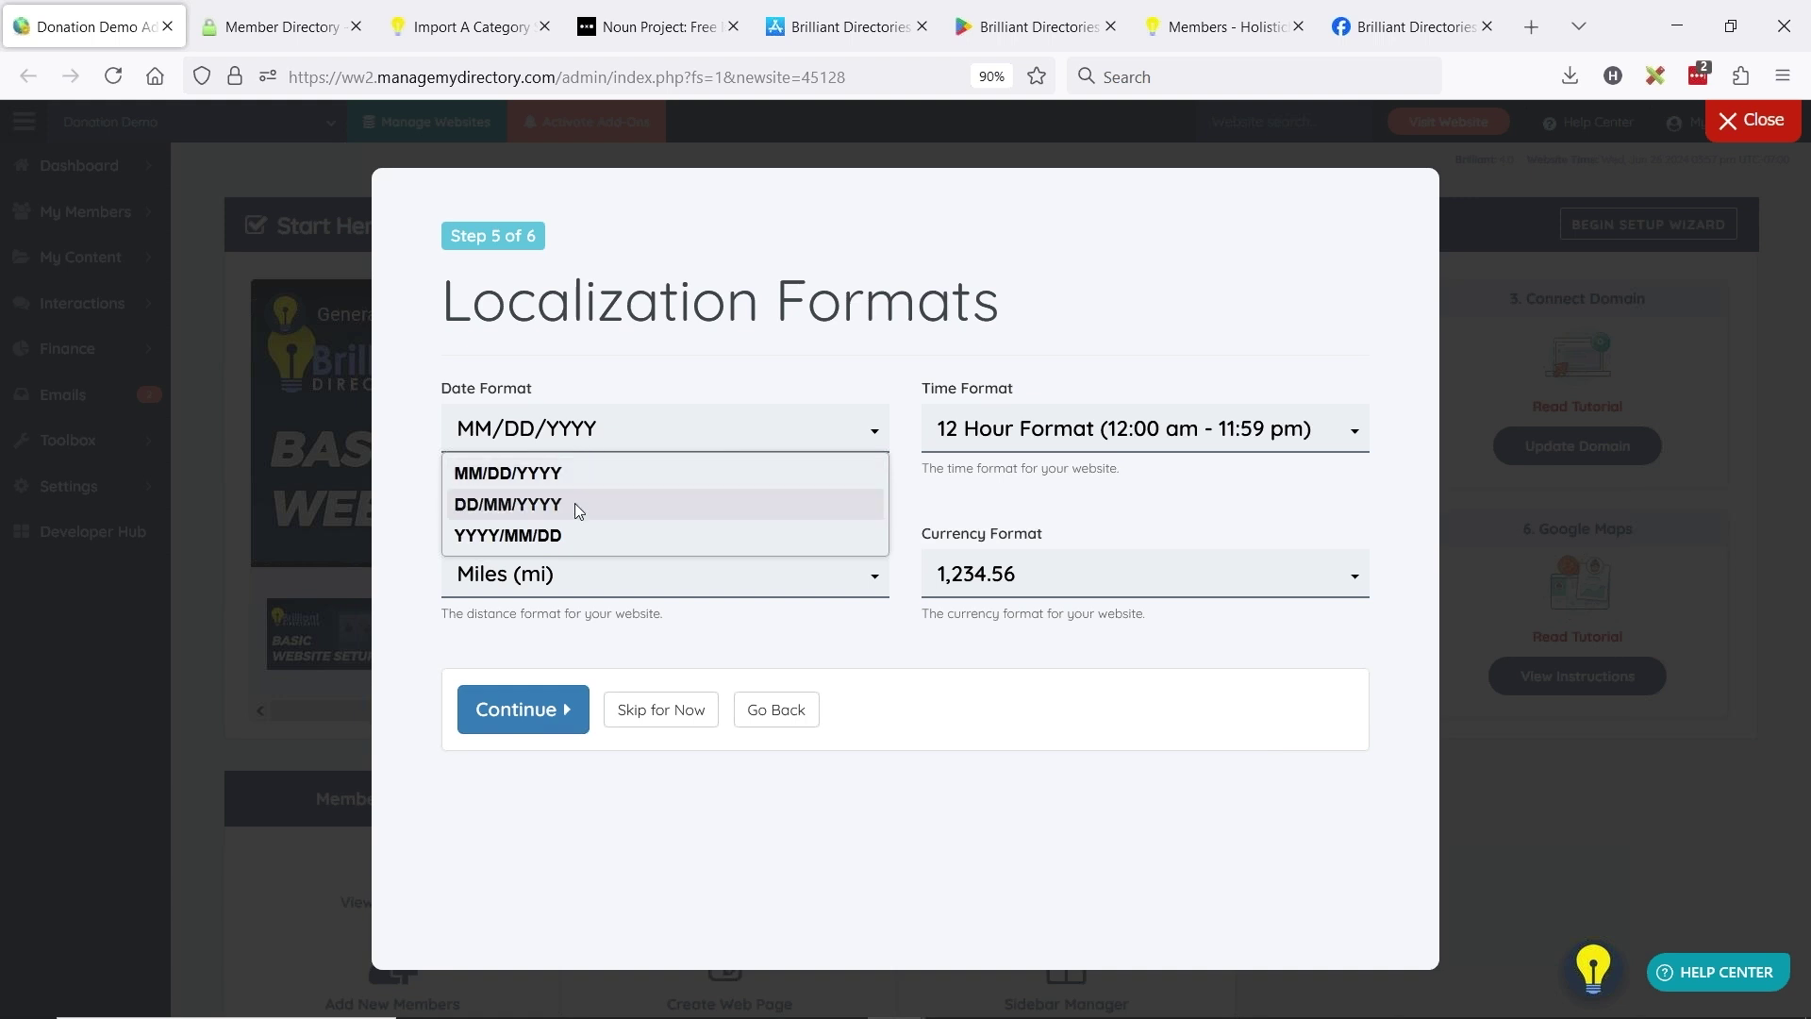
{"action": "left_click", "coordinate": [736, 474]}
{"action": "left_click", "coordinate": [538, 584]}
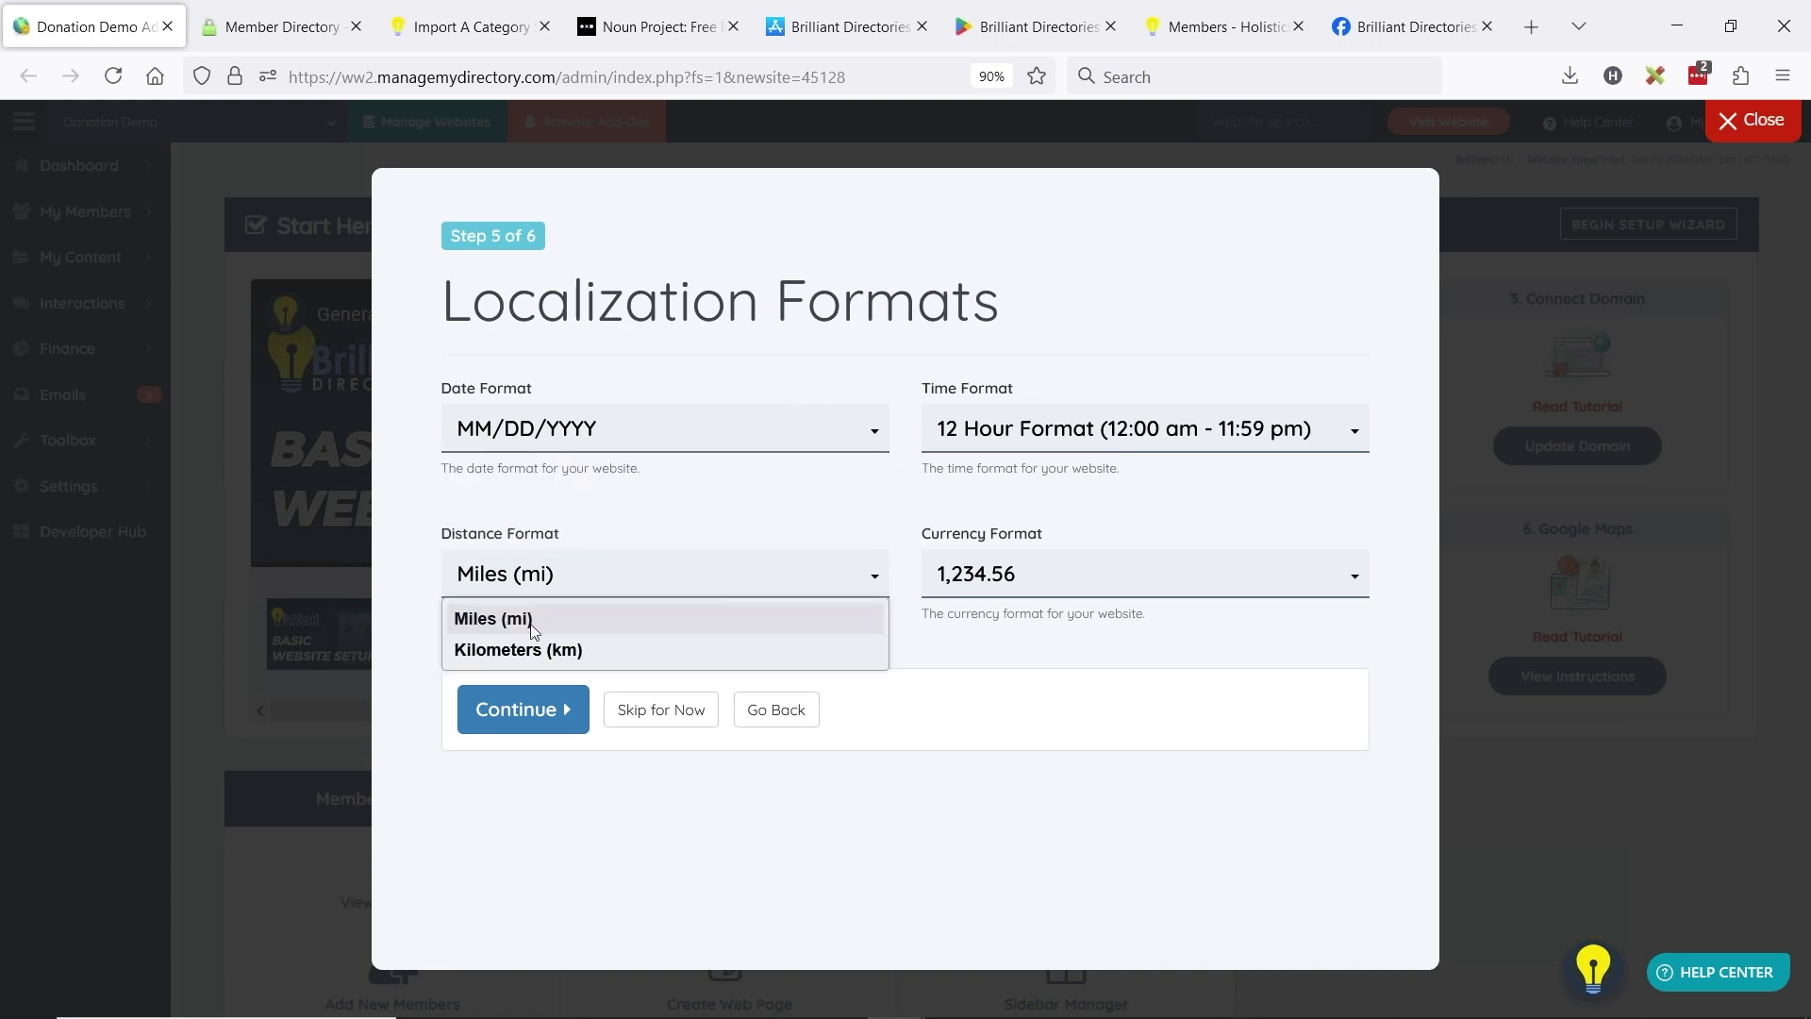
{"action": "left_click", "coordinate": [547, 619]}
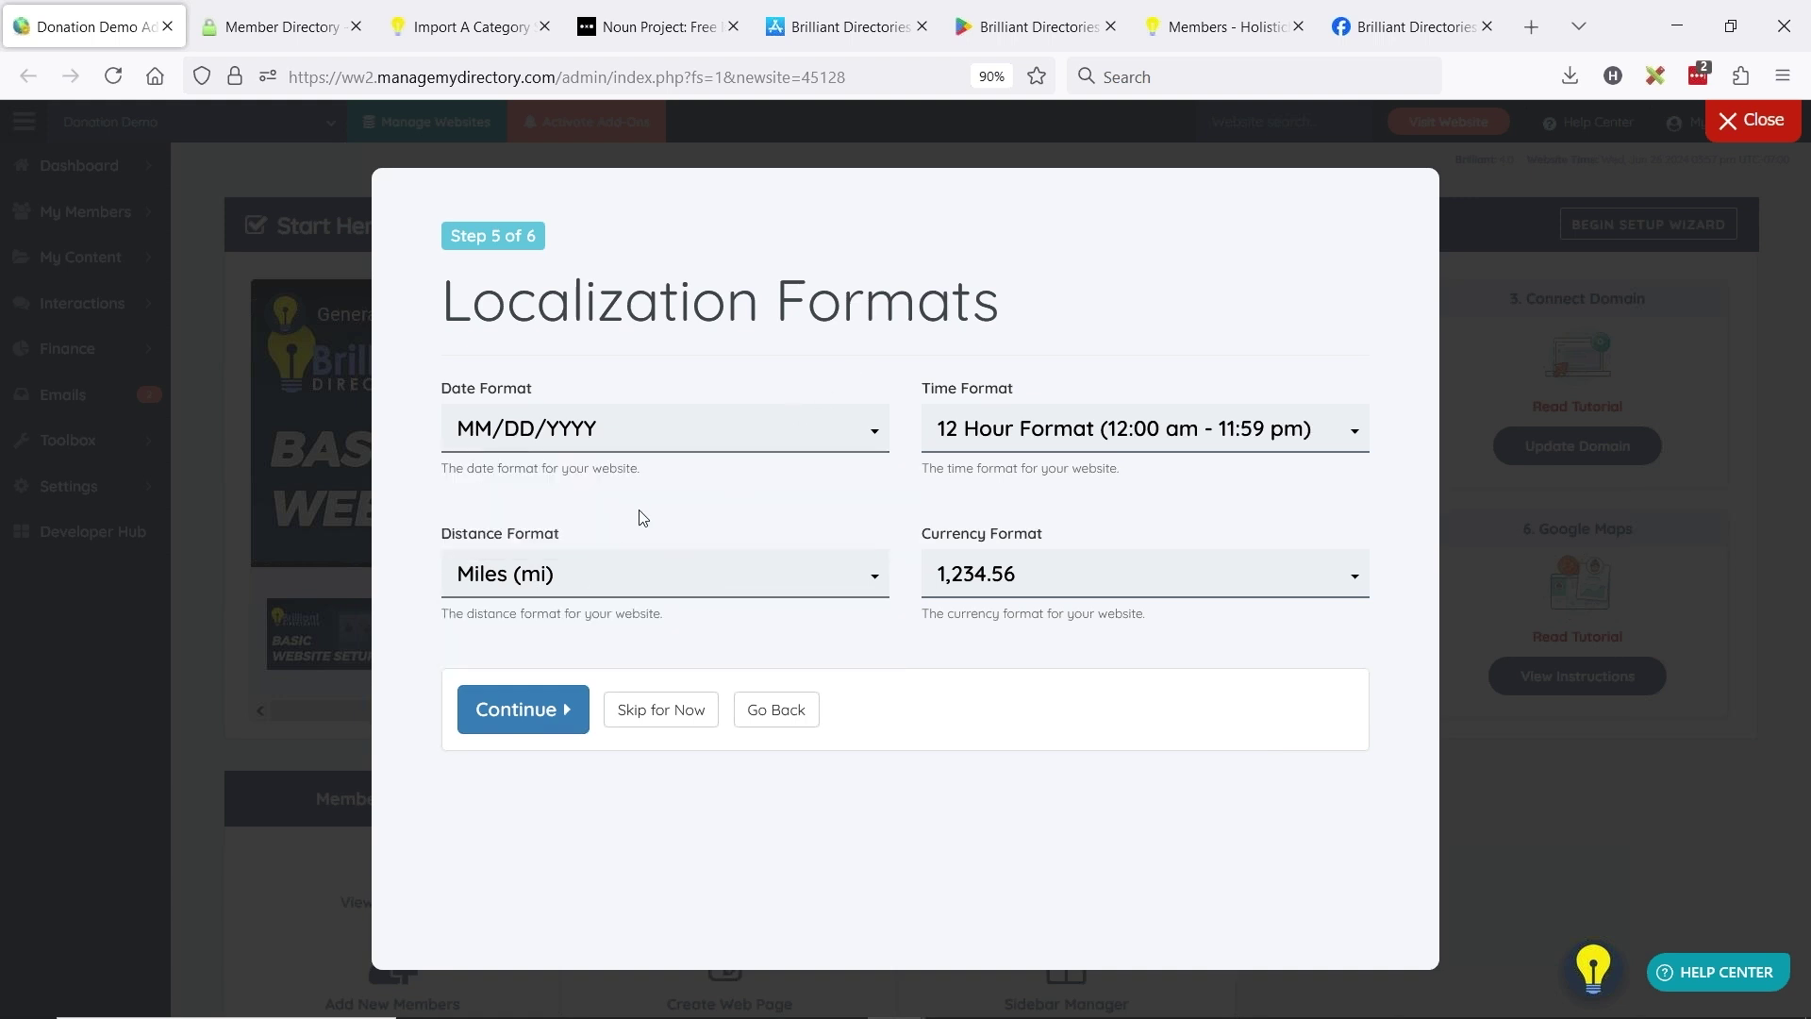
{"action": "left_click", "coordinate": [685, 720]}
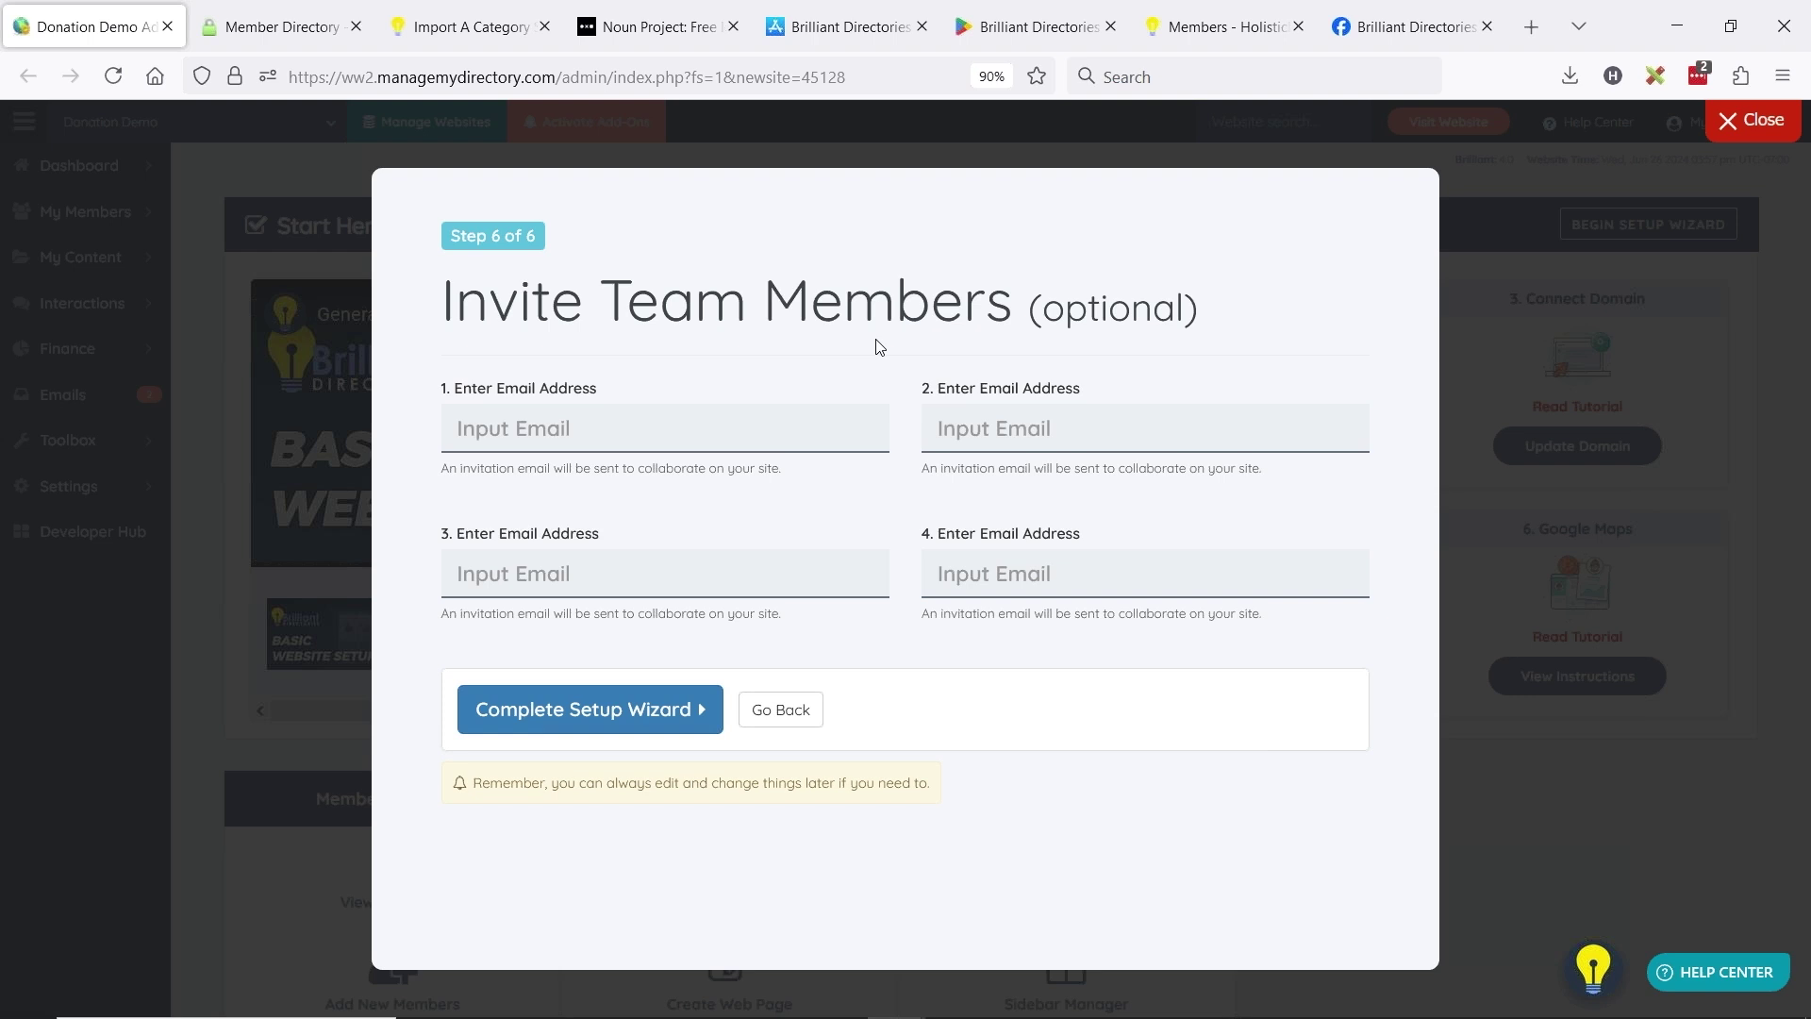
- Glance at the BD Lab Updates slide, close the setup wizard, and bring the admin console back
{"action": "key", "text": "alt+Tab"}
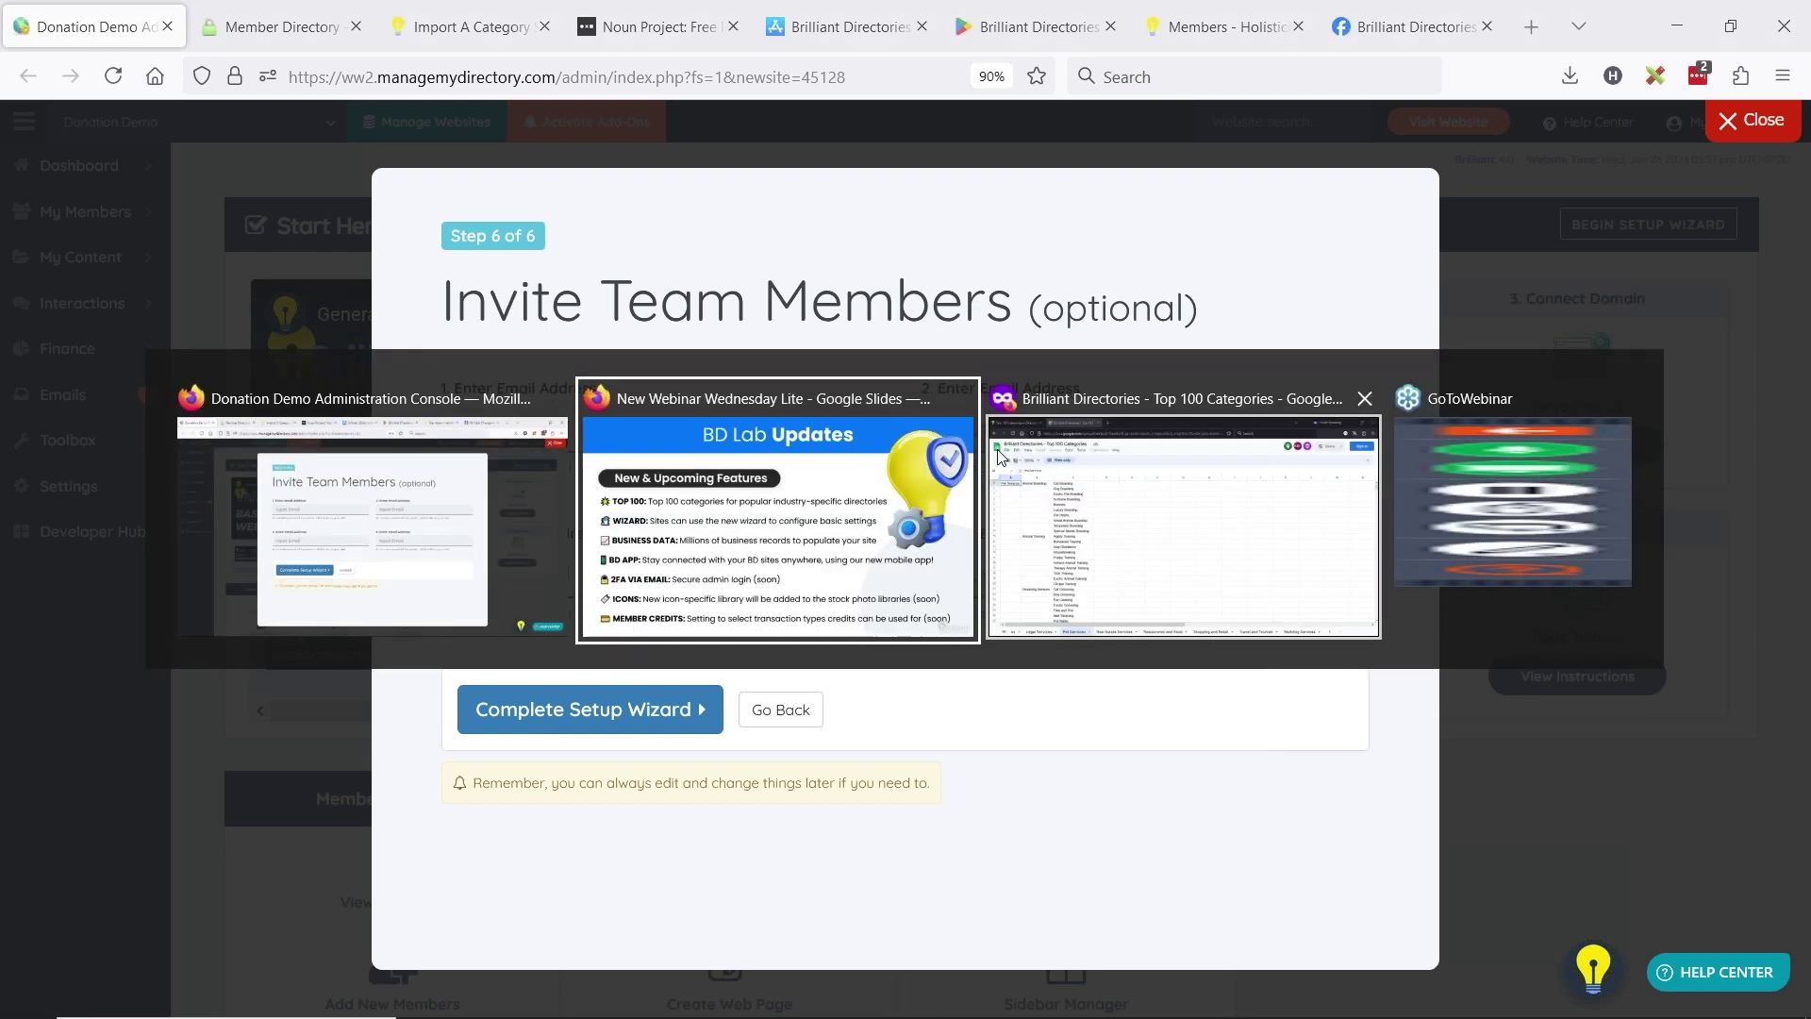
{"action": "key", "text": "alt+Tab"}
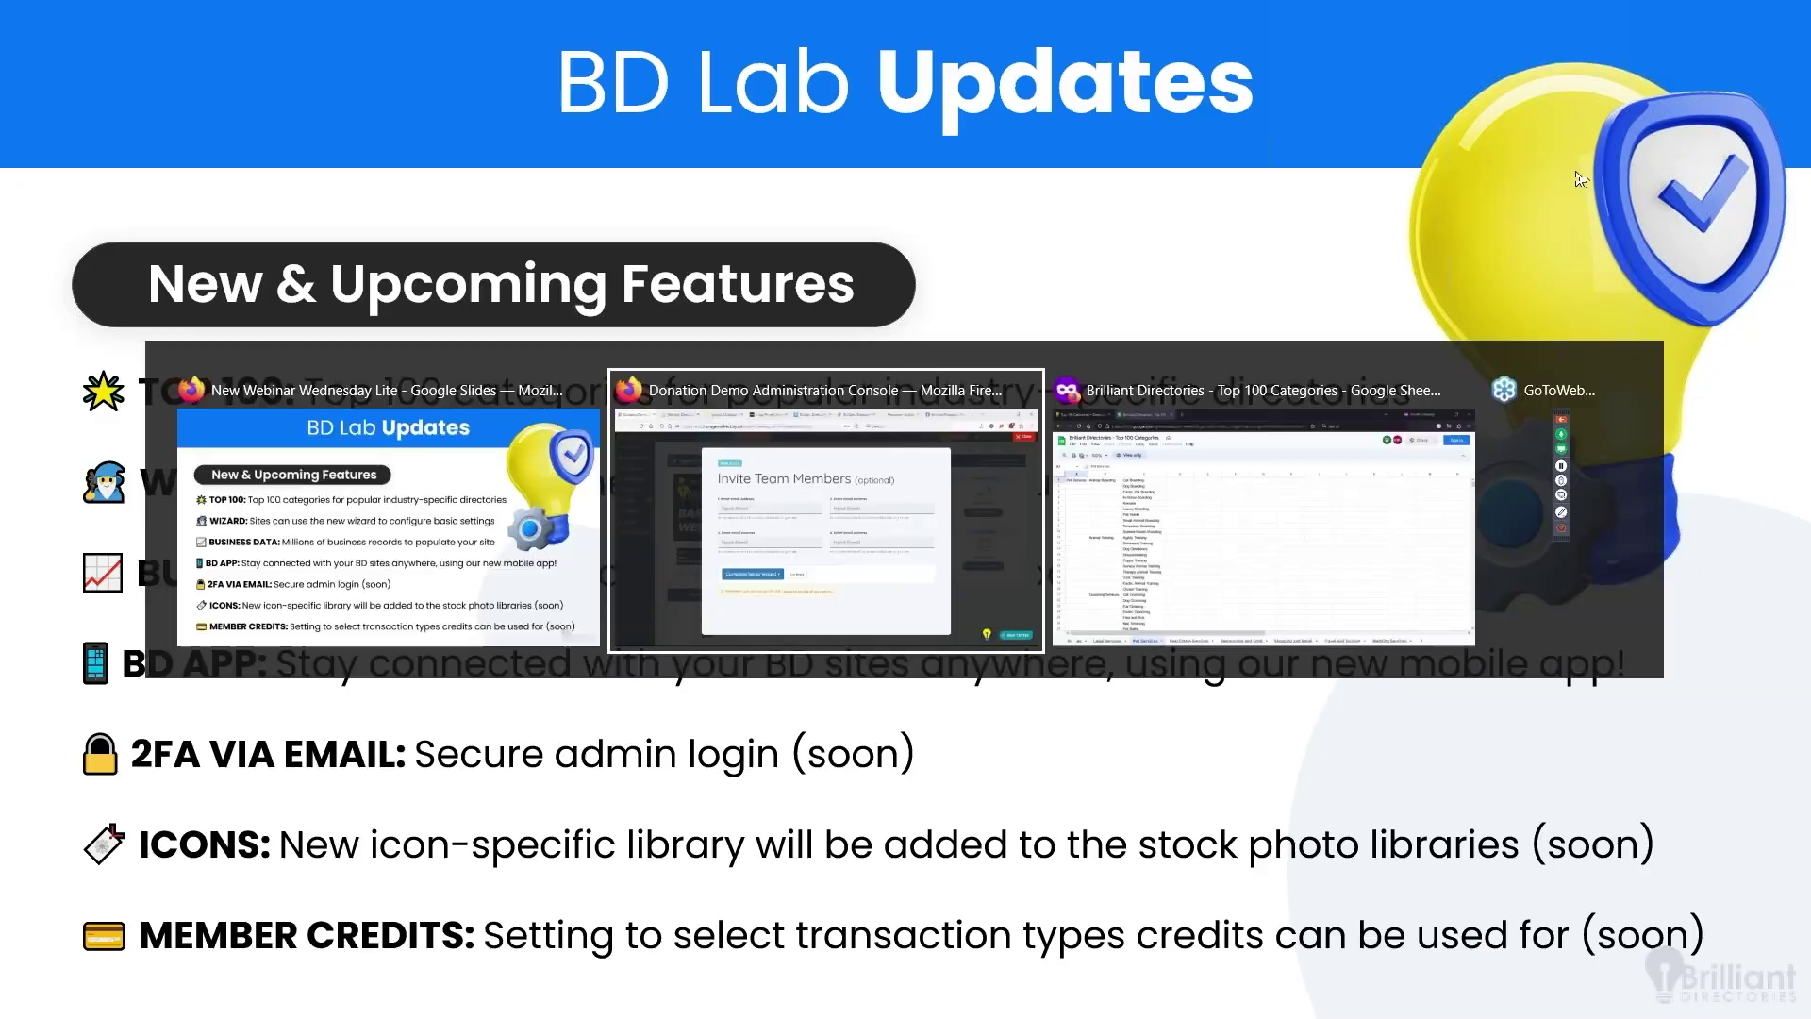
{"action": "left_click", "coordinate": [1746, 131]}
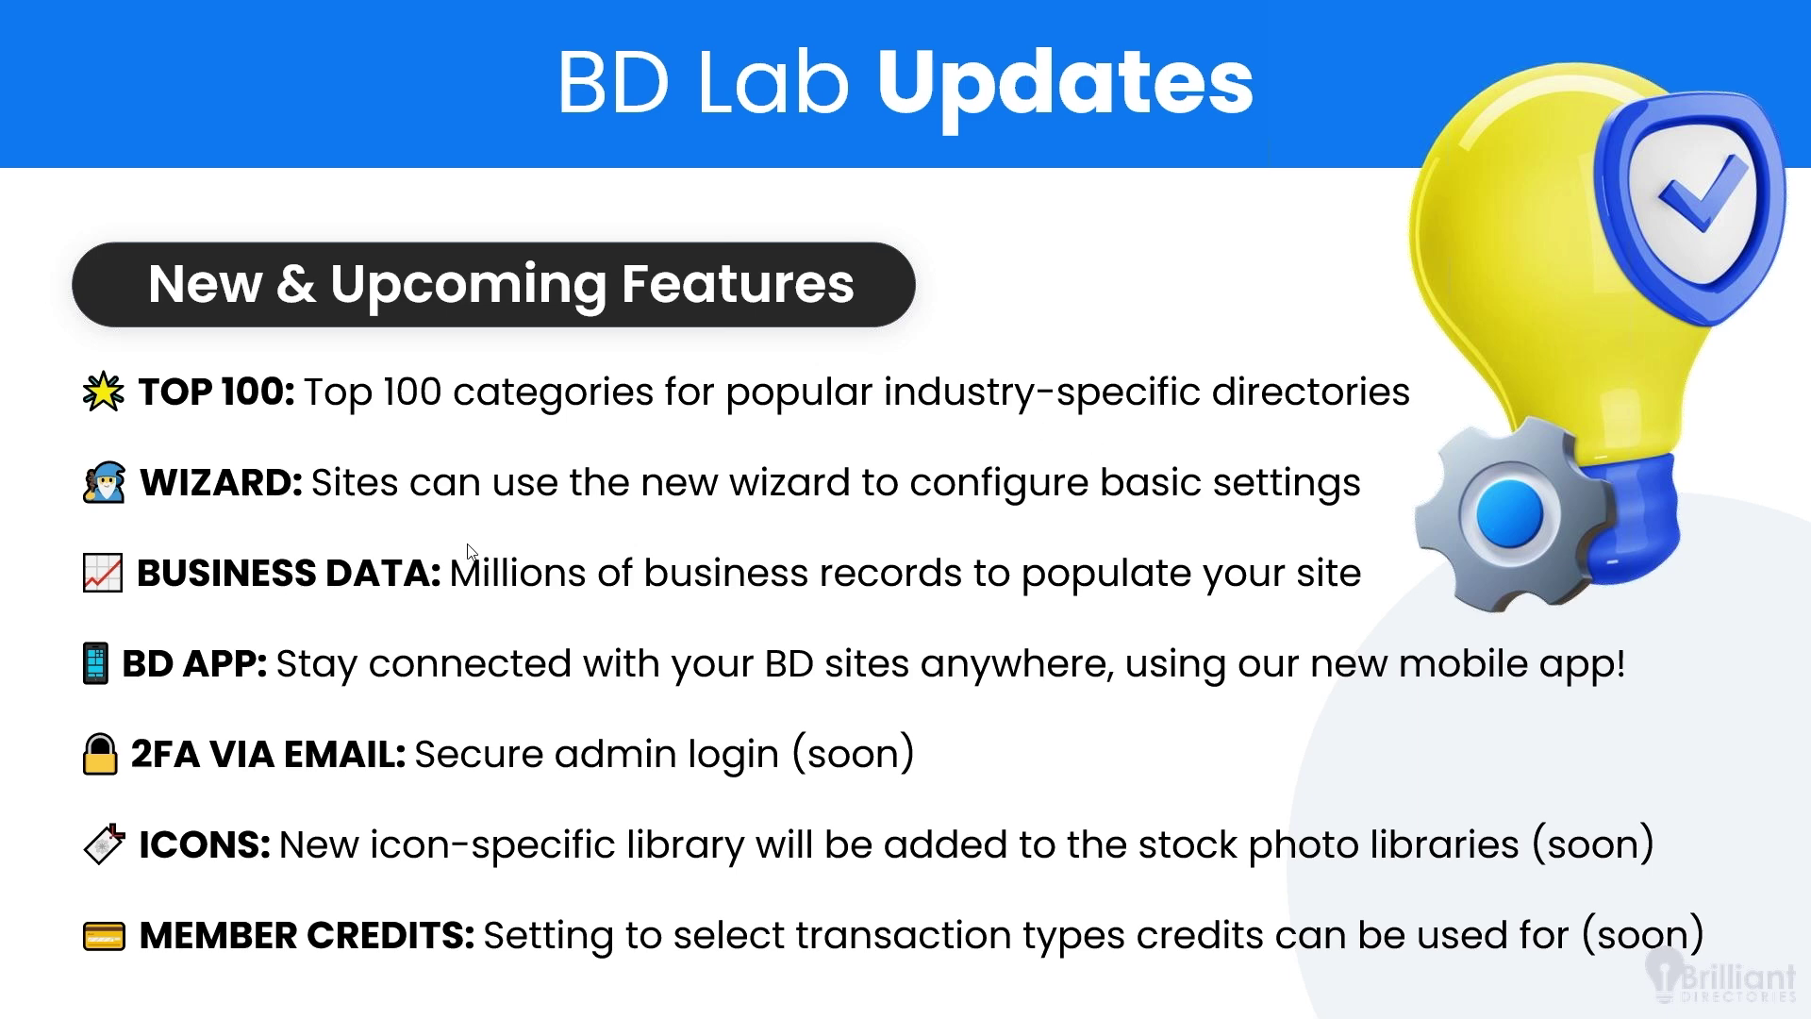
{"action": "key", "text": "alt+Tab"}
{"action": "left_click", "coordinate": [806, 602]}
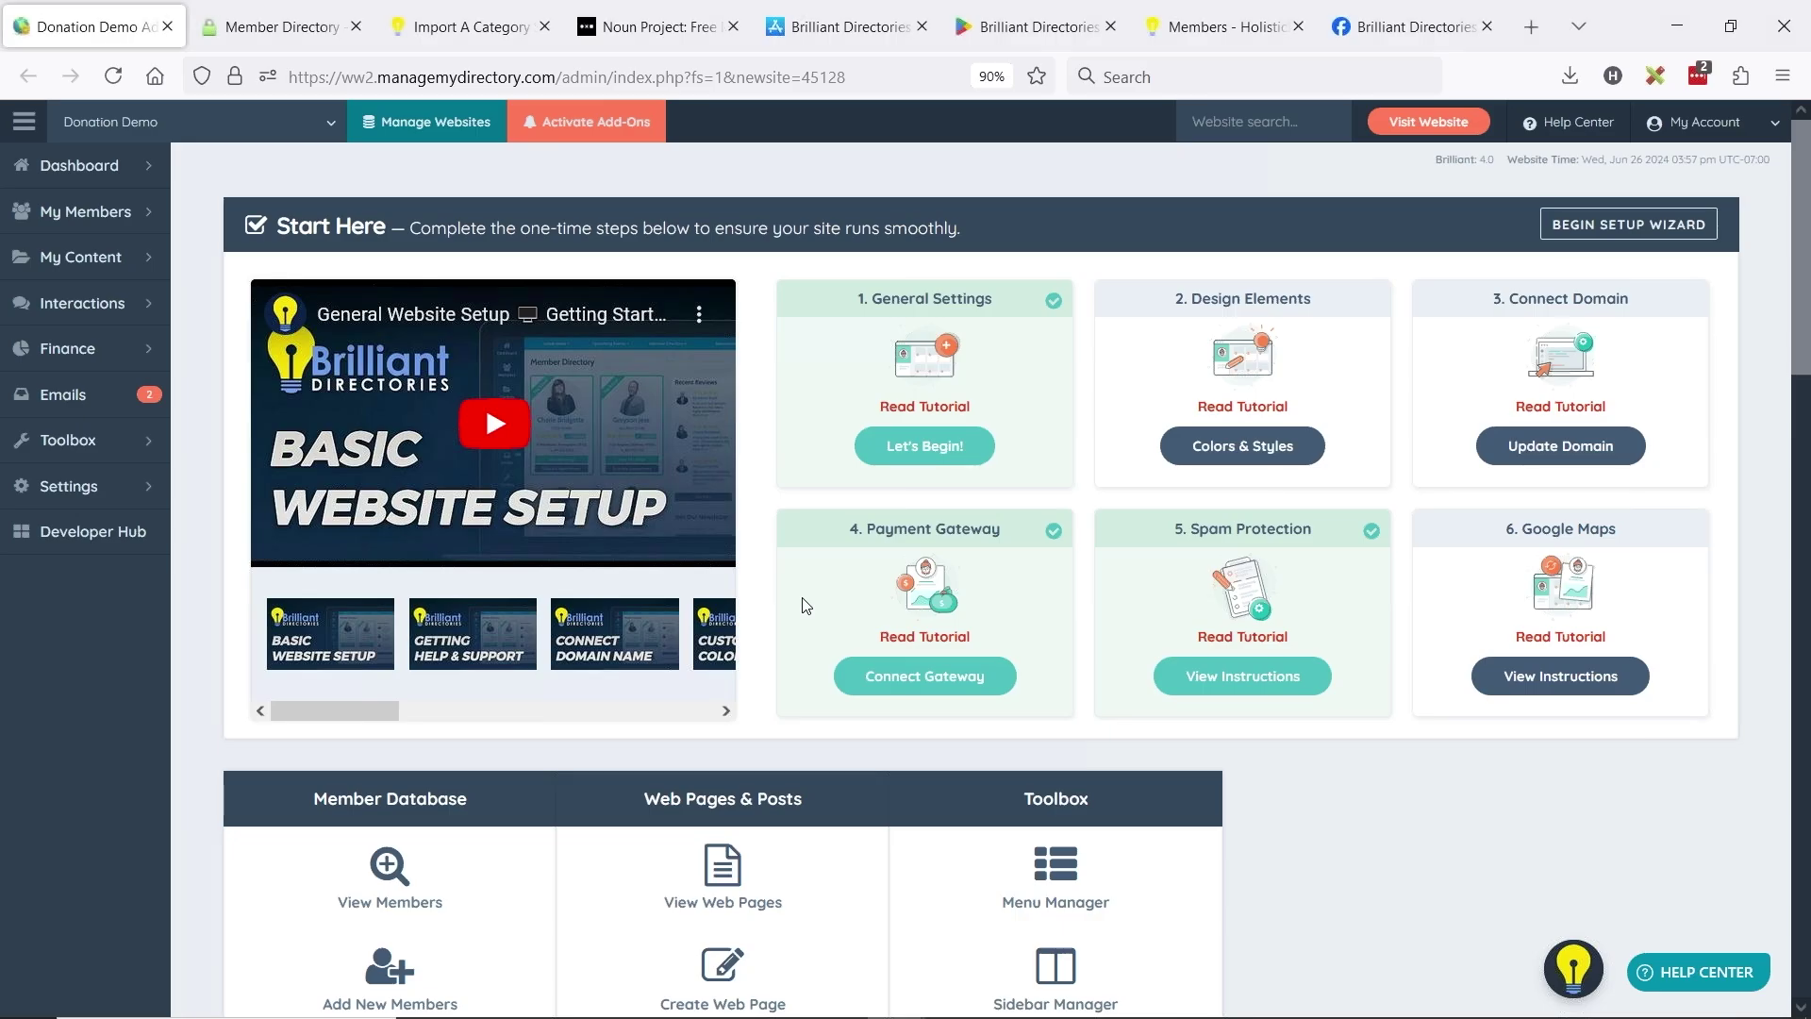
- Open My Members > Business Data, then switch to the Members demo tab's address bar
{"action": "left_click", "coordinate": [146, 227]}
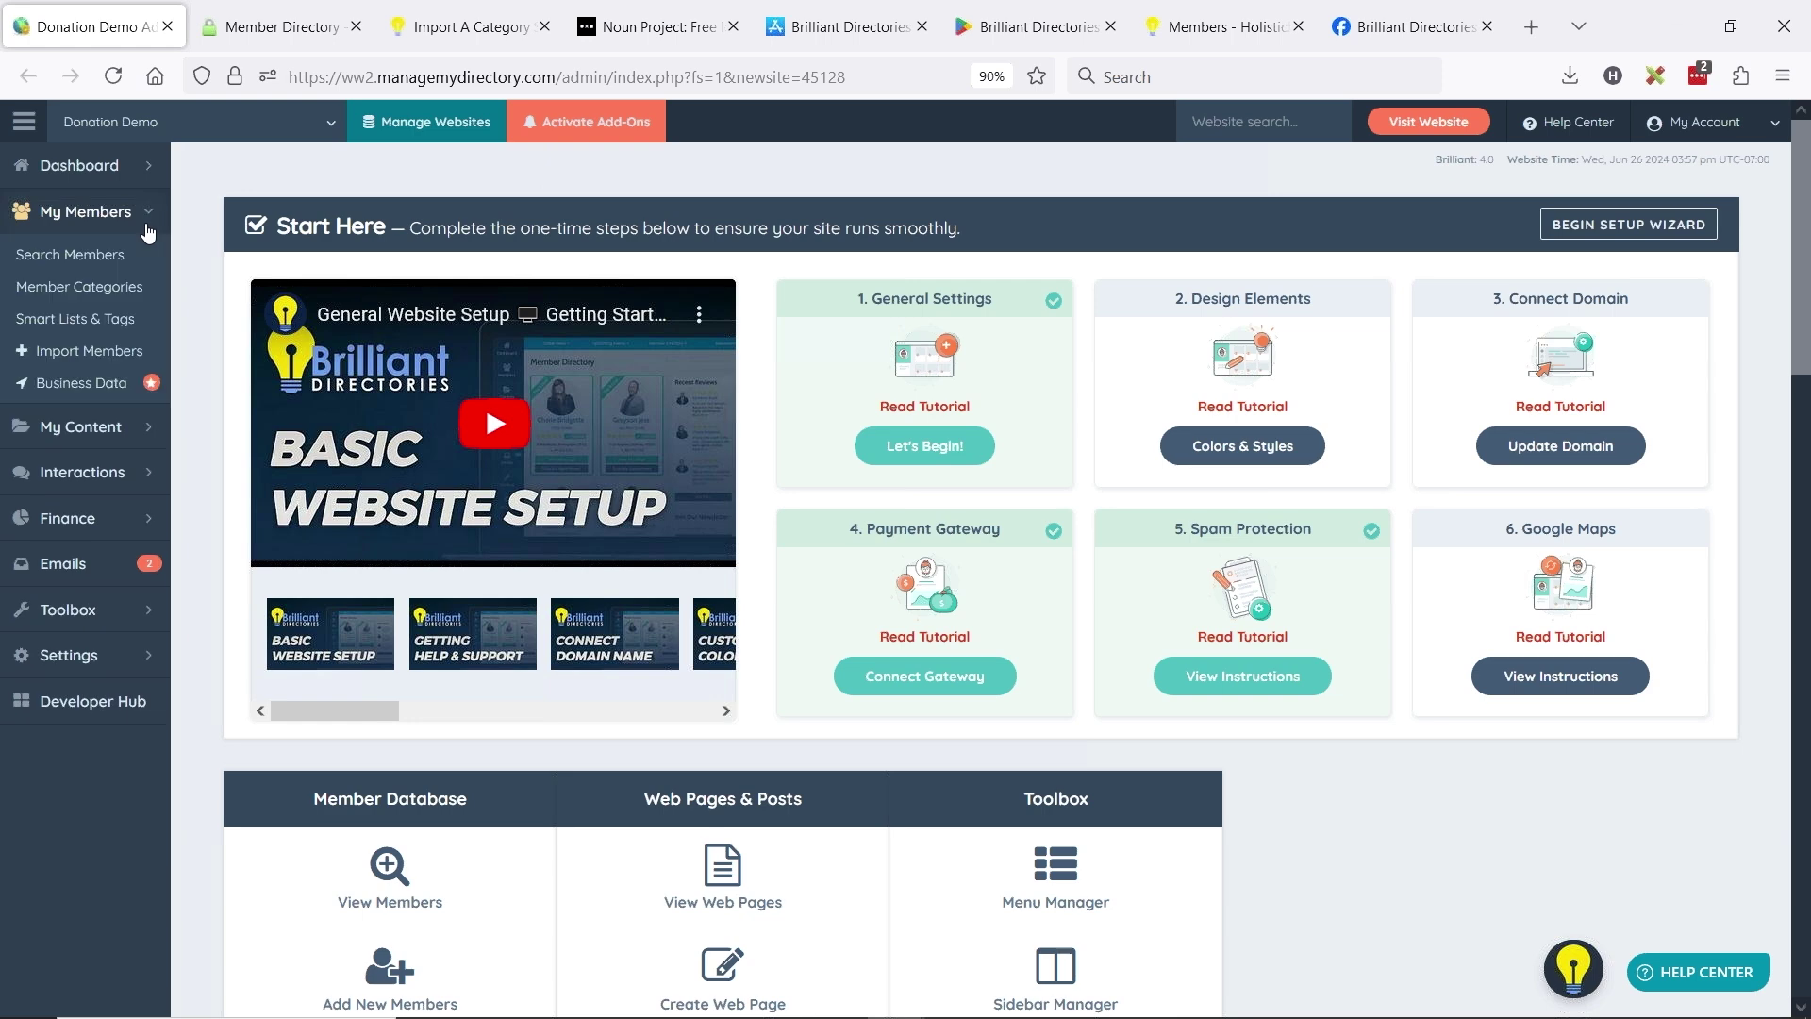
{"action": "left_click", "coordinate": [87, 384]}
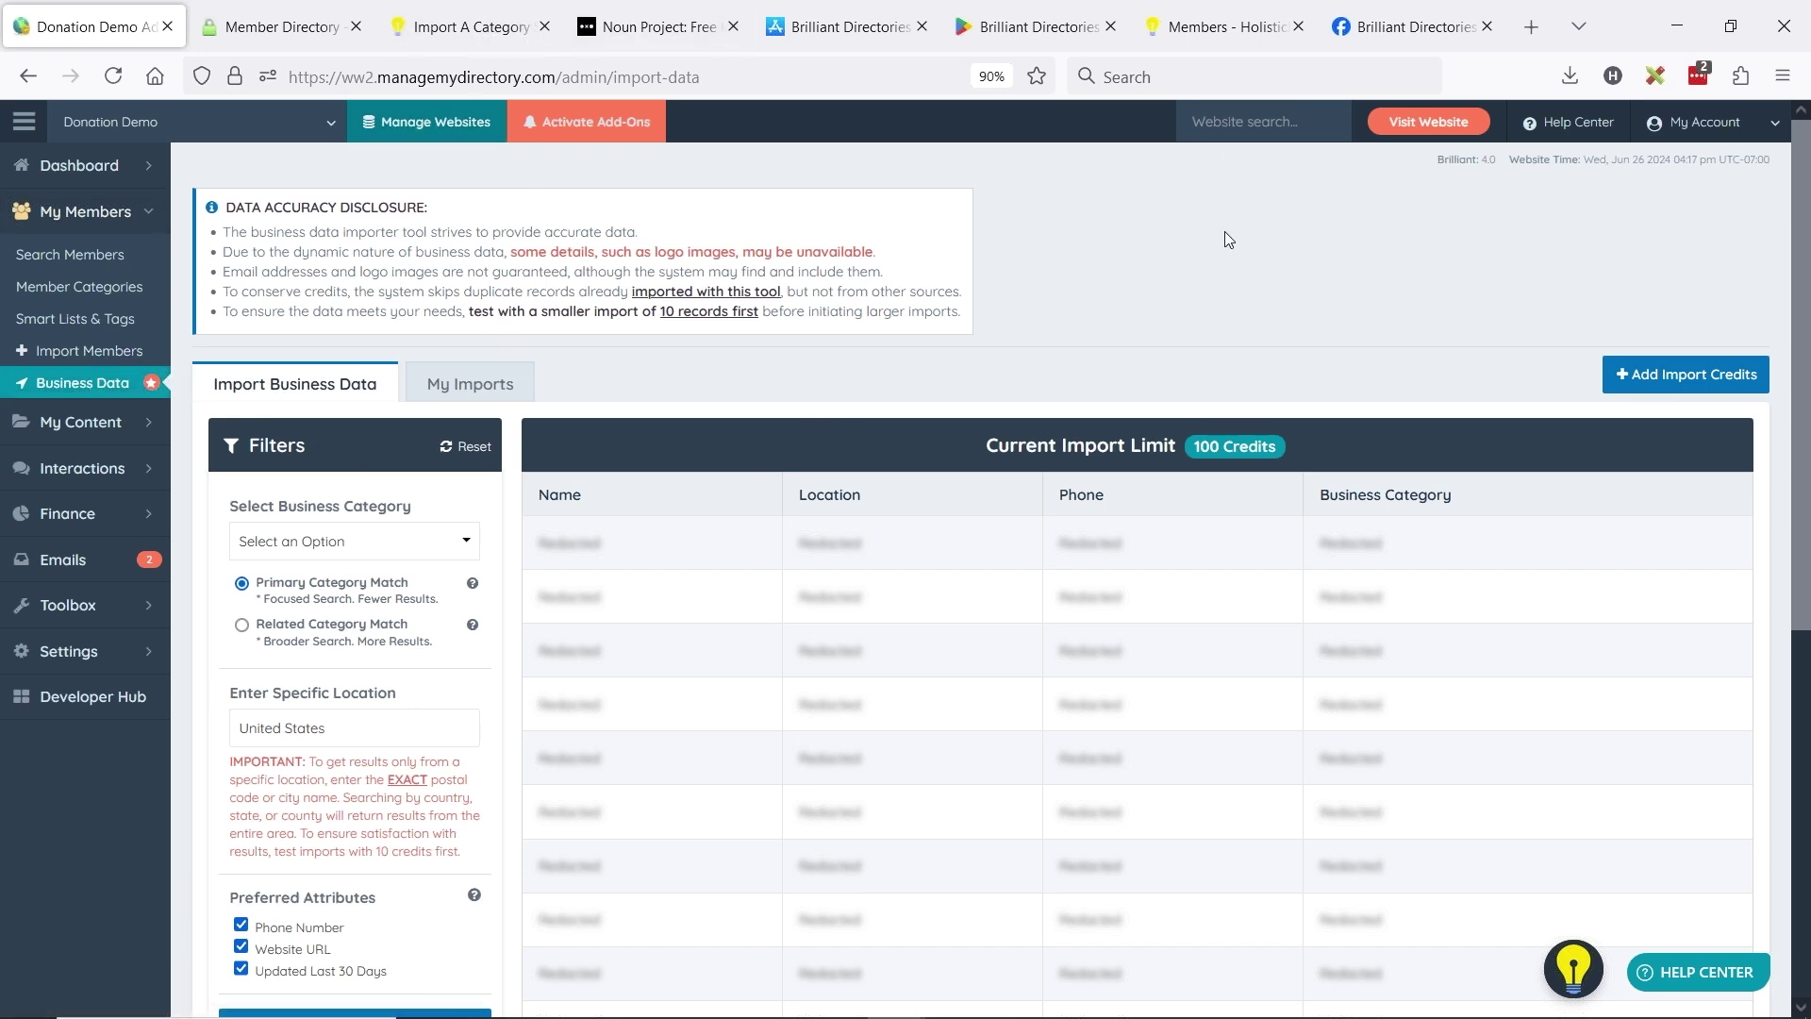
{"action": "left_click", "coordinate": [1216, 26]}
{"action": "left_click", "coordinate": [664, 77]}
- Visit brilliantdemo.com's Instant Business Data page, then return to the admin Business Data import page
{"action": "type", "text": "brilliantdirectories.com/"}
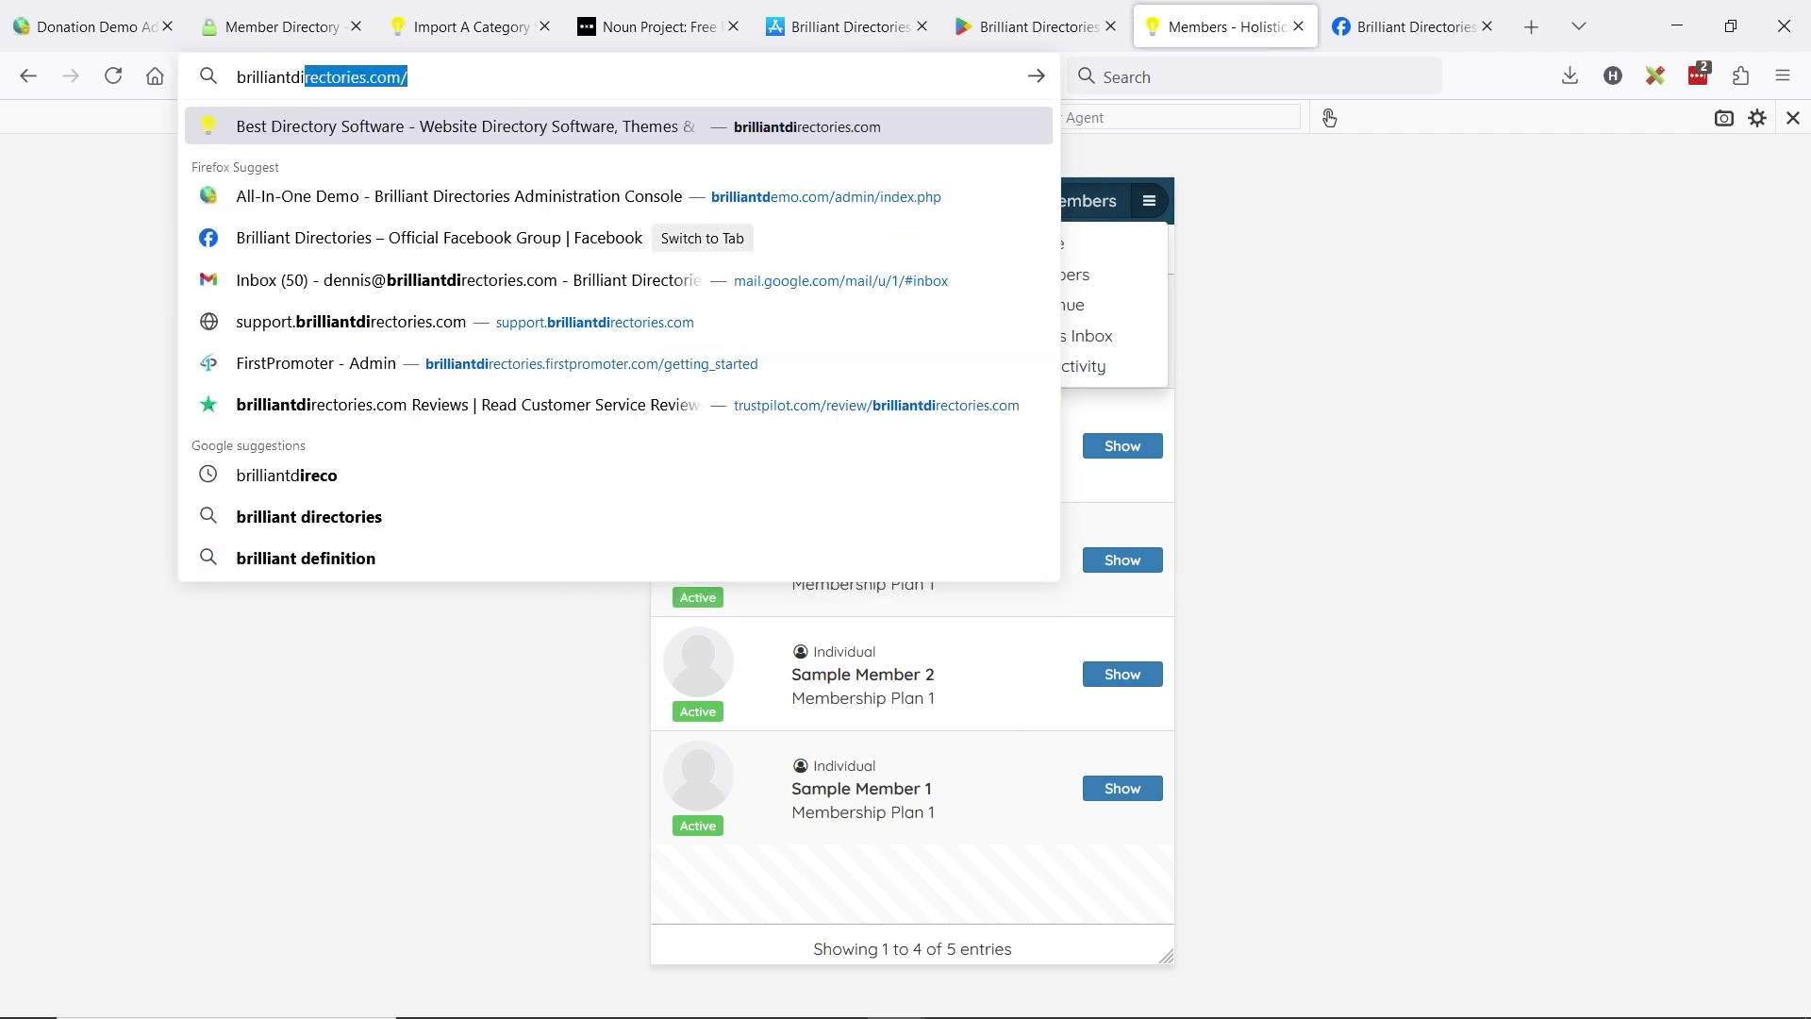
{"action": "key", "text": "Return"}
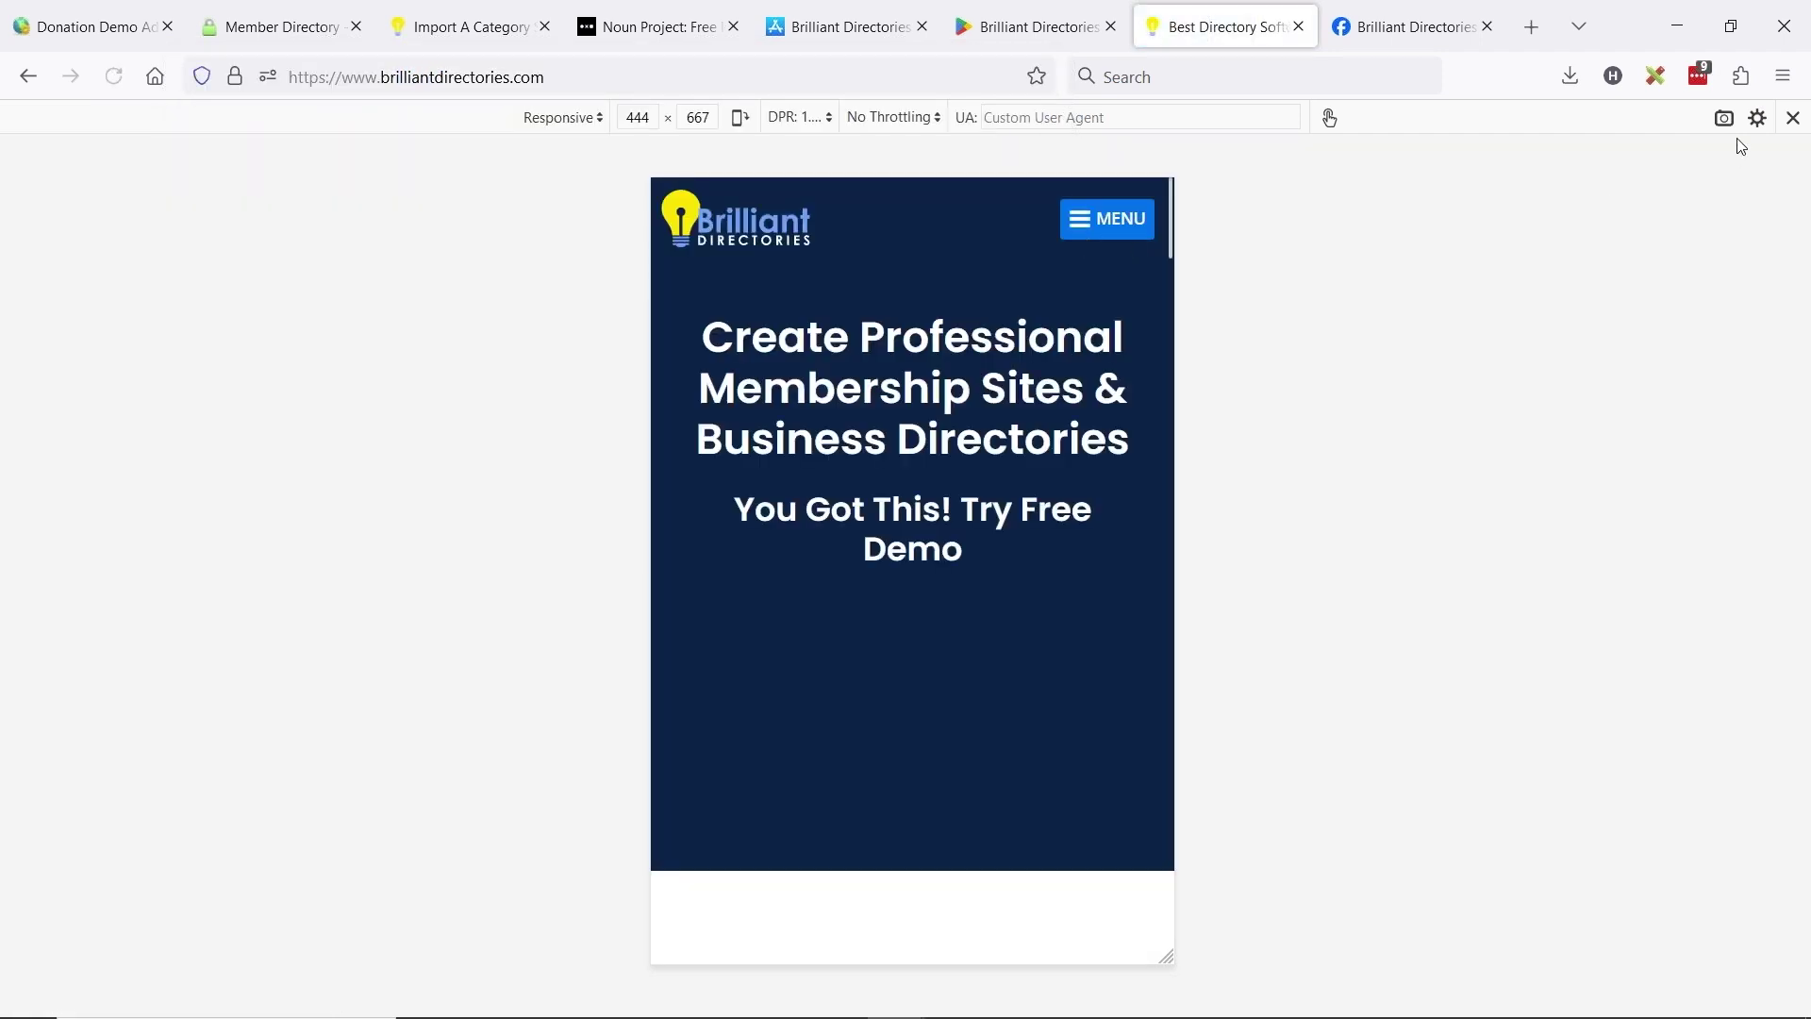
{"action": "key", "text": "ctrl+shift+m"}
{"action": "mouse_move", "coordinate": [1457, 229]}
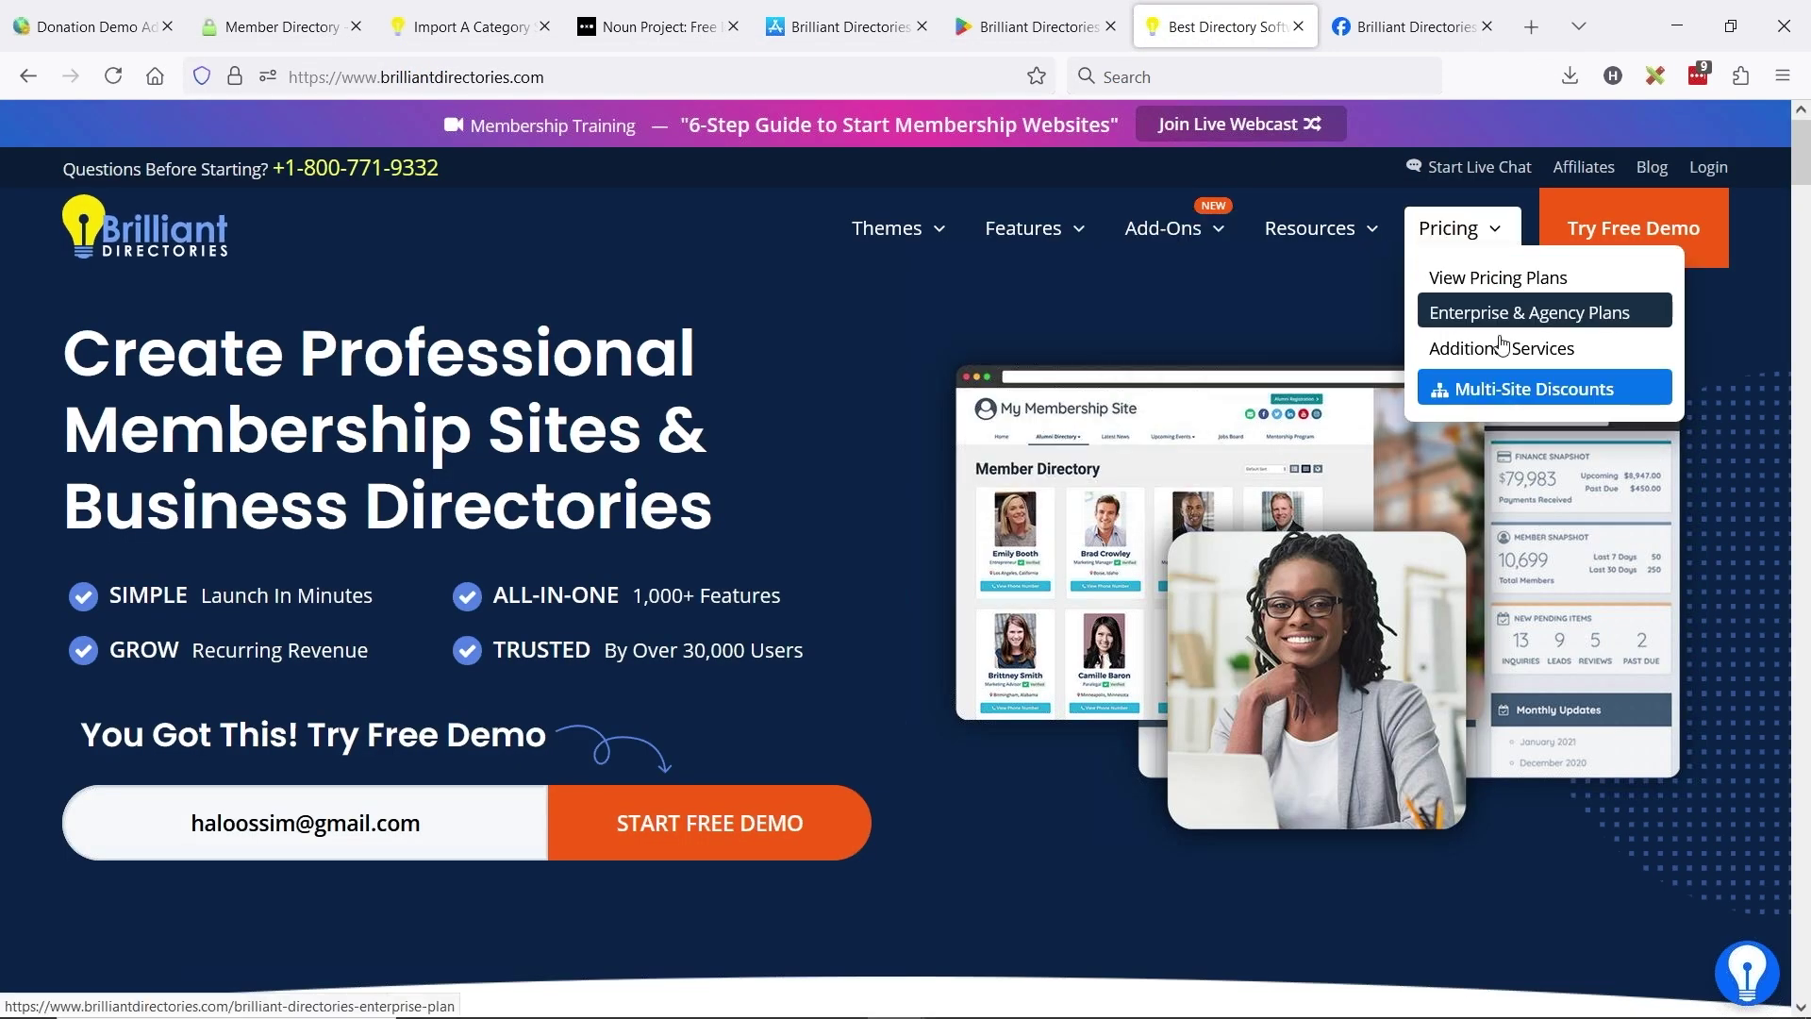
{"action": "left_click", "coordinate": [1490, 345]}
{"action": "scroll", "coordinate": [970, 571], "scroll_direction": "down", "scroll_amount": 3}
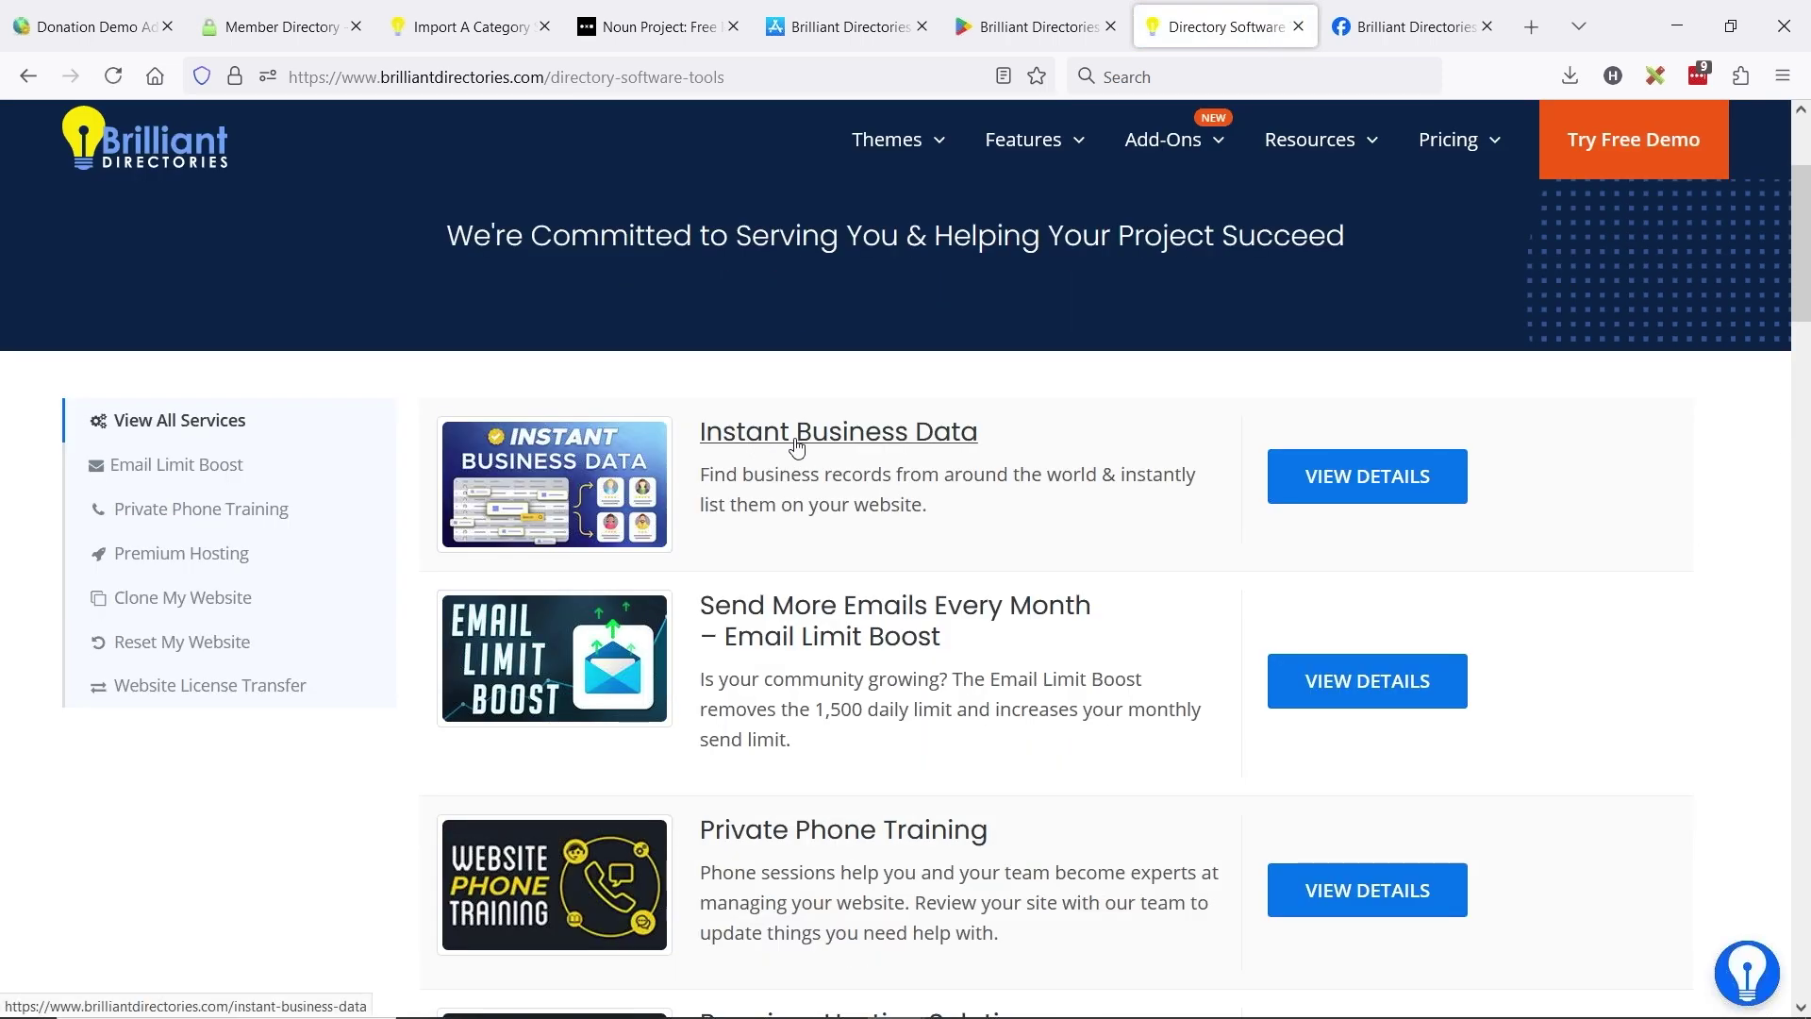
{"action": "left_click", "coordinate": [798, 436]}
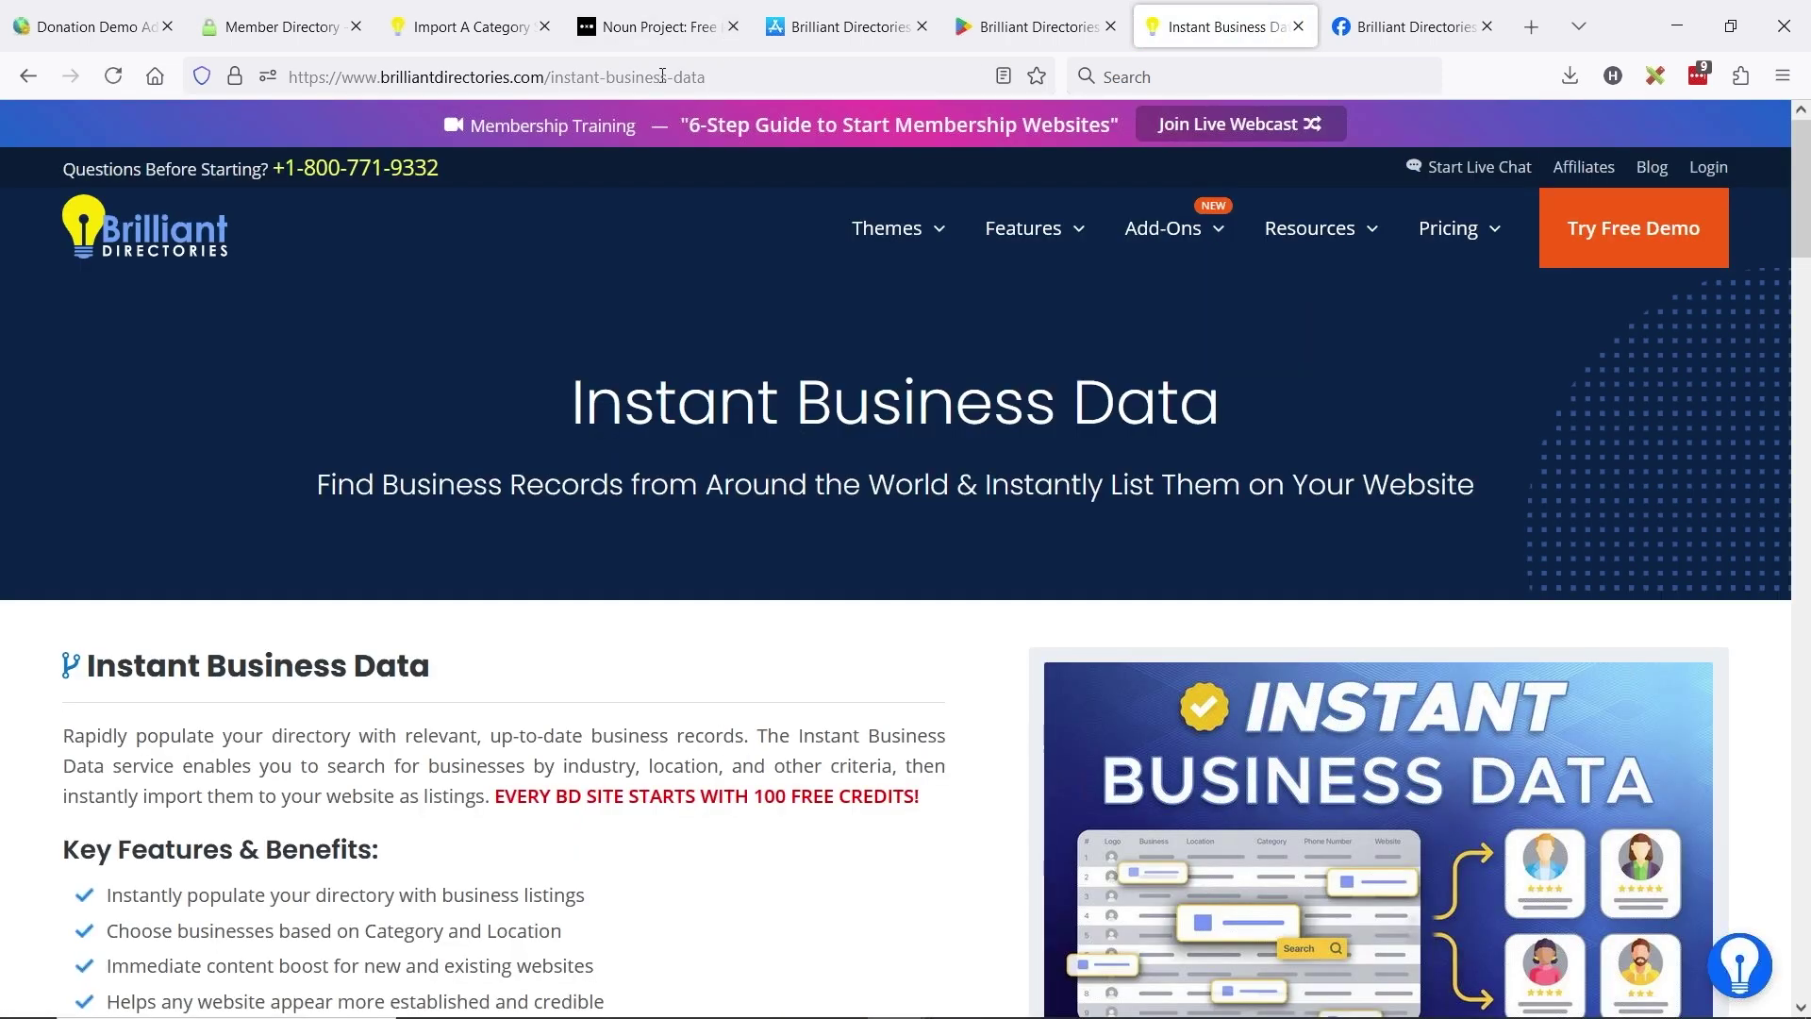
{"action": "left_click", "coordinate": [662, 77]}
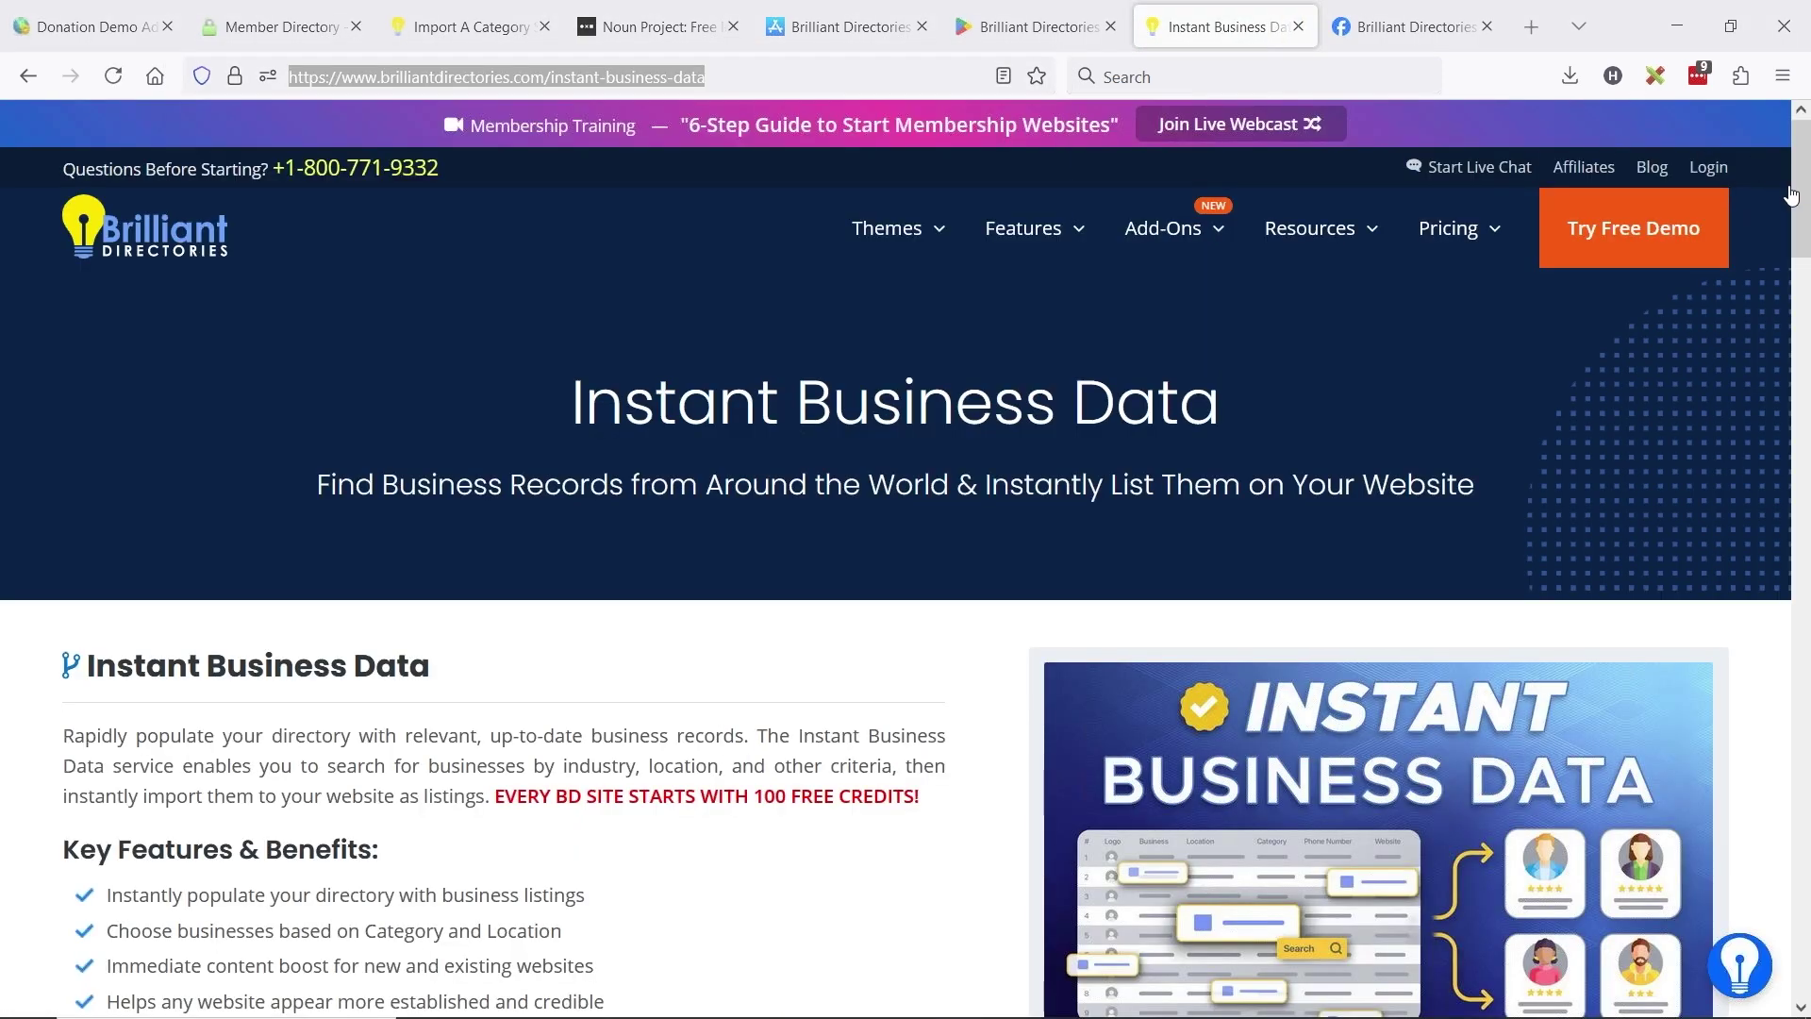
{"action": "key", "text": "alt+Tab"}
{"action": "left_click", "coordinate": [73, 10]}
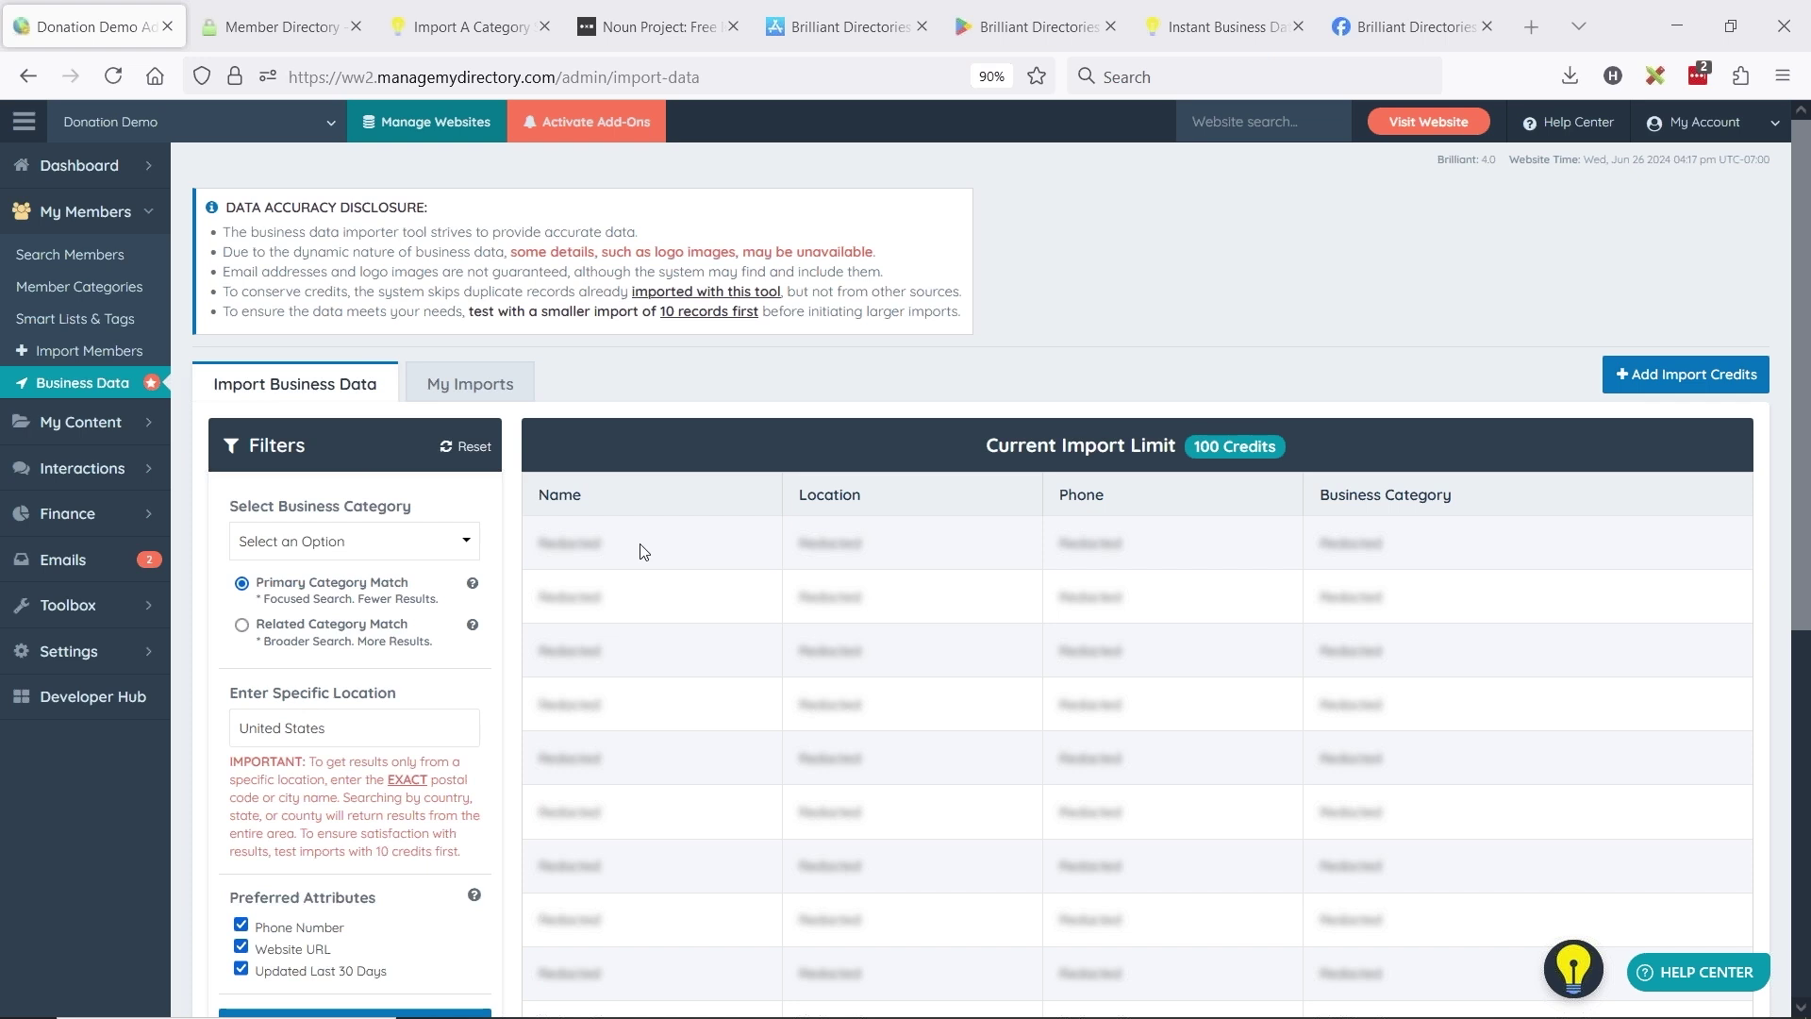
- Search Related Category Match Chiropractor businesses in New York, NY, USA, finding 27 records
{"action": "left_click", "coordinate": [245, 625]}
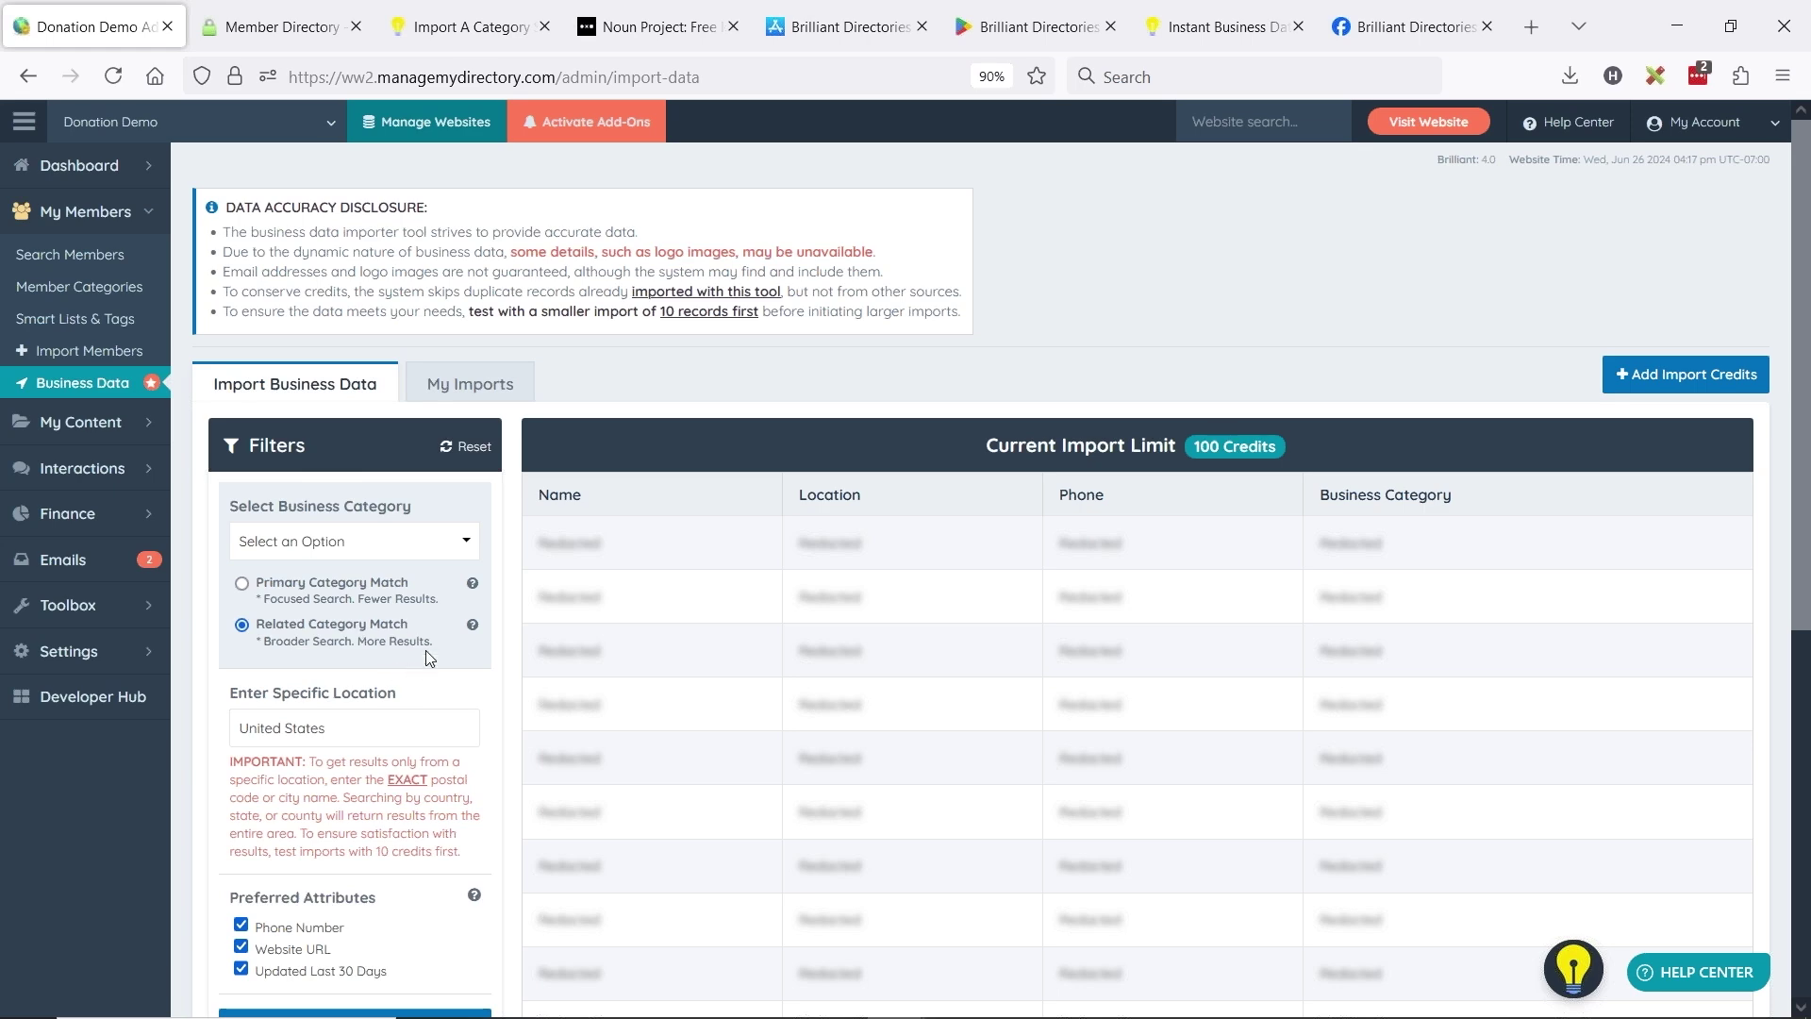
{"action": "scroll", "coordinate": [289, 598], "scroll_direction": "down", "scroll_amount": 3}
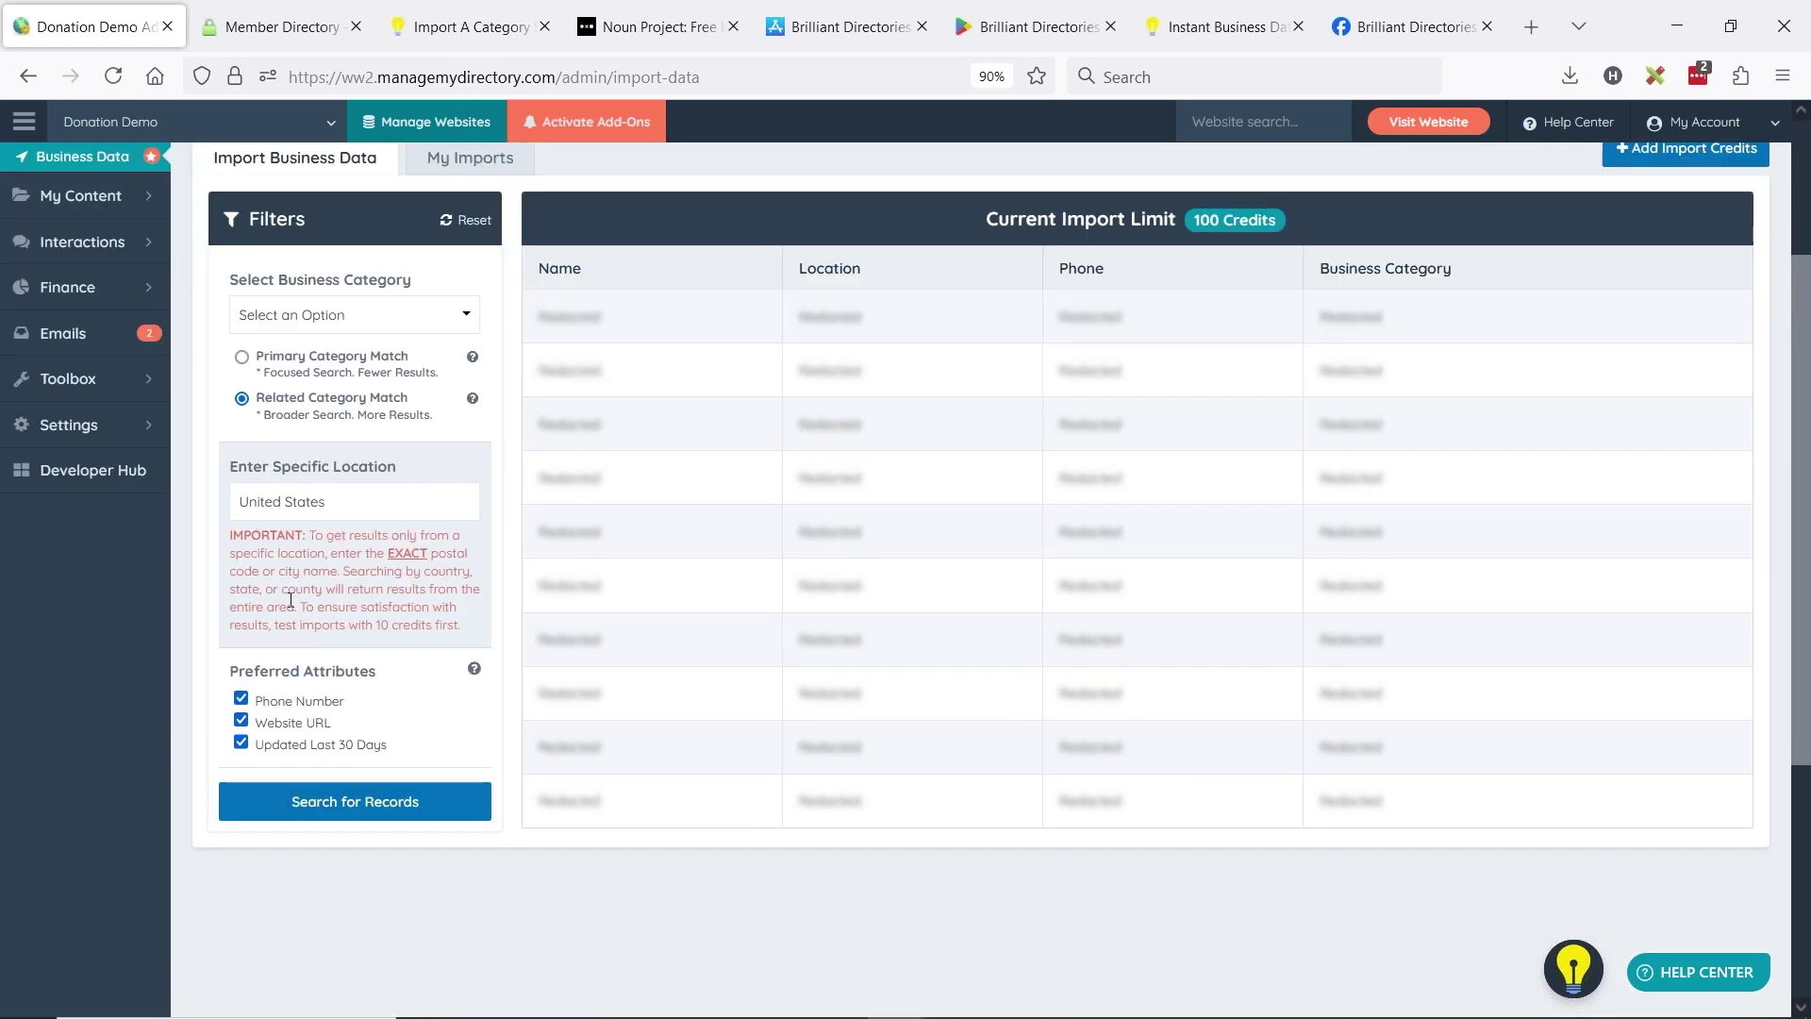
{"action": "scroll", "coordinate": [500, 474], "scroll_direction": "up", "scroll_amount": 3}
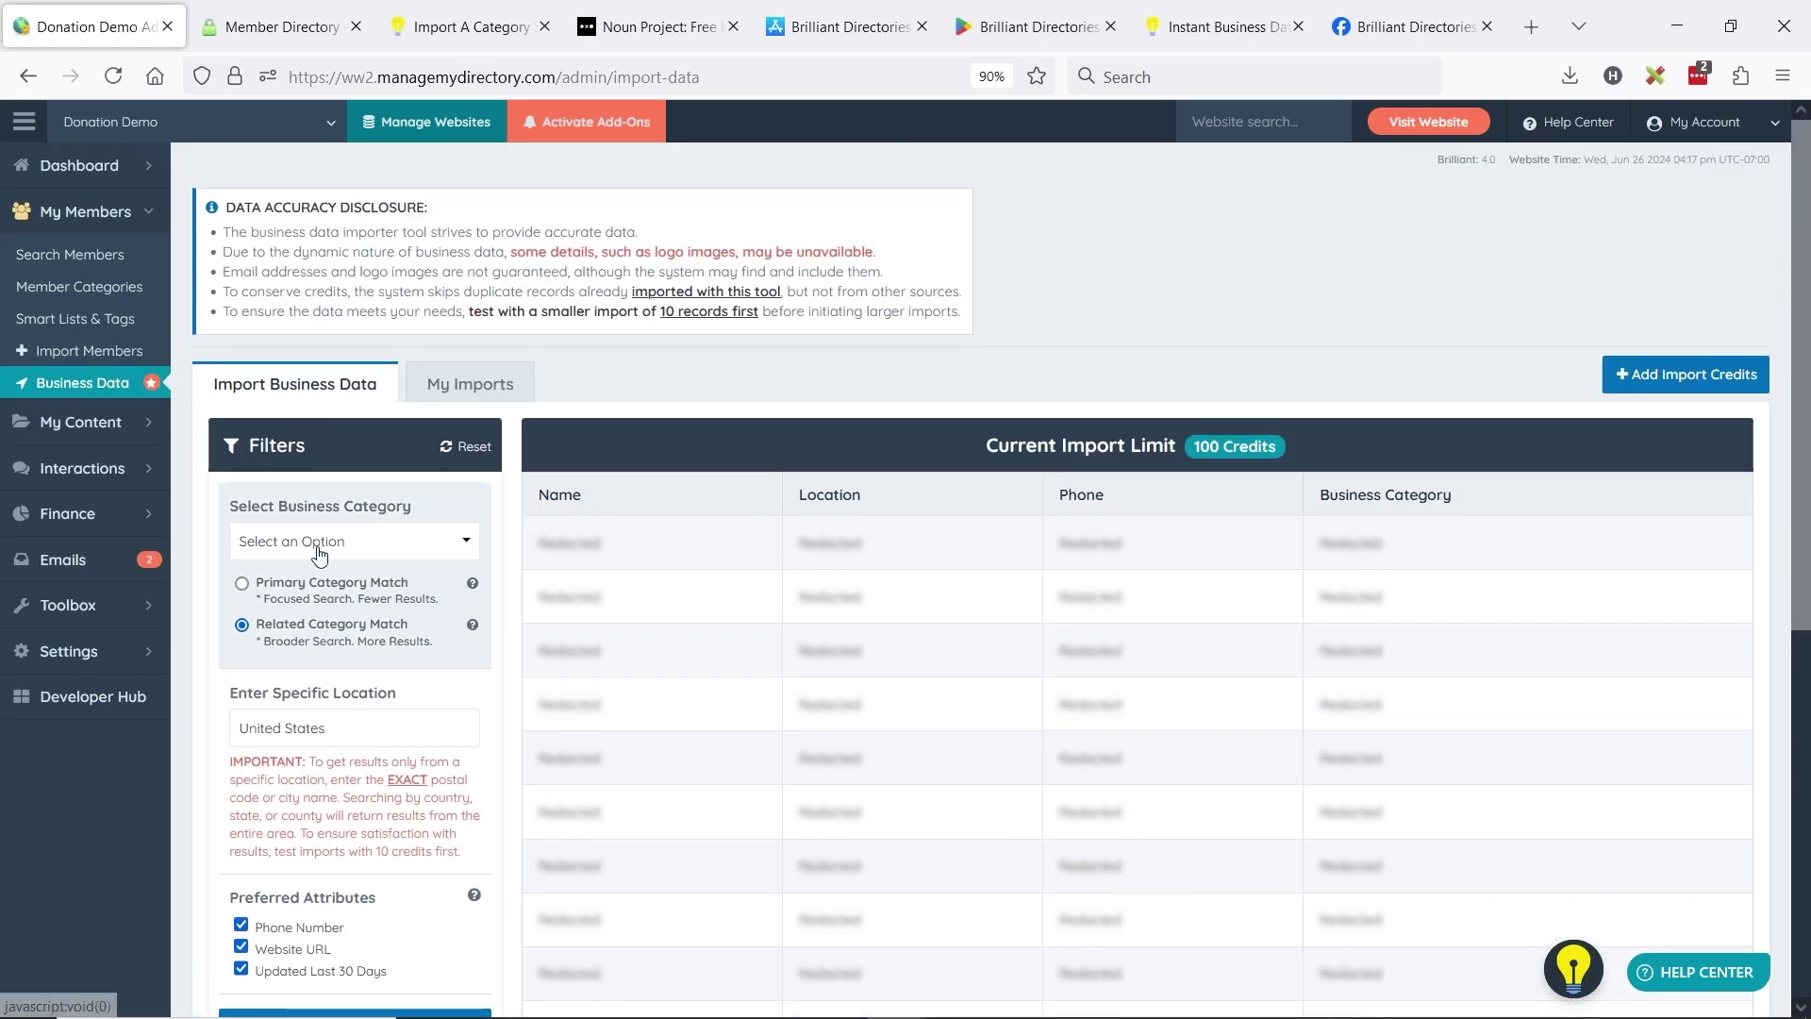
{"action": "left_click", "coordinate": [325, 545]}
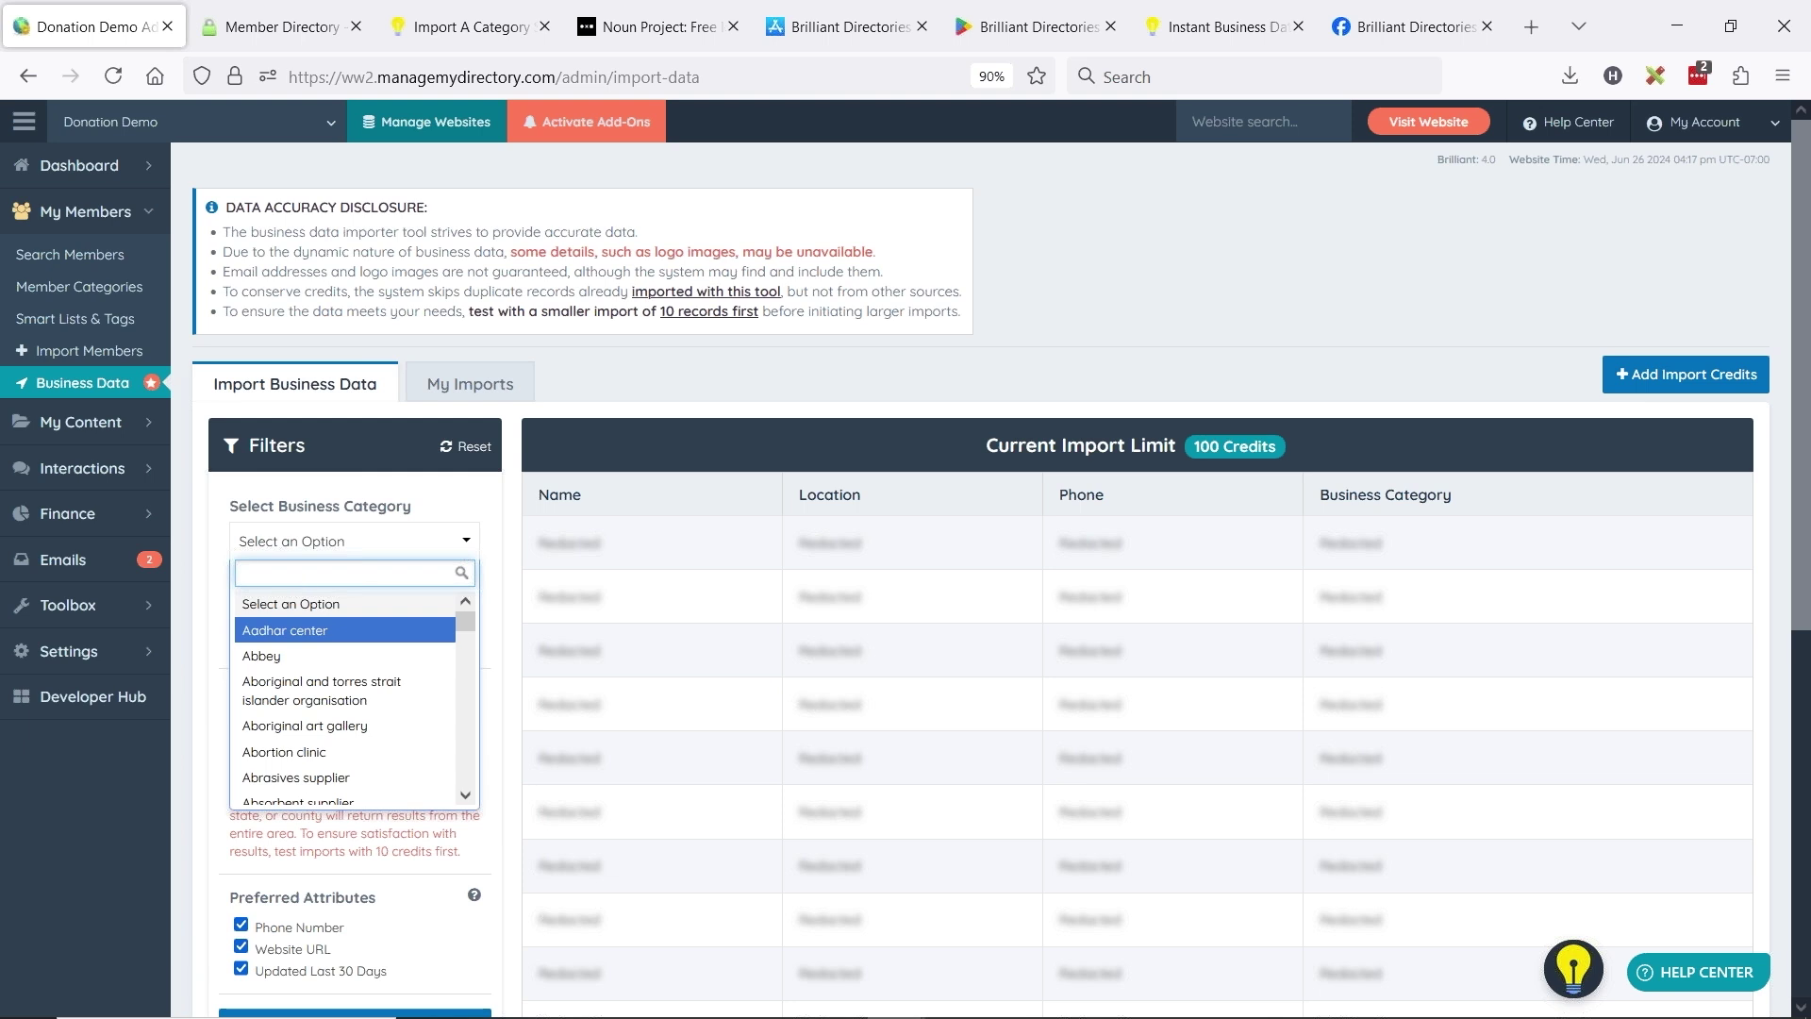
{"action": "type", "text": "chir"}
{"action": "key", "text": "Return"}
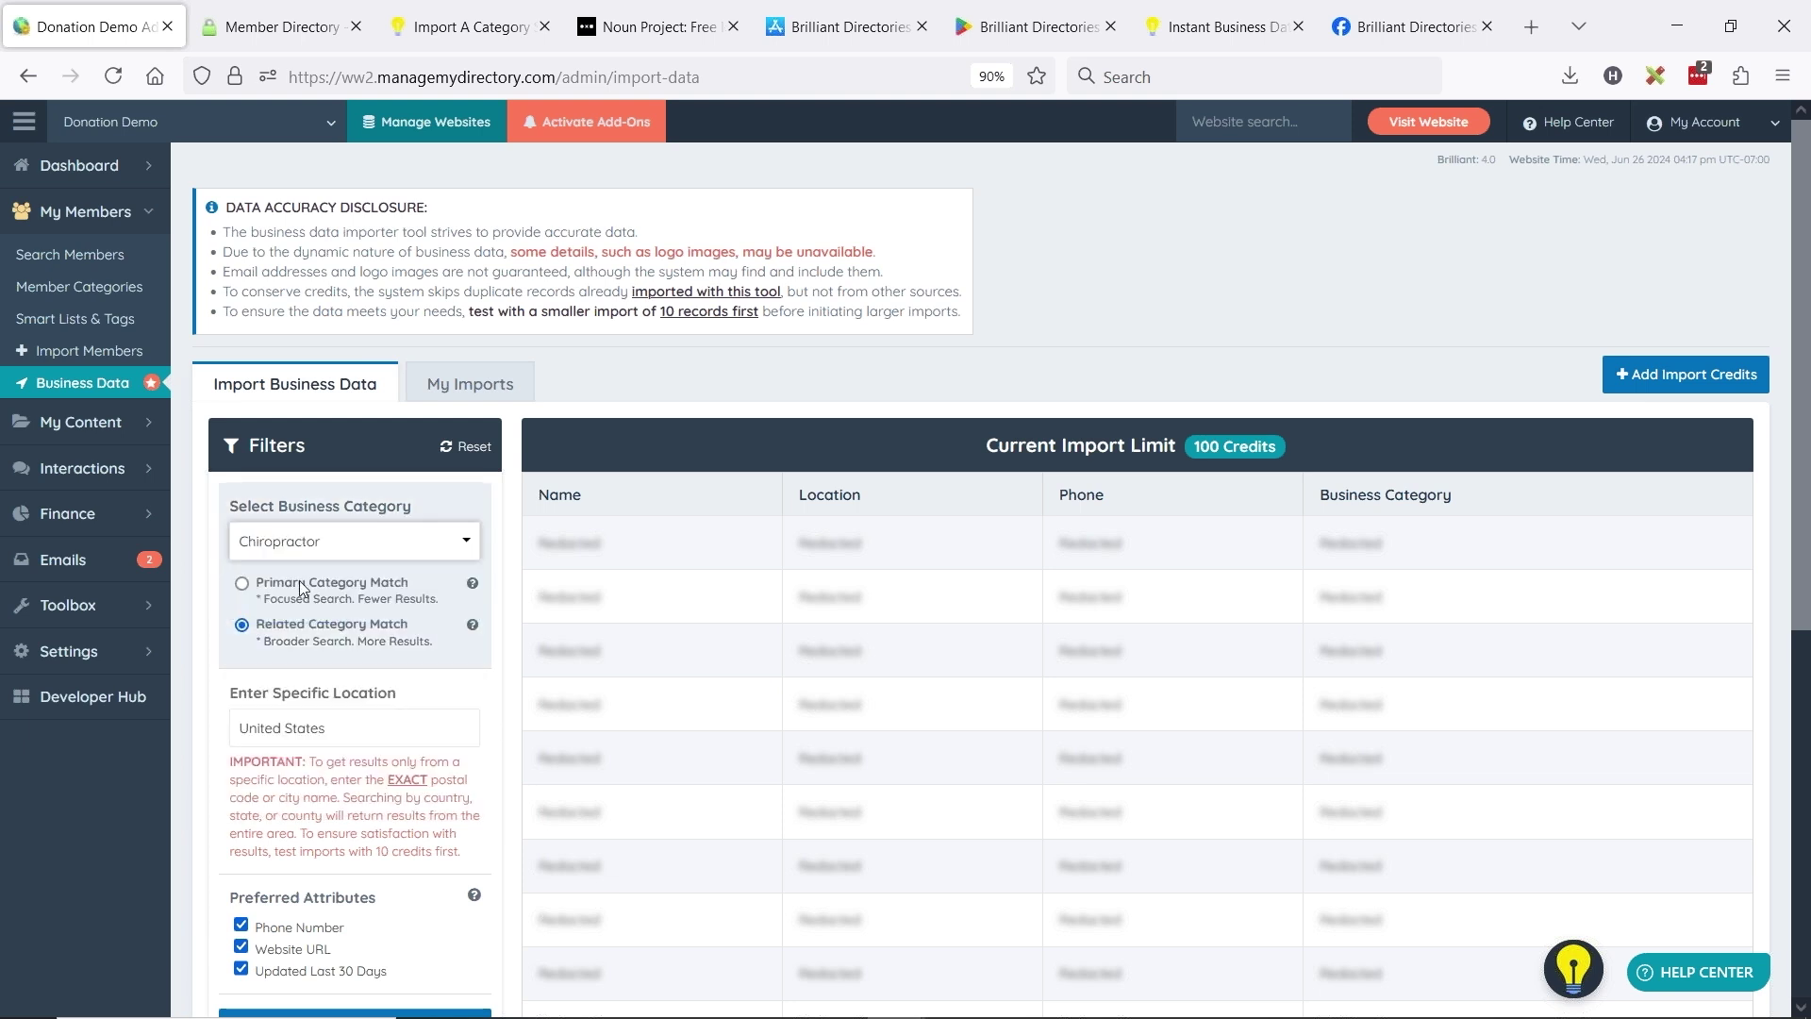
{"action": "scroll", "coordinate": [259, 506], "scroll_direction": "down", "scroll_amount": 3}
{"action": "triple_click", "coordinate": [306, 503]}
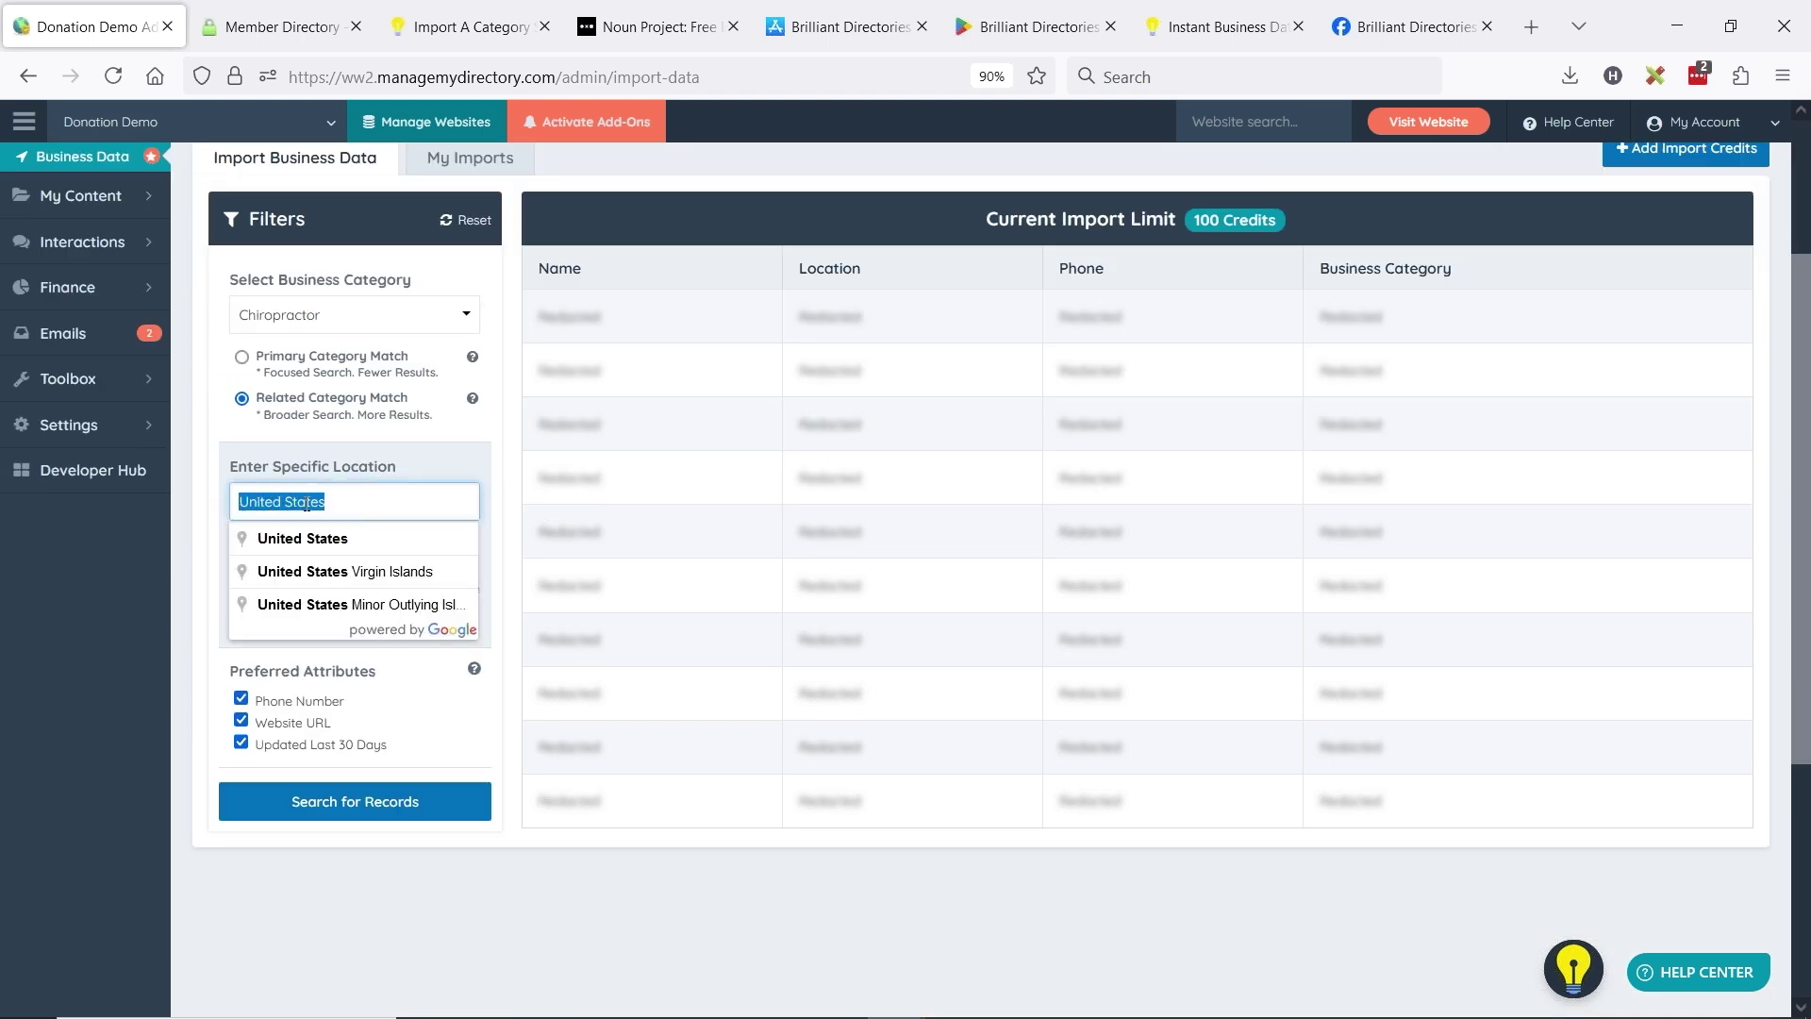
{"action": "type", "text": "new"}
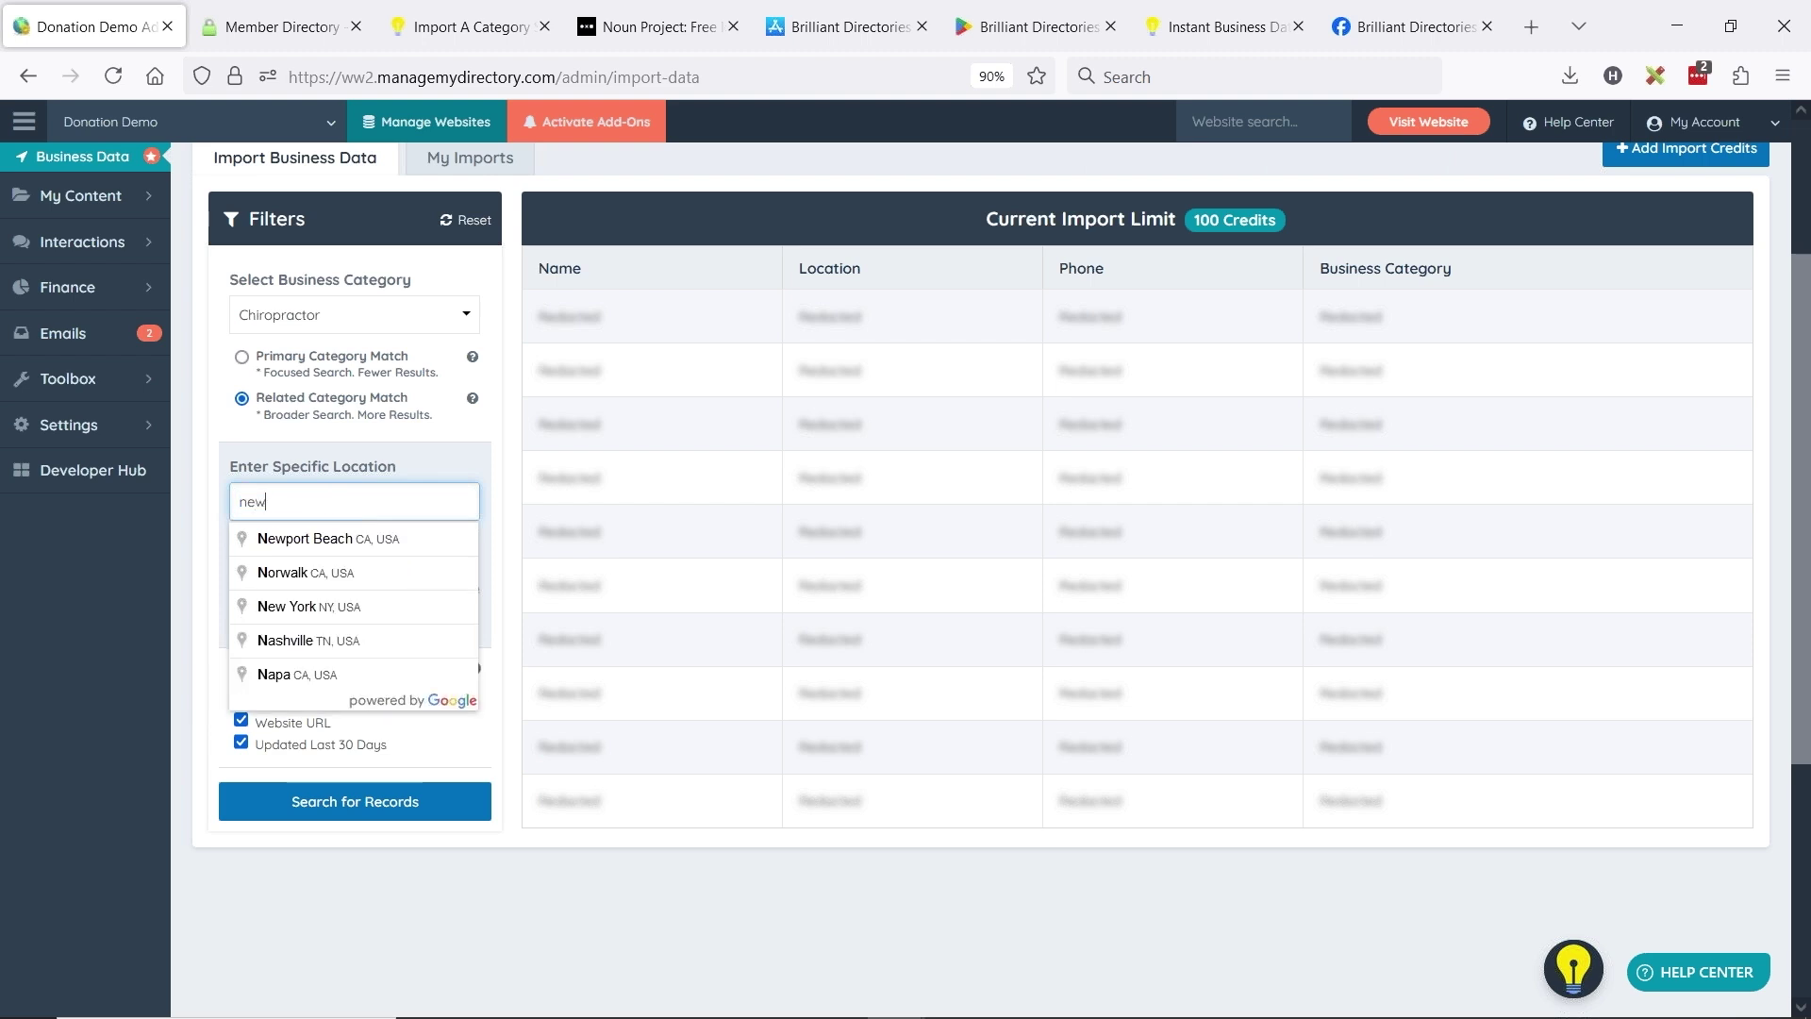
{"action": "left_click", "coordinate": [311, 572]}
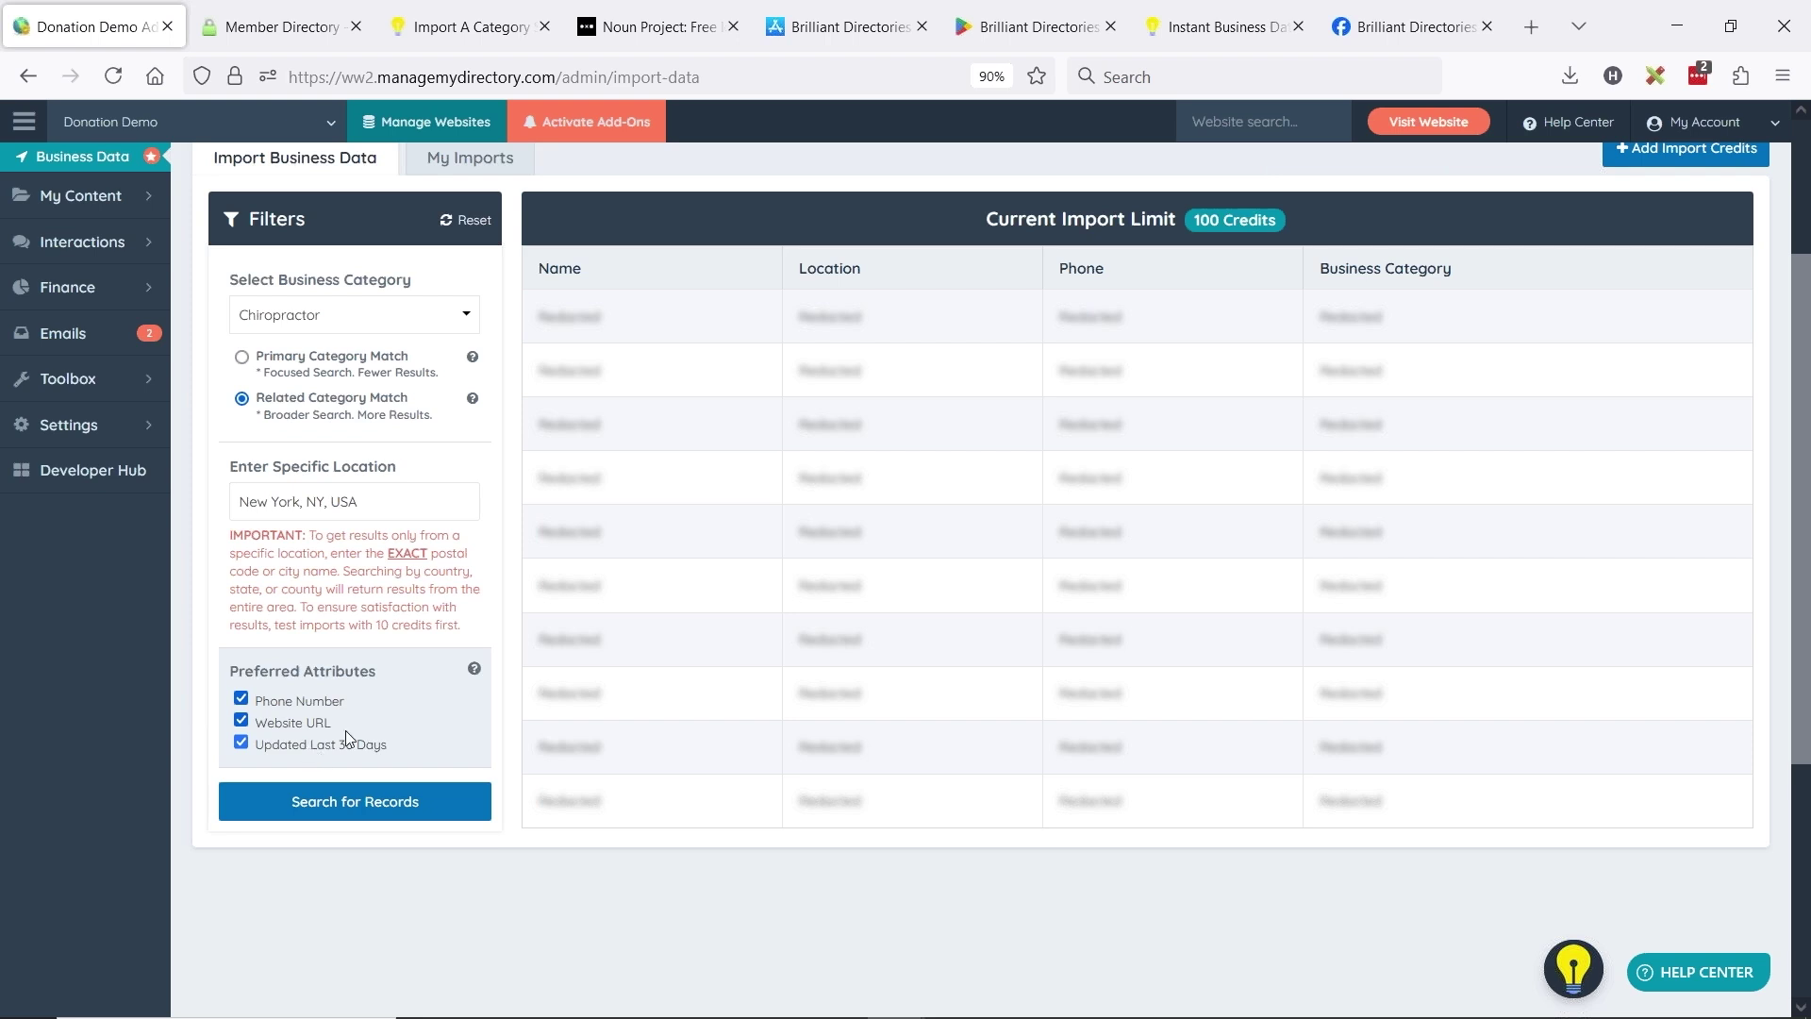
{"action": "left_click", "coordinate": [348, 798]}
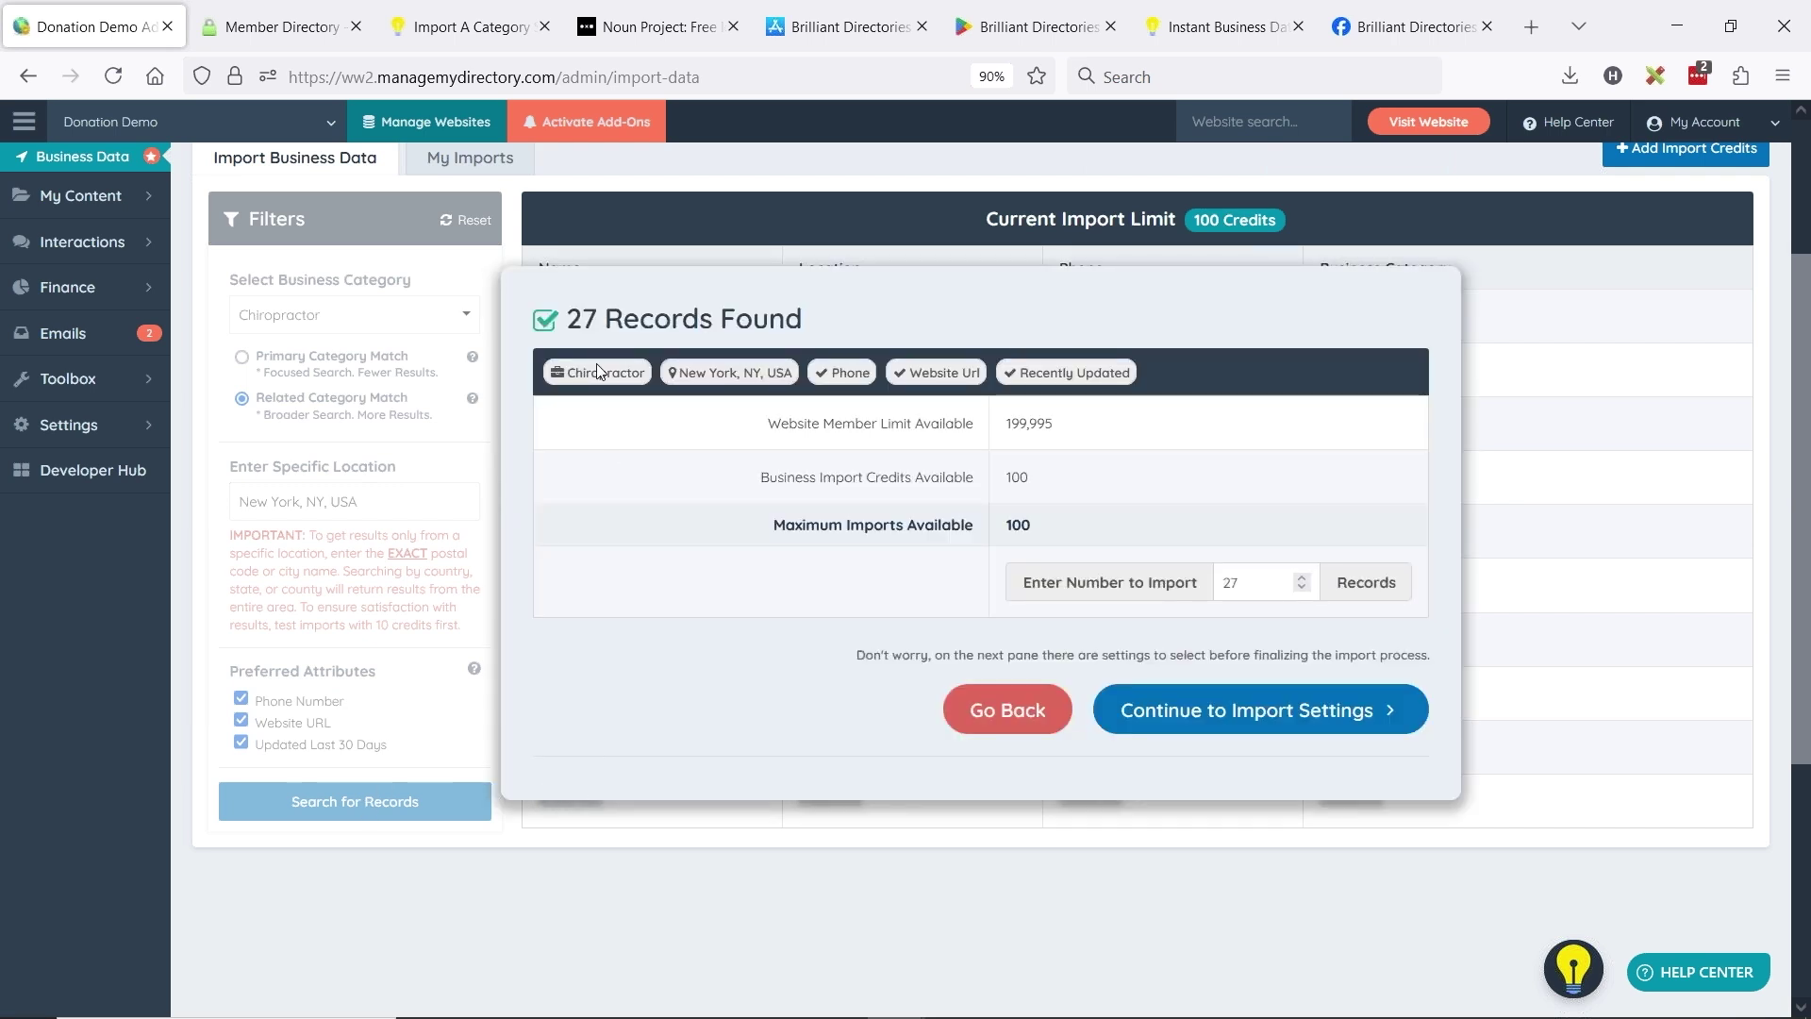
- Rerun the New York chiropractor search with Updated Last 30 Days, narrowing 320 records to 27
{"action": "left_click", "coordinate": [1019, 712]}
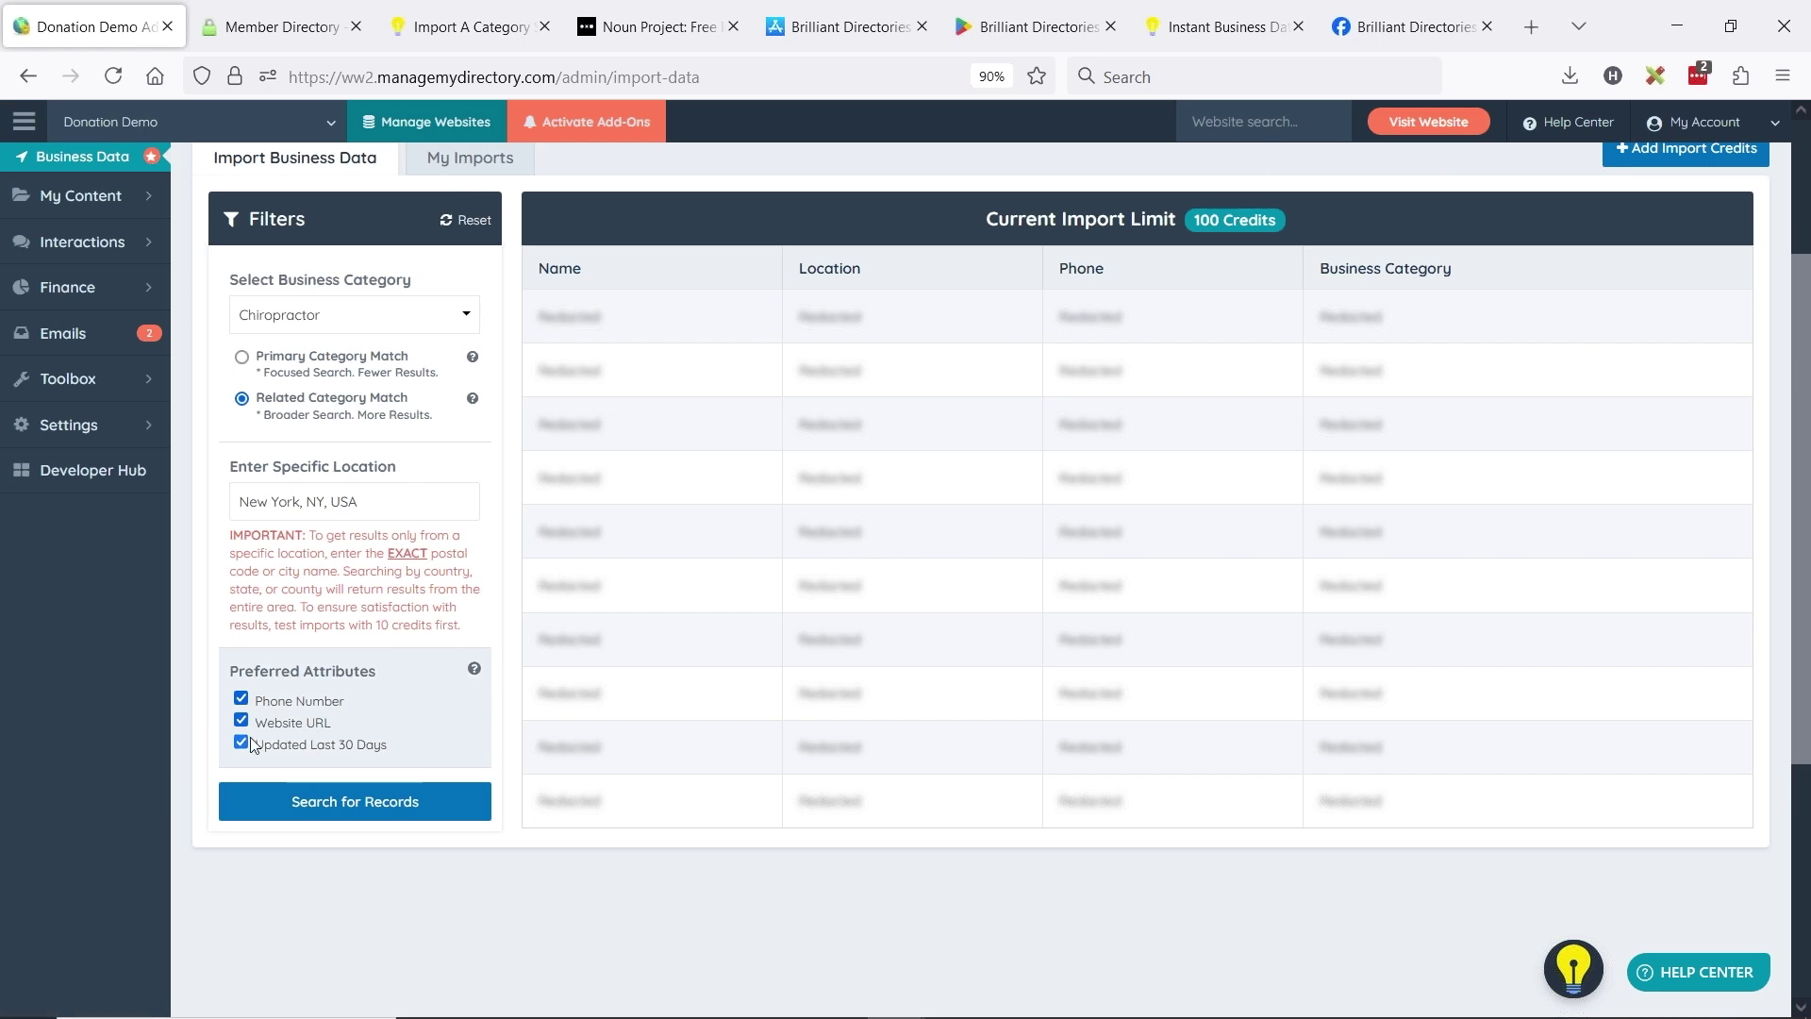
{"action": "left_click", "coordinate": [389, 801]}
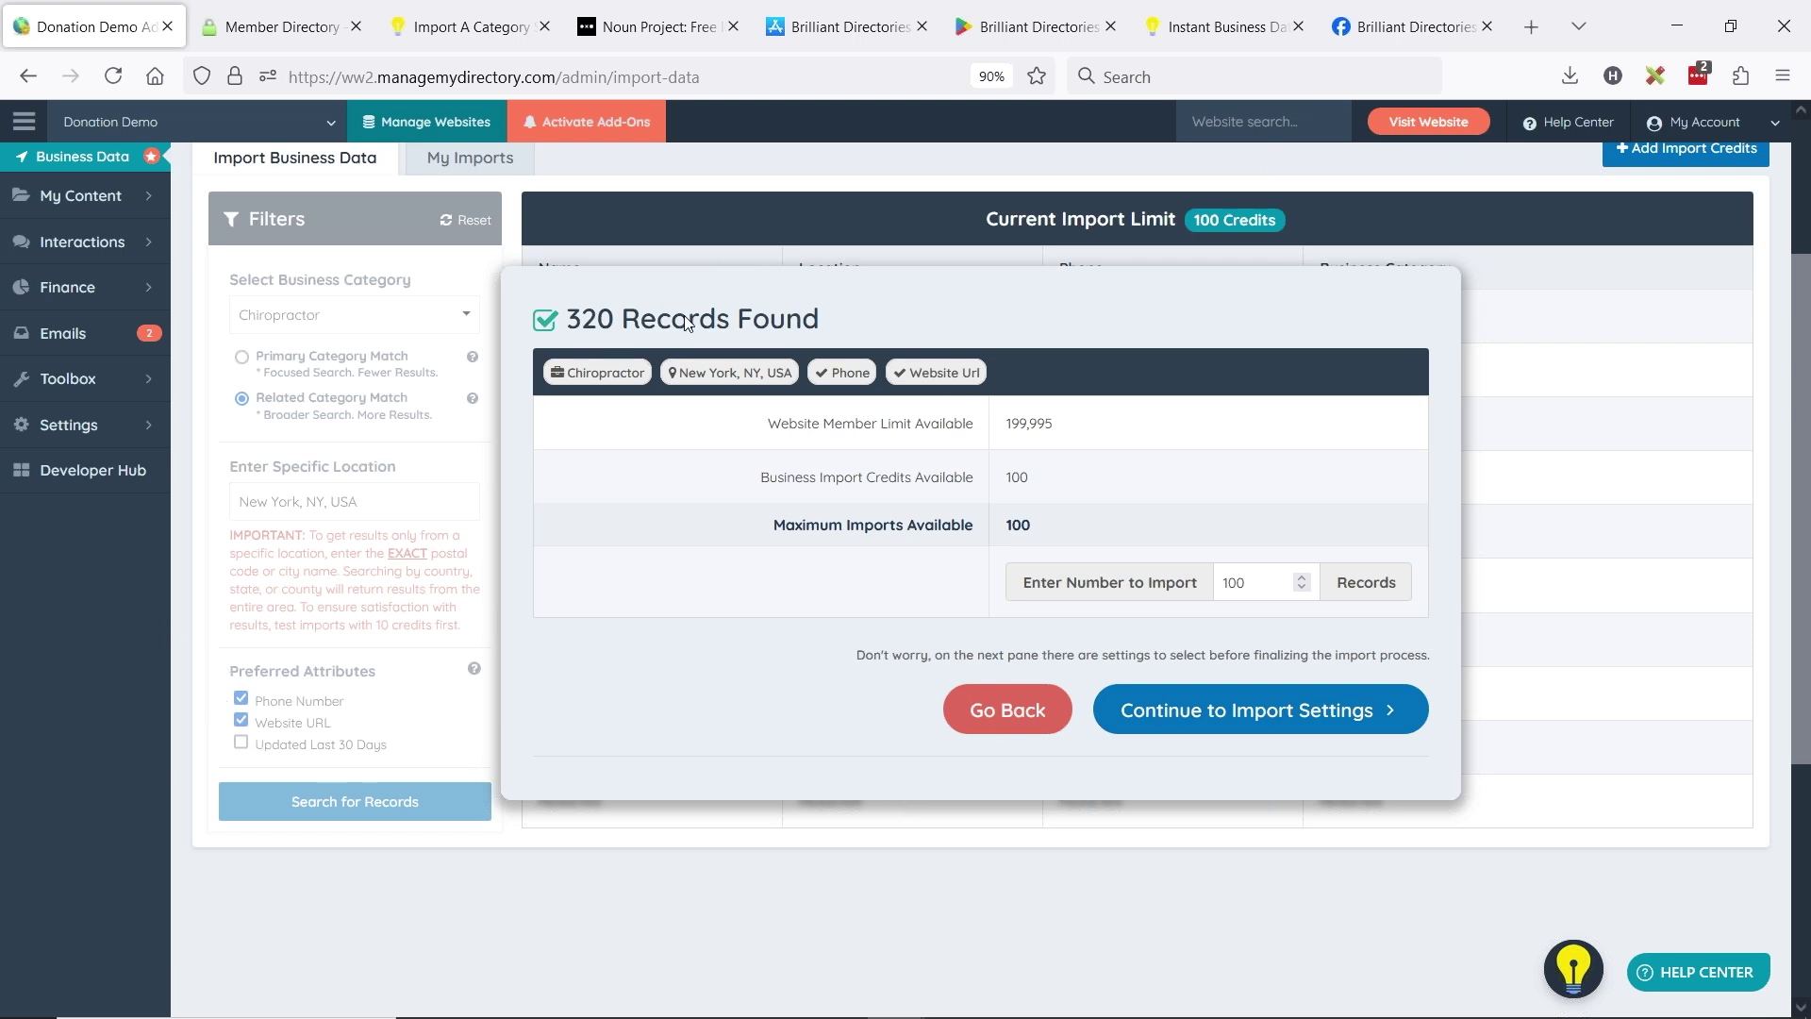
{"action": "left_click", "coordinate": [957, 710]}
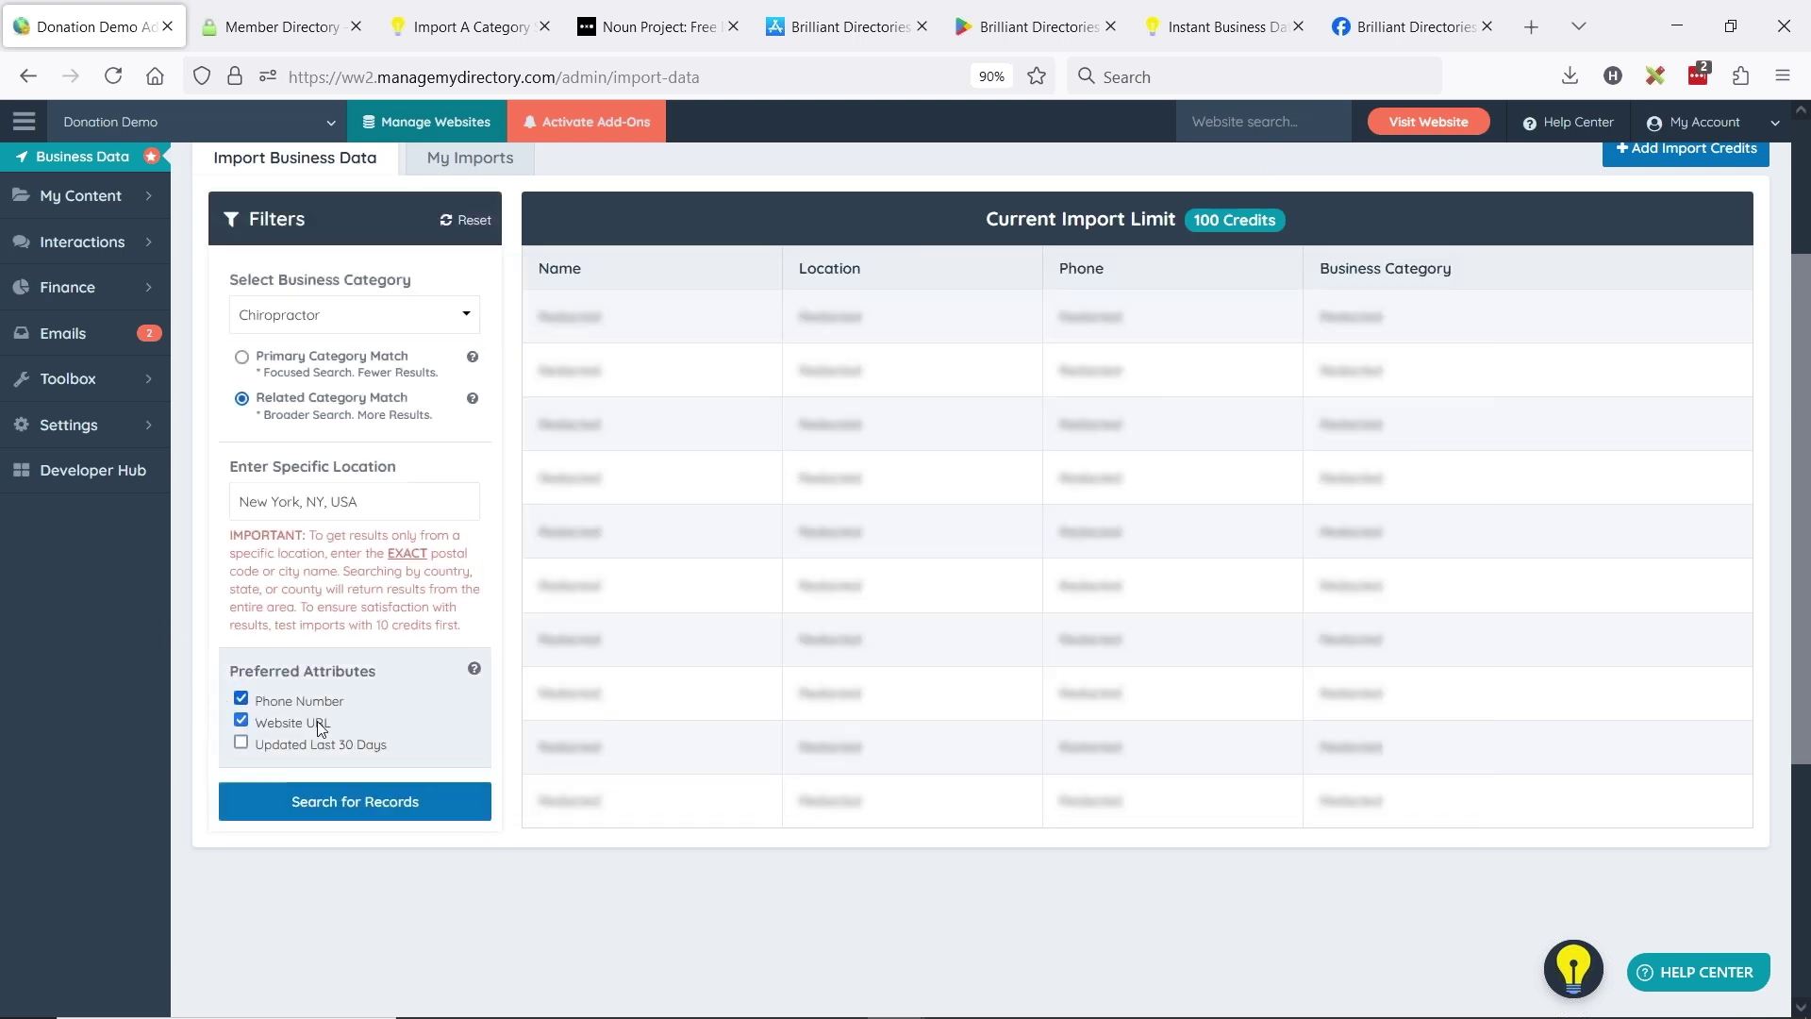
{"action": "left_click", "coordinate": [240, 743]}
{"action": "left_click", "coordinate": [366, 800]}
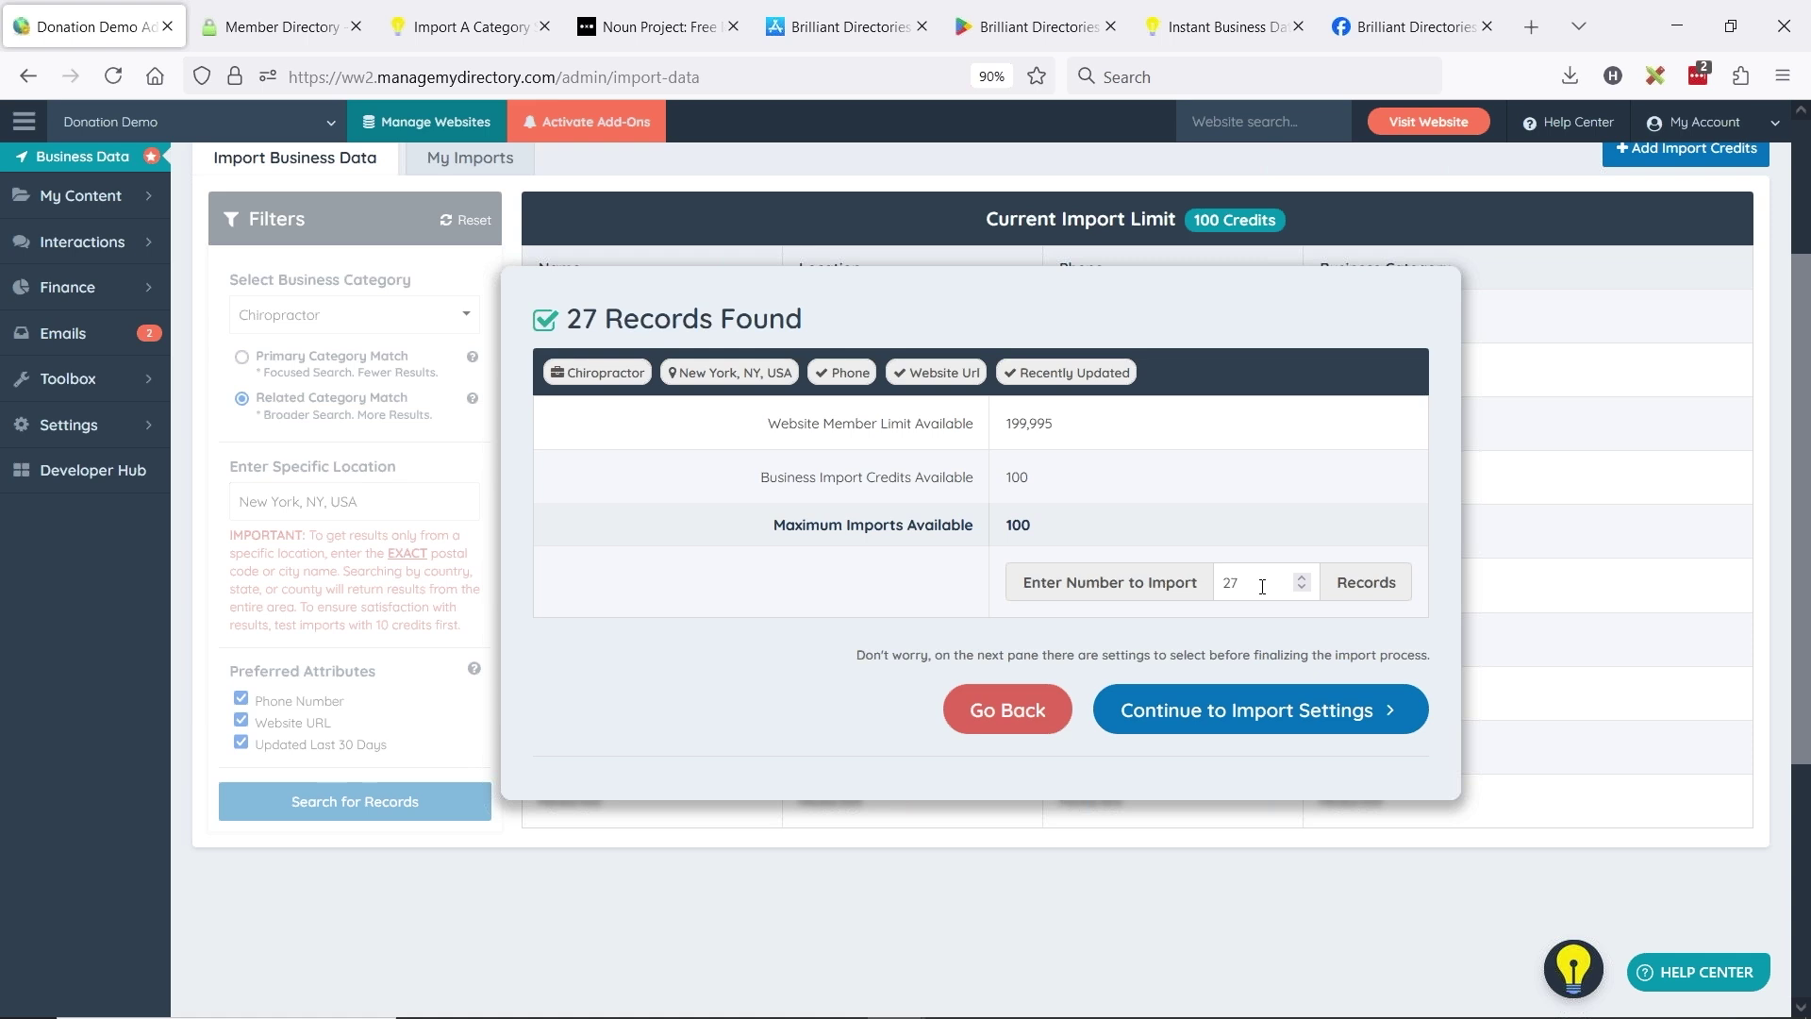
- Lower the number of records to import from 27 to 10 and continue to import settings
{"action": "double_click", "coordinate": [1262, 587]}
{"action": "type", "text": "27"}
{"action": "double_click", "coordinate": [1249, 587]}
{"action": "type", "text": "10"}
{"action": "double_click", "coordinate": [1032, 526]}
{"action": "left_click_drag", "start_coordinate": [1058, 524], "coordinate": [783, 524]}
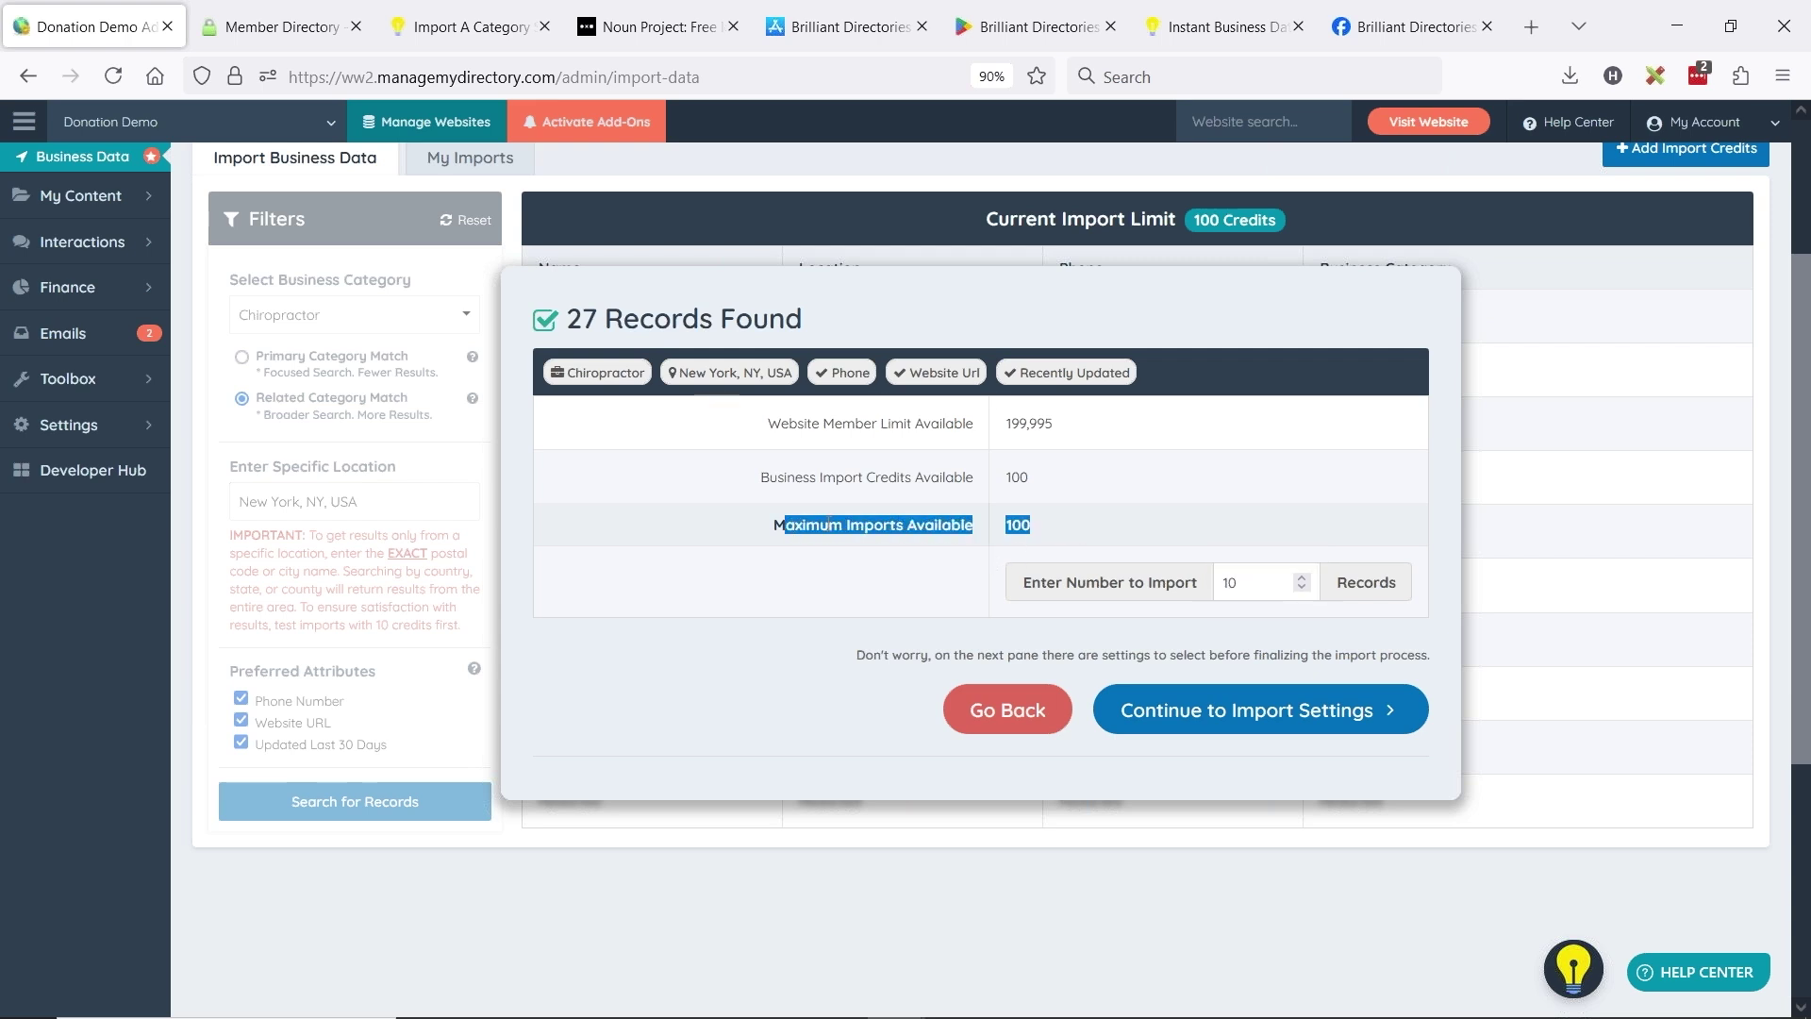
{"action": "left_click", "coordinate": [1124, 528]}
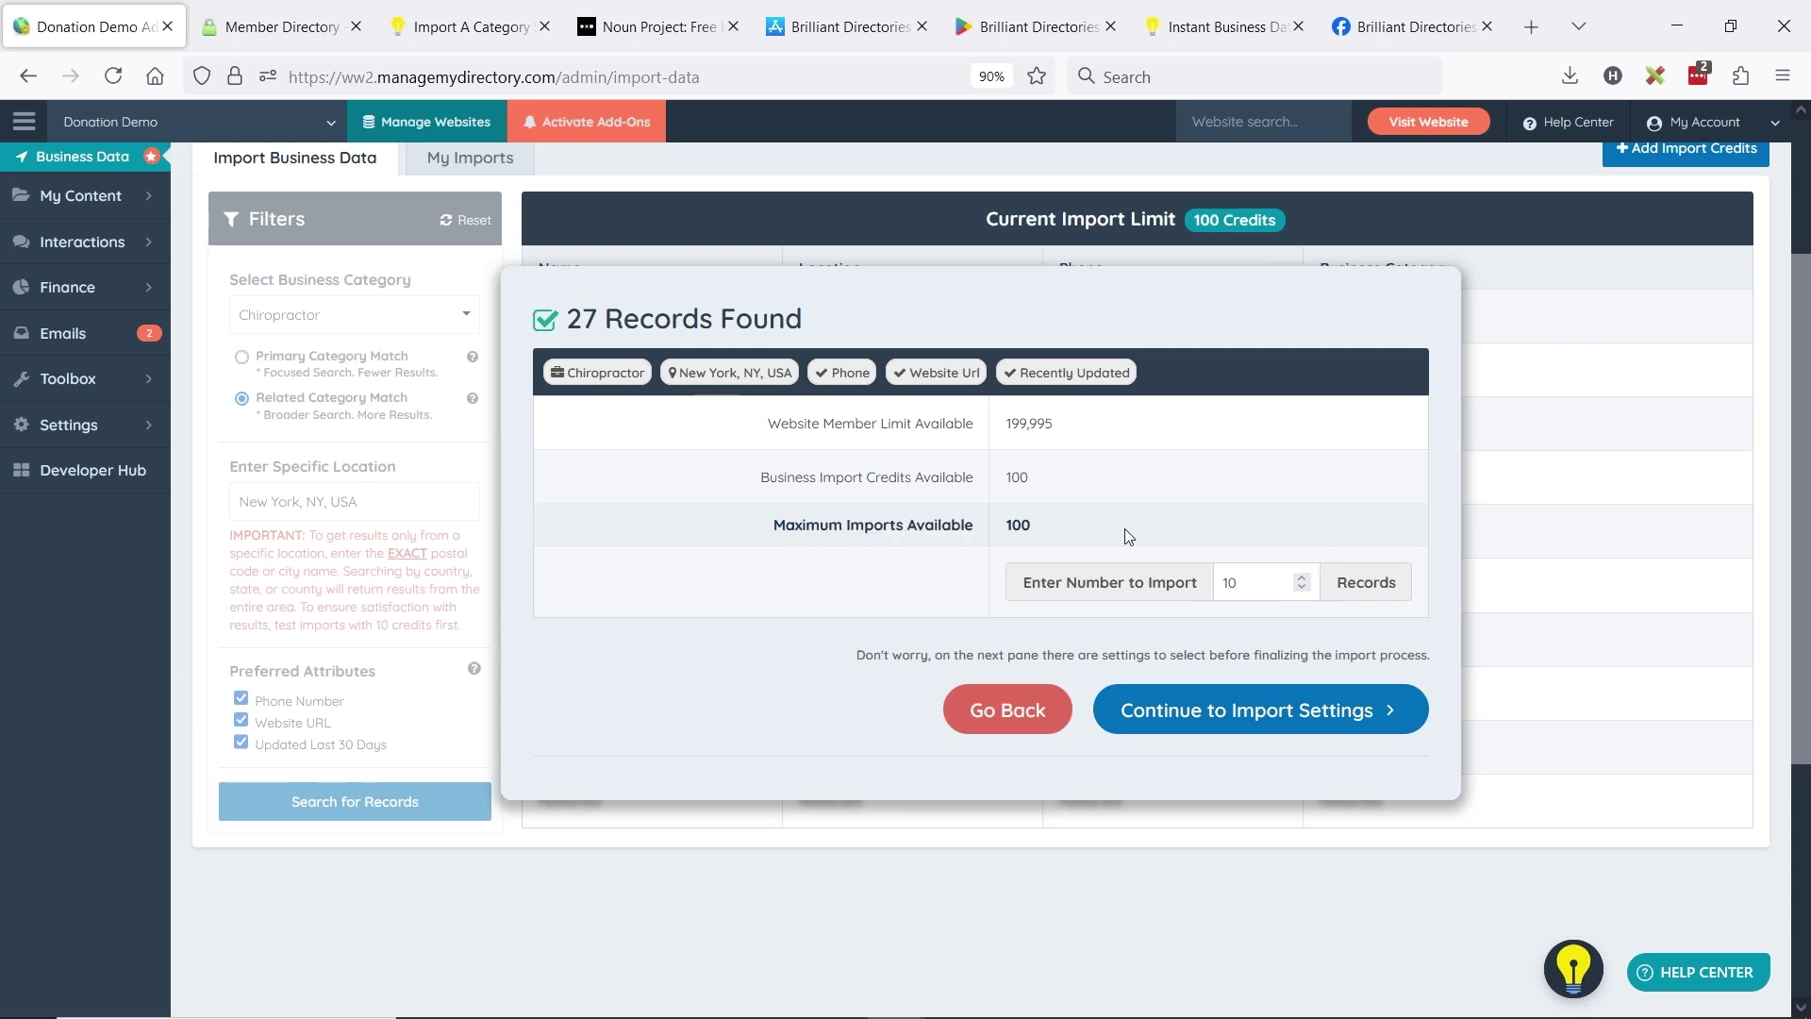
{"action": "double_click", "coordinate": [582, 319]}
{"action": "double_click", "coordinate": [1228, 582]}
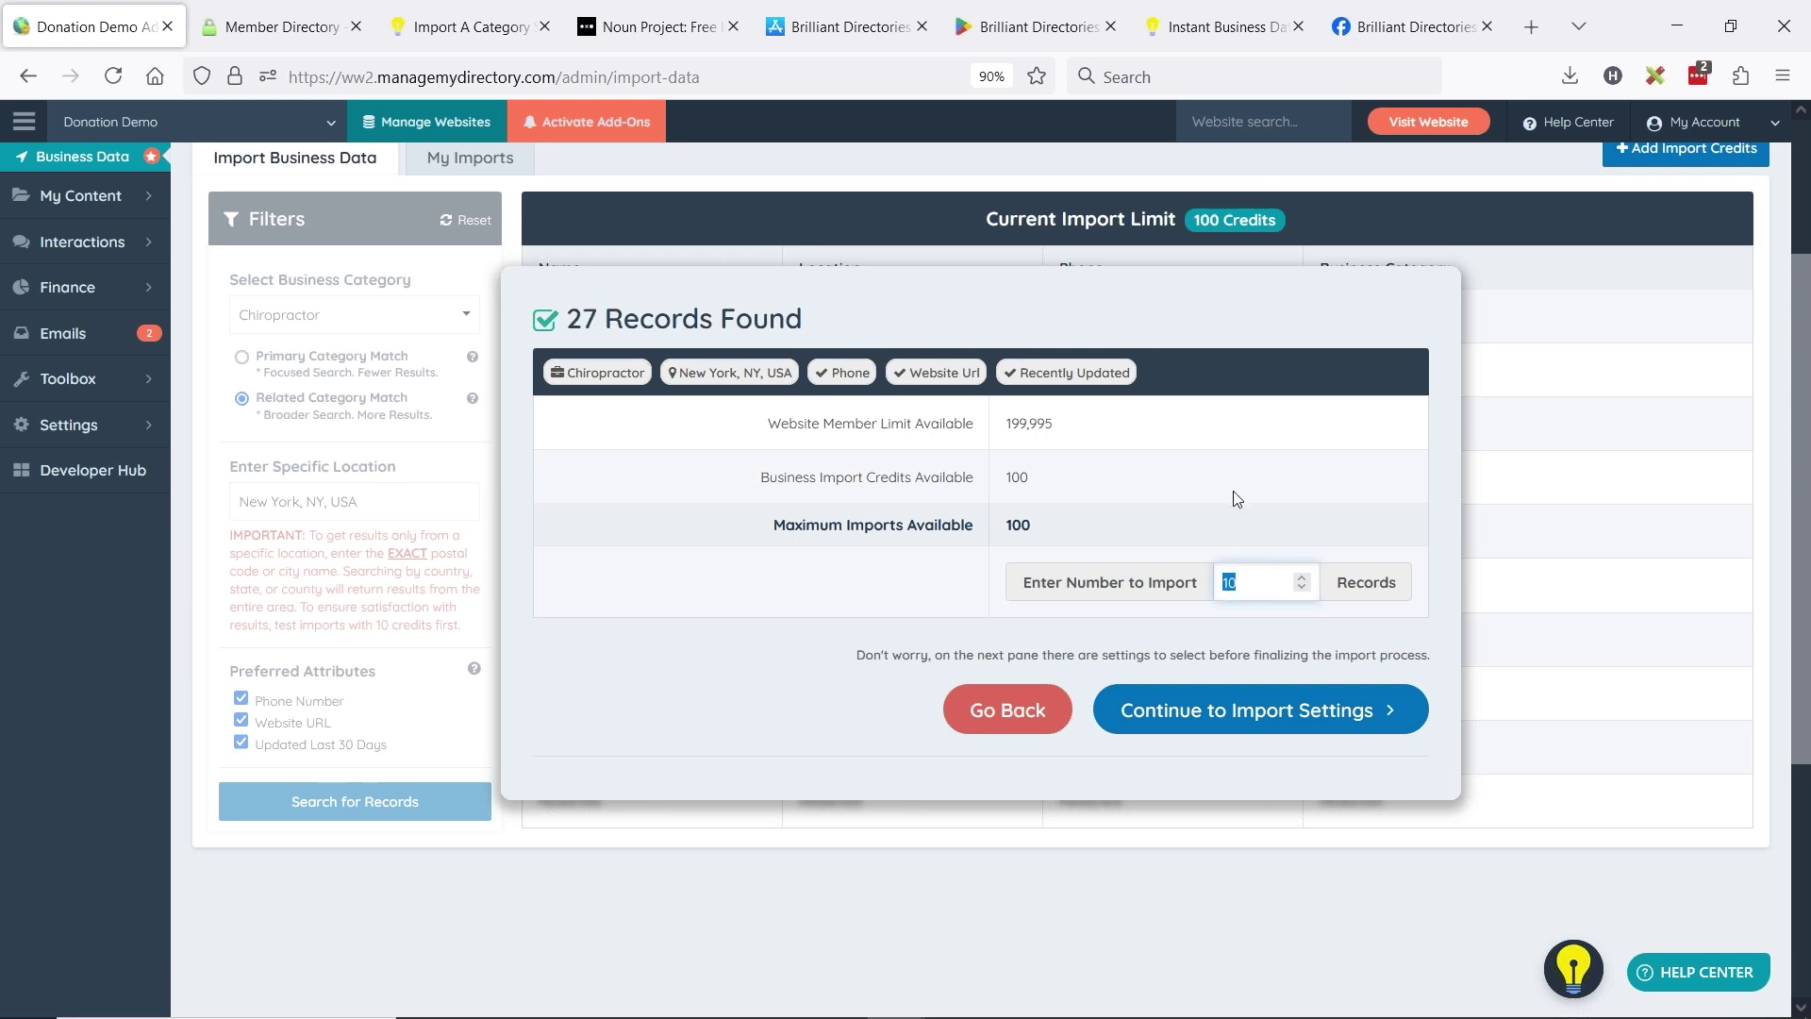
{"action": "left_click", "coordinate": [1257, 721]}
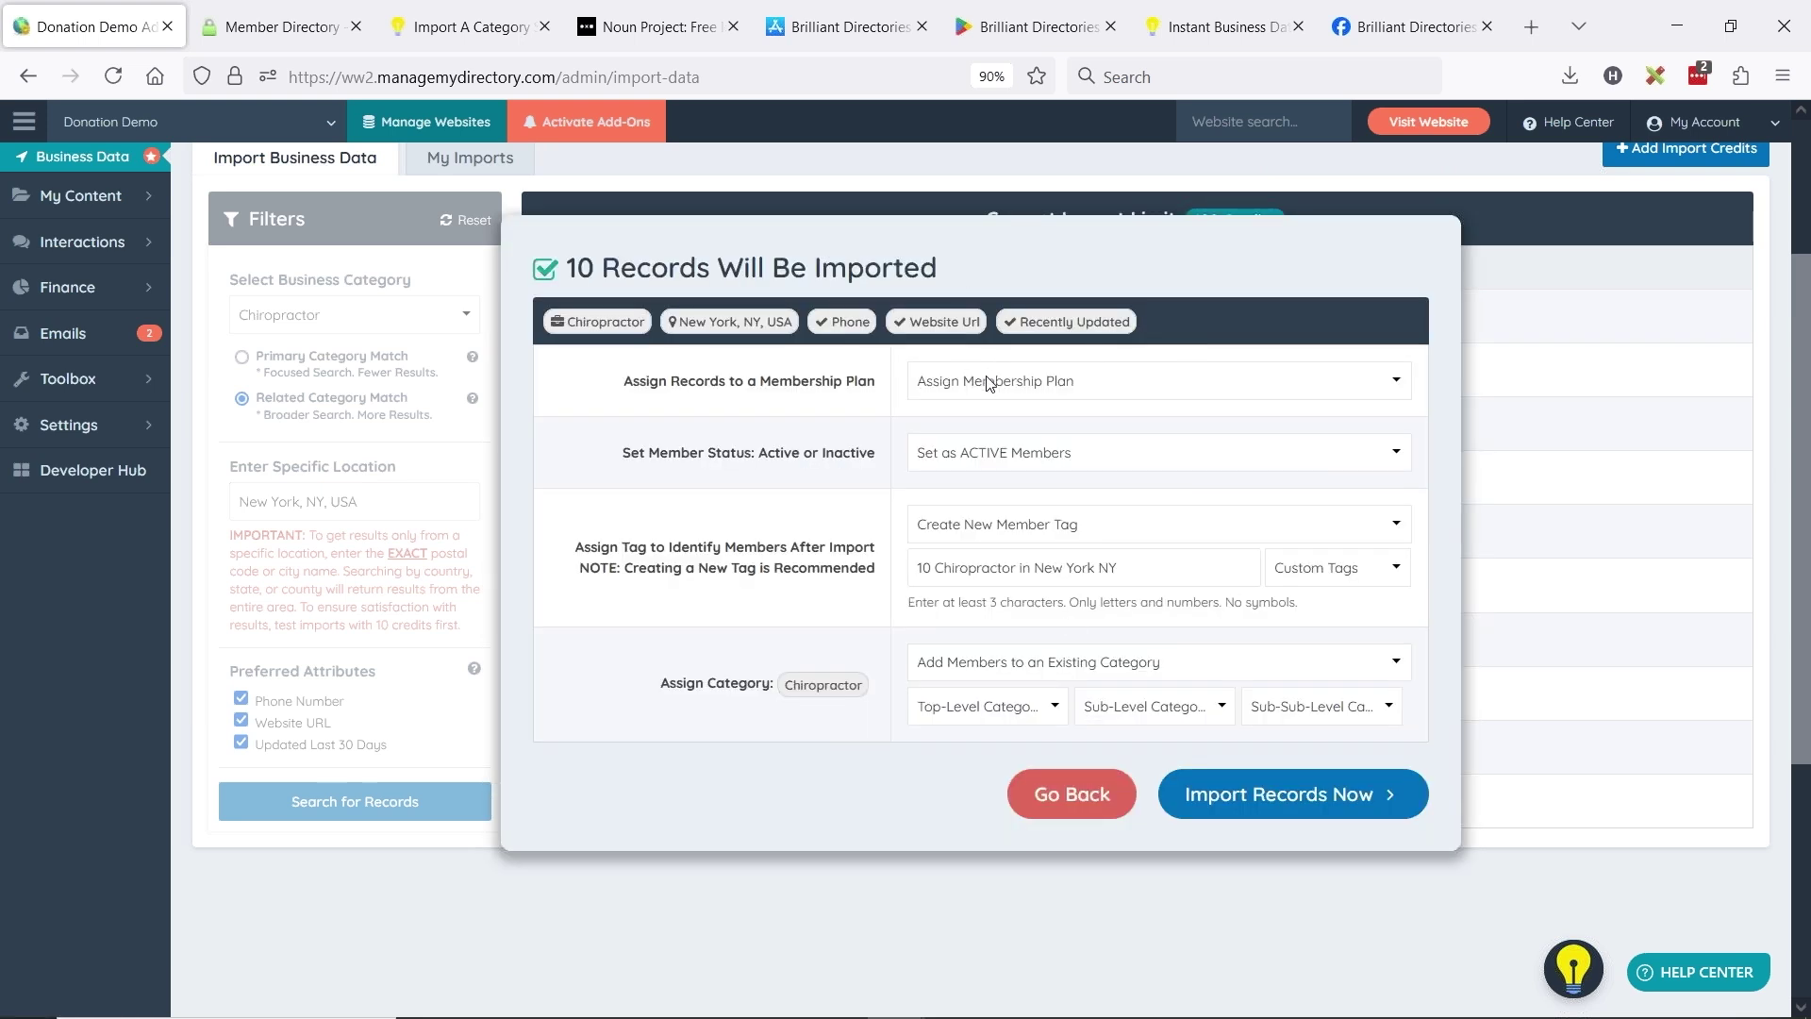
- Assign the imported records to Membership Plan 1 with ACTIVE status and a new member tag
{"action": "left_click", "coordinate": [992, 382]}
{"action": "left_click", "coordinate": [1033, 493]}
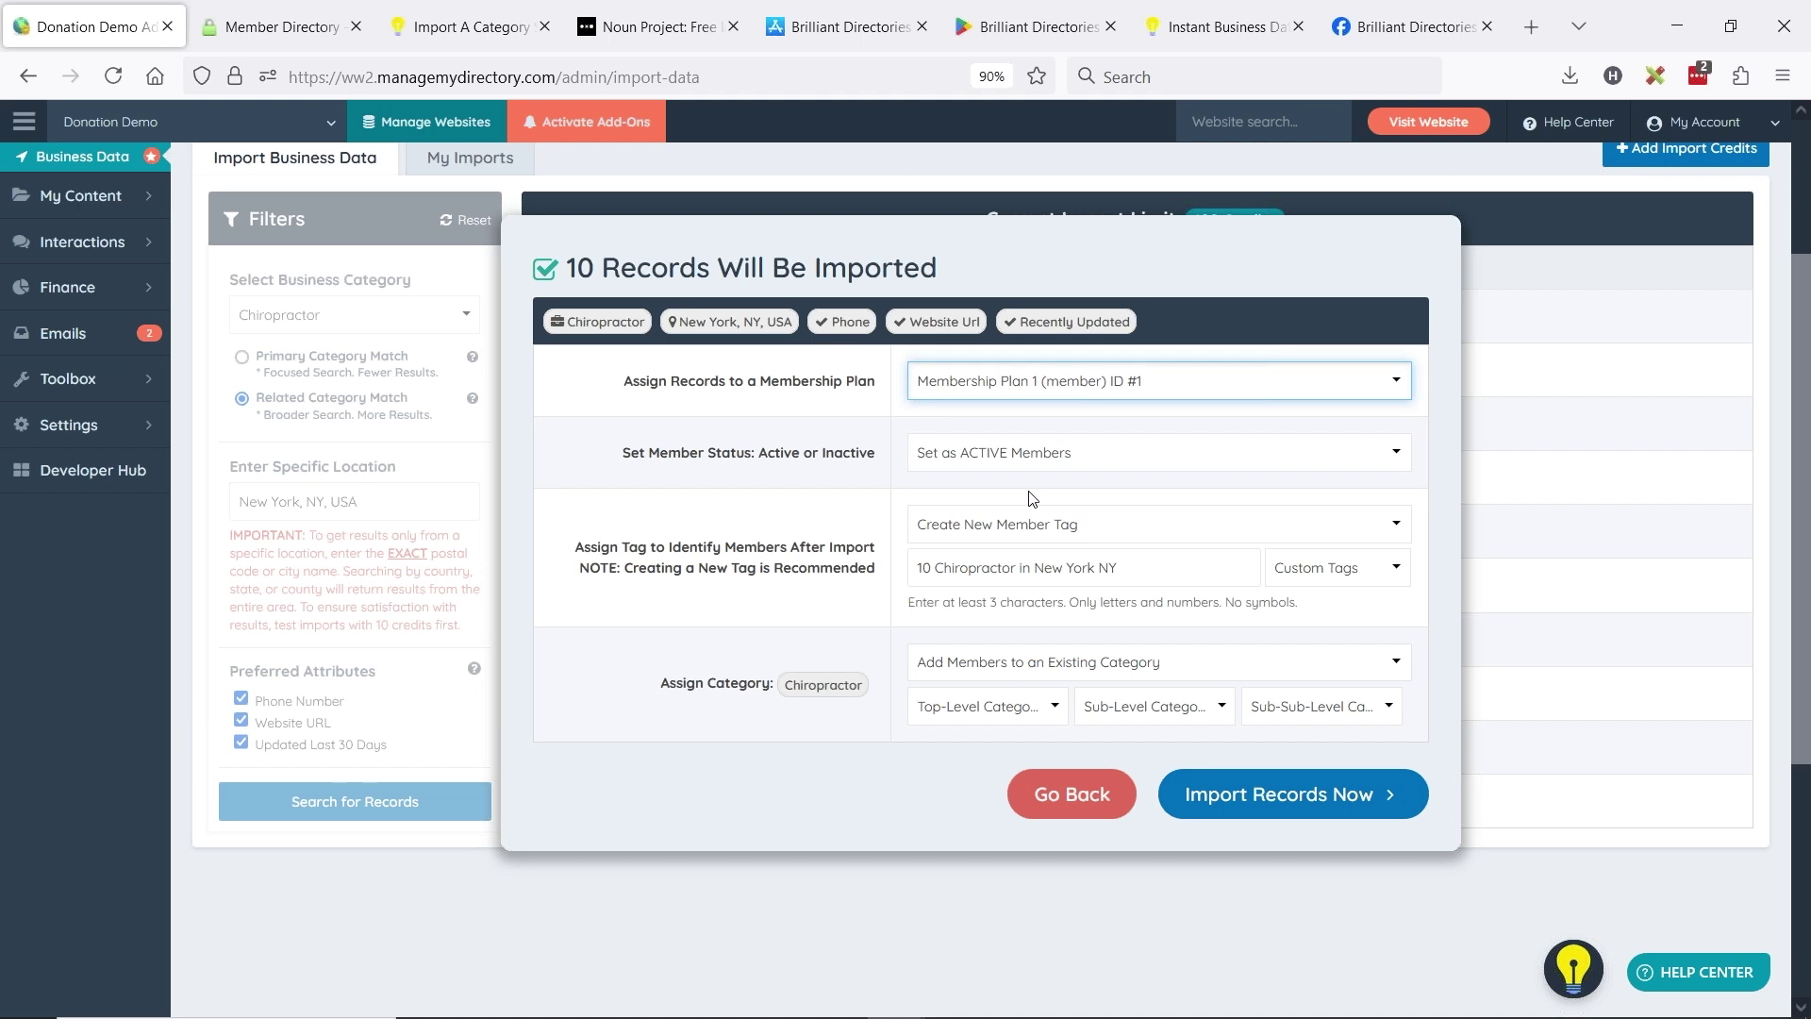
{"action": "left_click", "coordinate": [954, 457]}
{"action": "left_click", "coordinate": [1002, 488]}
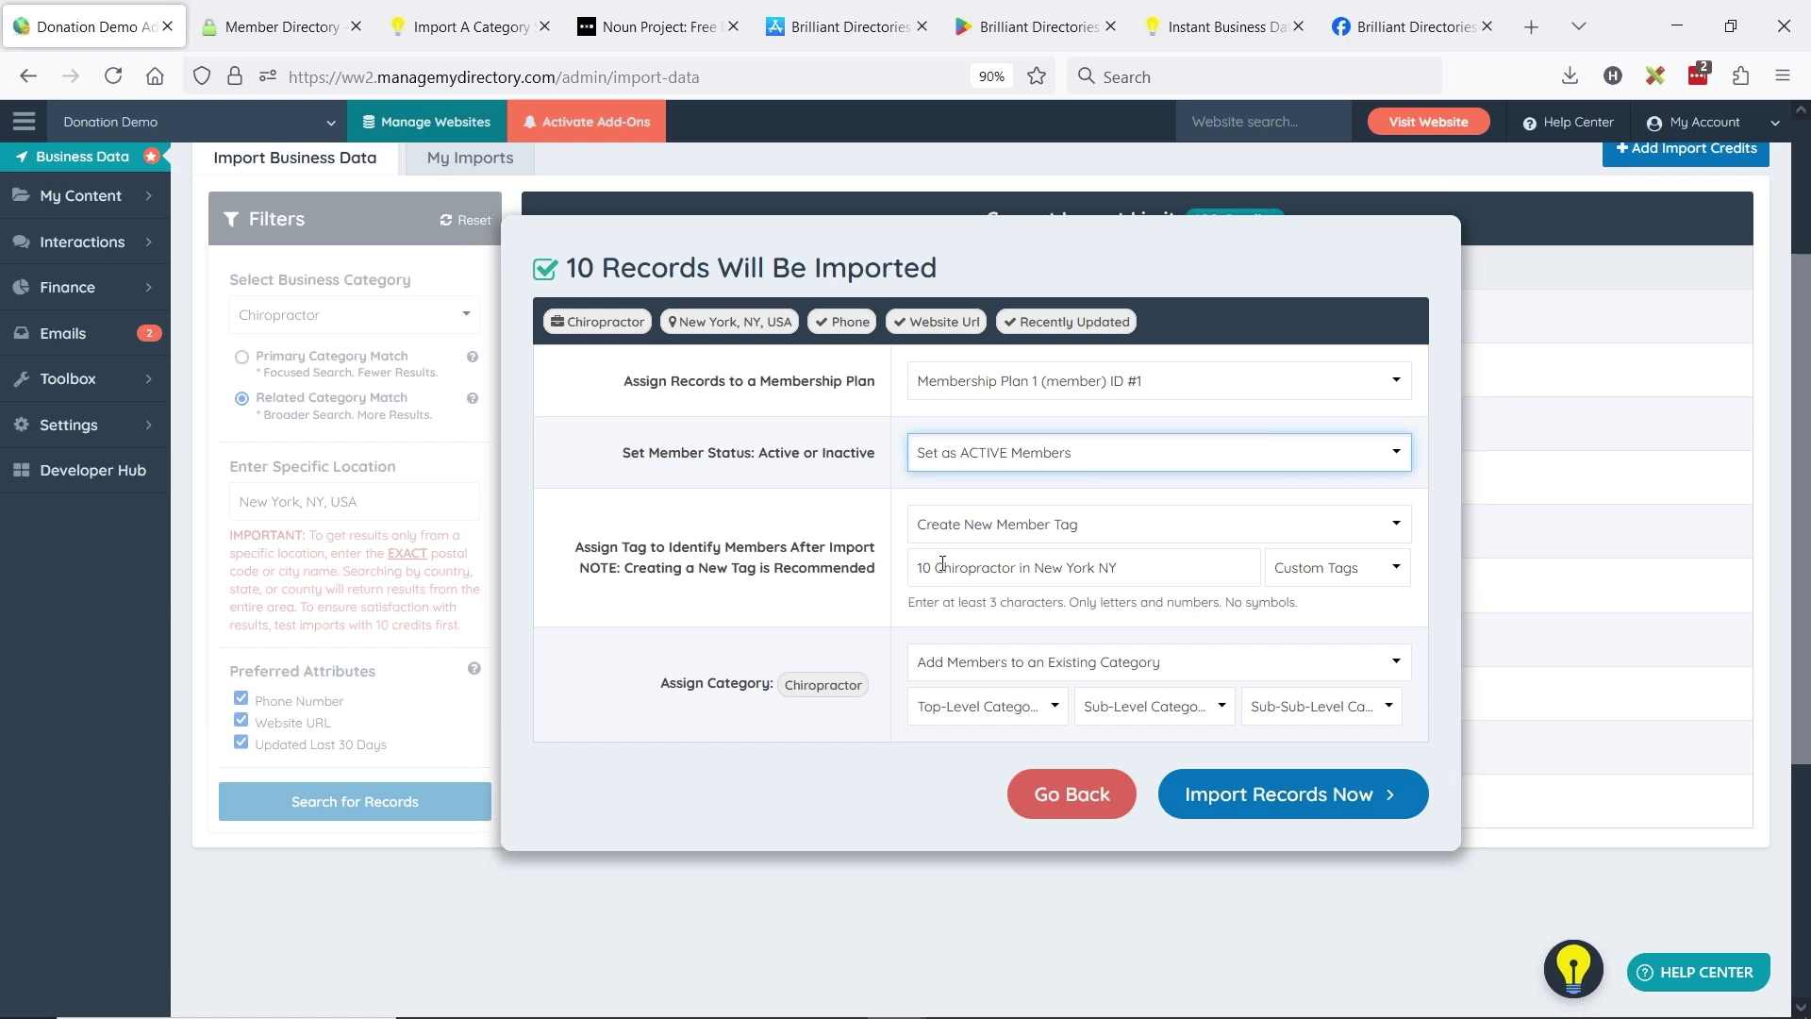
{"action": "left_click", "coordinate": [1013, 536]}
{"action": "left_click", "coordinate": [1007, 577]}
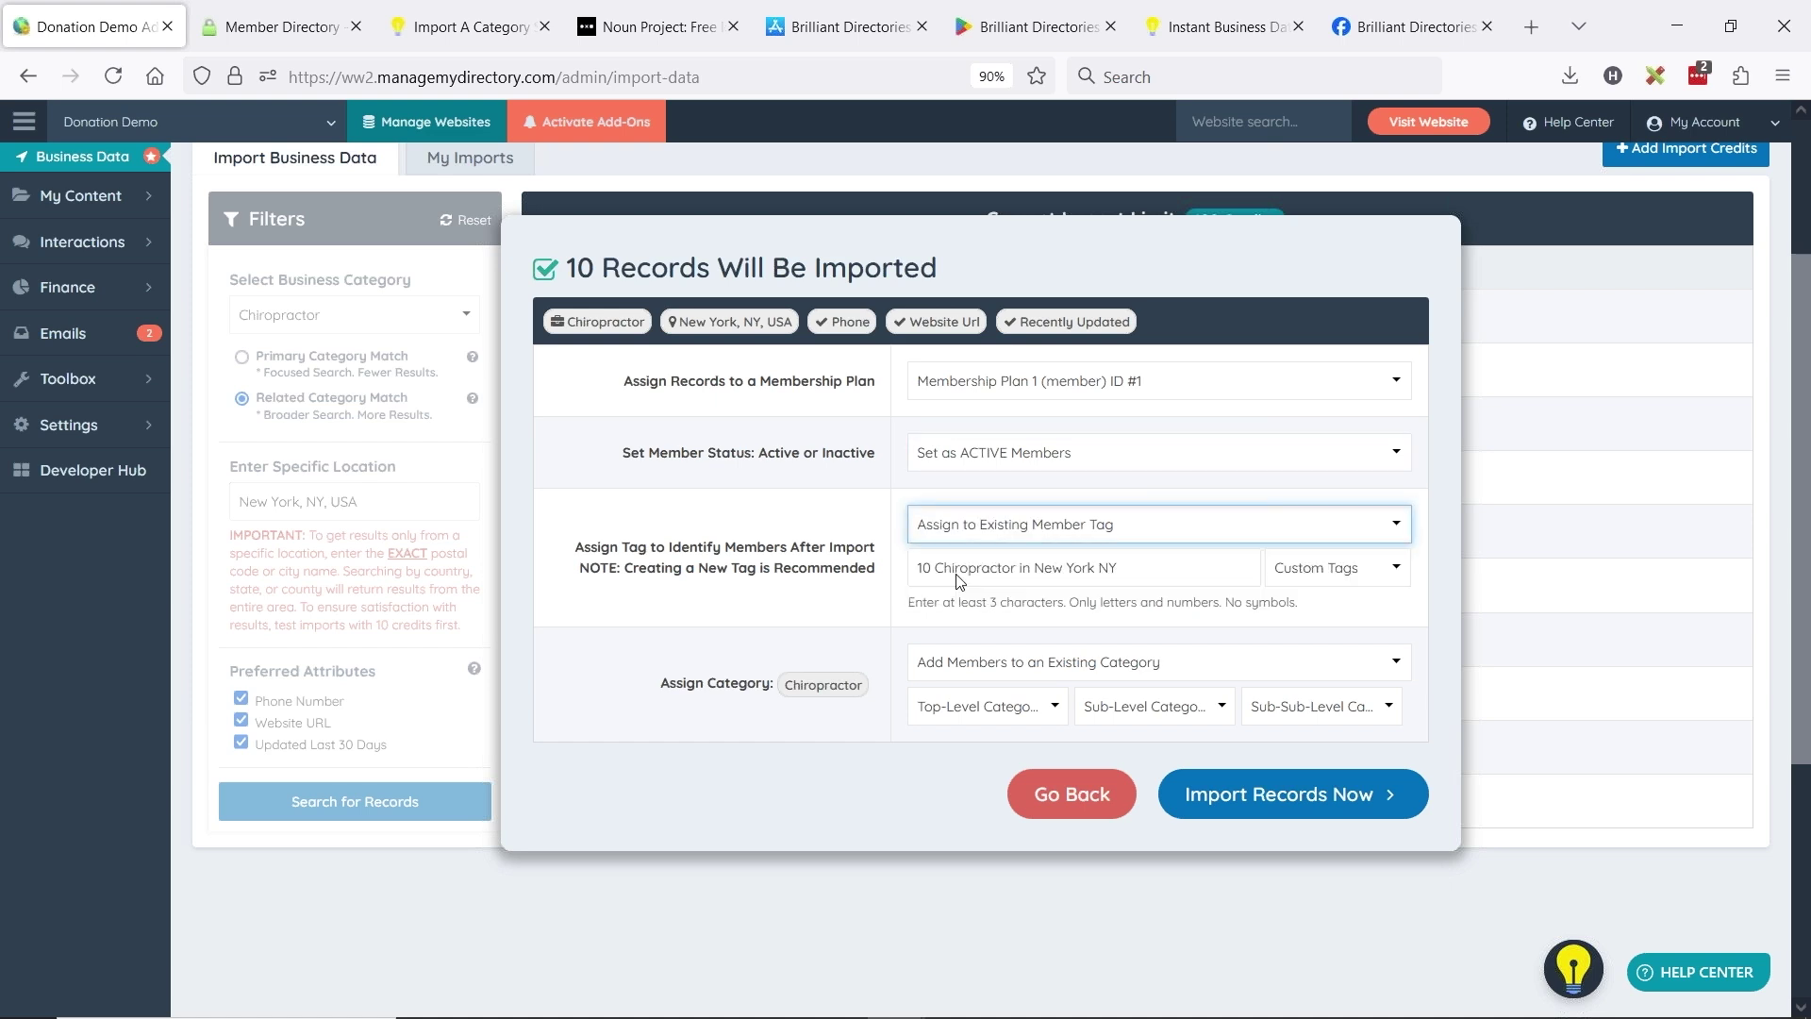
{"action": "left_click", "coordinate": [1002, 536]}
{"action": "left_click", "coordinate": [990, 570]}
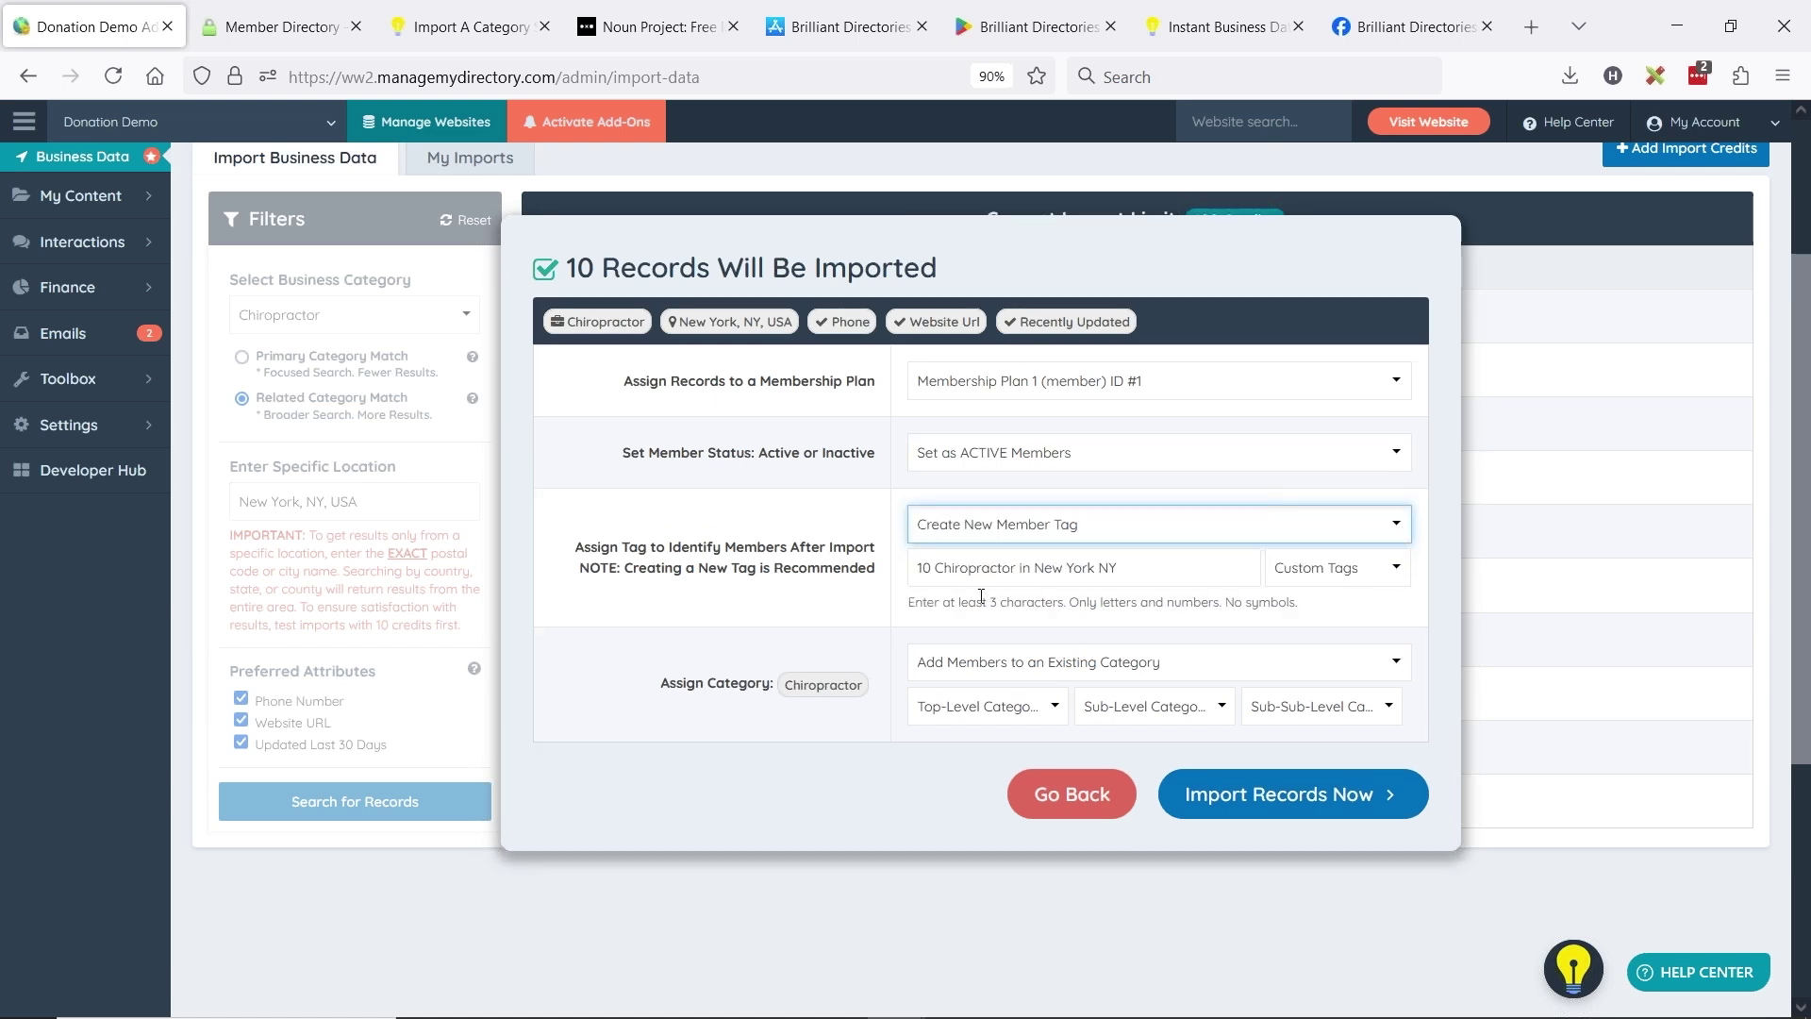
{"action": "left_click_drag", "start_coordinate": [1121, 573], "coordinate": [1051, 571]}
{"action": "left_click", "coordinate": [926, 568]}
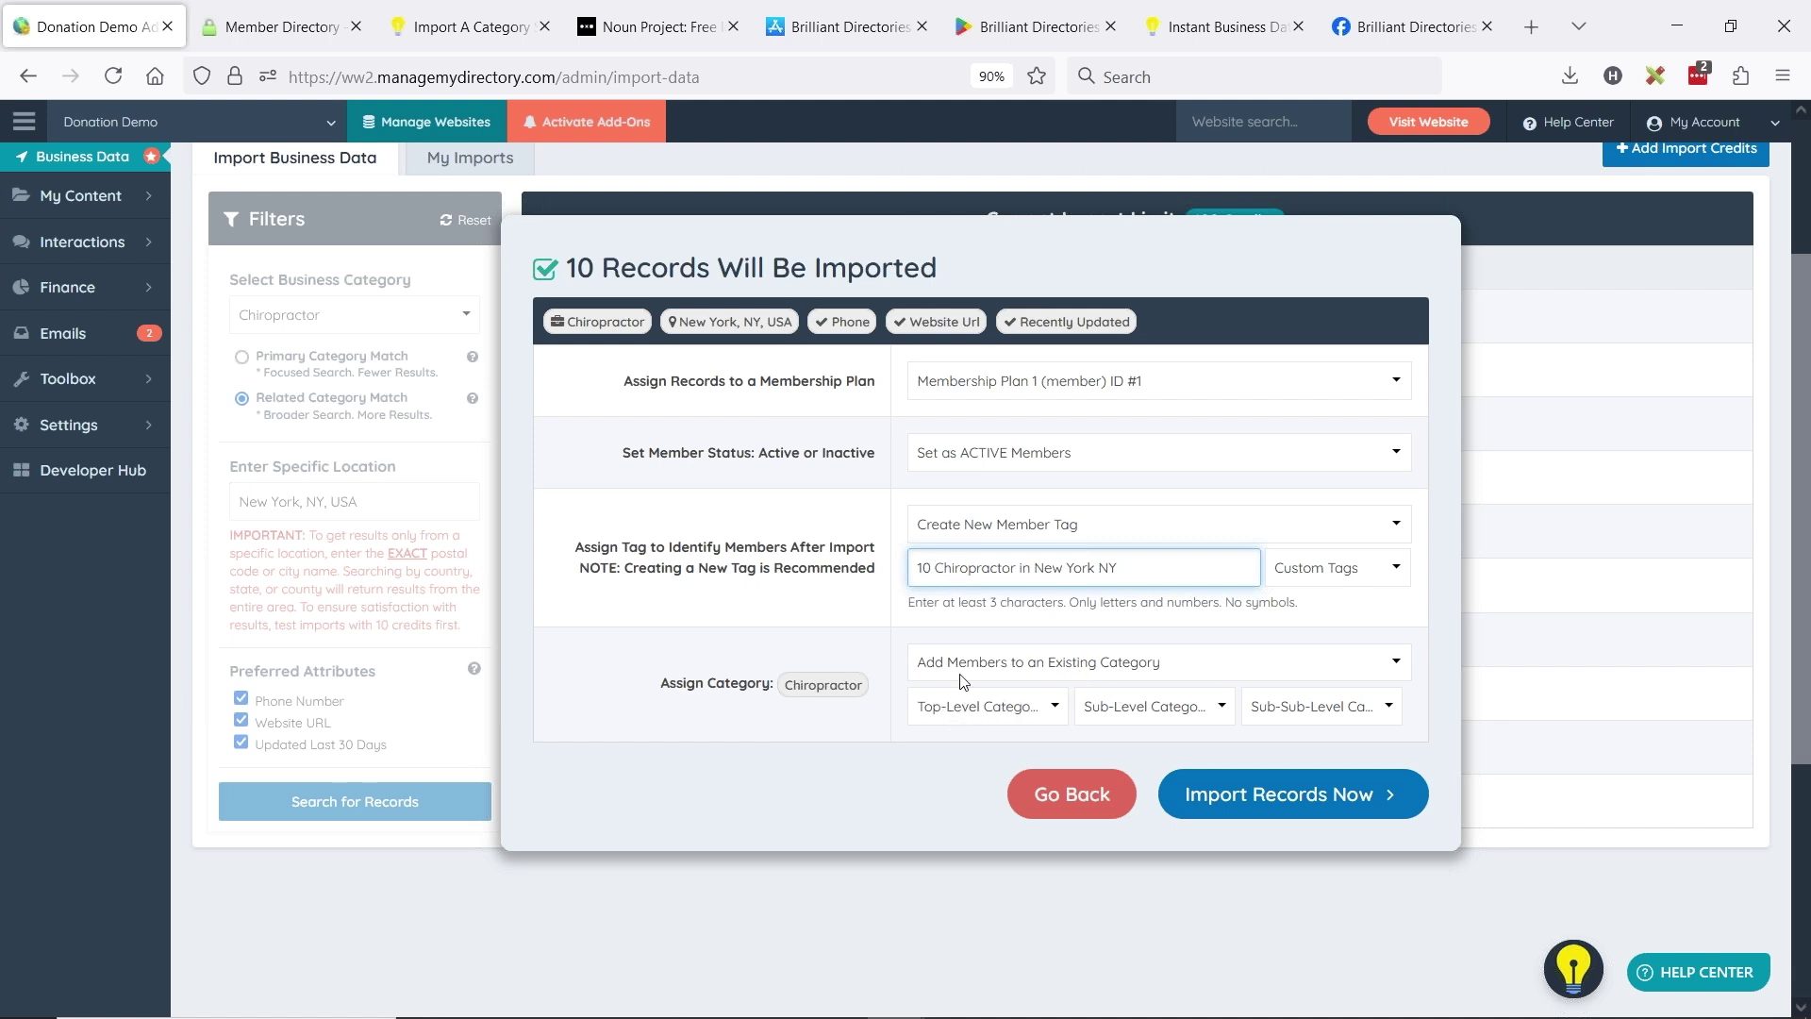
- Create the Chiropractor top category if missing, then import and confirm the 10 records
{"action": "left_click", "coordinate": [1061, 677]}
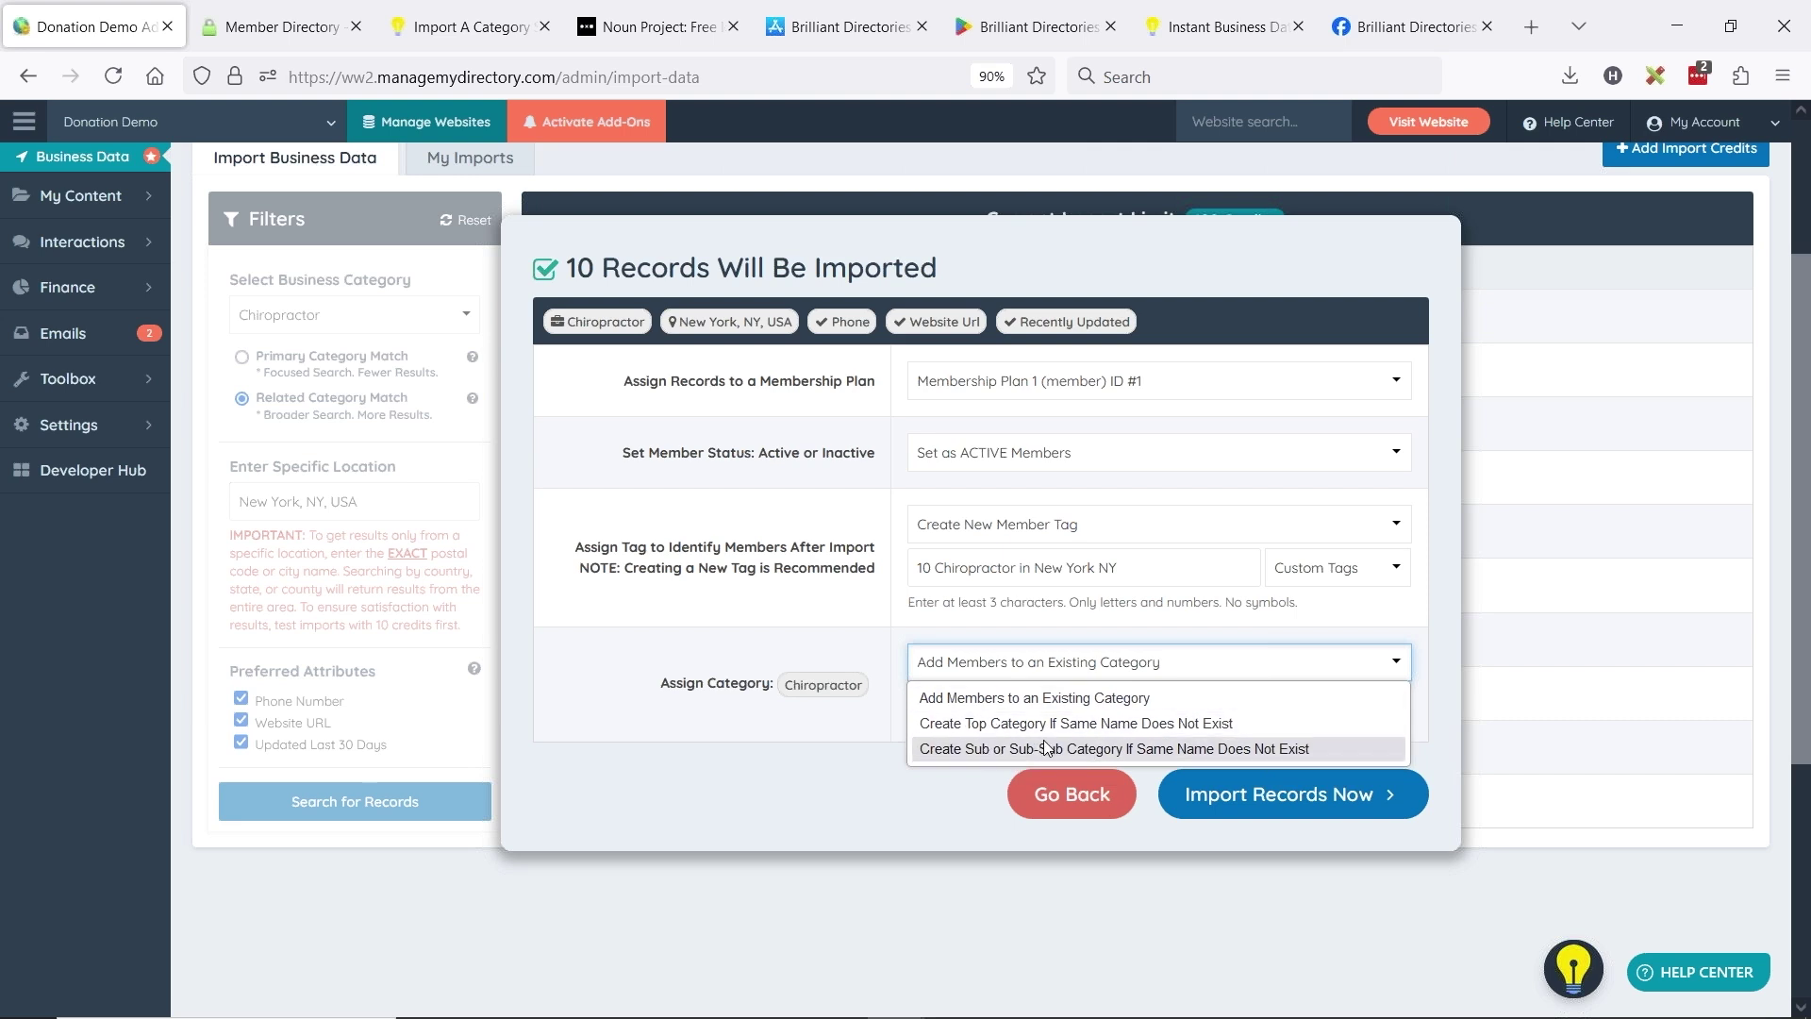
{"action": "left_click", "coordinate": [1019, 724]}
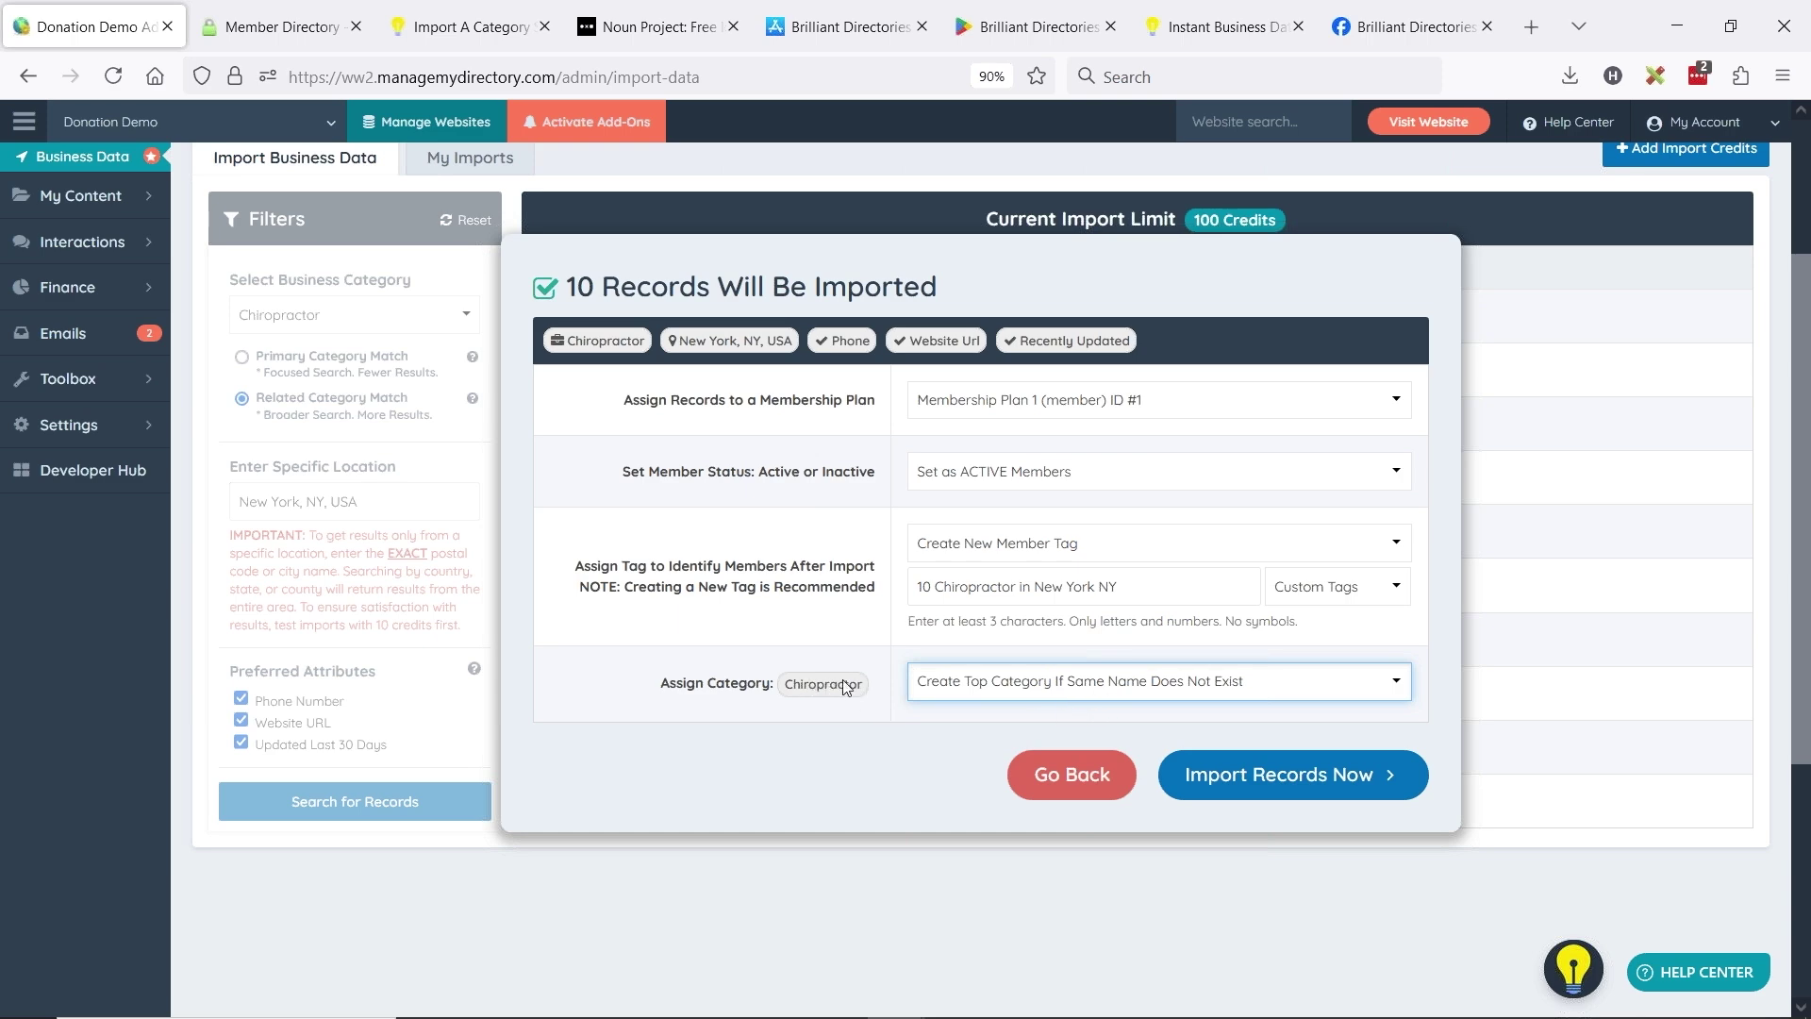
{"action": "left_click", "coordinate": [1288, 786]}
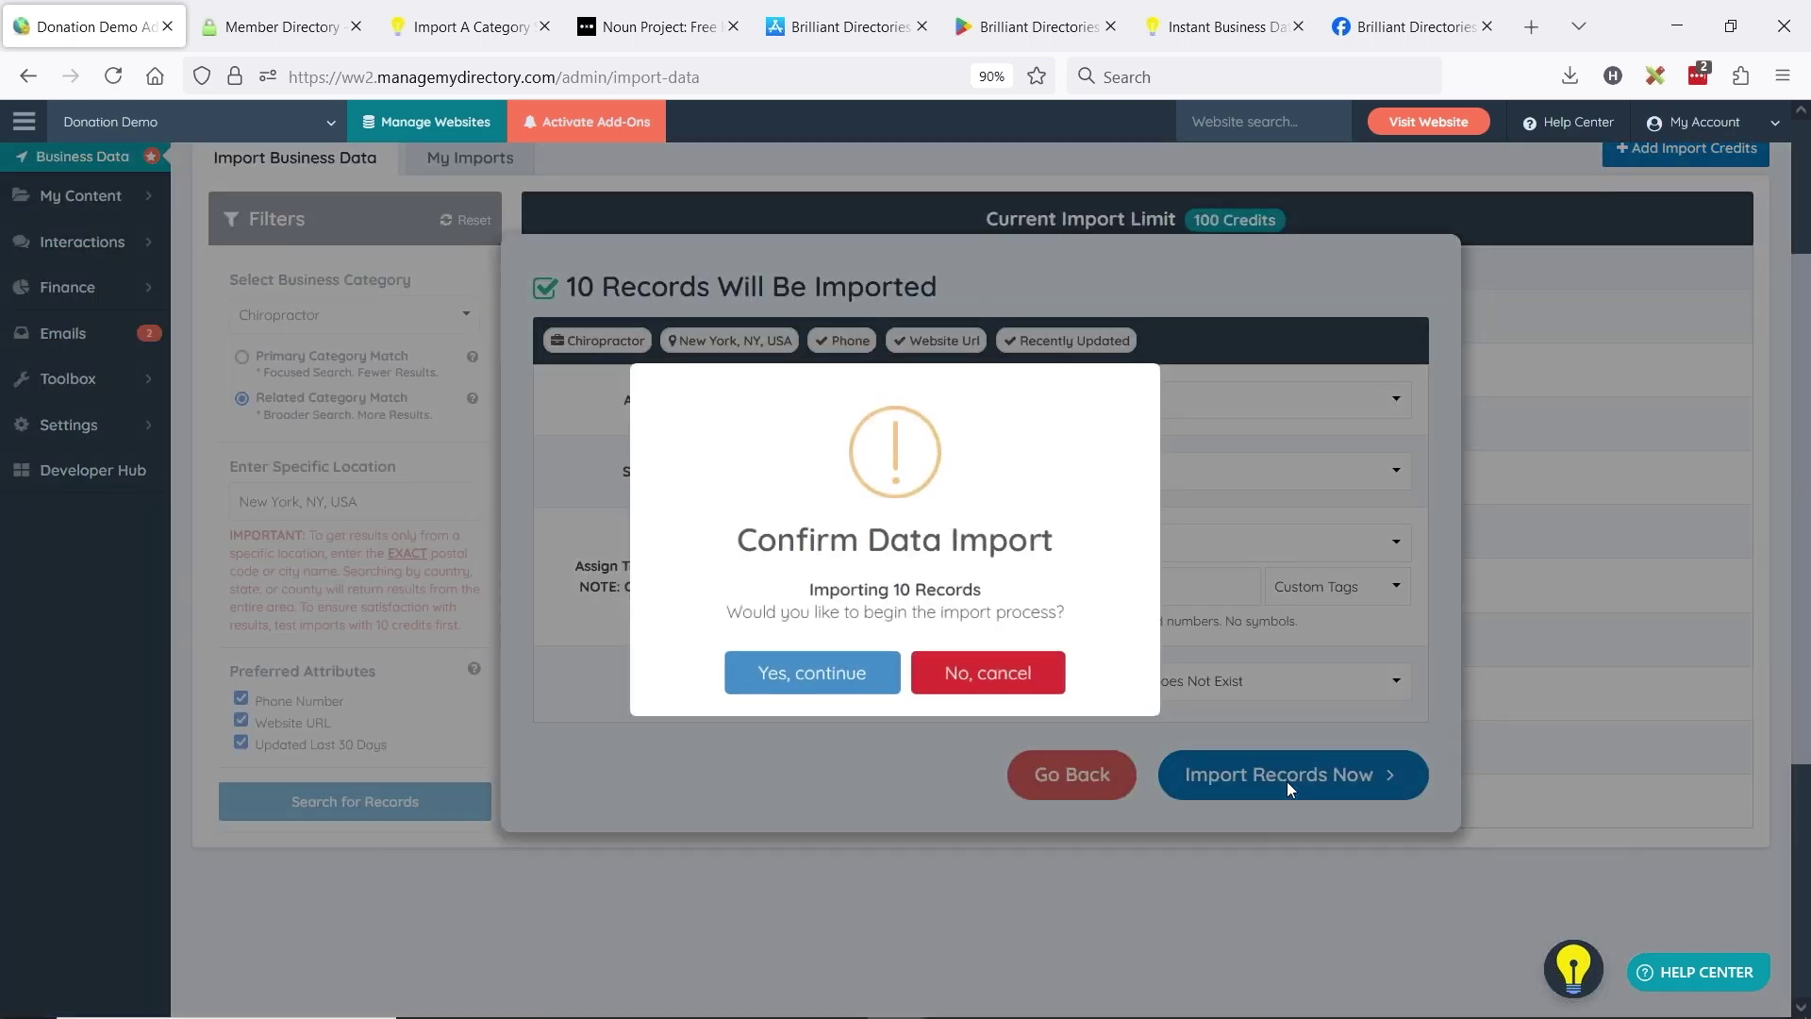
{"action": "left_click", "coordinate": [822, 672]}
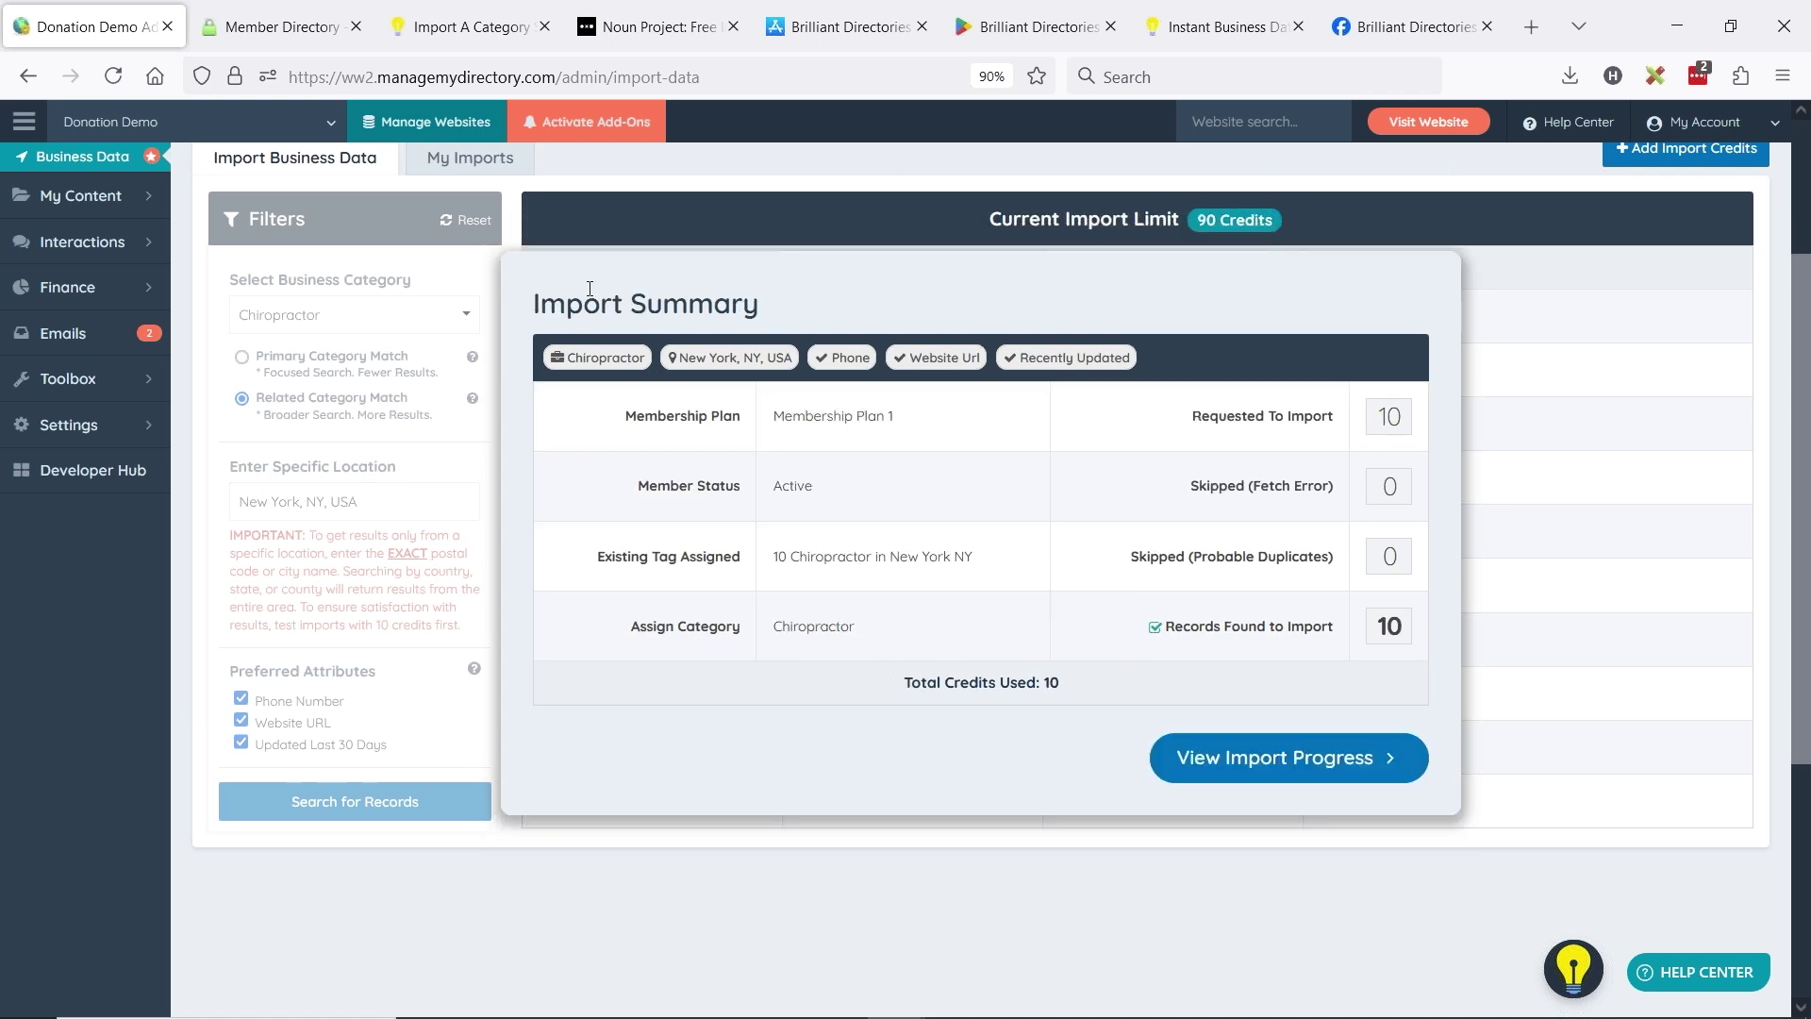
- Check the Chiropractor import reached 10/10 and open Search Members in a new tab
{"action": "left_click", "coordinate": [1309, 772]}
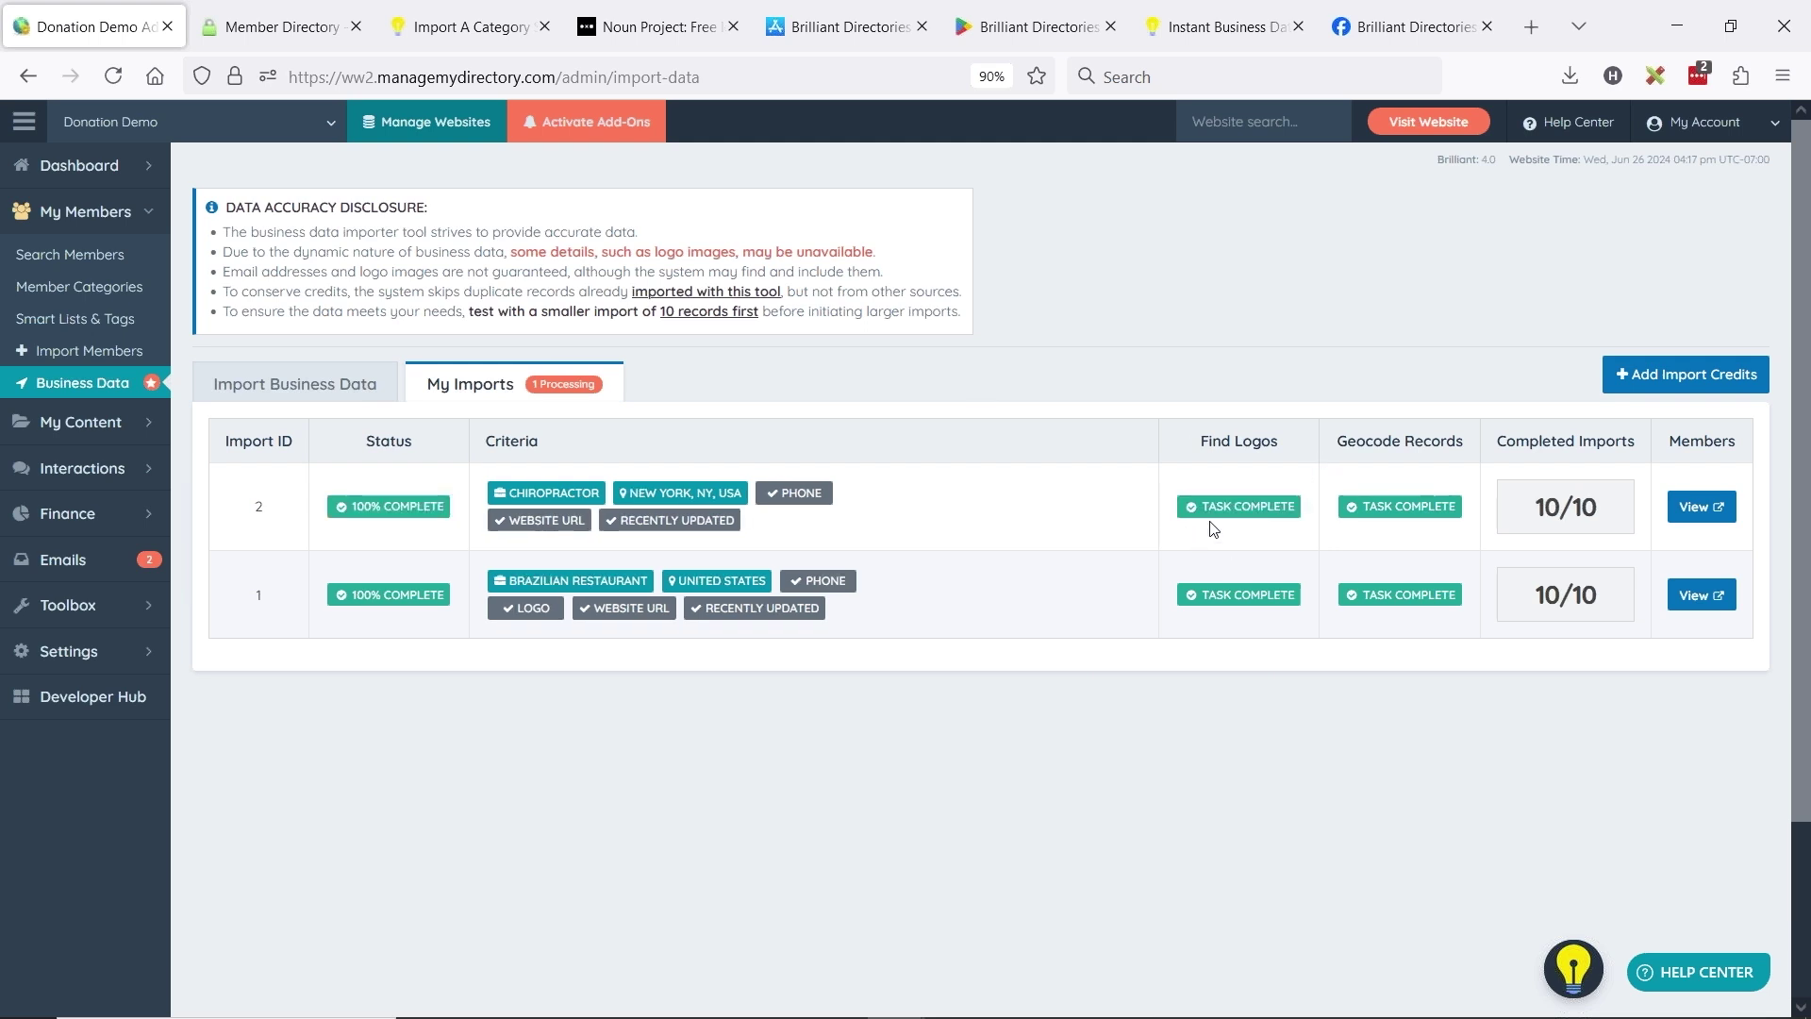
{"action": "middle_click", "coordinate": [128, 283]}
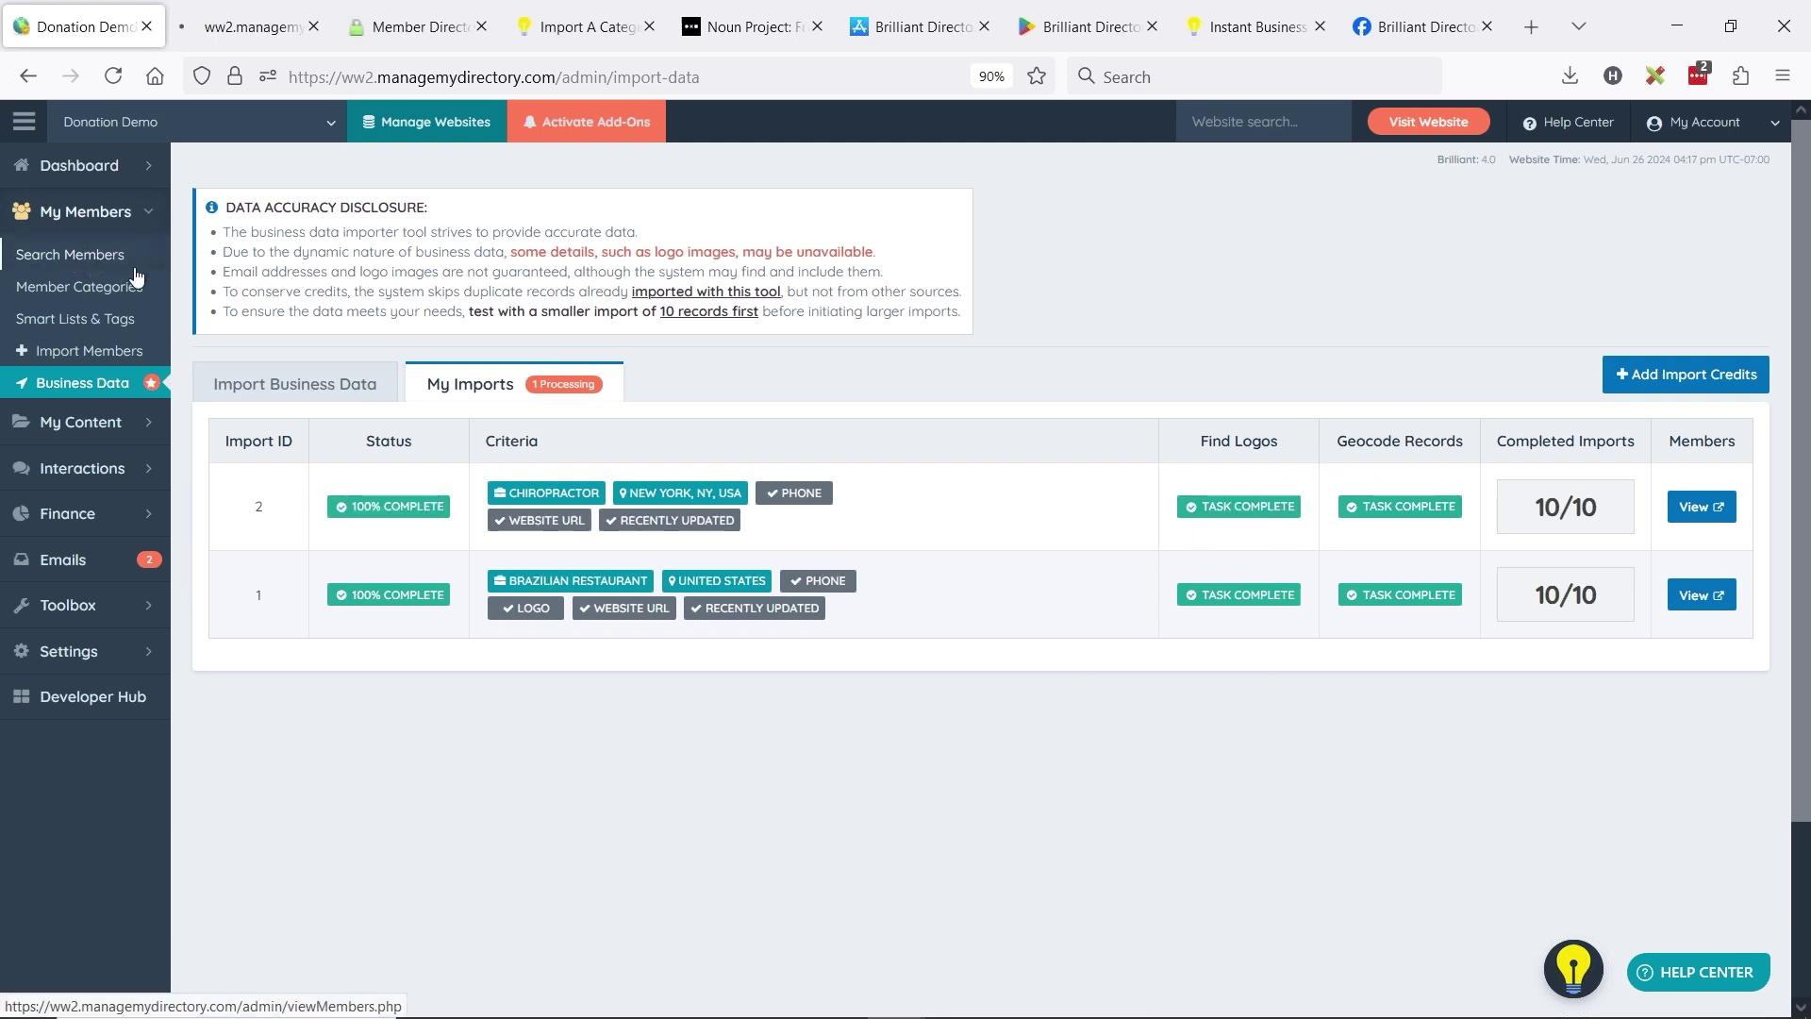
- Scroll the 15-member admin list to check the imported chiropractors, then launch the live website
{"action": "left_click", "coordinate": [295, 10]}
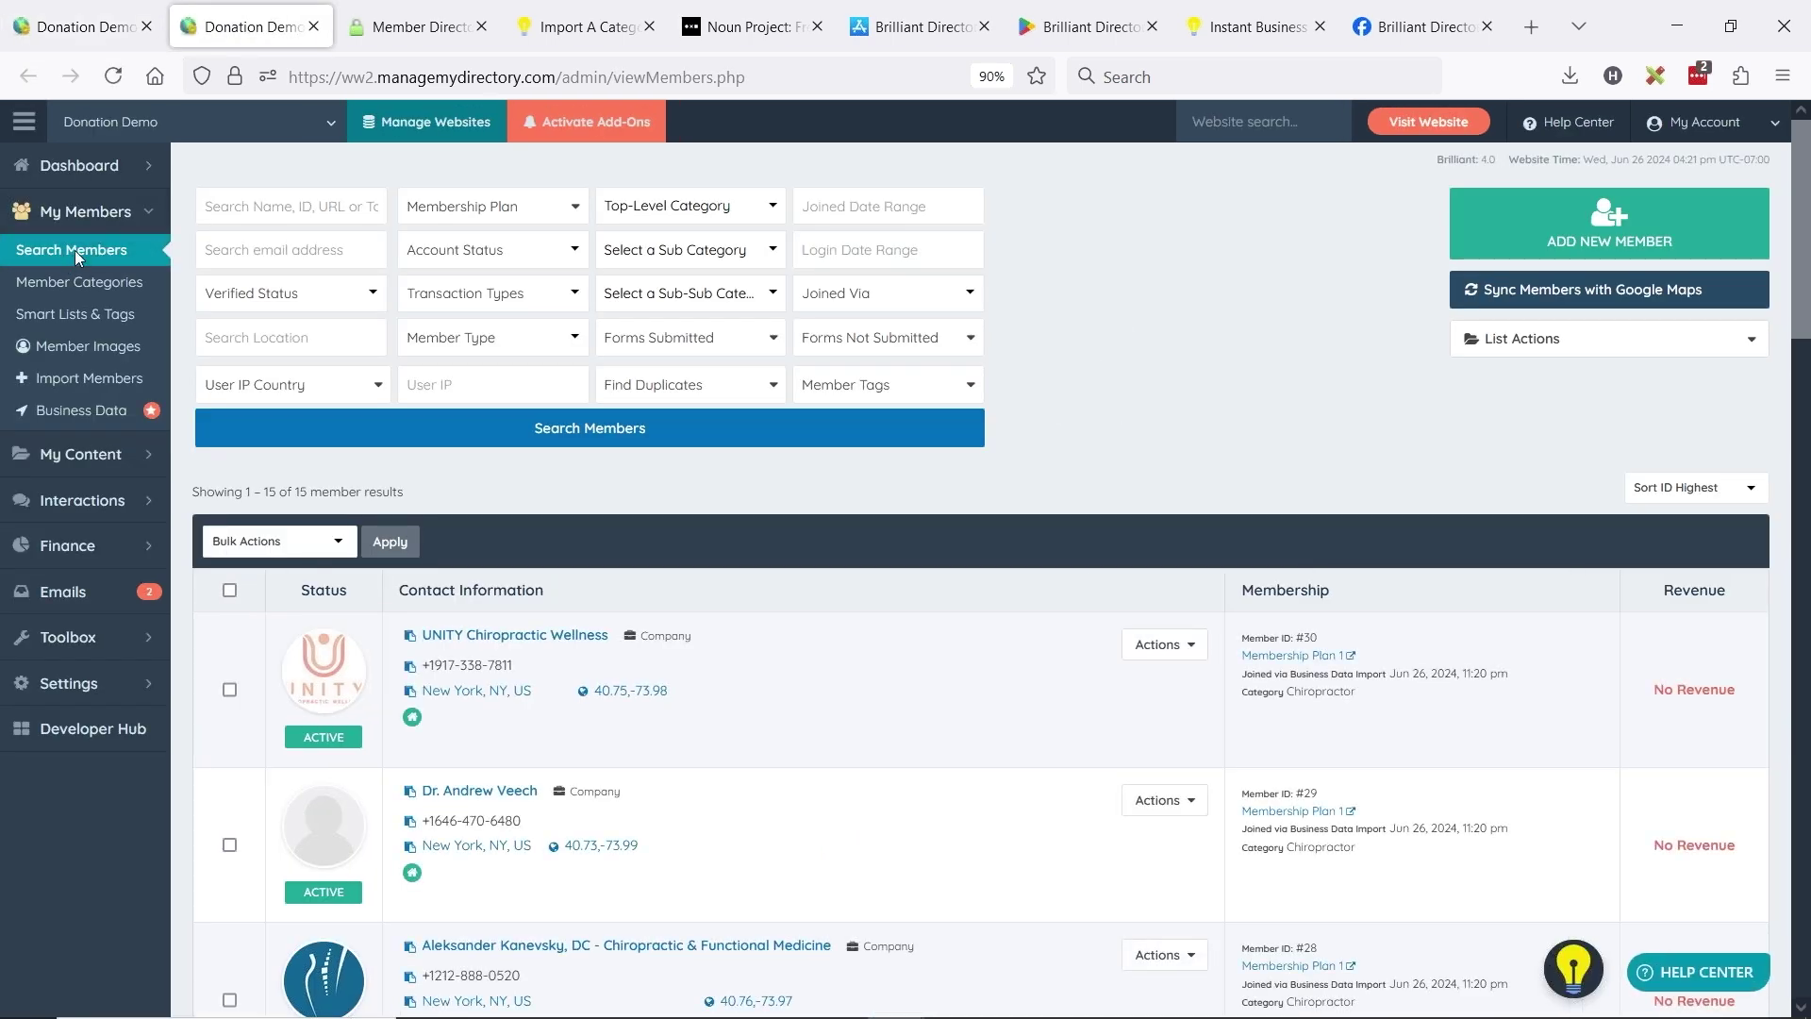
{"action": "scroll", "coordinate": [411, 406], "scroll_direction": "down", "scroll_amount": 2}
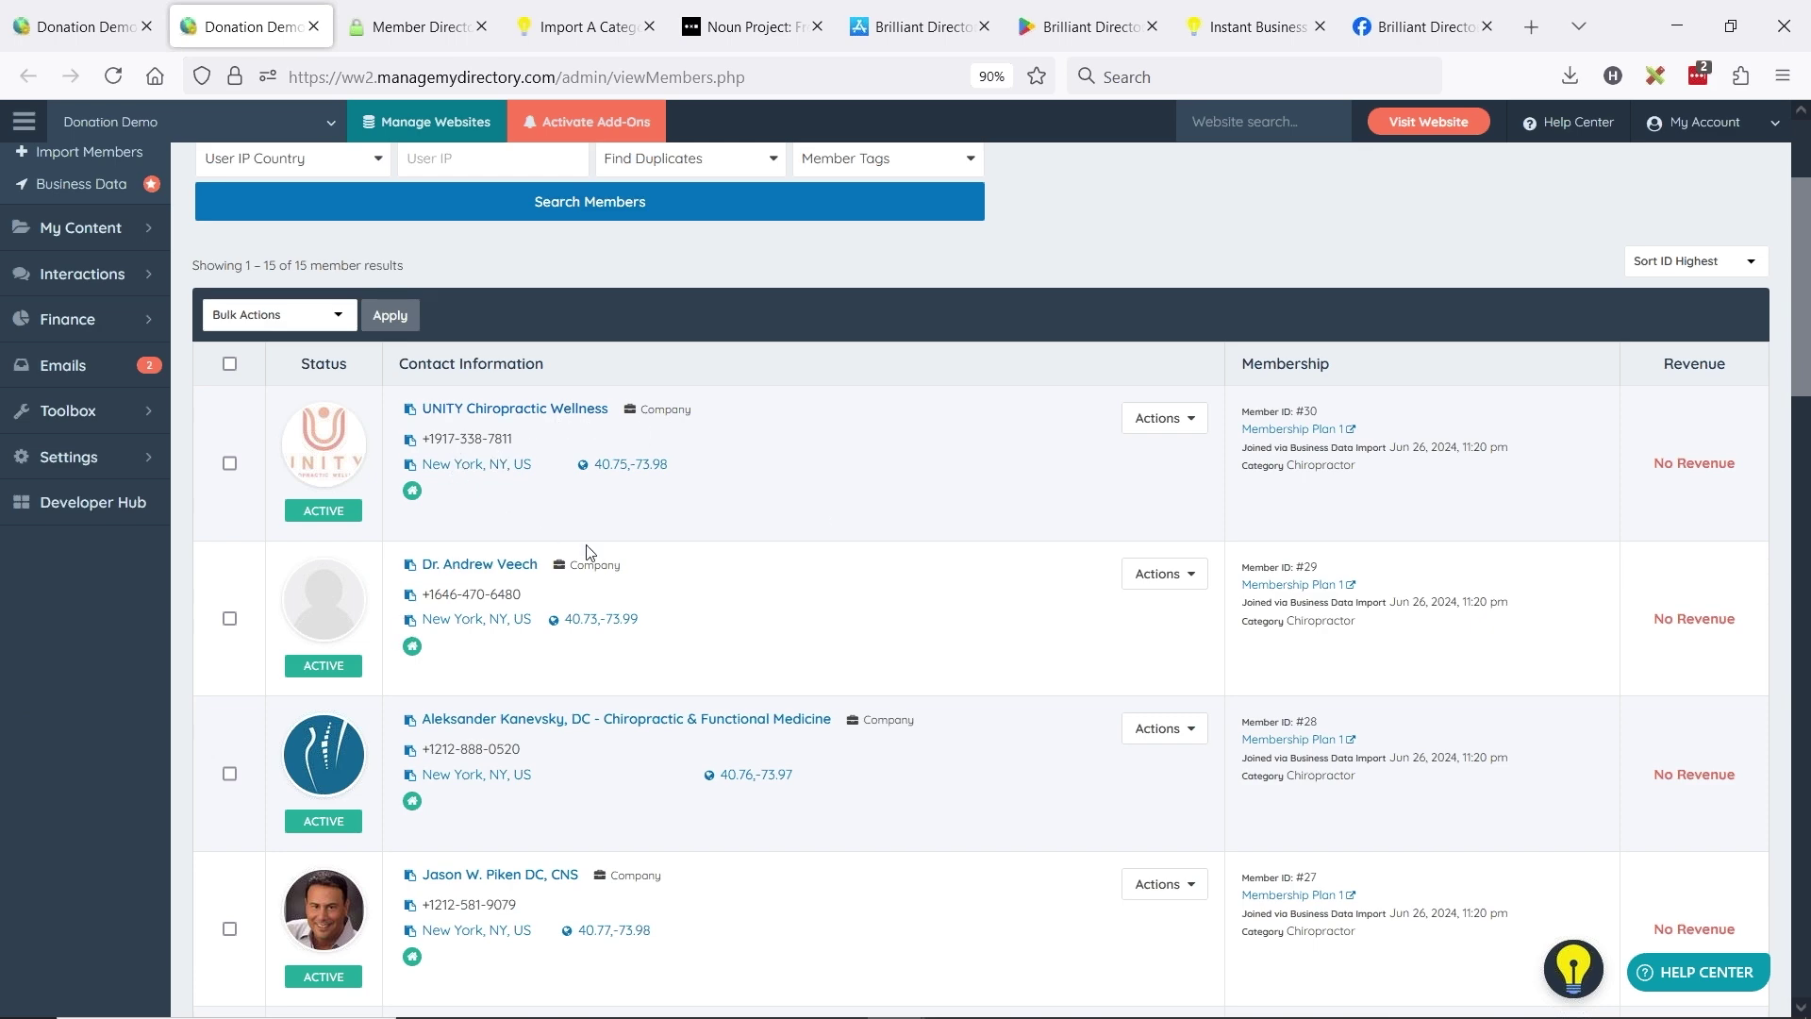
{"action": "scroll", "coordinate": [591, 553], "scroll_direction": "down", "scroll_amount": 2}
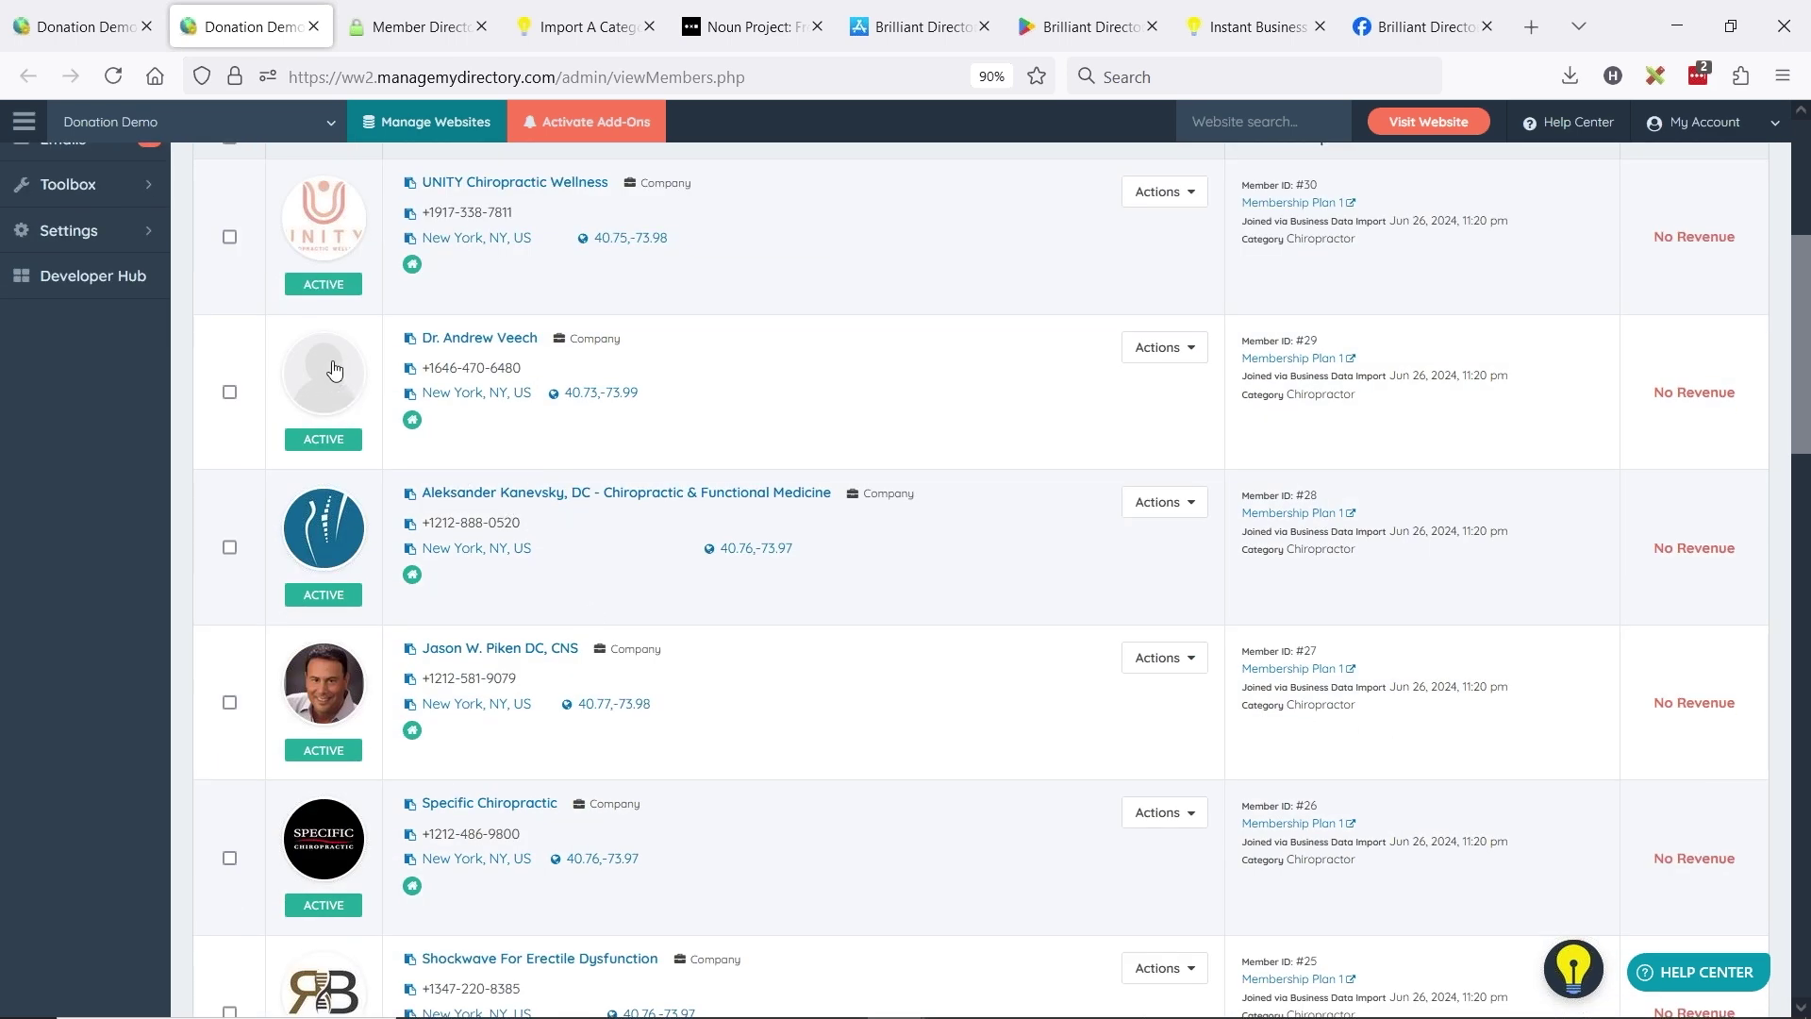
{"action": "scroll", "coordinate": [640, 533], "scroll_direction": "down", "scroll_amount": 2}
{"action": "scroll", "coordinate": [640, 534], "scroll_direction": "down", "scroll_amount": 2}
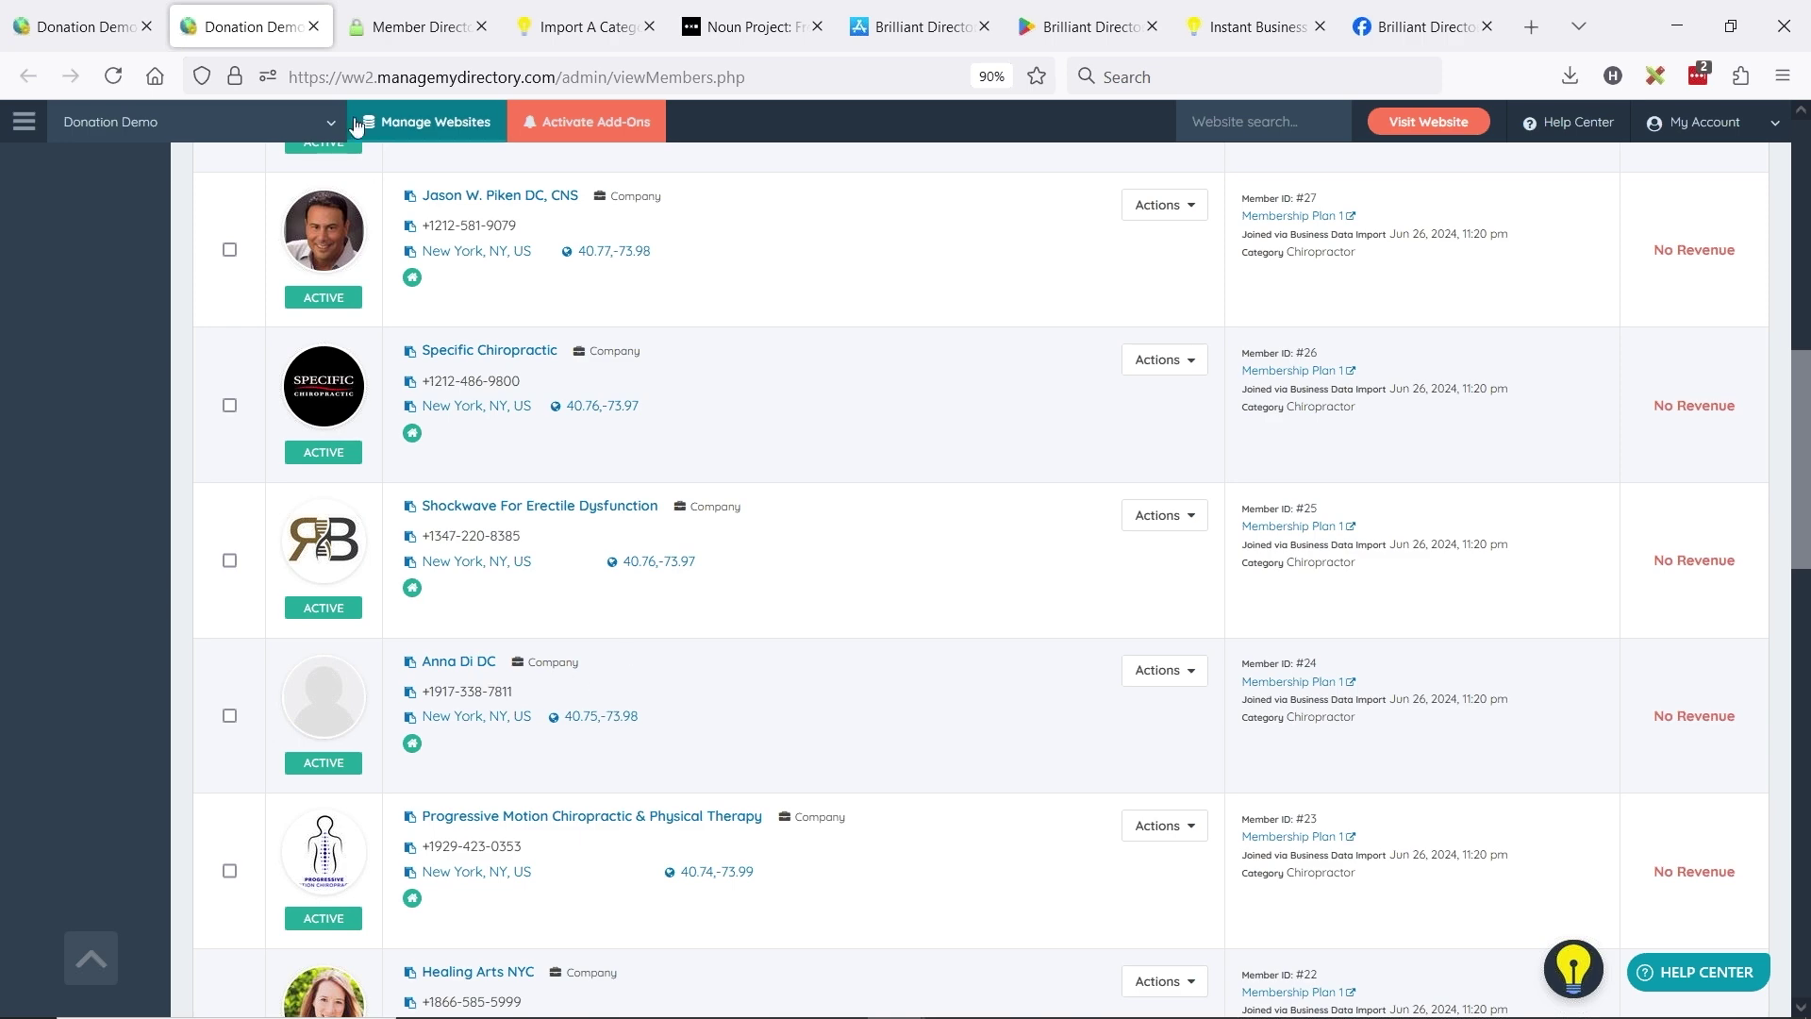
{"action": "scroll", "coordinate": [465, 345], "scroll_direction": "up", "scroll_amount": 1}
{"action": "scroll", "coordinate": [465, 346], "scroll_direction": "up", "scroll_amount": 2}
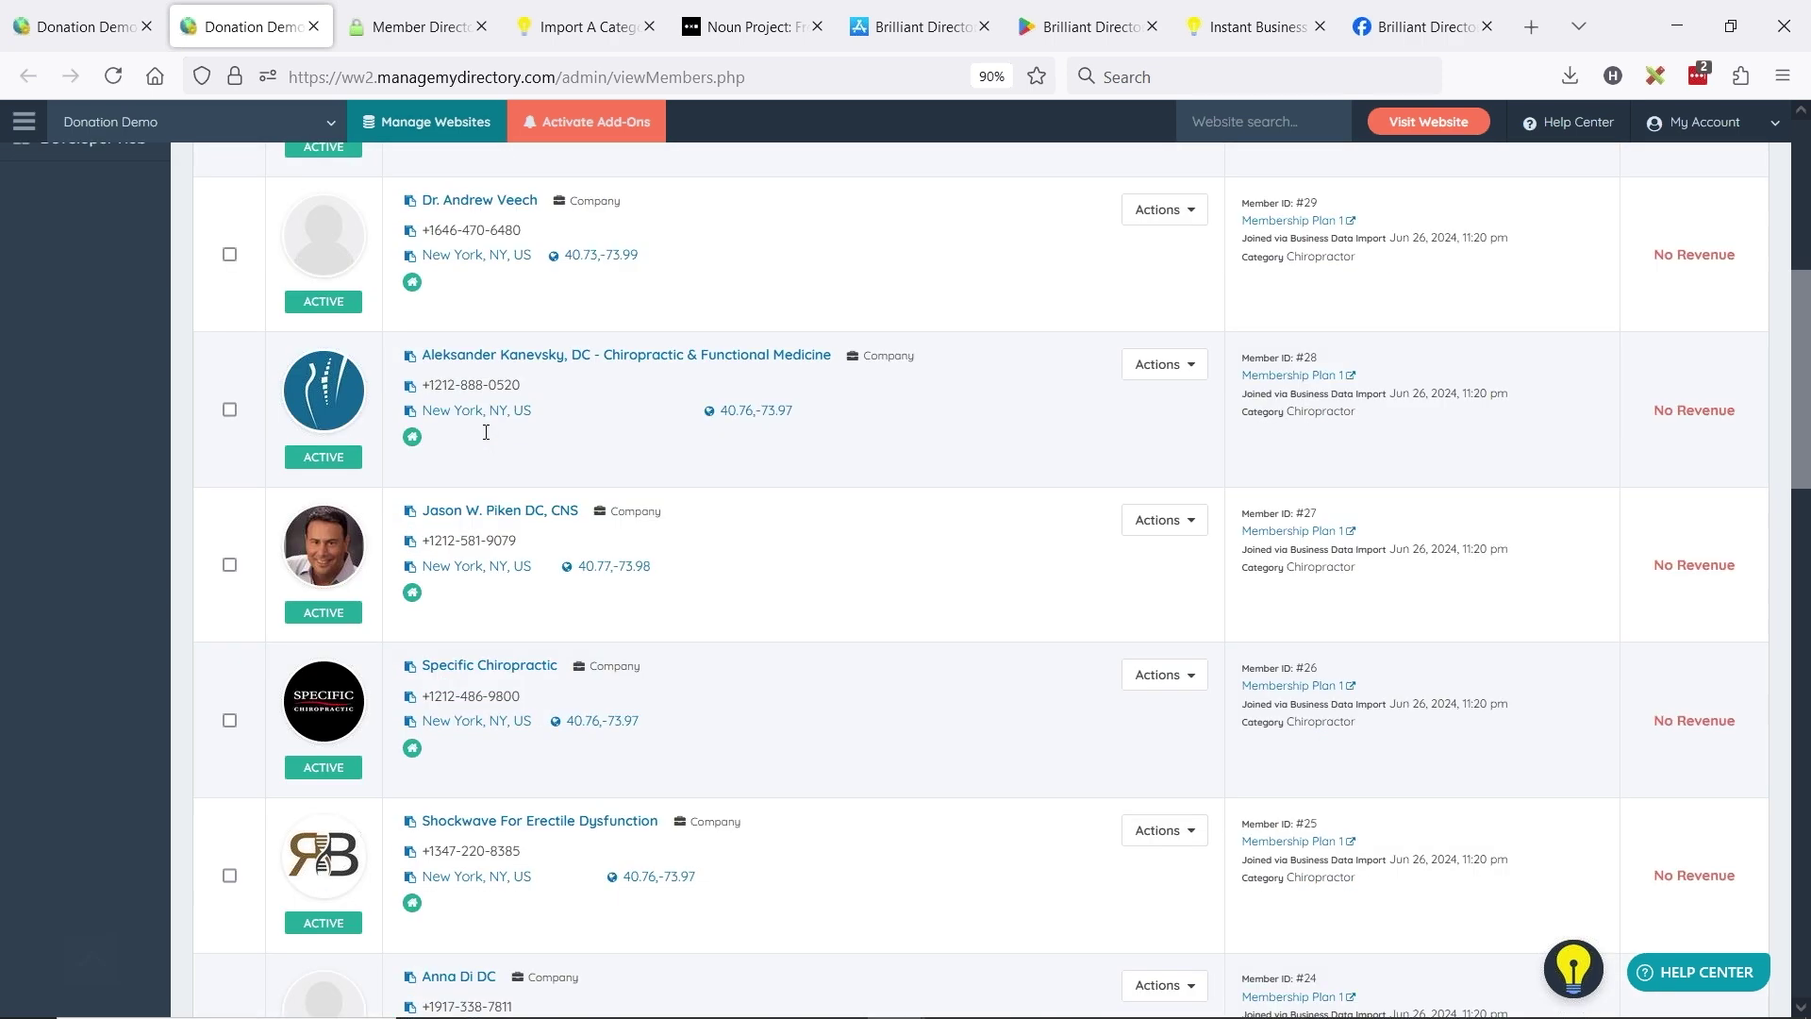
{"action": "scroll", "coordinate": [336, 692], "scroll_direction": "down", "scroll_amount": 3}
{"action": "scroll", "coordinate": [333, 672], "scroll_direction": "down", "scroll_amount": 2}
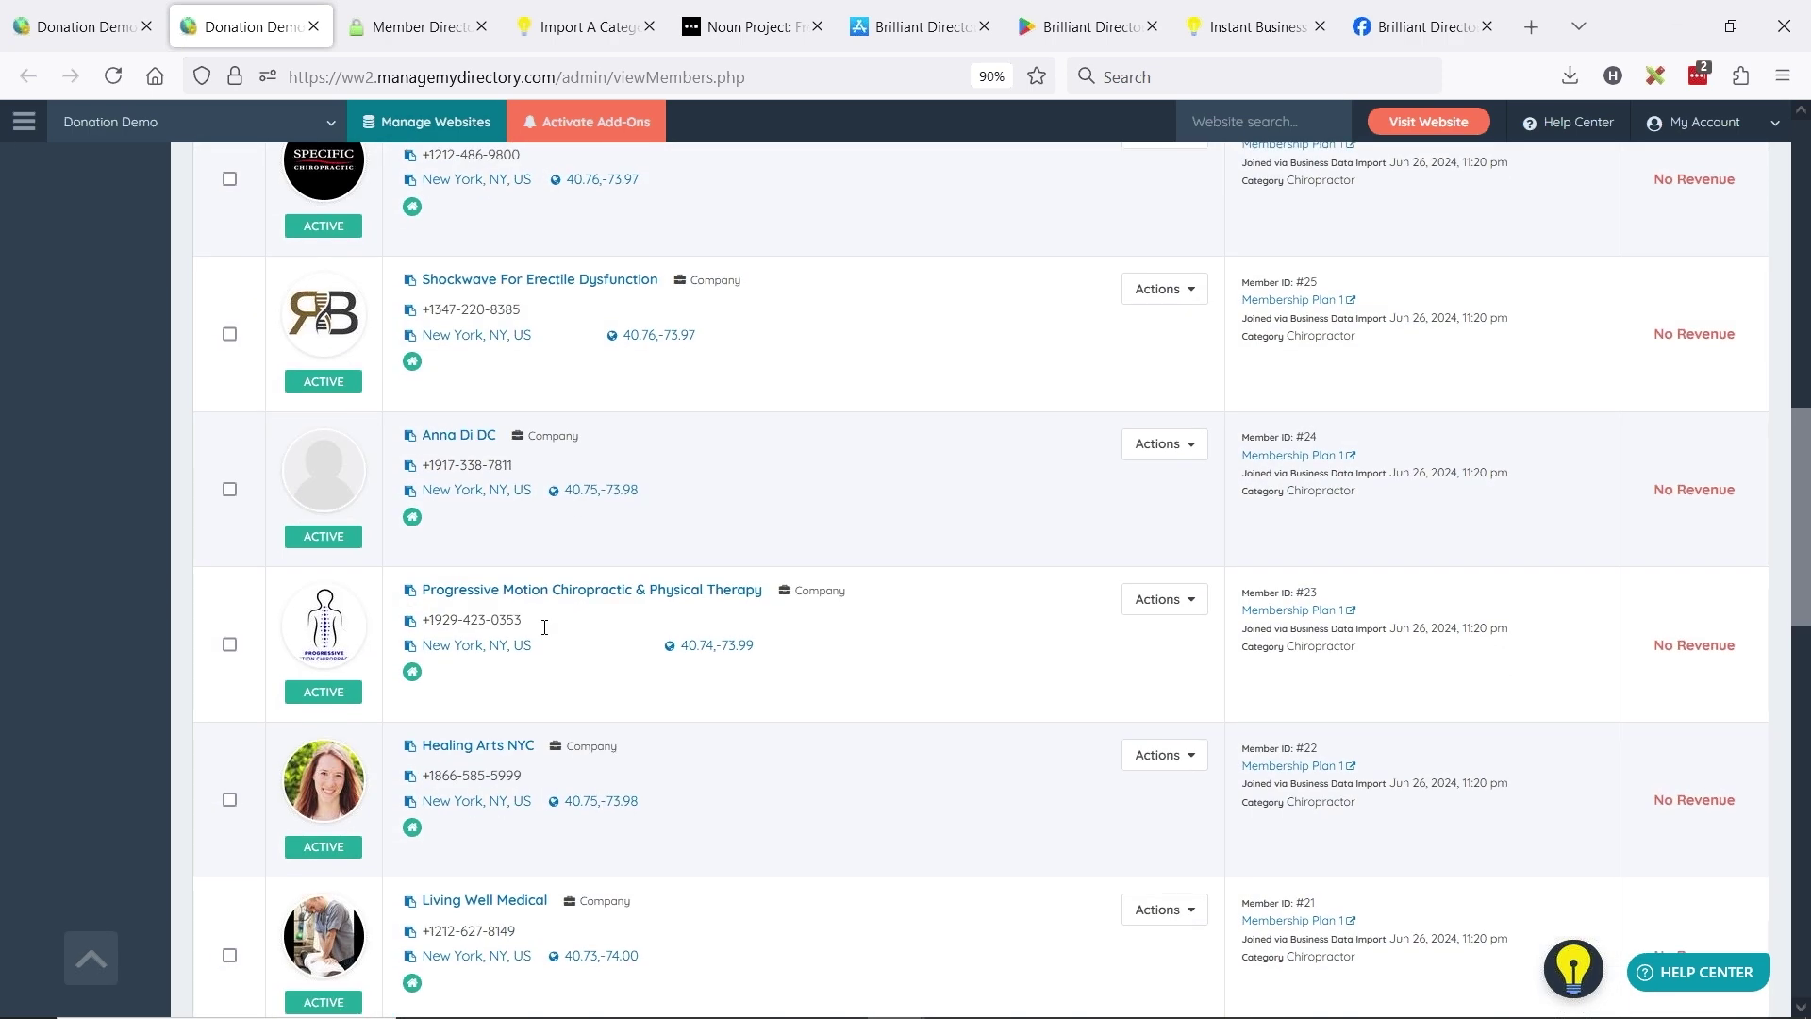
{"action": "scroll", "coordinate": [517, 619], "scroll_direction": "up", "scroll_amount": 4}
{"action": "scroll", "coordinate": [392, 589], "scroll_direction": "up", "scroll_amount": 7}
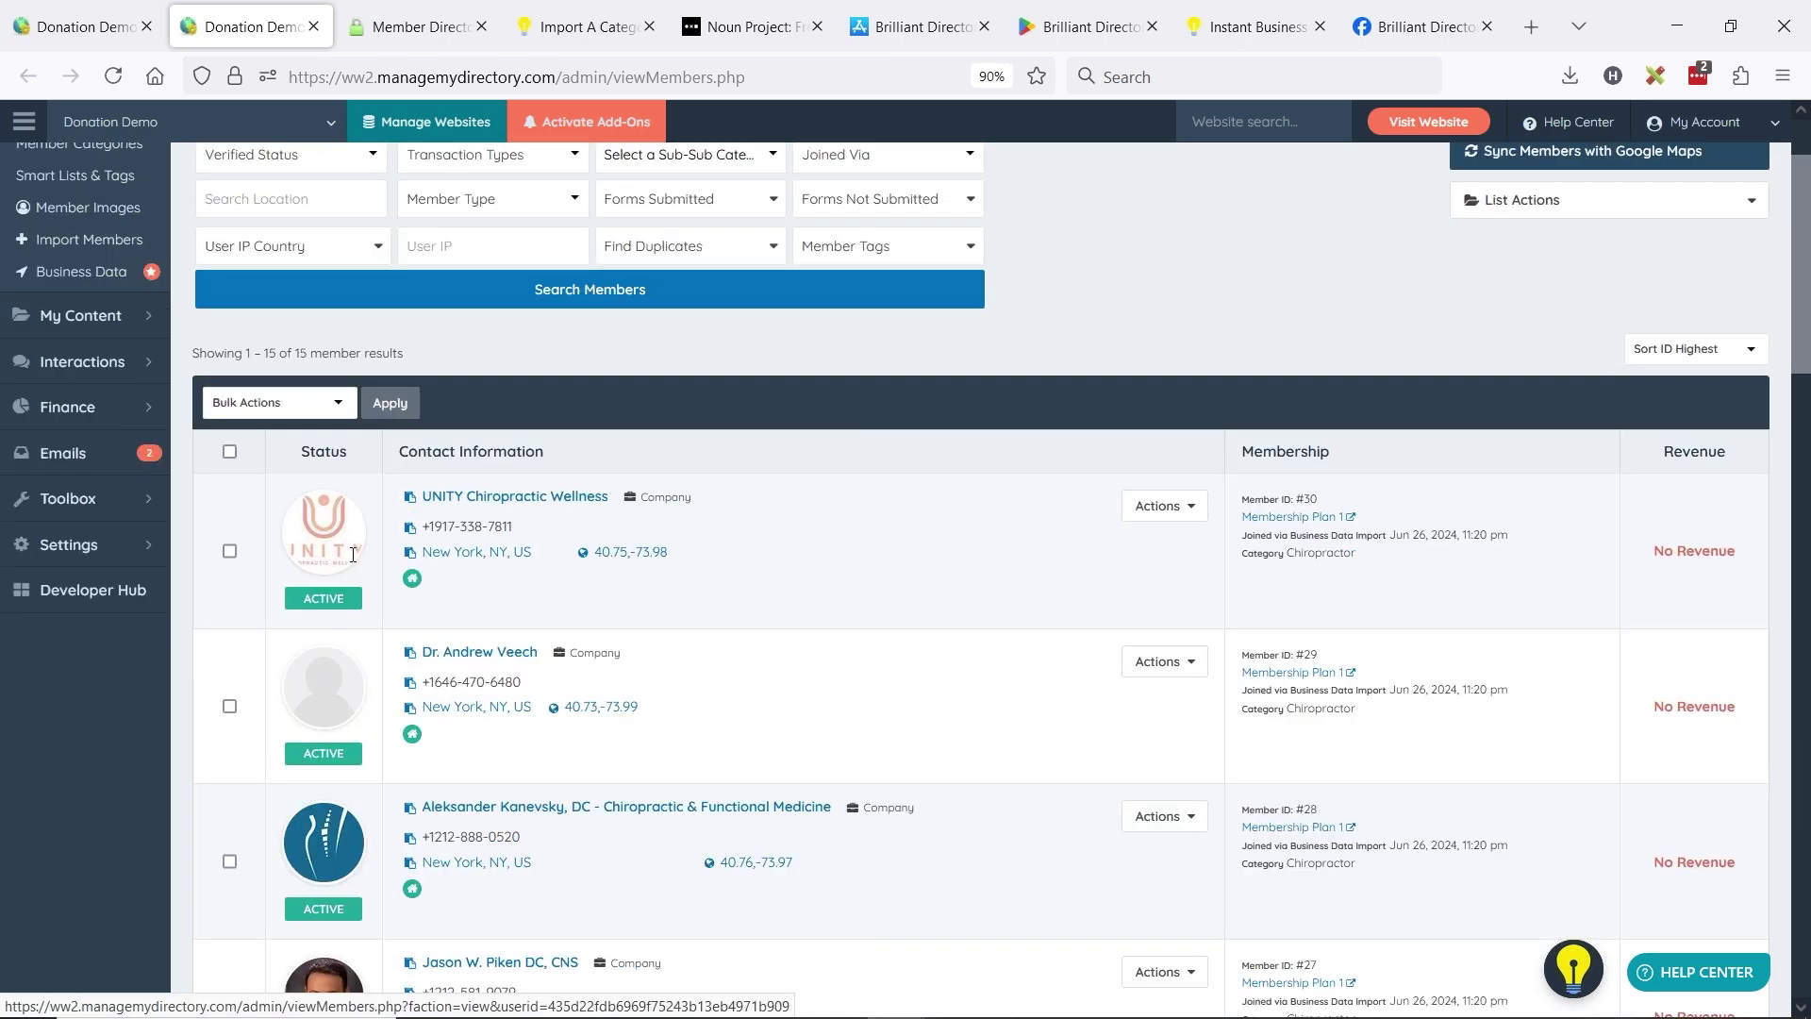
{"action": "left_click", "coordinate": [1391, 118]}
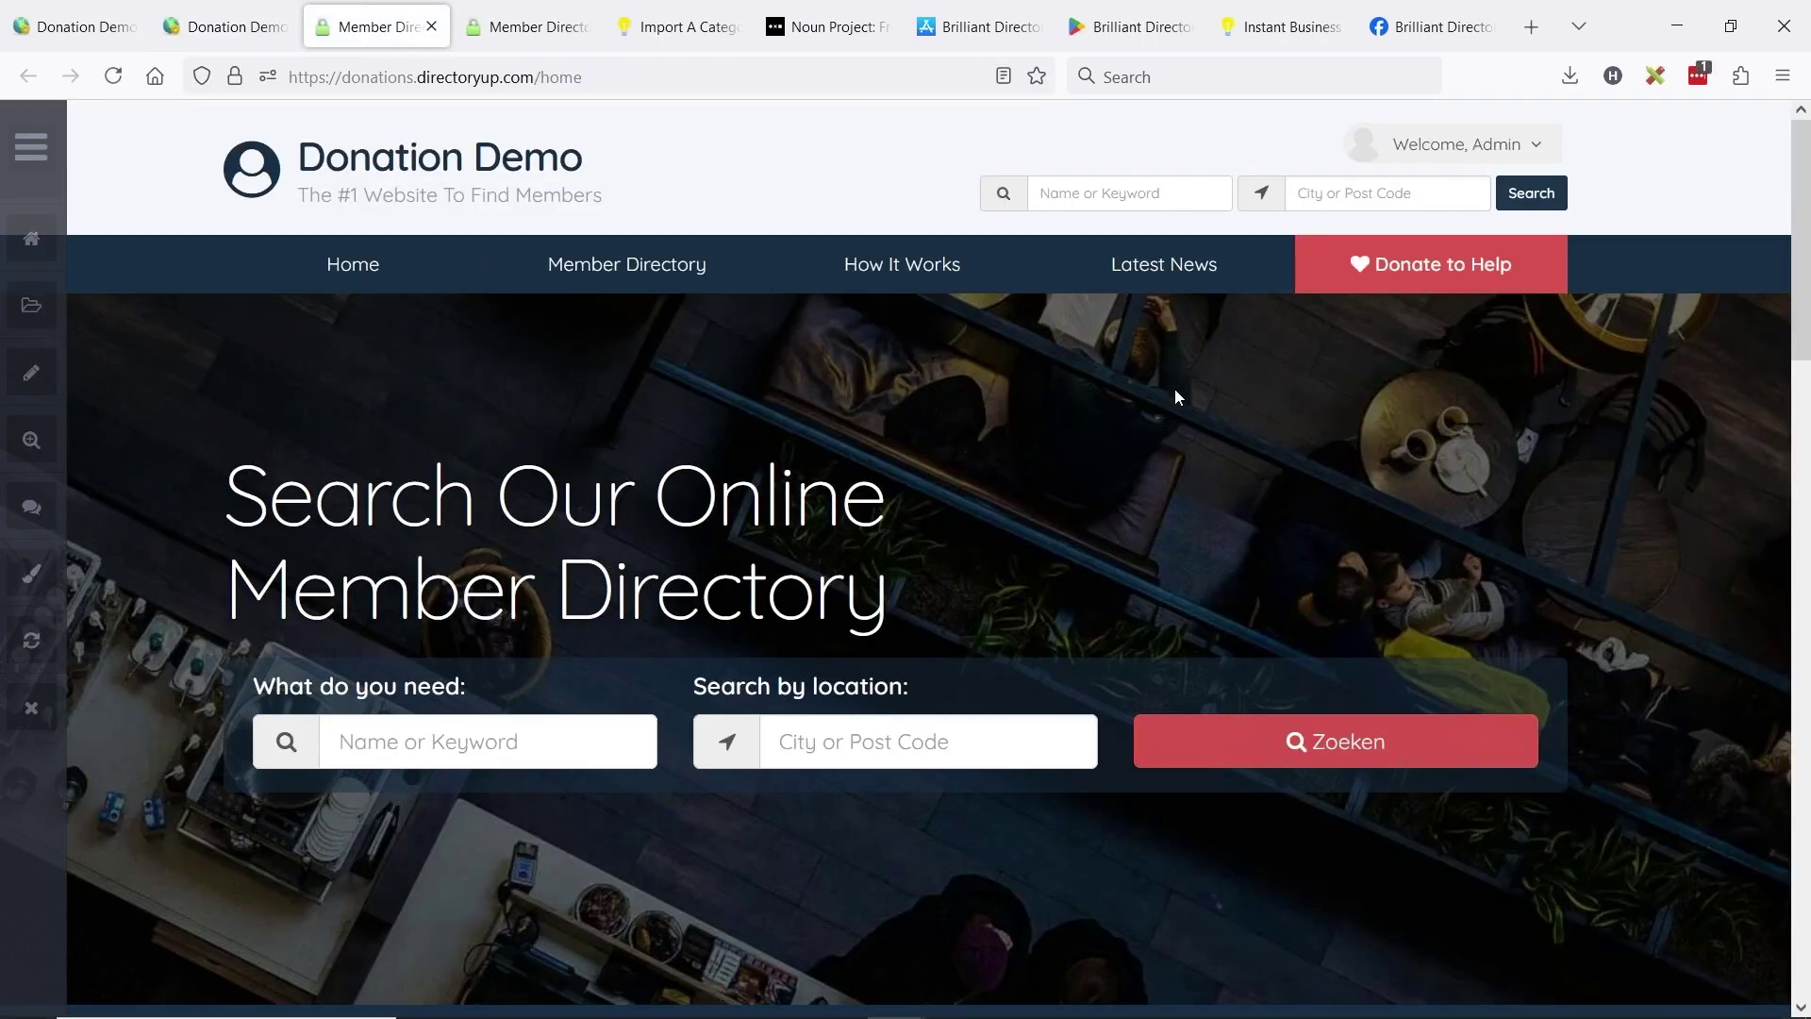
- Browse to the live site's Chiropractor results and check every imported chiropractor is listed
{"action": "scroll", "coordinate": [1151, 614], "scroll_direction": "down", "scroll_amount": 20}
{"action": "left_click", "coordinate": [1241, 695]}
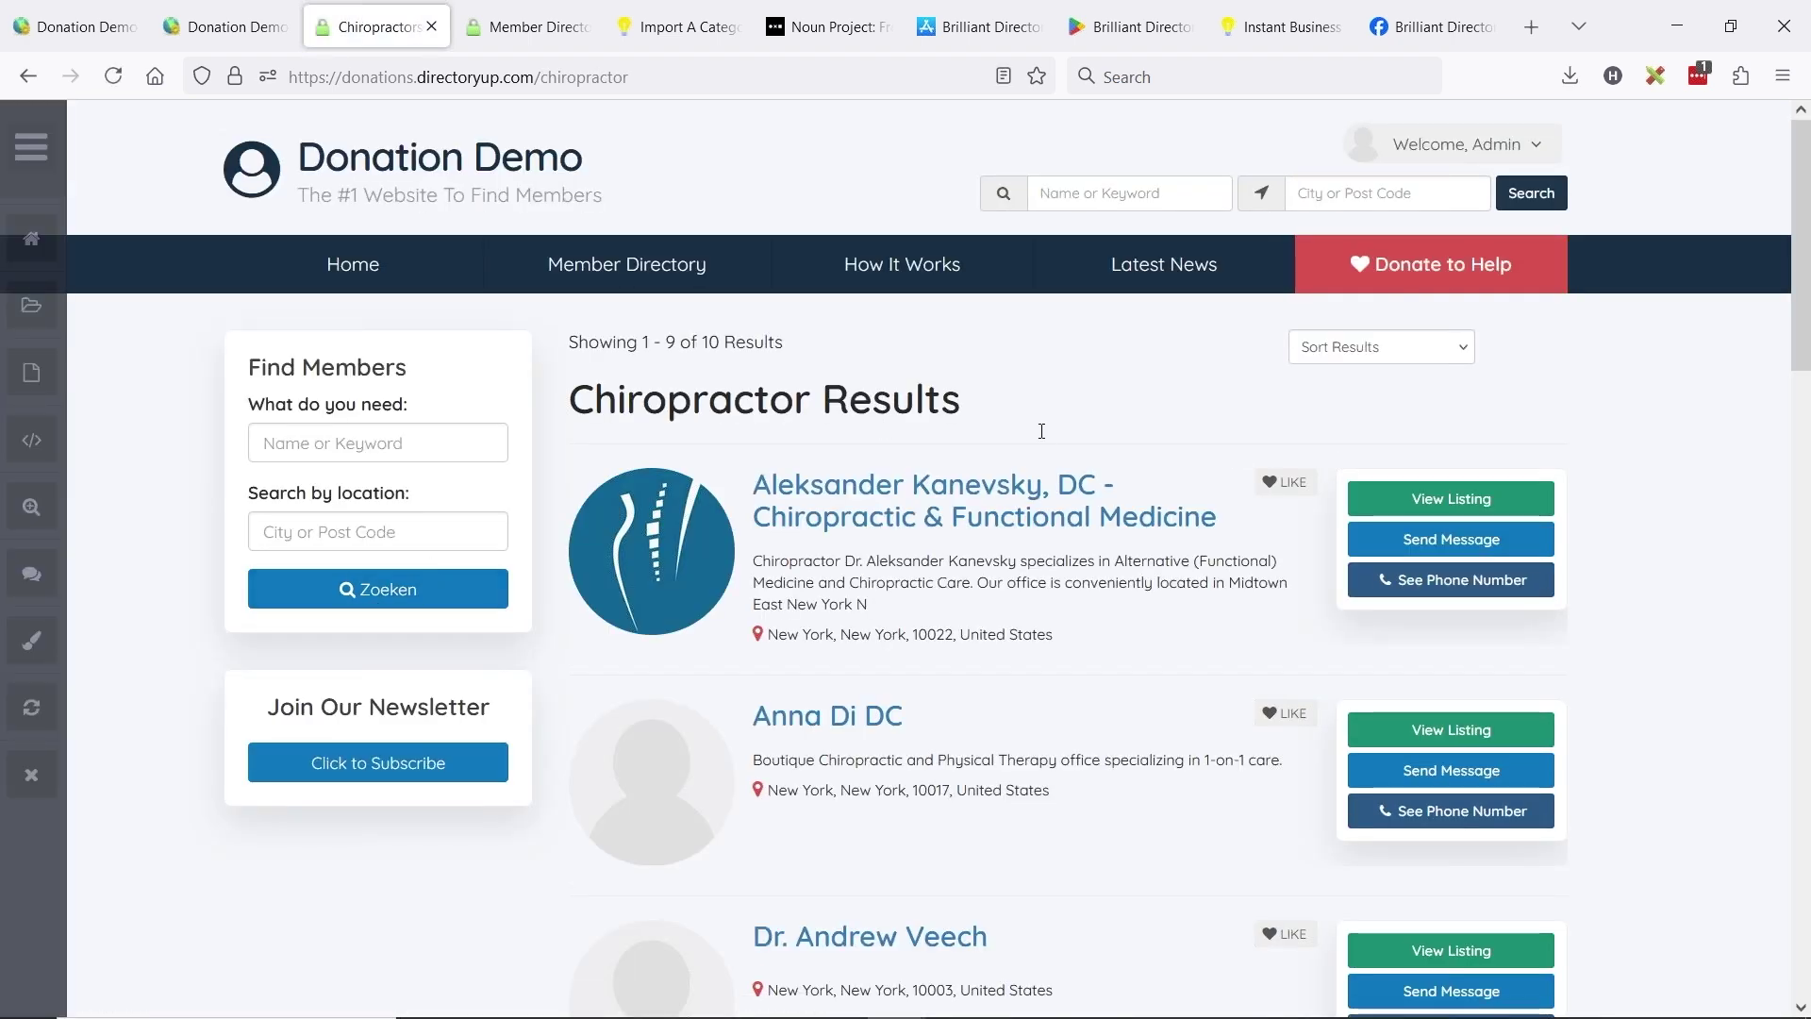
{"action": "scroll", "coordinate": [1022, 437], "scroll_direction": "down", "scroll_amount": 15}
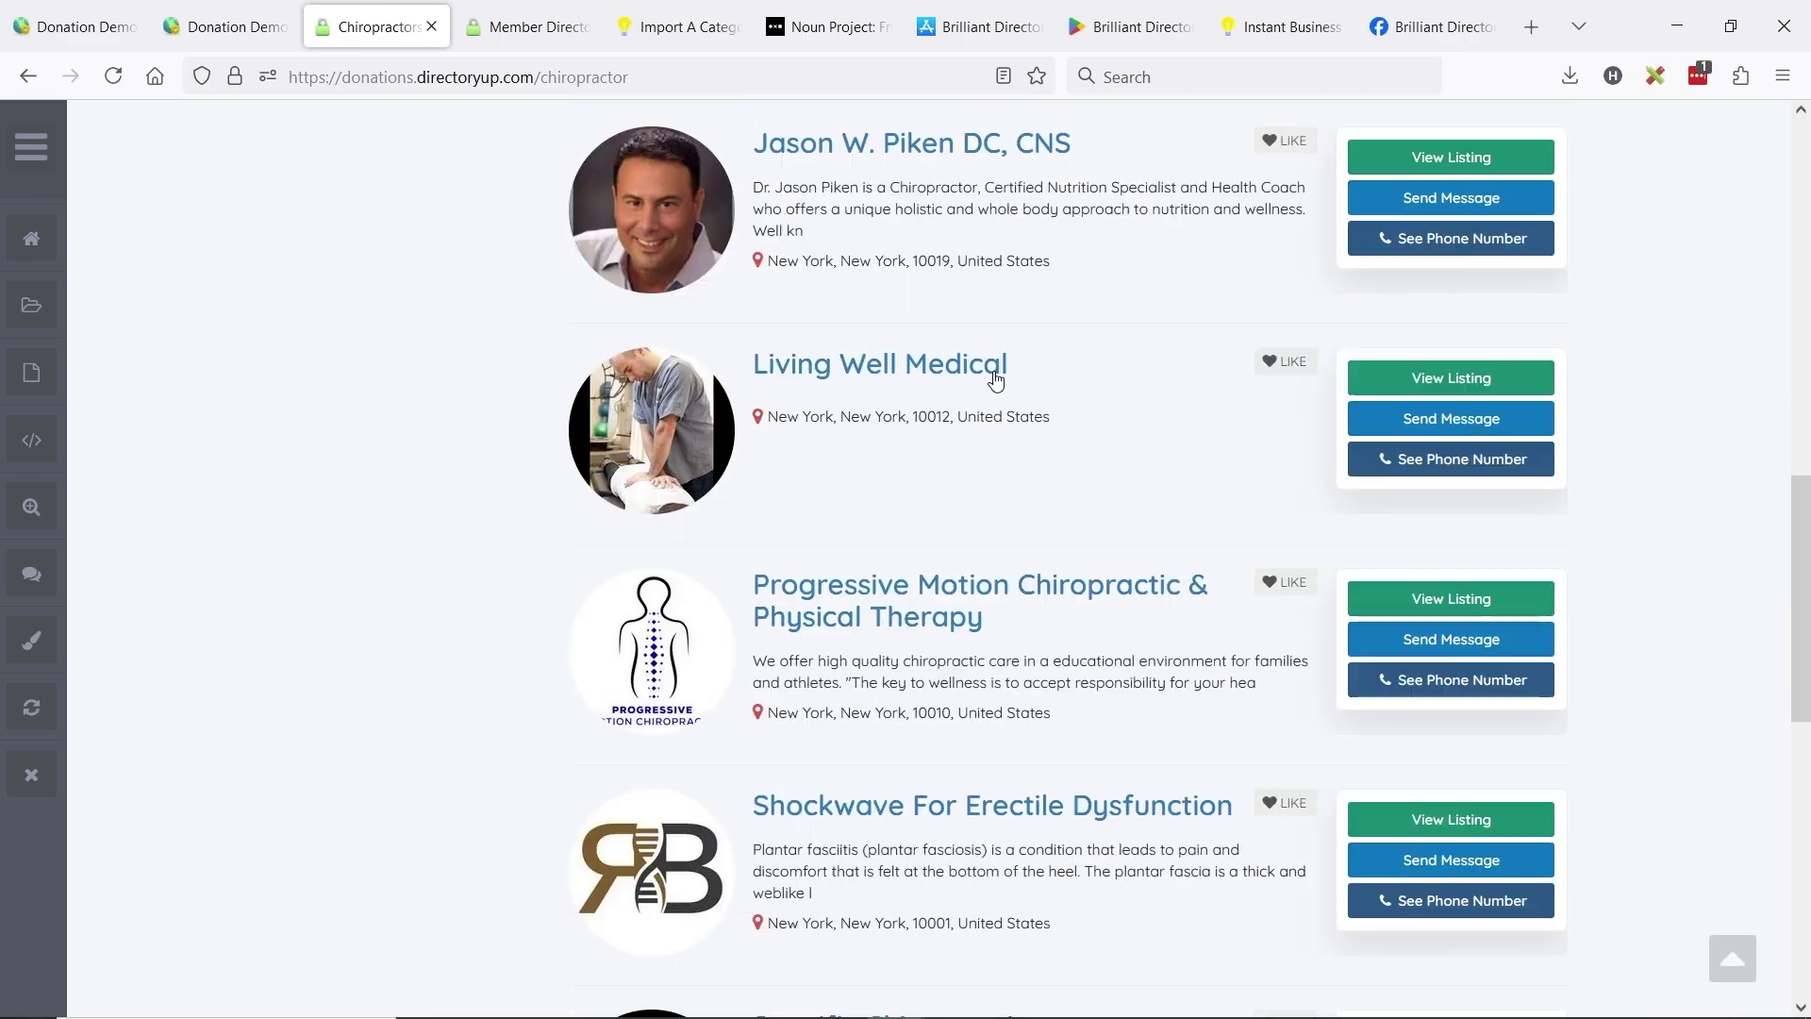
{"action": "scroll", "coordinate": [915, 471], "scroll_direction": "down", "scroll_amount": 3}
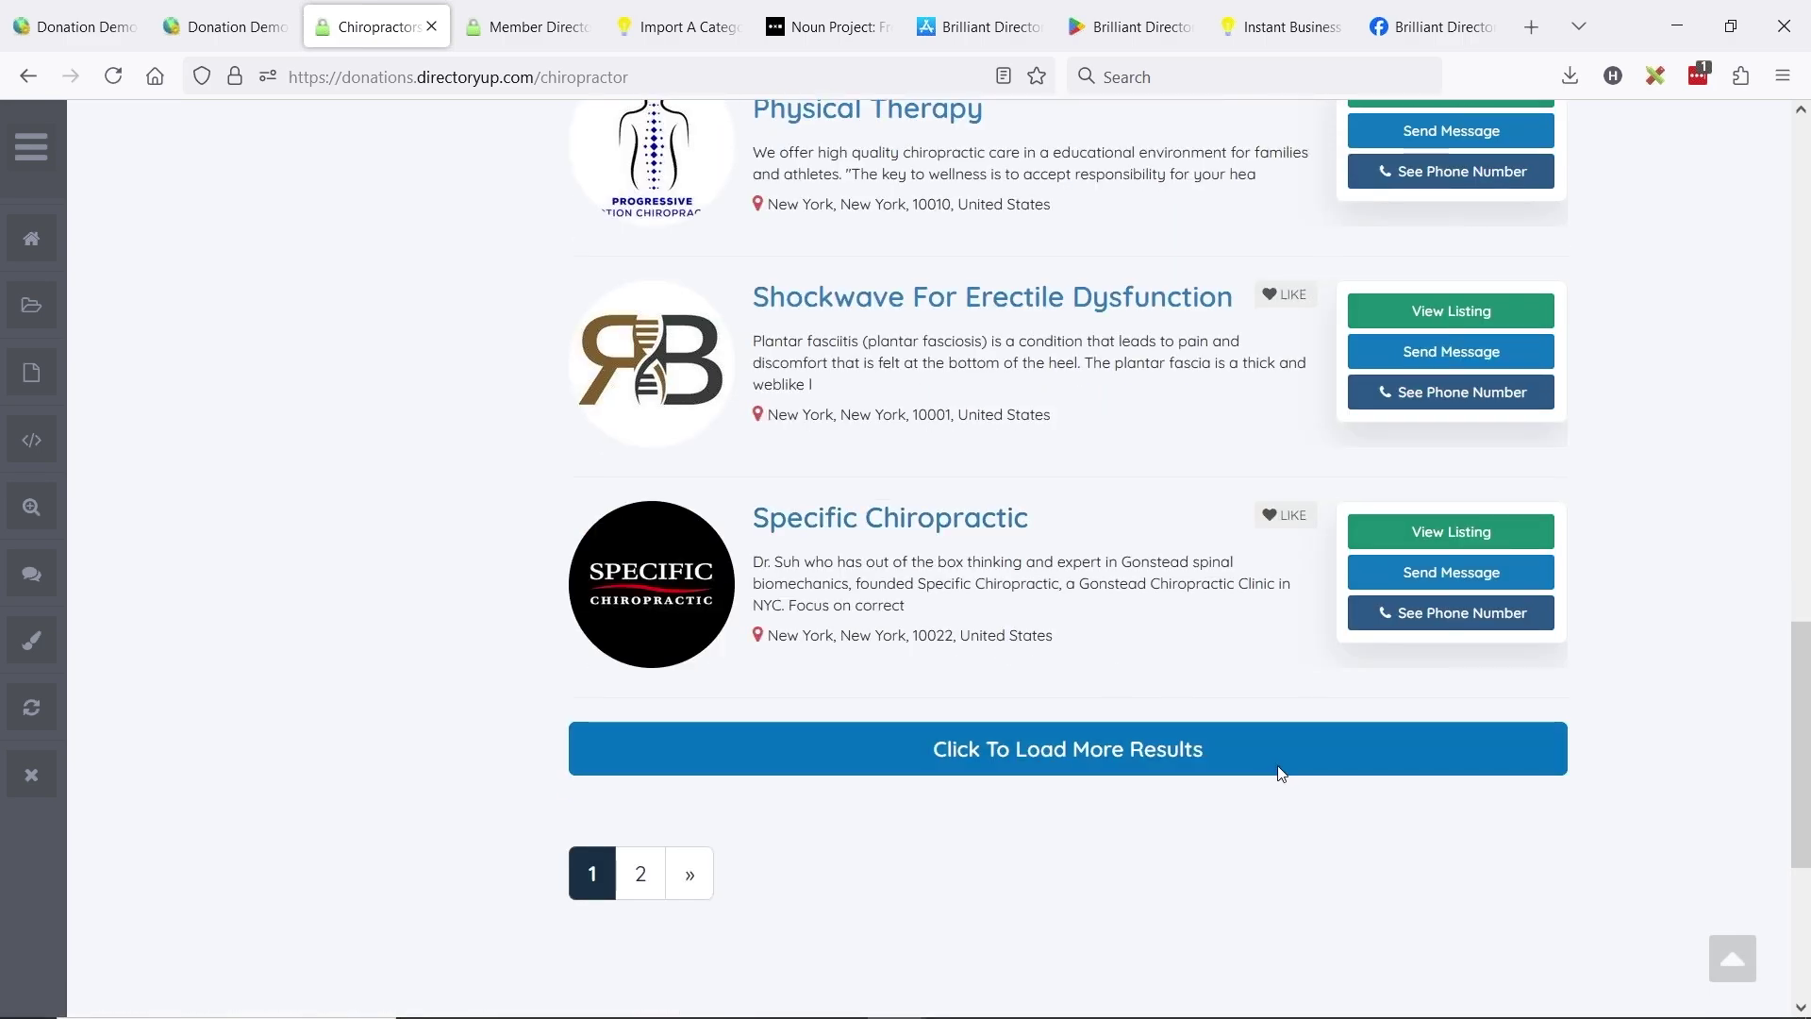
{"action": "scroll", "coordinate": [1049, 660], "scroll_direction": "up", "scroll_amount": 15}
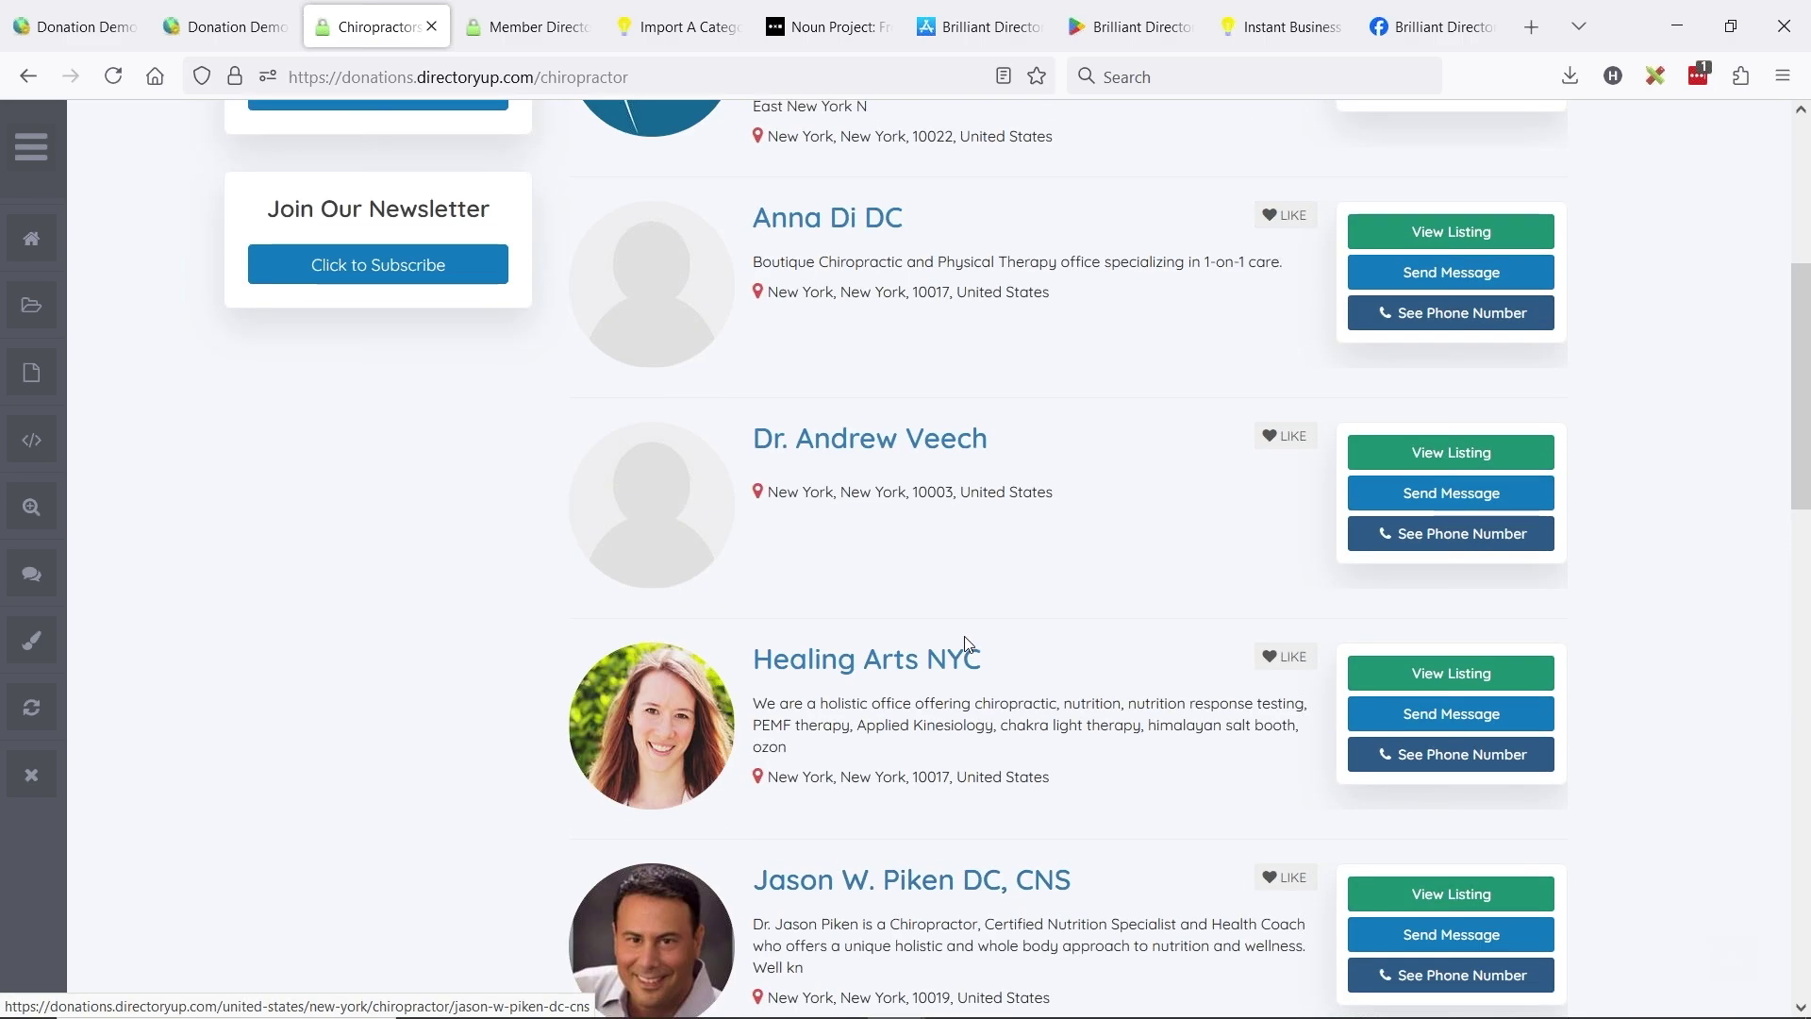
{"action": "scroll", "coordinate": [1096, 655], "scroll_direction": "up", "scroll_amount": 3}
{"action": "scroll", "coordinate": [1164, 655], "scroll_direction": "down", "scroll_amount": 3}
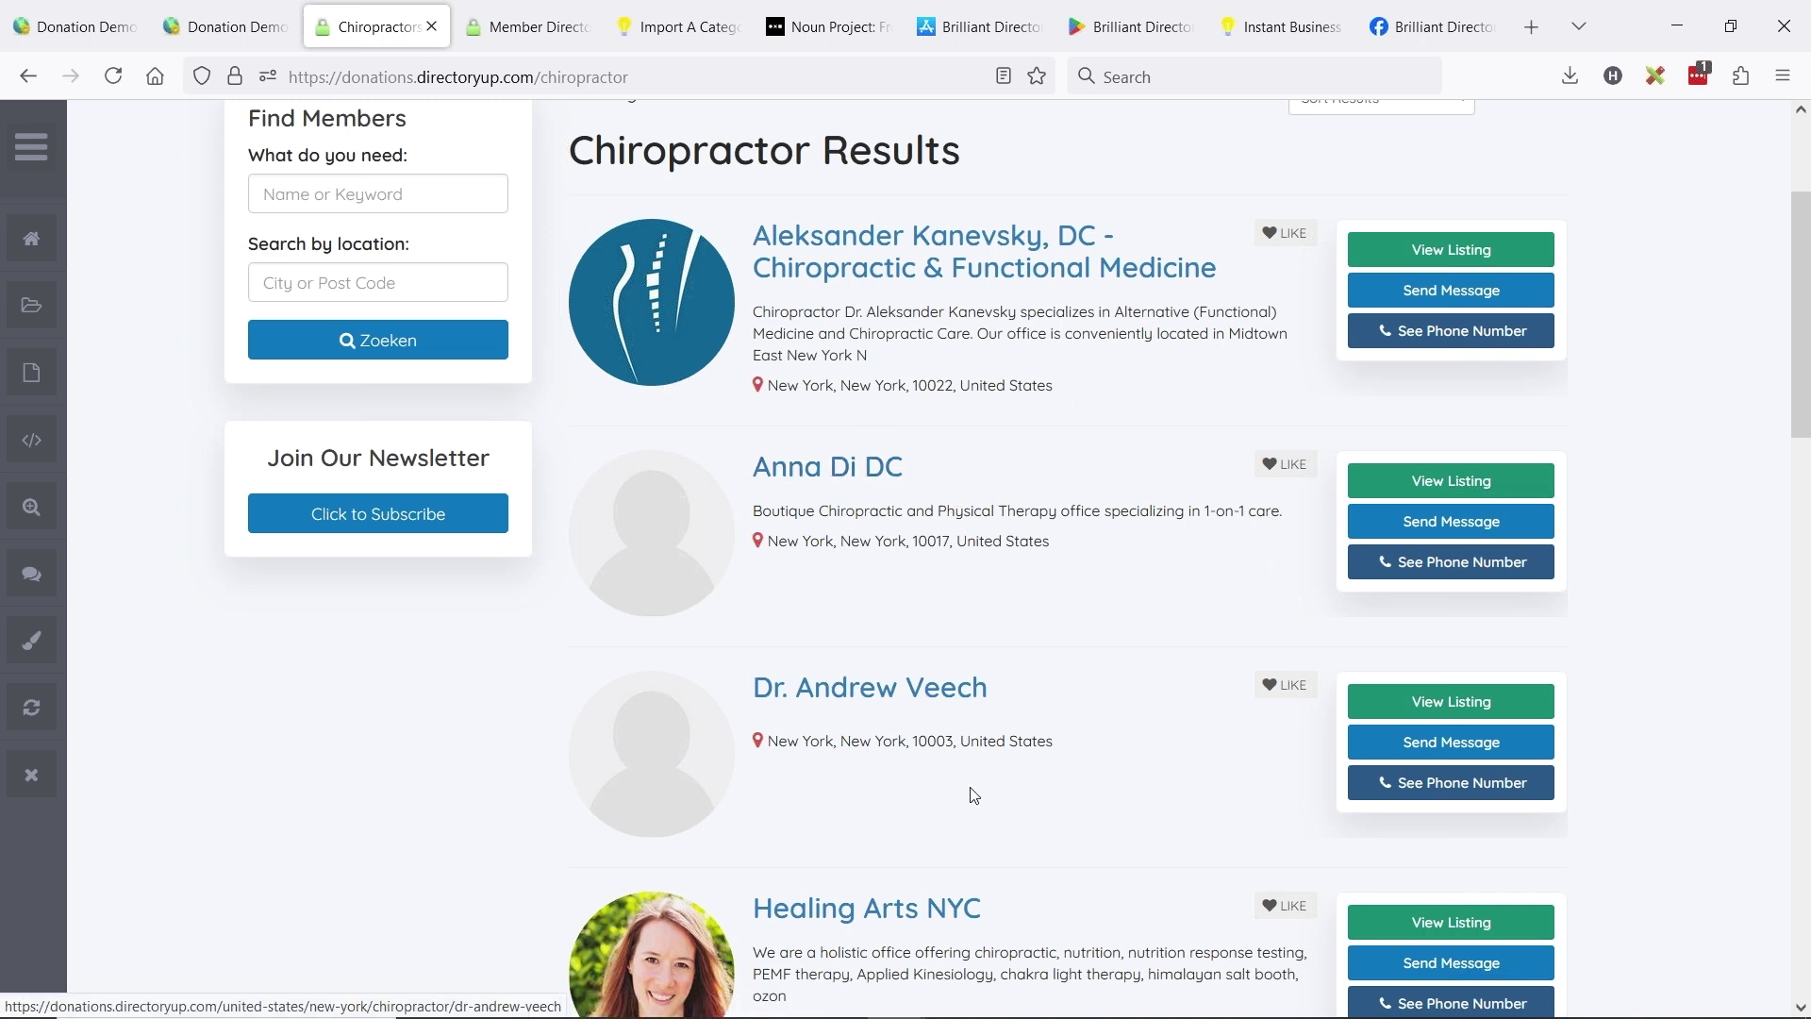
{"action": "left_click", "coordinate": [226, 26]}
- Set Require Complete Profiles to Yes in General Settings' Search Settings and save
{"action": "mouse_move", "coordinate": [76, 682]}
{"action": "left_click", "coordinate": [211, 693]}
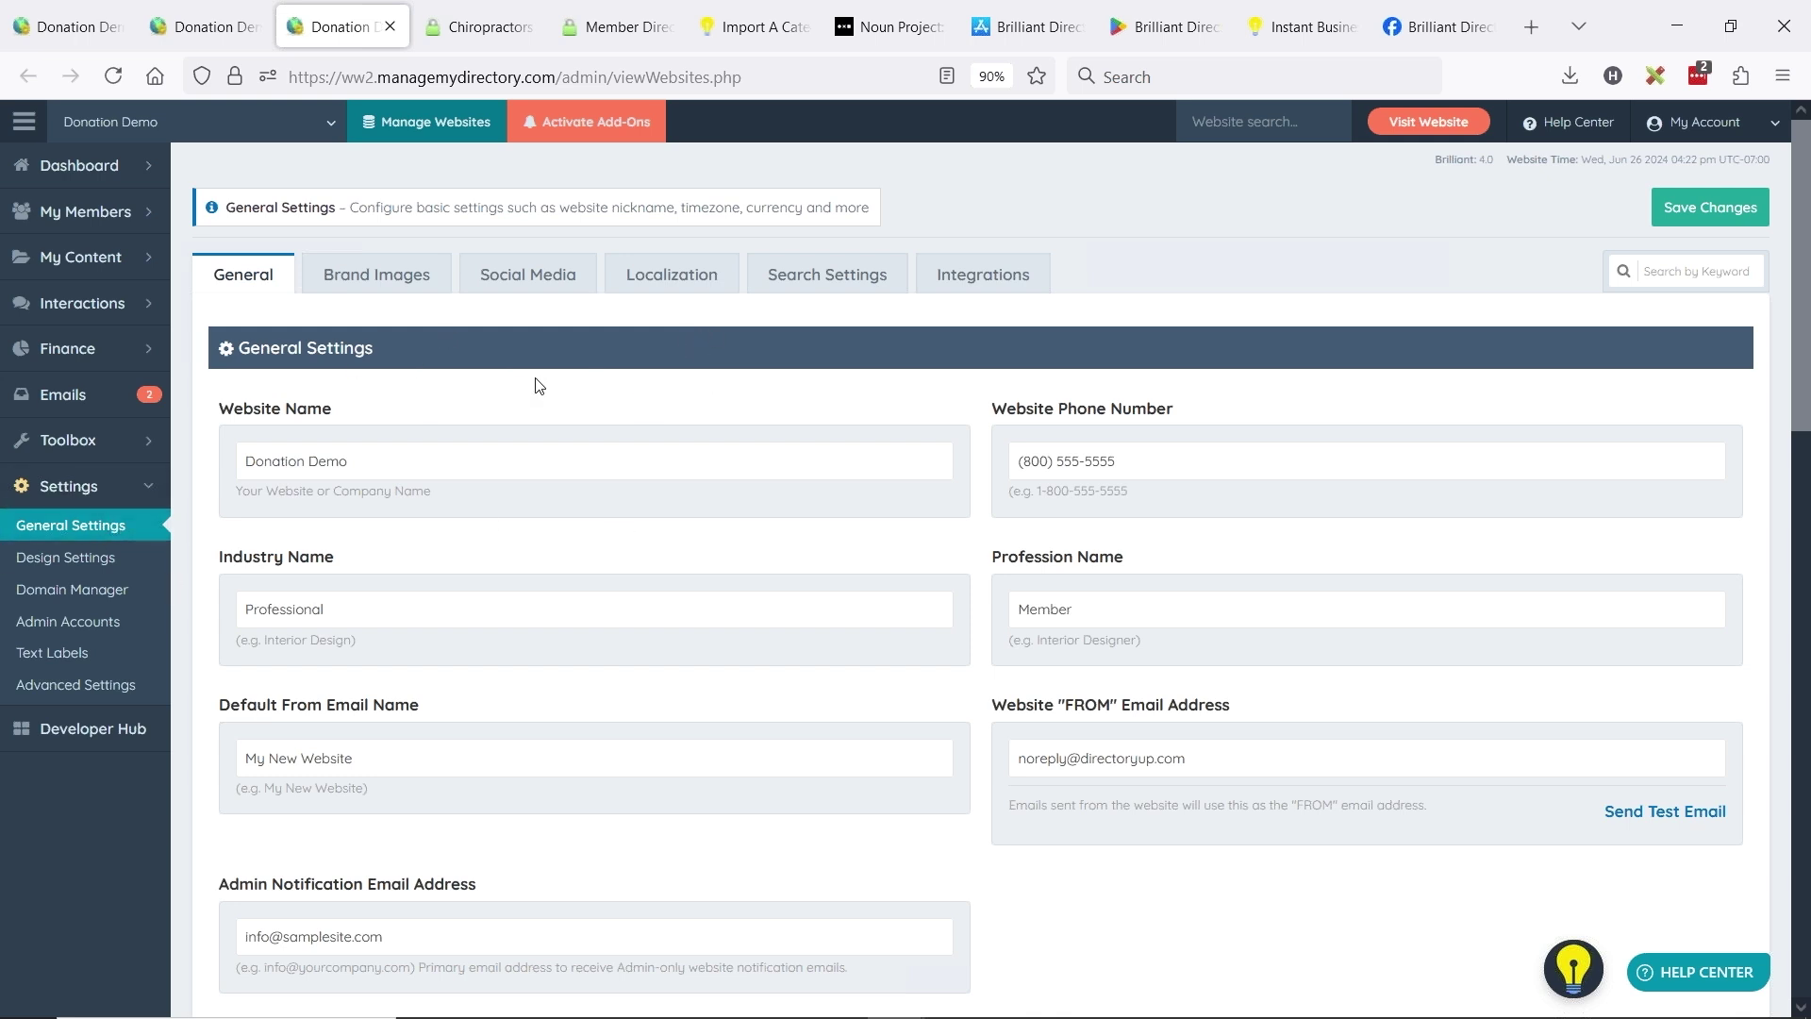
{"action": "left_click", "coordinate": [828, 276]}
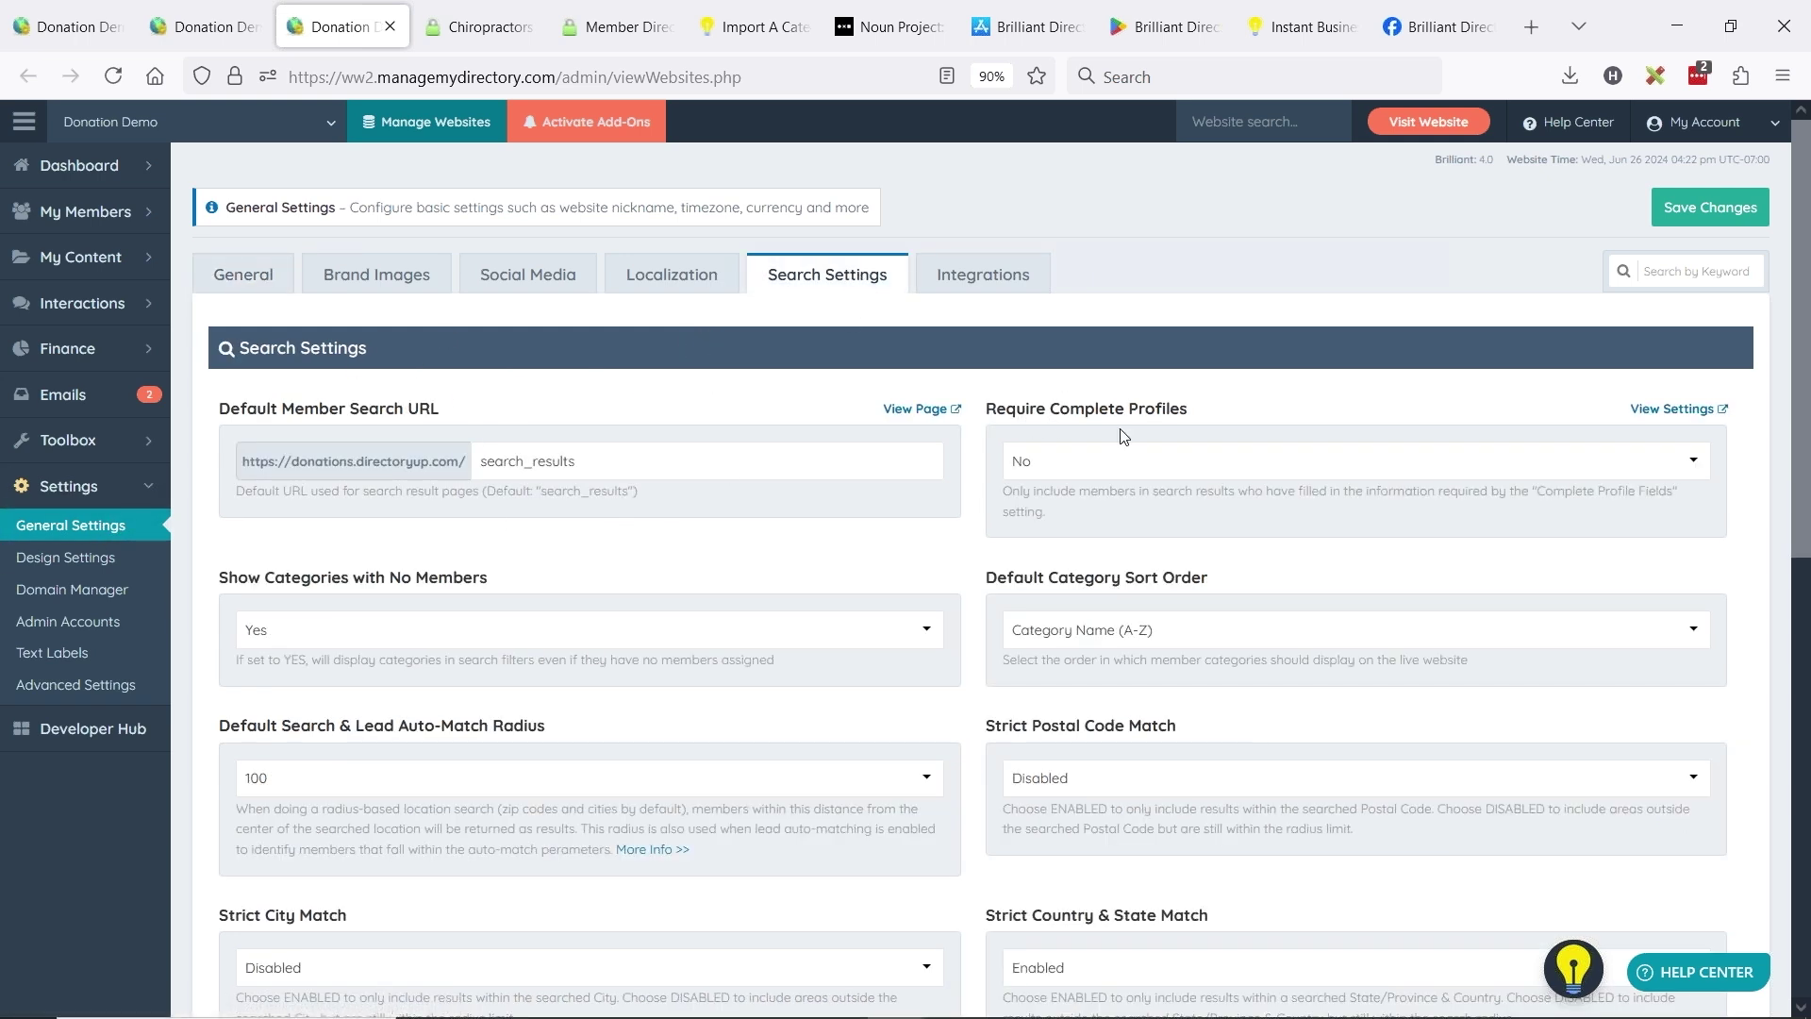
{"action": "left_click", "coordinate": [1058, 472]}
{"action": "left_click", "coordinate": [1084, 519]}
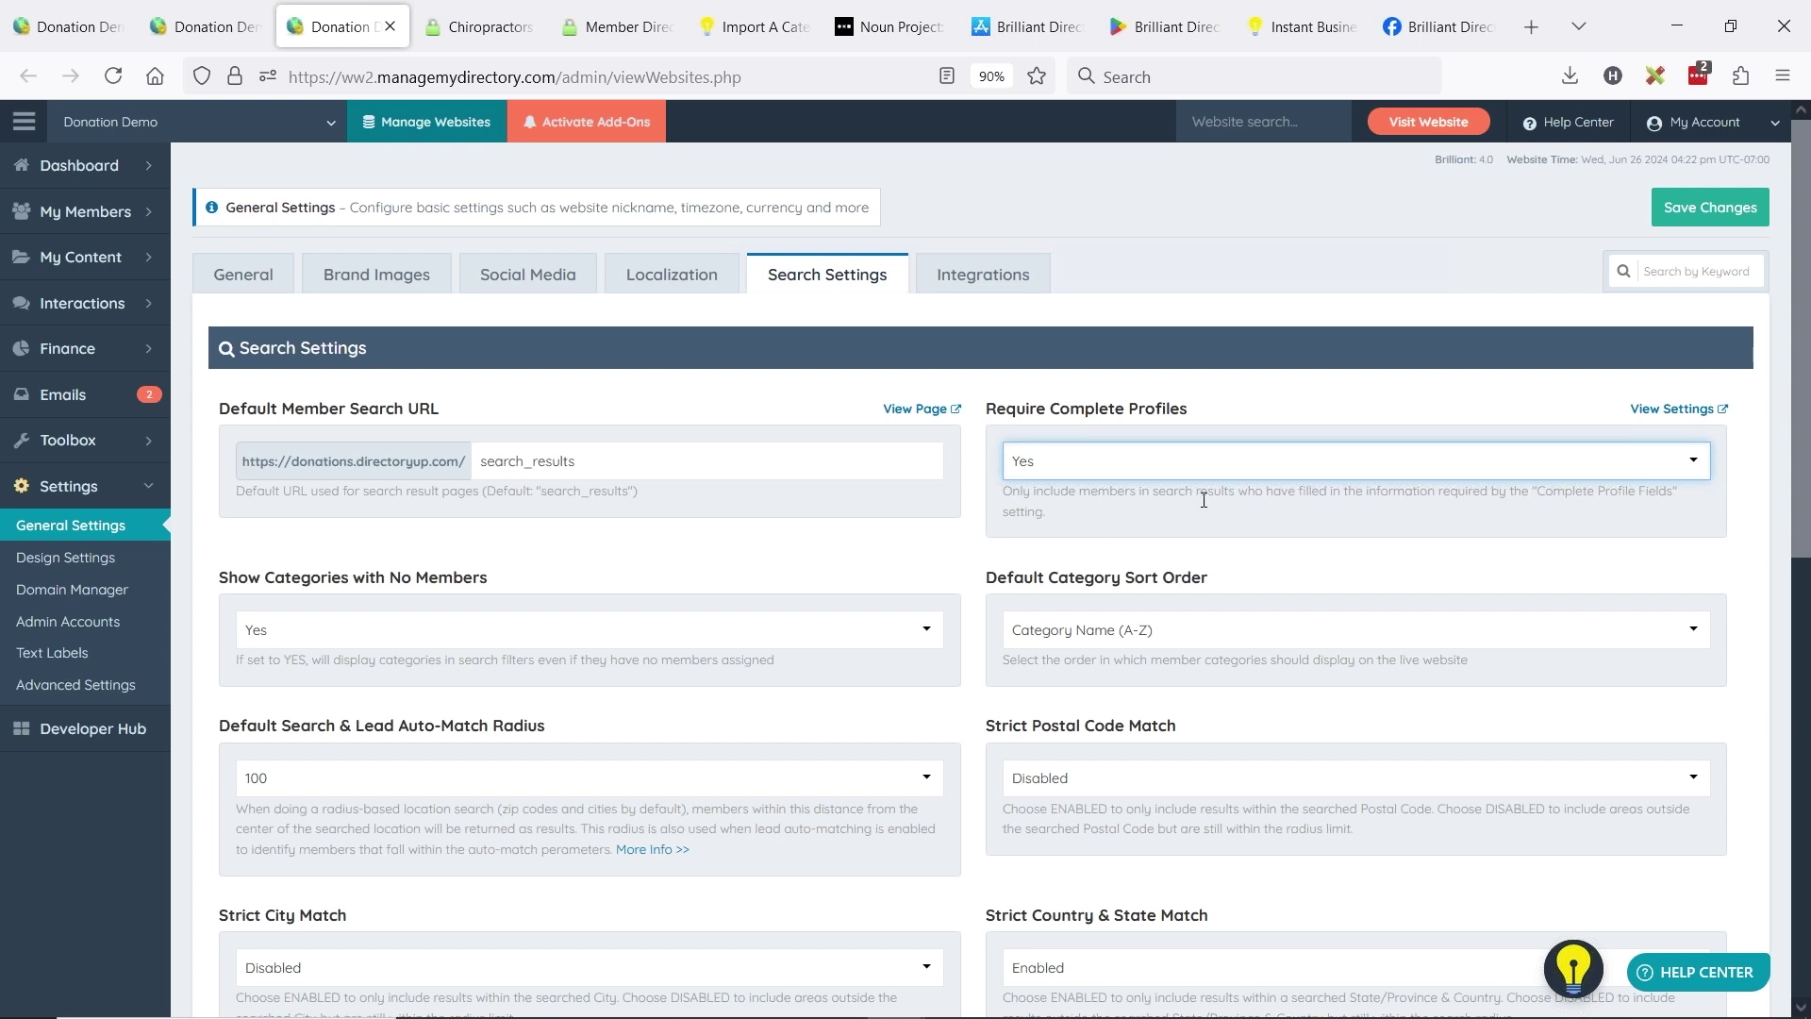
{"action": "left_click", "coordinate": [1682, 213]}
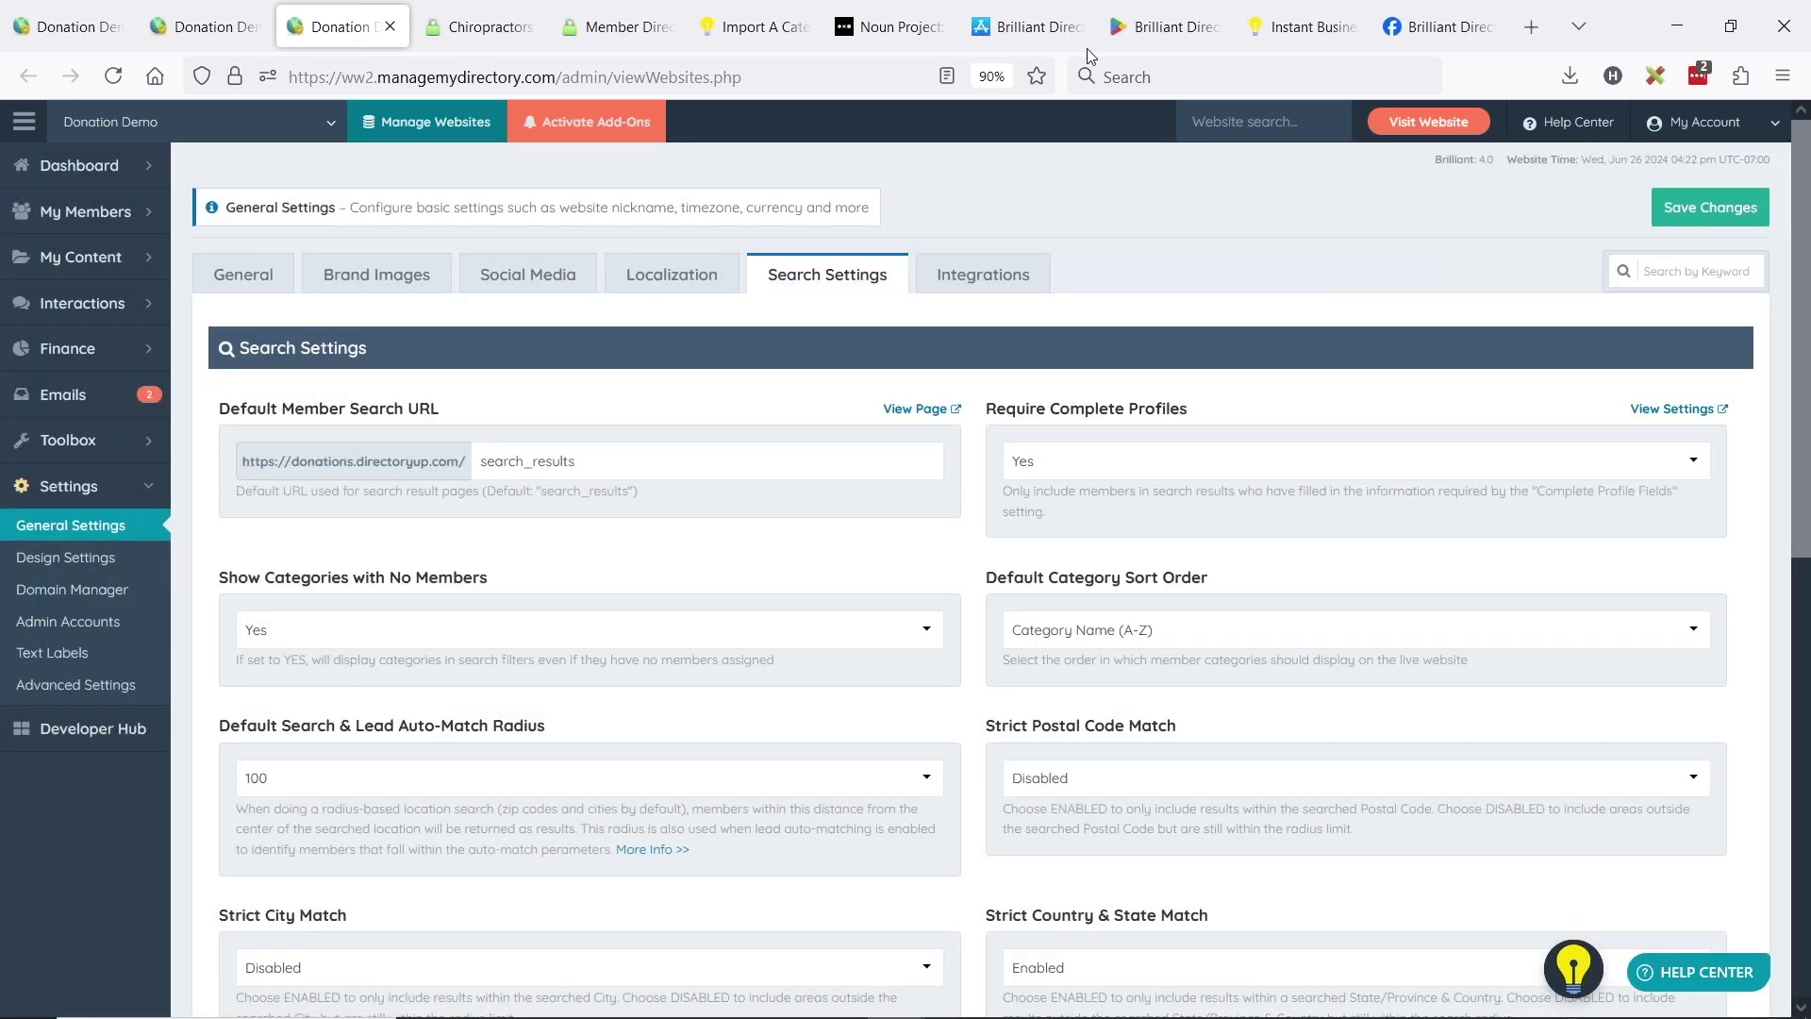
{"action": "left_click", "coordinate": [481, 27]}
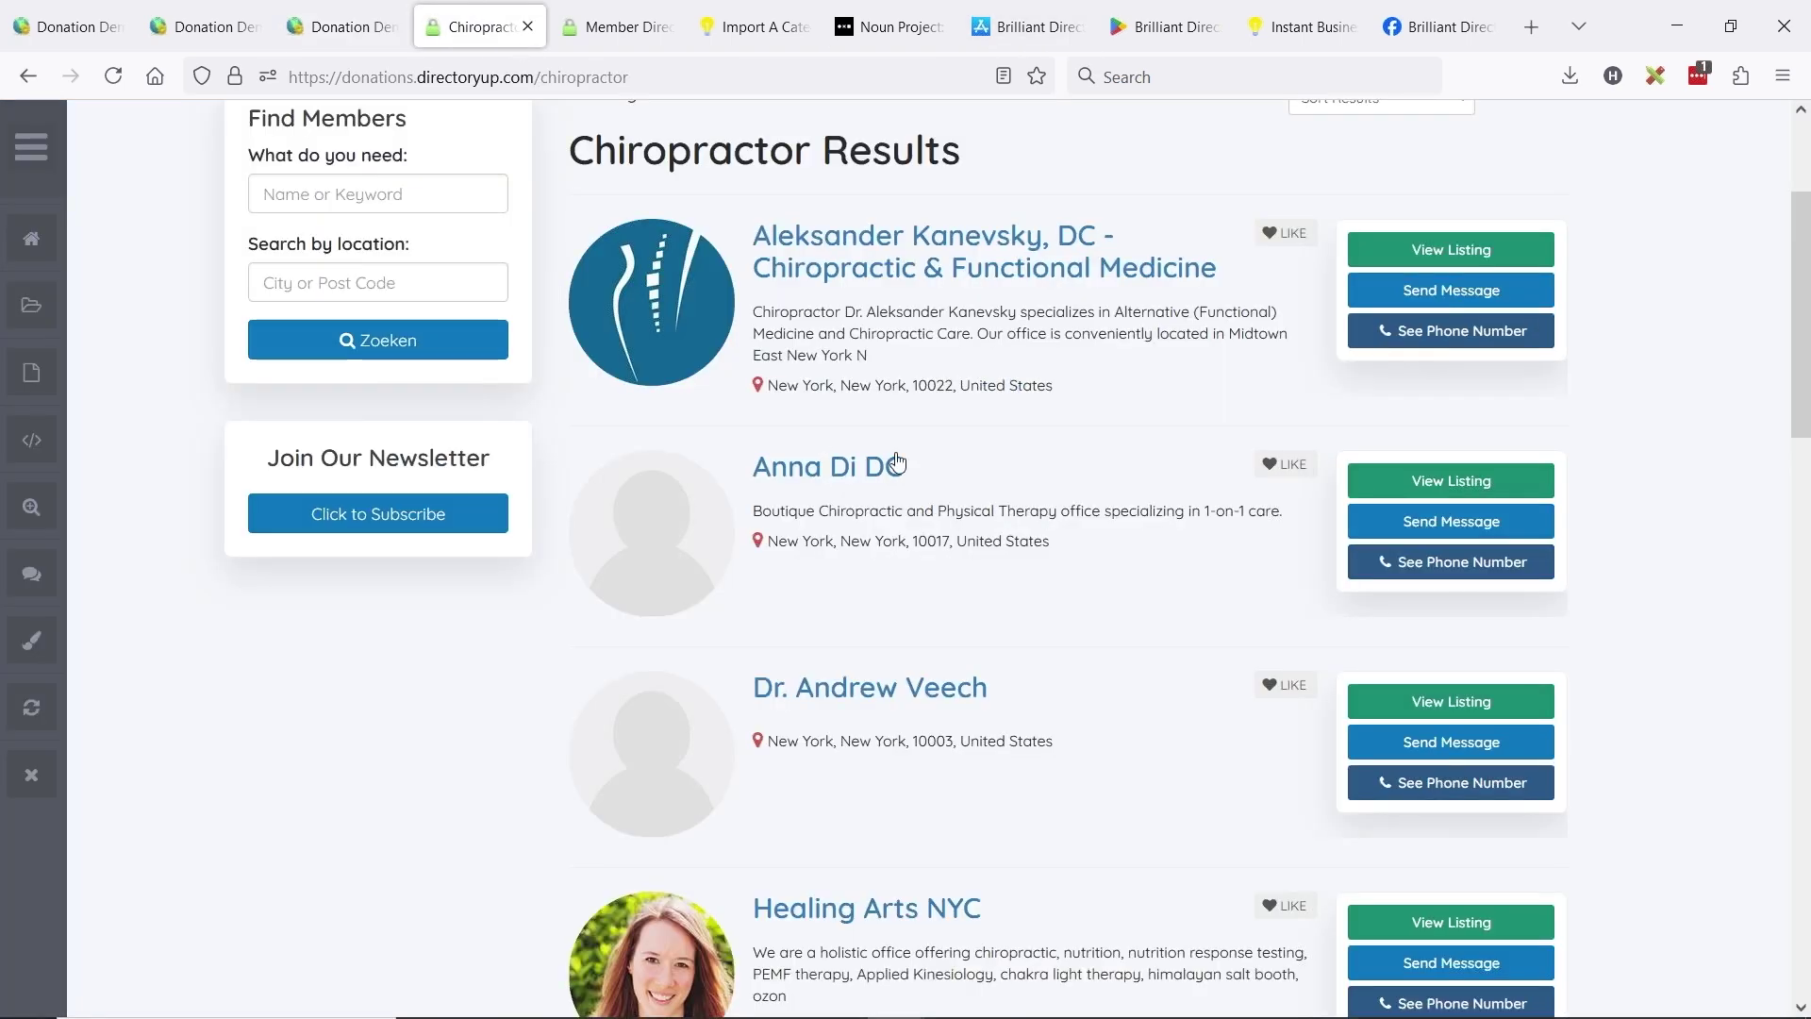
- Reload the Chiropractor results, then set Require Complete Profiles back to No and save
{"action": "left_click", "coordinate": [110, 79]}
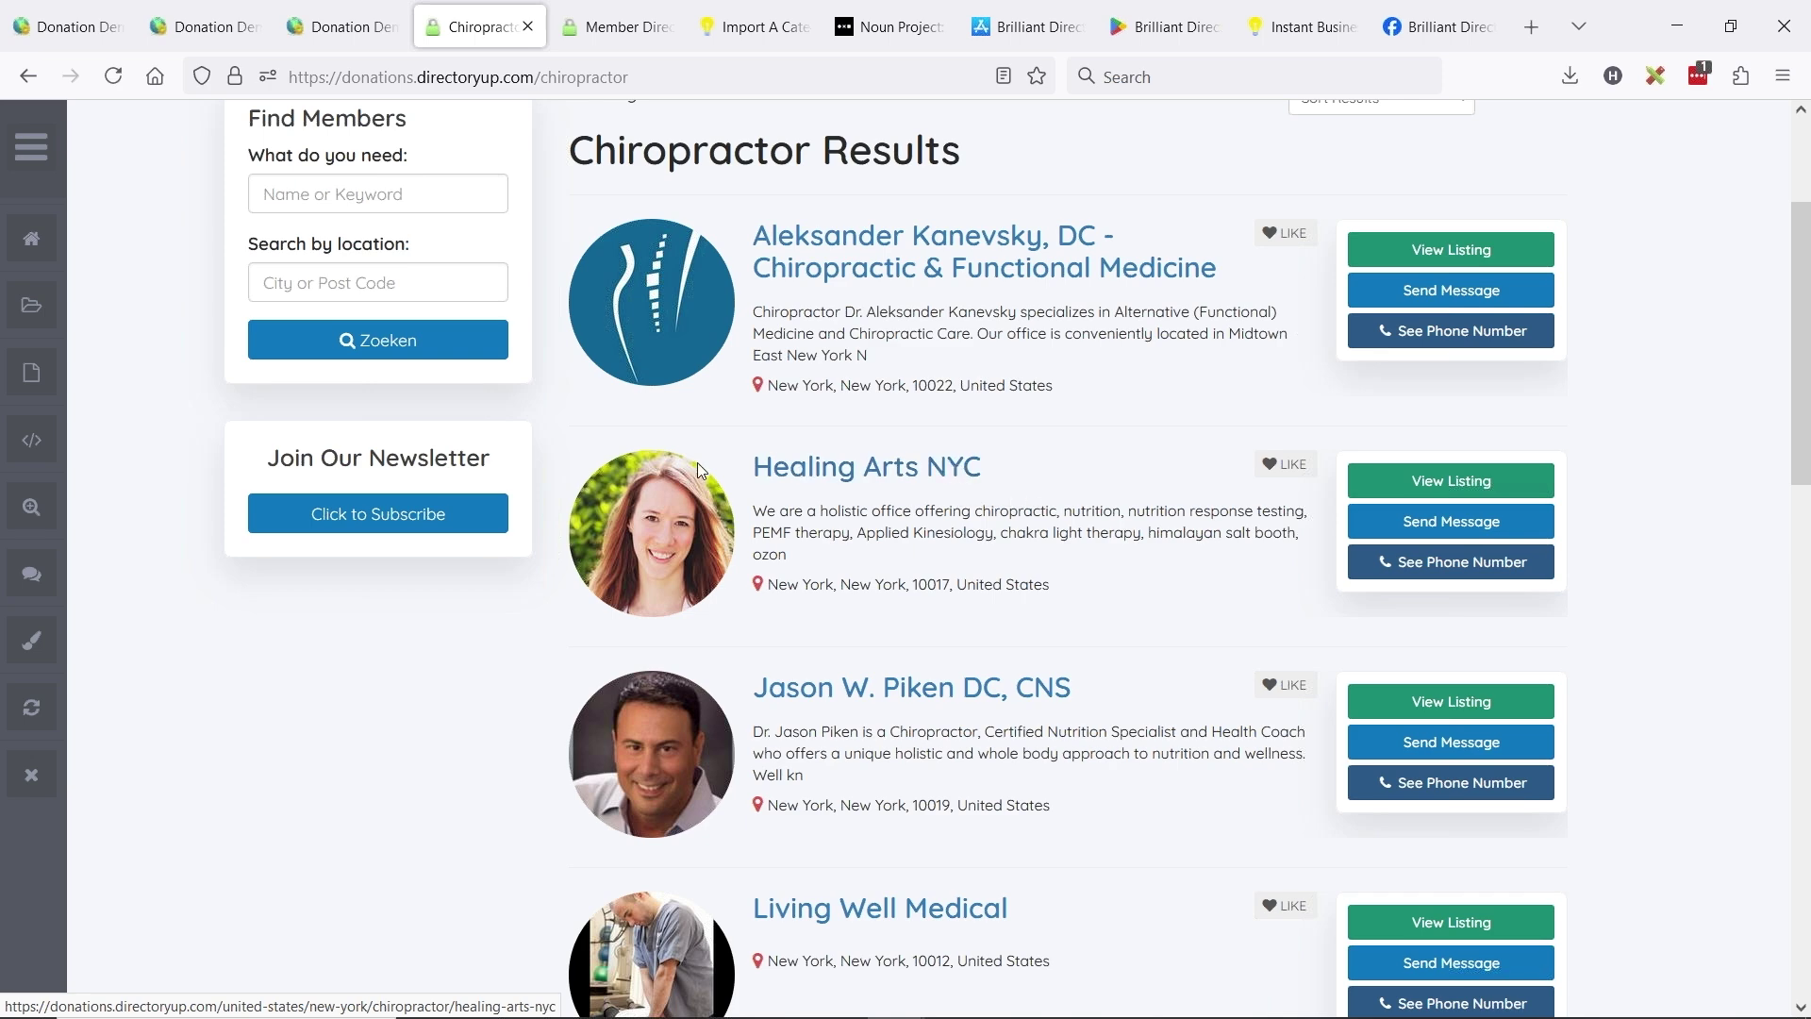
{"action": "scroll", "coordinate": [839, 453], "scroll_direction": "up", "scroll_amount": 3}
{"action": "scroll", "coordinate": [754, 410], "scroll_direction": "down", "scroll_amount": 5}
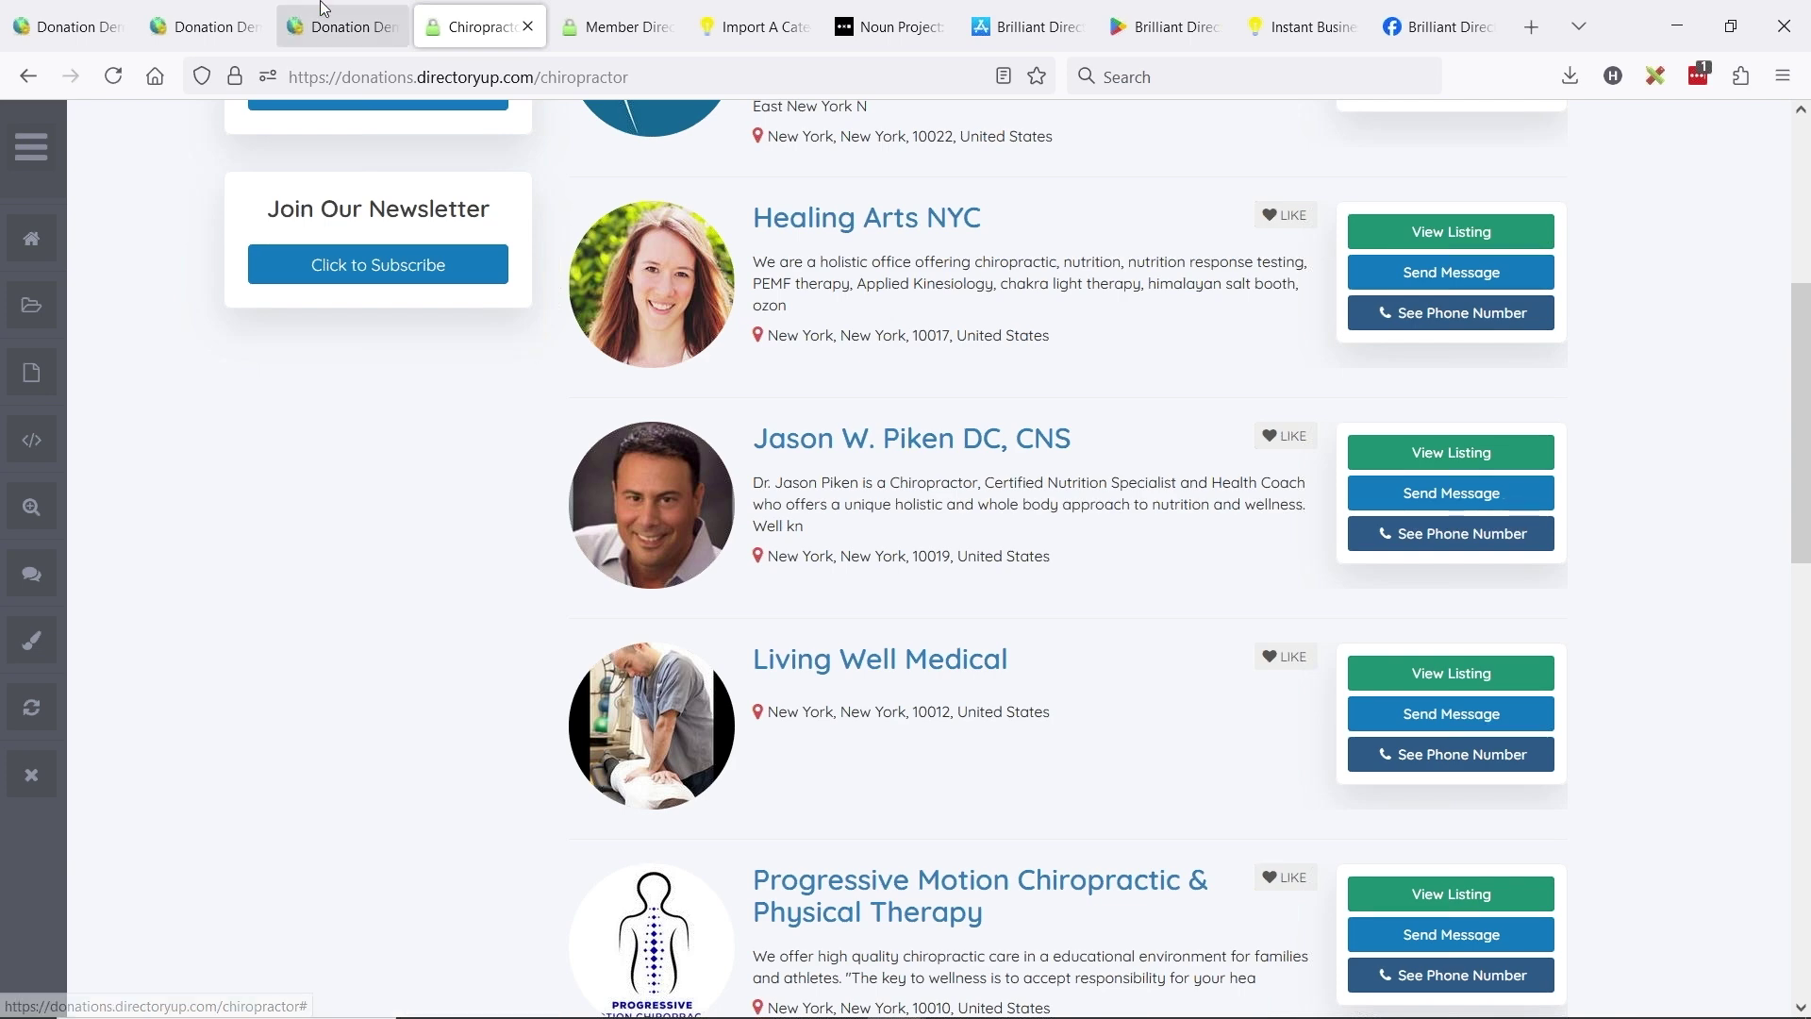
{"action": "left_click", "coordinate": [339, 27]}
{"action": "left_click", "coordinate": [1073, 461]}
{"action": "left_click", "coordinate": [1050, 497]}
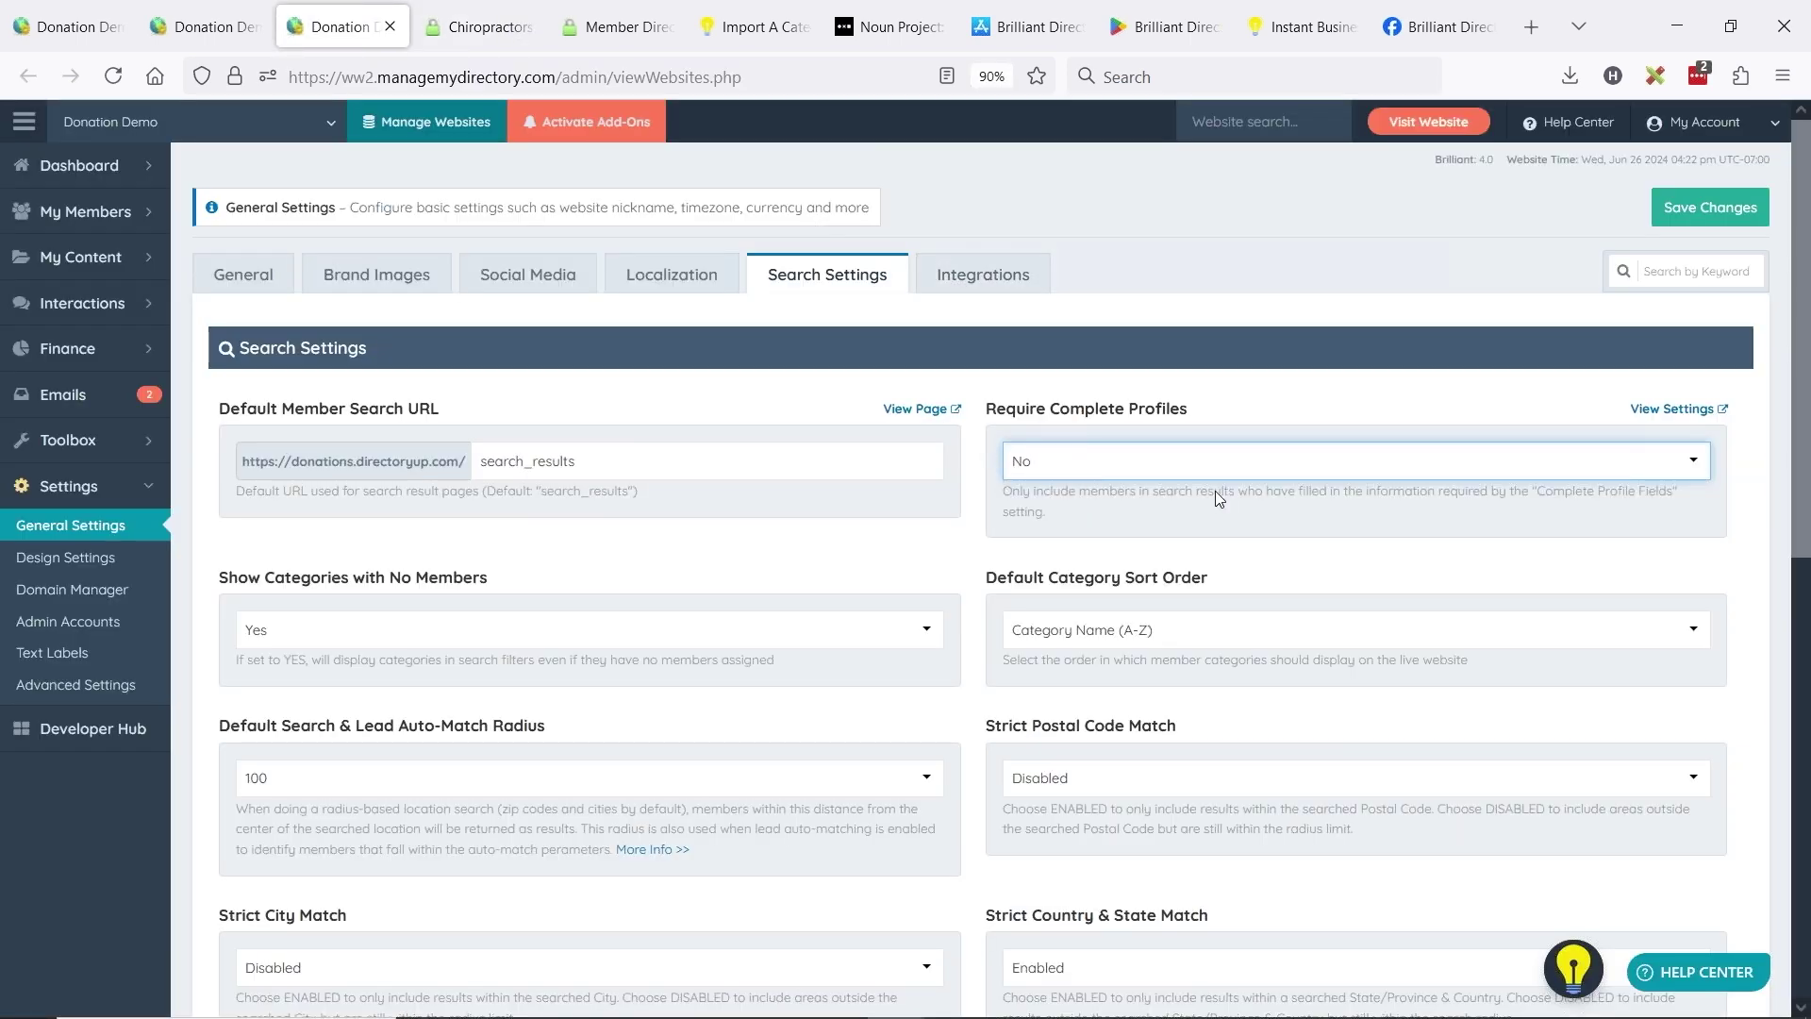
{"action": "left_click", "coordinate": [1703, 210]}
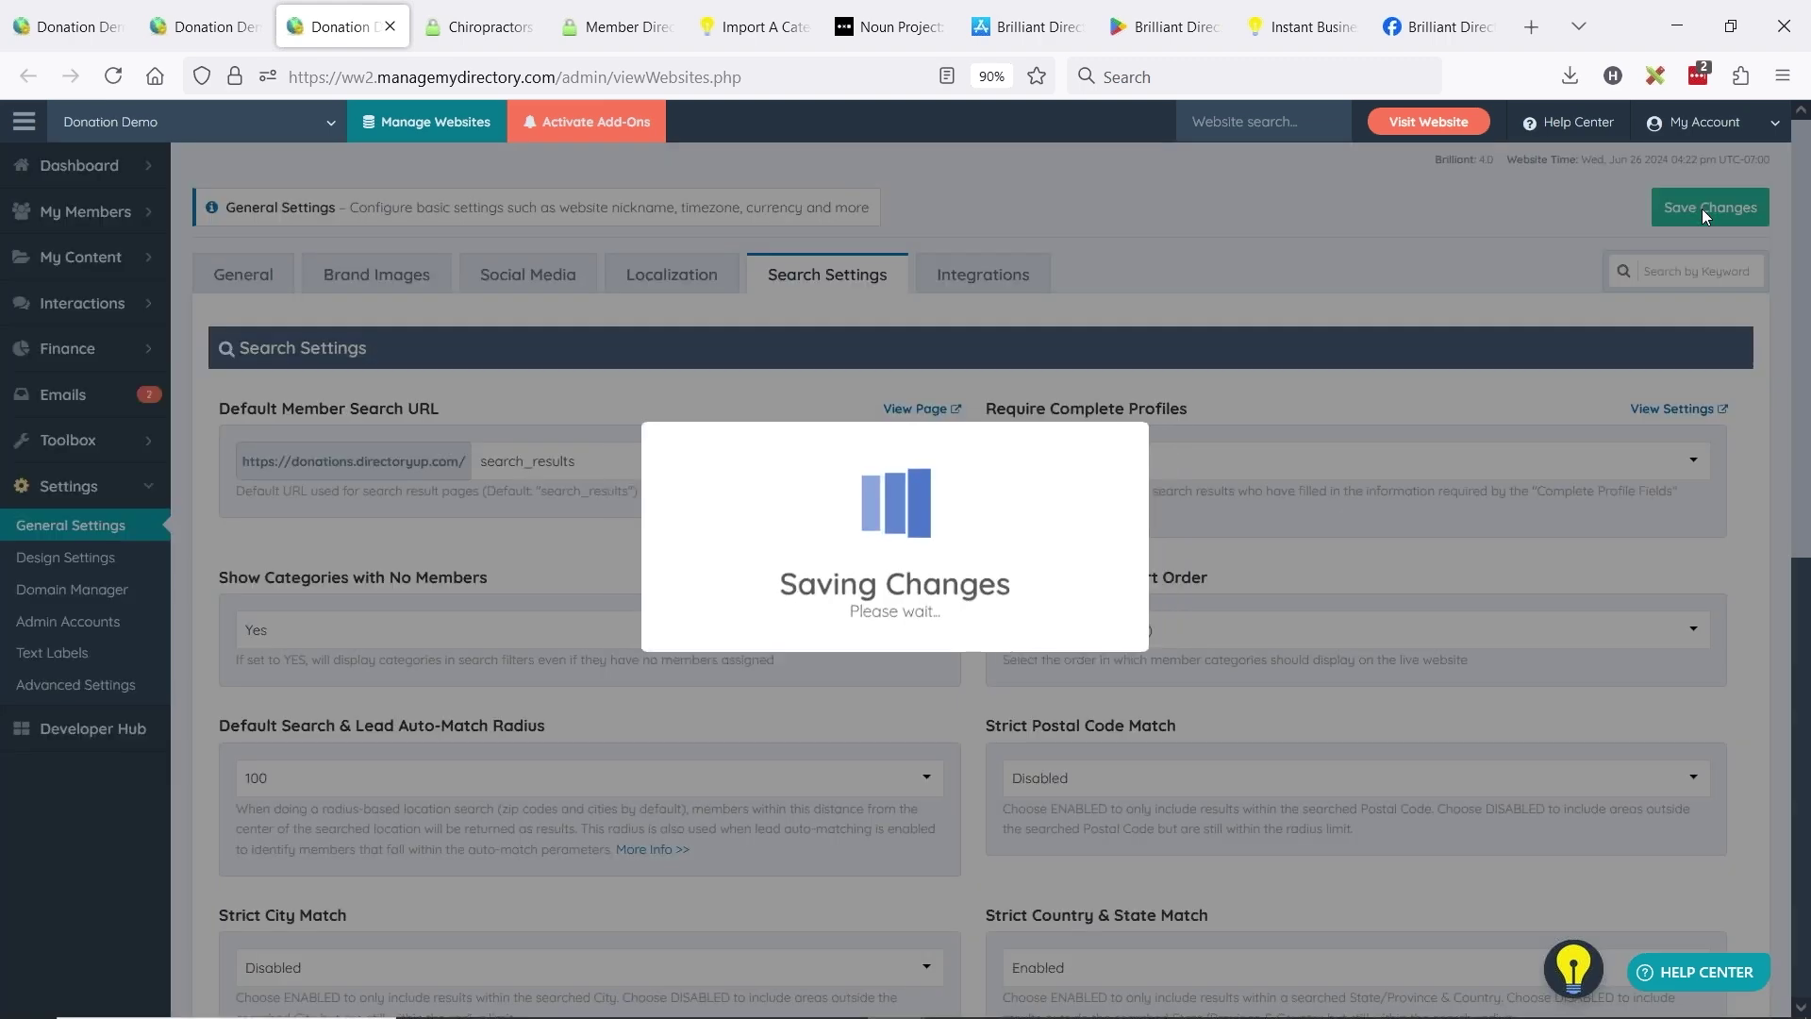
- Reload the Chiropractor results to confirm all ten chiropractors appear, then return to the member list
{"action": "left_click", "coordinate": [479, 26]}
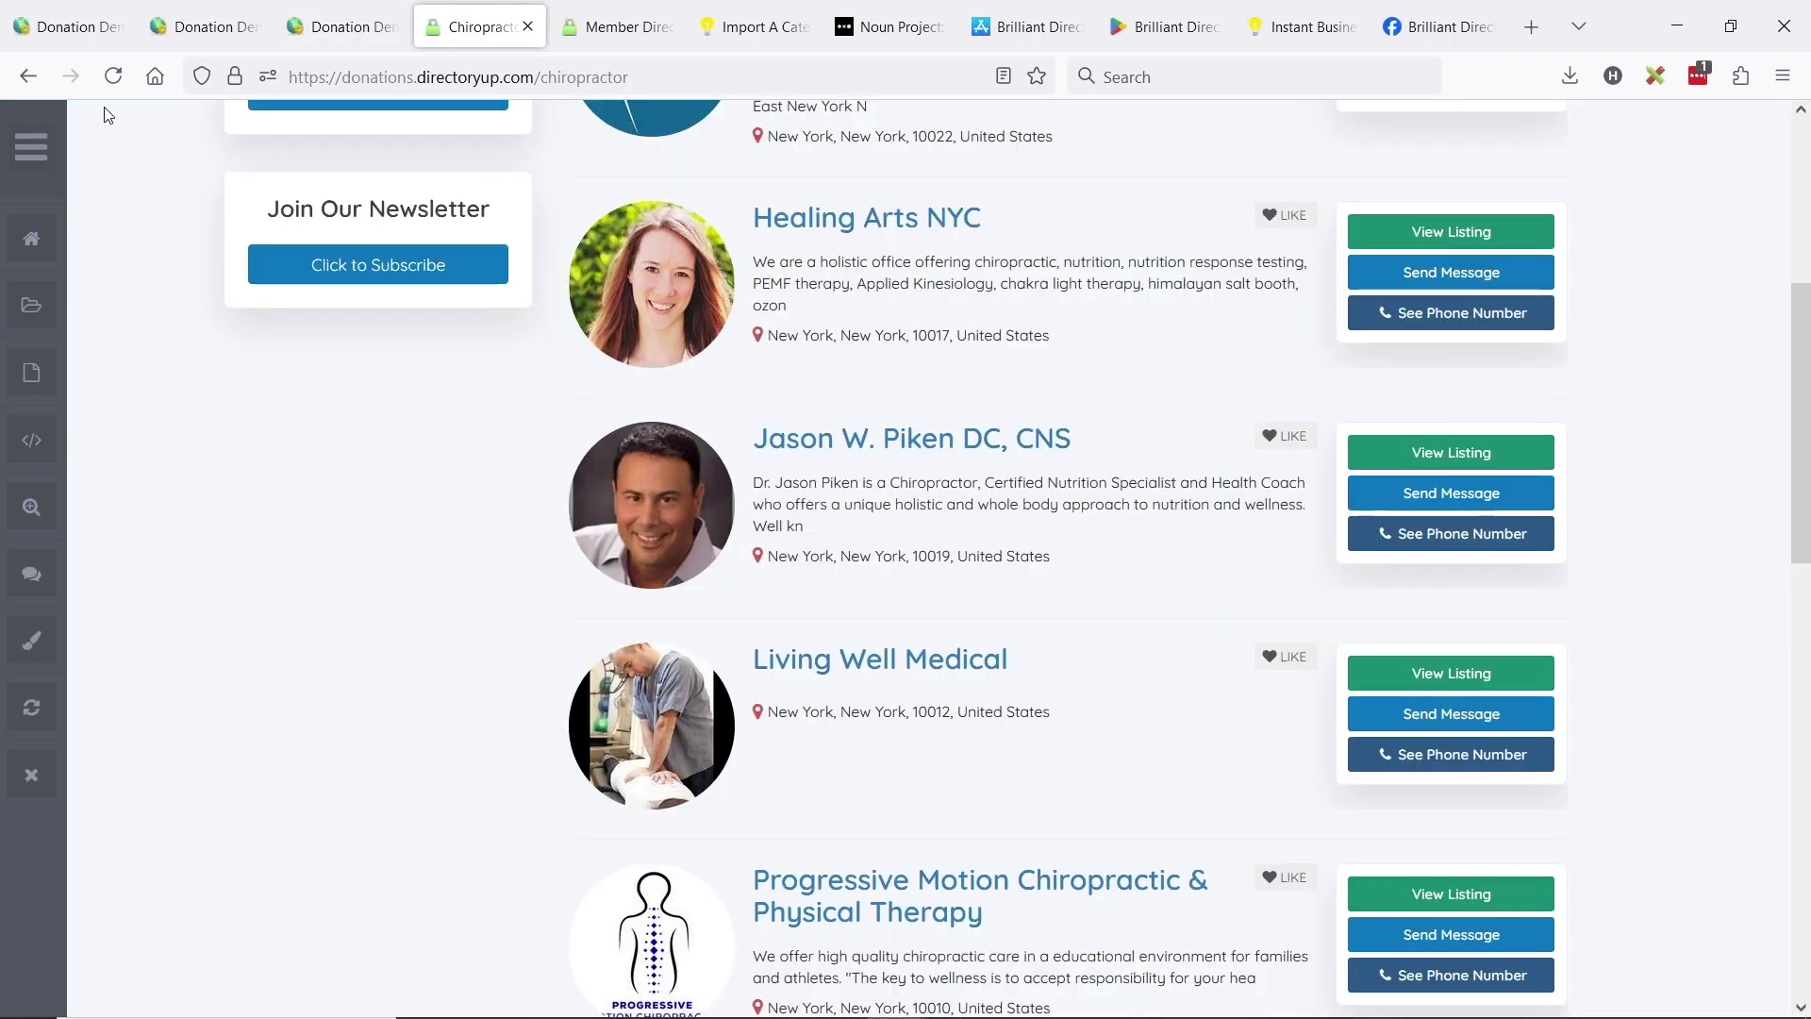
{"action": "left_click", "coordinate": [114, 77]}
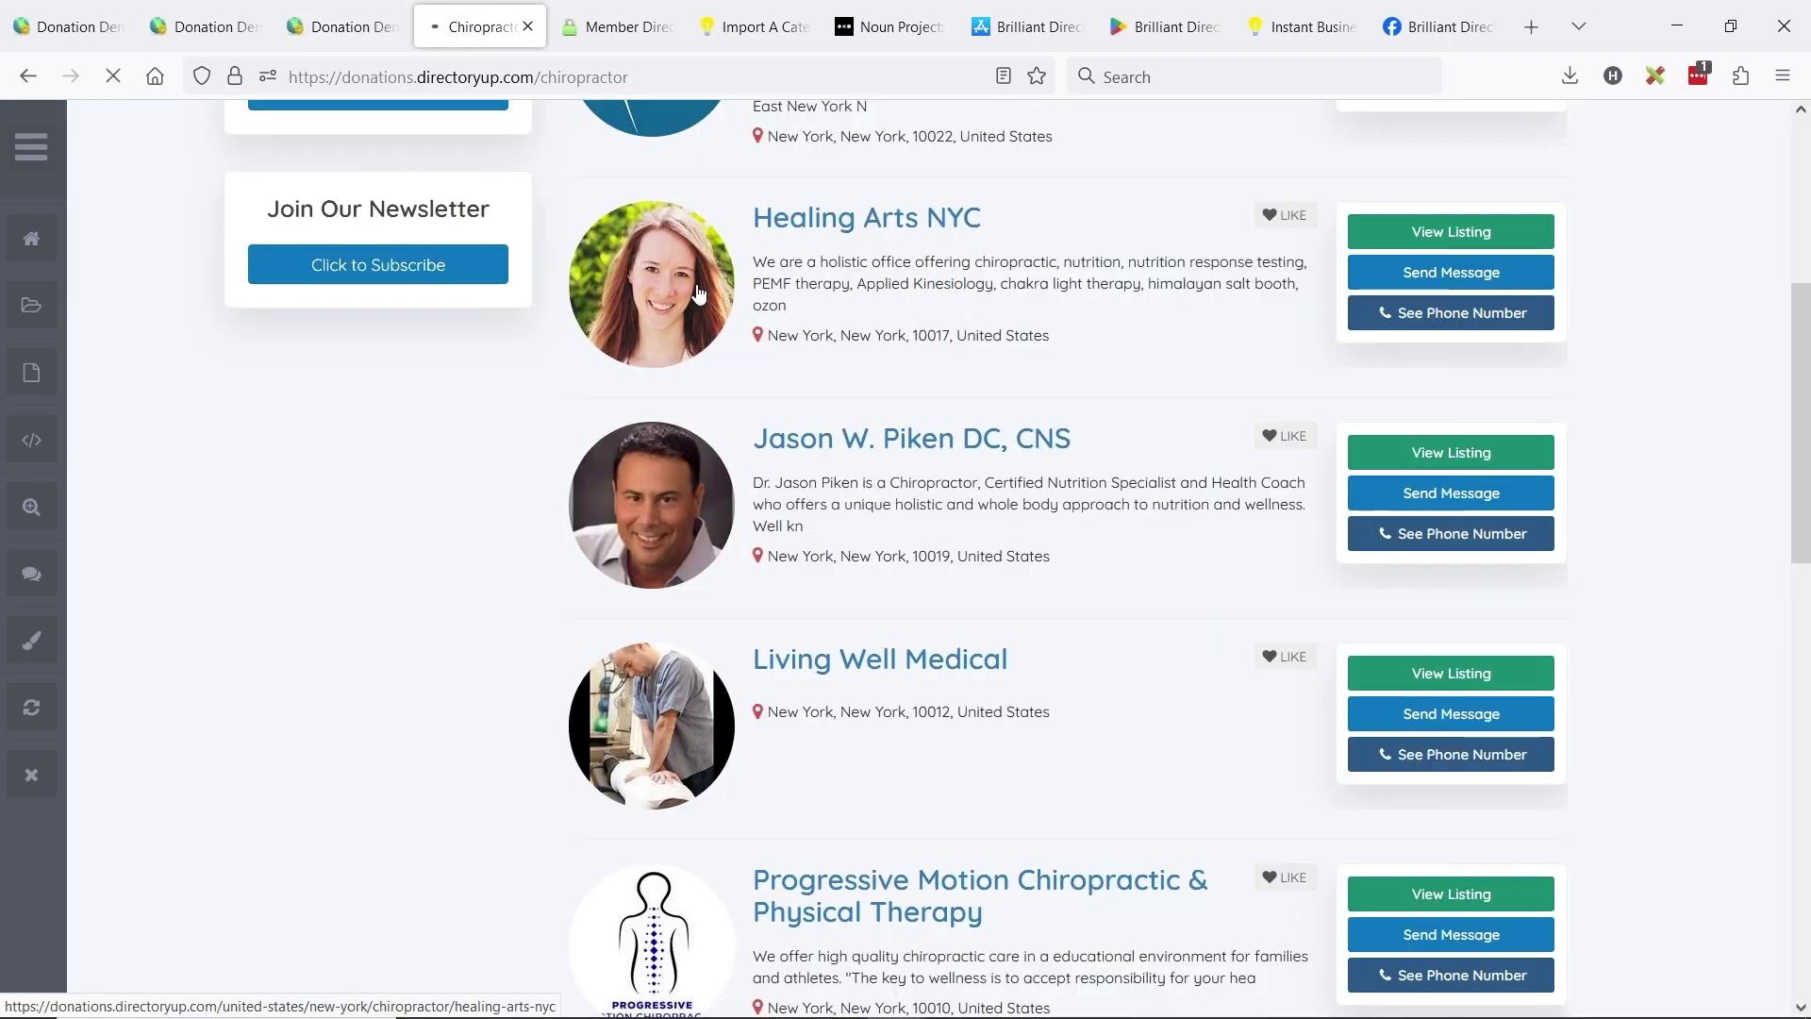
{"action": "scroll", "coordinate": [717, 425], "scroll_direction": "up", "scroll_amount": 3}
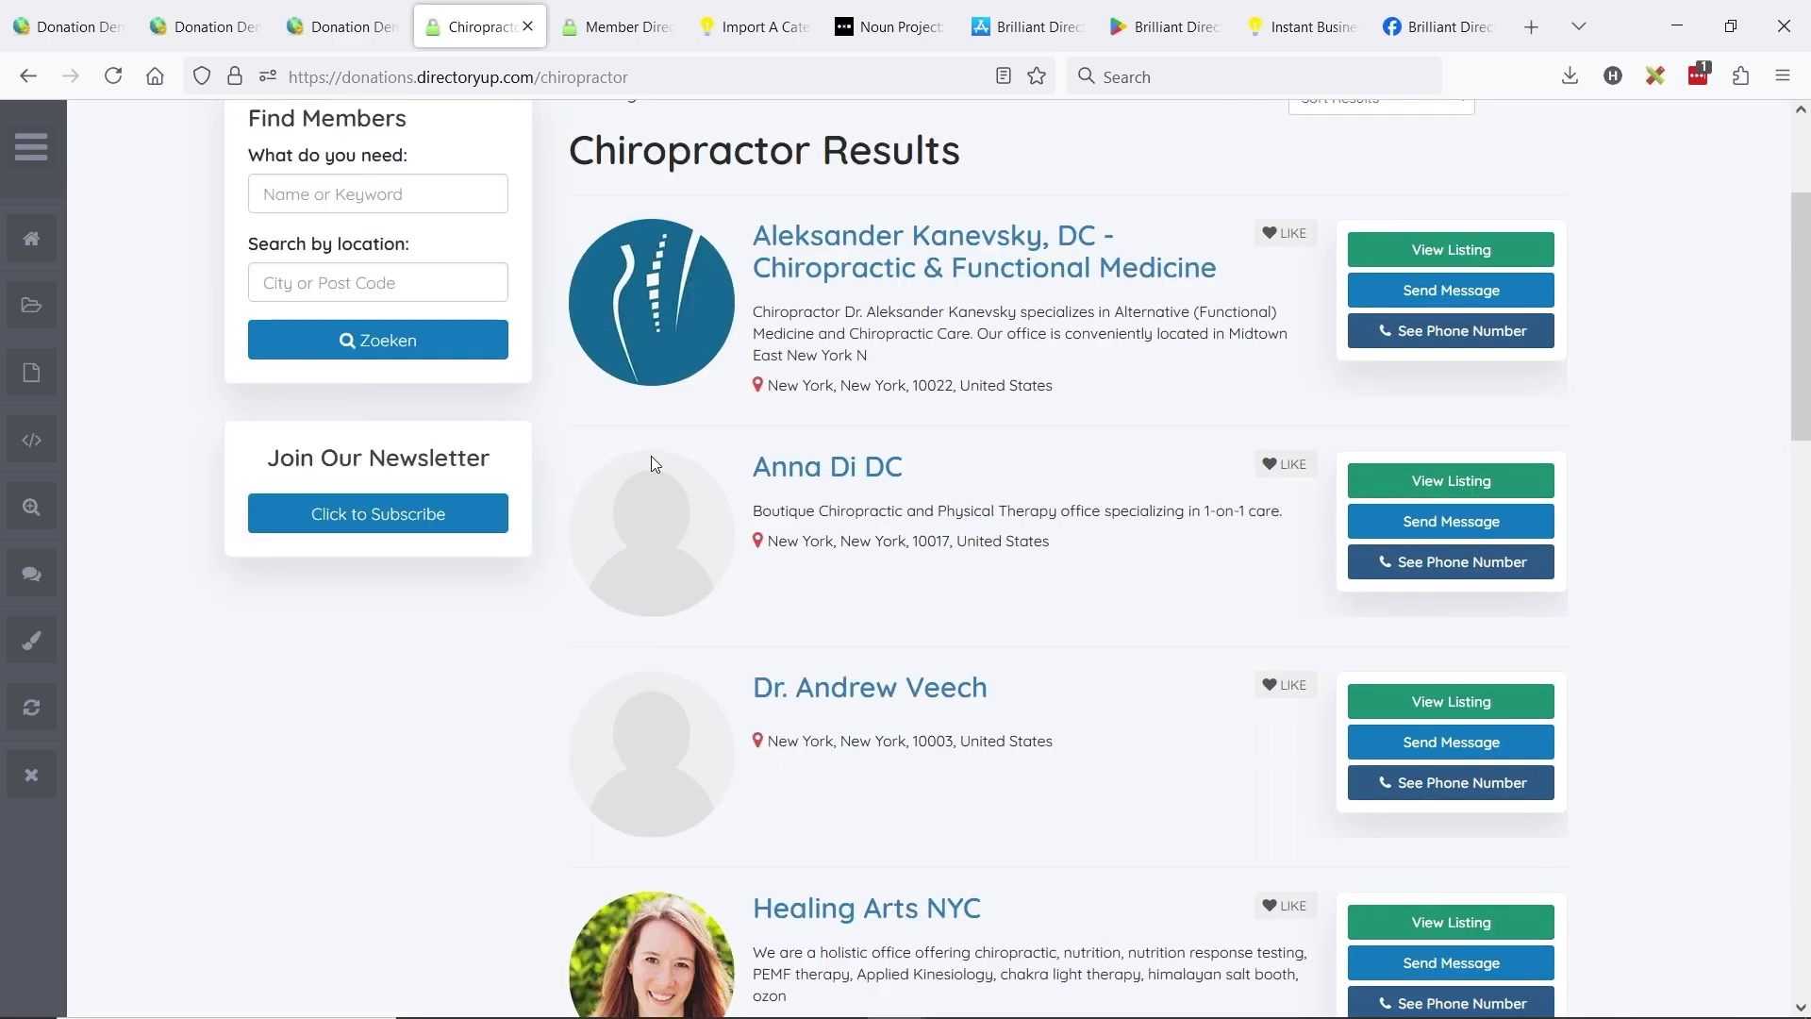
{"action": "scroll", "coordinate": [861, 610], "scroll_direction": "up", "scroll_amount": 3}
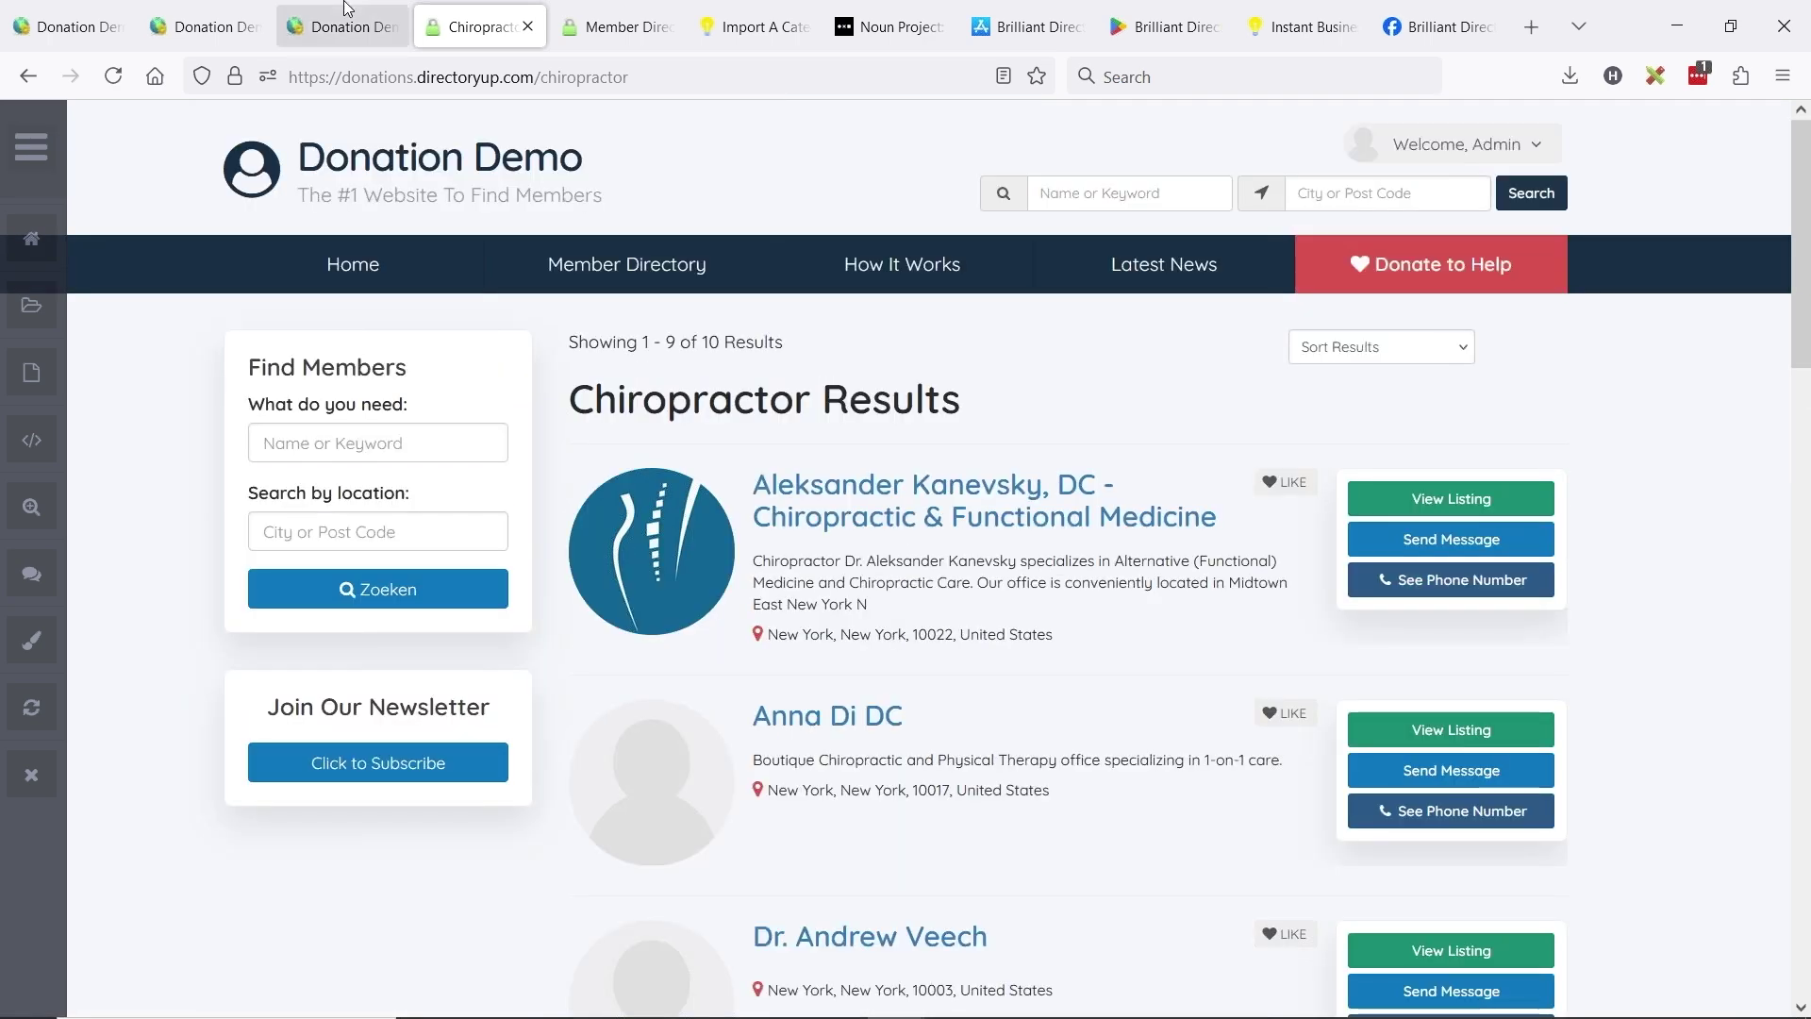
{"action": "left_click", "coordinate": [339, 26]}
{"action": "left_click", "coordinate": [222, 29]}
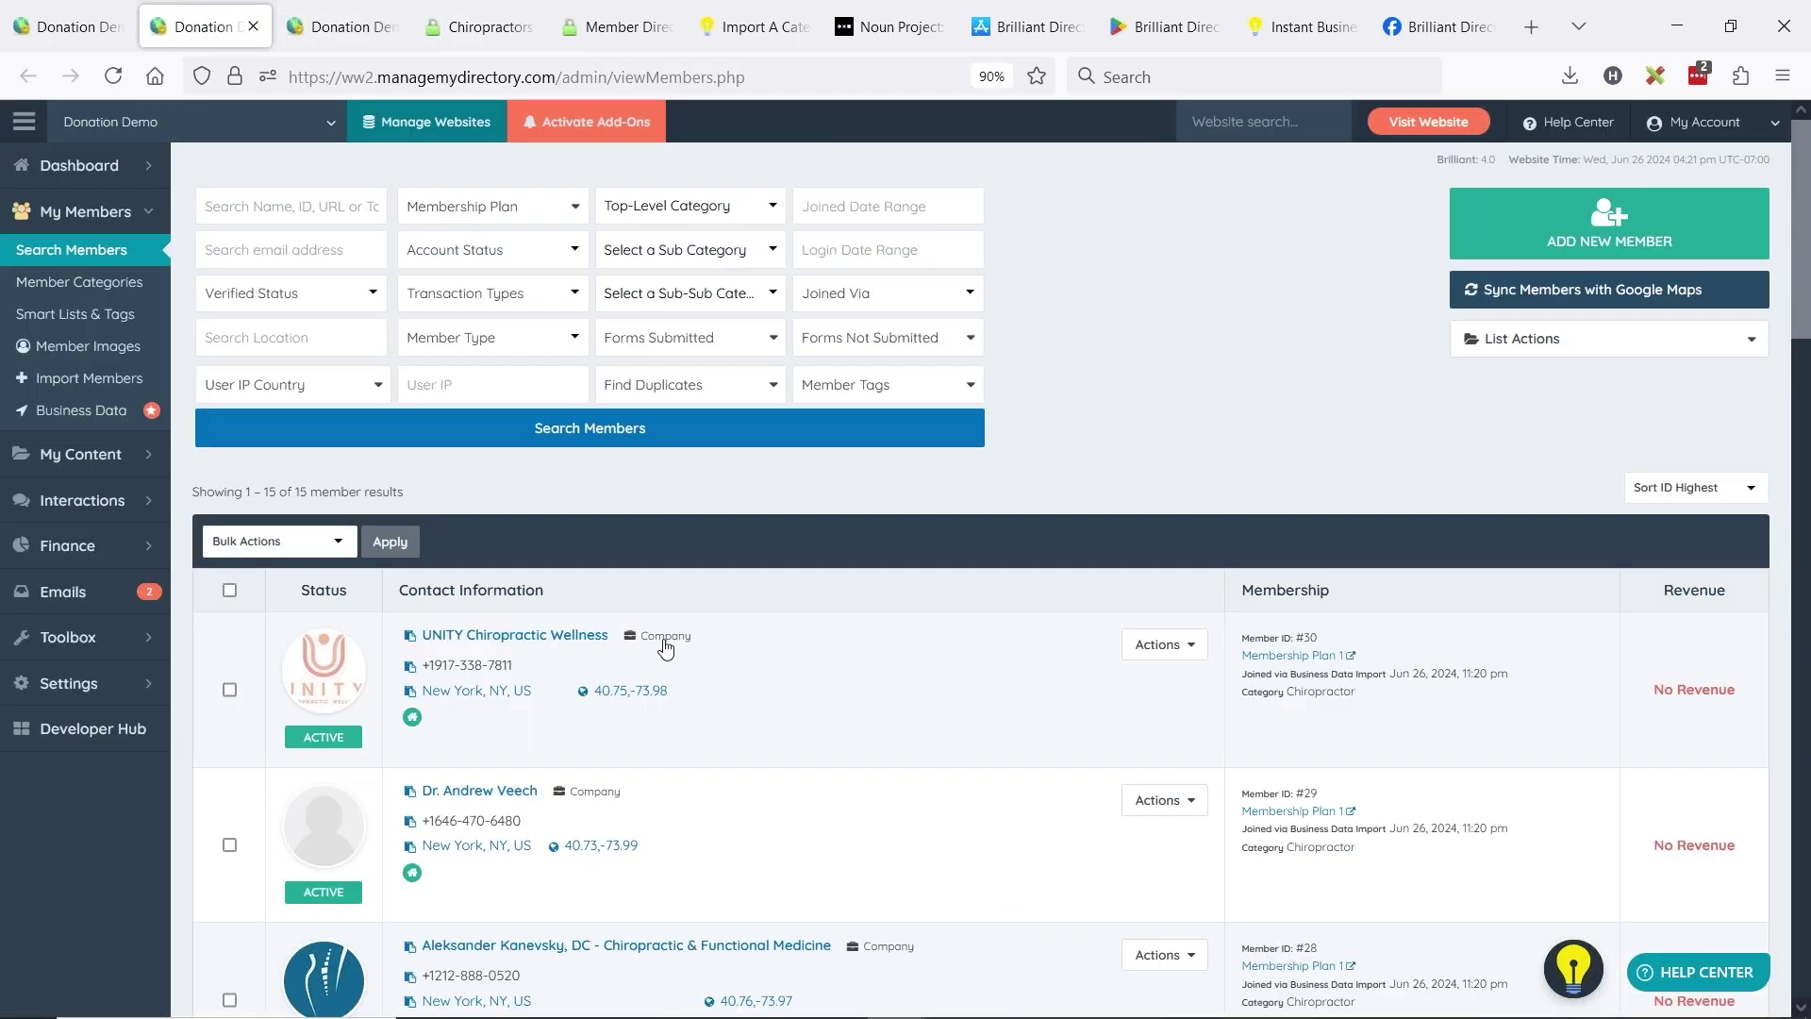
- Reload the Business Data import page and search business categories for attorney, then doctor
{"action": "left_click", "coordinate": [66, 26]}
{"action": "left_click", "coordinate": [89, 383]}
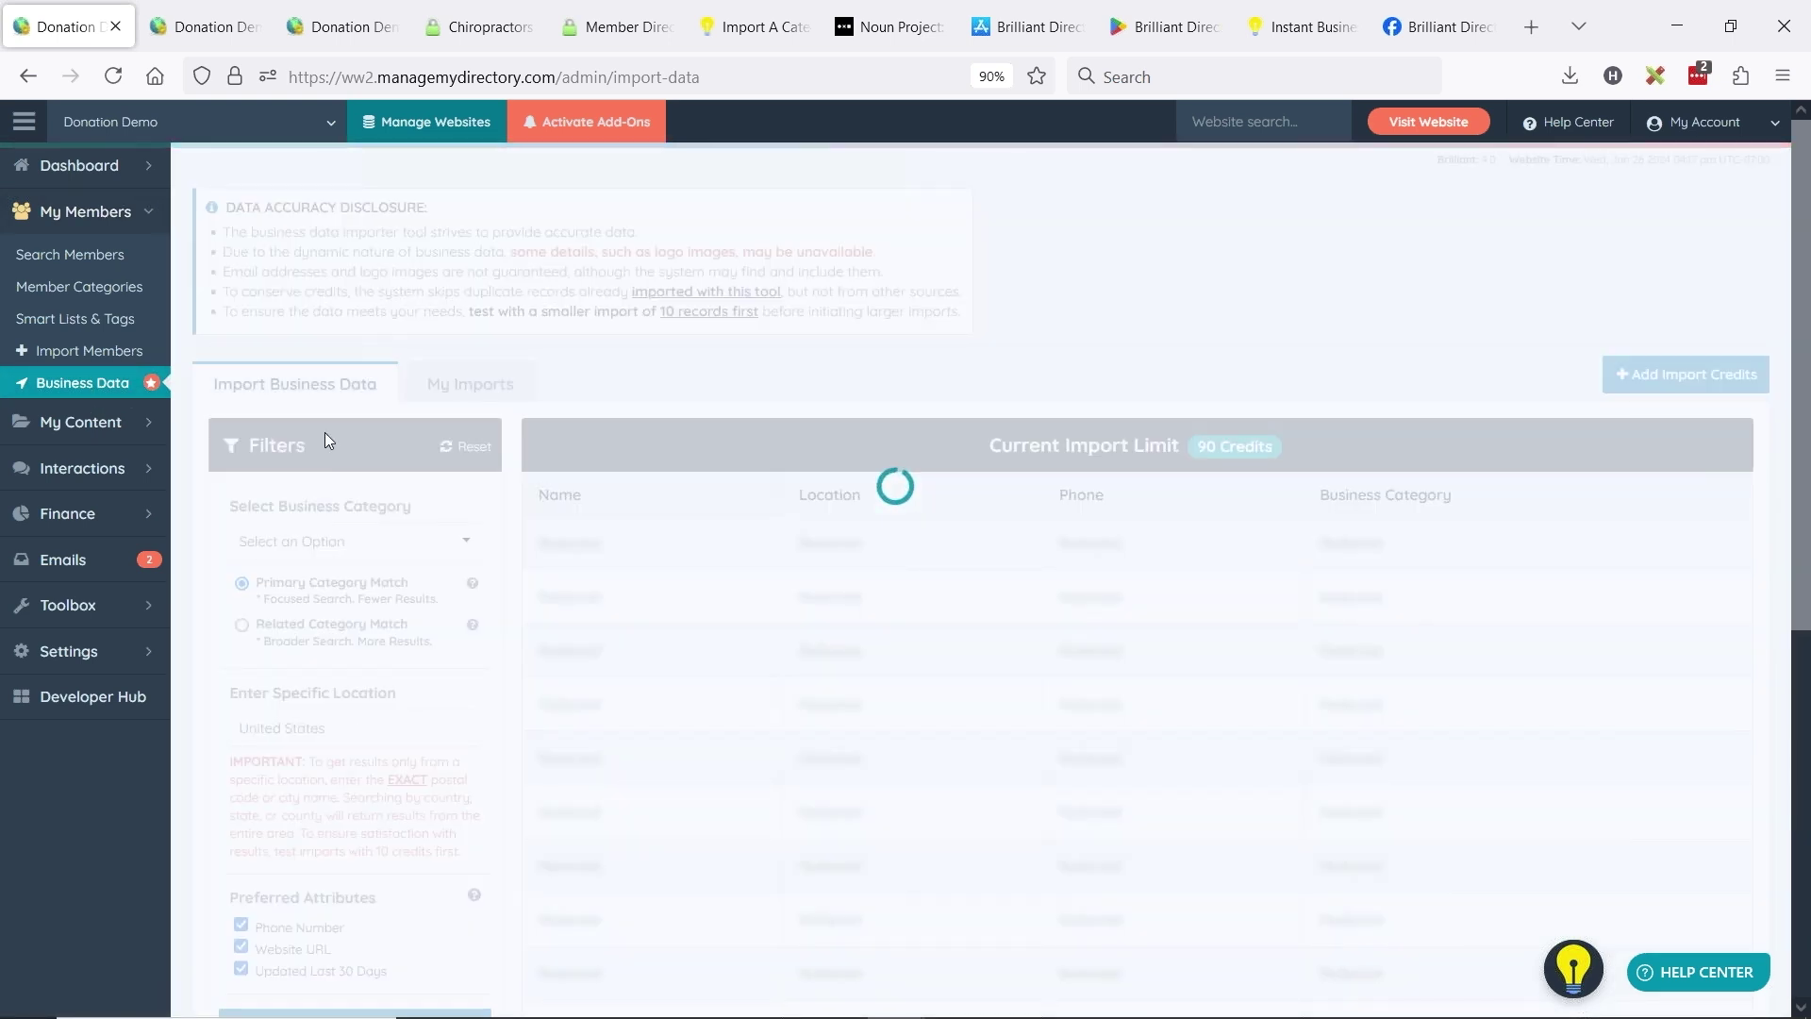
{"action": "left_click", "coordinate": [423, 545]}
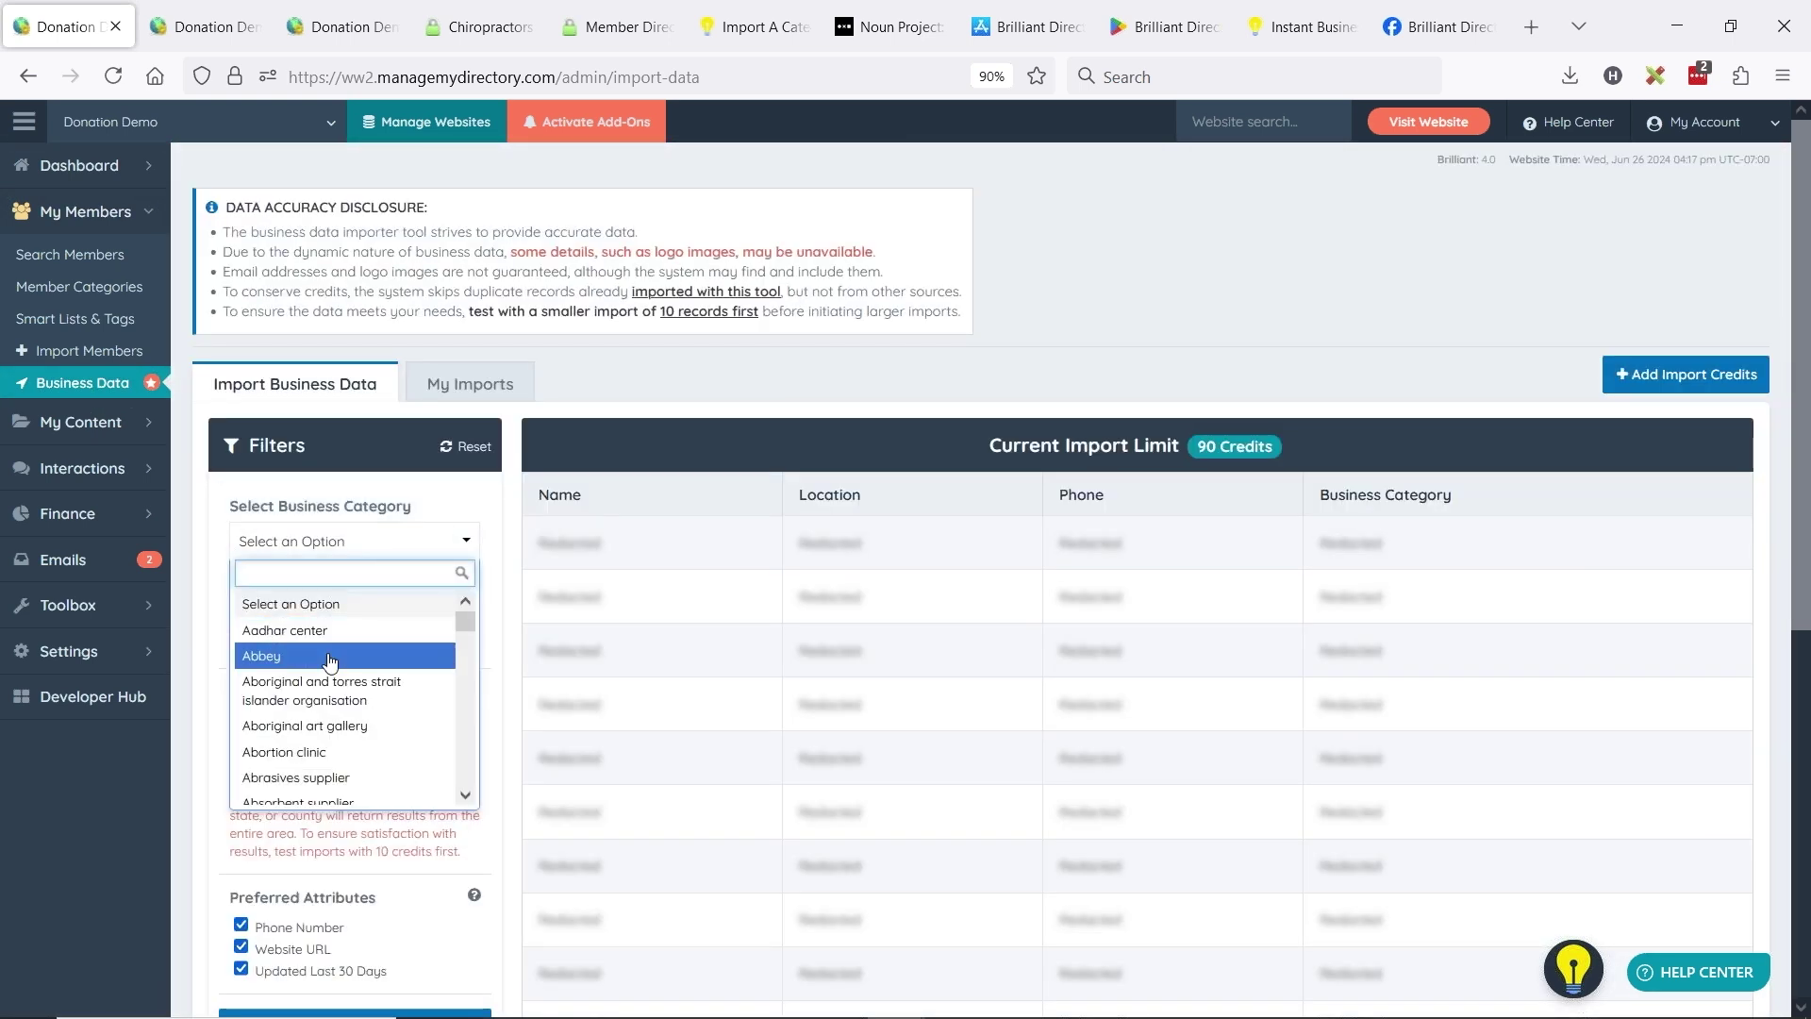
{"action": "type", "text": "attorney"}
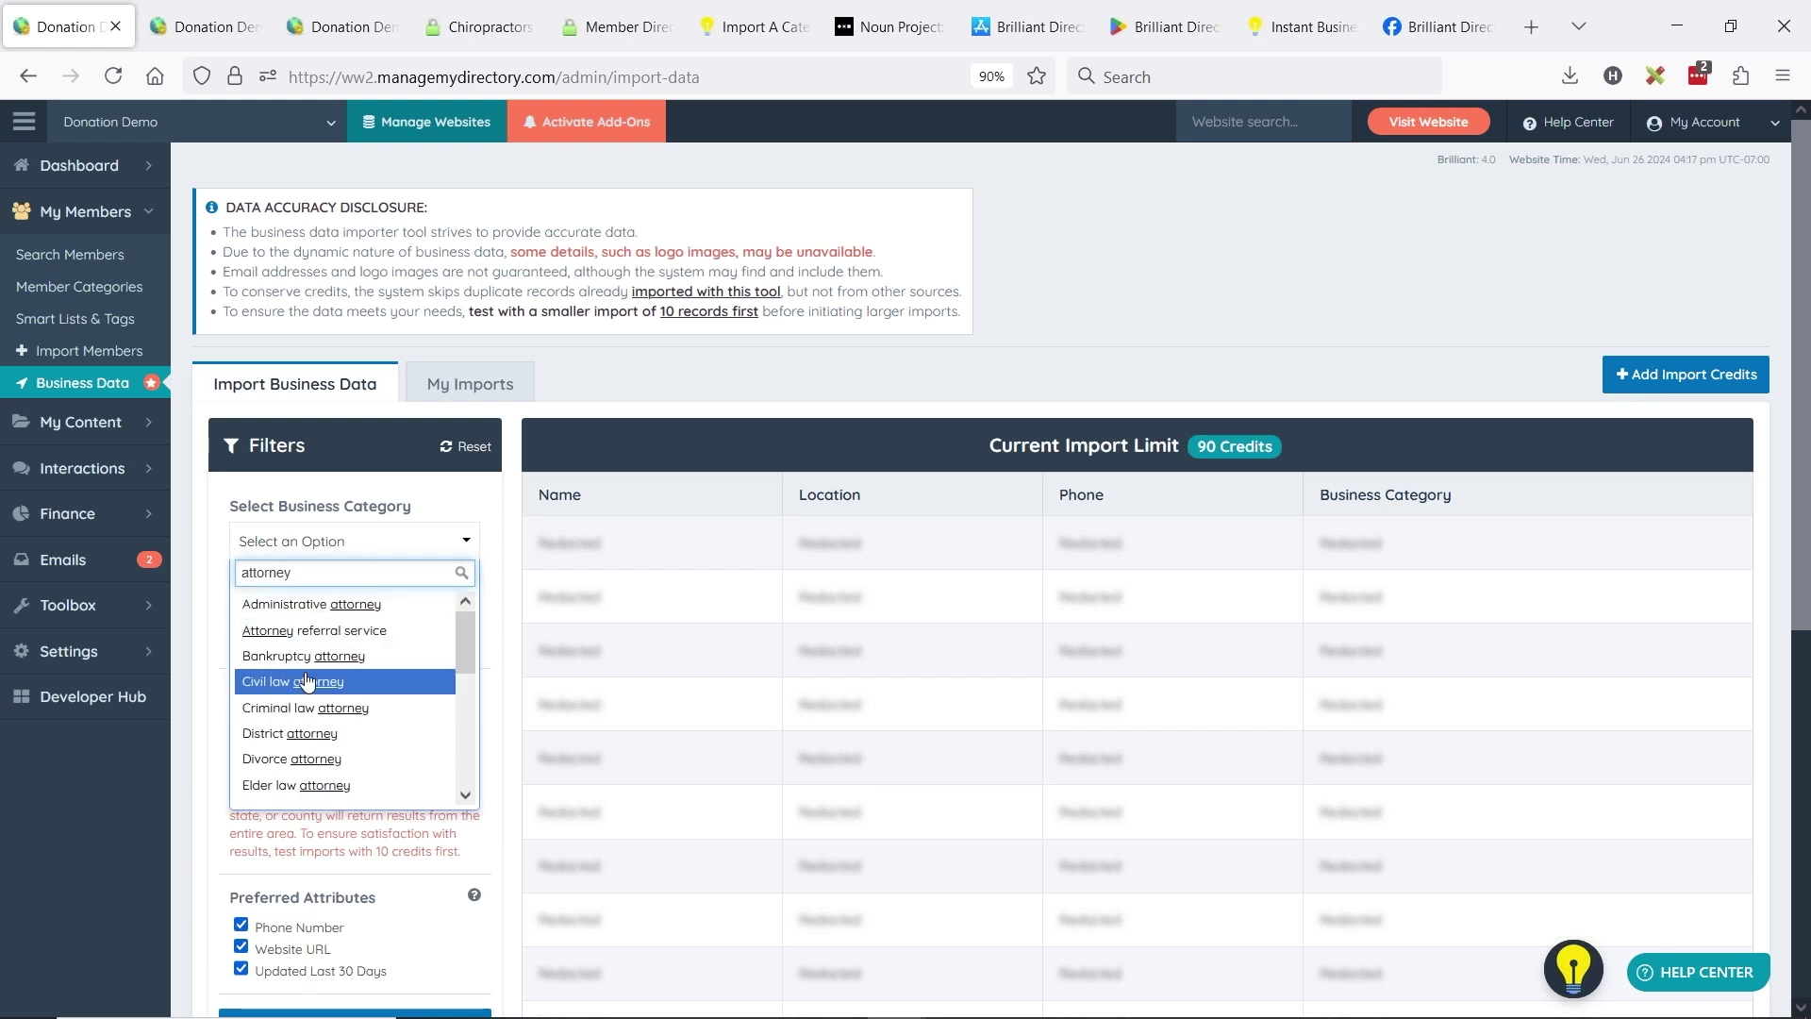
{"action": "double_click", "coordinate": [297, 573]}
{"action": "type", "text": "doctor"}
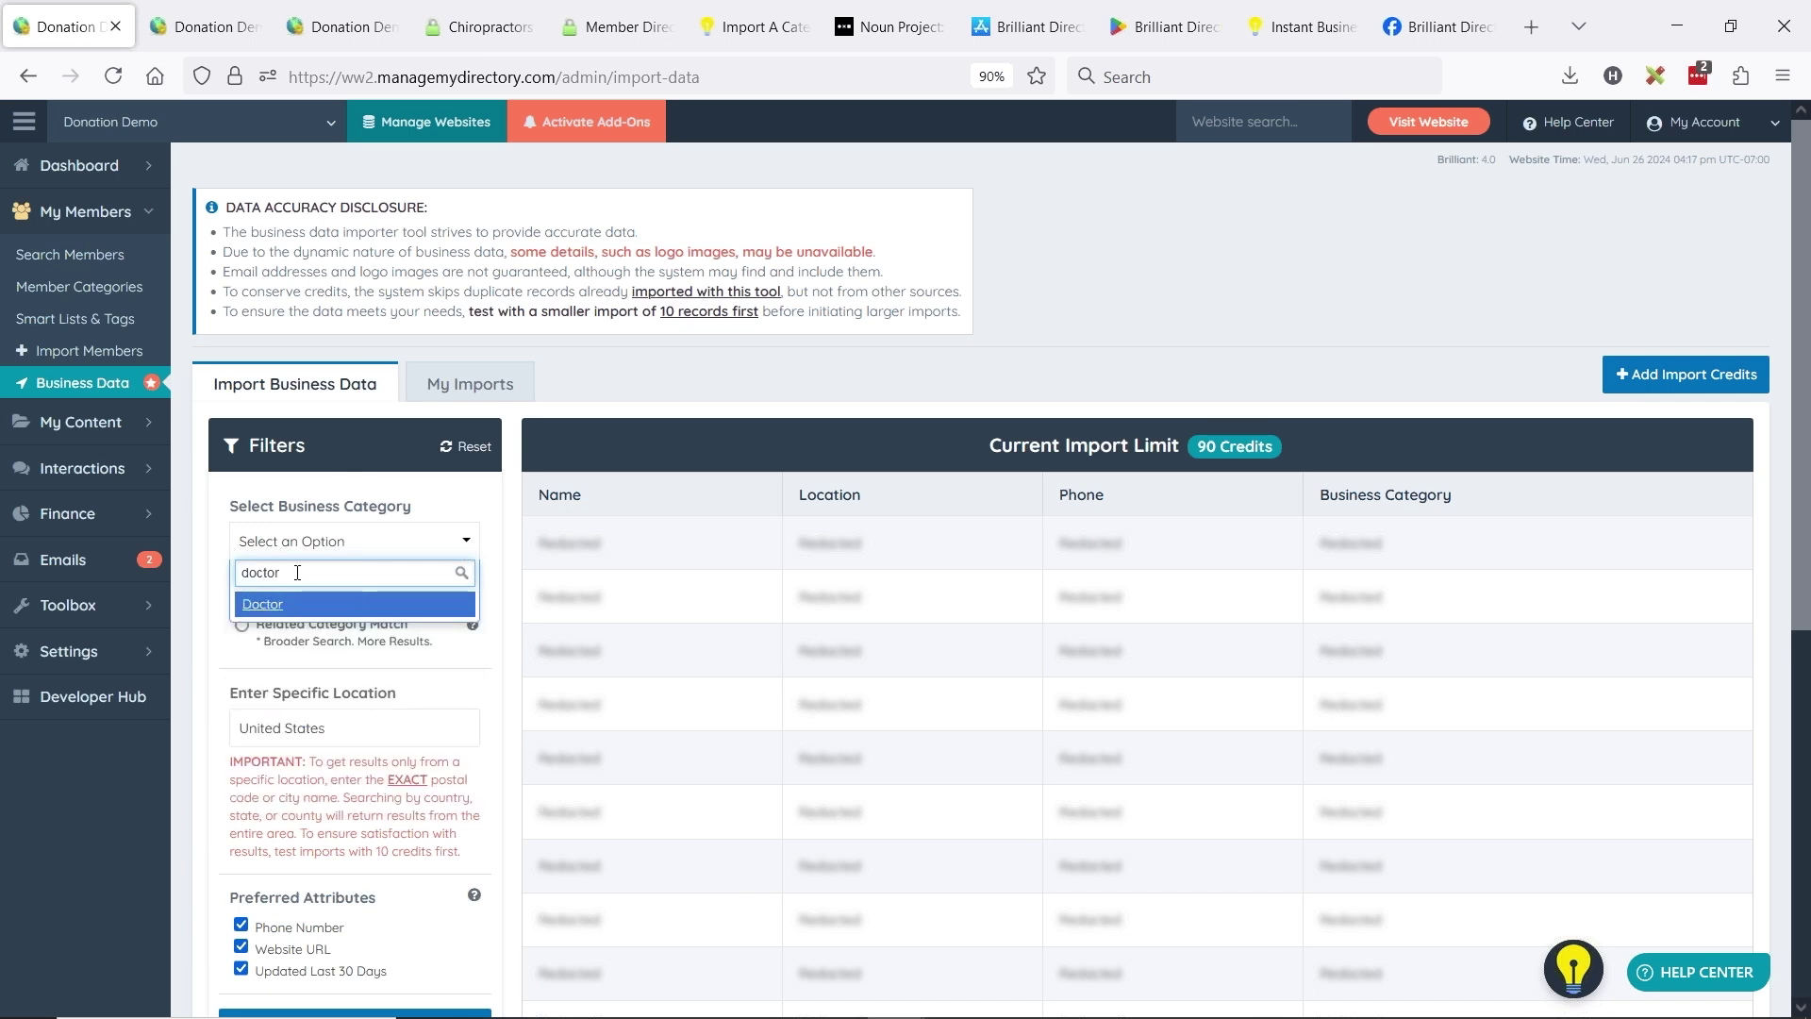
- Search the categories for 'pedia', then close the list without choosing one
{"action": "double_click", "coordinate": [287, 572]}
{"action": "type", "text": "pend"}
{"action": "key", "text": "BackSpace"}
{"action": "key", "text": "BackSpace"}
{"action": "type", "text": "di"}
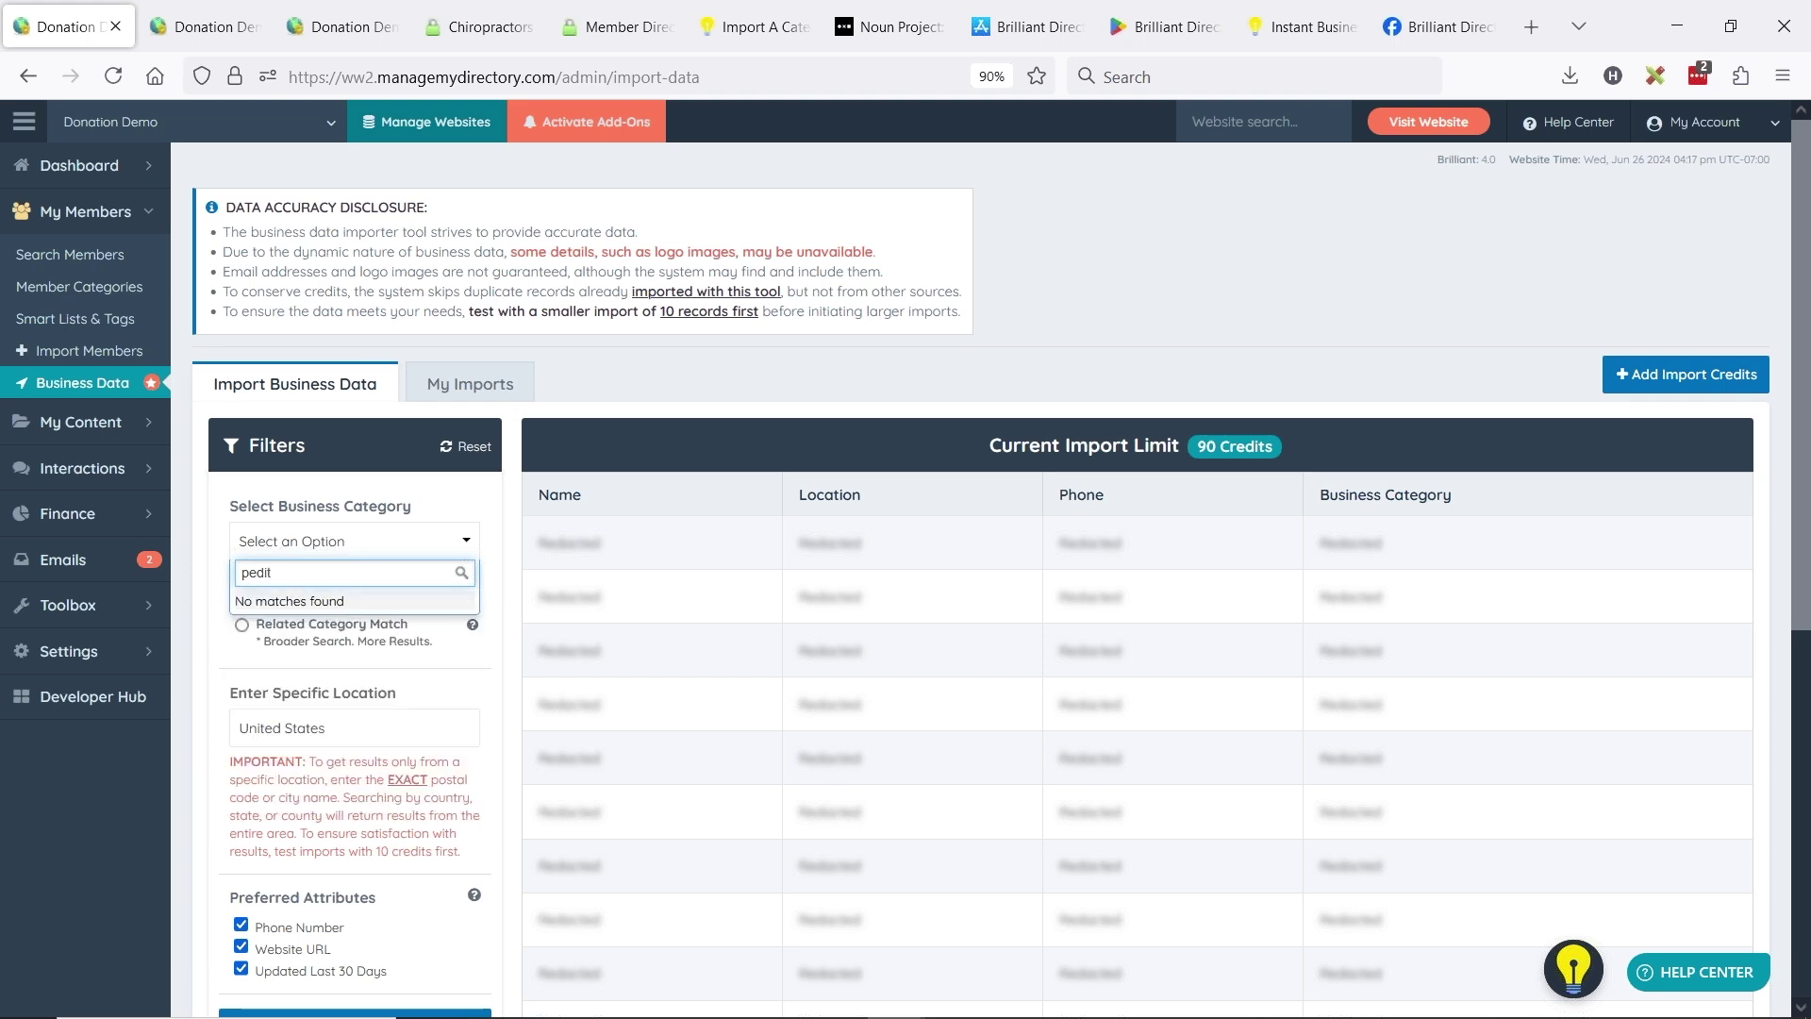
{"action": "type", "text": "a"}
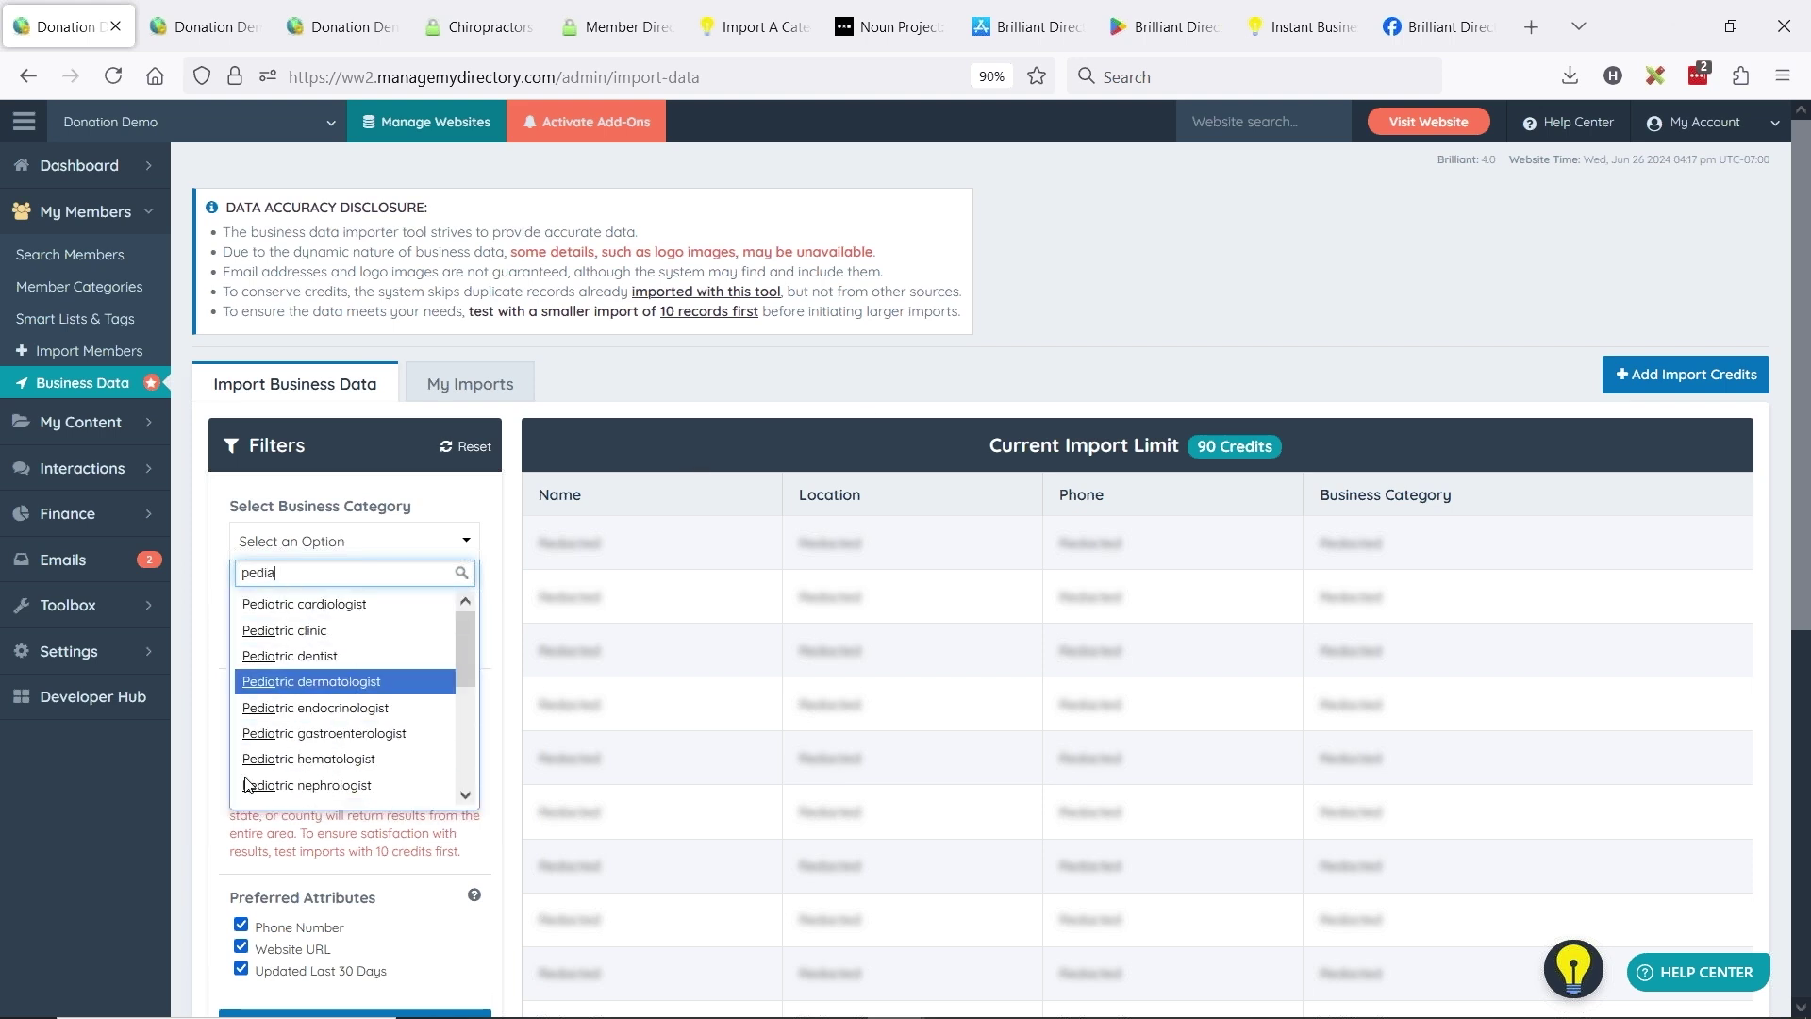
{"action": "left_click", "coordinate": [1061, 344]}
{"action": "key", "text": "alt+Tab"}
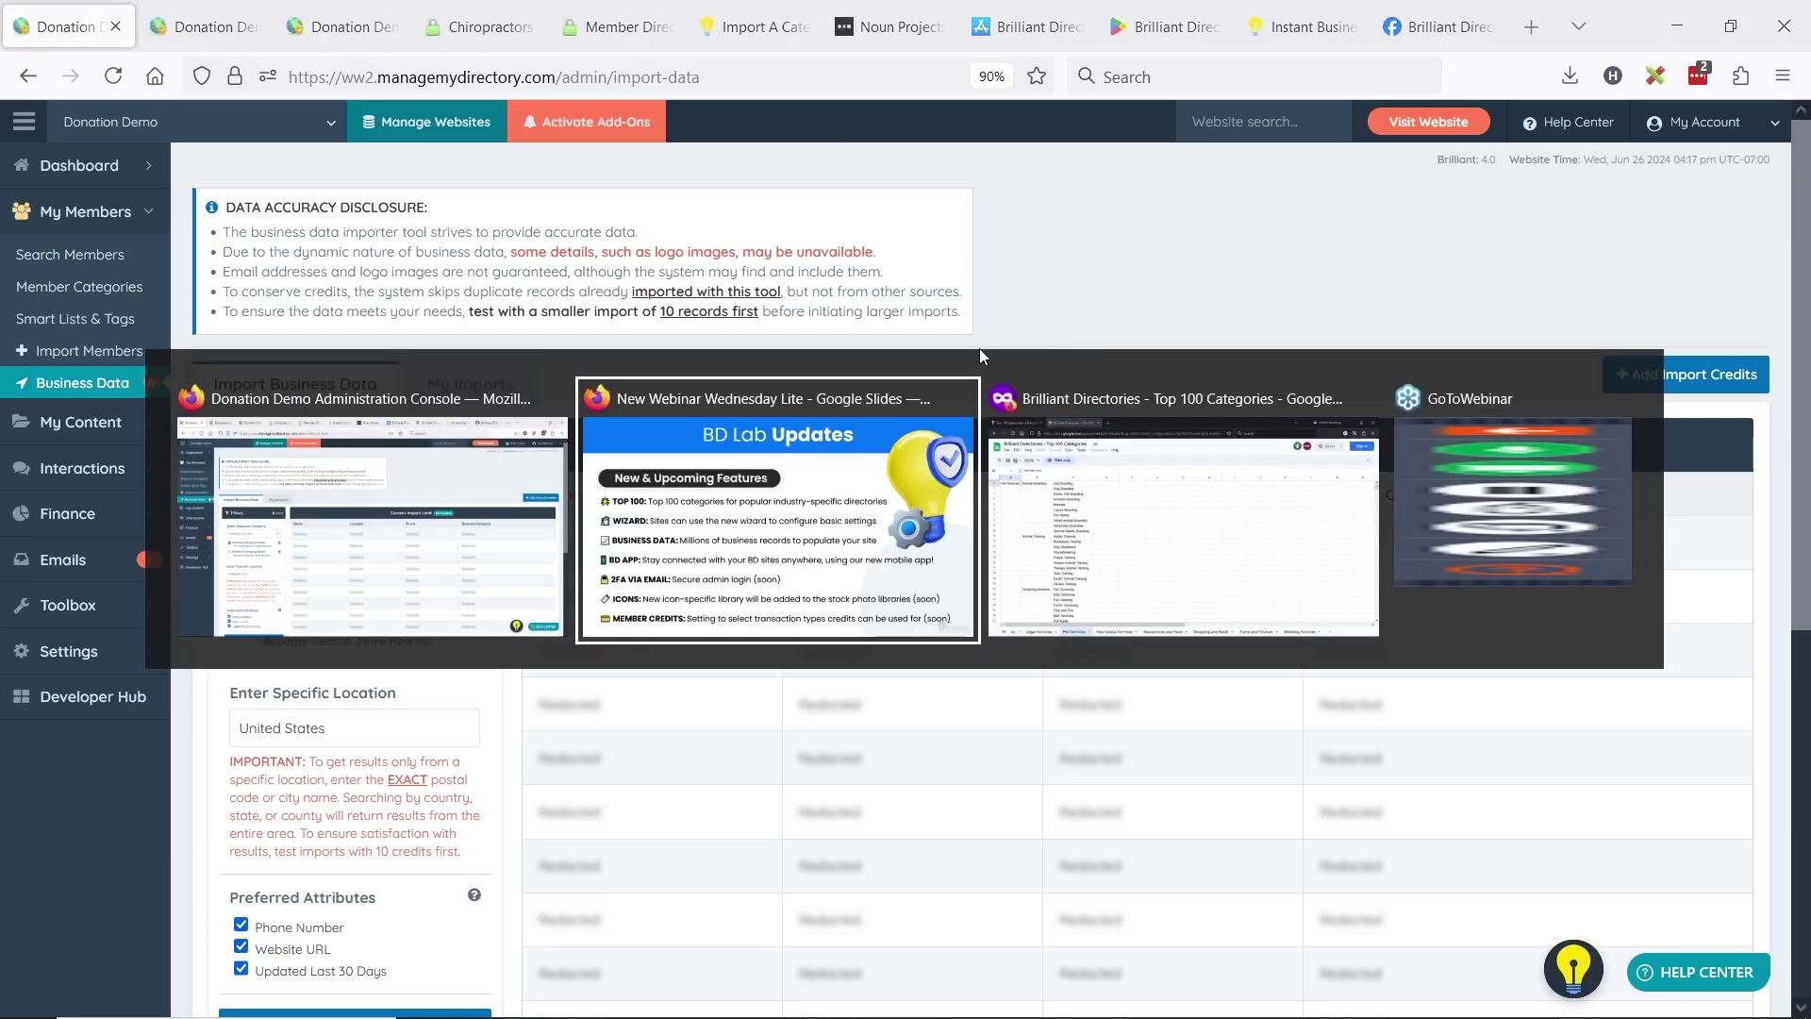
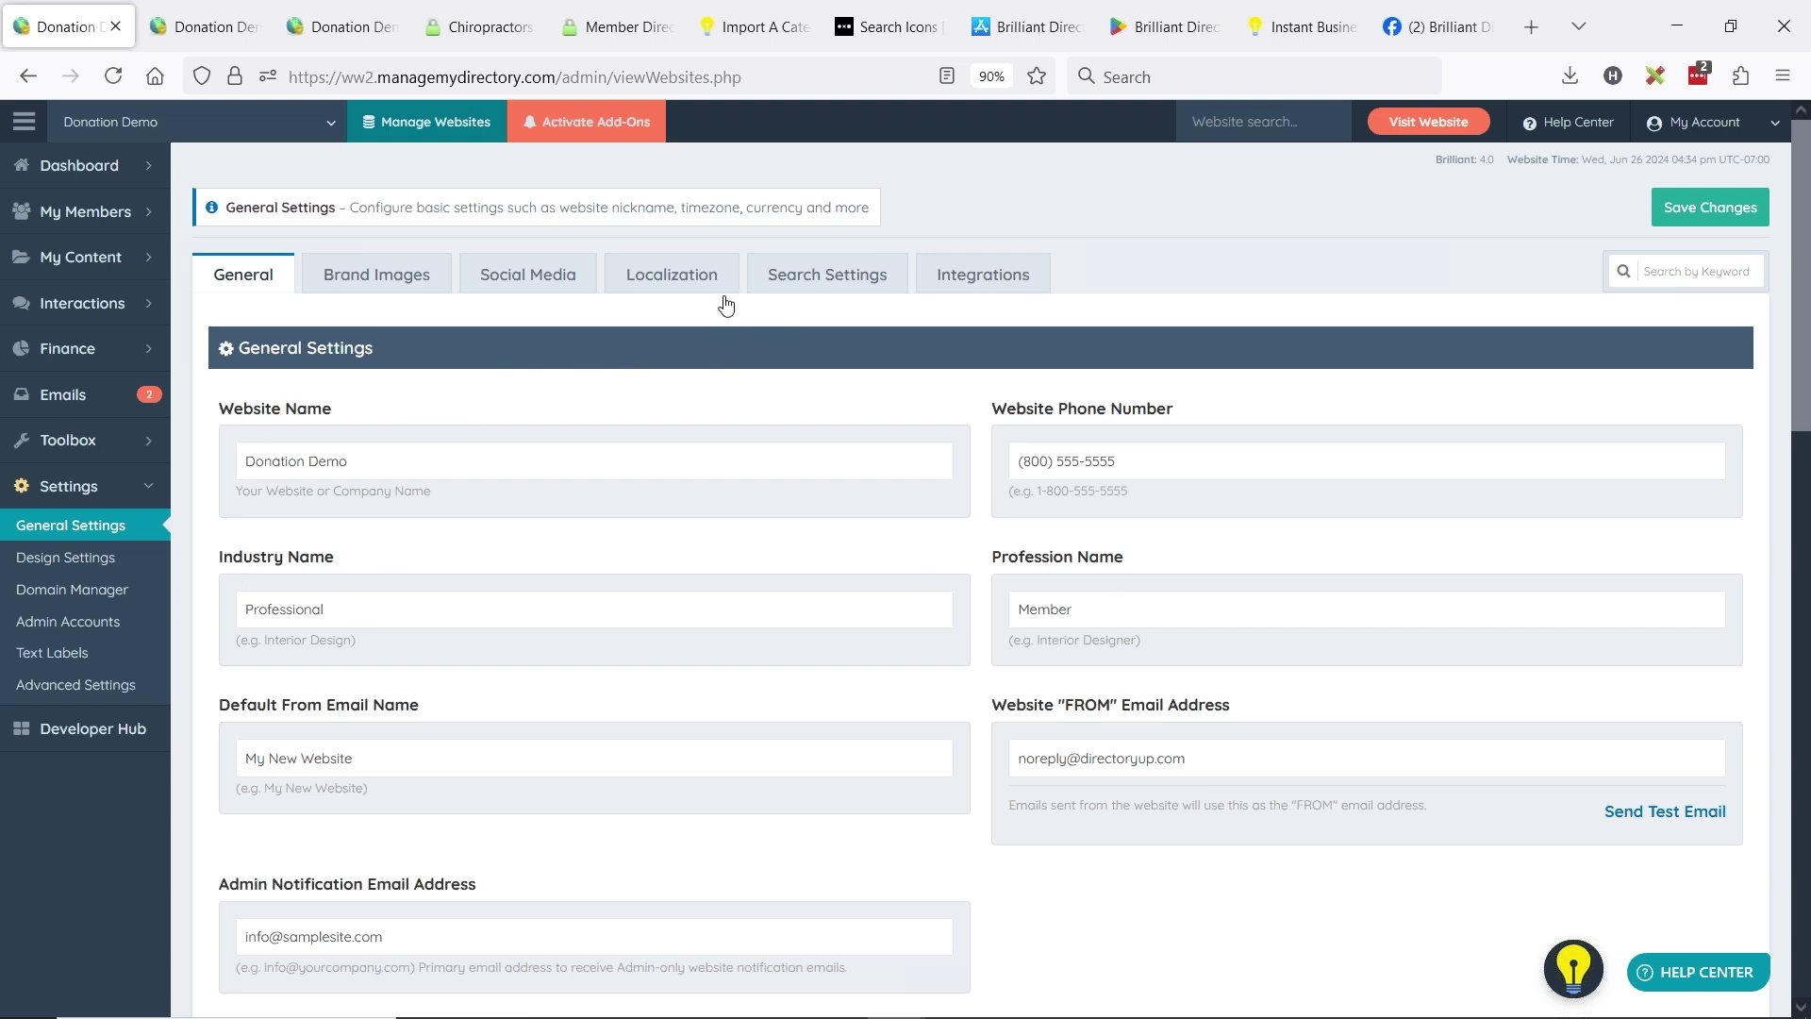
{"action": "left_click", "coordinate": [687, 295]}
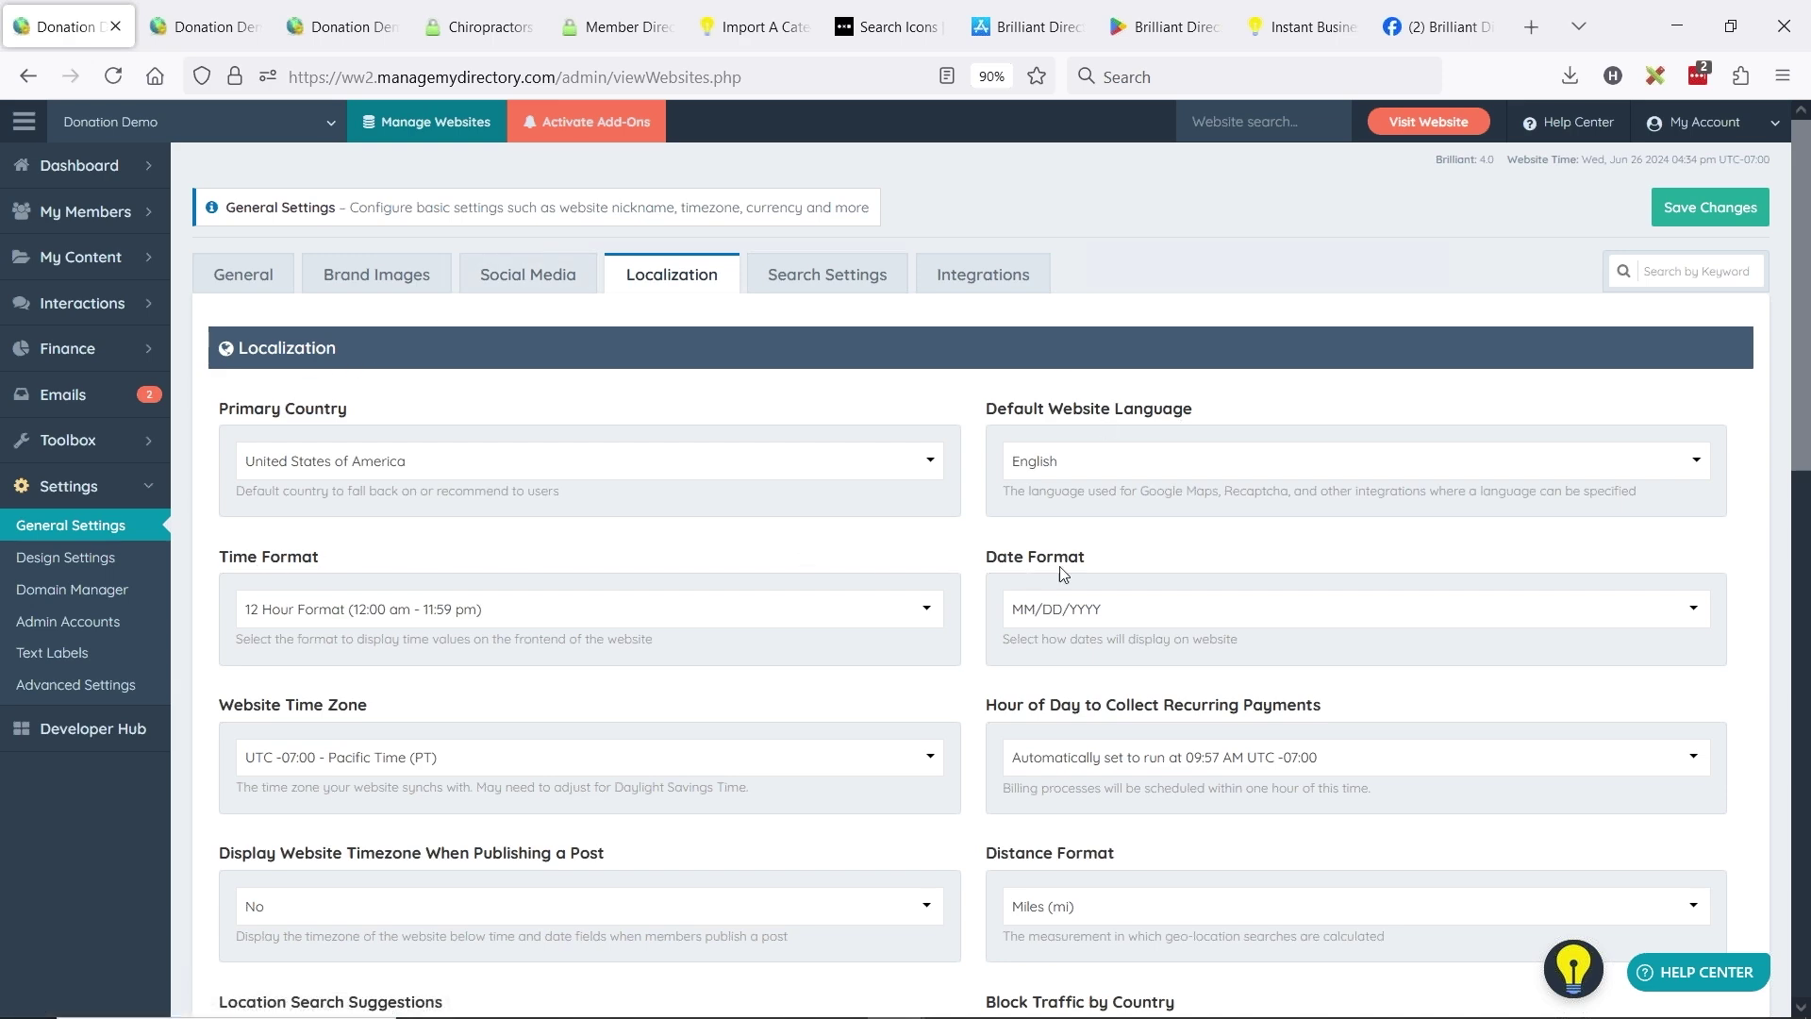
{"action": "scroll", "coordinate": [978, 675], "scroll_direction": "down", "scroll_amount": 10}
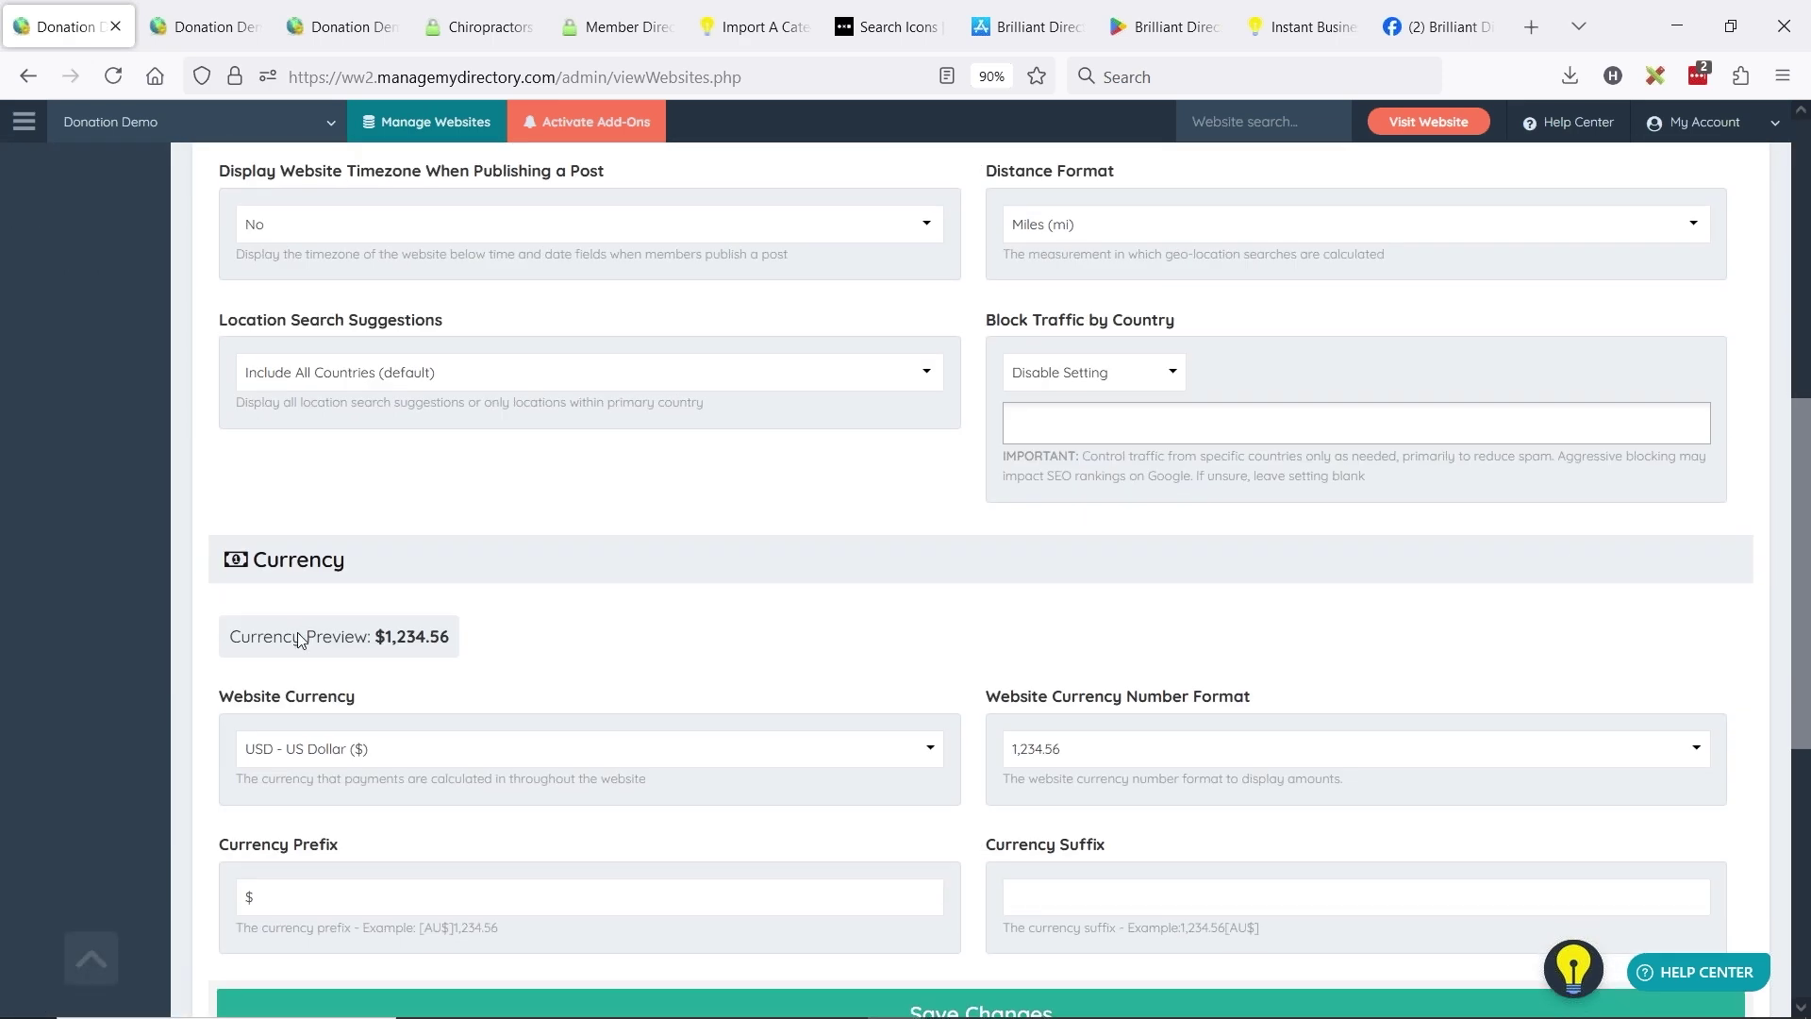
{"action": "scroll", "coordinate": [1048, 661], "scroll_direction": "up", "scroll_amount": 8}
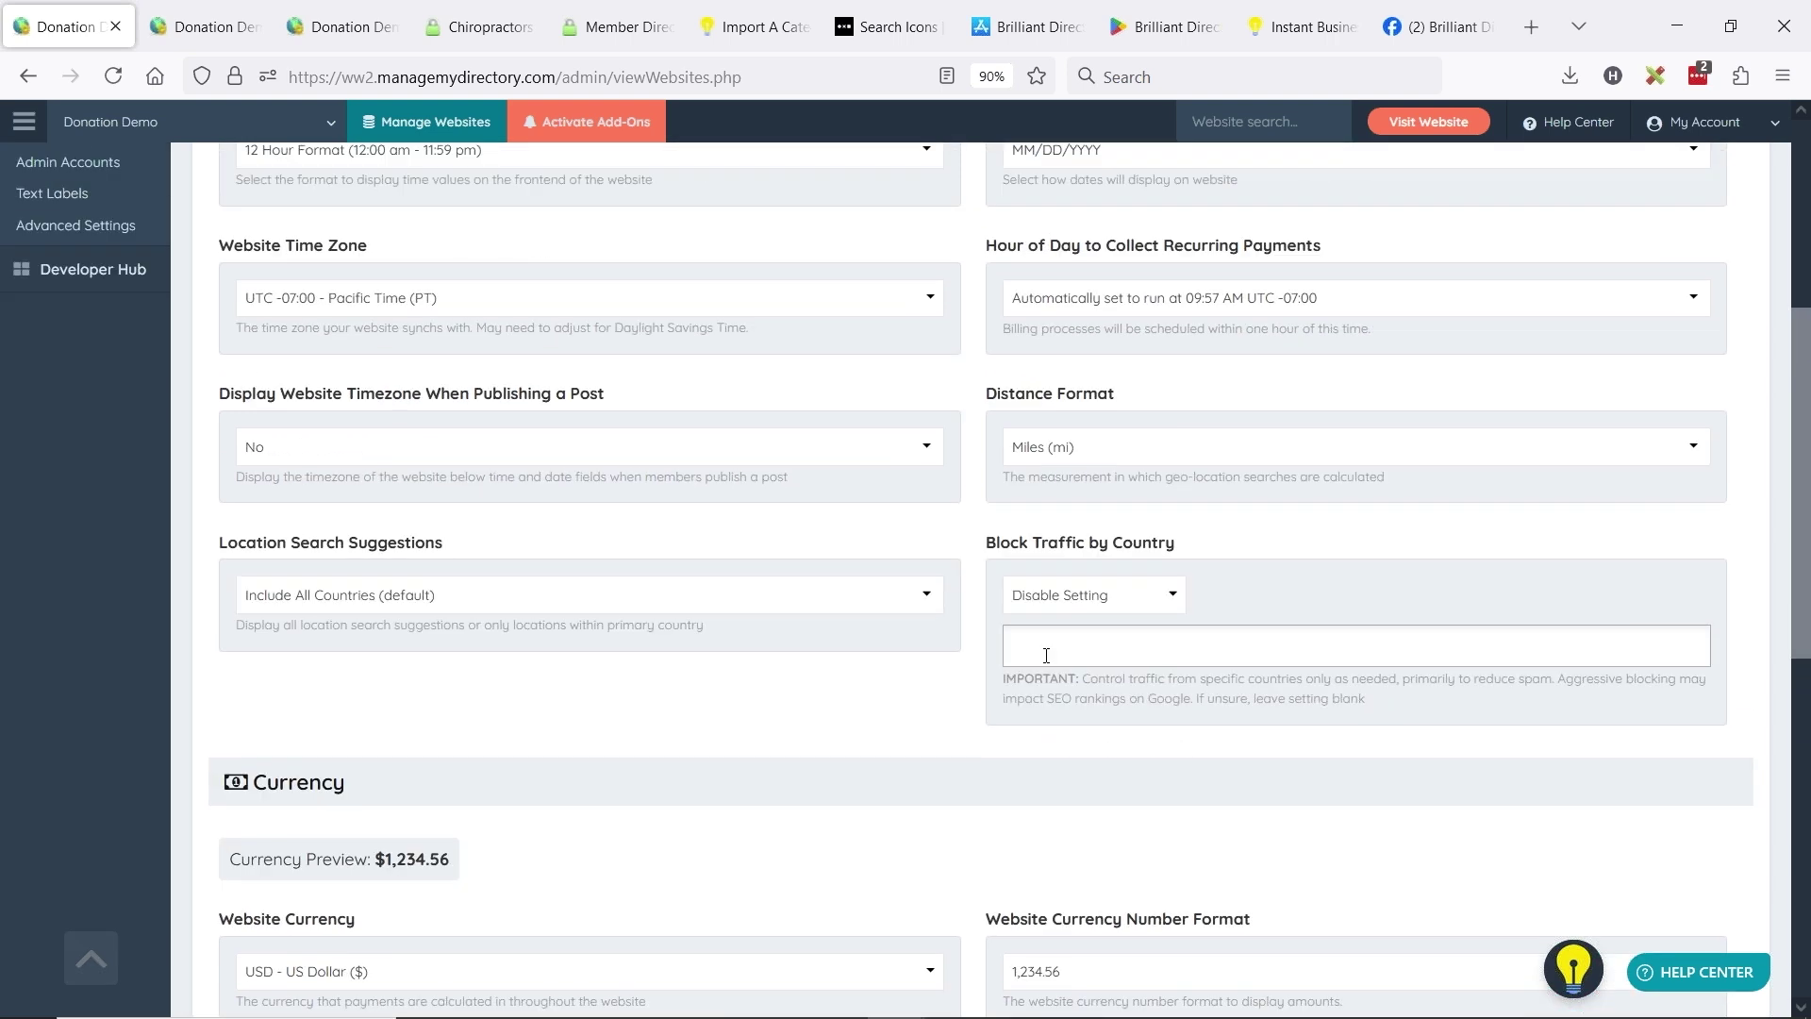
{"action": "scroll", "coordinate": [1048, 661], "scroll_direction": "up", "scroll_amount": 2}
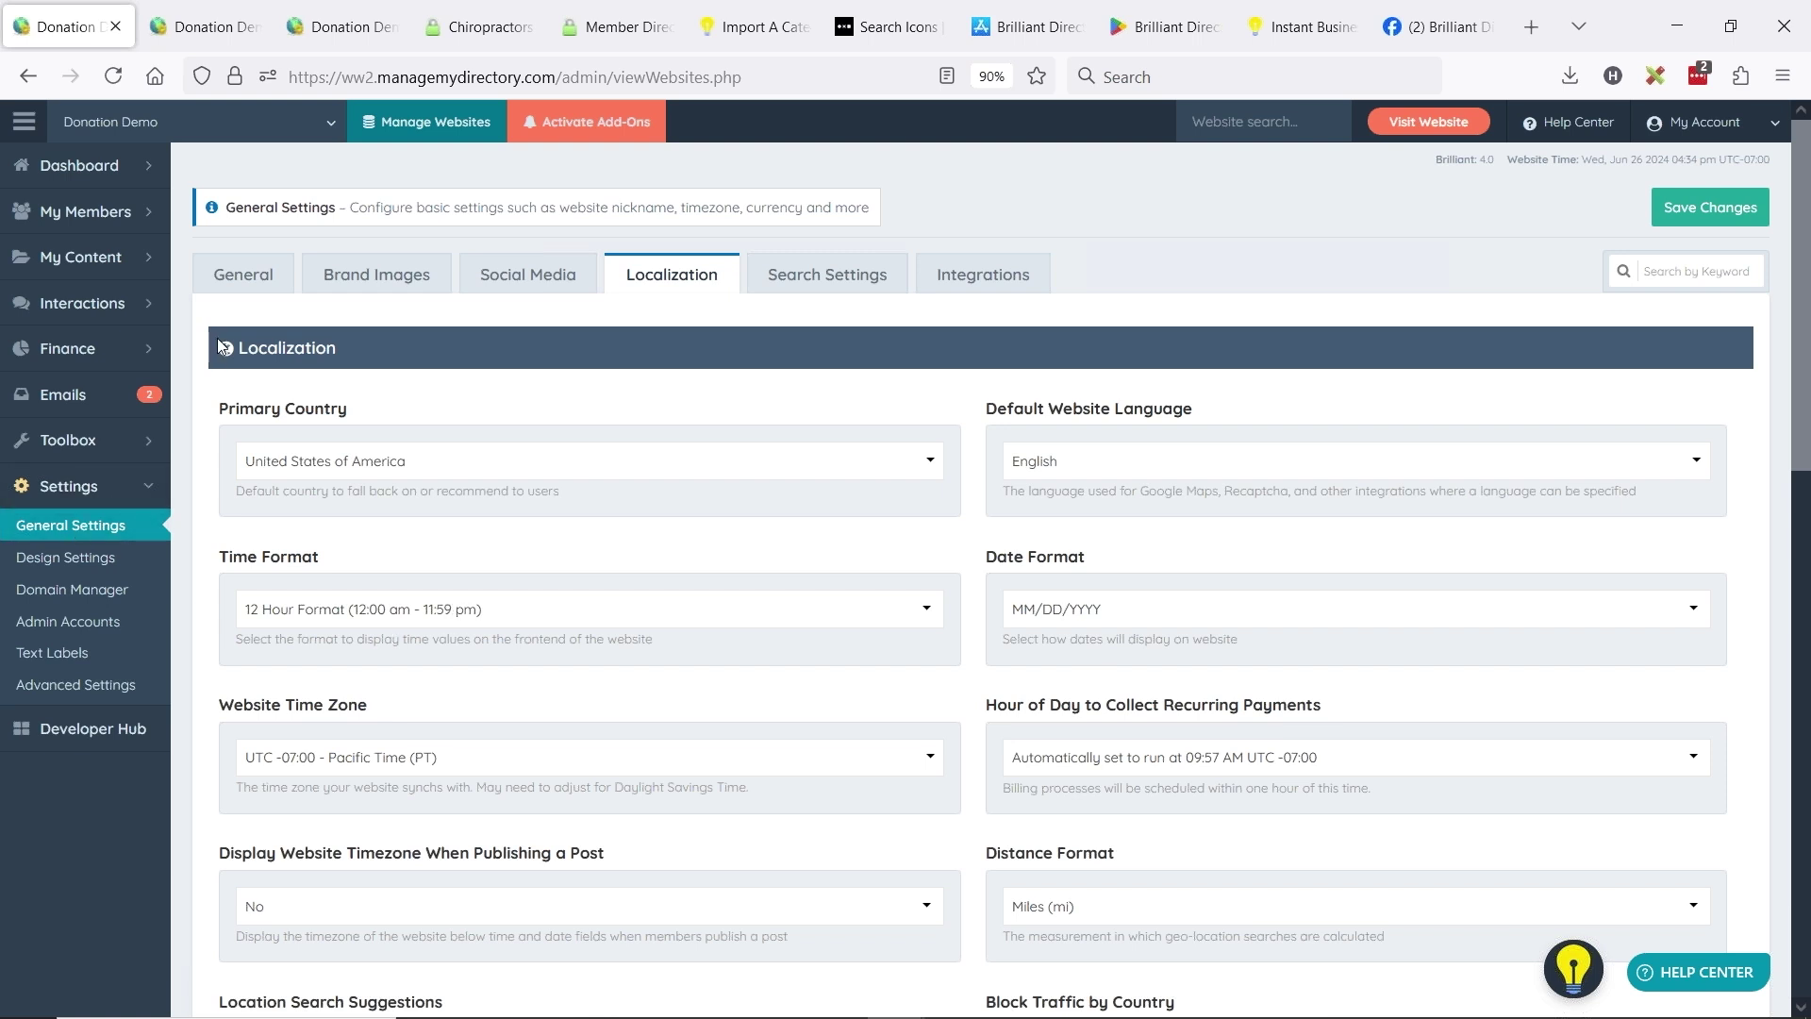
{"action": "left_click", "coordinate": [247, 275]}
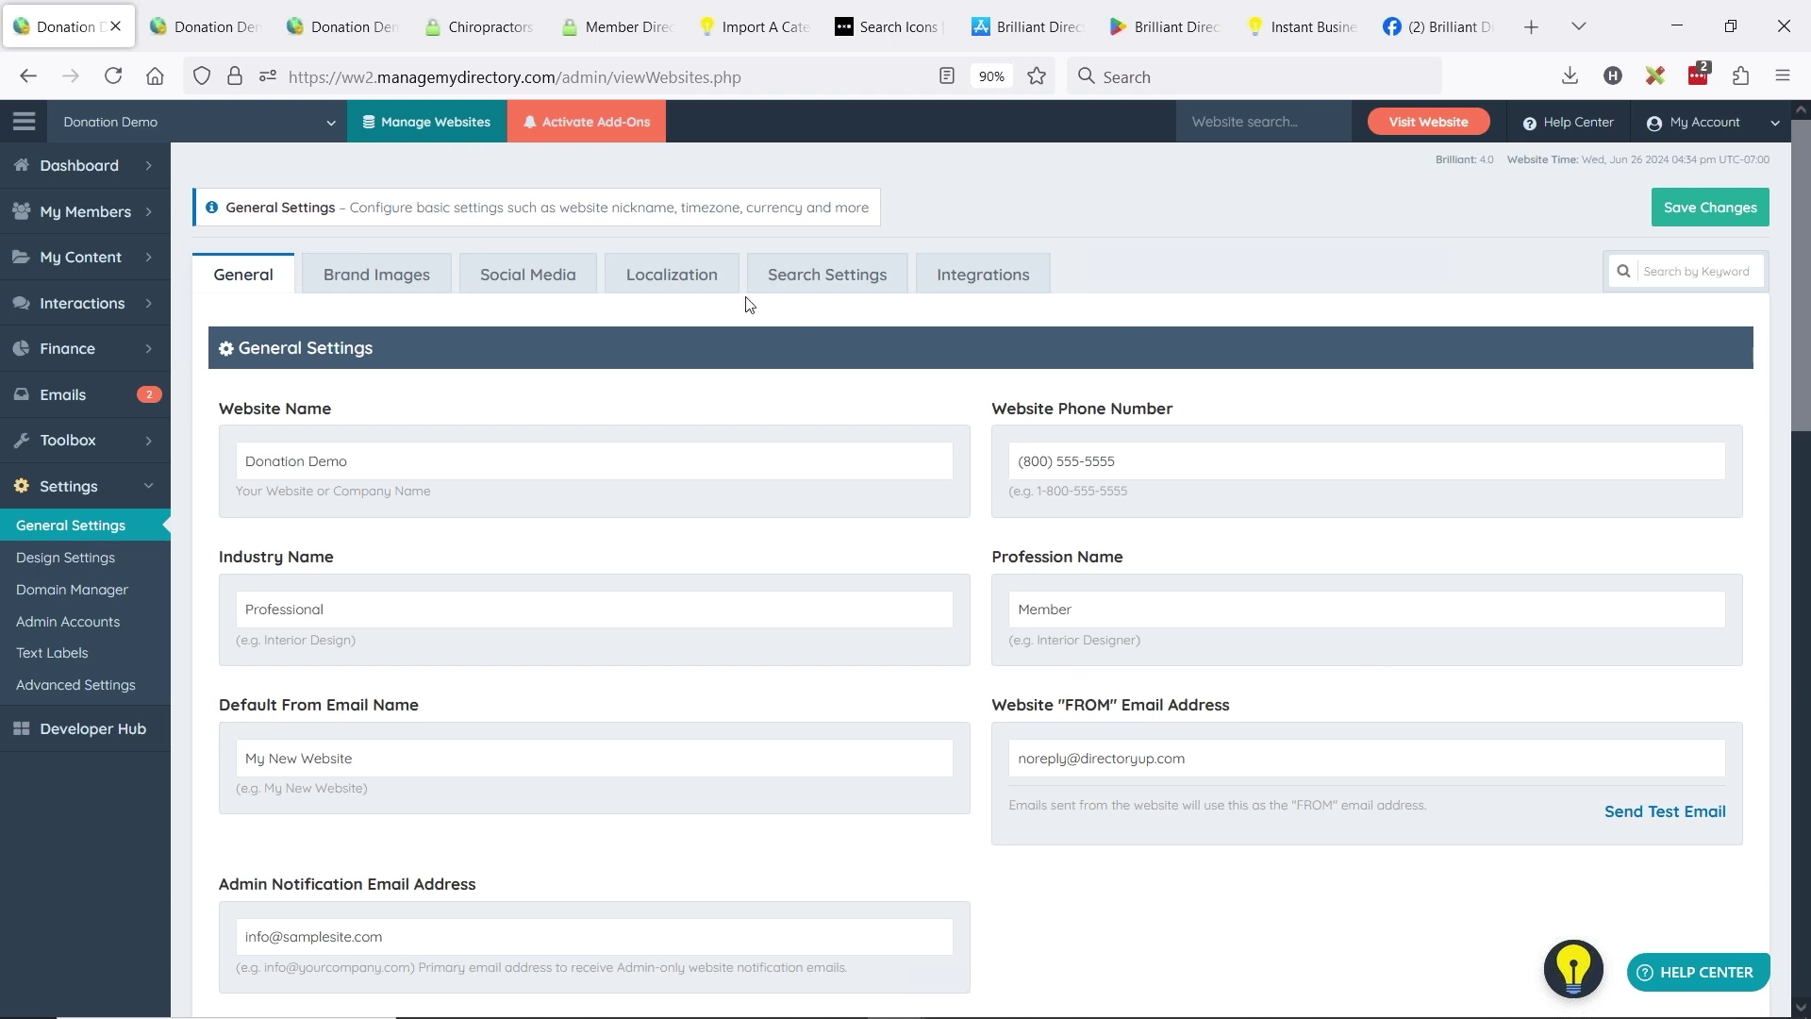
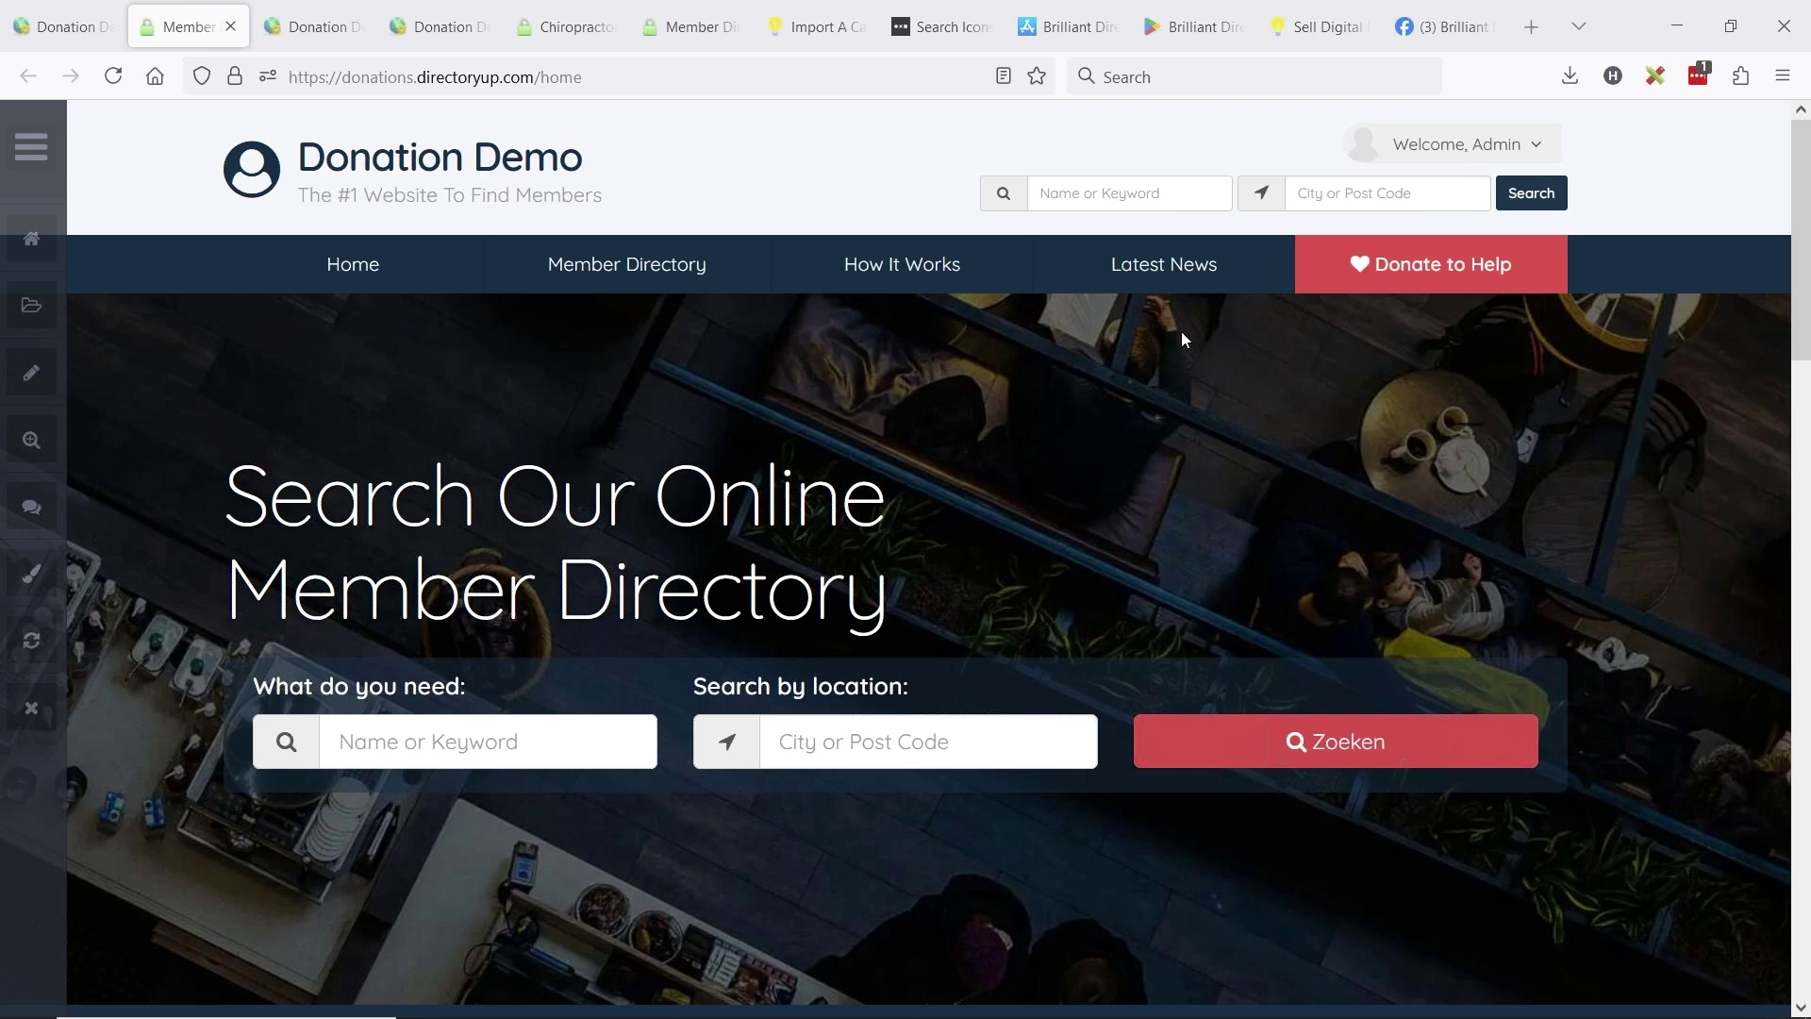
- Open the Donate to Help page and bring its four donation cards into view
{"action": "mouse_move", "coordinate": [1426, 274]}
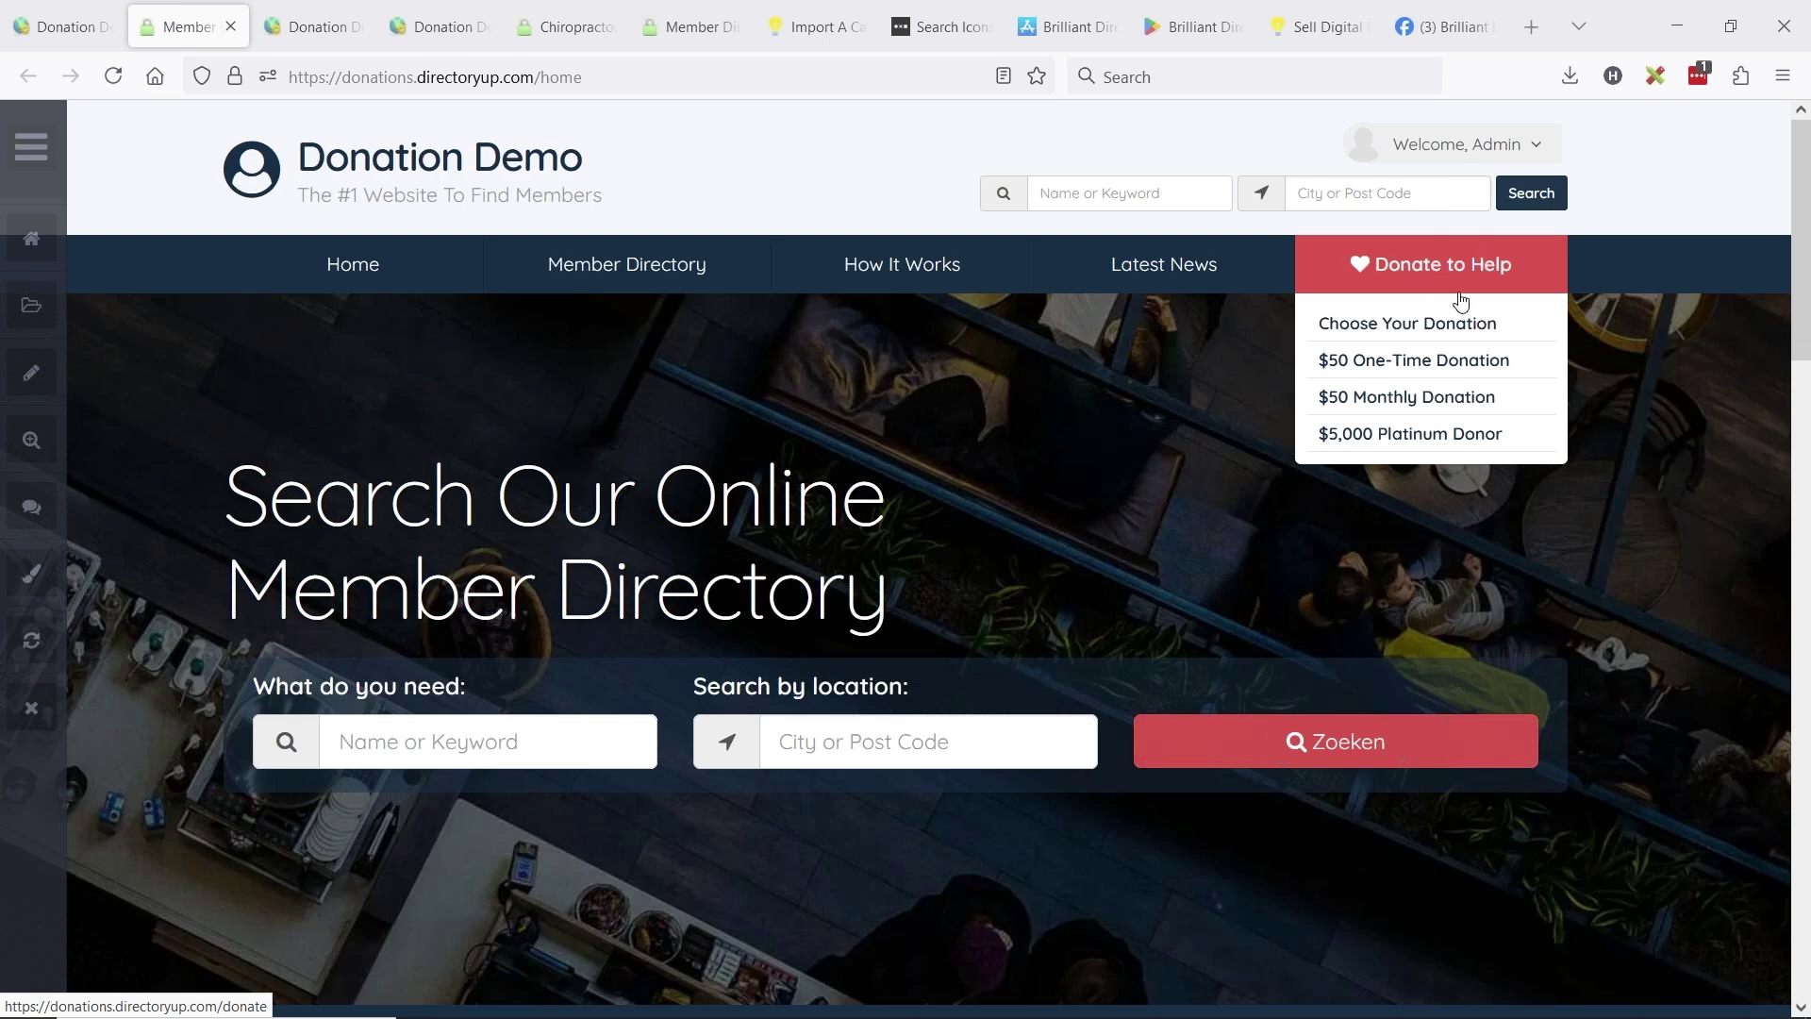
{"action": "left_click", "coordinate": [1453, 282]}
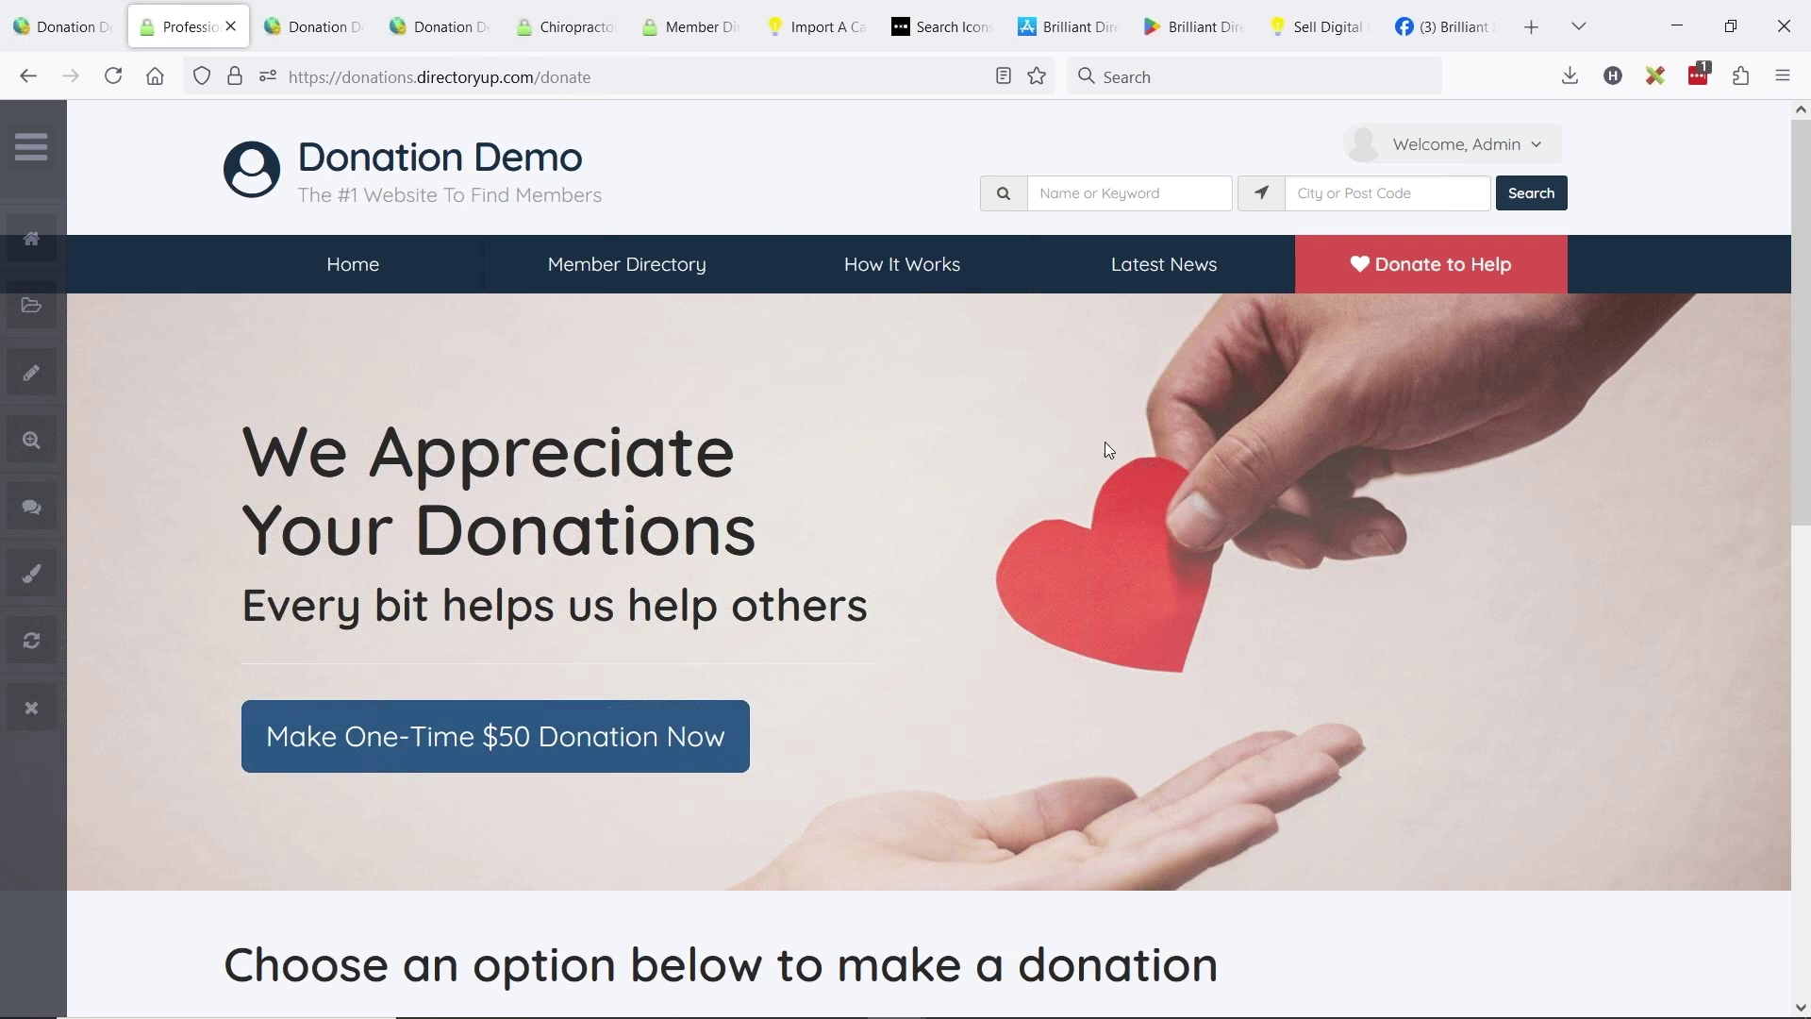
{"action": "scroll", "coordinate": [440, 421], "scroll_direction": "down", "scroll_amount": 2}
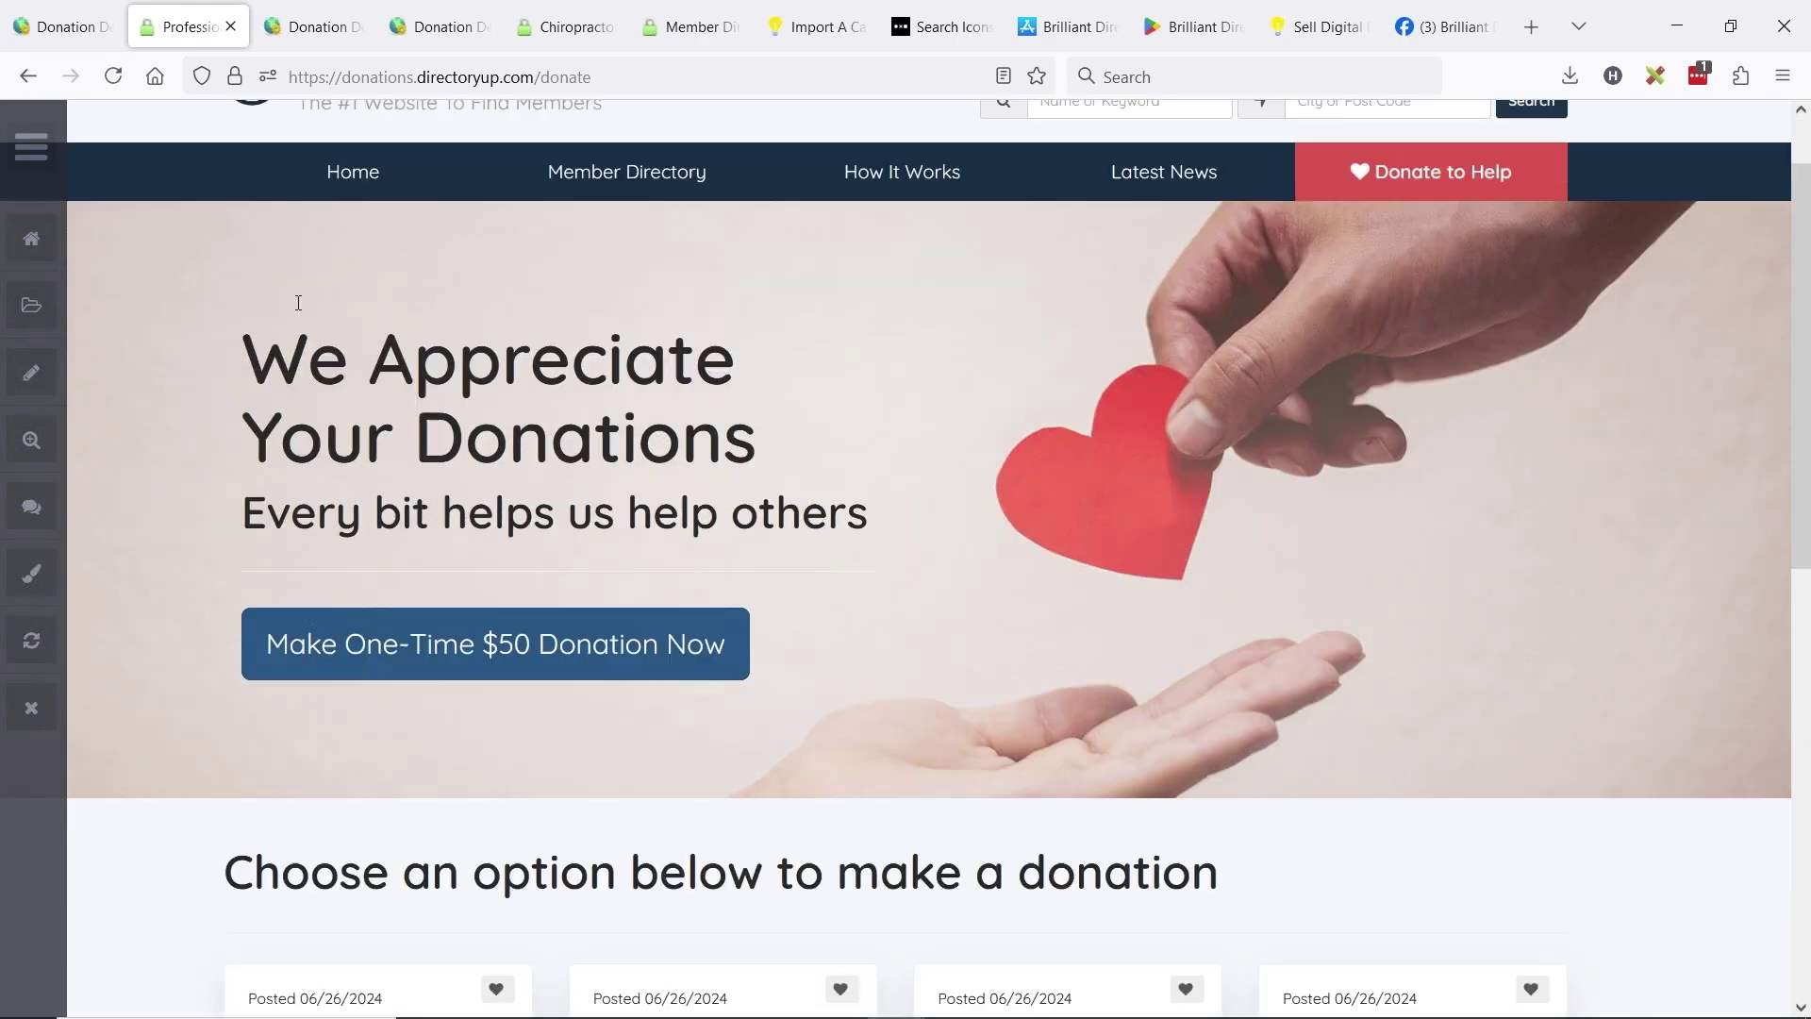
{"action": "scroll", "coordinate": [435, 408], "scroll_direction": "up", "scroll_amount": 2}
{"action": "scroll", "coordinate": [434, 408], "scroll_direction": "down", "scroll_amount": 2}
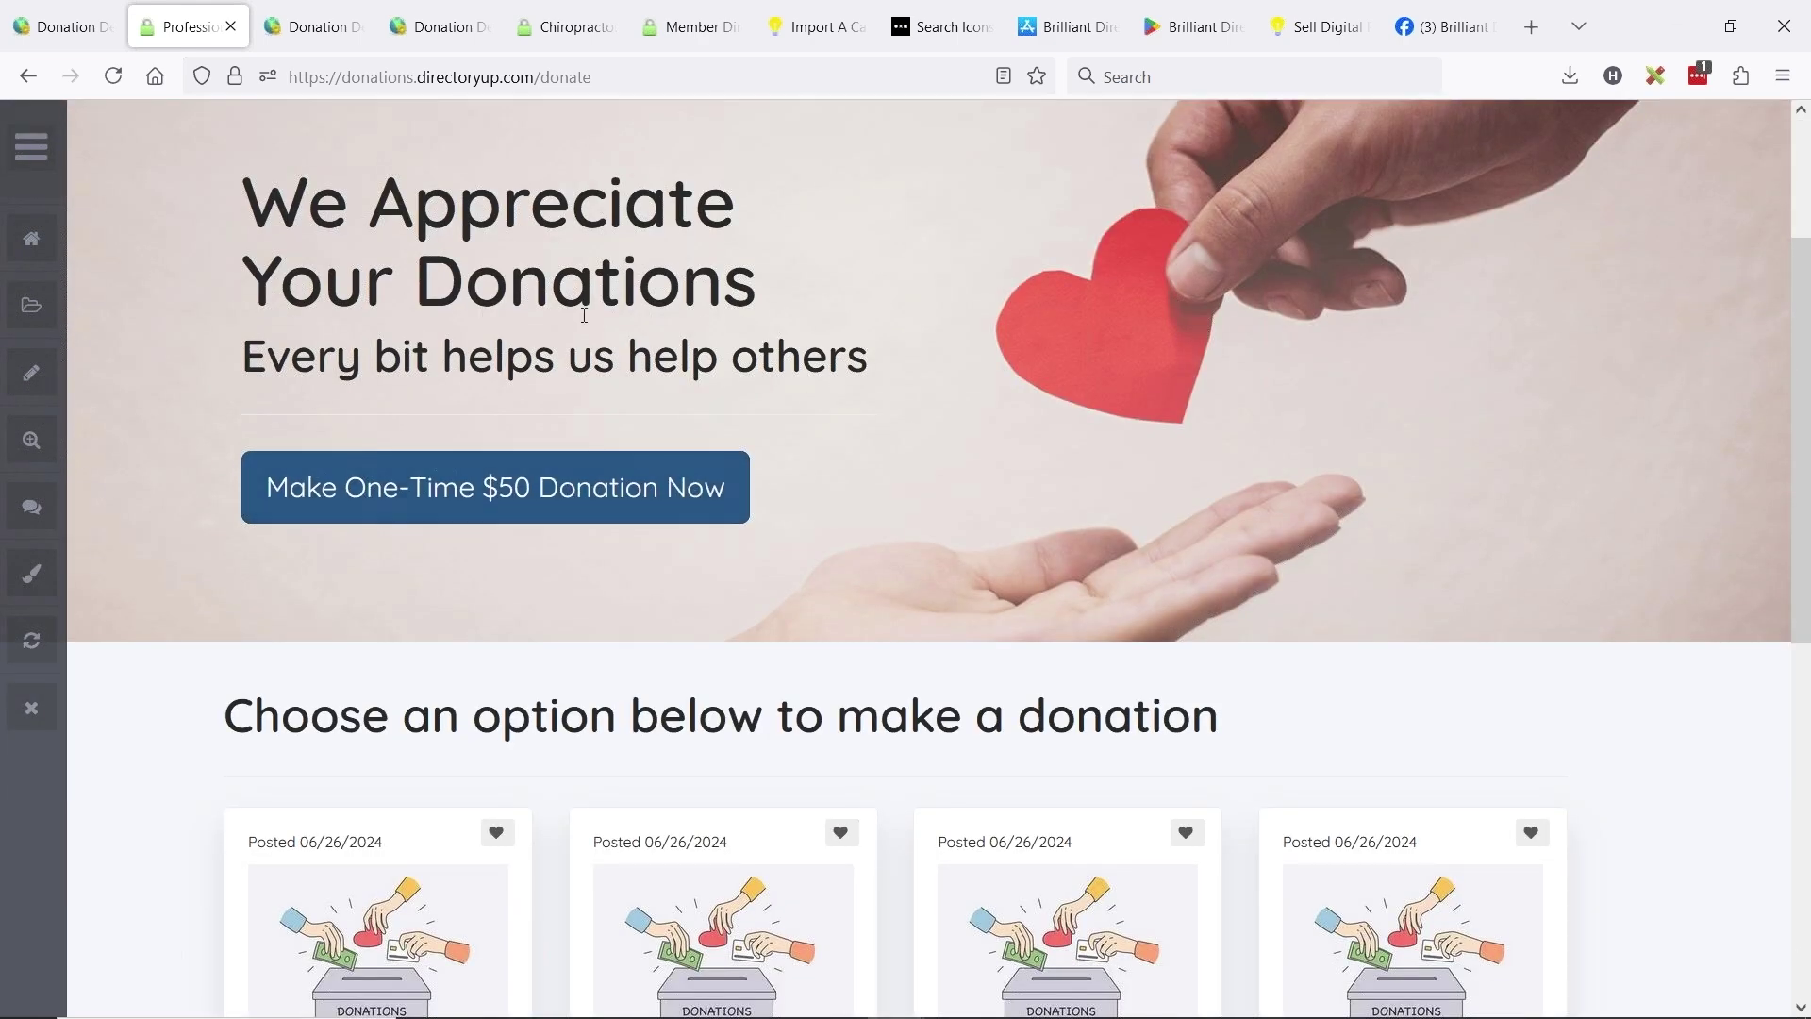
{"action": "scroll", "coordinate": [942, 365], "scroll_direction": "up", "scroll_amount": 2}
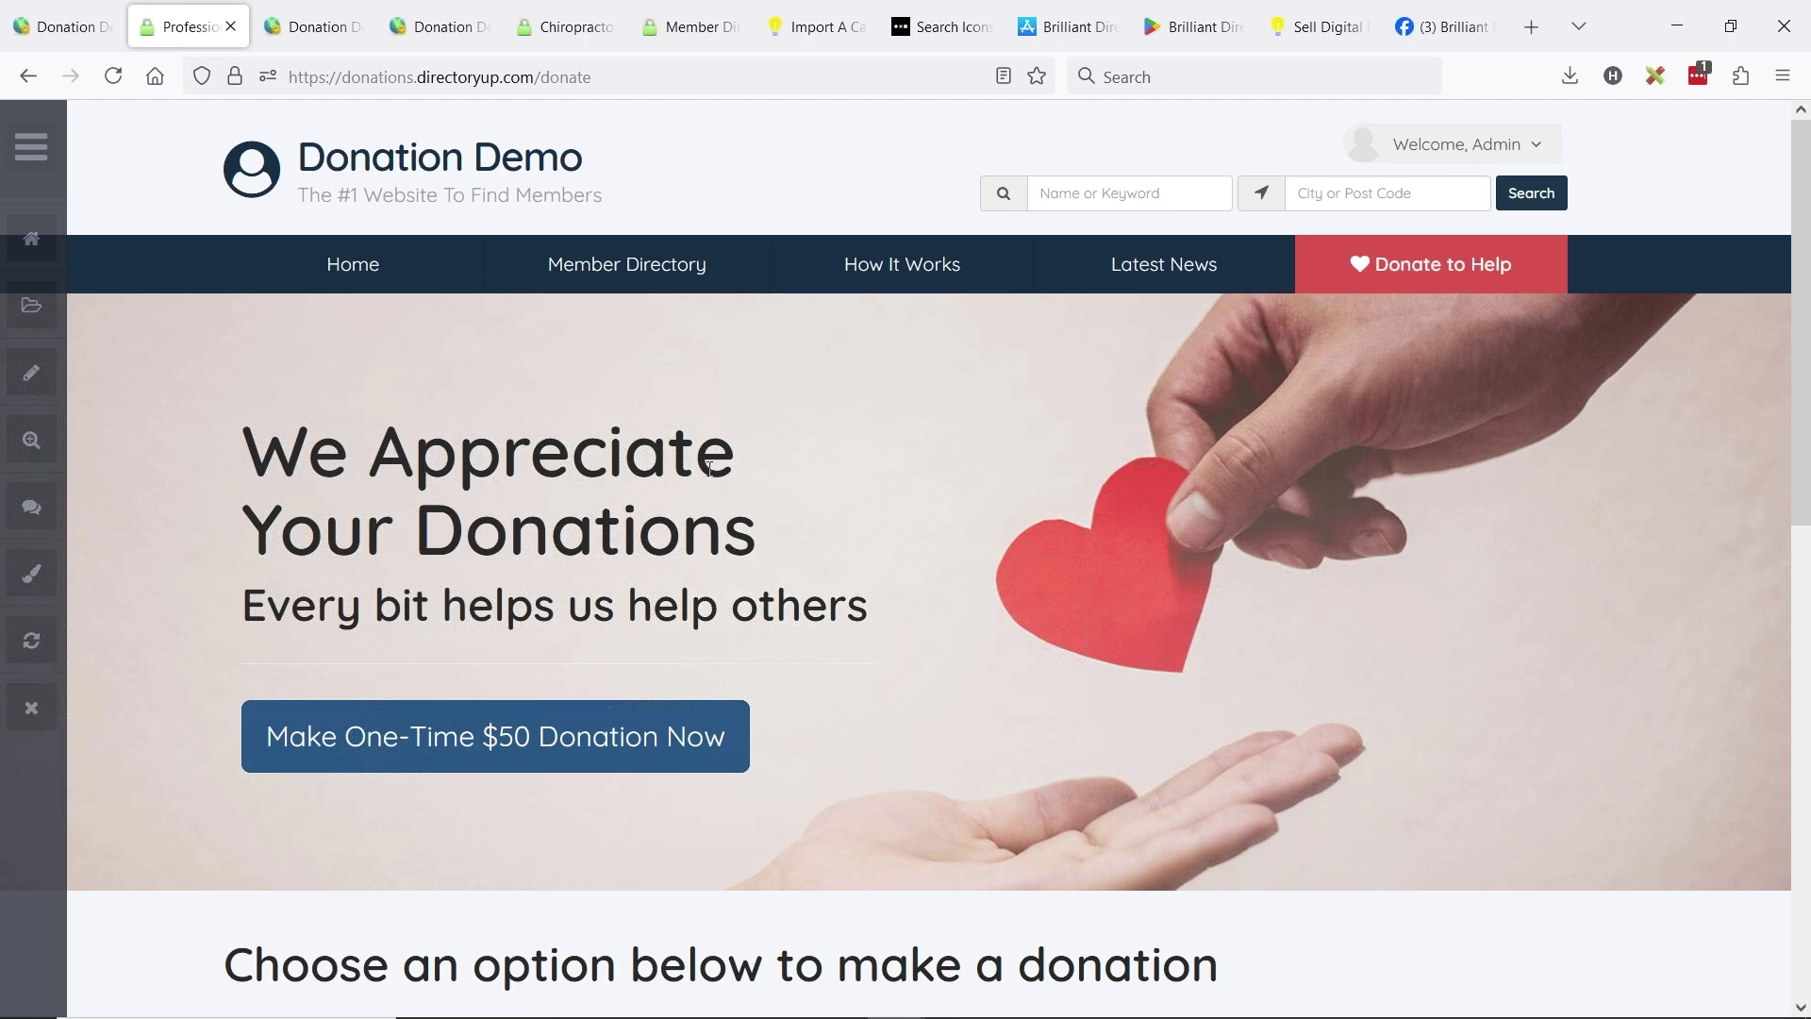
{"action": "scroll", "coordinate": [424, 485], "scroll_direction": "down", "scroll_amount": 2}
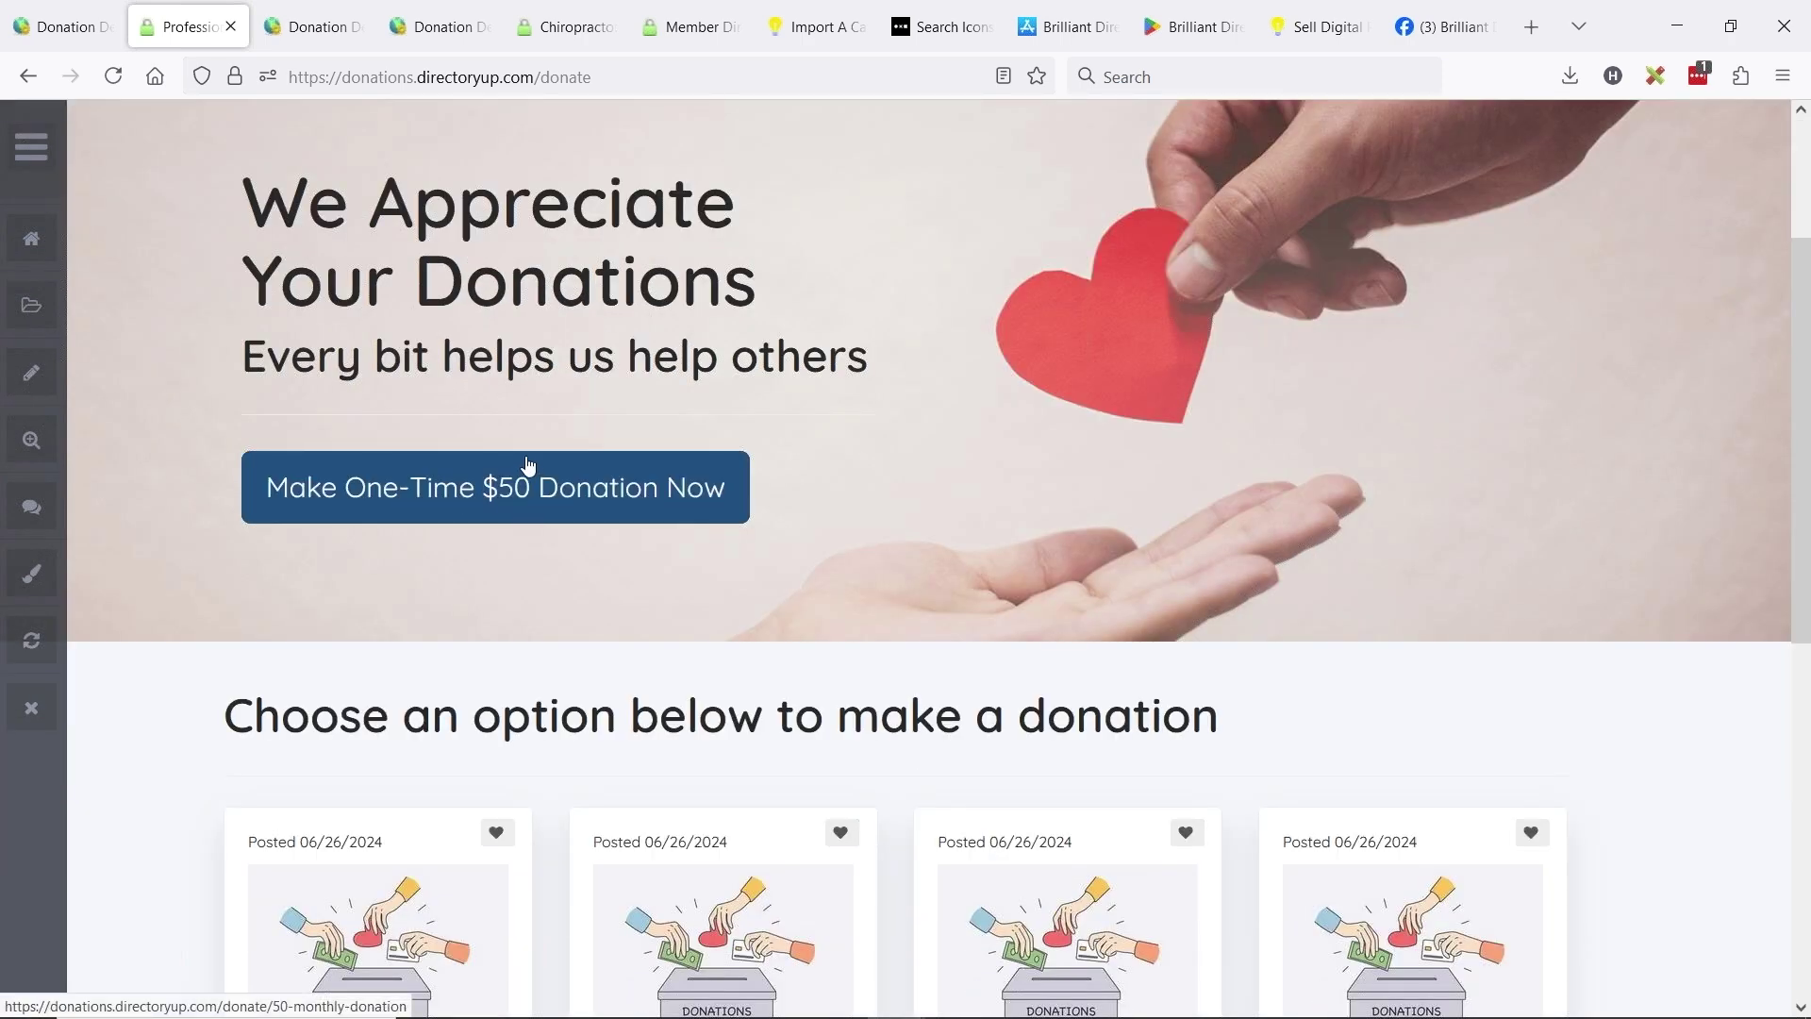
{"action": "scroll", "coordinate": [664, 396], "scroll_direction": "down", "scroll_amount": 2}
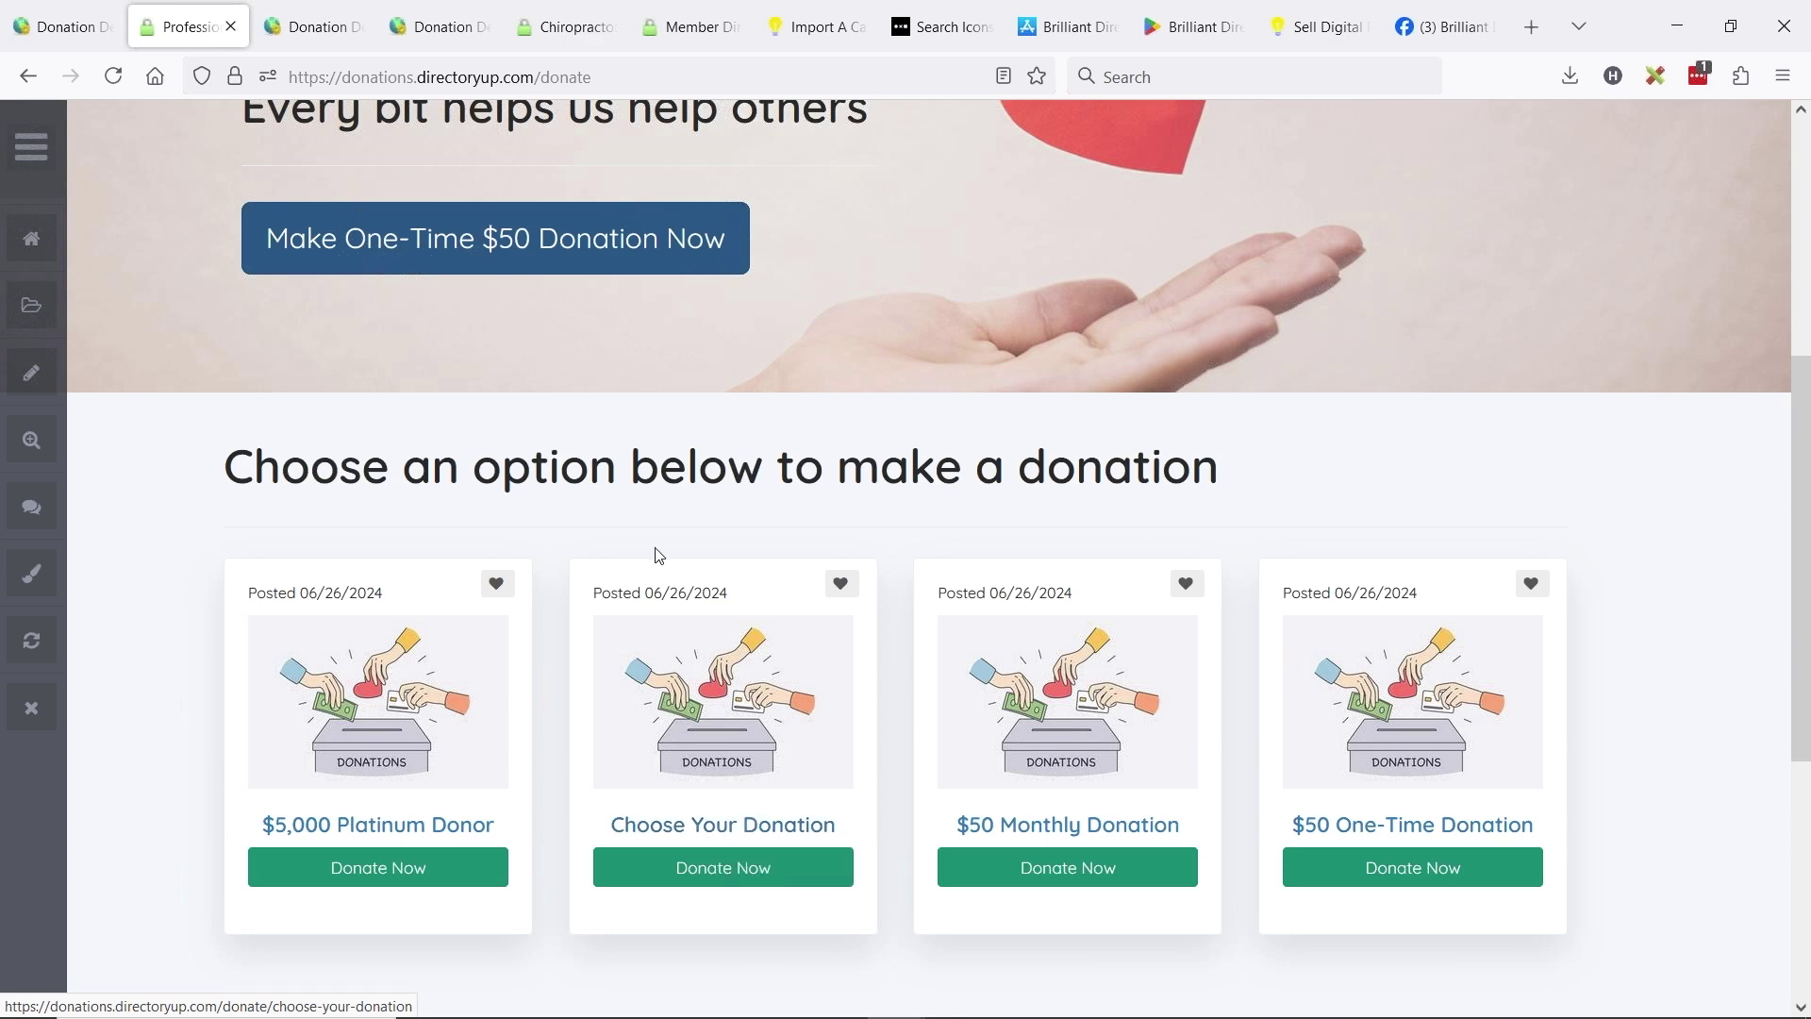
{"action": "scroll", "coordinate": [665, 560], "scroll_direction": "up", "scroll_amount": 3}
{"action": "scroll", "coordinate": [963, 635], "scroll_direction": "down", "scroll_amount": 3}
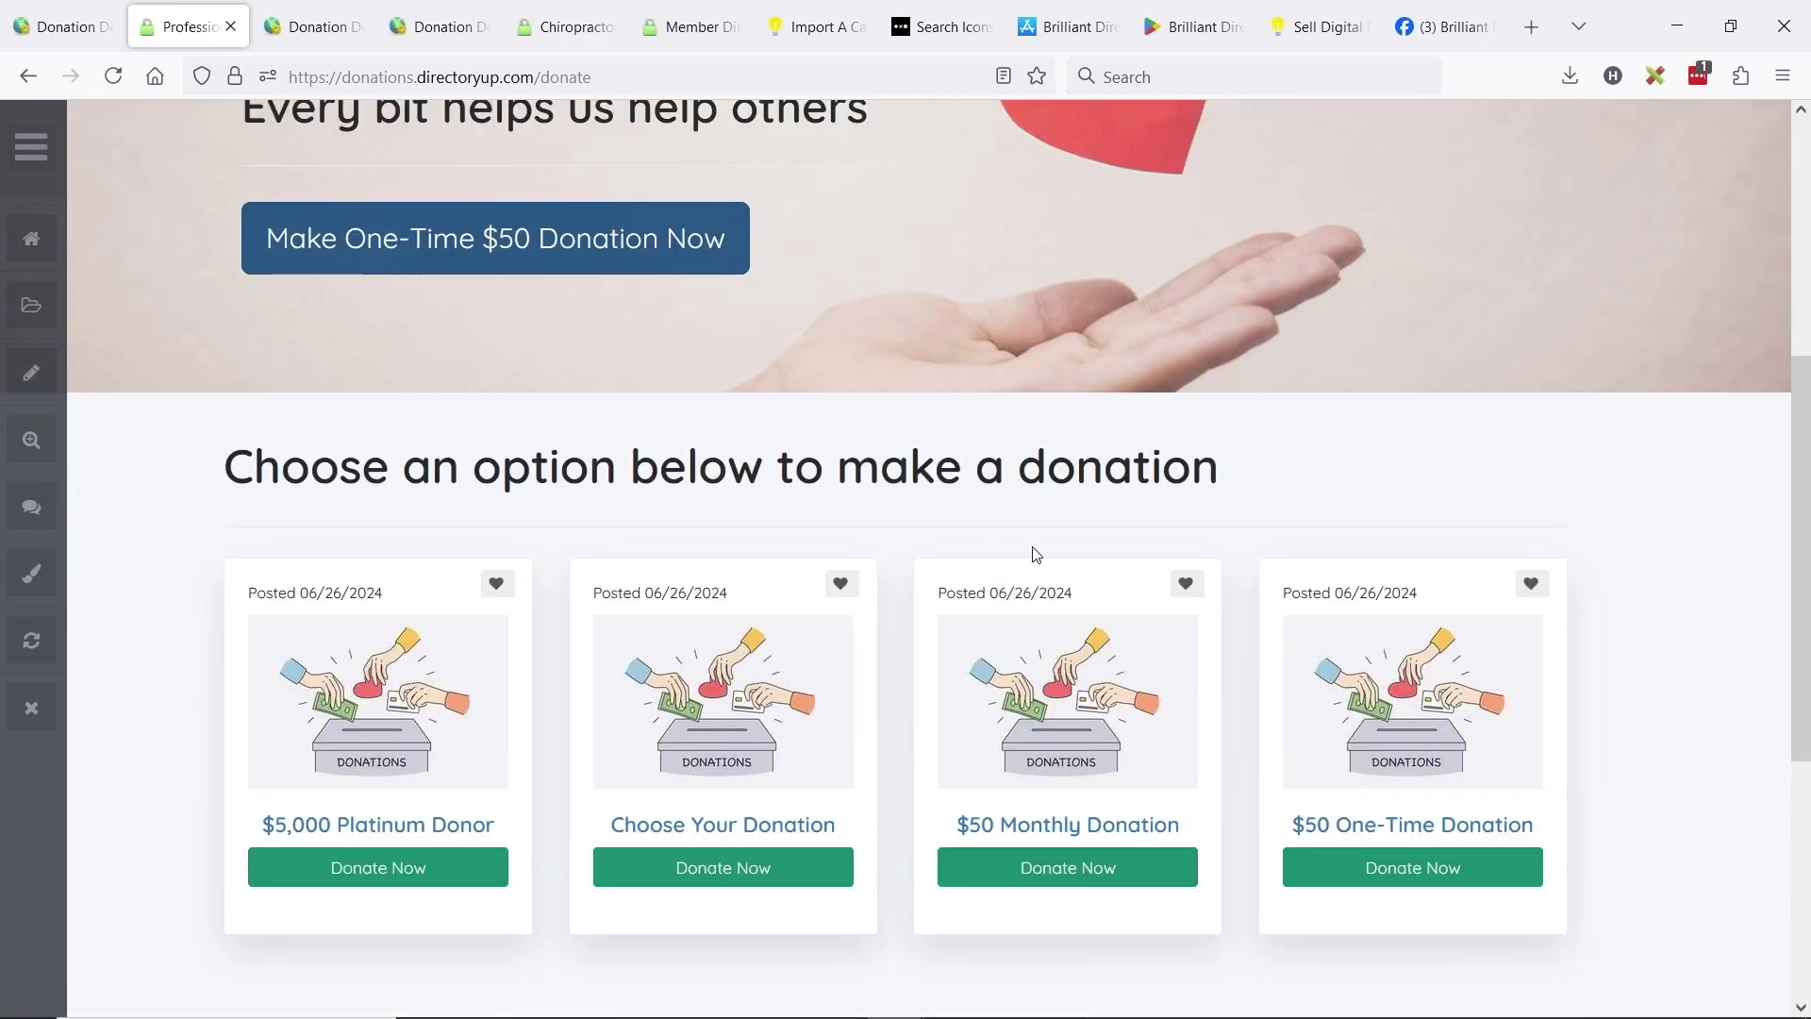
- View the Choose Your Donation post's custom amount and monthly option, then return to the admin dashboard
{"action": "left_click", "coordinate": [724, 698]}
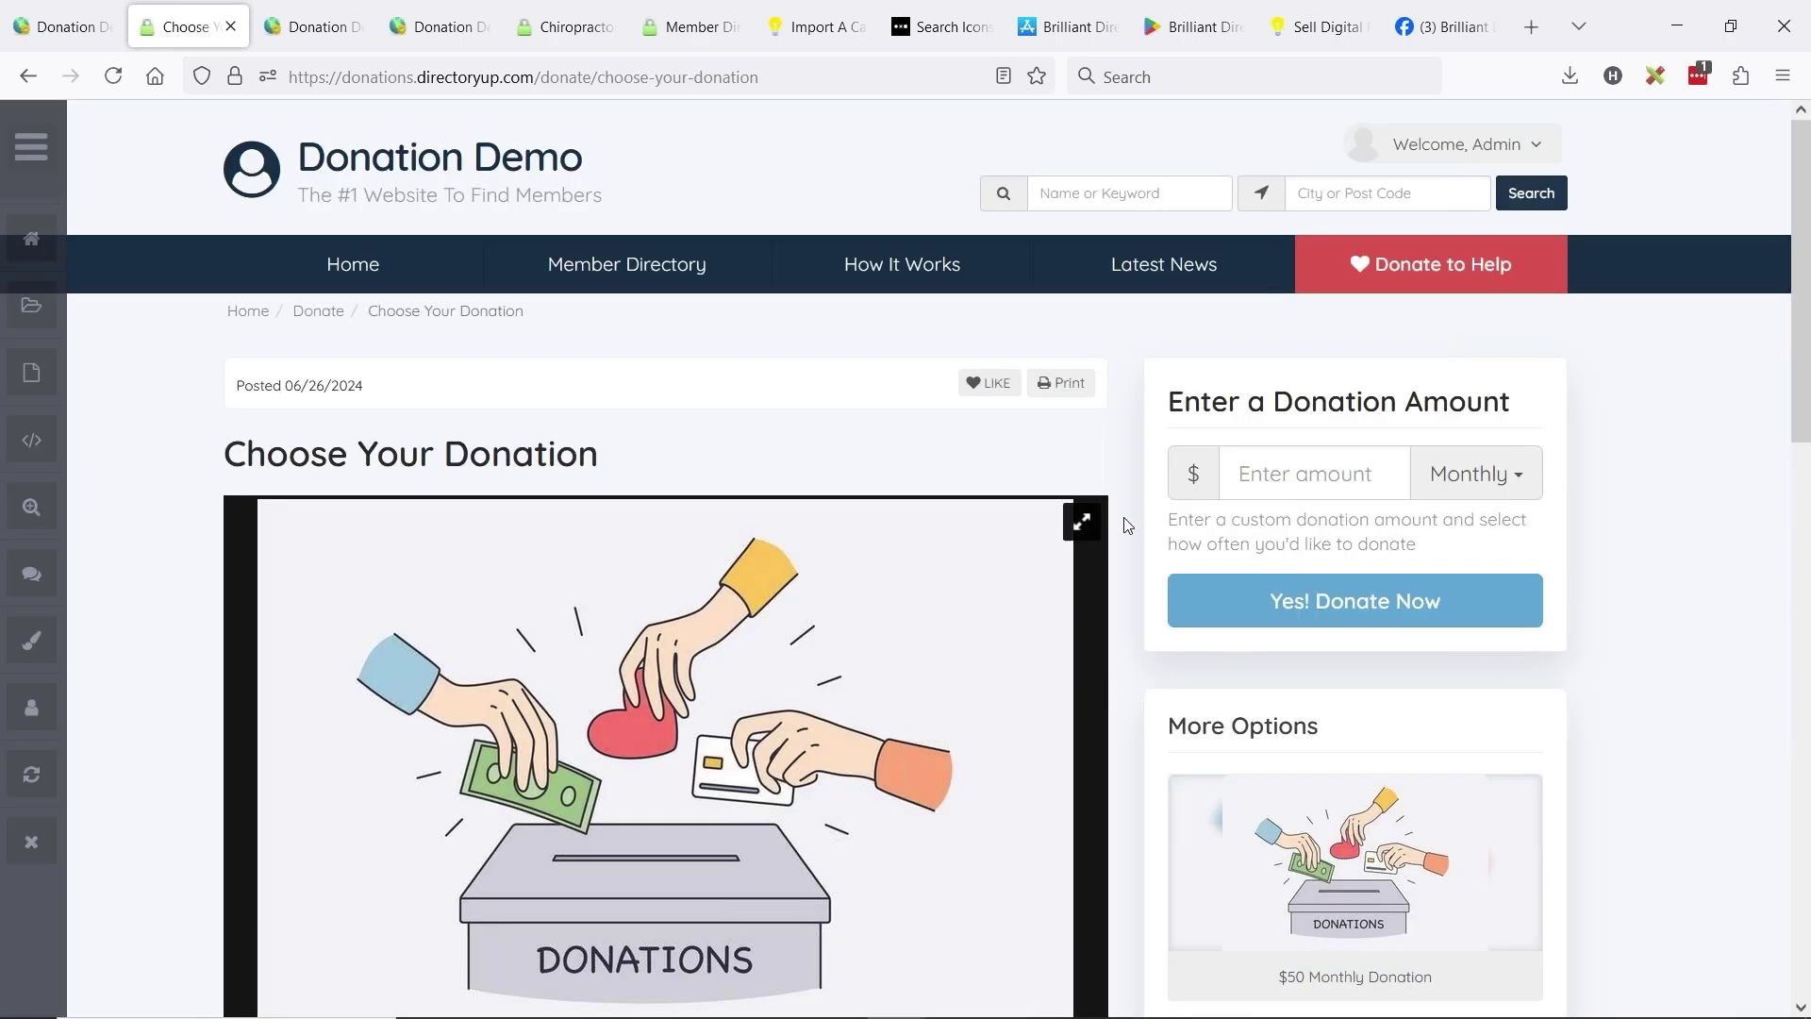
{"action": "scroll", "coordinate": [814, 497], "scroll_direction": "down", "scroll_amount": 3}
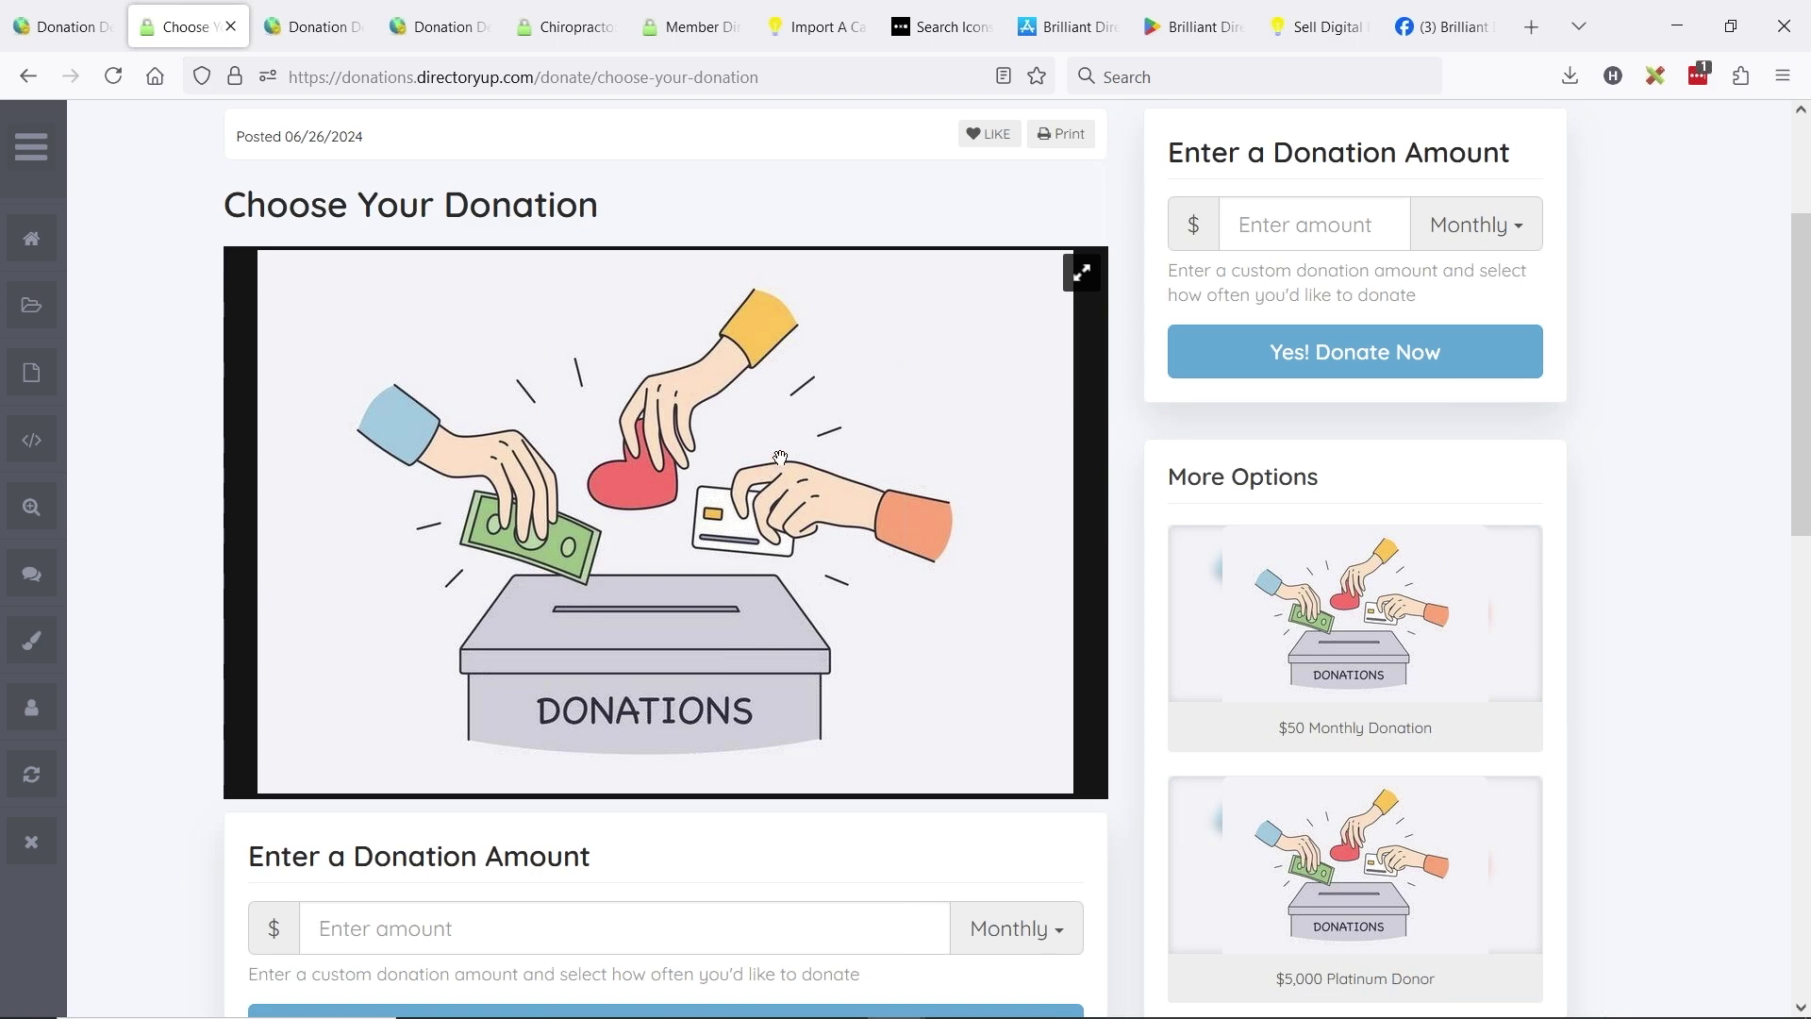
{"action": "scroll", "coordinate": [779, 468], "scroll_direction": "up", "scroll_amount": 3}
{"action": "scroll", "coordinate": [1290, 416], "scroll_direction": "down", "scroll_amount": 6}
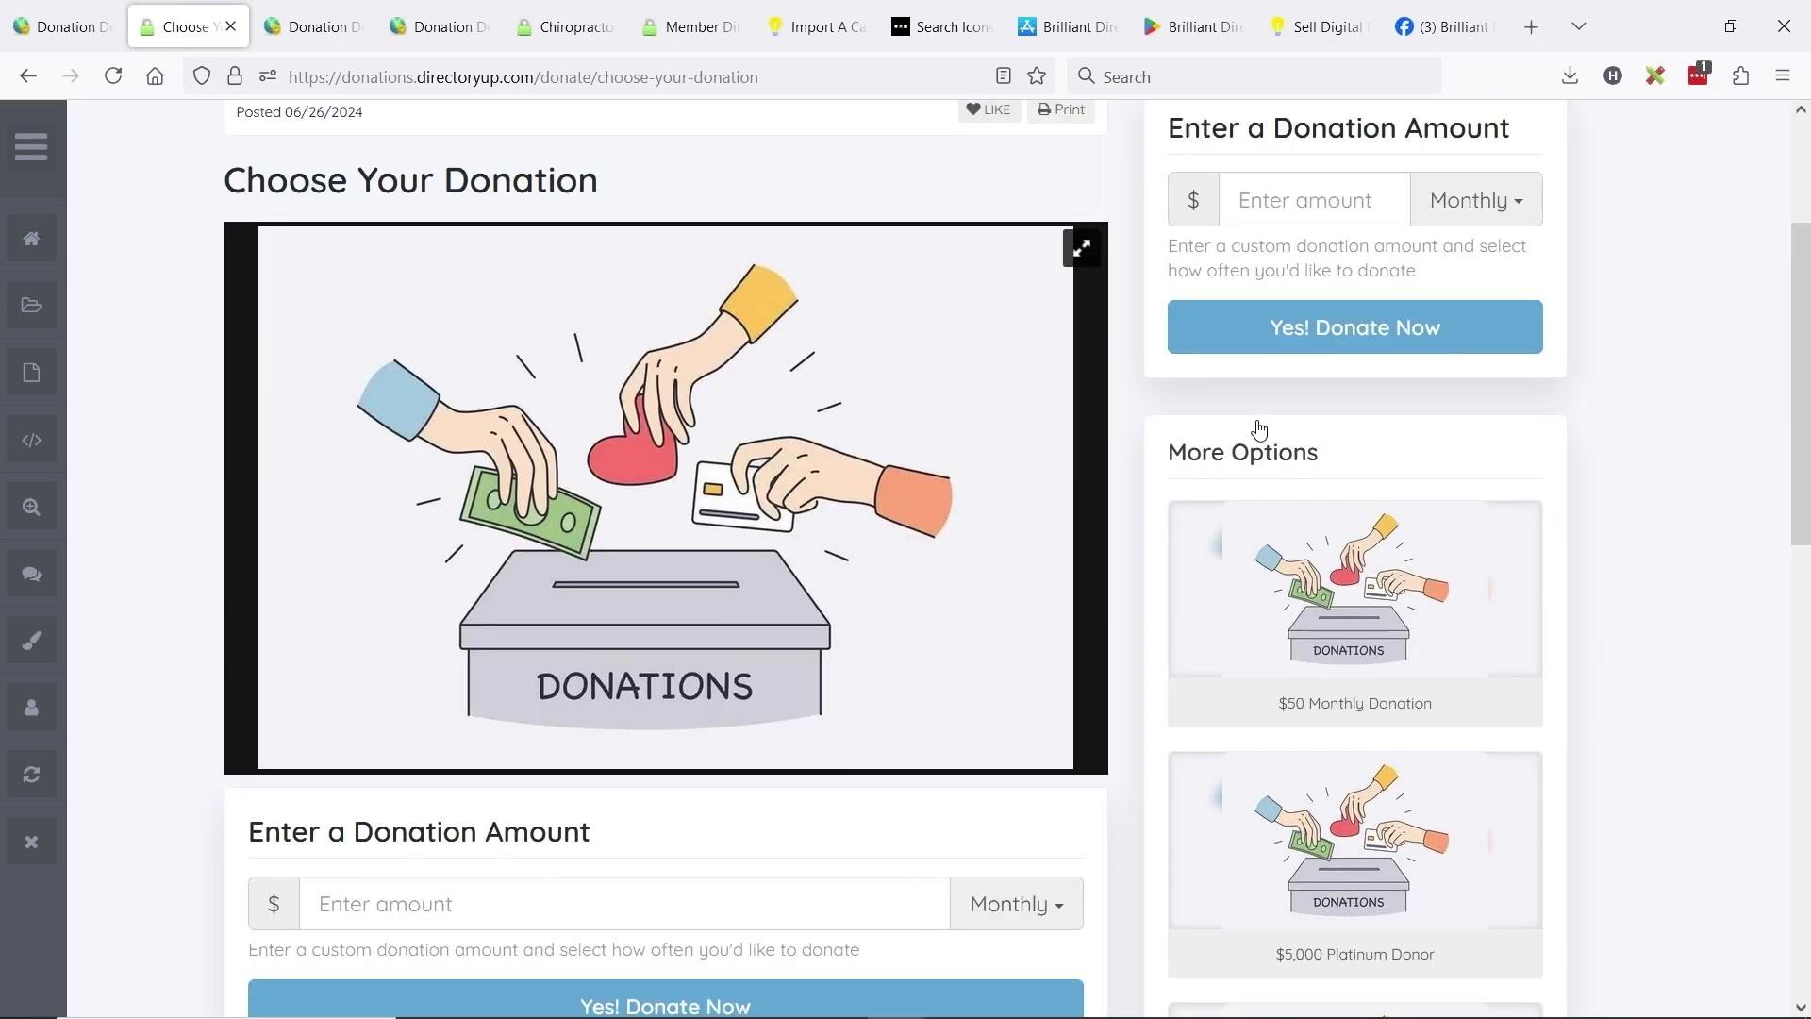
{"action": "scroll", "coordinate": [1254, 386], "scroll_direction": "up", "scroll_amount": 3}
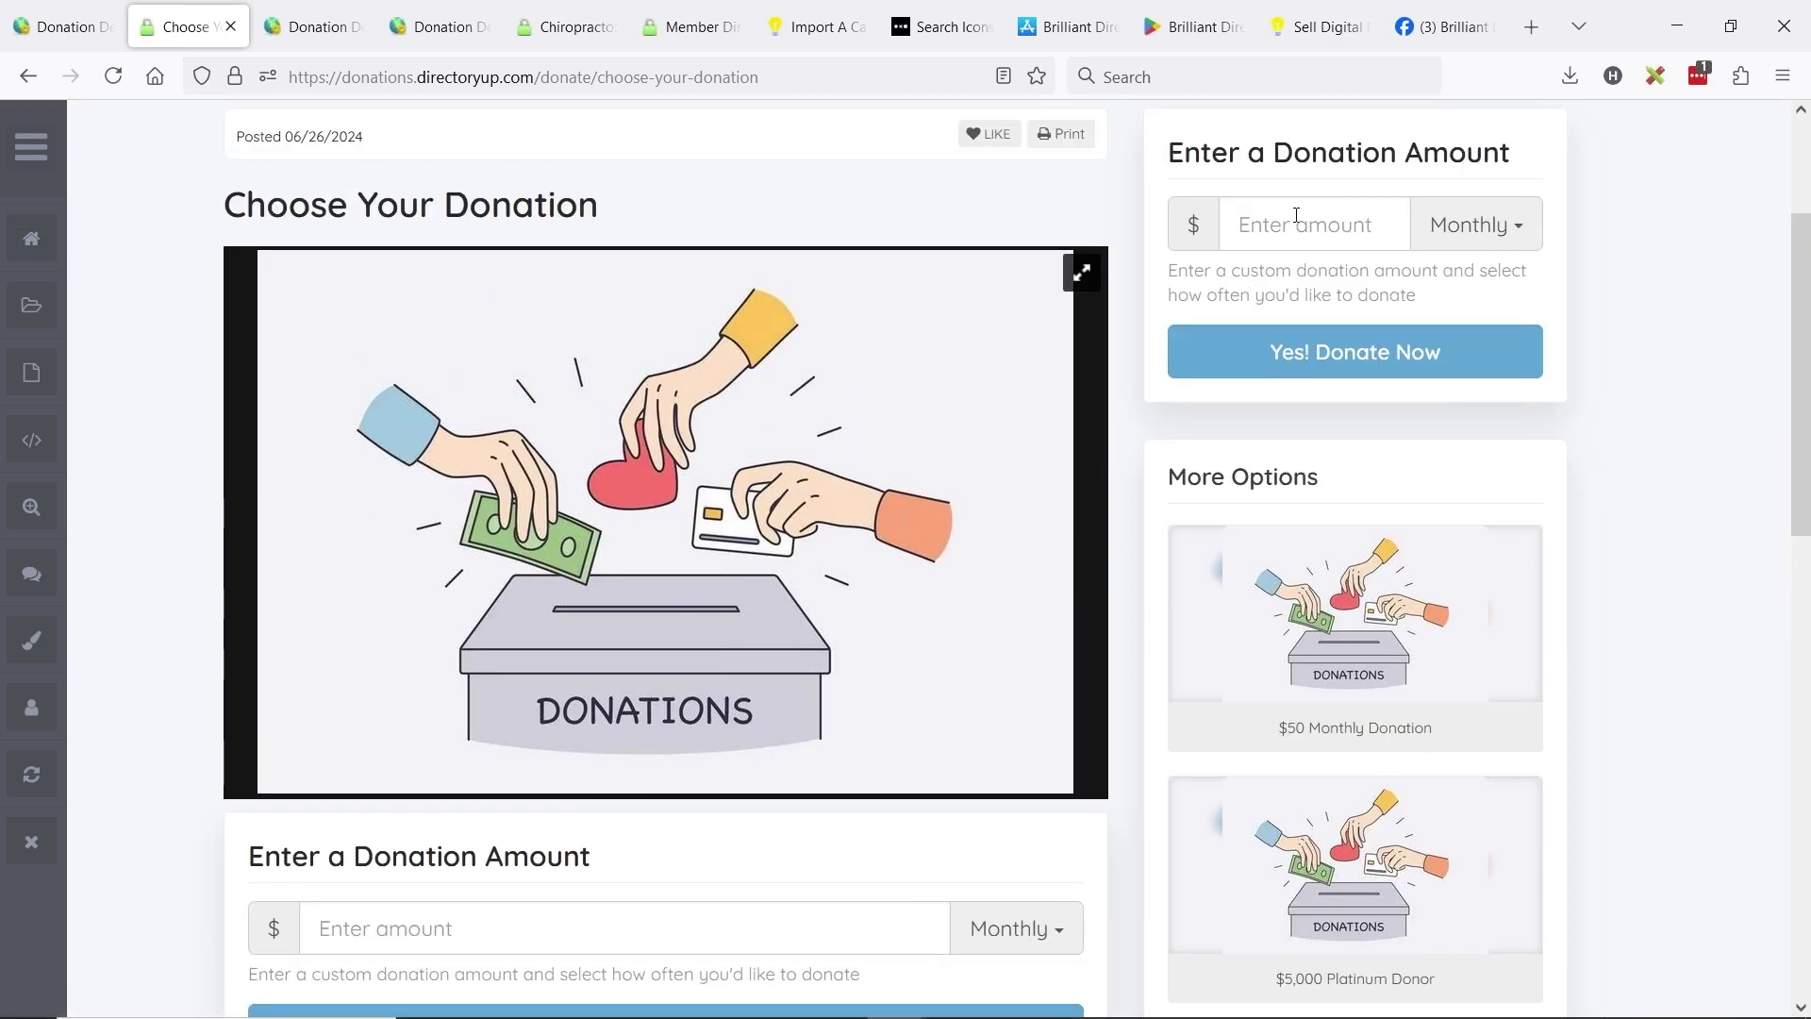
{"action": "scroll", "coordinate": [1320, 221], "scroll_direction": "up", "scroll_amount": 3}
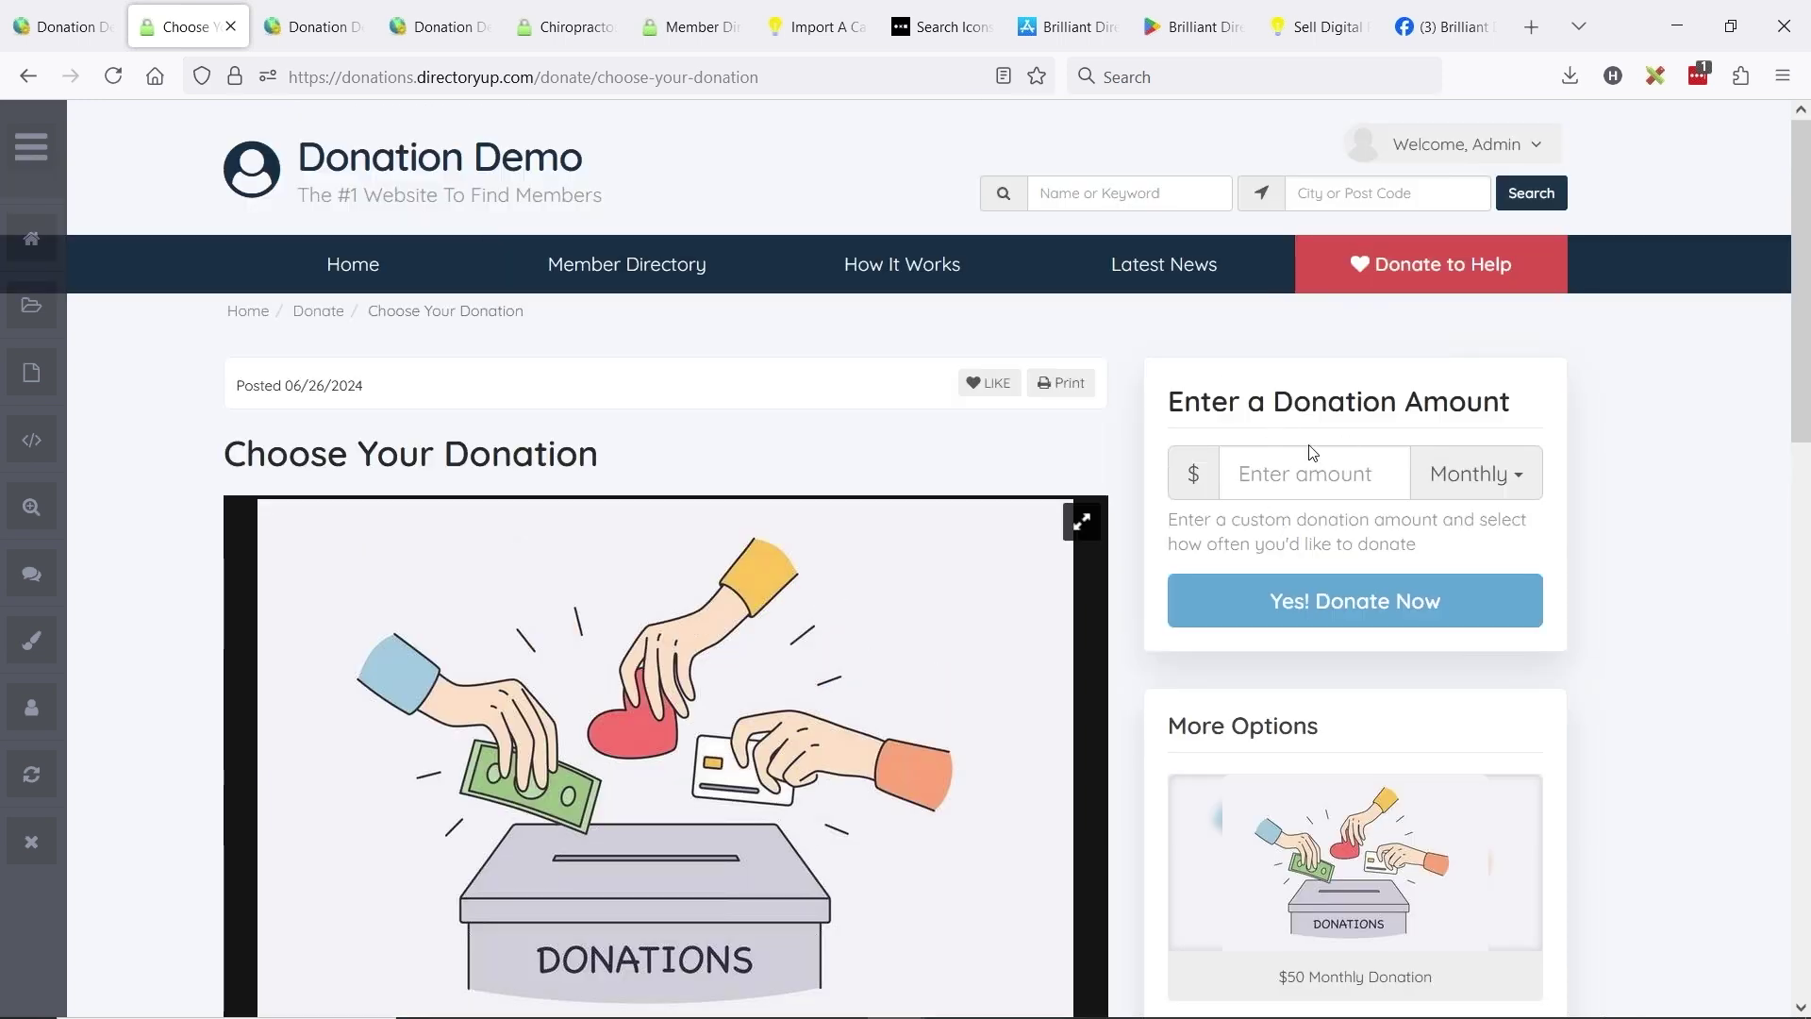
{"action": "left_click", "coordinate": [63, 26]}
- Confirm the Donation Posts sidebar lists the Buy Button widget via a 'buy' search, then return to the post
{"action": "mouse_move", "coordinate": [112, 460]}
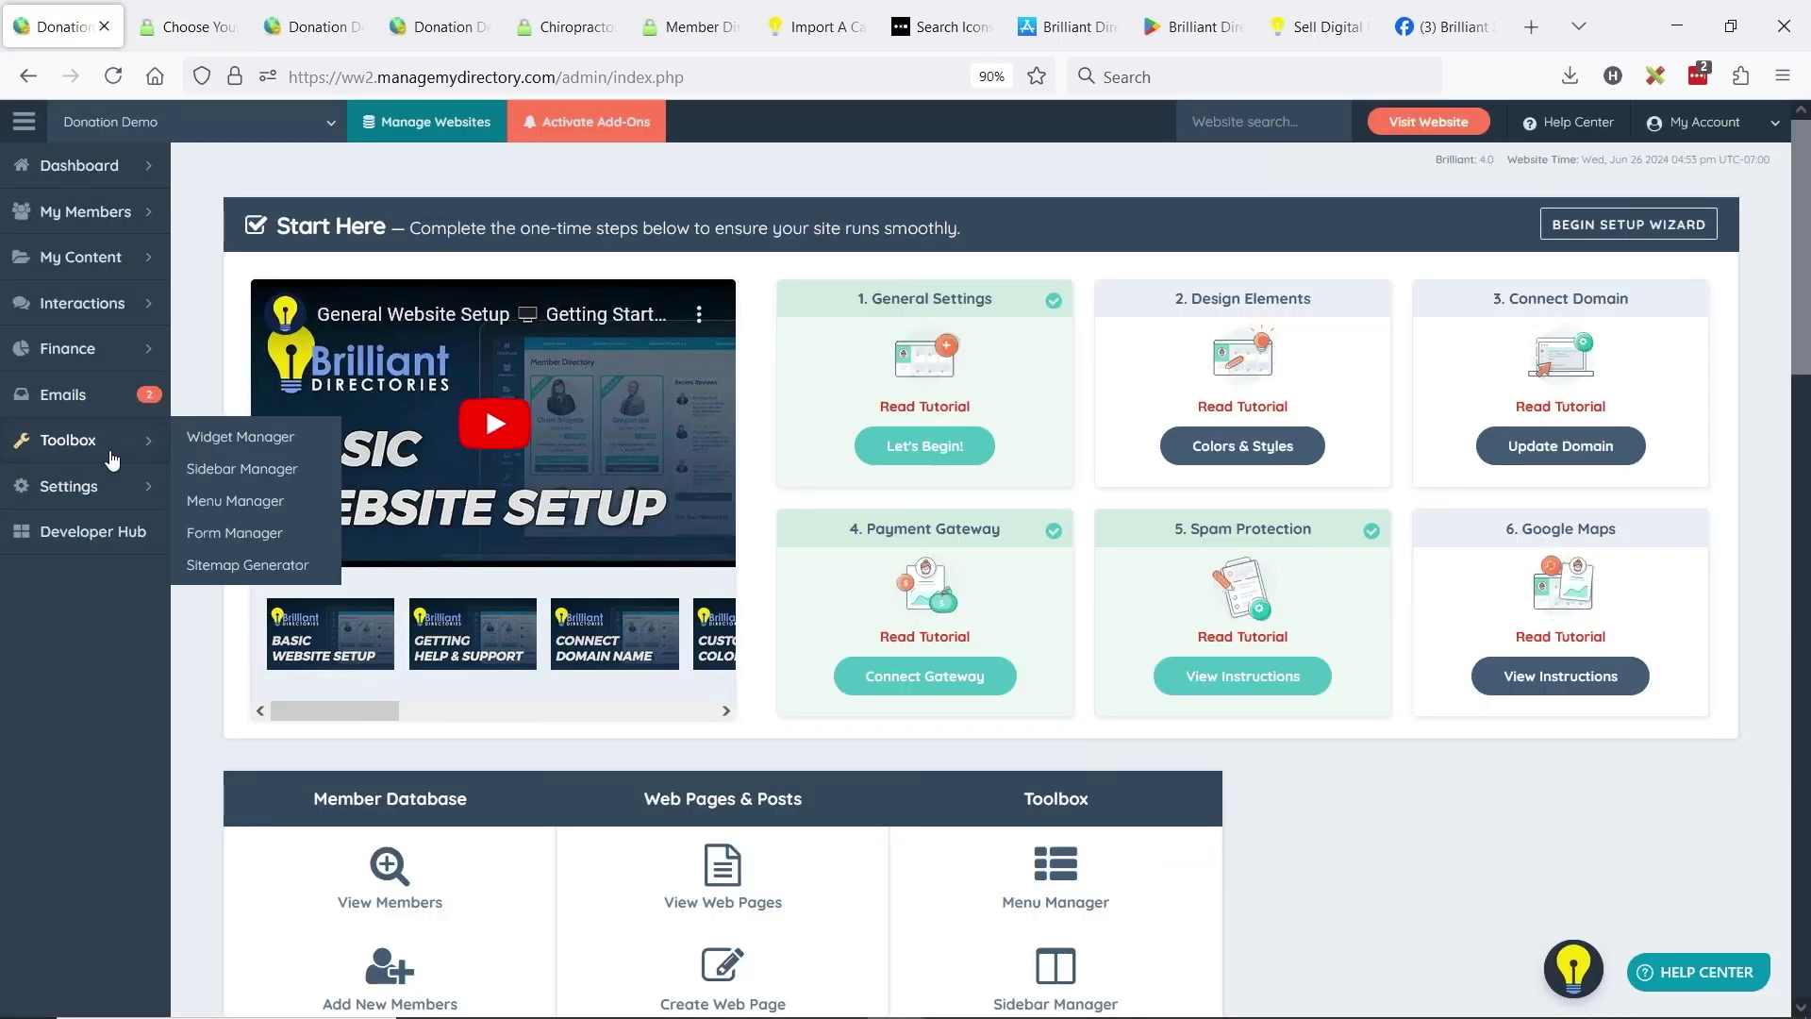
{"action": "left_click", "coordinate": [222, 471]}
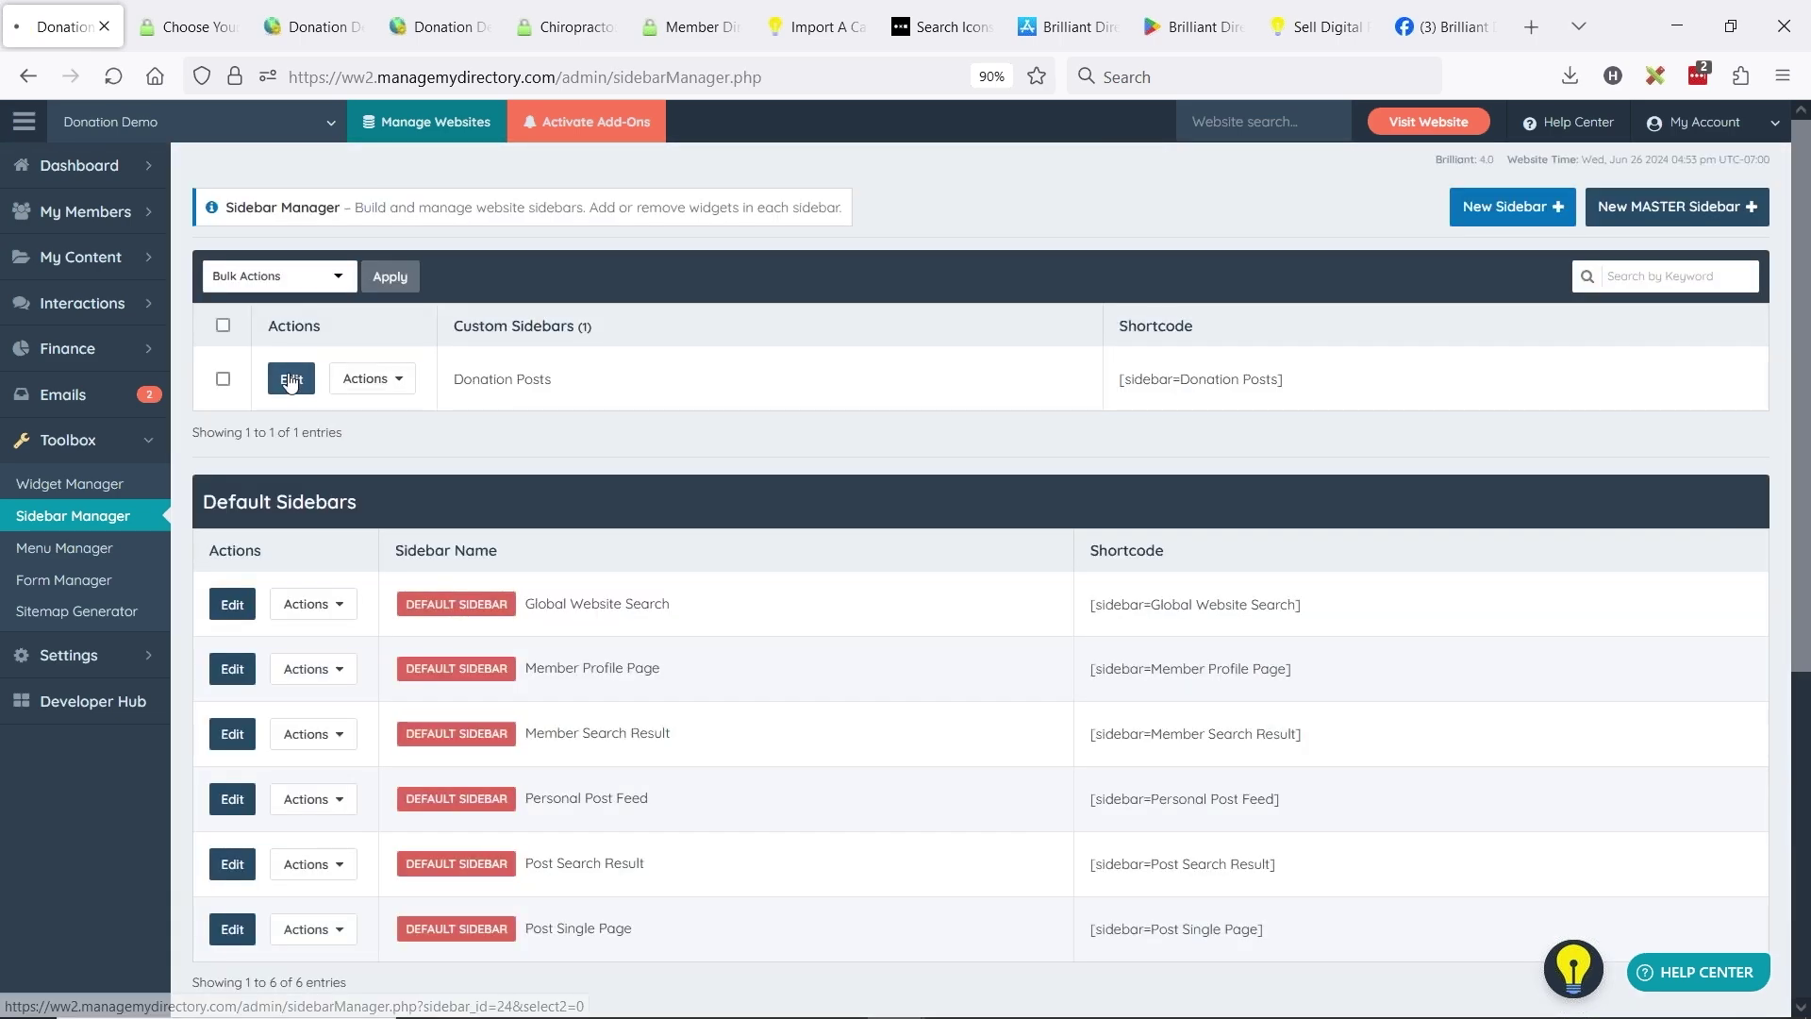
{"action": "left_click", "coordinate": [291, 380]}
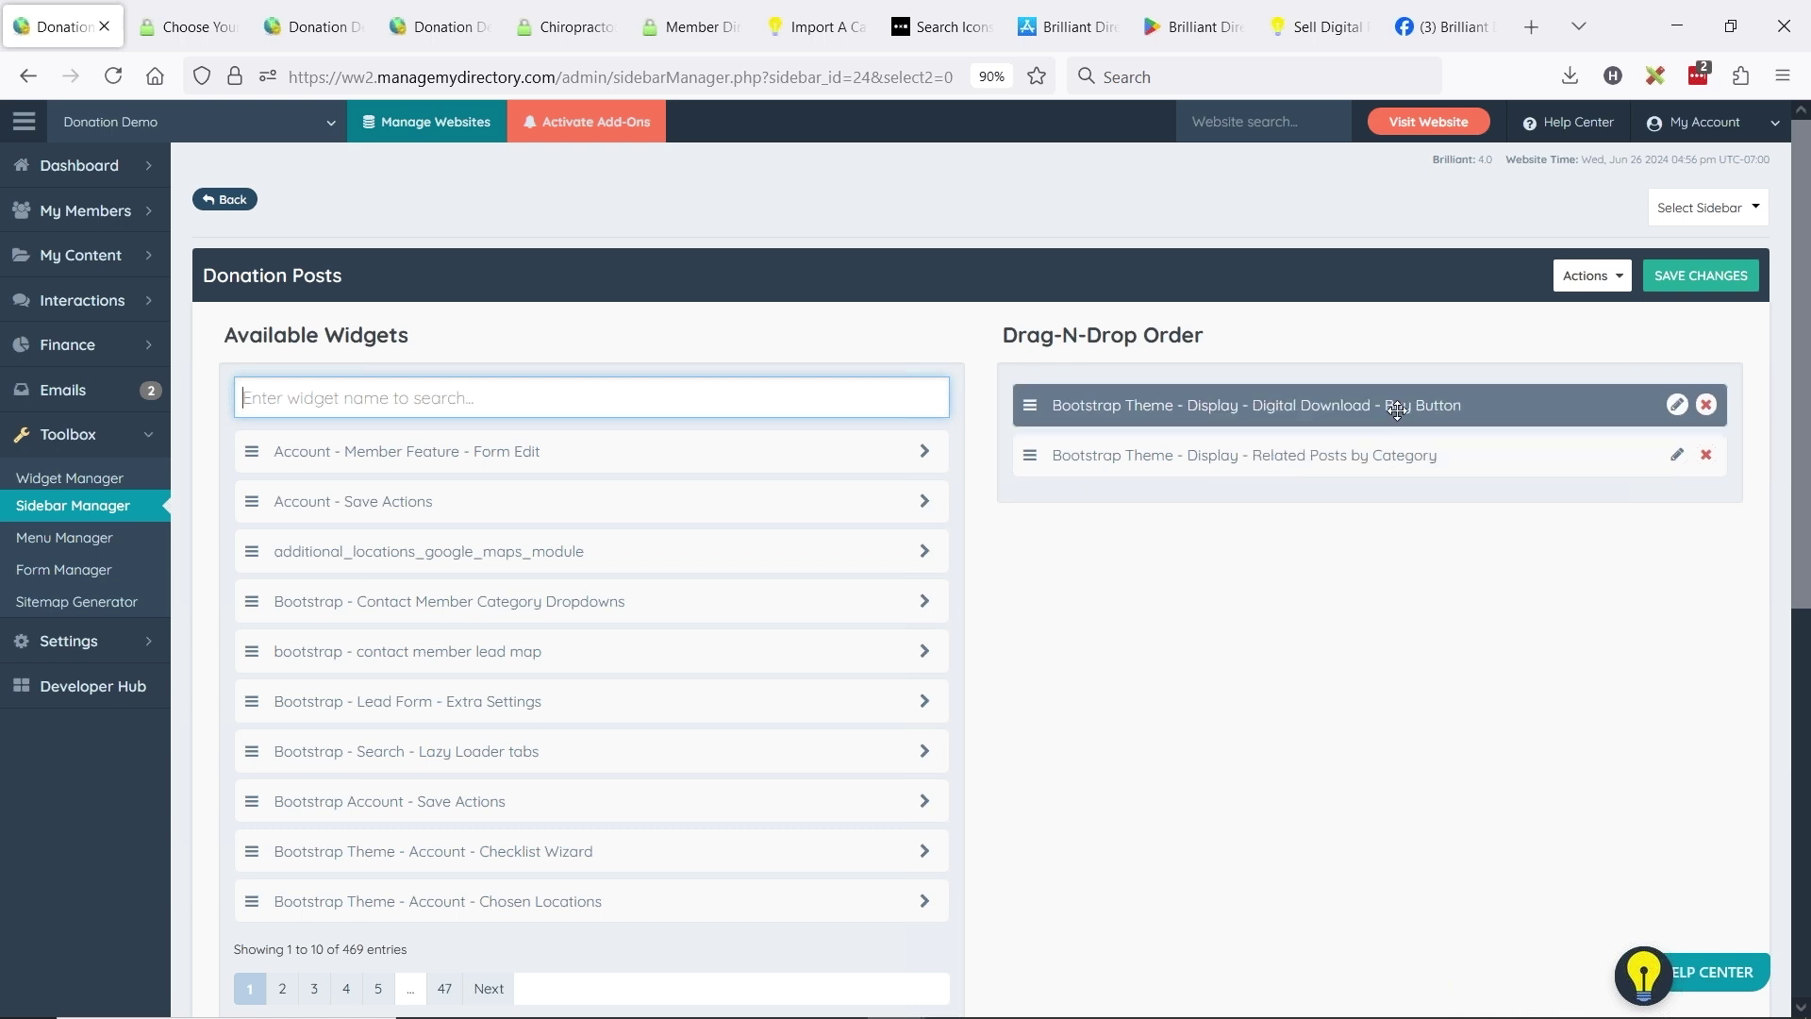
{"action": "type", "text": "buy"}
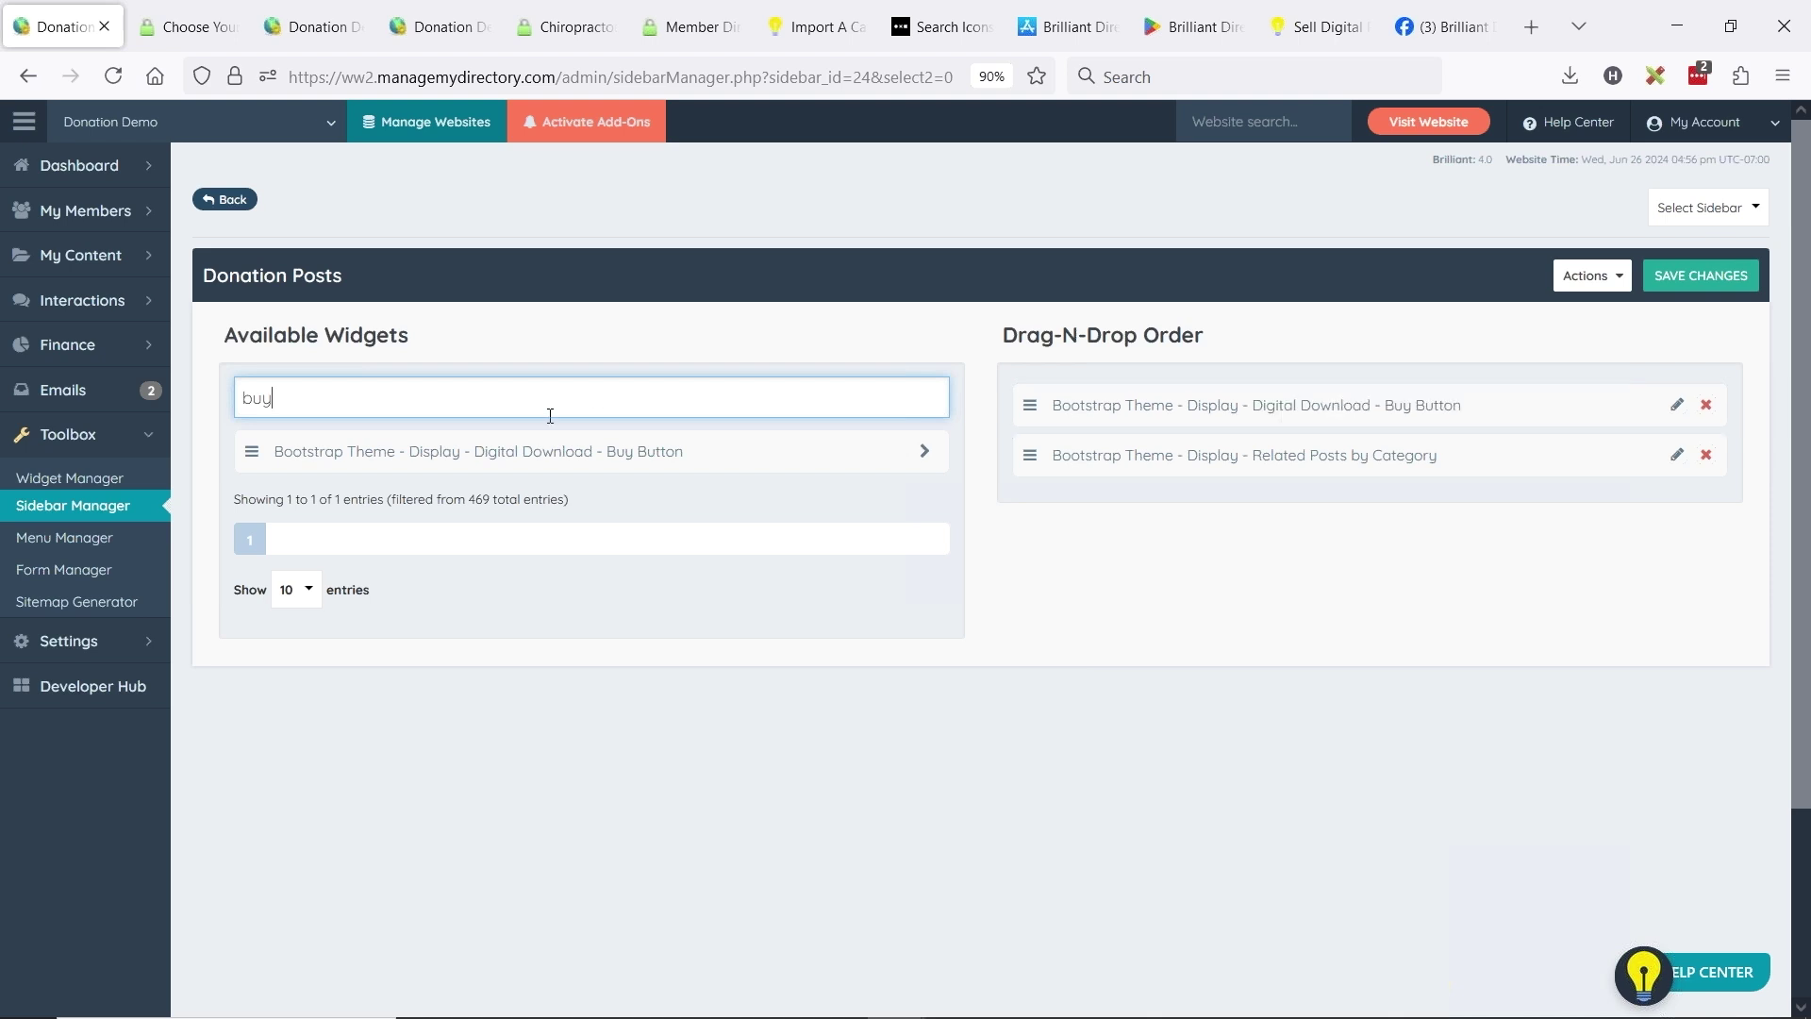
{"action": "left_click_drag", "start_coordinate": [235, 398], "coordinate": [275, 398]}
{"action": "left_click_drag", "start_coordinate": [642, 459], "coordinate": [1320, 416]}
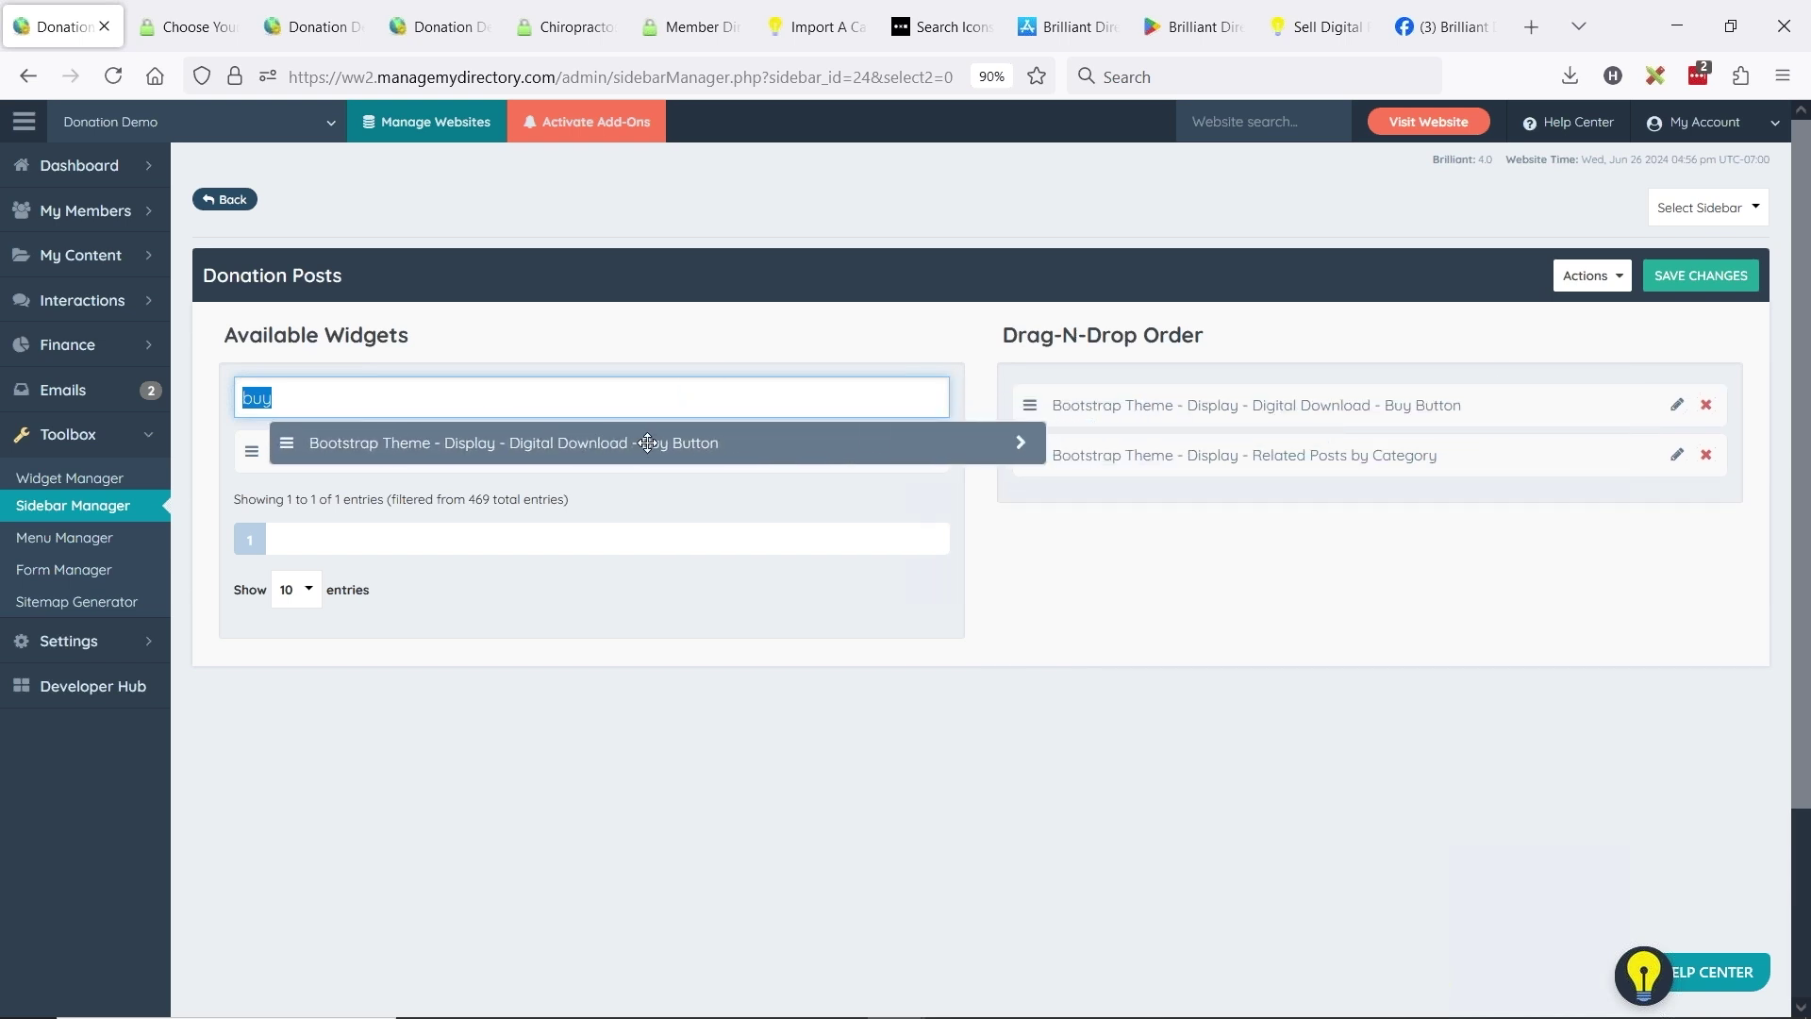
{"action": "double_click", "coordinate": [343, 79]}
{"action": "left_click", "coordinate": [193, 28]}
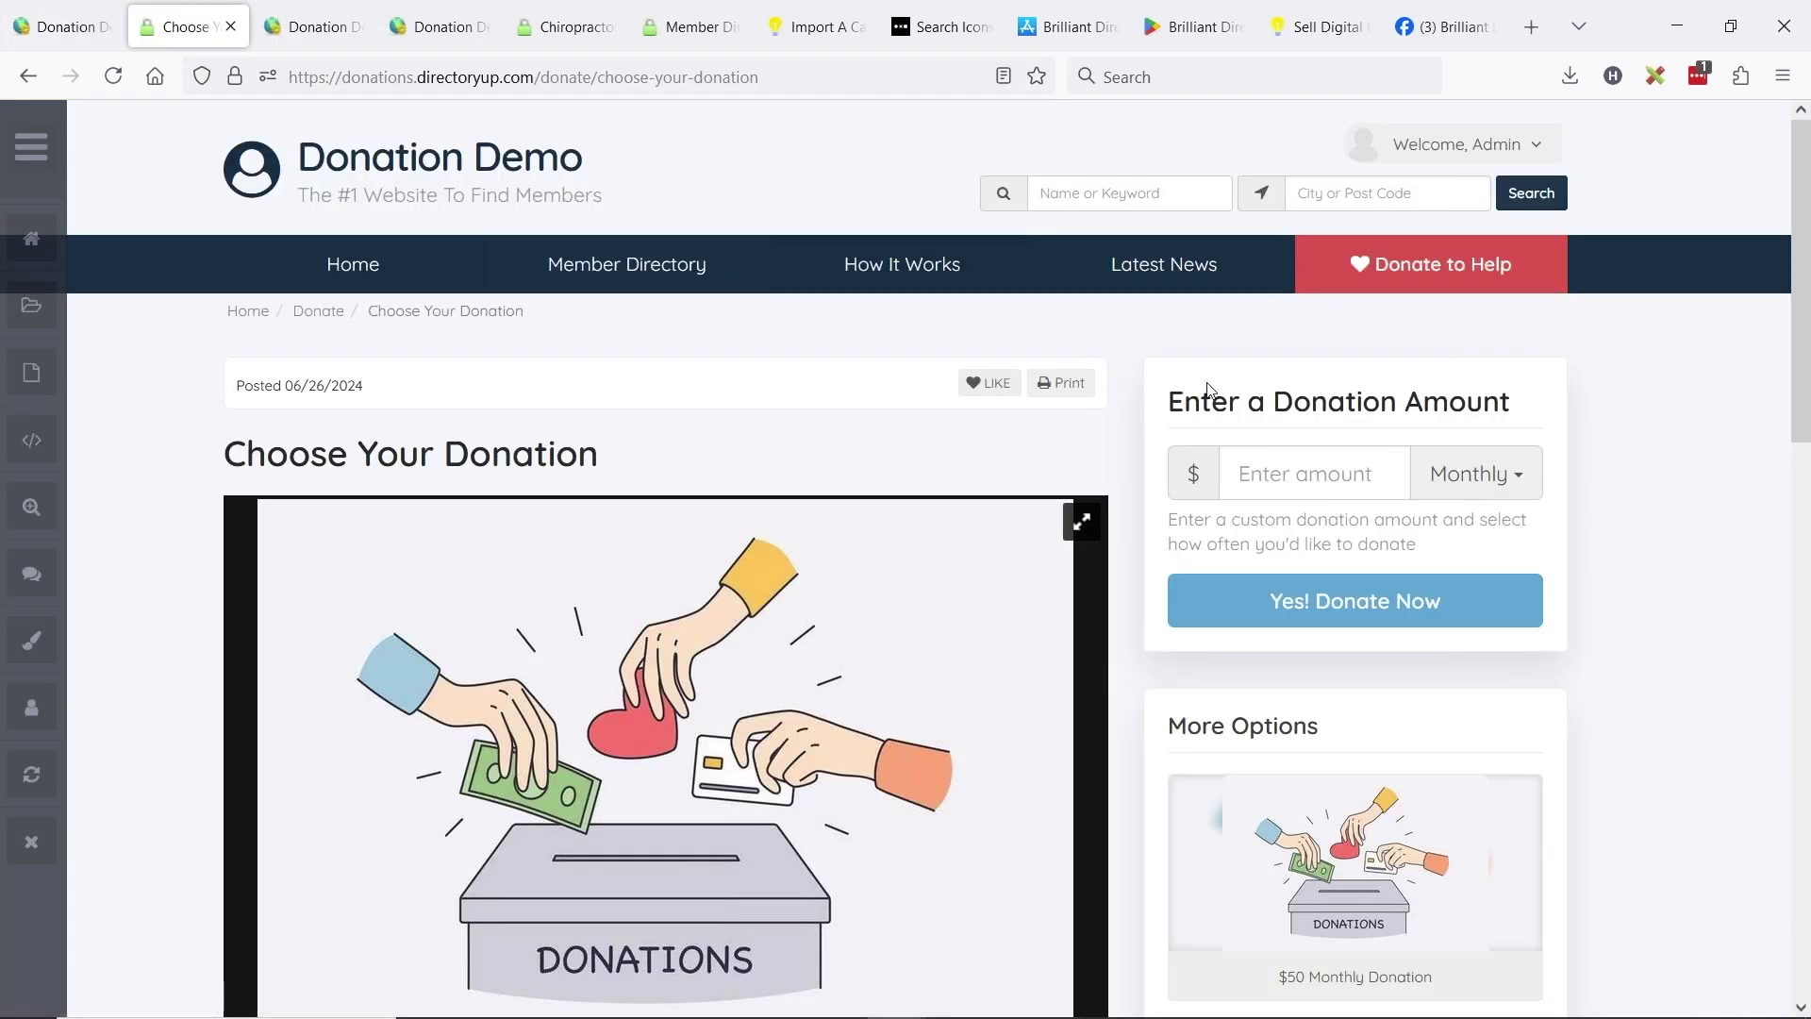
- Set a one-time custom donation amount of 50 on the Choose Your Donation post
{"action": "left_click_drag", "start_coordinate": [1211, 393], "coordinate": [1449, 400]}
{"action": "left_click", "coordinate": [890, 430]}
{"action": "scroll", "coordinate": [890, 432], "scroll_direction": "down", "scroll_amount": 6}
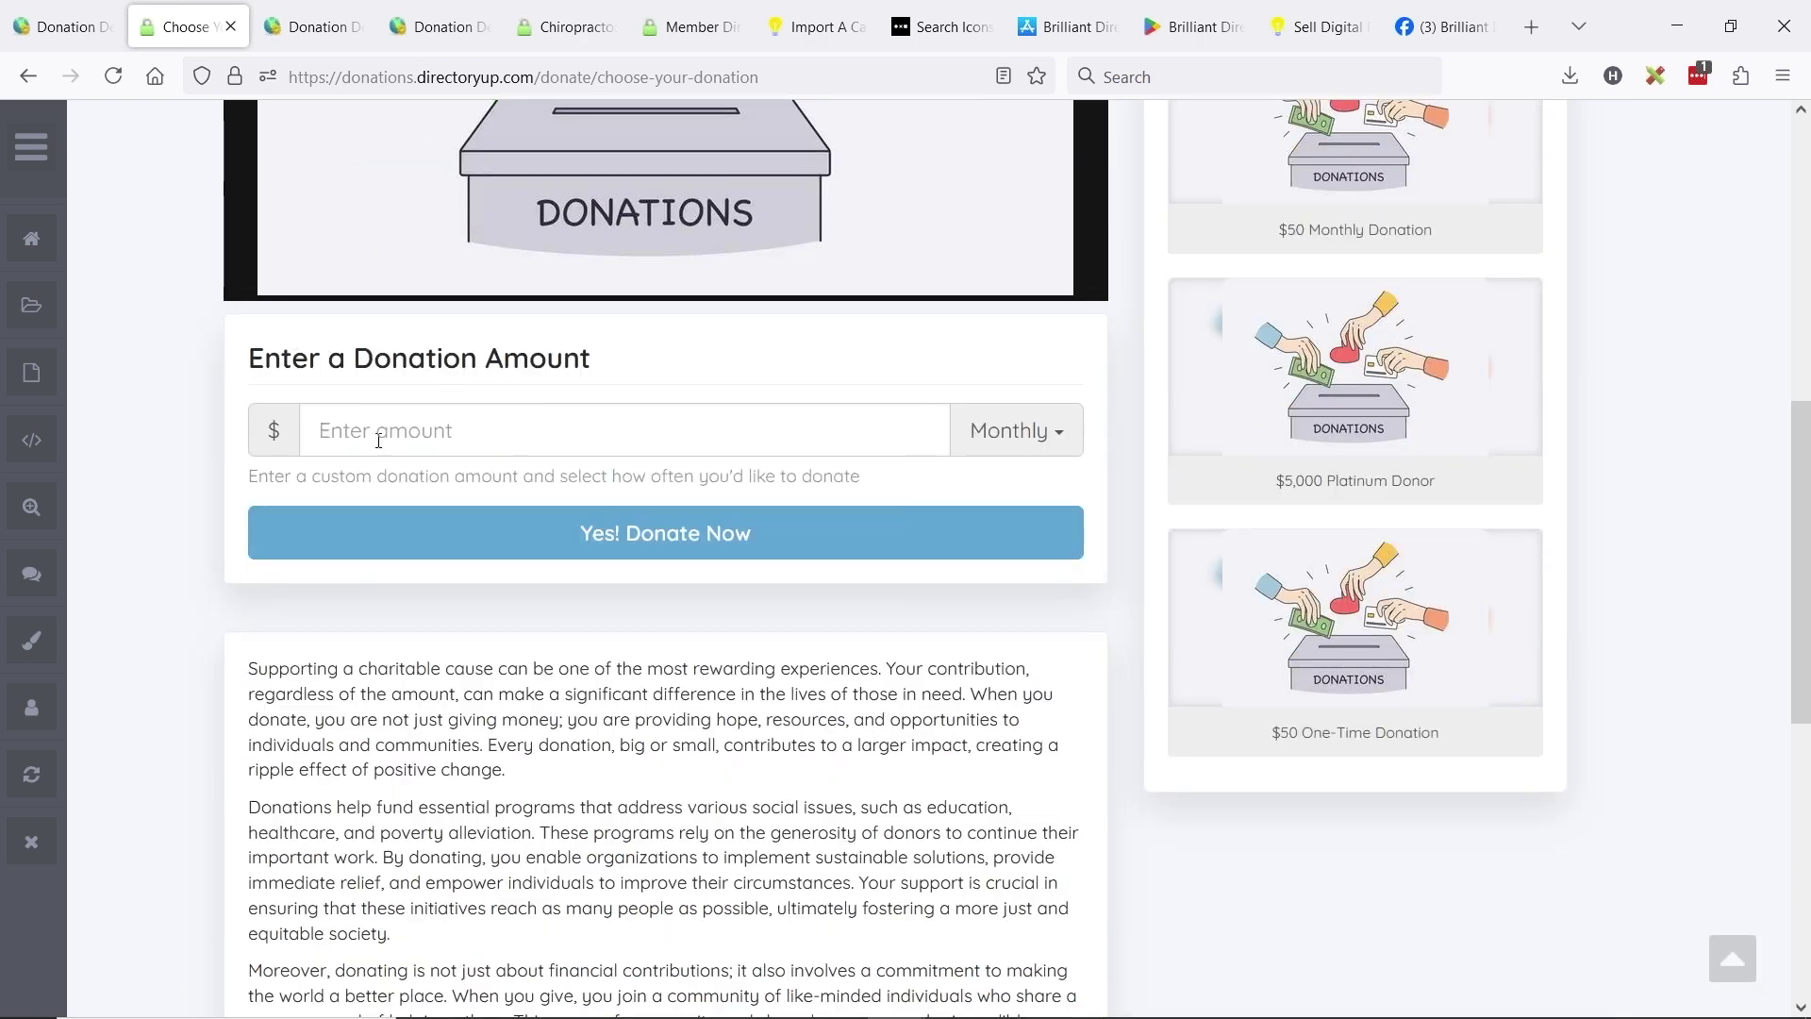
{"action": "left_click", "coordinate": [378, 440]}
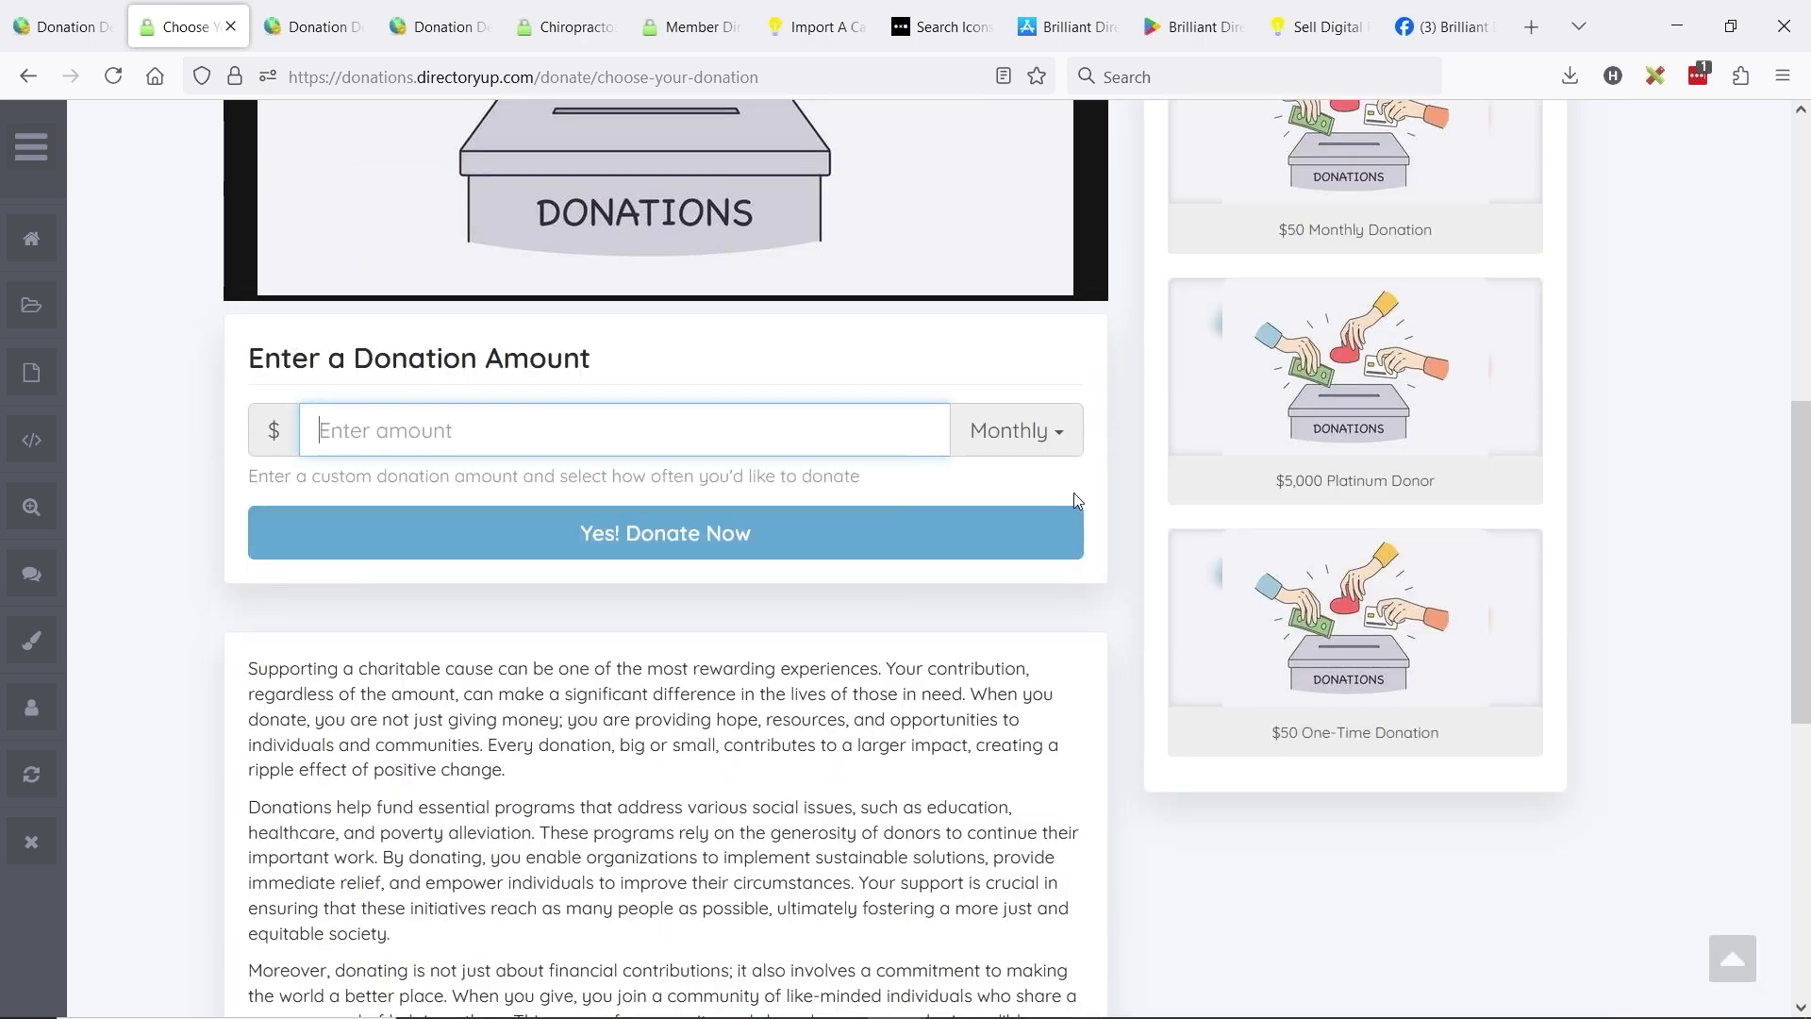
{"action": "type", "text": "100"}
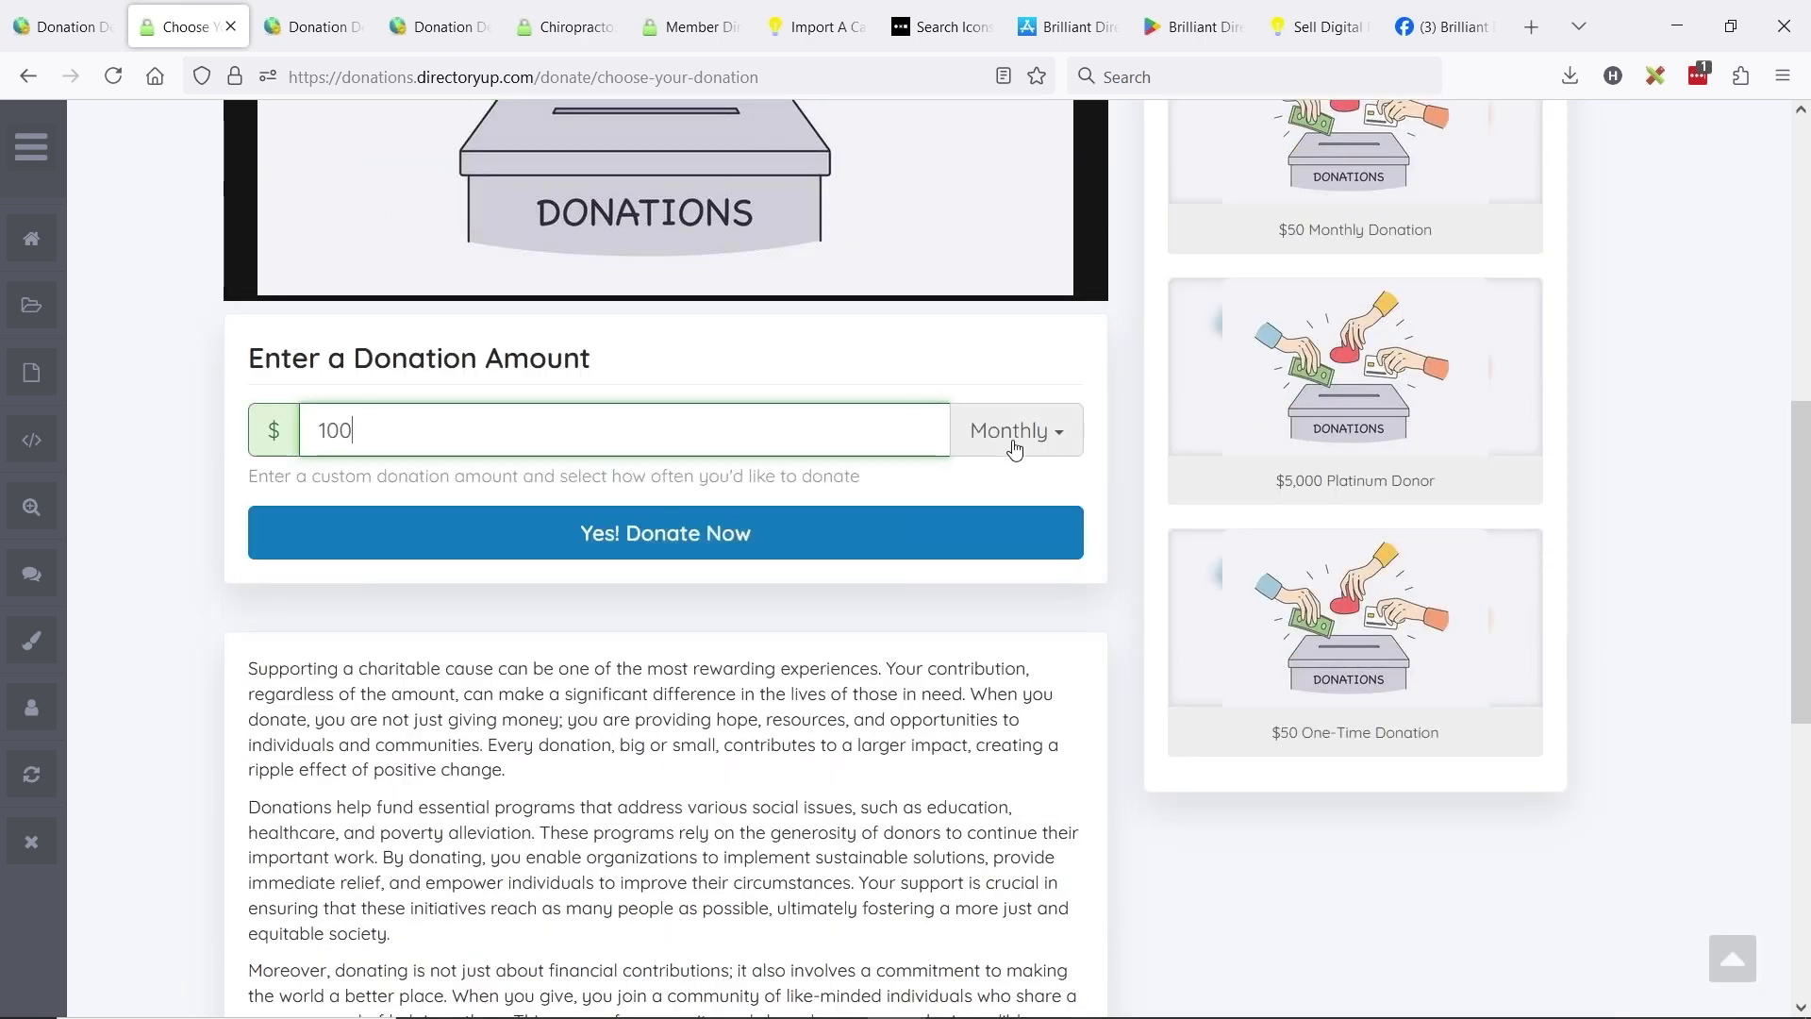
{"action": "left_click", "coordinate": [1014, 436]}
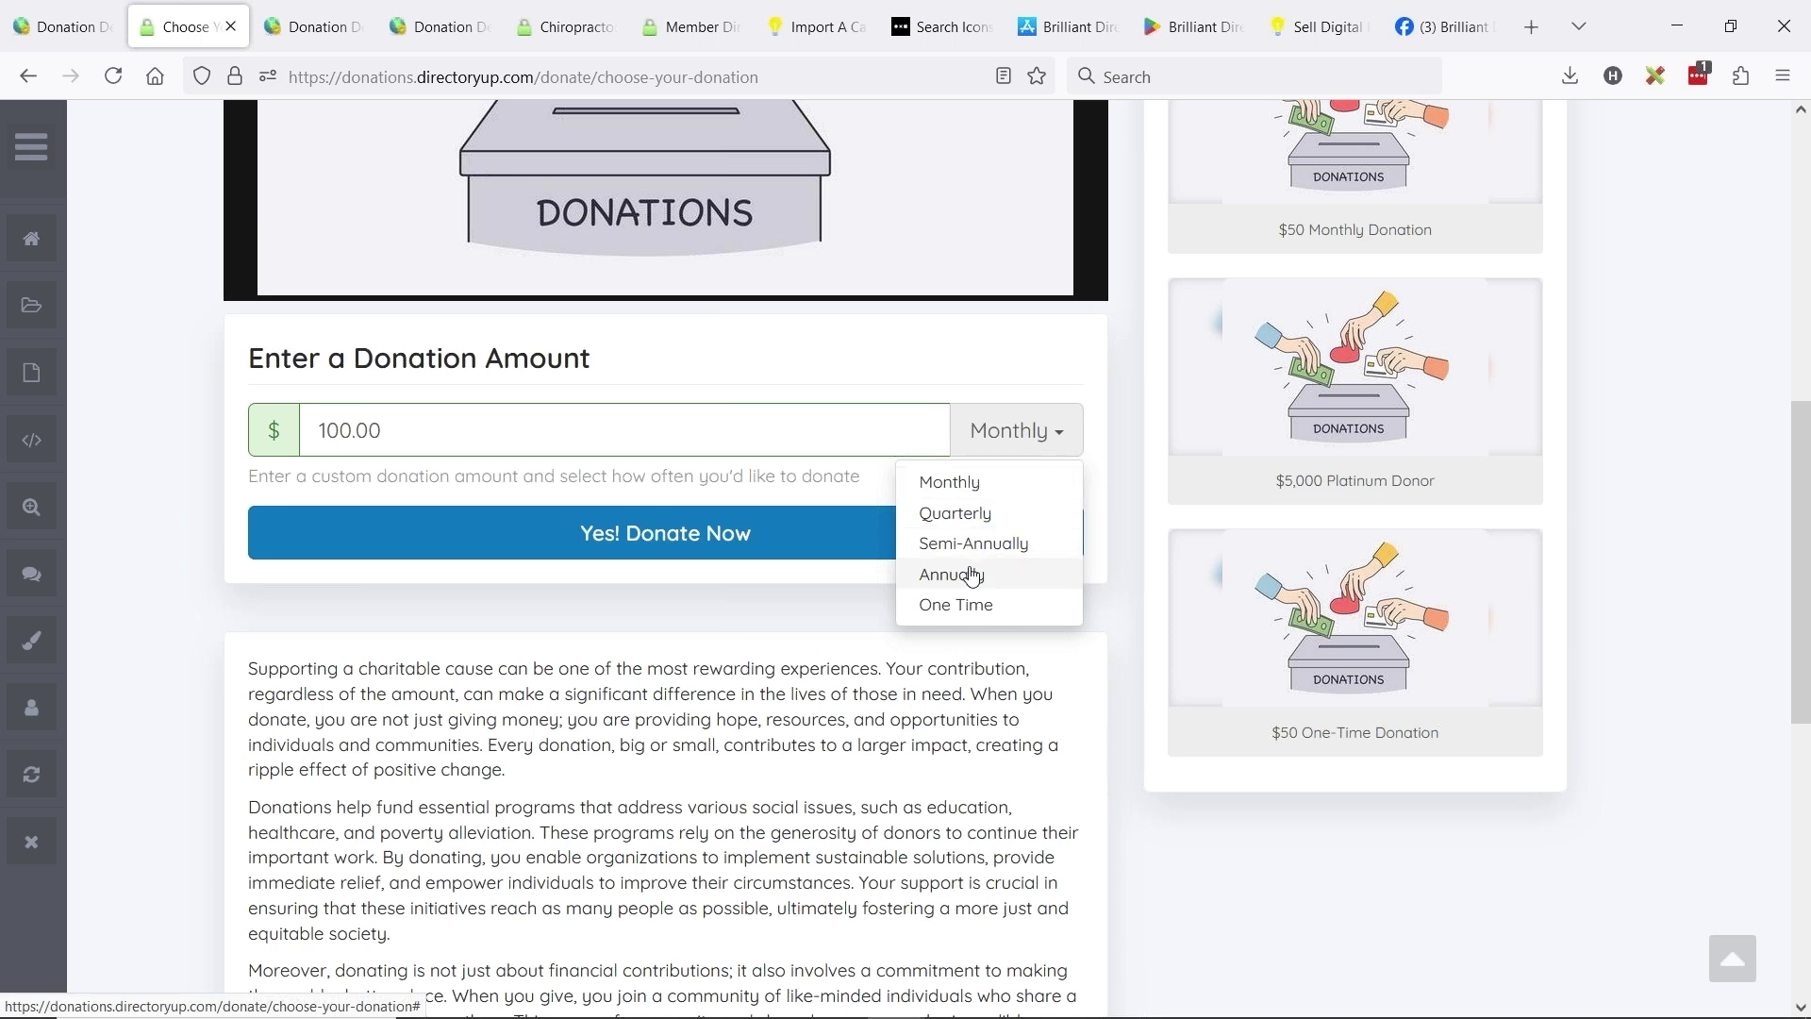
{"action": "left_click", "coordinate": [967, 607]}
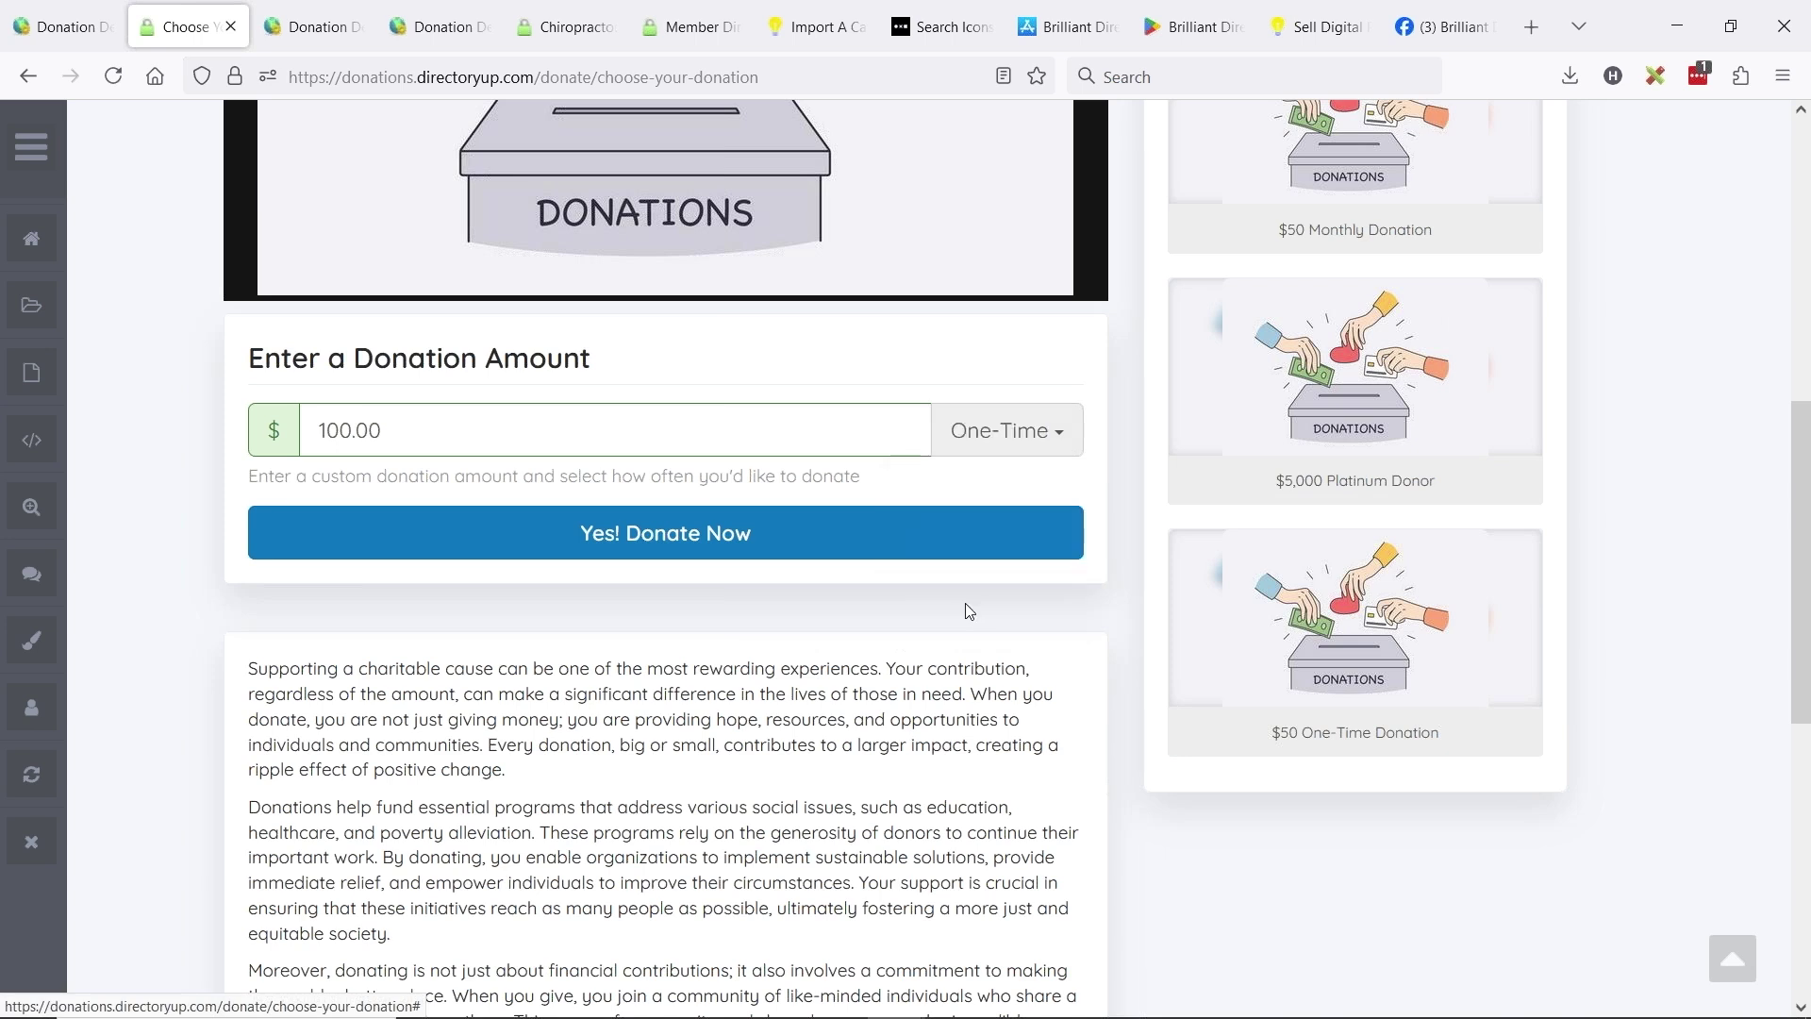
{"action": "scroll", "coordinate": [877, 663], "scroll_direction": "up", "scroll_amount": 3}
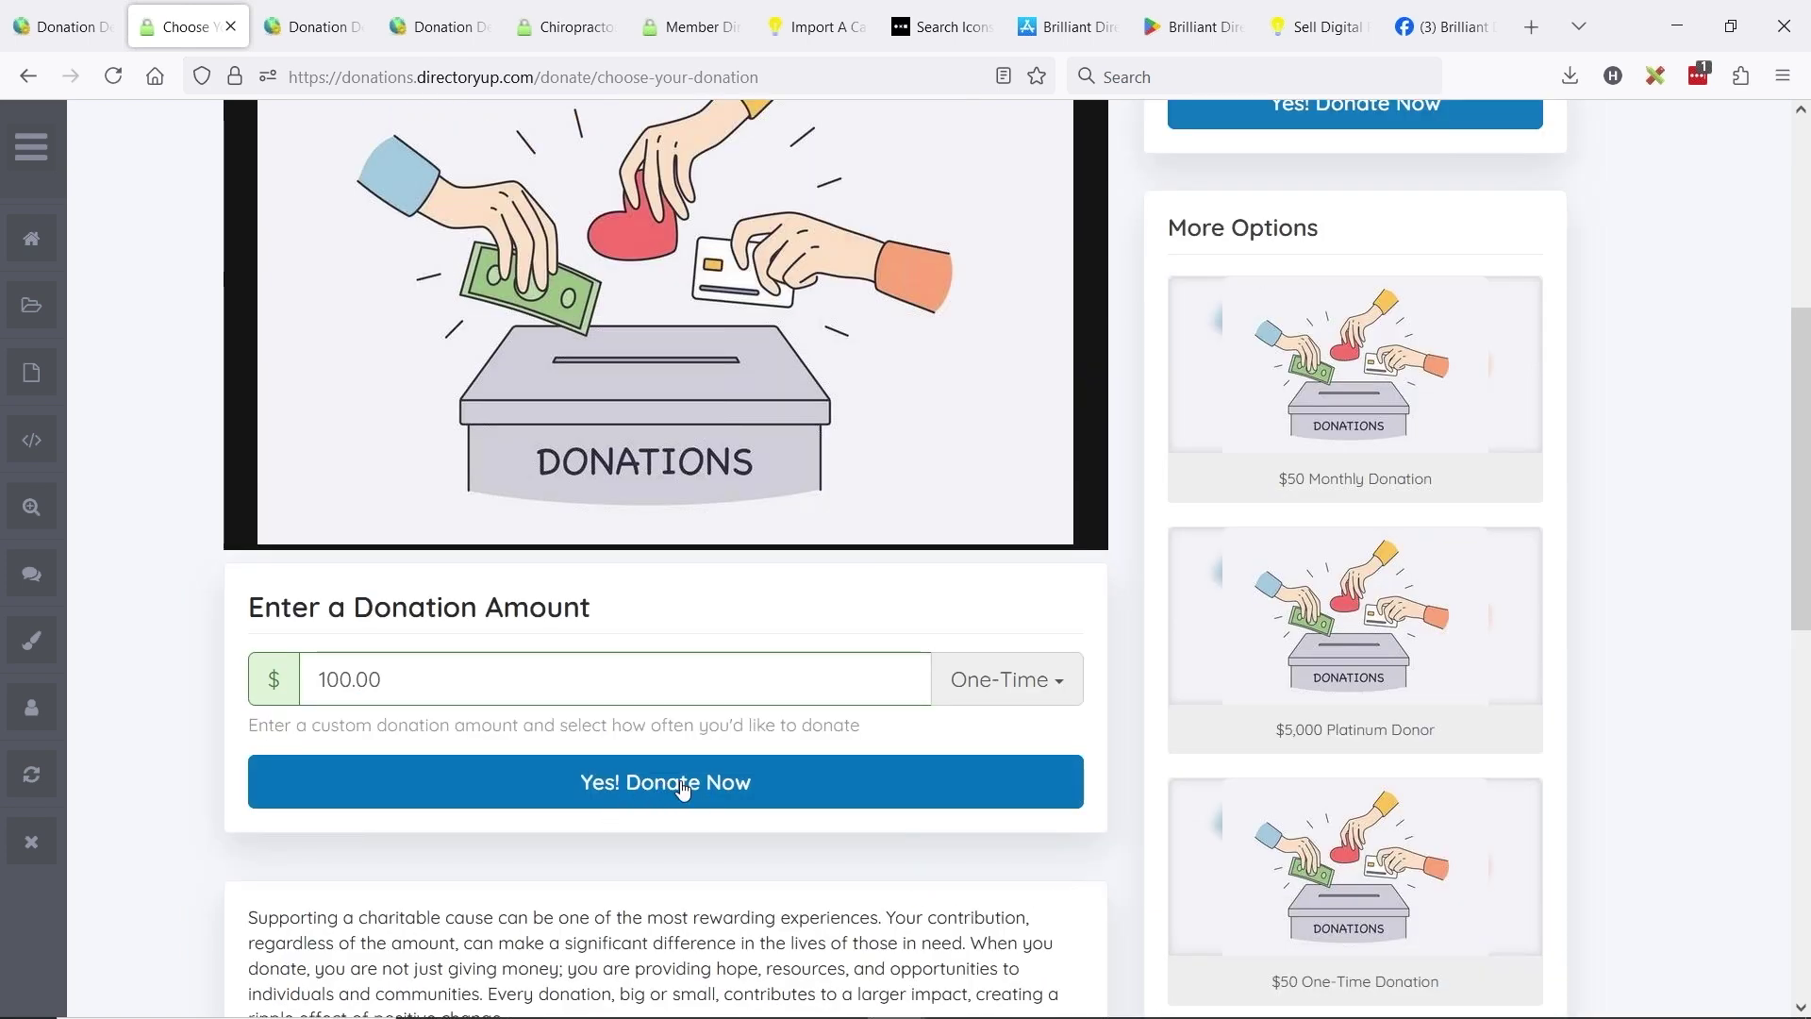
{"action": "scroll", "coordinate": [1158, 816], "scroll_direction": "up", "scroll_amount": 3}
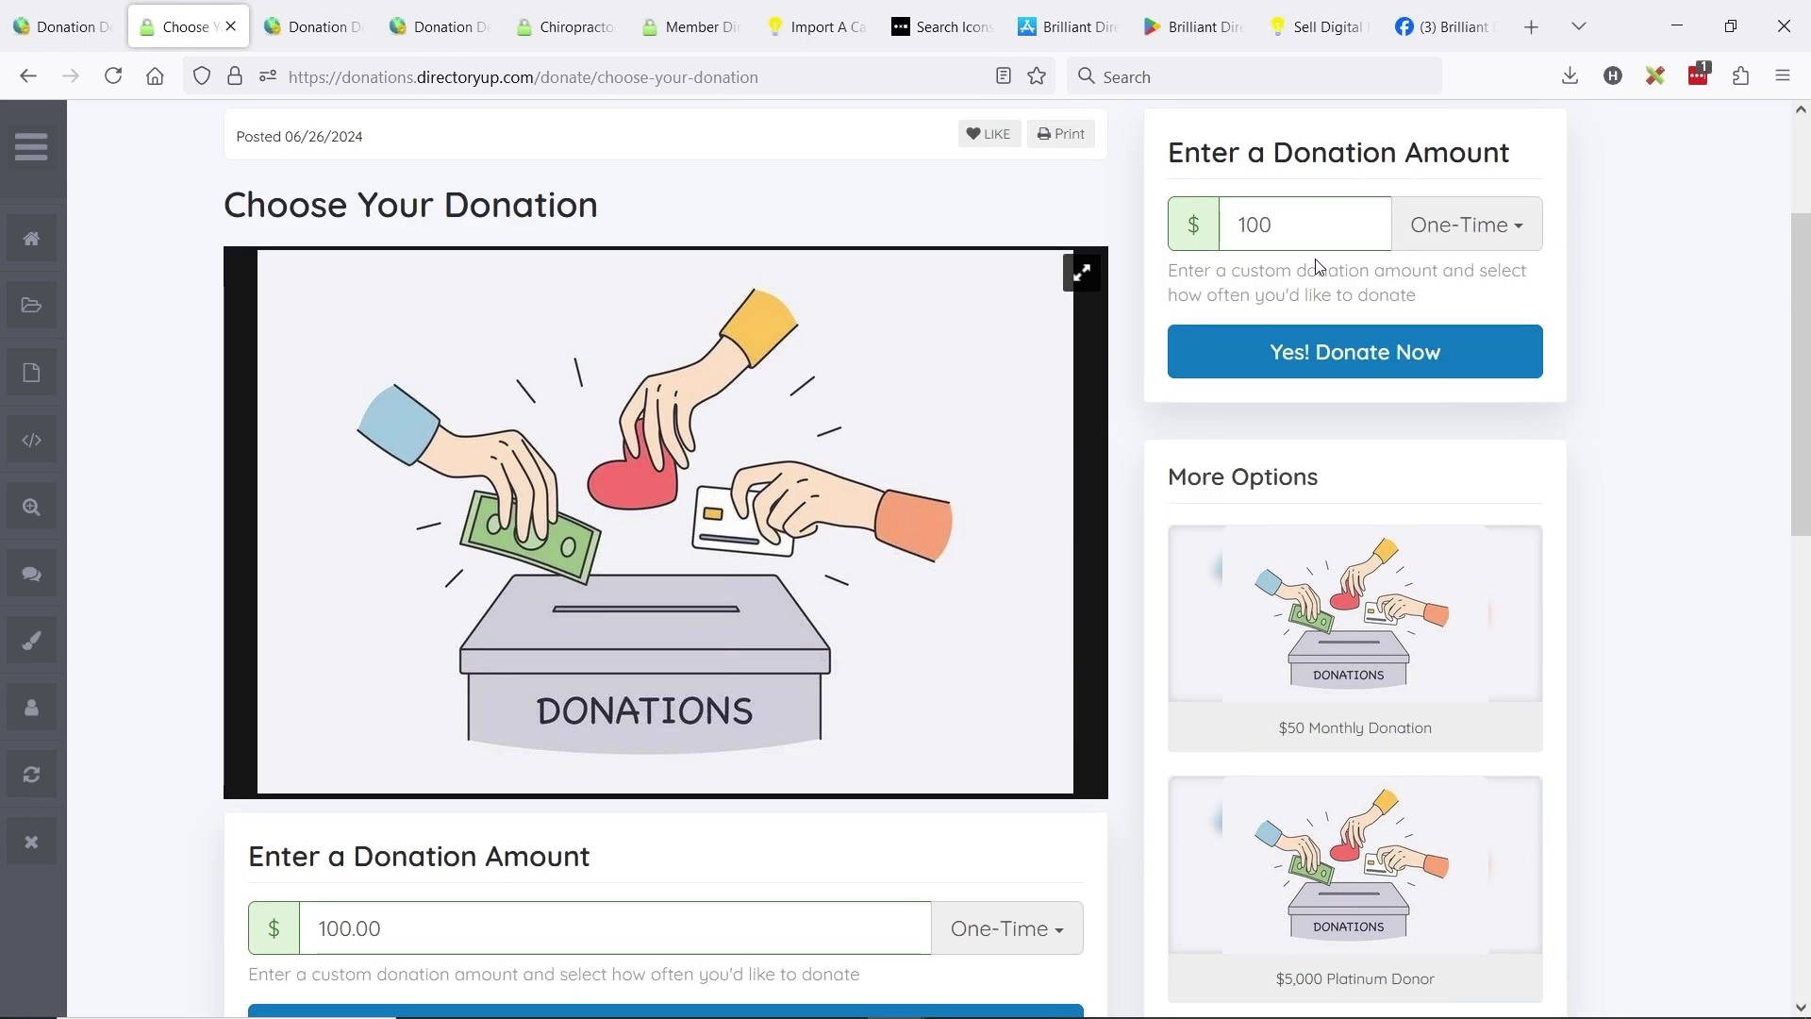
{"action": "scroll", "coordinate": [641, 637], "scroll_direction": "down", "scroll_amount": 3}
{"action": "scroll", "coordinate": [1168, 611], "scroll_direction": "up", "scroll_amount": 3}
{"action": "left_click_drag", "start_coordinate": [1311, 224], "coordinate": [1175, 225]}
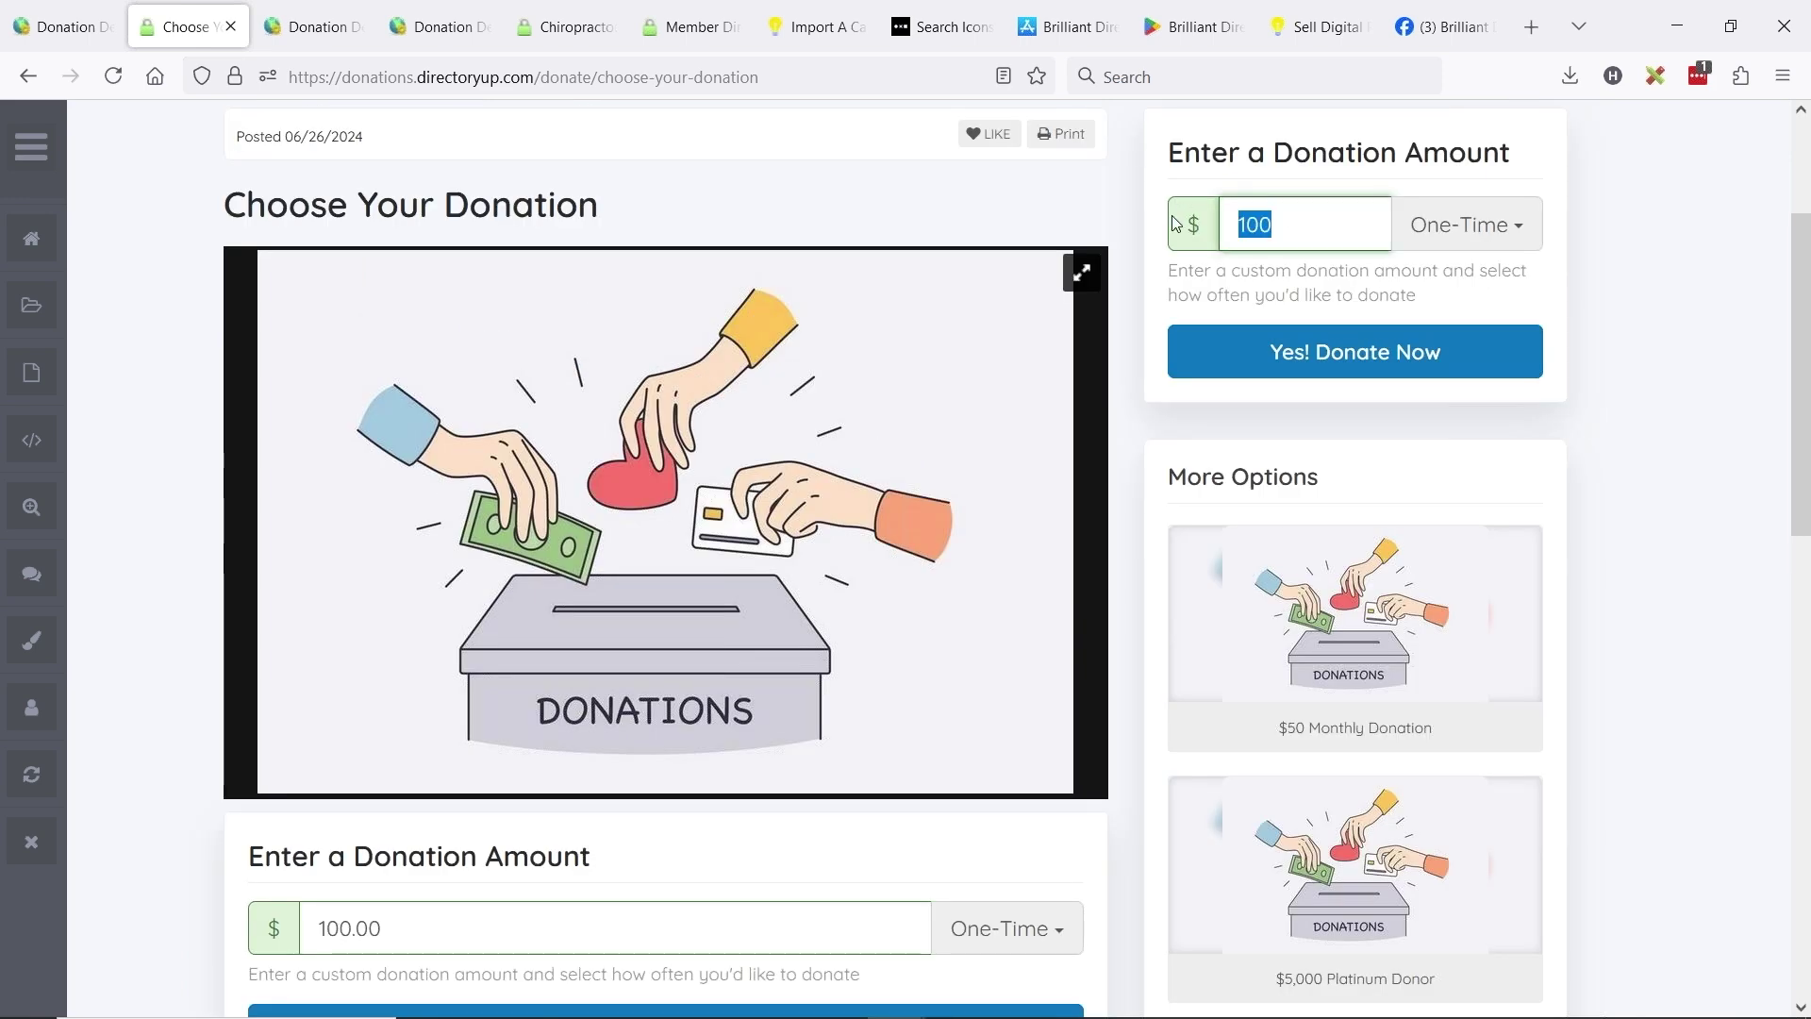
{"action": "type", "text": "50"}
{"action": "scroll", "coordinate": [585, 632], "scroll_direction": "down", "scroll_amount": 3}
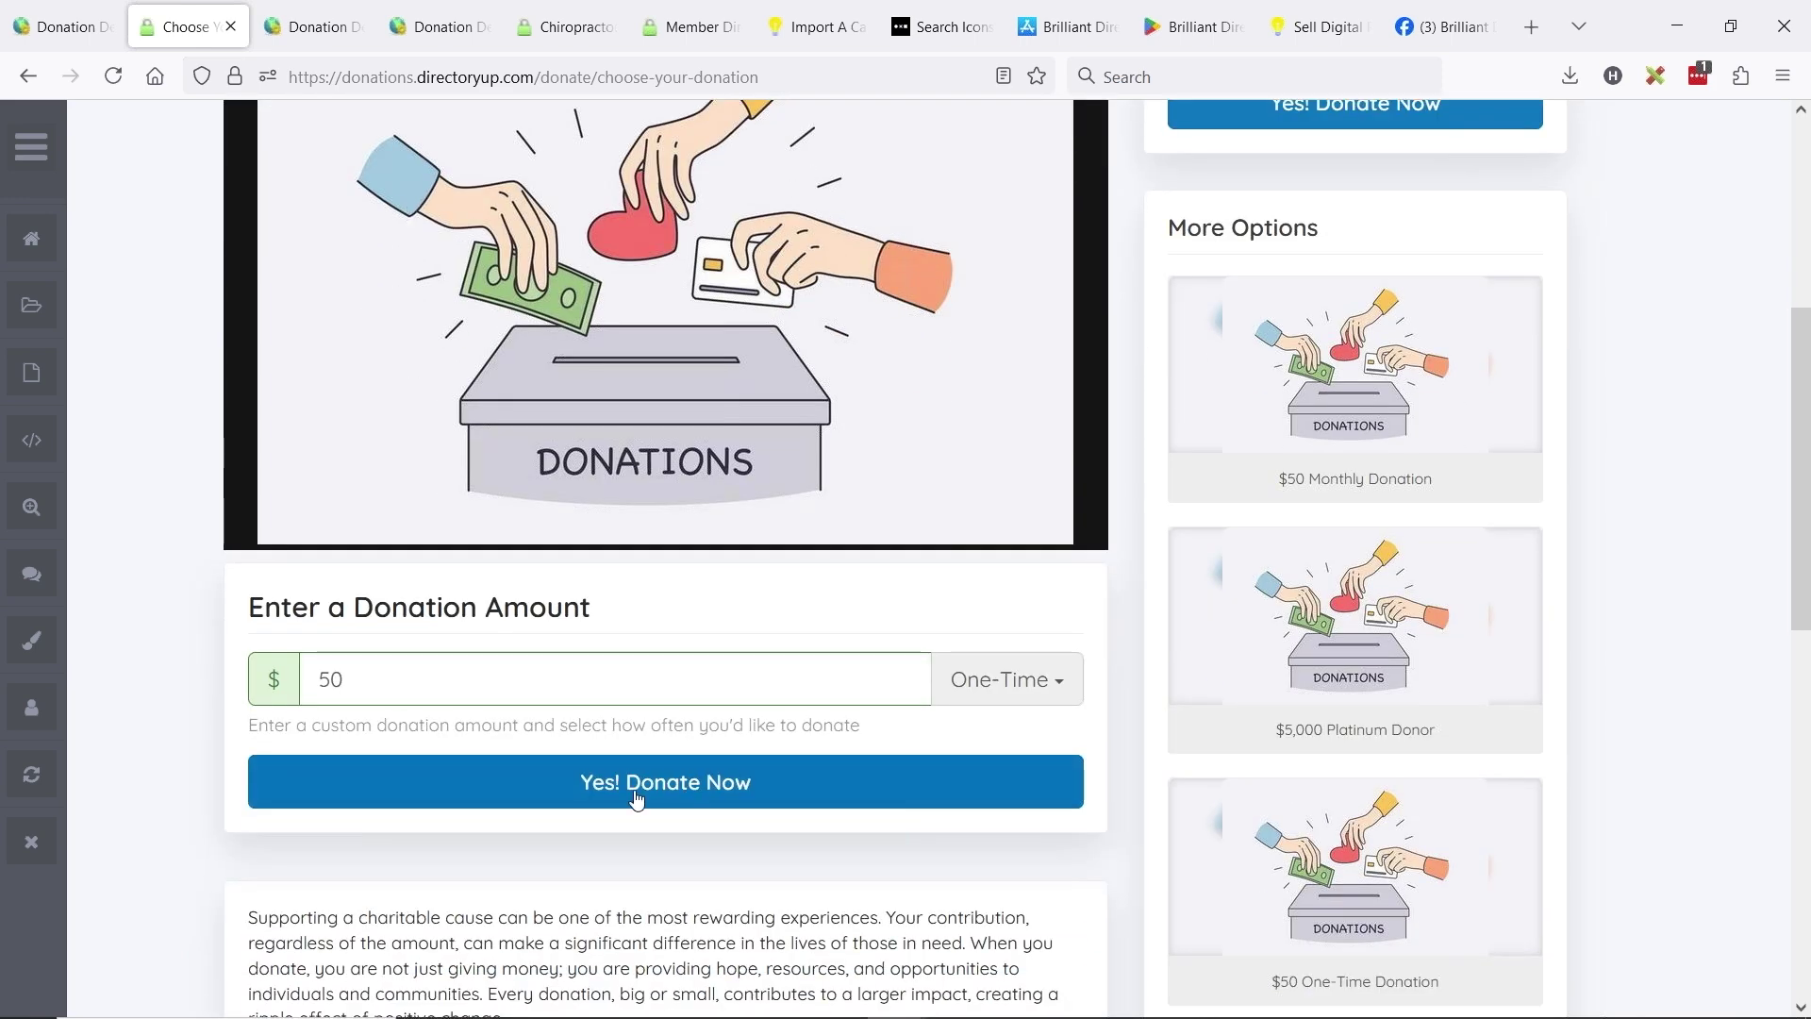
- Submit the $50 donation, confirm the purchase, and continue to the thank-you page
{"action": "left_click", "coordinate": [585, 758]}
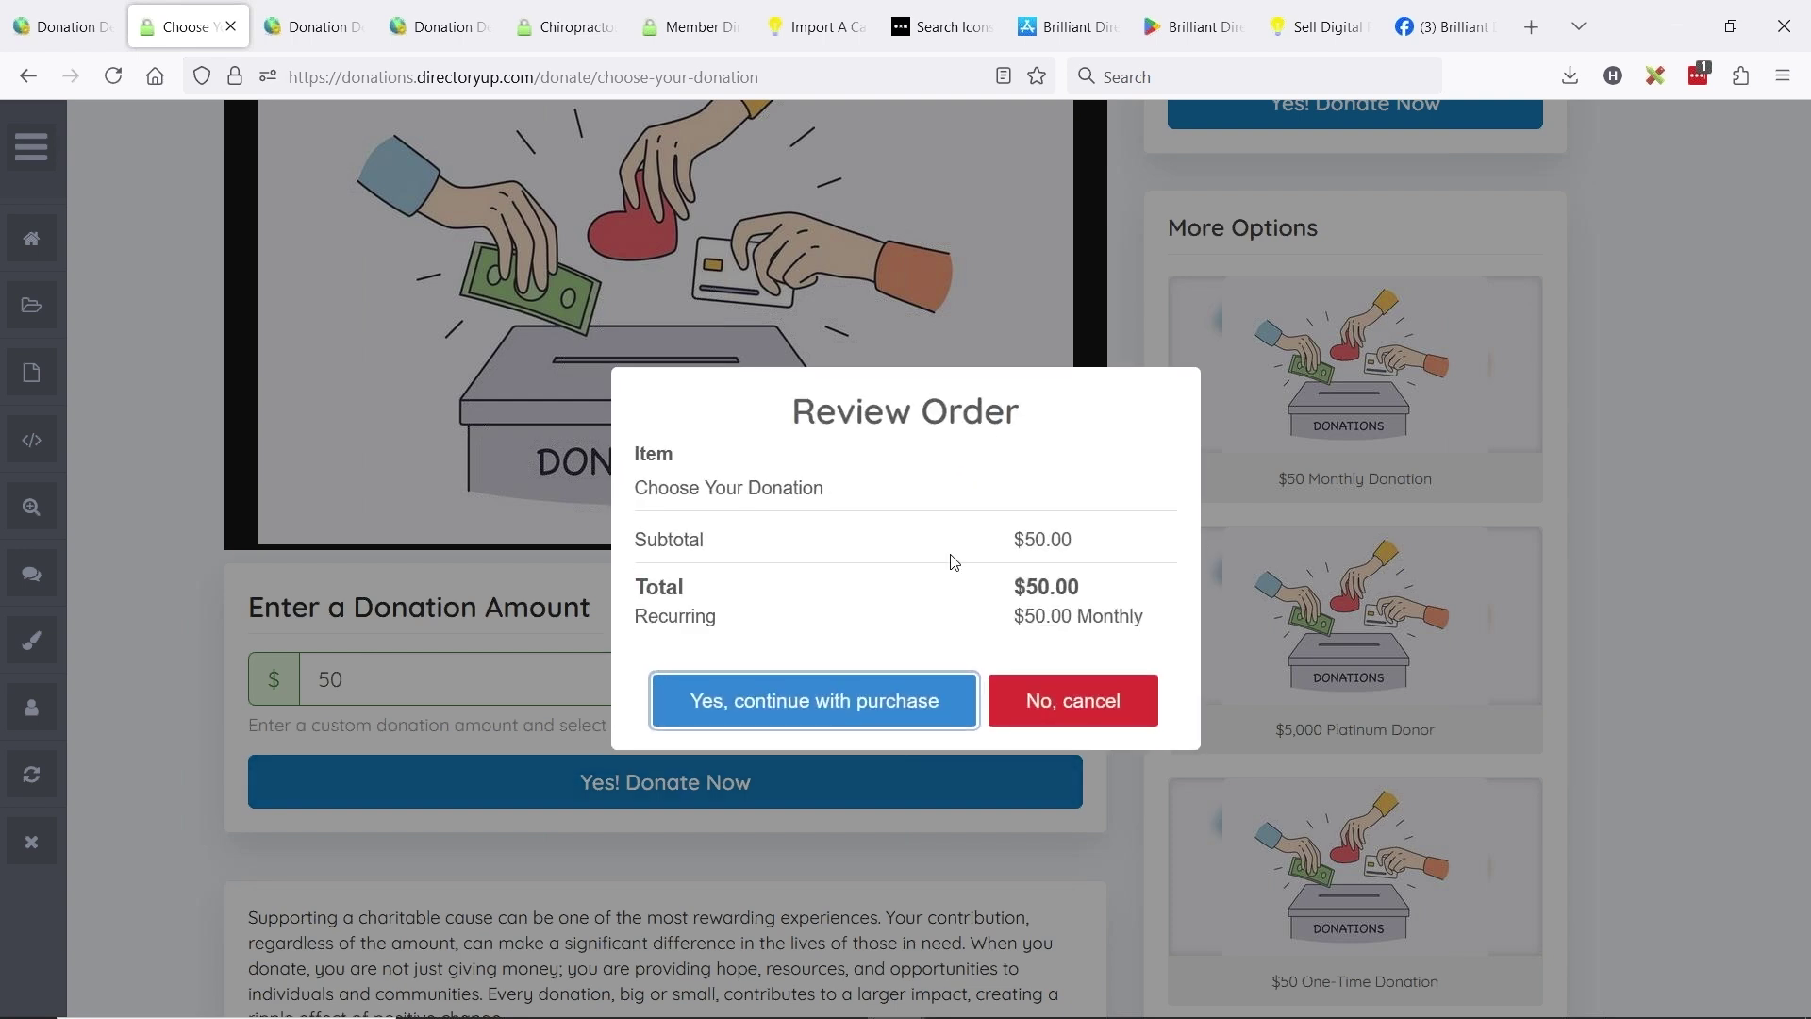
{"action": "left_click", "coordinate": [753, 702]}
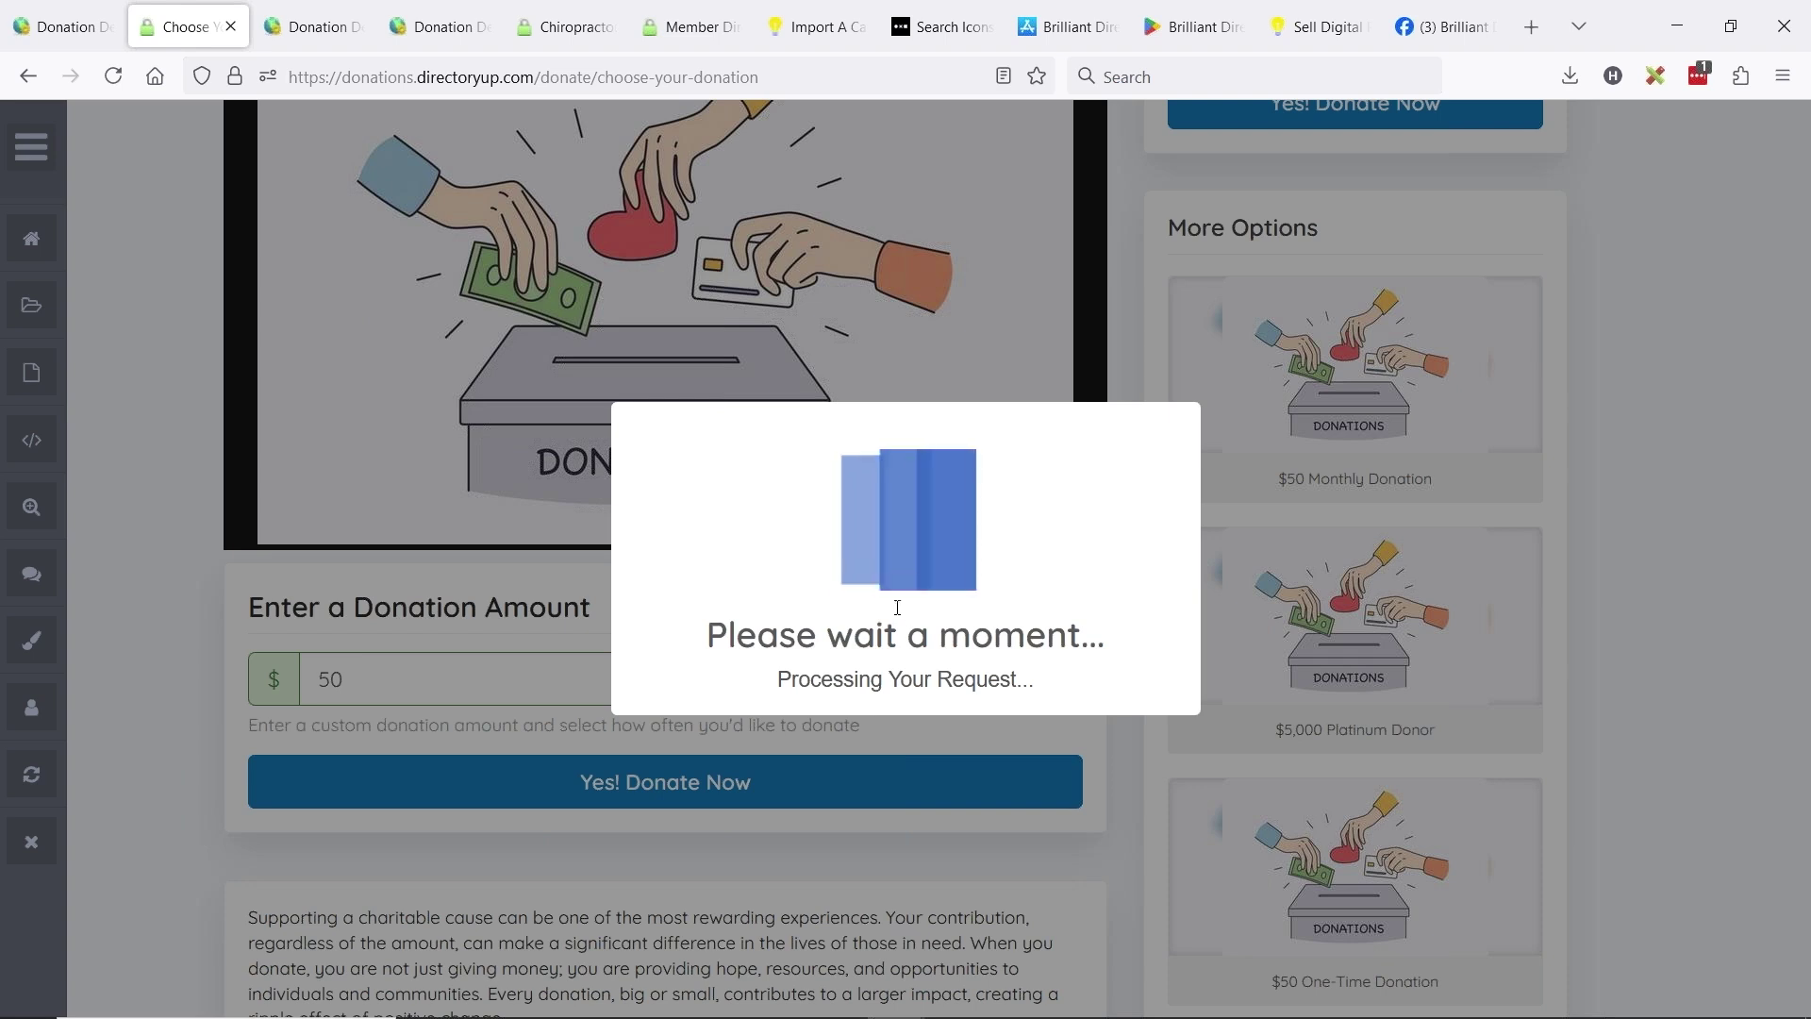
{"action": "left_click", "coordinate": [912, 663]}
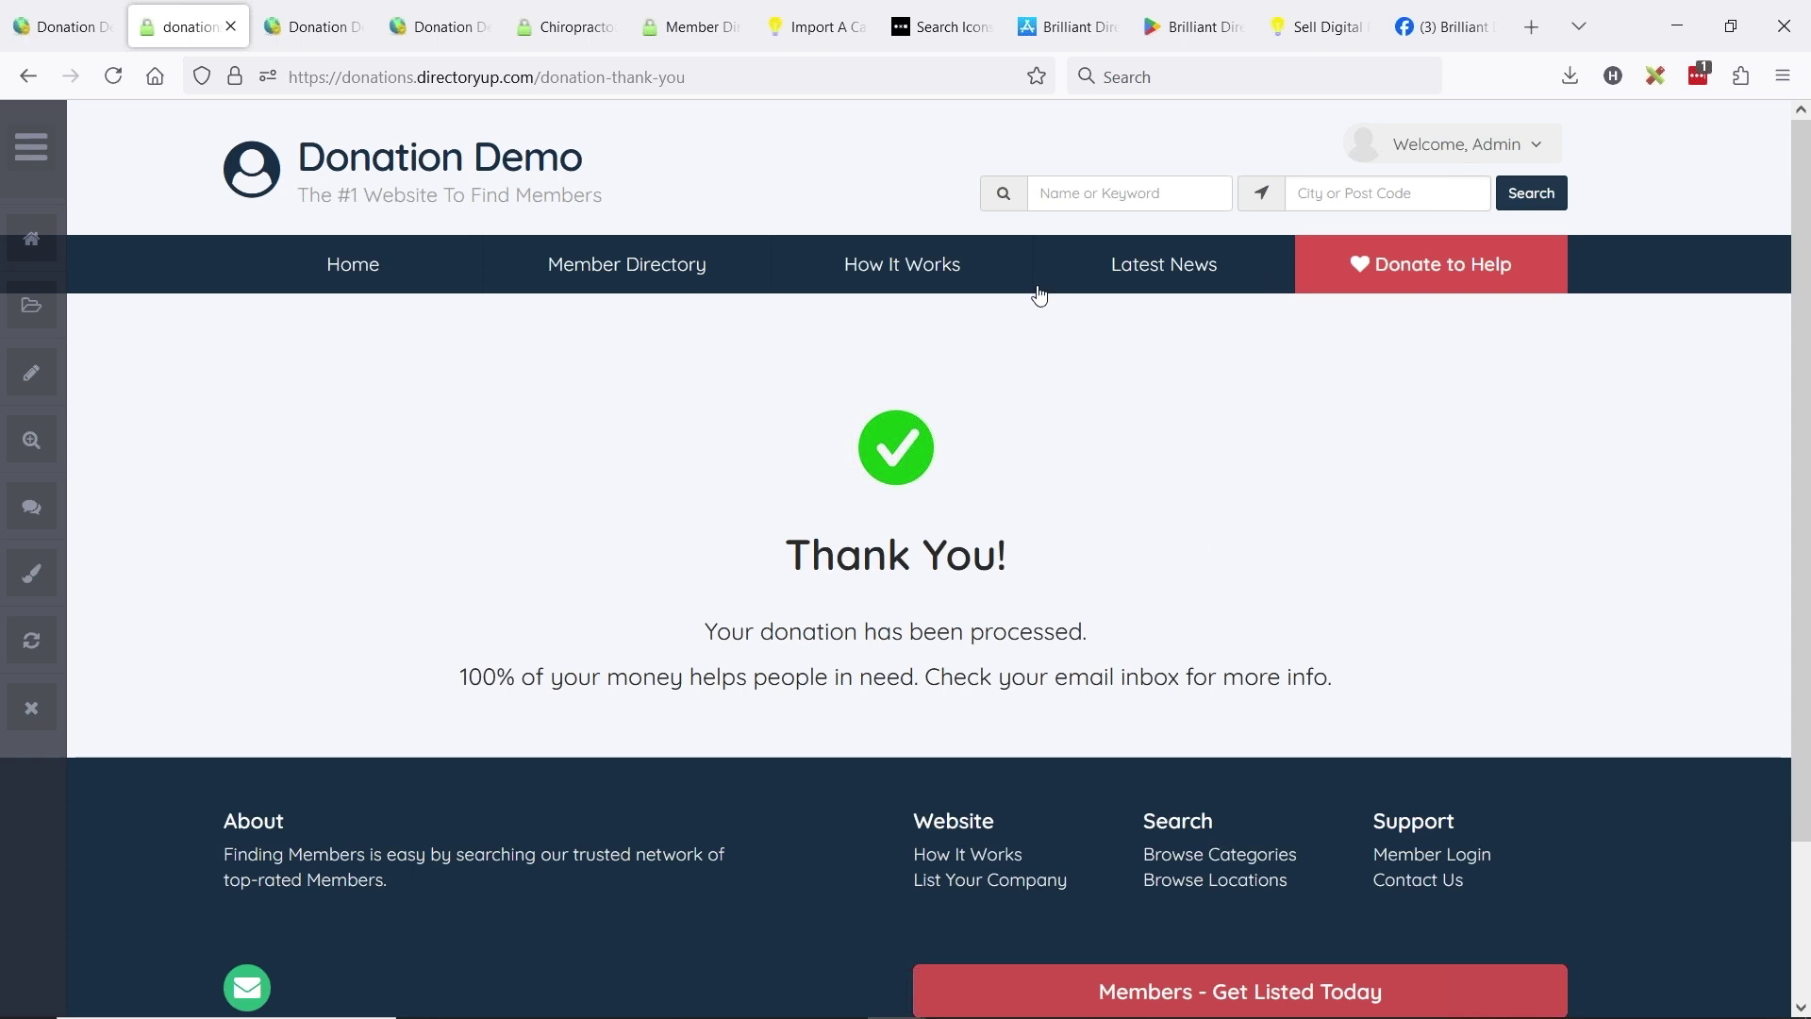
- Open all four donation posts from Donate to Help in separate tabs
{"action": "left_click", "coordinate": [1413, 281]}
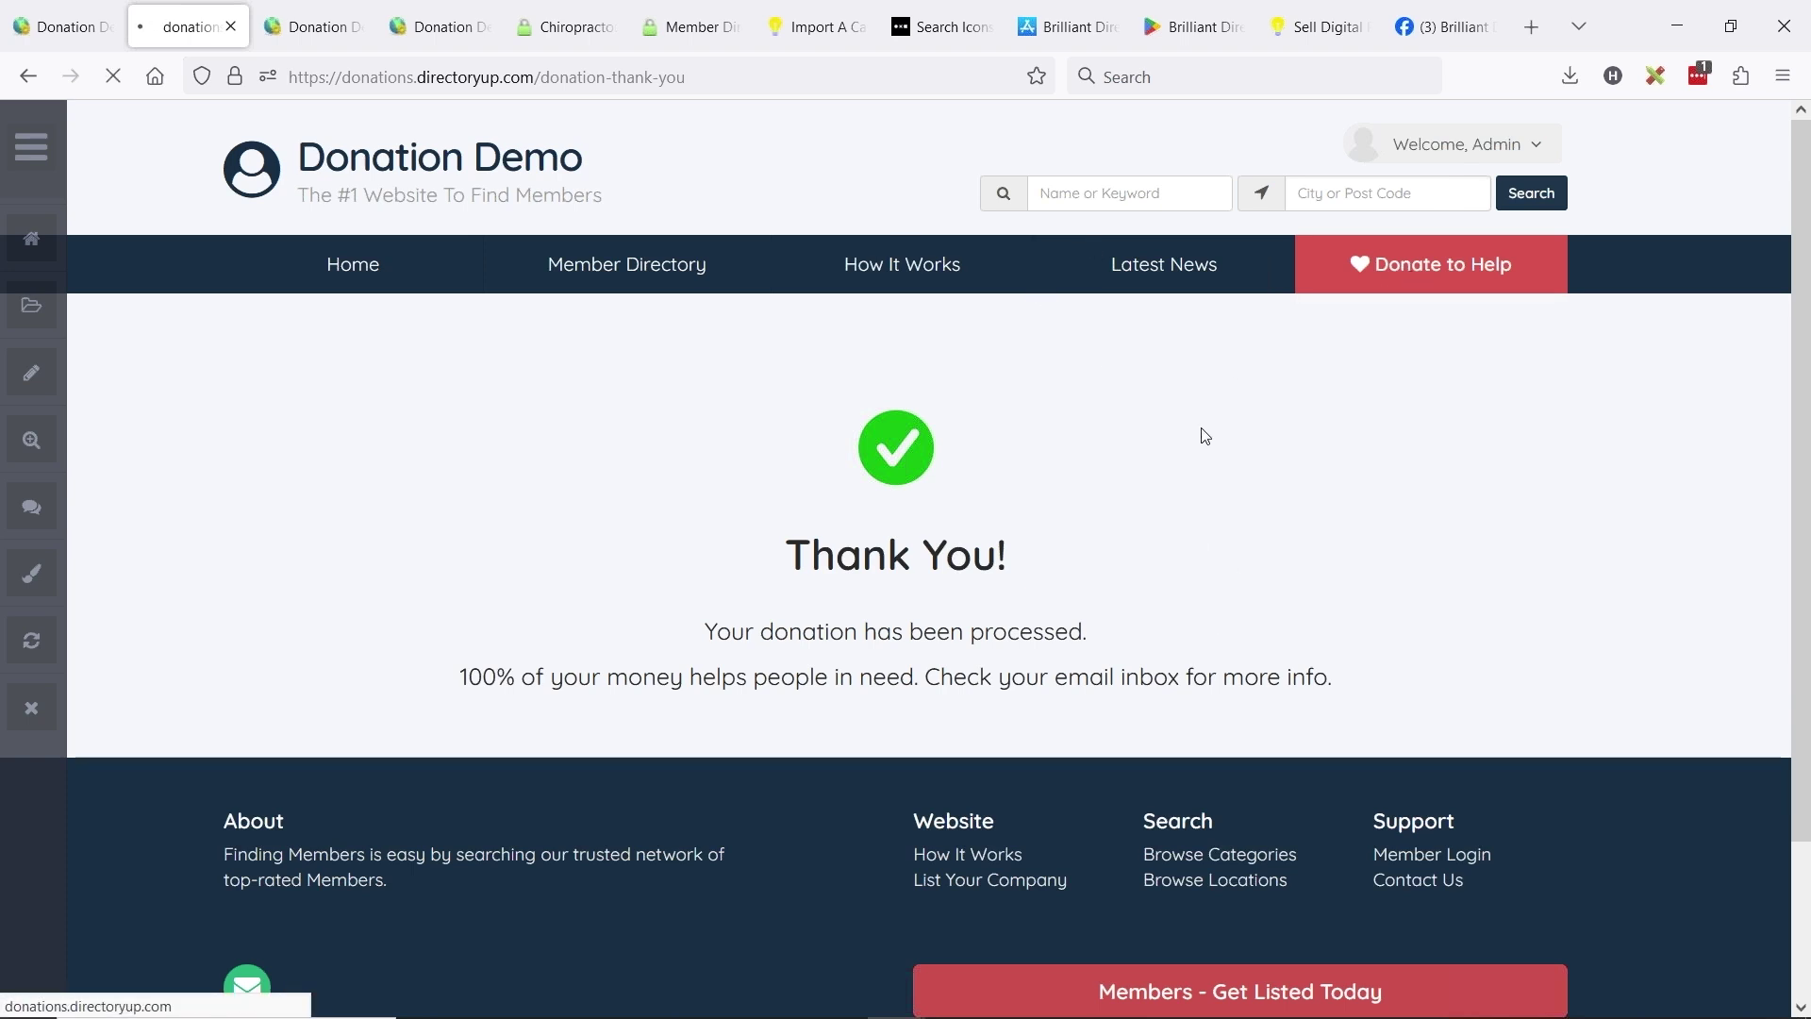
{"action": "scroll", "coordinate": [1011, 445], "scroll_direction": "down", "scroll_amount": 6}
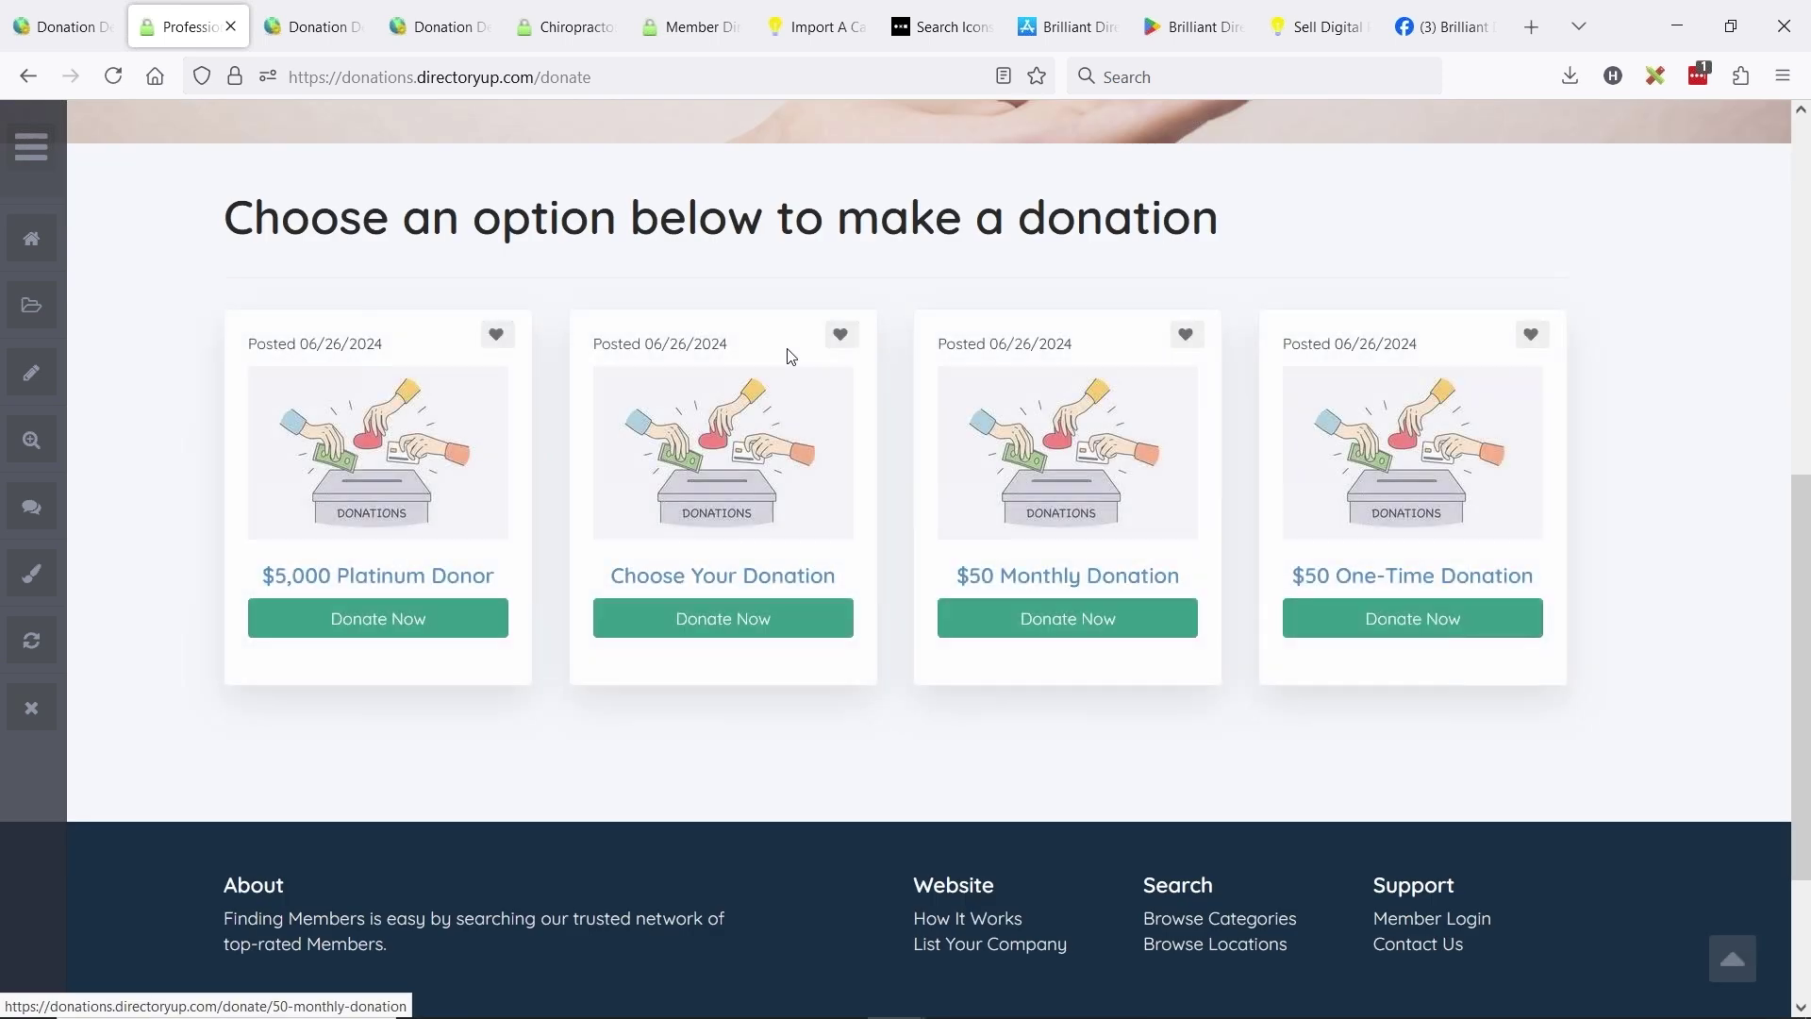
{"action": "middle_click", "coordinate": [377, 453]}
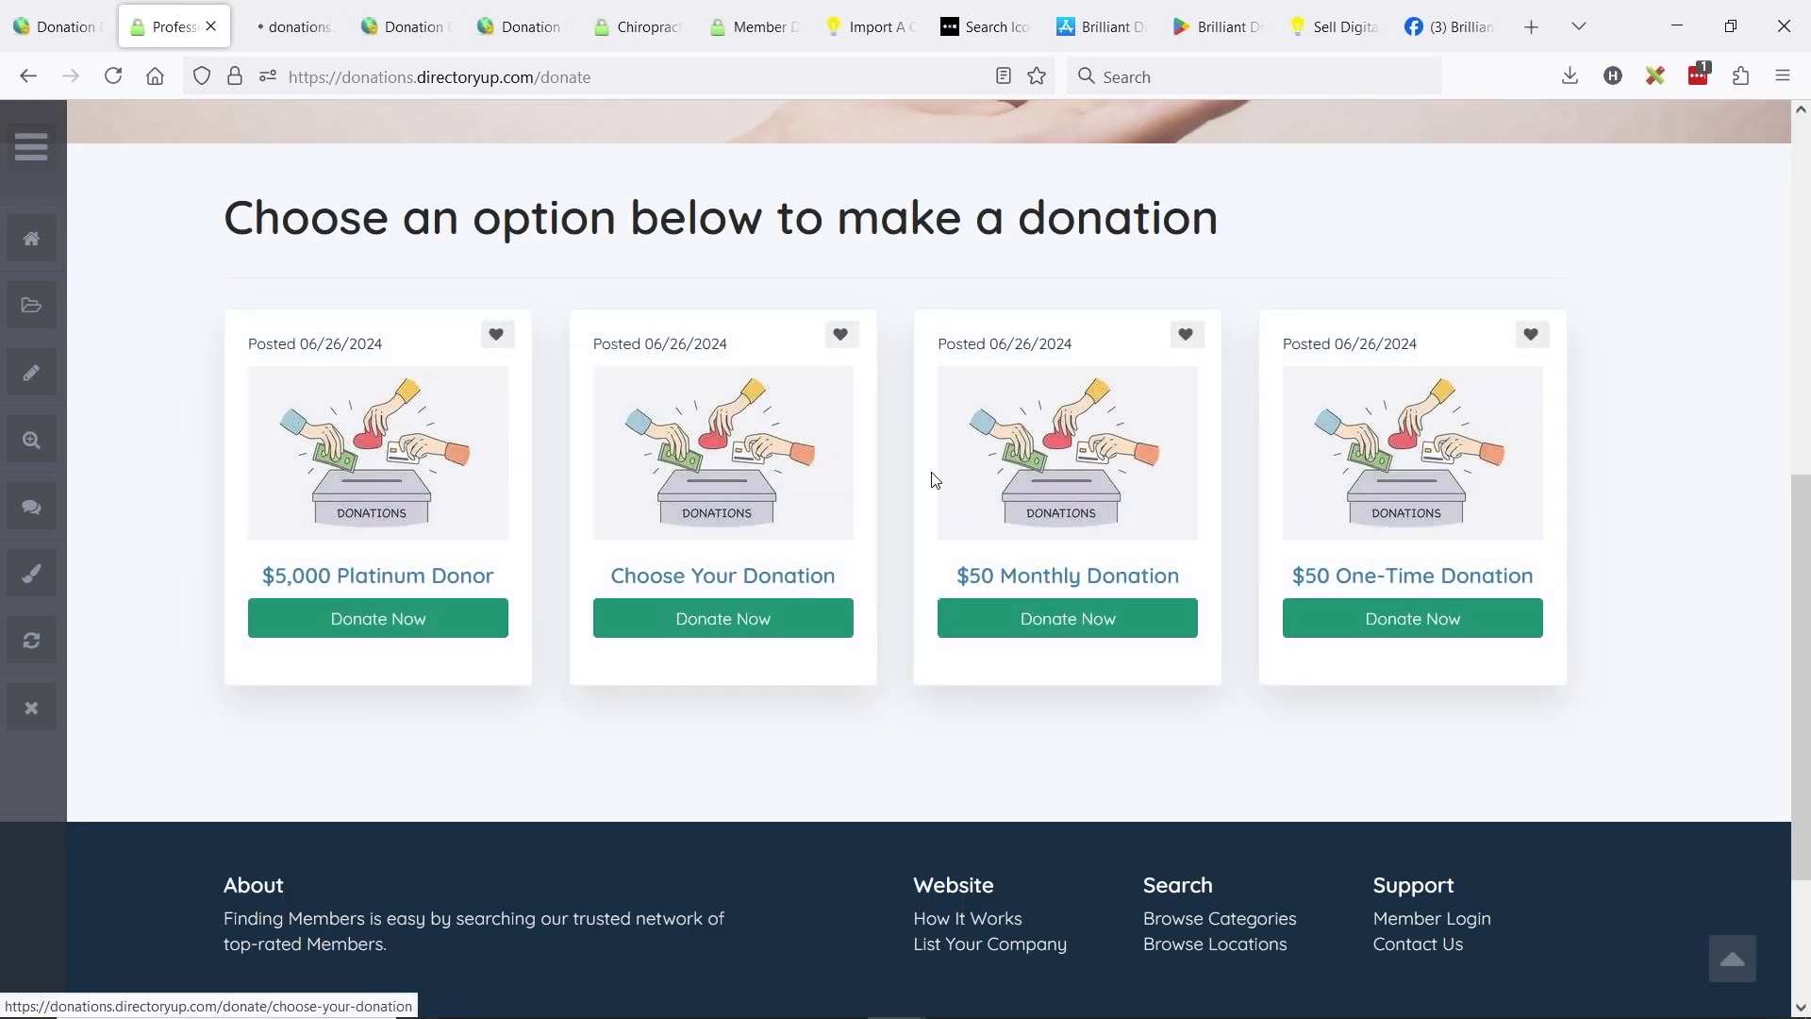
{"action": "middle_click", "coordinate": [726, 459]}
{"action": "middle_click", "coordinate": [1037, 459]}
{"action": "middle_click", "coordinate": [1324, 455]}
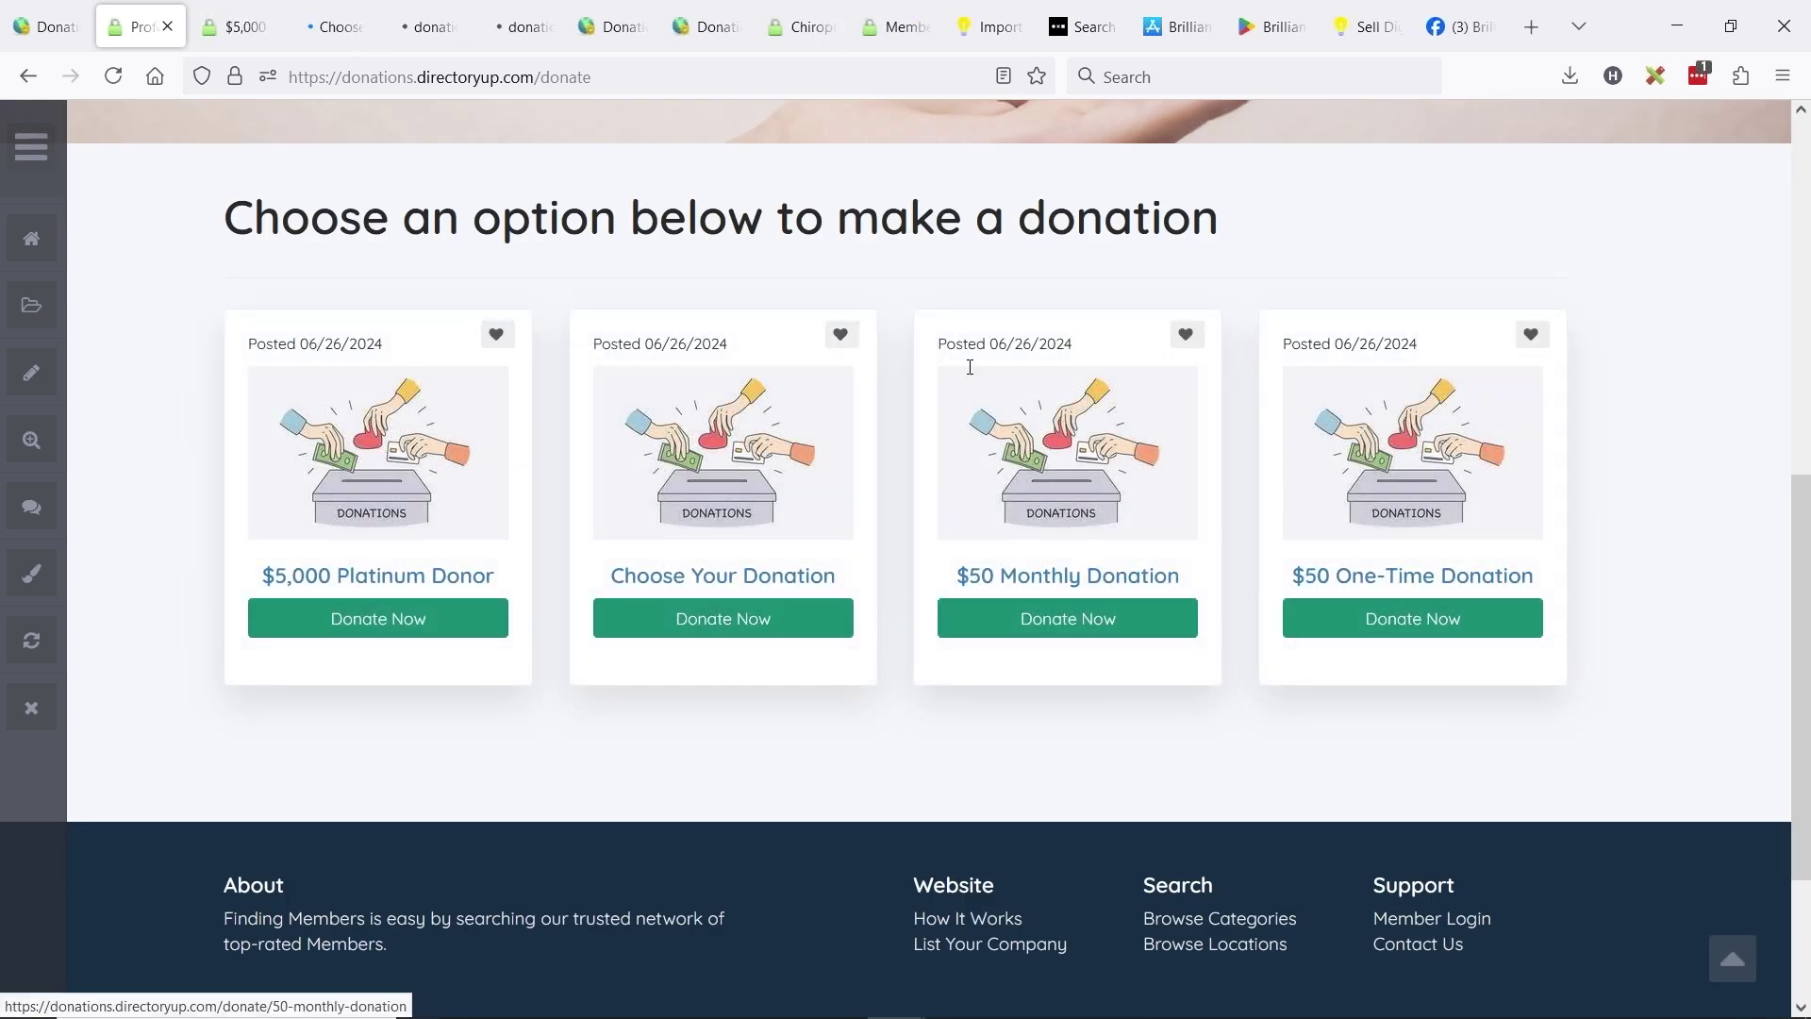
- Bring up the Review Order for the $5,000 Platinum Donor donation
{"action": "left_click", "coordinate": [247, 30]}
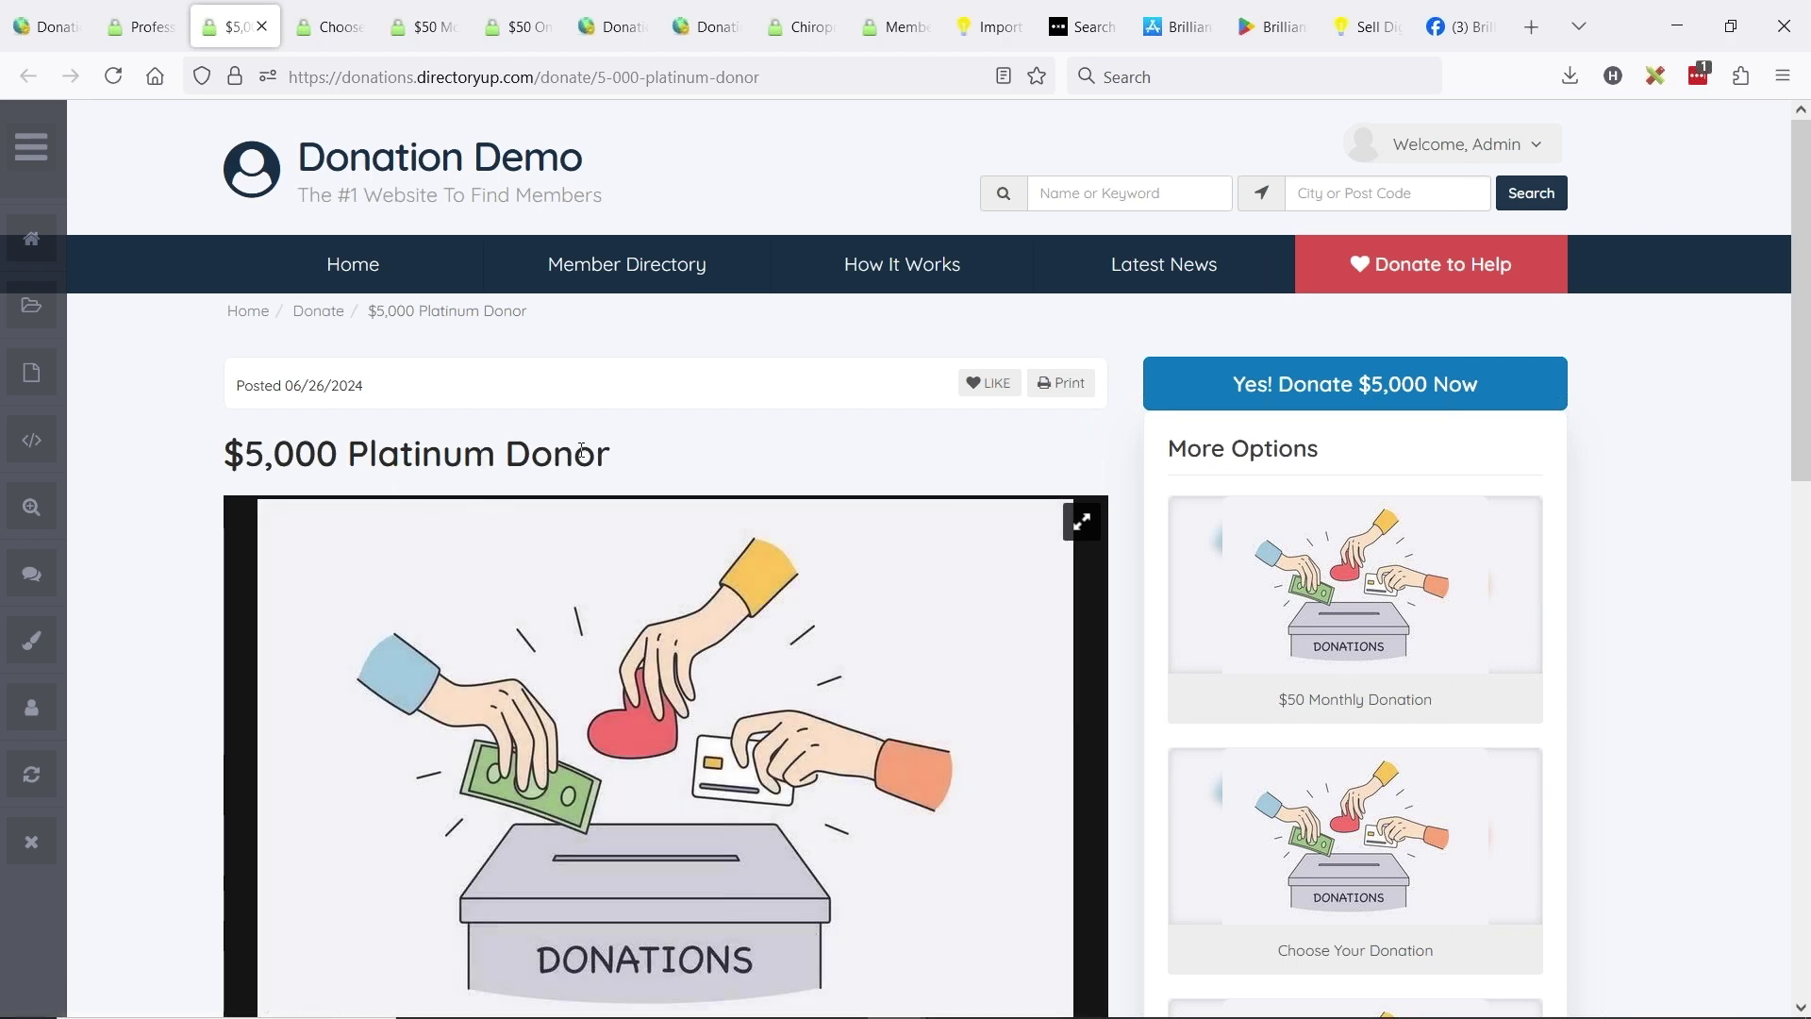
{"action": "scroll", "coordinate": [717, 806], "scroll_direction": "down", "scroll_amount": 3}
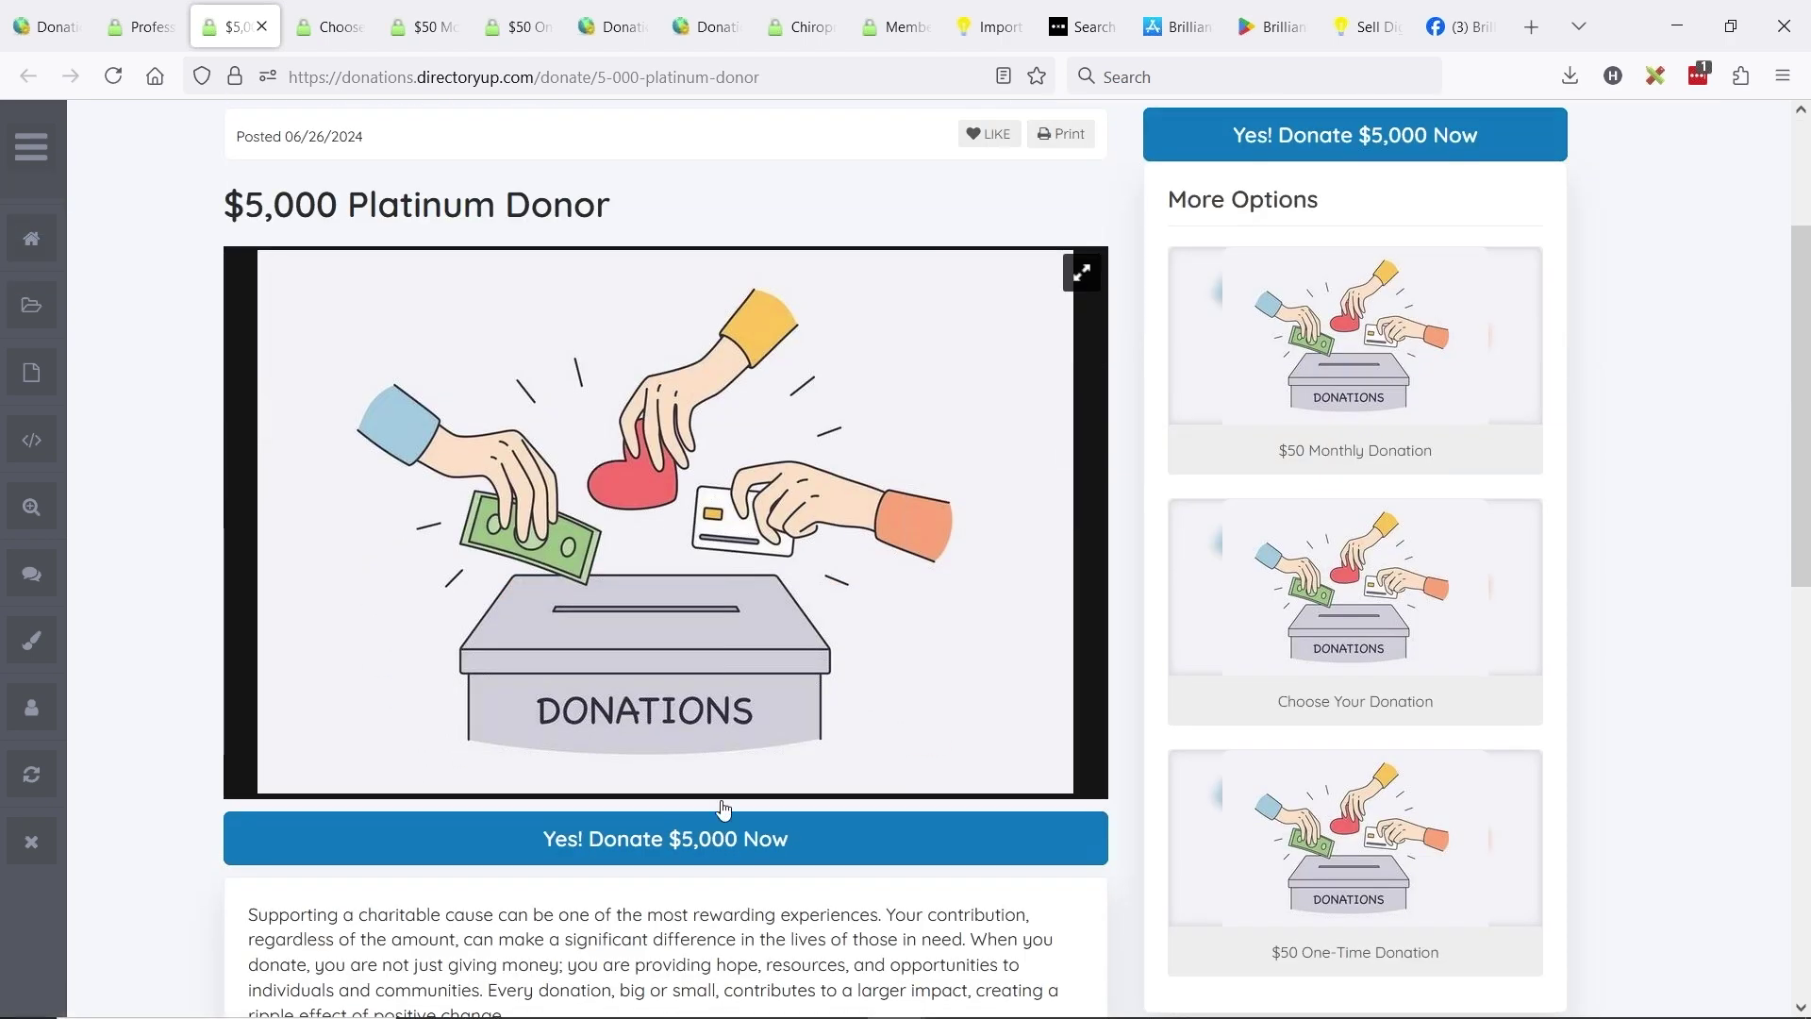
{"action": "scroll", "coordinate": [717, 807], "scroll_direction": "down", "scroll_amount": 3}
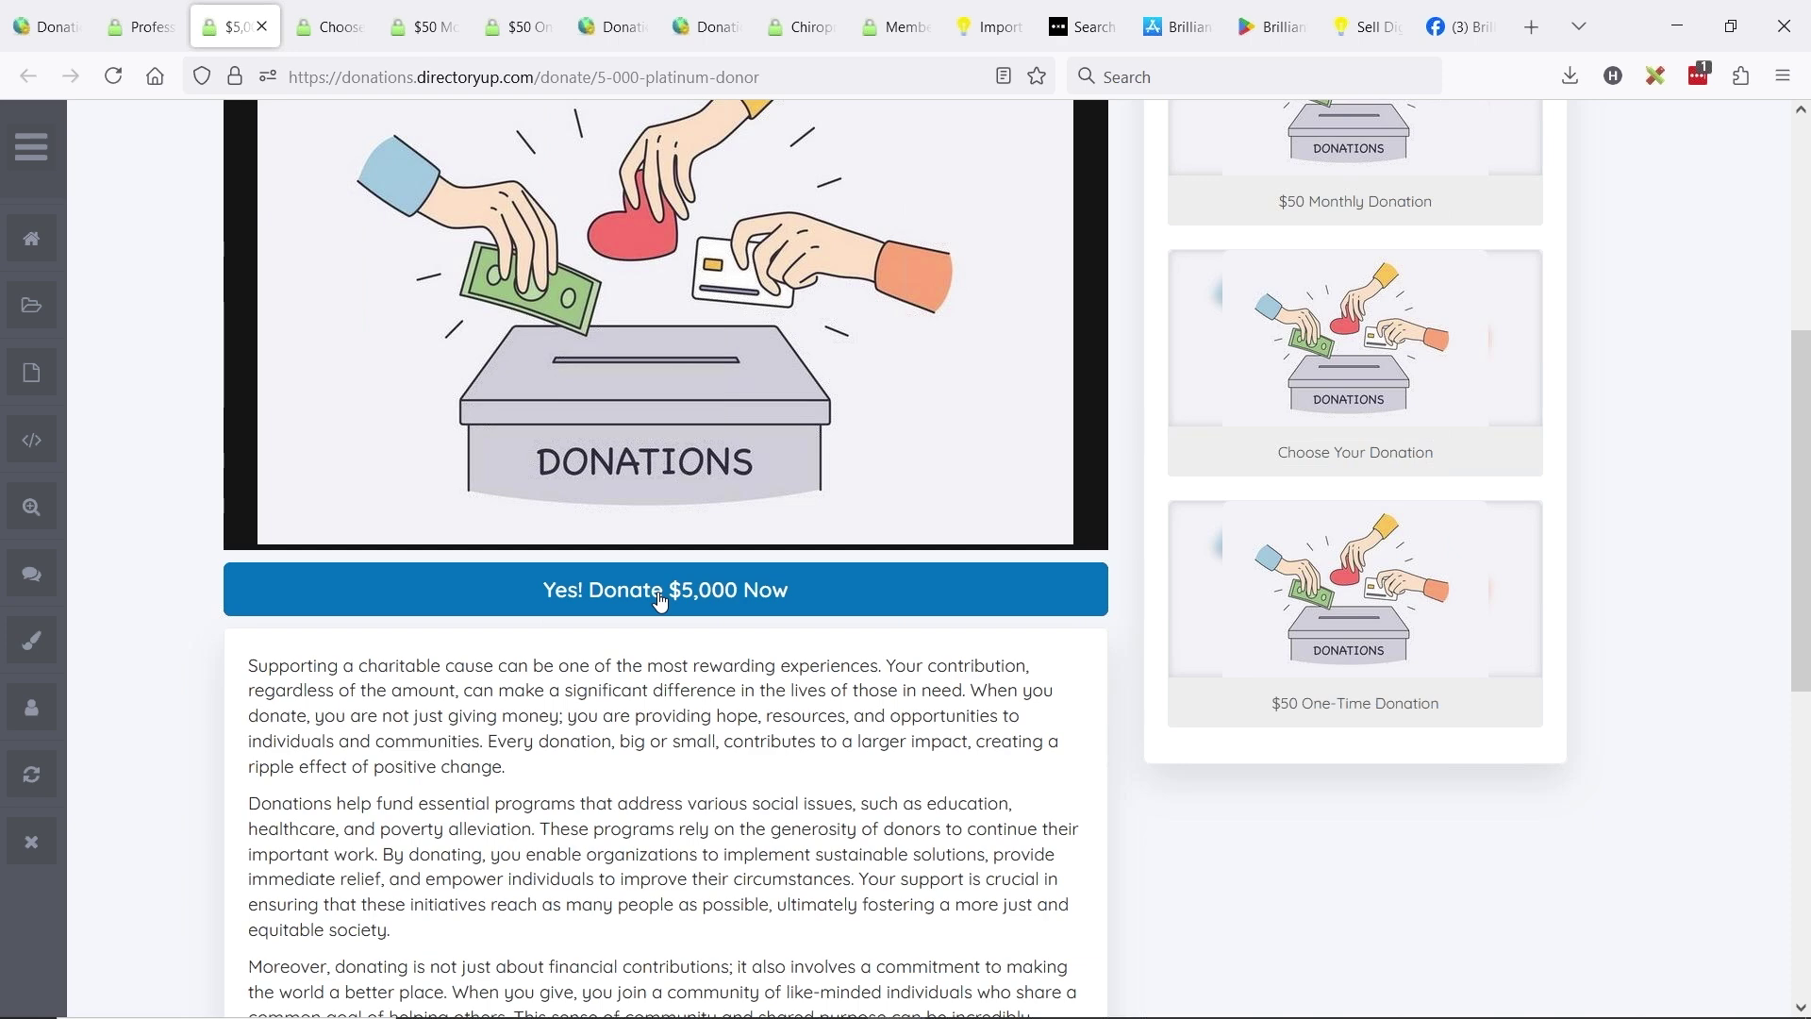
{"action": "left_click", "coordinate": [662, 594]}
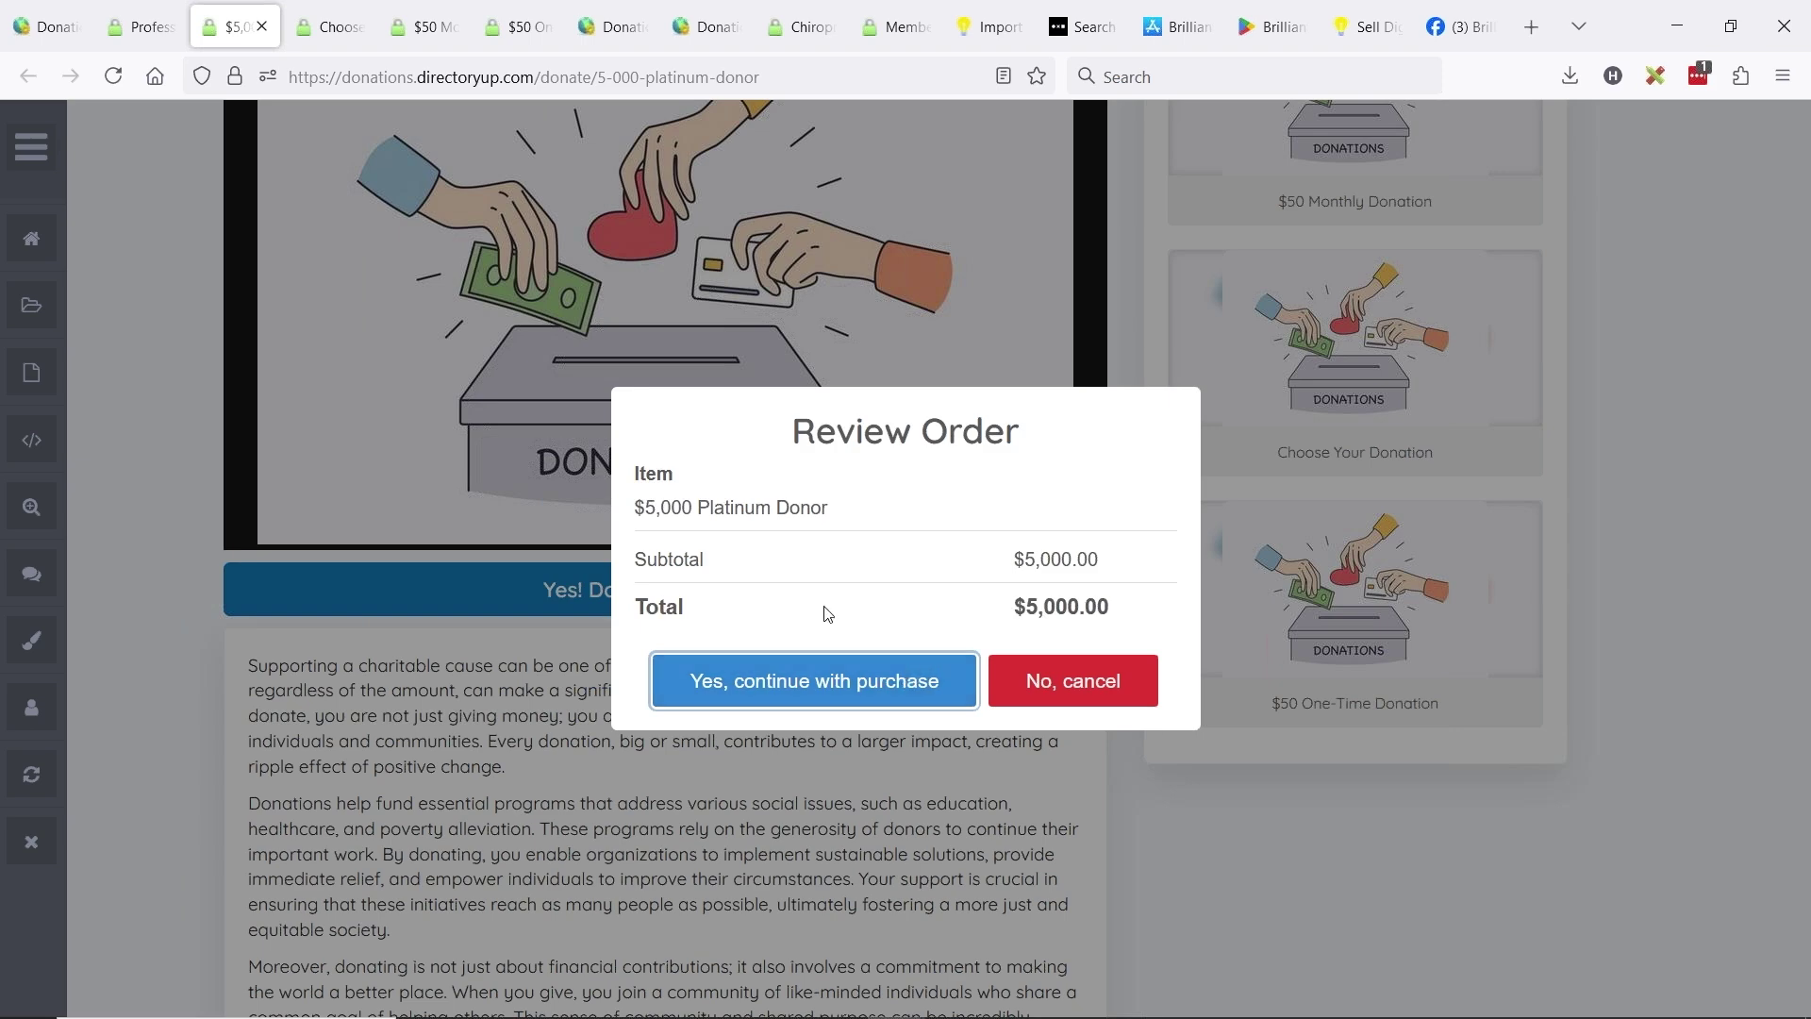
- Bring up the Review Order for the $50 Monthly donation
{"action": "left_click", "coordinate": [341, 15]}
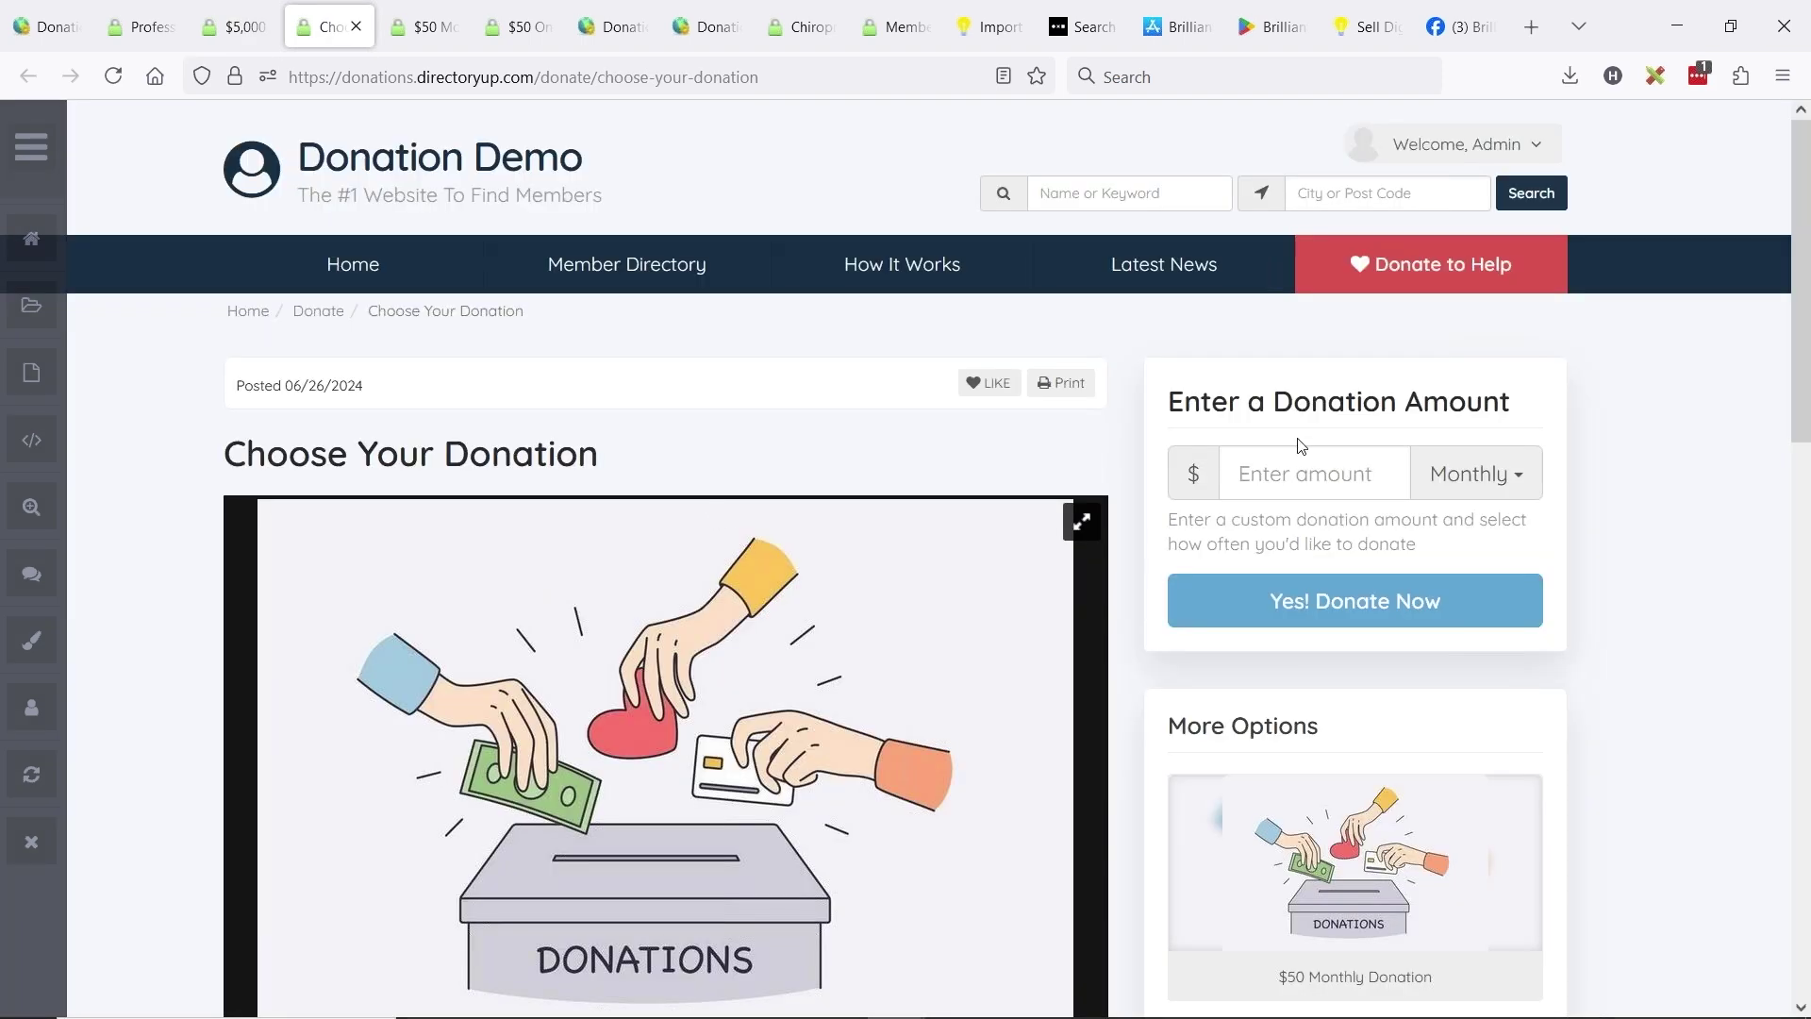
{"action": "left_click", "coordinate": [415, 36]}
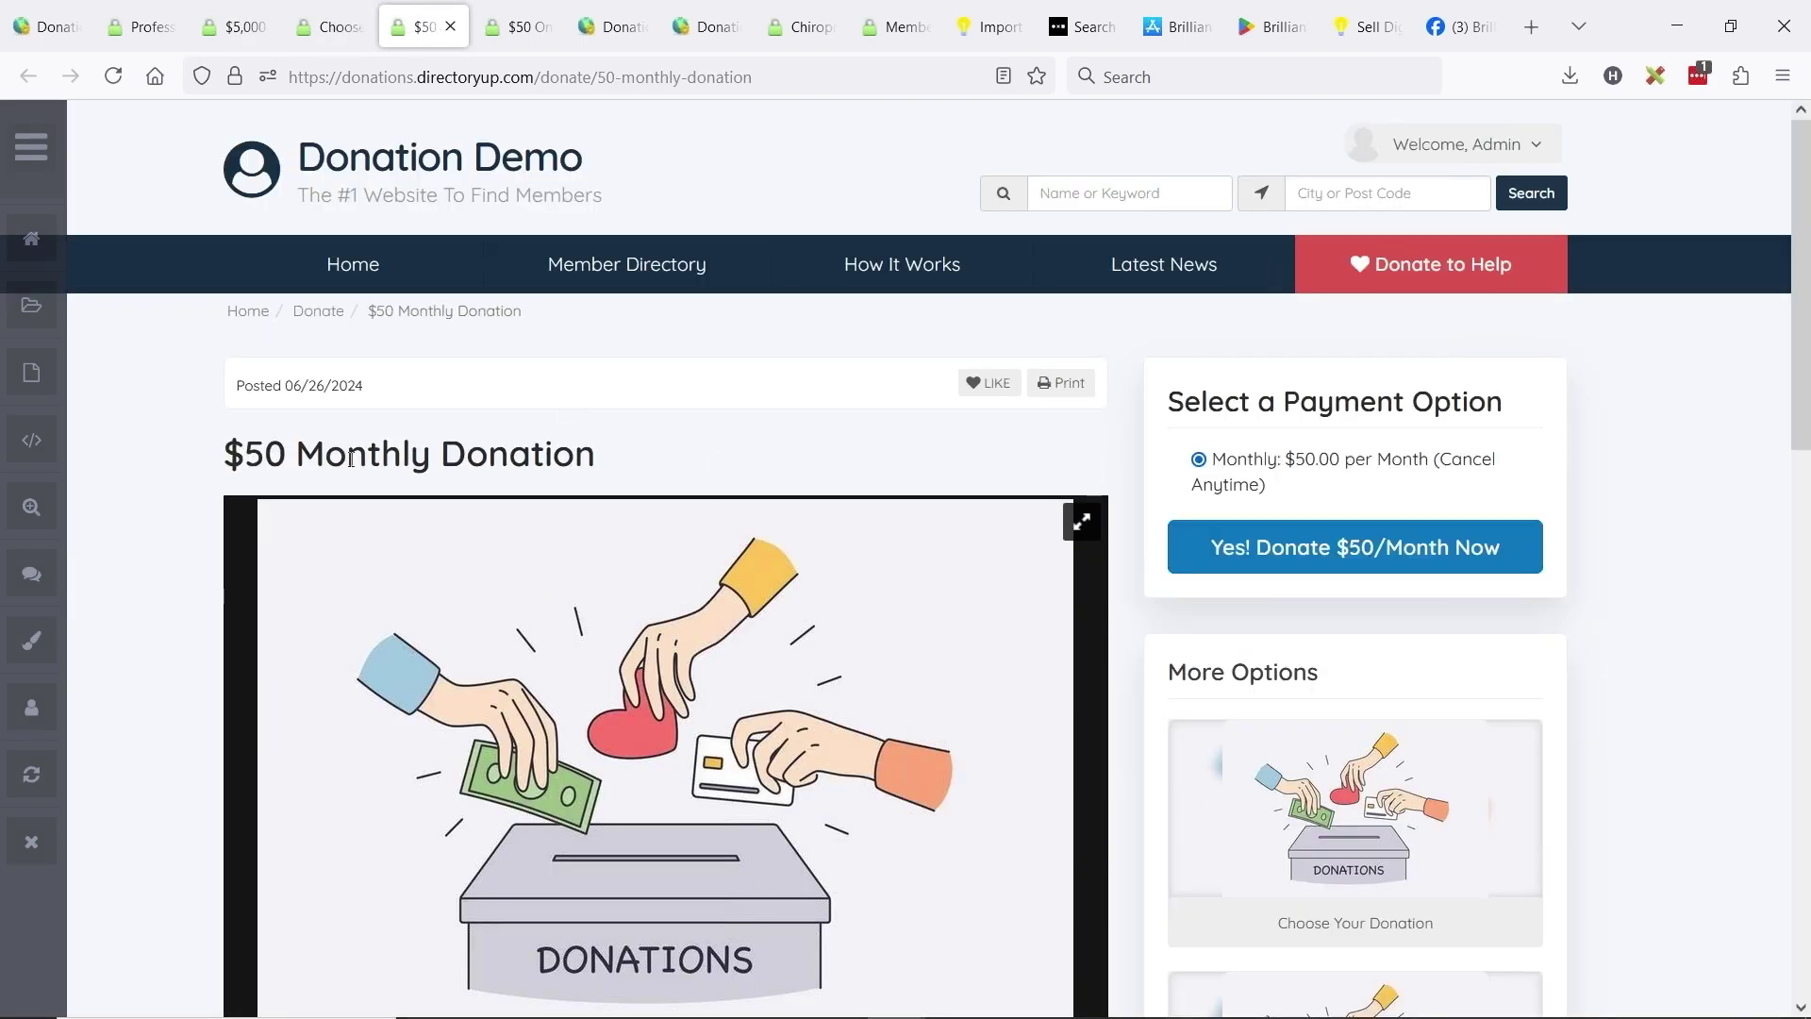
{"action": "scroll", "coordinate": [352, 459], "scroll_direction": "down", "scroll_amount": 2}
{"action": "left_click_drag", "start_coordinate": [229, 200], "coordinate": [490, 206]}
{"action": "left_click", "coordinate": [717, 226]}
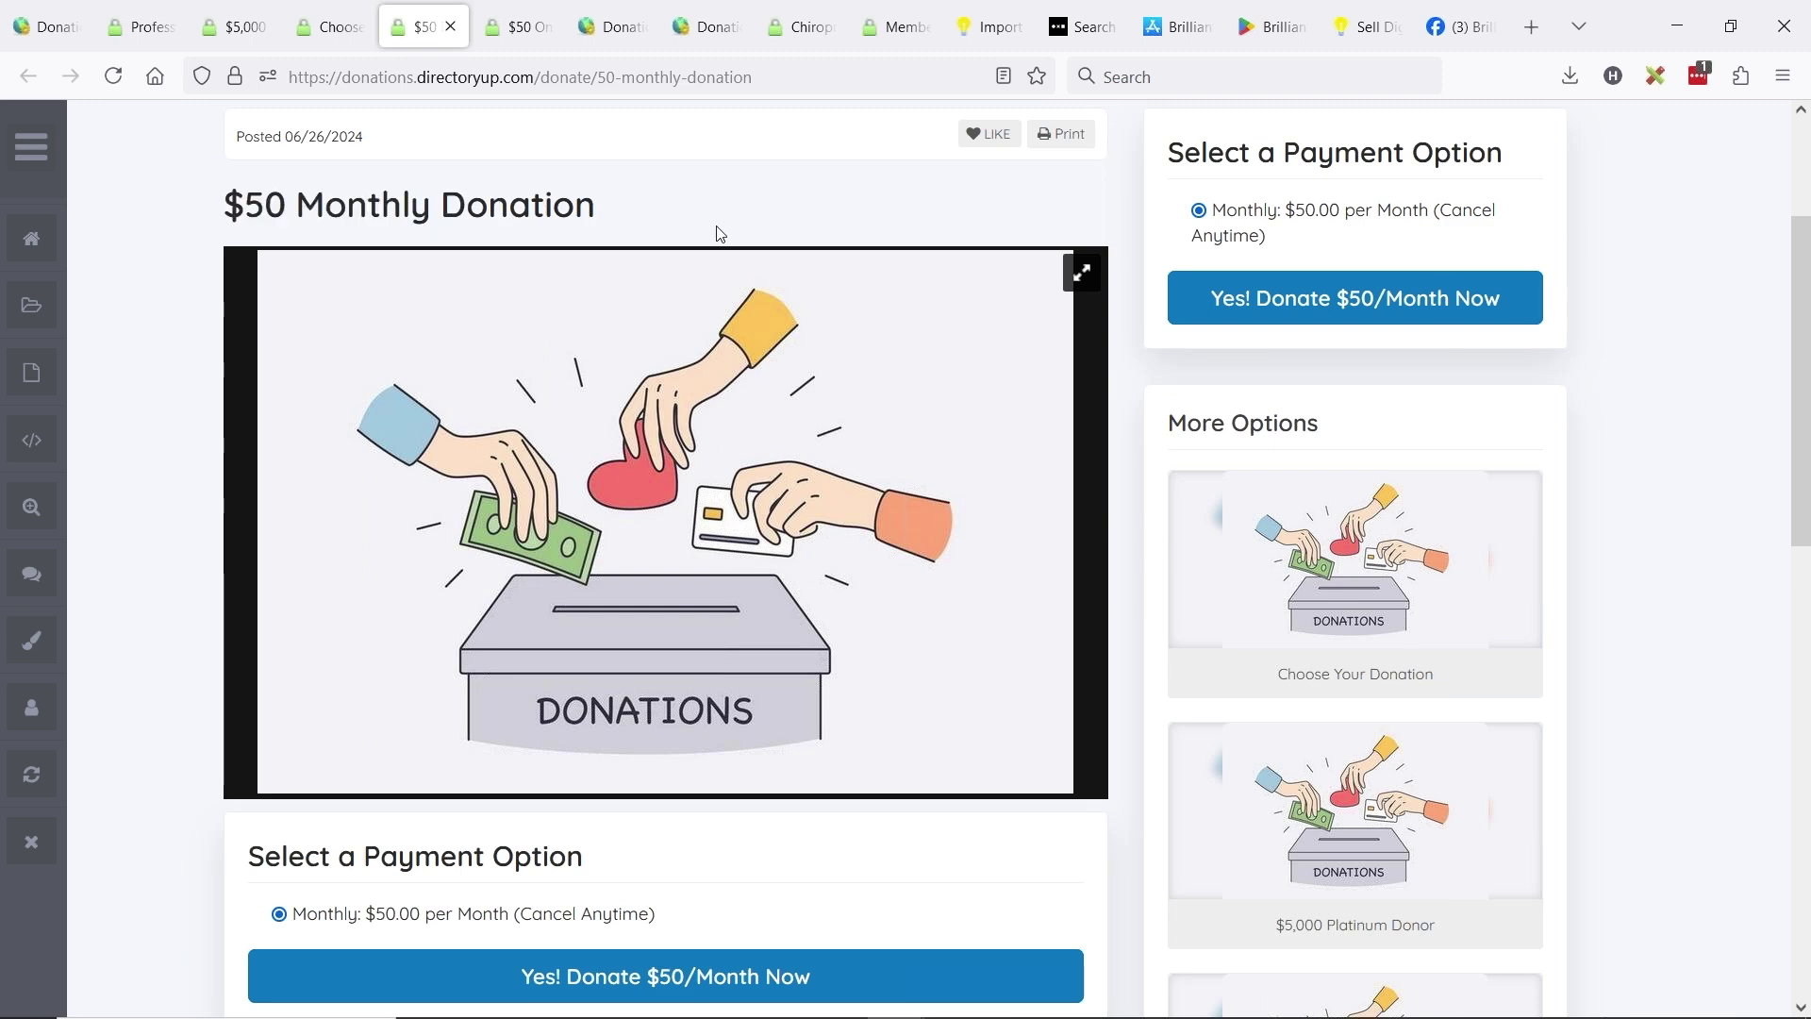
{"action": "scroll", "coordinate": [902, 377], "scroll_direction": "down", "scroll_amount": 2}
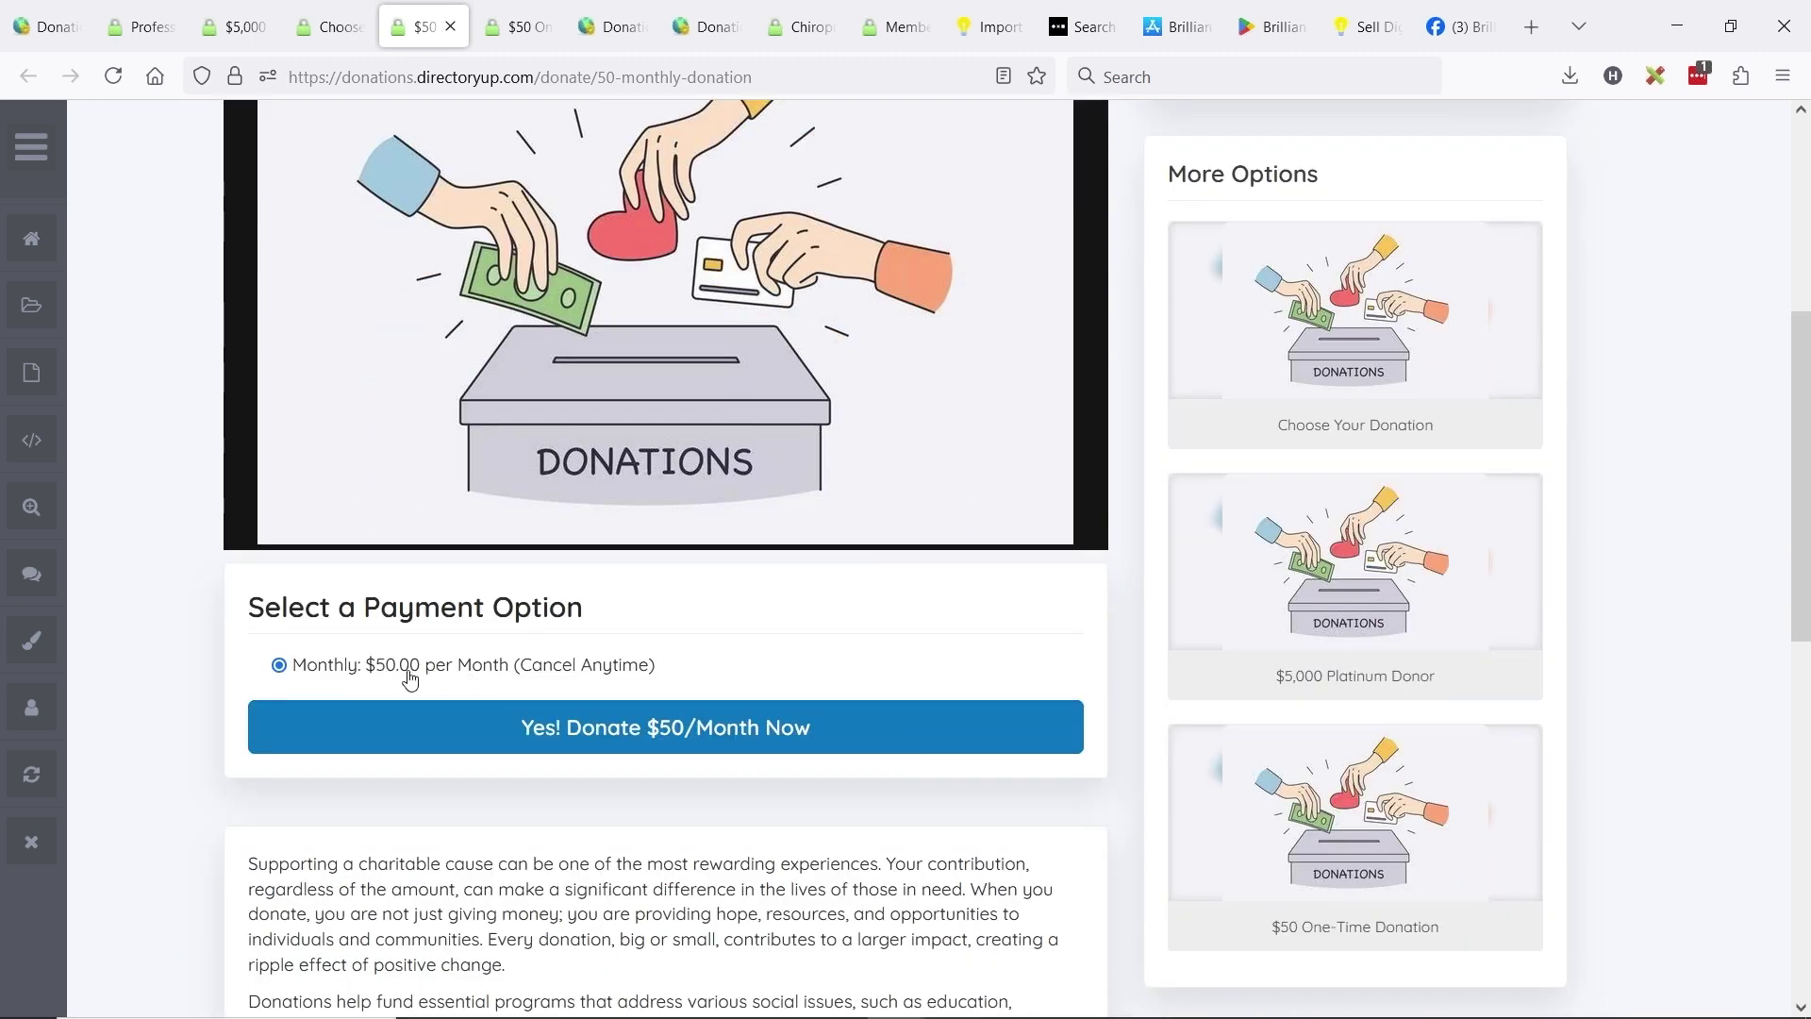
{"action": "left_click", "coordinate": [710, 743]}
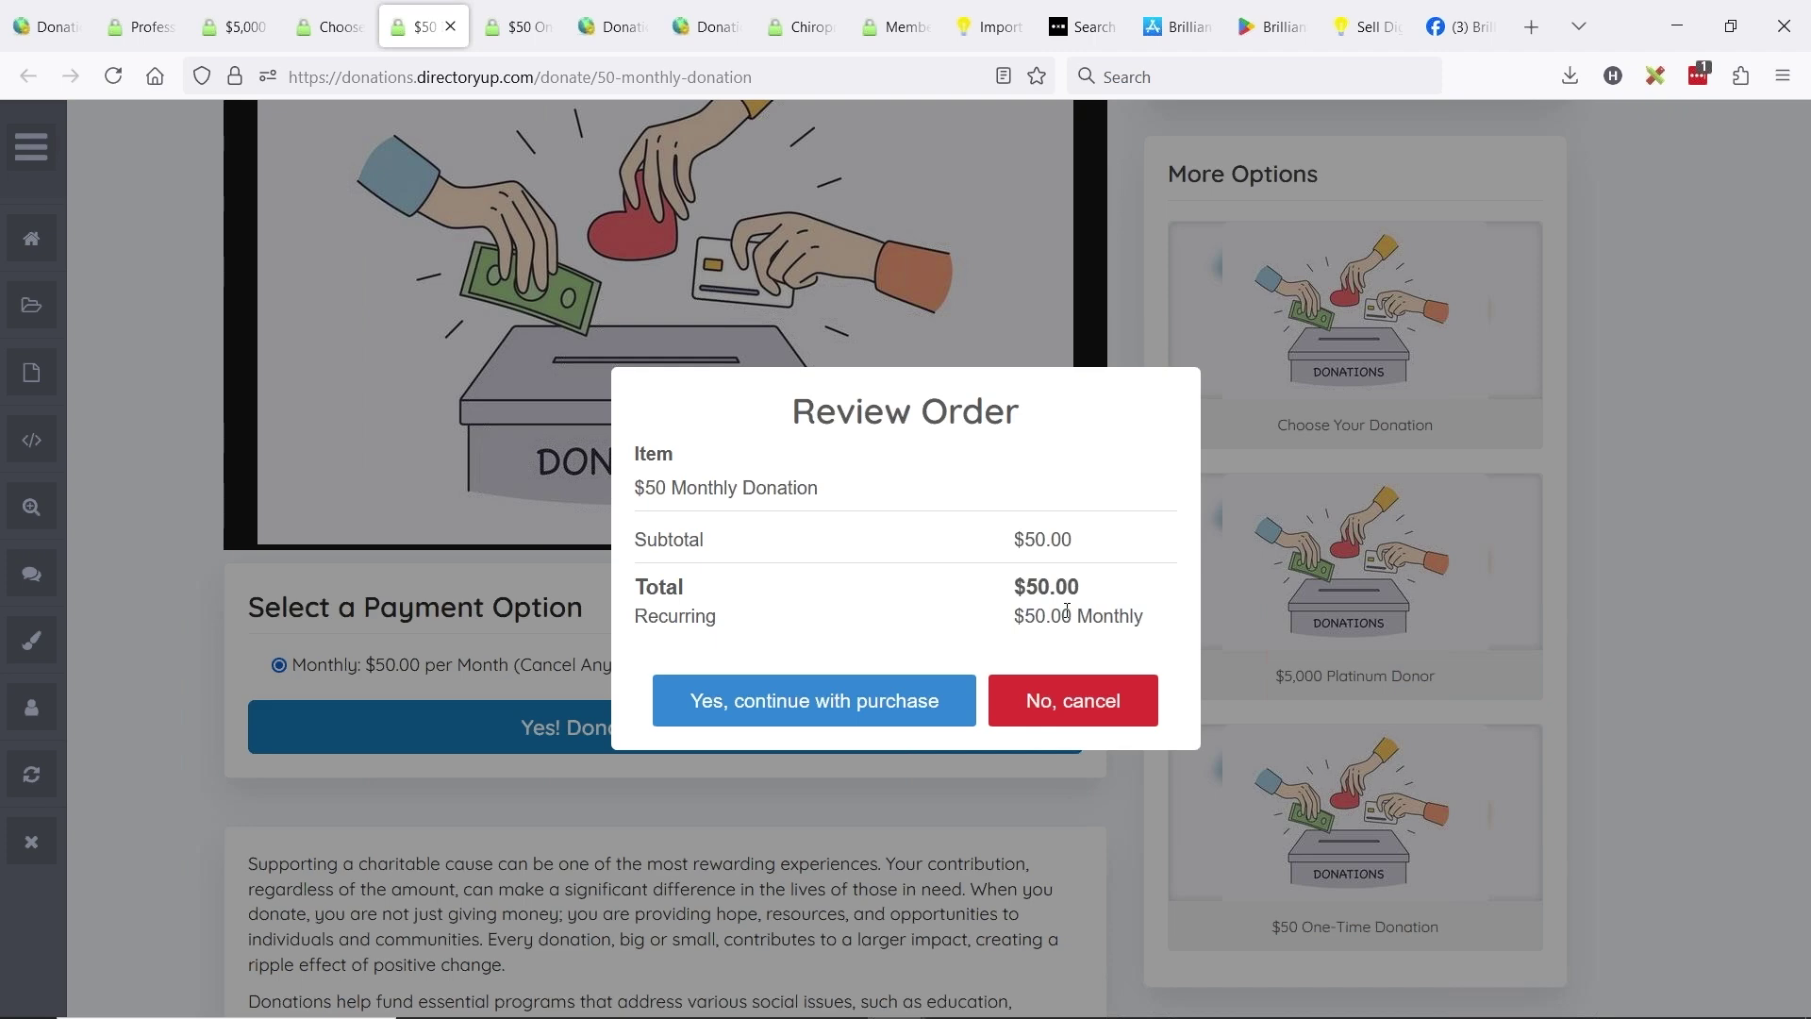
{"action": "left_click", "coordinate": [524, 36]}
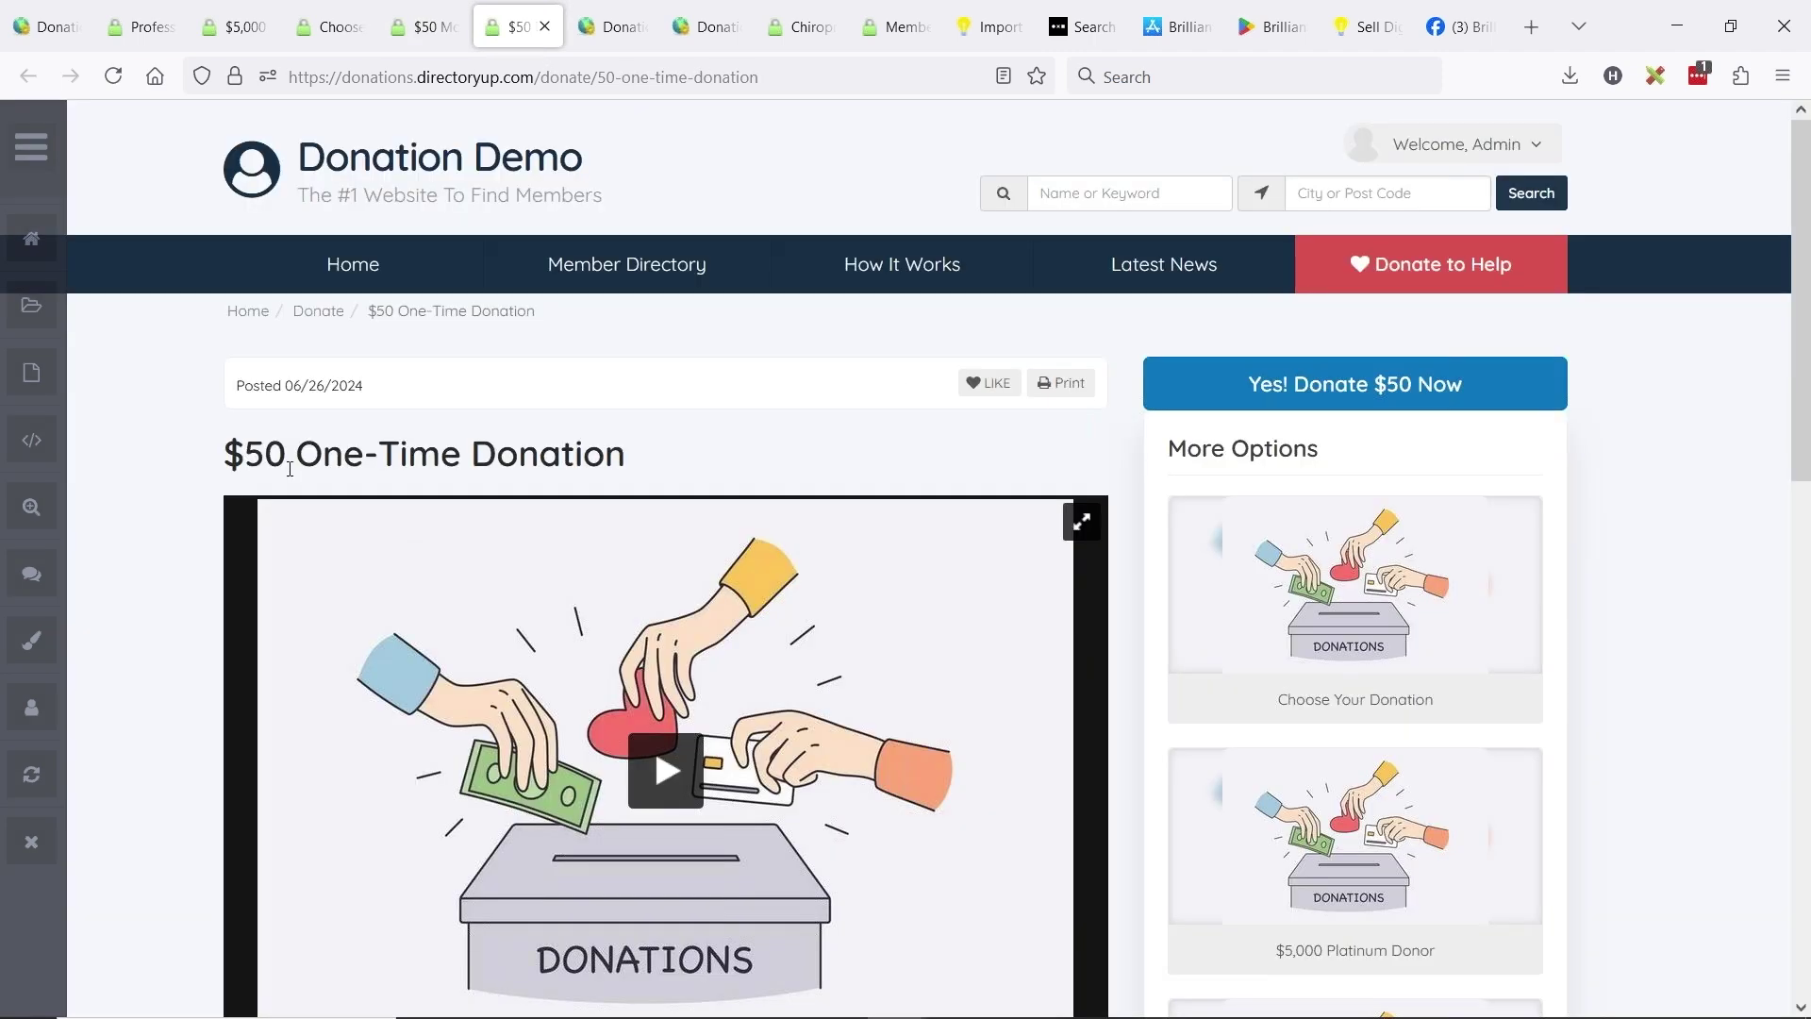
- Start checkout for the $50 one-time donation and cancel the order review
{"action": "left_click_drag", "start_coordinate": [225, 455], "coordinate": [407, 455]}
{"action": "left_click", "coordinate": [559, 455]}
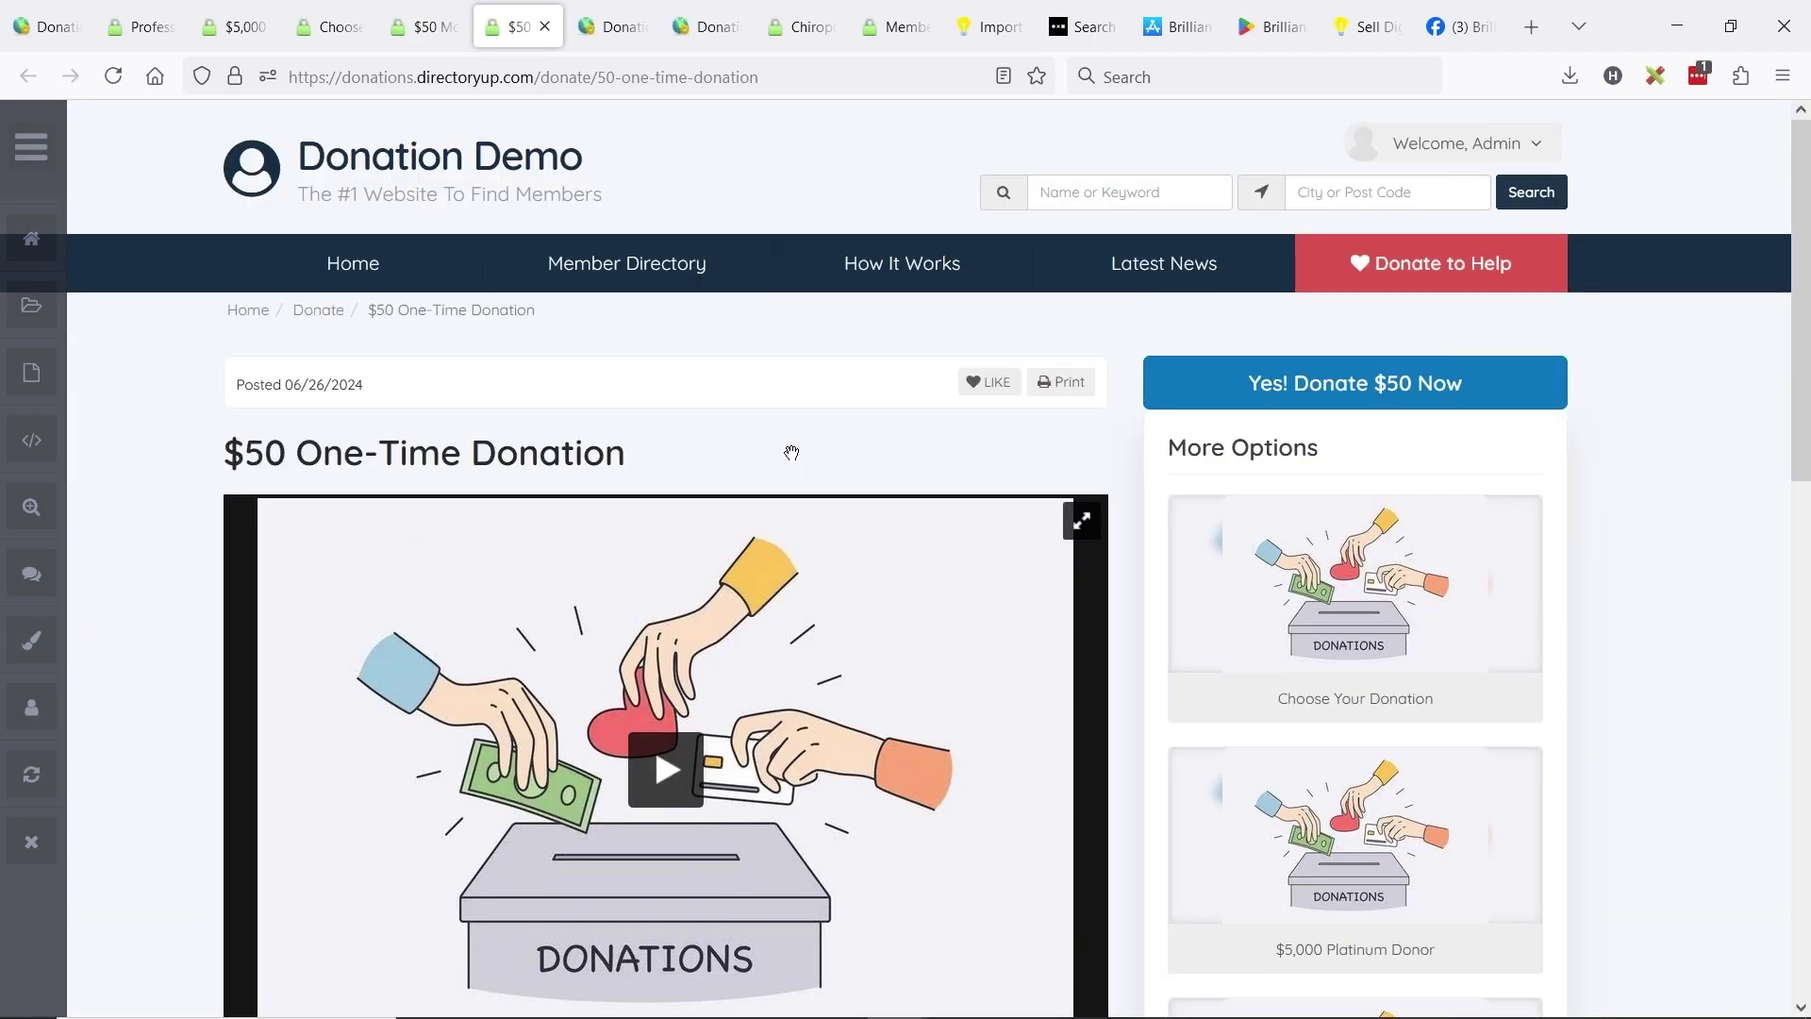
{"action": "scroll", "coordinate": [789, 453], "scroll_direction": "down", "scroll_amount": 7}
{"action": "scroll", "coordinate": [698, 601], "scroll_direction": "up", "scroll_amount": 2}
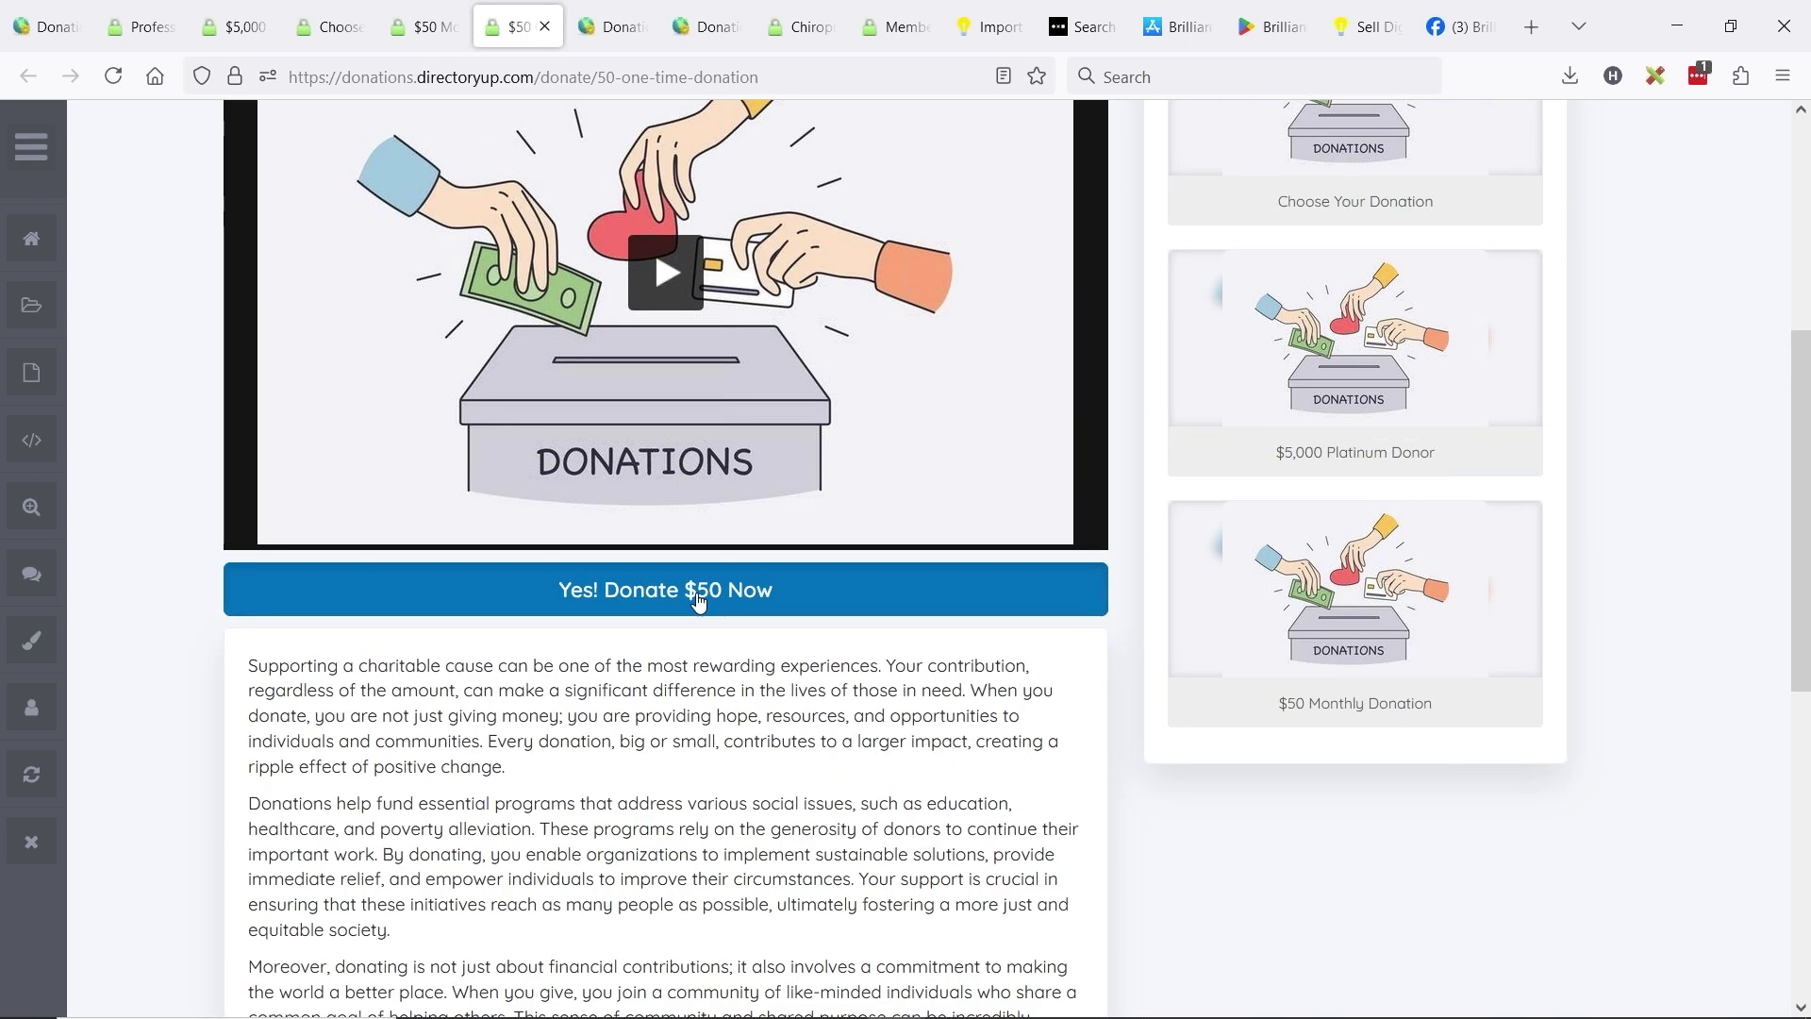
{"action": "left_click", "coordinate": [698, 595]}
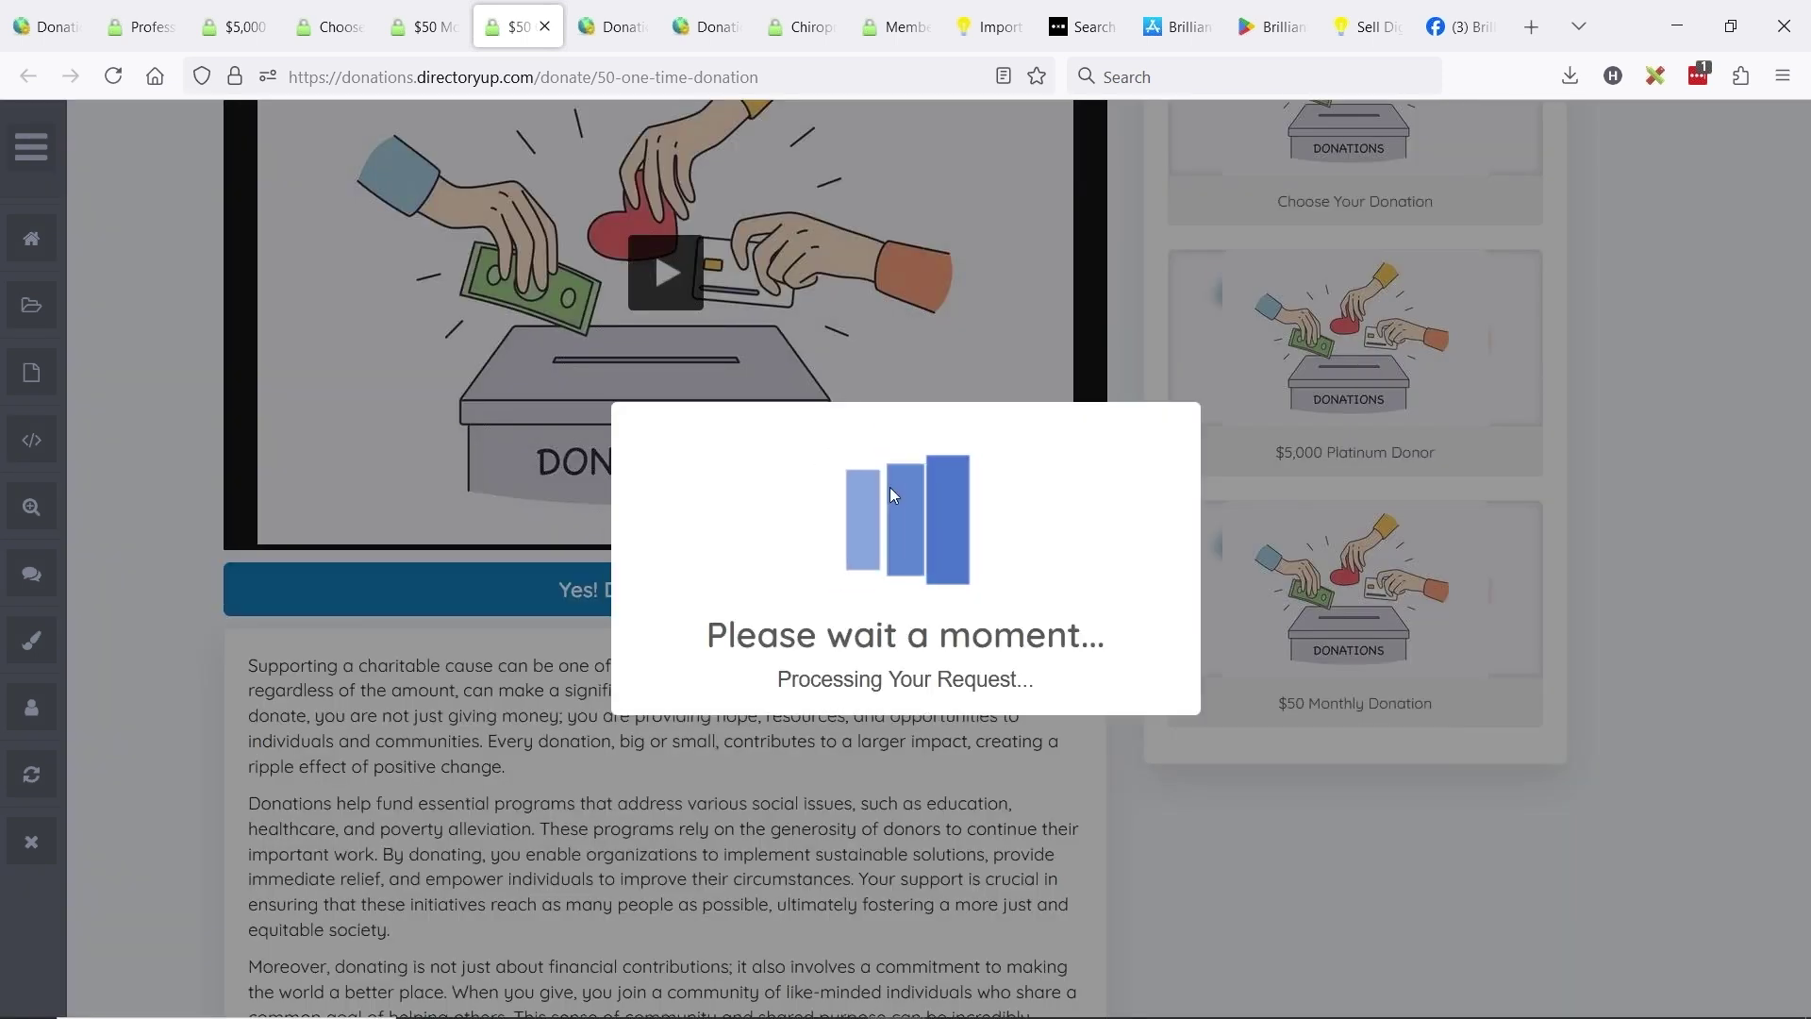
{"action": "left_click", "coordinate": [1021, 677]}
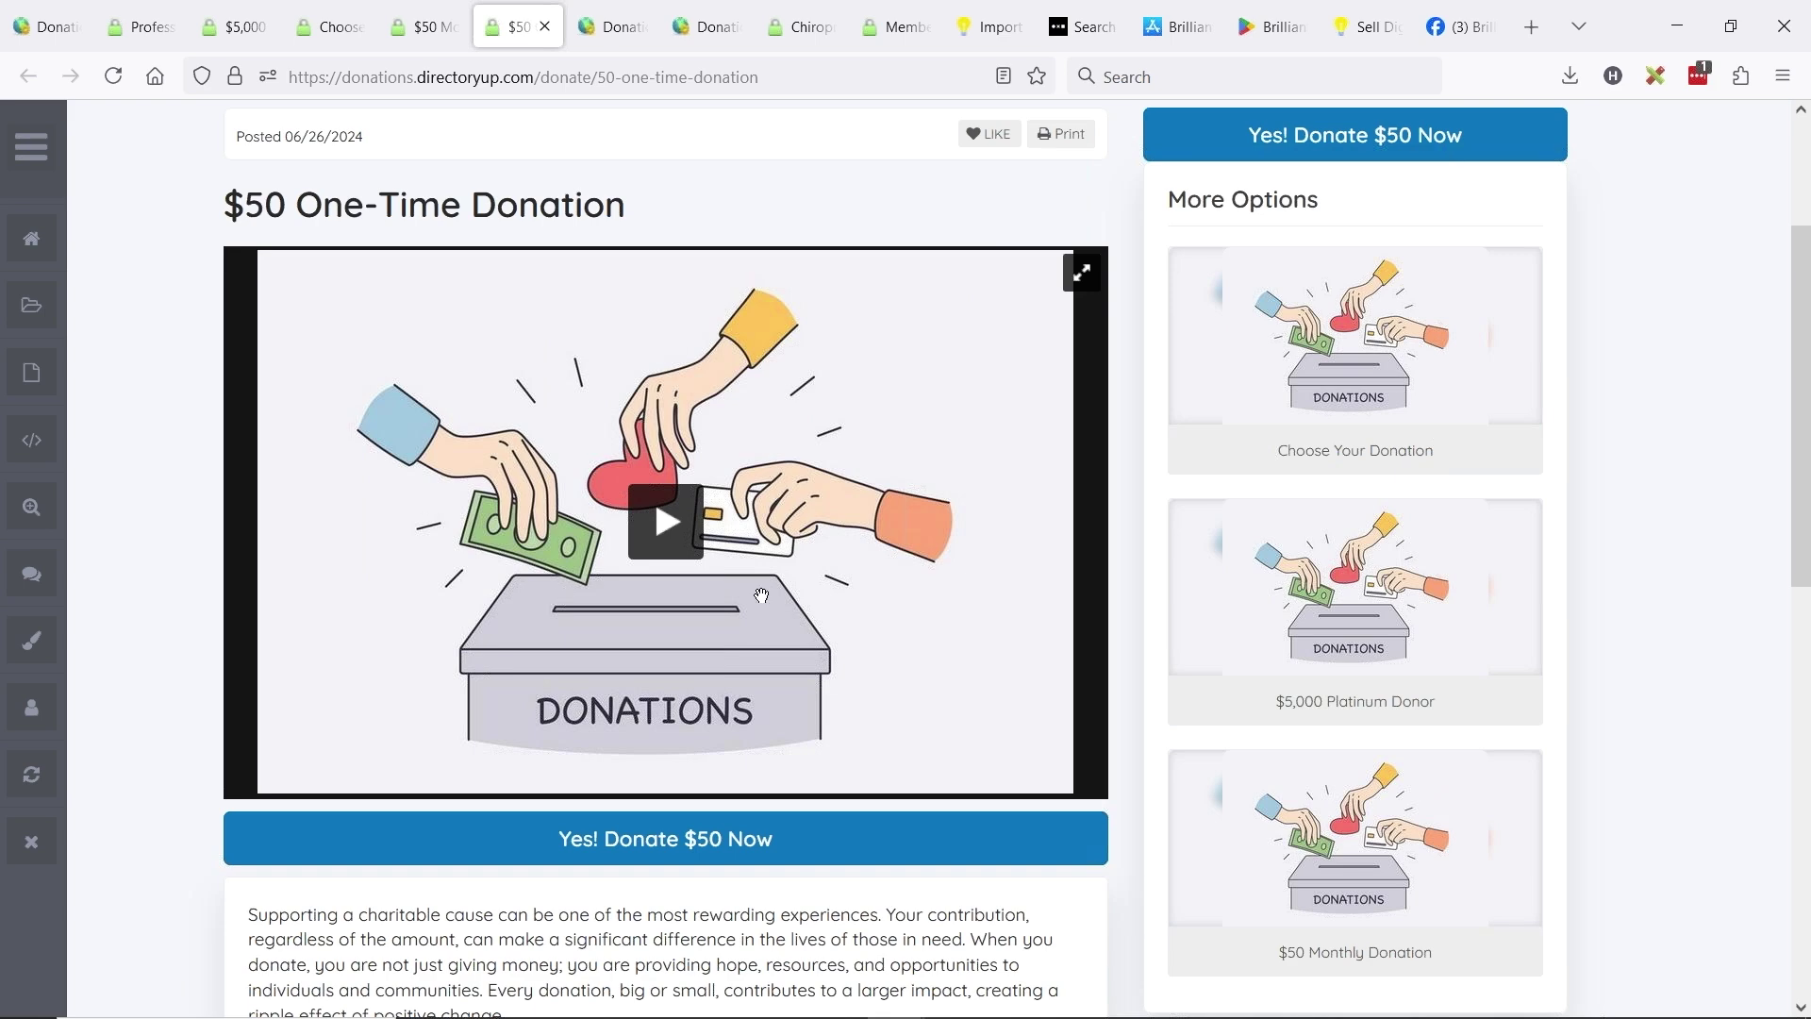
- Play the post's 'The Journey of Your Donation' video with the sound muted
{"action": "left_click", "coordinate": [681, 532]}
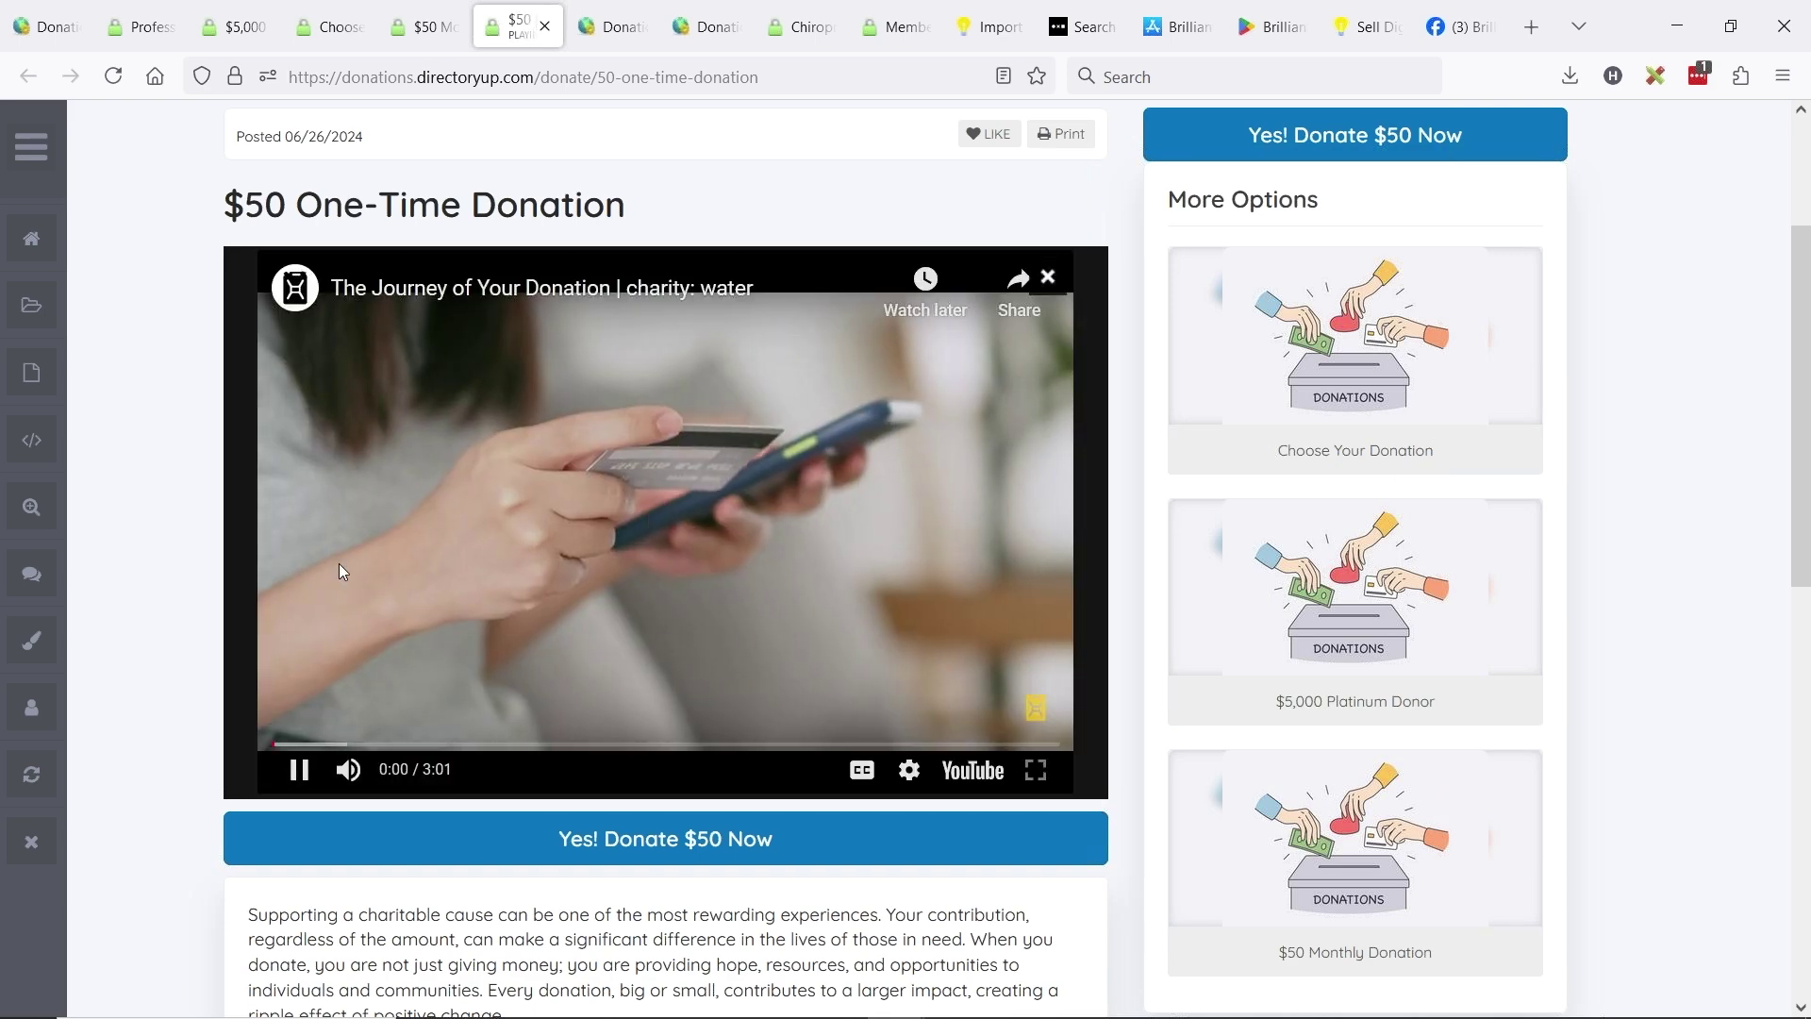
{"action": "left_click", "coordinate": [348, 768]}
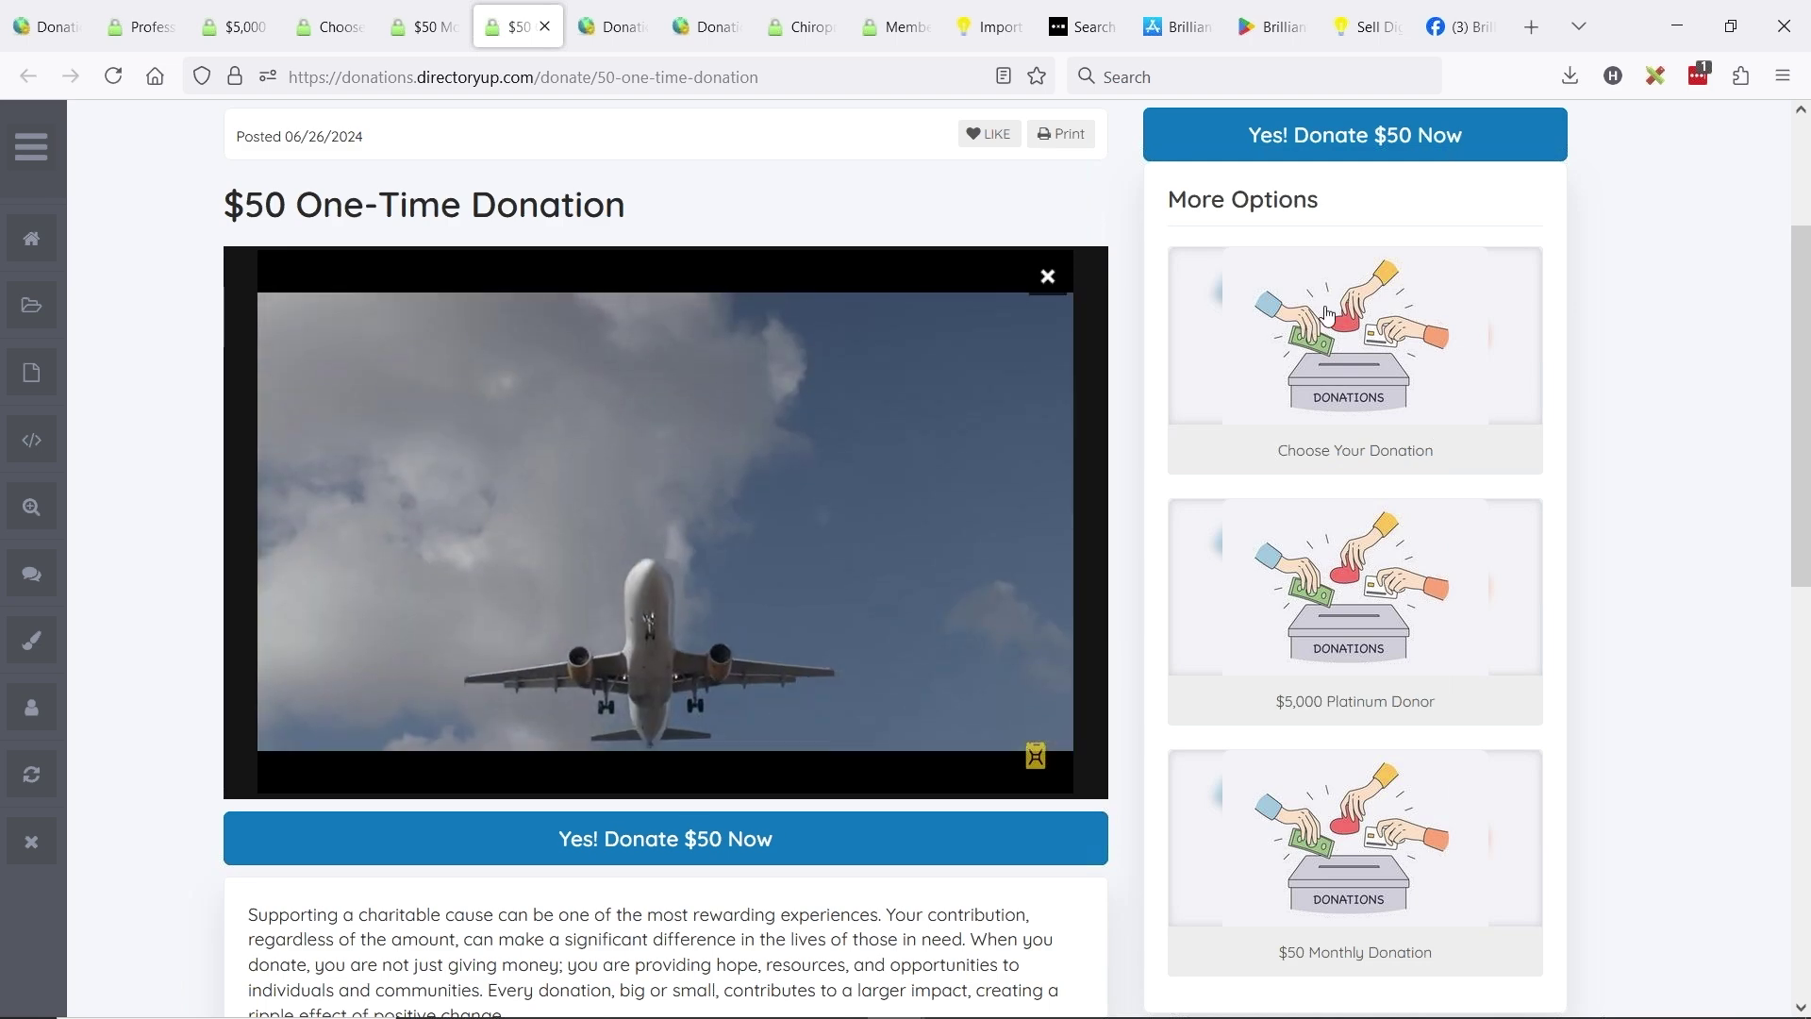
{"action": "scroll", "coordinate": [1394, 472], "scroll_direction": "down", "scroll_amount": 3}
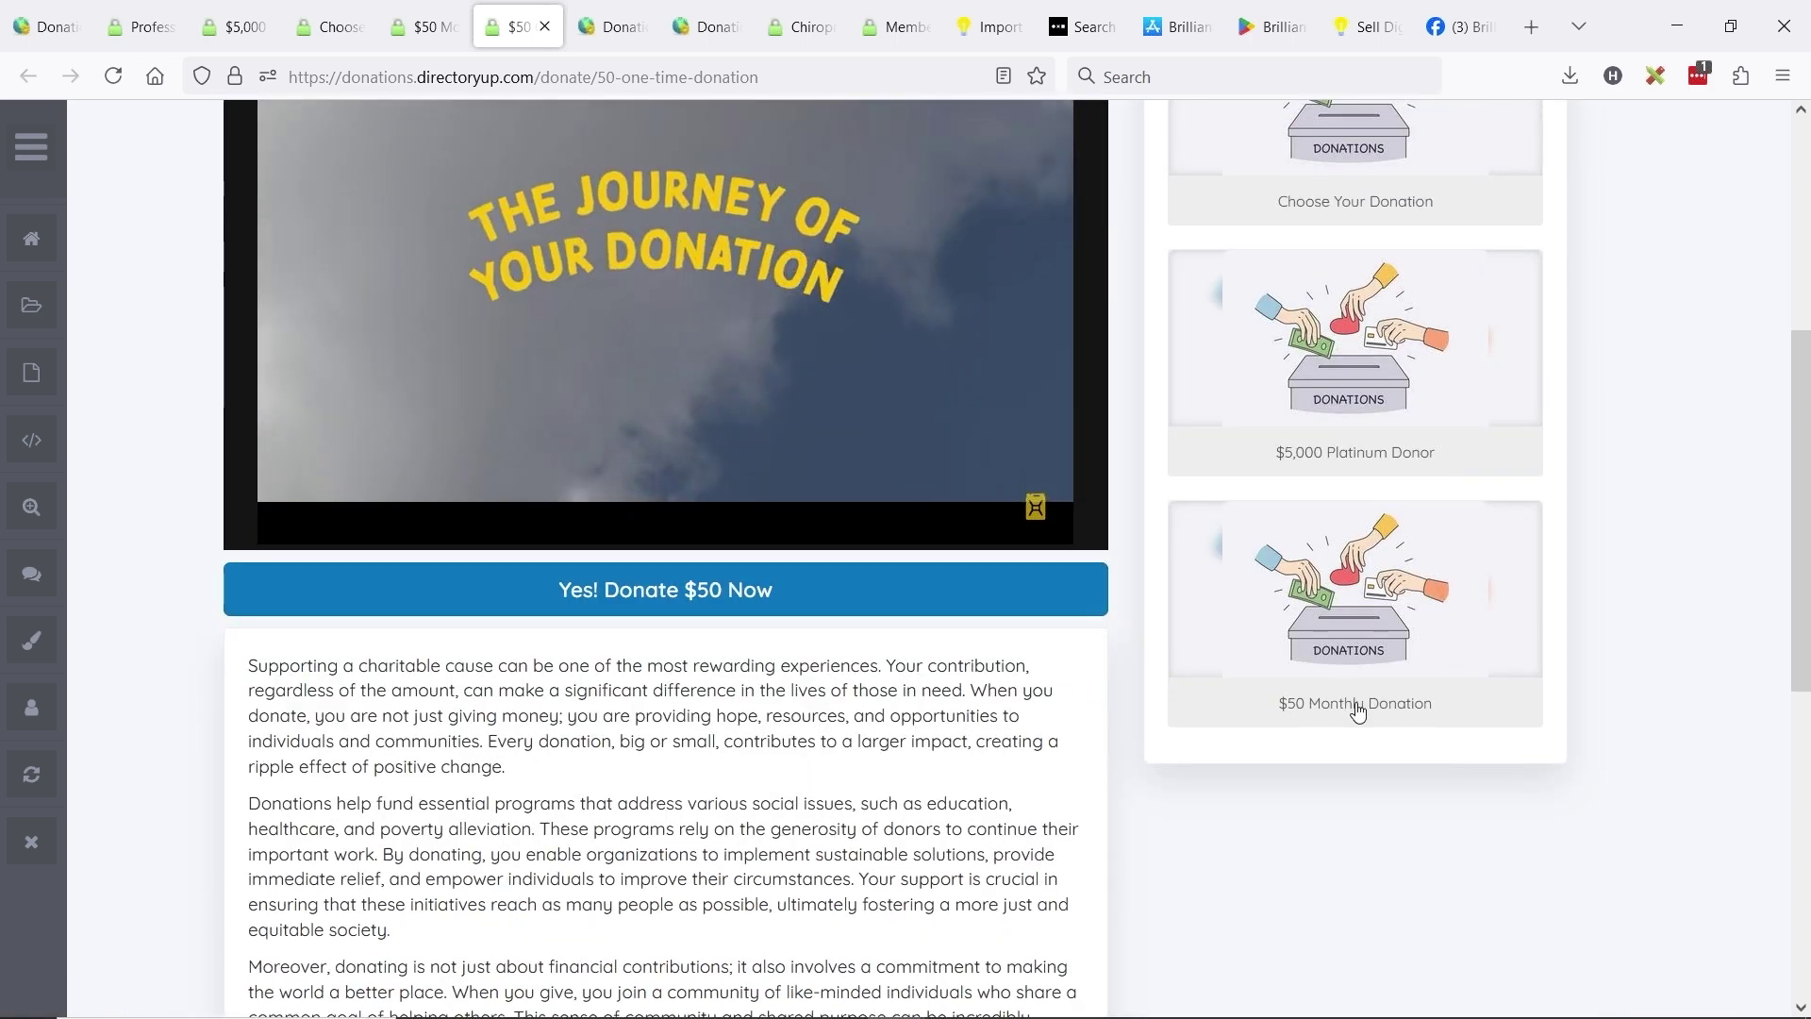
{"action": "scroll", "coordinate": [1408, 706], "scroll_direction": "up", "scroll_amount": 3}
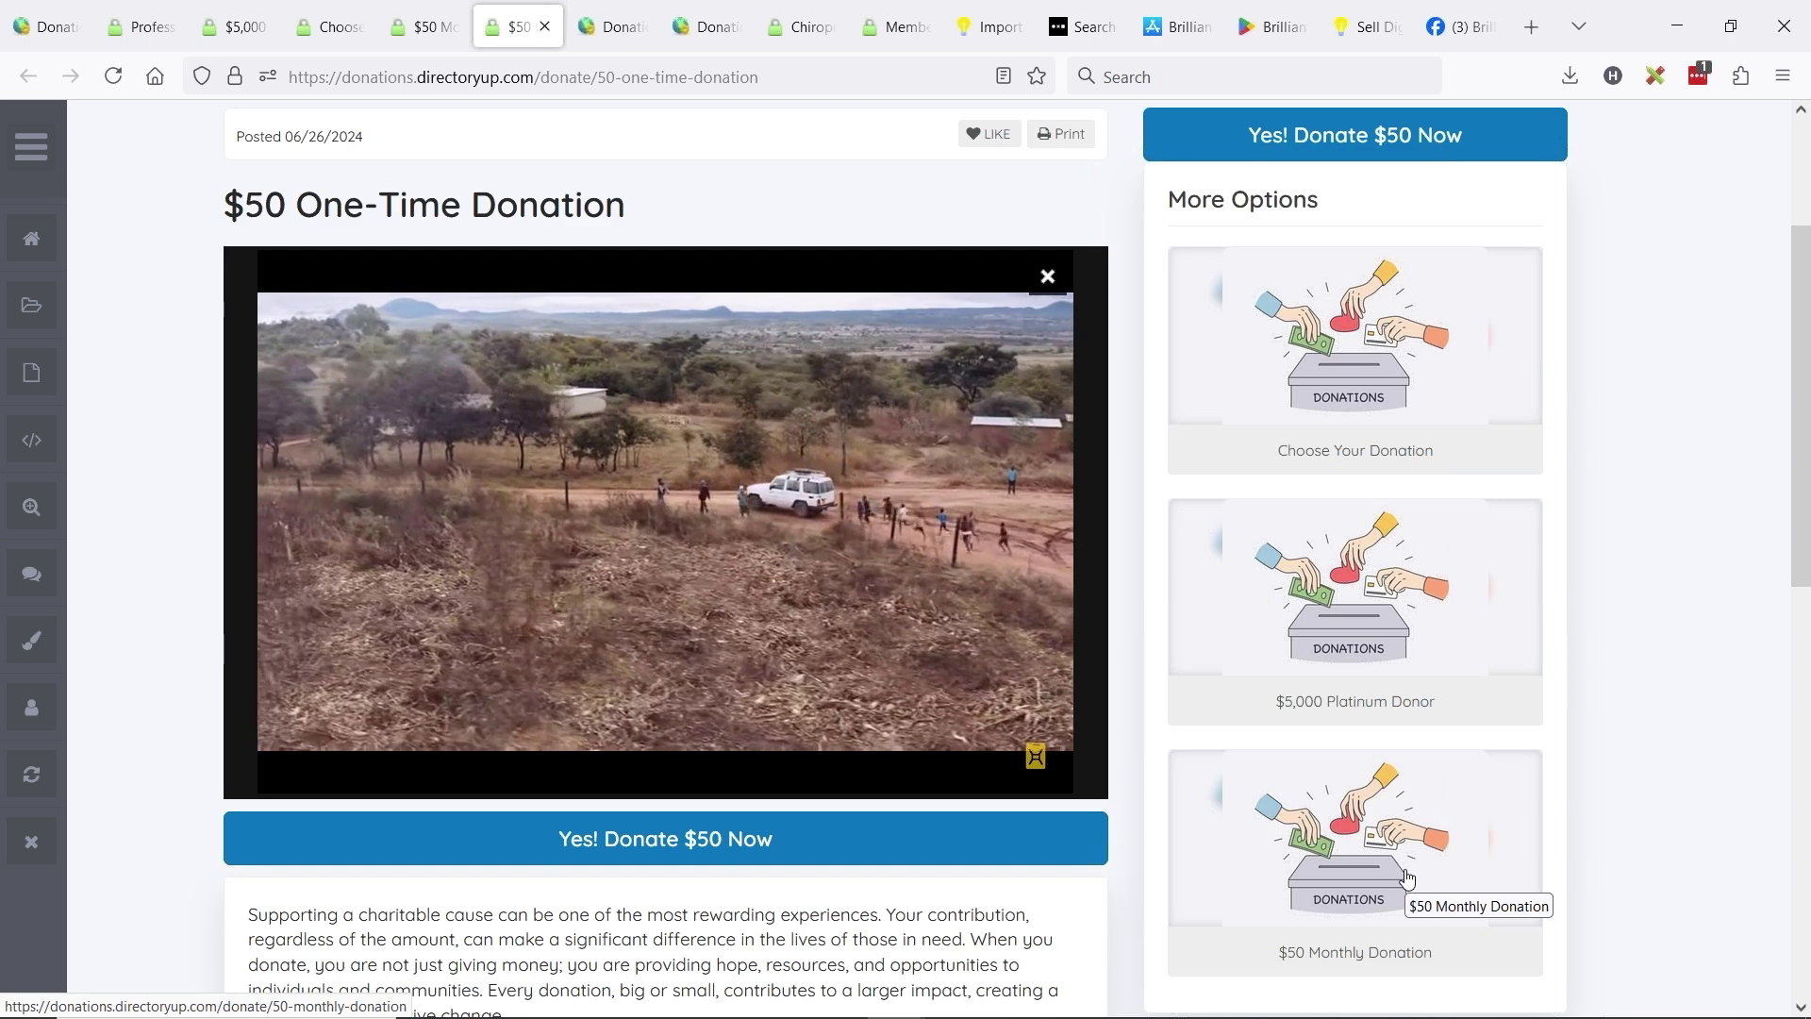
{"action": "scroll", "coordinate": [1226, 795], "scroll_direction": "up", "scroll_amount": 2}
{"action": "scroll", "coordinate": [1226, 795], "scroll_direction": "up", "scroll_amount": 2}
- Go from the admin account card to the member dashboard and open the Donations list
{"action": "left_click", "coordinate": [1453, 144]}
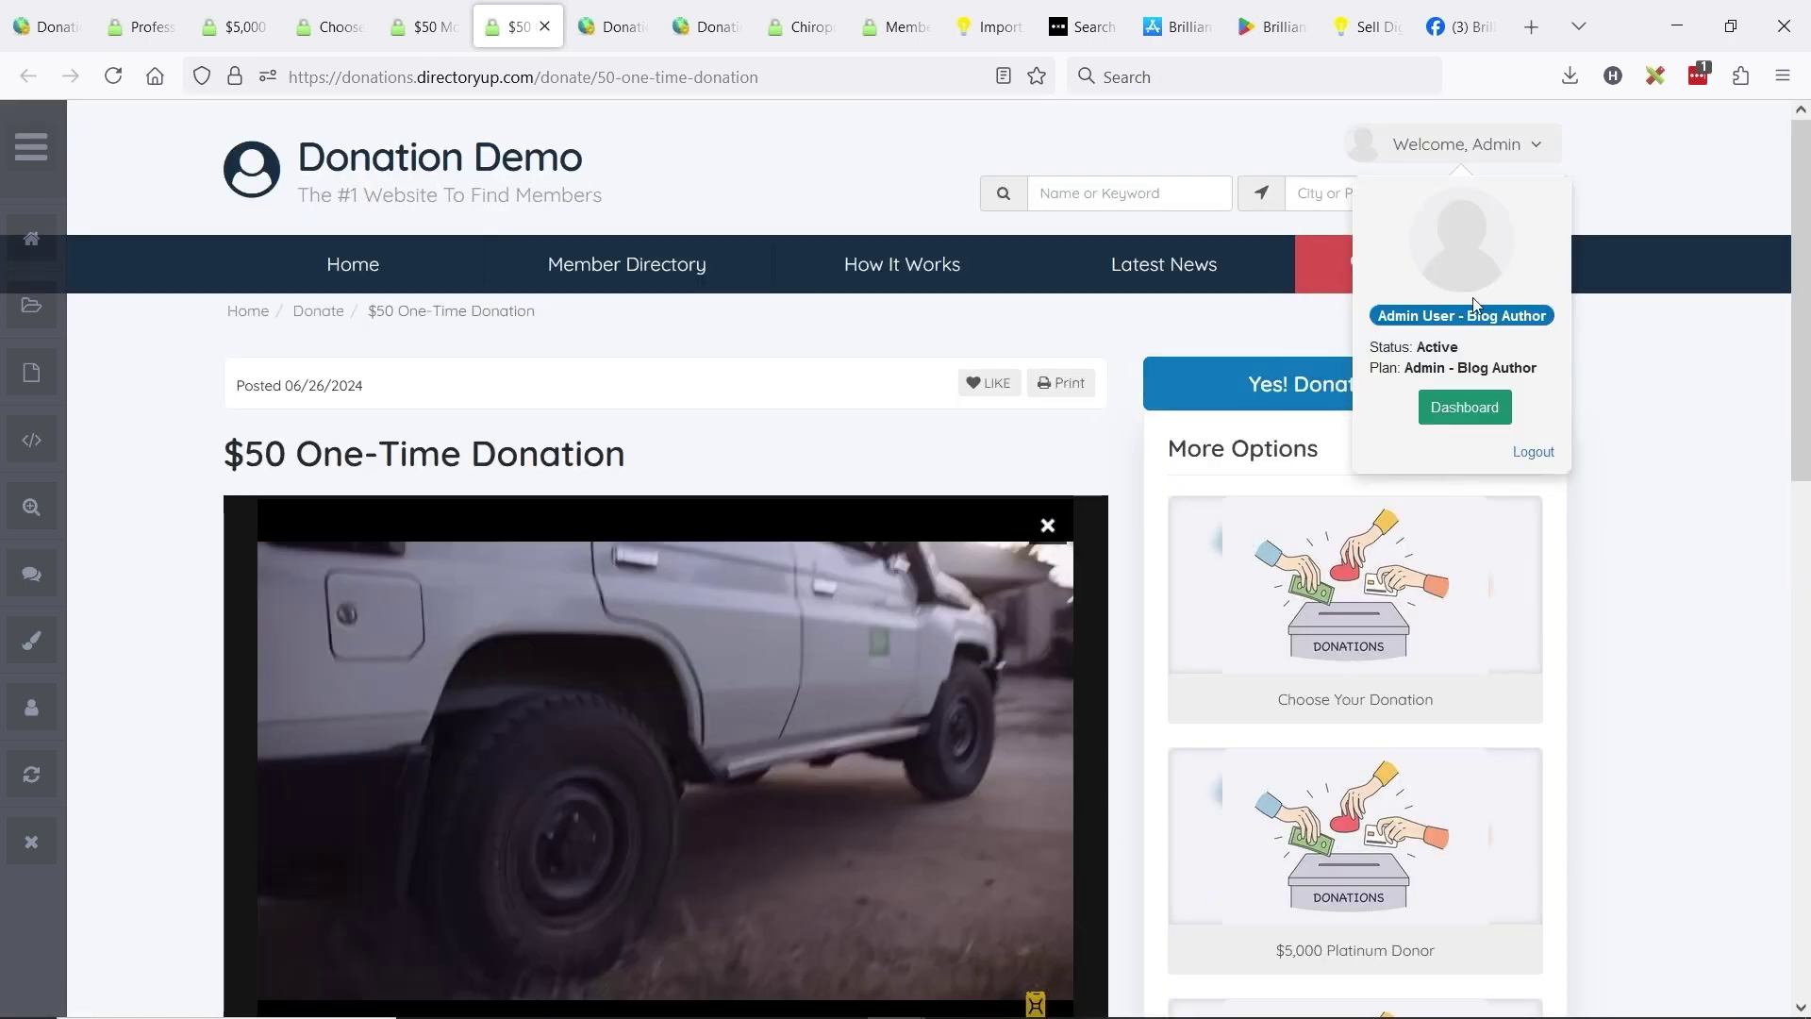
{"action": "left_click", "coordinate": [1460, 408]}
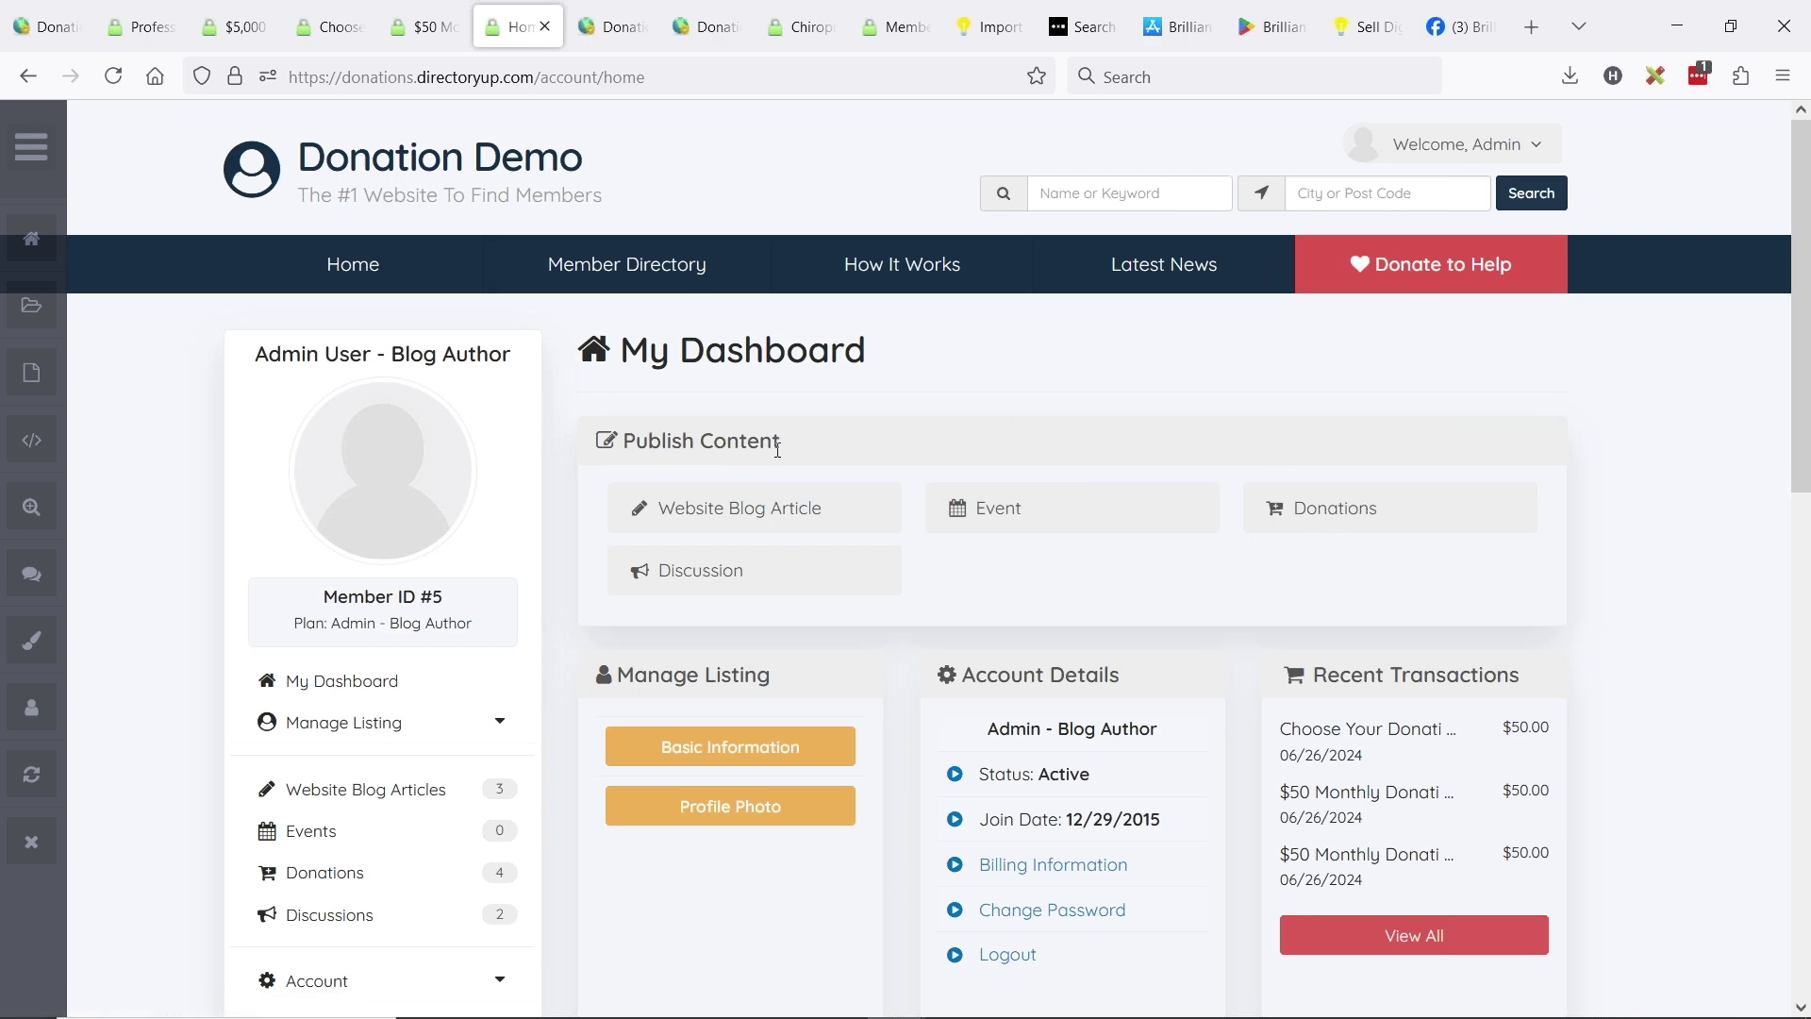
{"action": "scroll", "coordinate": [392, 332], "scroll_direction": "down", "scroll_amount": 3}
{"action": "scroll", "coordinate": [344, 202], "scroll_direction": "up", "scroll_amount": 3}
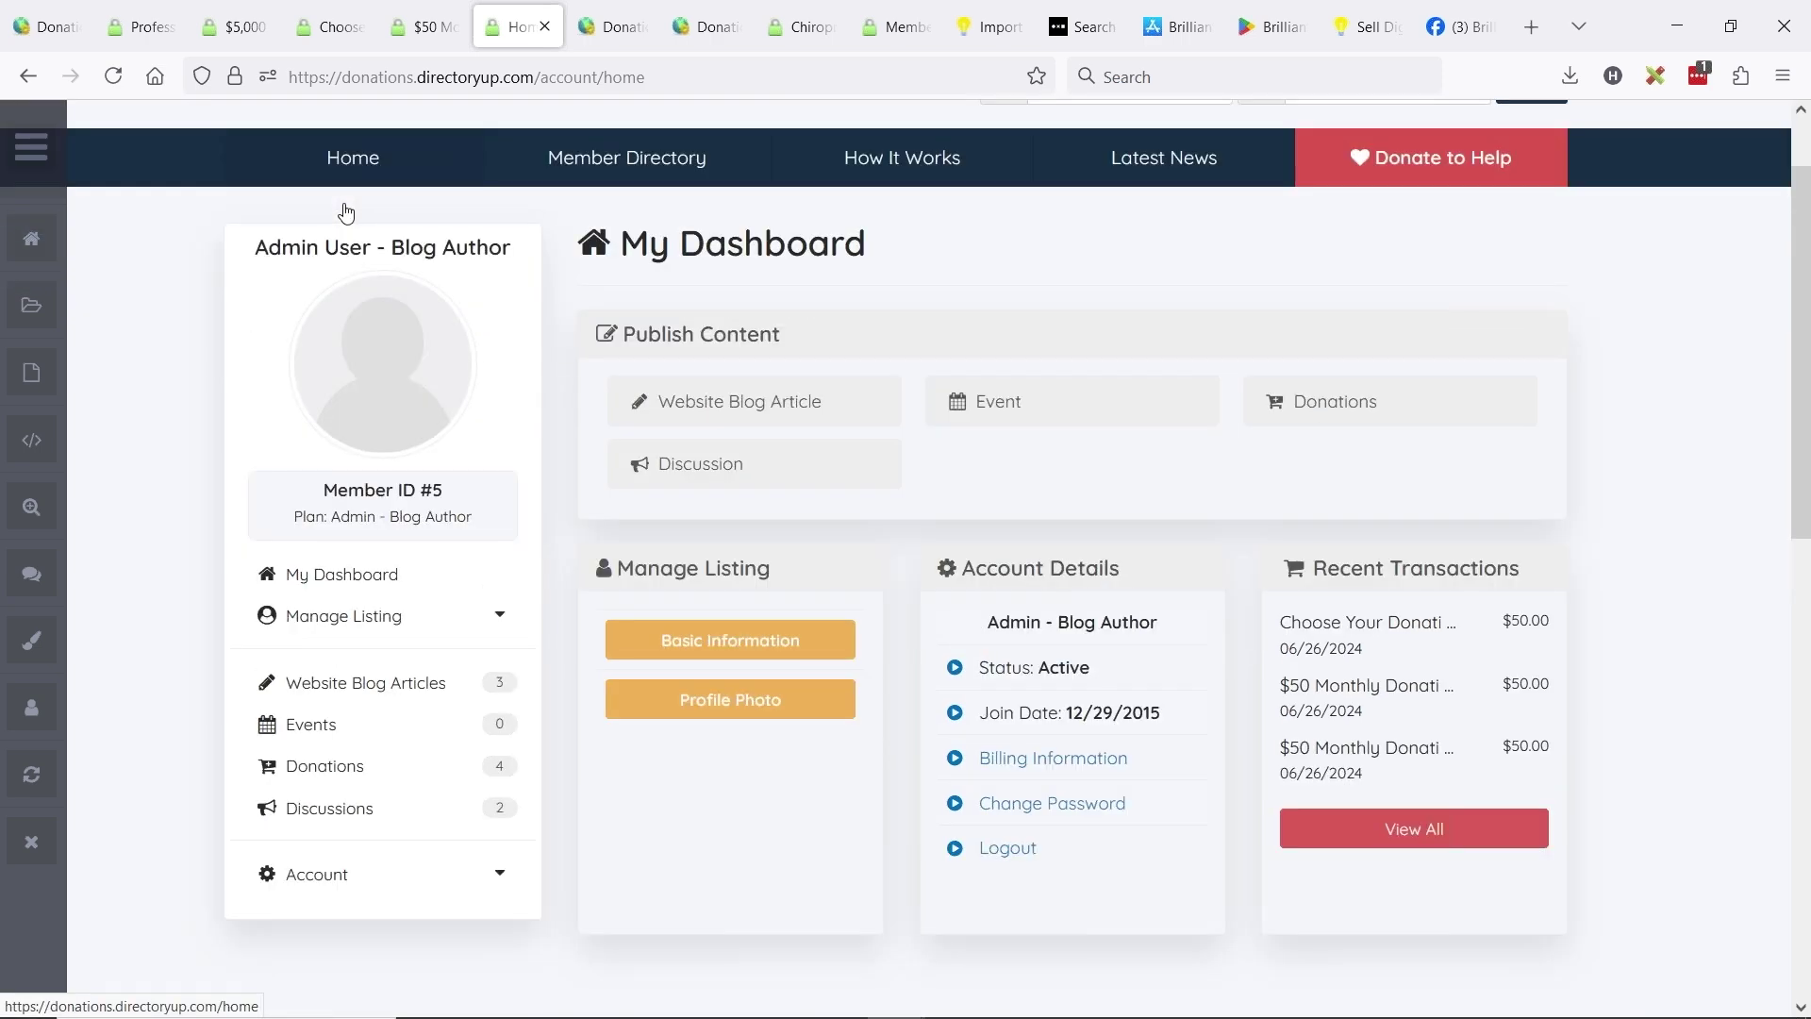
{"action": "scroll", "coordinate": [444, 412], "scroll_direction": "down", "scroll_amount": 3}
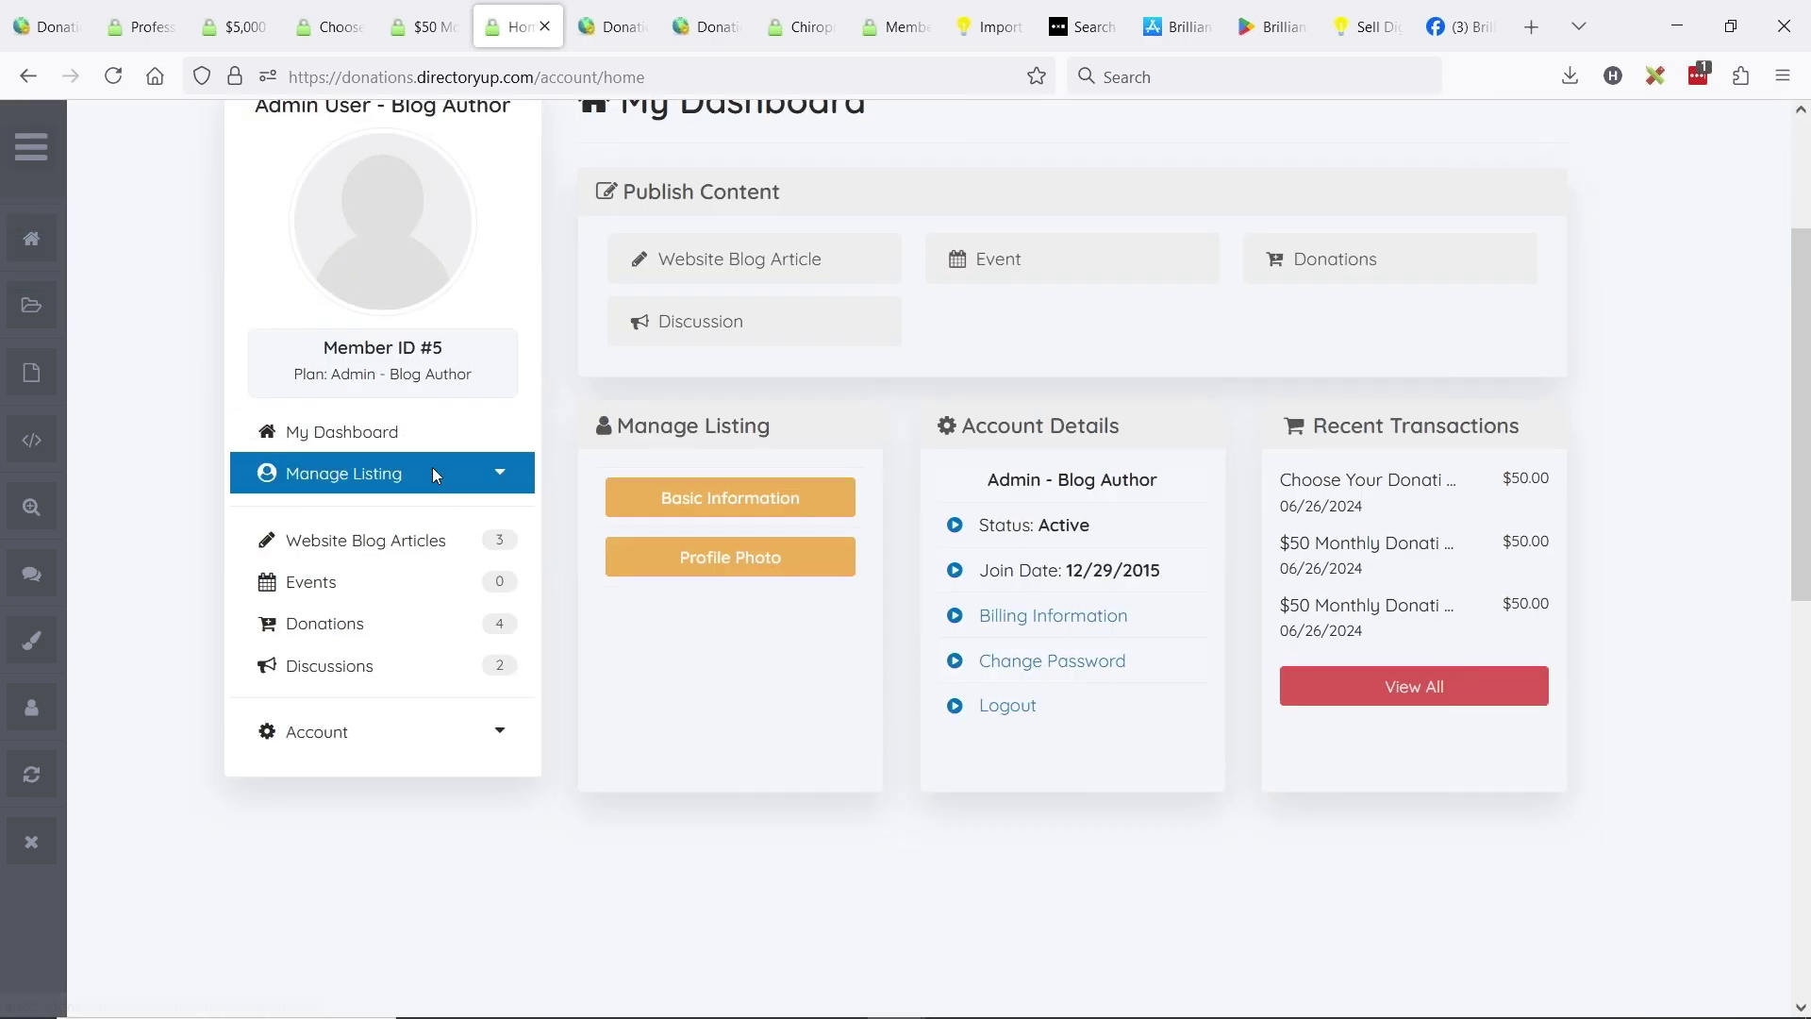
{"action": "left_click", "coordinate": [346, 632]}
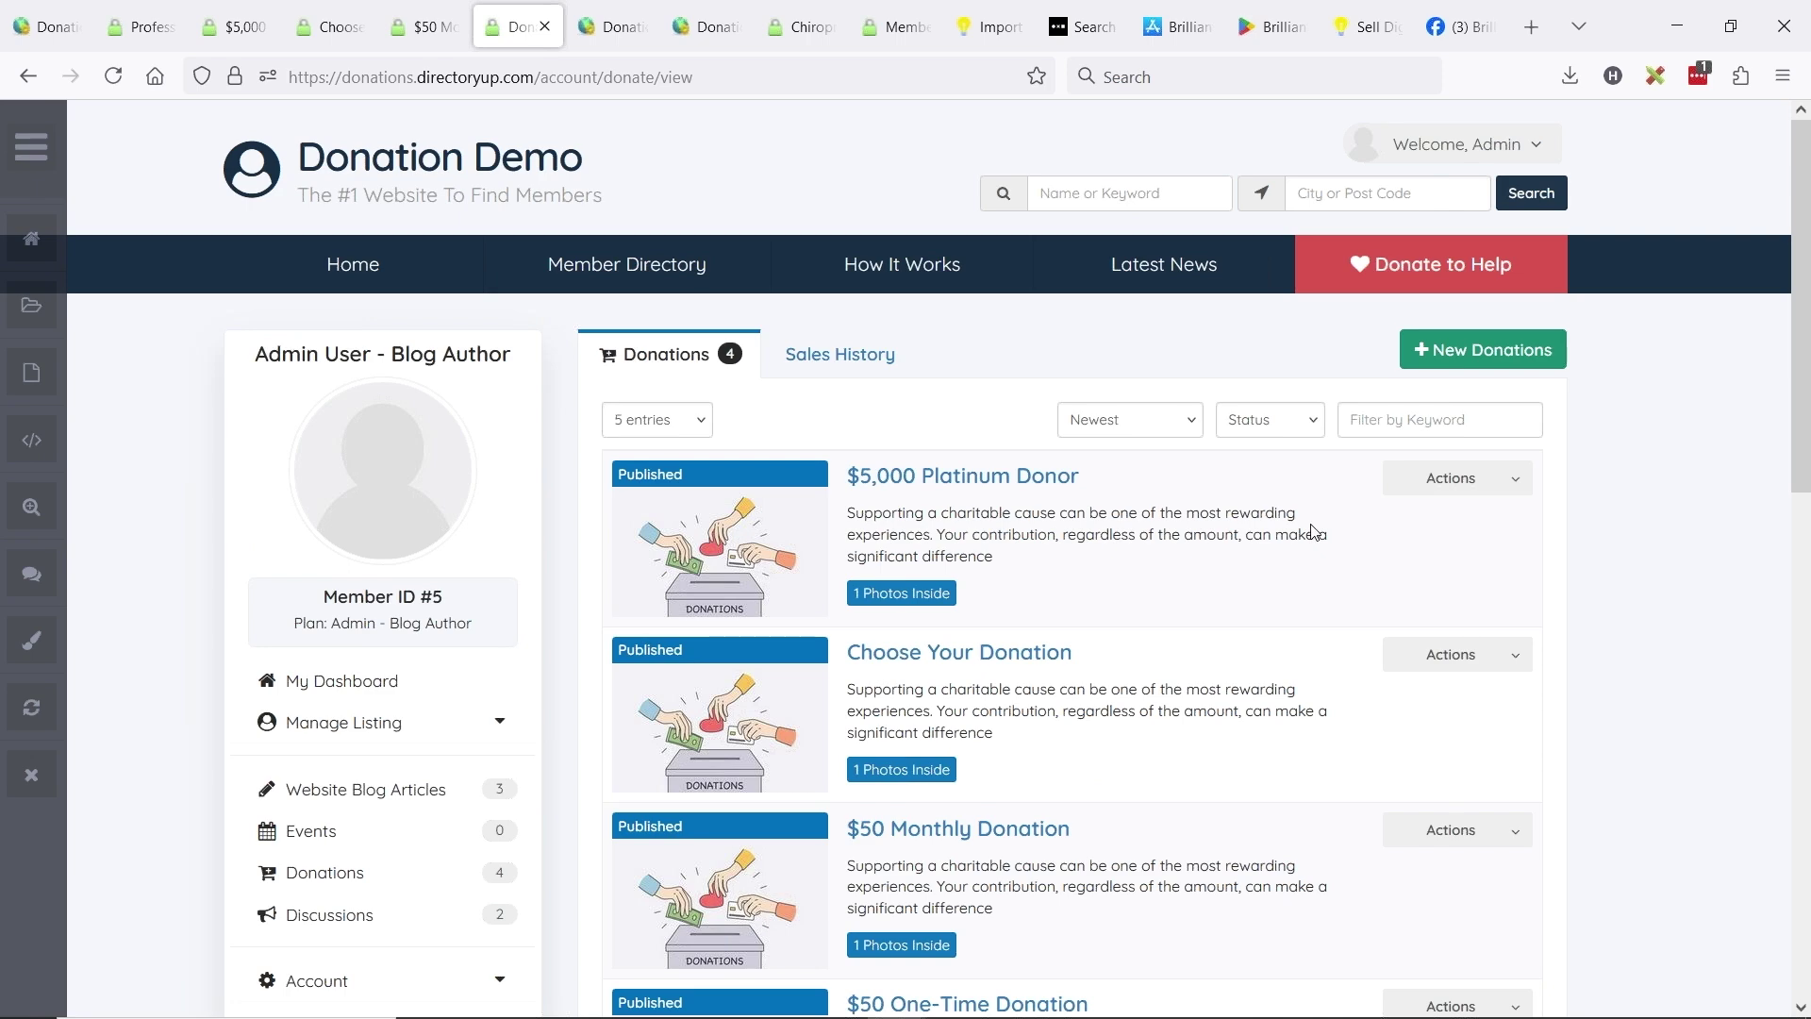
{"action": "scroll", "coordinate": [959, 516], "scroll_direction": "down", "scroll_amount": 3}
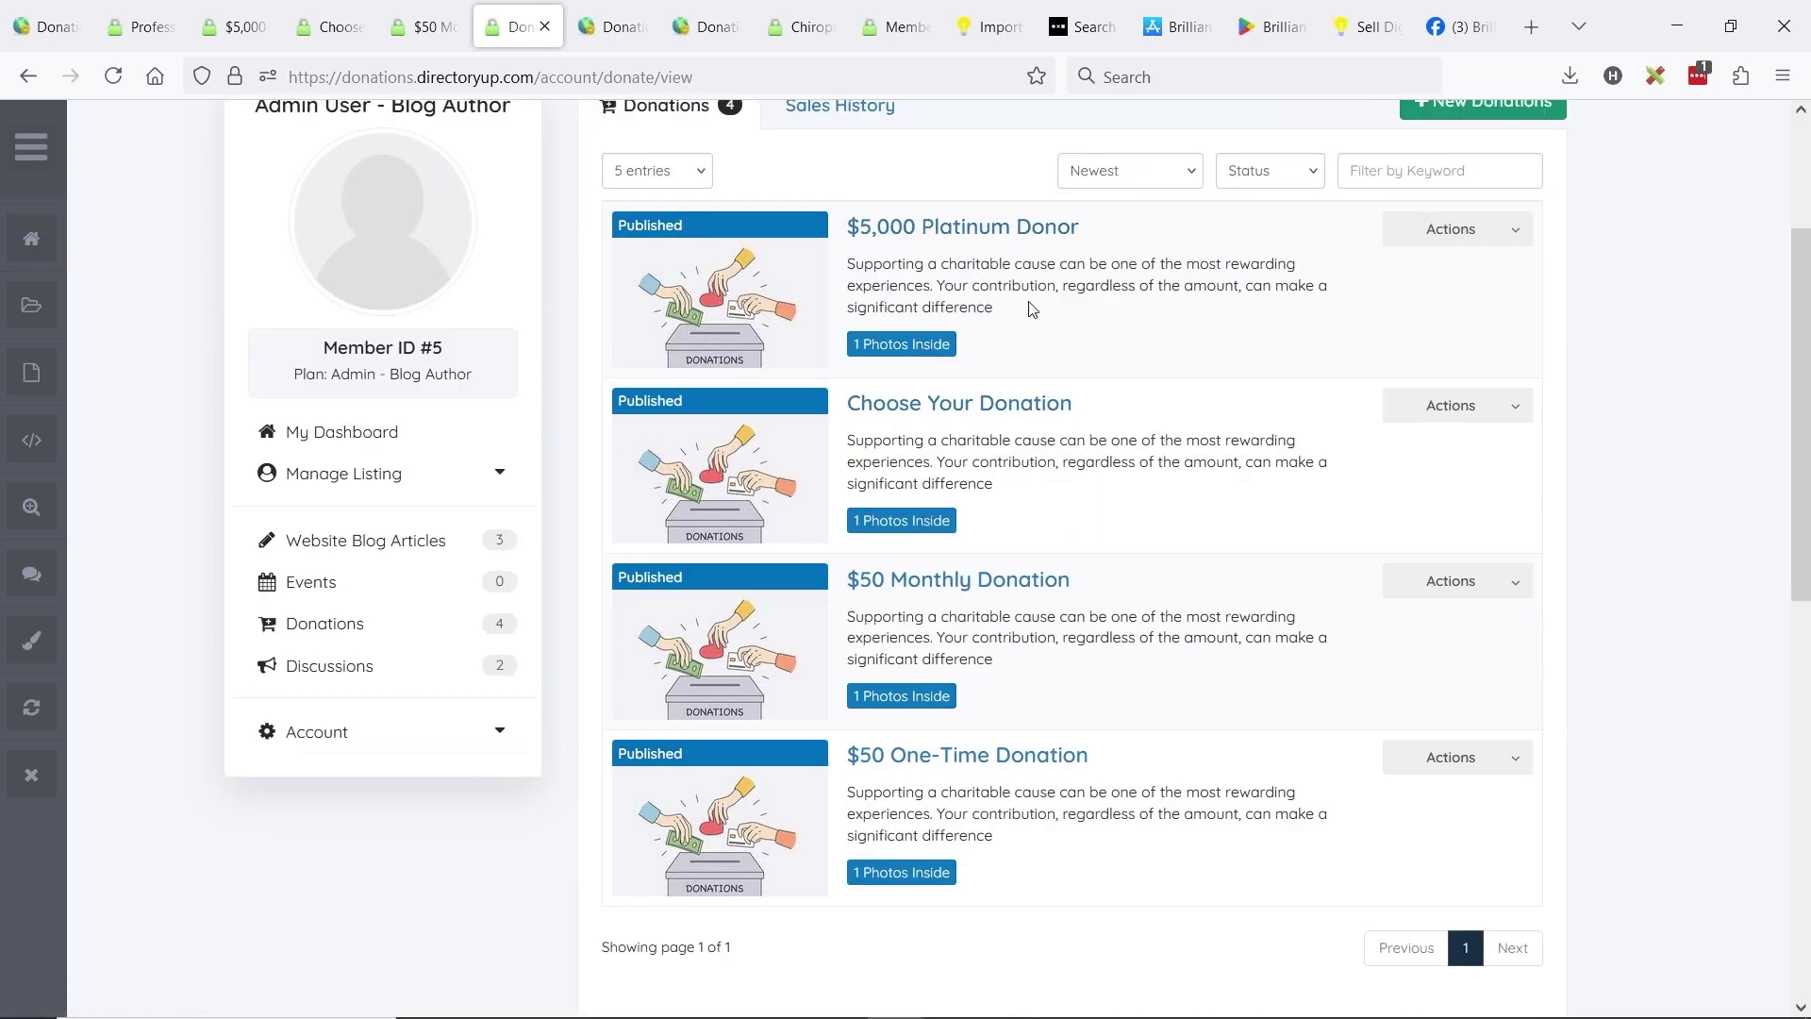
{"action": "scroll", "coordinate": [1205, 372], "scroll_direction": "up", "scroll_amount": 3}
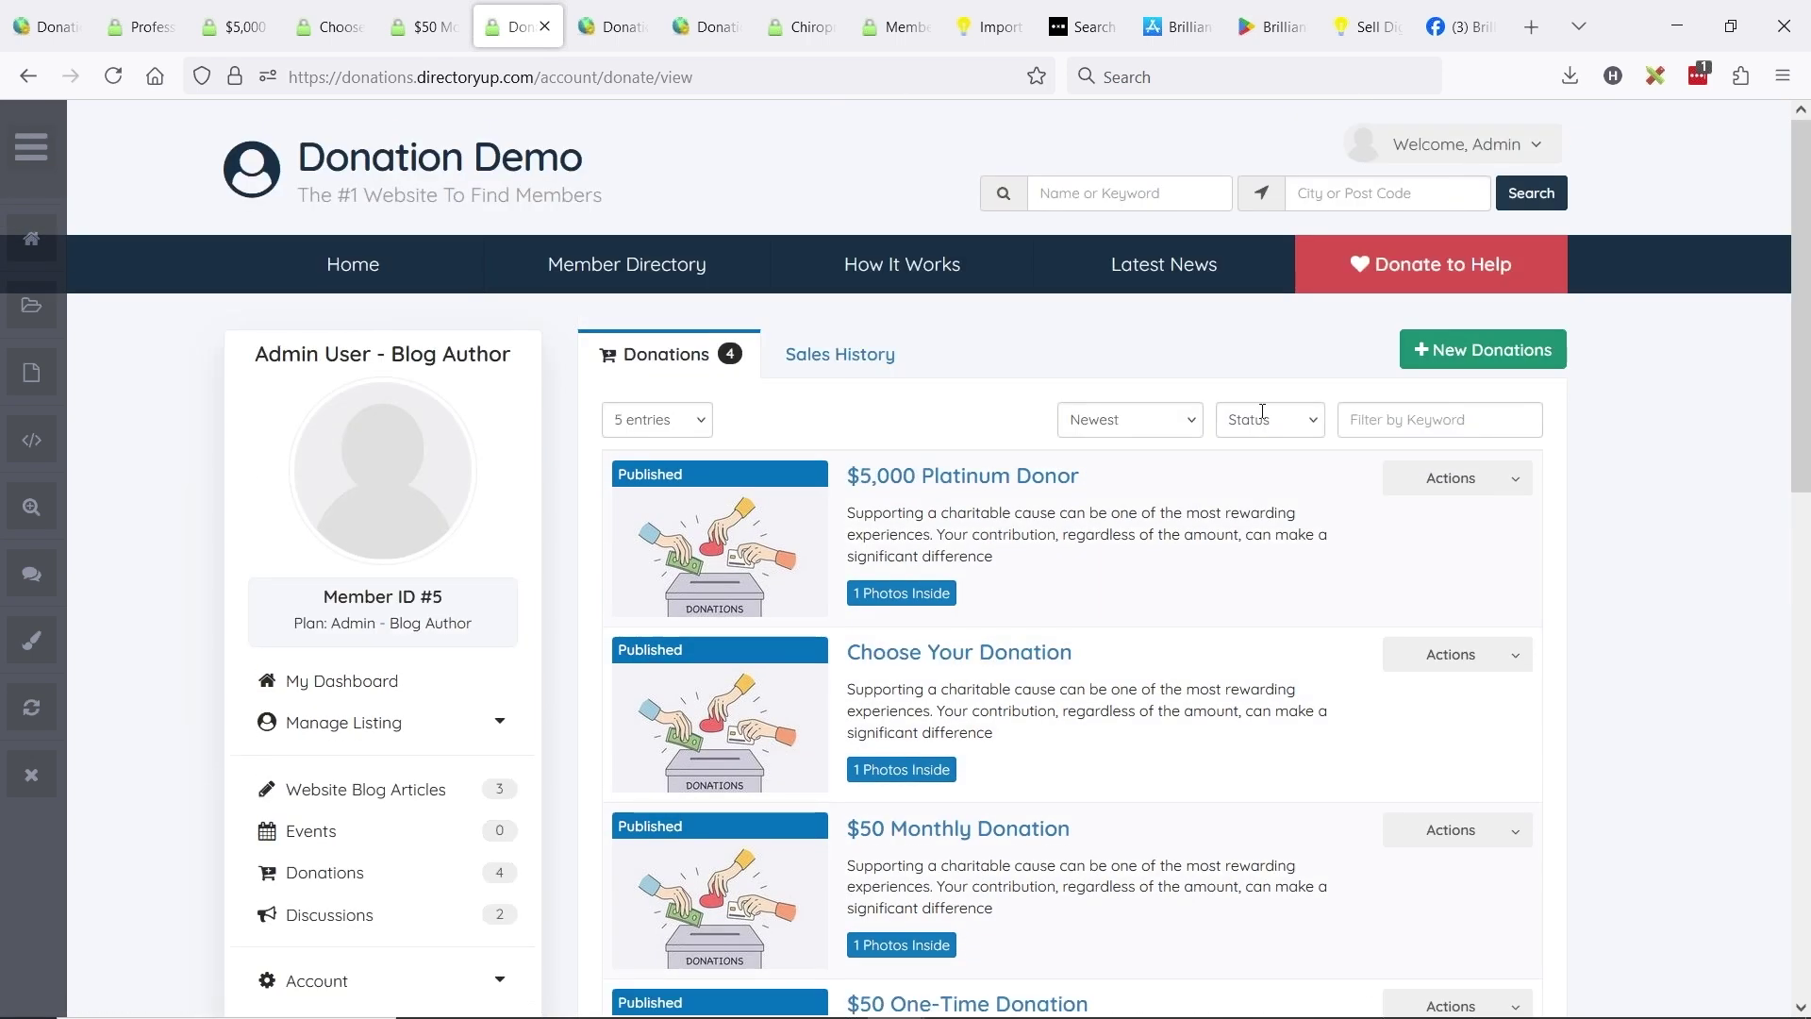
- Start a new published donation post, first naming it '$1,000 Elite Donor'
{"action": "left_click", "coordinate": [1507, 364]}
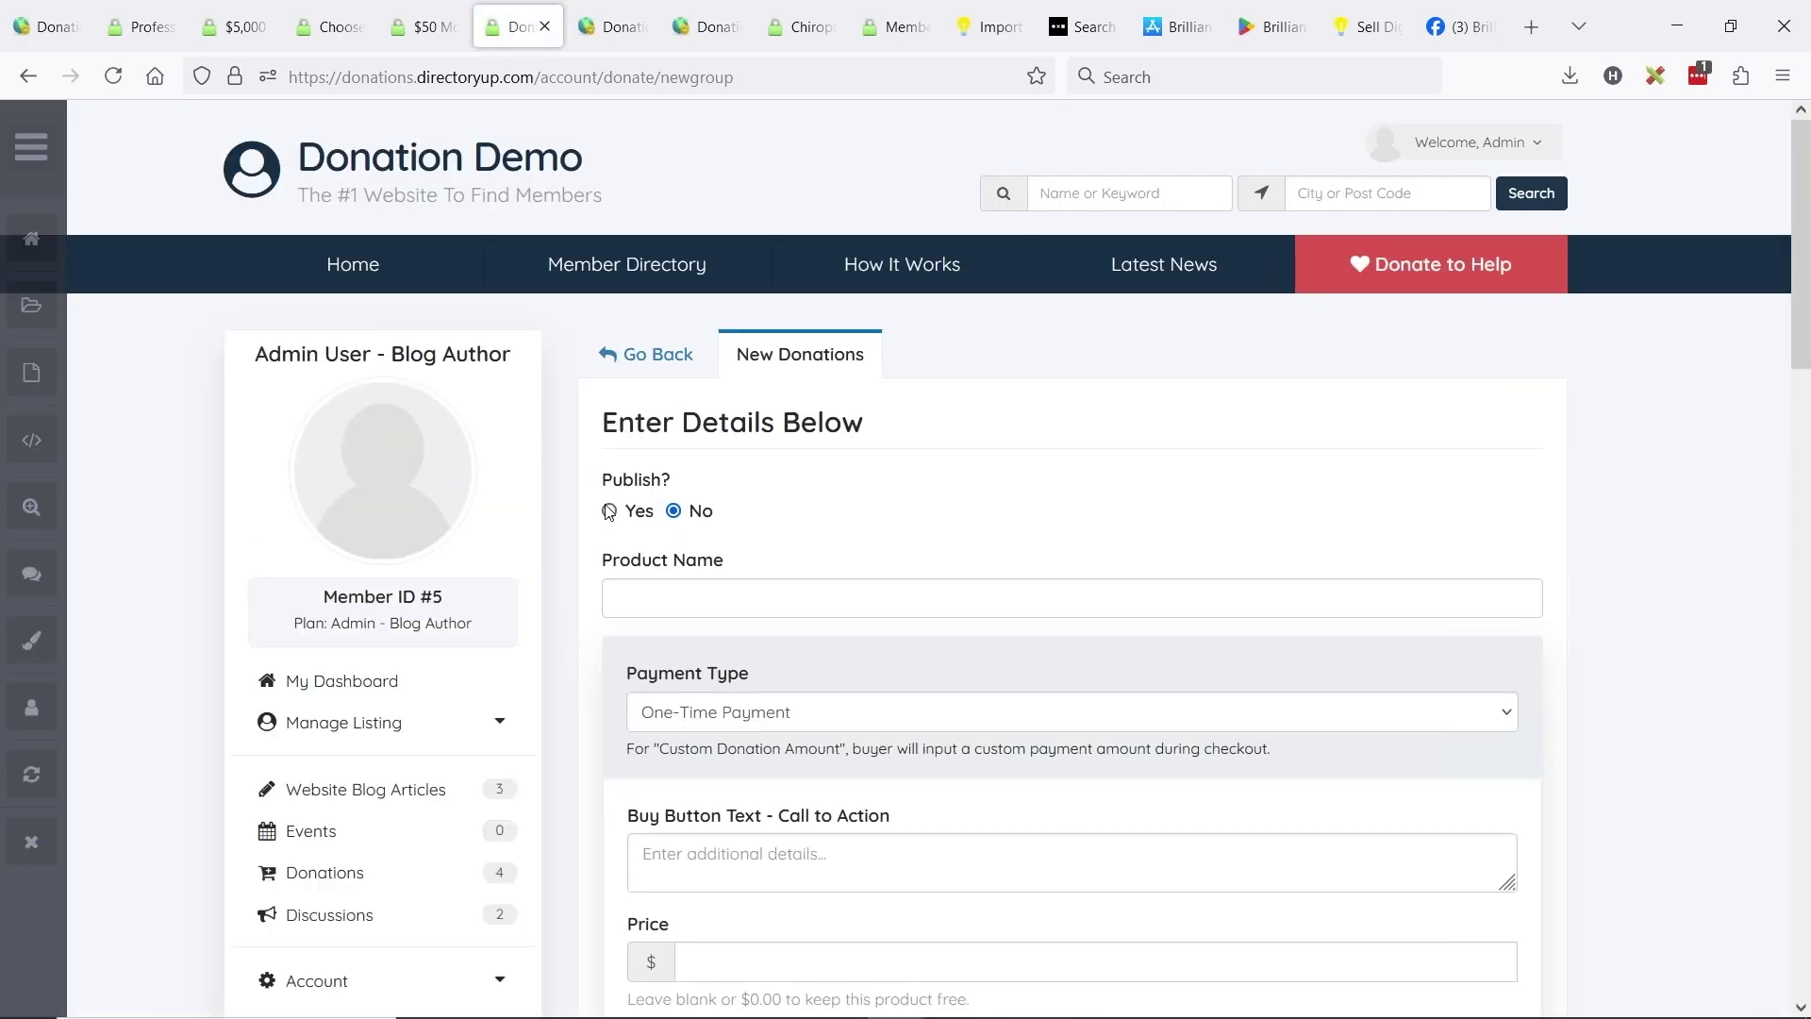
{"action": "left_click", "coordinate": [609, 512]}
{"action": "left_click", "coordinate": [674, 600]}
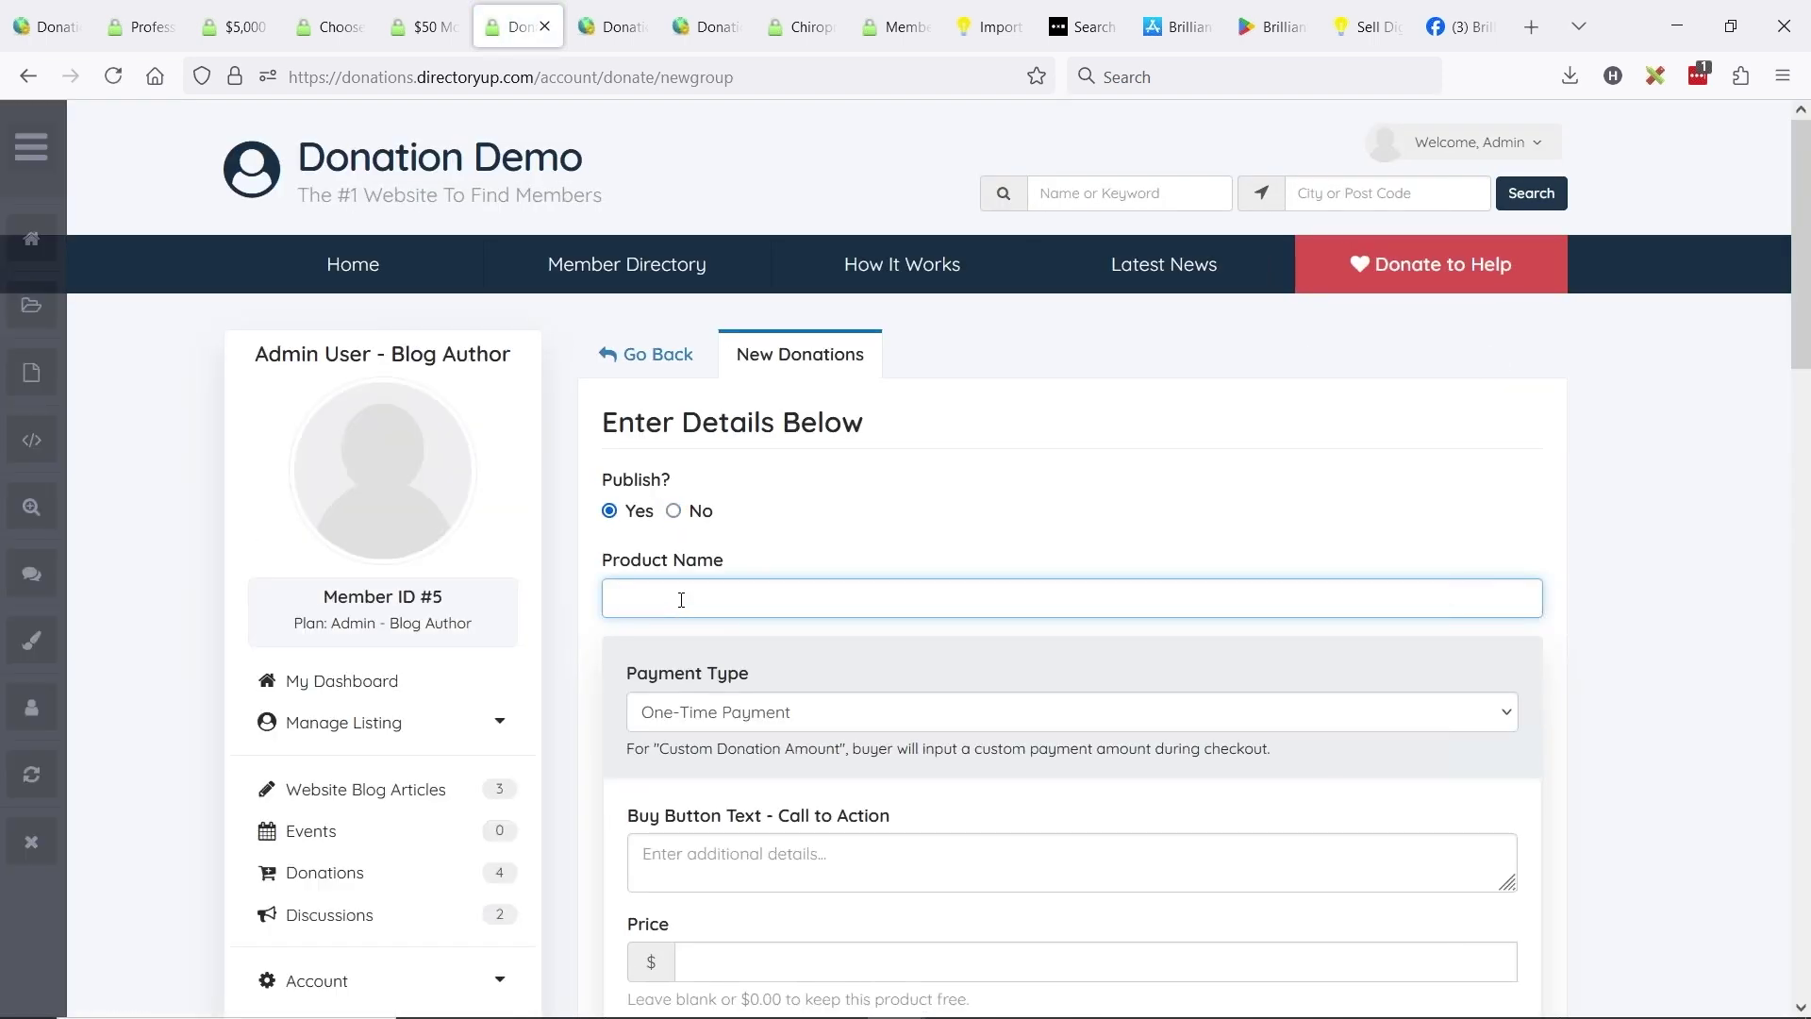
{"action": "type", "text": "$1,000 Elite Donor"}
{"action": "scroll", "coordinate": [1144, 566], "scroll_direction": "down", "scroll_amount": 3}
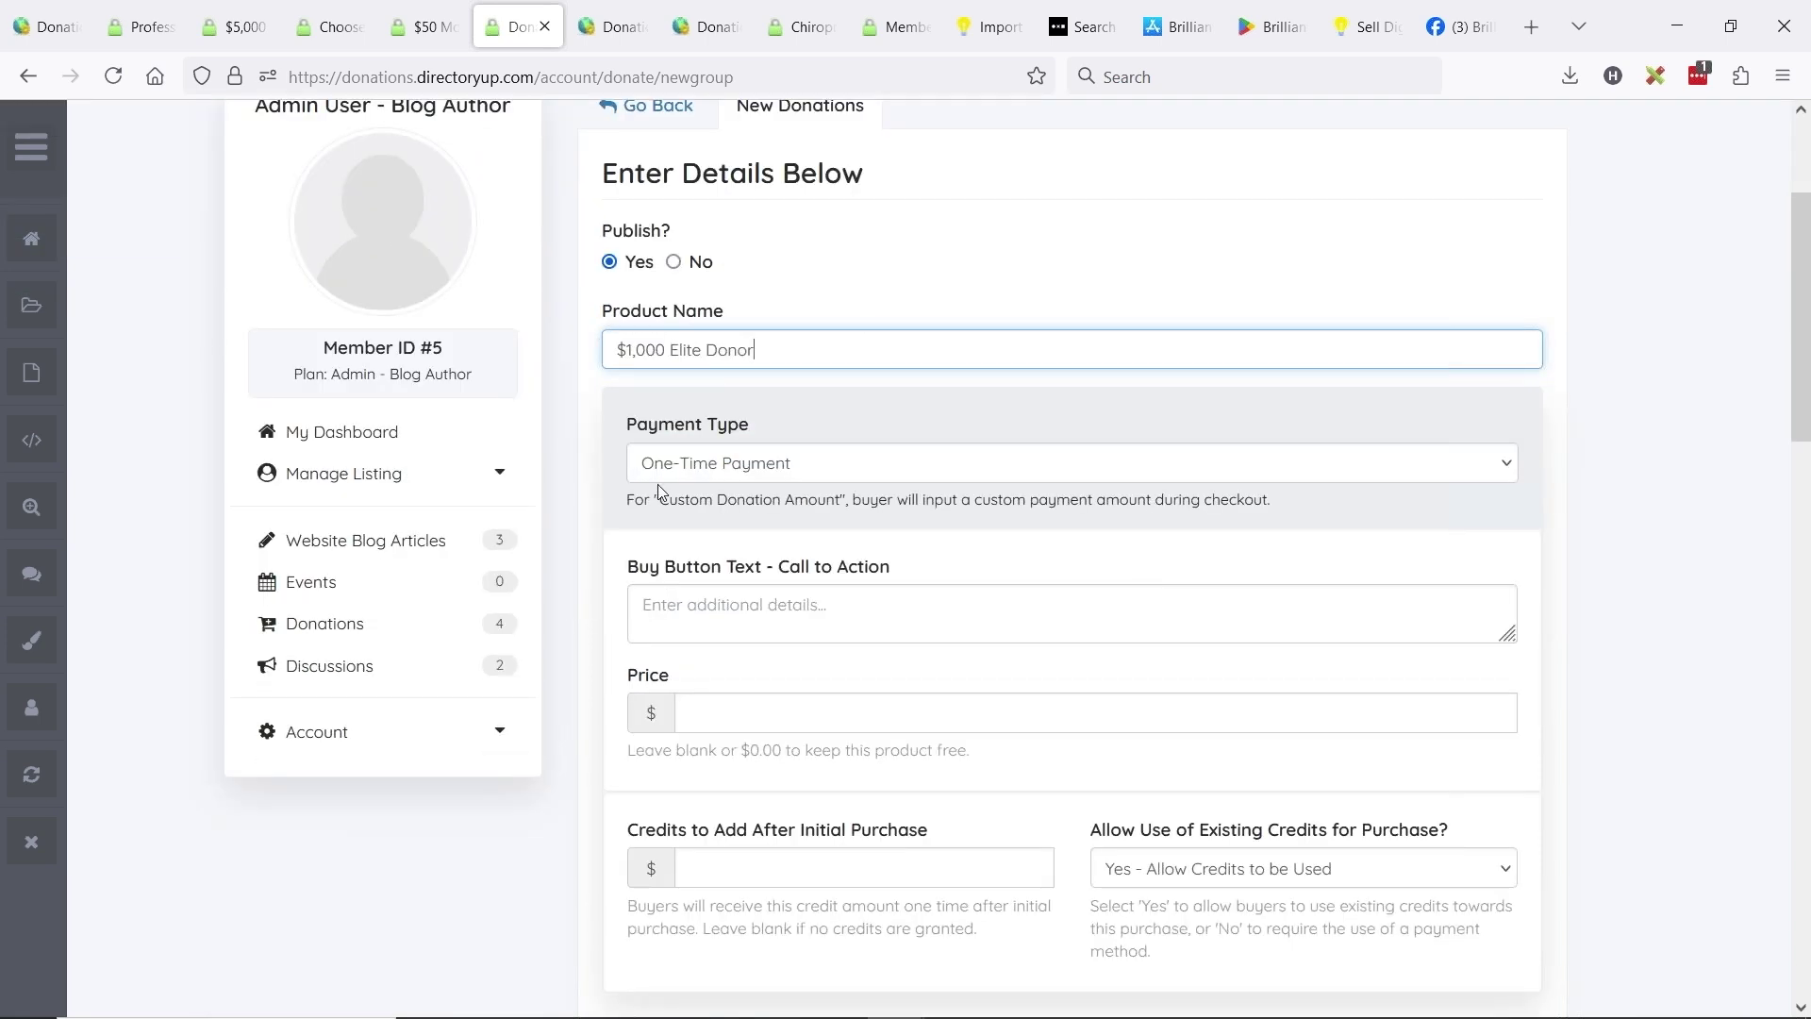
{"action": "left_click", "coordinate": [710, 467]}
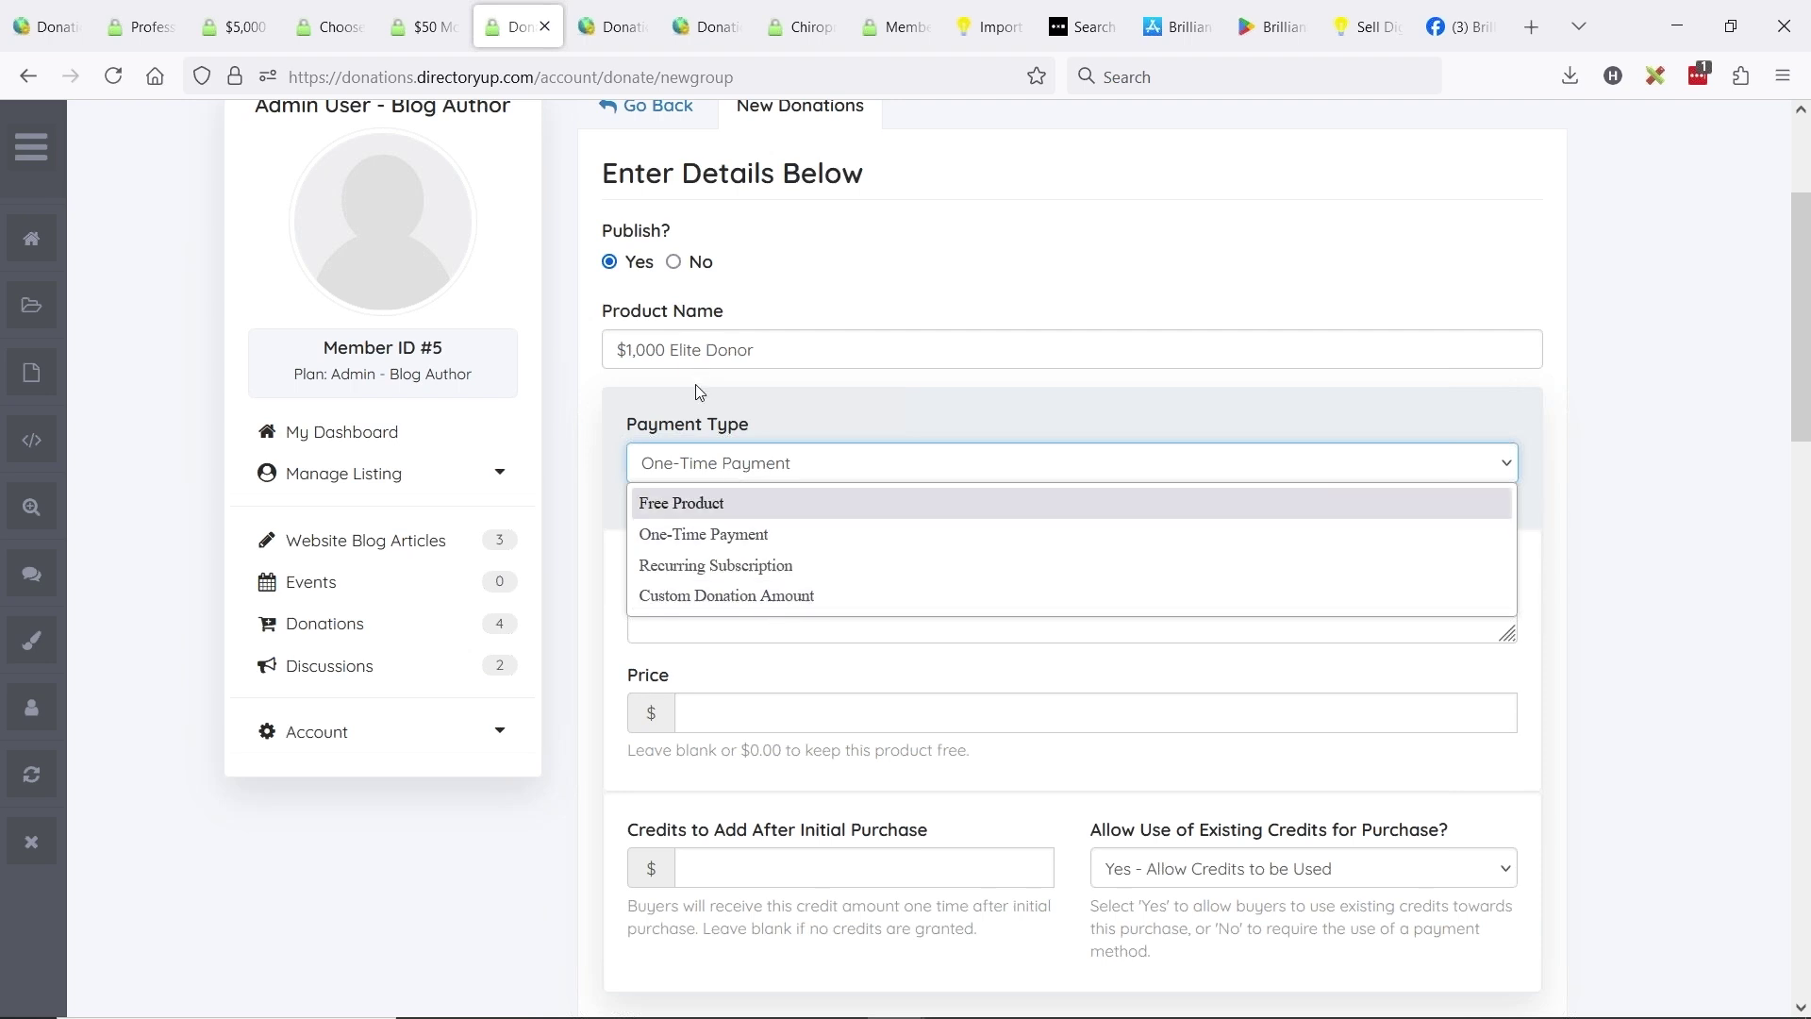
{"action": "left_click", "coordinate": [703, 534]}
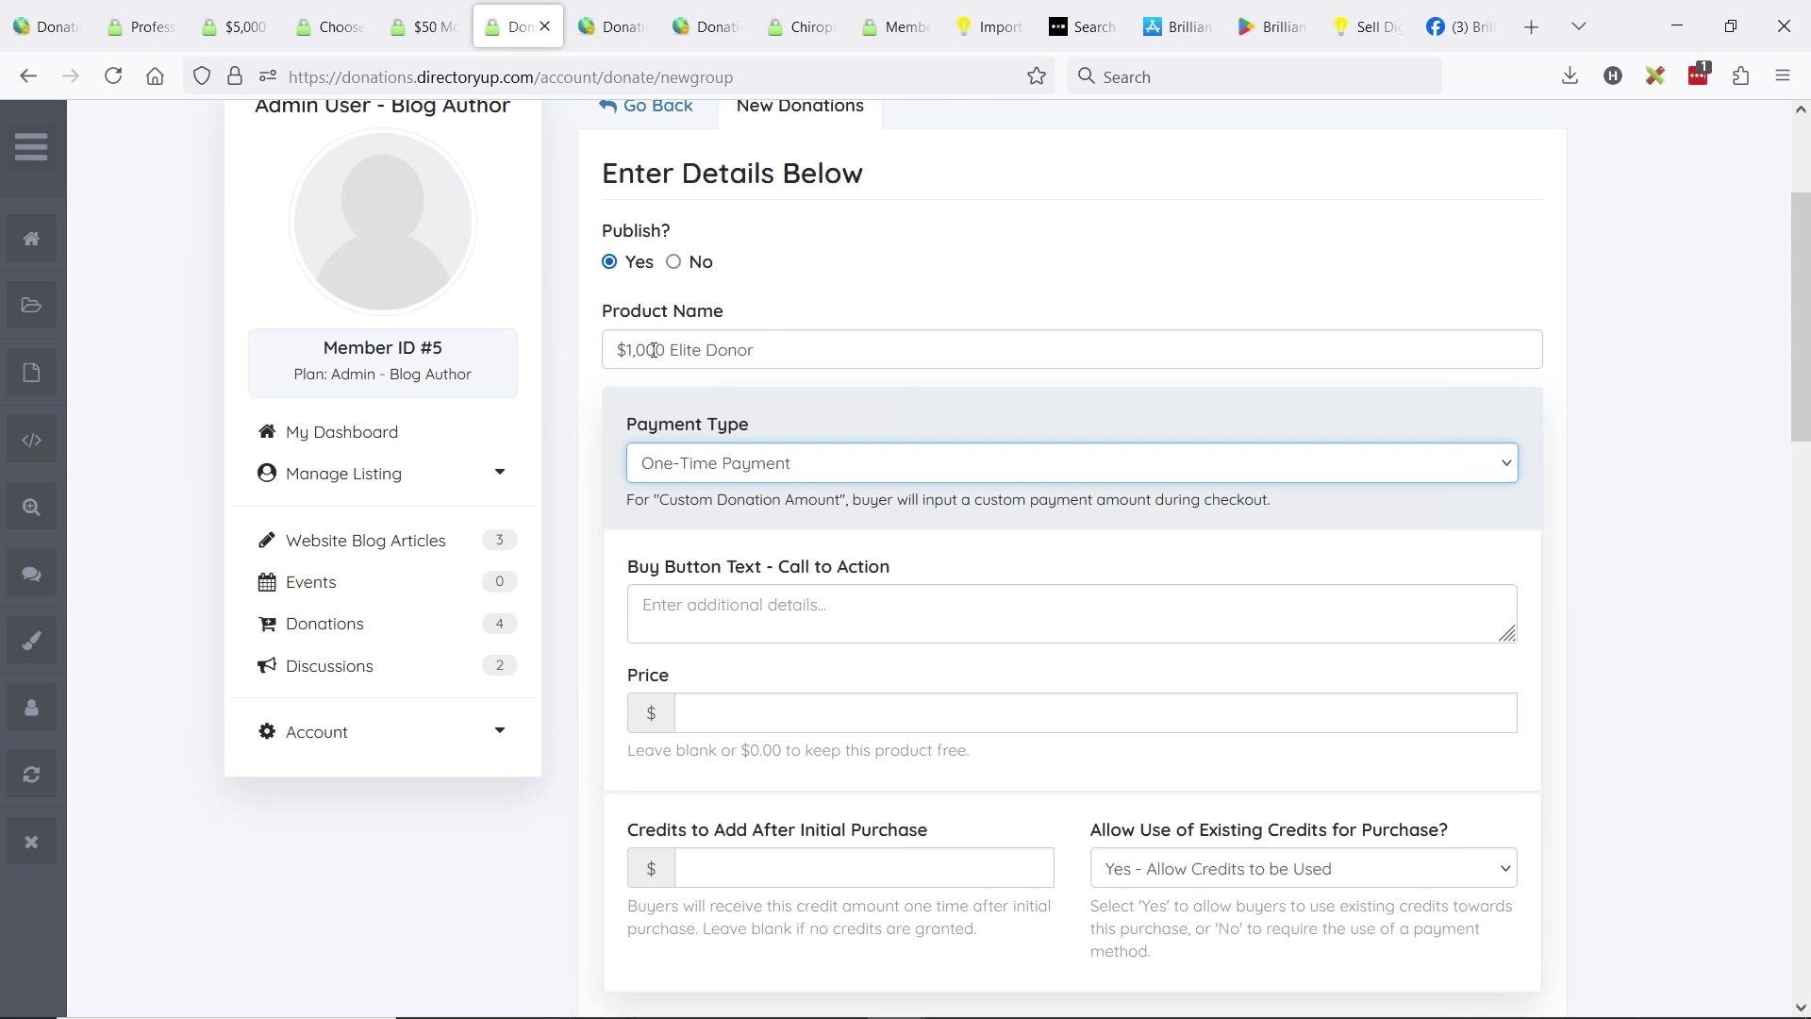
- Rename the product to 'Custom Donation' and set payment type to Custom Donation Amount
{"action": "left_click_drag", "start_coordinate": [702, 343], "coordinate": [615, 349]}
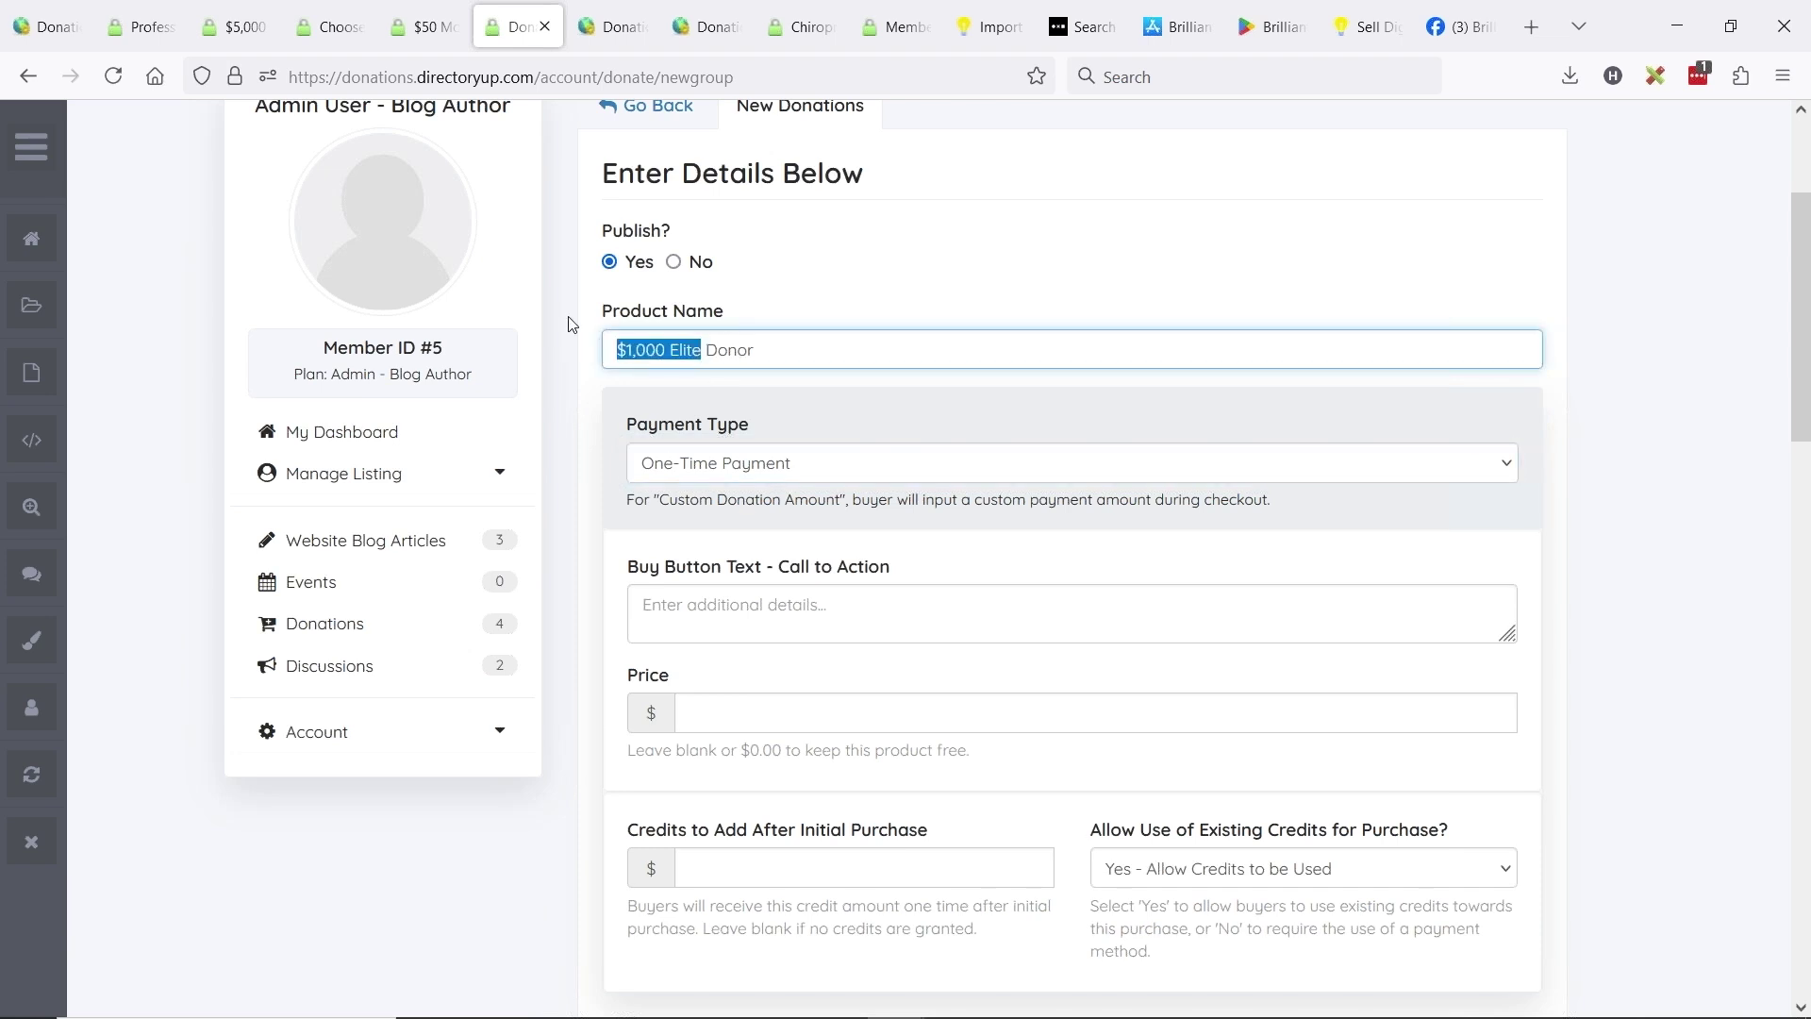
{"action": "type", "text": "Custom D"}
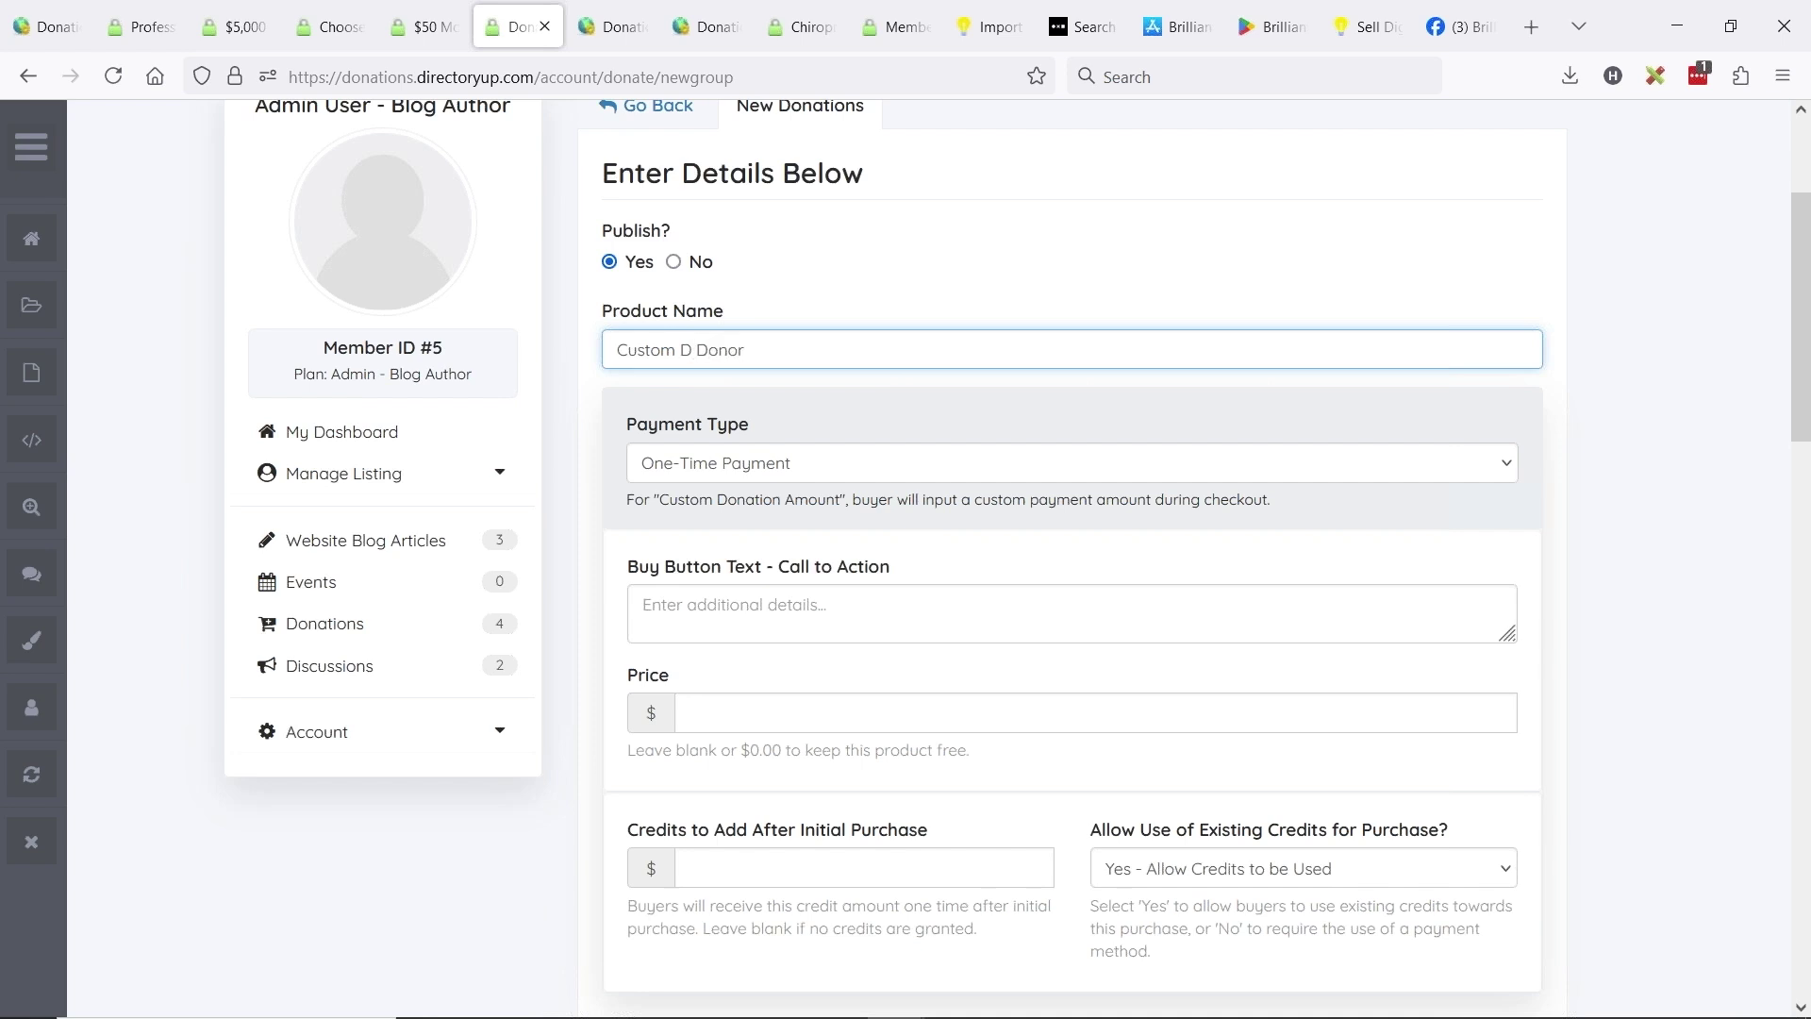
{"action": "type", "text": "onation"}
{"action": "key", "text": "shift+End"}
{"action": "key", "text": "Delete"}
{"action": "left_click", "coordinate": [748, 469]}
{"action": "left_click", "coordinate": [775, 597]}
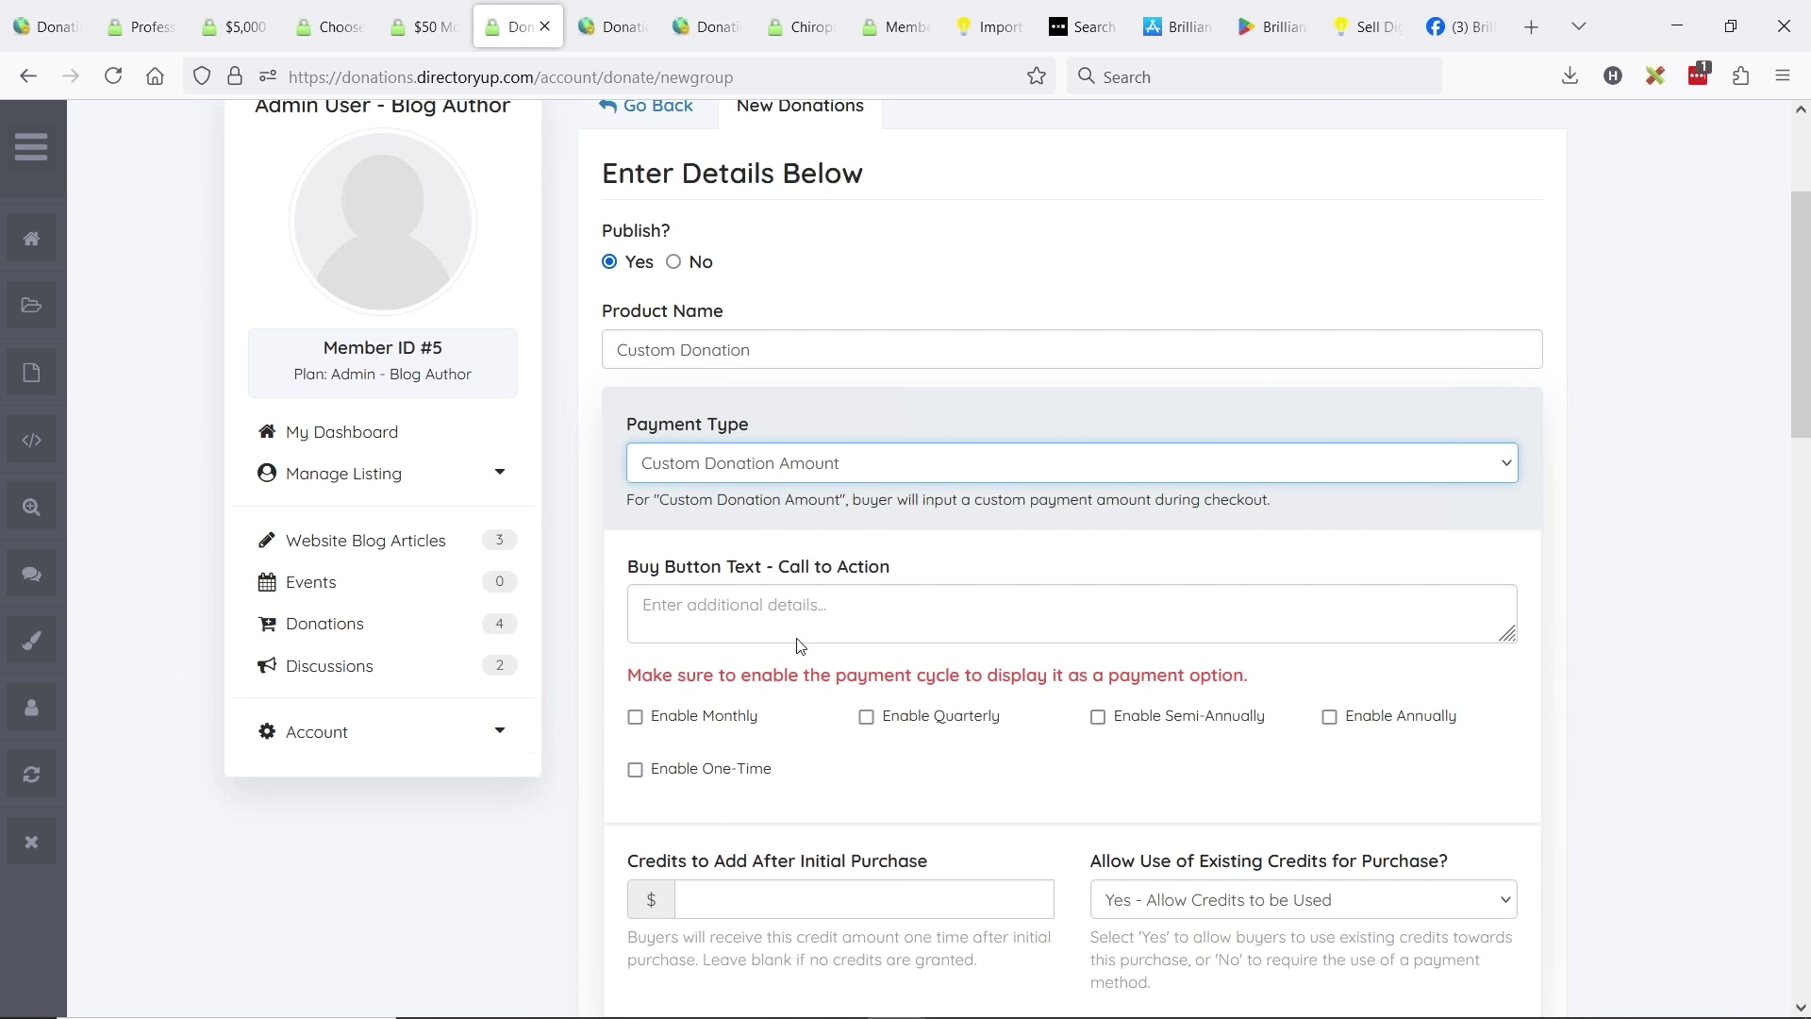
- Enable both one-time and monthly payments for the custom donation
{"action": "scroll", "coordinate": [779, 575], "scroll_direction": "down", "scroll_amount": 4}
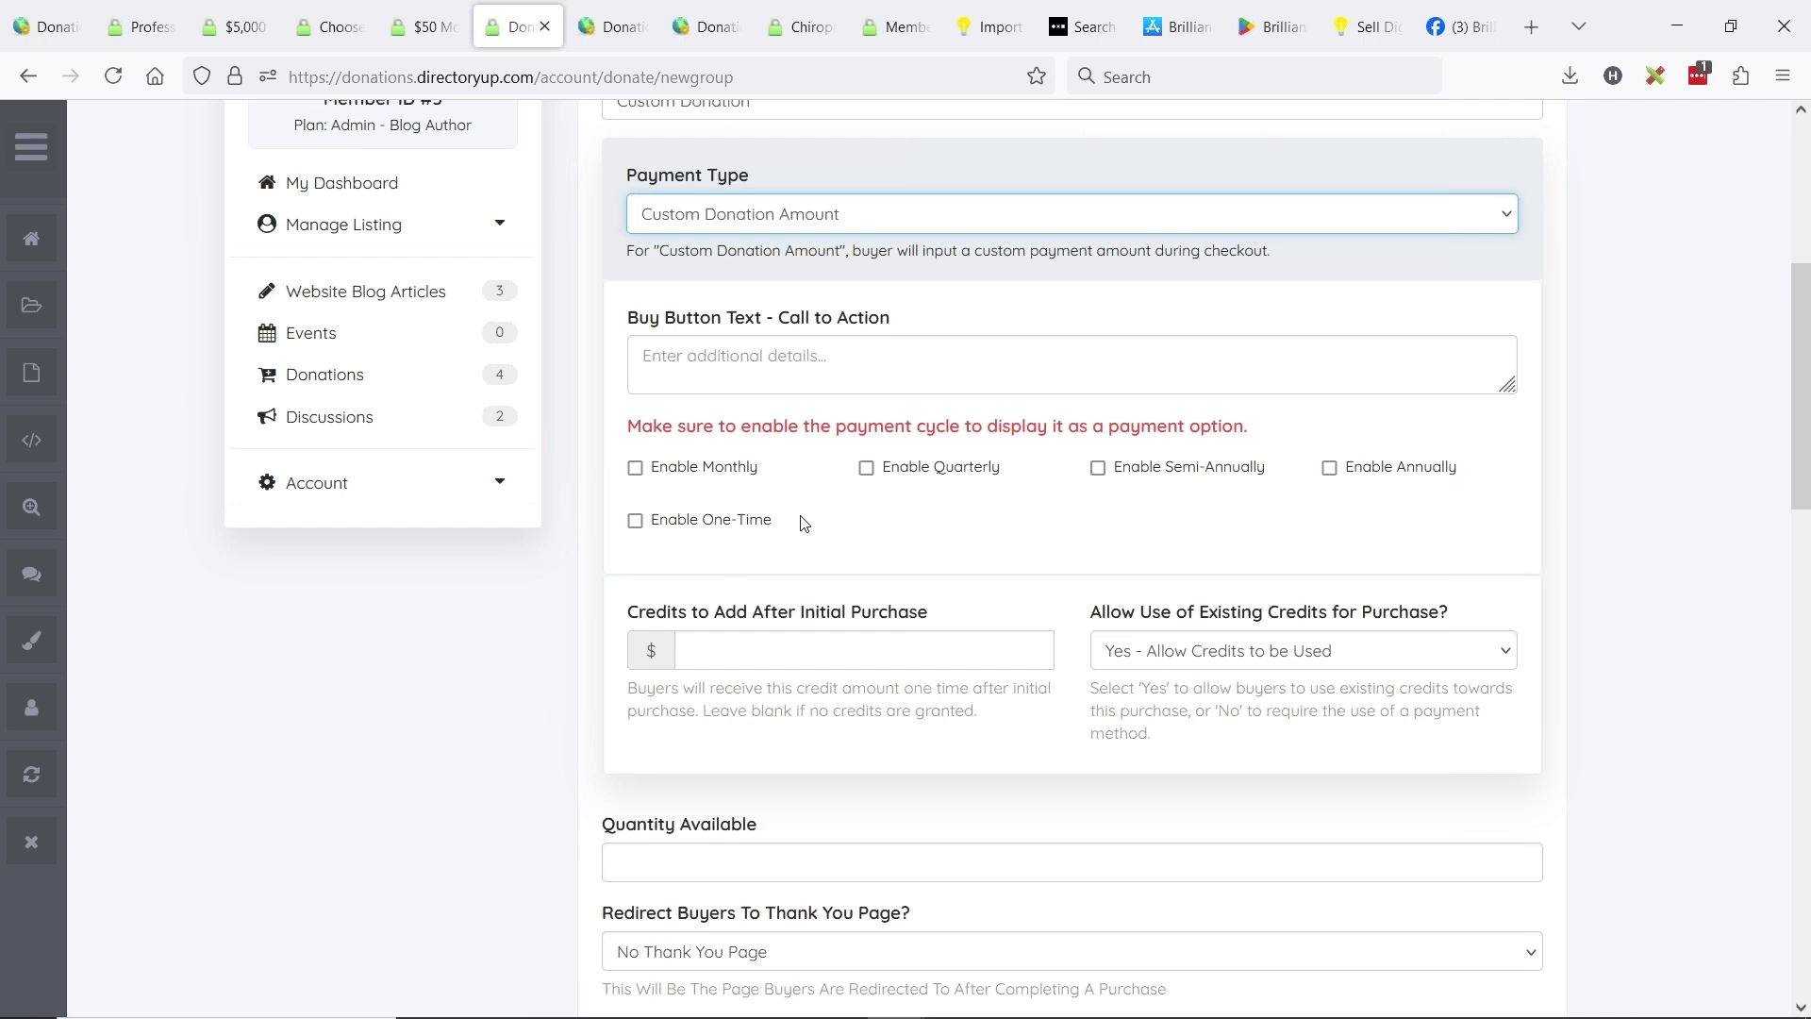
{"action": "left_click", "coordinate": [636, 524]}
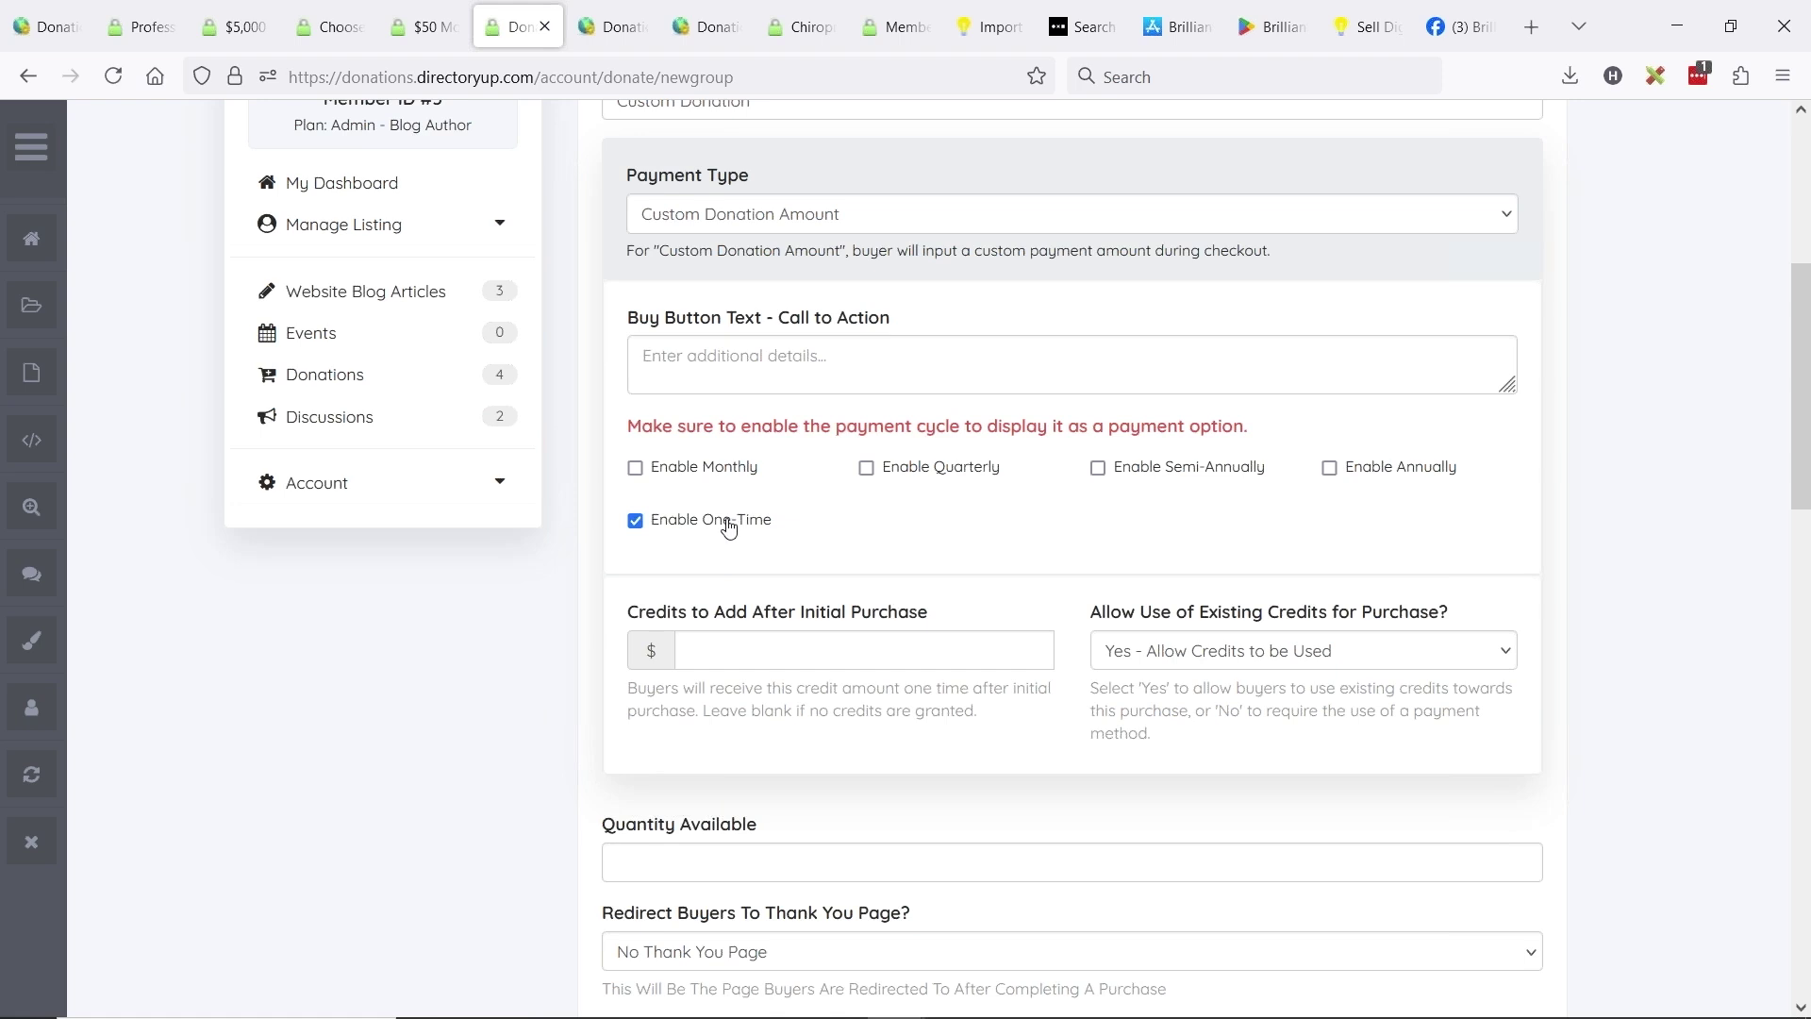
{"action": "left_click", "coordinate": [637, 468]}
- Set the buy button text to 'YES - COMPLETE MY DONATION NOW'
{"action": "left_click", "coordinate": [800, 366]}
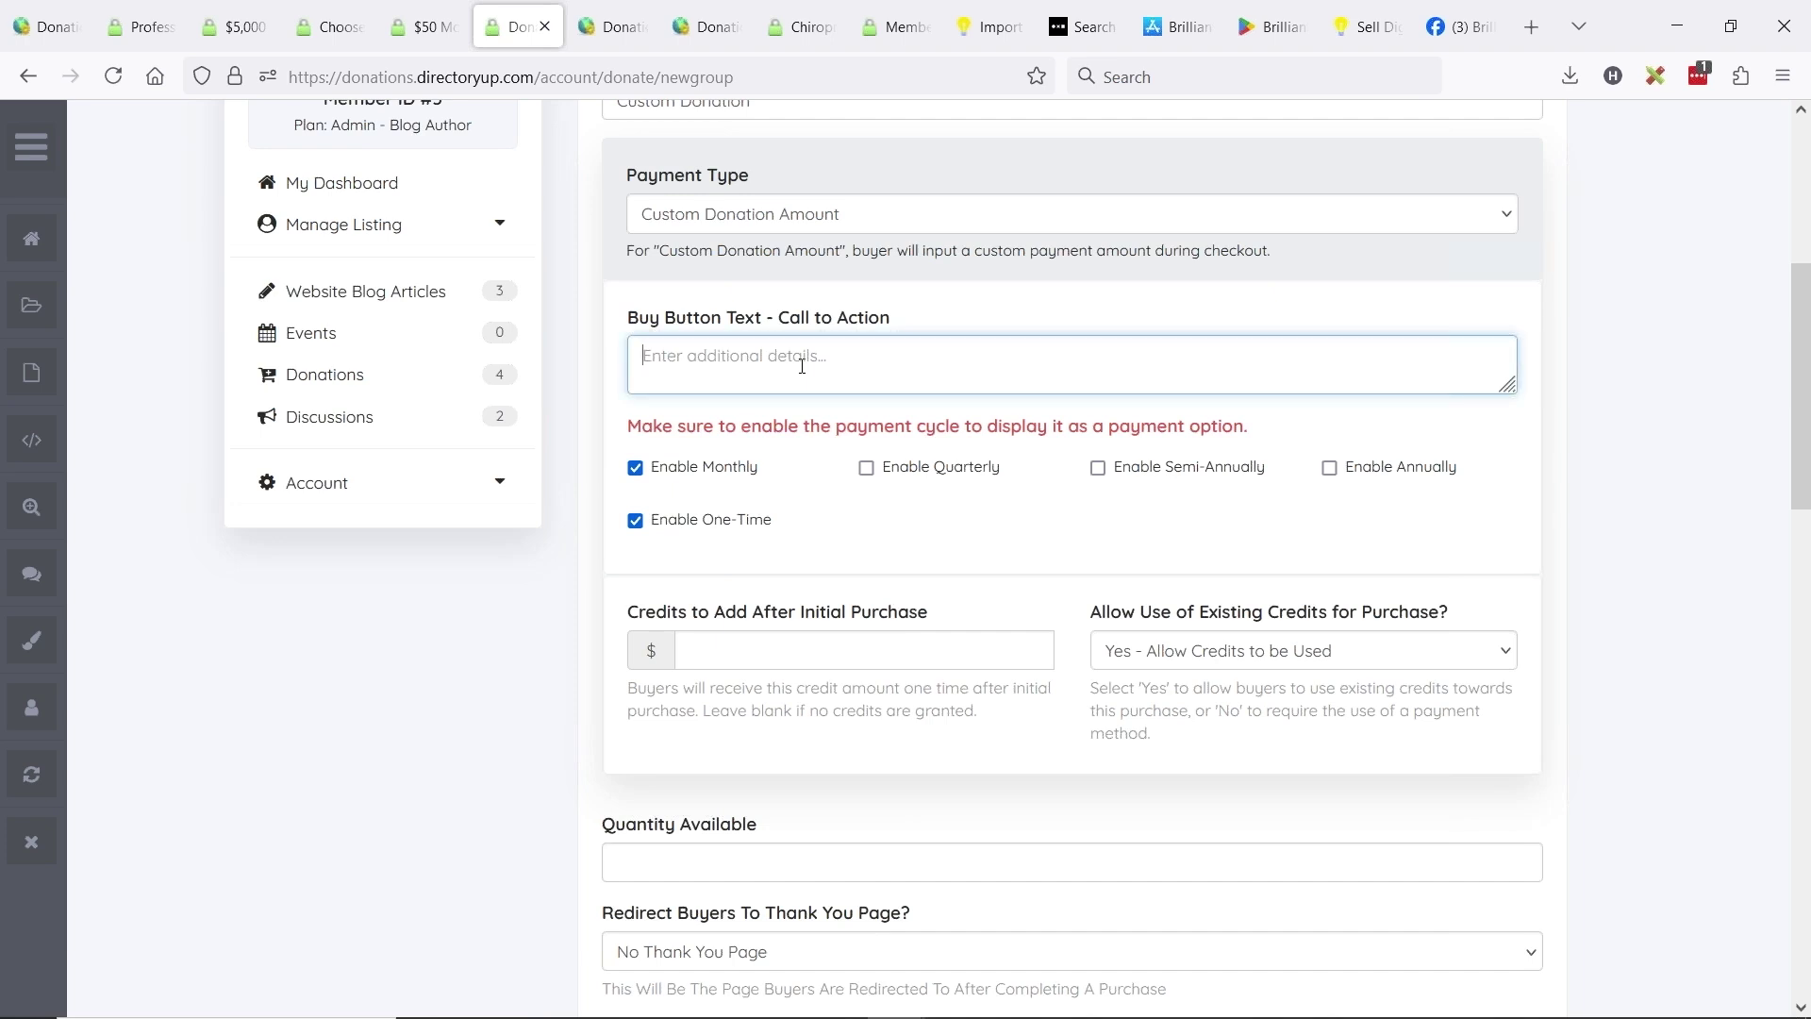
{"action": "left_click", "coordinate": [423, 27]}
{"action": "left_click", "coordinate": [1069, 692]}
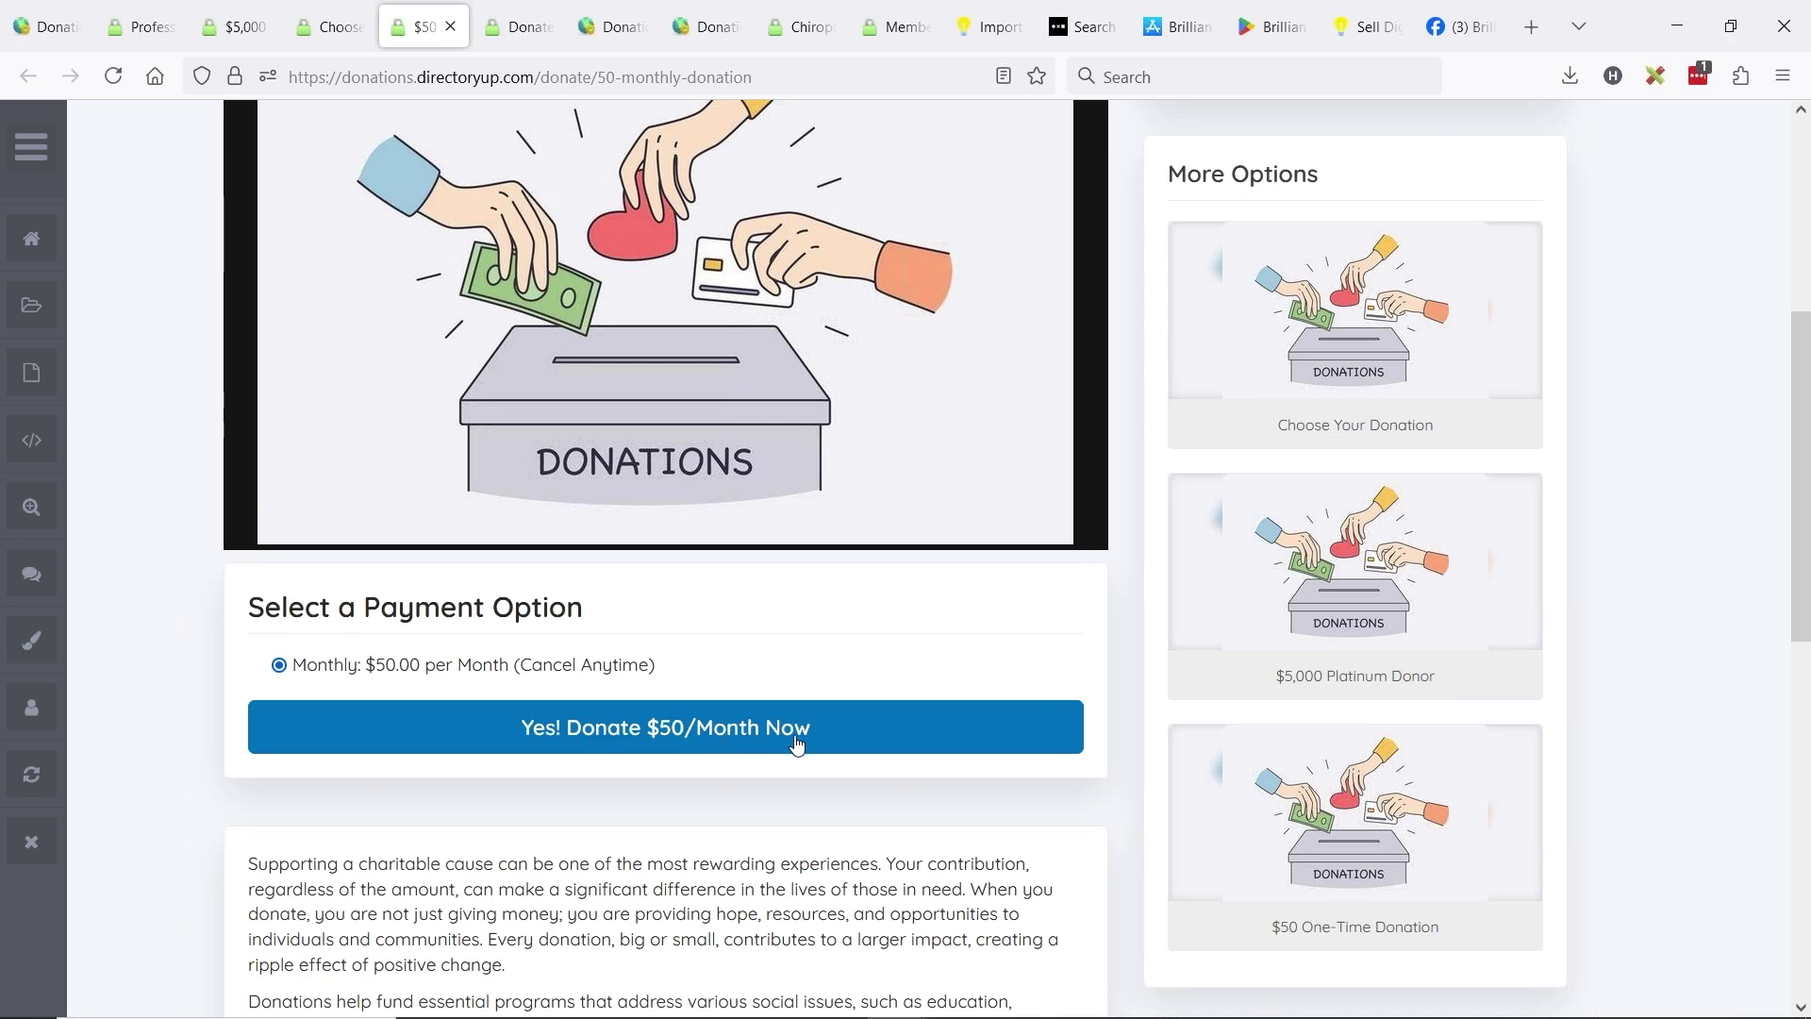
{"action": "left_click", "coordinate": [517, 26]}
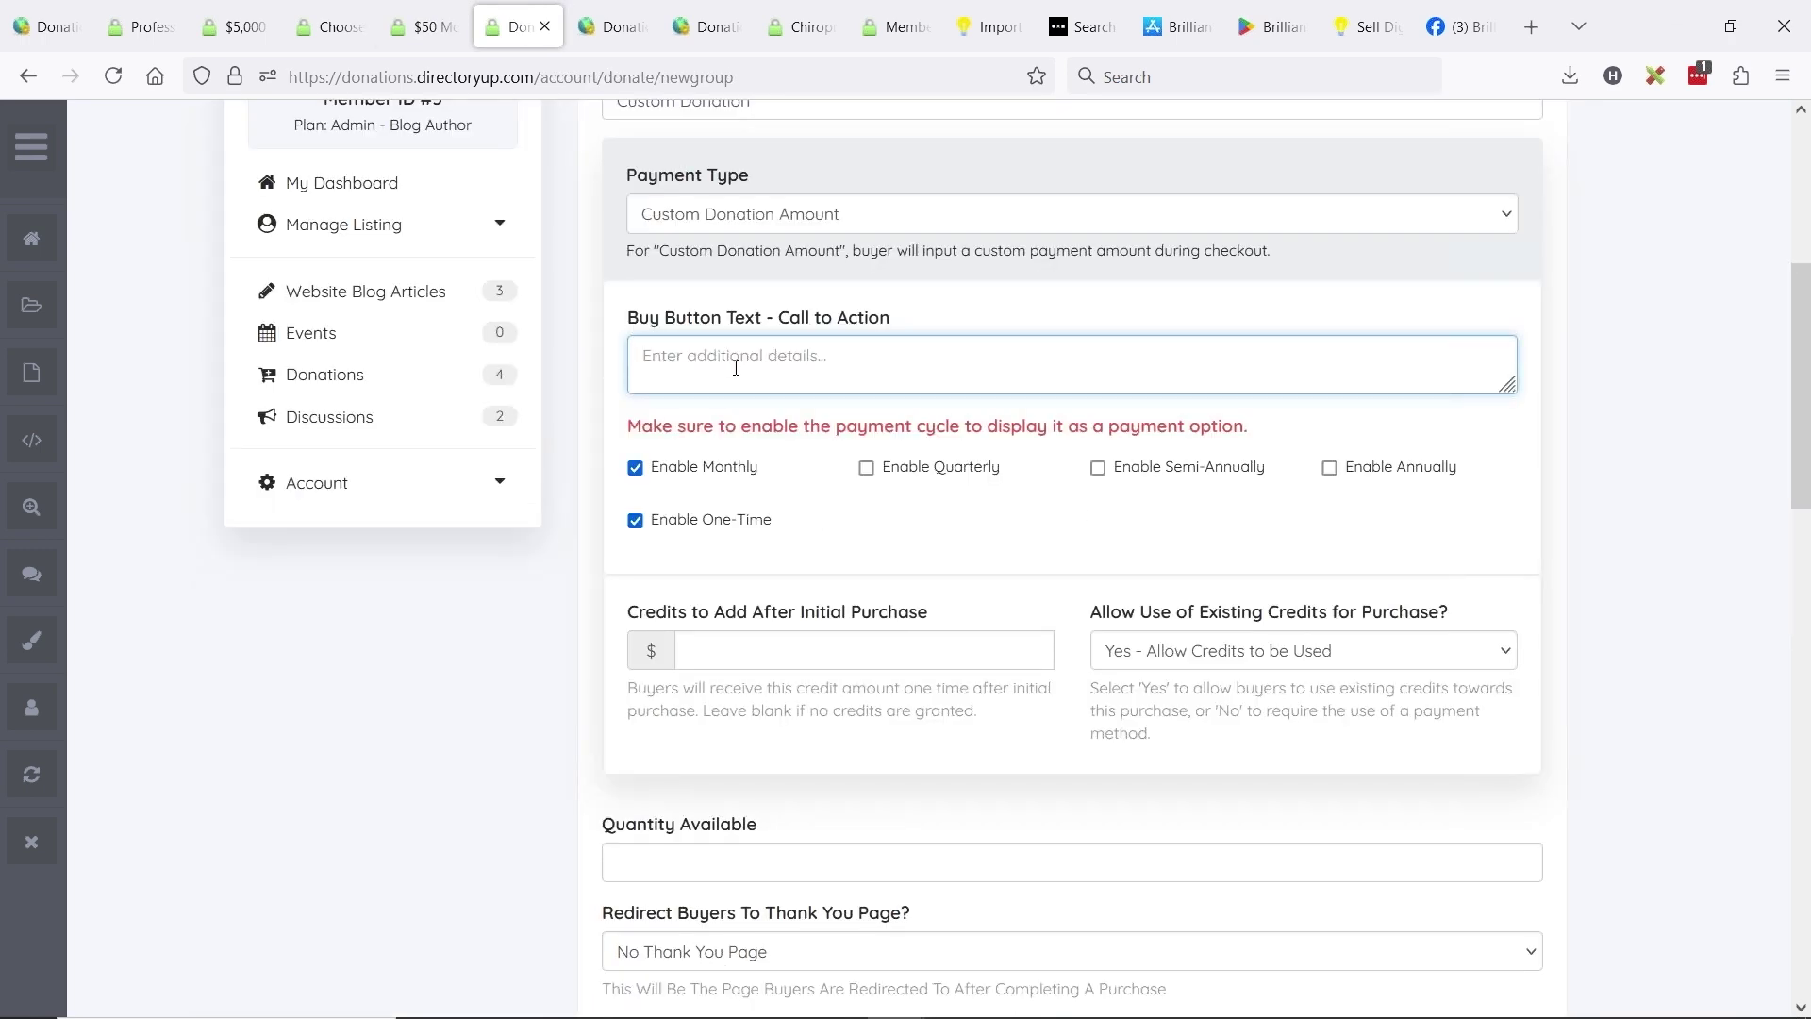
{"action": "type", "text": "YES"}
{"action": "type", "text": " - I WANT TO DON"}
{"action": "key", "text": "BackSpace"}
{"action": "key", "text": "BackSpace"}
{"action": "key", "text": "BackSpace"}
{"action": "key", "text": "BackSpace"}
{"action": "key", "text": "BackSpace"}
{"action": "key", "text": "BackSpace"}
{"action": "key", "text": "BackSpace"}
{"action": "key", "text": "BackSpace"}
{"action": "key", "text": "BackSpace"}
{"action": "key", "text": "BackSpace"}
{"action": "key", "text": "BackSpace"}
{"action": "key", "text": "BackSpace"}
{"action": "type", "text": "COMPLATE"}
{"action": "key", "text": "BackSpace"}
{"action": "key", "text": "BackSpace"}
{"action": "key", "text": "BackSpace"}
{"action": "type", "text": "ETE MY DONATION NOW"}
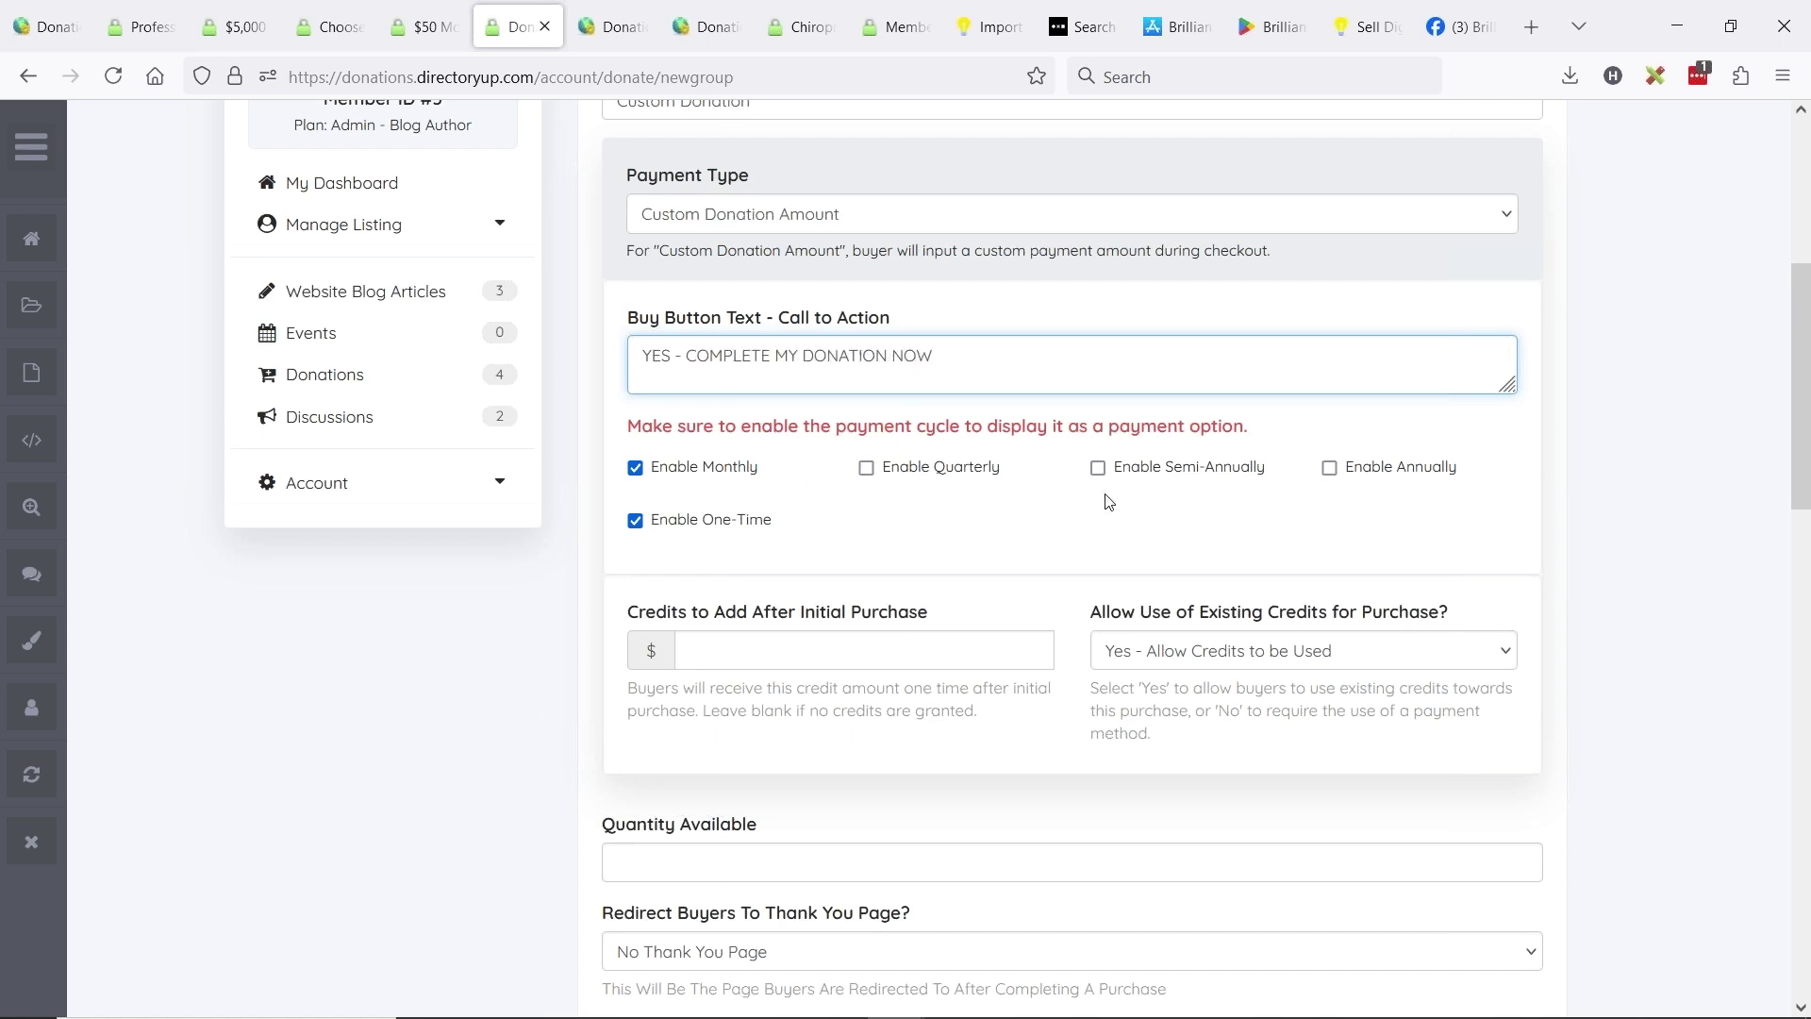
{"action": "scroll", "coordinate": [1006, 484], "scroll_direction": "up", "scroll_amount": 3}
{"action": "scroll", "coordinate": [626, 392], "scroll_direction": "down", "scroll_amount": 10}
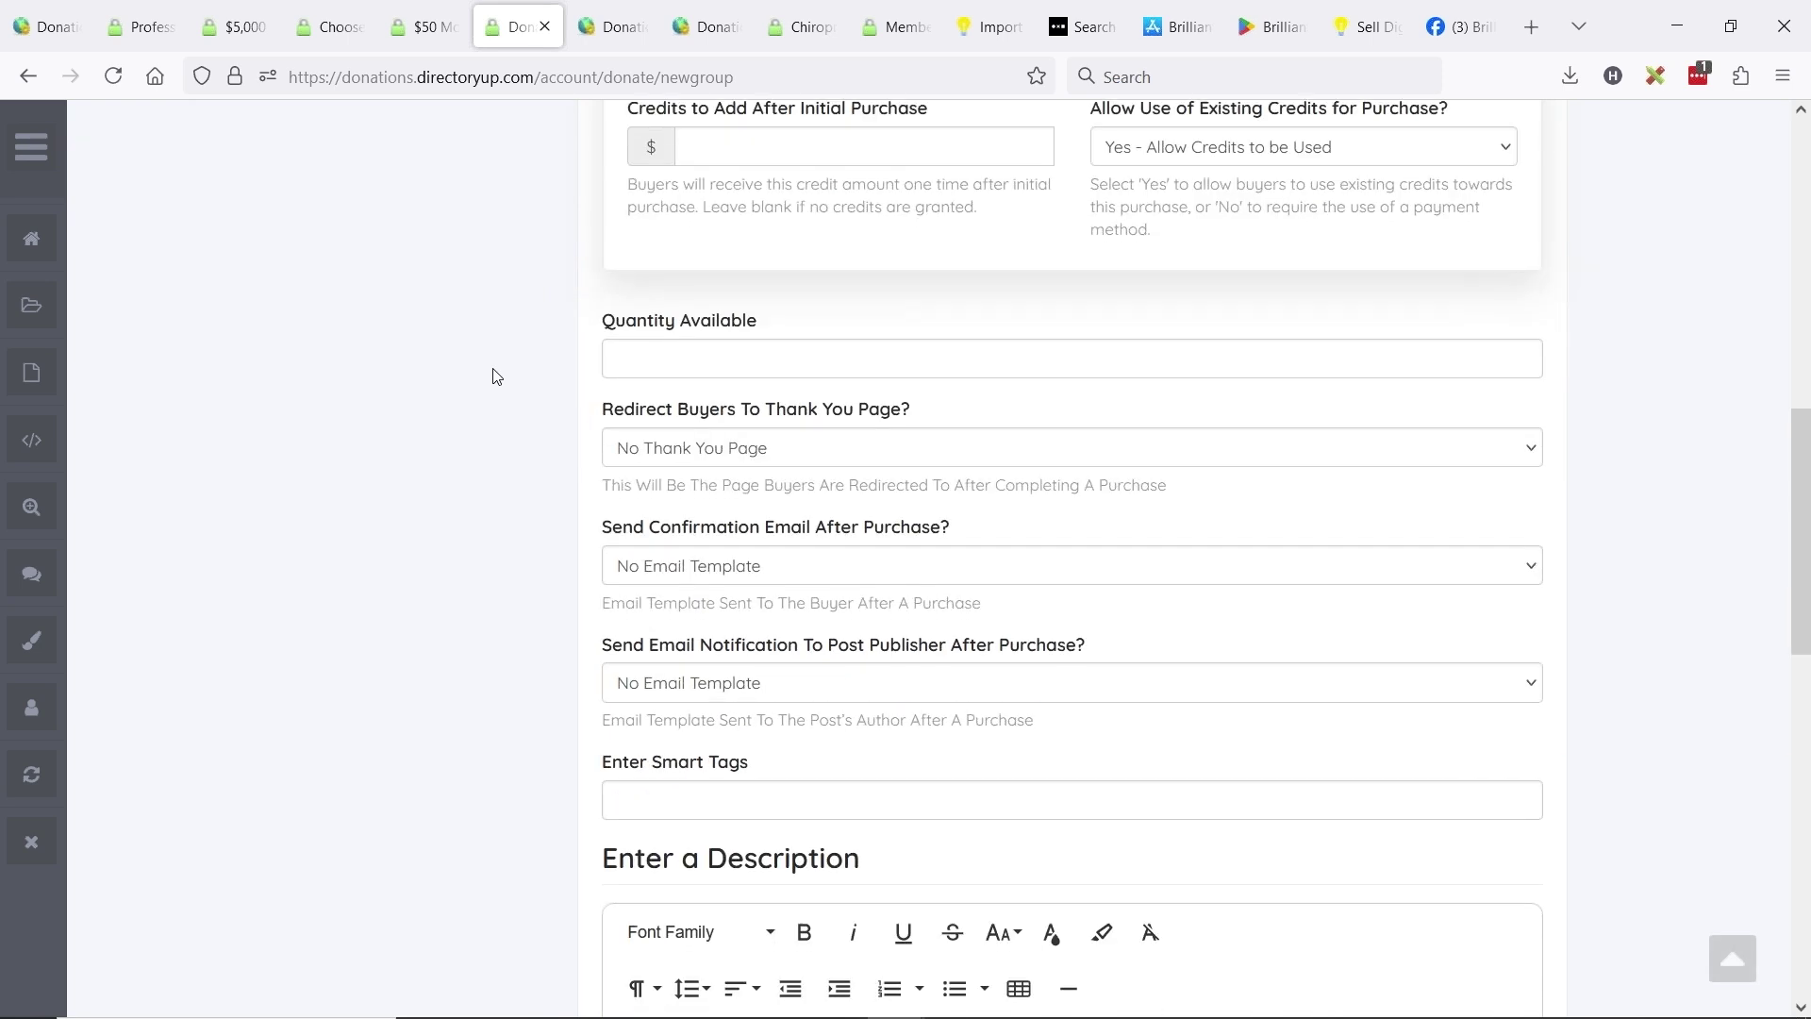
- Redirect buyers to the donation-thank-you page and keep No Email Template for confirmations
{"action": "left_click", "coordinate": [666, 203]}
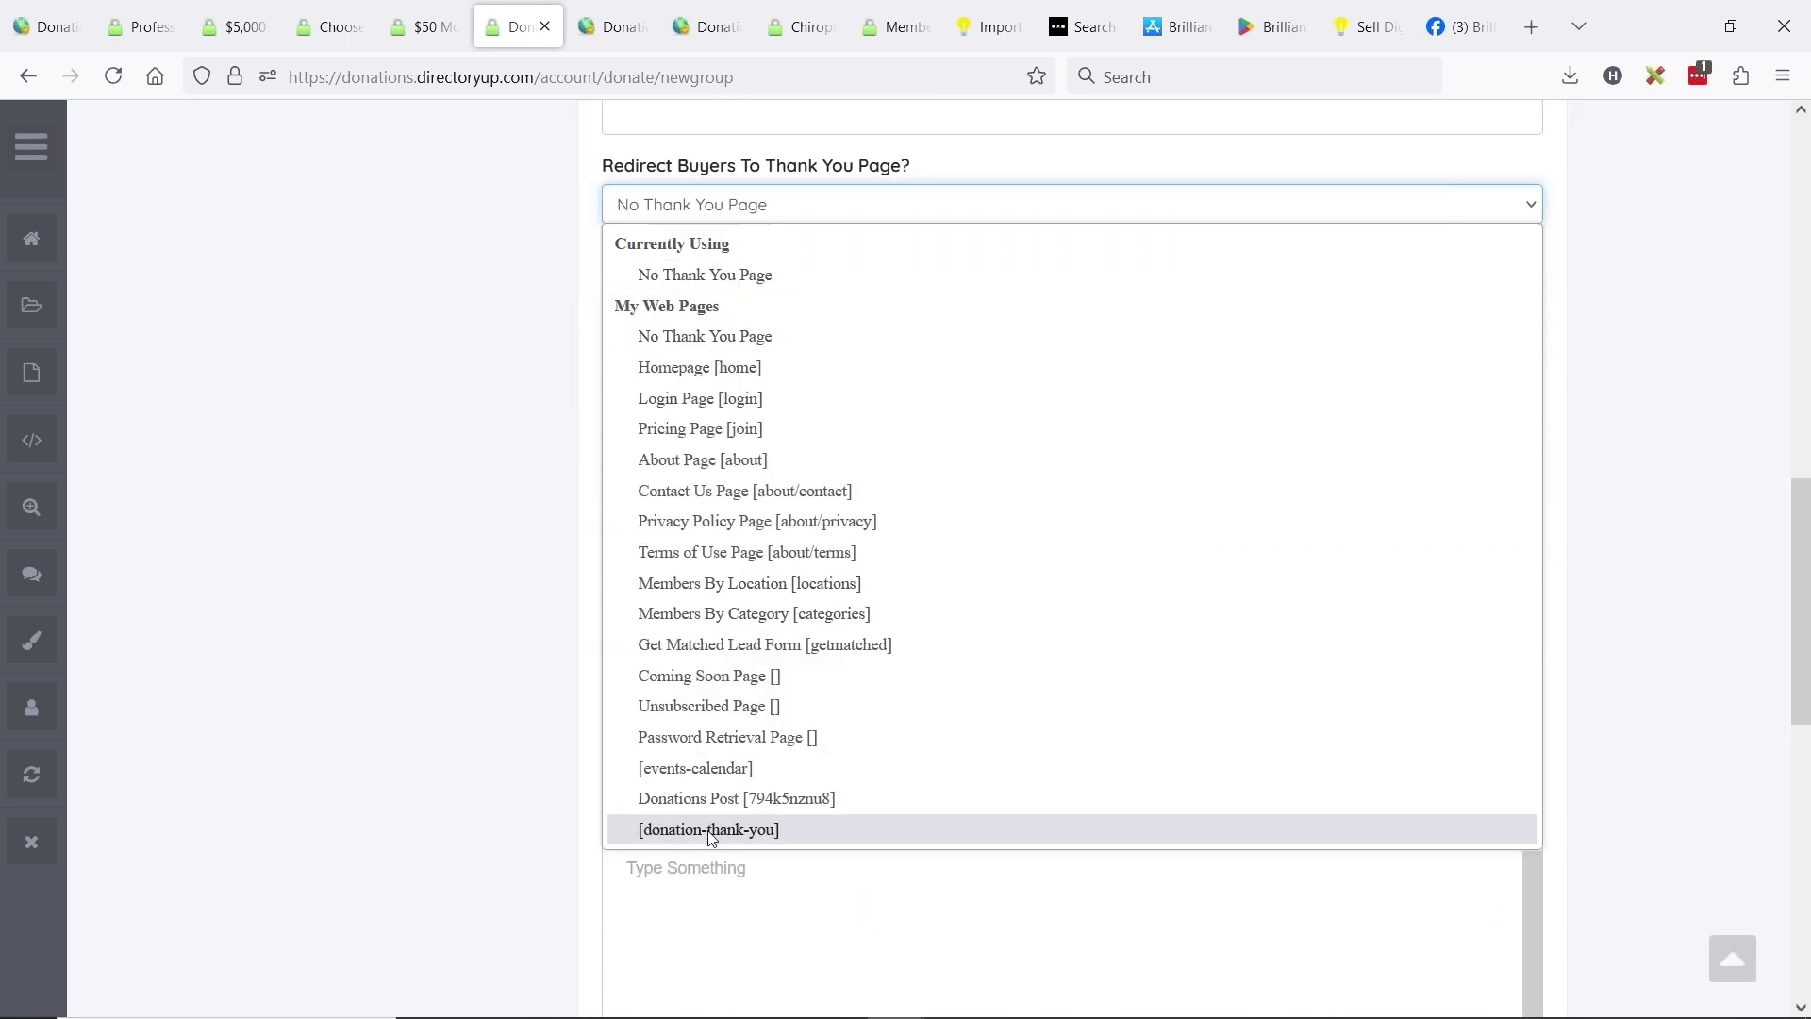
{"action": "left_click", "coordinate": [676, 830]}
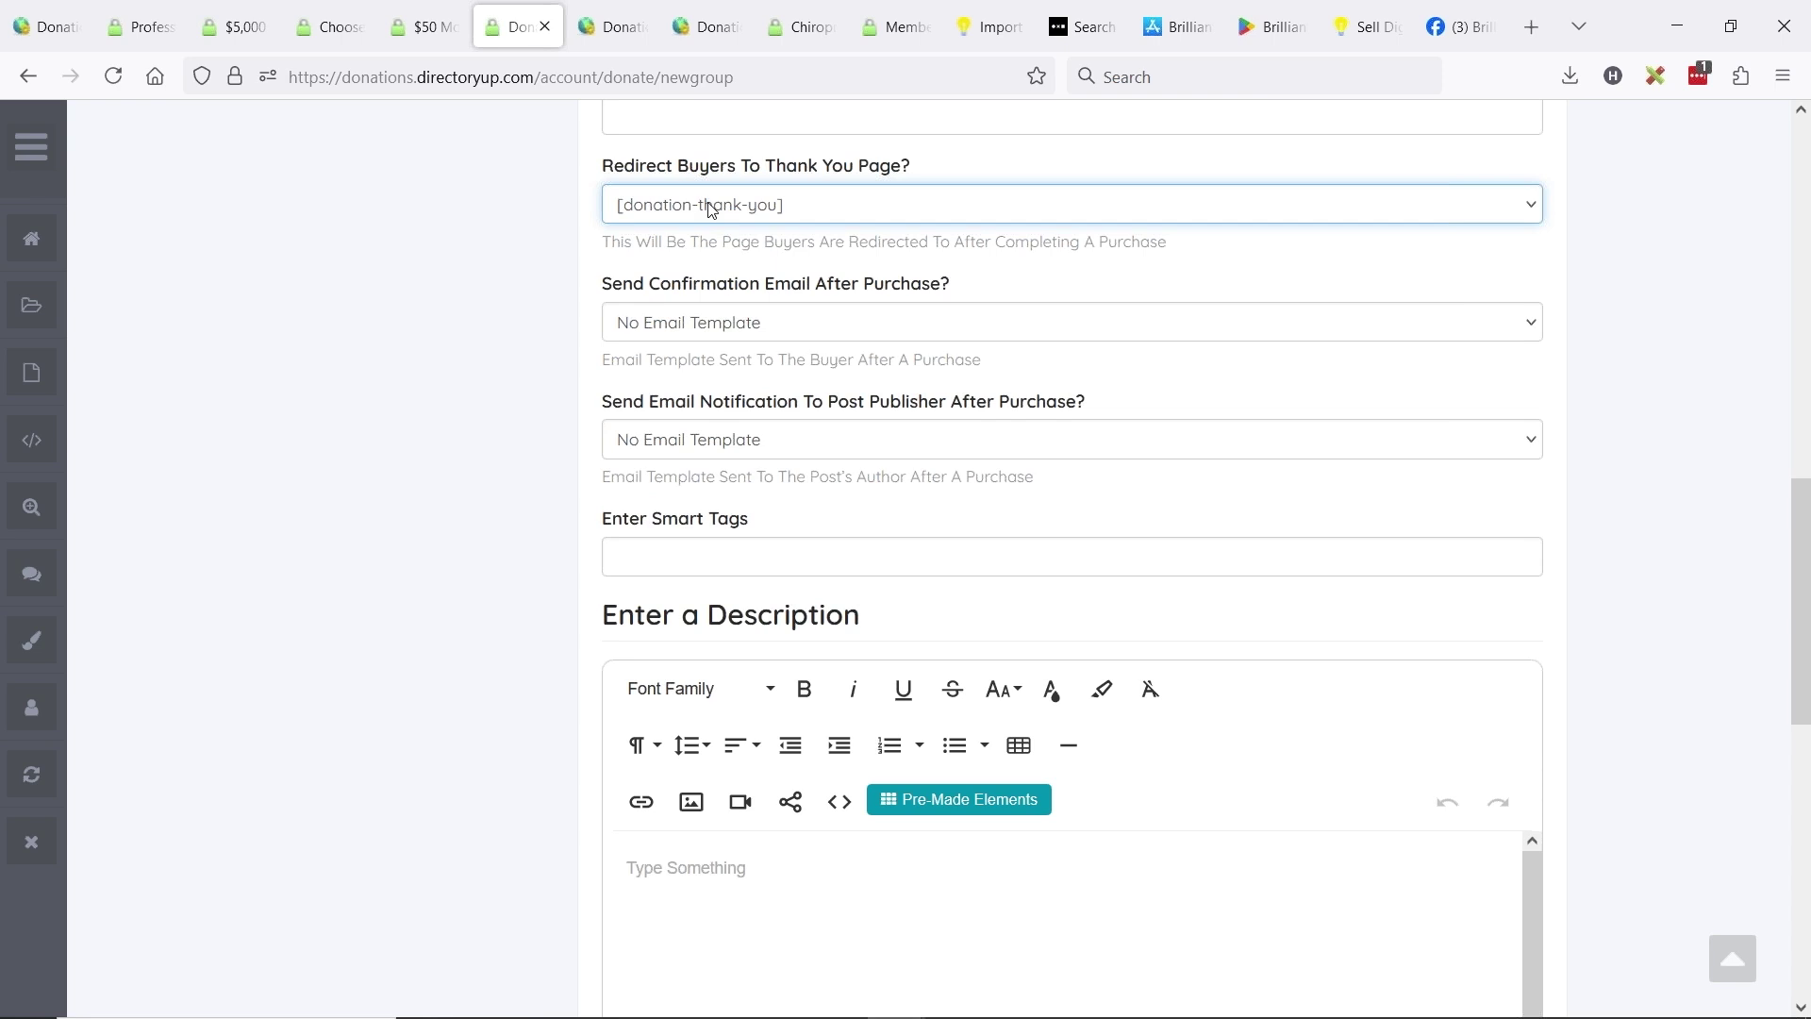
{"action": "left_click", "coordinate": [777, 323]}
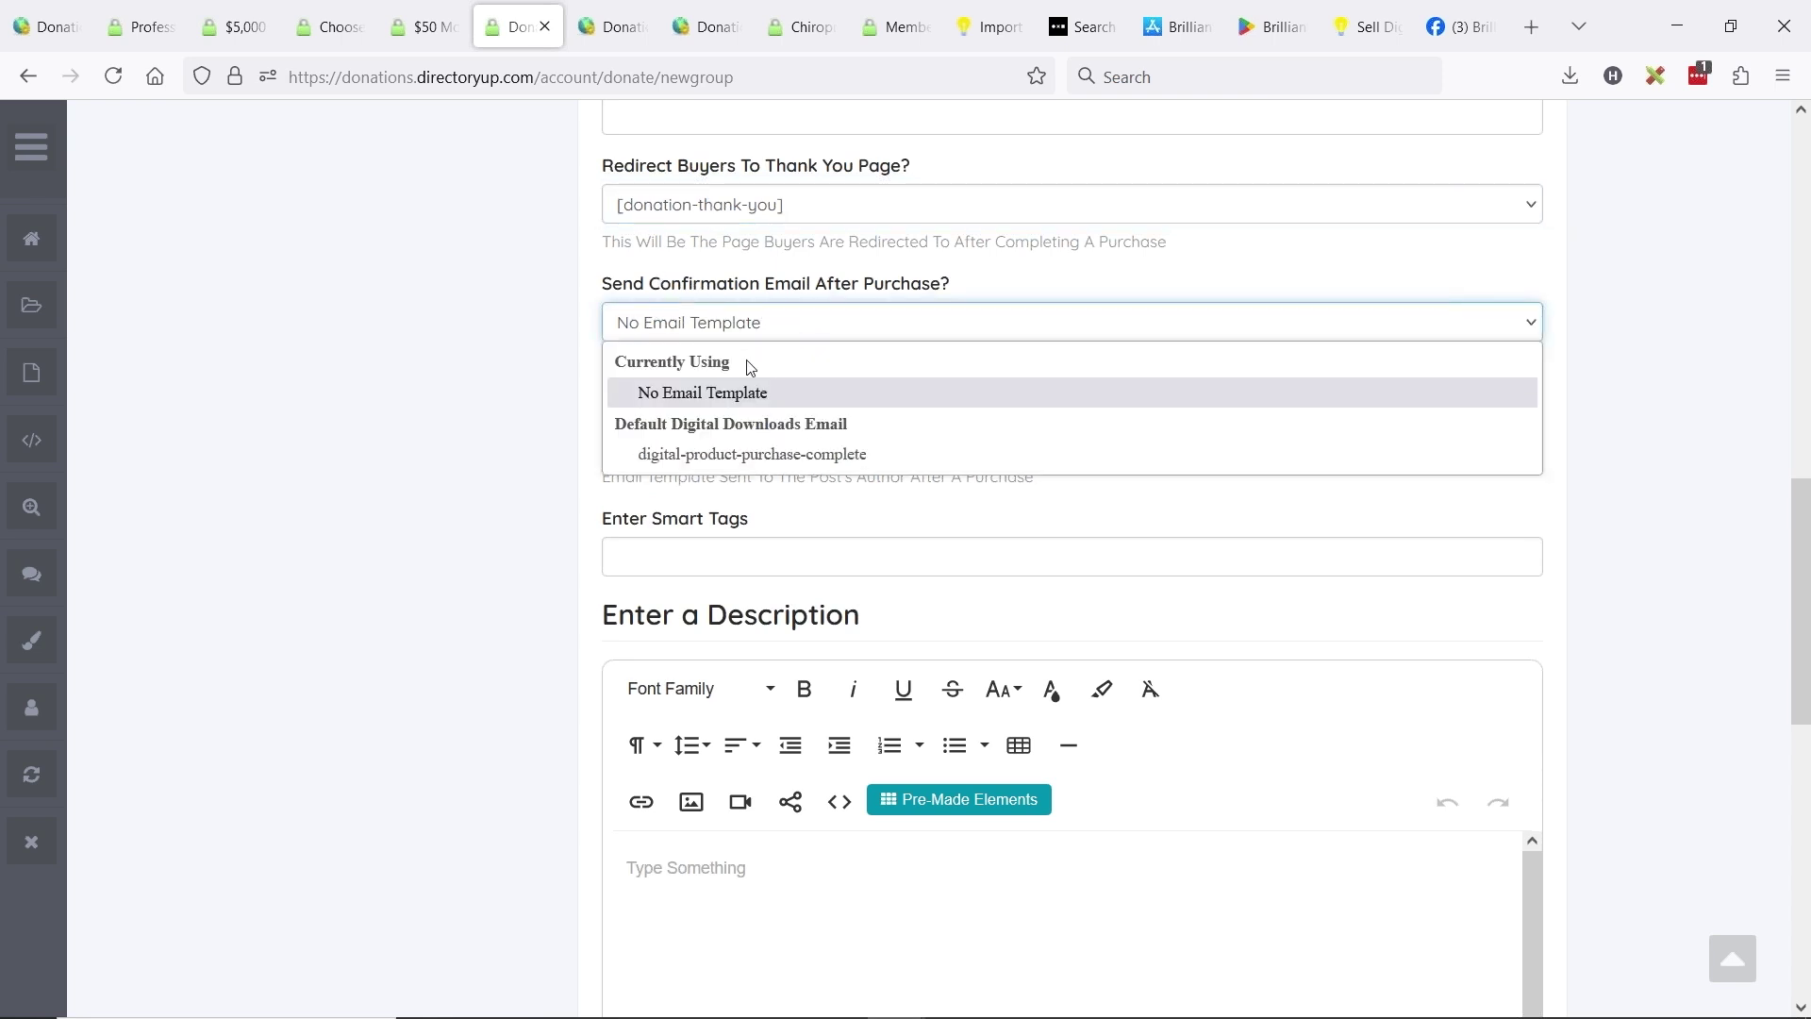
{"action": "left_click", "coordinate": [666, 315]}
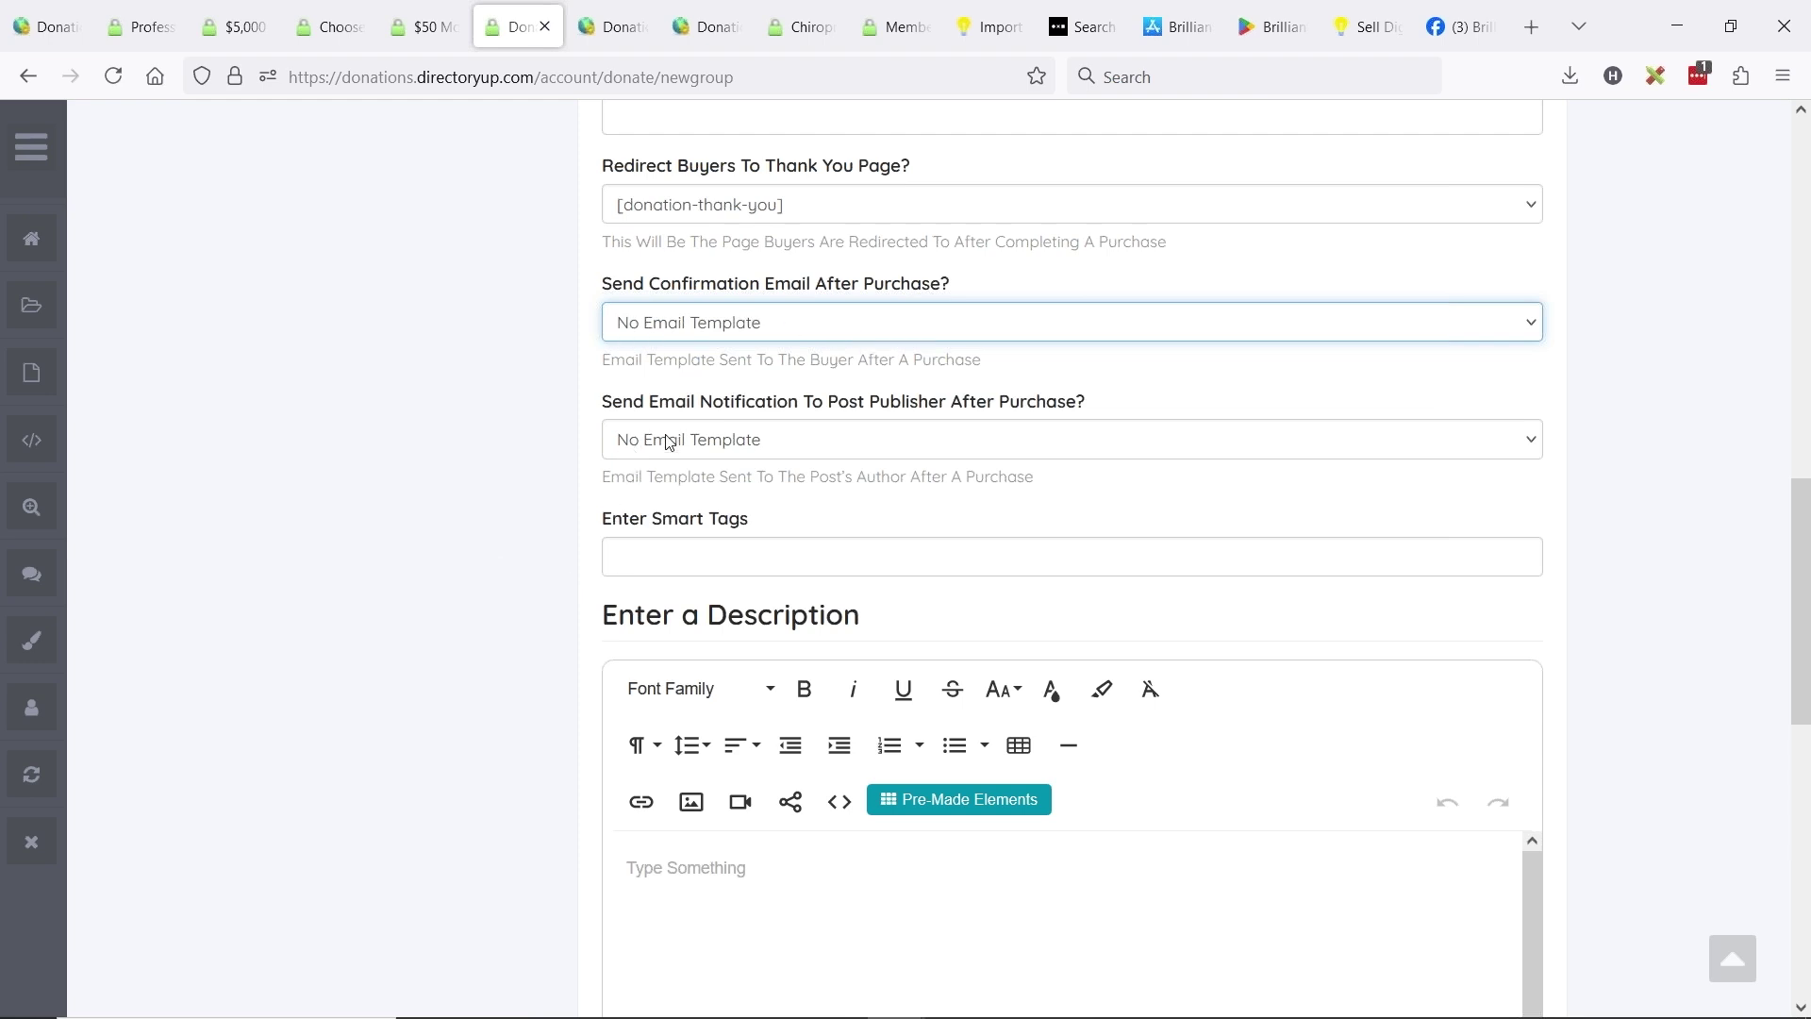
{"action": "left_click_drag", "start_coordinate": [664, 415], "coordinate": [951, 403]}
{"action": "left_click", "coordinate": [1014, 406]}
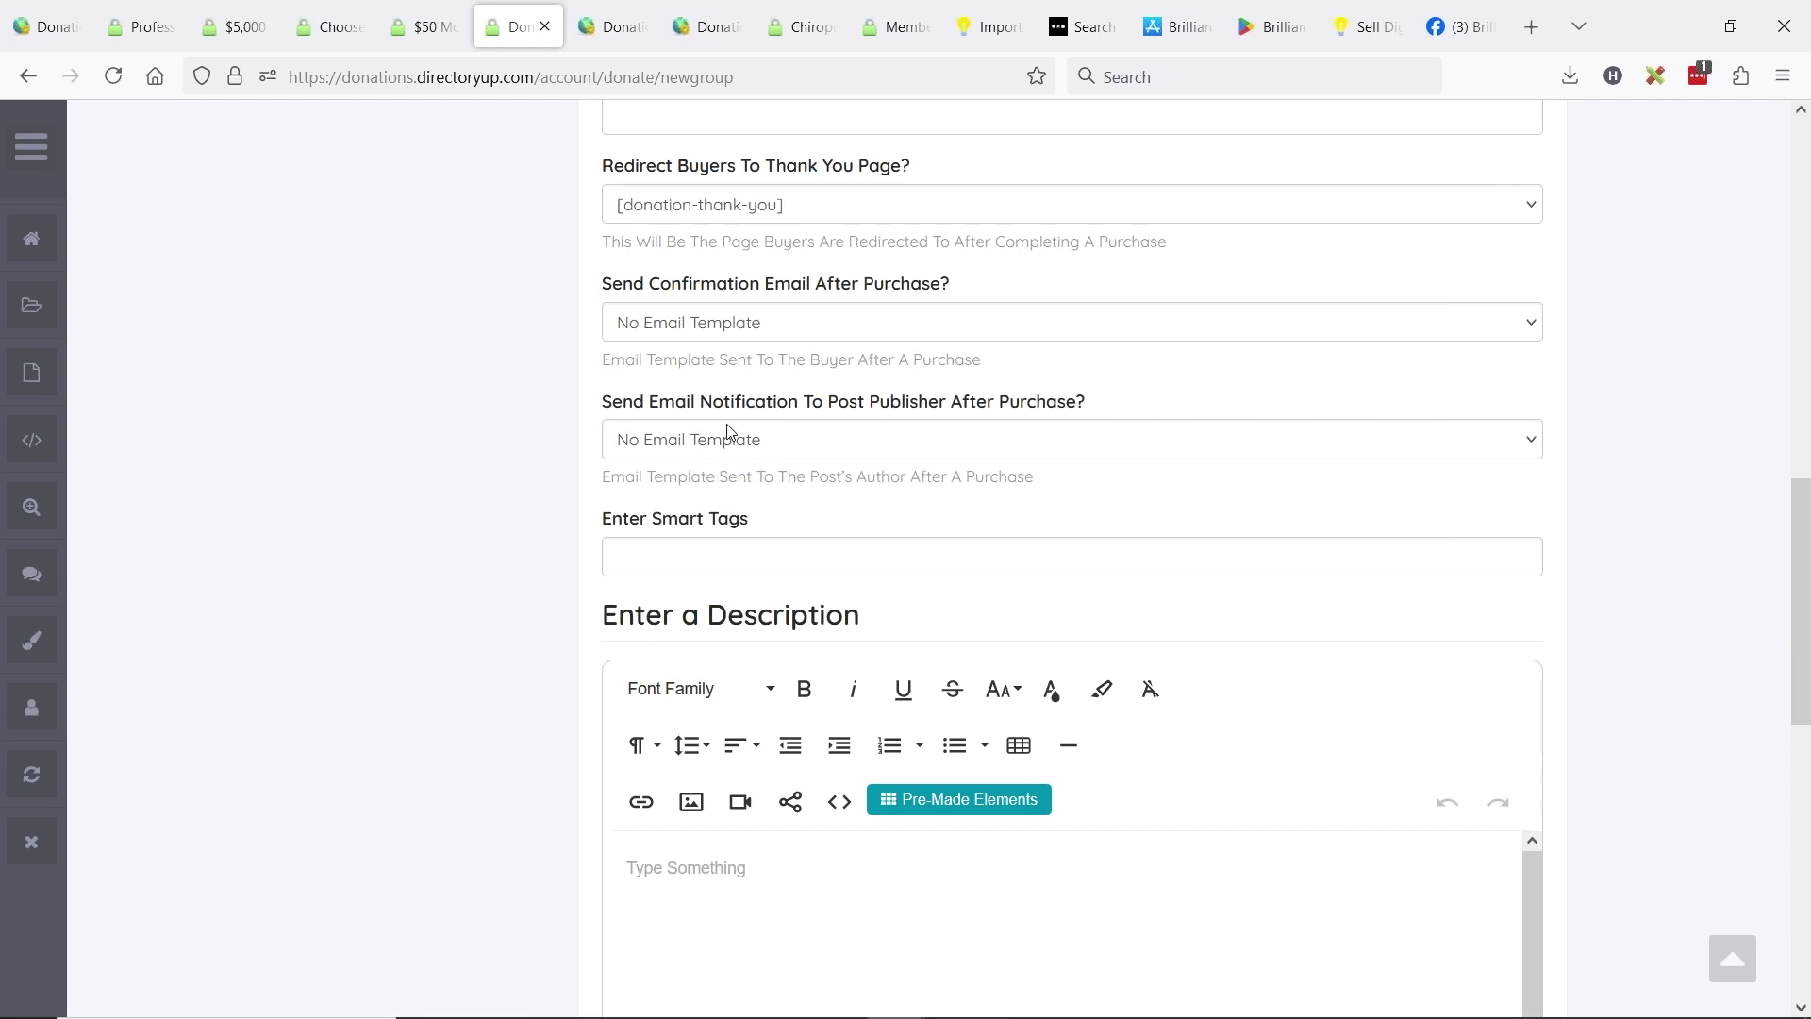
- Save the Custom Donation post to reach its Upload Photos step
{"action": "scroll", "coordinate": [381, 441], "scroll_direction": "down", "scroll_amount": 1}
{"action": "scroll", "coordinate": [738, 404], "scroll_direction": "down", "scroll_amount": 3}
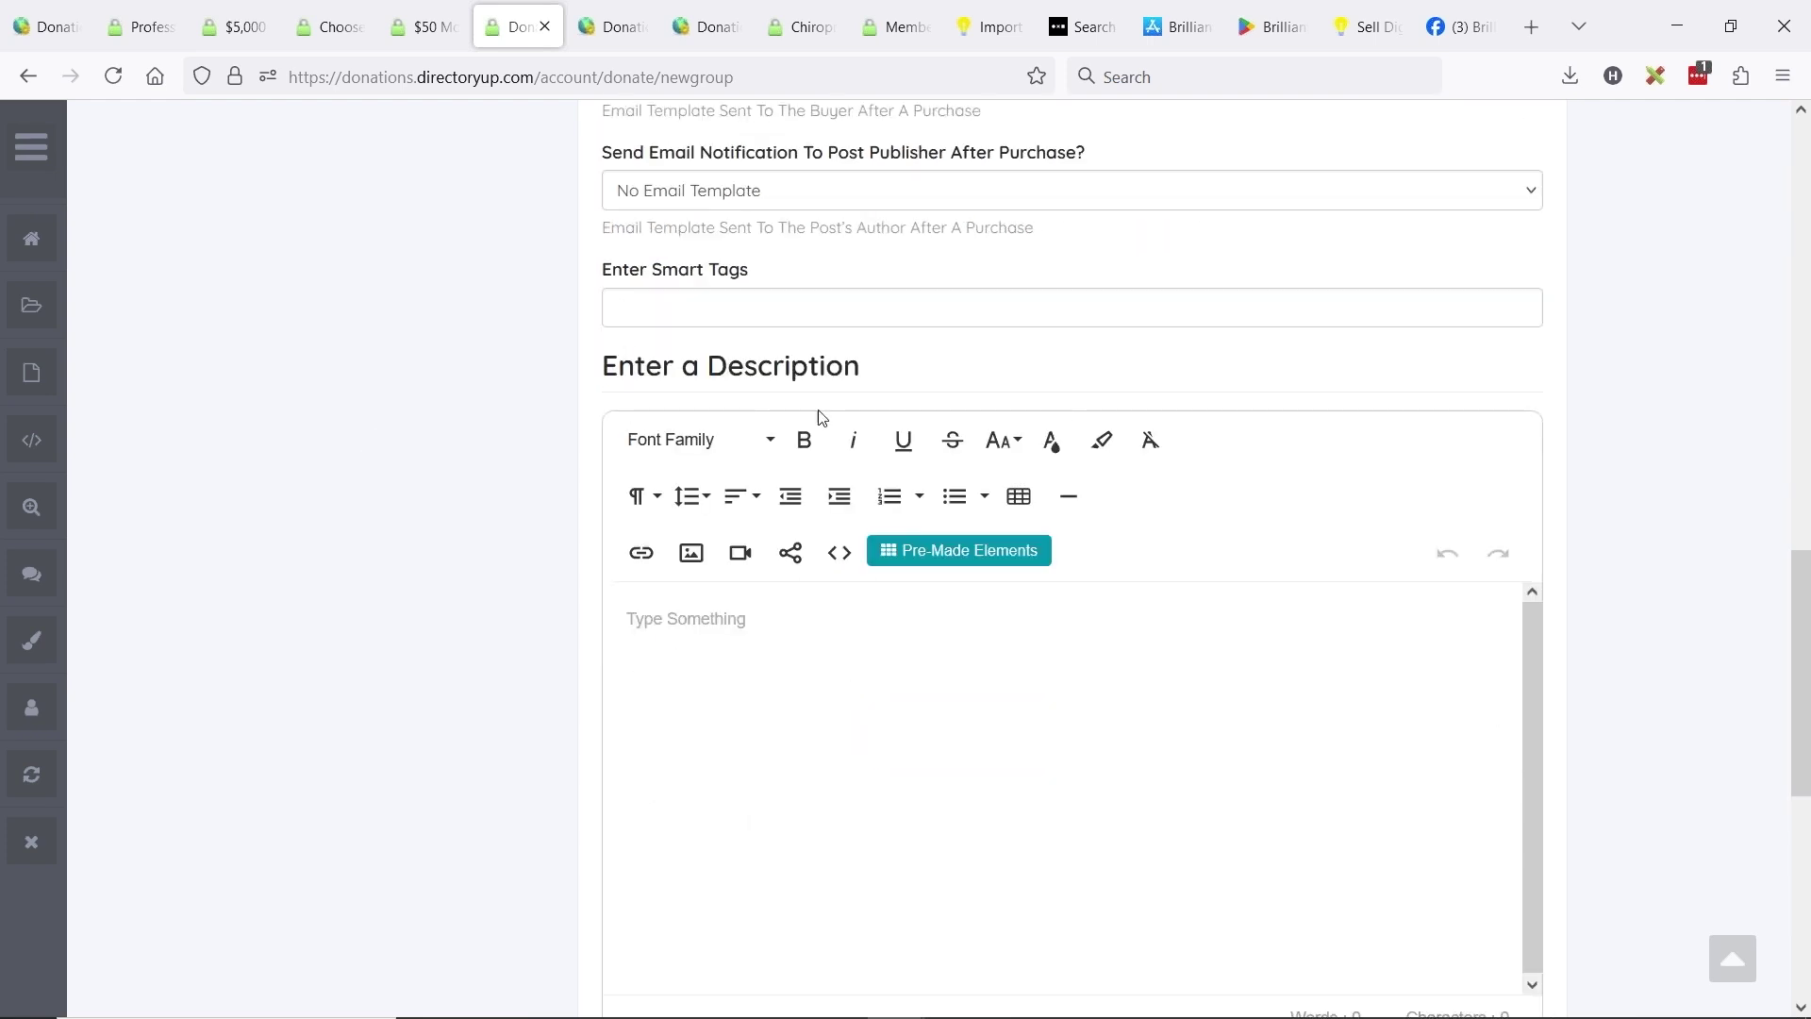
{"action": "scroll", "coordinate": [817, 416], "scroll_direction": "down", "scroll_amount": 3}
{"action": "left_click", "coordinate": [1089, 831]}
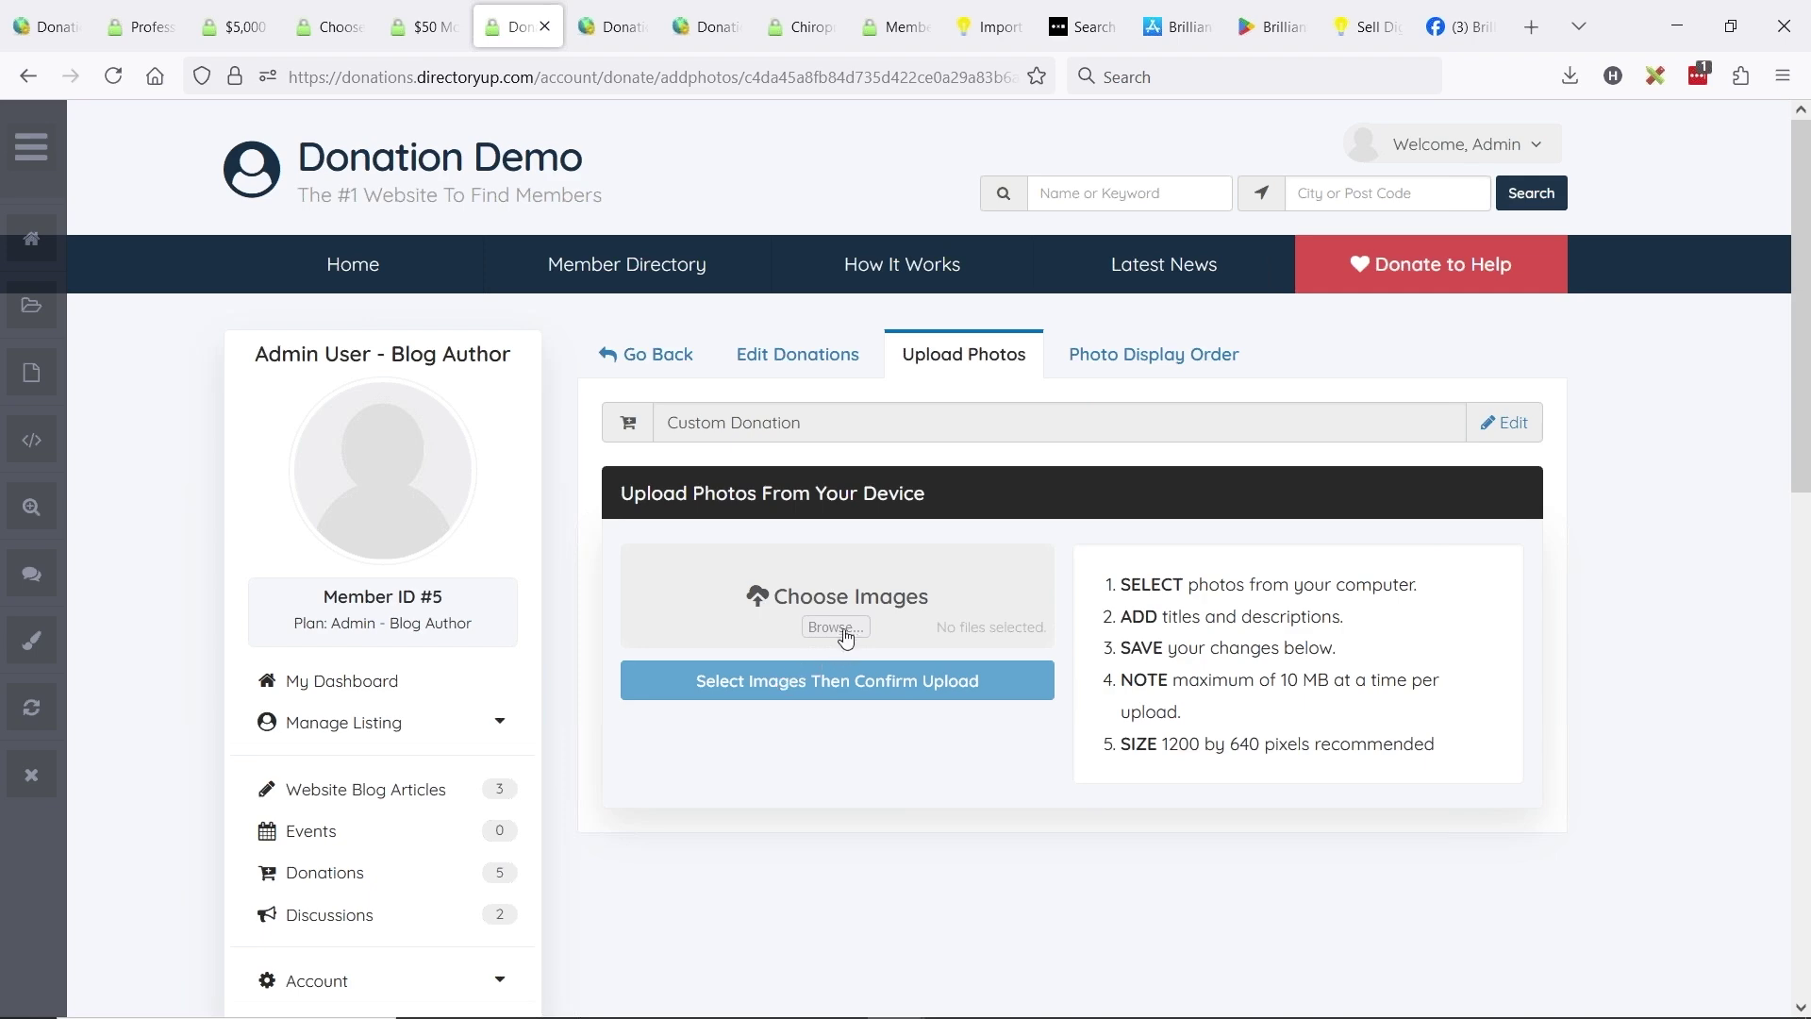
- Upload giving-right-reasons.png as the Custom Donation photo and confirm the success message
{"action": "left_click", "coordinate": [835, 627]}
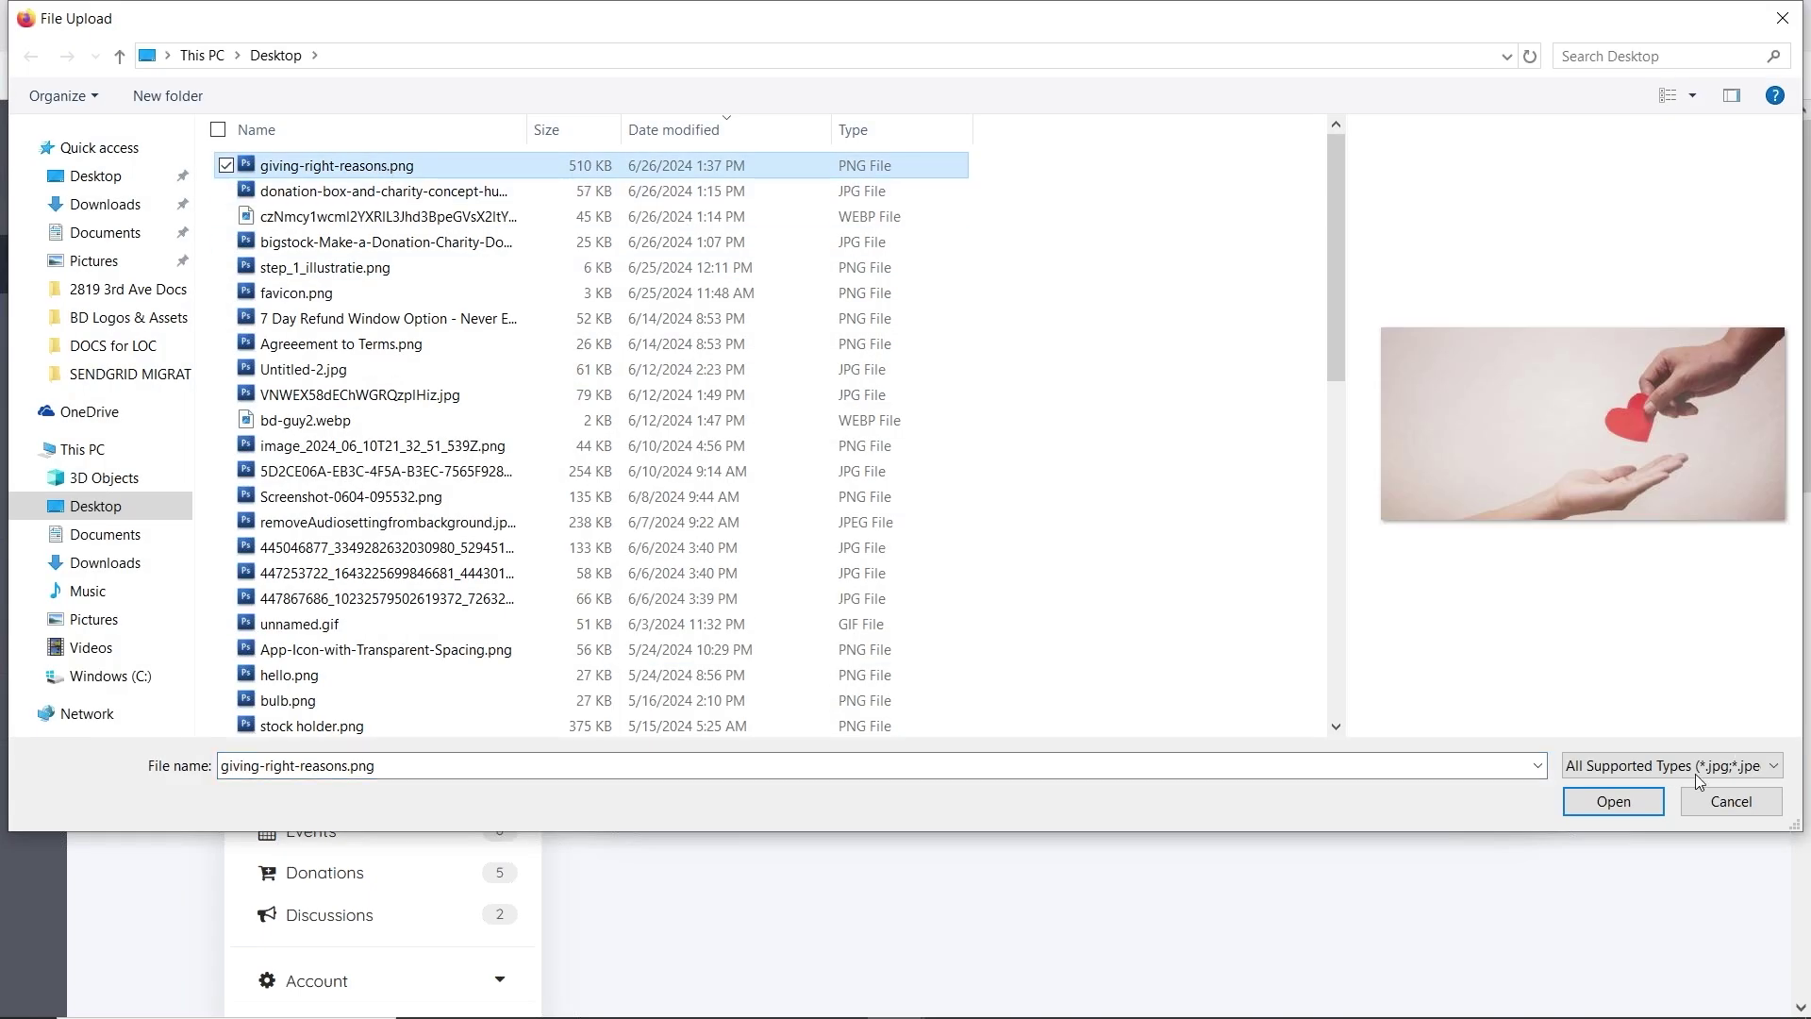
{"action": "left_click", "coordinate": [1612, 800]}
{"action": "left_click", "coordinate": [822, 665]}
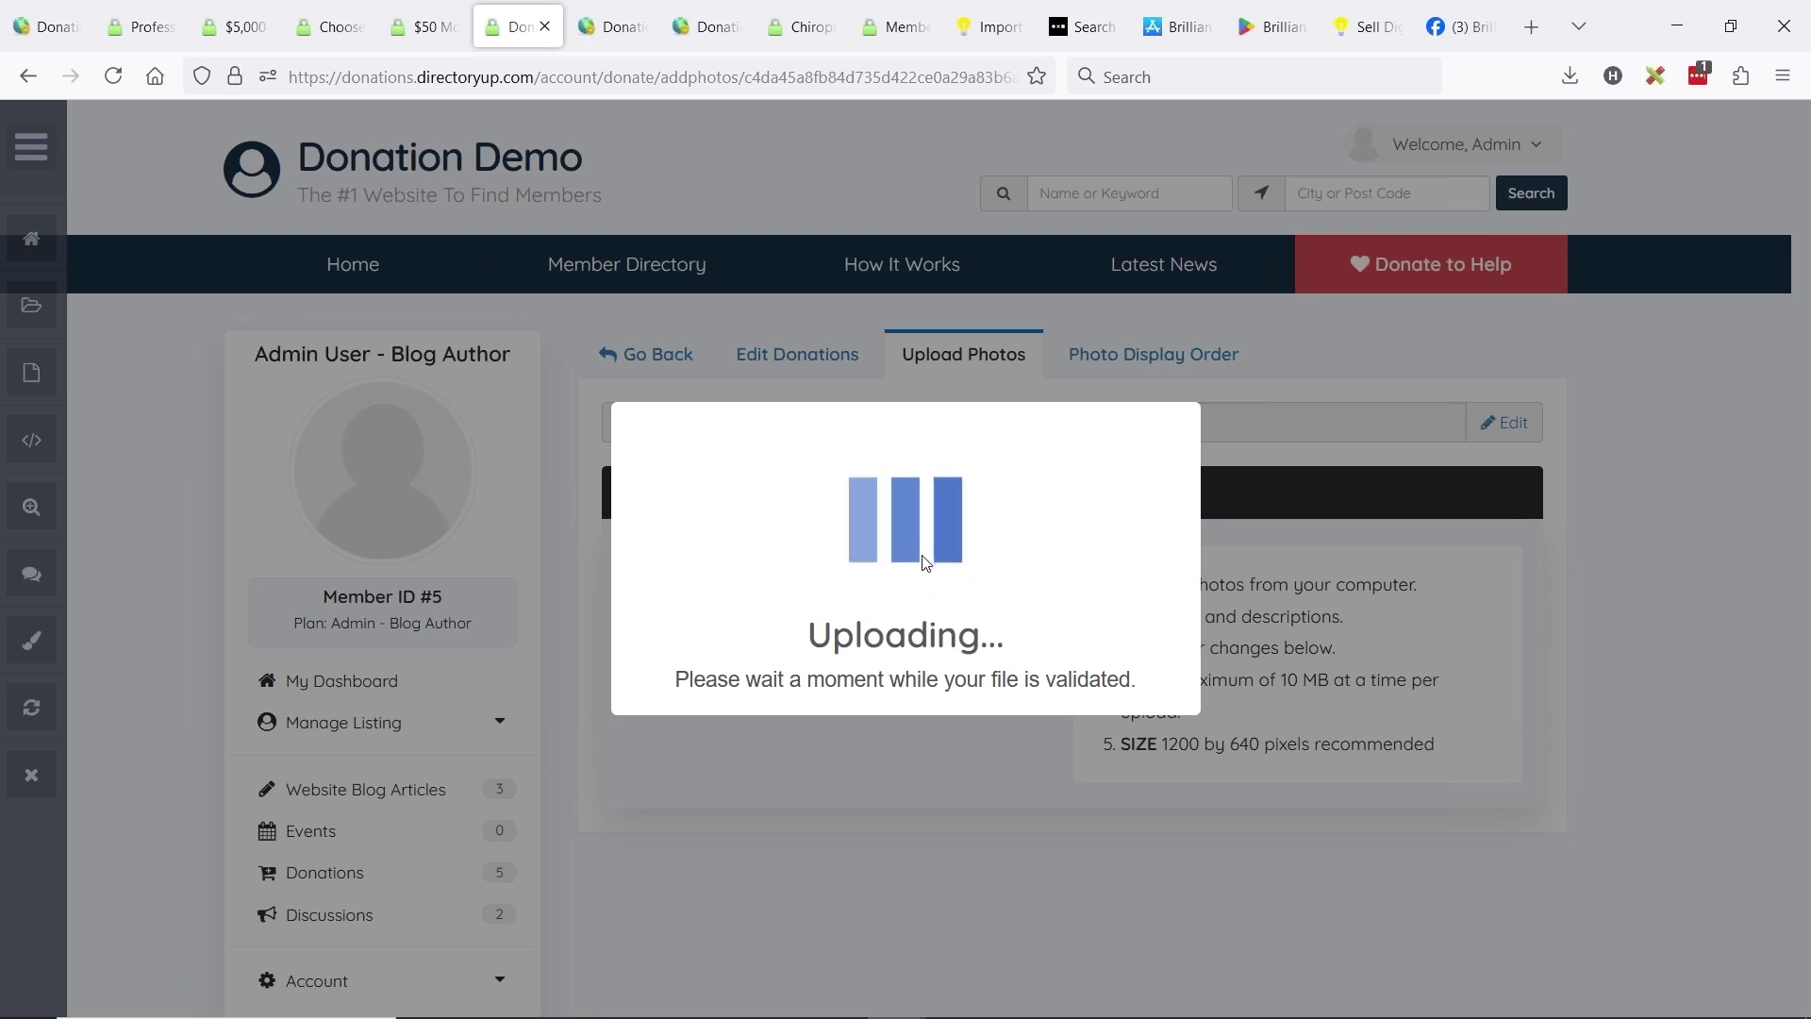
{"action": "left_click", "coordinate": [903, 691]}
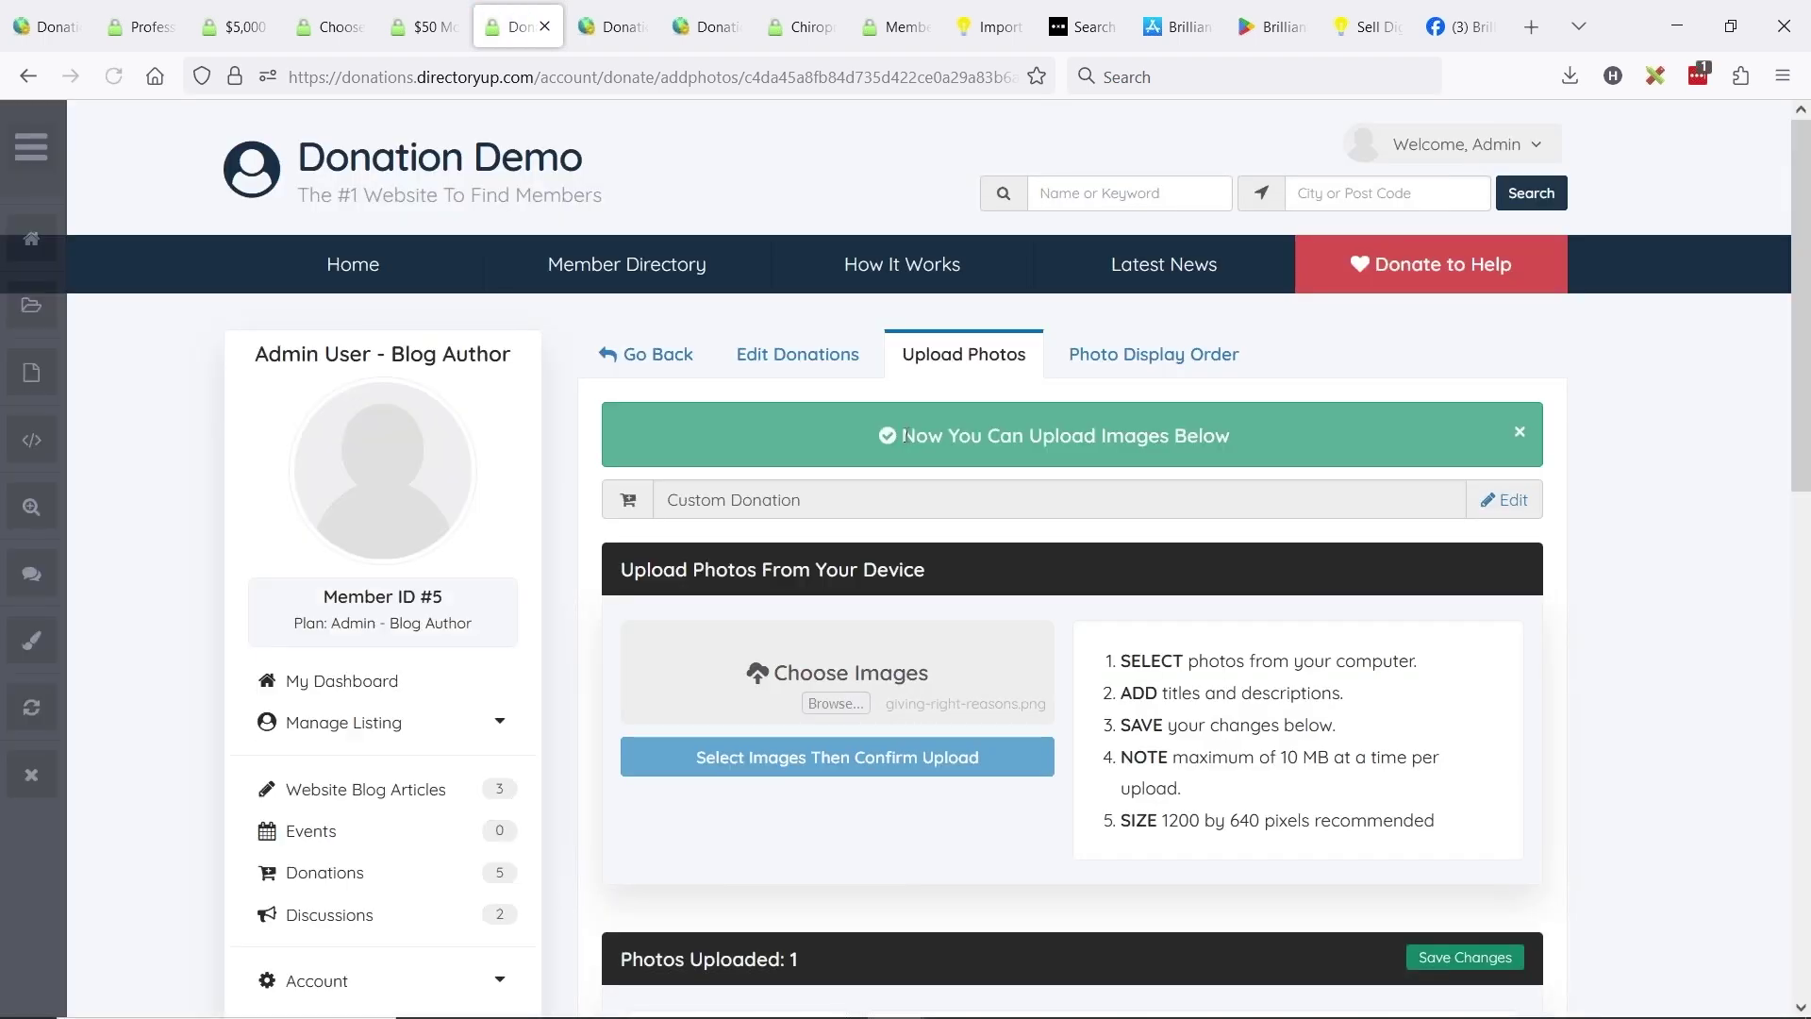
- Delete the default 'Photo #1' title, then return to the admin Sidebar Manager tab
{"action": "scroll", "coordinate": [954, 432], "scroll_direction": "down", "scroll_amount": 8}
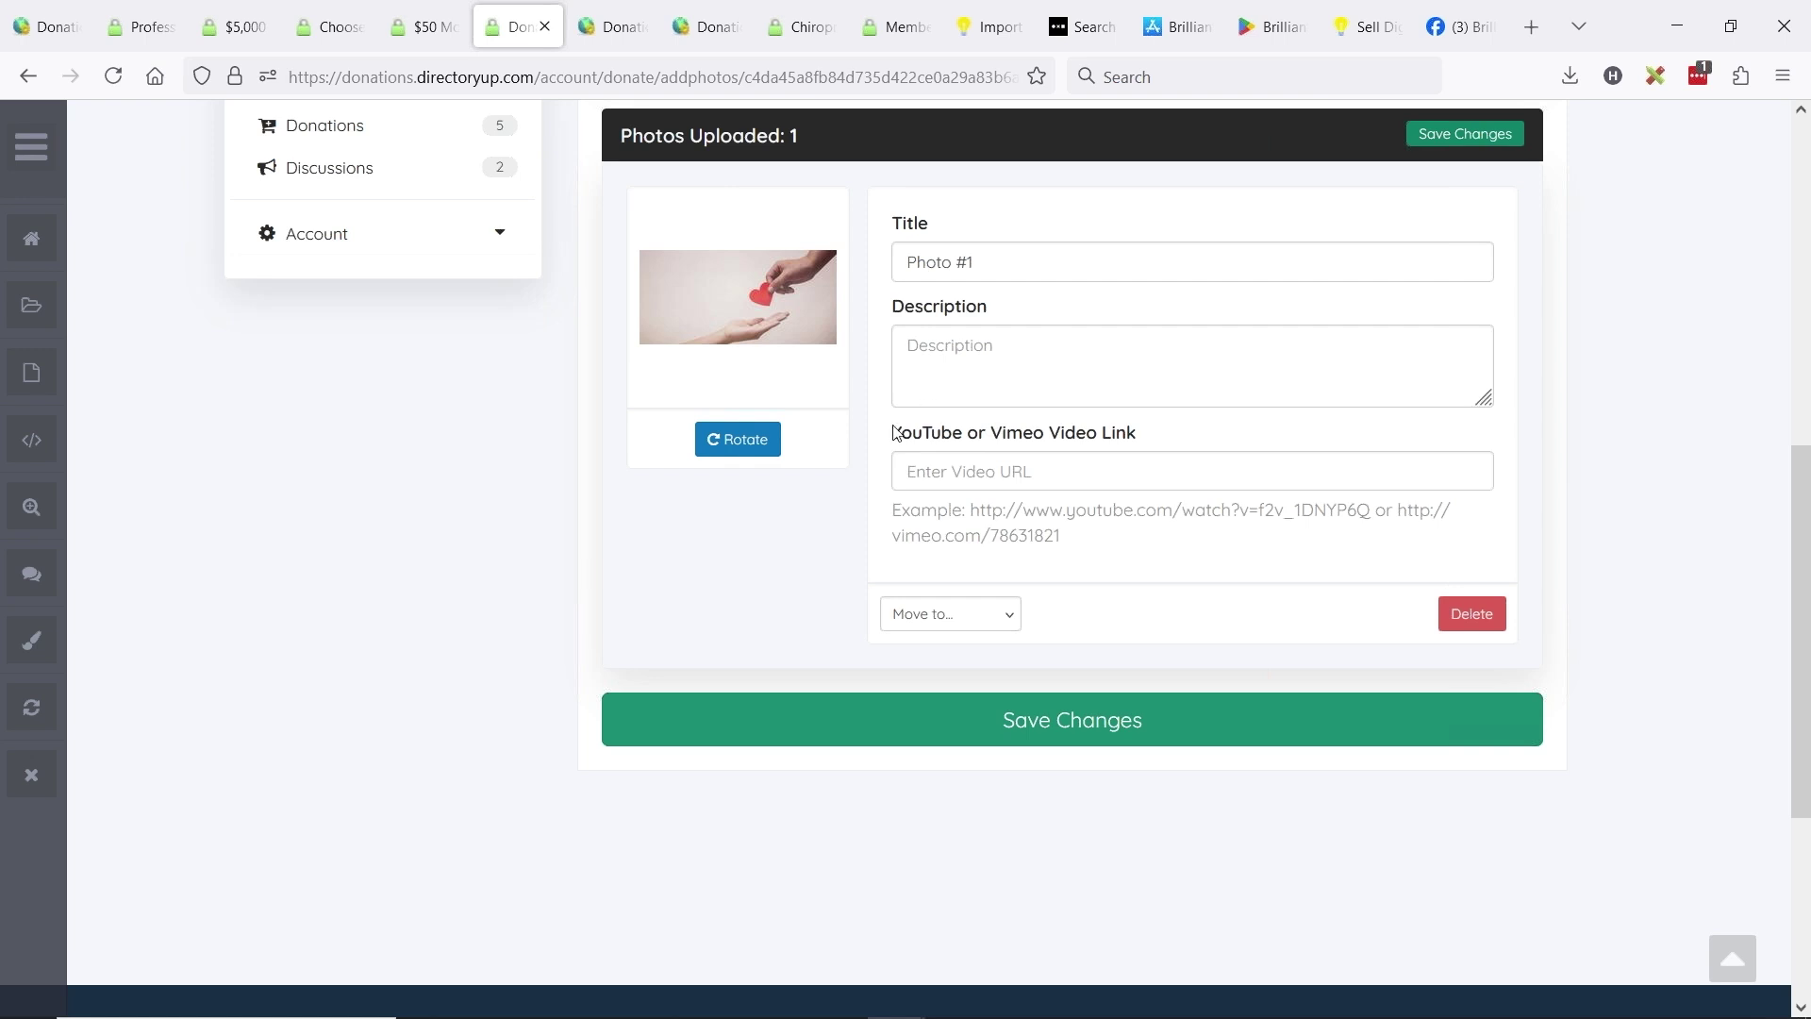
{"action": "left_click_drag", "start_coordinate": [896, 438], "coordinate": [1118, 440]}
{"action": "left_click", "coordinate": [1118, 439]}
{"action": "triple_click", "coordinate": [1029, 271]}
{"action": "key", "text": "BackSpace"}
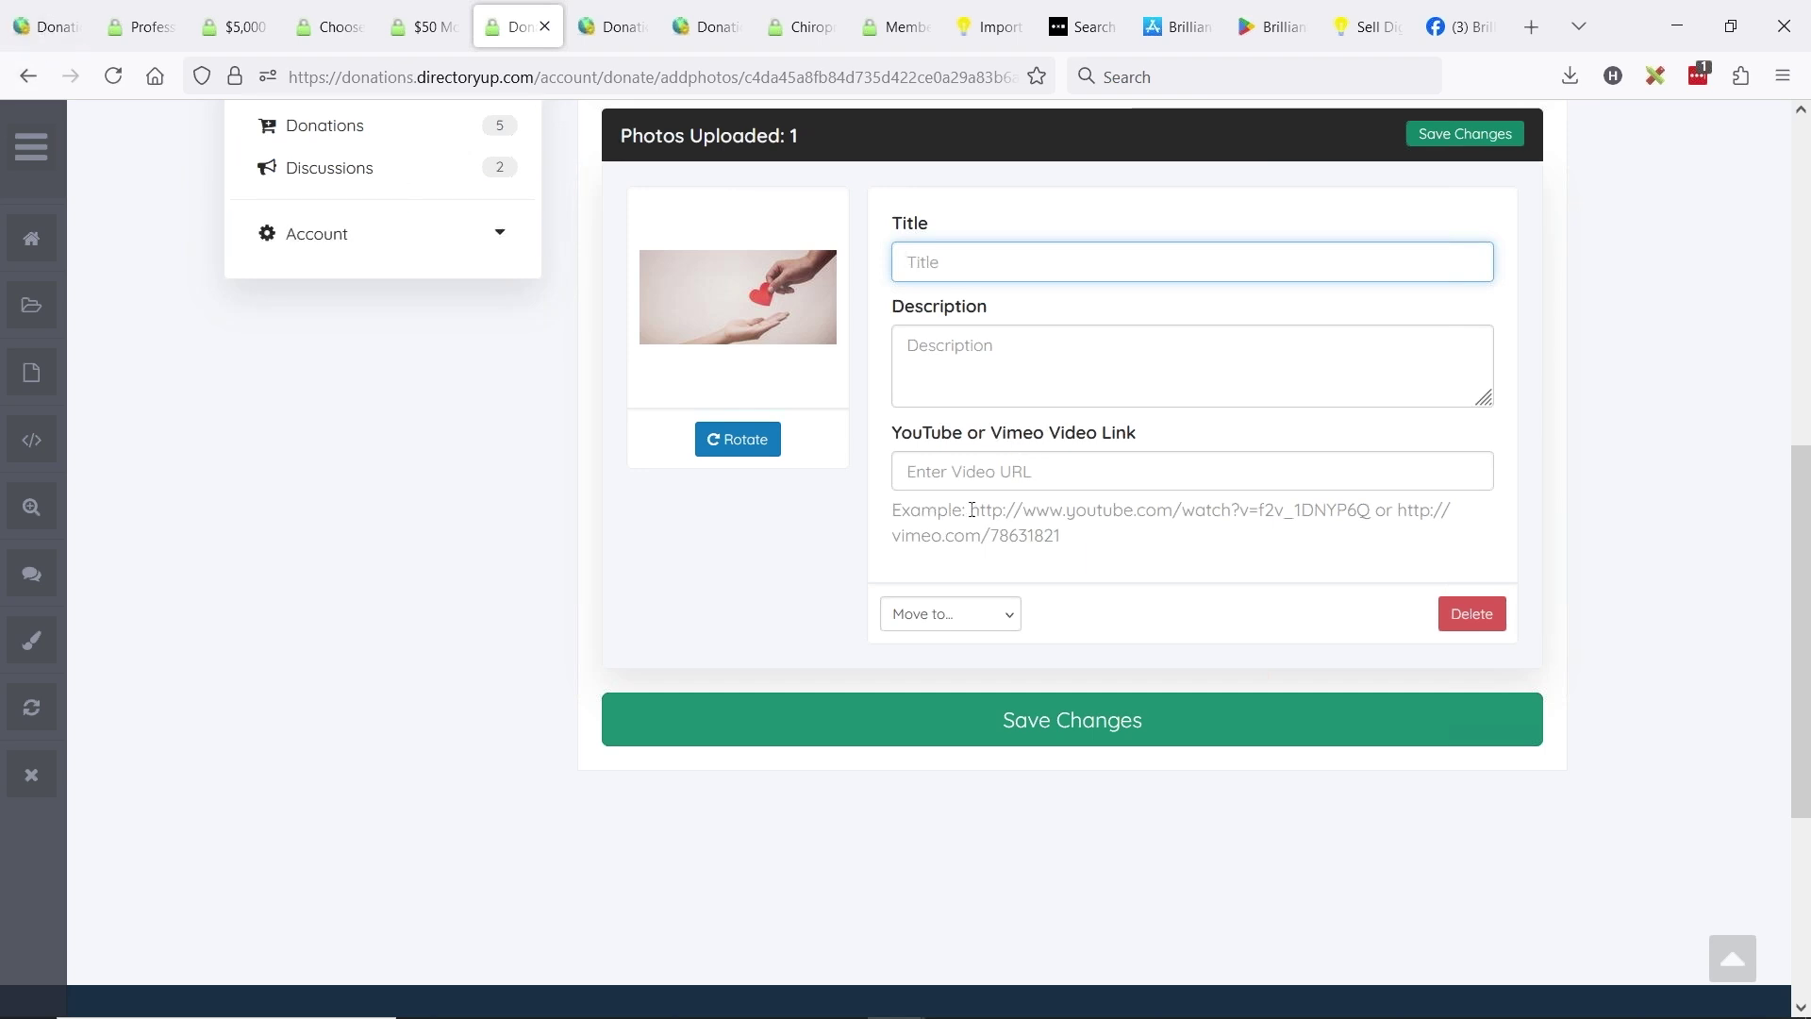
{"action": "scroll", "coordinate": [1023, 520], "scroll_direction": "up", "scroll_amount": 8}
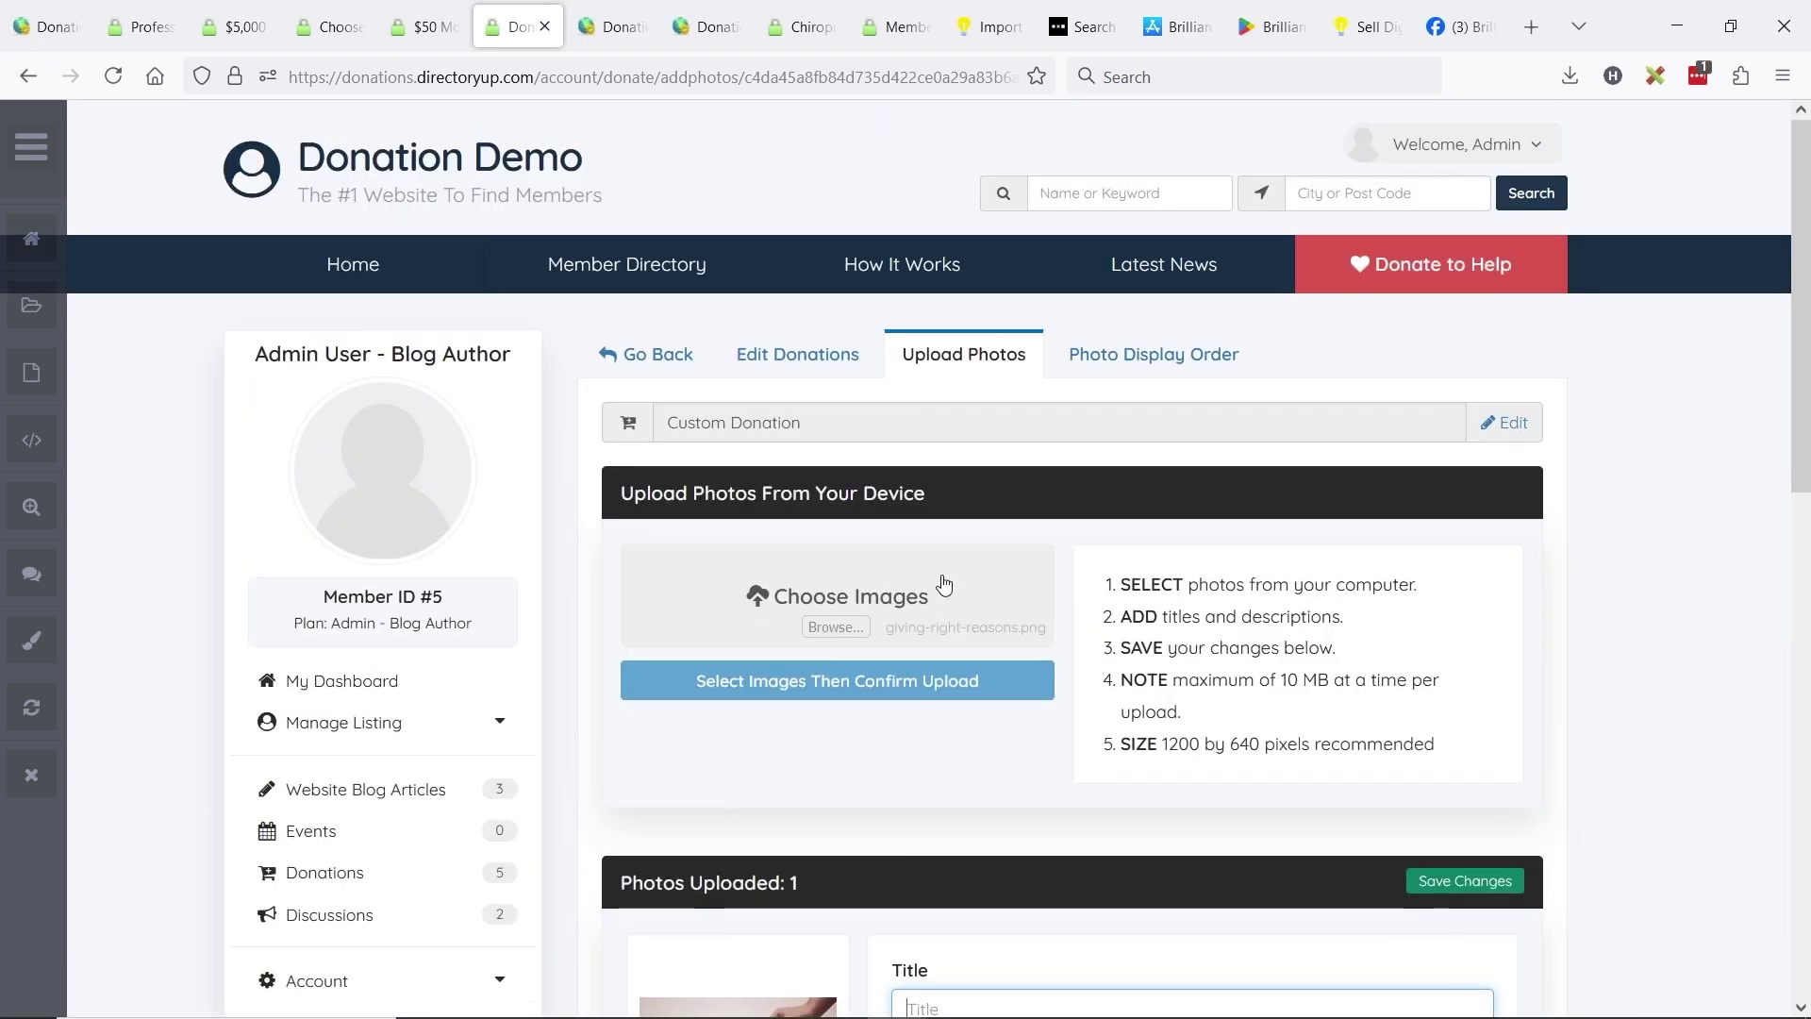
{"action": "scroll", "coordinate": [961, 592], "scroll_direction": "down", "scroll_amount": 5}
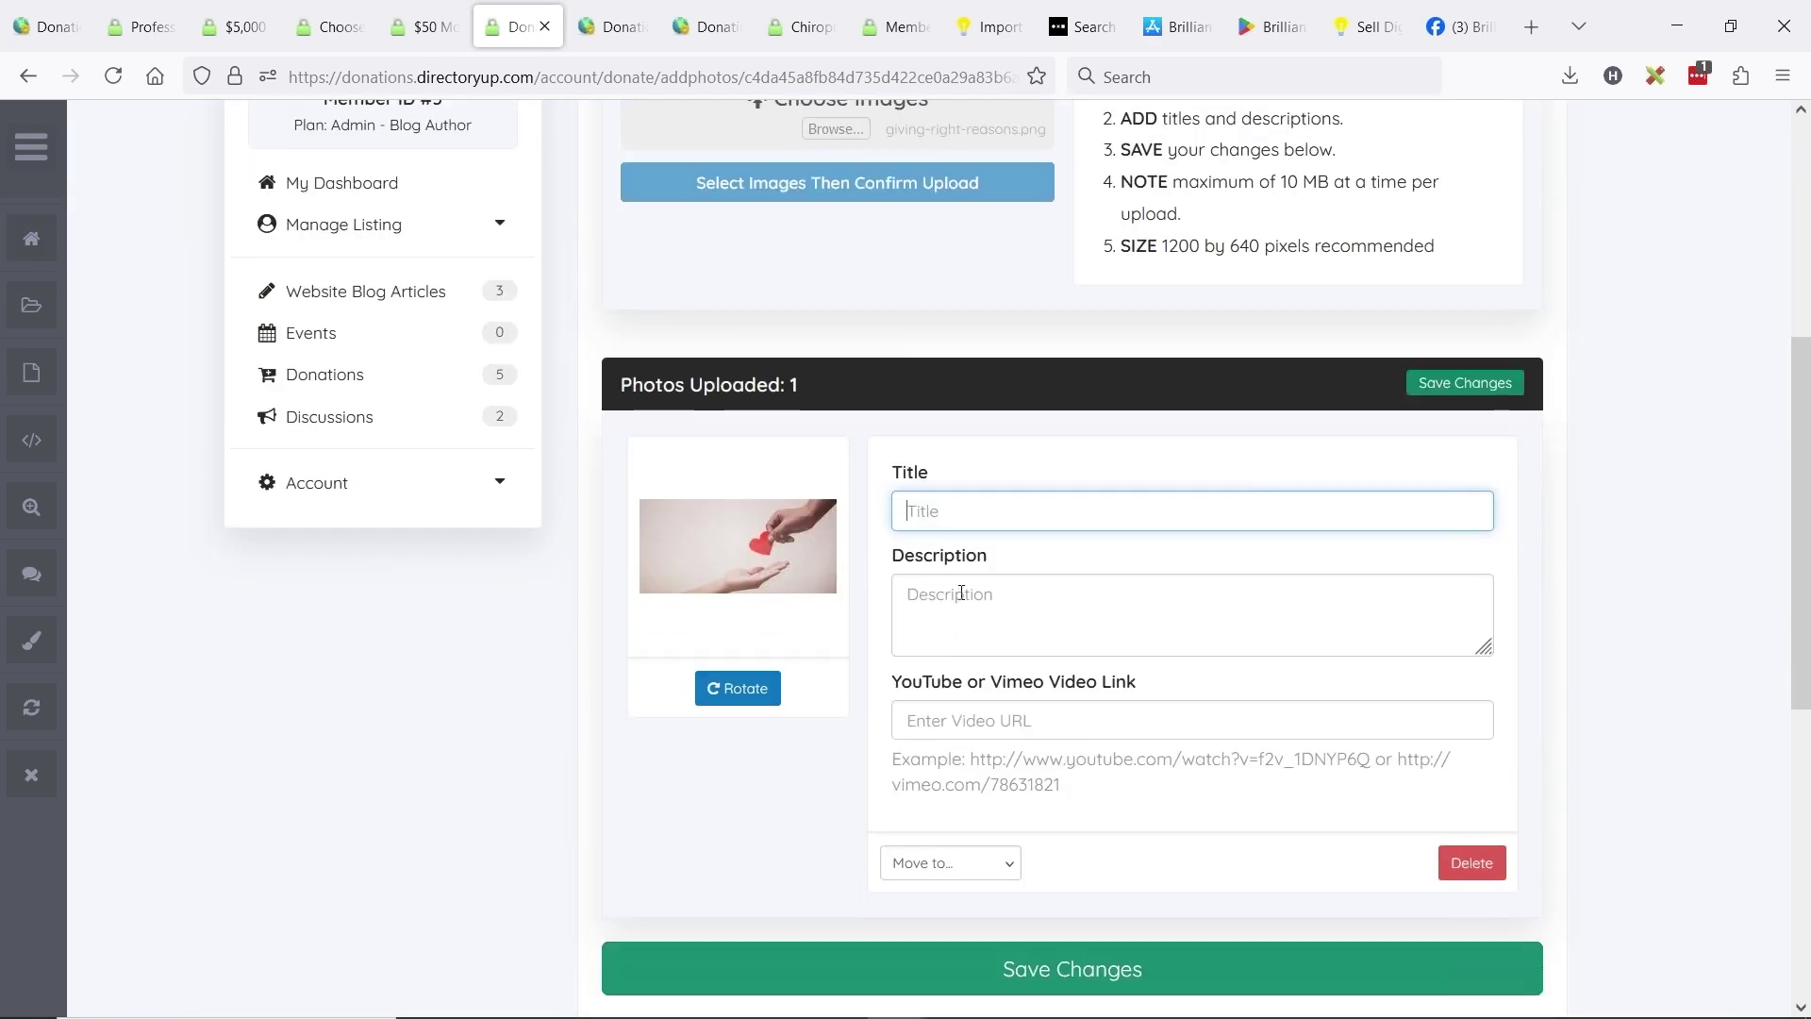
{"action": "scroll", "coordinate": [1018, 722], "scroll_direction": "down", "scroll_amount": 3}
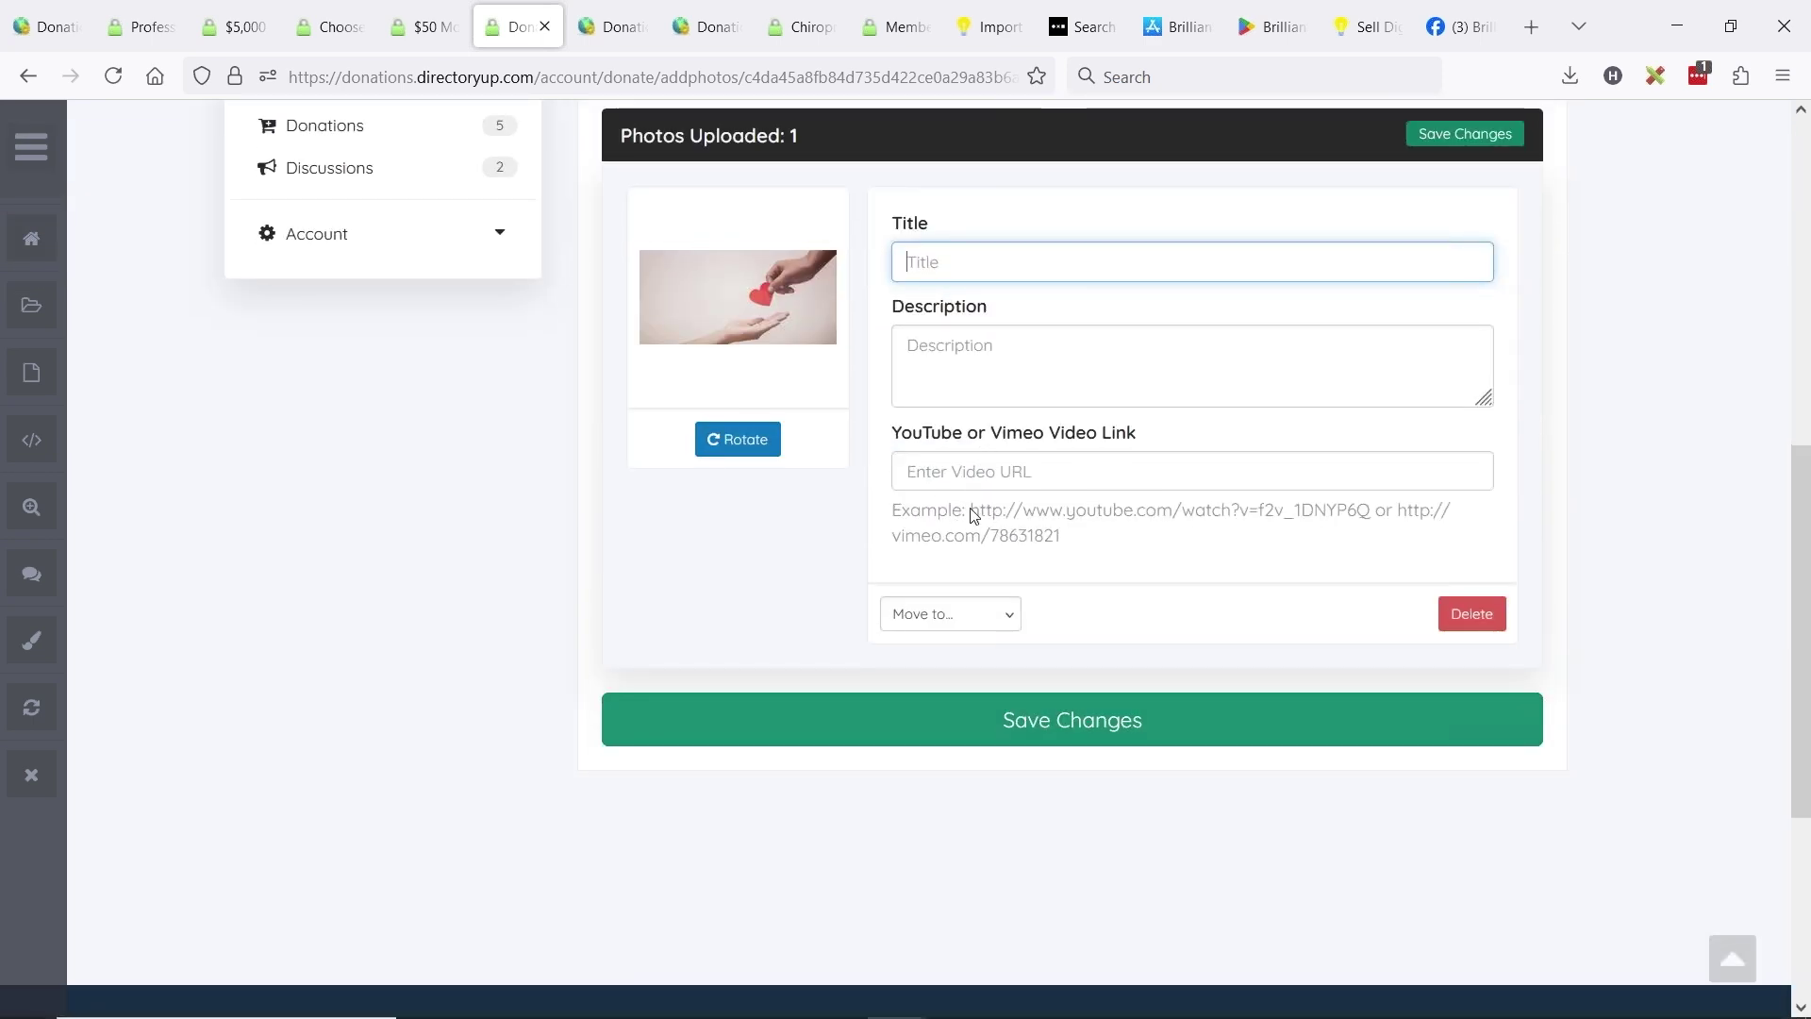
{"action": "left_click", "coordinate": [45, 26]}
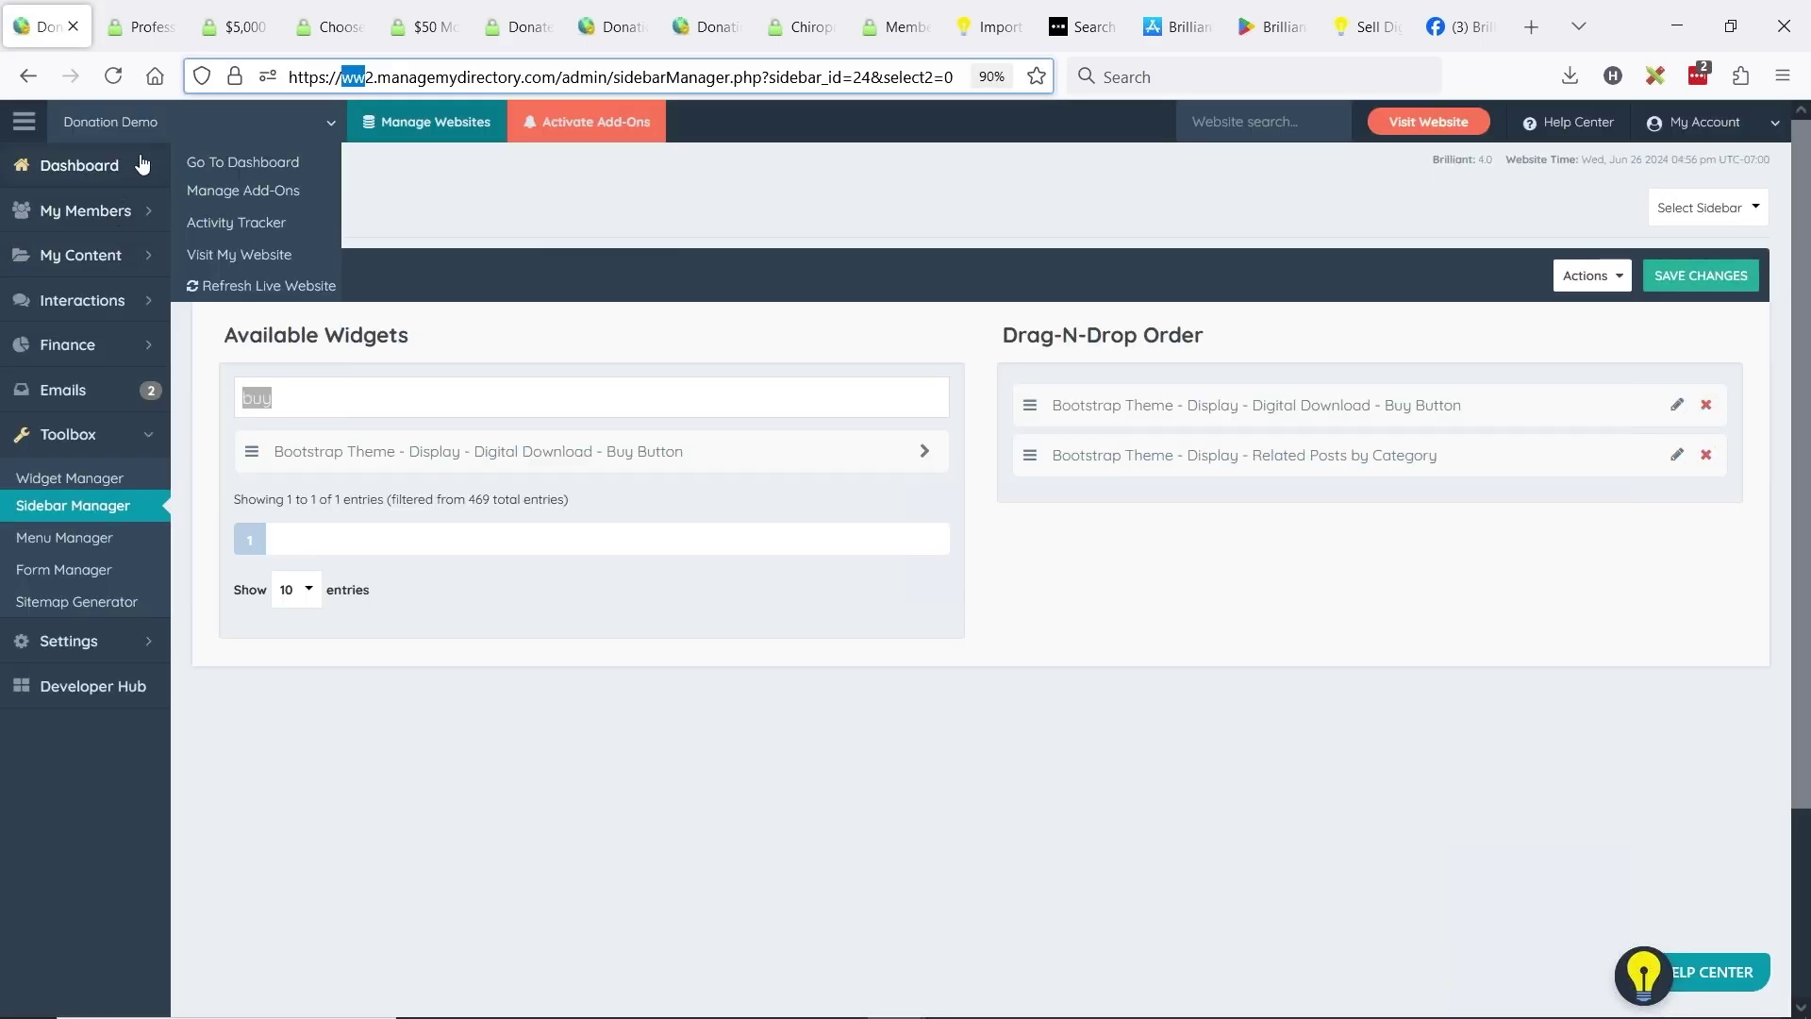
- Go to the admin dashboard and open Edit Post Settings to list post types, including Donations (5 posts)
{"action": "left_click", "coordinate": [77, 166]}
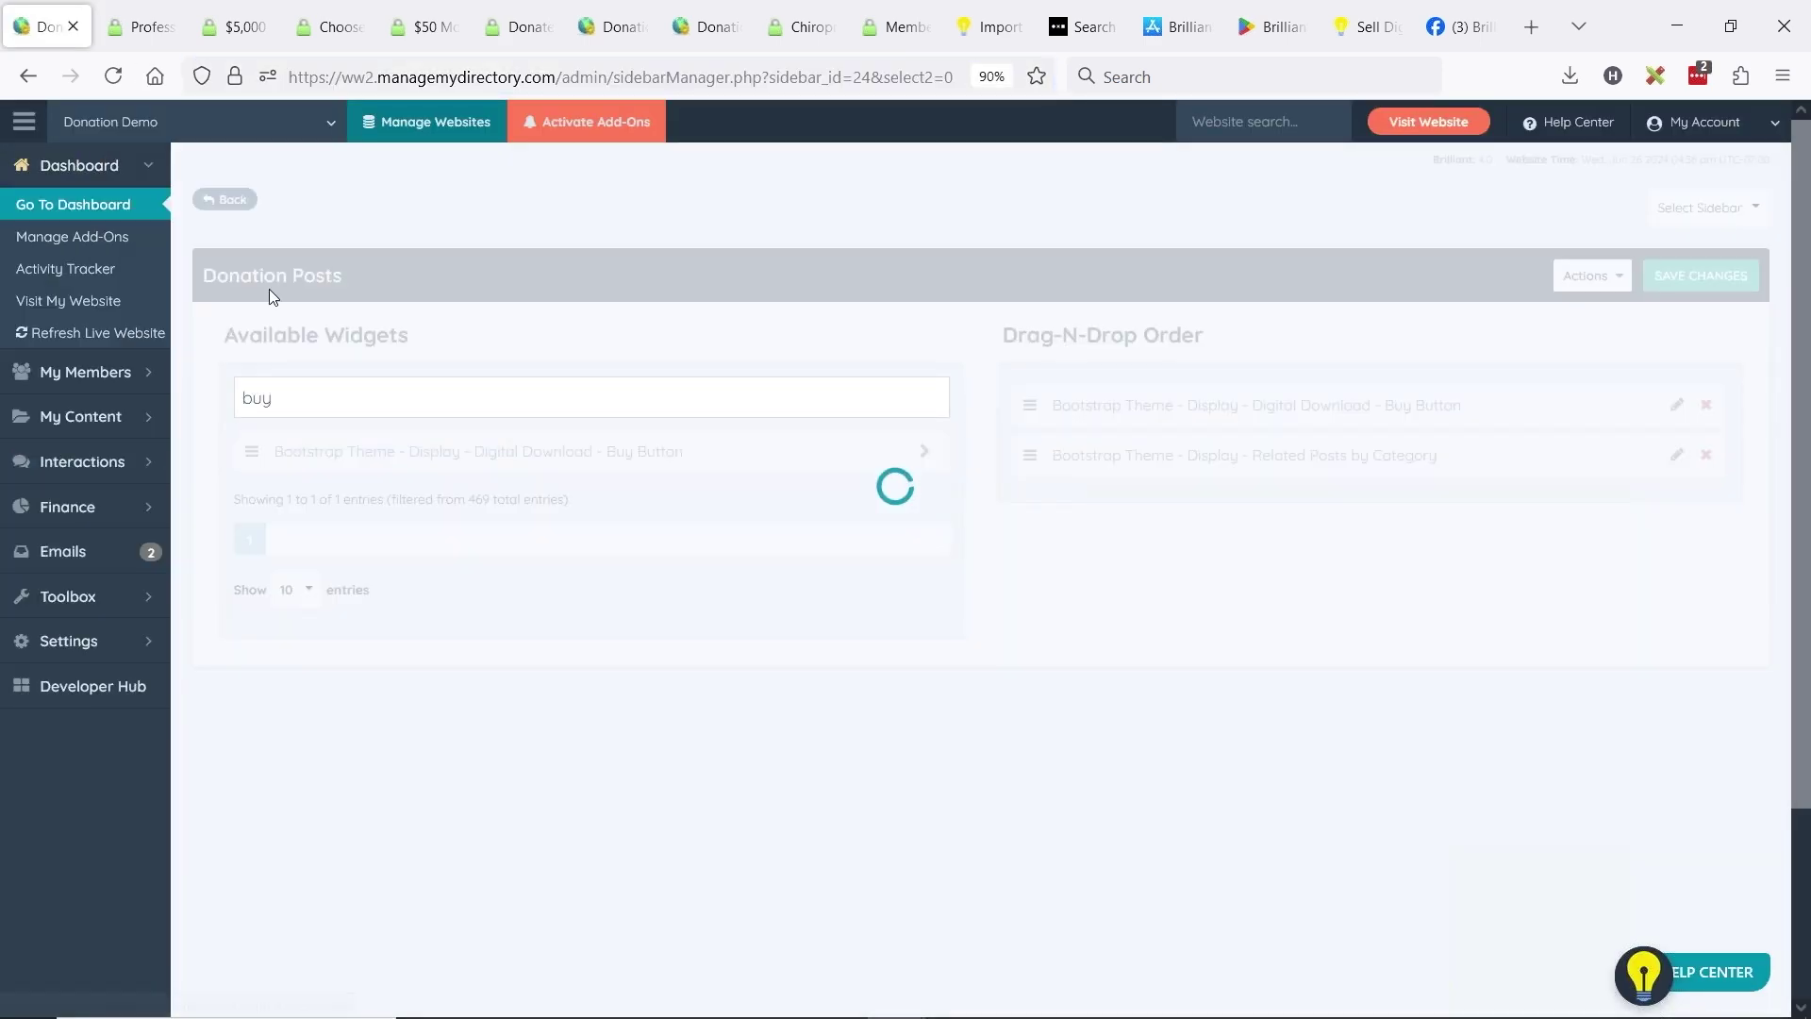
{"action": "left_click", "coordinate": [73, 205]}
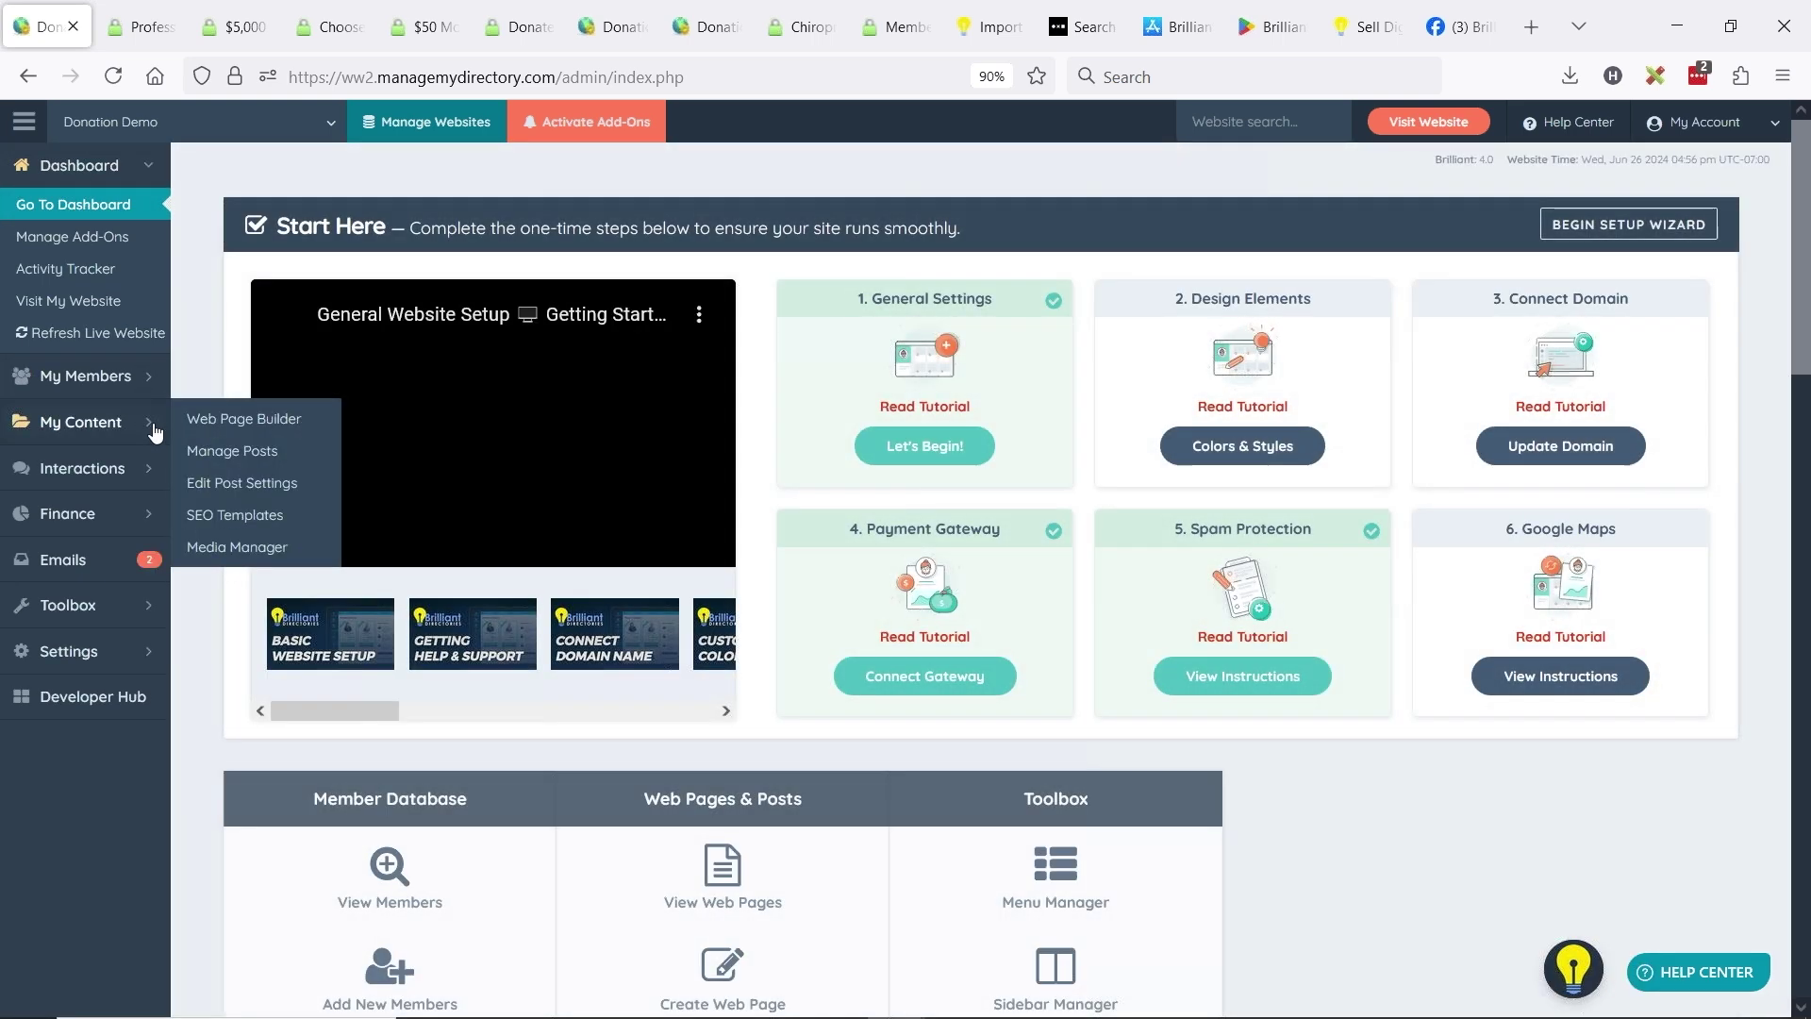
{"action": "left_click", "coordinate": [151, 421]}
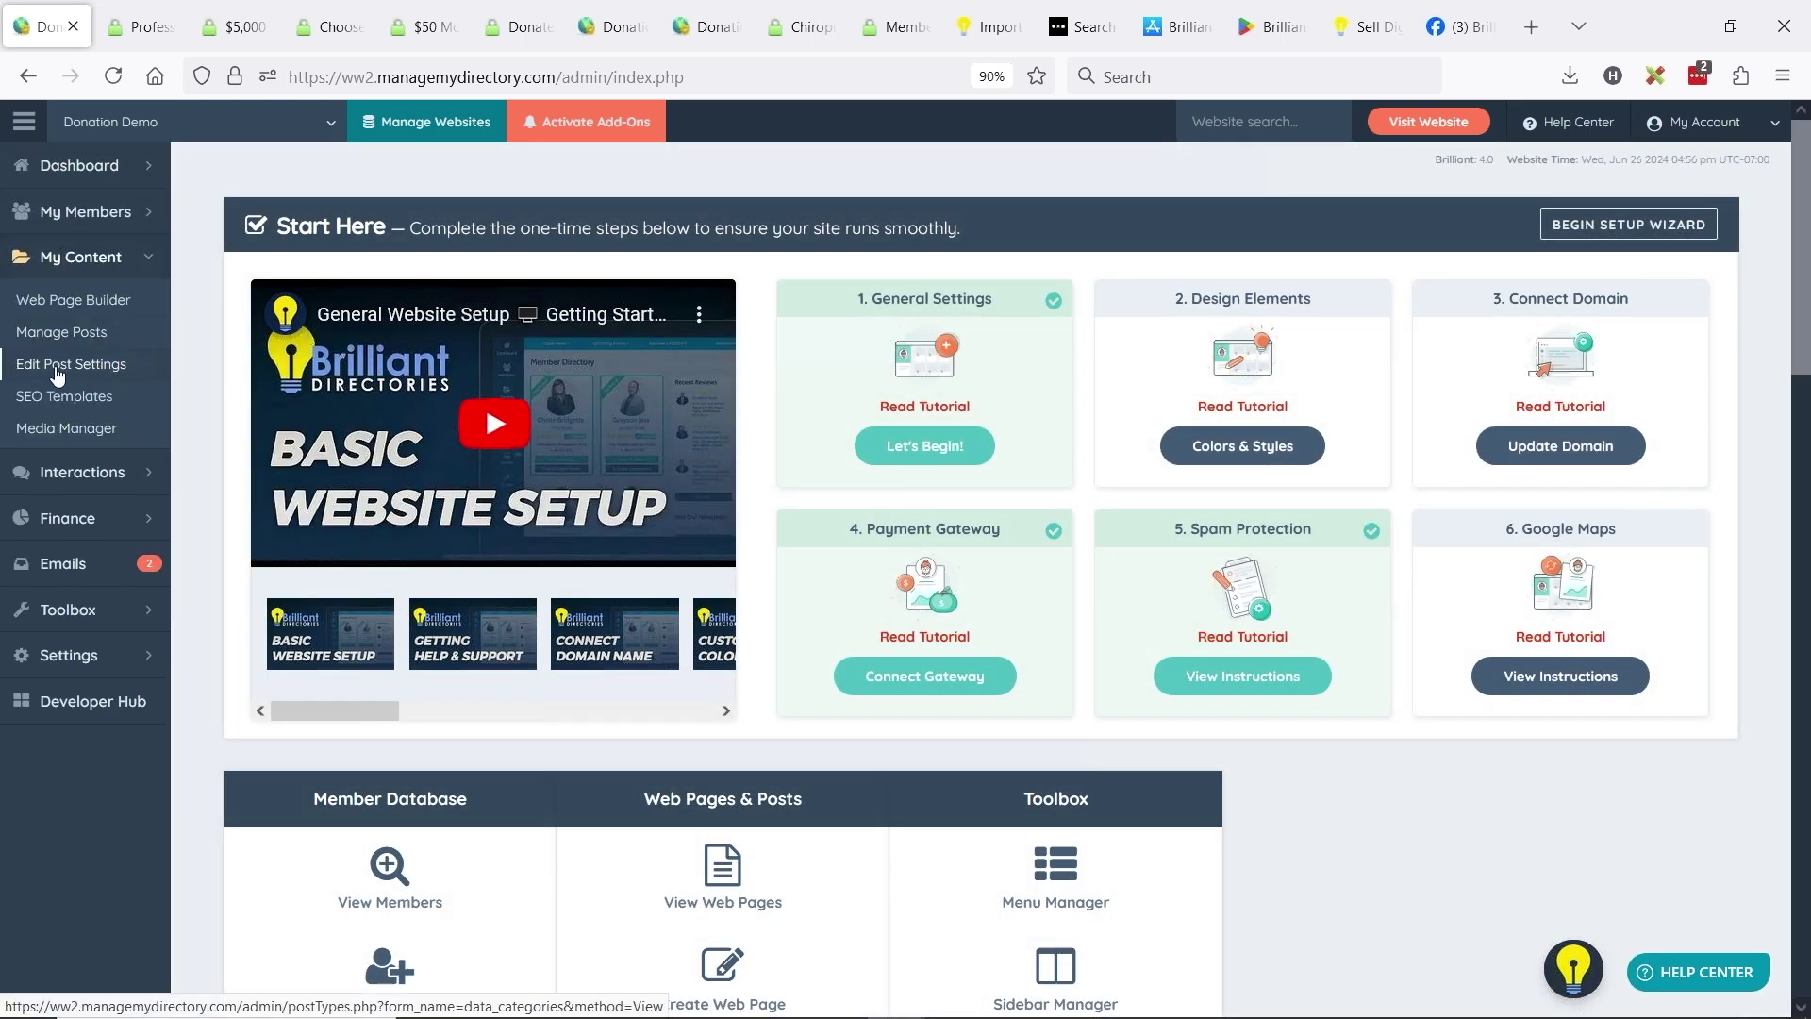
{"action": "left_click", "coordinate": [58, 369]}
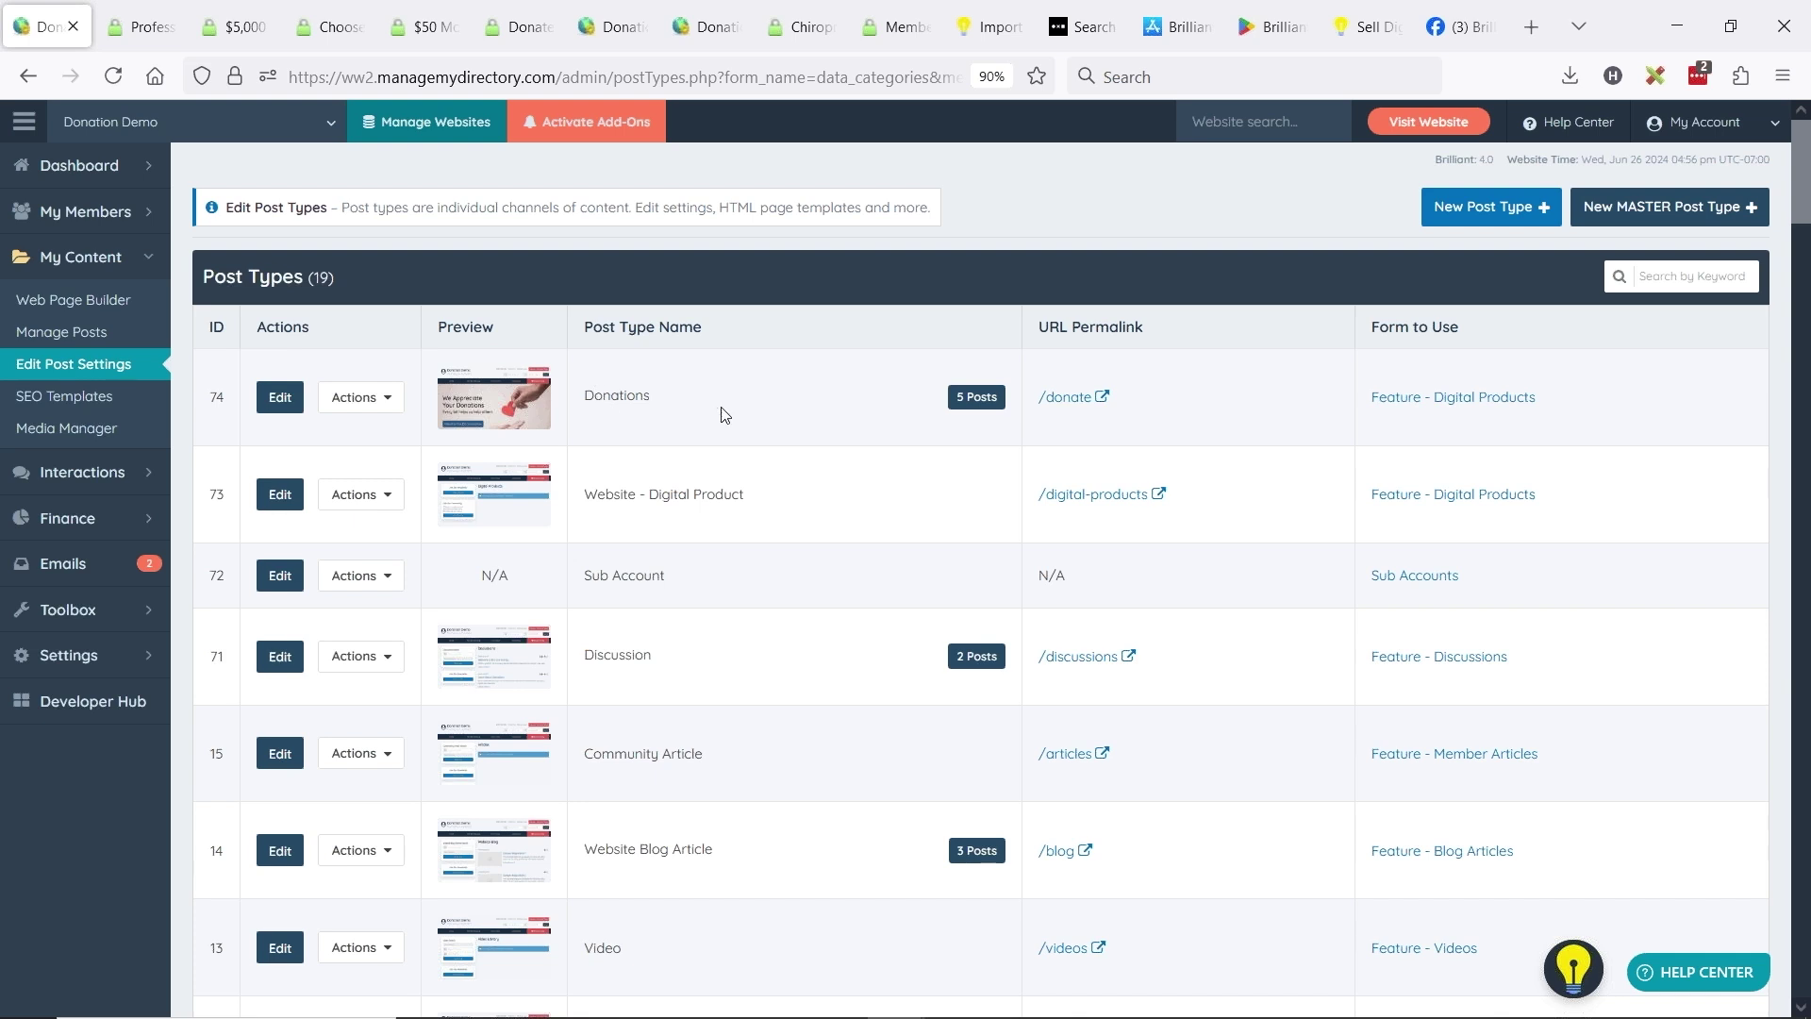
- Edit the Donations post type and review its General, Search Results Design and Detail Page Design tabs
{"action": "left_click", "coordinate": [361, 494]}
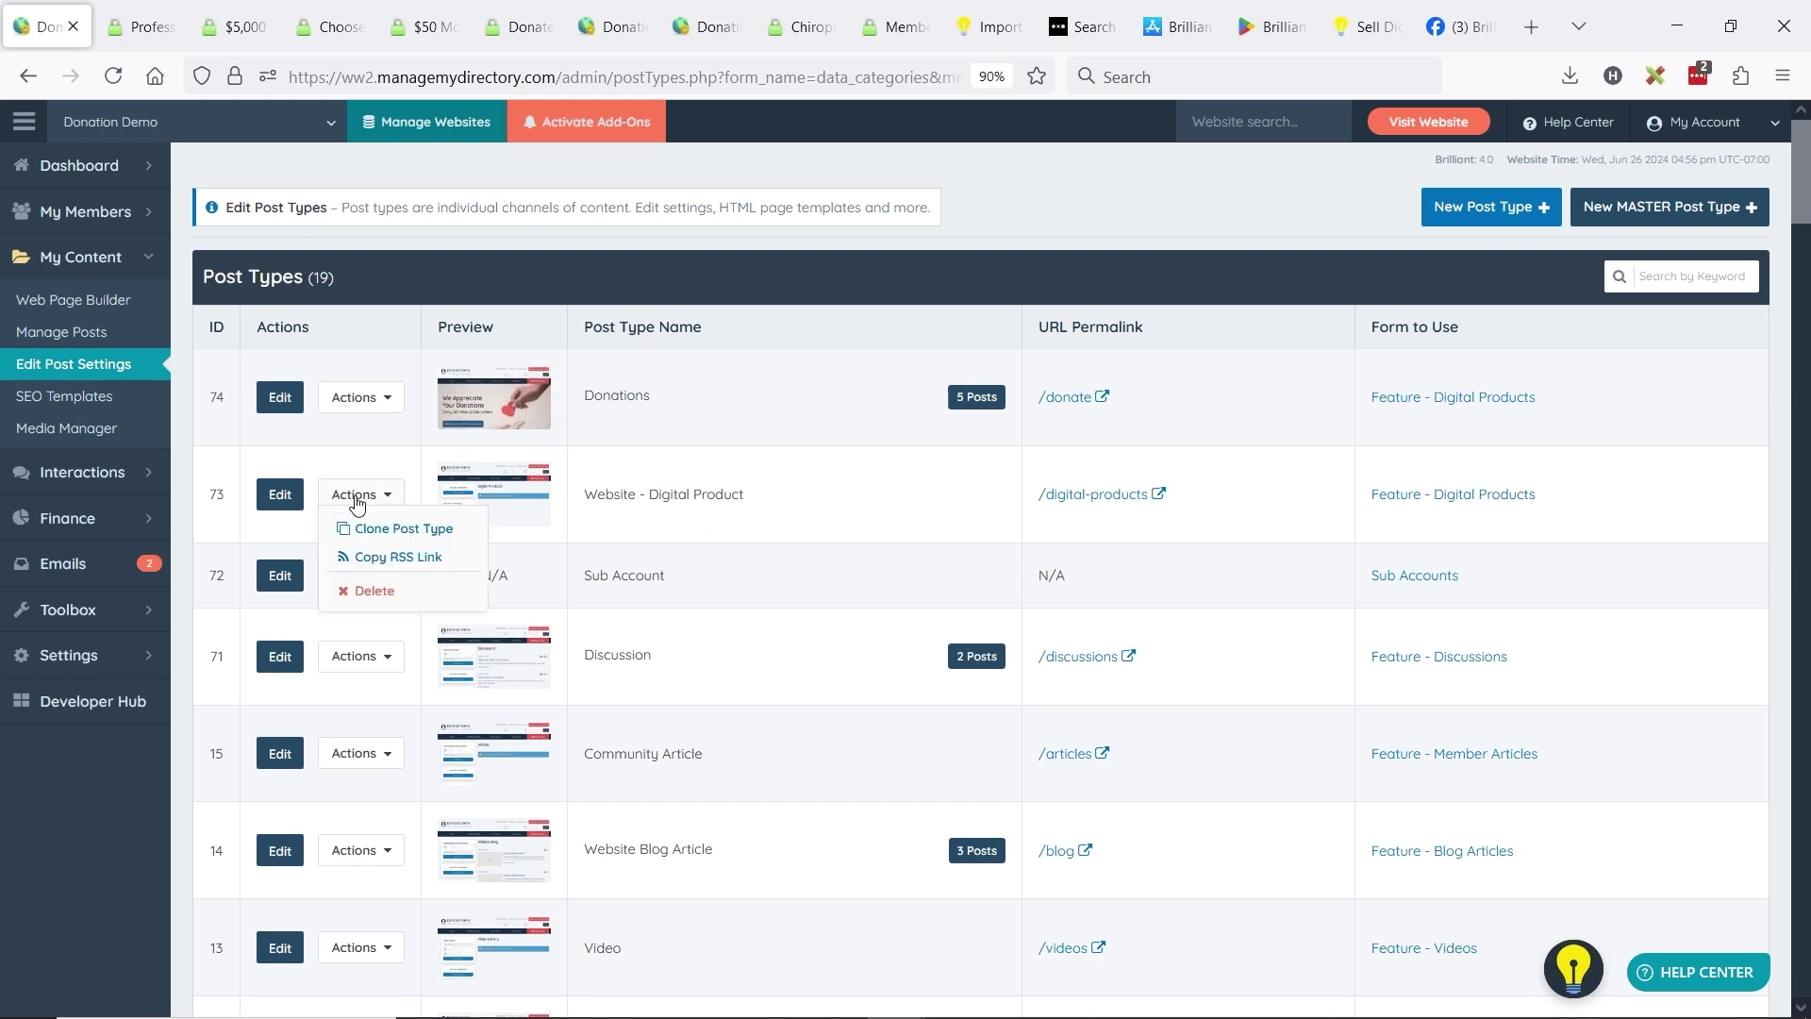
{"action": "left_click", "coordinate": [283, 403]}
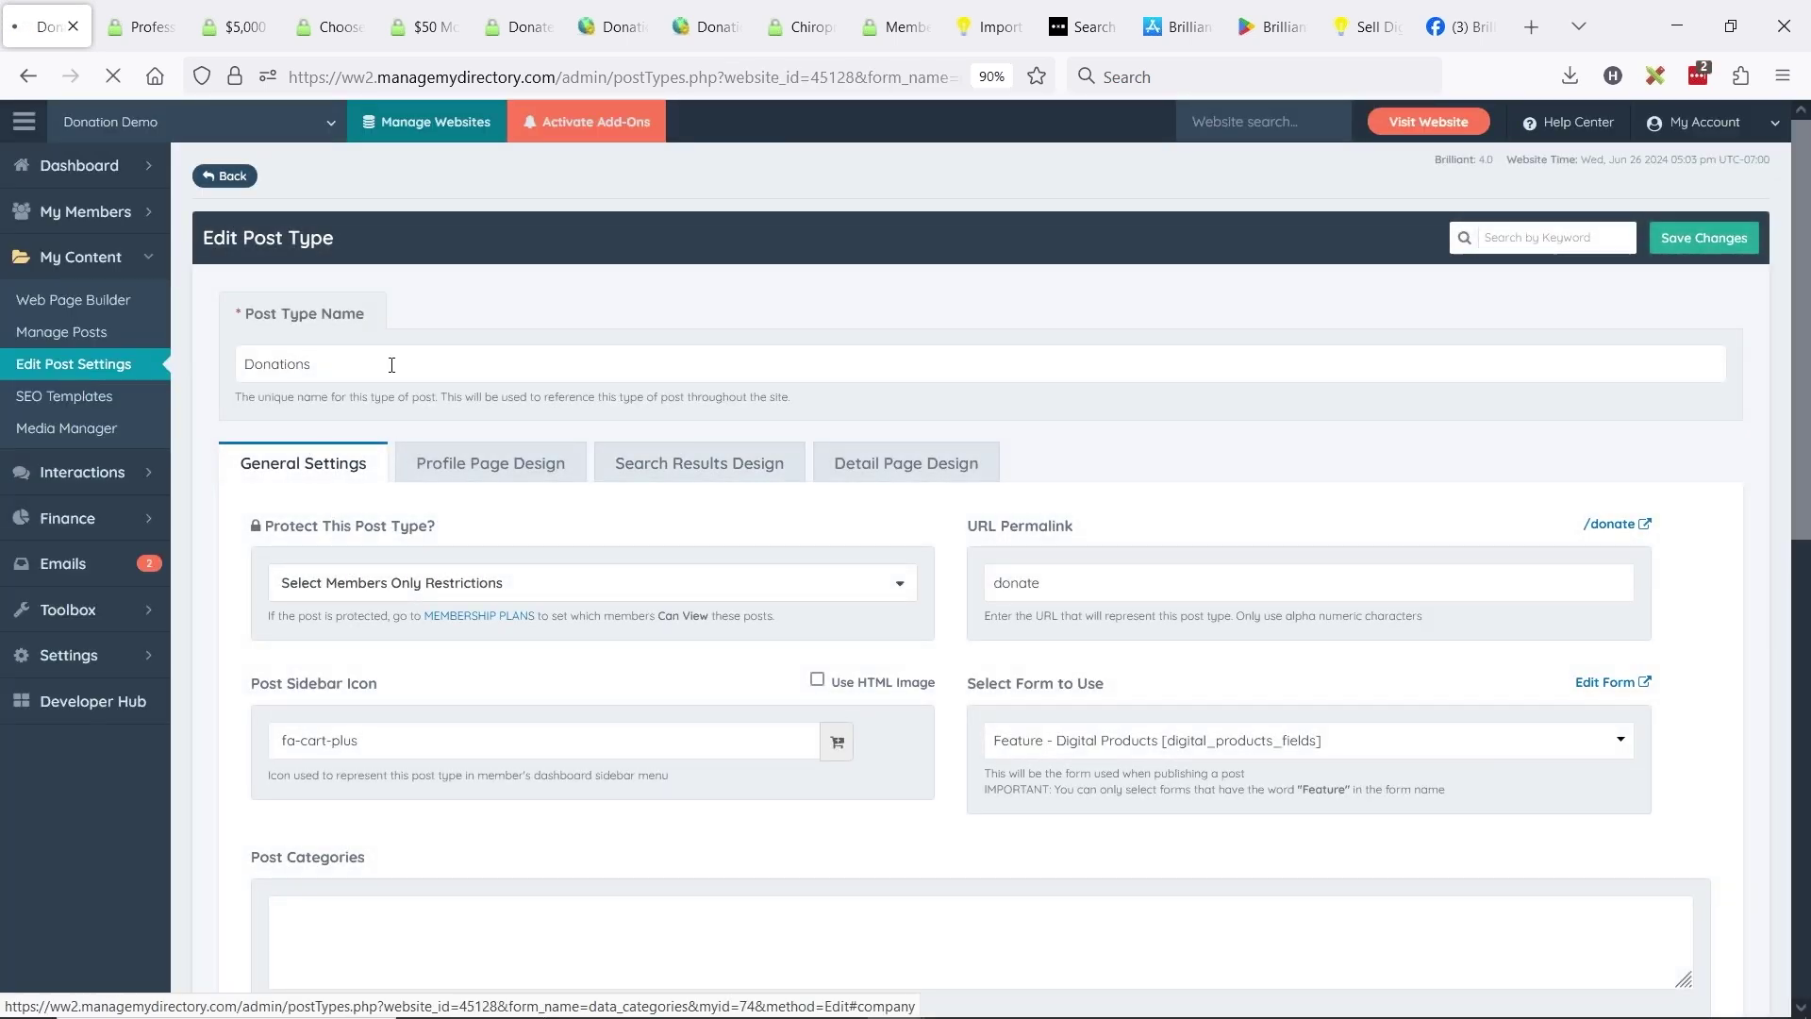
{"action": "left_click_drag", "start_coordinate": [319, 365], "coordinate": [253, 328]}
{"action": "left_click", "coordinate": [265, 364]}
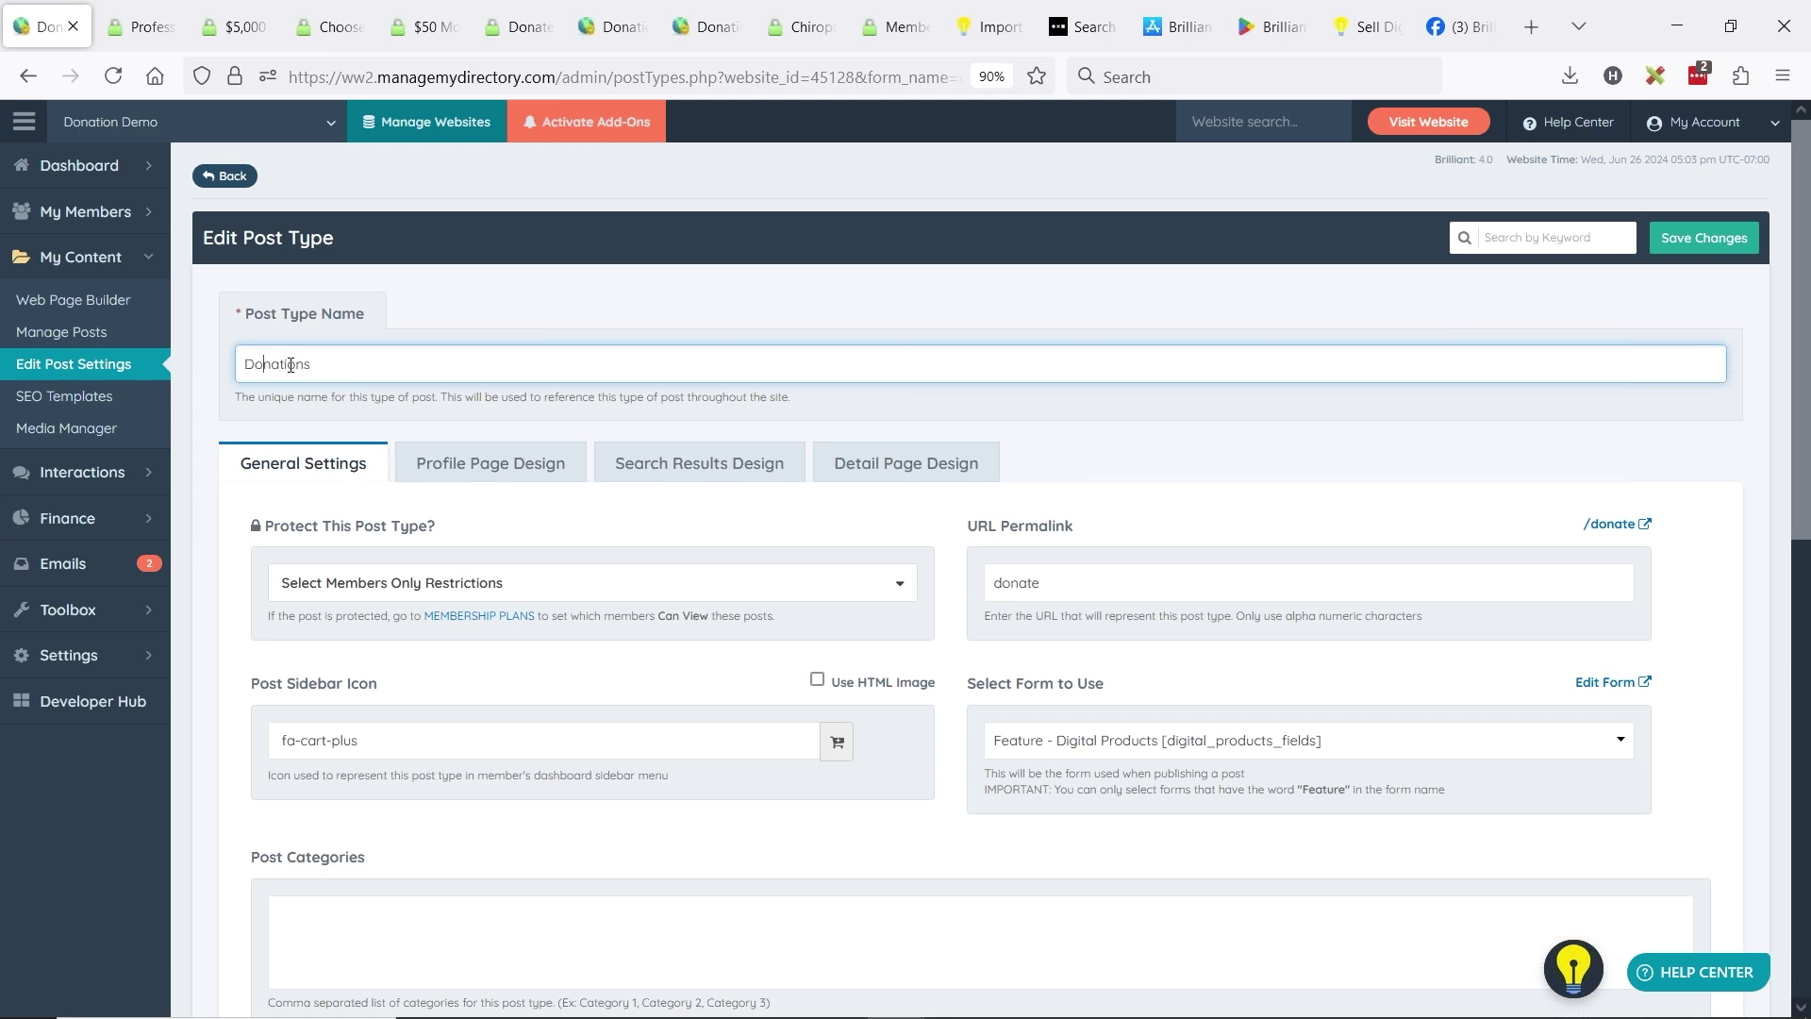
{"action": "left_click_drag", "start_coordinate": [1084, 583], "coordinate": [958, 583]}
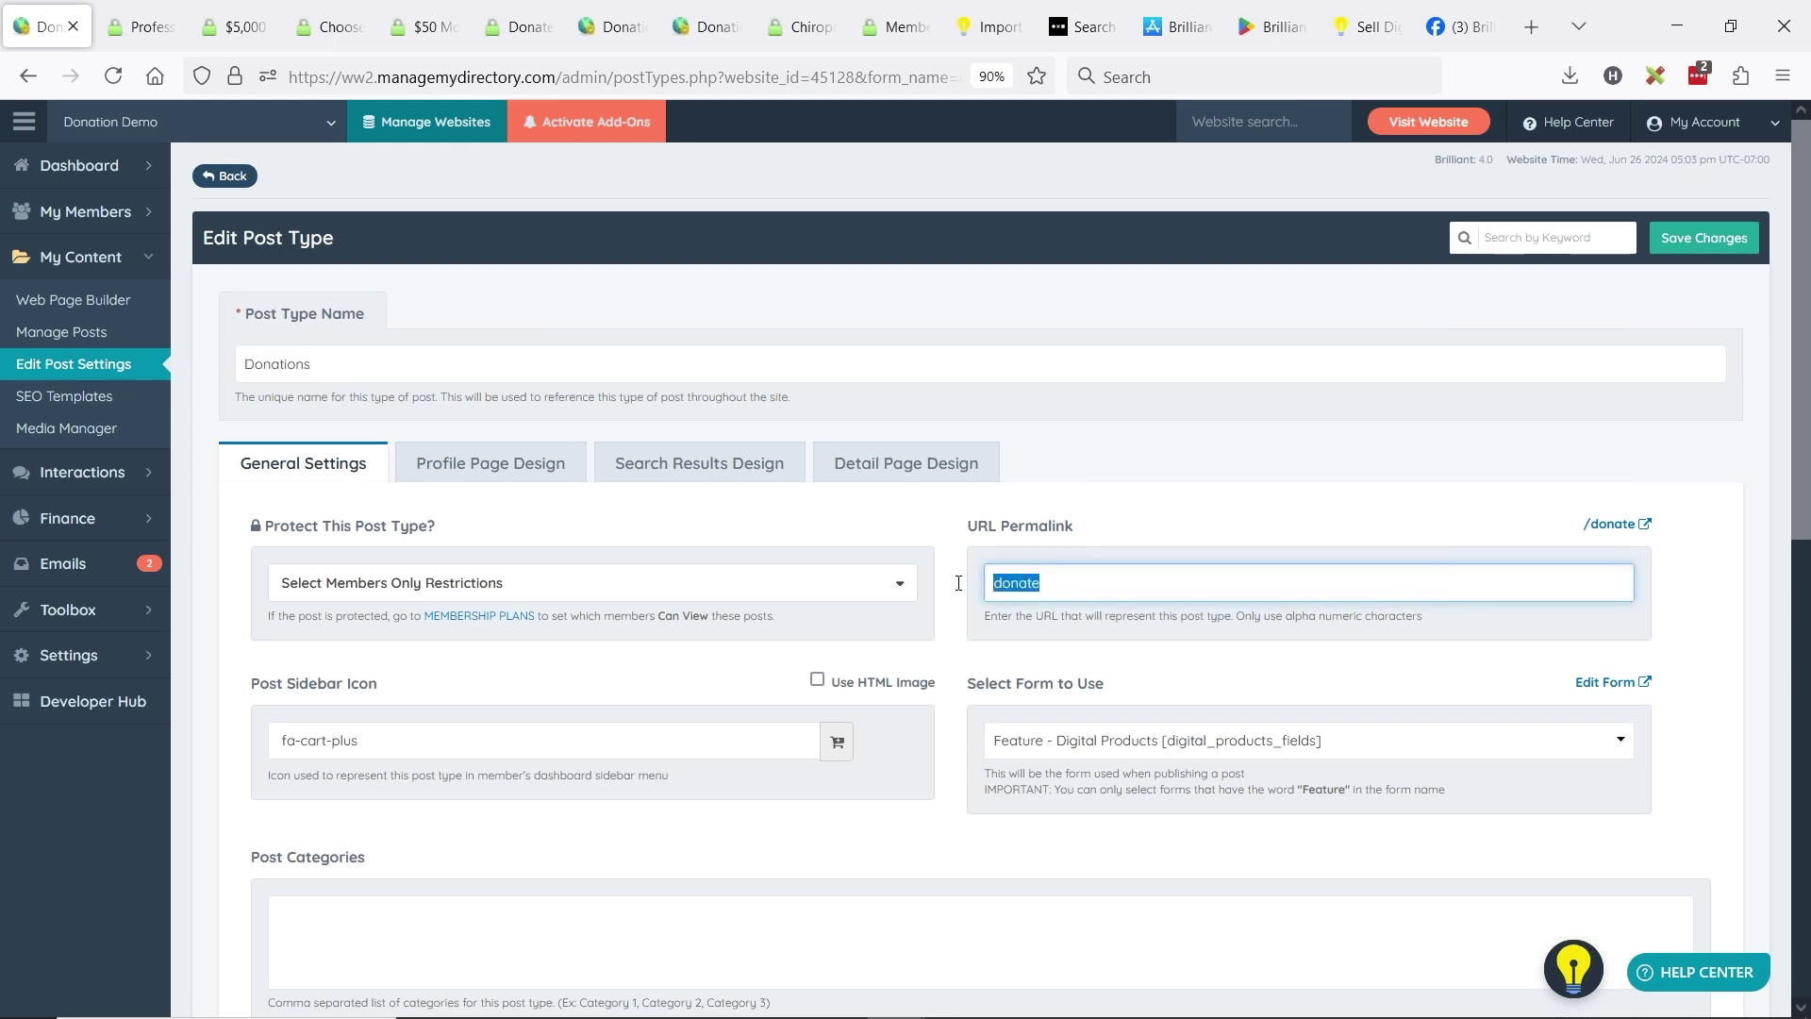
{"action": "left_click", "coordinate": [687, 472]}
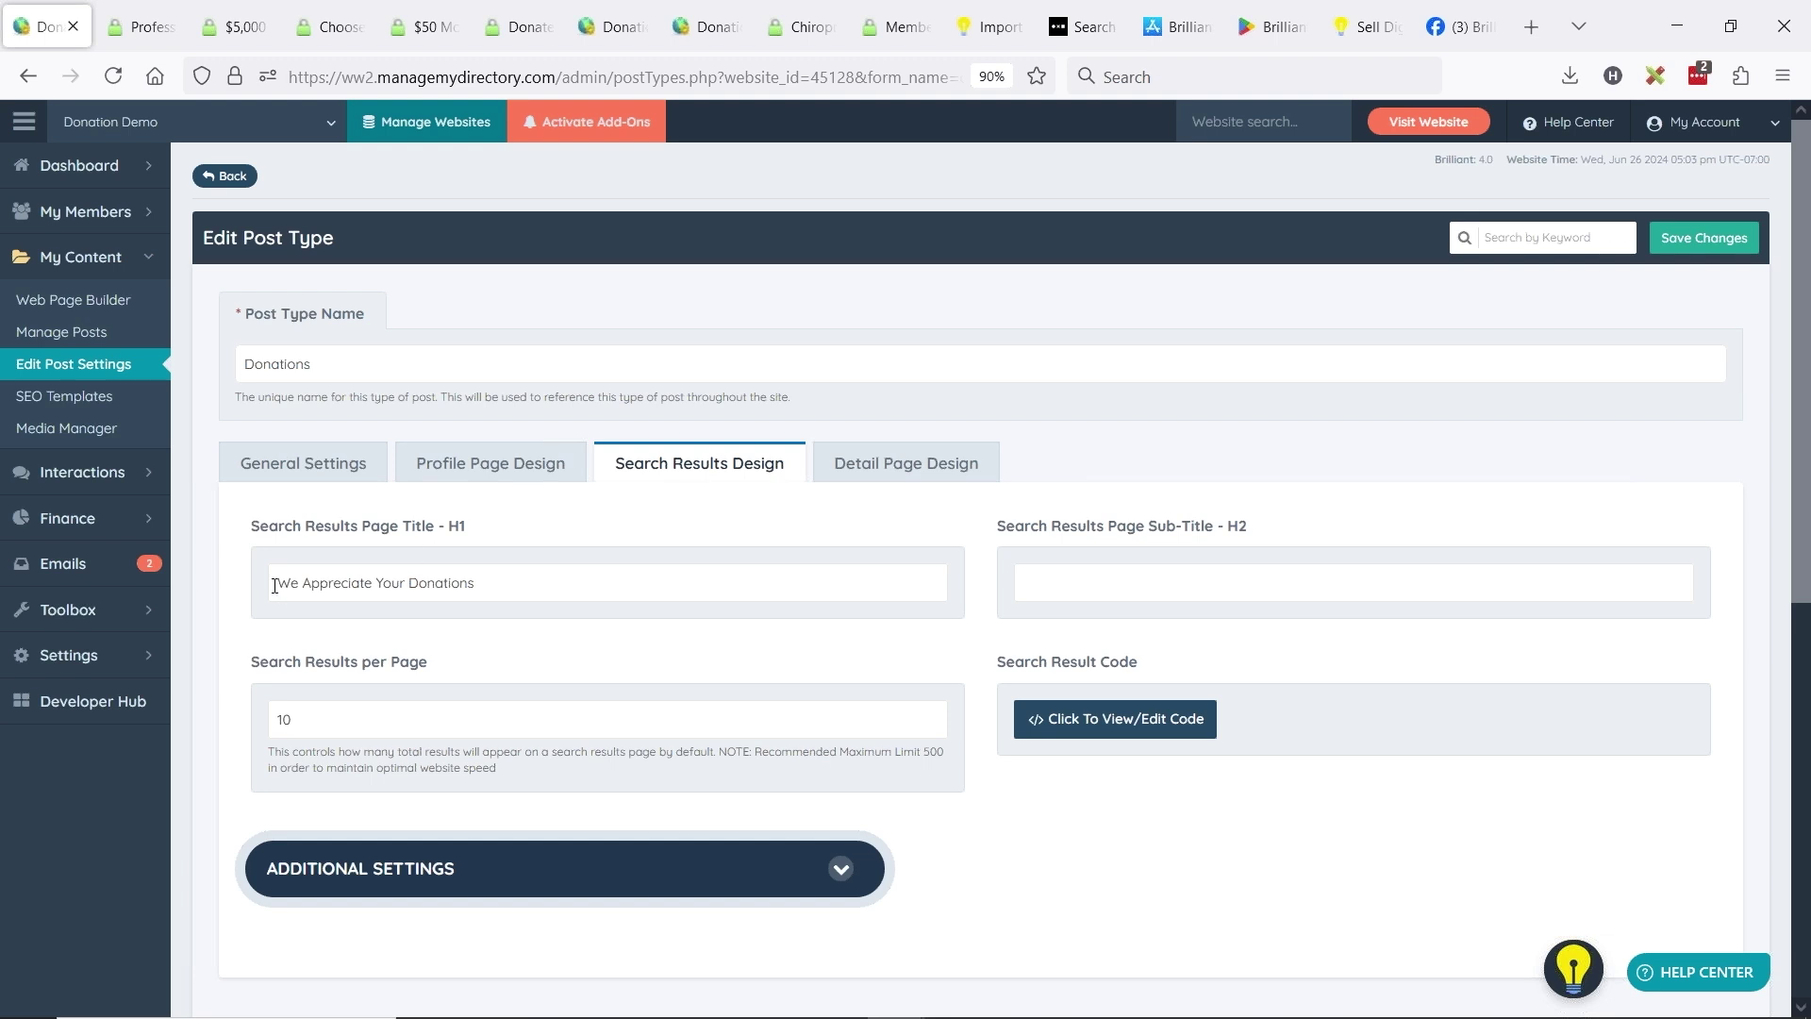
{"action": "left_click_drag", "start_coordinate": [275, 585], "coordinate": [510, 577]}
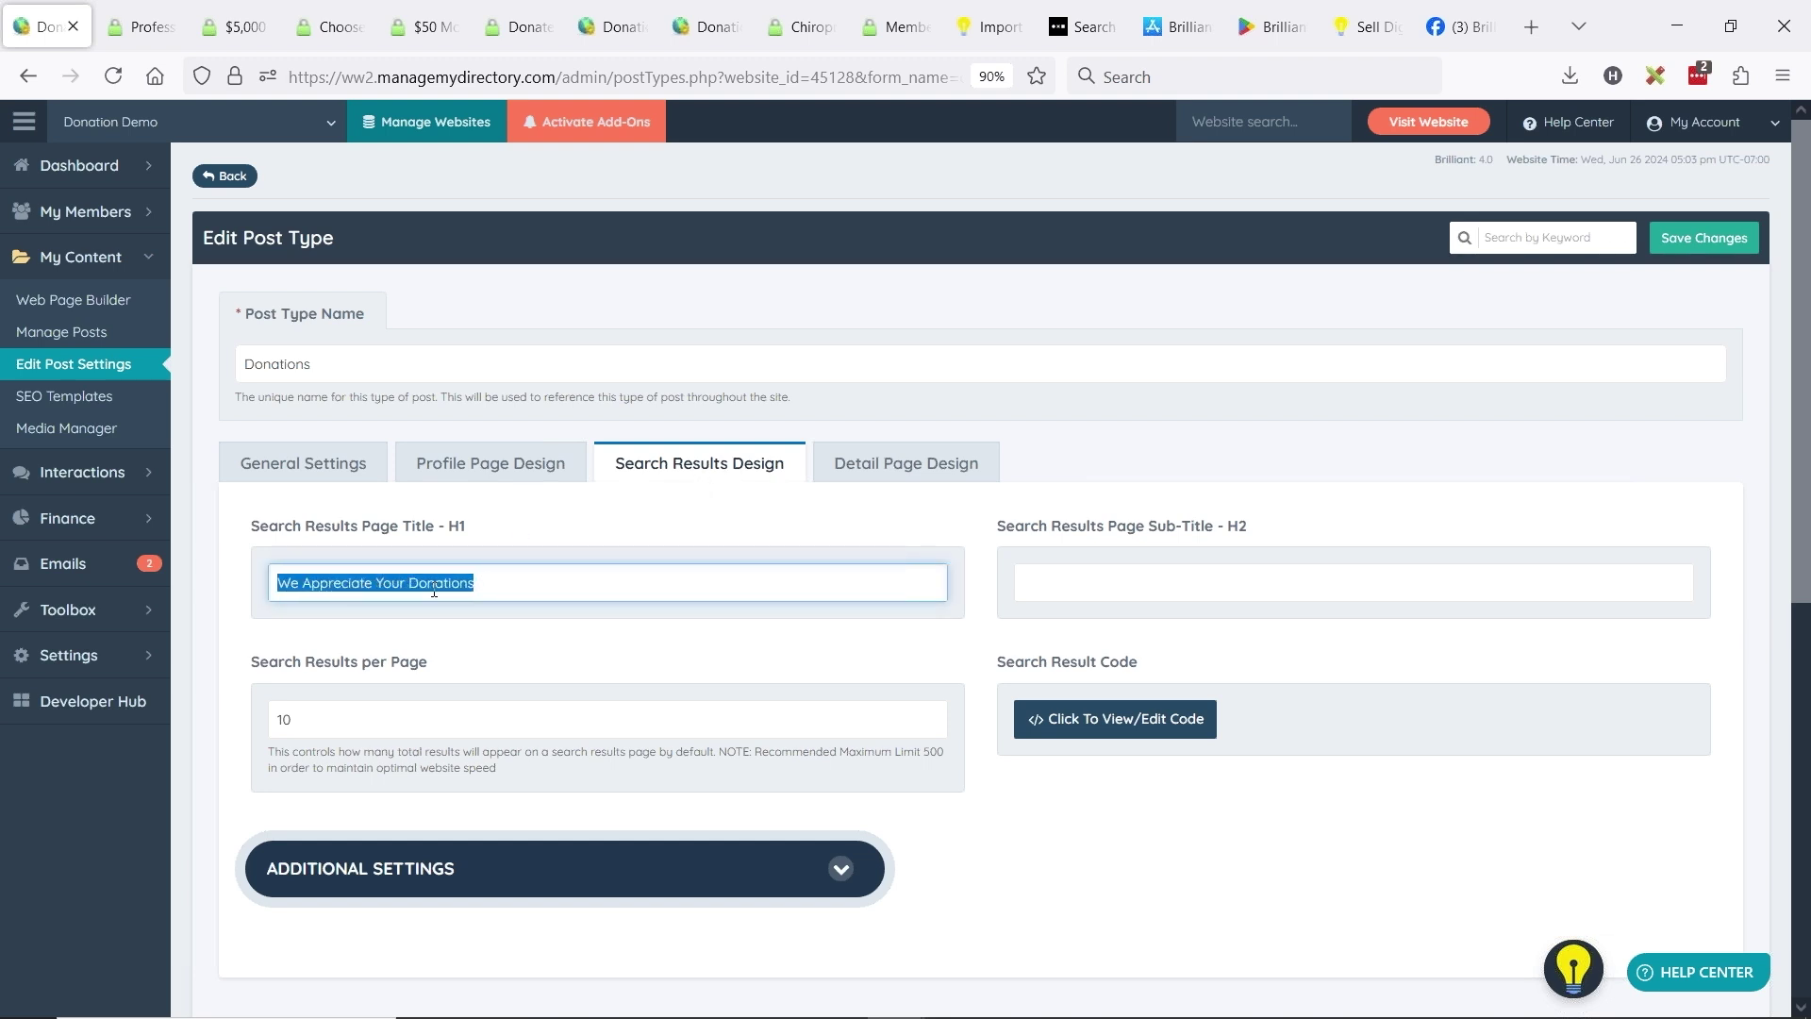
{"action": "left_click", "coordinate": [929, 464]}
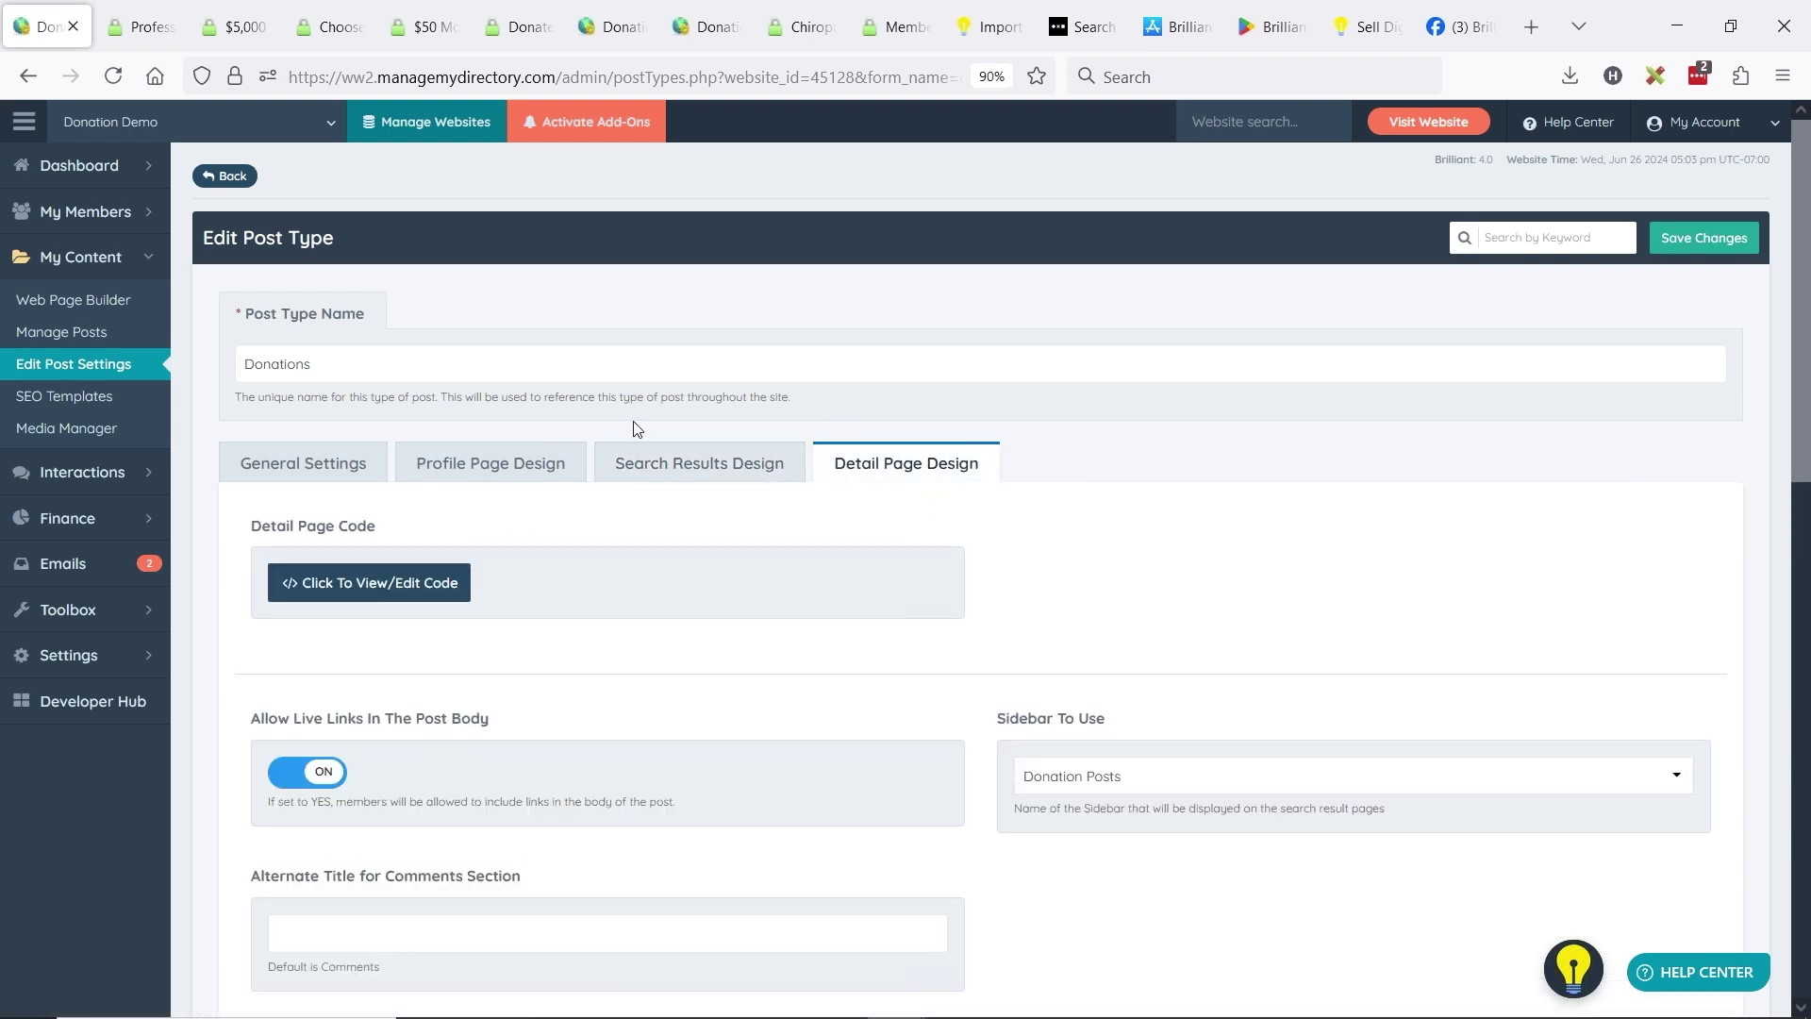
{"action": "left_click", "coordinate": [347, 462]}
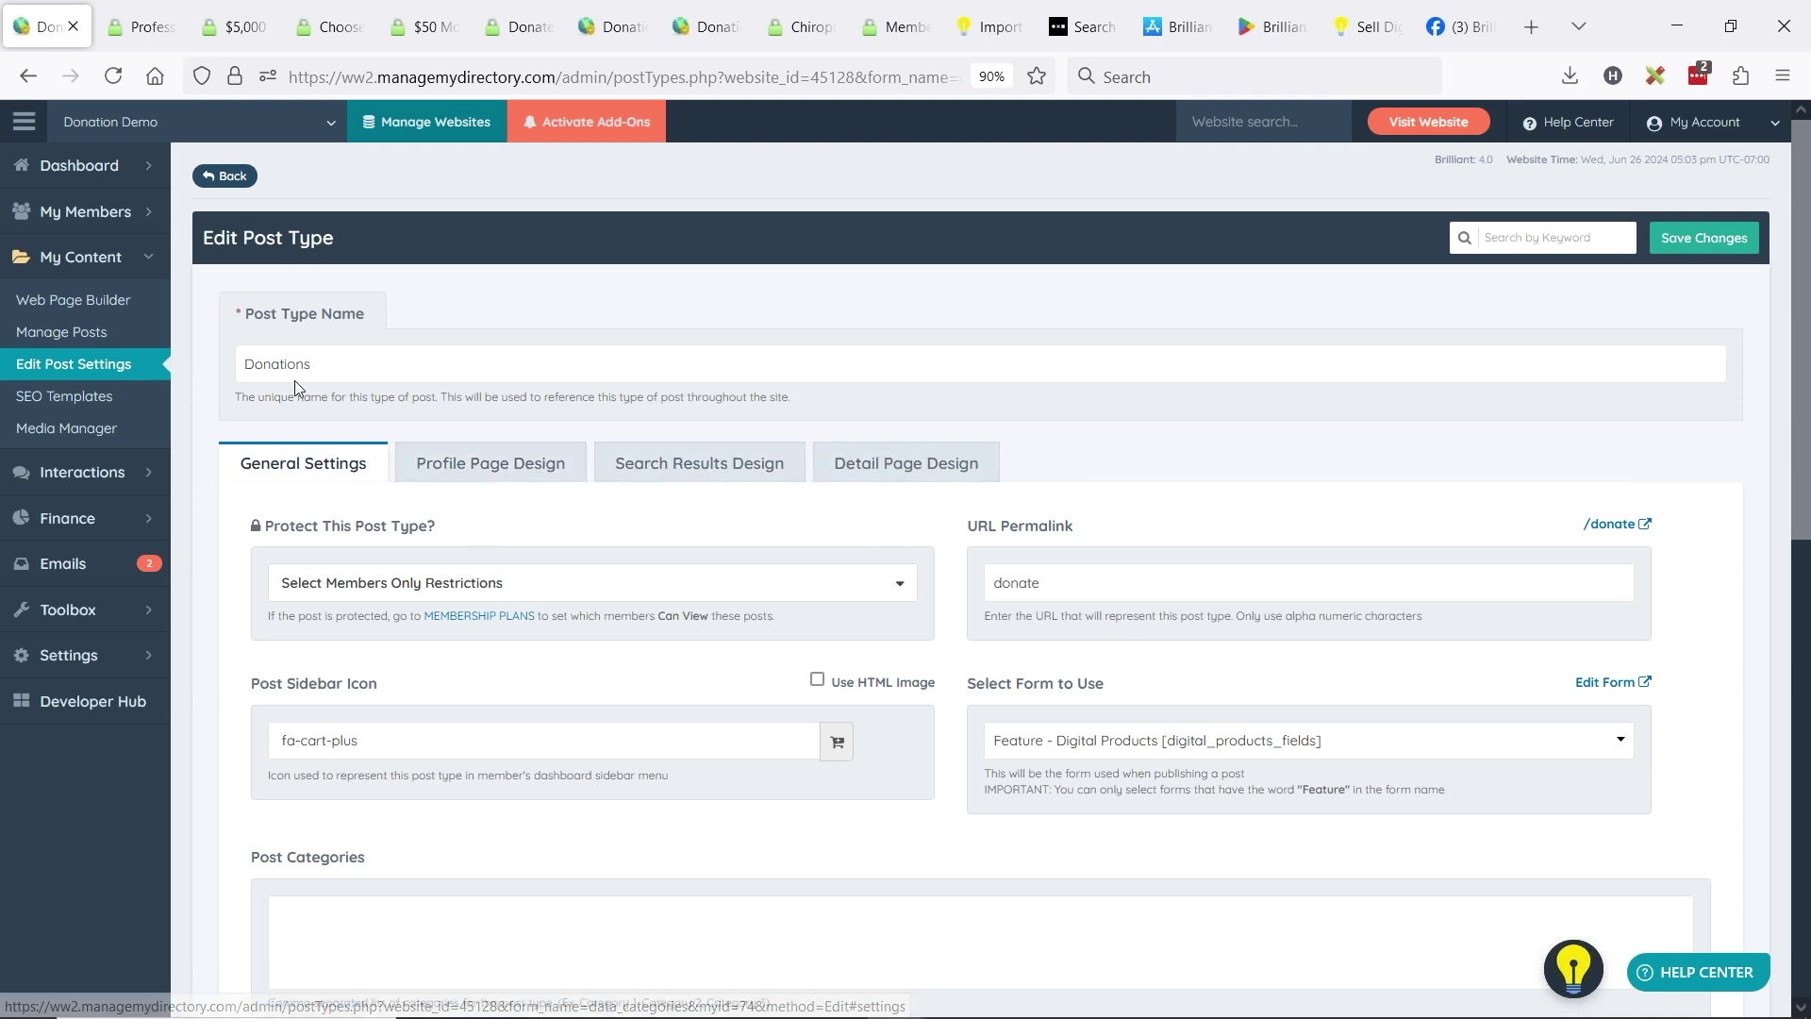
- Look over the Donations post type's members-only restriction and additional settings
{"action": "left_click", "coordinate": [400, 578]}
{"action": "left_click", "coordinate": [865, 624]}
{"action": "scroll", "coordinate": [897, 518], "scroll_direction": "down", "scroll_amount": 6}
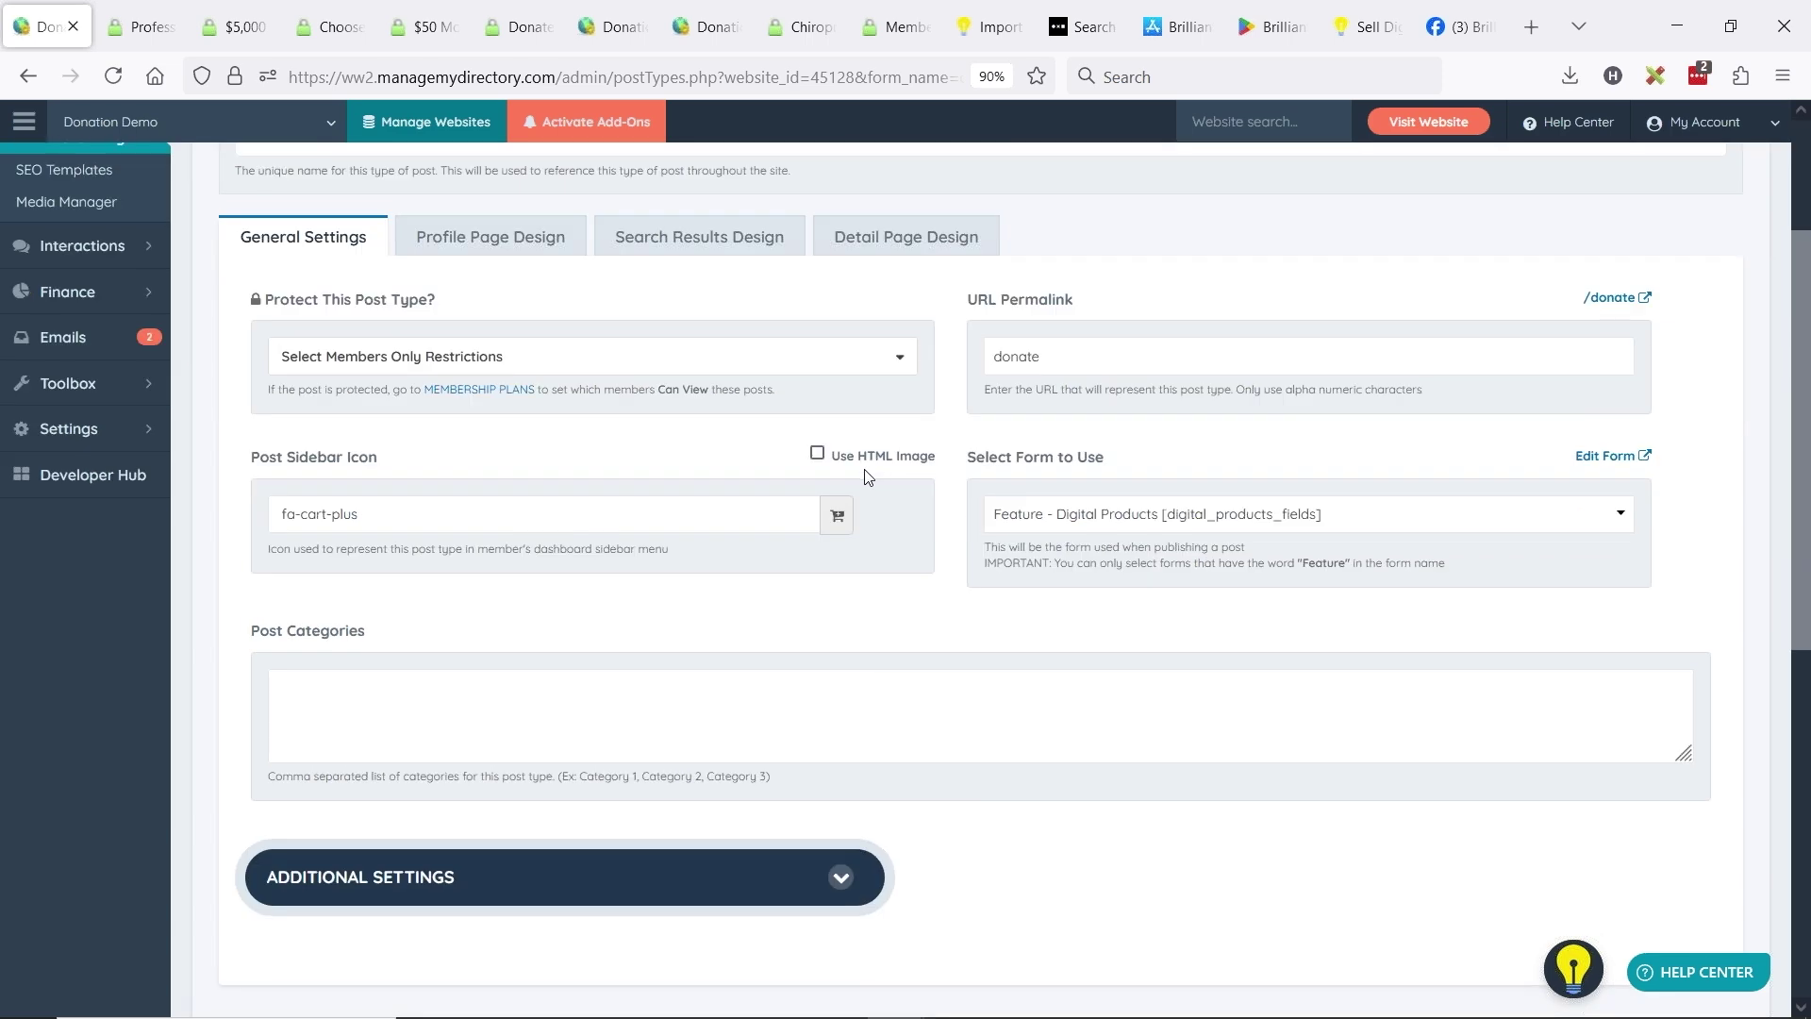
{"action": "scroll", "coordinate": [826, 486], "scroll_direction": "up", "scroll_amount": 2}
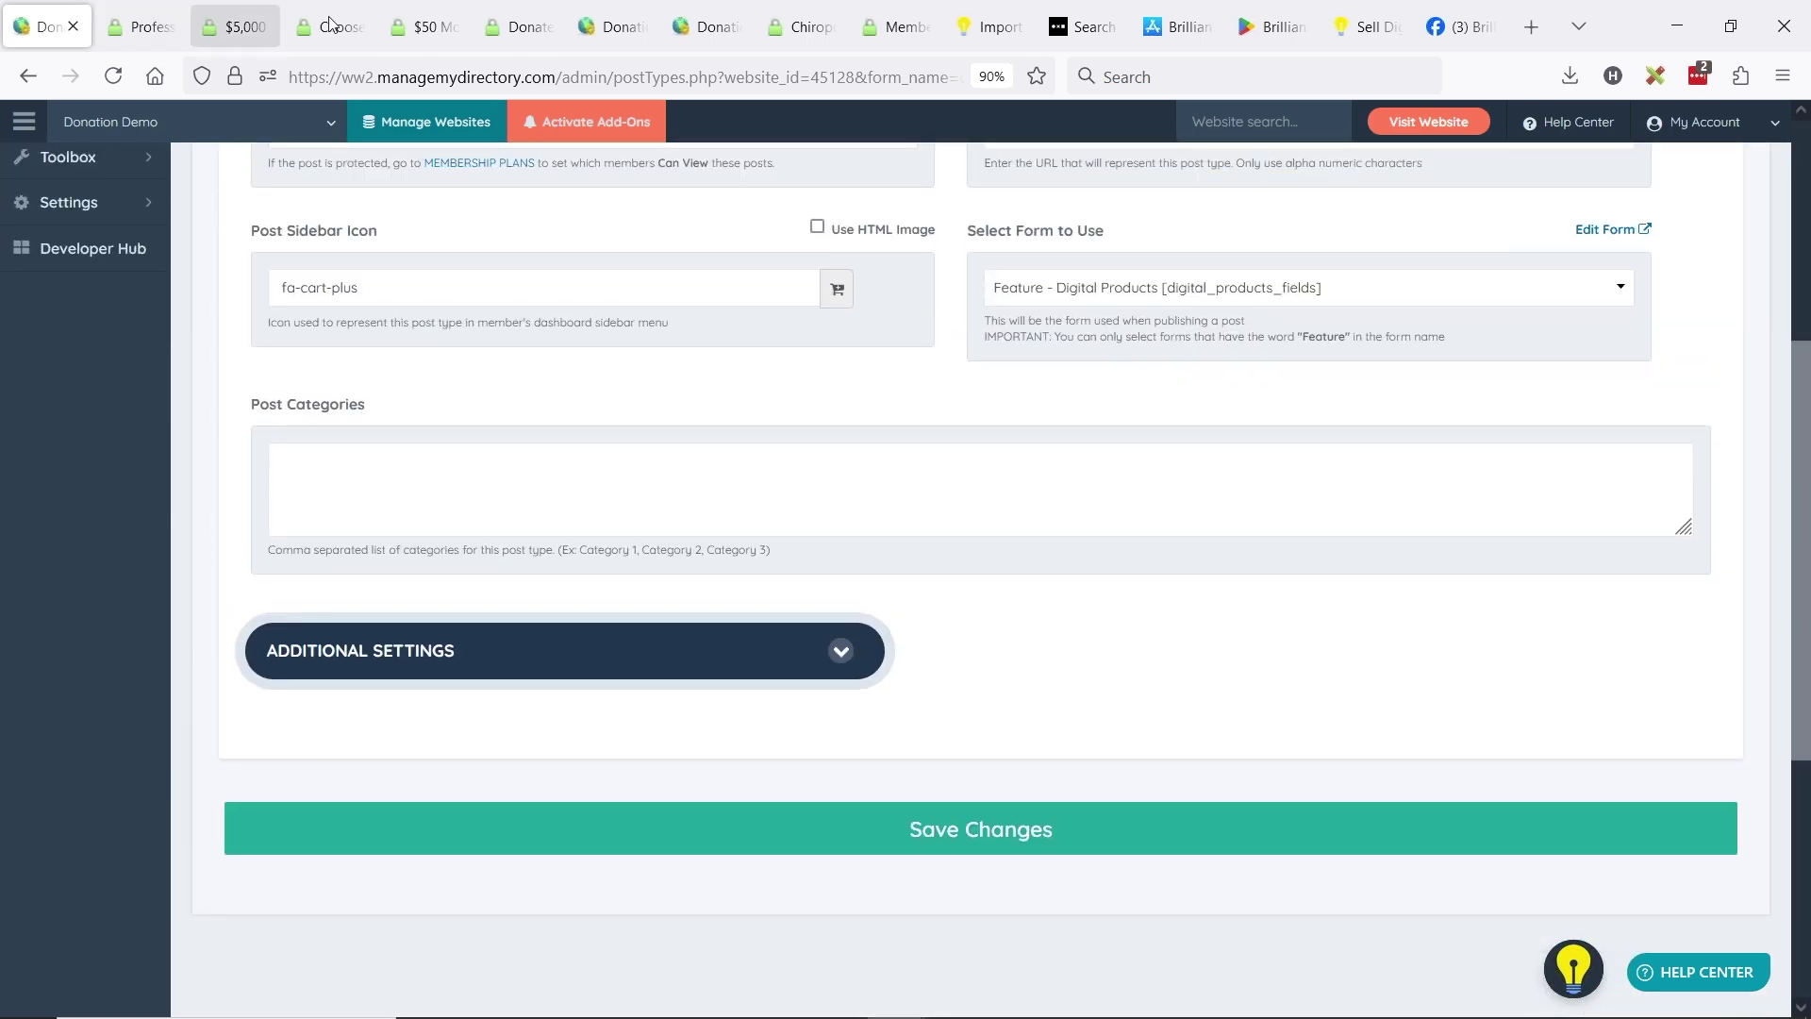
{"action": "left_click", "coordinate": [517, 27]}
{"action": "left_click", "coordinate": [1010, 441]}
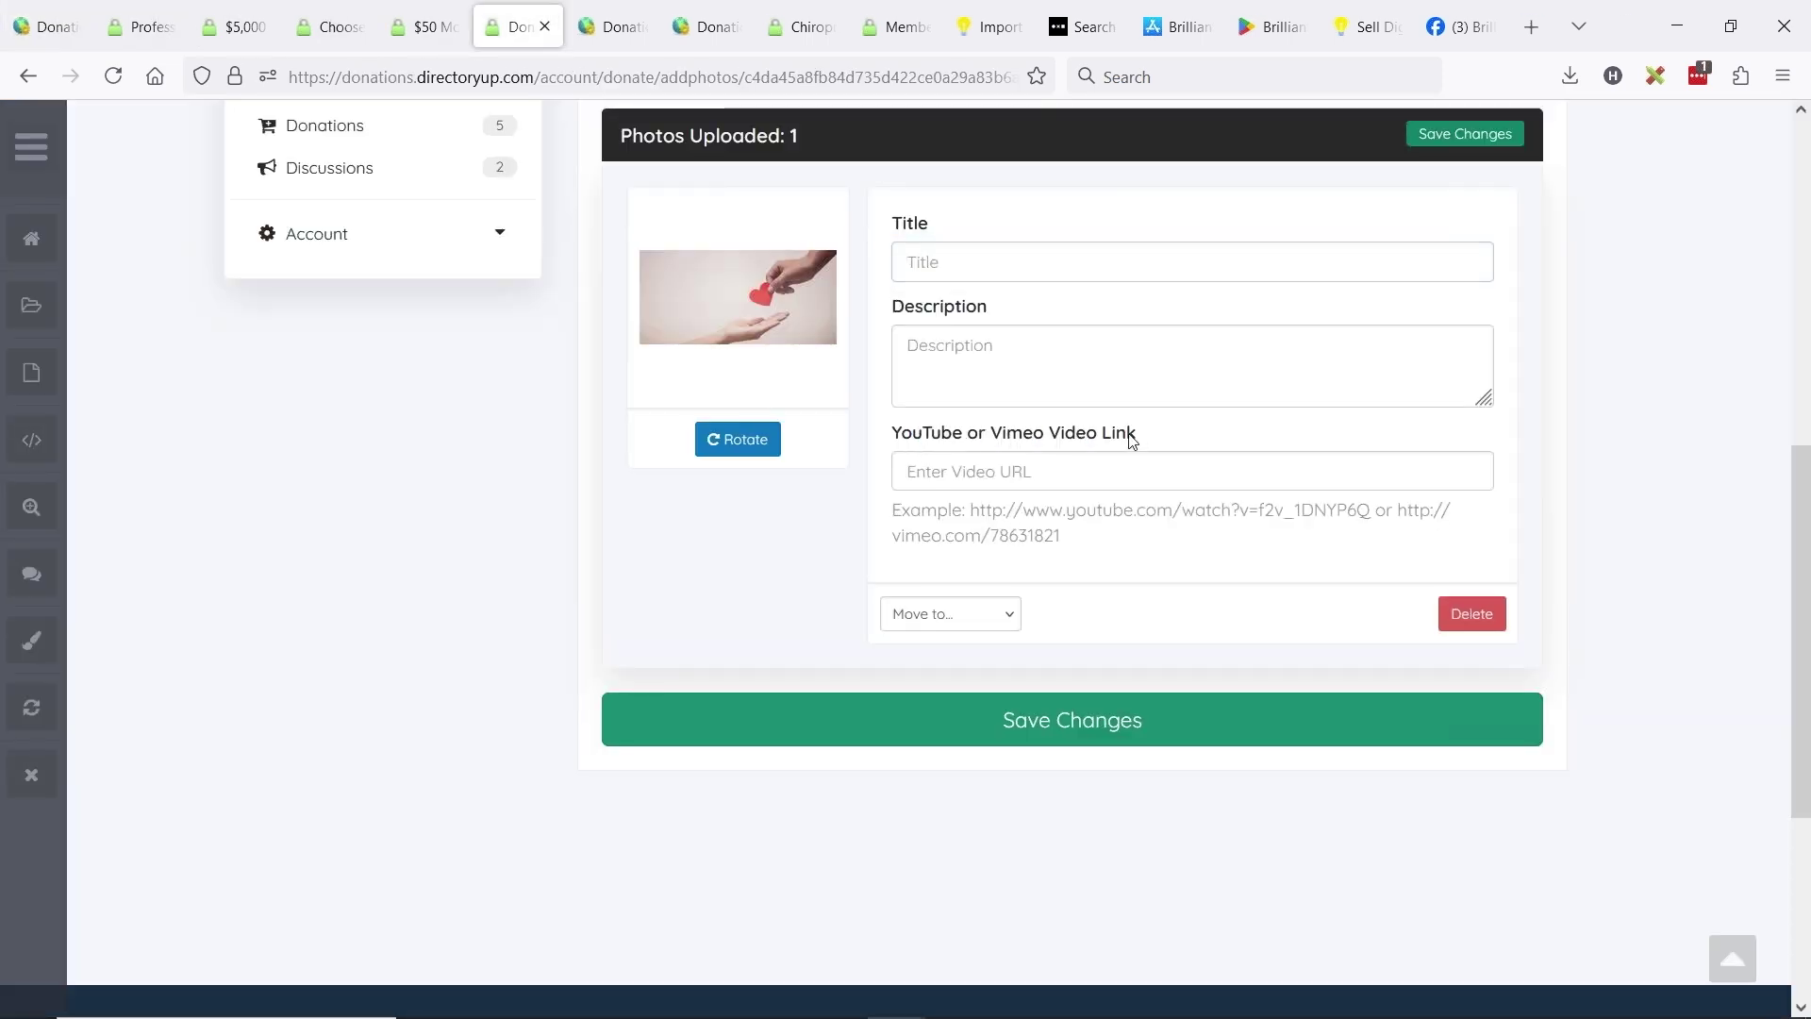
{"action": "left_click", "coordinate": [45, 26]}
{"action": "scroll", "coordinate": [834, 536], "scroll_direction": "up", "scroll_amount": 4}
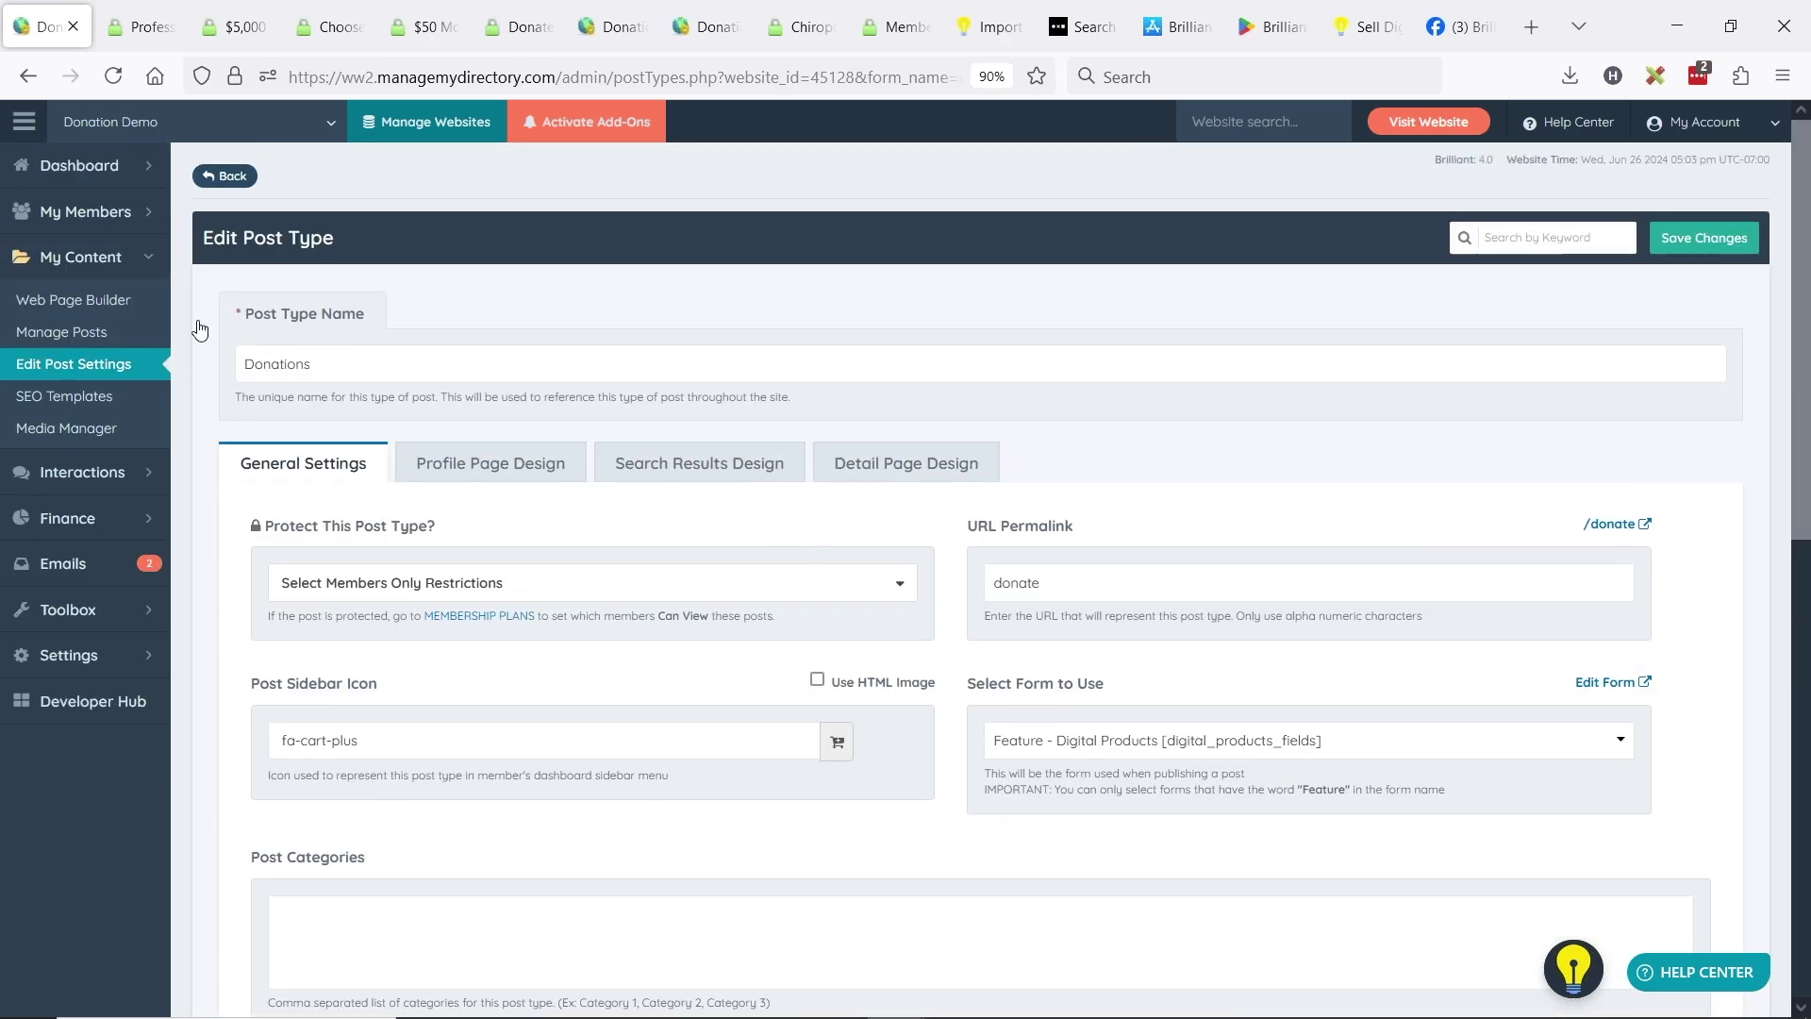
{"action": "scroll", "coordinate": [585, 472], "scroll_direction": "down", "scroll_amount": 5}
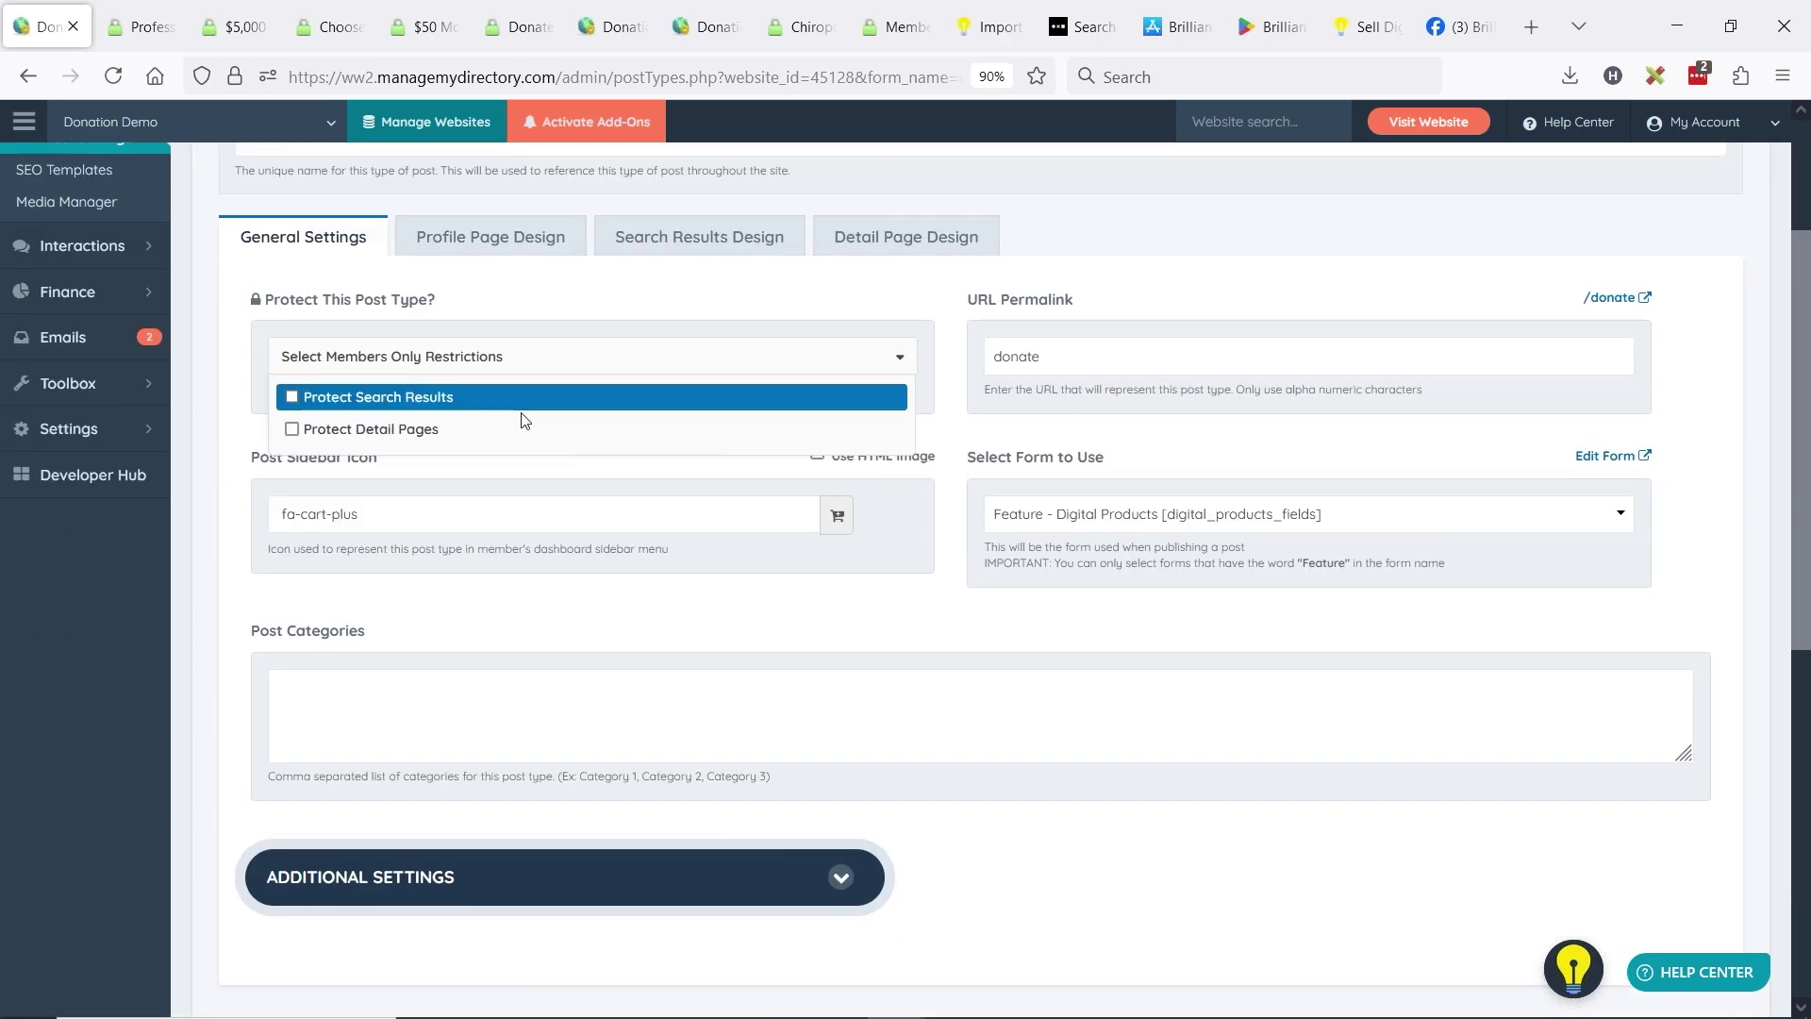
{"action": "scroll", "coordinate": [956, 444], "scroll_direction": "down", "scroll_amount": 5}
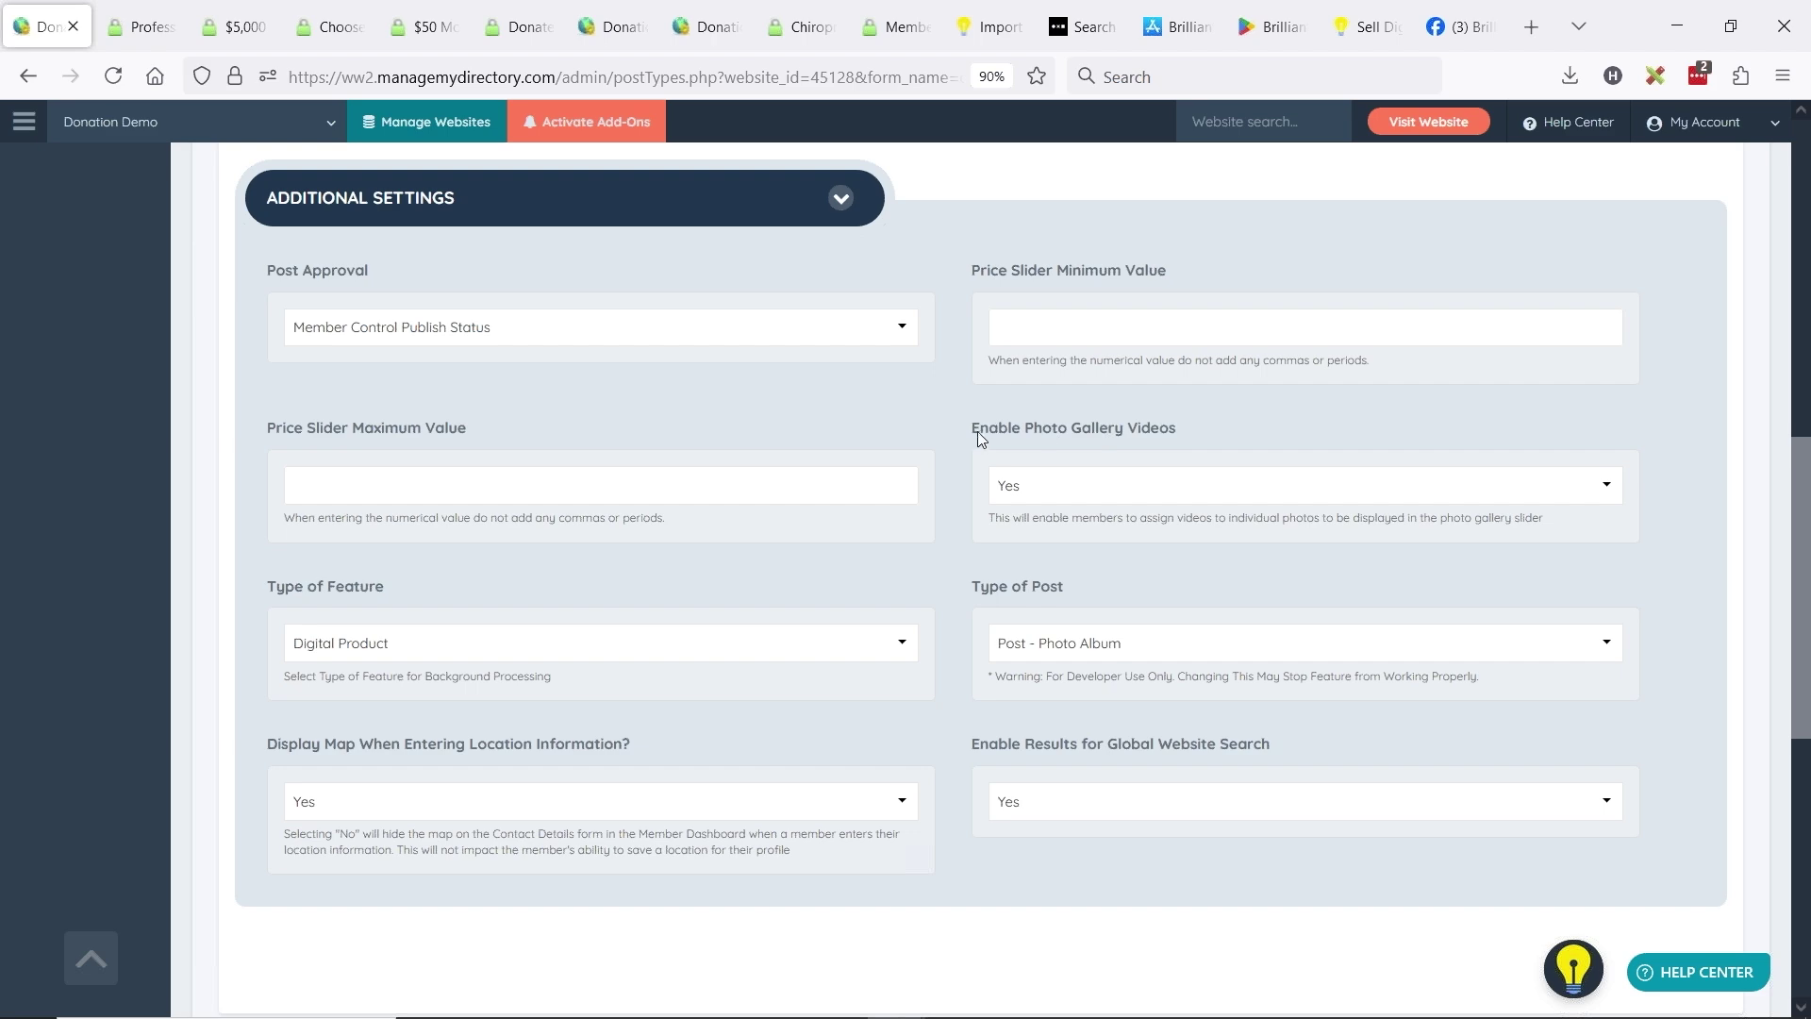
{"action": "left_click_drag", "start_coordinate": [1082, 433], "coordinate": [1175, 429]}
{"action": "scroll", "coordinate": [283, 425], "scroll_direction": "up", "scroll_amount": 10}
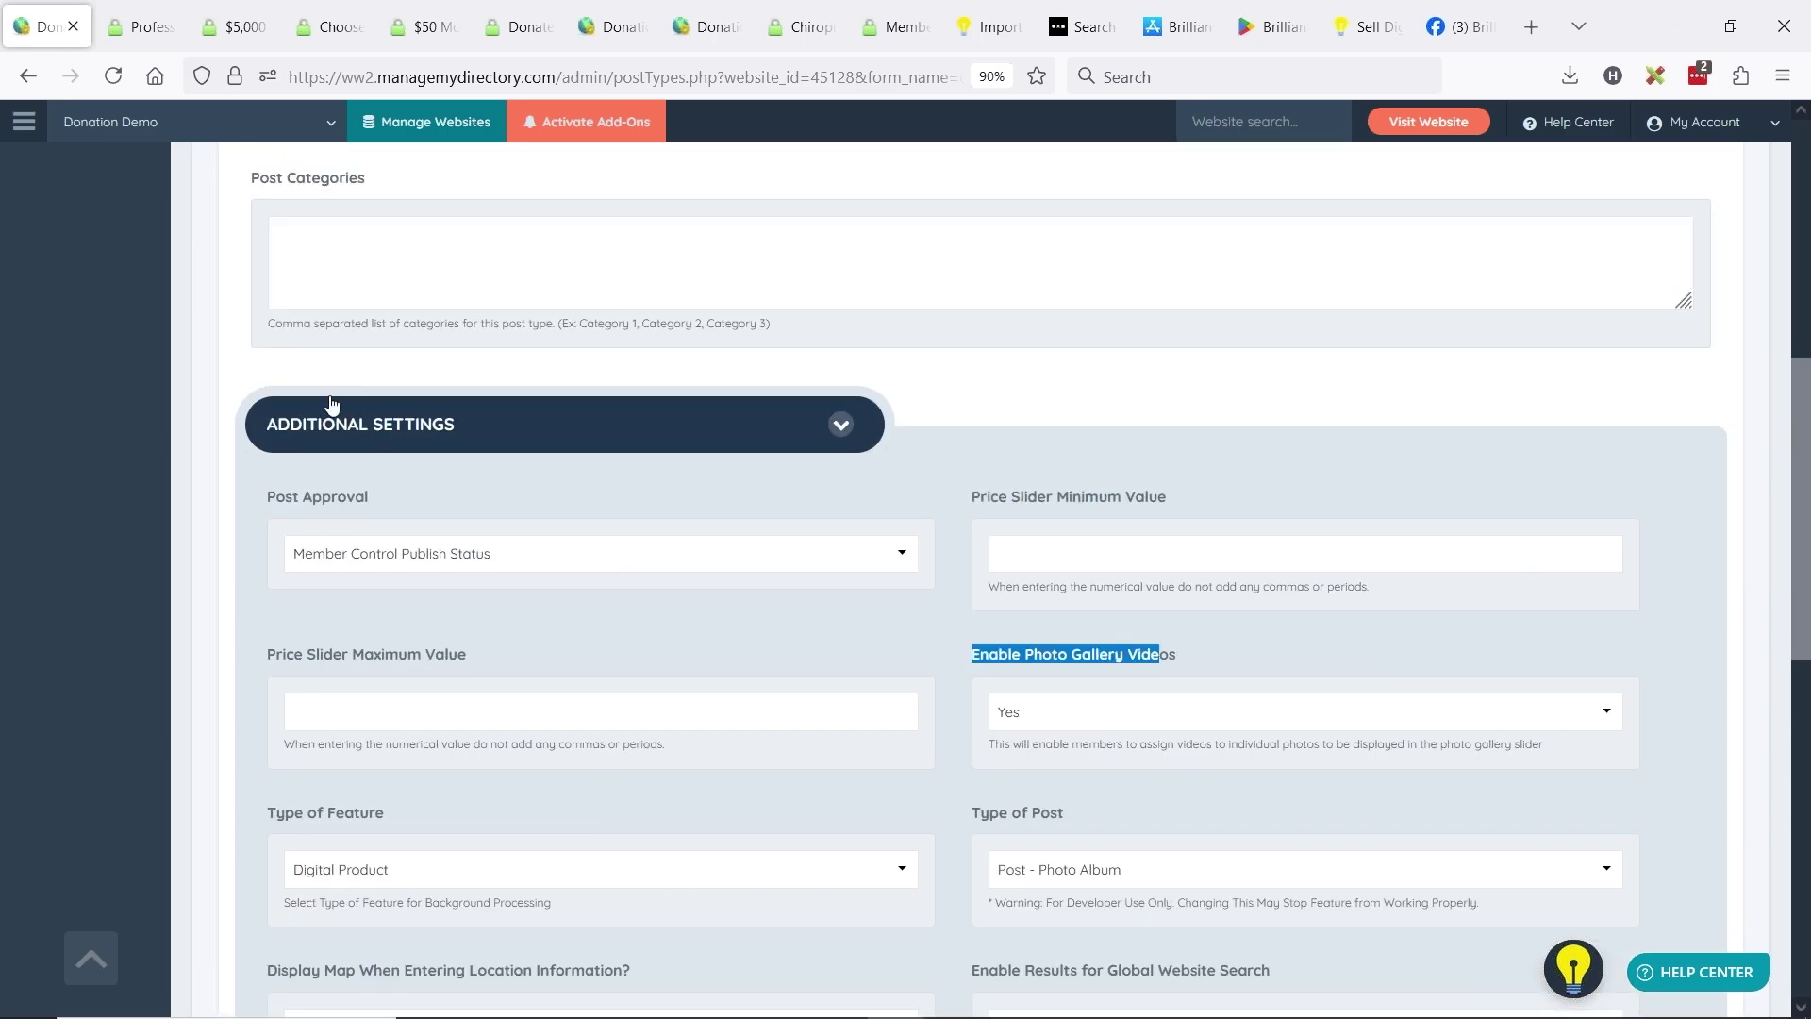
{"action": "scroll", "coordinate": [424, 453], "scroll_direction": "down", "scroll_amount": 7}
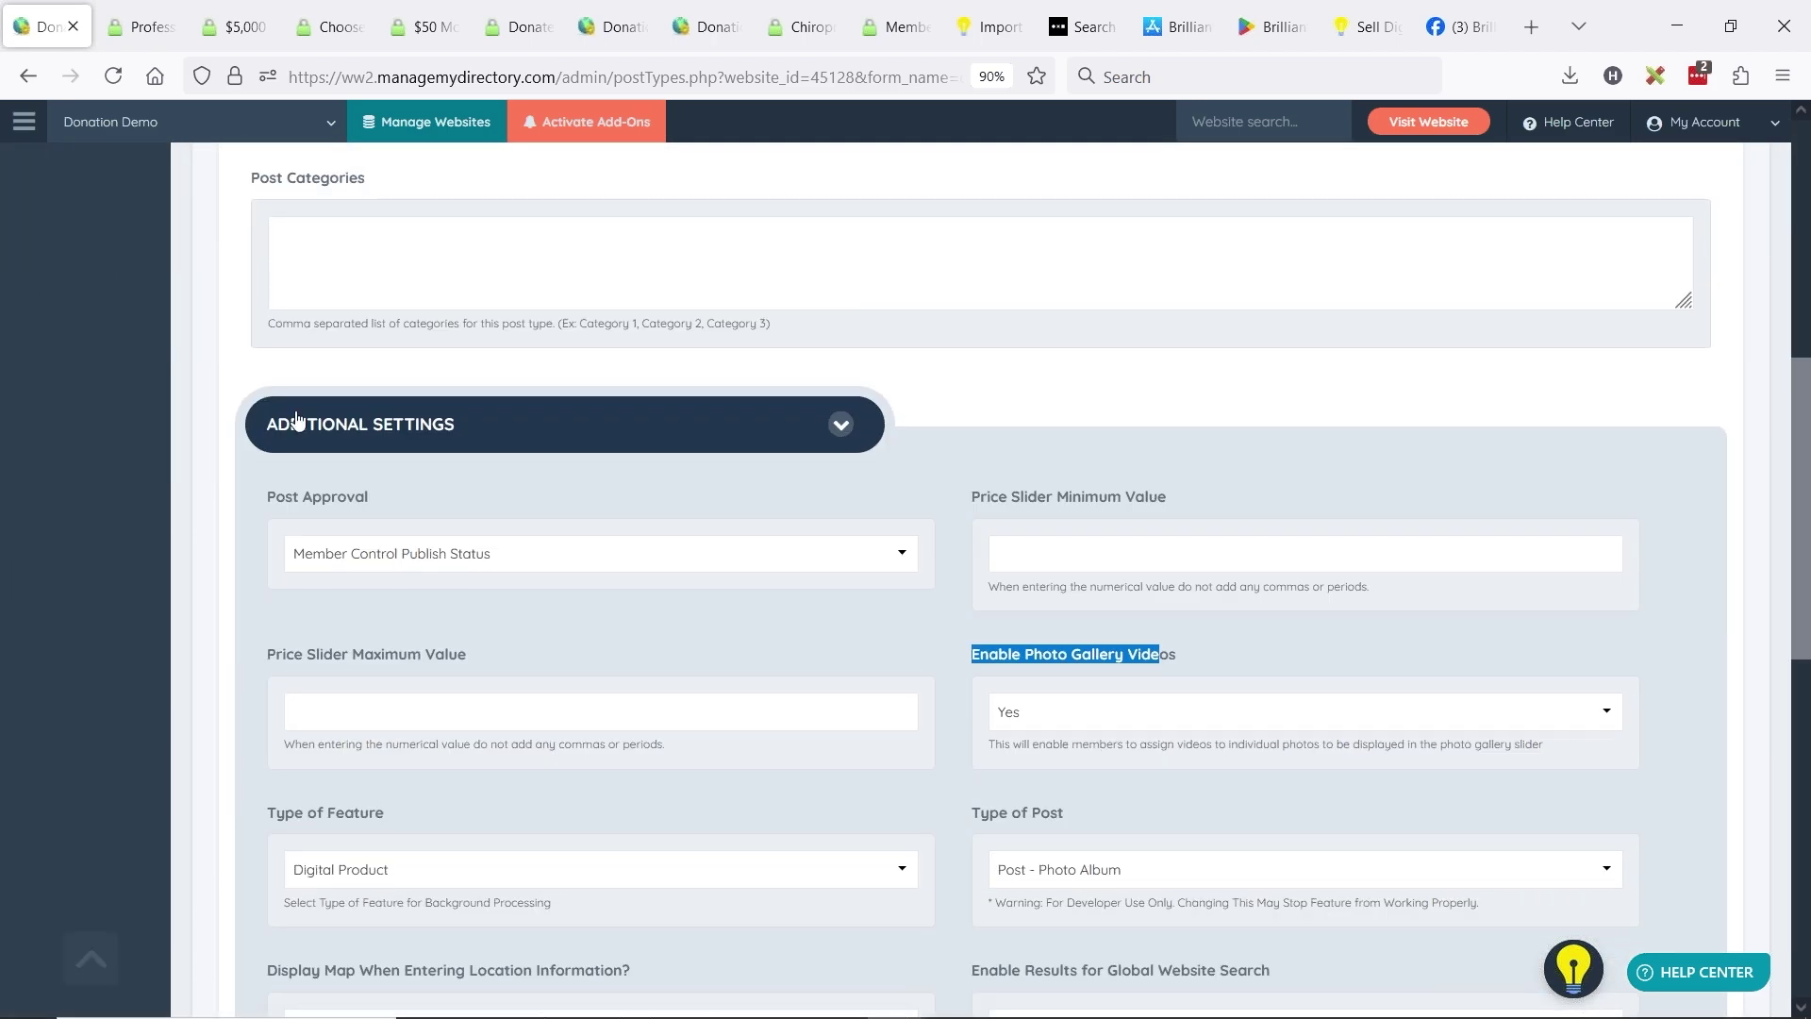
- Set Enable Photo Gallery Videos to Yes and save the Donations post type settings
{"action": "left_click", "coordinate": [1050, 660]}
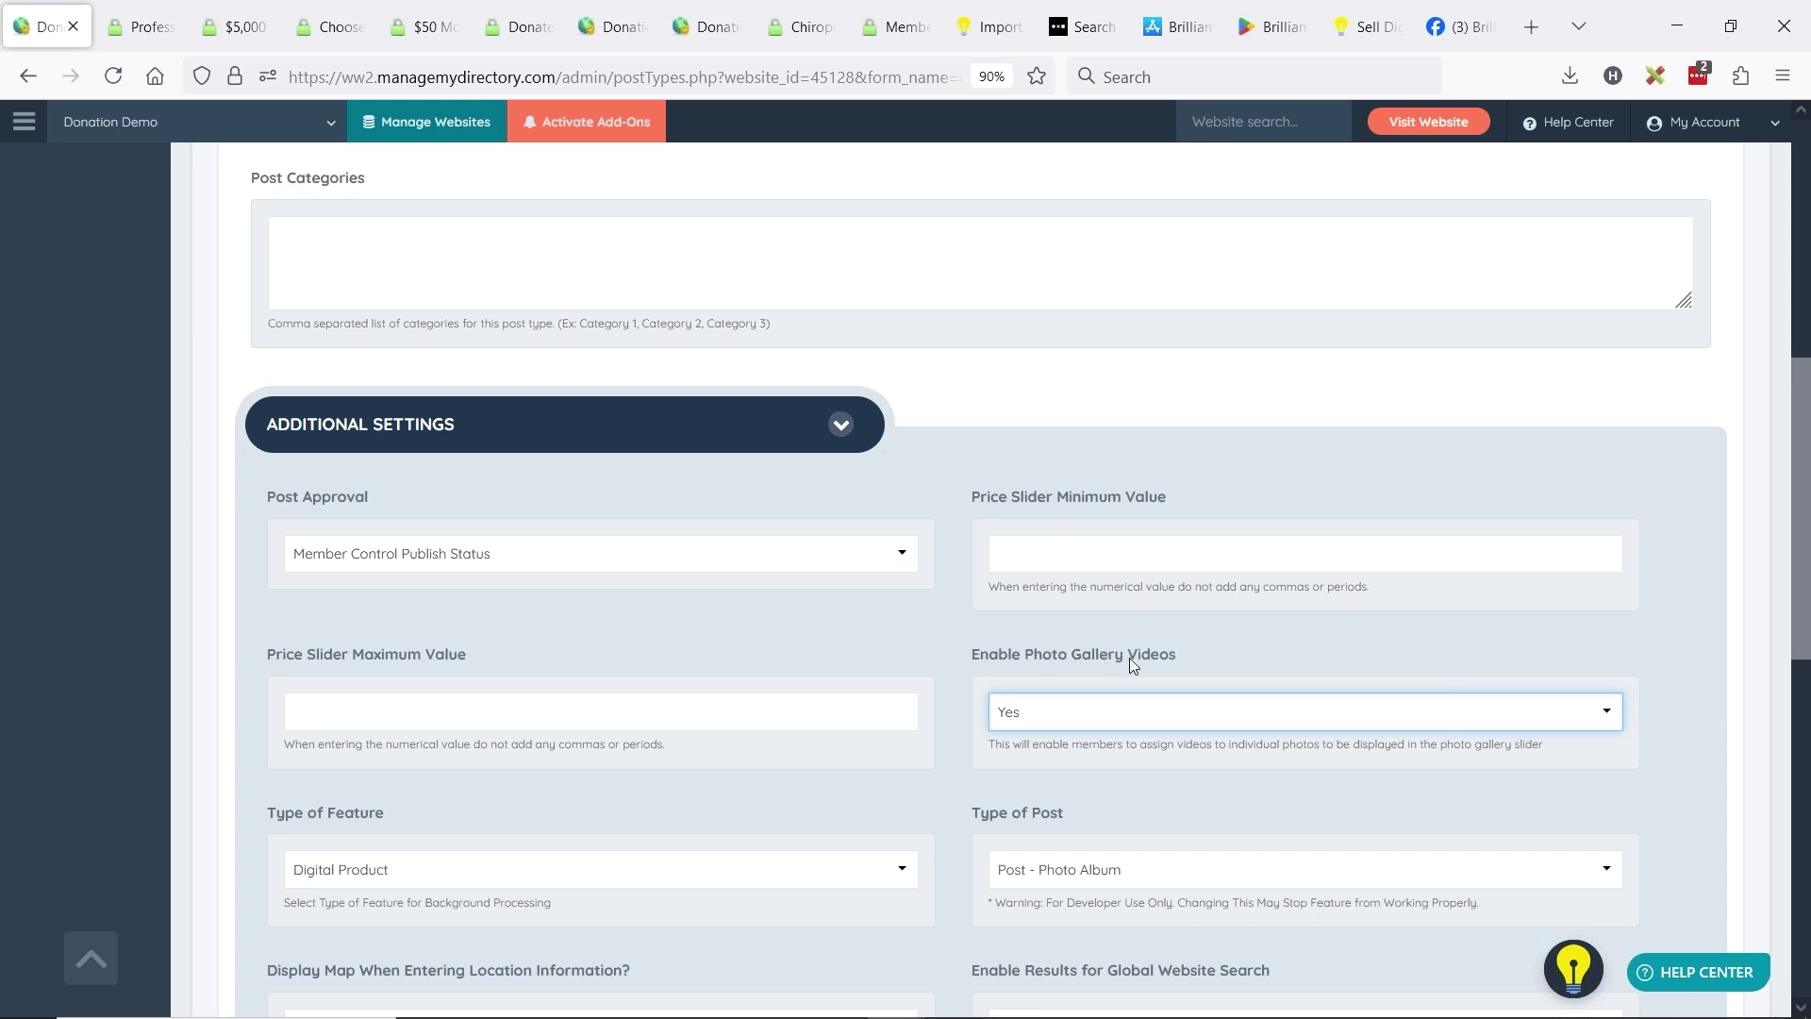
{"action": "scroll", "coordinate": [1181, 657], "scroll_direction": "down", "scroll_amount": 3}
{"action": "left_click", "coordinate": [1038, 488]}
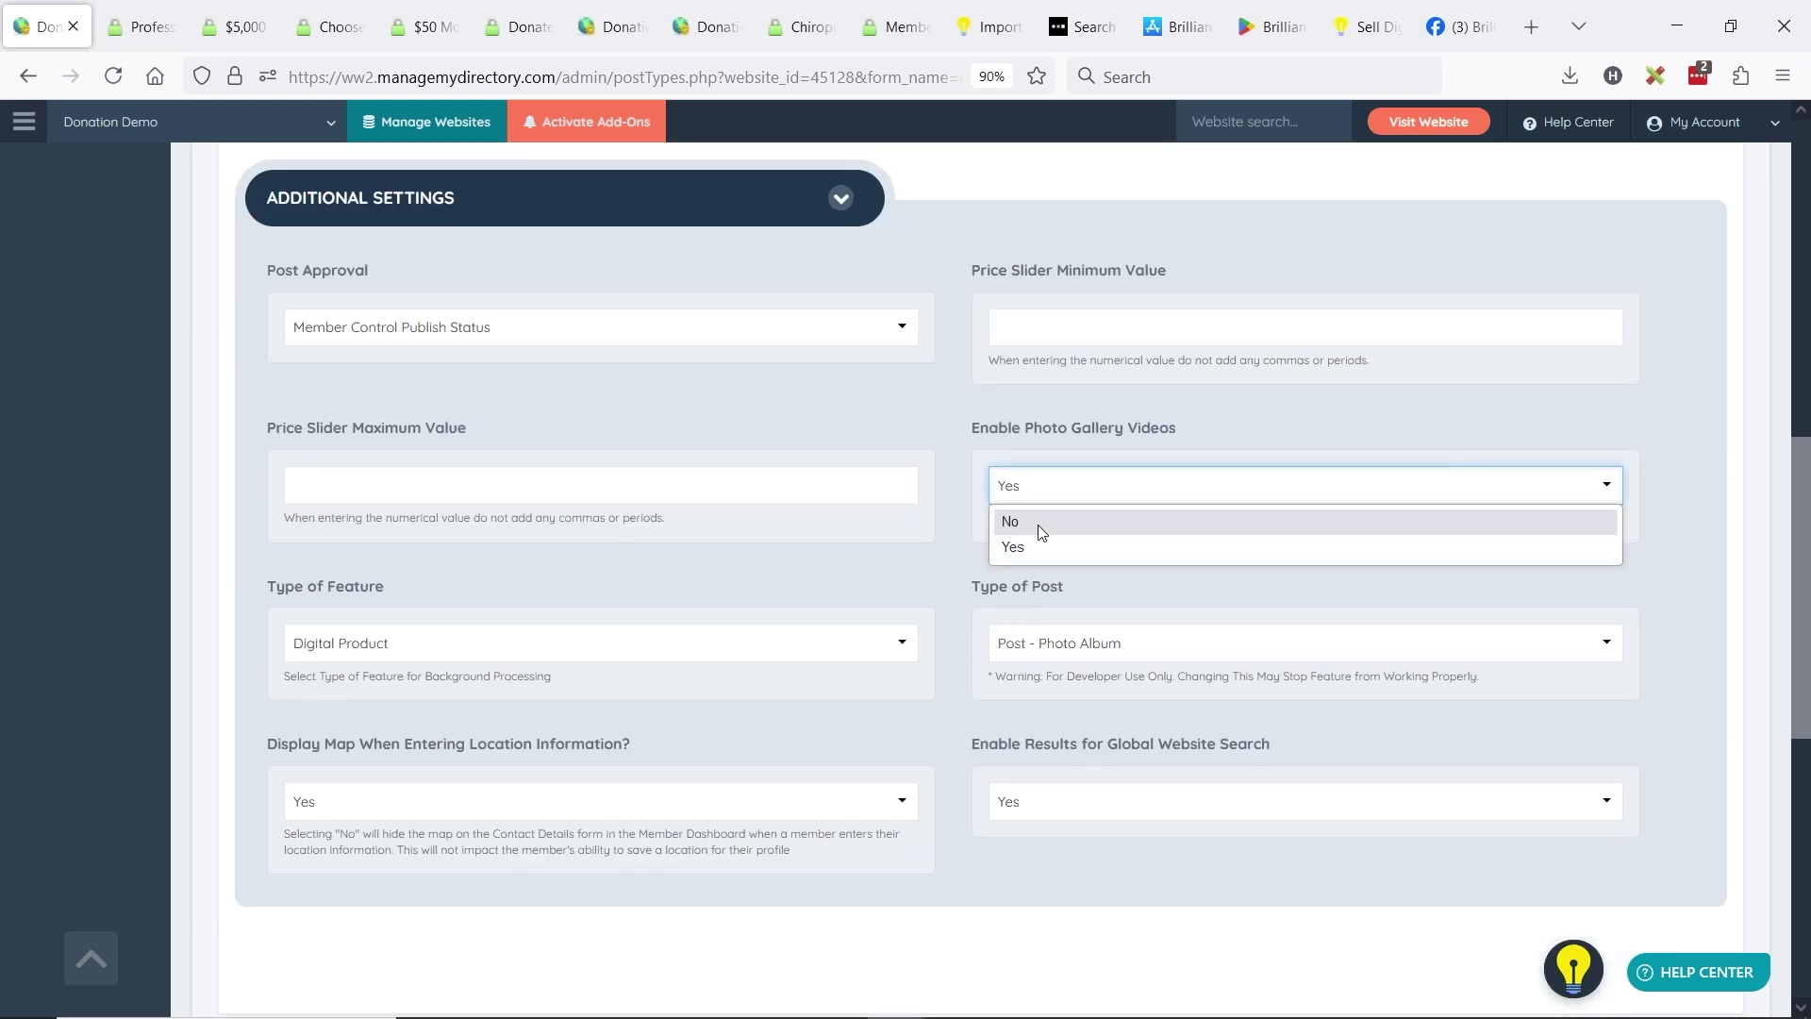
{"action": "left_click", "coordinate": [1084, 546]}
{"action": "scroll", "coordinate": [1638, 444], "scroll_direction": "up", "scroll_amount": 10}
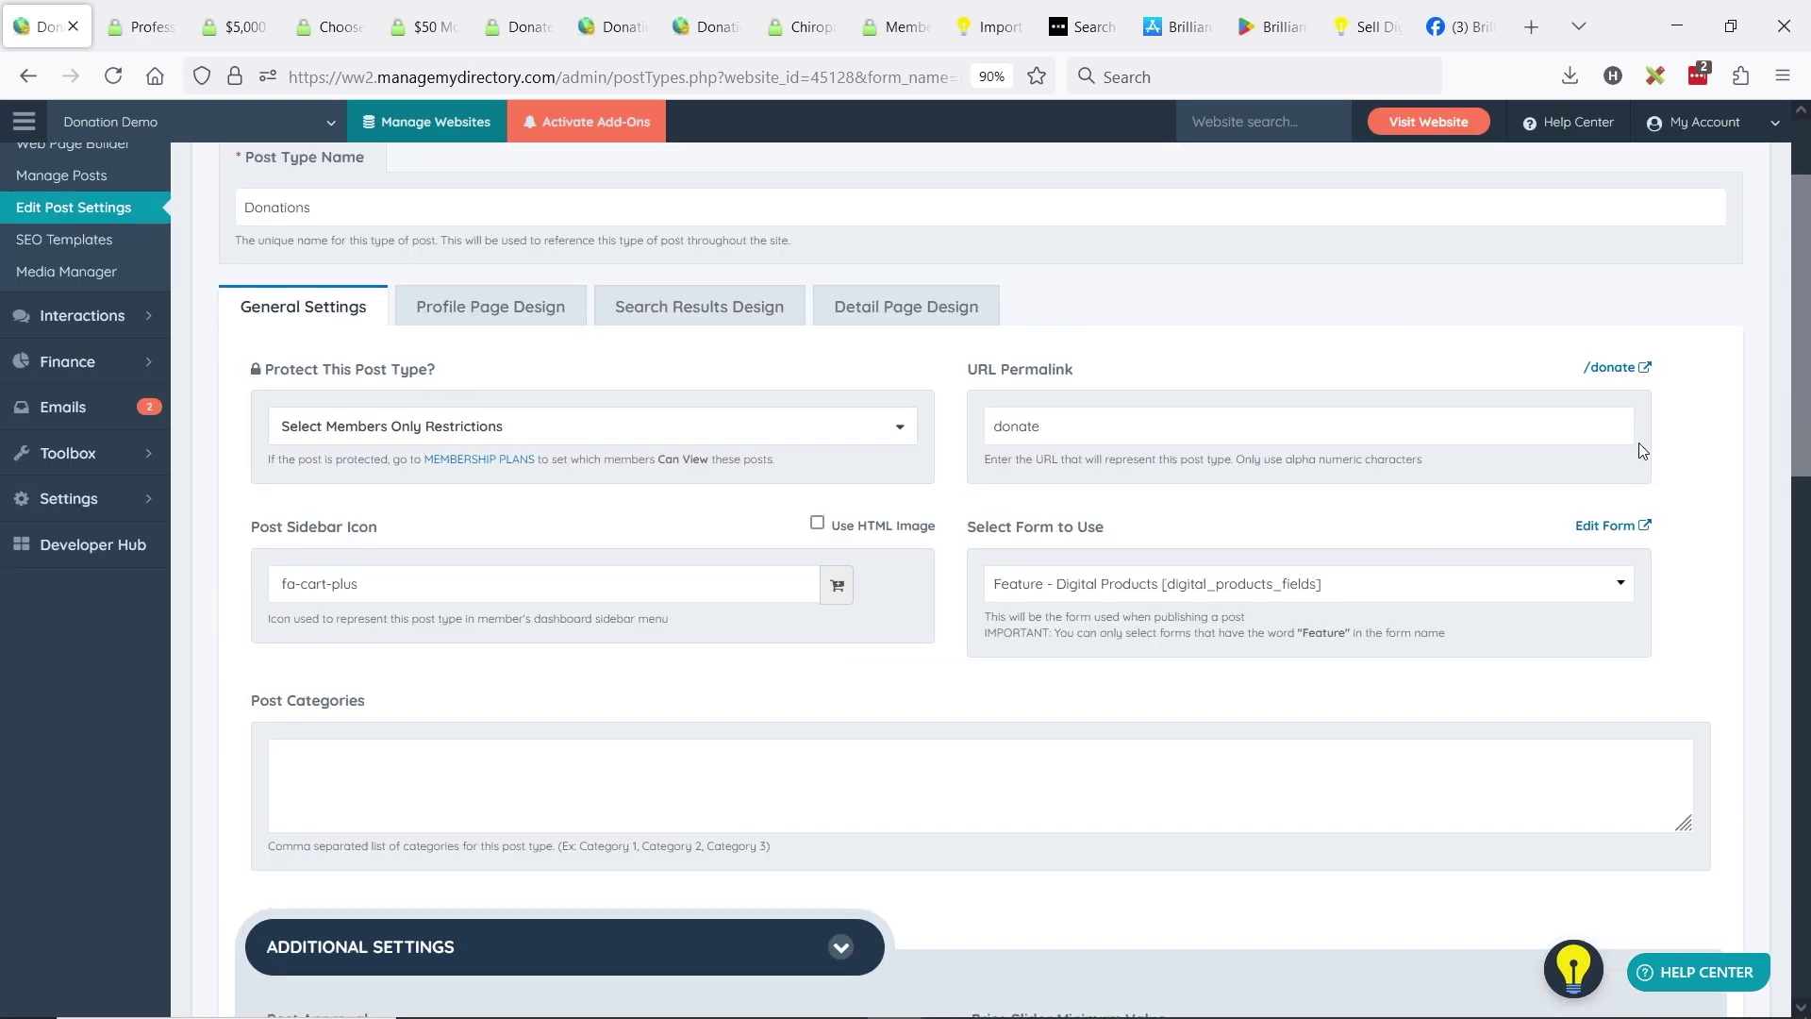
{"action": "left_click", "coordinate": [1707, 238]}
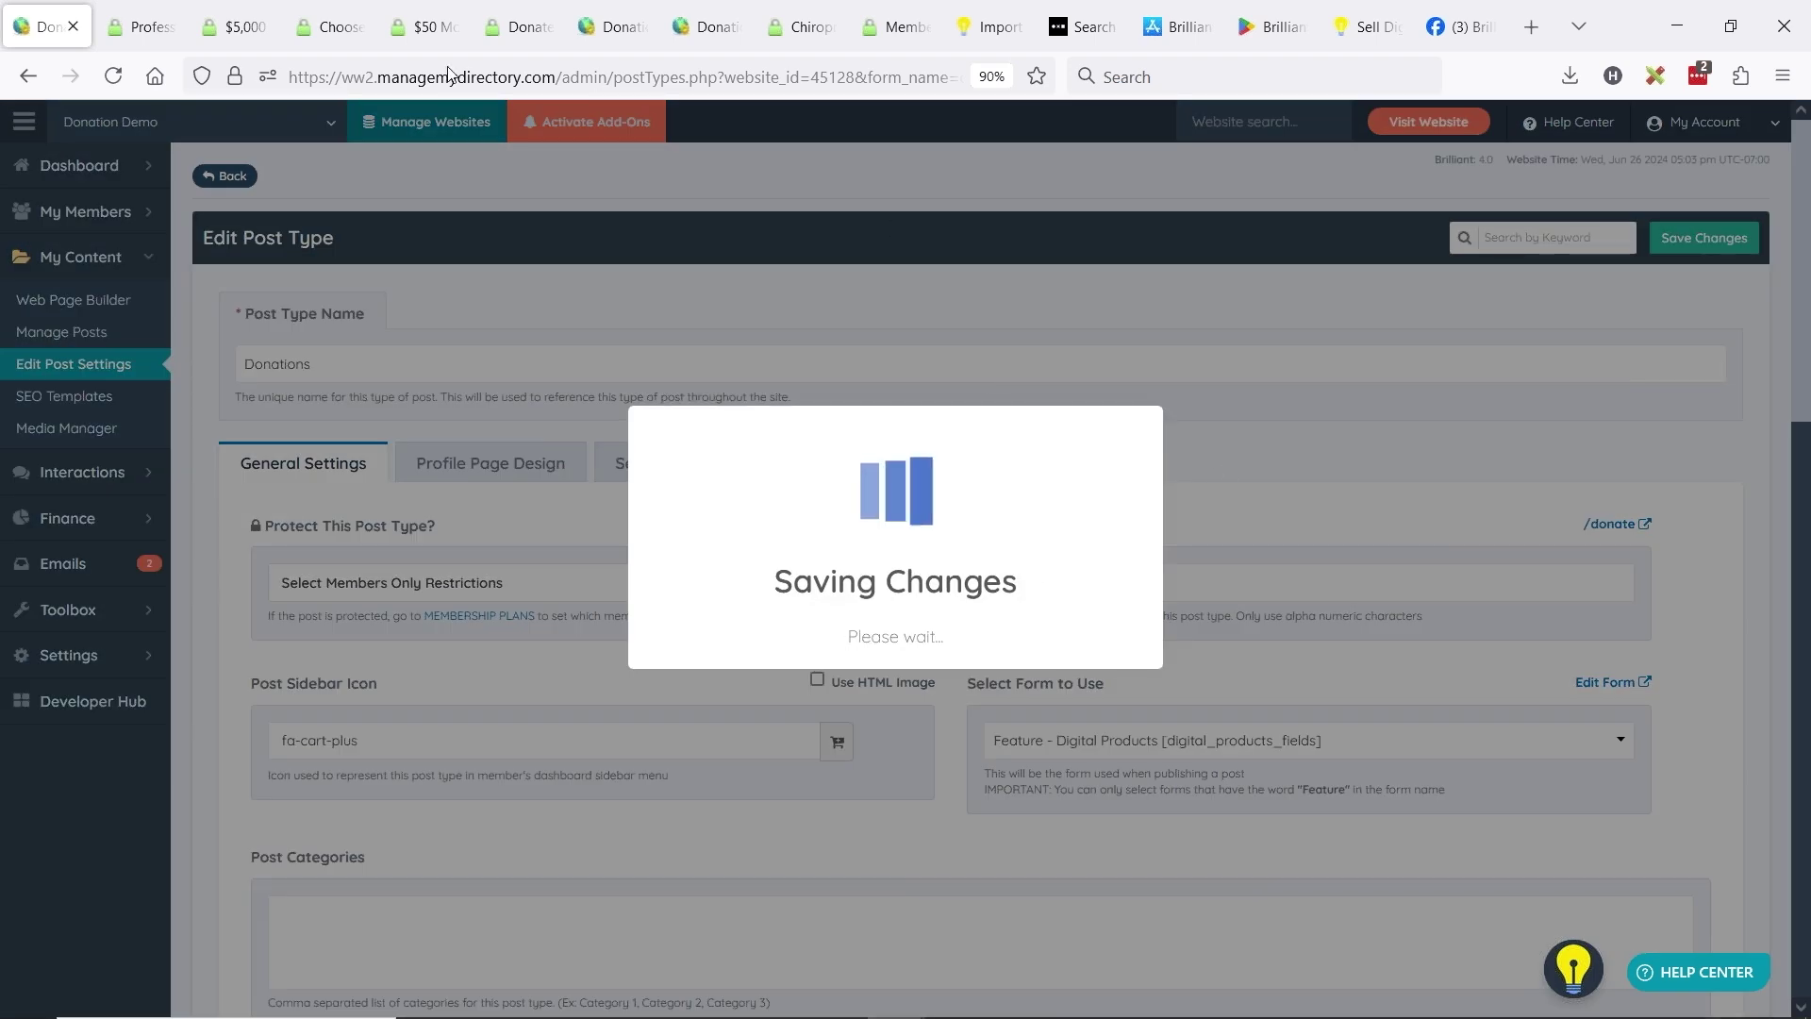
- Check the donation photo form, then move to the admin Search Members tab
{"action": "left_click", "coordinate": [518, 26]}
{"action": "left_click_drag", "start_coordinate": [914, 450], "coordinate": [1143, 450]}
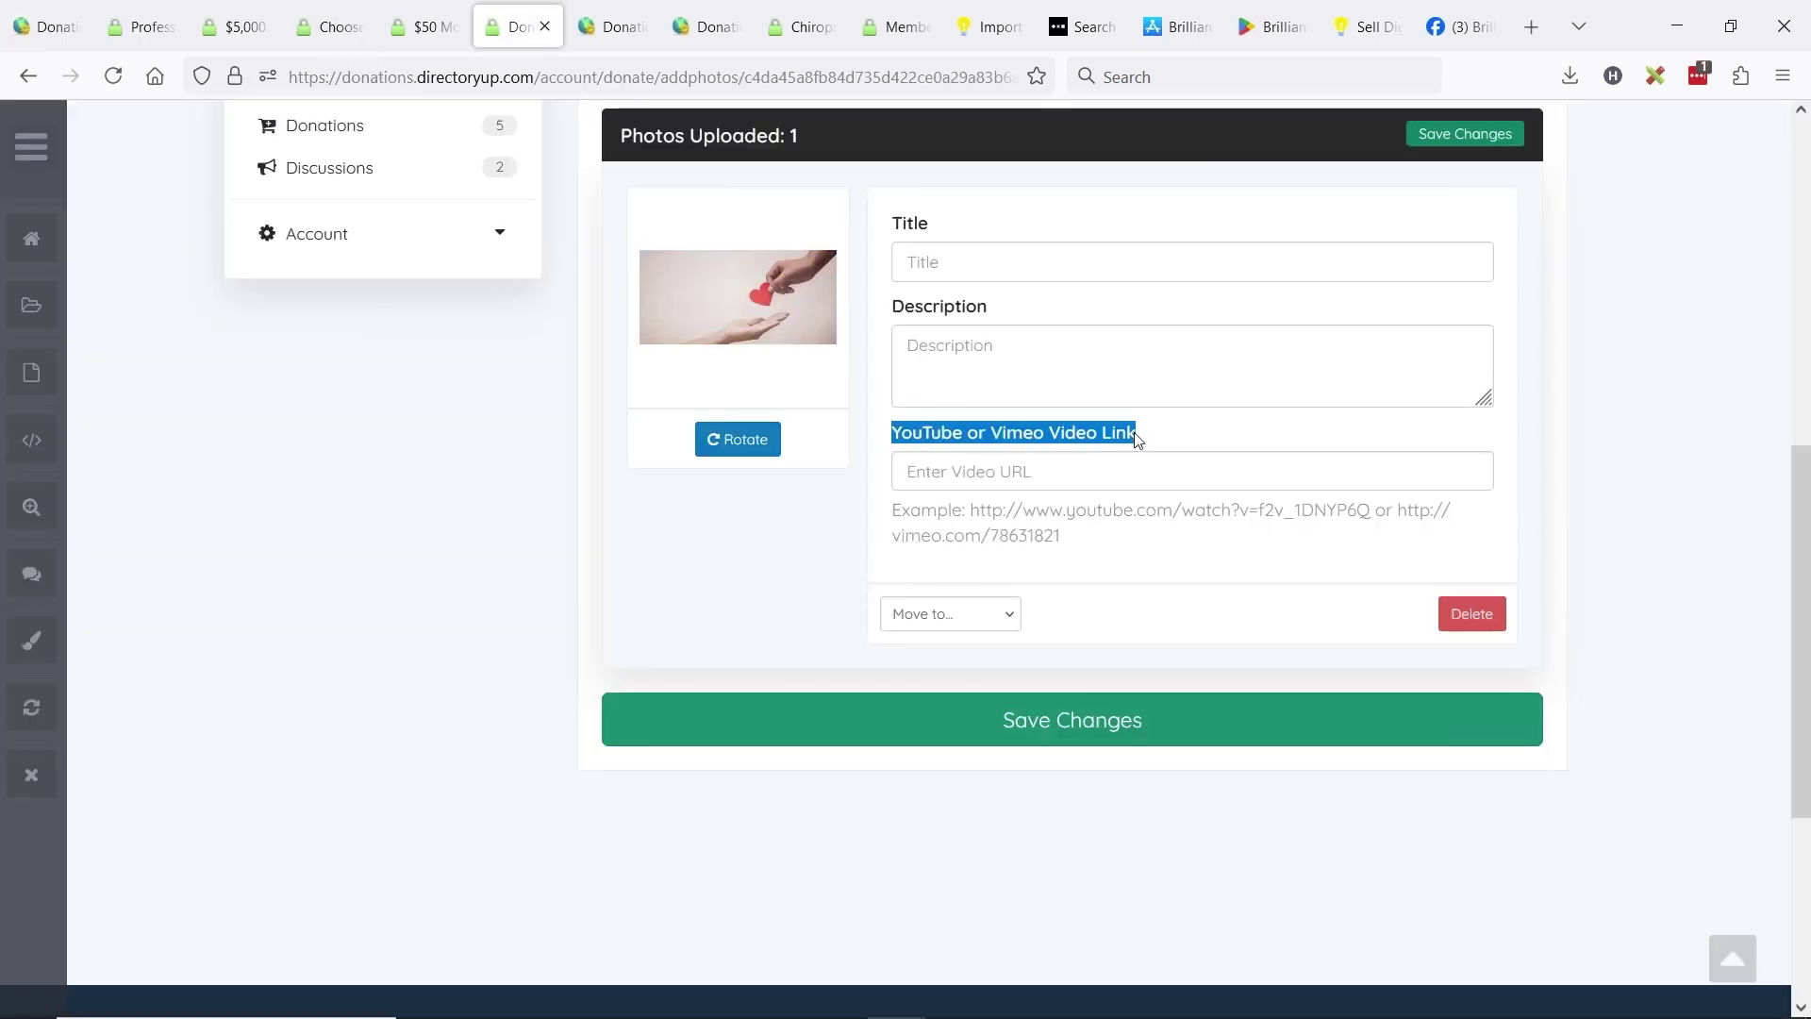
{"action": "left_click", "coordinate": [612, 26]}
- Search 'youtube donation africa', open 'Let's save Africa! - Gone wrong' and copy its URL
{"action": "left_click", "coordinate": [611, 76]}
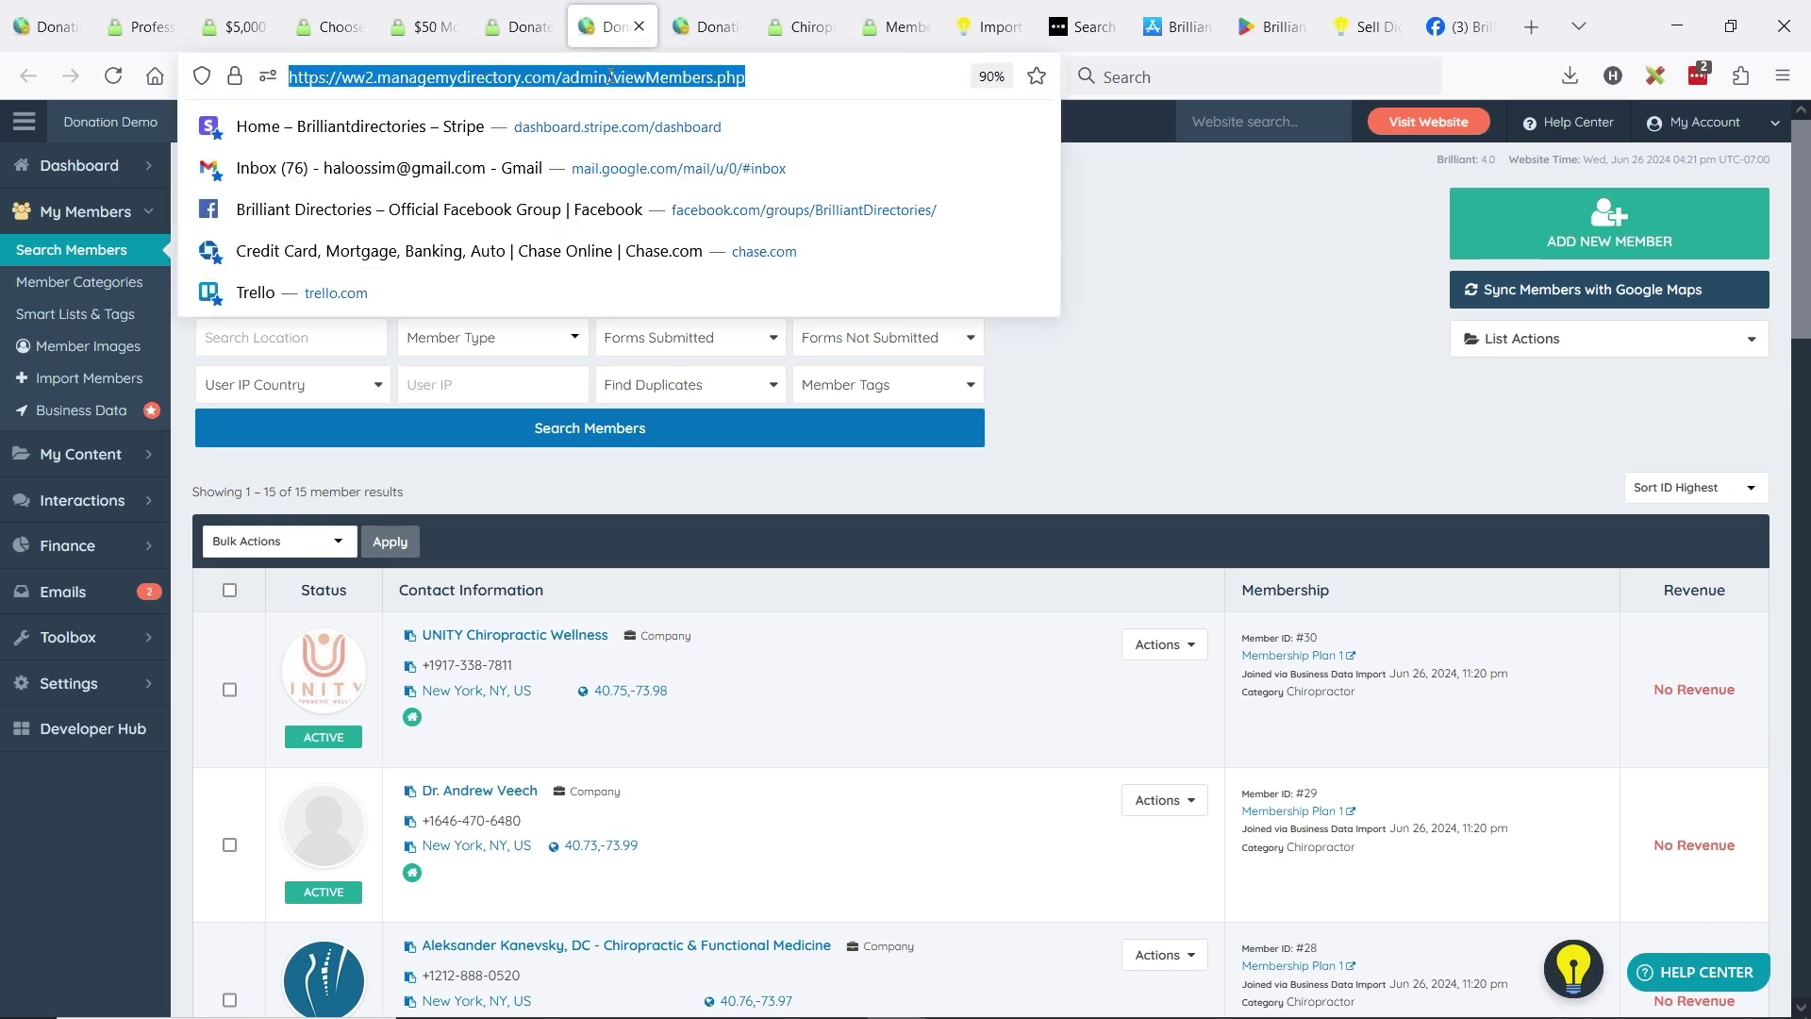
{"action": "type", "text": "youtube donatio"}
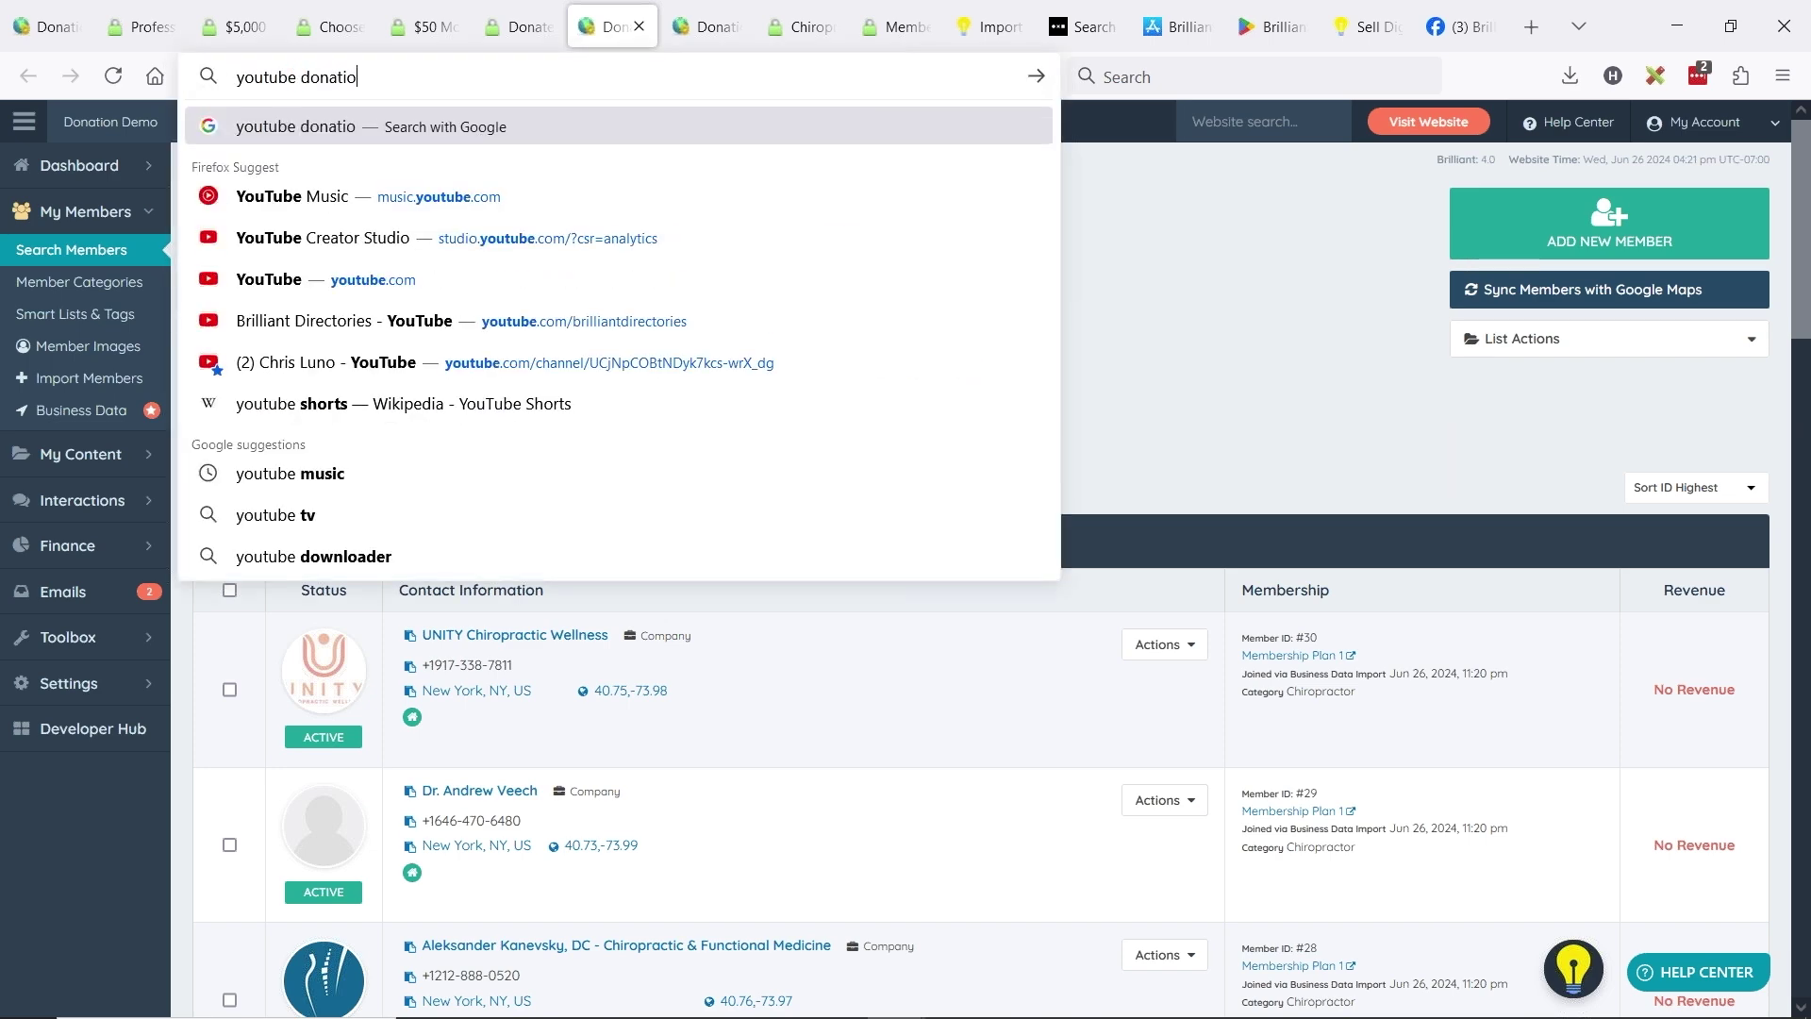
{"action": "type", "text": "n africa"}
{"action": "key", "text": "Return"}
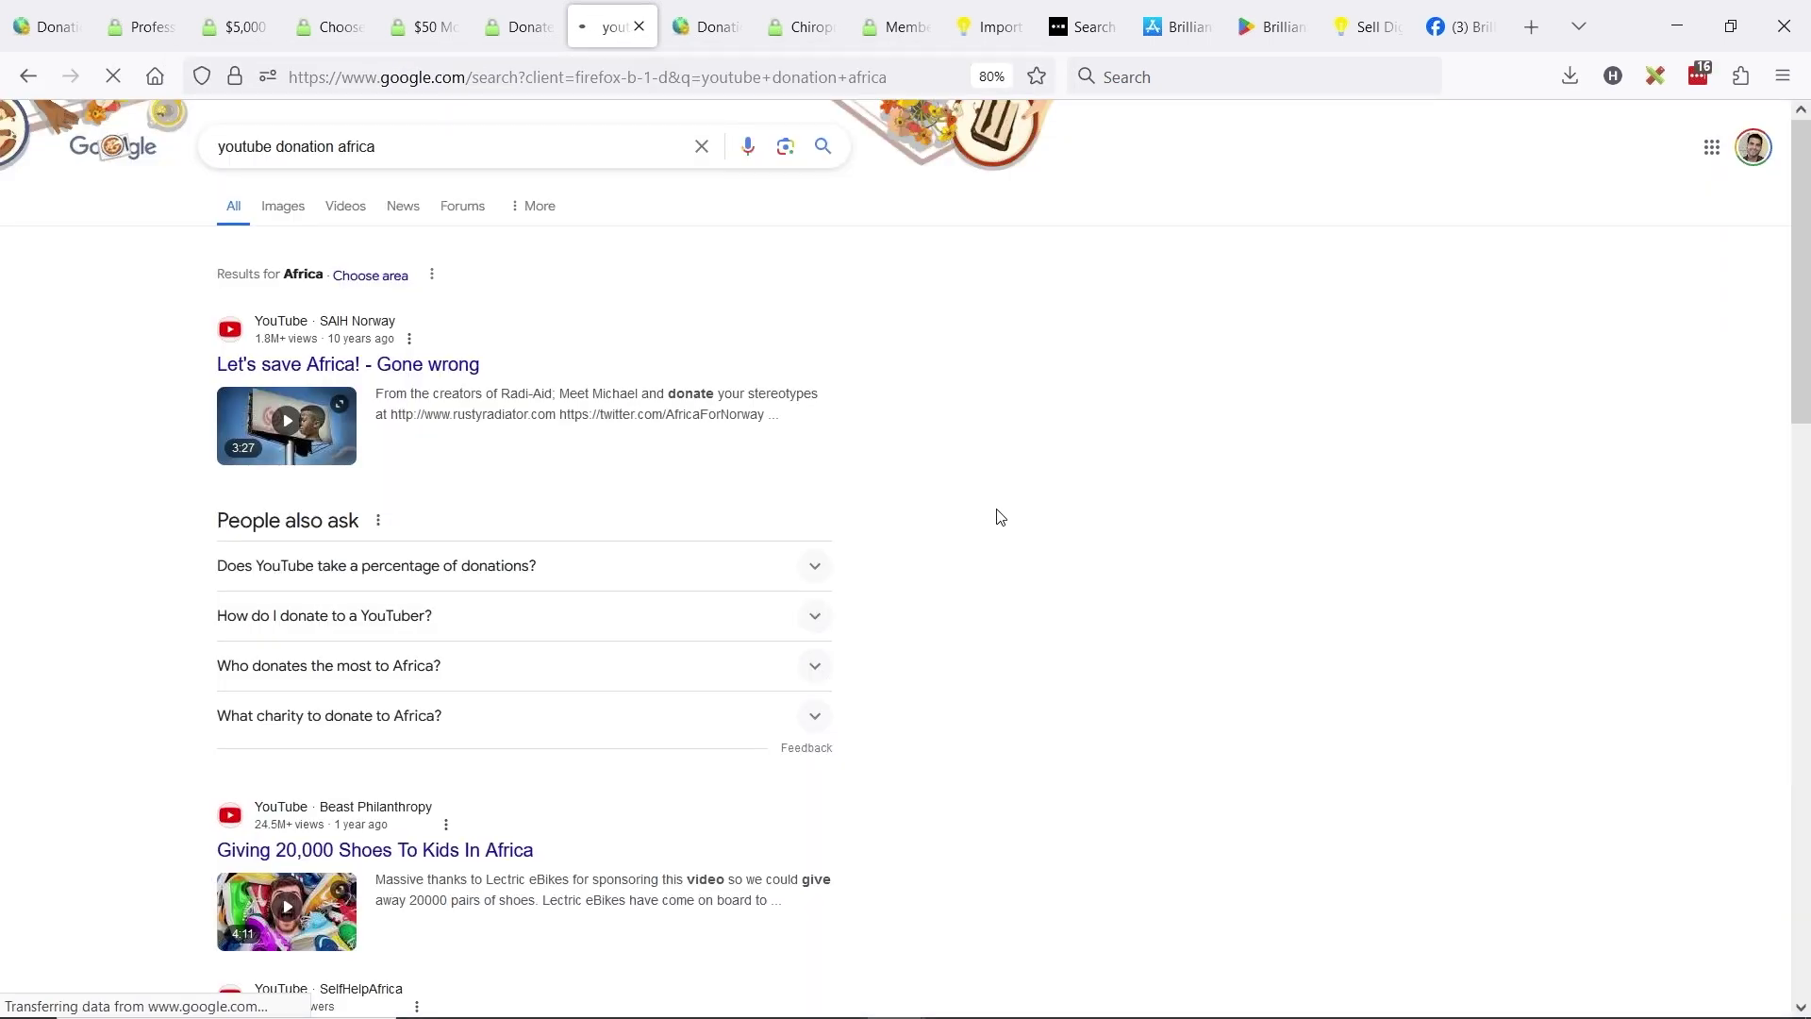
{"action": "left_click", "coordinate": [555, 326]}
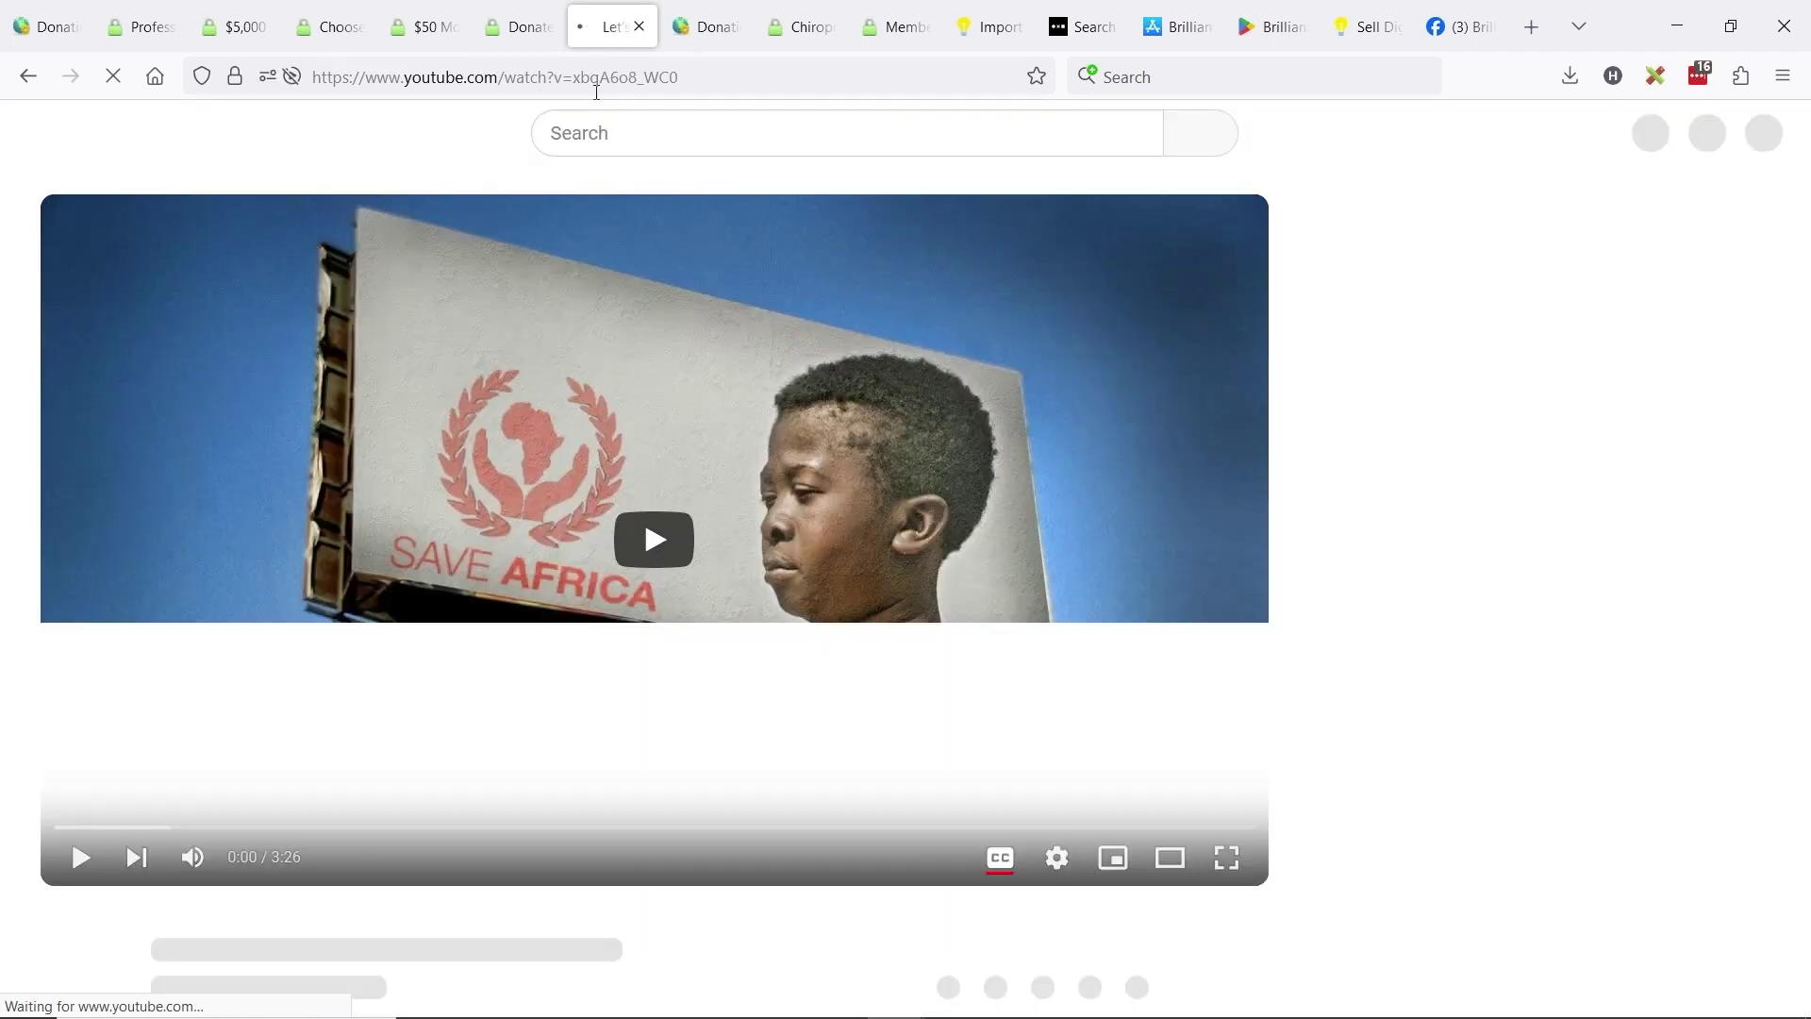
{"action": "left_click", "coordinate": [647, 83]}
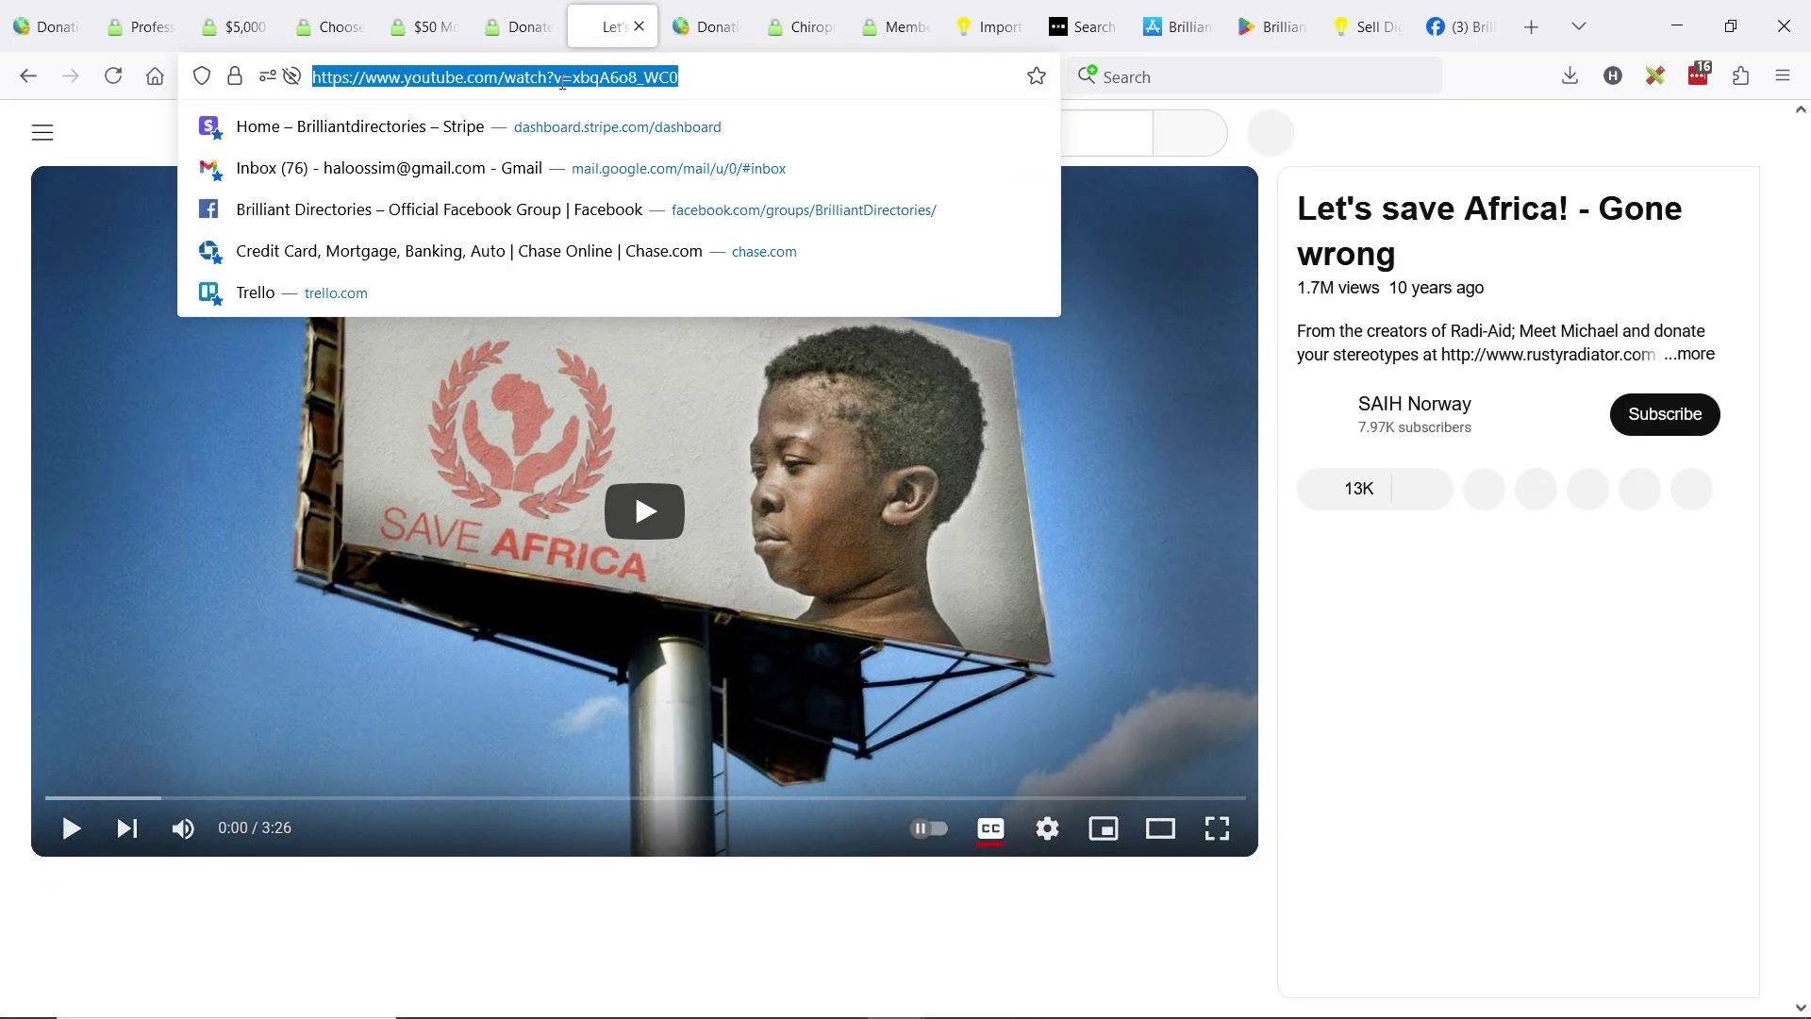
{"action": "key", "text": "ctrl+c"}
{"action": "left_click", "coordinate": [515, 33]}
- Paste the YouTube URL into the photo's video link field and save the changes
{"action": "left_click", "coordinate": [900, 474]}
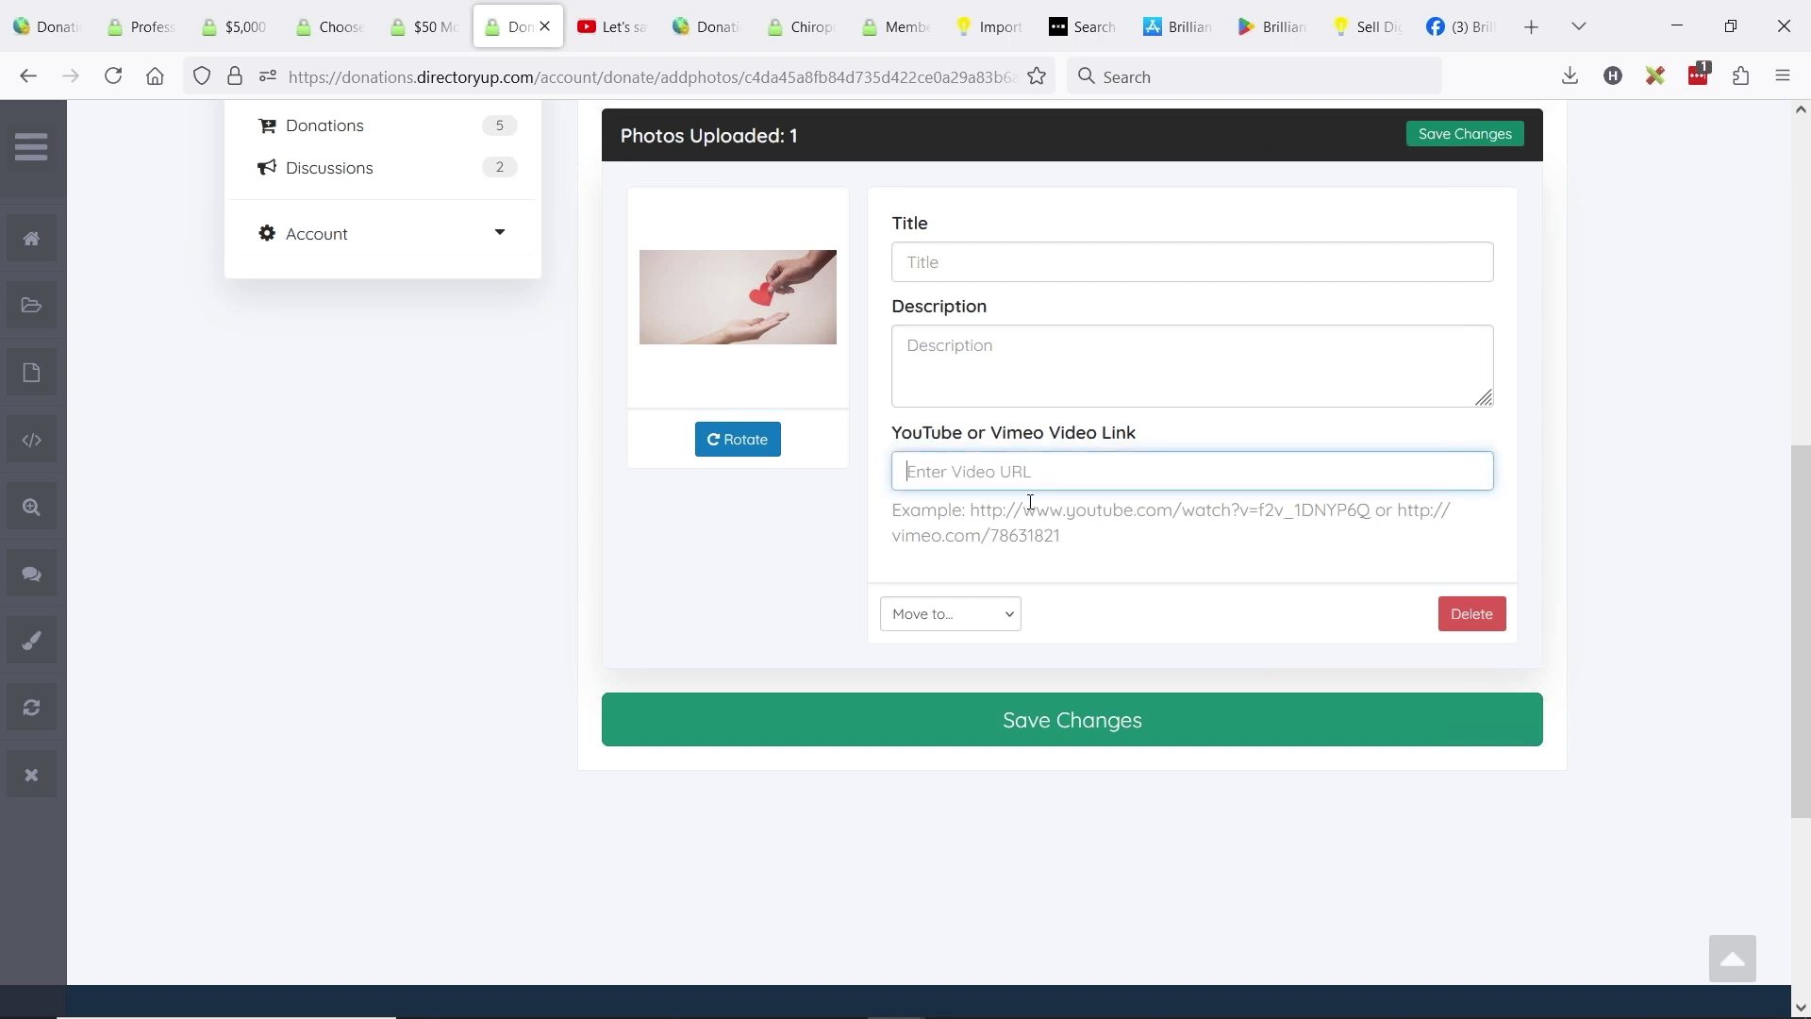
{"action": "key", "text": "ctrl+v"}
{"action": "left_click_drag", "start_coordinate": [1323, 473], "coordinate": [831, 473]}
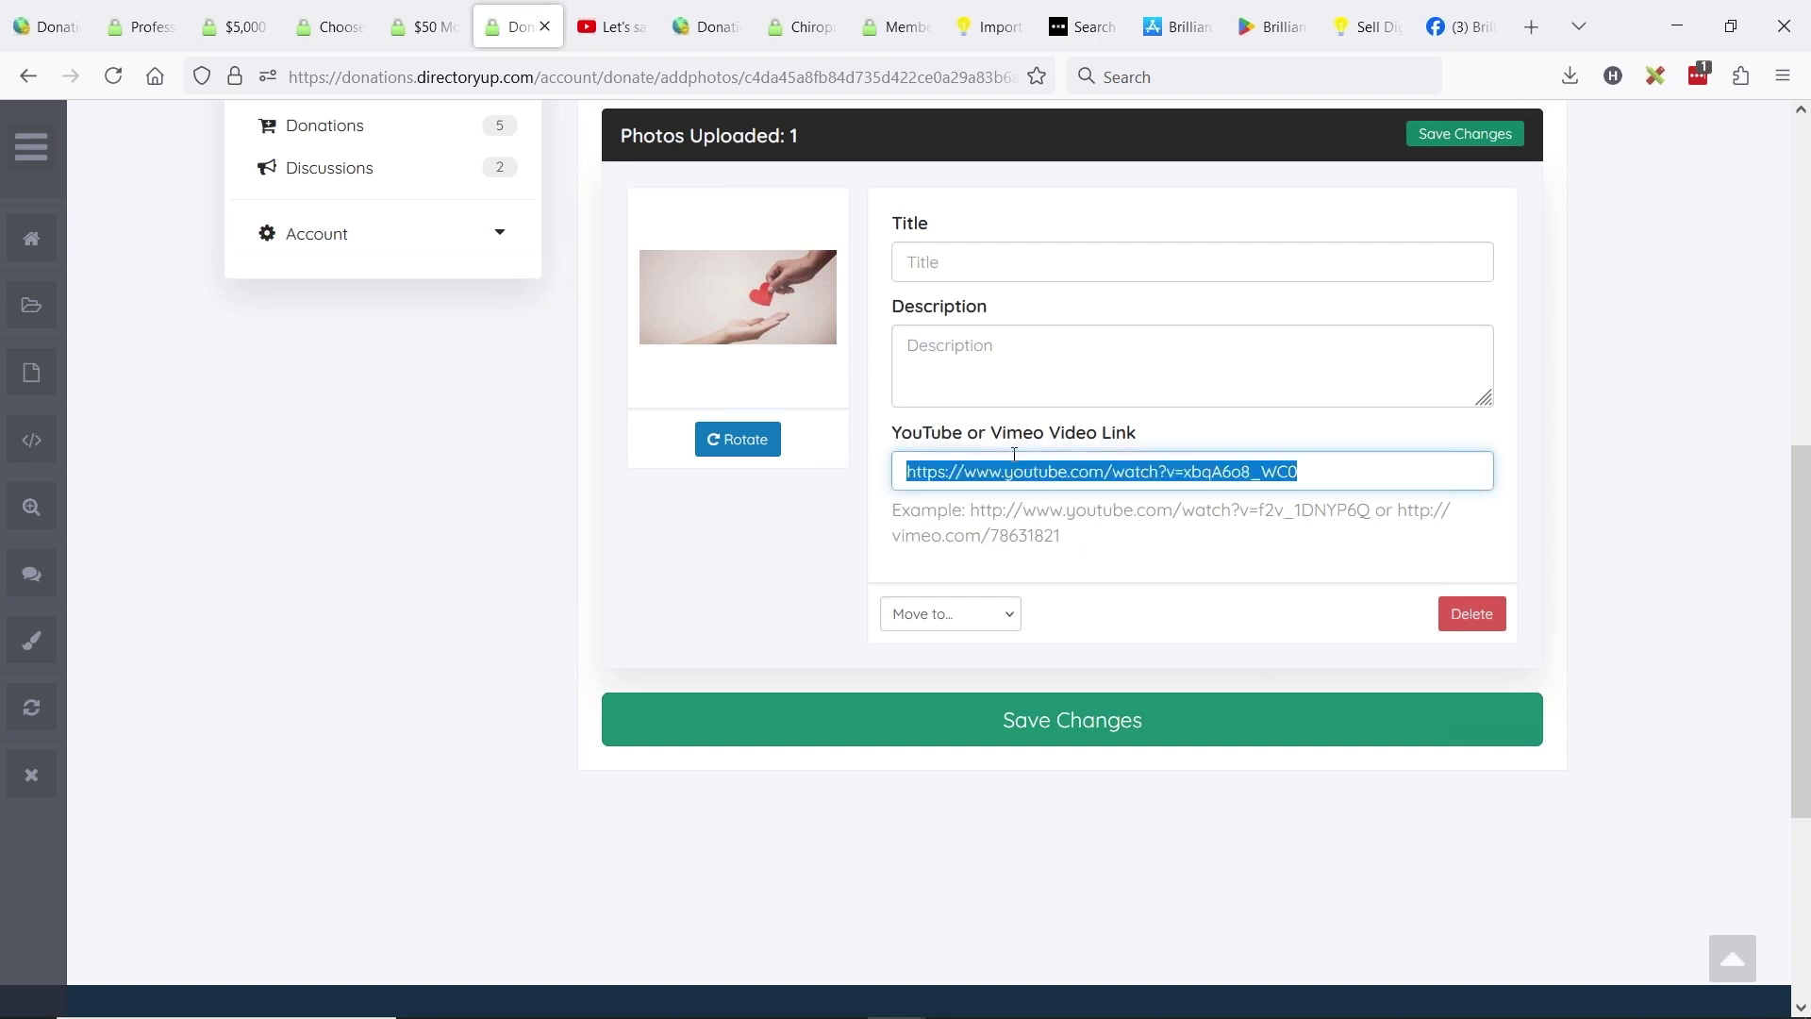
{"action": "left_click", "coordinate": [1052, 718]}
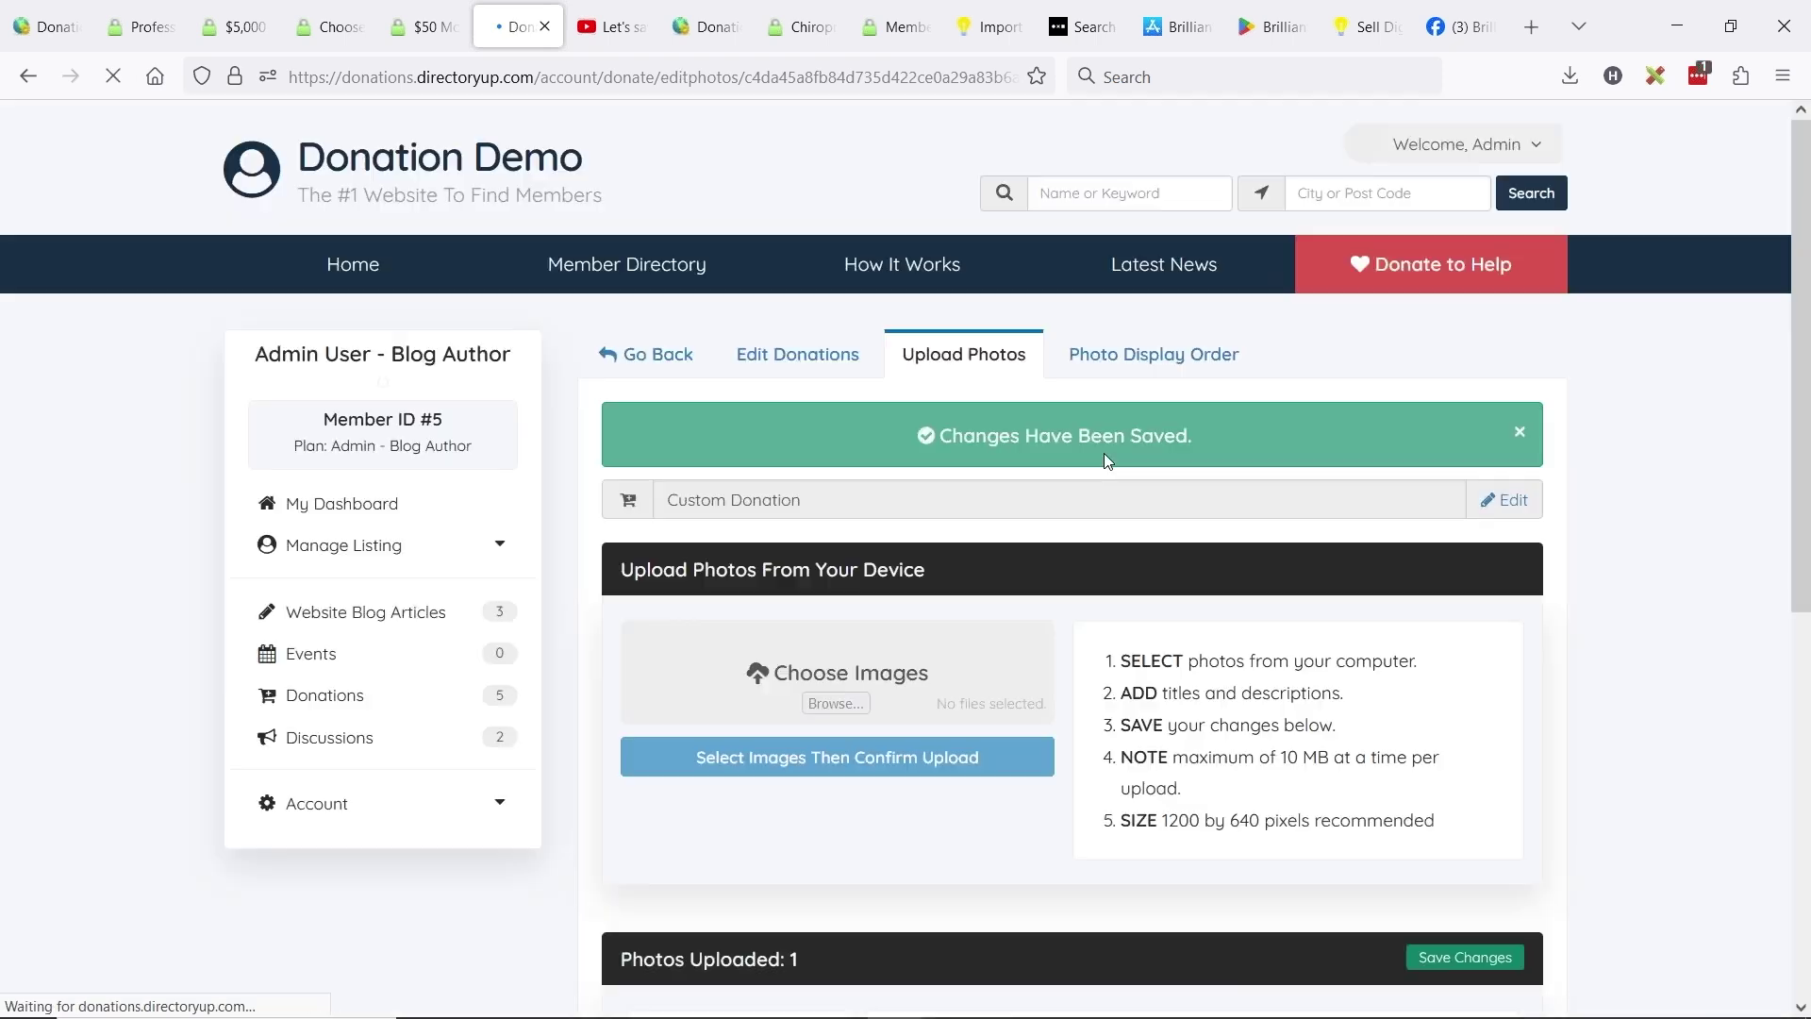
- Go back to the donations list and open the Custom Donation post in a new tab
{"action": "left_click", "coordinate": [645, 361]}
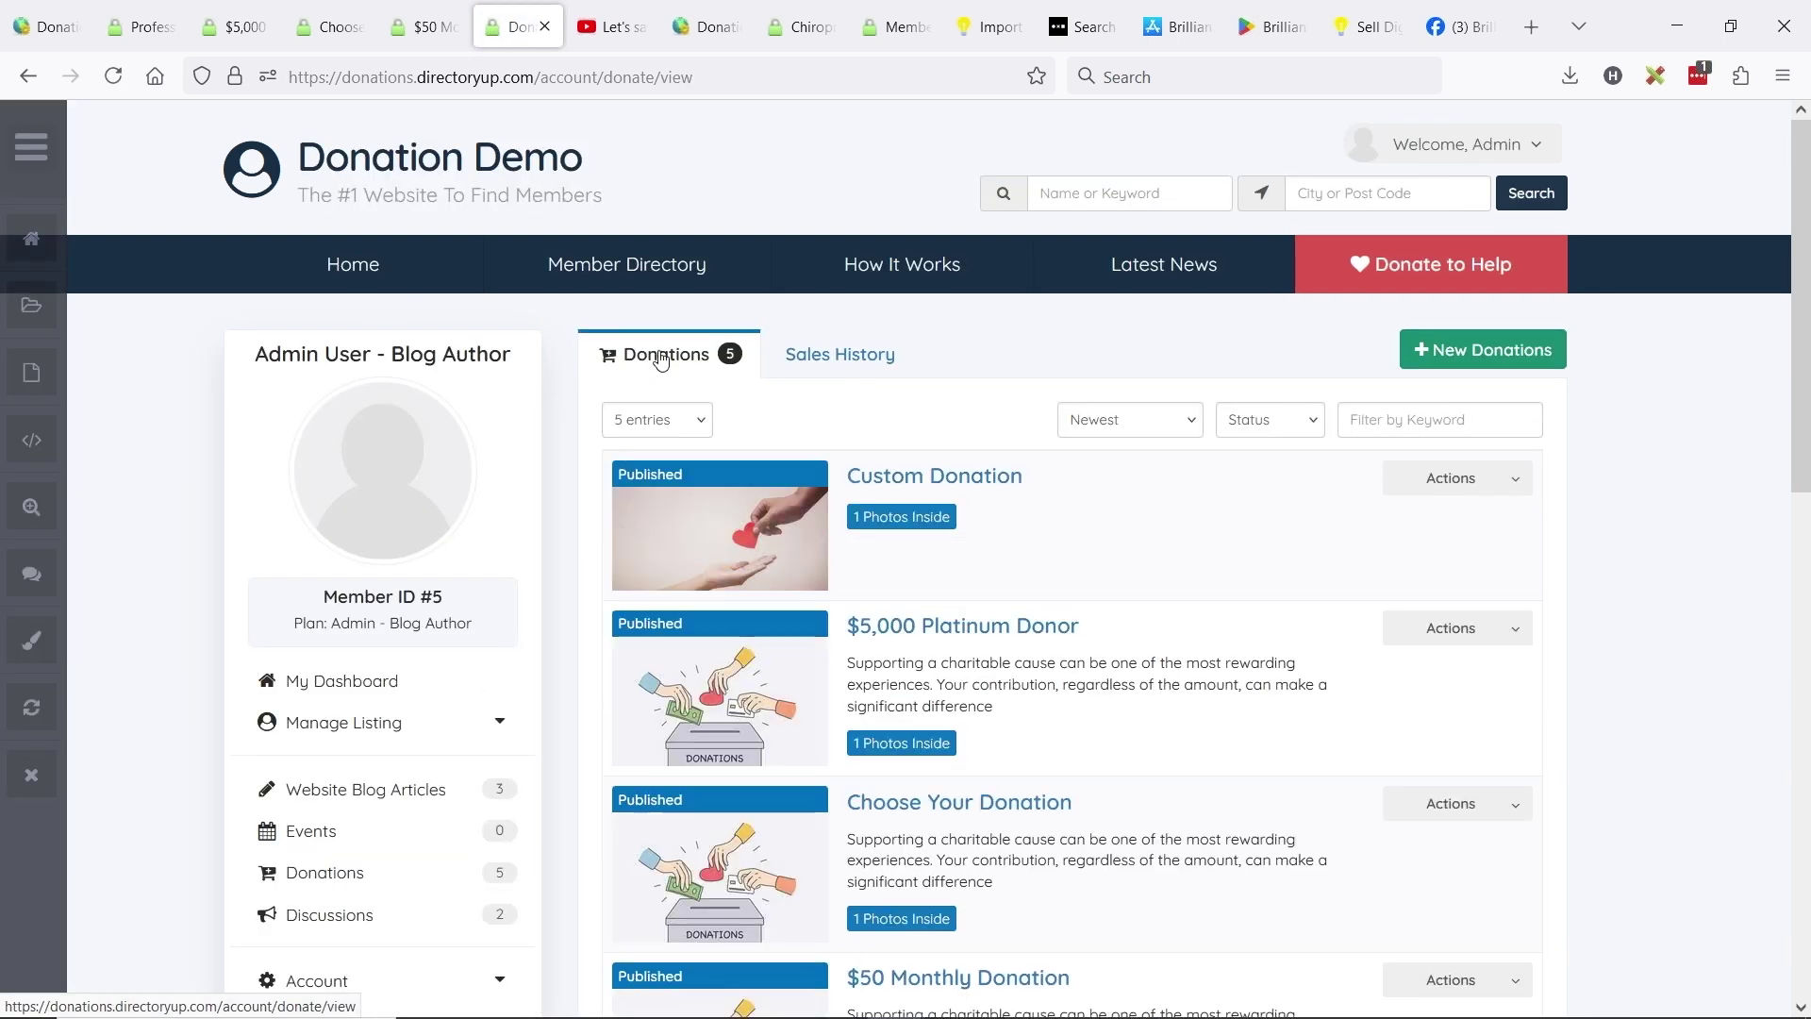
{"action": "left_click", "coordinate": [1502, 481]}
{"action": "middle_click", "coordinate": [1390, 519]}
- Play the embedded 'Let's save Africa! - Gone wrong' video on the Custom Donation page, then pause it
{"action": "key", "text": "ctrl+Tab"}
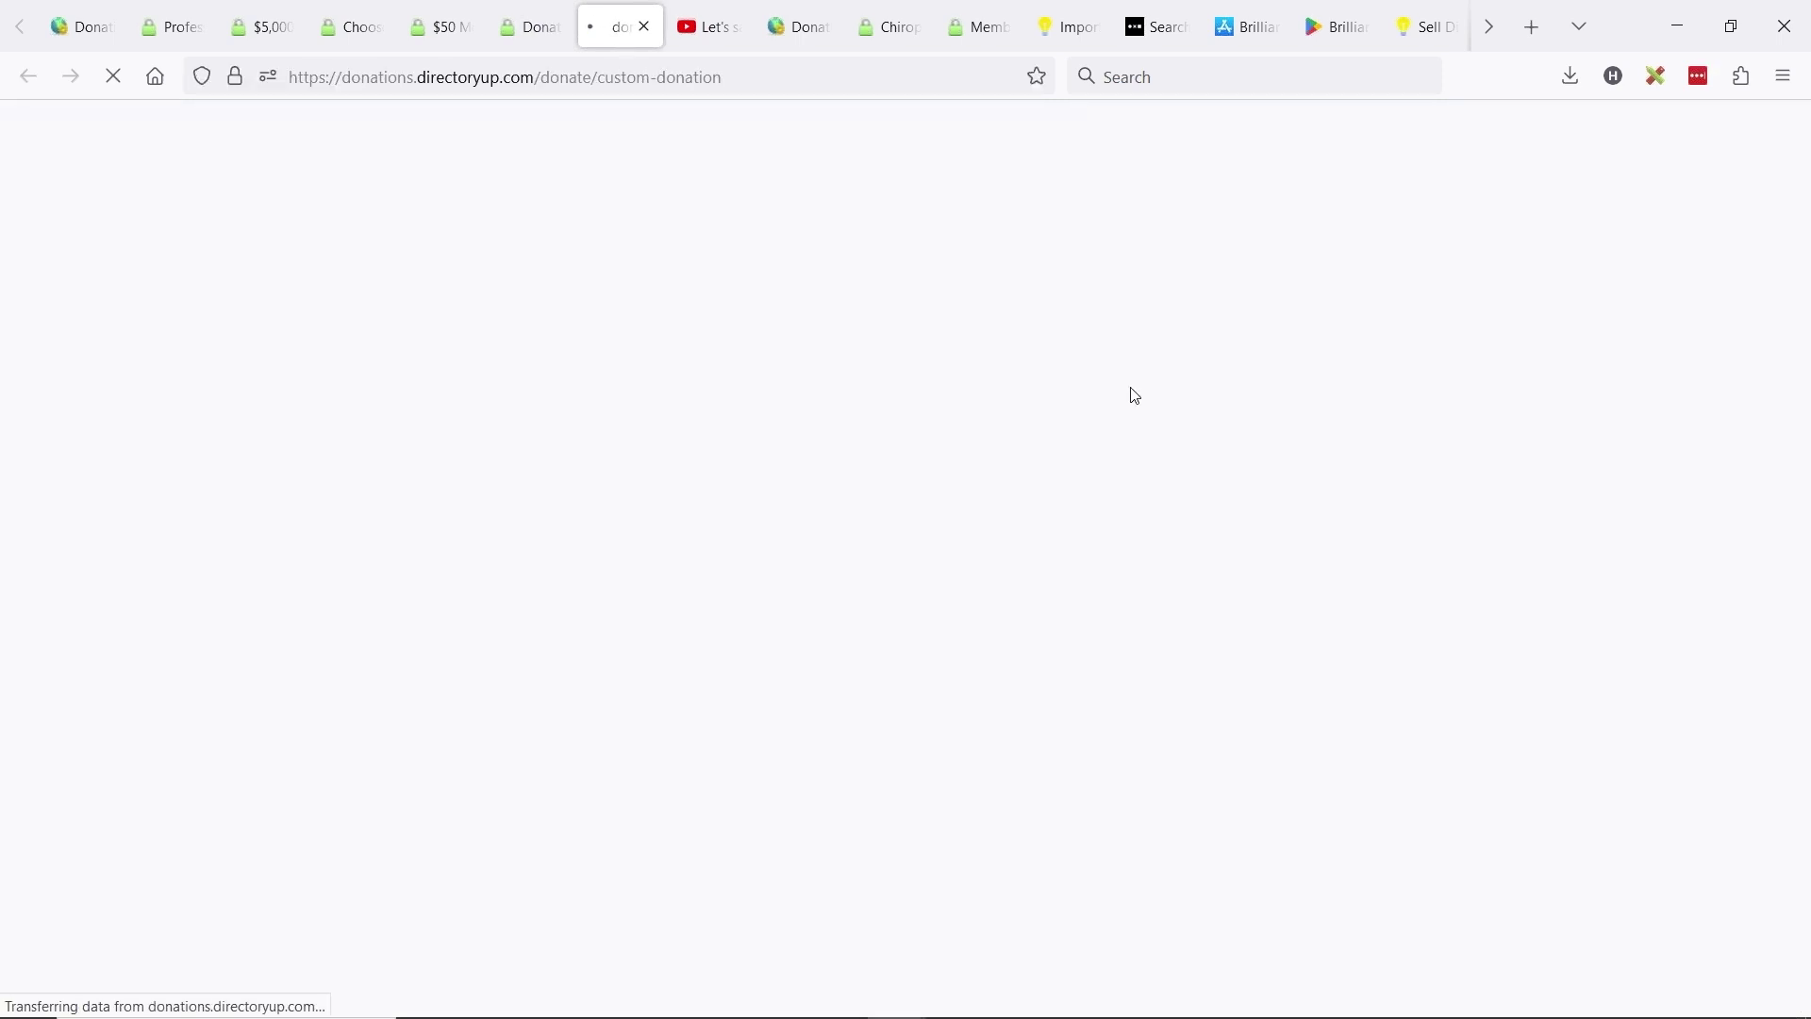
{"action": "scroll", "coordinate": [837, 332], "scroll_direction": "down", "scroll_amount": 3}
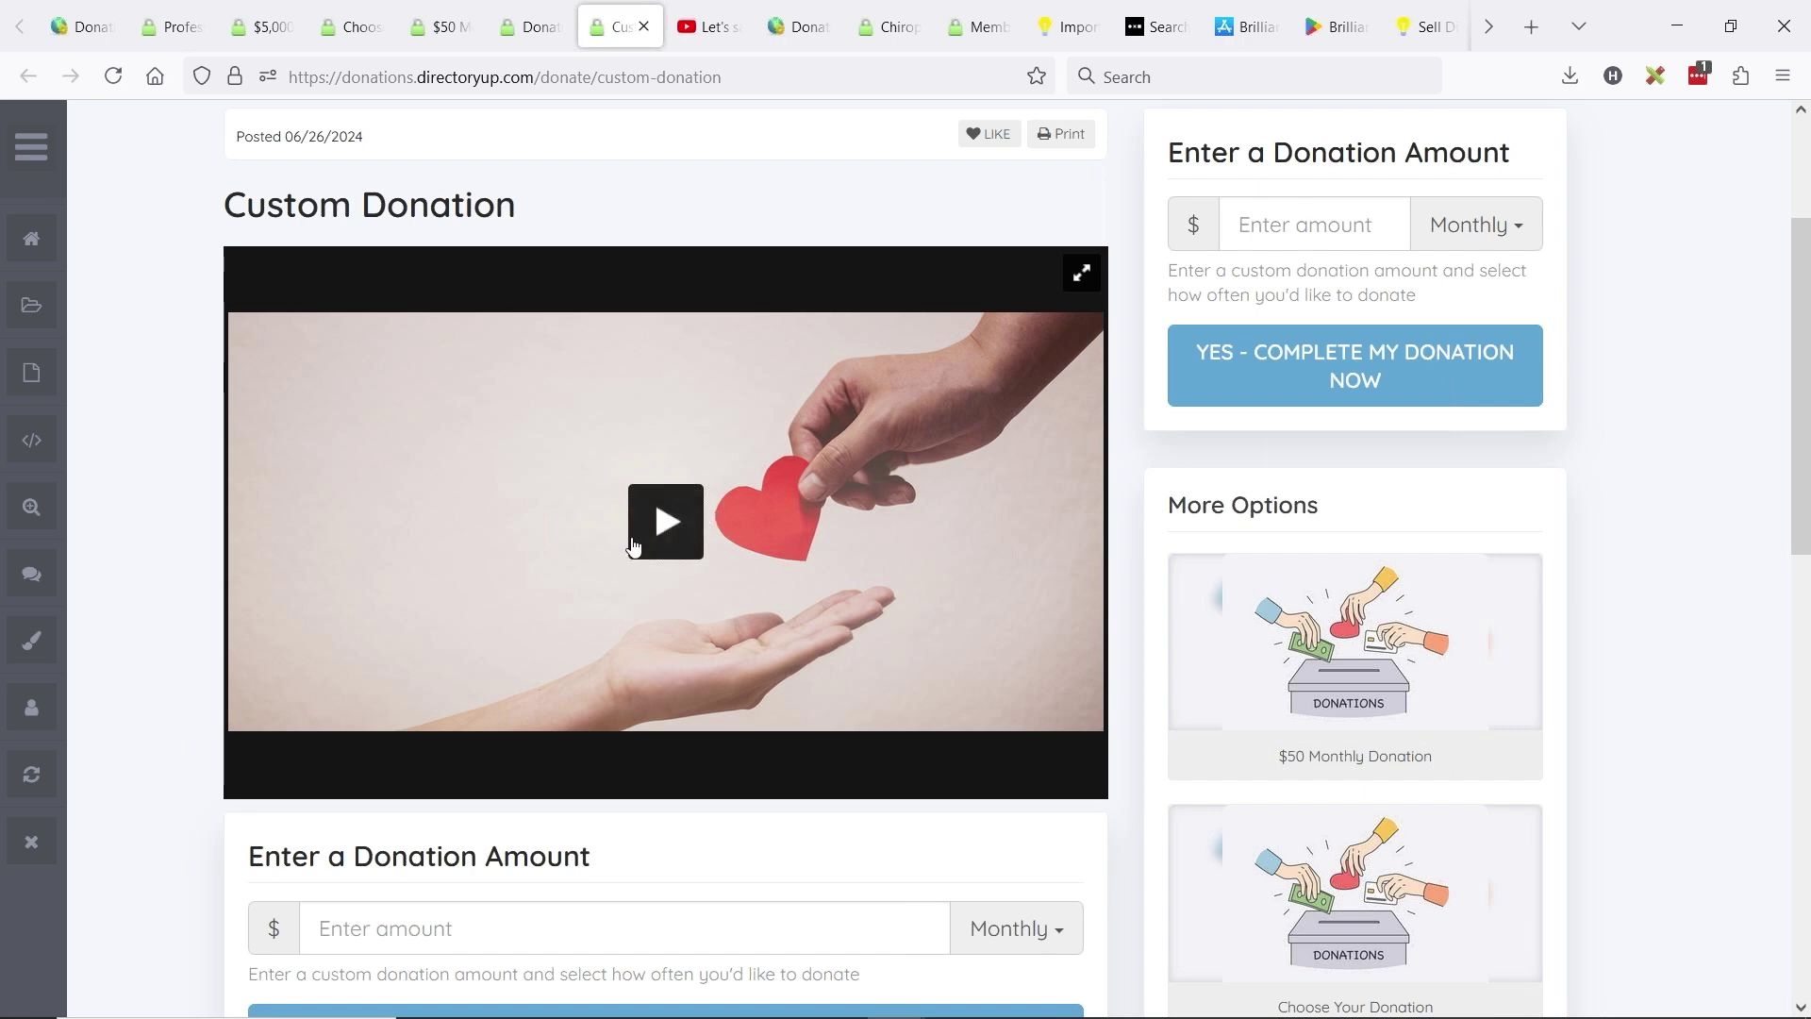
{"action": "left_click", "coordinate": [657, 526]}
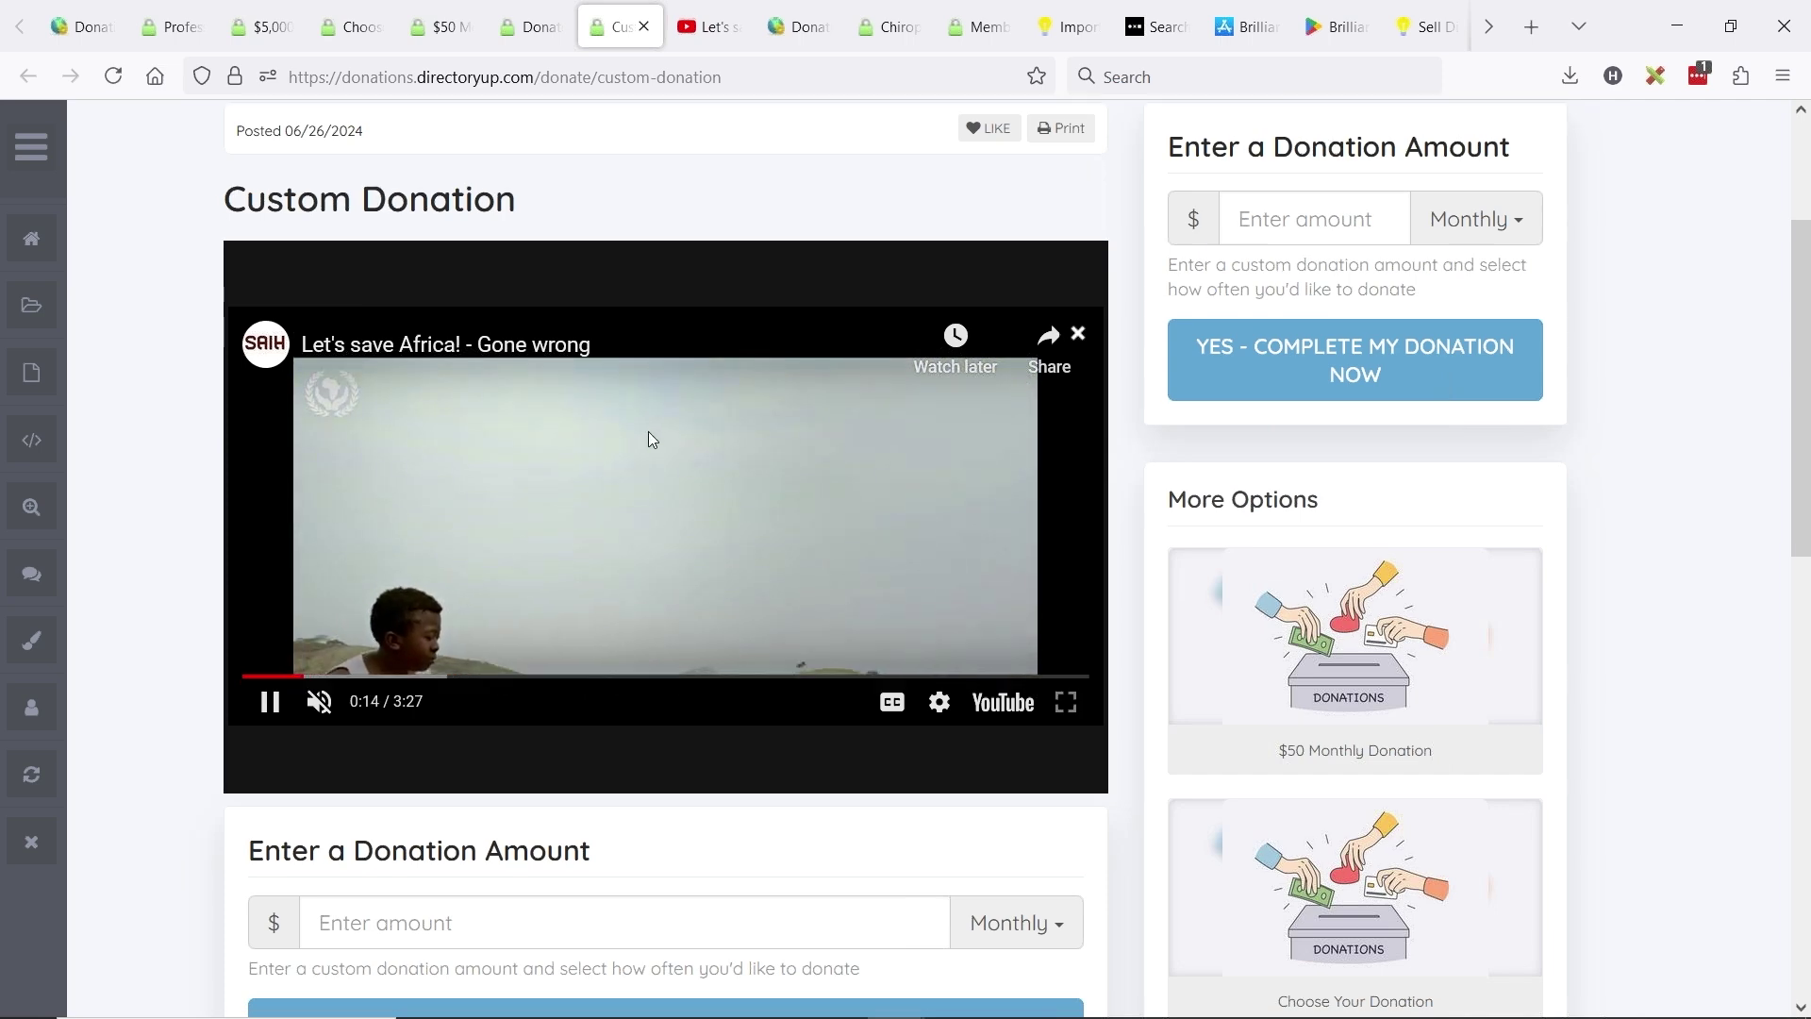
{"action": "scroll", "coordinate": [679, 500], "scroll_direction": "down", "scroll_amount": 3}
{"action": "scroll", "coordinate": [756, 538], "scroll_direction": "up", "scroll_amount": 1}
{"action": "scroll", "coordinate": [756, 538], "scroll_direction": "up", "scroll_amount": 2}
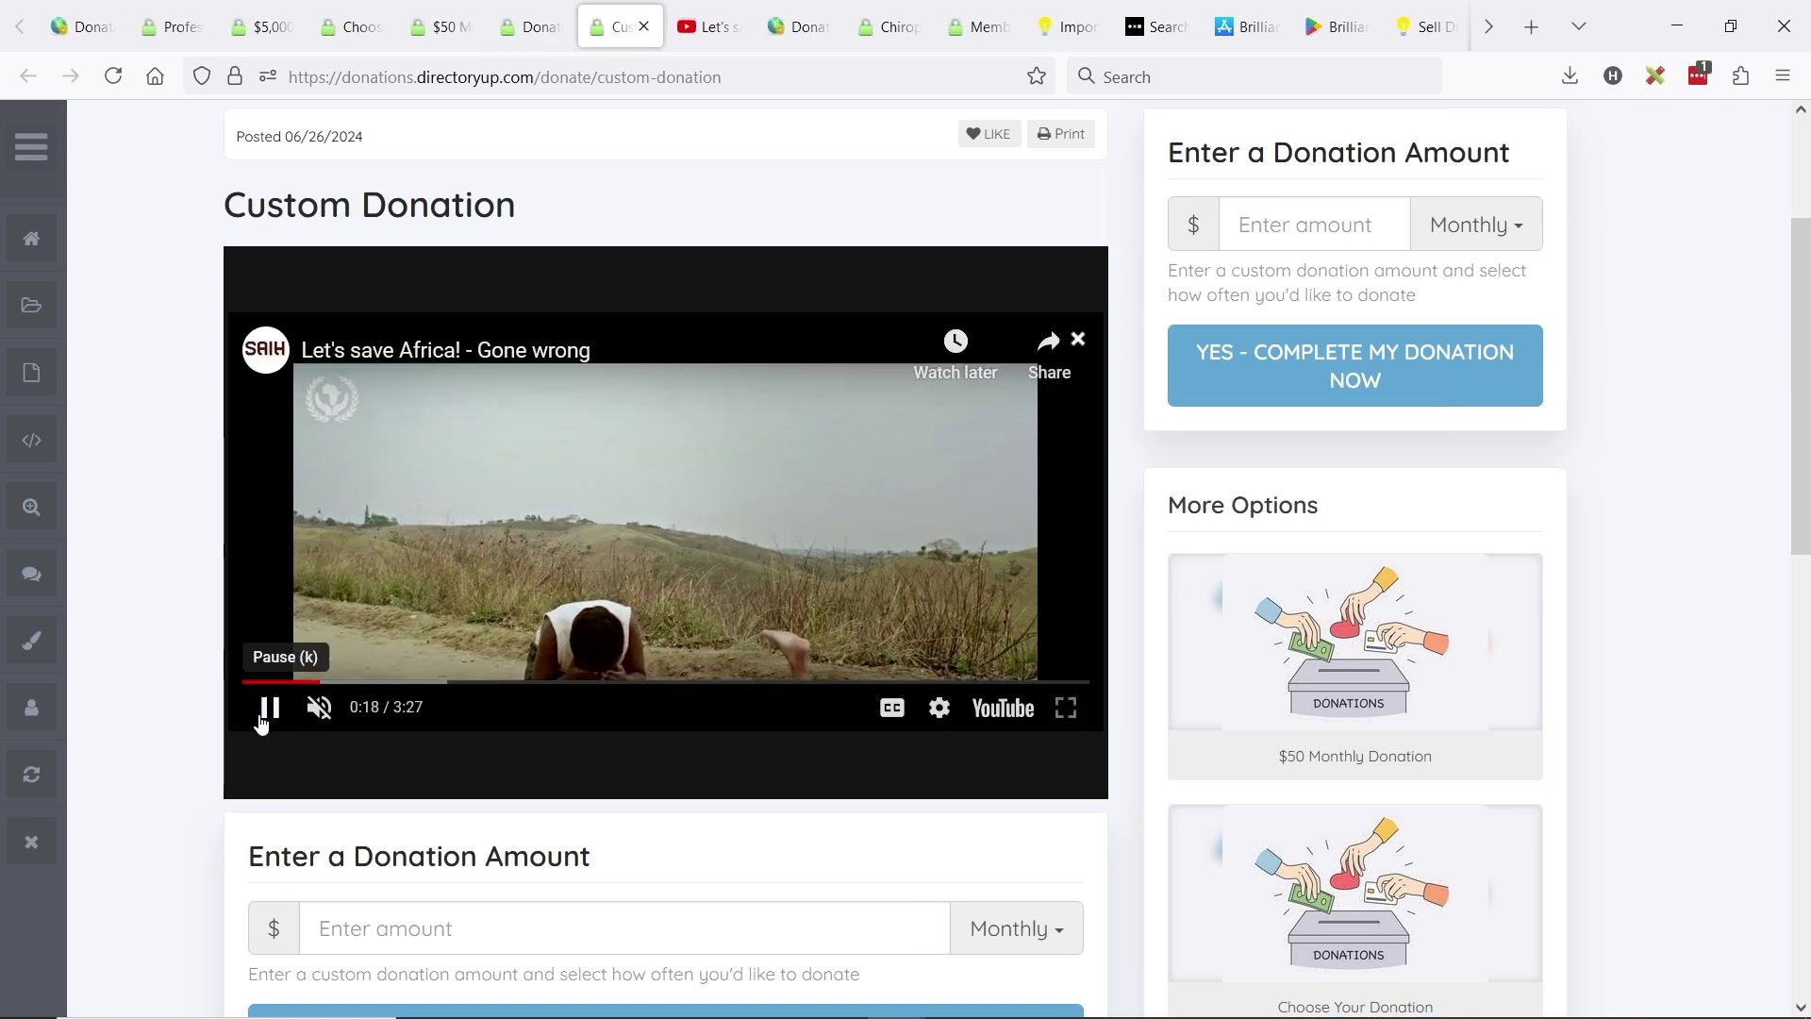
{"action": "left_click", "coordinate": [267, 708]}
- Enter a donation amount of 10 and set the frequency to One Time
{"action": "scroll", "coordinate": [755, 455], "scroll_direction": "down", "scroll_amount": 2}
{"action": "scroll", "coordinate": [754, 455], "scroll_direction": "down", "scroll_amount": 1}
{"action": "left_click", "coordinate": [801, 675]}
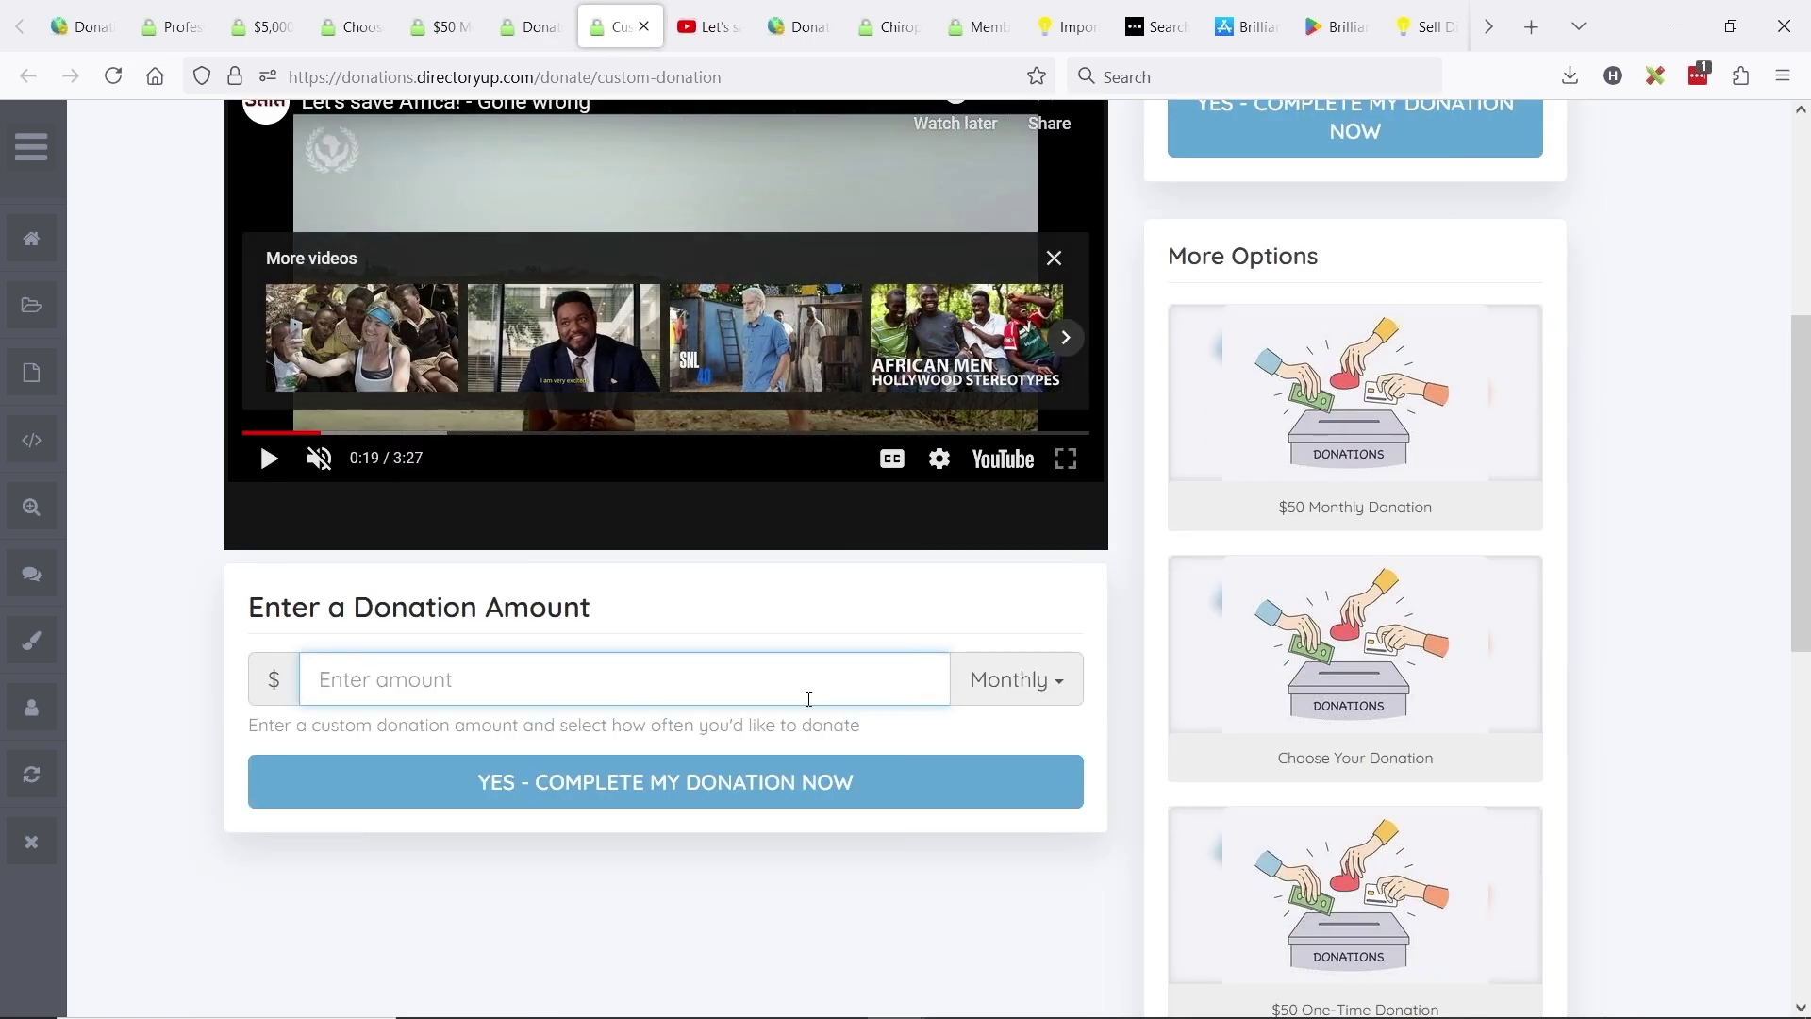
{"action": "type", "text": "10"}
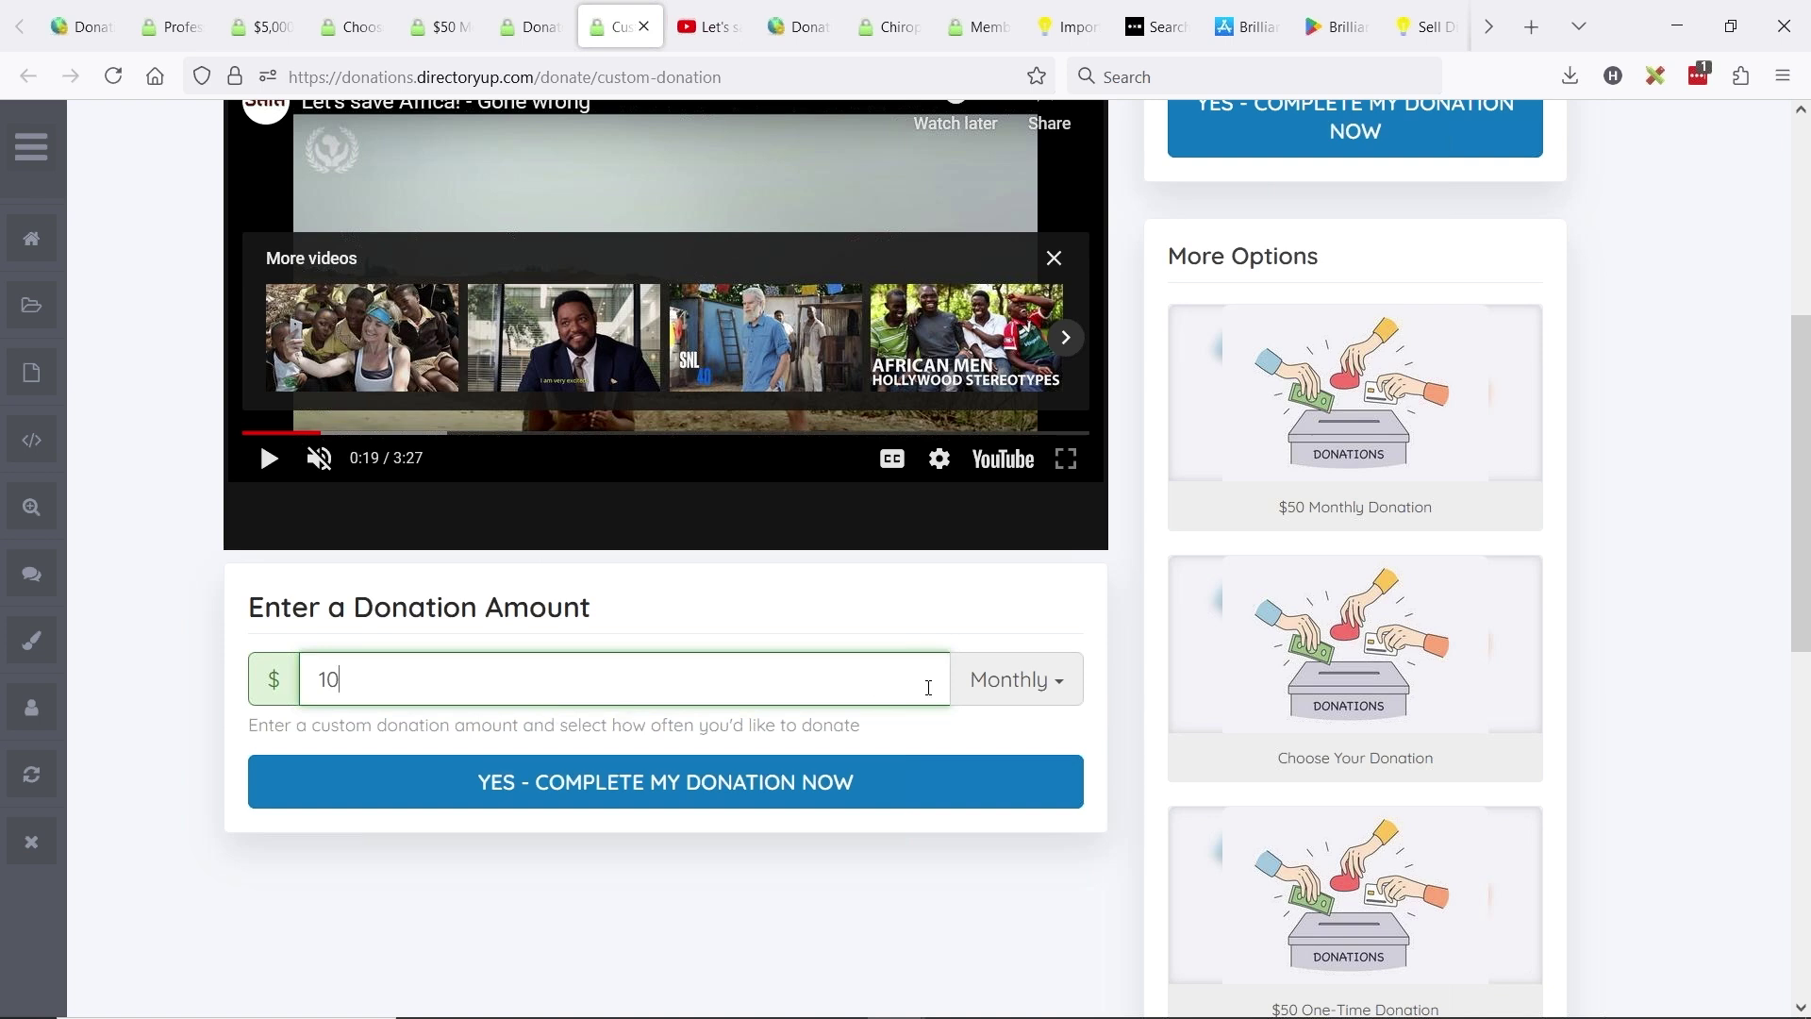
{"action": "left_click", "coordinate": [1011, 687]}
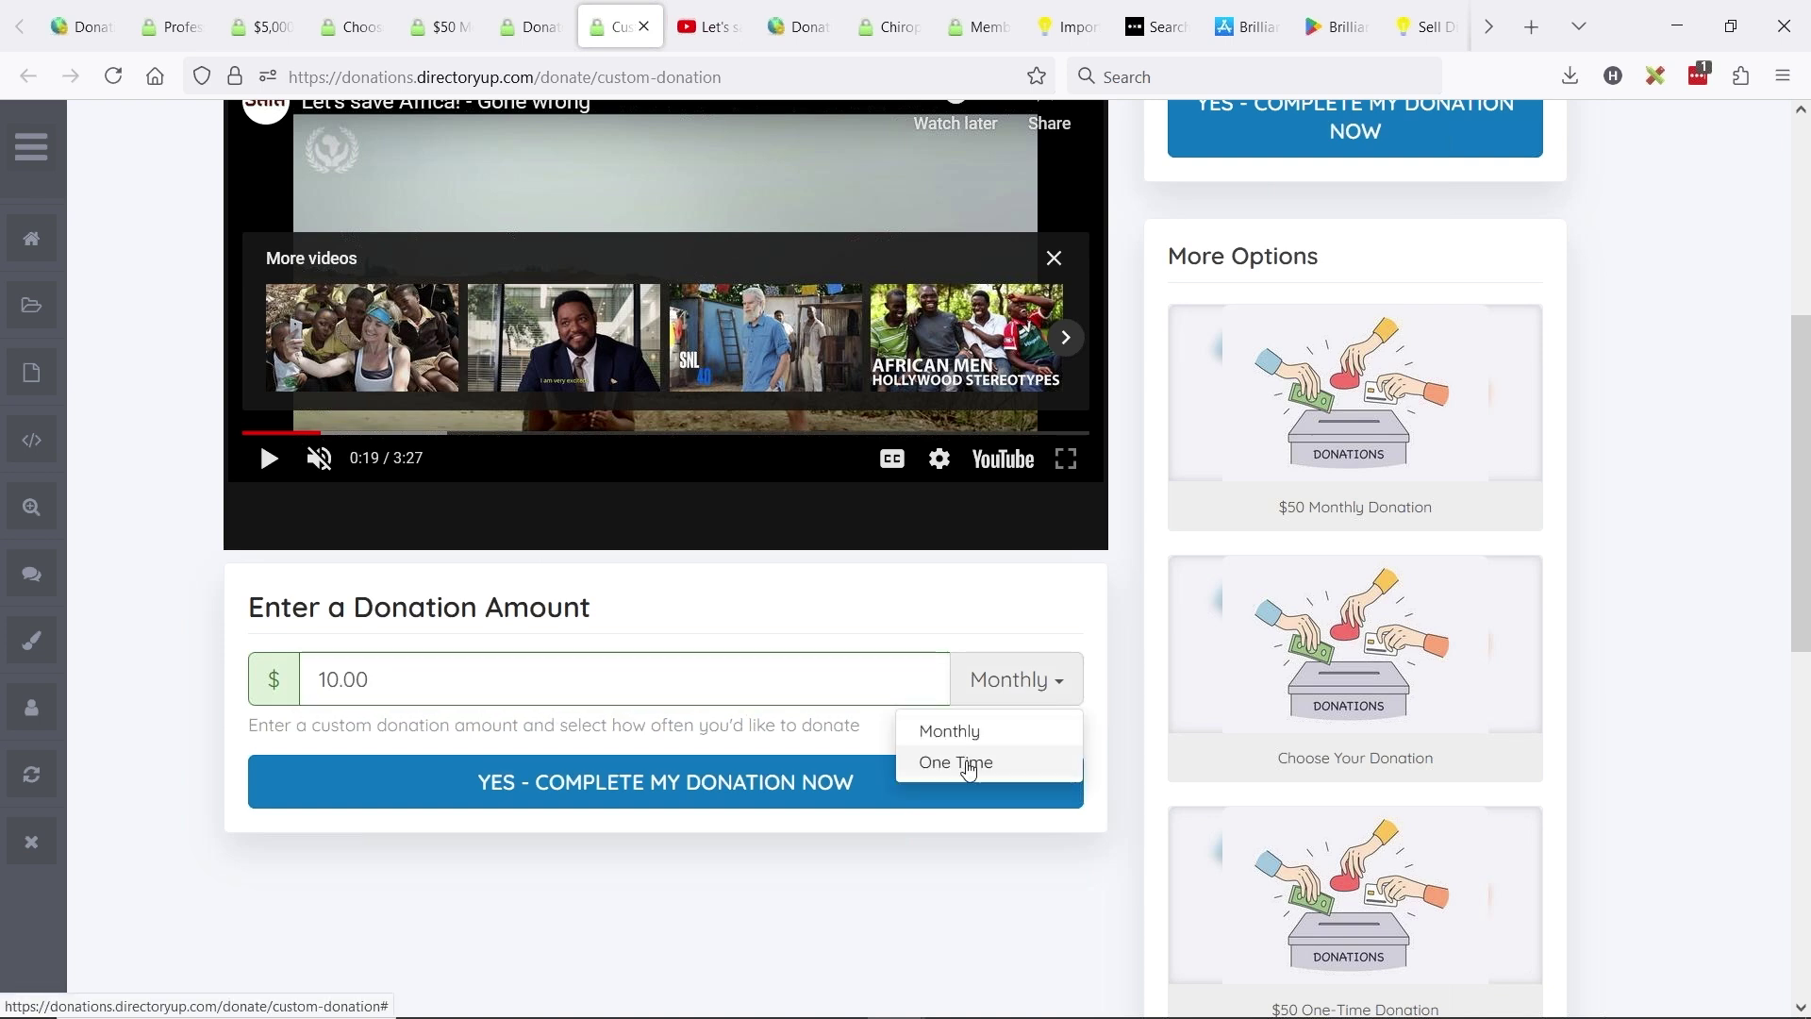
{"action": "left_click", "coordinate": [973, 761]}
{"action": "left_click", "coordinate": [999, 679]}
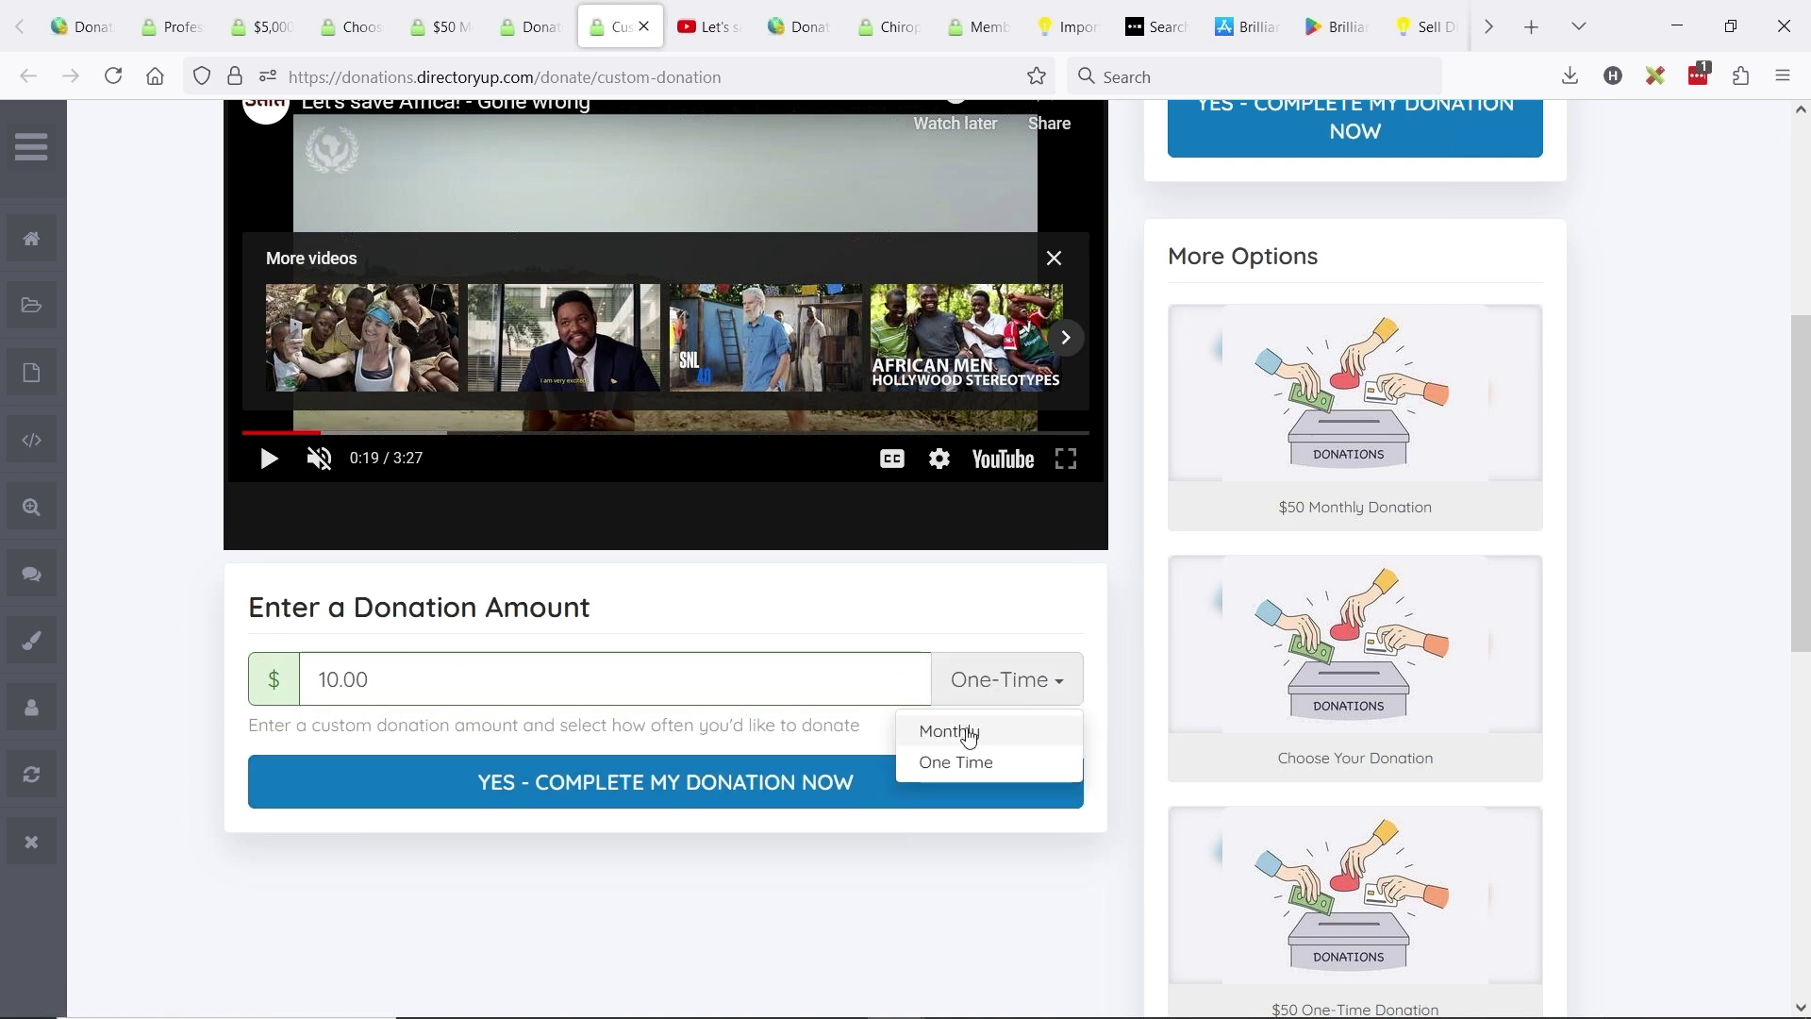
{"action": "left_click", "coordinate": [963, 733]}
{"action": "left_click", "coordinate": [1004, 679]}
{"action": "left_click", "coordinate": [973, 760]}
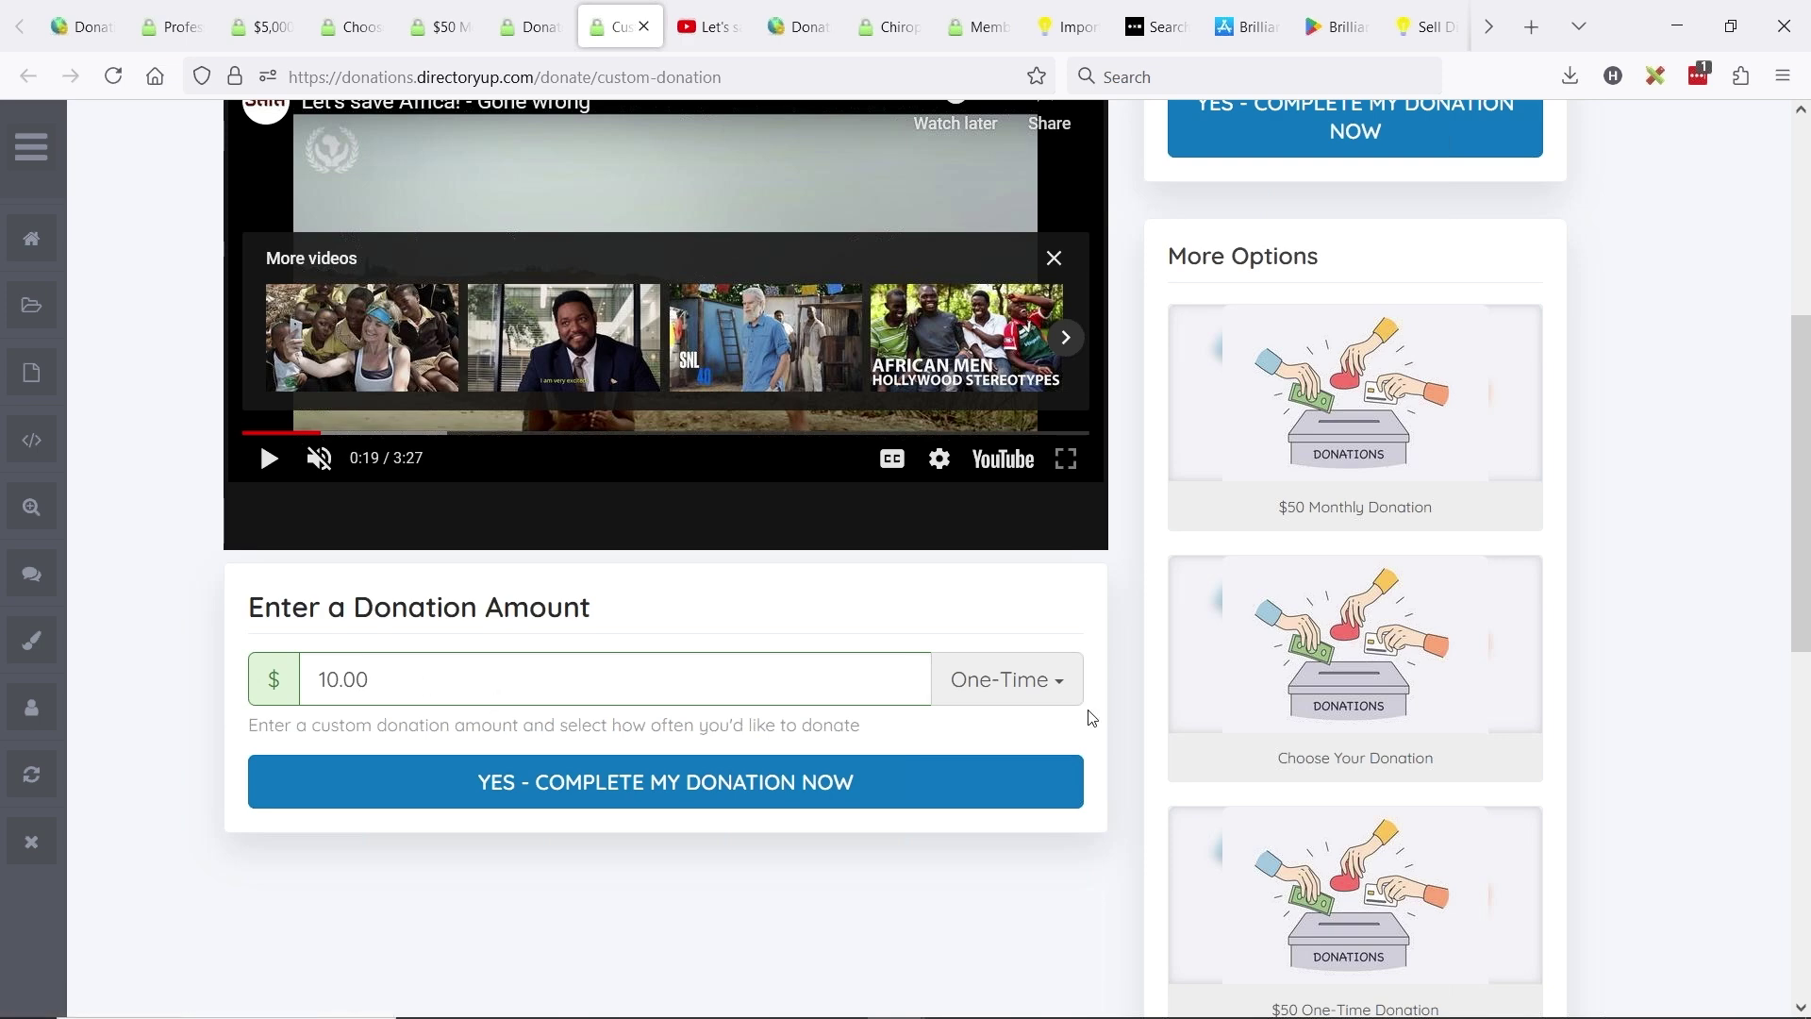
- Submit the $10.00 donation, confirm the order, and continue to the Thank You page
{"action": "left_click", "coordinate": [648, 789]}
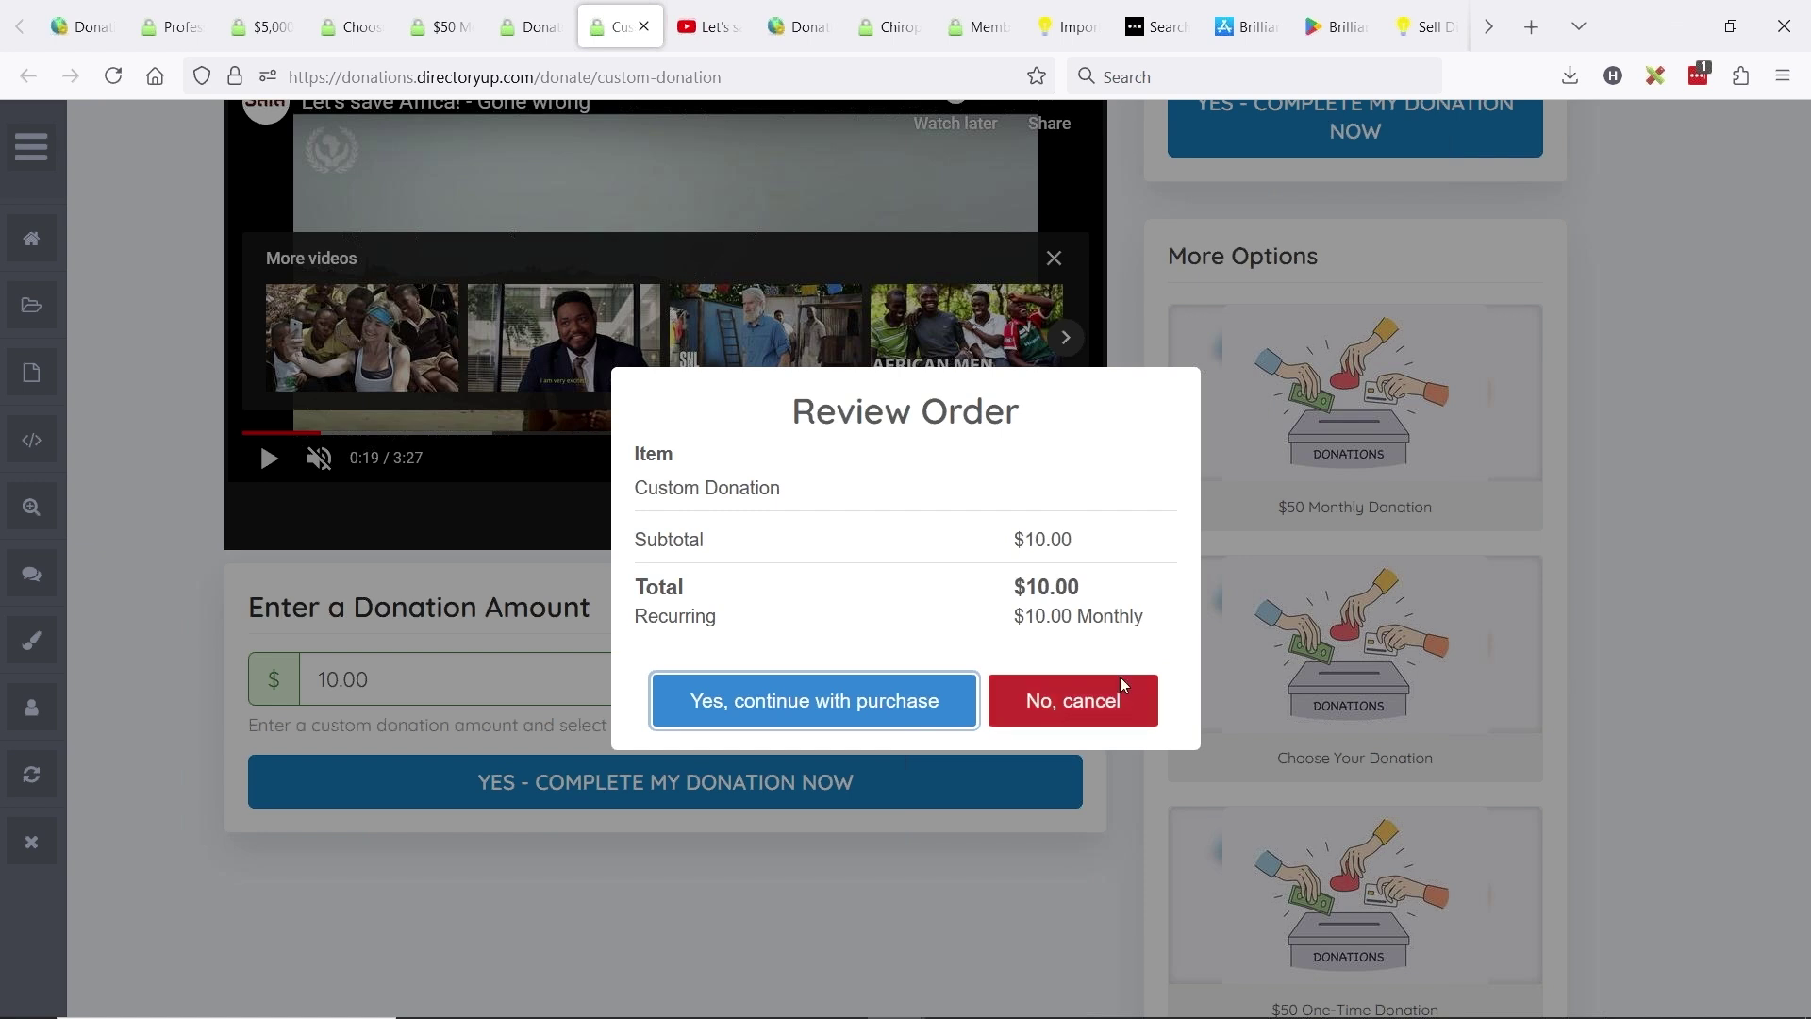
{"action": "left_click", "coordinate": [876, 696]}
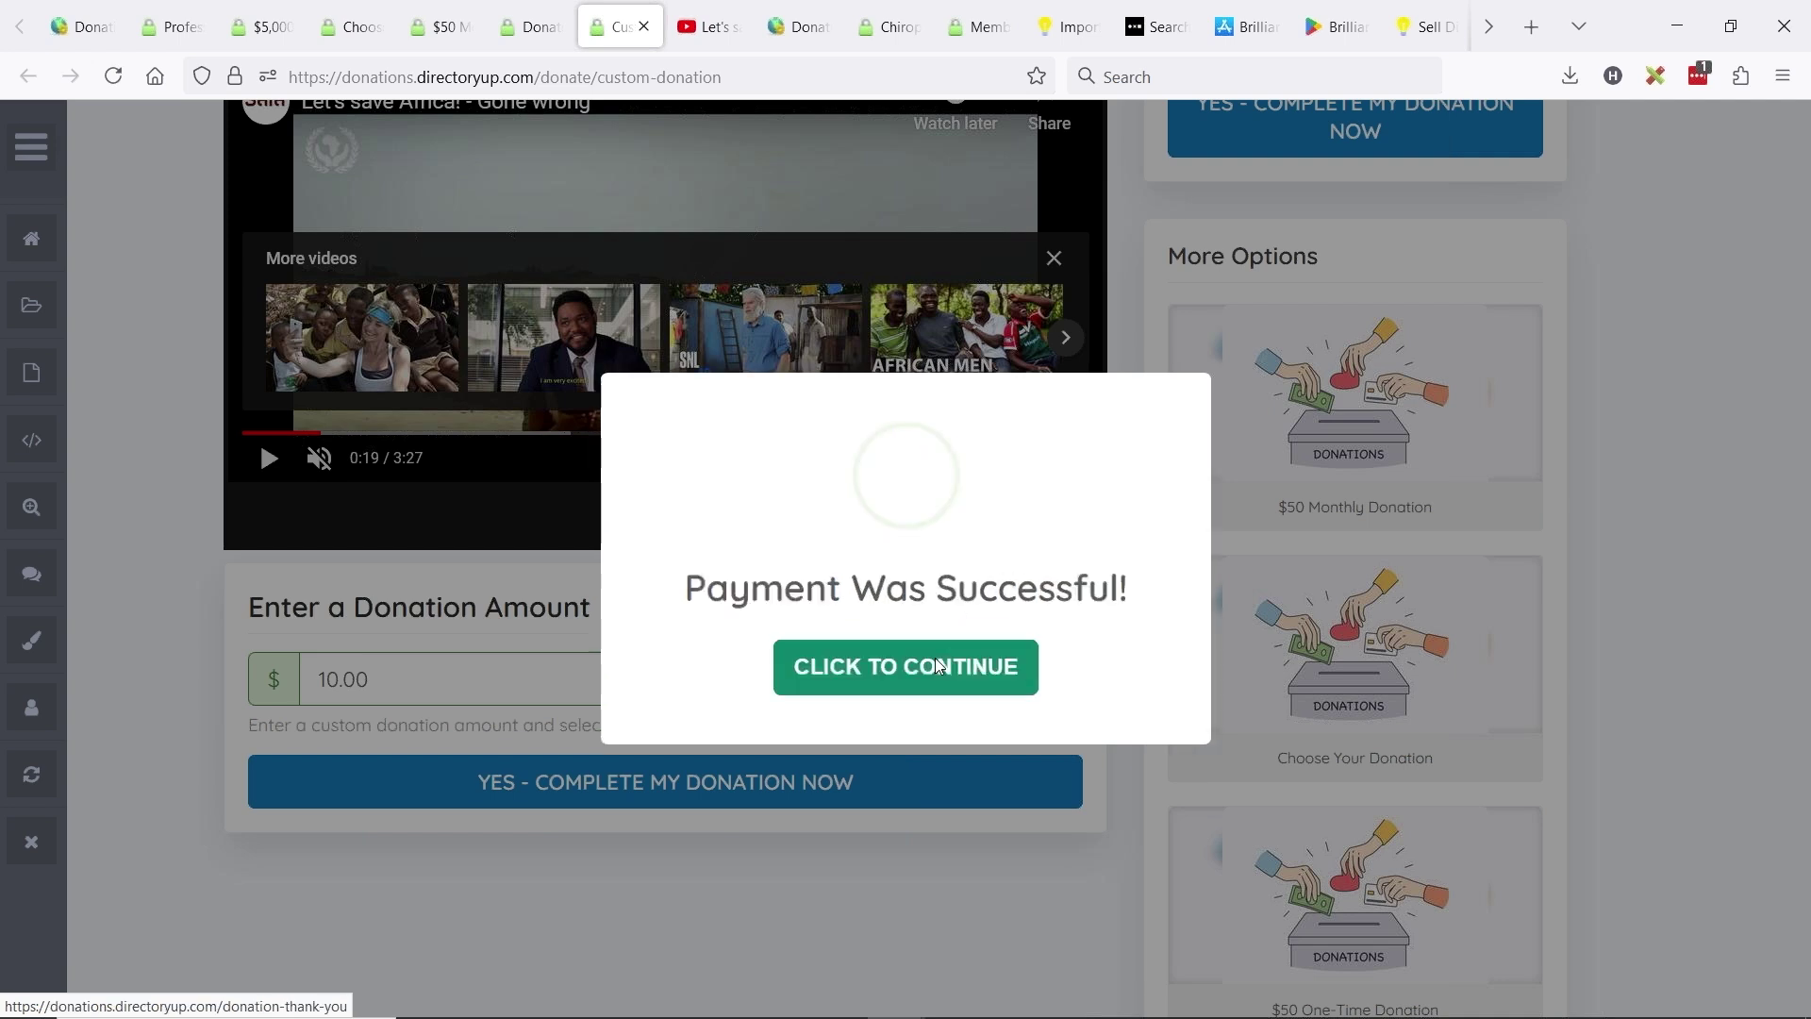
{"action": "left_click", "coordinate": [913, 675]}
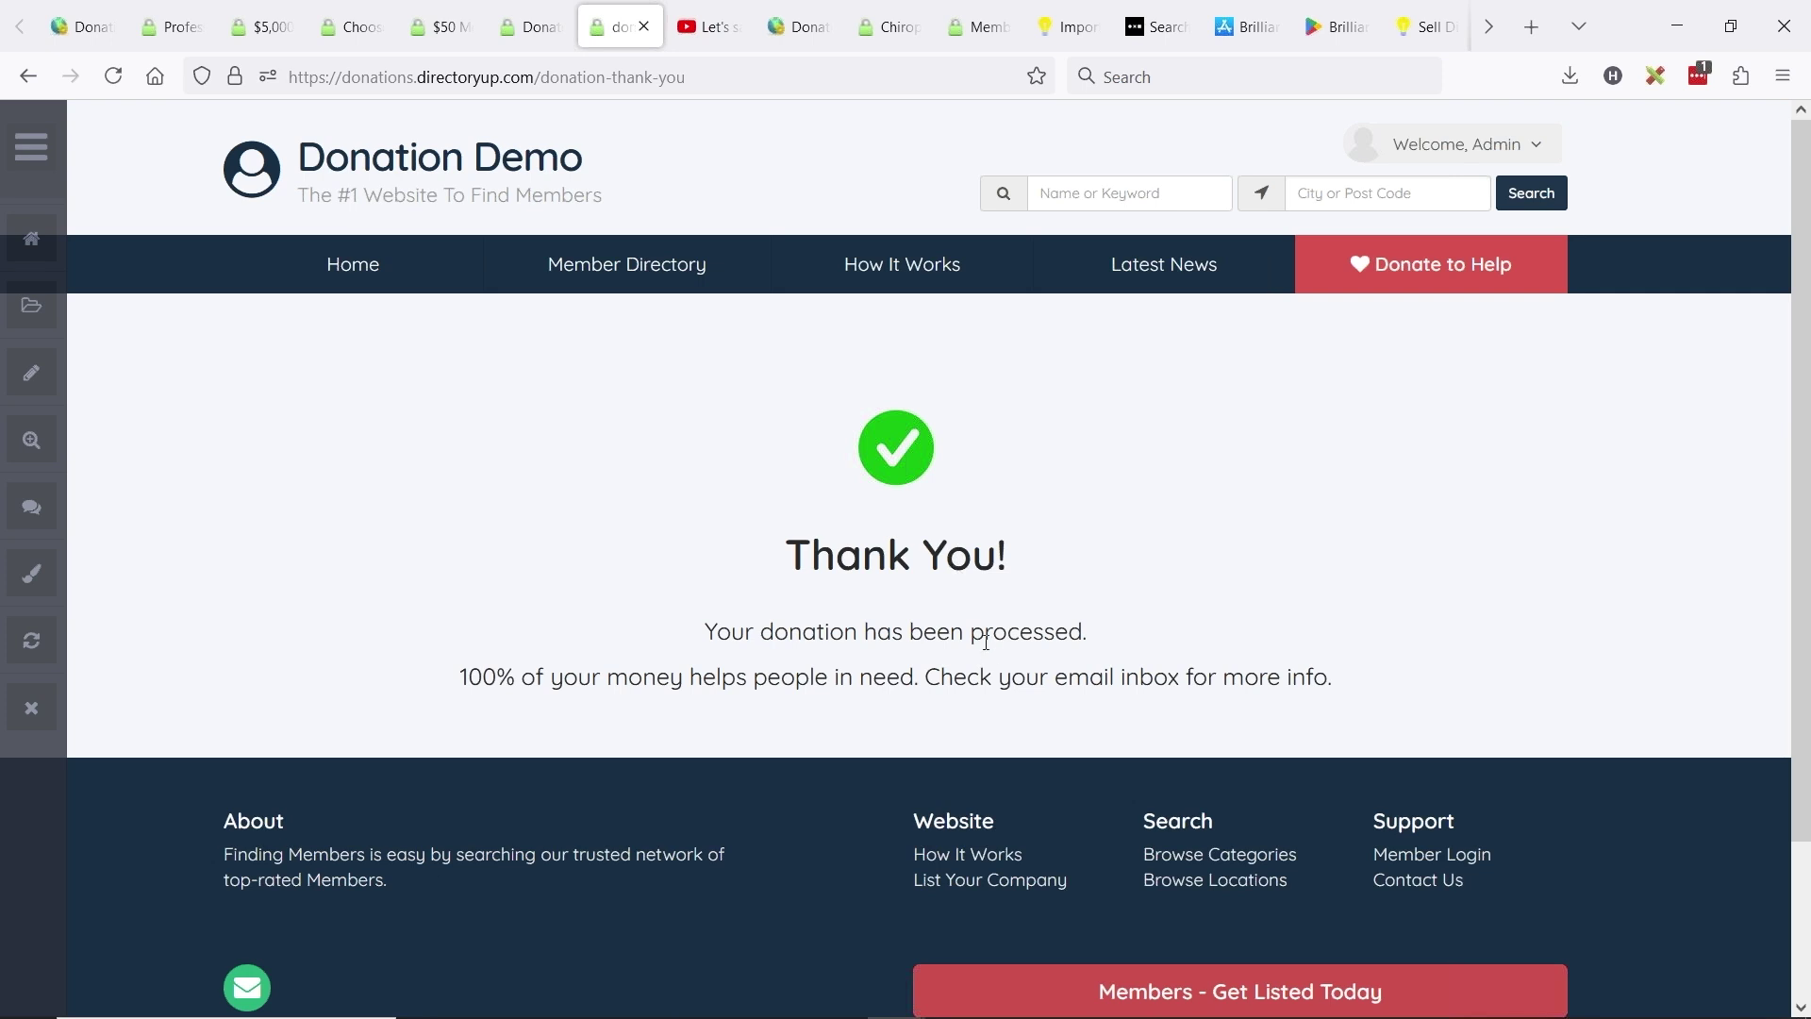
- Go to the member dashboard and open Billing Information
{"action": "left_click", "coordinate": [1525, 151]}
{"action": "left_click", "coordinate": [1464, 403]}
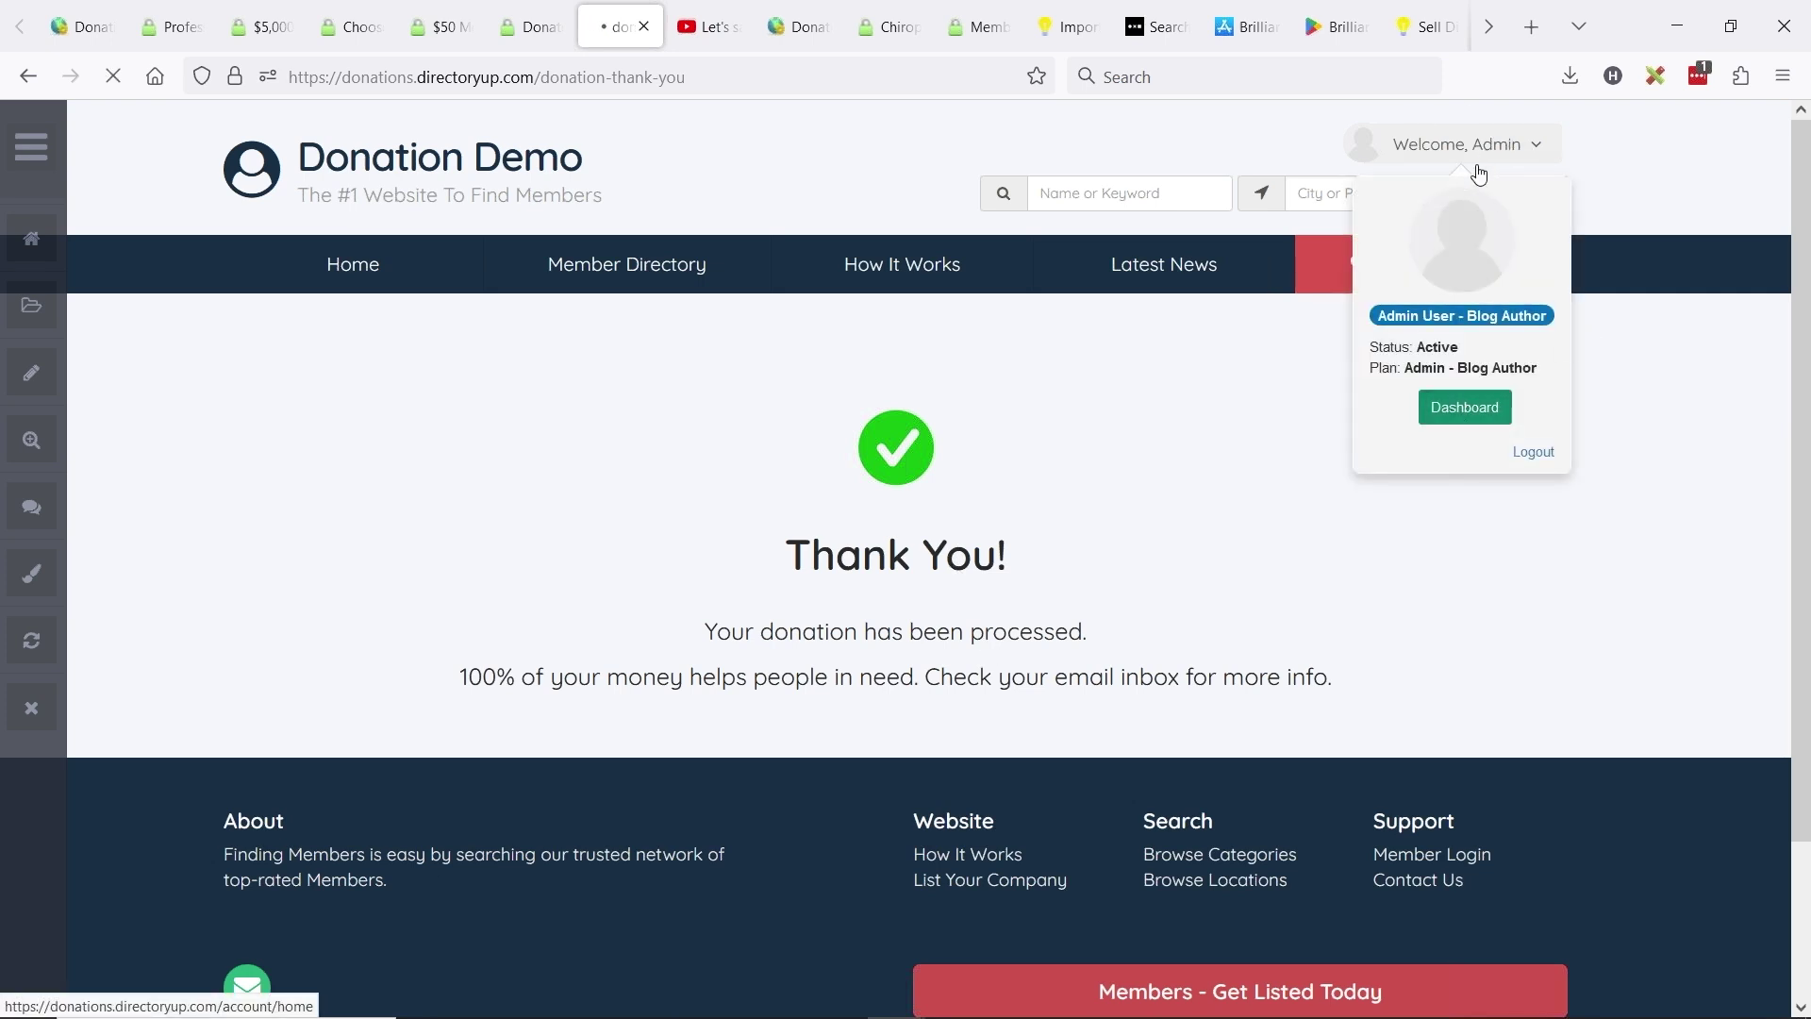
{"action": "scroll", "coordinate": [1120, 489], "scroll_direction": "down", "scroll_amount": 3}
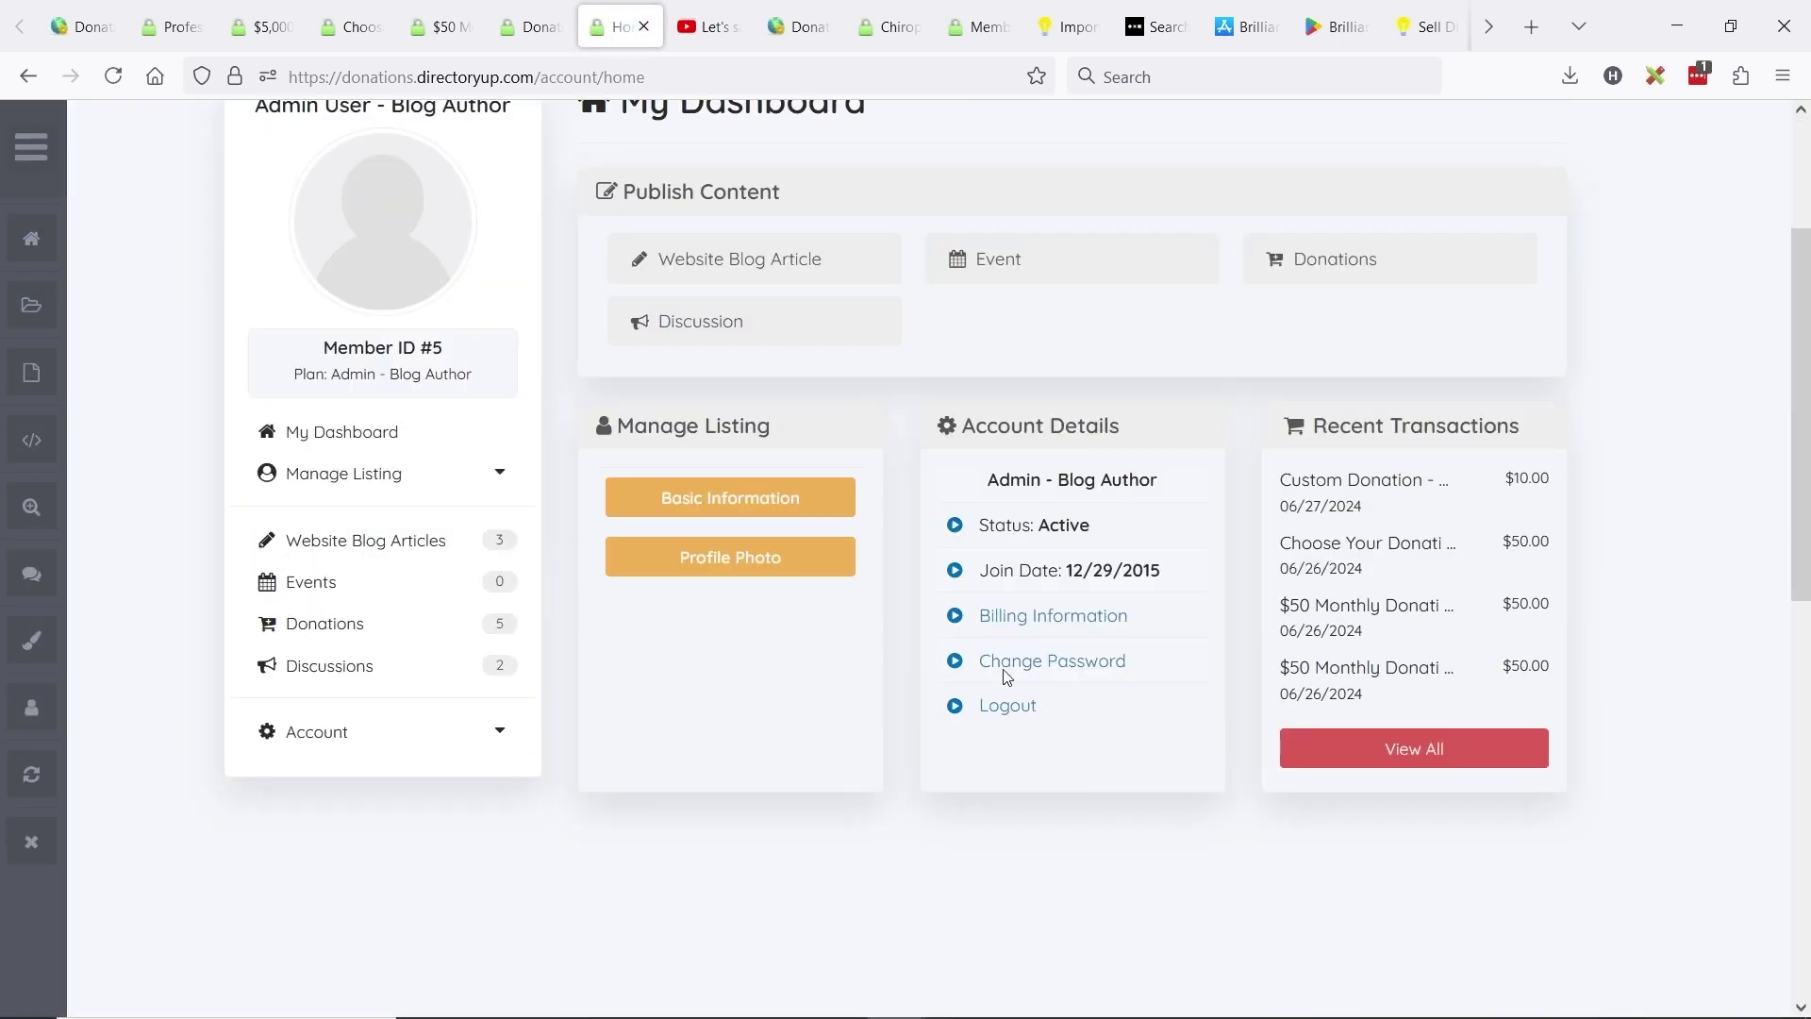
{"action": "left_click", "coordinate": [1029, 625]}
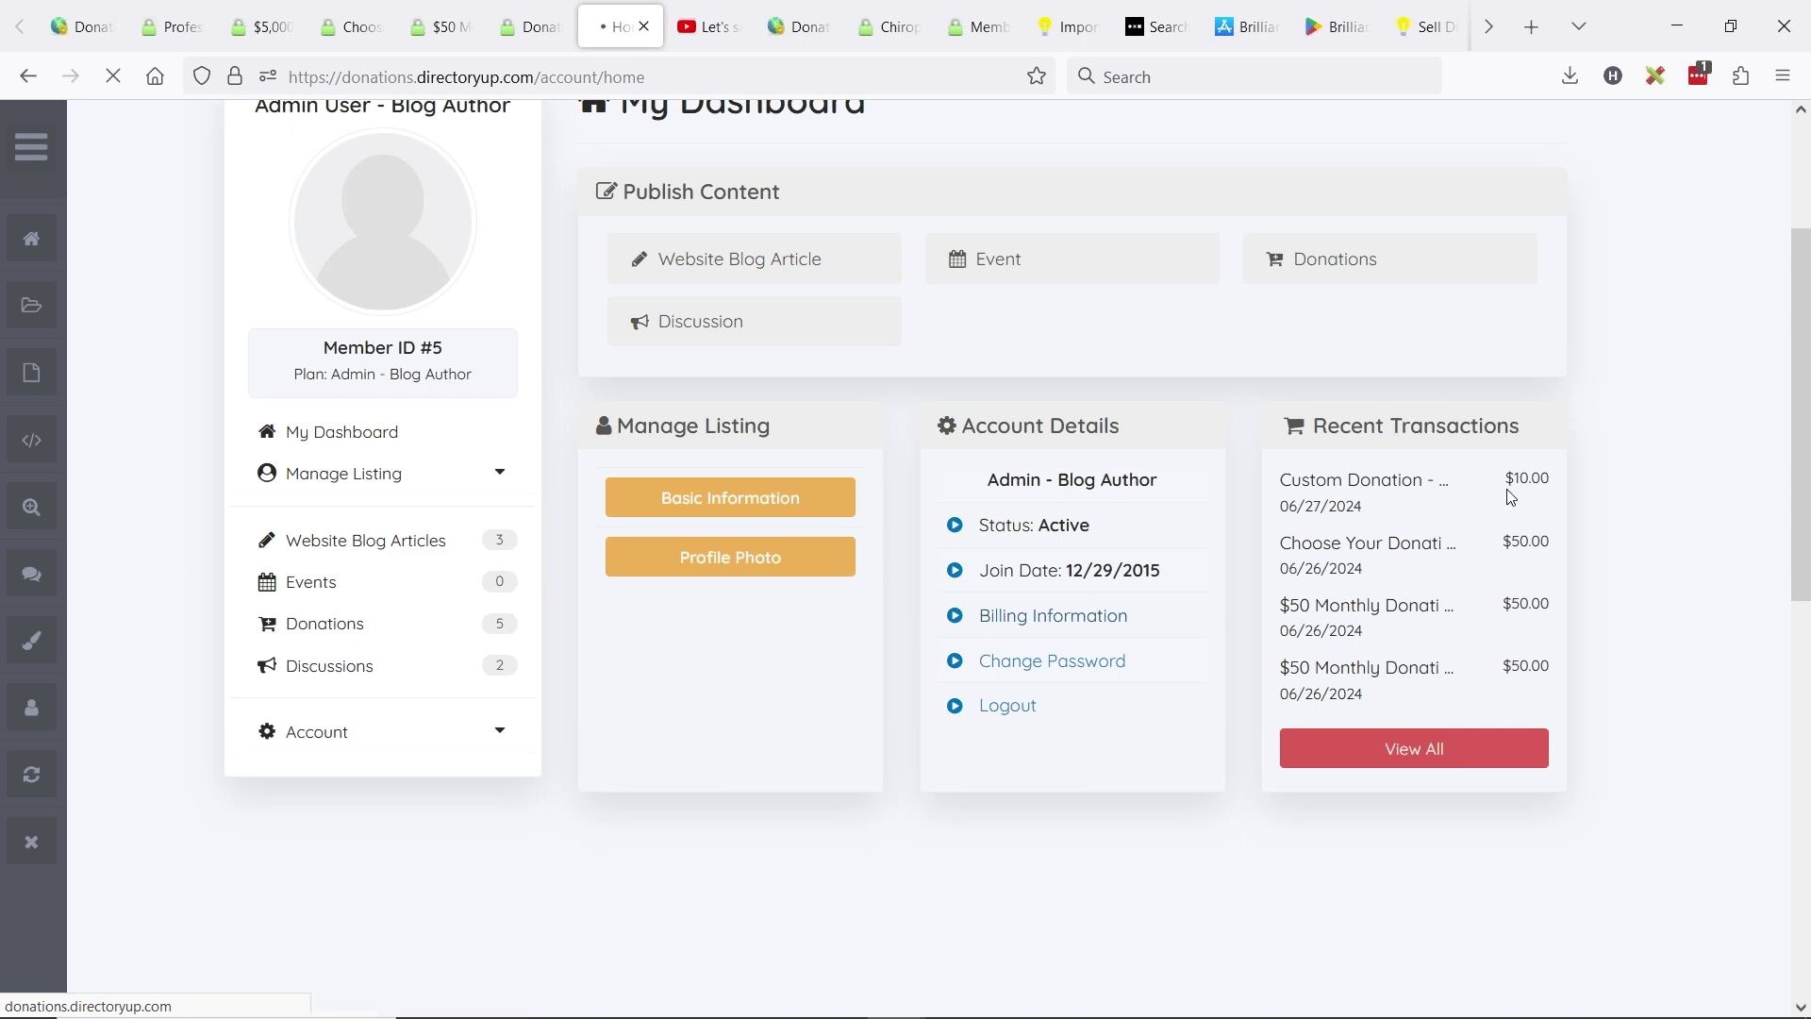
- Find the paid $10.00 Custom Donation in Payment History, then open the member's Donations list
{"action": "scroll", "coordinate": [1020, 523], "scroll_direction": "down", "scroll_amount": 3}
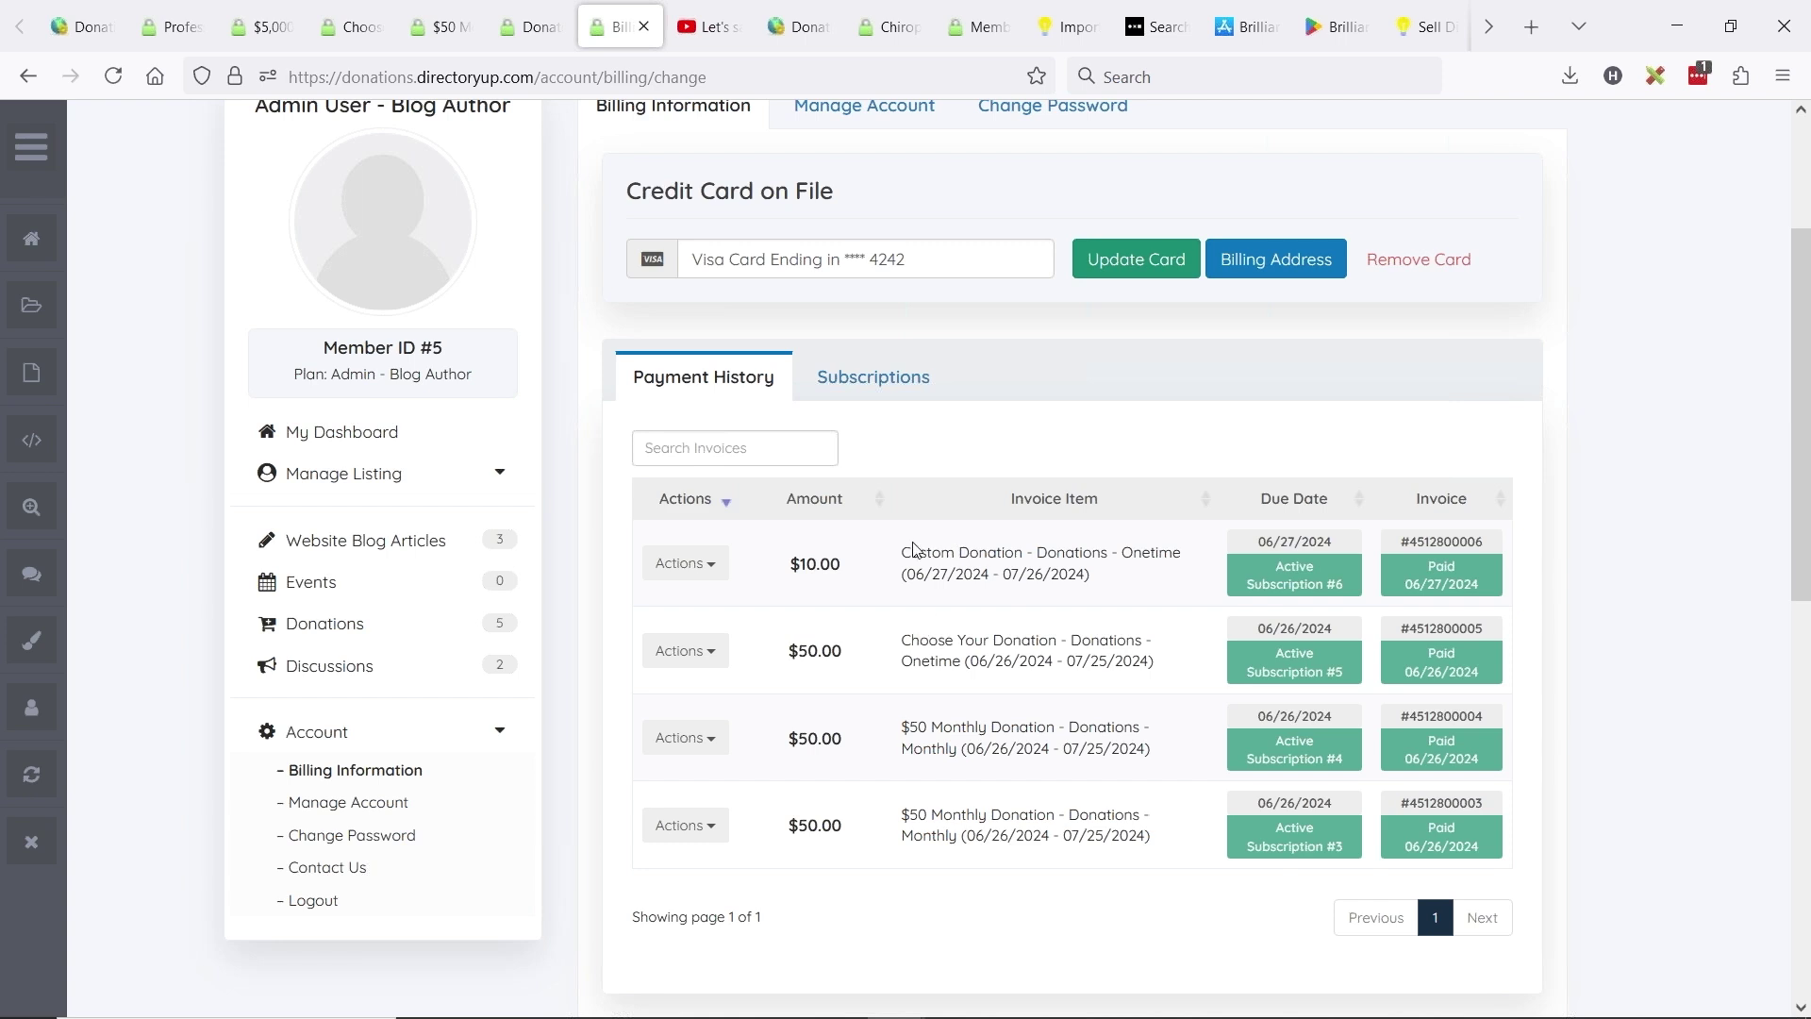
{"action": "left_click_drag", "start_coordinate": [911, 555], "coordinate": [1092, 553]}
{"action": "left_click", "coordinate": [991, 554]}
{"action": "left_click", "coordinate": [1102, 555]}
{"action": "left_click", "coordinate": [1092, 553]}
{"action": "scroll", "coordinate": [1018, 627], "scroll_direction": "up", "scroll_amount": 3}
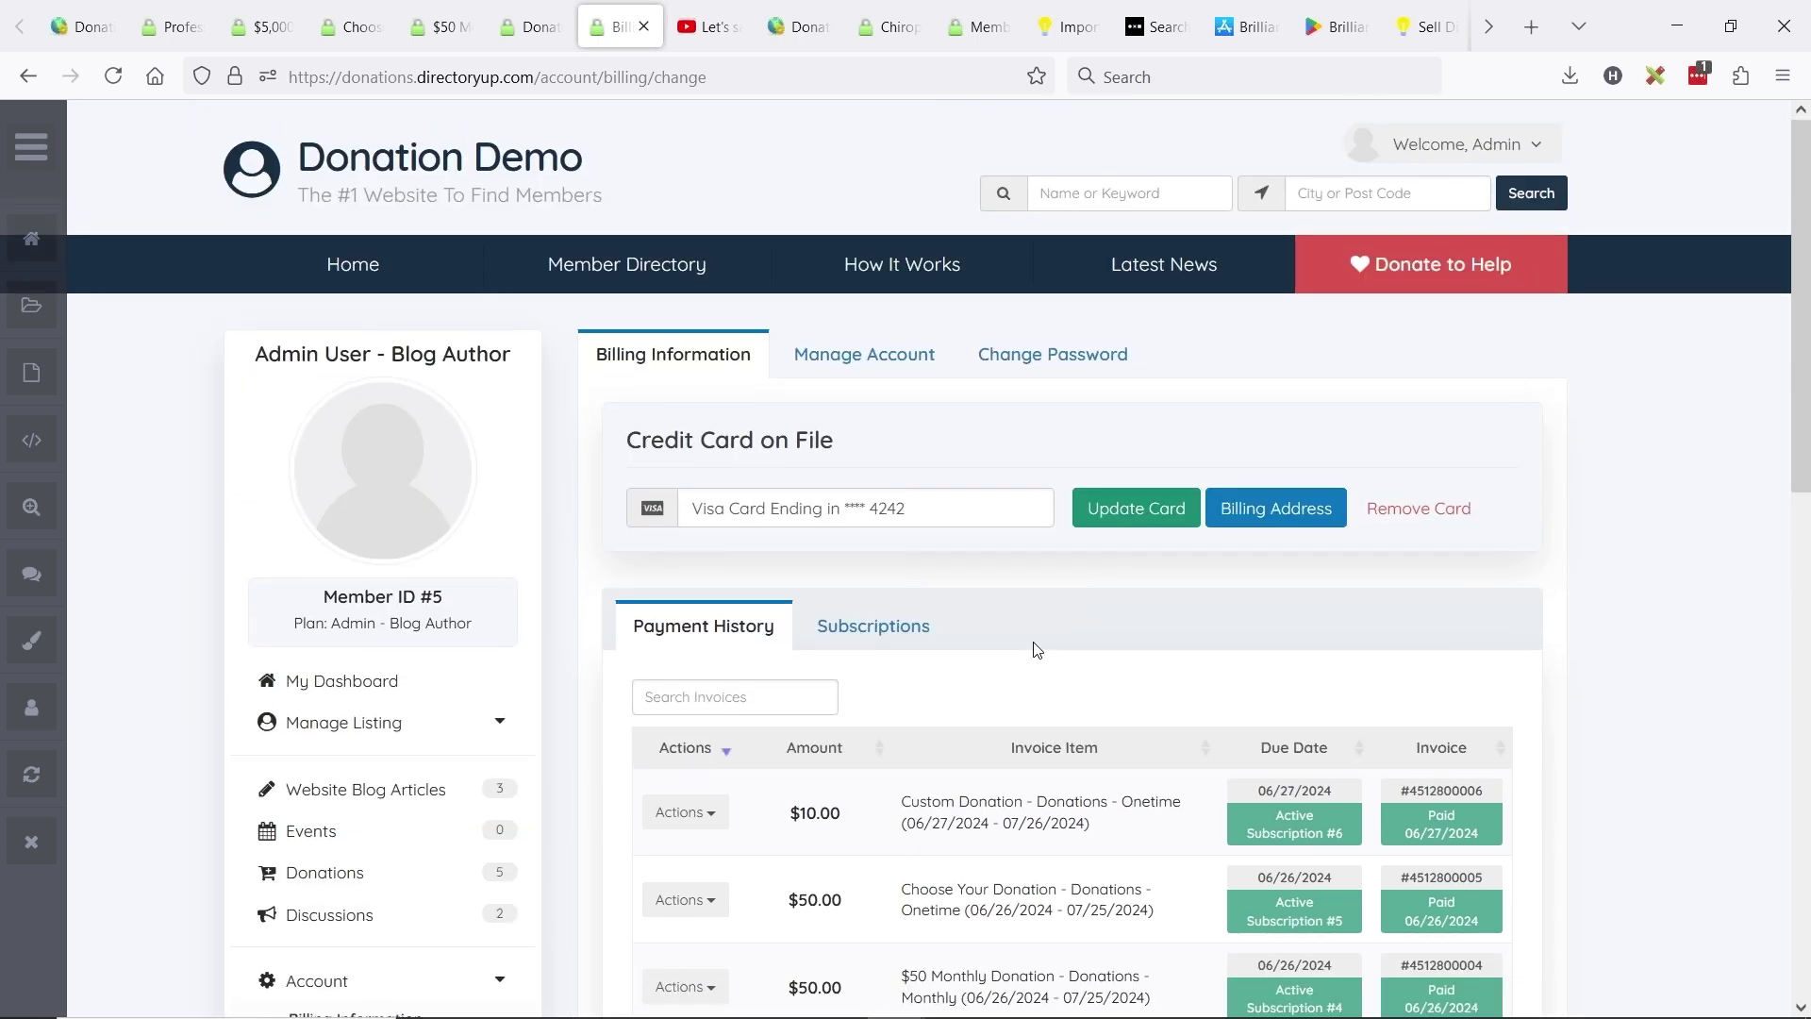
{"action": "scroll", "coordinate": [1037, 602], "scroll_direction": "down", "scroll_amount": 3}
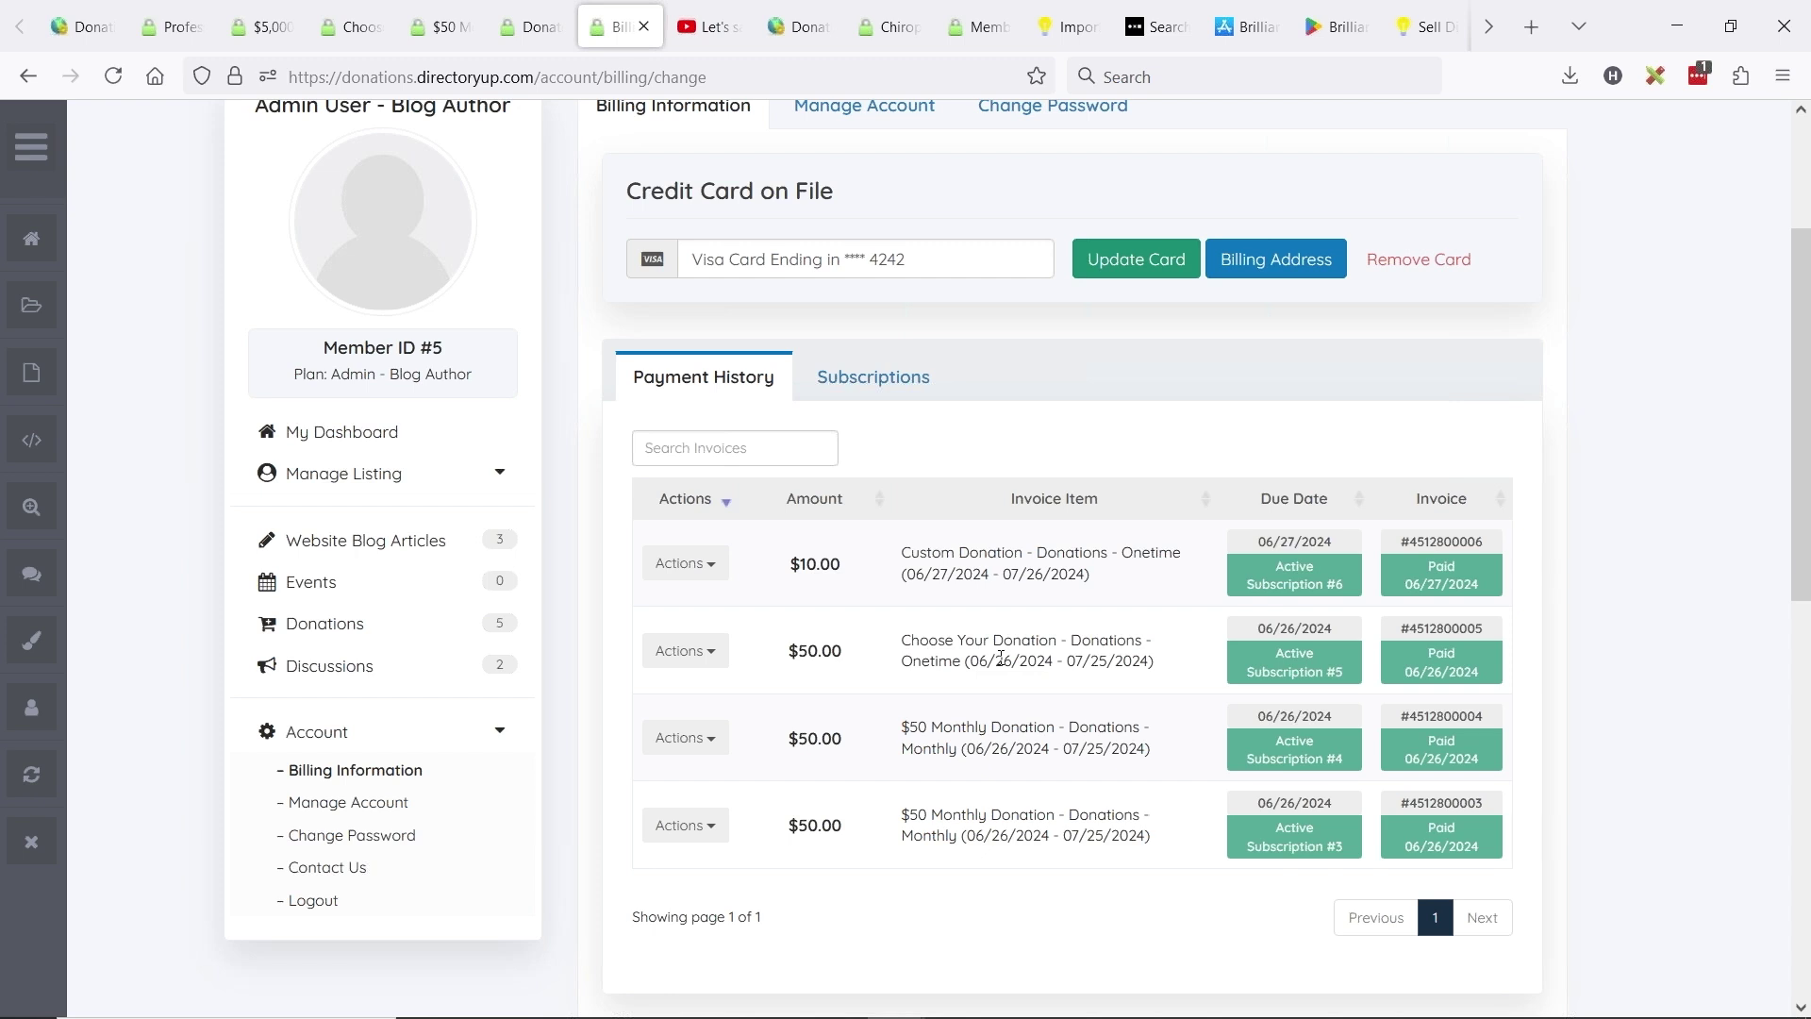
{"action": "left_click", "coordinate": [347, 626]}
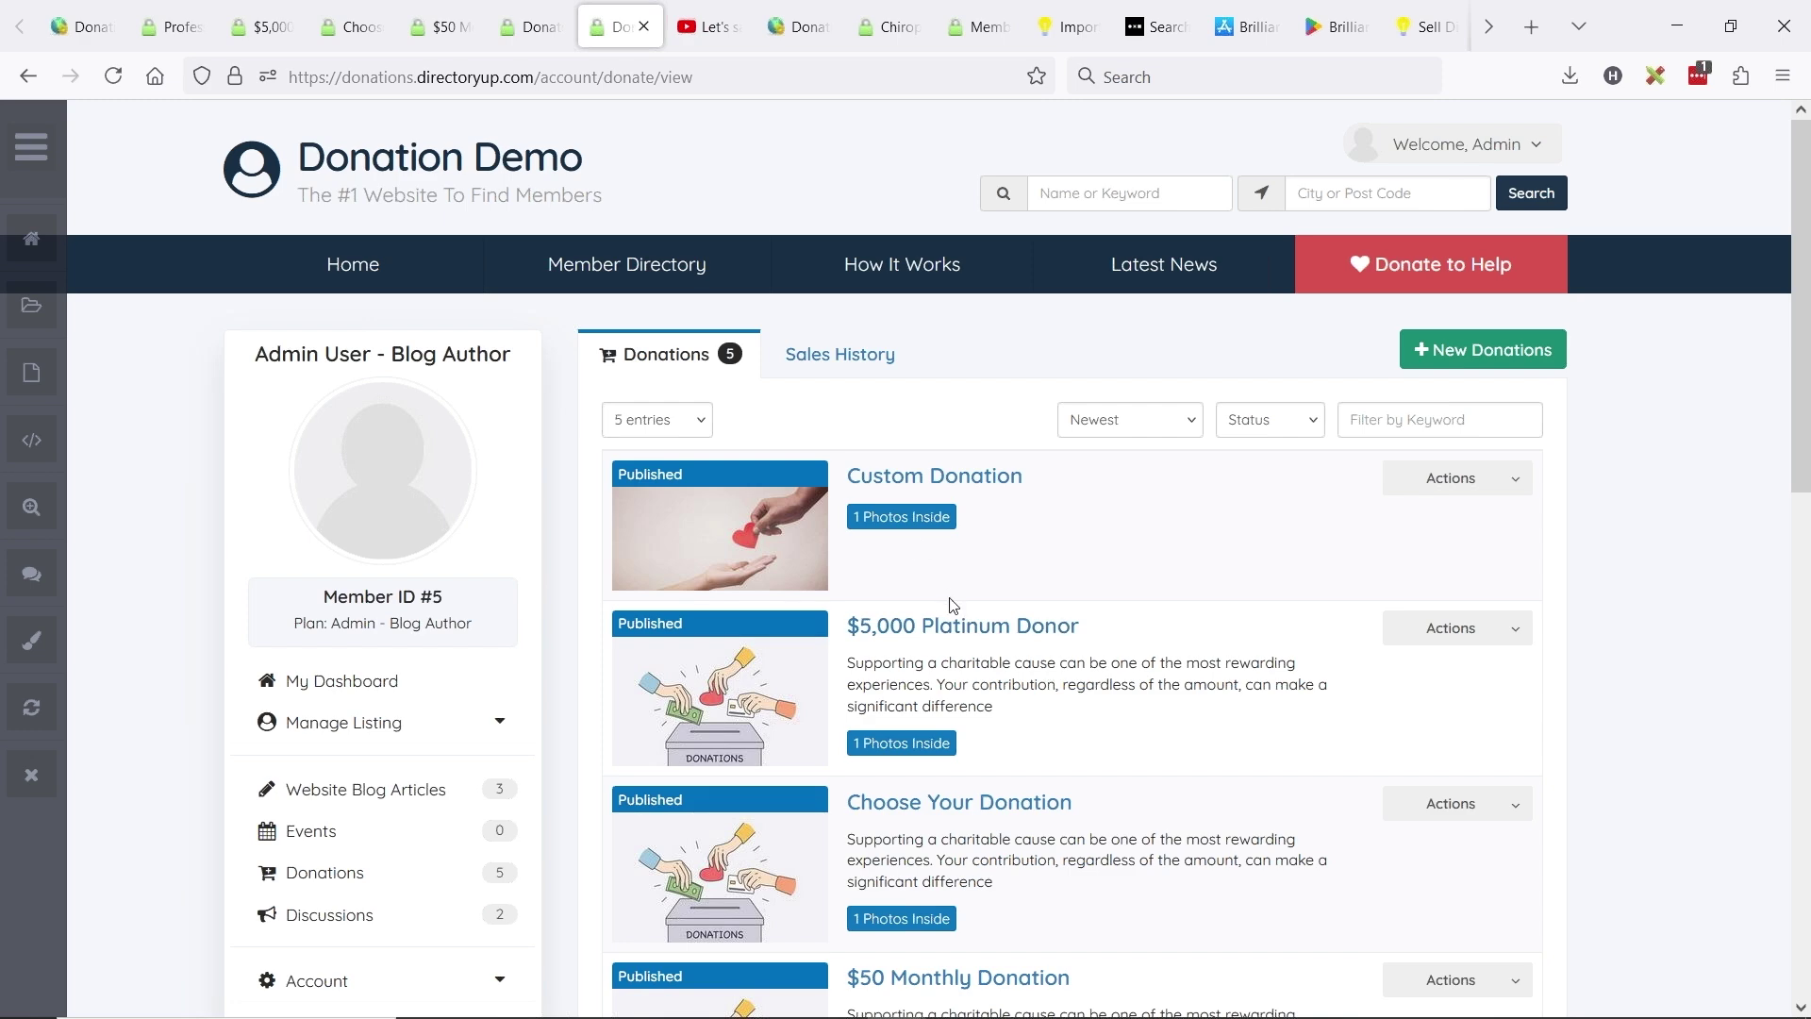
- Open the Donations Sales History and filter it to Custom Donation only
{"action": "scroll", "coordinate": [998, 464], "scroll_direction": "down", "scroll_amount": 1}
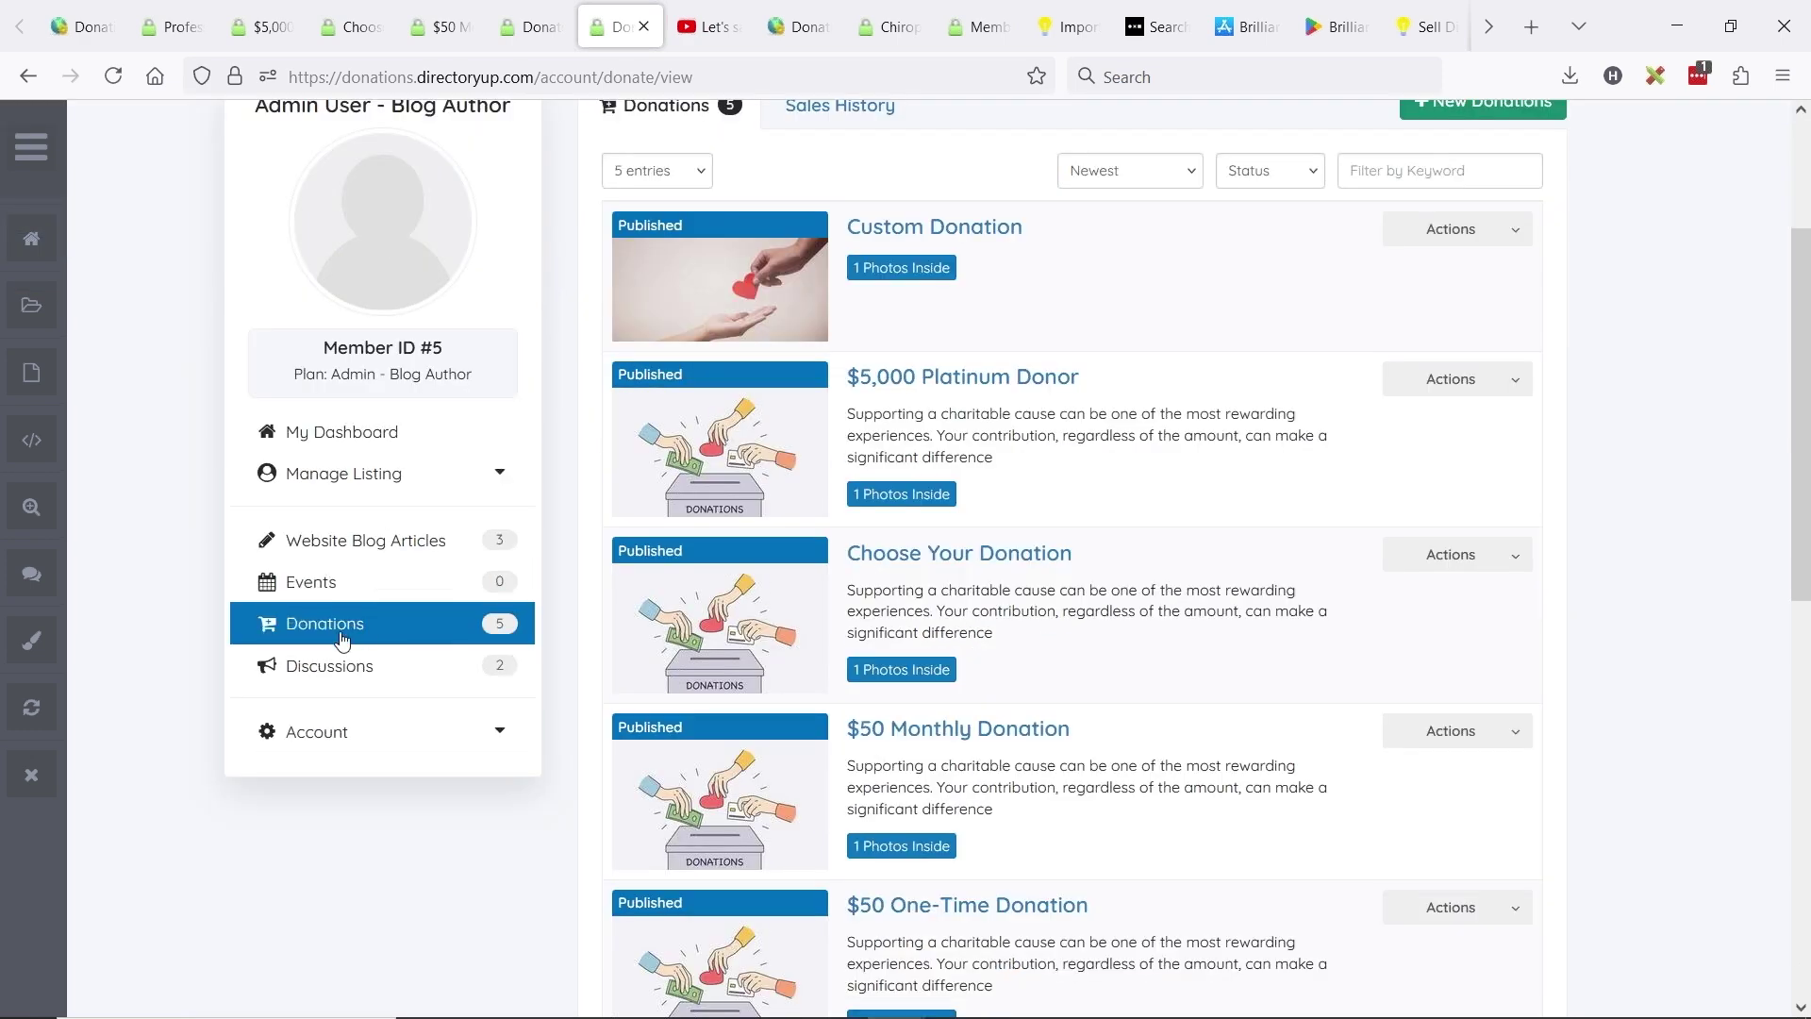
{"action": "left_click", "coordinate": [343, 638]}
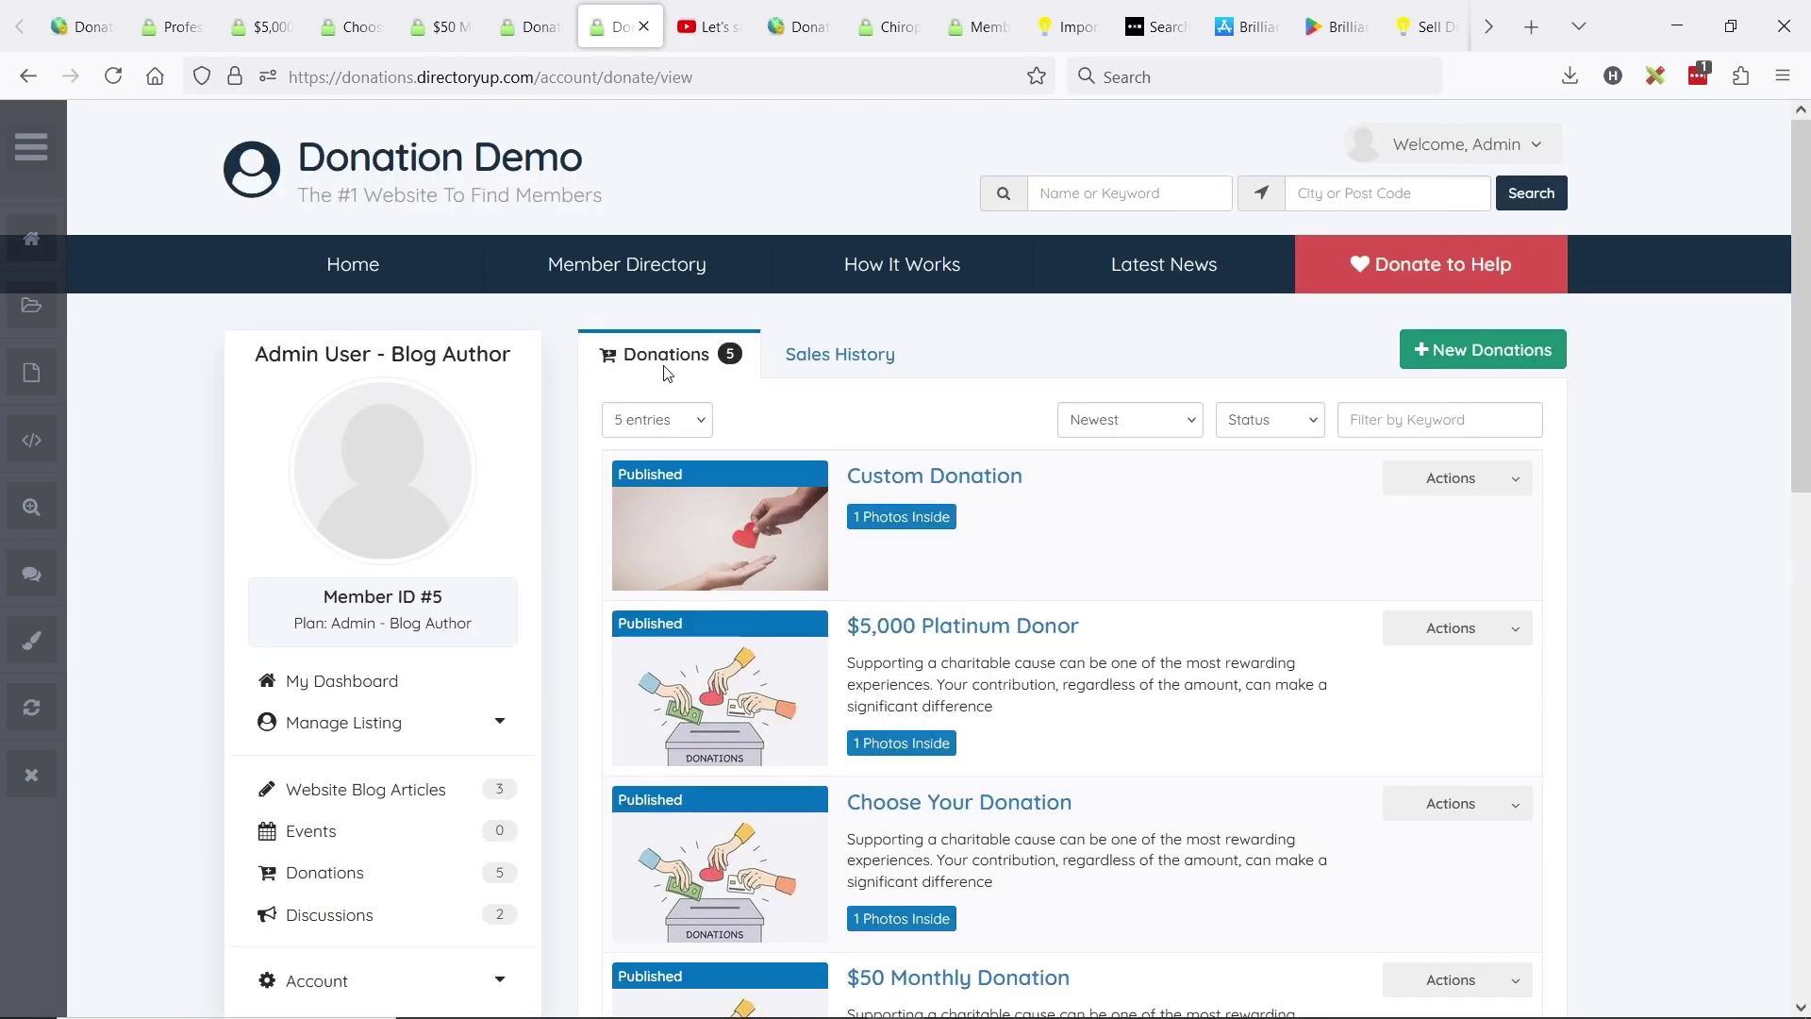
{"action": "scroll", "coordinate": [1050, 481], "scroll_direction": "down", "scroll_amount": 5}
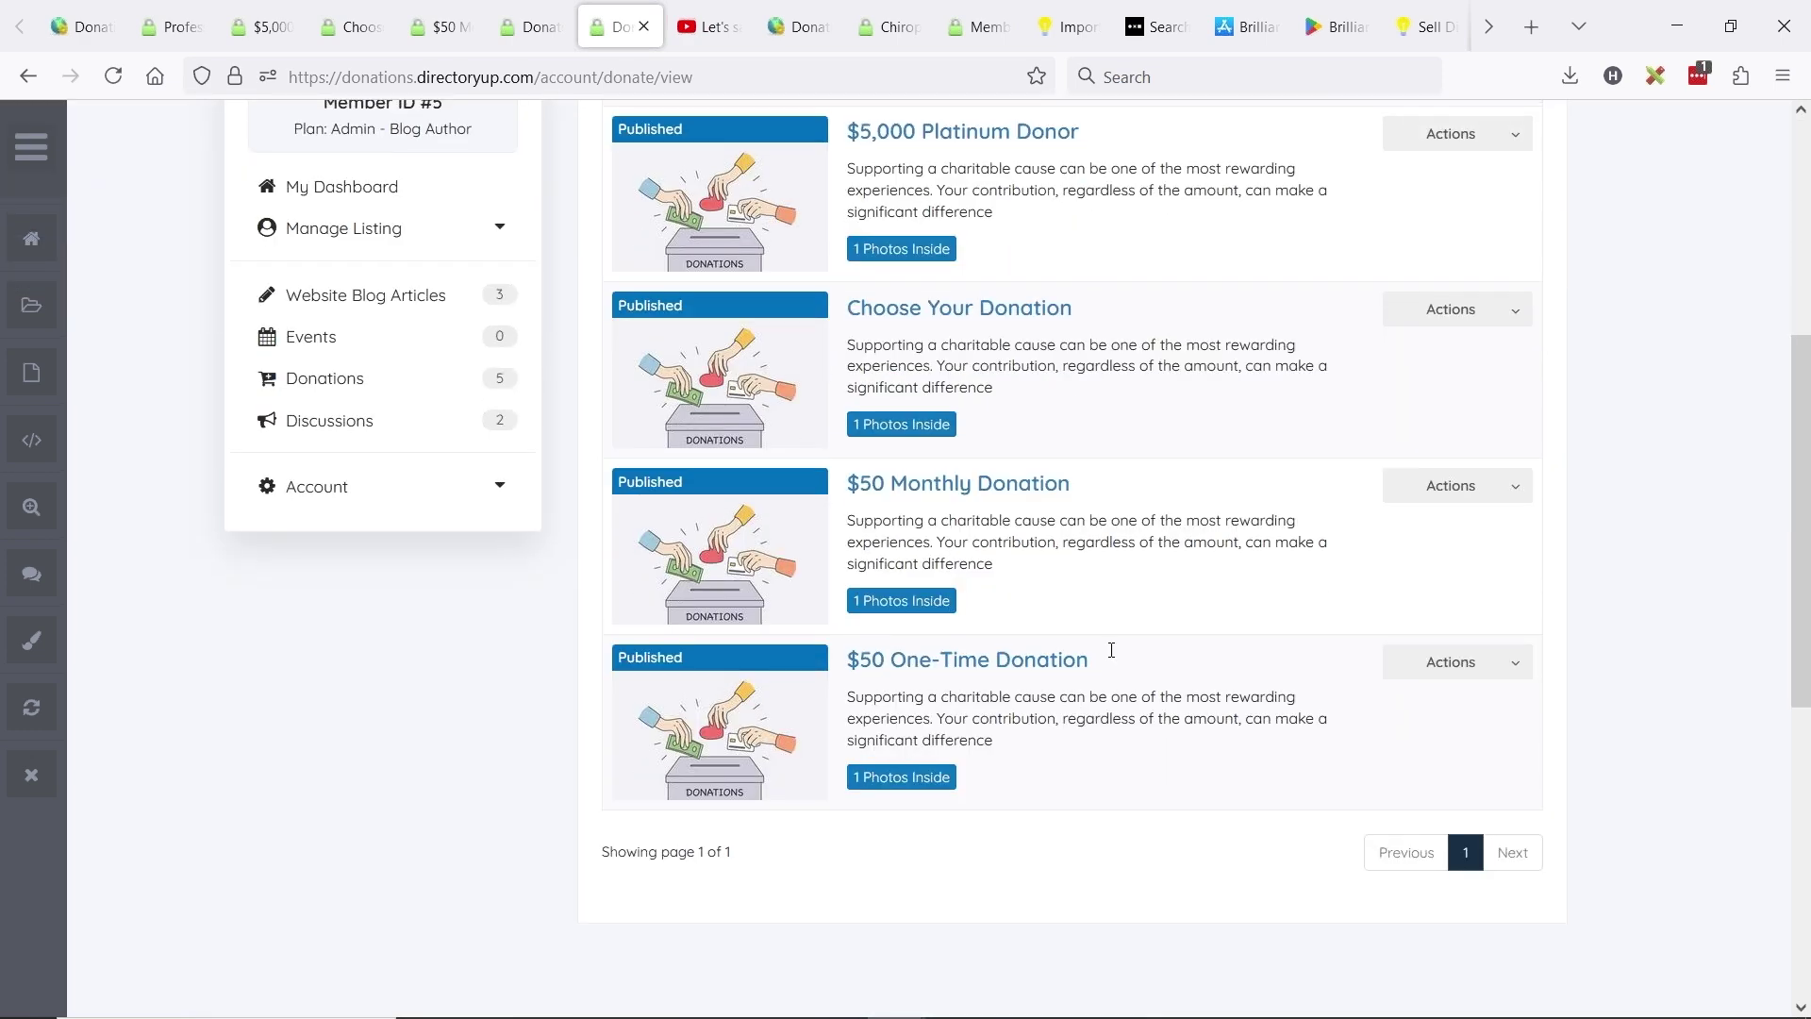
{"action": "scroll", "coordinate": [1107, 650], "scroll_direction": "up", "scroll_amount": 5}
{"action": "left_click", "coordinate": [853, 356]}
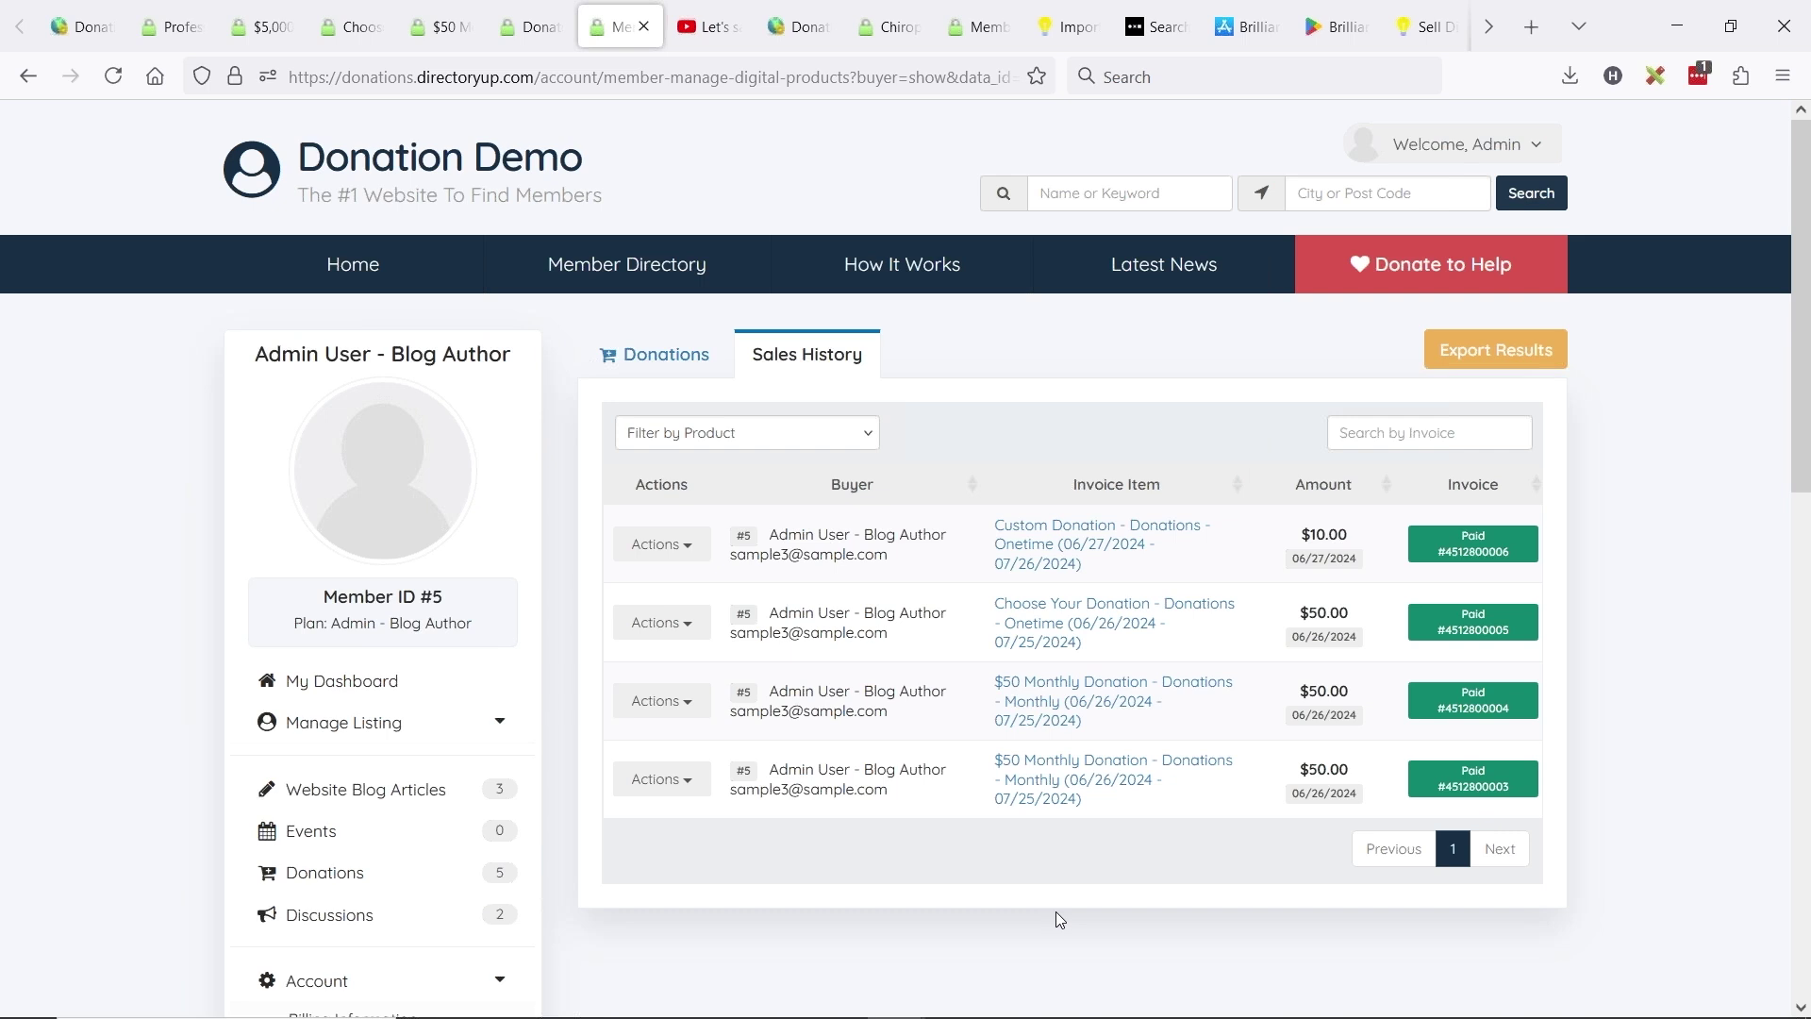
{"action": "left_click", "coordinate": [867, 437]}
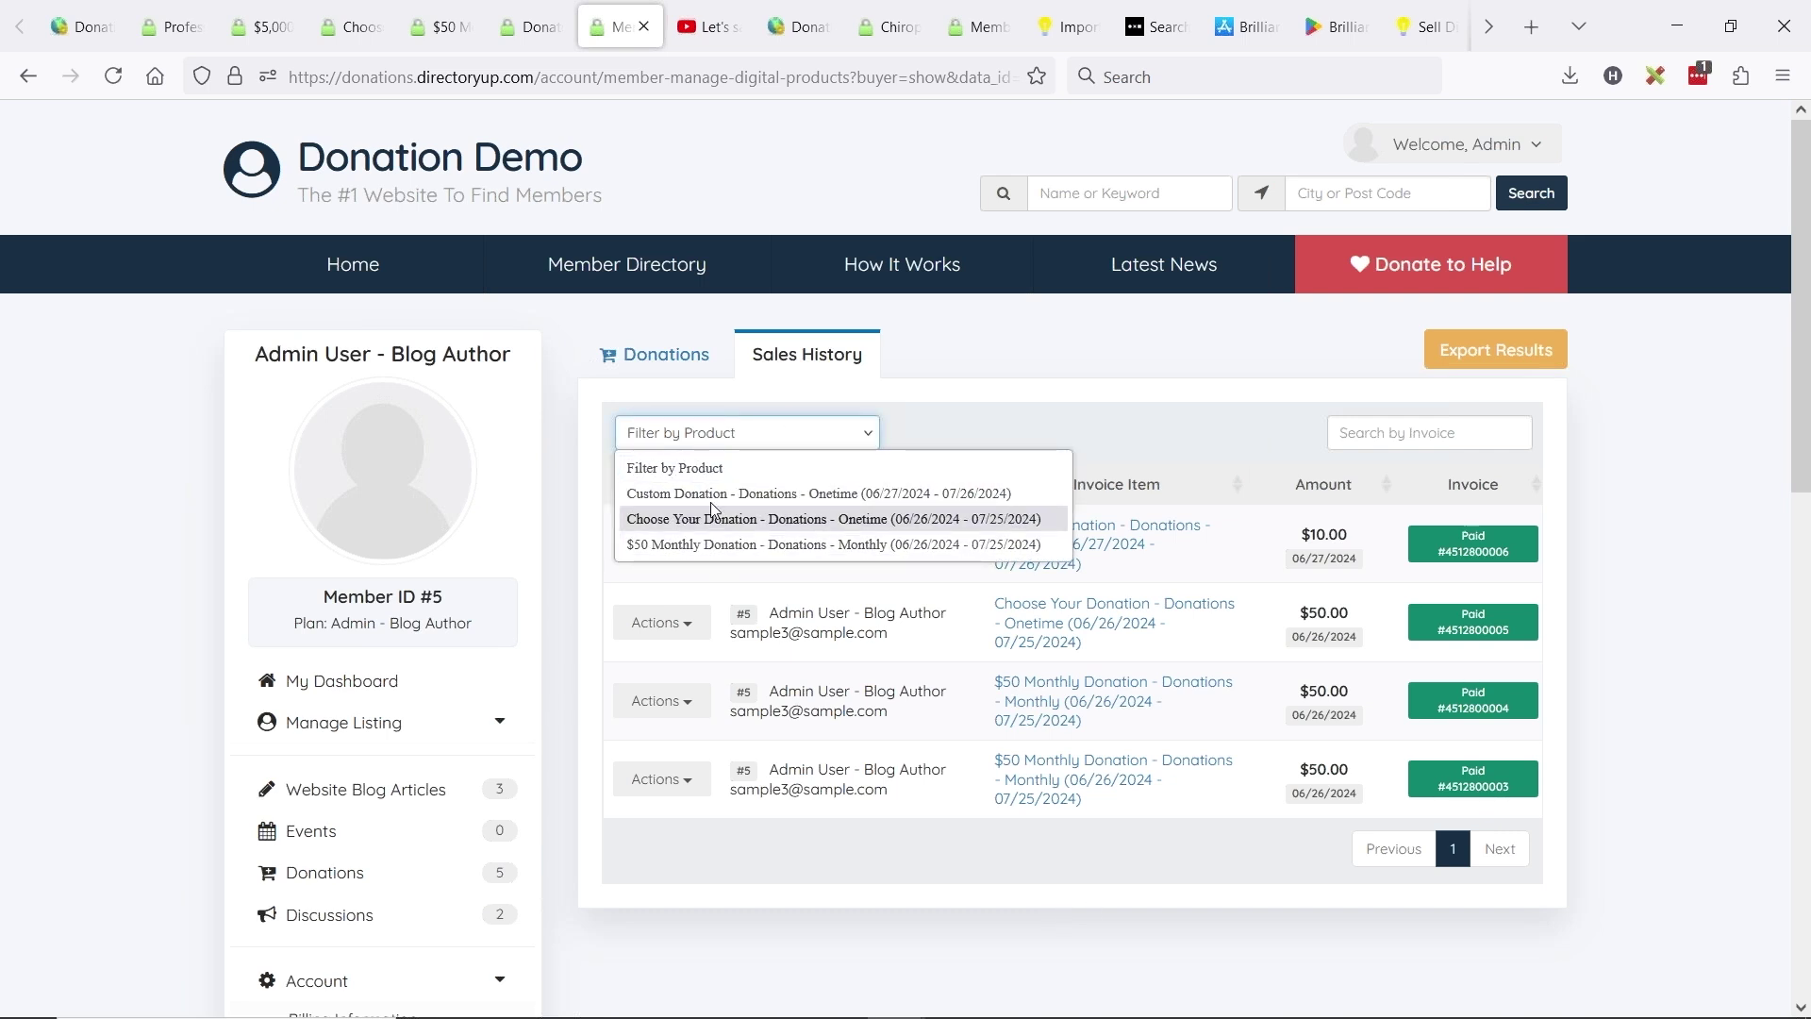
{"action": "left_click", "coordinate": [718, 499]}
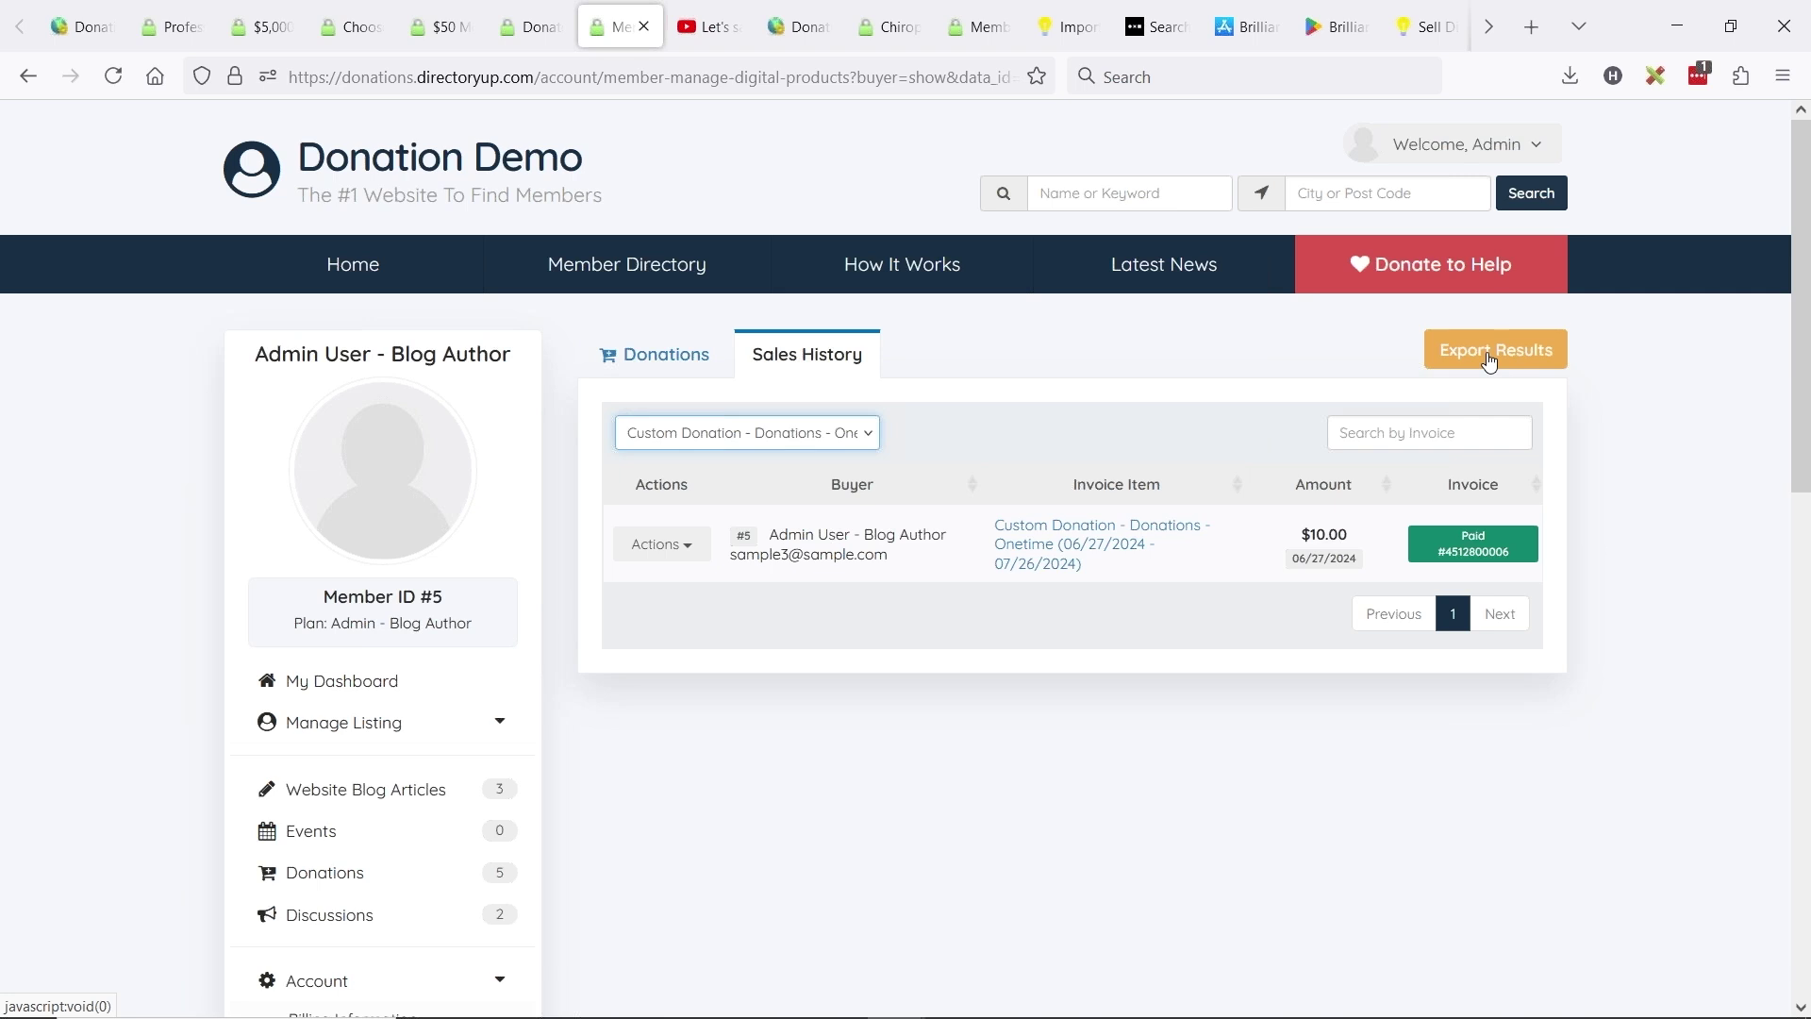
- Return to the Donations tab, then reopen the full Sales History
{"action": "left_click", "coordinate": [660, 355]}
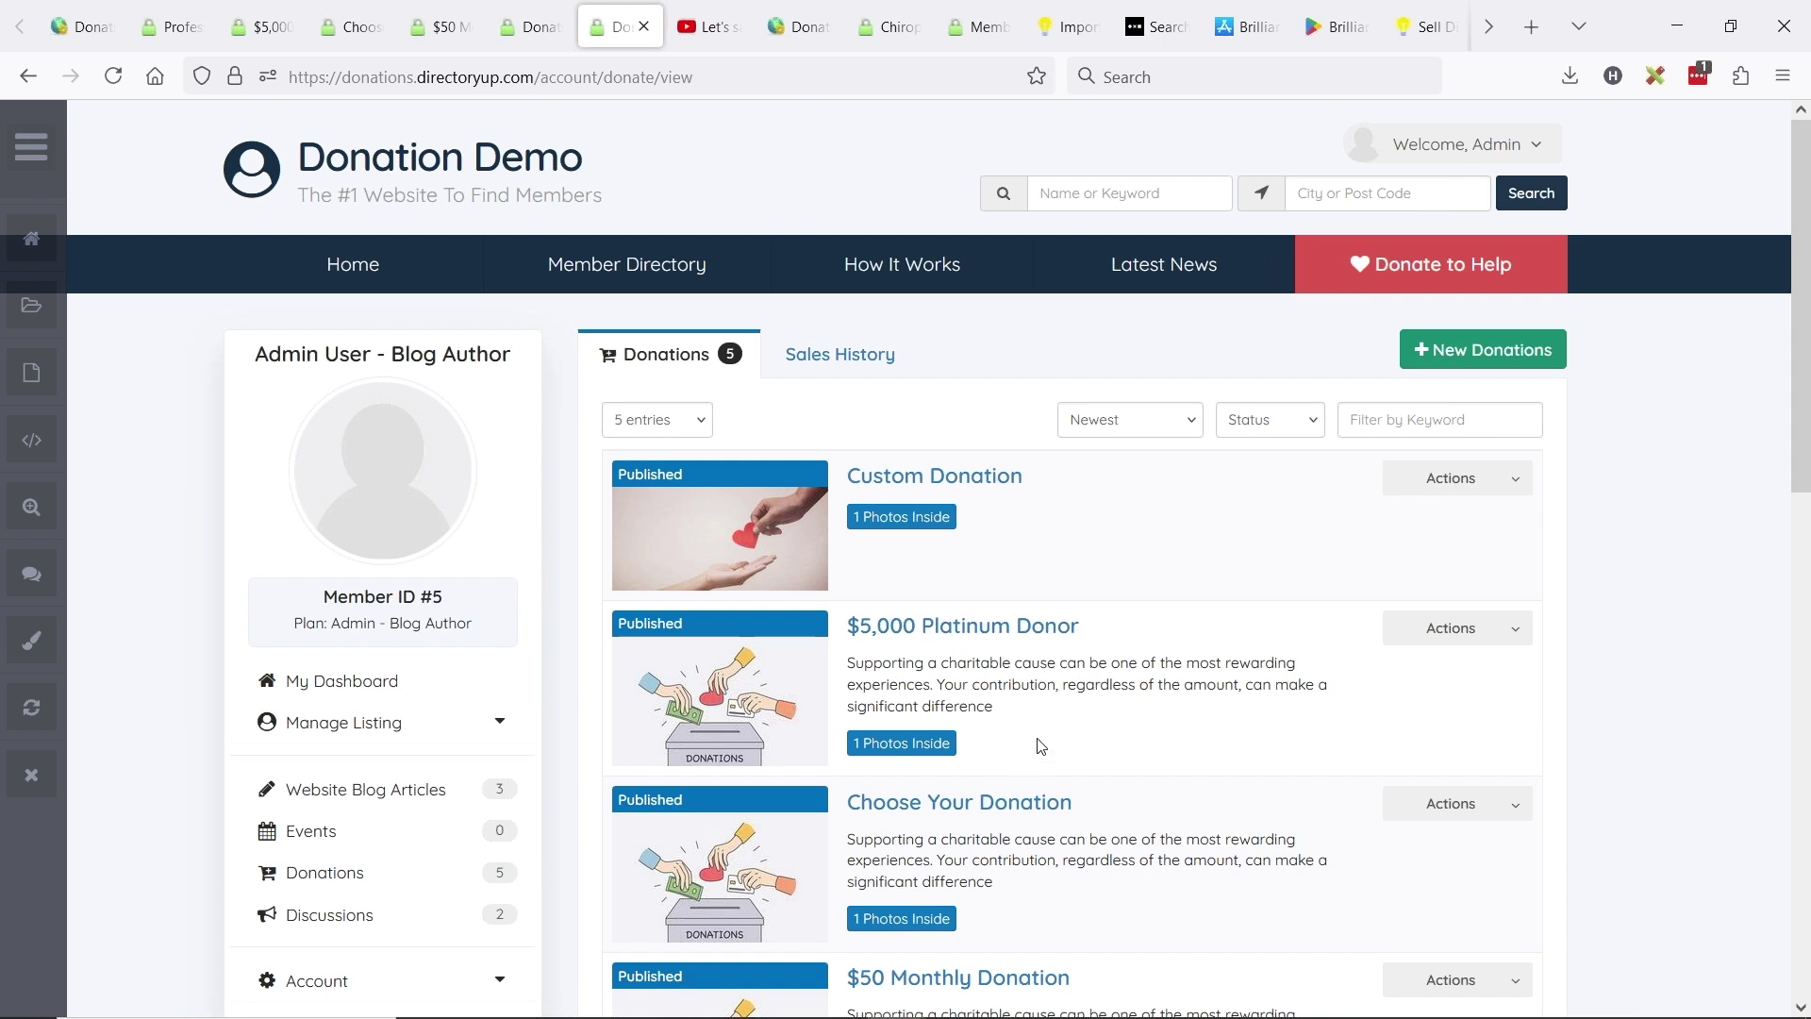
{"action": "mouse_move", "coordinate": [1420, 278]}
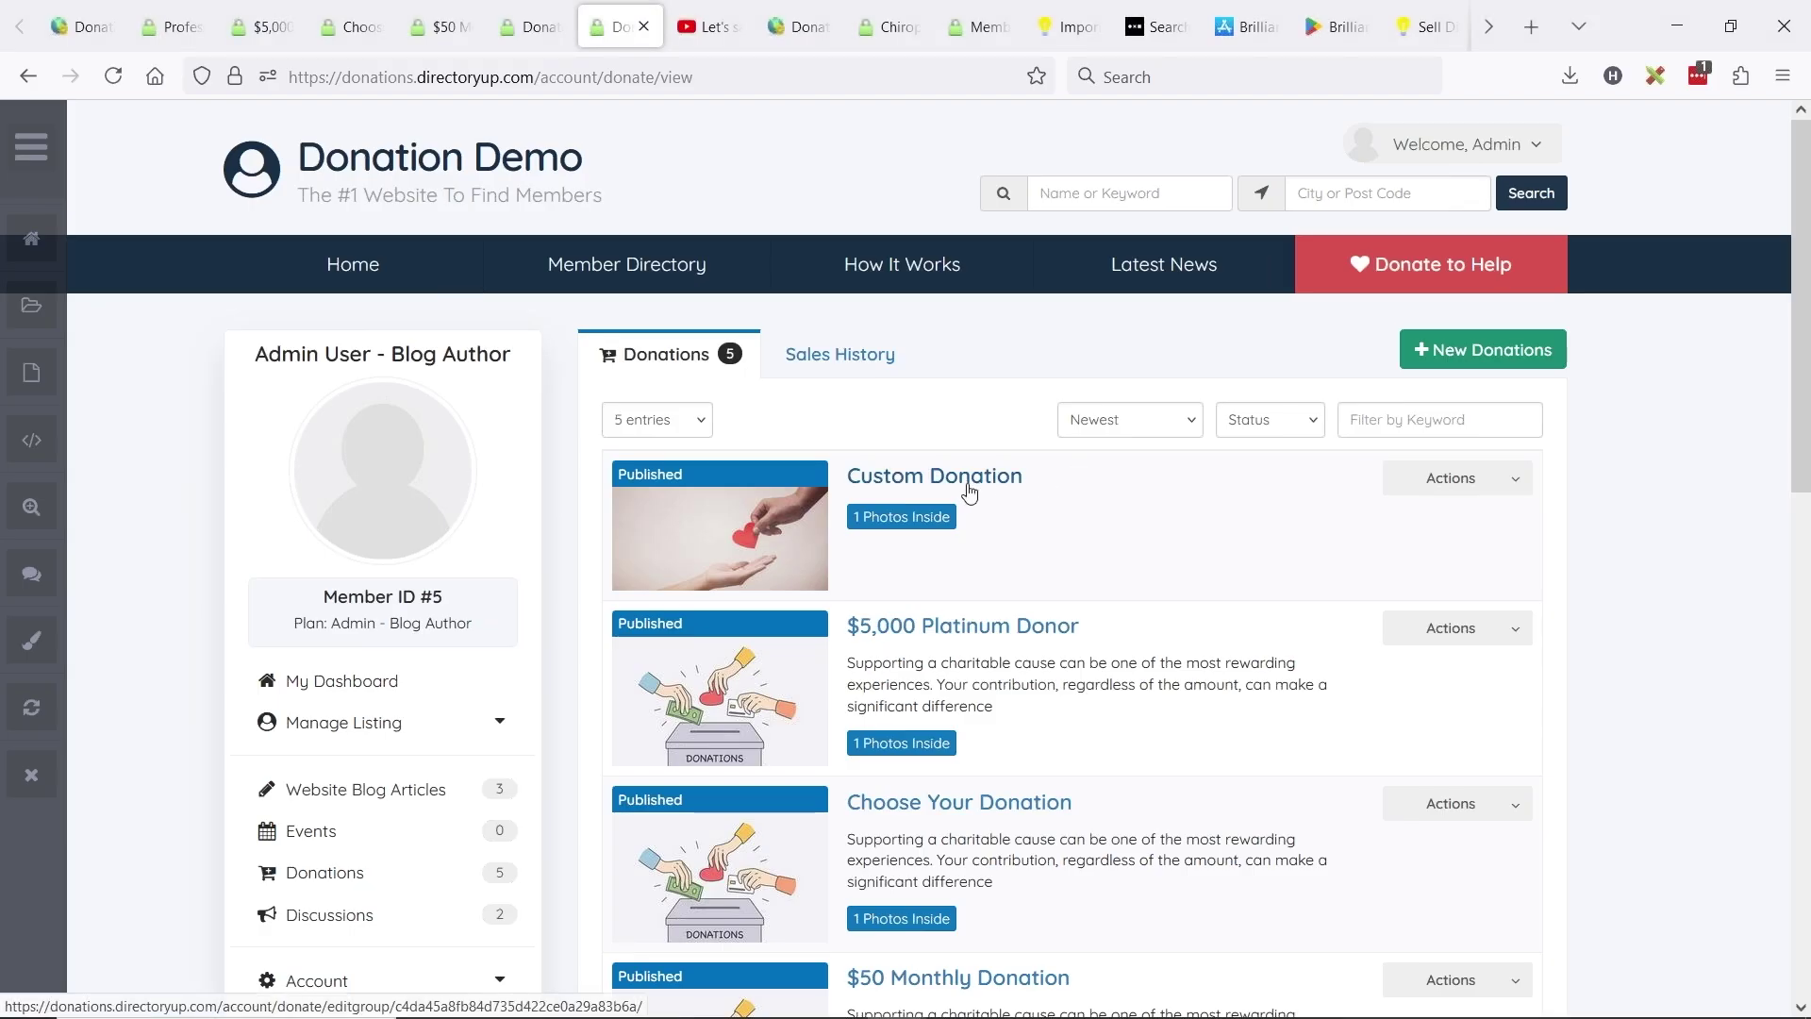
{"action": "left_click", "coordinate": [829, 368]}
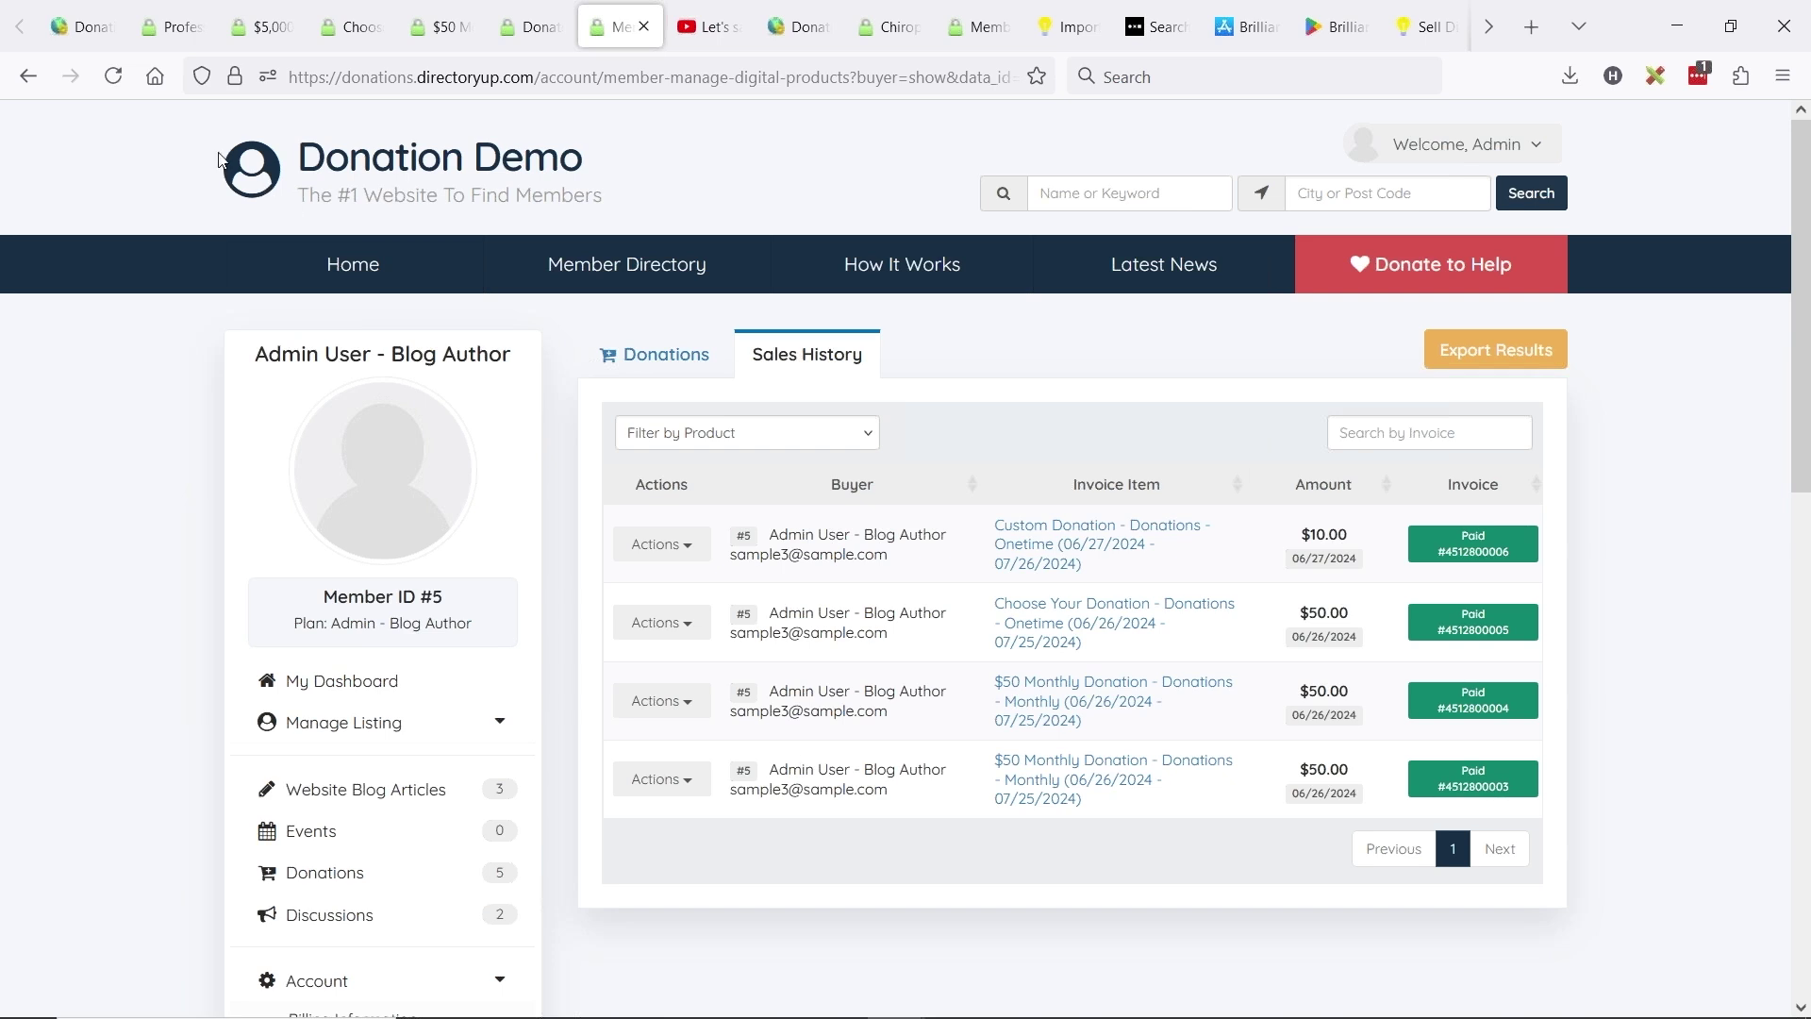
- Dismiss the saved-changes confirmation and close the leftover Platinum Donor, Choose Your Donation and $50 Monthly tabs
{"action": "left_click", "coordinate": [76, 26]}
{"action": "left_click", "coordinate": [901, 677]}
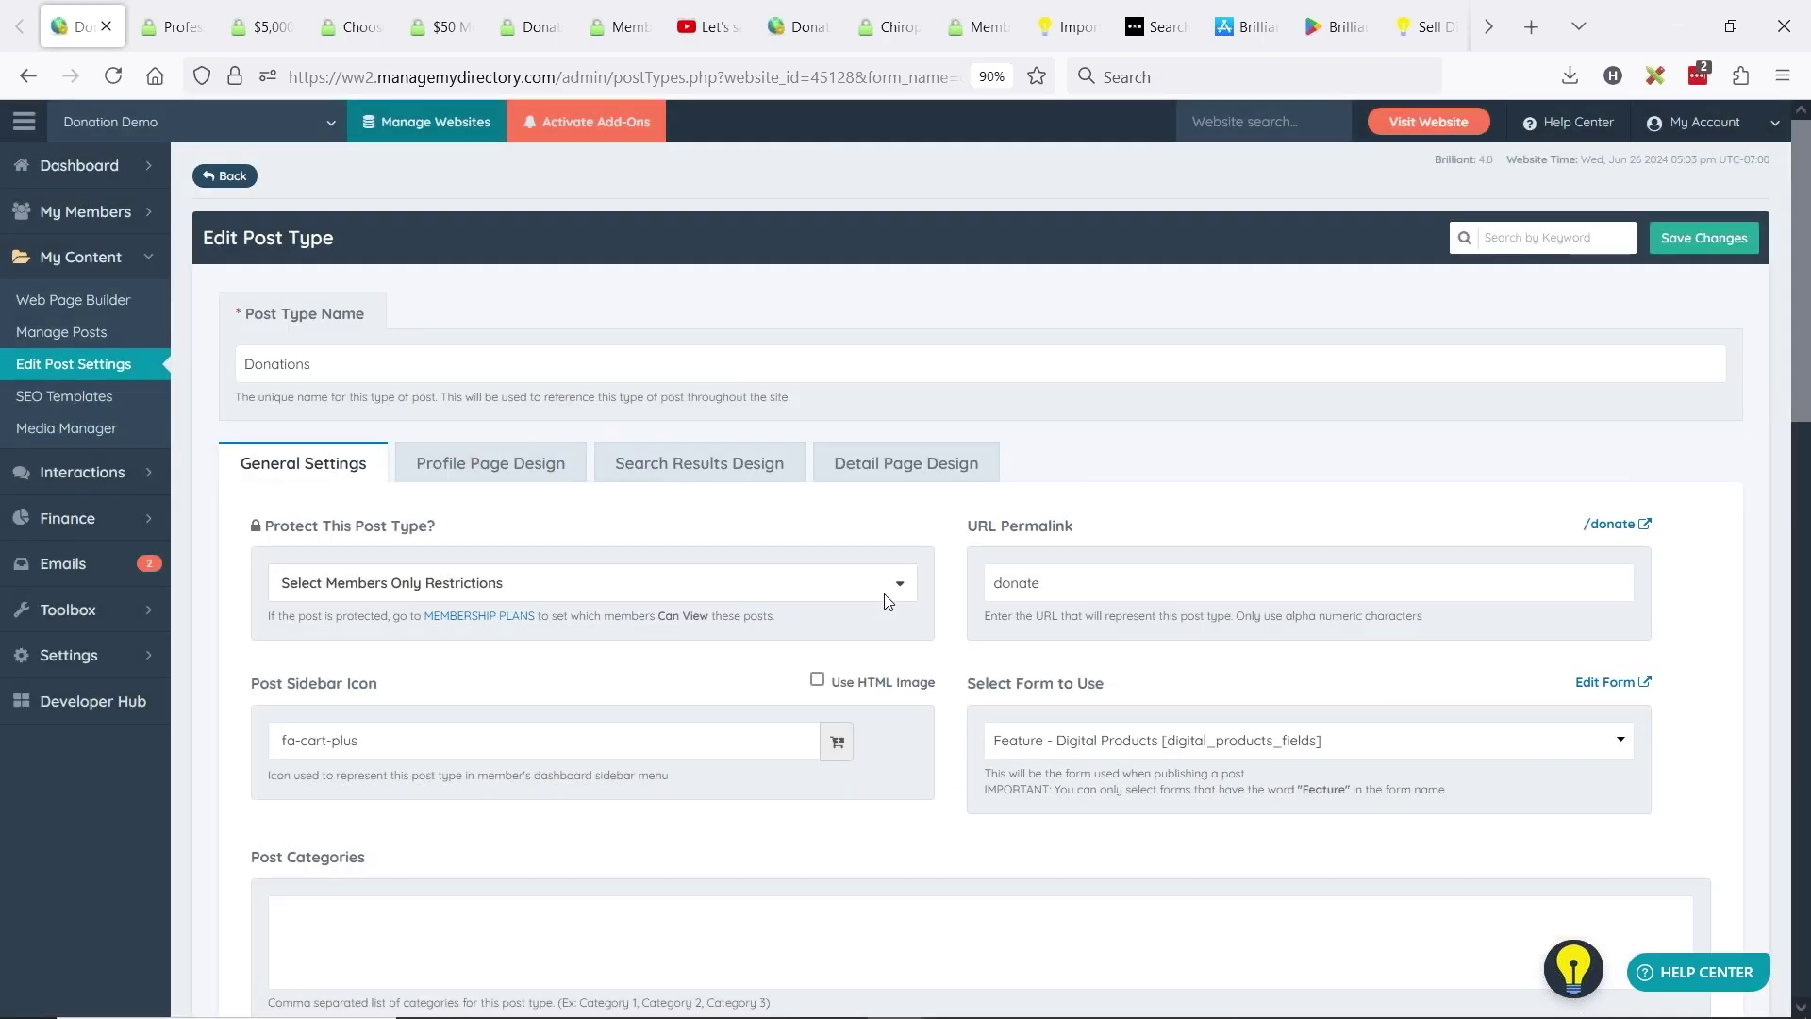
{"action": "left_click", "coordinate": [113, 517]}
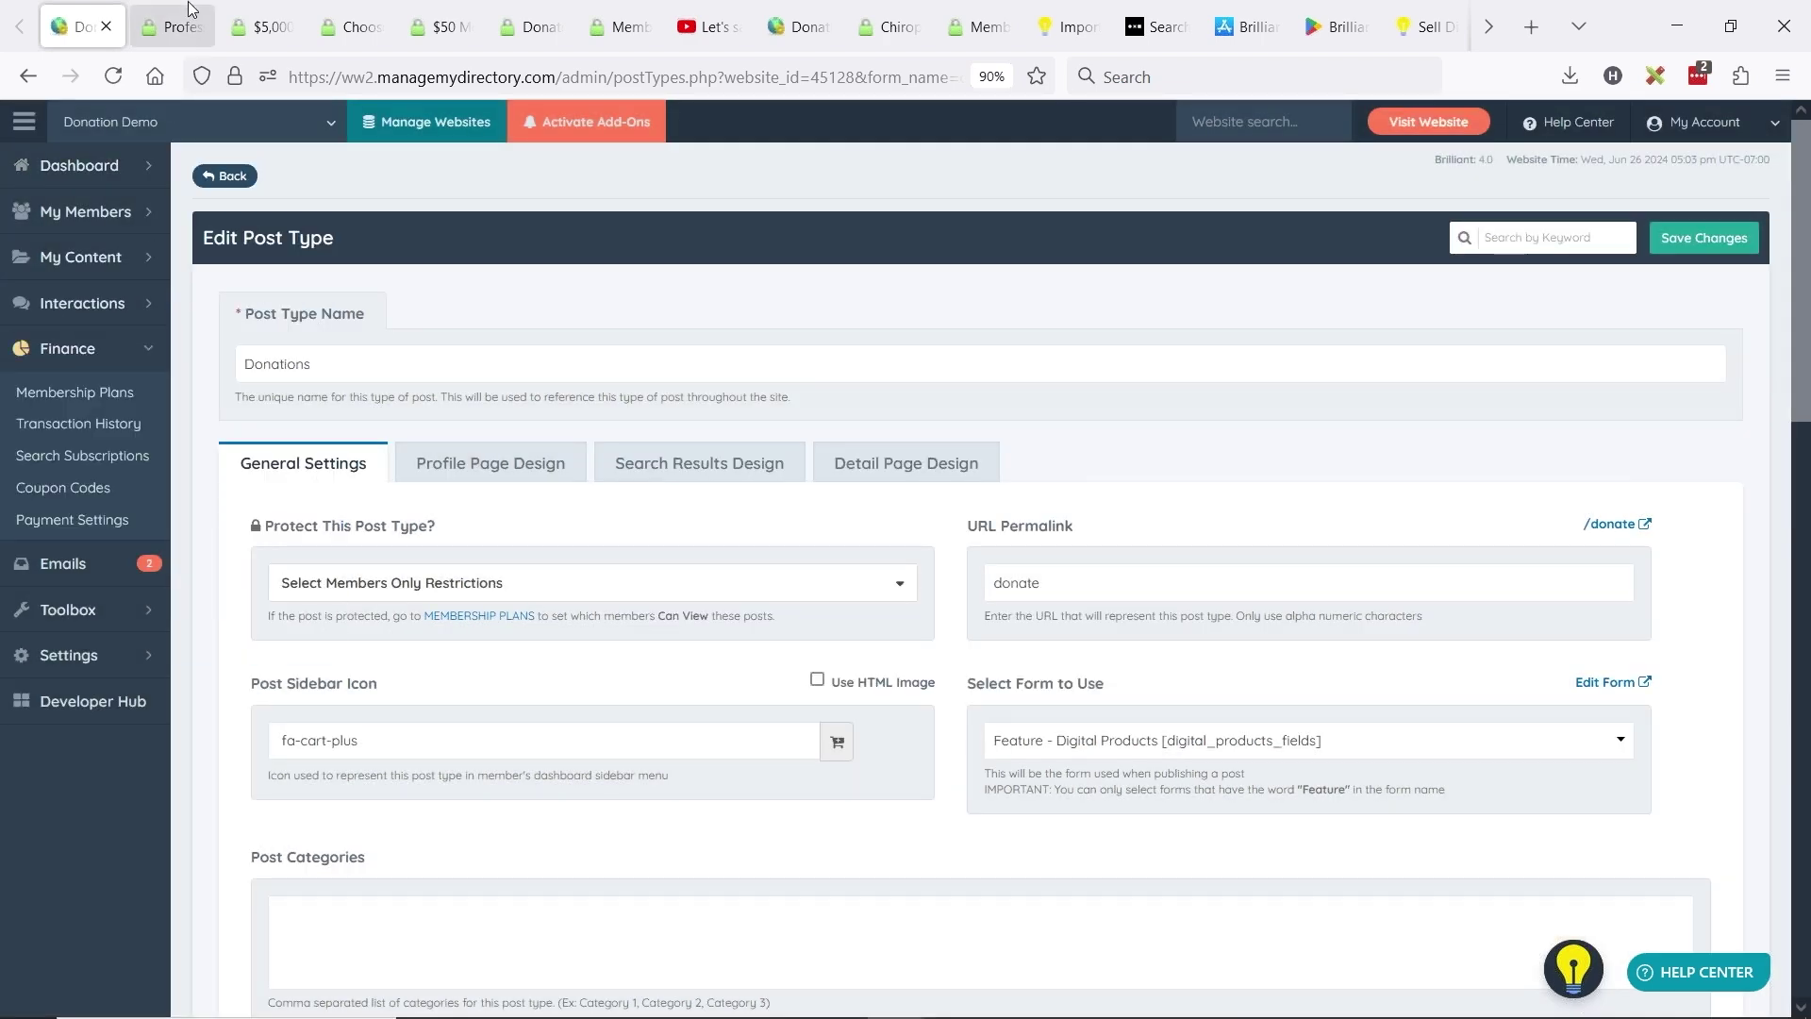
{"action": "left_click", "coordinate": [179, 27]}
{"action": "left_click", "coordinate": [273, 8]}
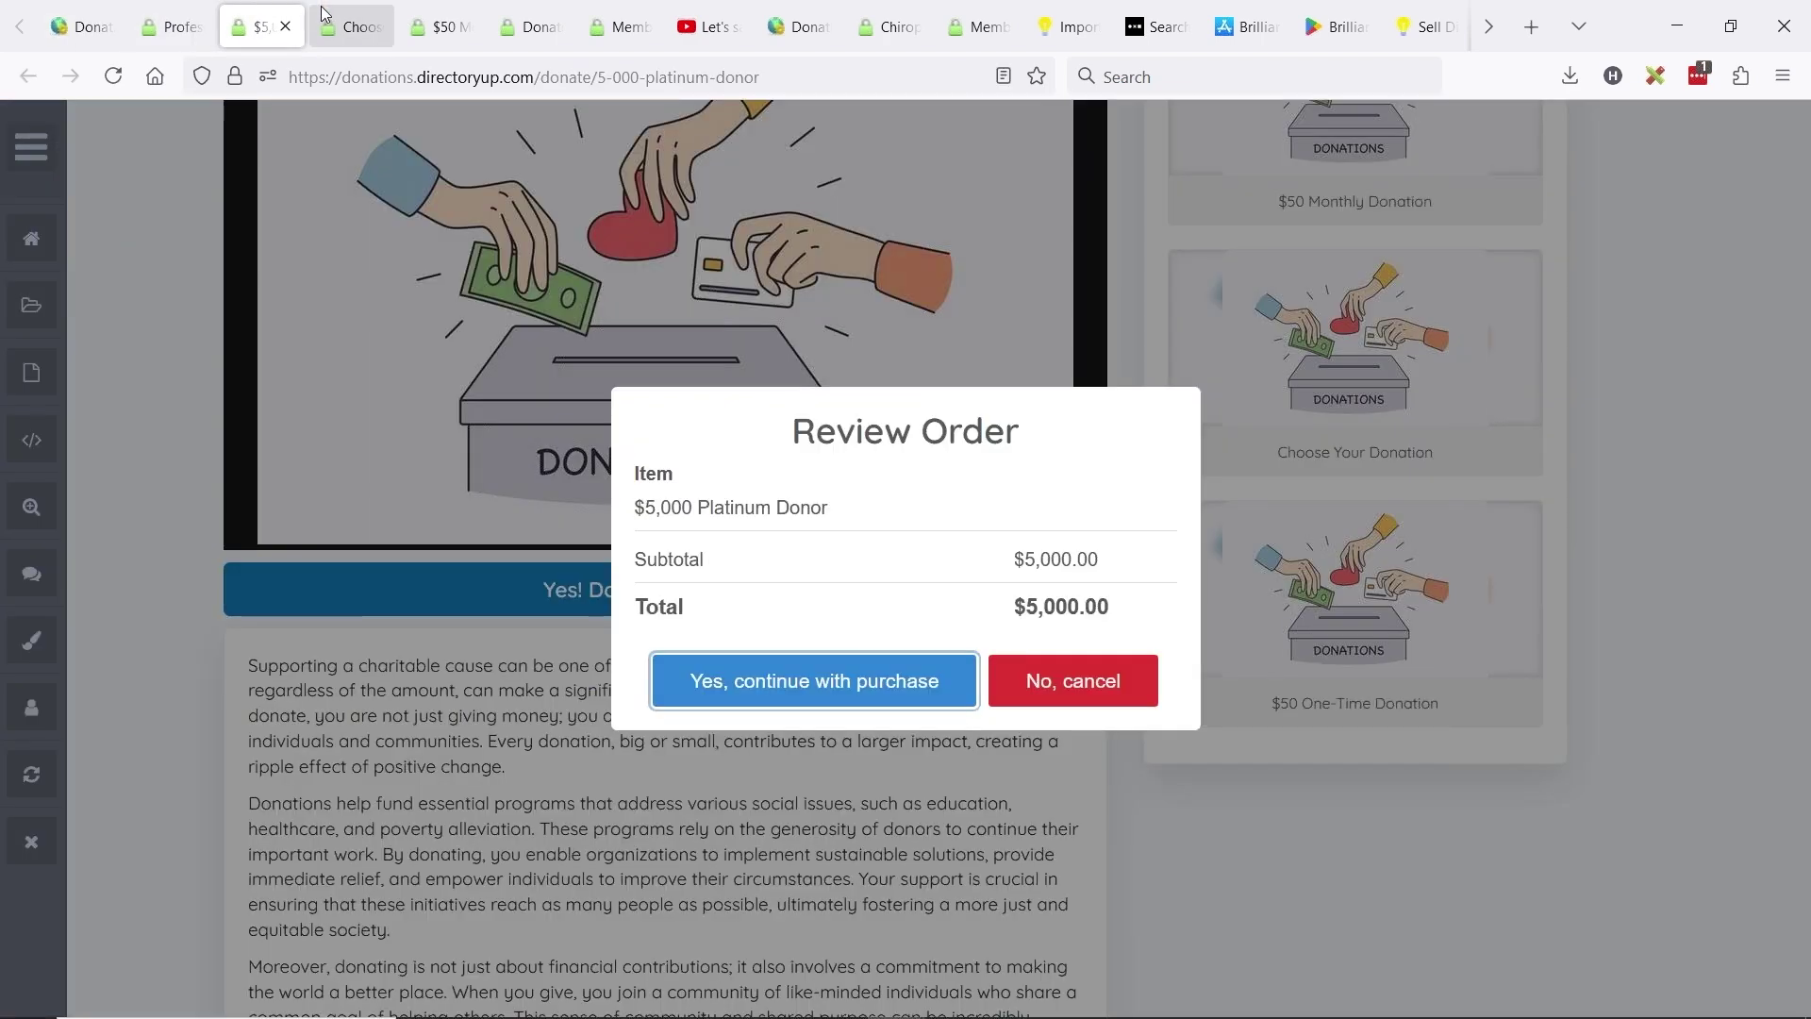
{"action": "middle_click", "coordinate": [247, 7]}
{"action": "middle_click", "coordinate": [244, 9]}
{"action": "middle_click", "coordinate": [244, 10]}
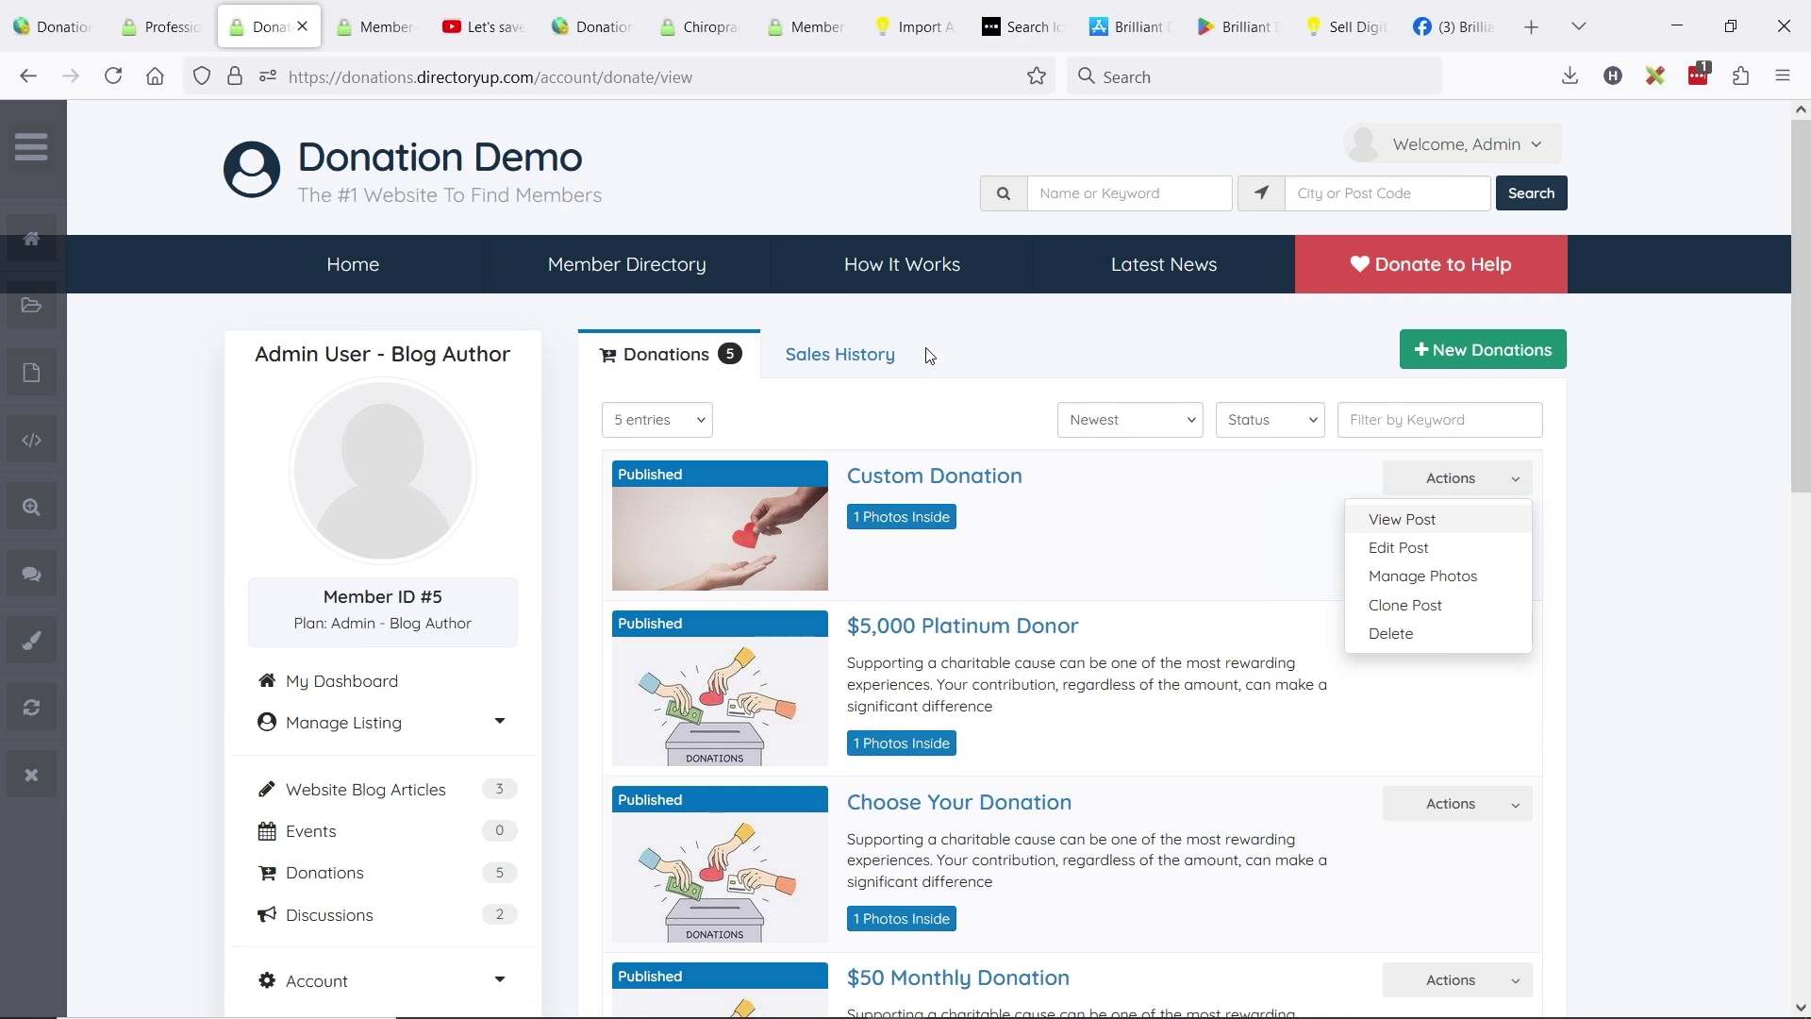
{"action": "scroll", "coordinate": [354, 566], "scroll_direction": "down", "scroll_amount": 3}
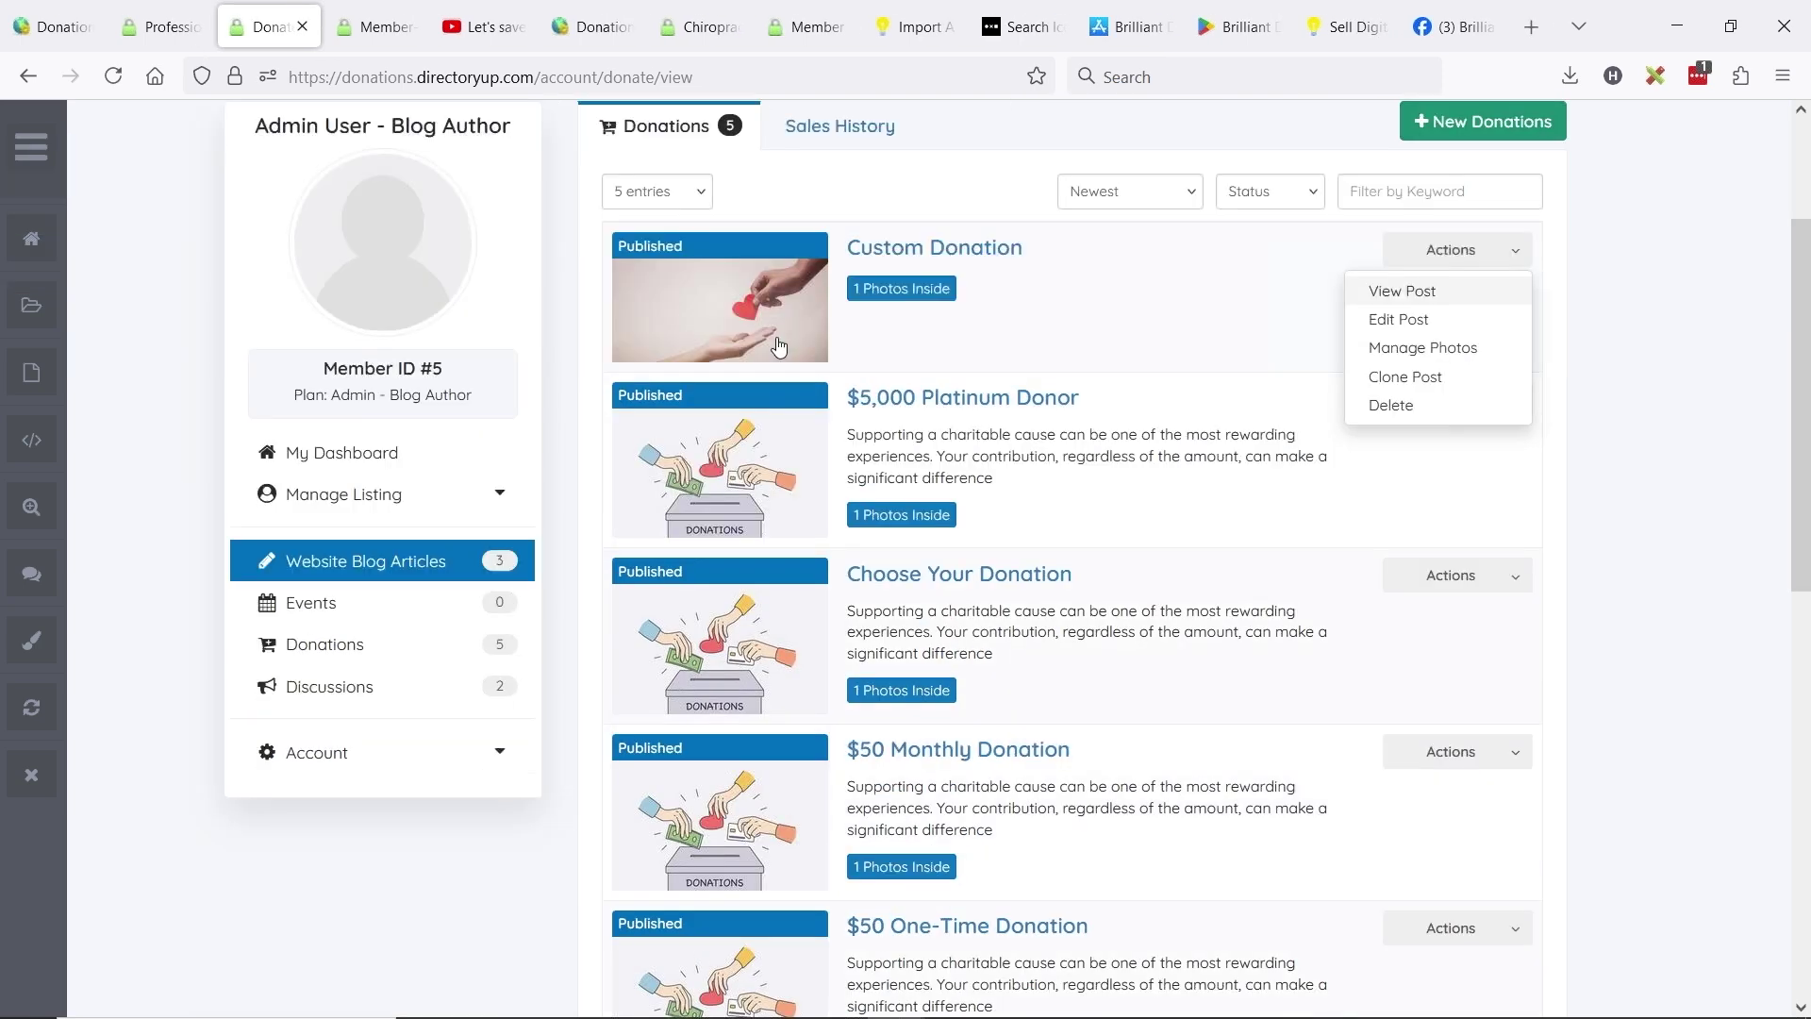
{"action": "scroll", "coordinate": [507, 404], "scroll_direction": "up", "scroll_amount": 3}
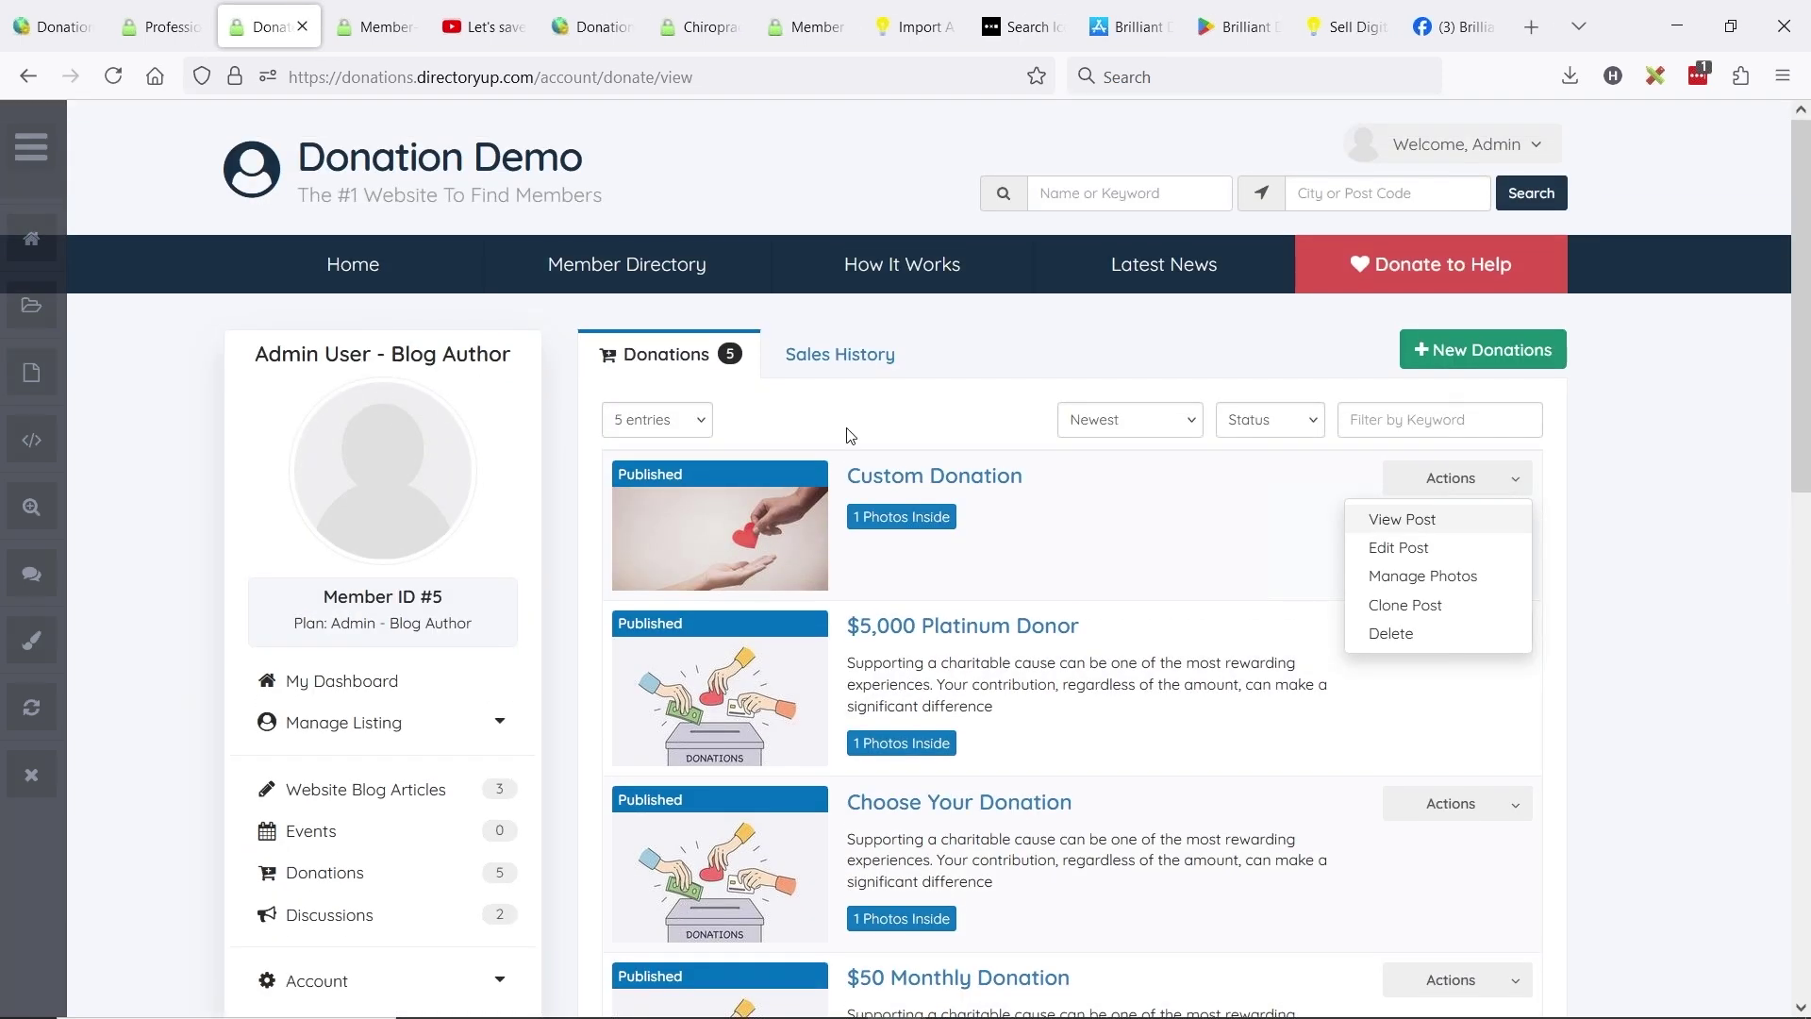
{"action": "left_click", "coordinate": [1220, 545]}
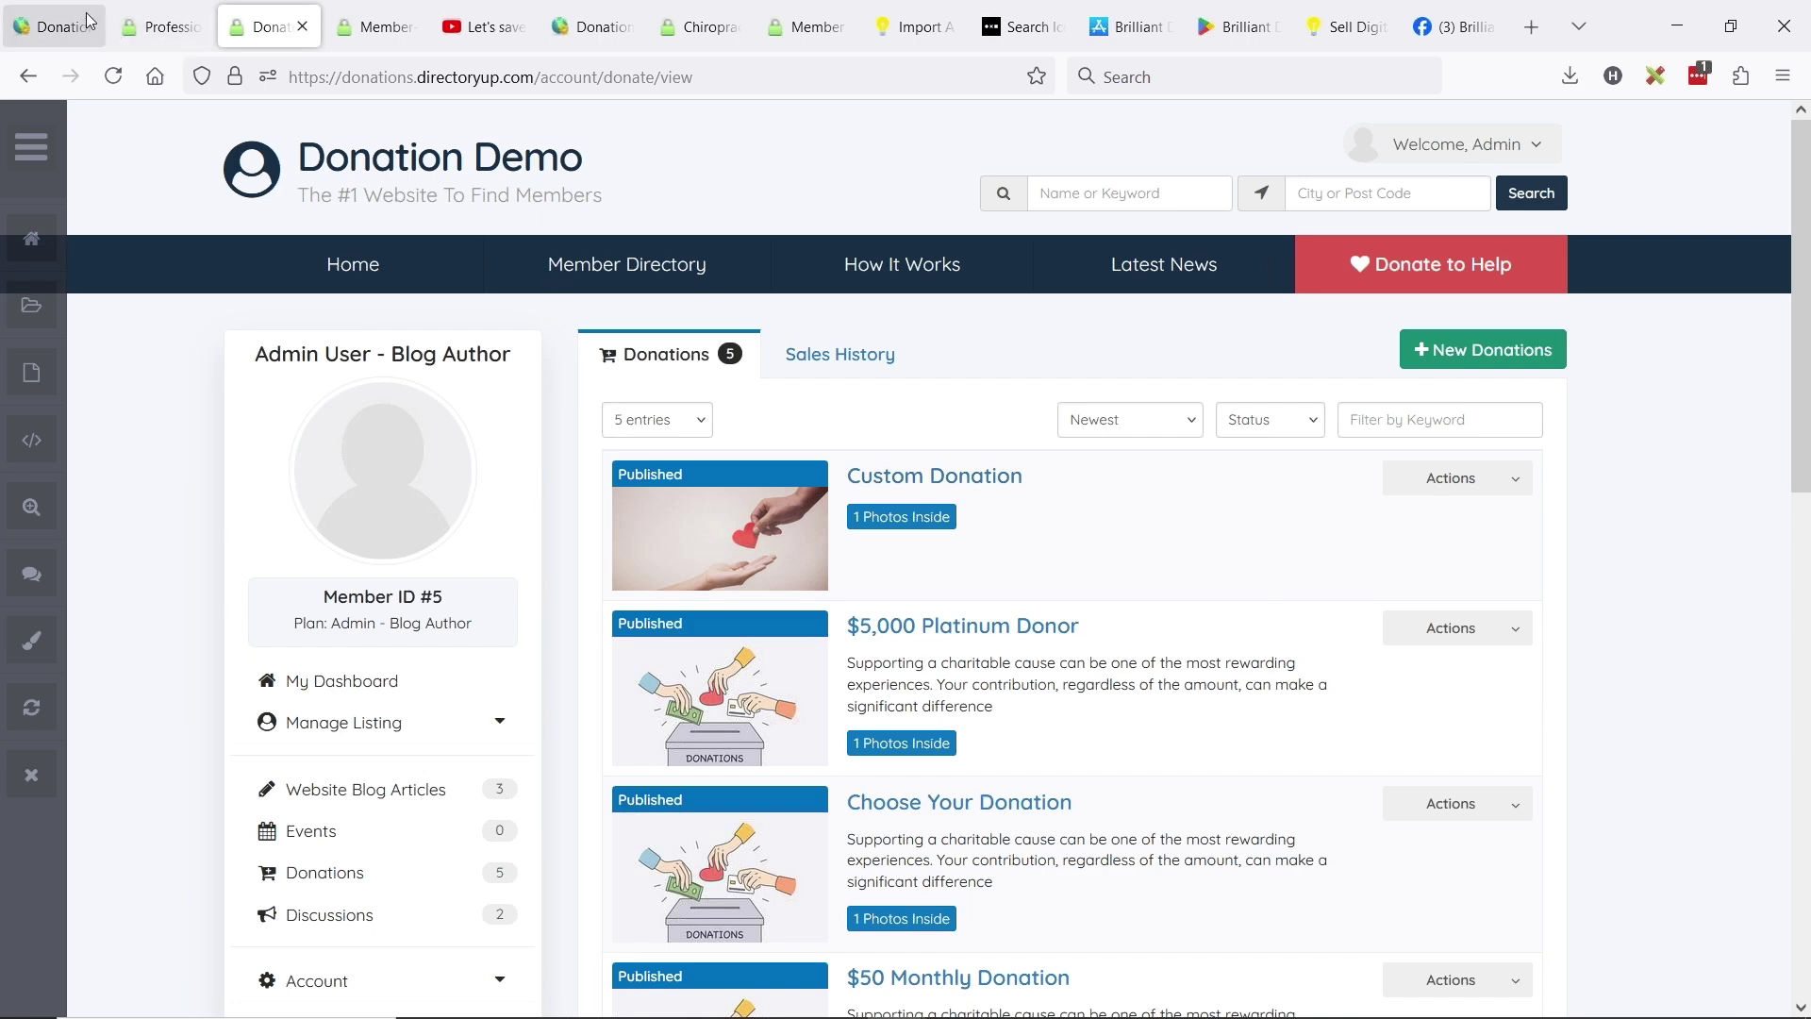
{"action": "left_click", "coordinate": [51, 26]}
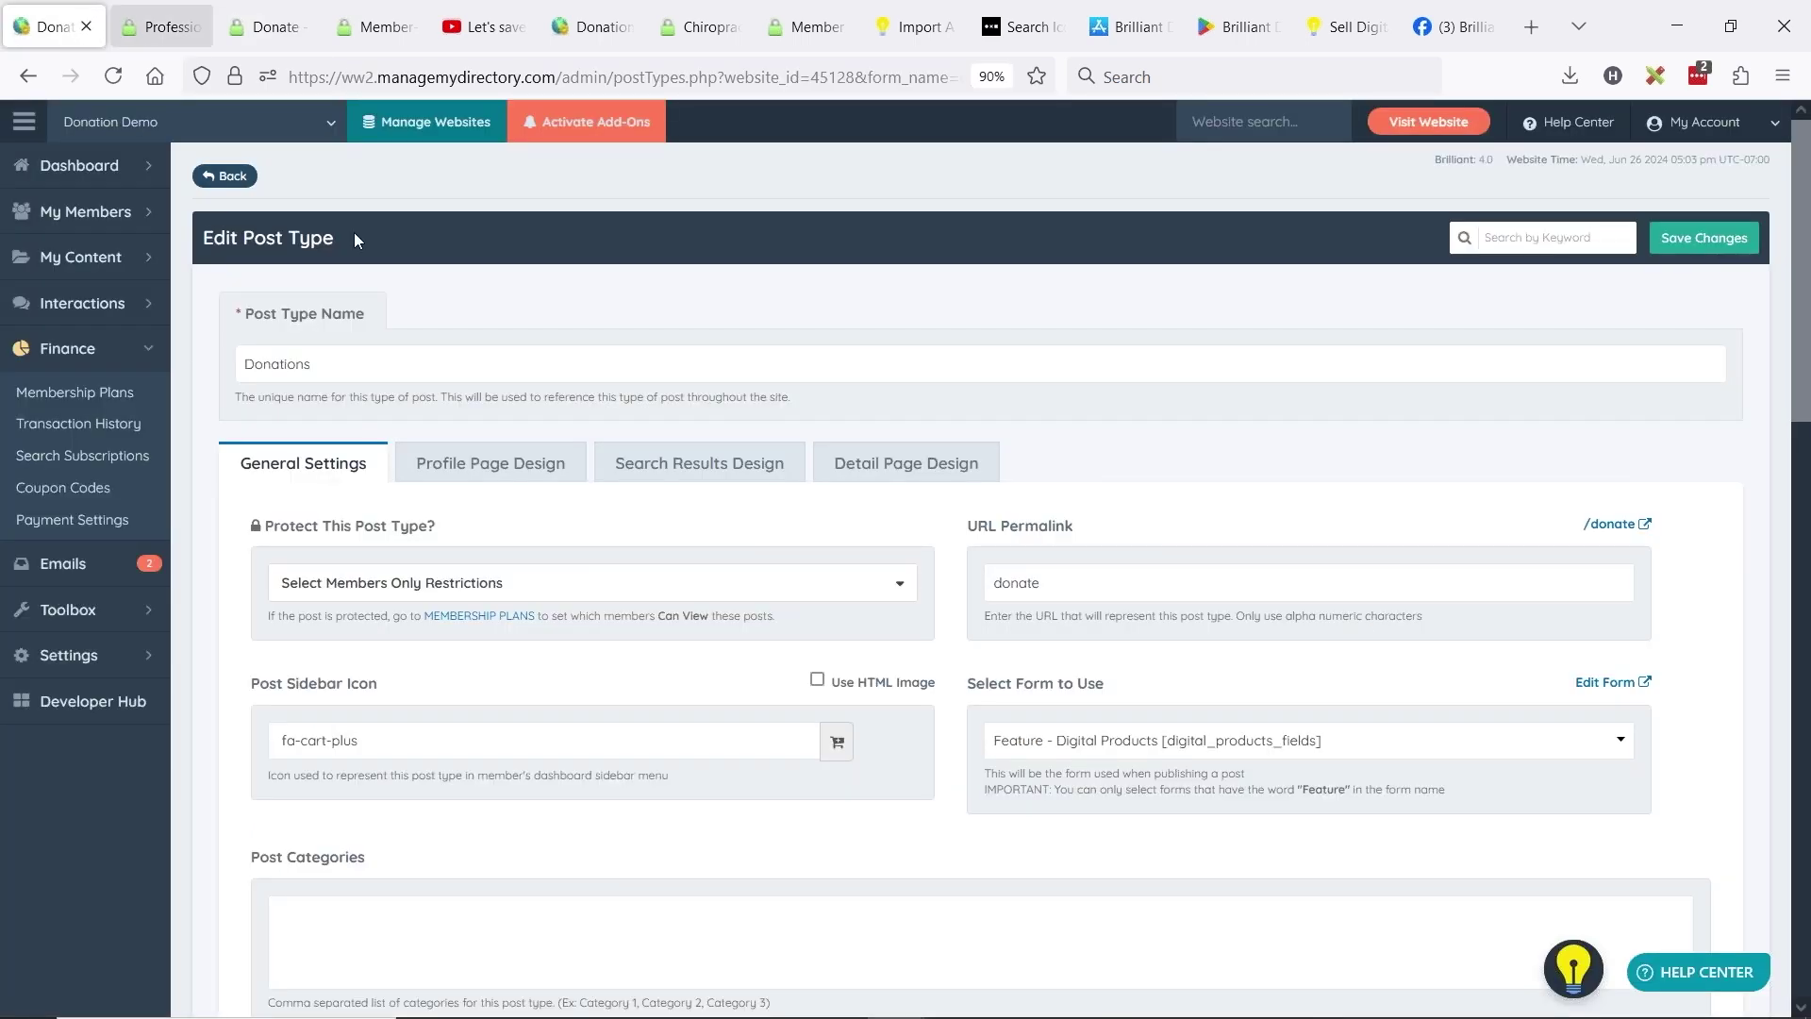
- Review the $10.00 Custom Donation payment and buyer details in admin Transaction History, then Search Subscriptions
{"action": "left_click", "coordinate": [76, 427]}
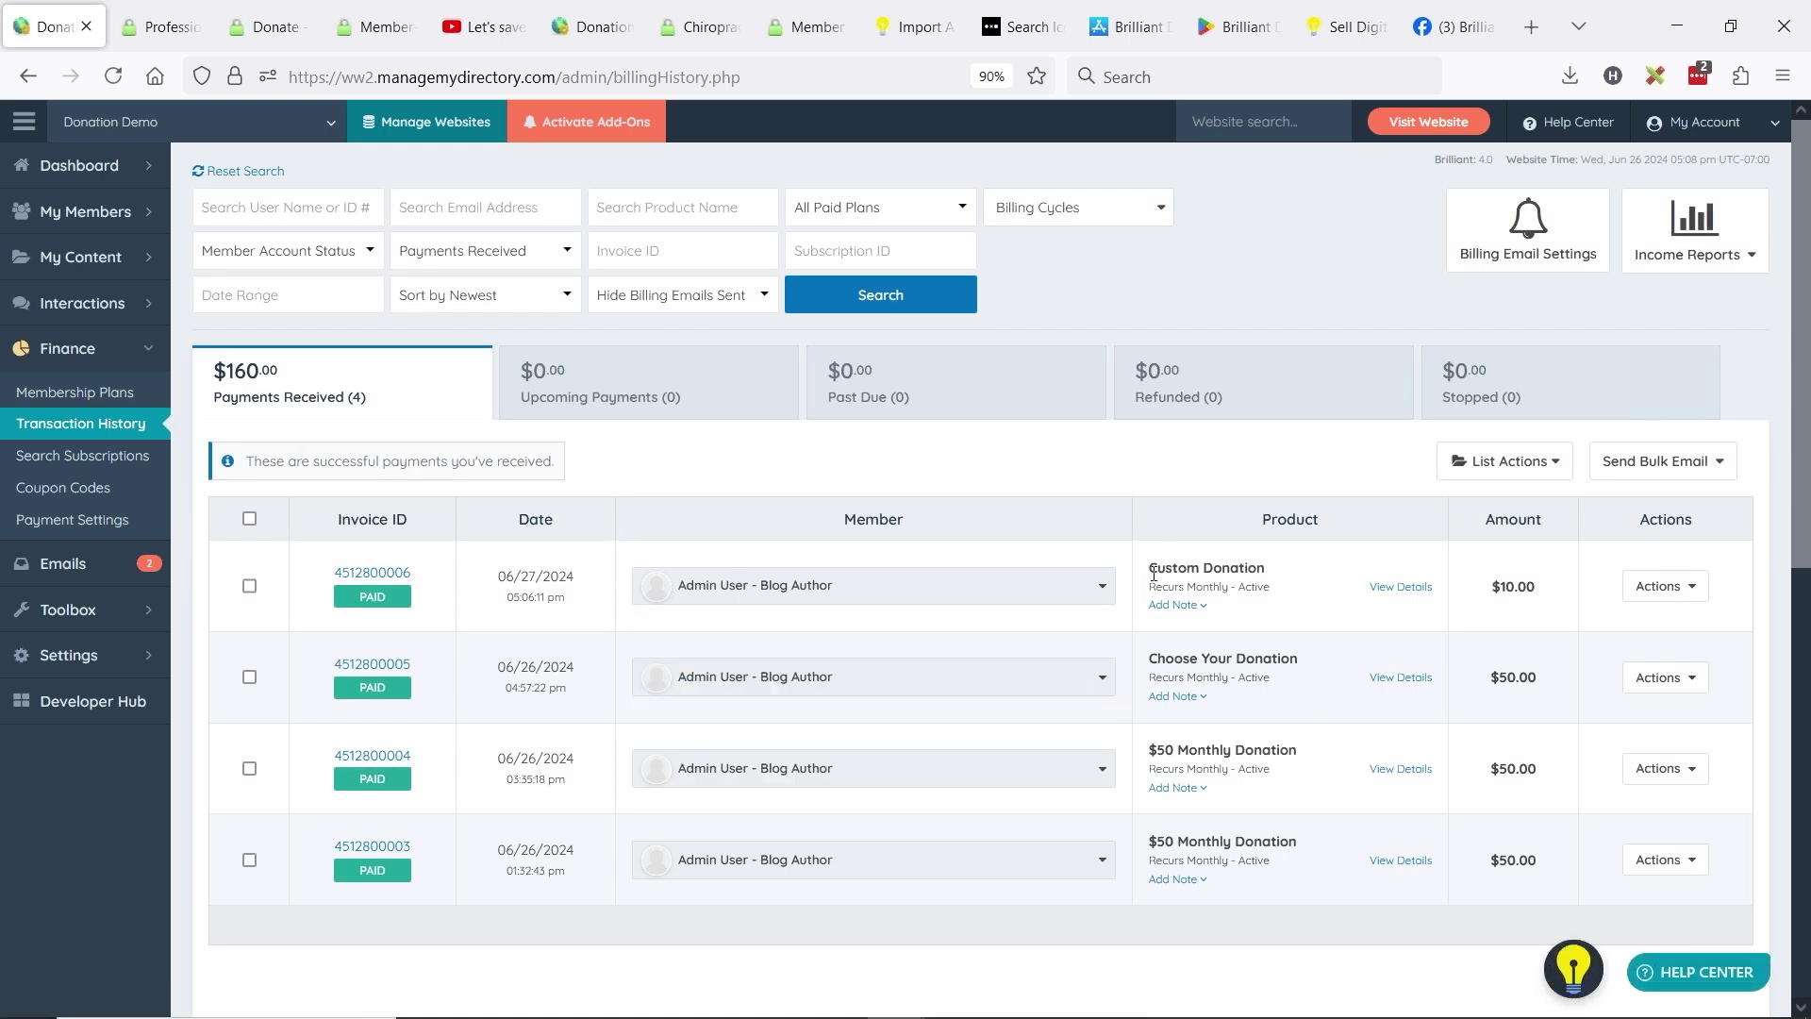
{"action": "left_click_drag", "start_coordinate": [1152, 572], "coordinate": [1268, 569]}
{"action": "left_click_drag", "start_coordinate": [1166, 658], "coordinate": [1231, 658]}
{"action": "left_click", "coordinate": [745, 585]}
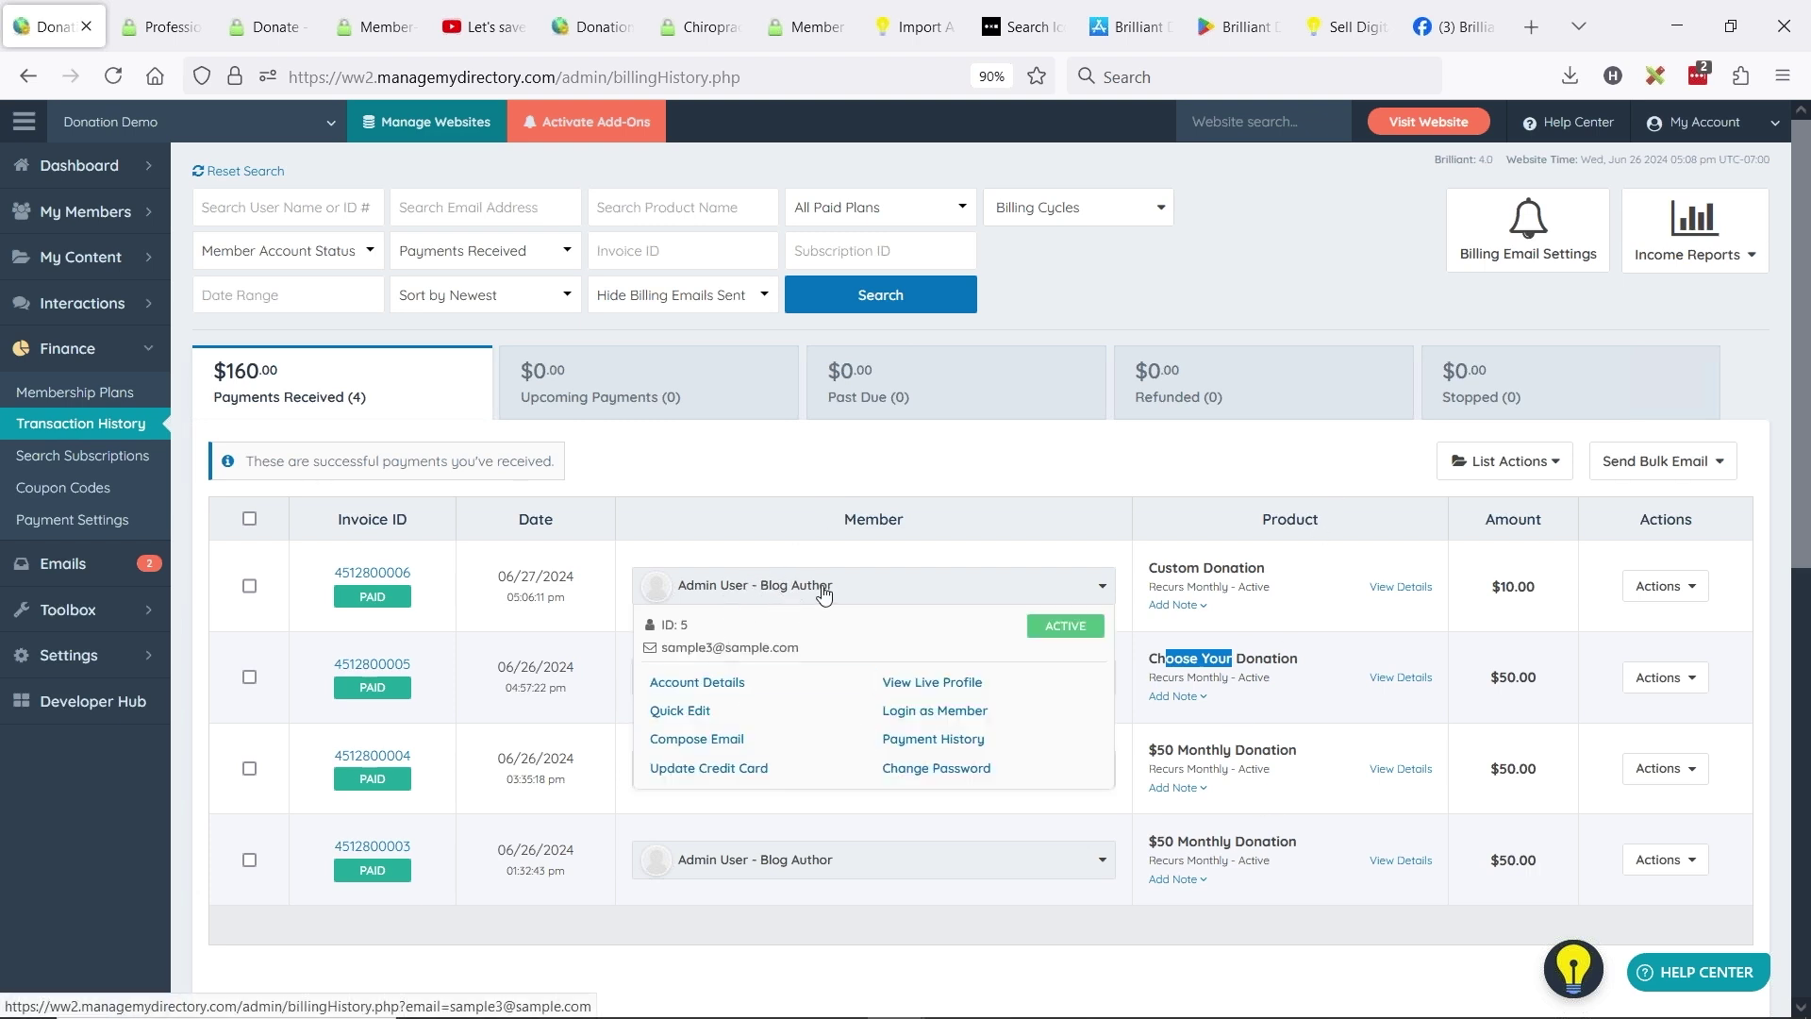
{"action": "left_click", "coordinate": [1339, 637]}
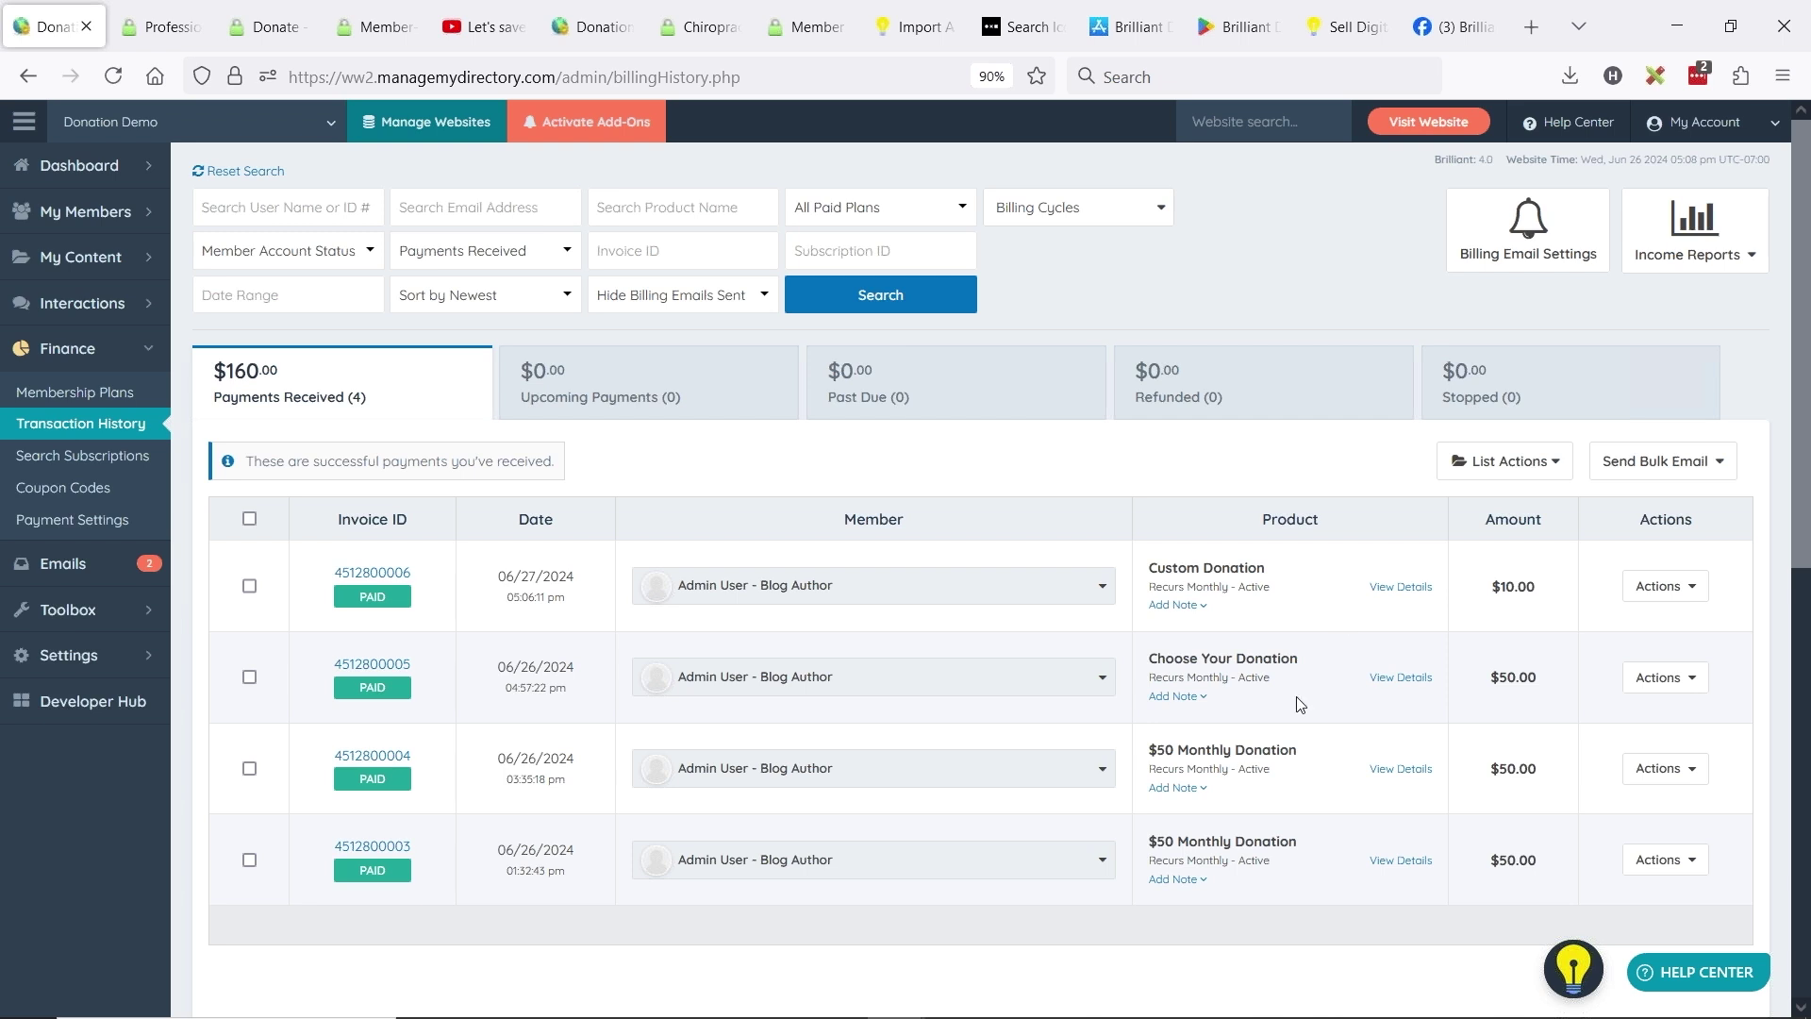
{"action": "left_click", "coordinate": [85, 461]}
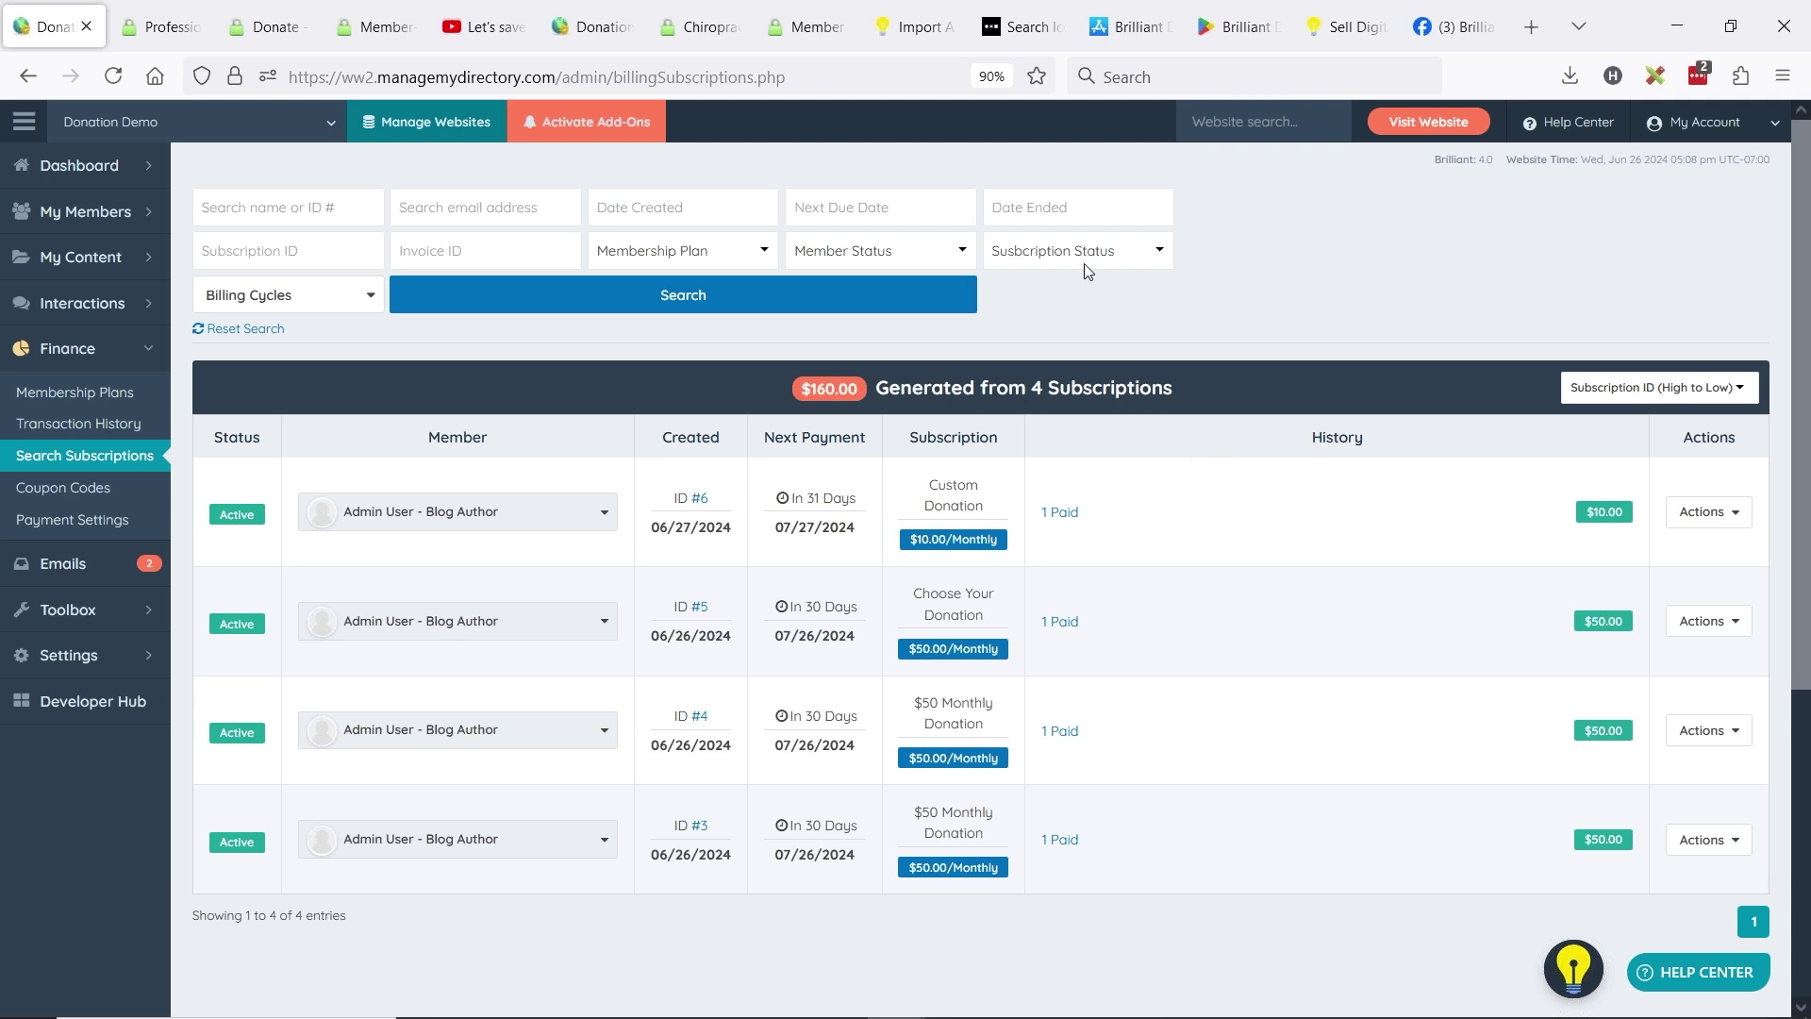
- Filter the subscriptions search to Active Only status
{"action": "left_click", "coordinate": [1038, 253]}
{"action": "left_click", "coordinate": [1064, 313]}
{"action": "left_click", "coordinate": [849, 292]}
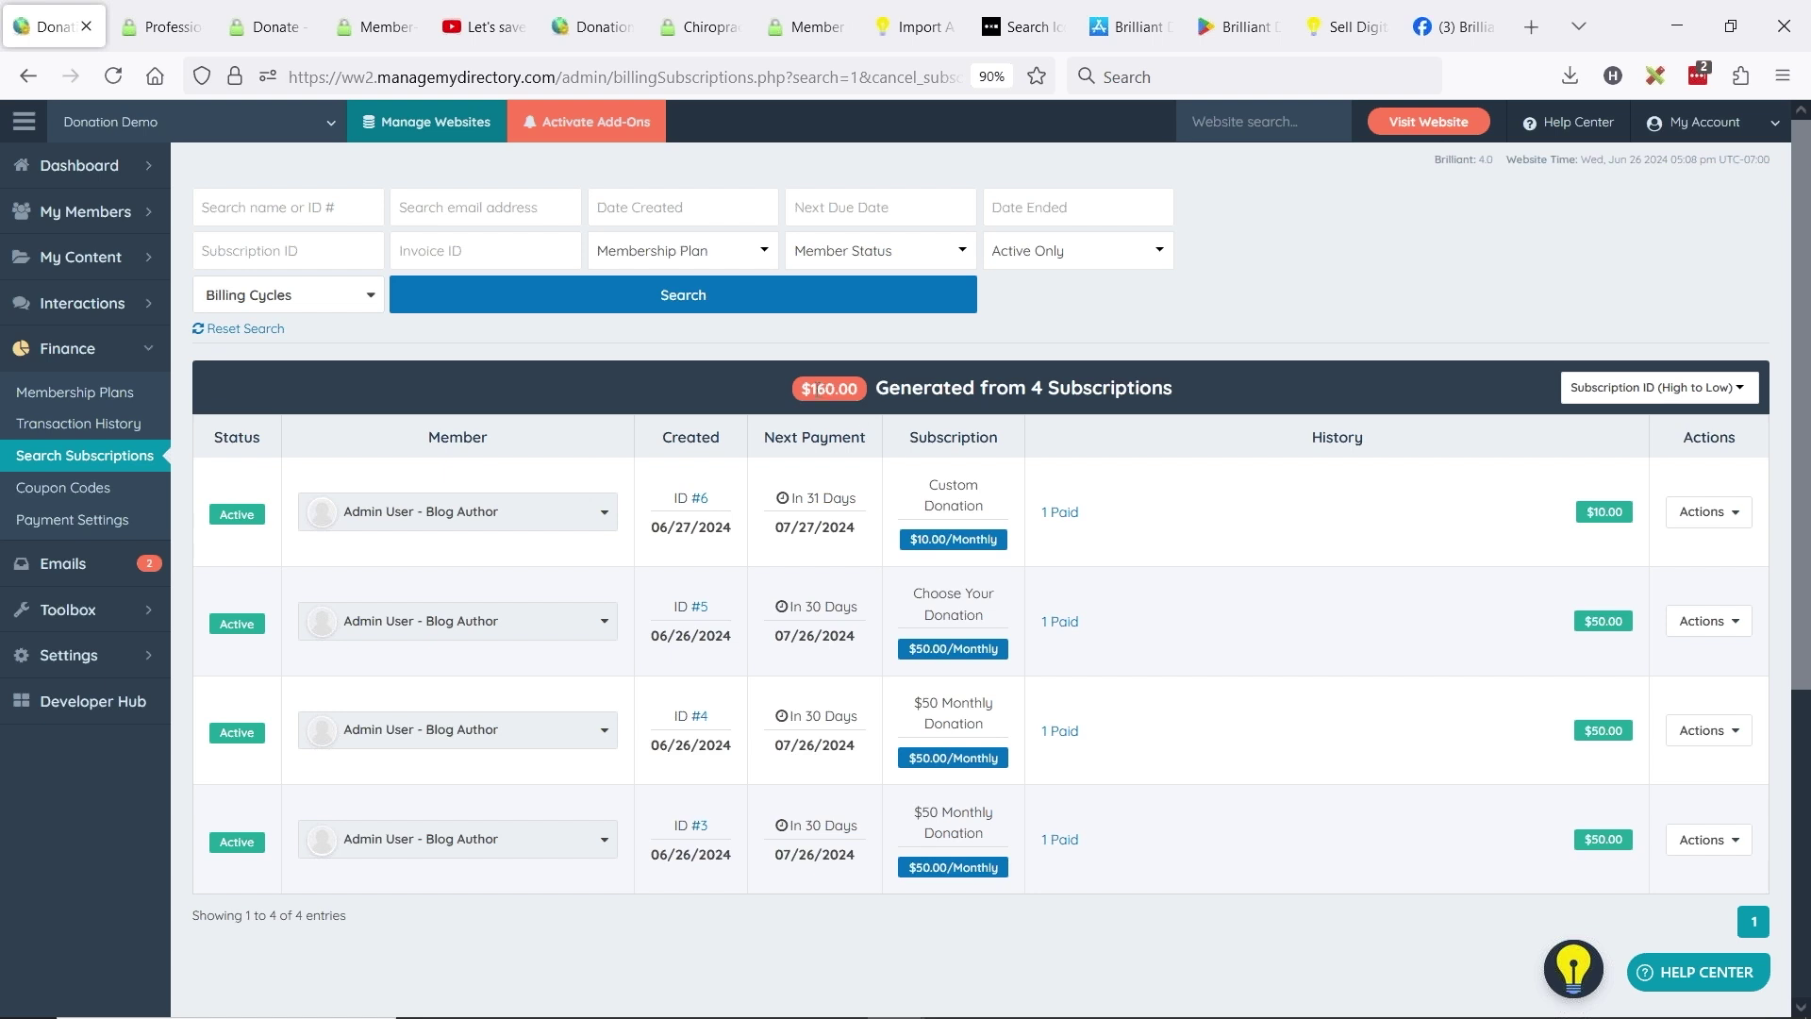
- Highlight the $160.00 active subscriptions total, then switch to the Let's See a Donation Demo slide
{"action": "double_click", "coordinate": [820, 389]}
{"action": "left_click", "coordinate": [1074, 408]}
{"action": "left_click_drag", "start_coordinate": [1244, 388], "coordinate": [942, 389]}
{"action": "left_click", "coordinate": [1003, 408]}
{"action": "key", "text": "alt+Tab"}
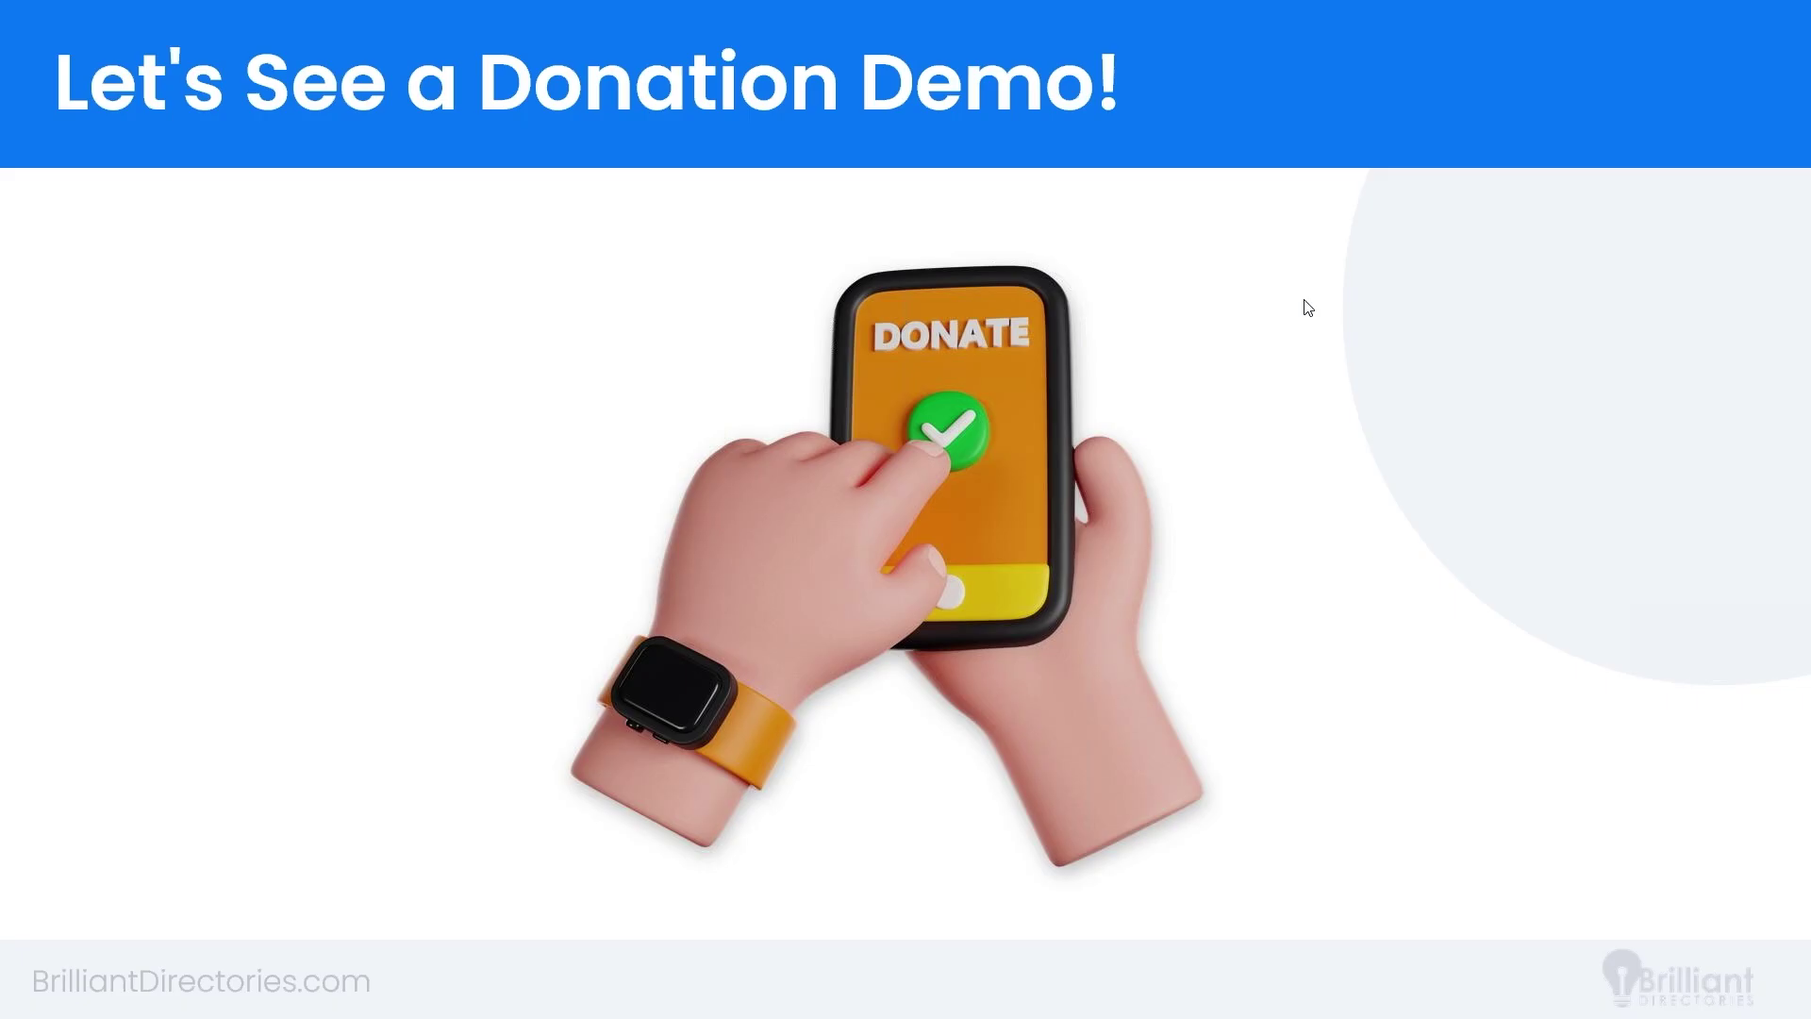
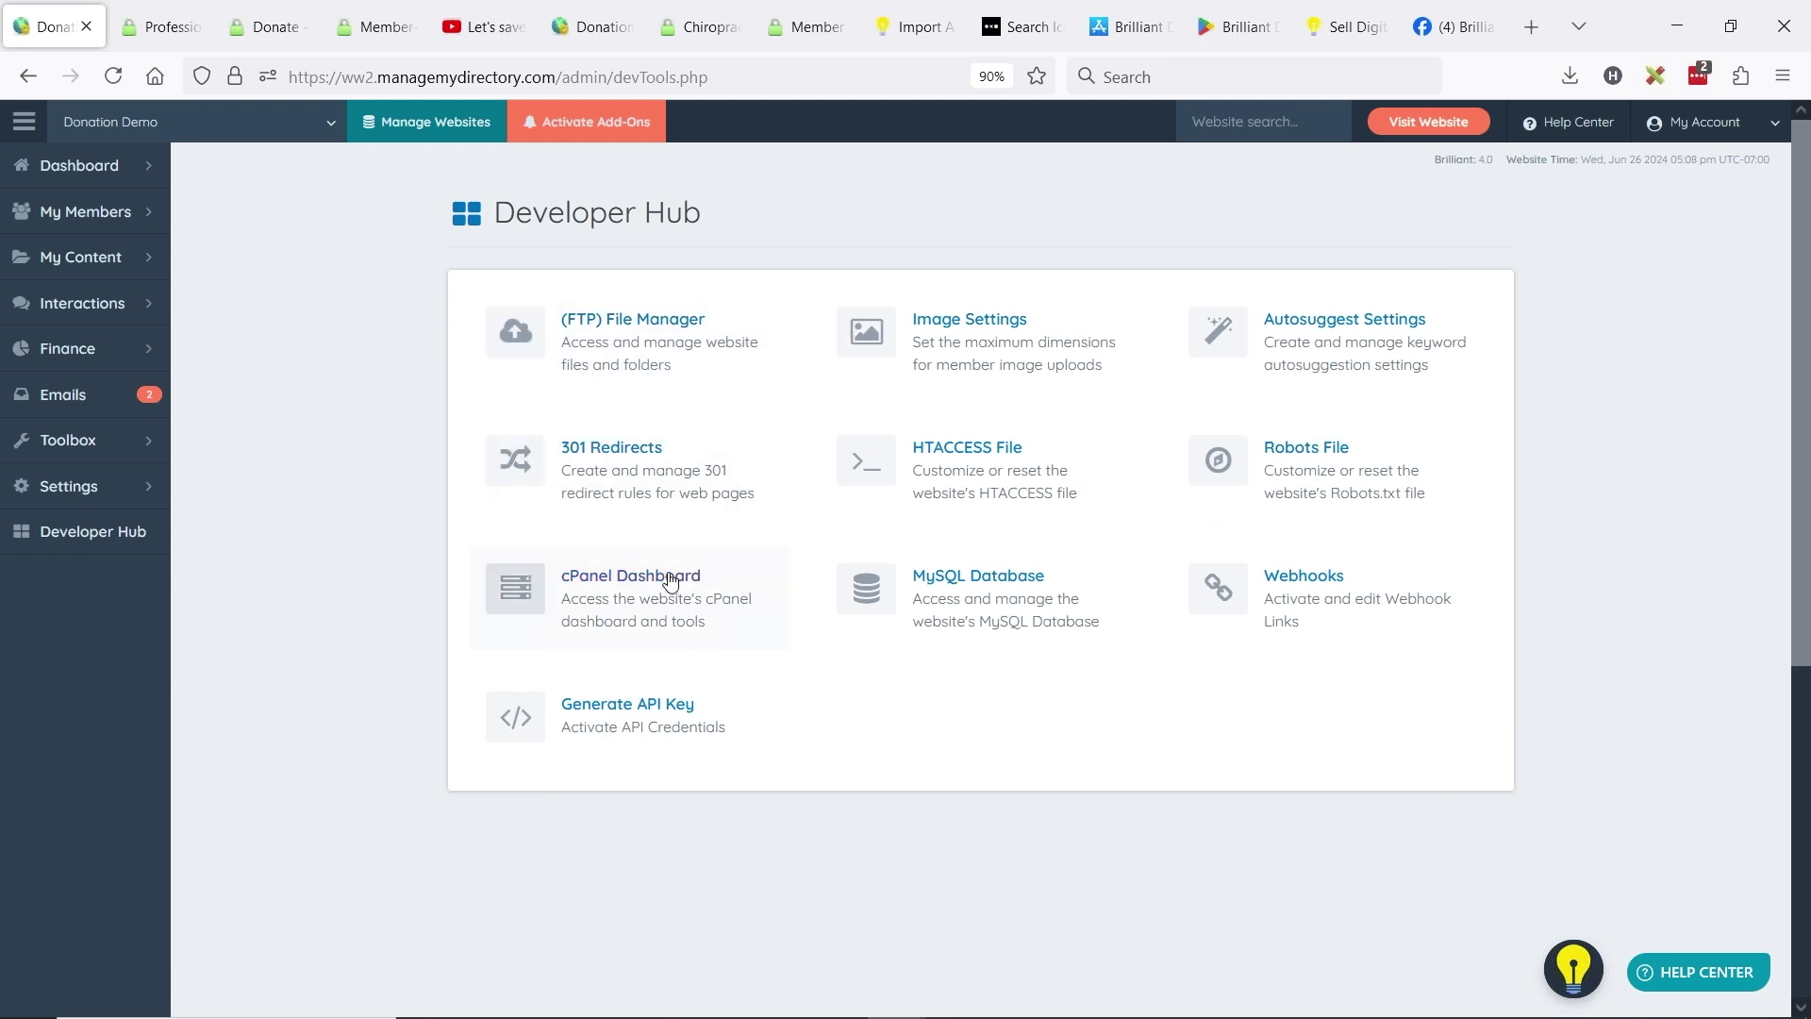
- From the cPanel dashboard, search the tools for 'default' and open Default Address
{"action": "left_click", "coordinate": [667, 586]}
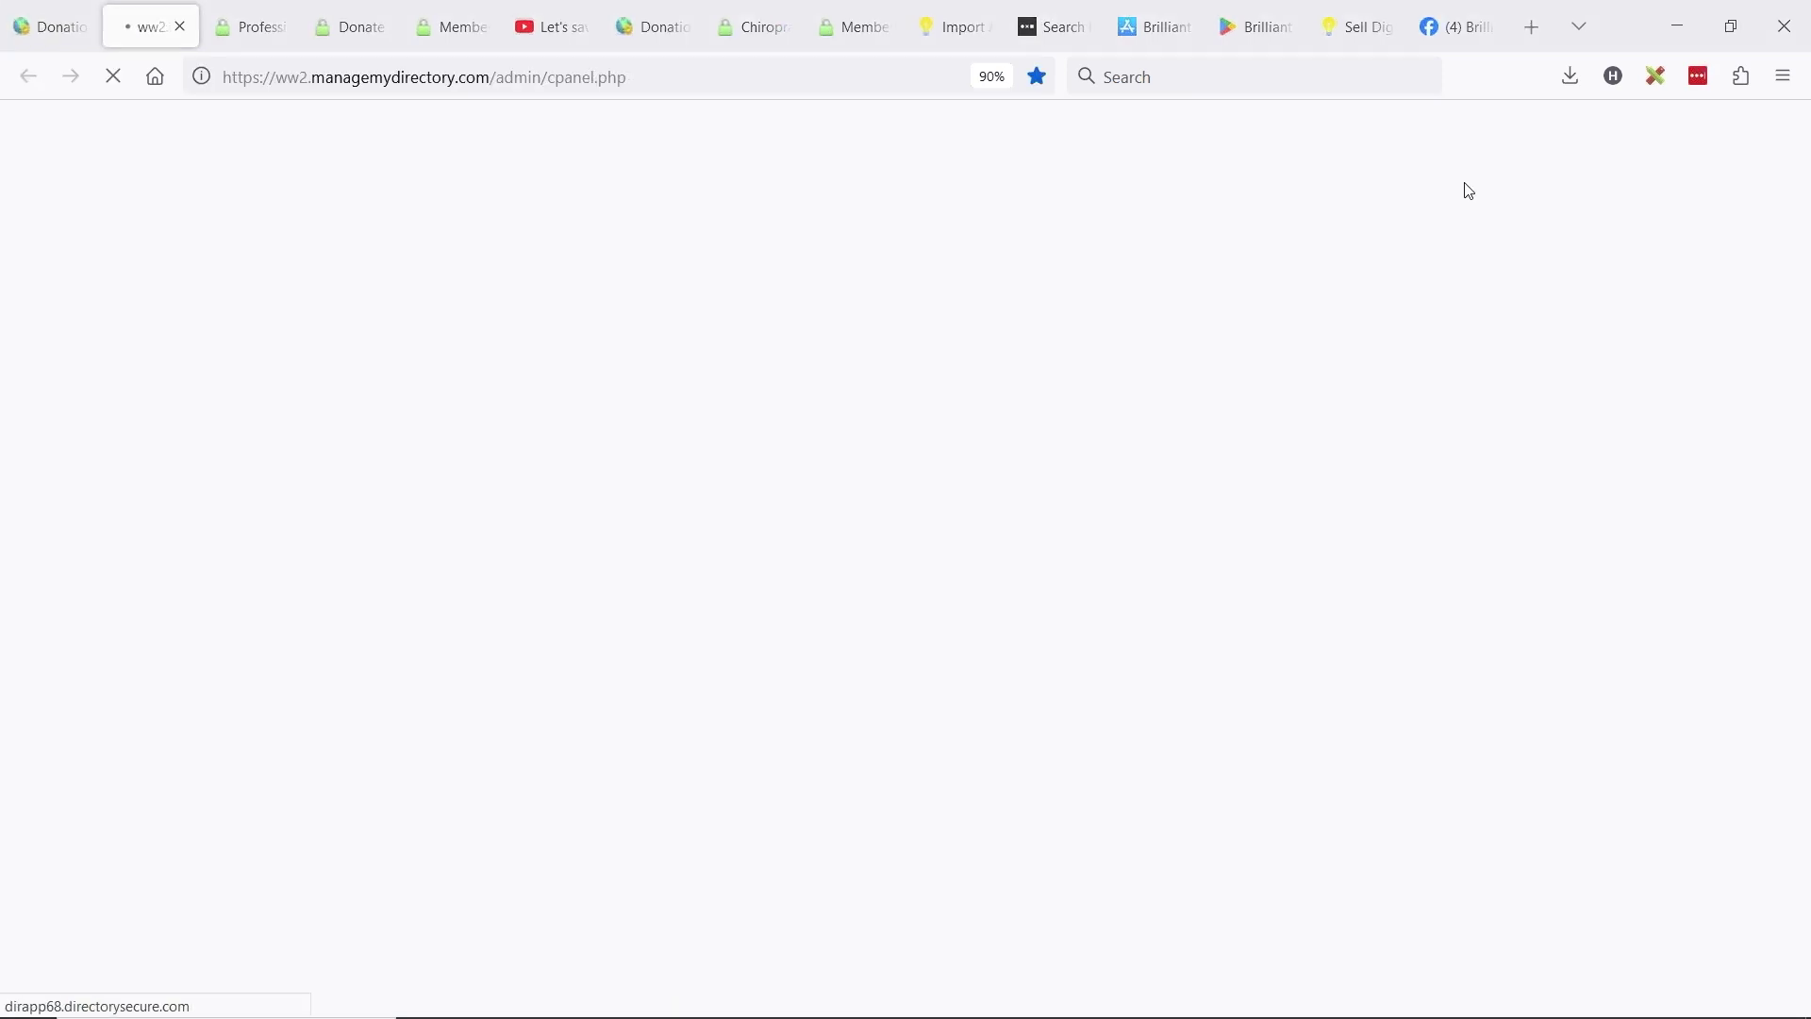
{"action": "left_click", "coordinate": [1361, 138]}
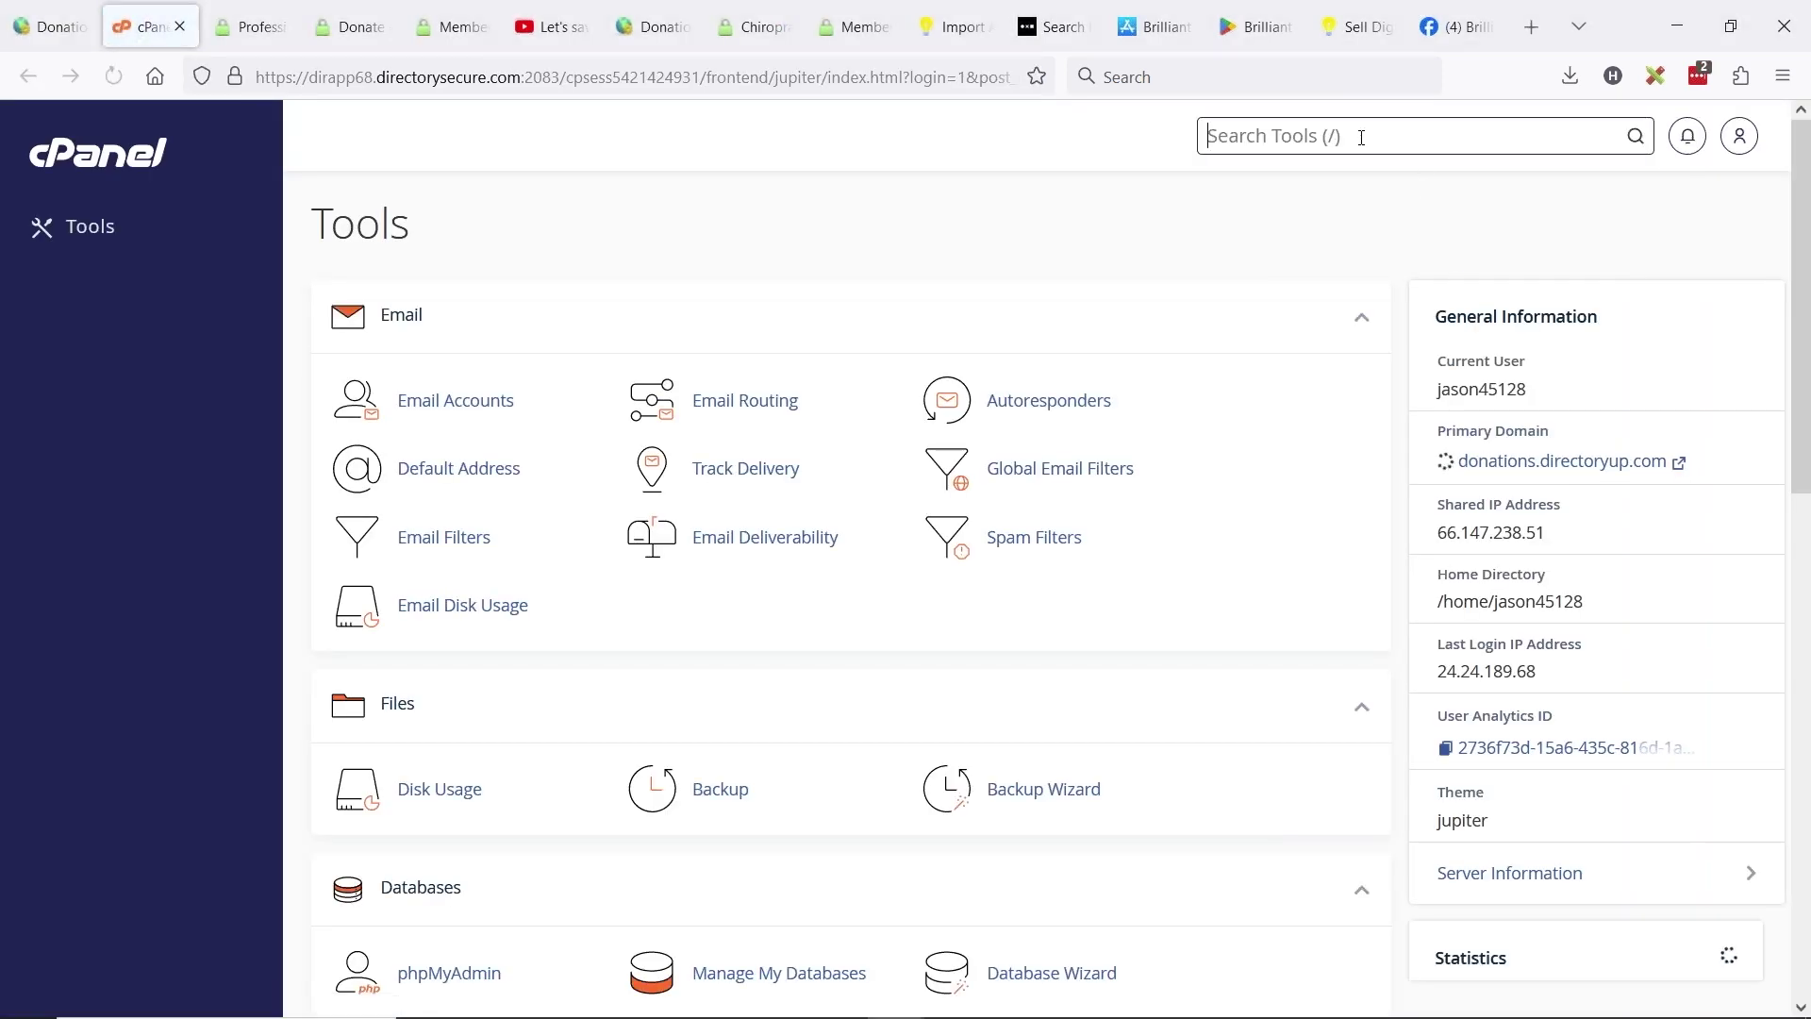
{"action": "type", "text": "catchall"}
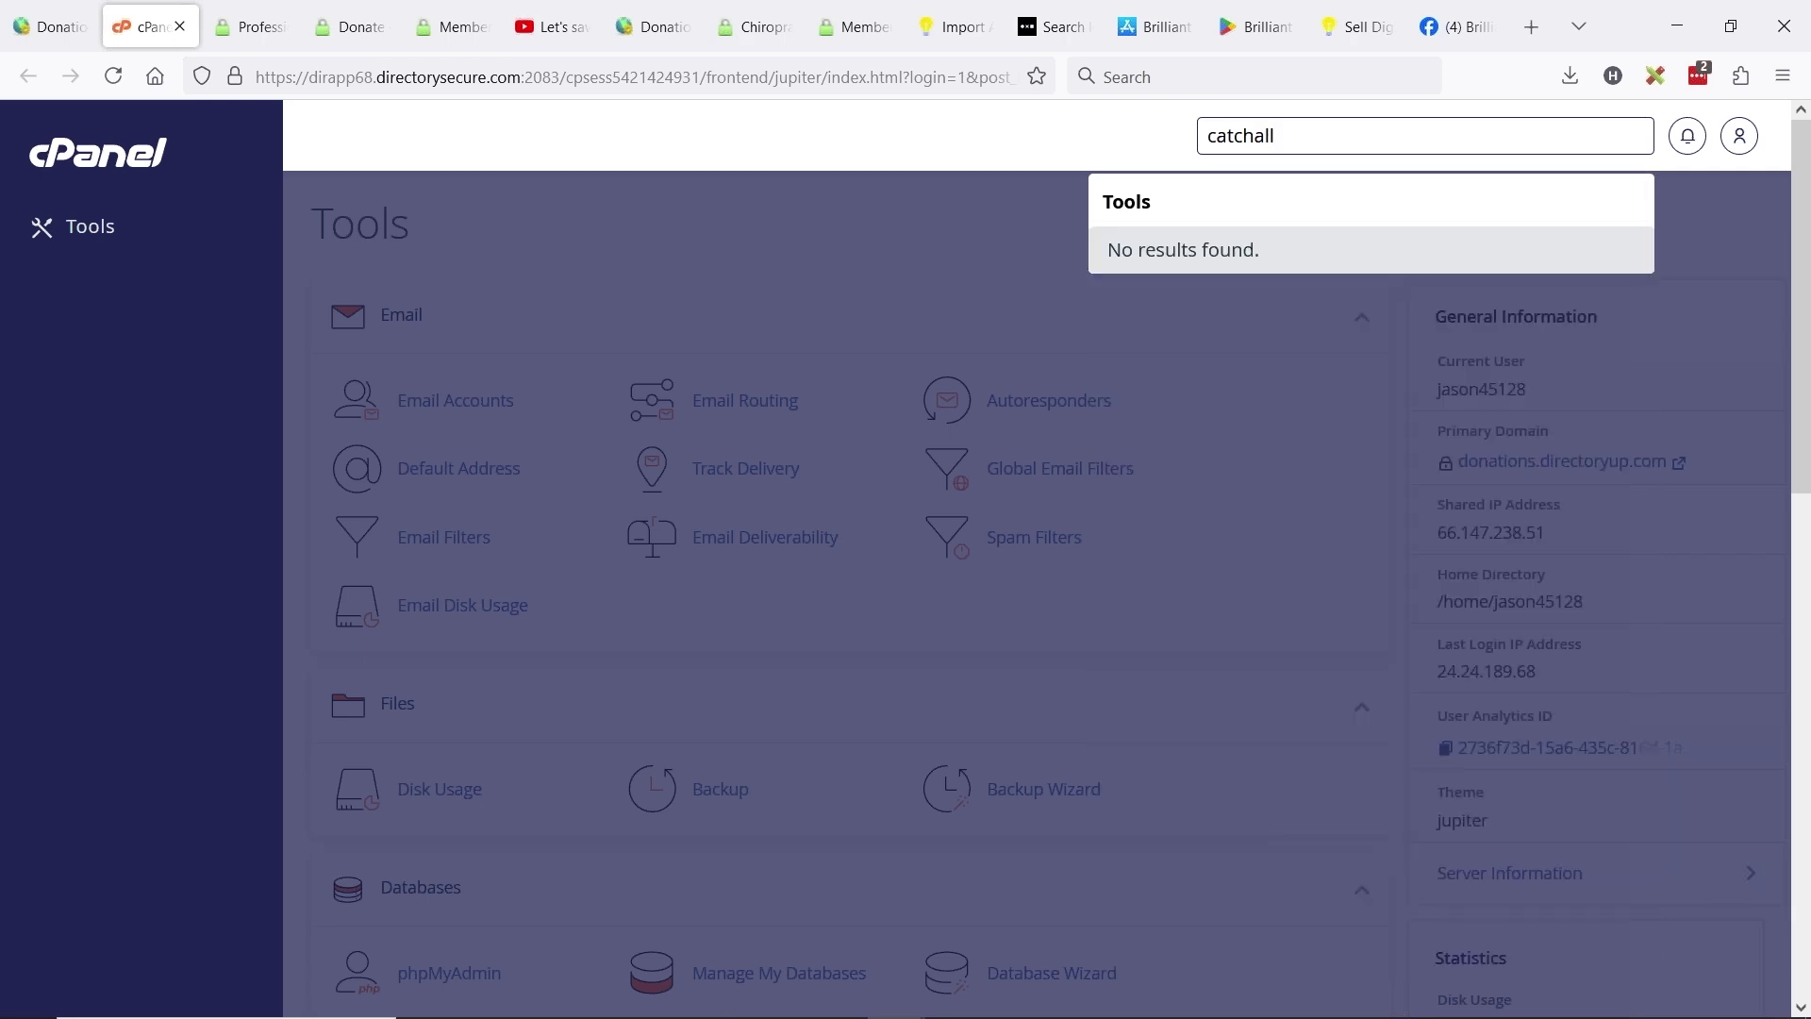
{"action": "key", "text": "ctrl+a"}
{"action": "type", "text": "default"}
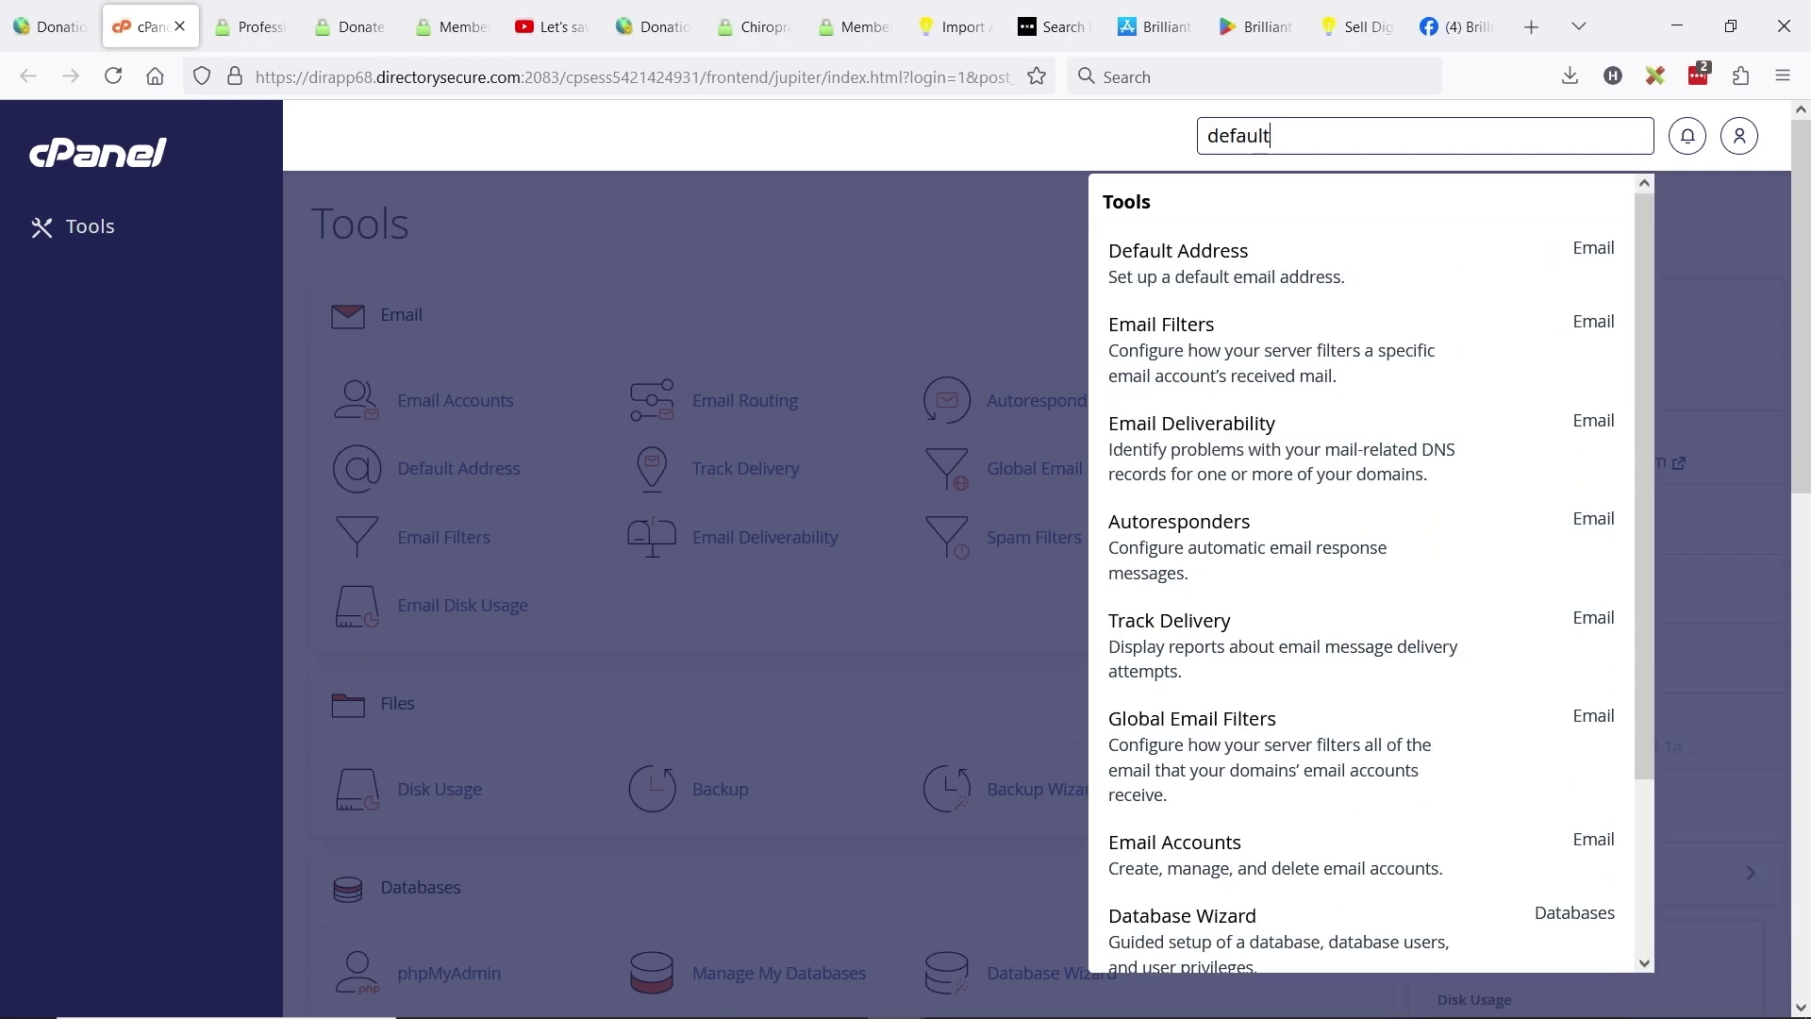
{"action": "left_click", "coordinate": [1233, 236]}
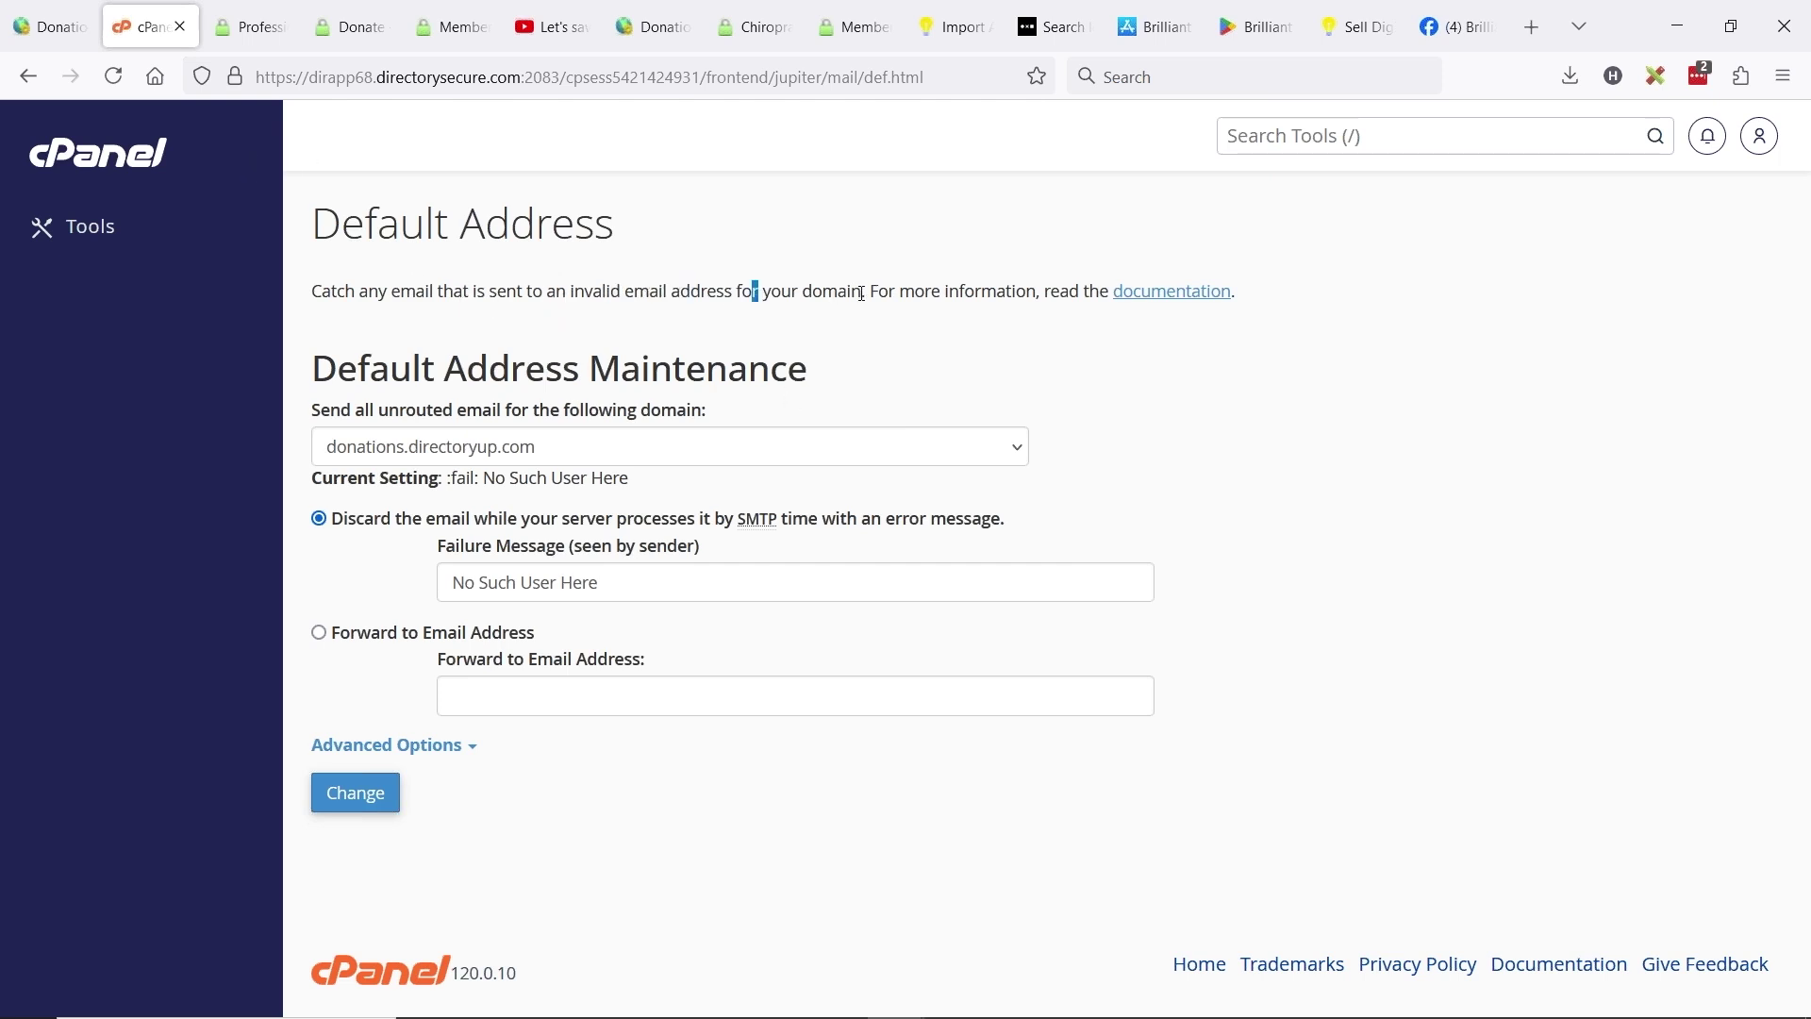
{"action": "left_click_drag", "start_coordinate": [868, 291], "coordinate": [322, 283]}
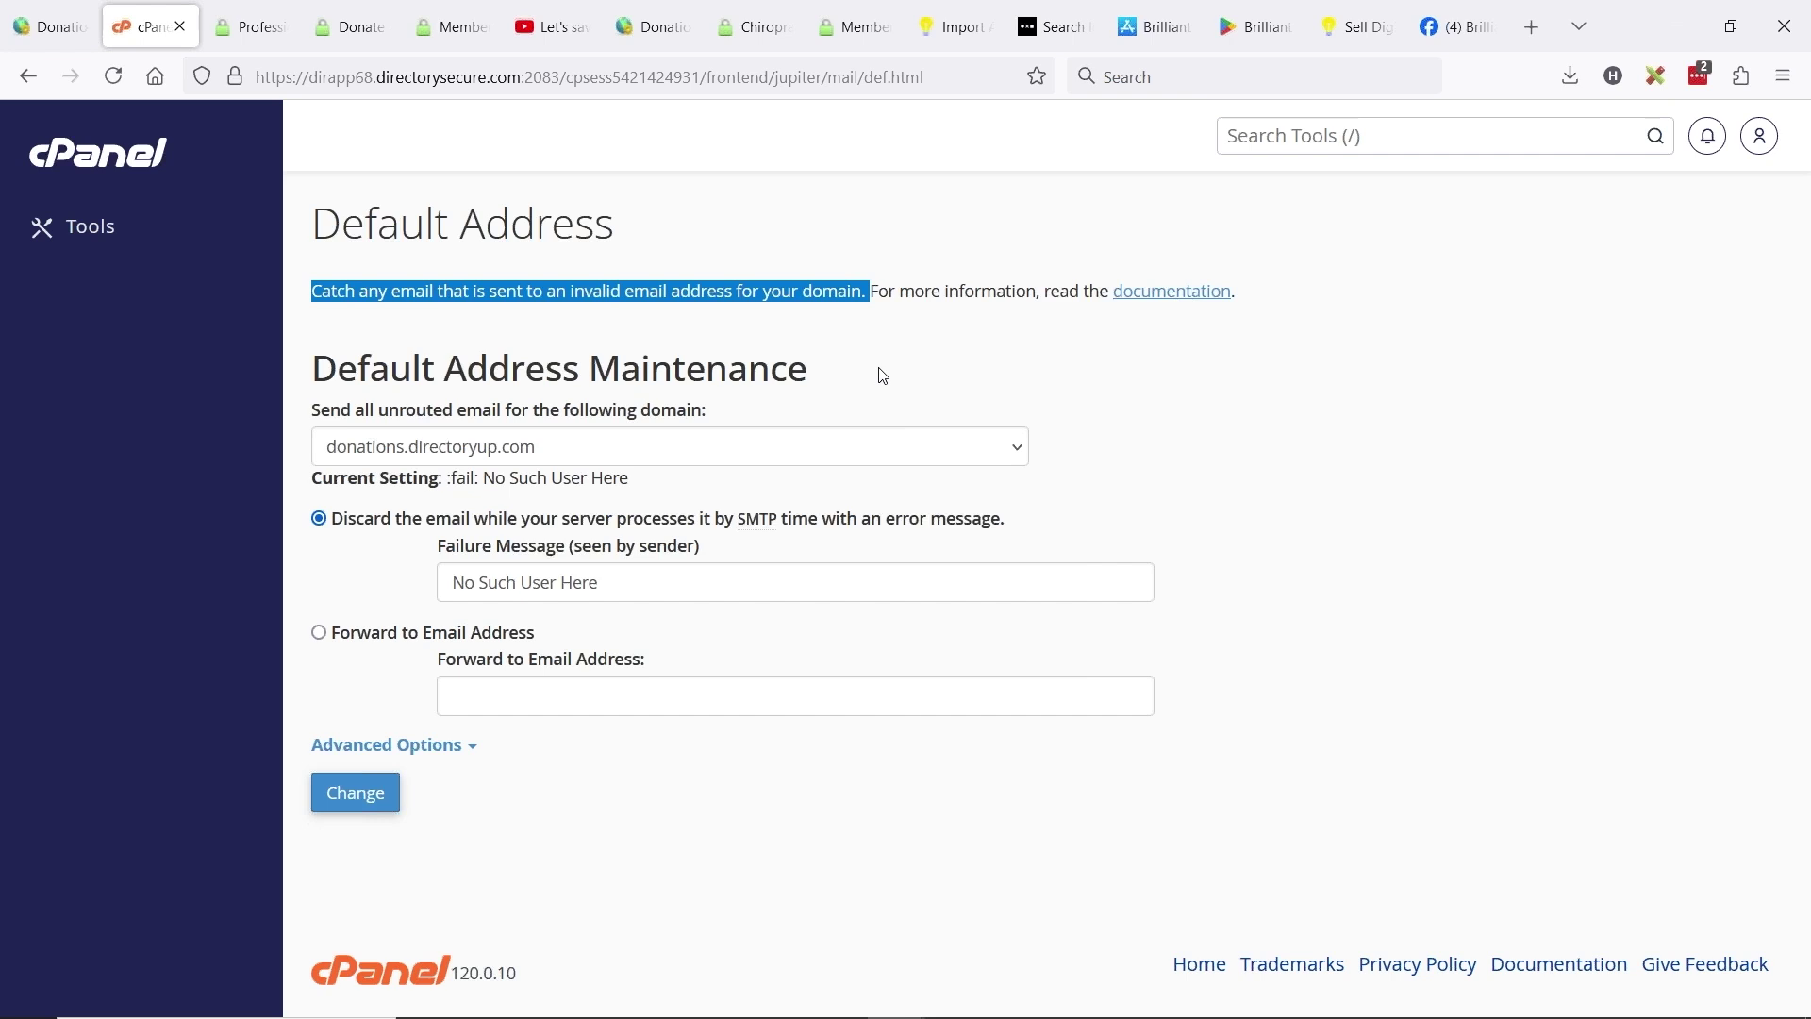
{"action": "left_click", "coordinate": [348, 288]}
{"action": "left_click_drag", "start_coordinate": [315, 289], "coordinate": [869, 285]}
{"action": "left_click", "coordinate": [503, 291]}
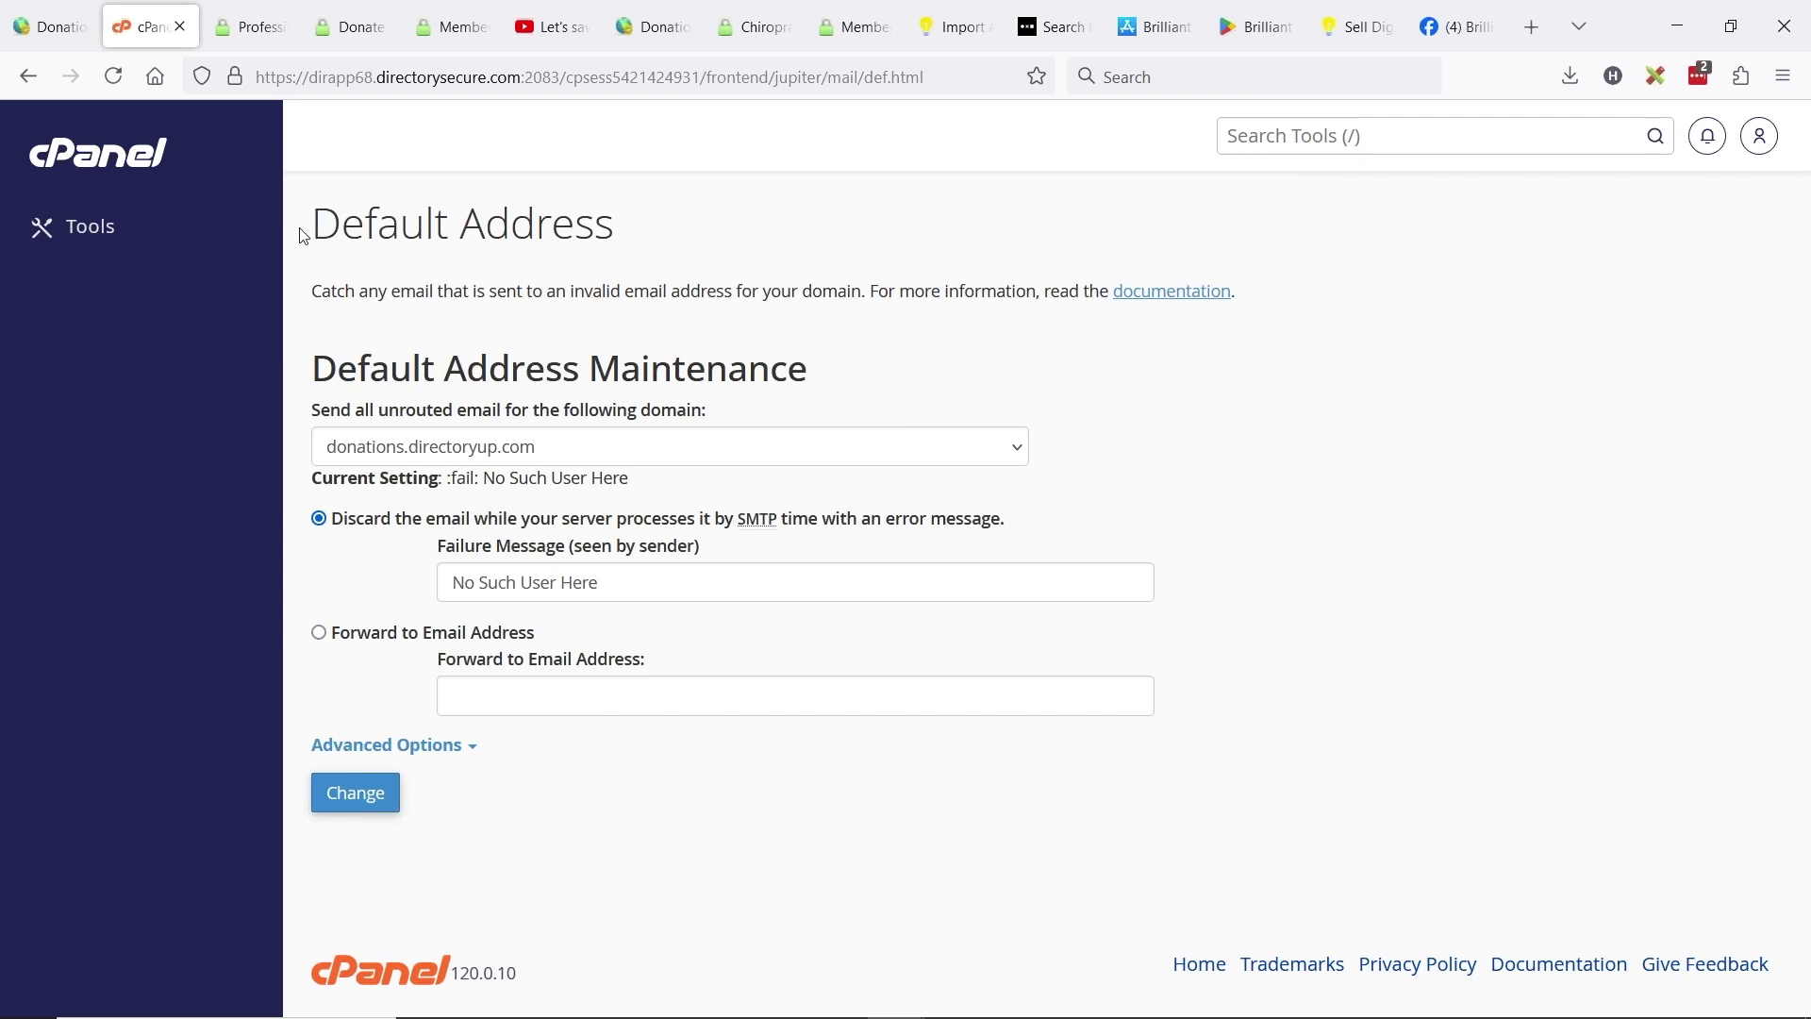
{"action": "left_click_drag", "start_coordinate": [303, 230], "coordinate": [675, 211]}
{"action": "left_click", "coordinate": [680, 213]}
{"action": "left_click", "coordinate": [250, 26]}
- Search Google for 'forwarders gmail' and open the Gmail automatic forwarding help article
{"action": "left_click", "coordinate": [1227, 82]}
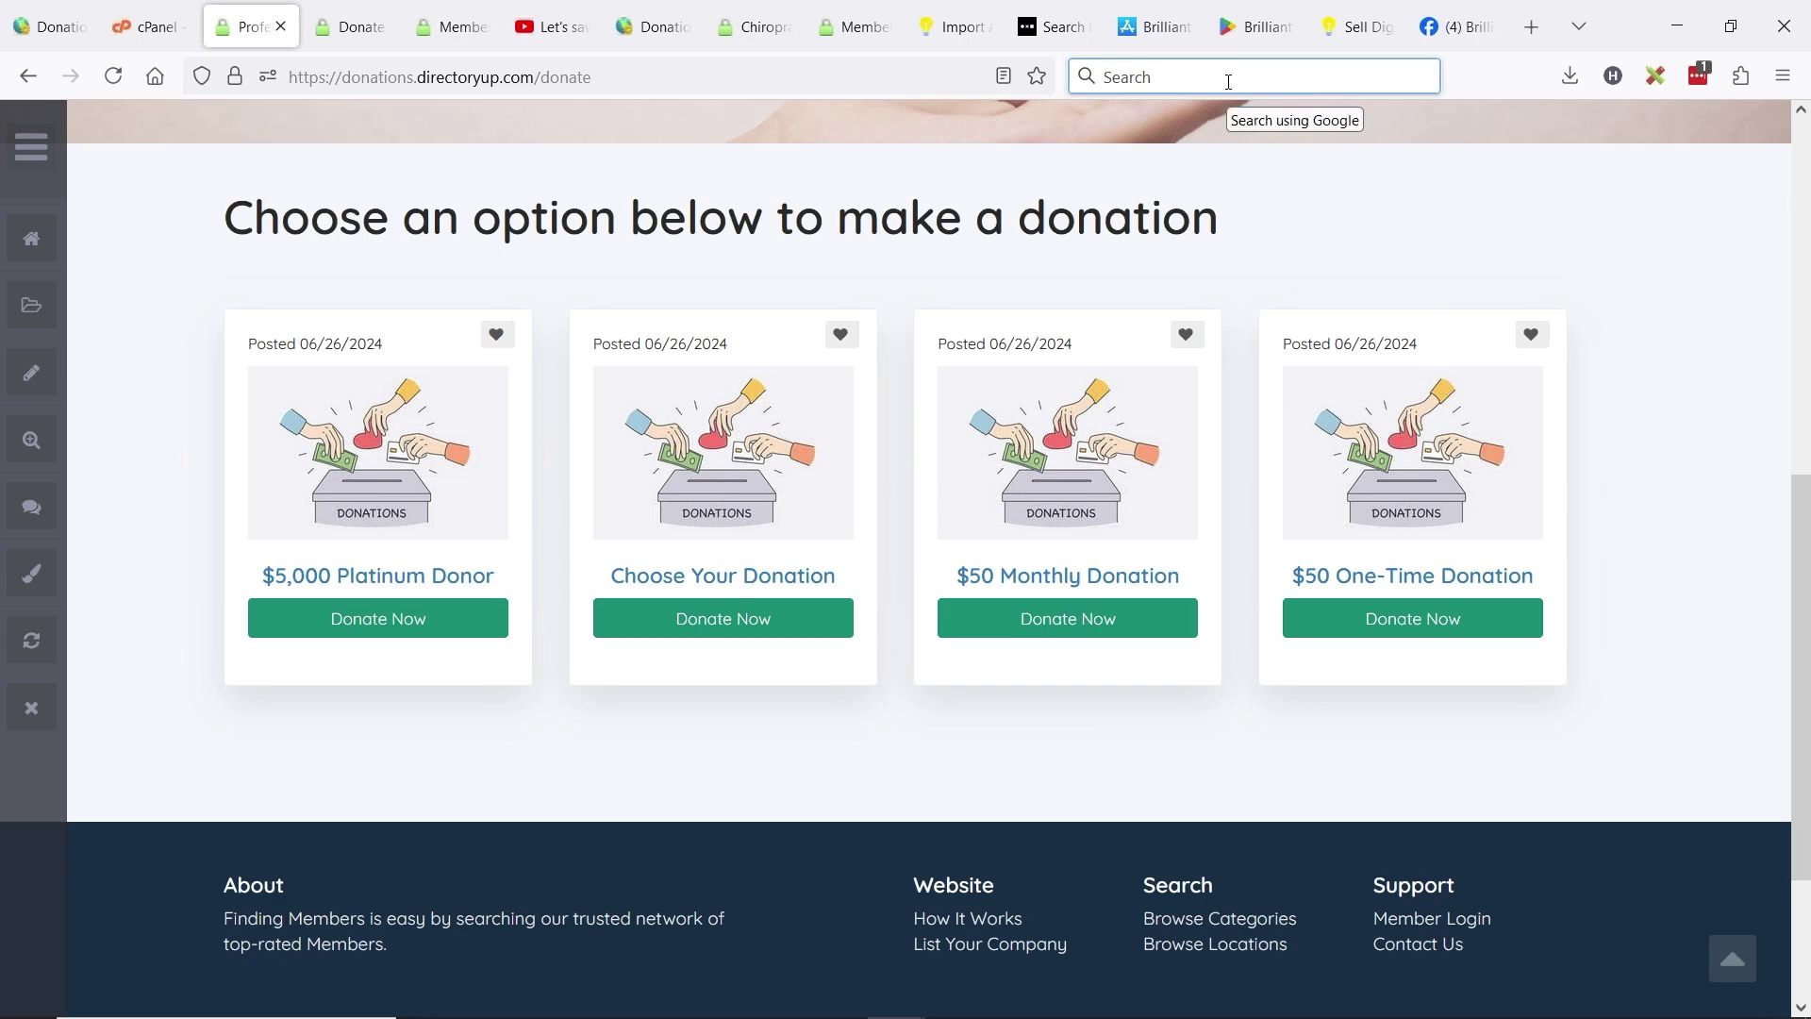
{"action": "type", "text": "forwarde"}
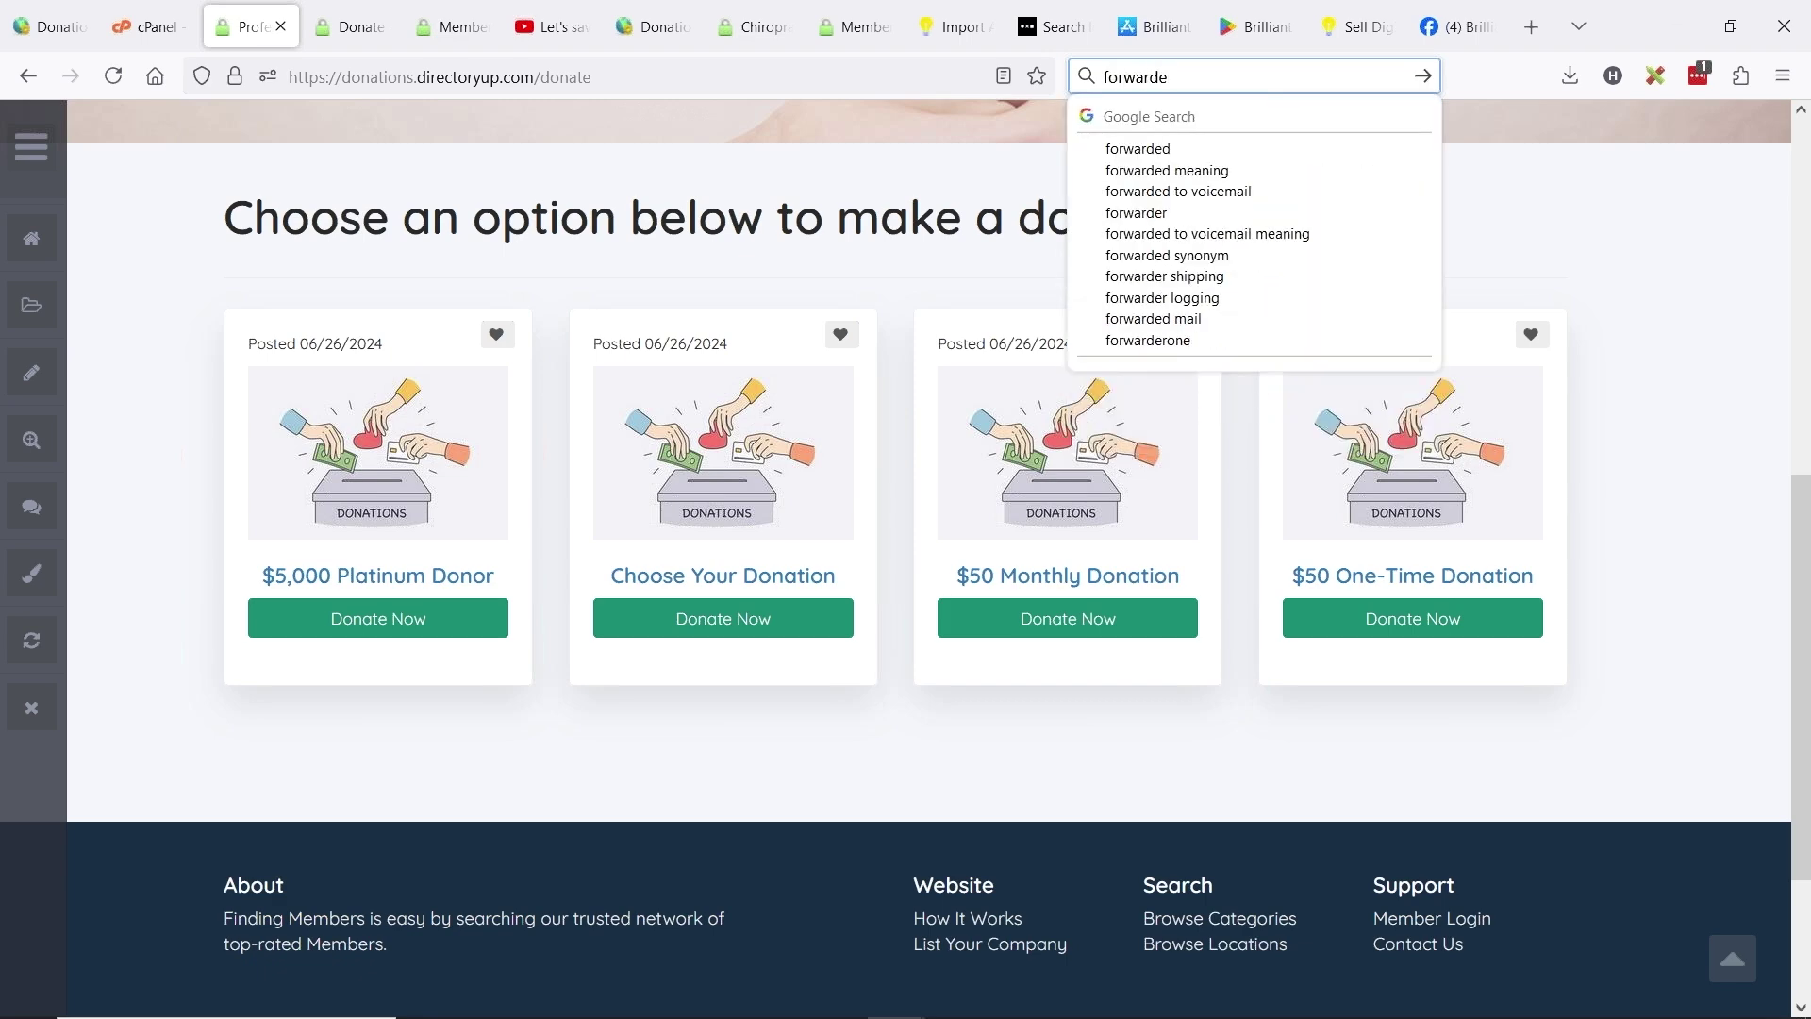
{"action": "type", "text": "rs gmail"}
{"action": "key", "text": "Return"}
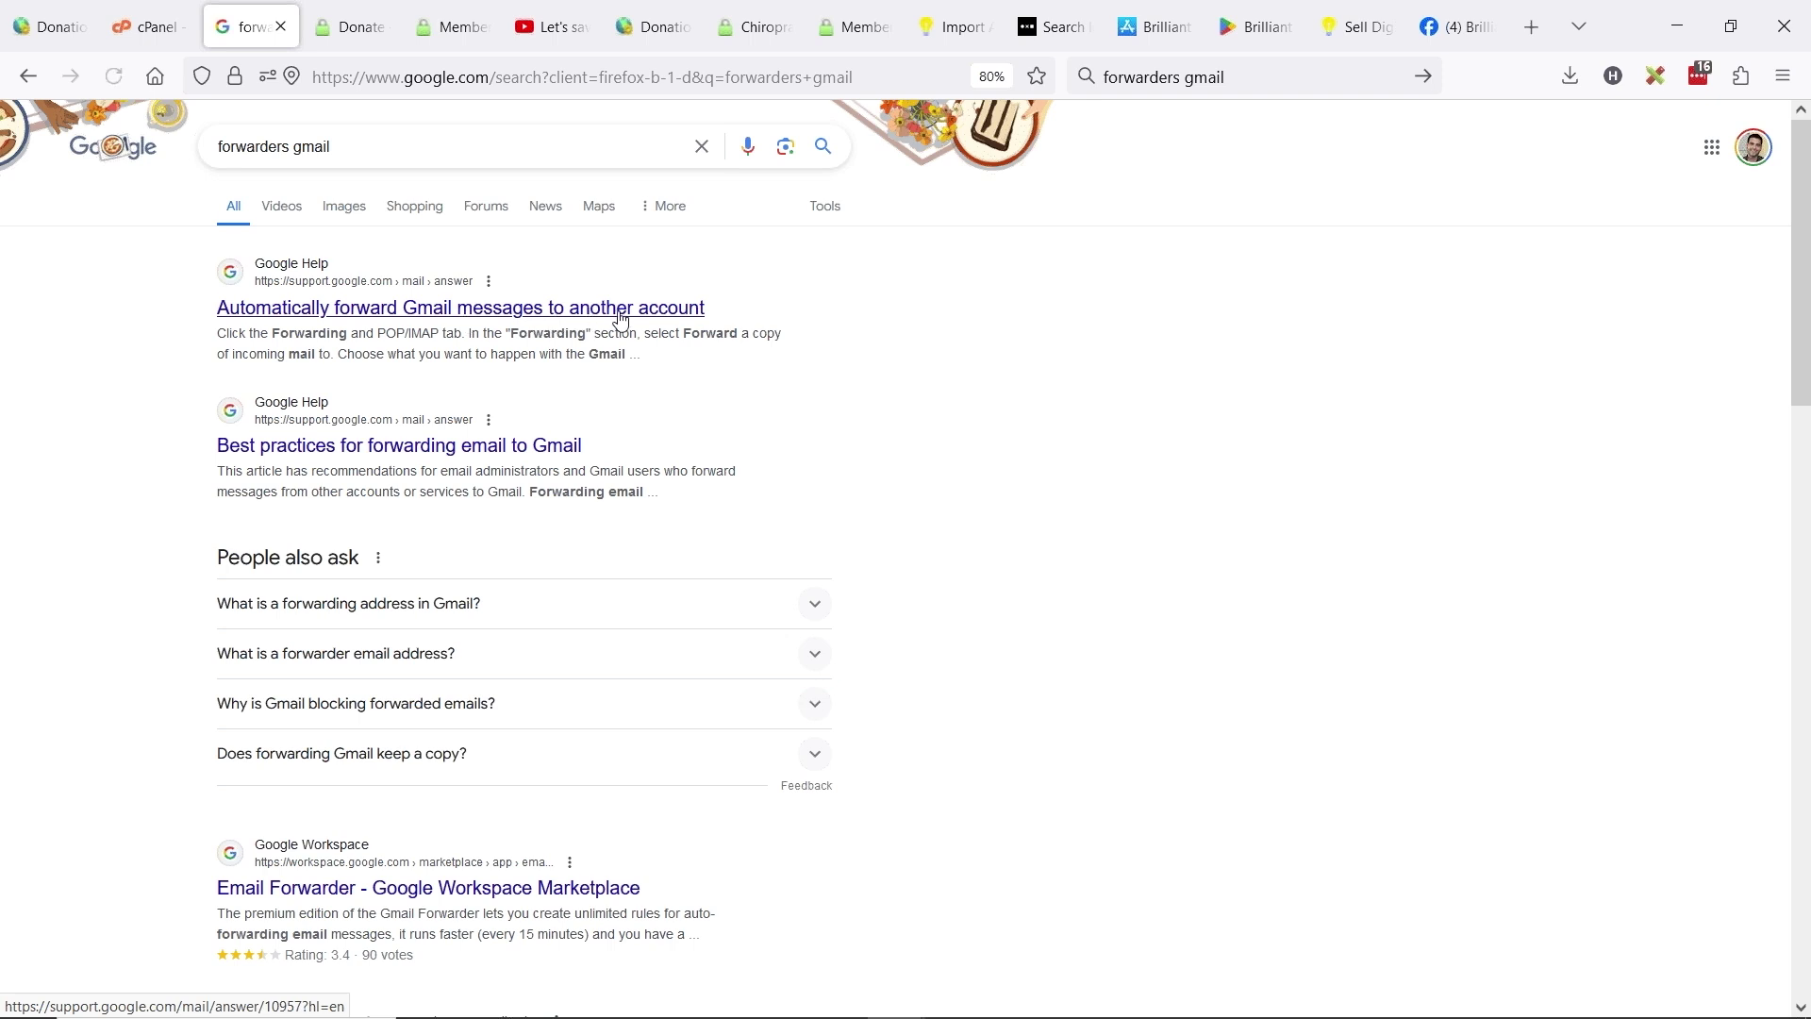
{"action": "left_click", "coordinate": [620, 309]}
- Compare the cPanel Default Address page with the Gmail forwarding article, then return to the slides
{"action": "key", "text": "ctrl+l"}
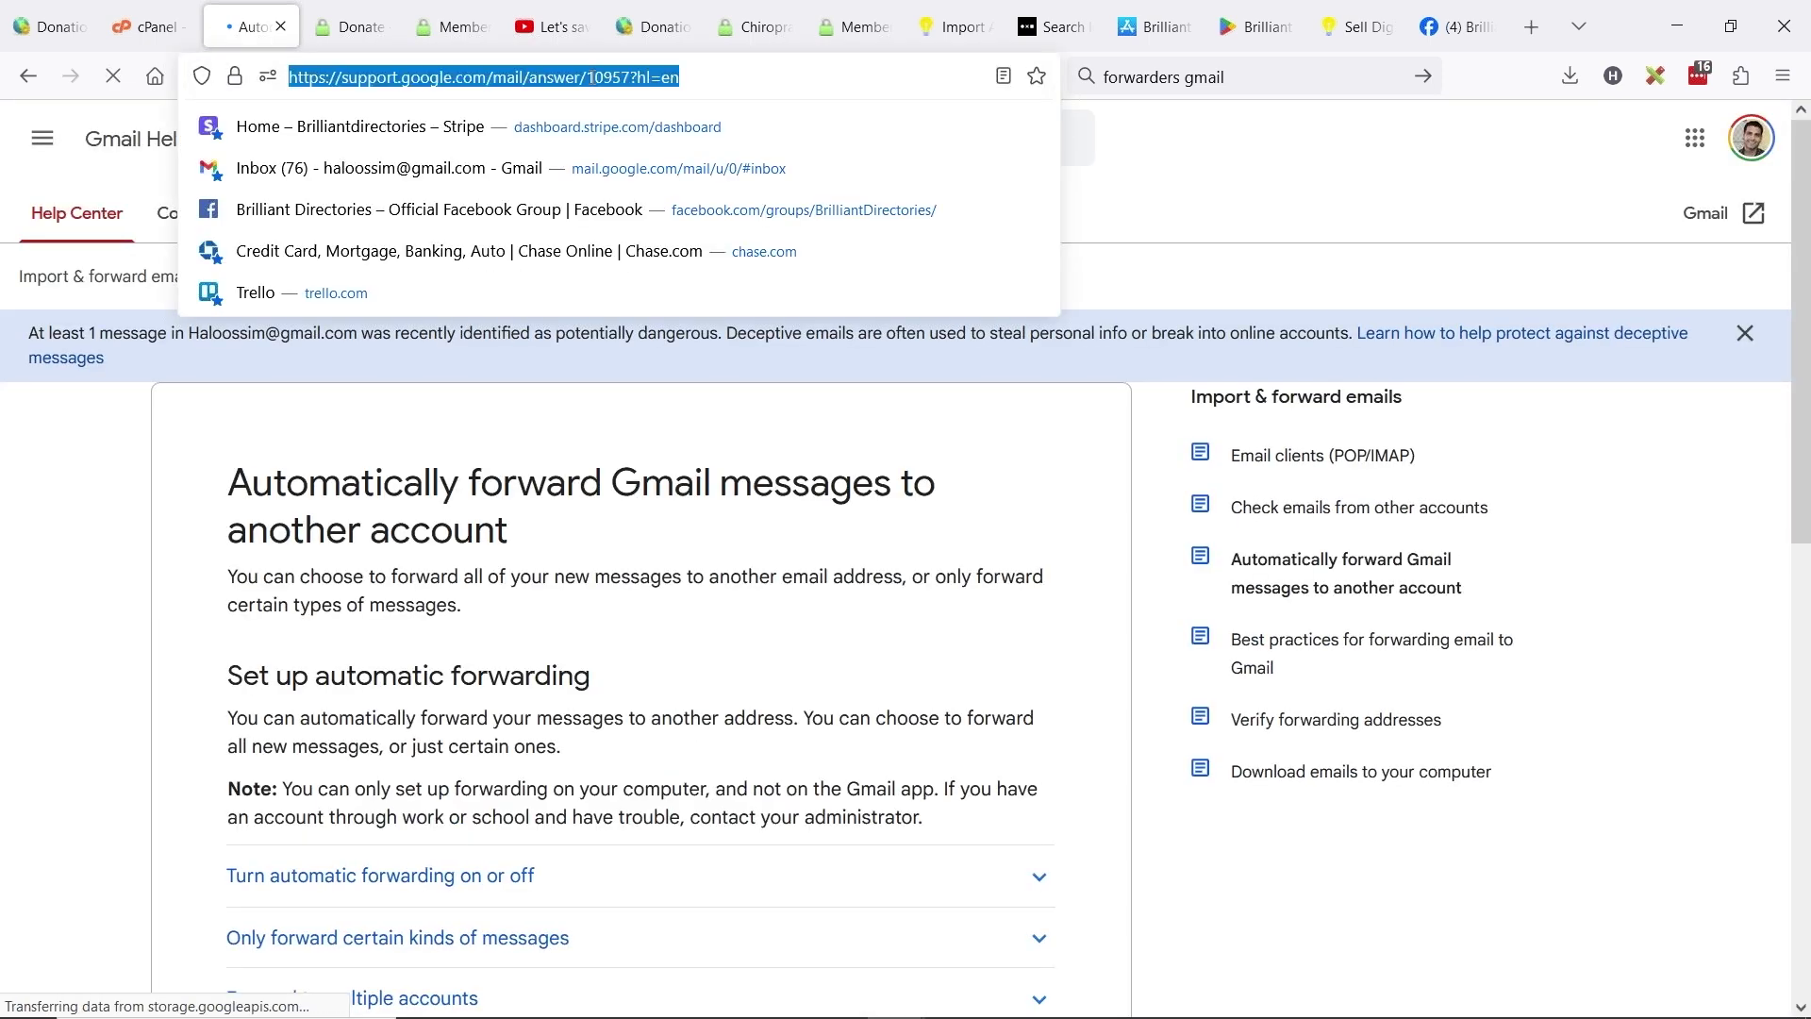
{"action": "key", "text": "alt+Tab"}
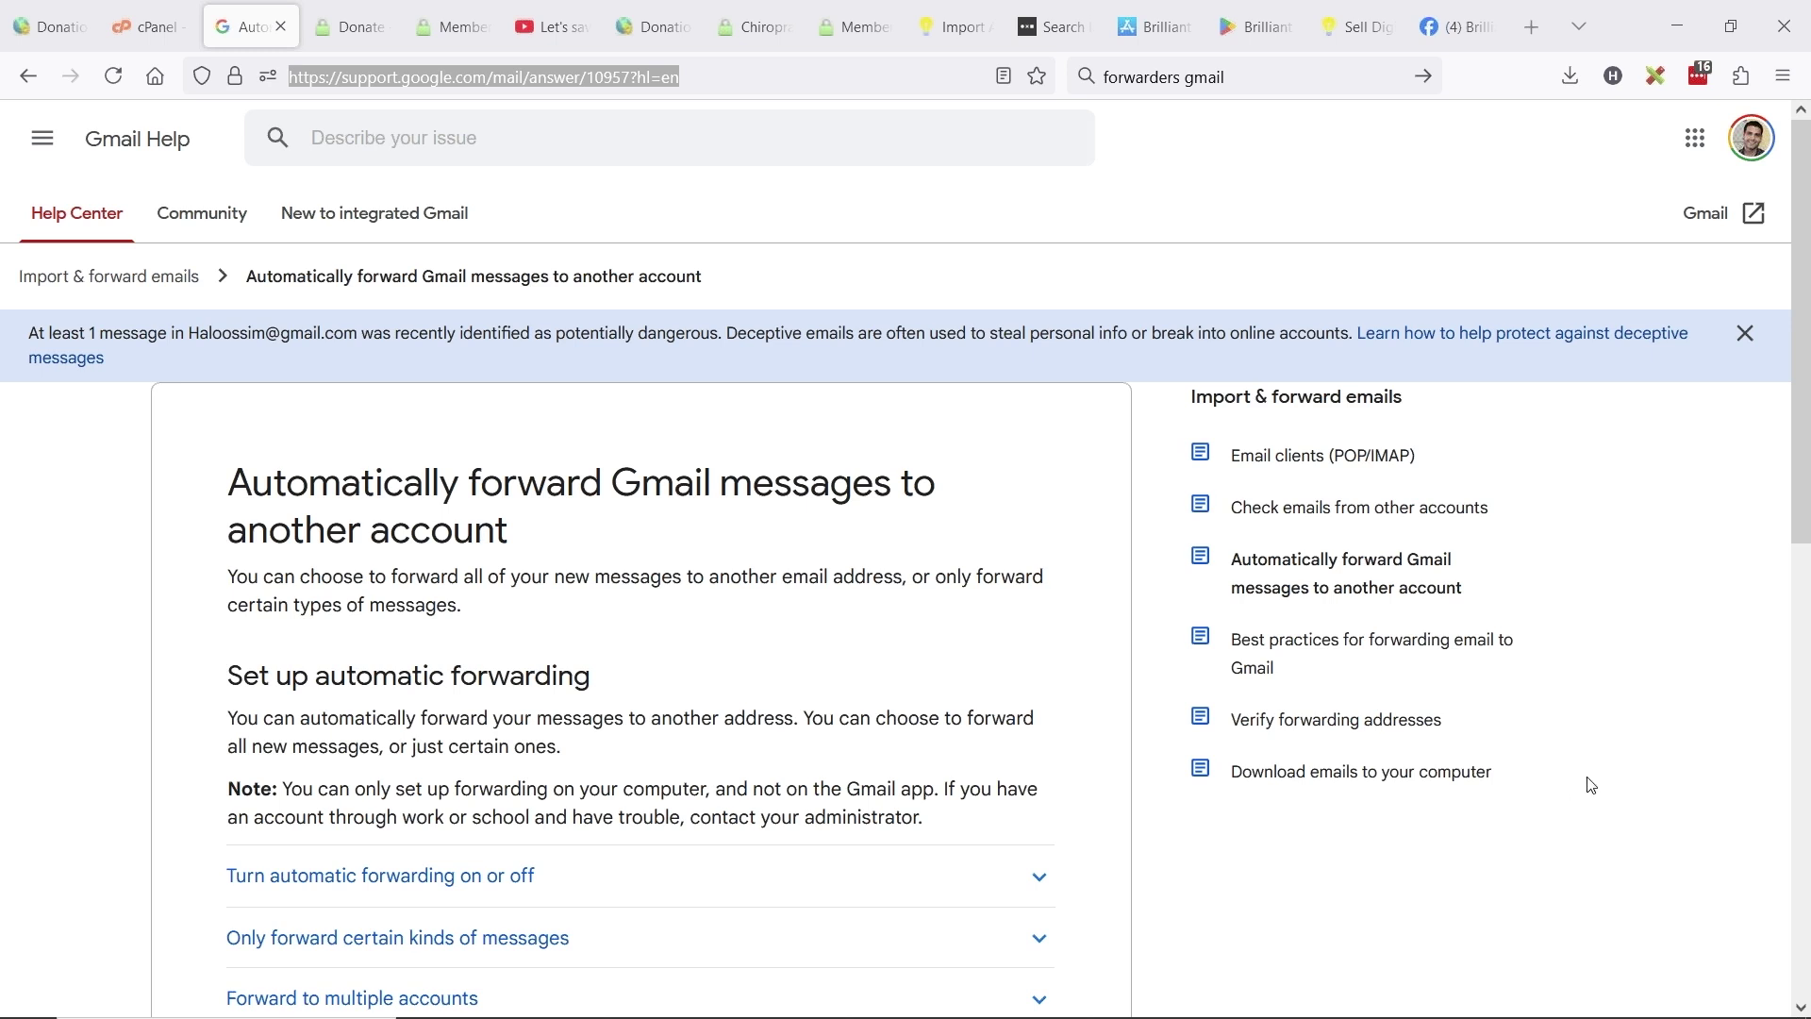
{"action": "left_click", "coordinate": [162, 27]}
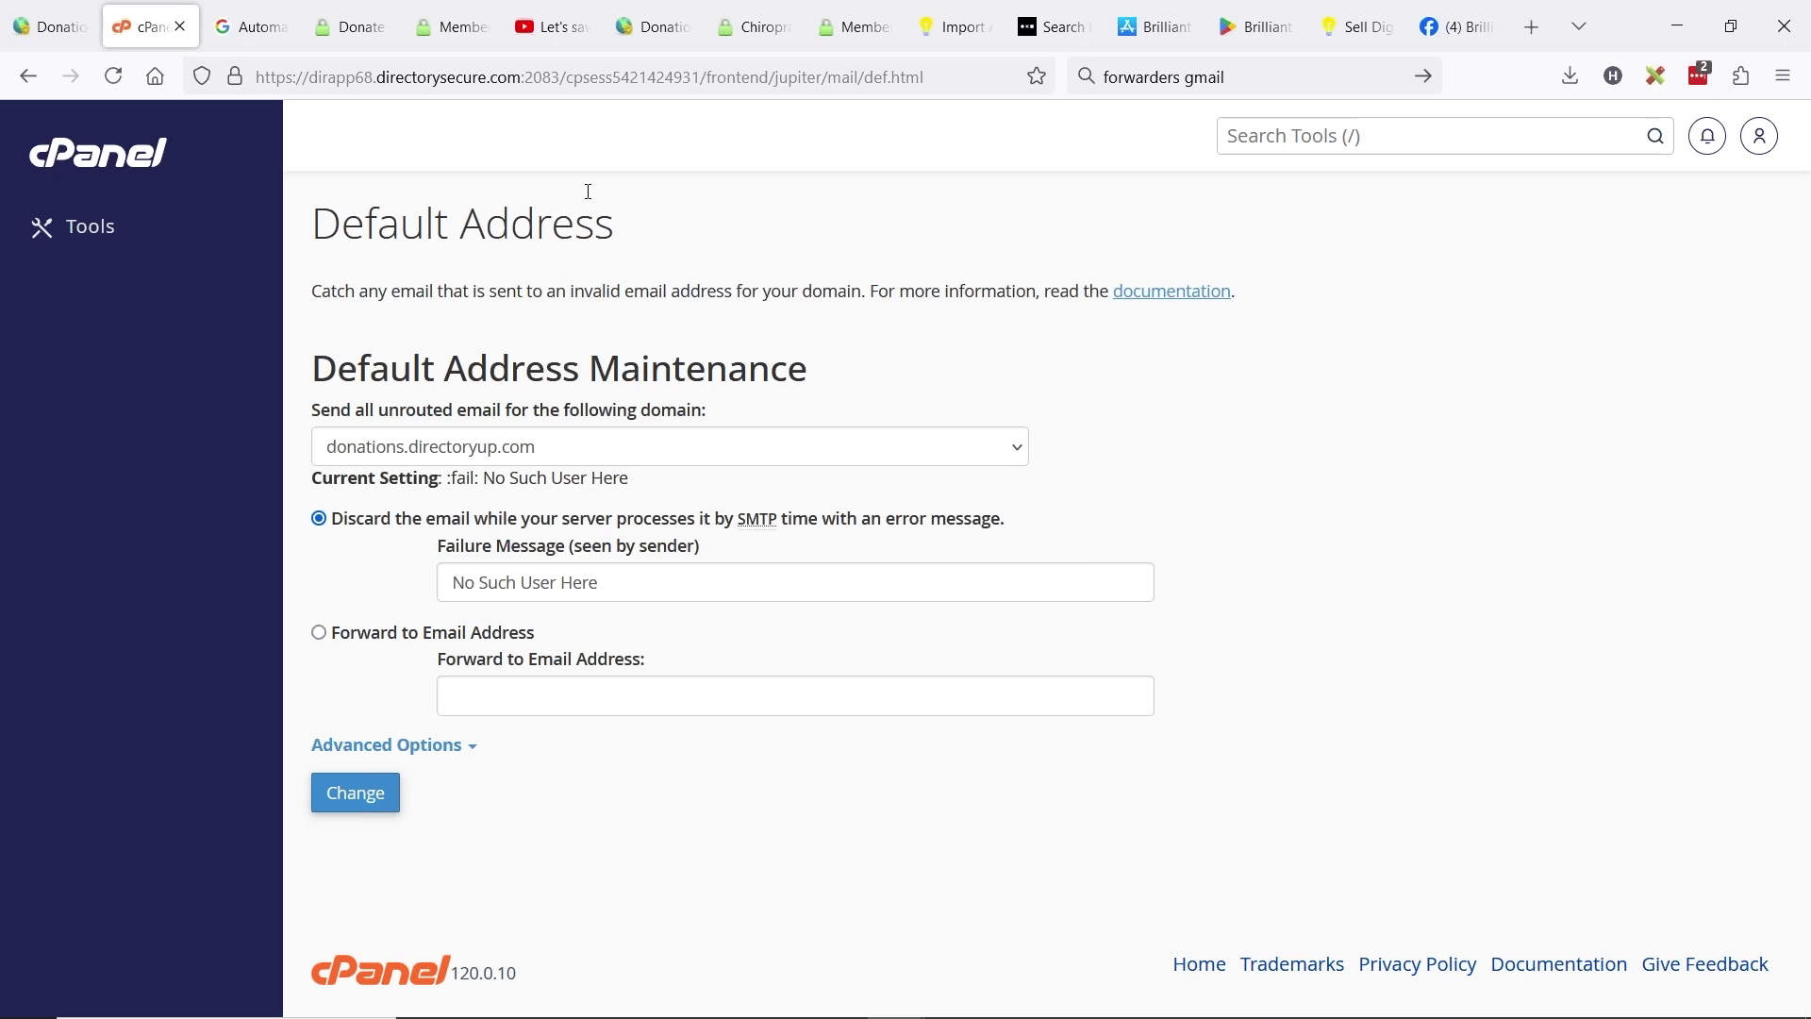
{"action": "left_click", "coordinate": [250, 27]}
{"action": "scroll", "coordinate": [702, 471], "scroll_direction": "down", "scroll_amount": 5}
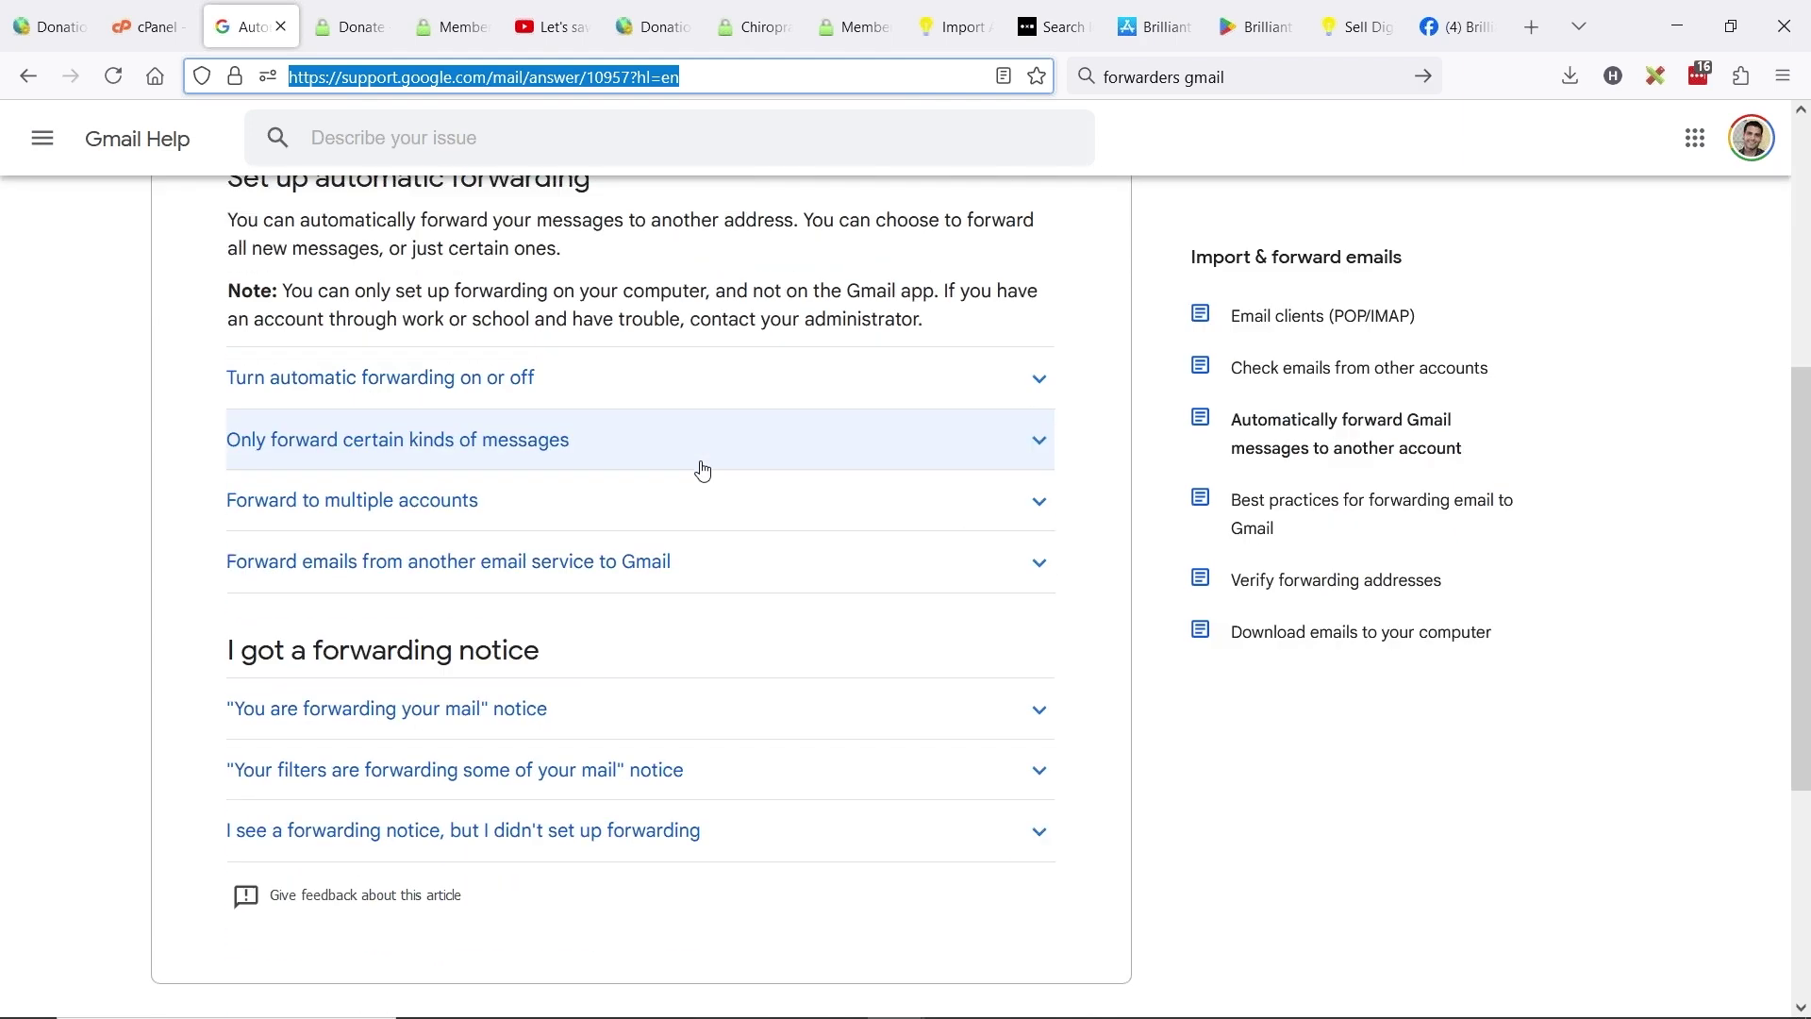
{"action": "scroll", "coordinate": [703, 470], "scroll_direction": "up", "scroll_amount": 6}
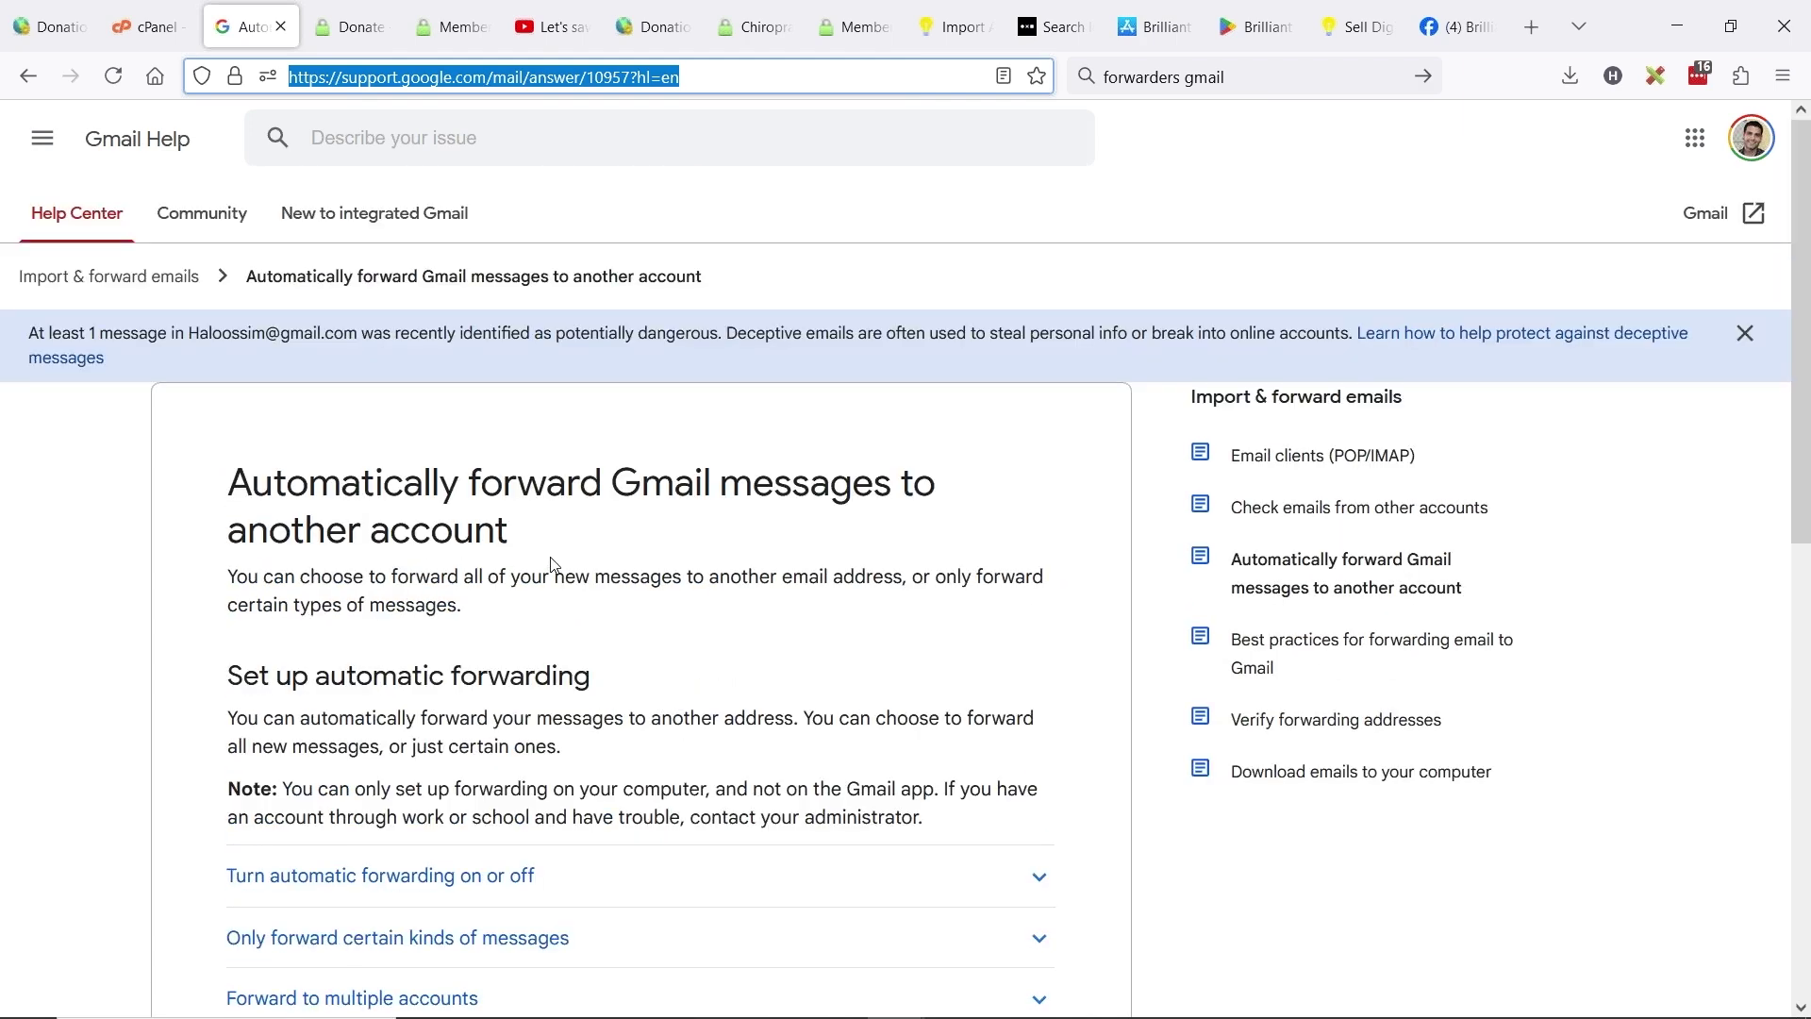
{"action": "scroll", "coordinate": [665, 279], "scroll_direction": "down", "scroll_amount": 3}
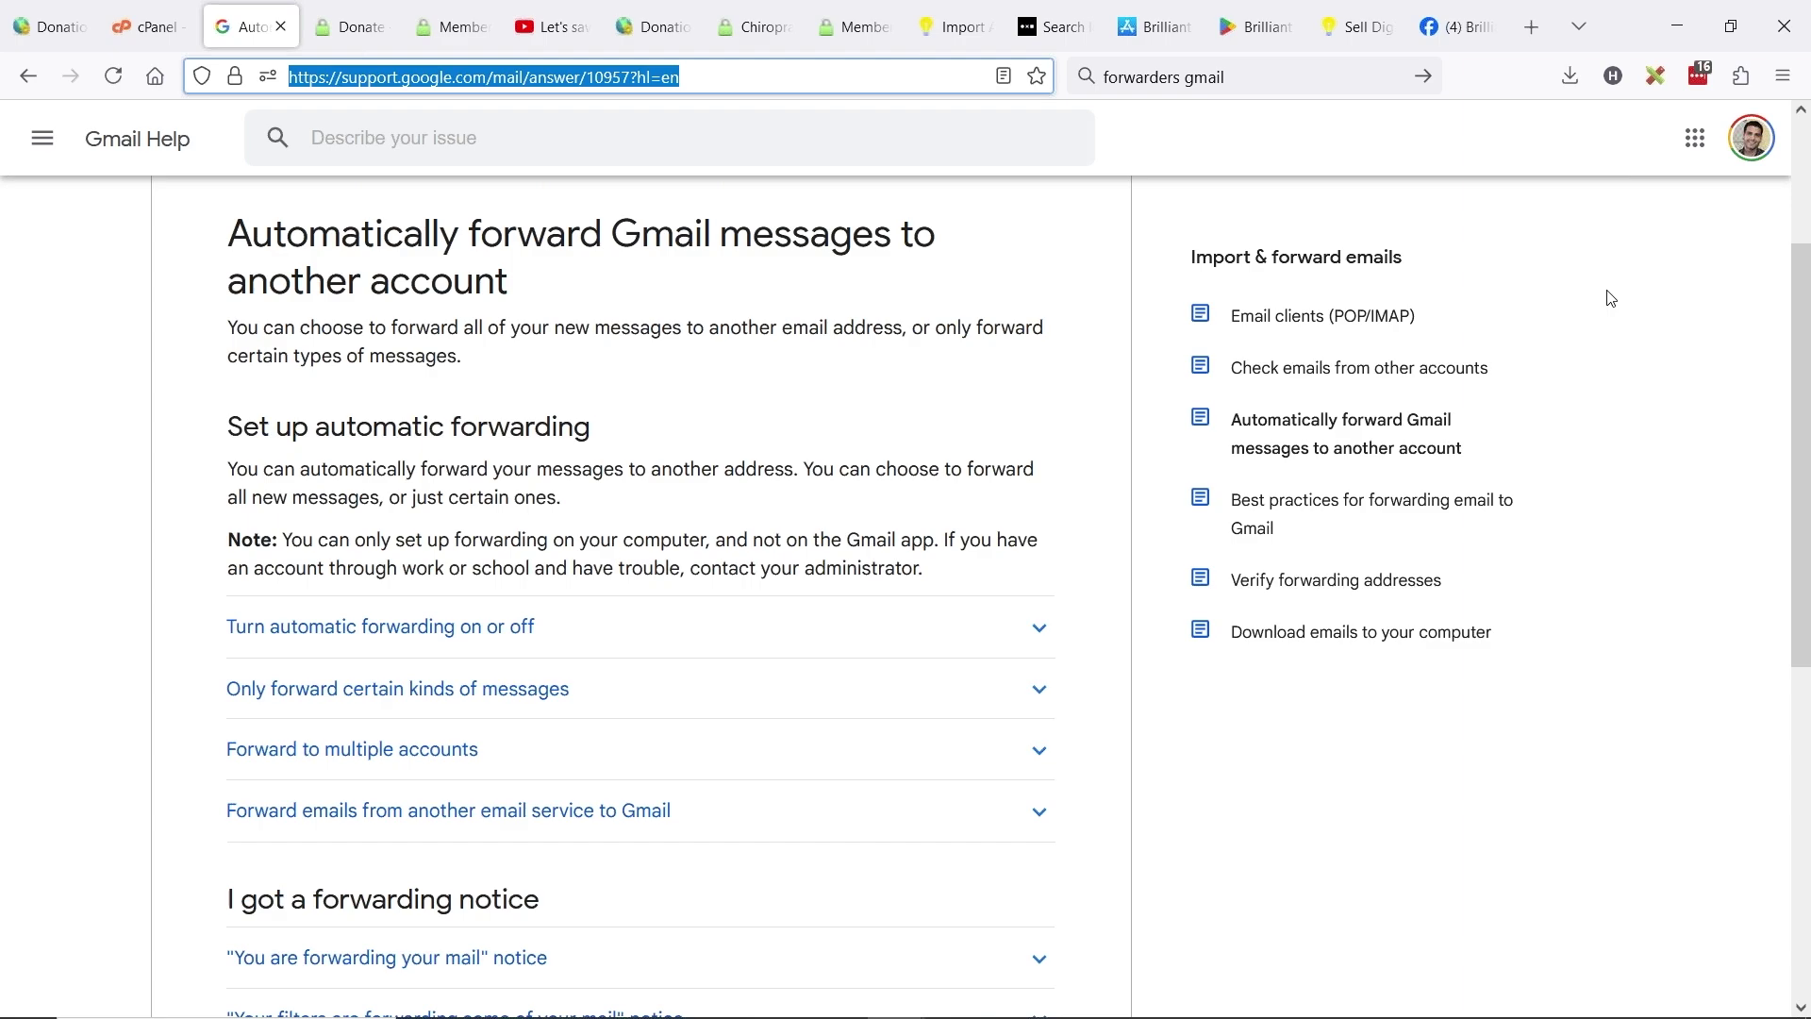
{"action": "key", "text": "alt+Tab"}
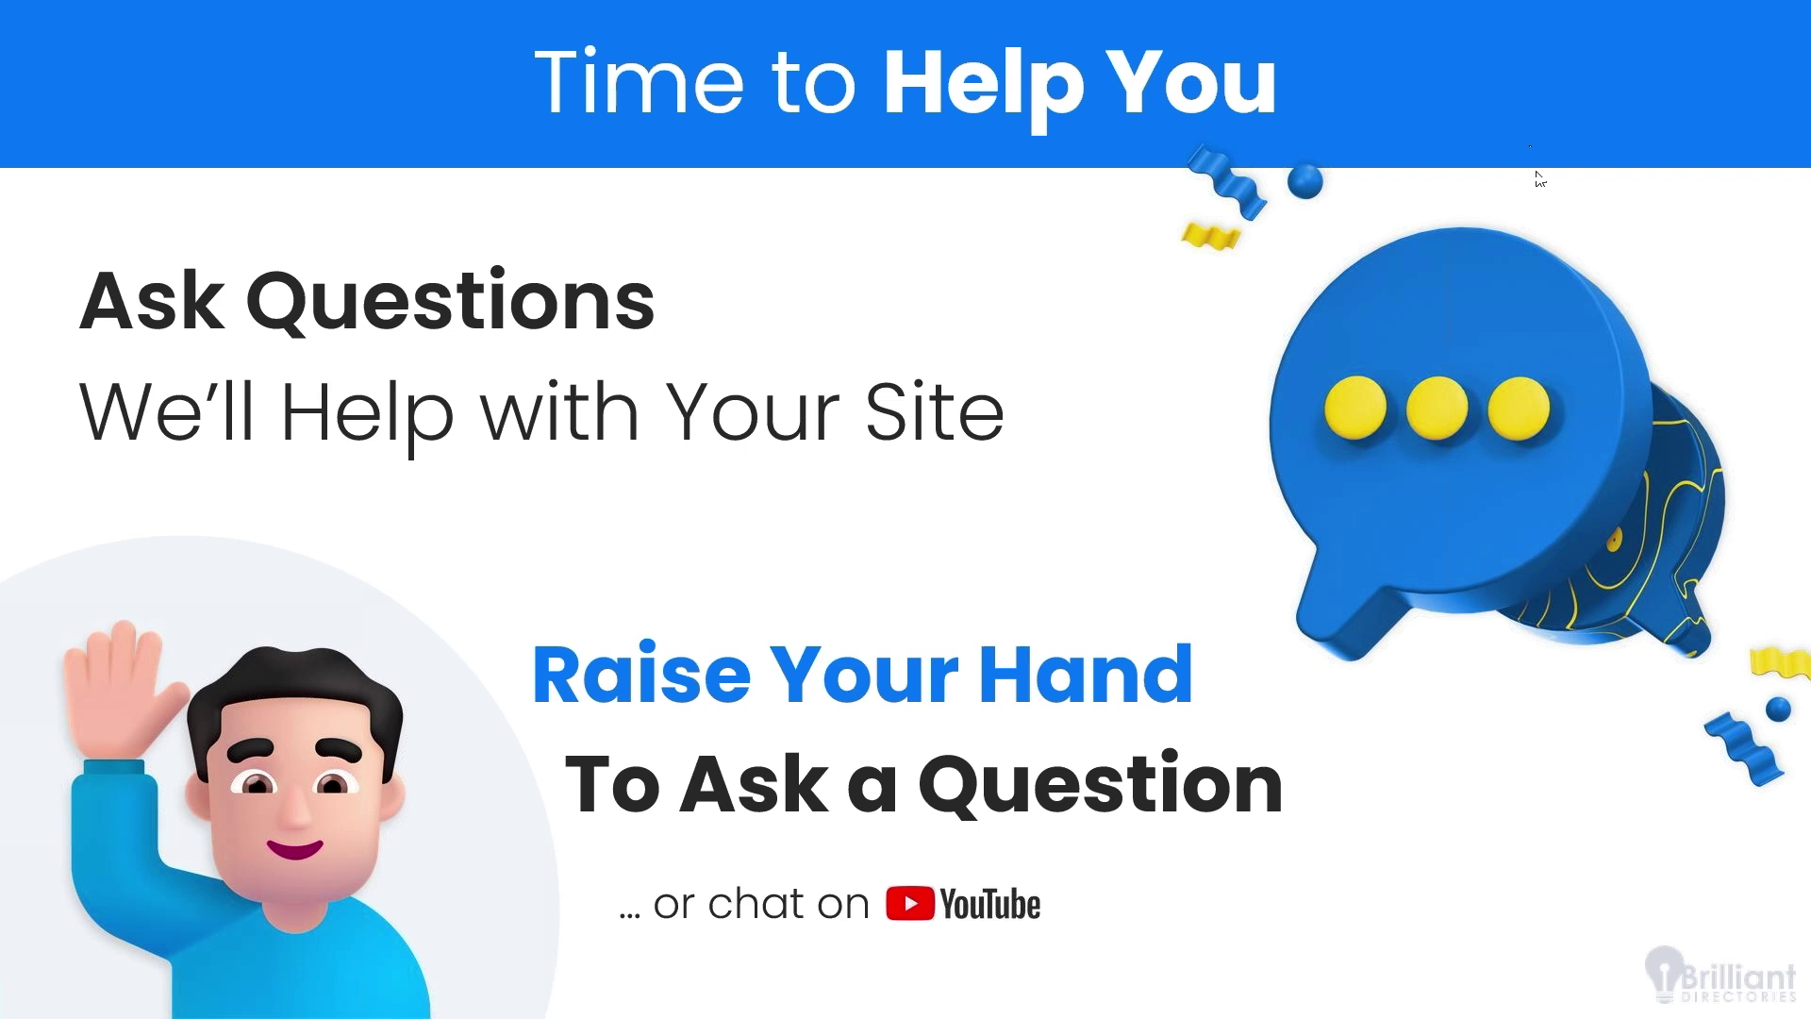
- Switch from the slides back to the Donation Demo admin dashboard
{"action": "key", "text": "alt+Tab"}
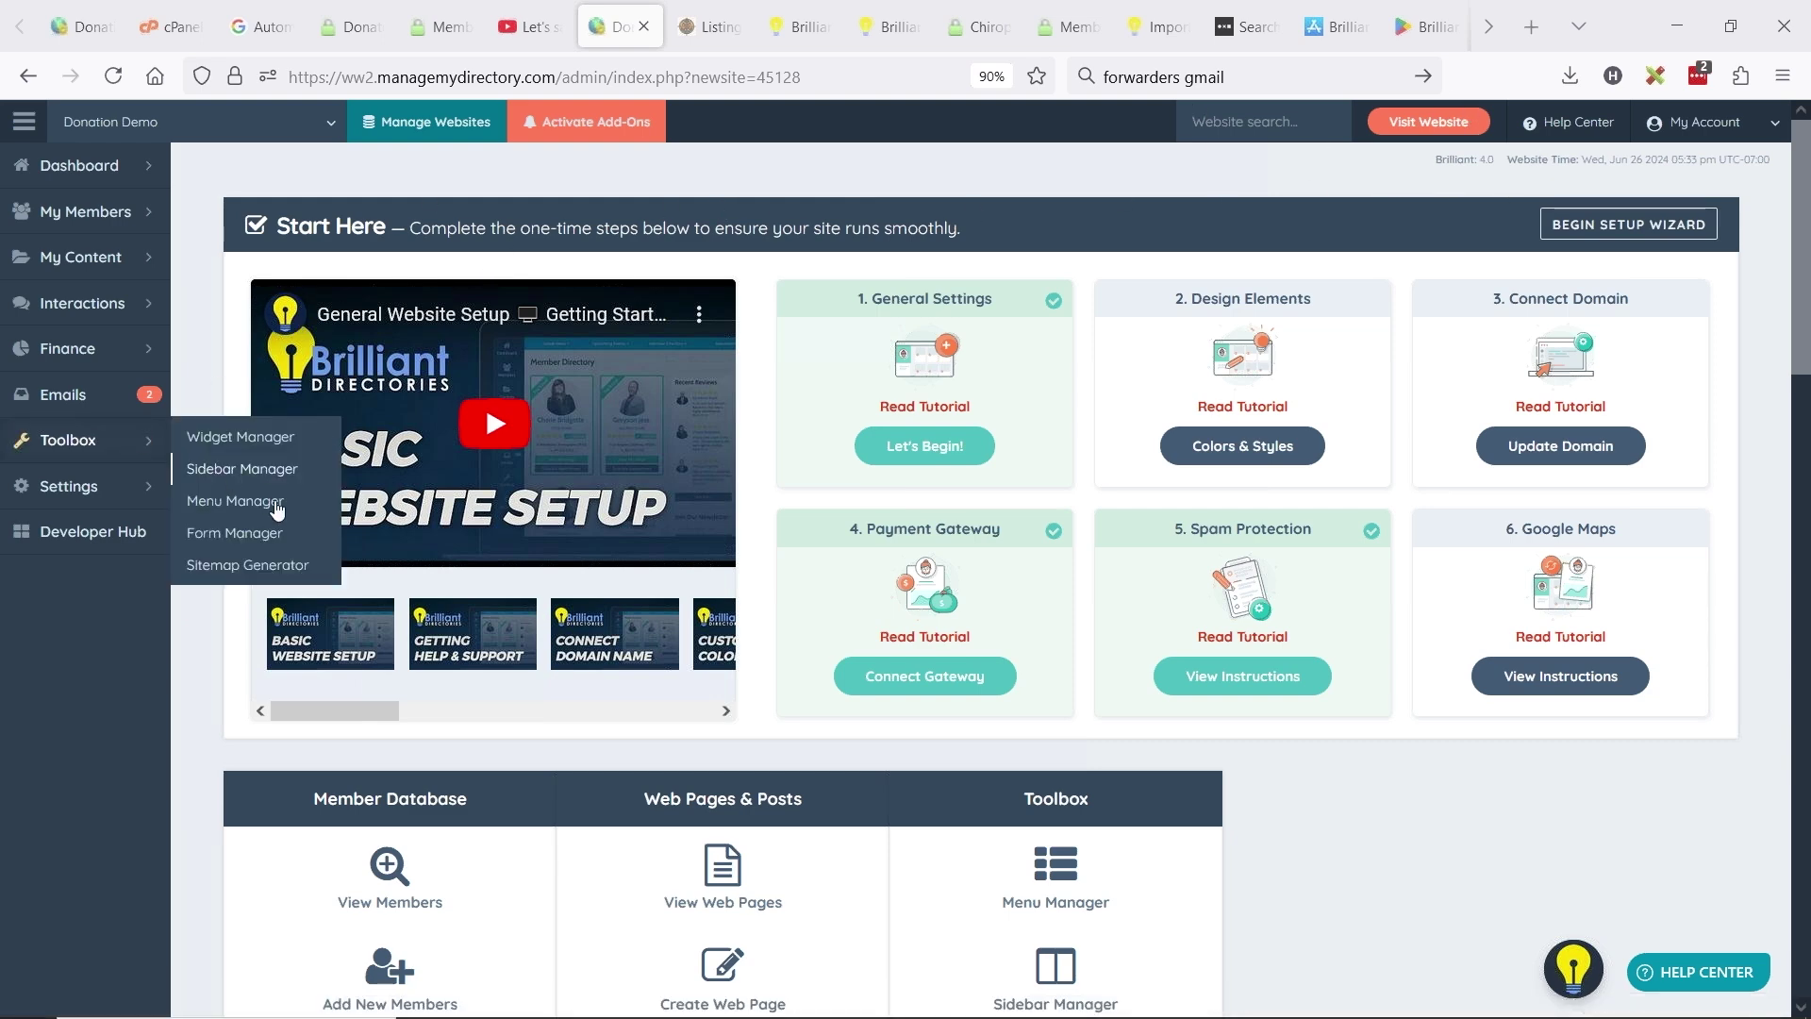
- Open the Form Manager, with the live website also open in a new tab
{"action": "left_click", "coordinate": [260, 530]}
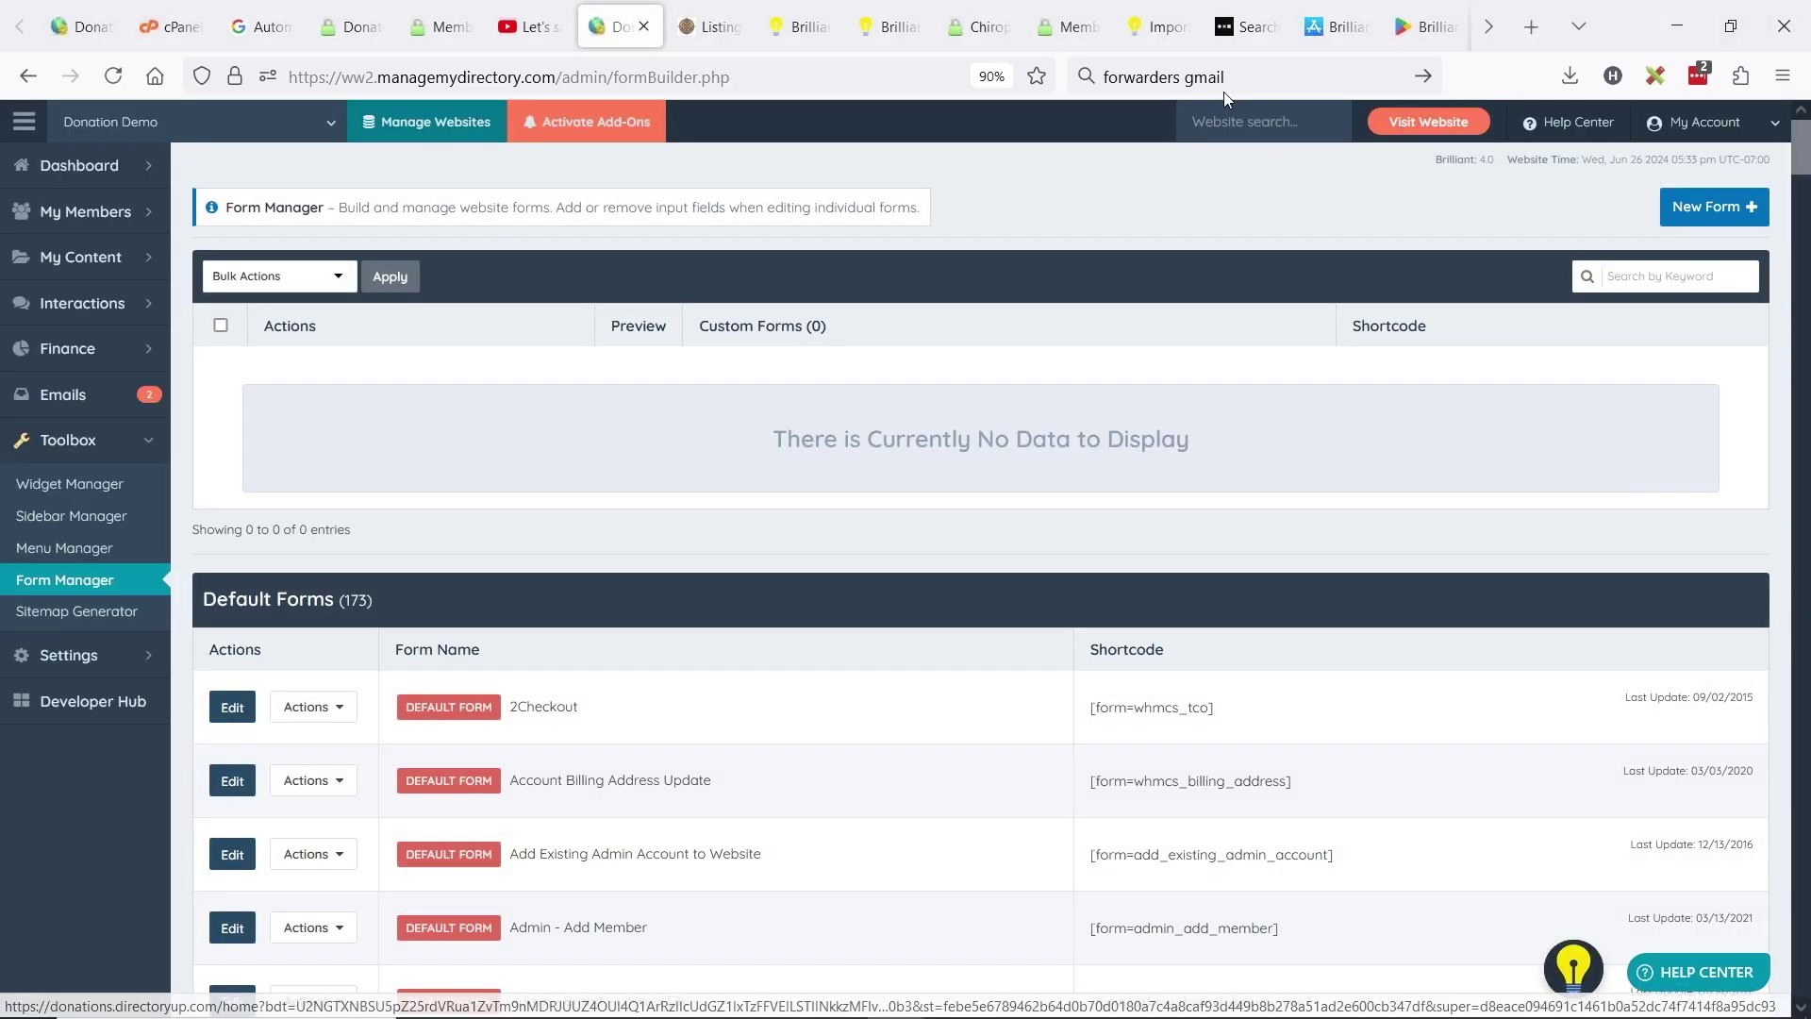
{"action": "left_click", "coordinate": [1428, 122]}
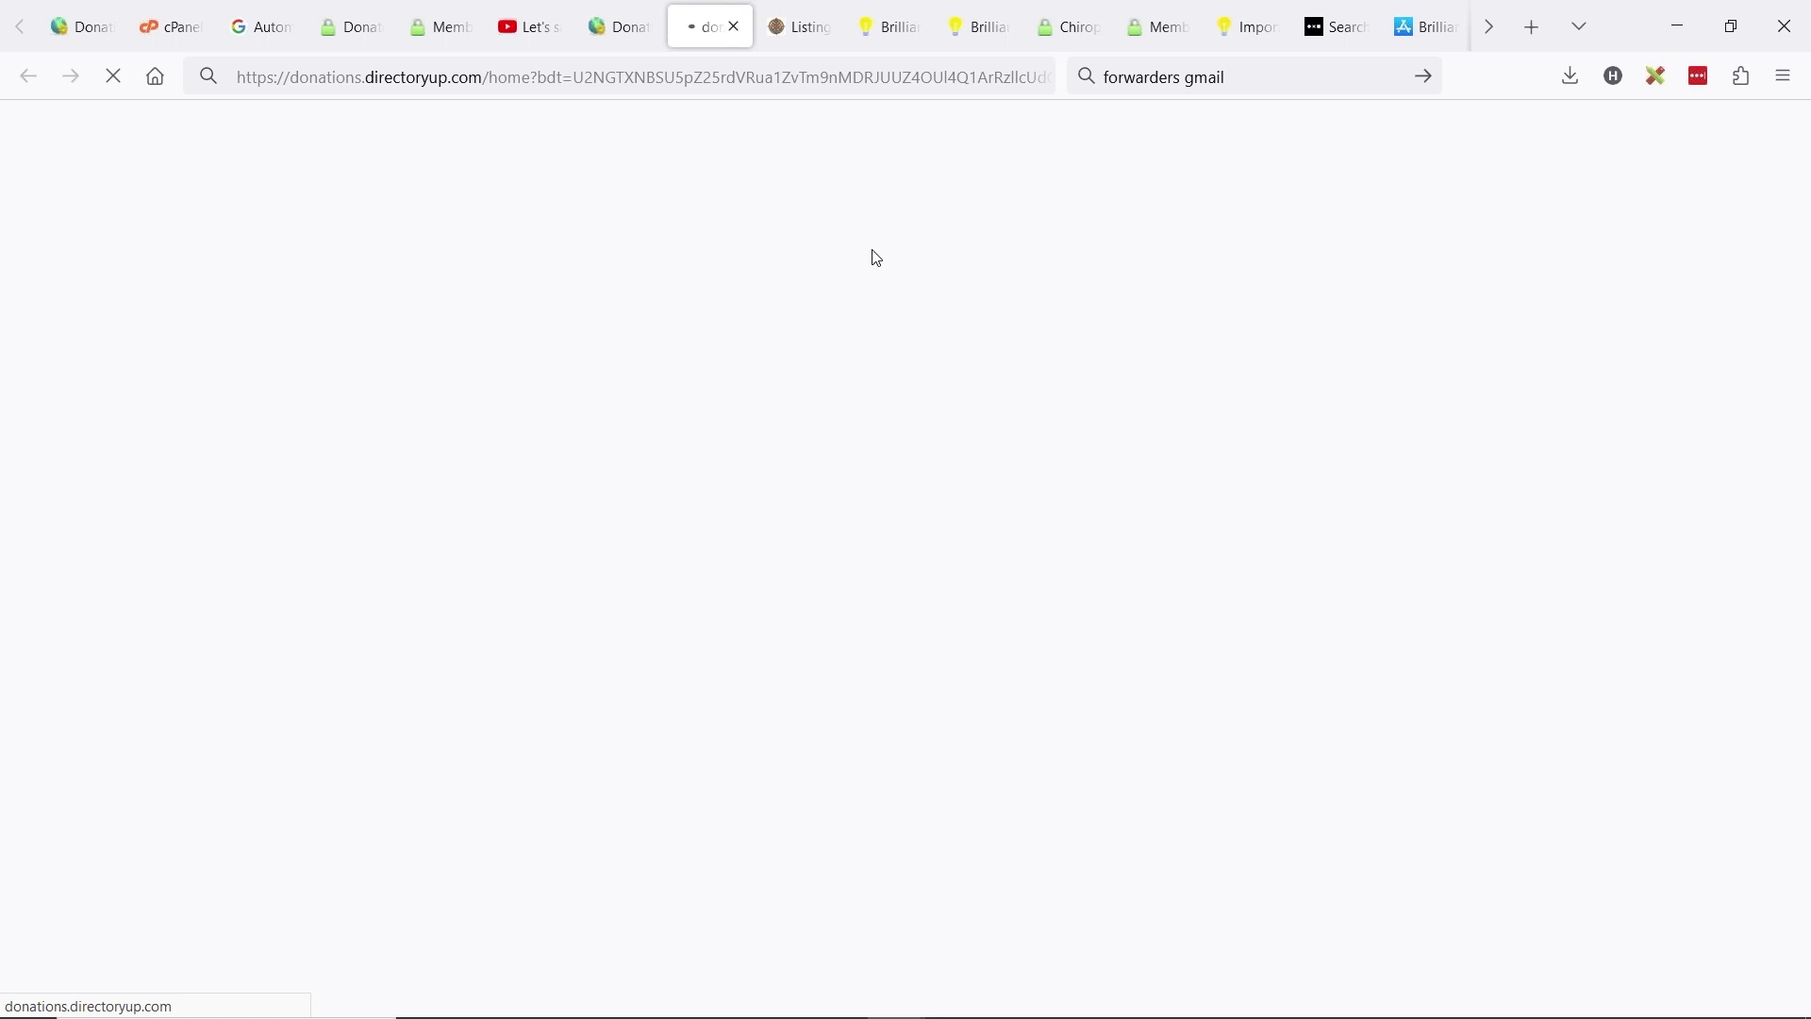
{"action": "left_click", "coordinate": [1222, 79]}
{"action": "key", "text": "BackSpace"}
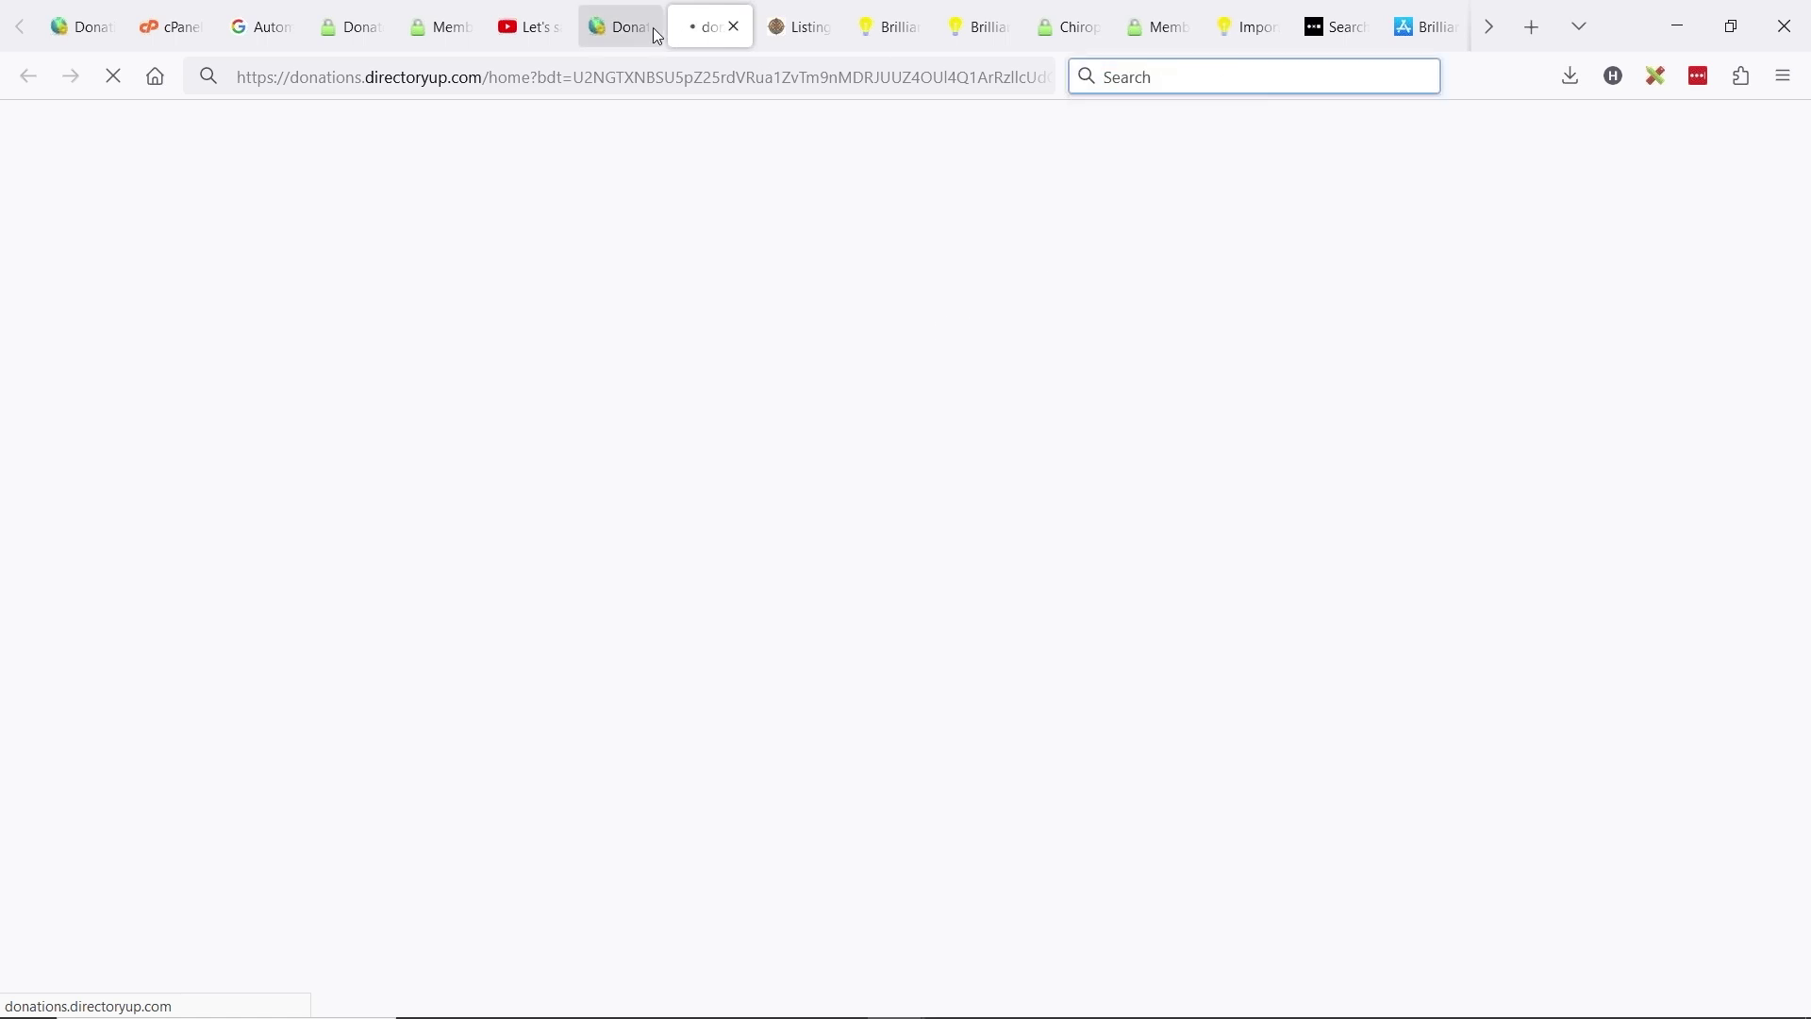
{"action": "left_click", "coordinate": [652, 29]}
- Filter forms by 'contact deta' and open actions for Listing - Contact Details - Member
{"action": "left_click", "coordinate": [1672, 283]}
{"action": "type", "text": "contac"}
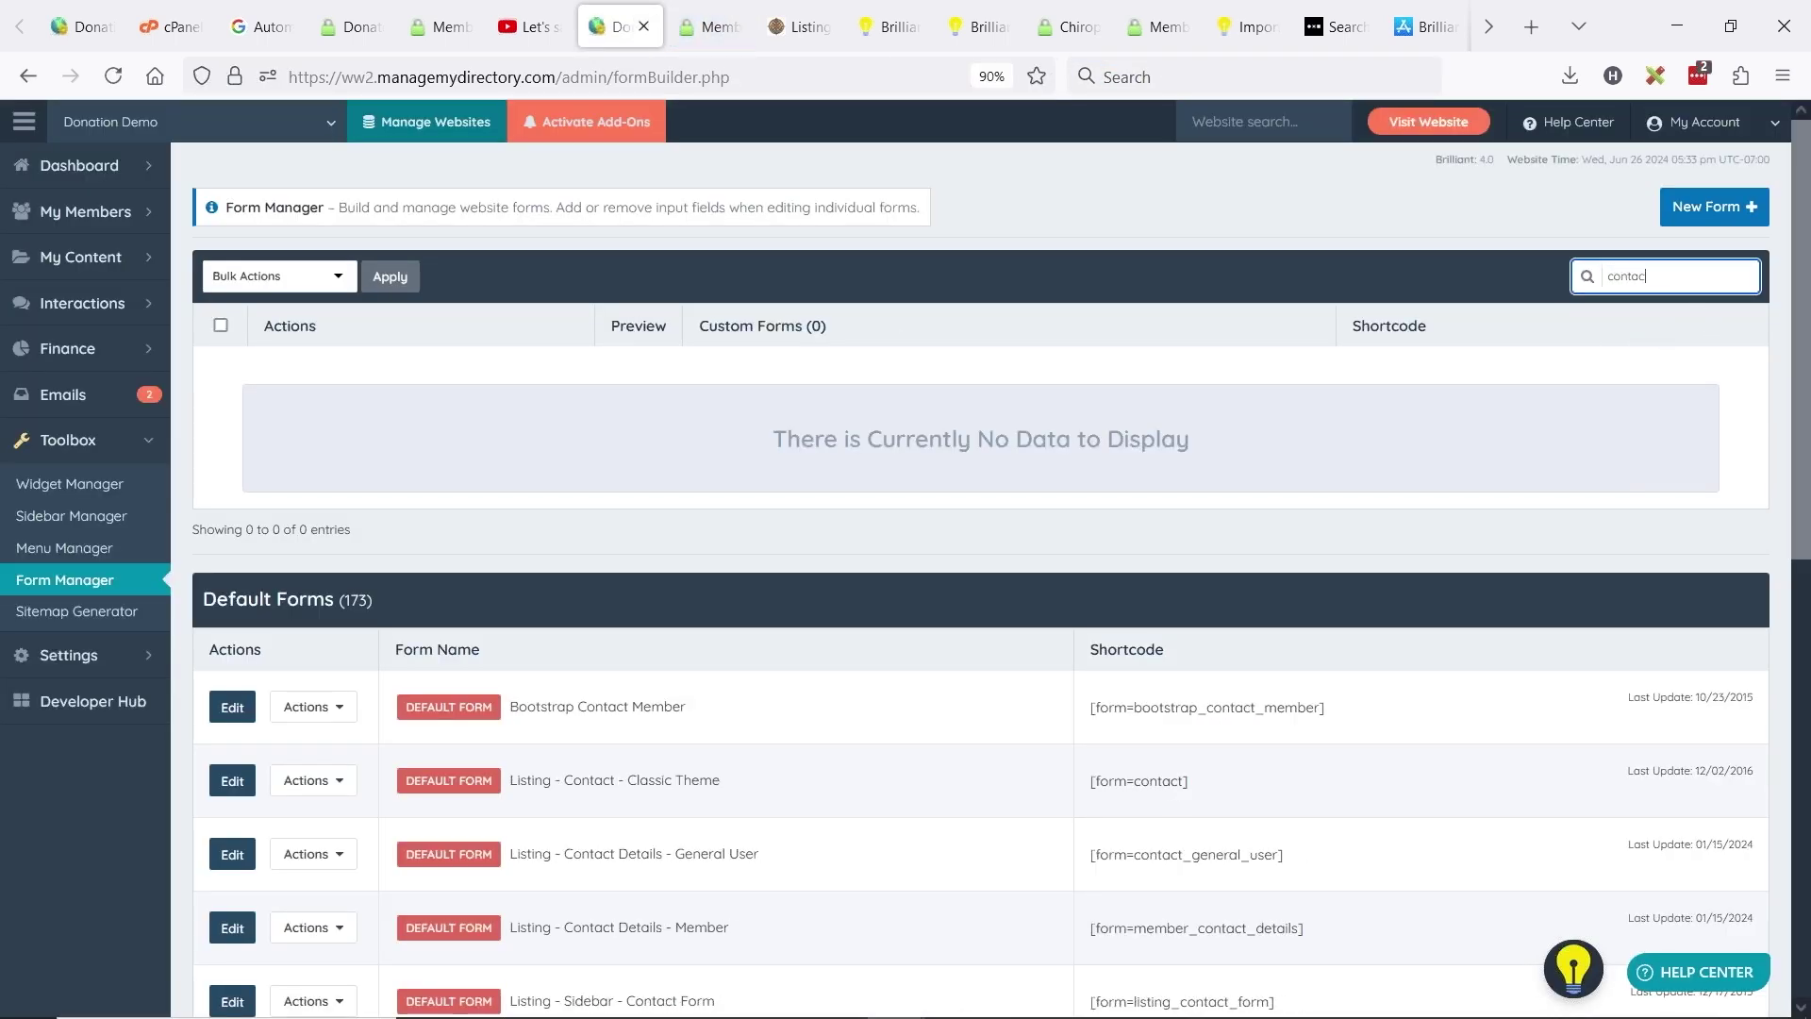
{"action": "type", "text": "t details"}
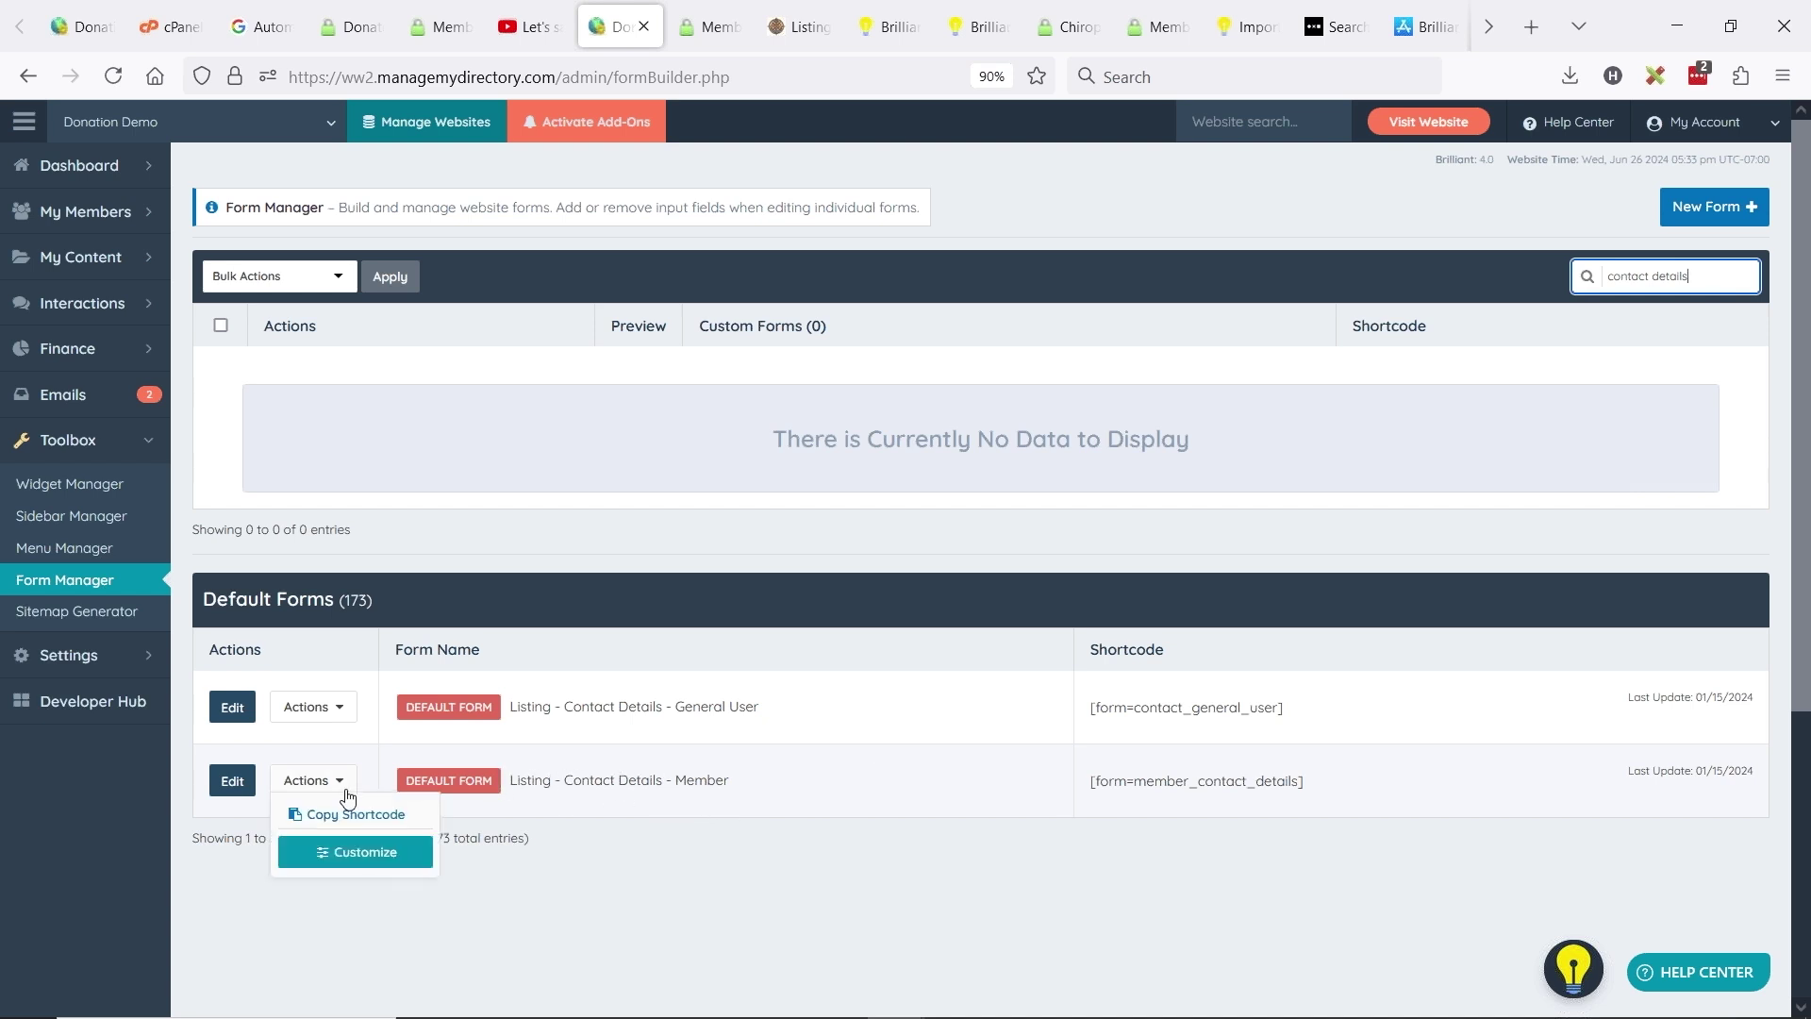
{"action": "left_click_drag", "start_coordinate": [531, 776], "coordinate": [720, 779]}
{"action": "left_click", "coordinate": [729, 781]}
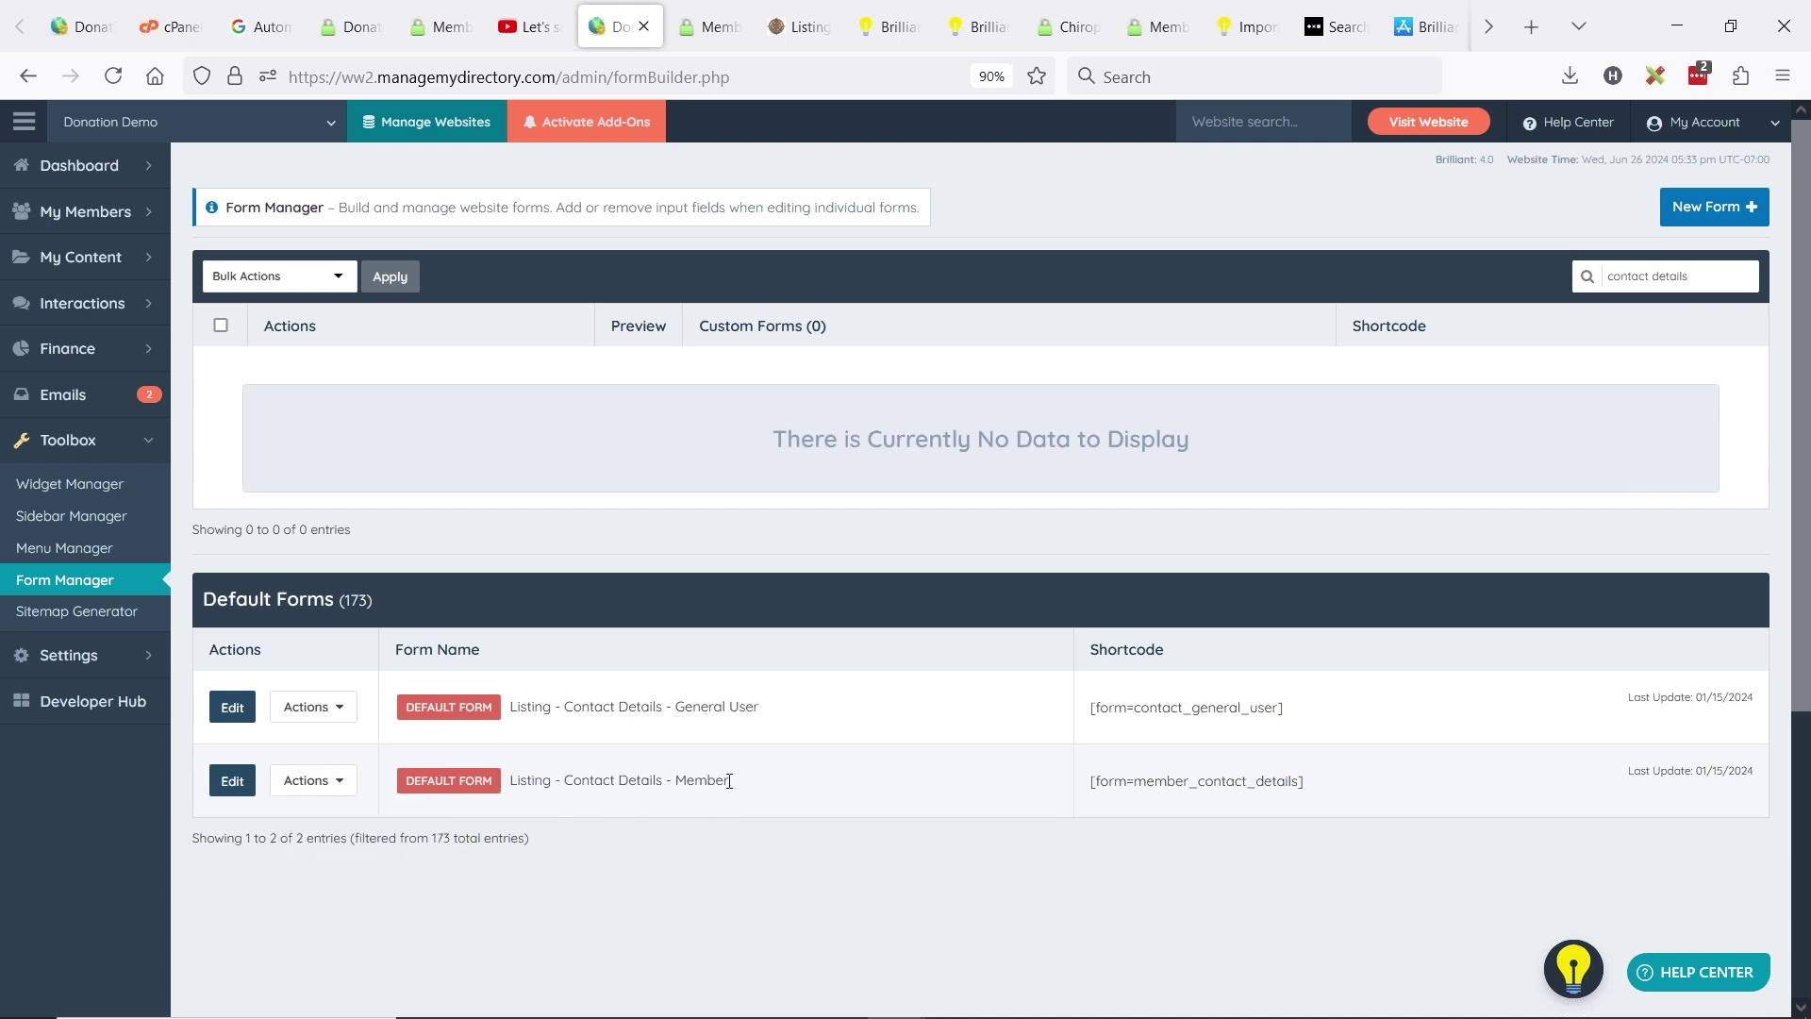
{"action": "left_click", "coordinate": [359, 795]}
- Start customizing the Member contact form and reveal the chiropractor listing's phone number on the live site
{"action": "left_click", "coordinate": [352, 846]}
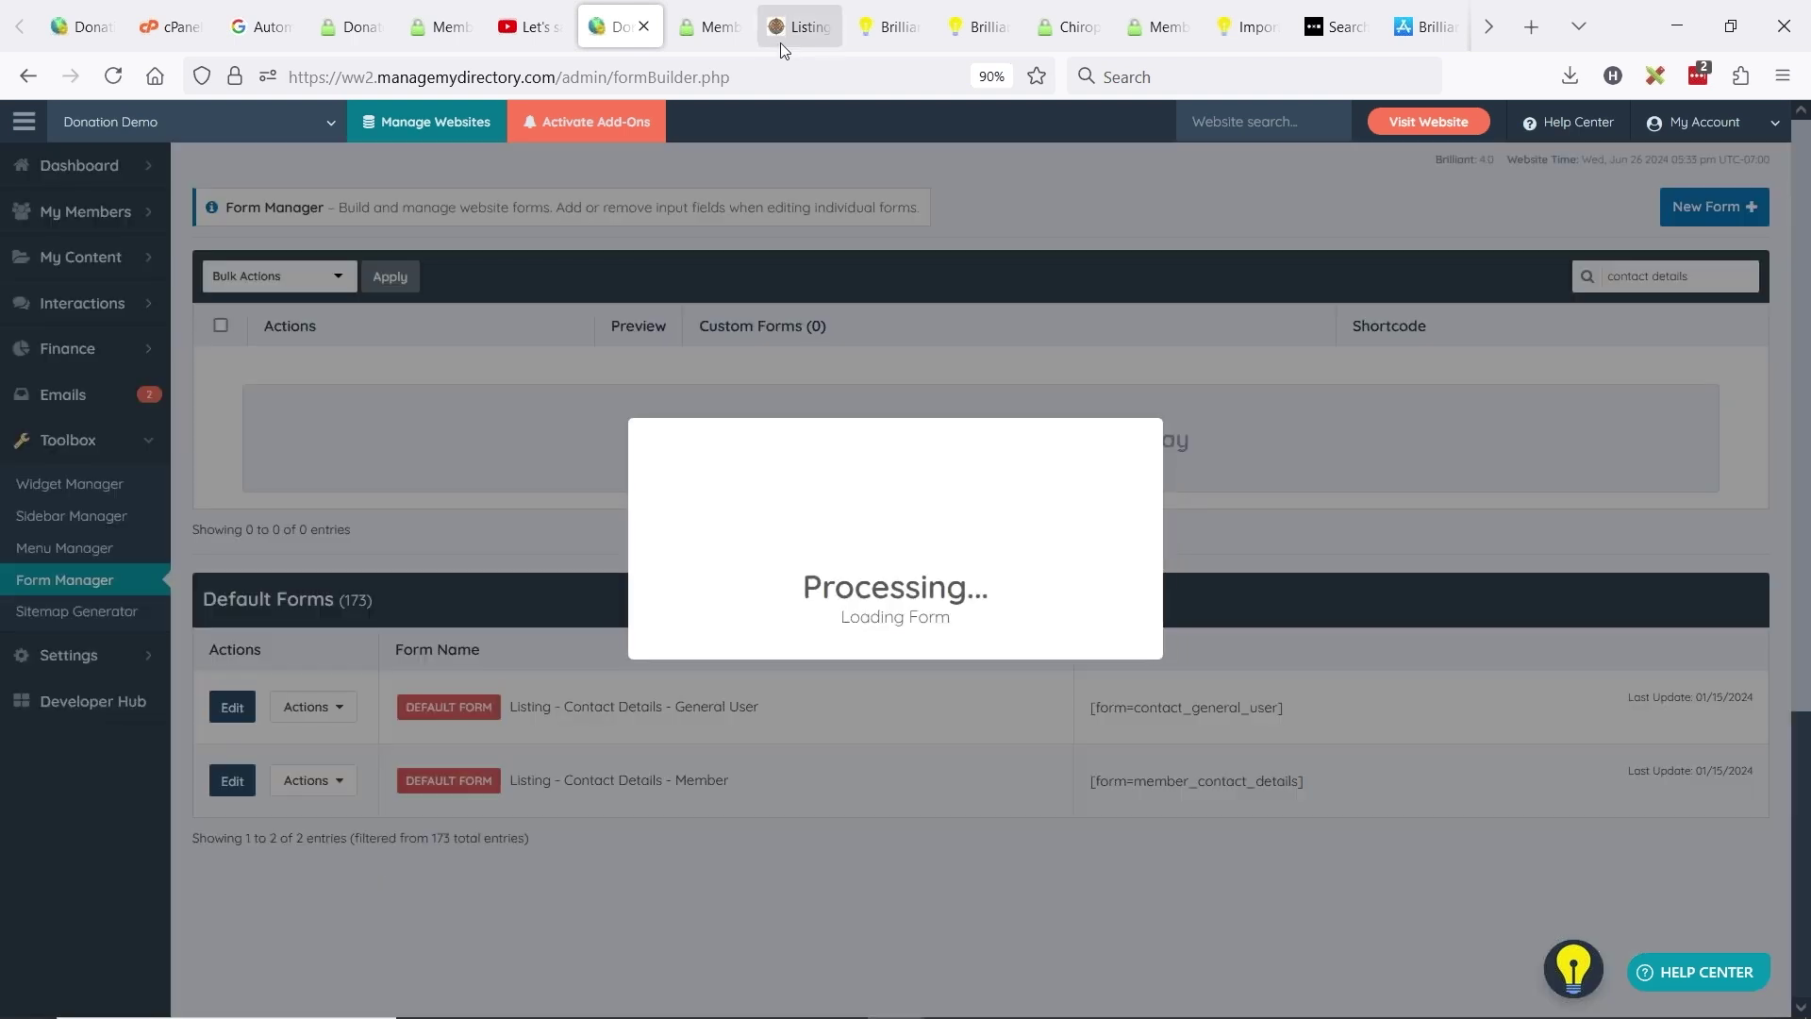
{"action": "left_click", "coordinate": [1529, 192]}
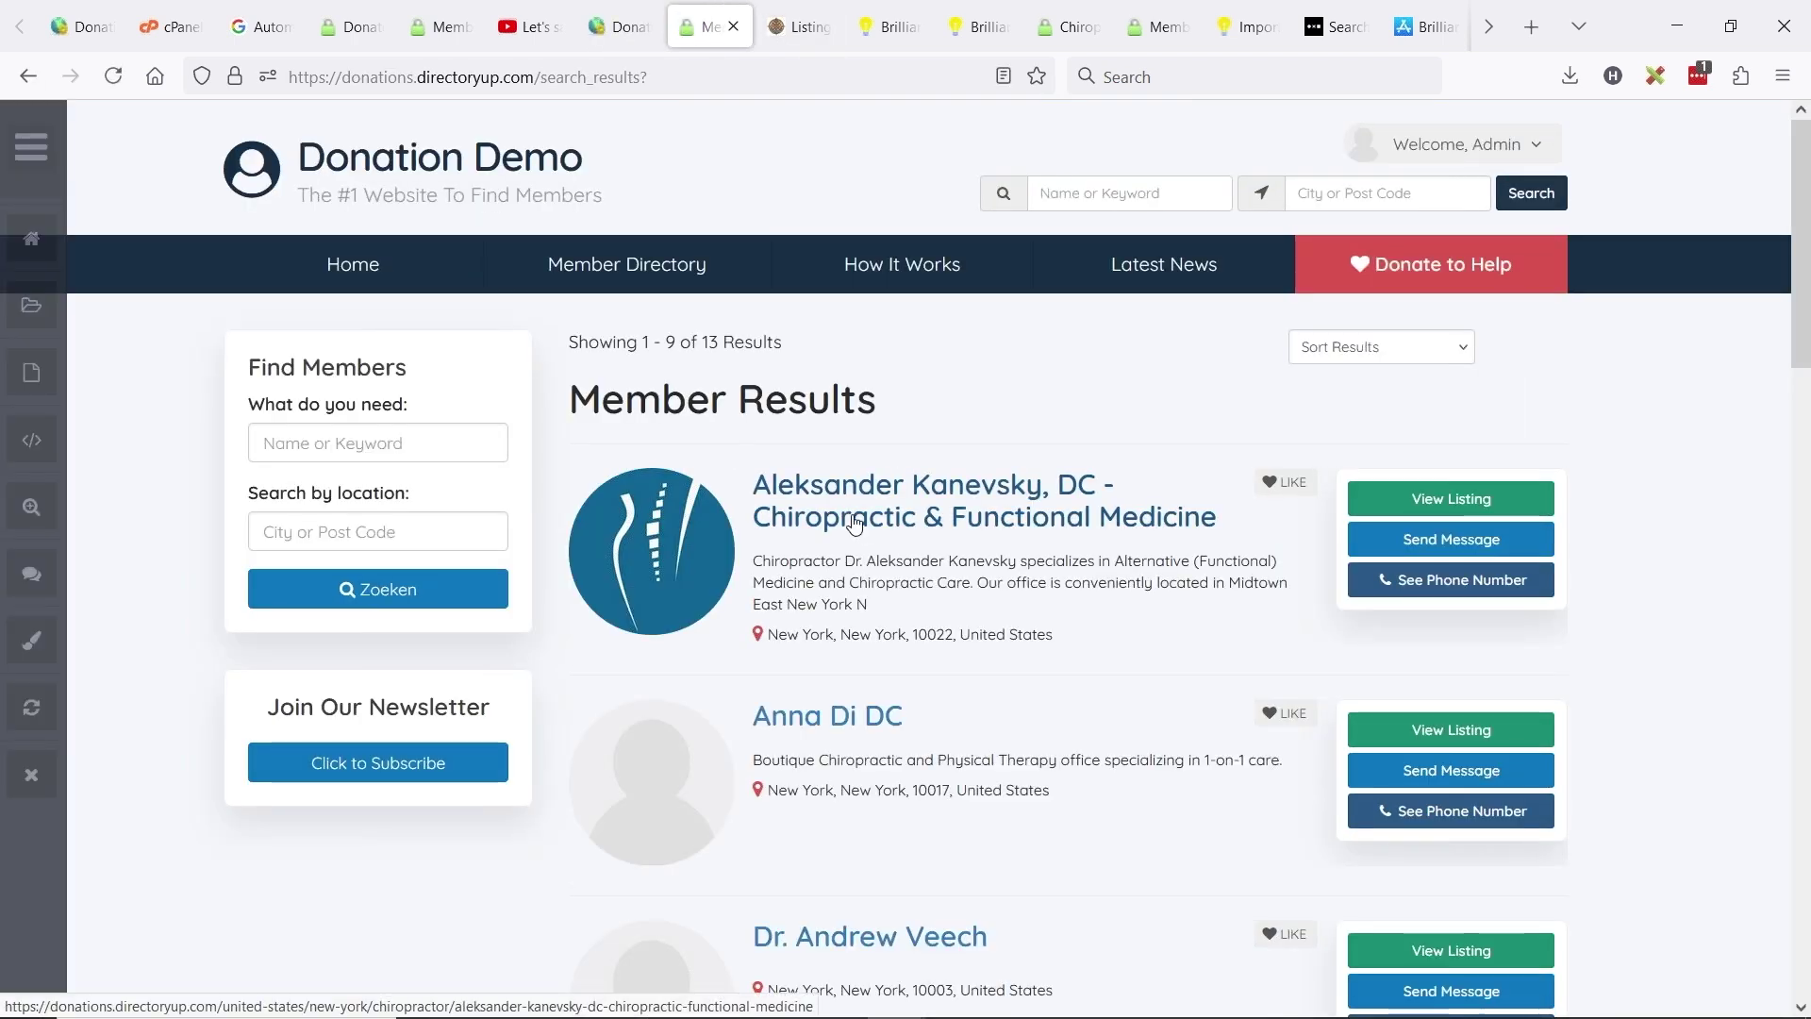
{"action": "left_click", "coordinate": [855, 524]}
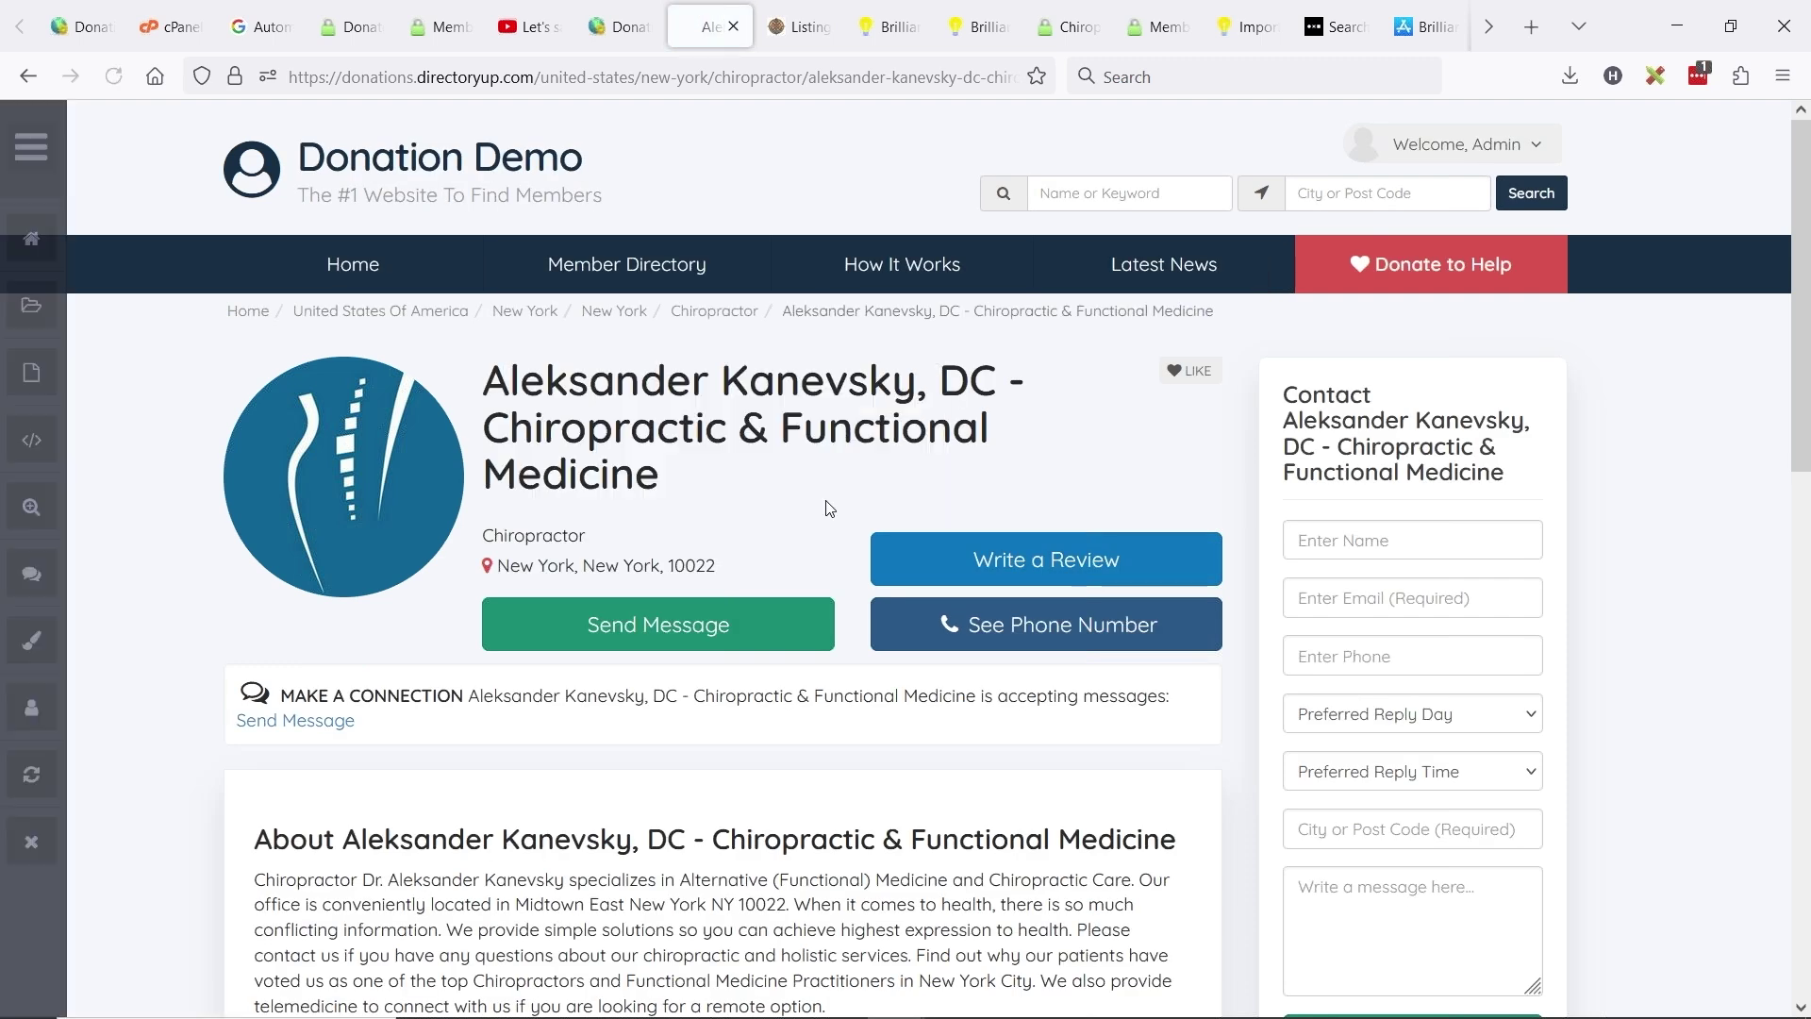
{"action": "left_click", "coordinate": [1016, 630]}
{"action": "scroll", "coordinate": [638, 579], "scroll_direction": "down", "scroll_amount": 5}
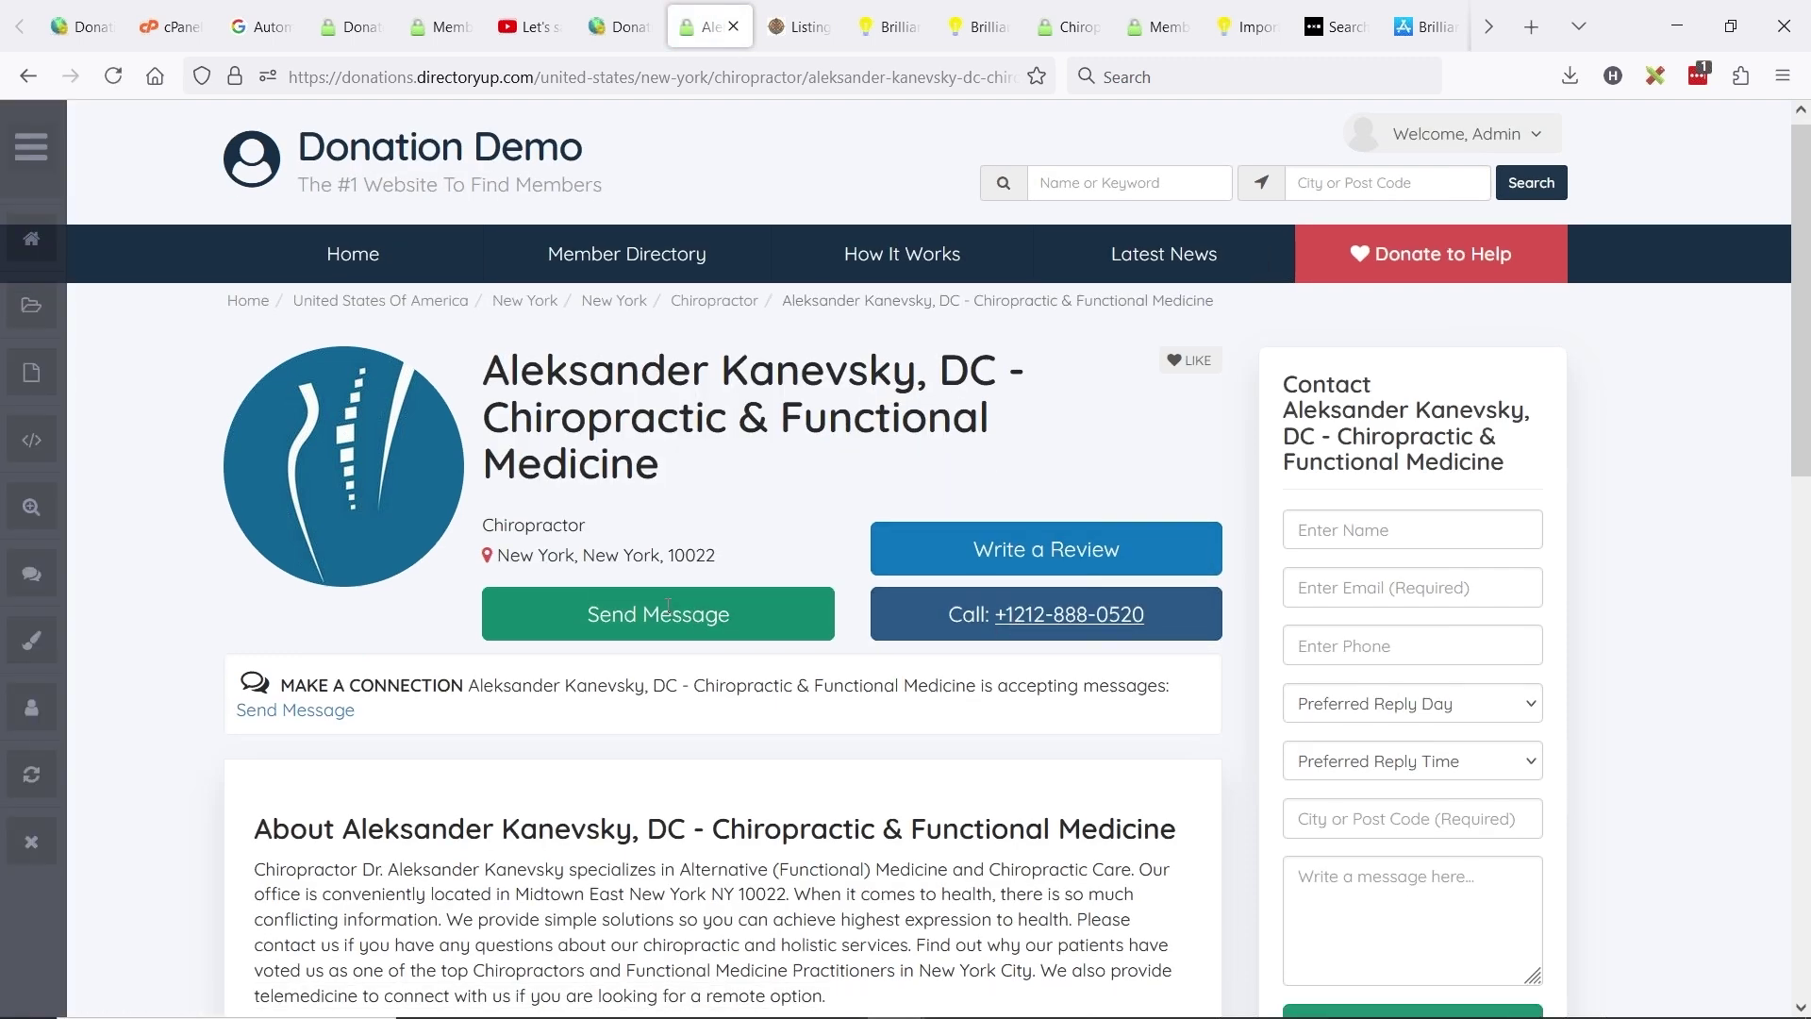
{"action": "scroll", "coordinate": [637, 579], "scroll_direction": "down", "scroll_amount": 2}
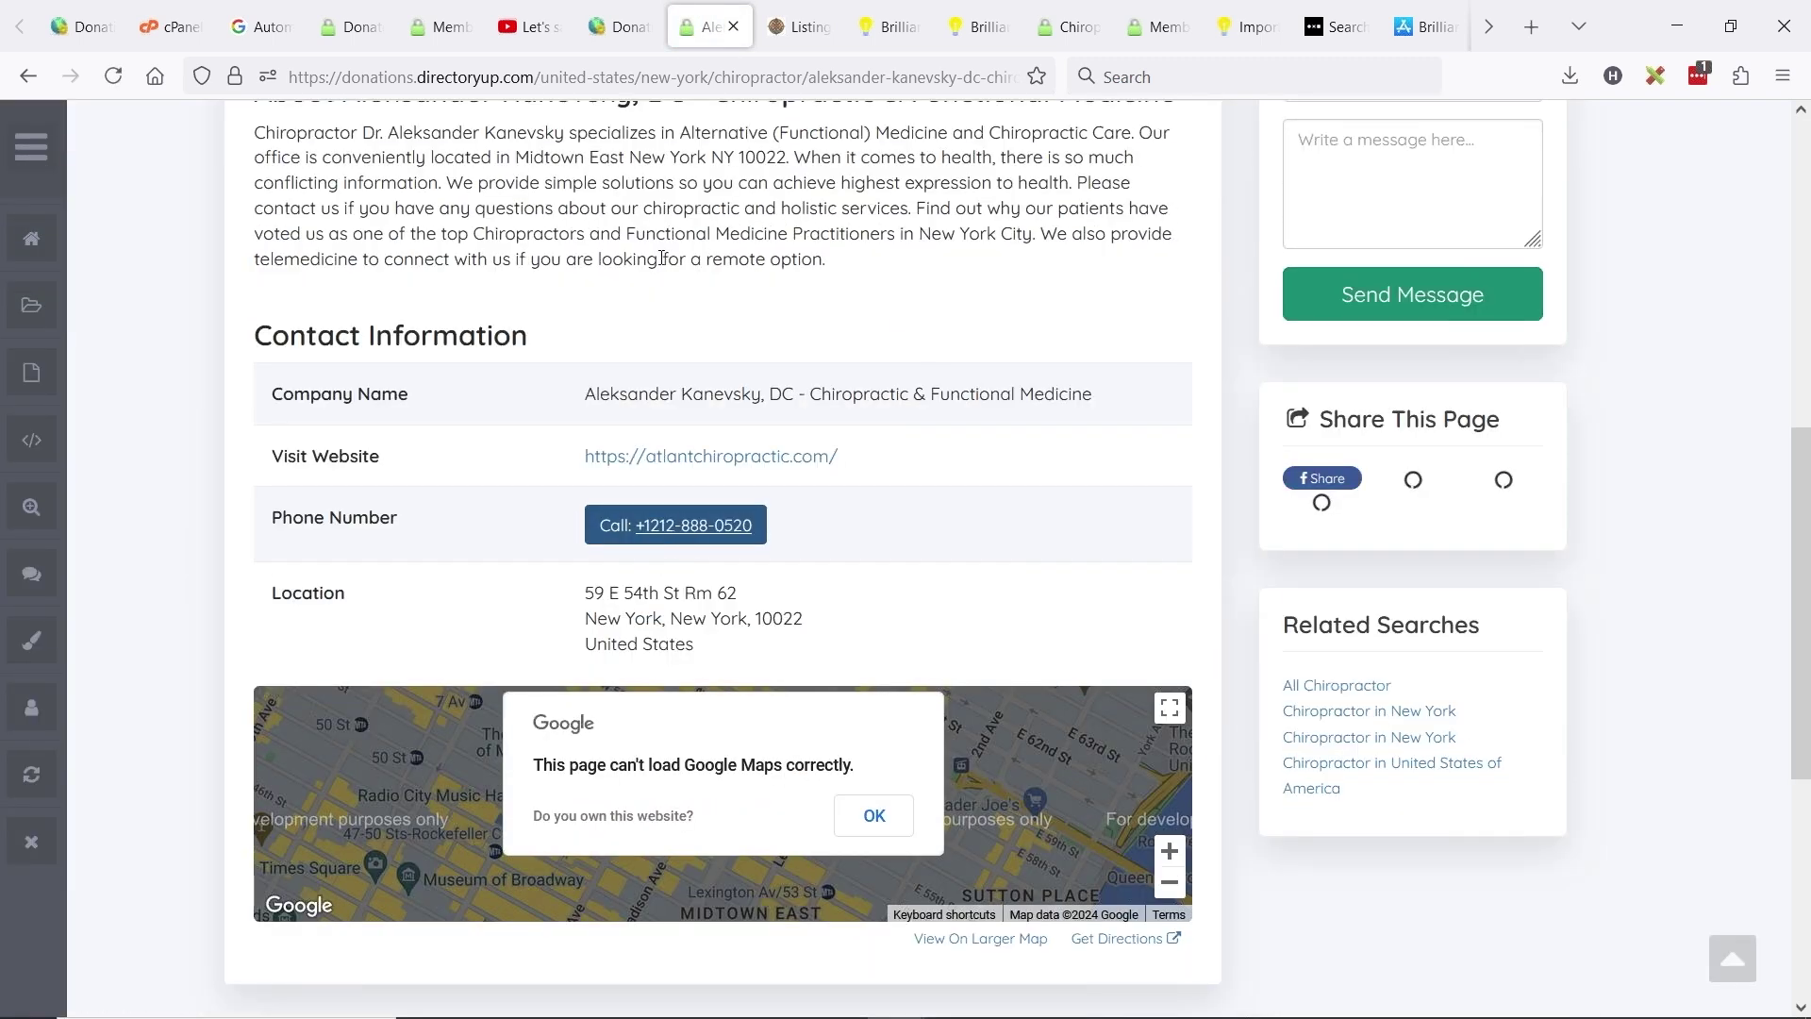
{"action": "left_click", "coordinate": [620, 25]}
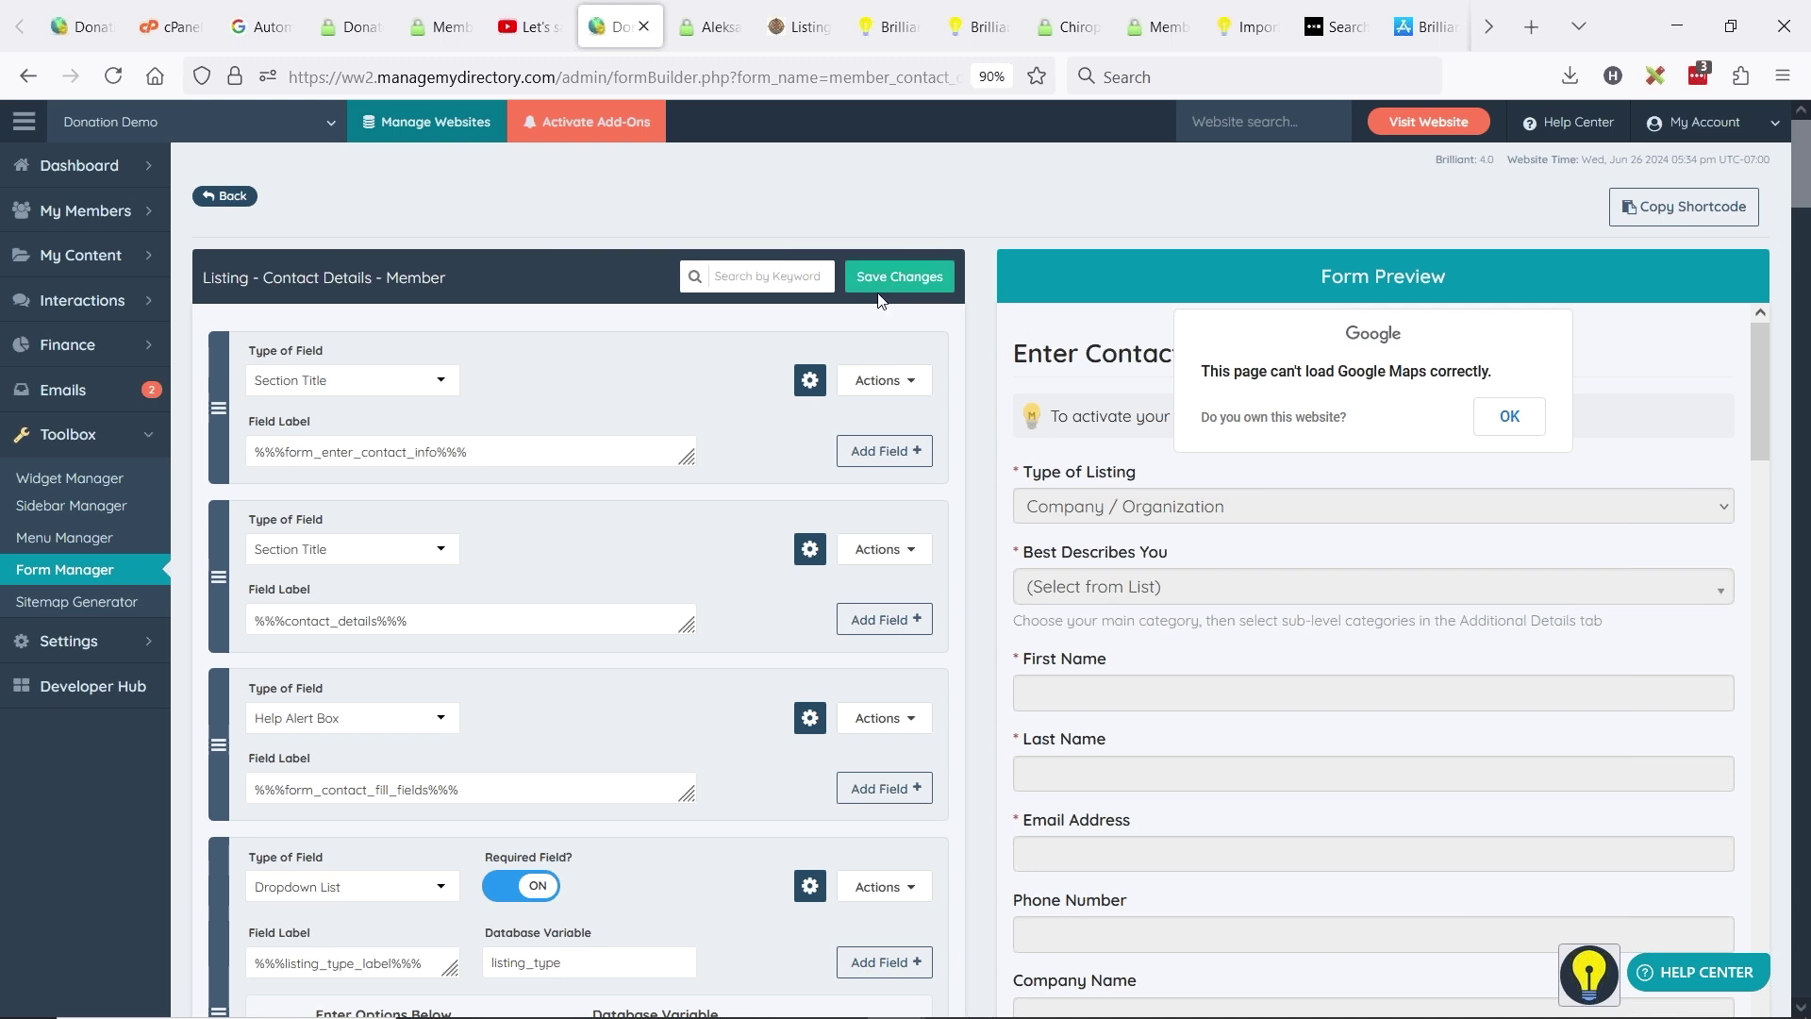
- Filter the fields by 'phone', add a field after Phone Number, then clear the filter
{"action": "left_click", "coordinate": [766, 276]}
{"action": "type", "text": "phone"}
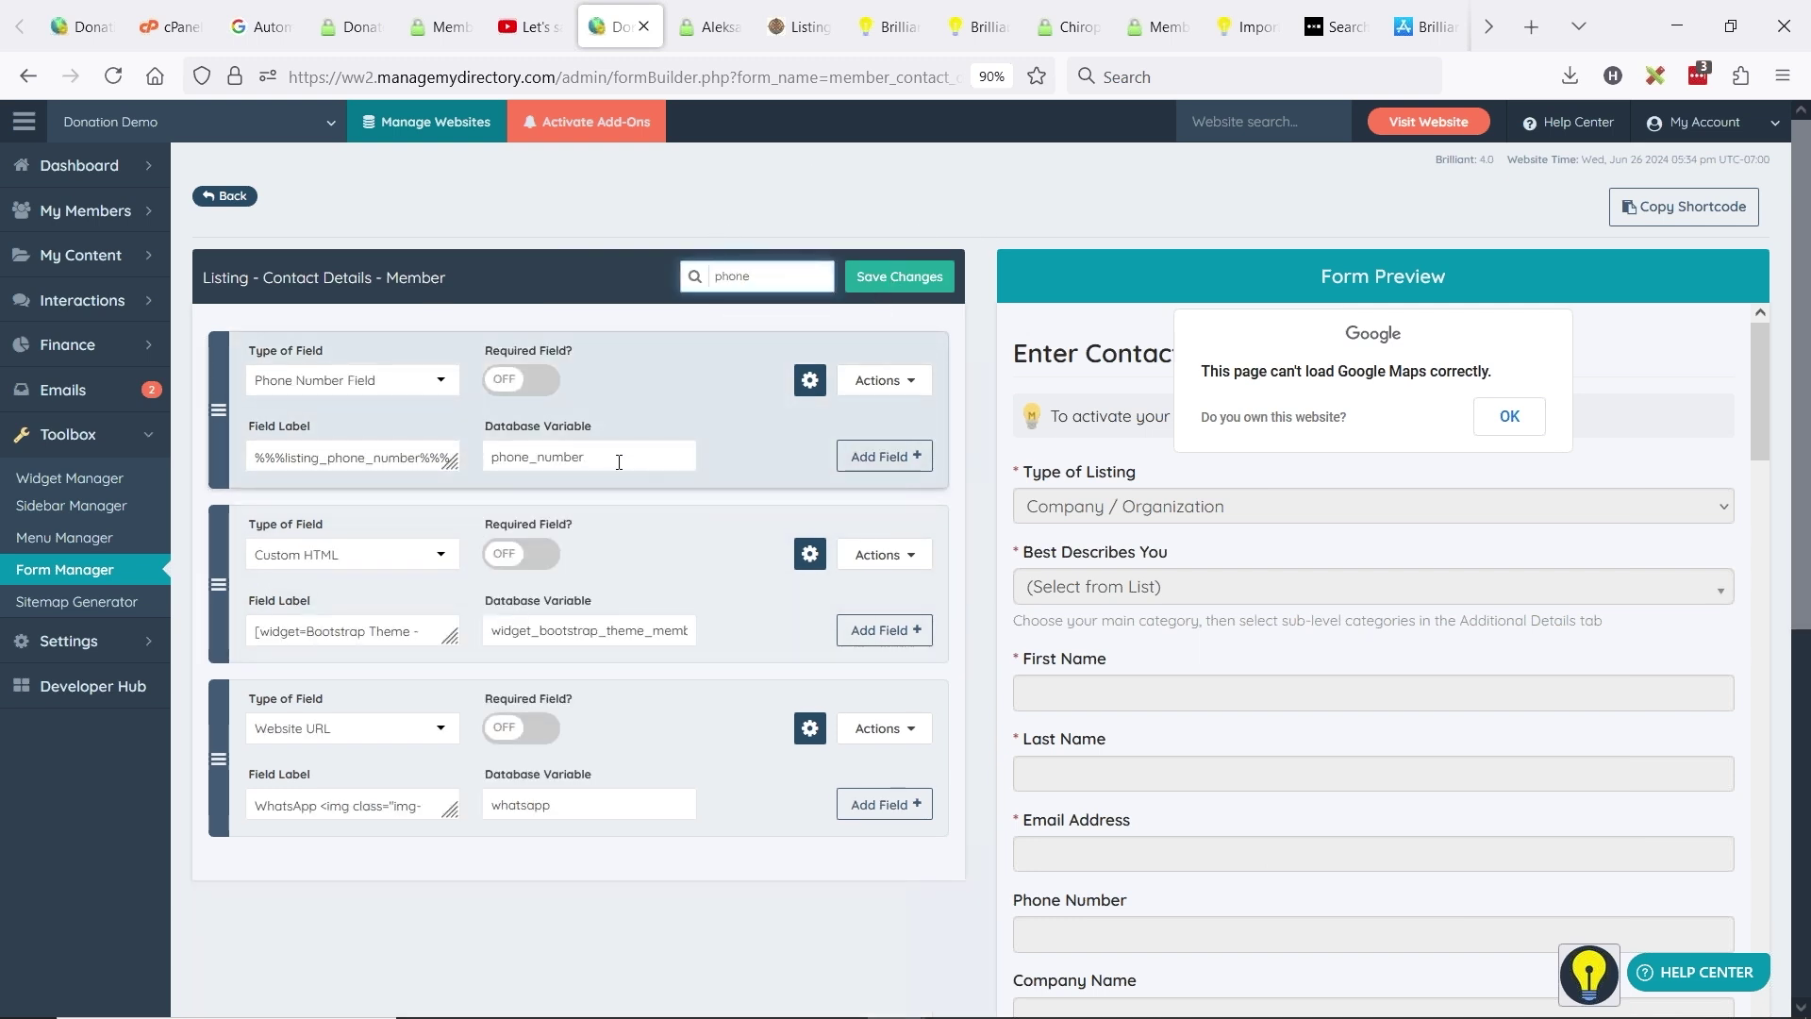
{"action": "left_click", "coordinate": [869, 465]}
{"action": "double_click", "coordinate": [783, 281]}
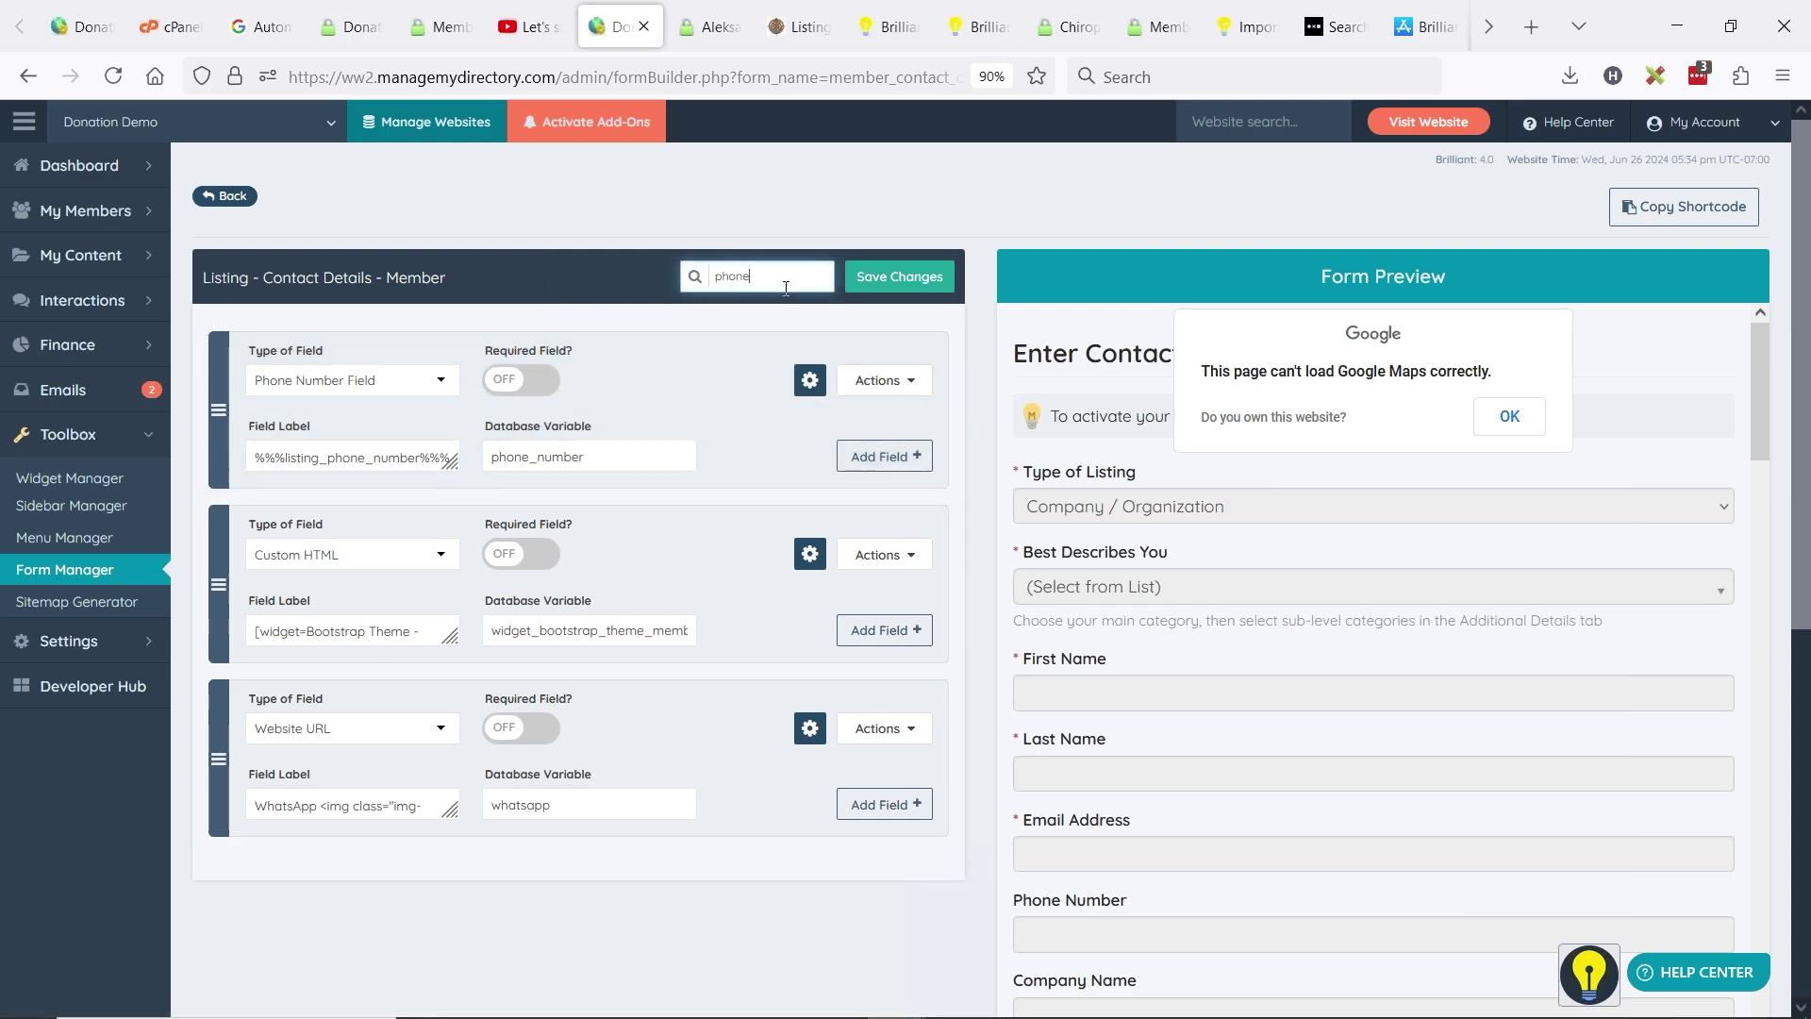
{"action": "key", "text": "BackSpace"}
{"action": "scroll", "coordinate": [795, 444], "scroll_direction": "down", "scroll_amount": 12}
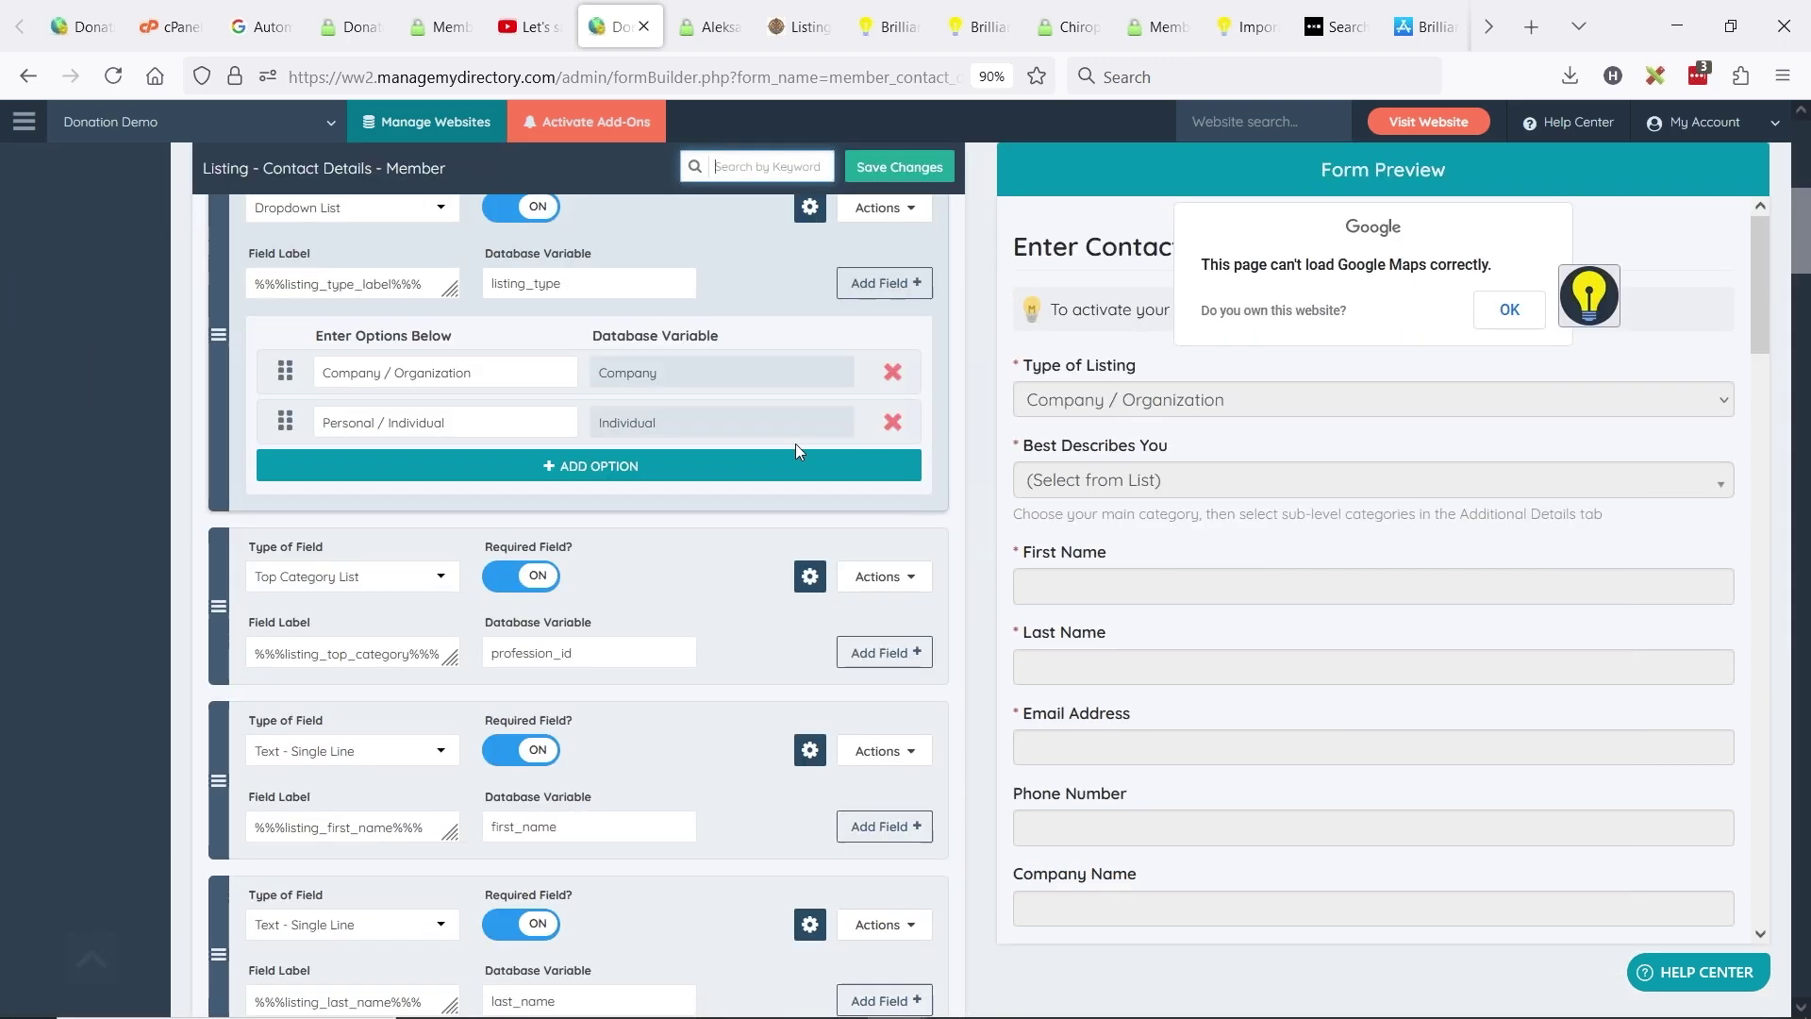
{"action": "scroll", "coordinate": [798, 454], "scroll_direction": "down", "scroll_amount": 6}
{"action": "scroll", "coordinate": [627, 364], "scroll_direction": "up", "scroll_amount": 3}
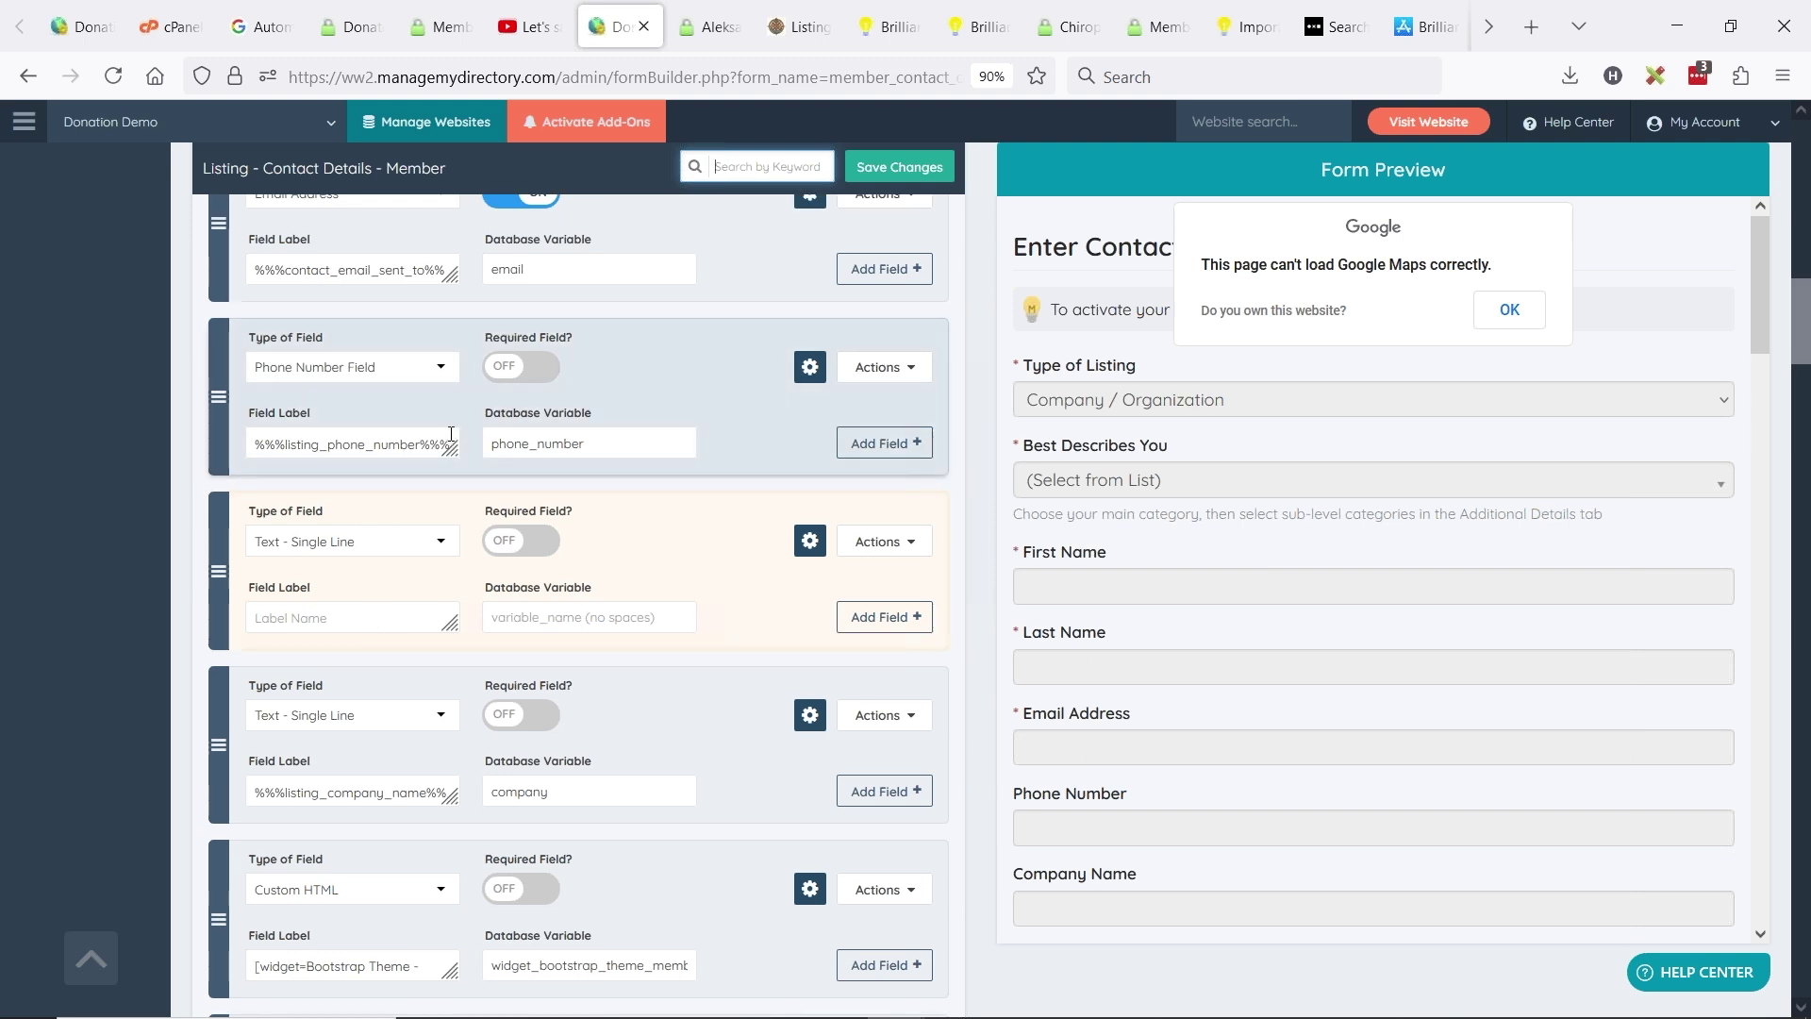
- Label the new field 'Alternate Public Phone' and add another empty field below it
{"action": "left_click", "coordinate": [372, 617]}
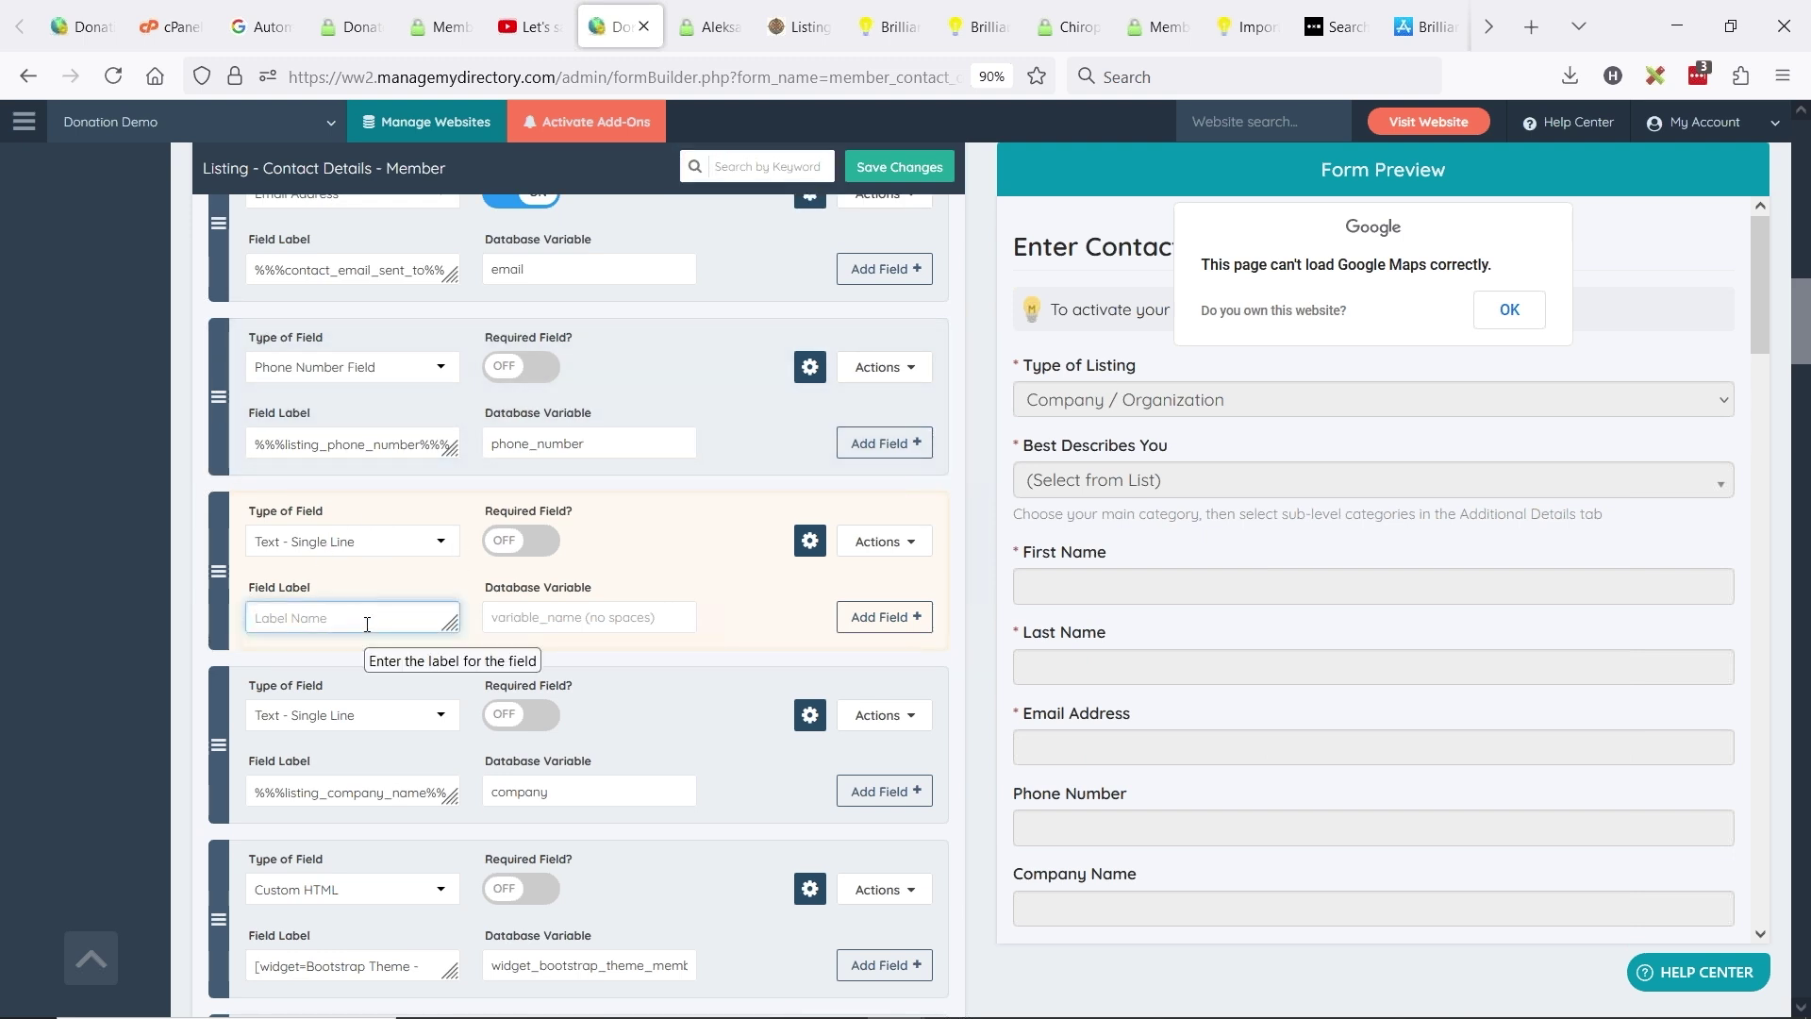
{"action": "type", "text": "Altenat"}
{"action": "type", "text": "rnate"}
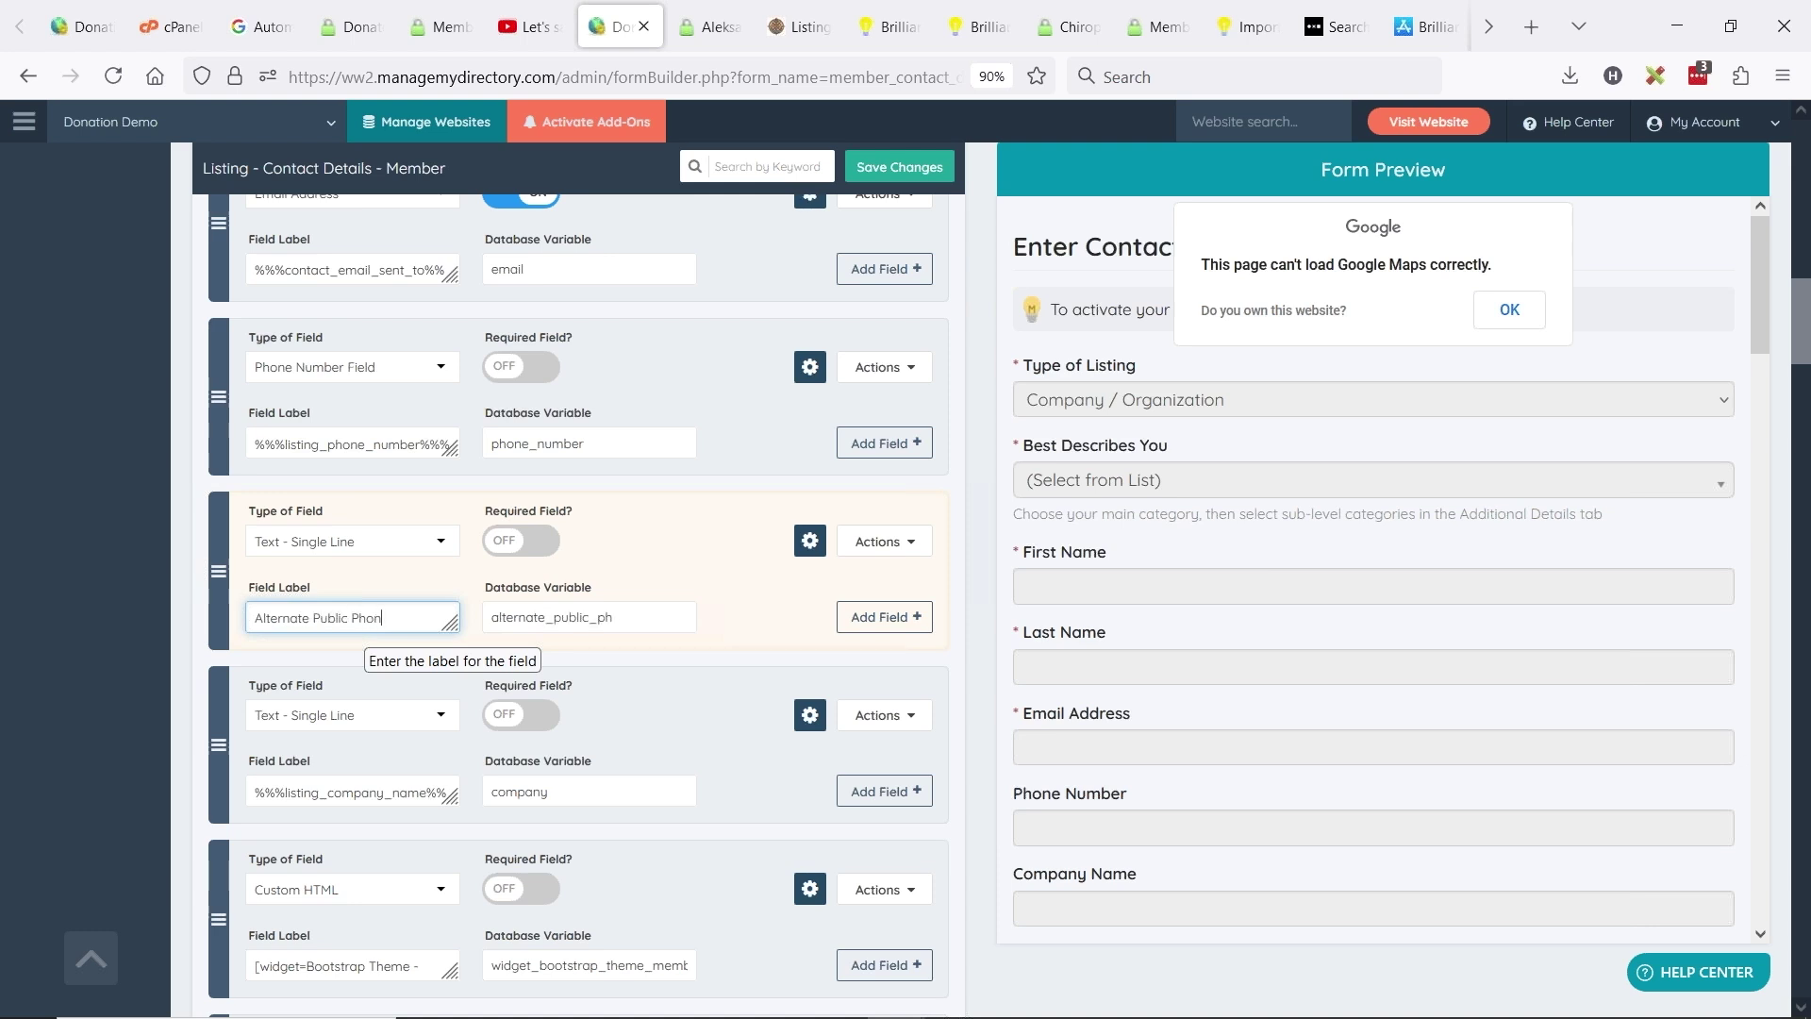
{"action": "left_click", "coordinate": [879, 617]}
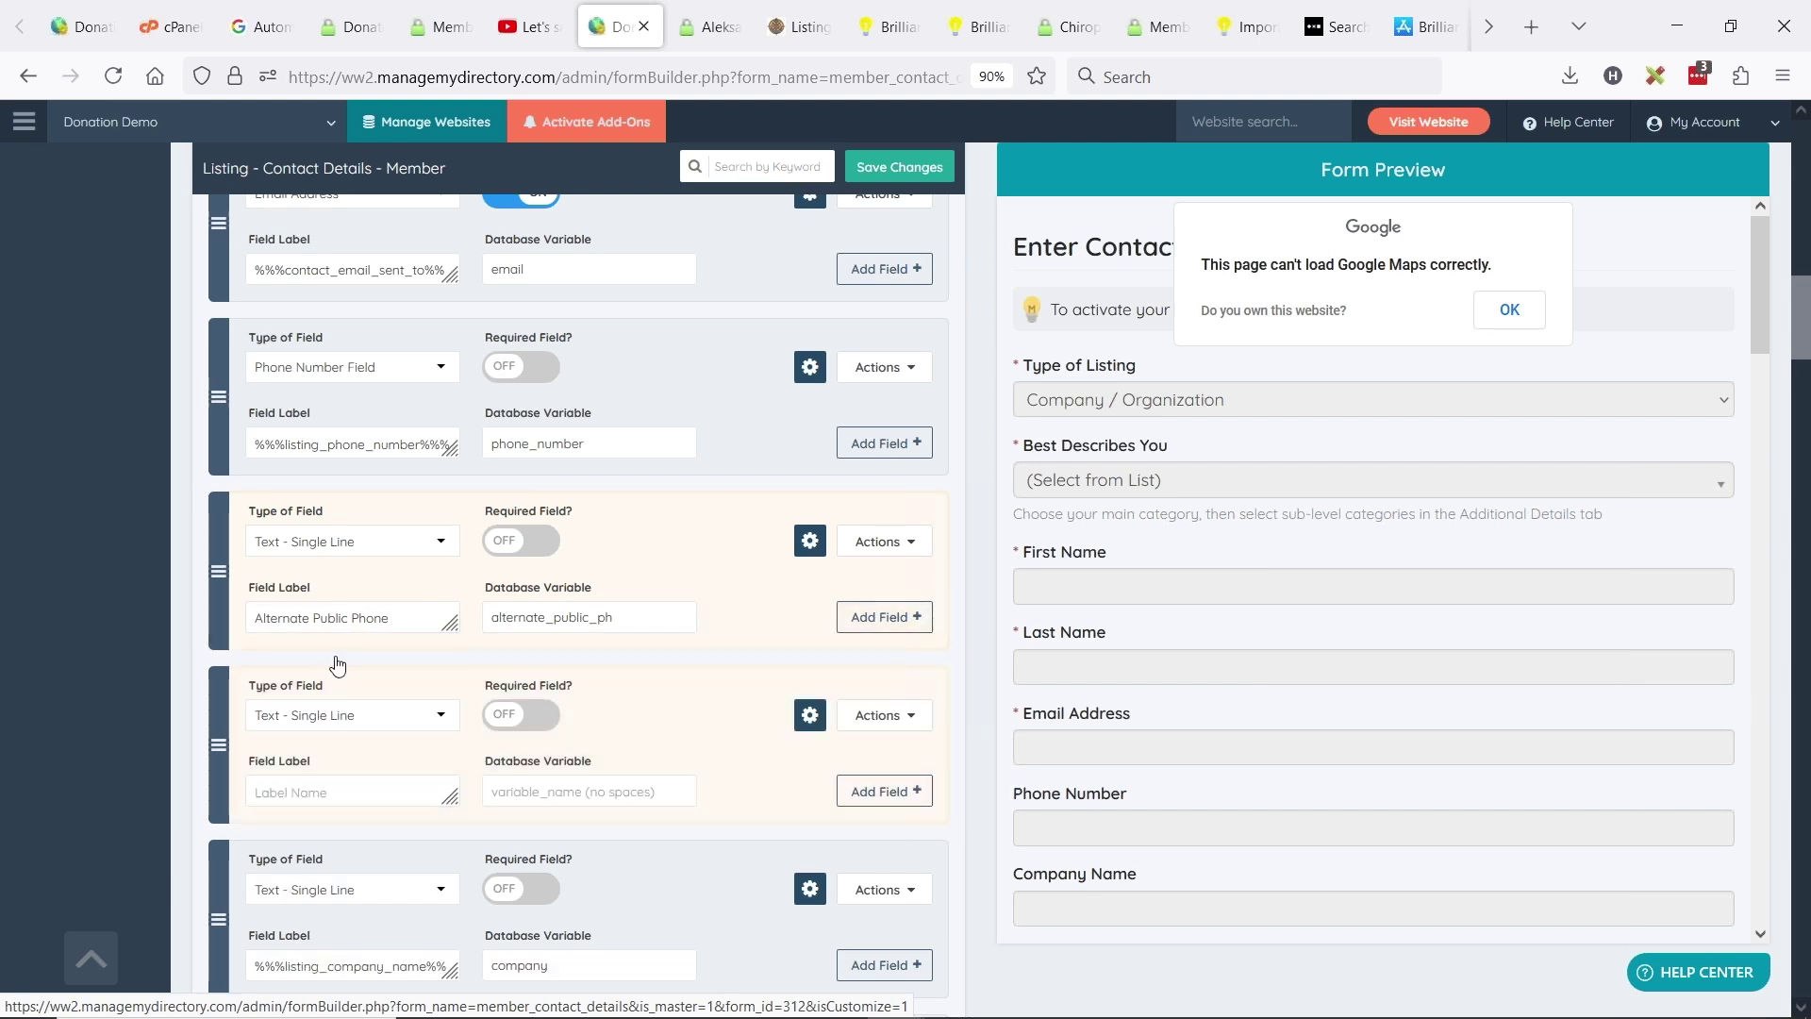
- Label the second field 'Alternate Private/Internal Phone Number', fixing the misspelling of Internal
{"action": "left_click", "coordinate": [301, 792]}
{"action": "type", "text": "Alt"}
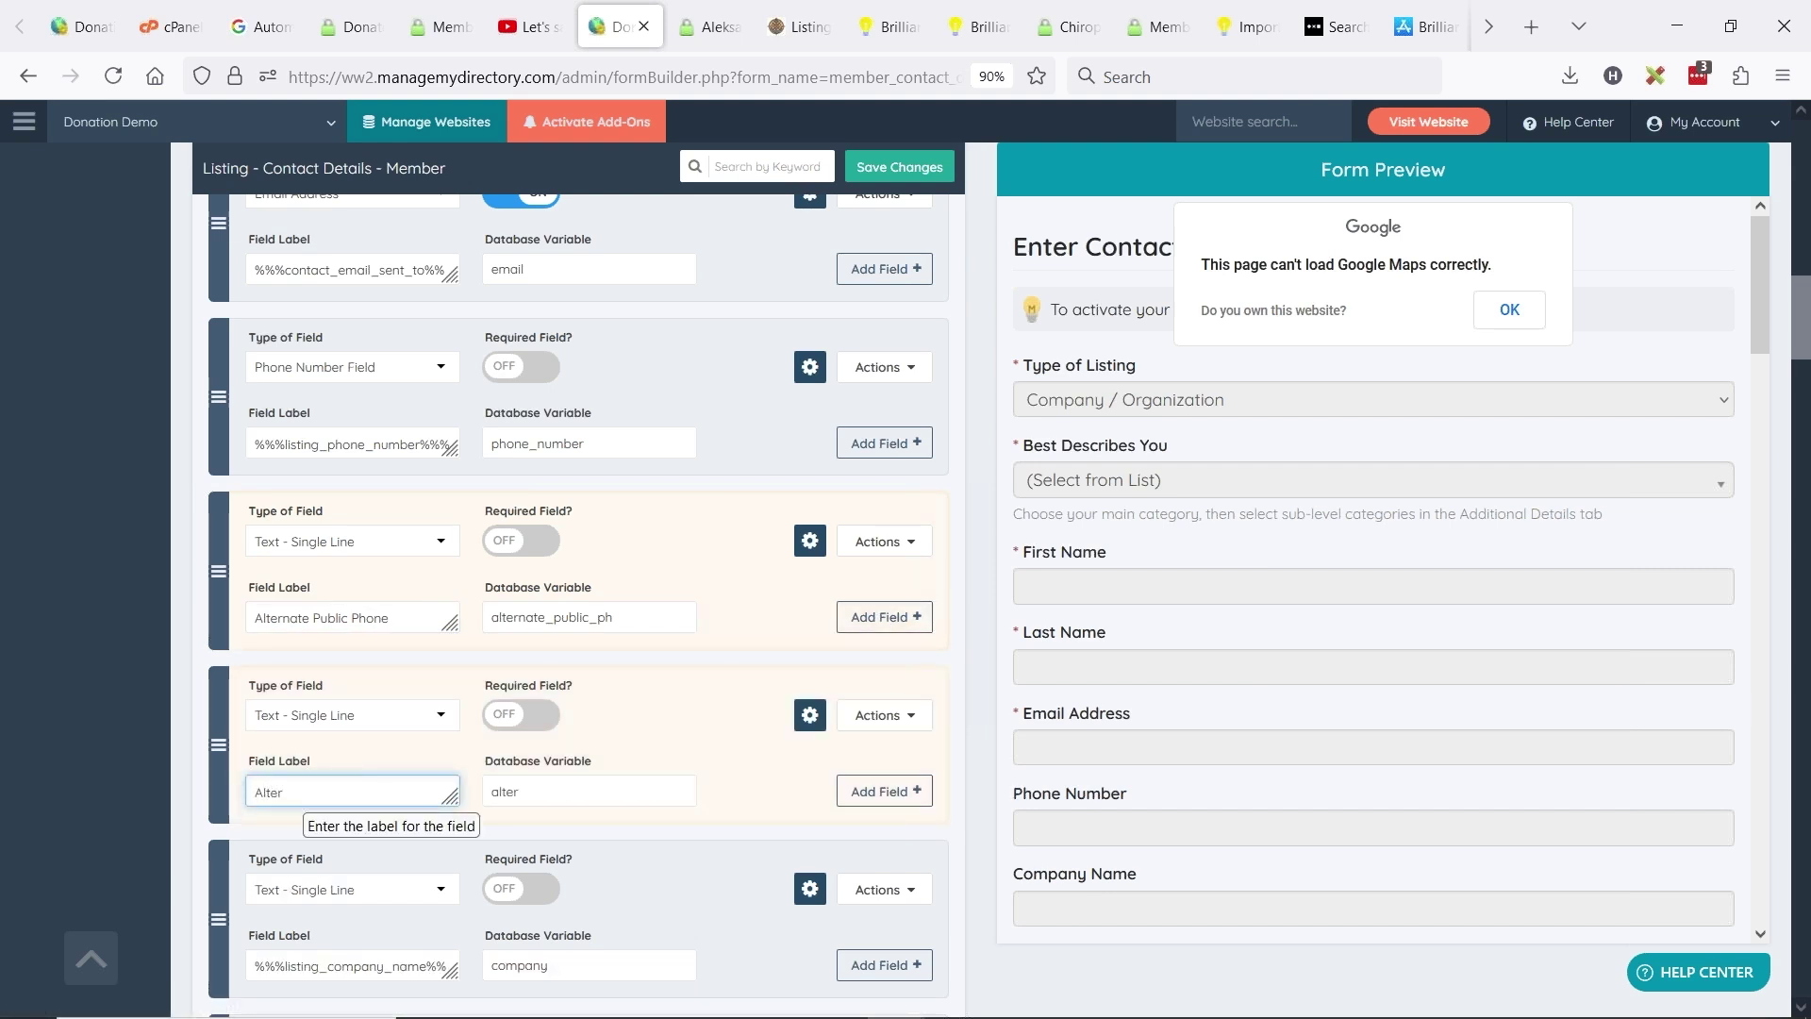
{"action": "type", "text": "ernate Private Number"}
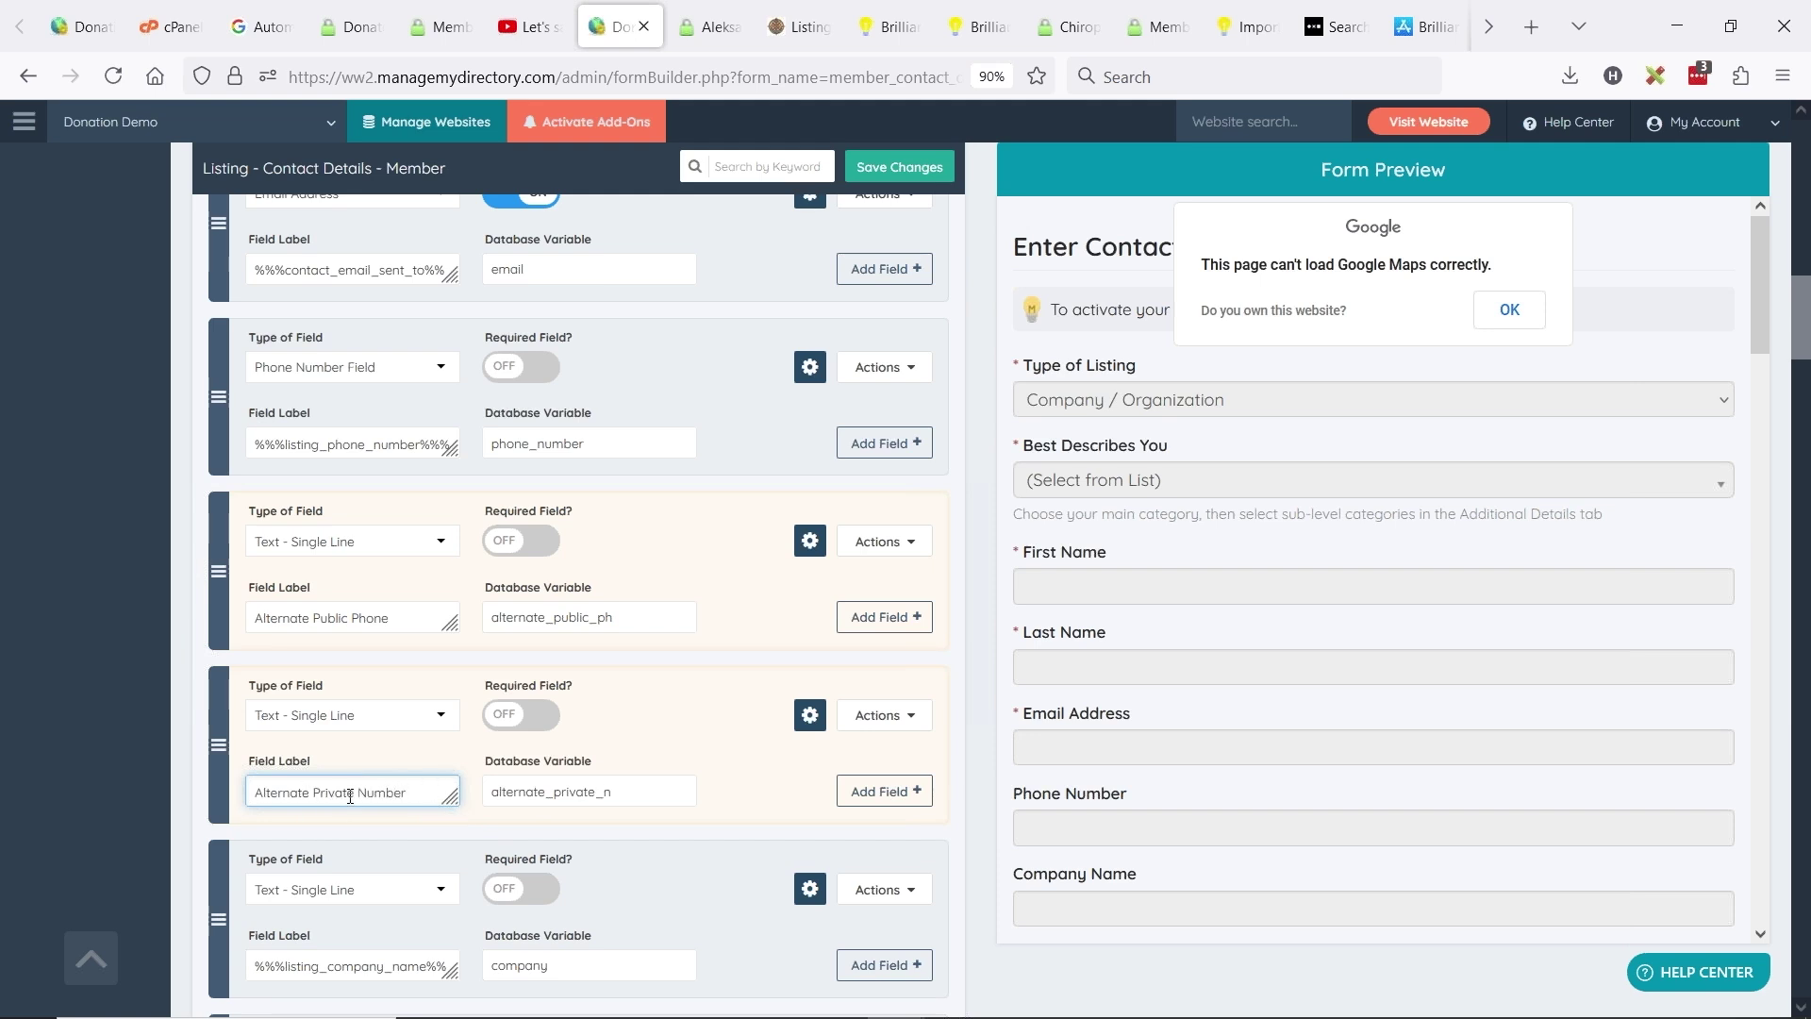
{"action": "key", "text": "BackSpace"}
{"action": "key", "text": "BackSpace"}
{"action": "key", "text": "BackSpace"}
{"action": "key", "text": "BackSpace"}
{"action": "key", "text": "BackSpace"}
{"action": "key", "text": "BackSpace"}
{"action": "key", "text": "BackSpace"}
{"action": "type", "text": "/Intenral"}
{"action": "left_click_drag", "start_coordinate": [452, 800], "coordinate": [451, 855]}
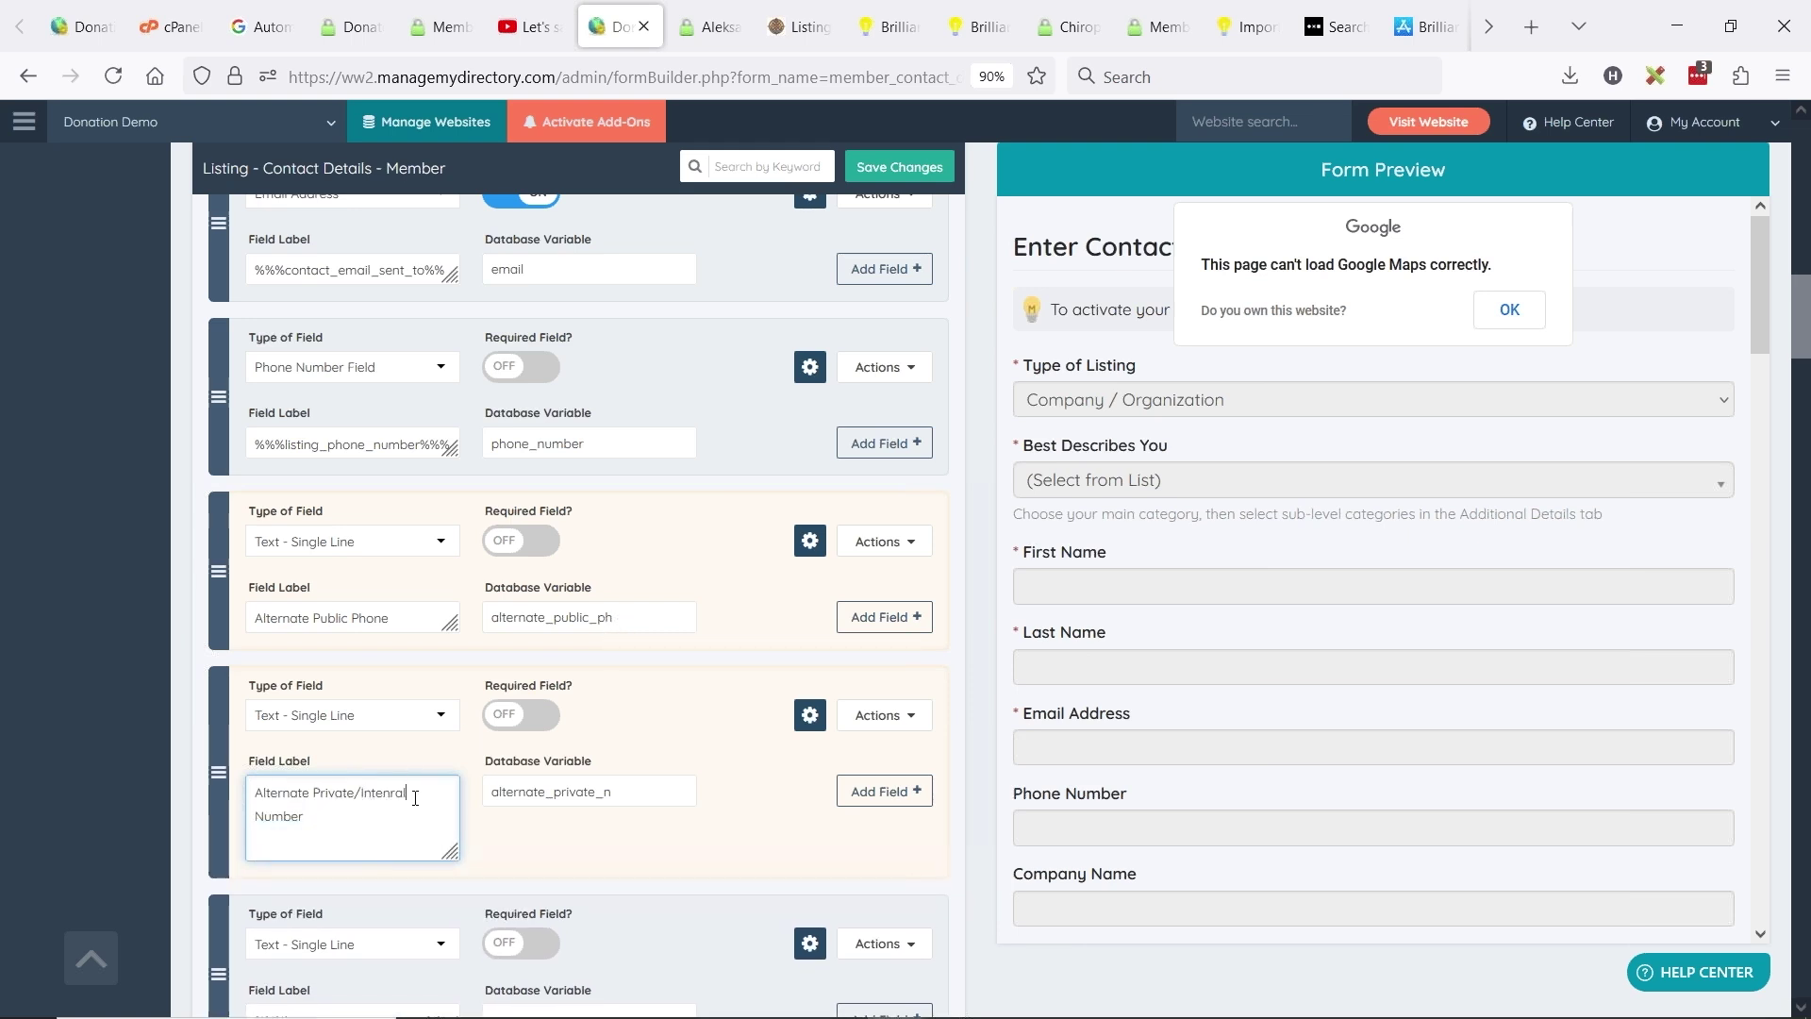
{"action": "type", "text": "Phone"}
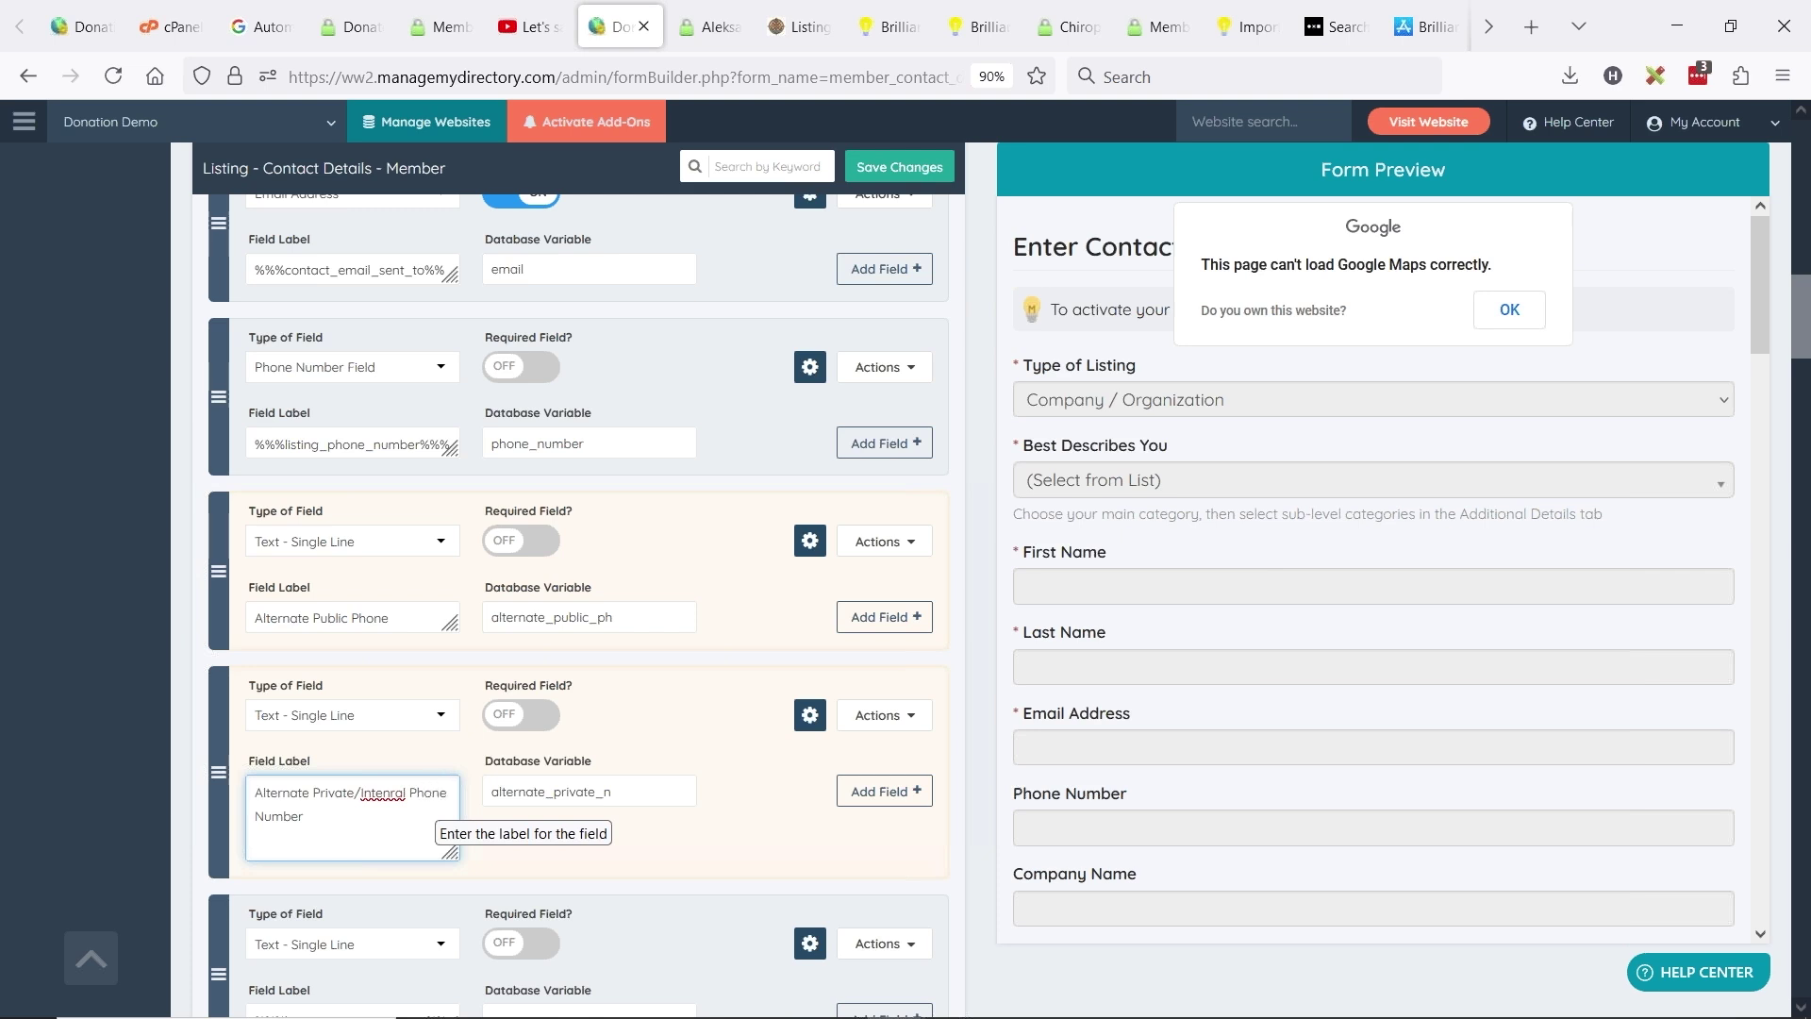
{"action": "right_click", "coordinate": [384, 793]}
{"action": "left_click", "coordinate": [444, 185]}
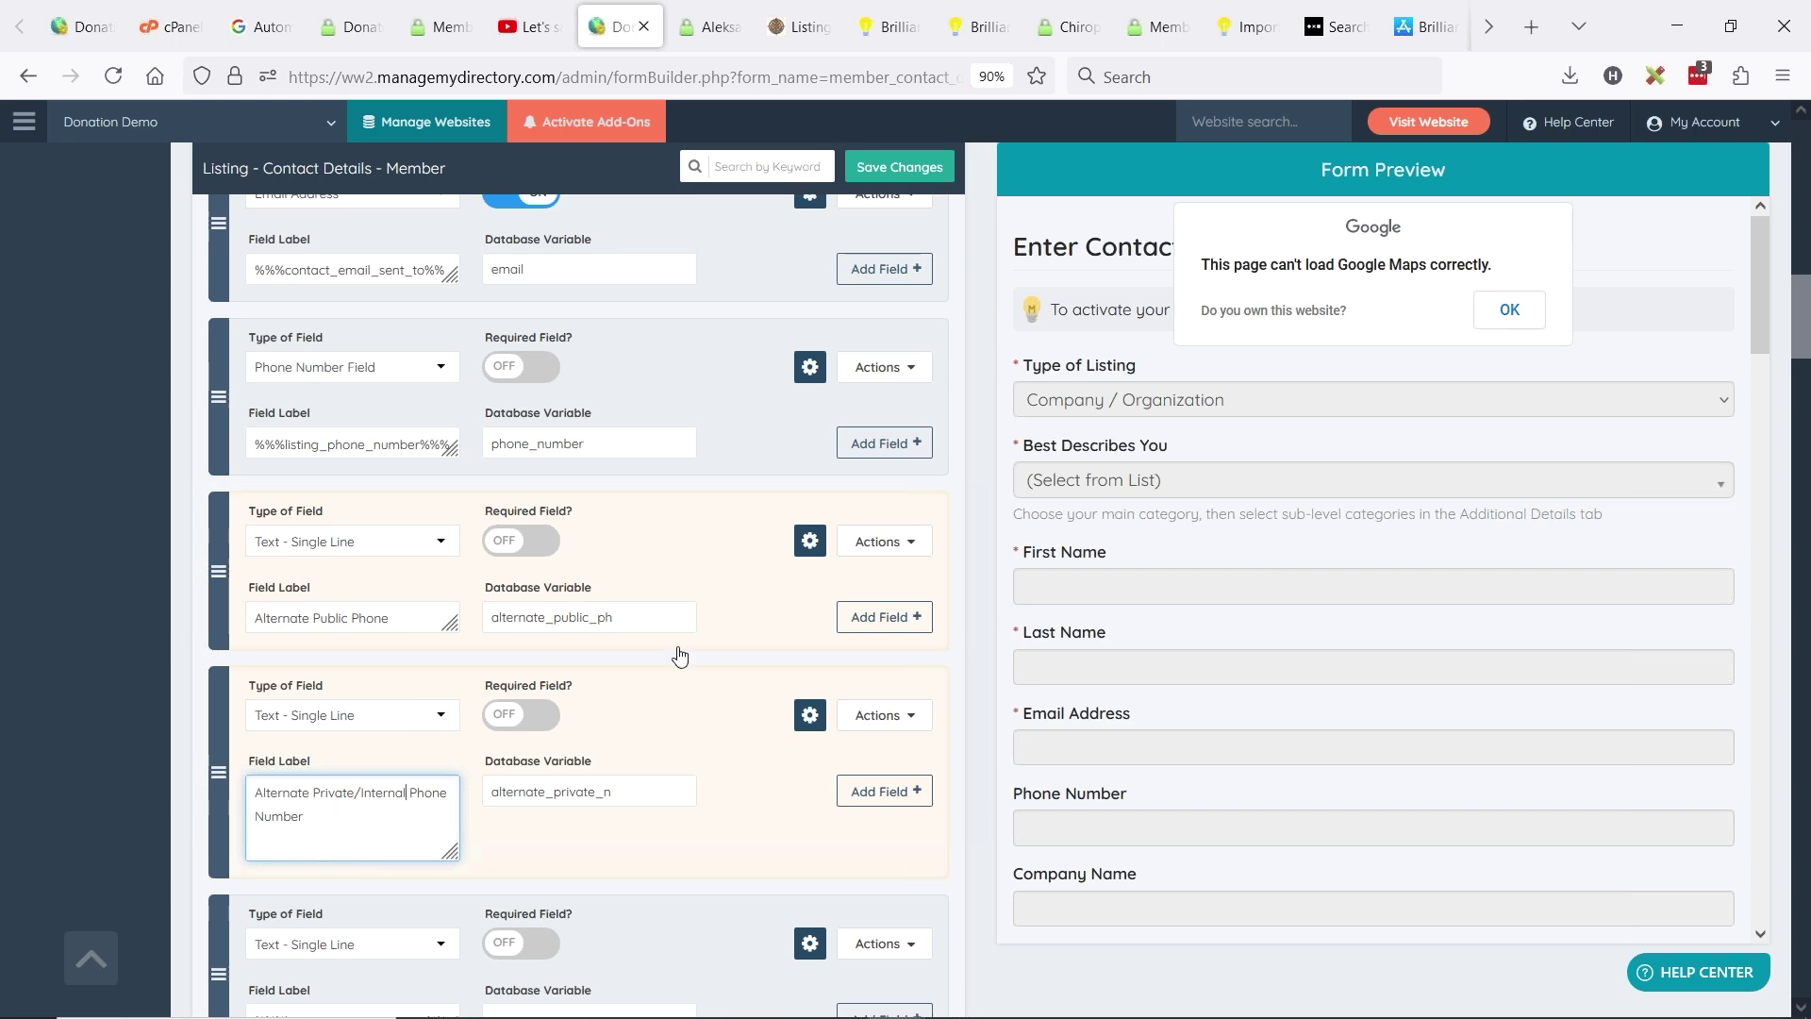
{"action": "scroll", "coordinate": [679, 657], "scroll_direction": "down", "scroll_amount": 2}
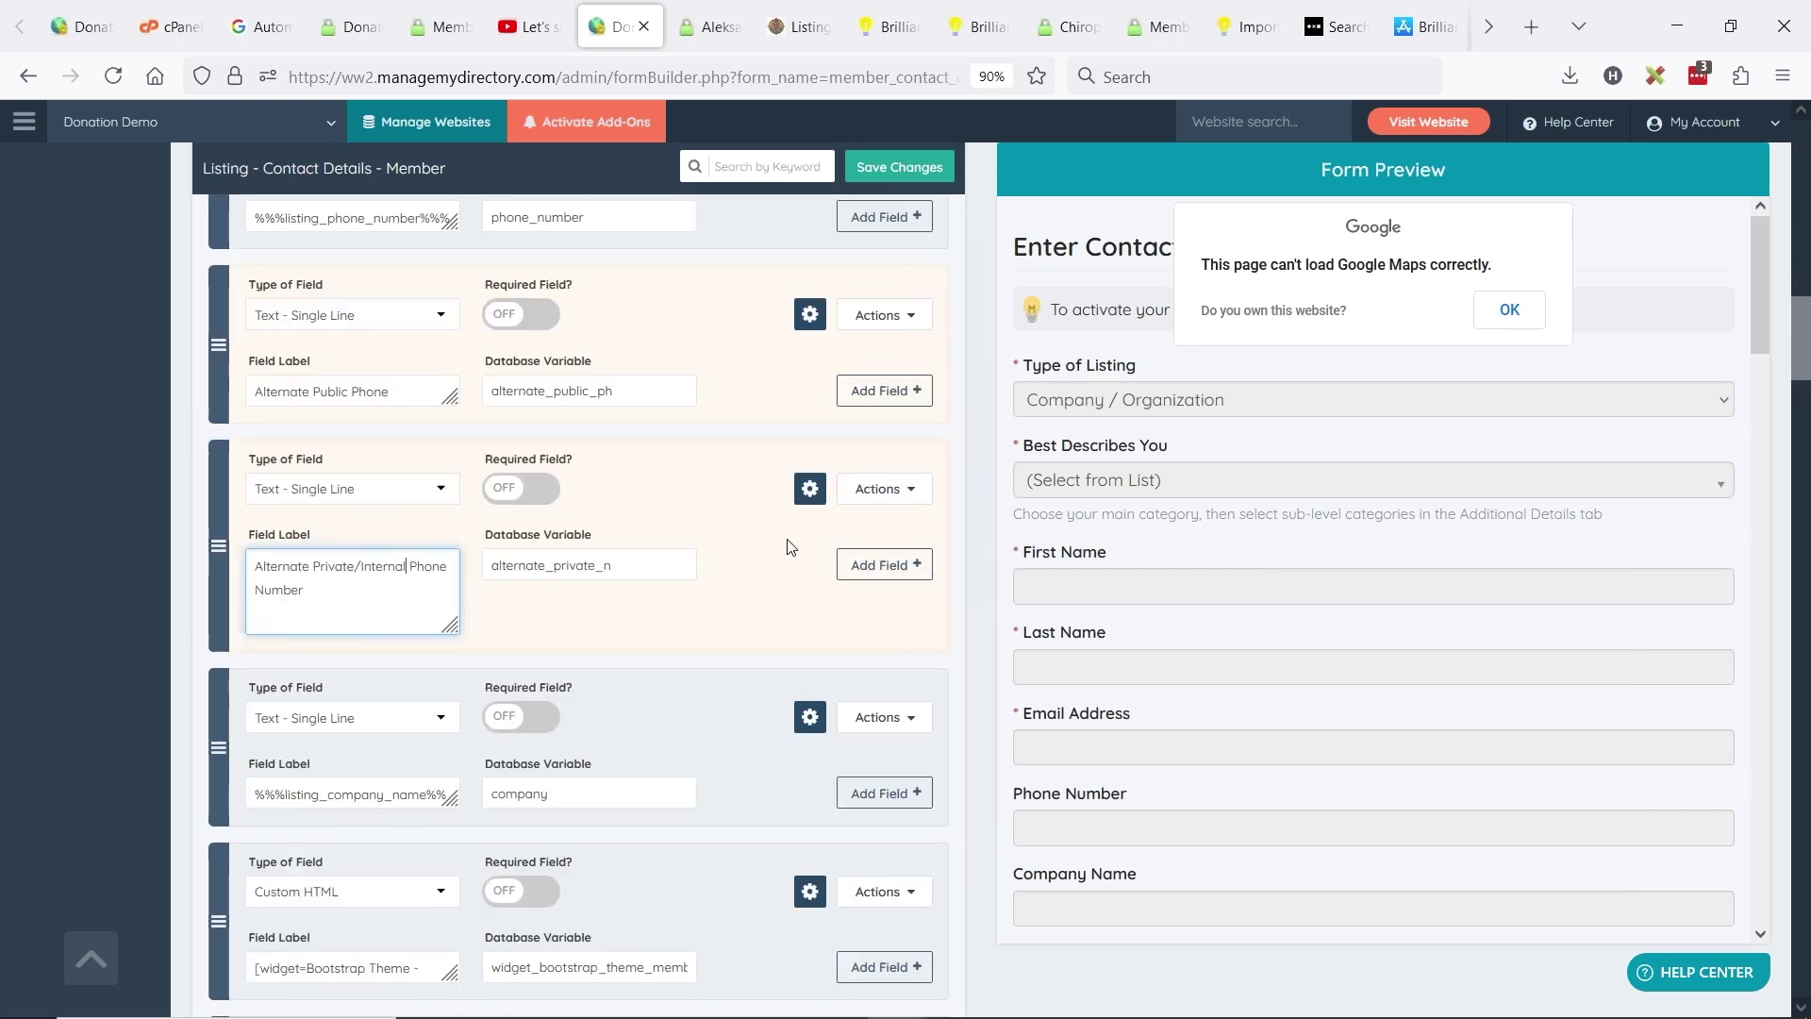
- Hide the private phone field from the public listing, lead previews, emails and table view
{"action": "left_click", "coordinate": [815, 489]}
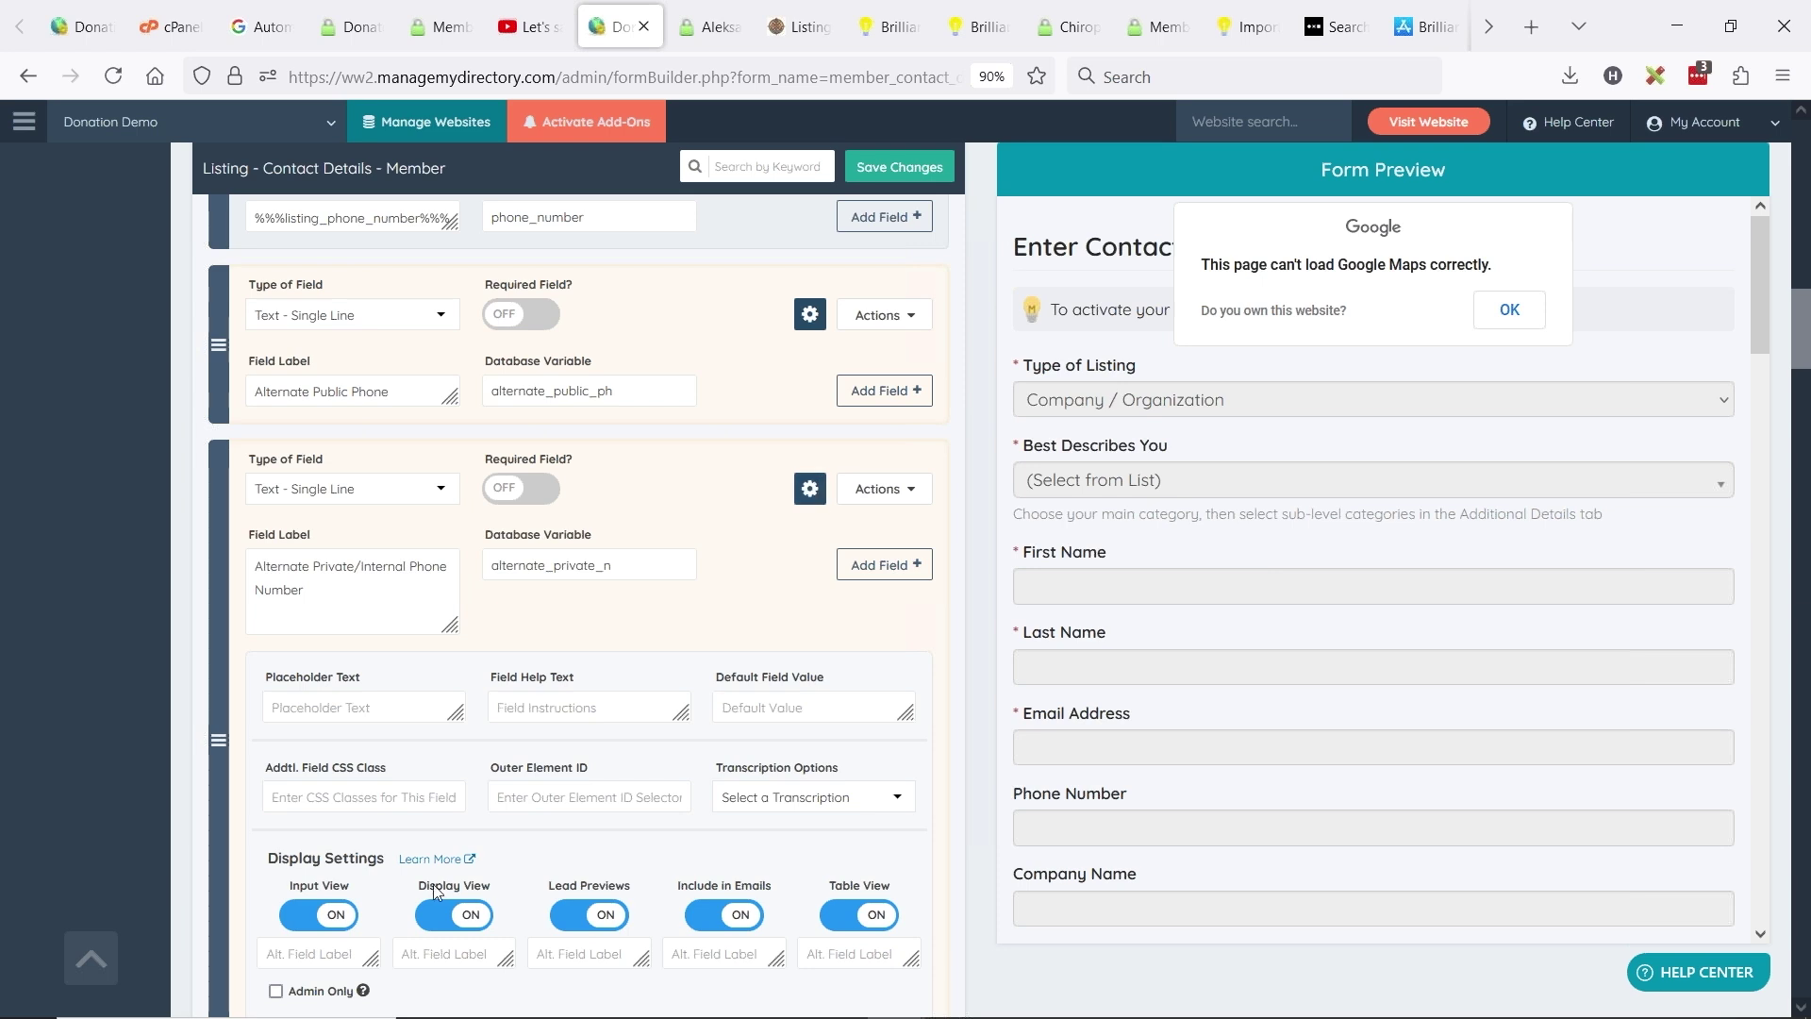
{"action": "left_click", "coordinate": [467, 916]}
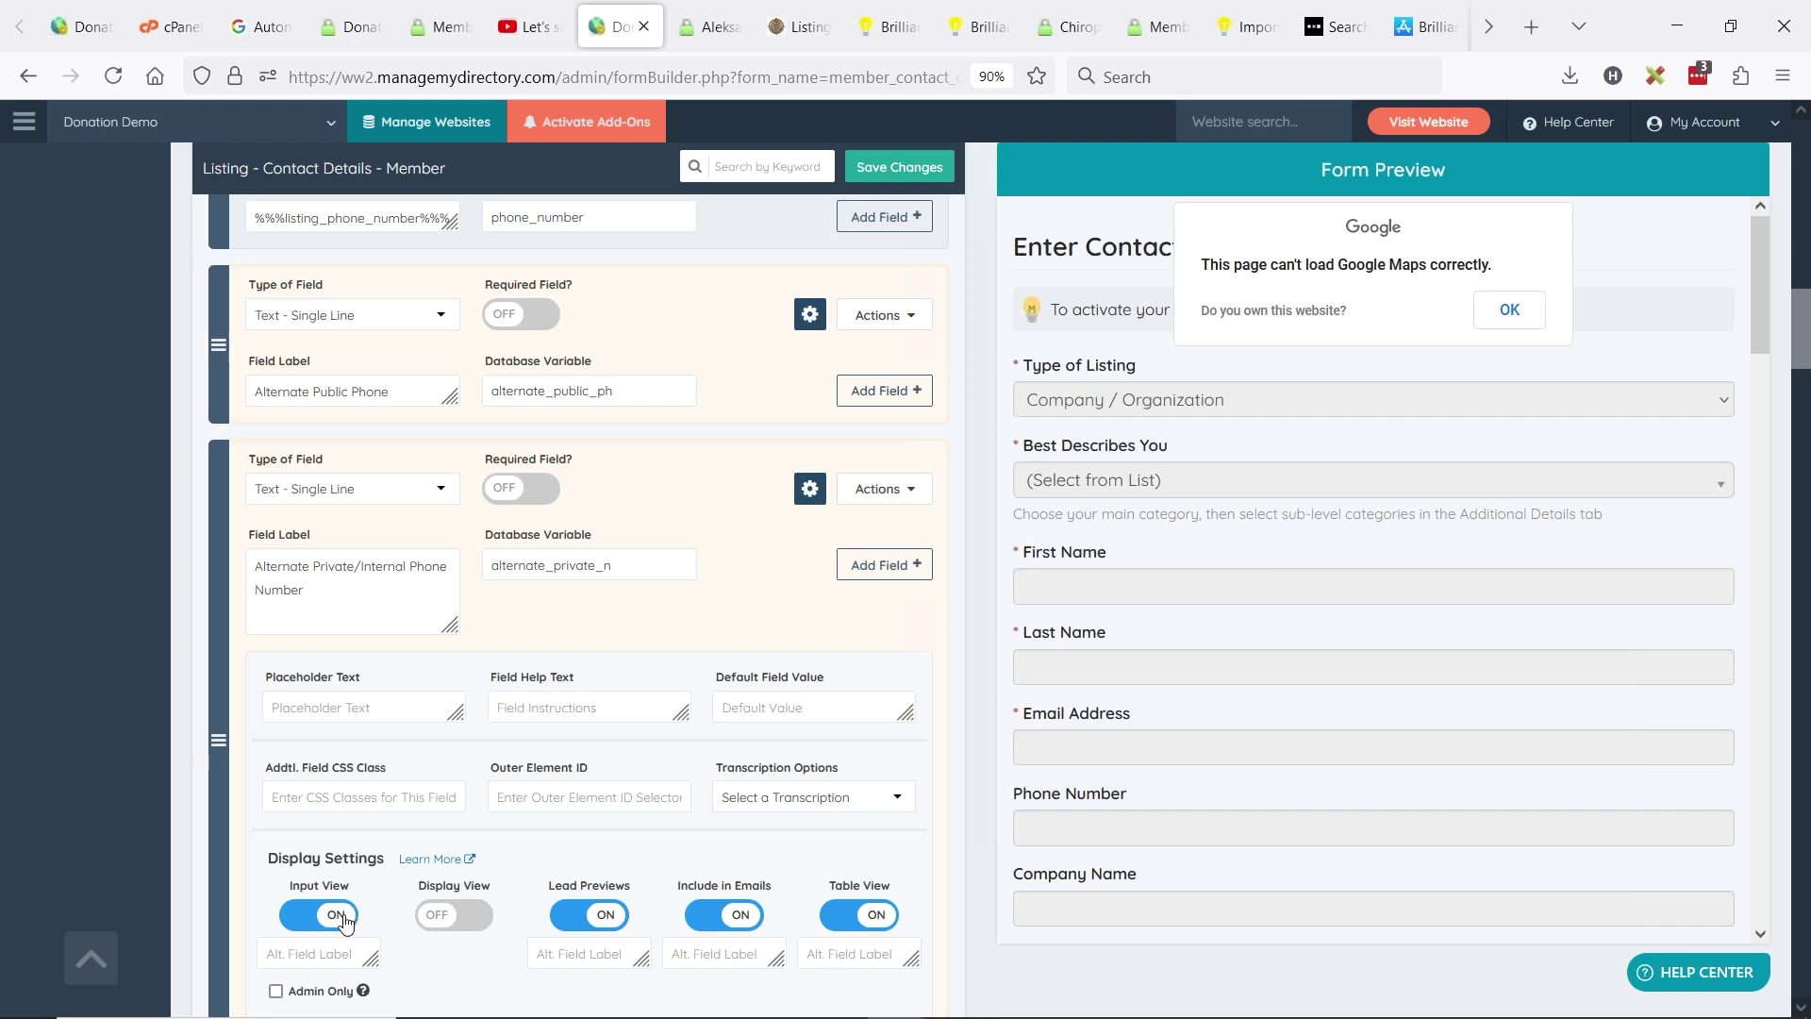
{"action": "left_click", "coordinate": [590, 915]}
{"action": "left_click", "coordinate": [723, 915]}
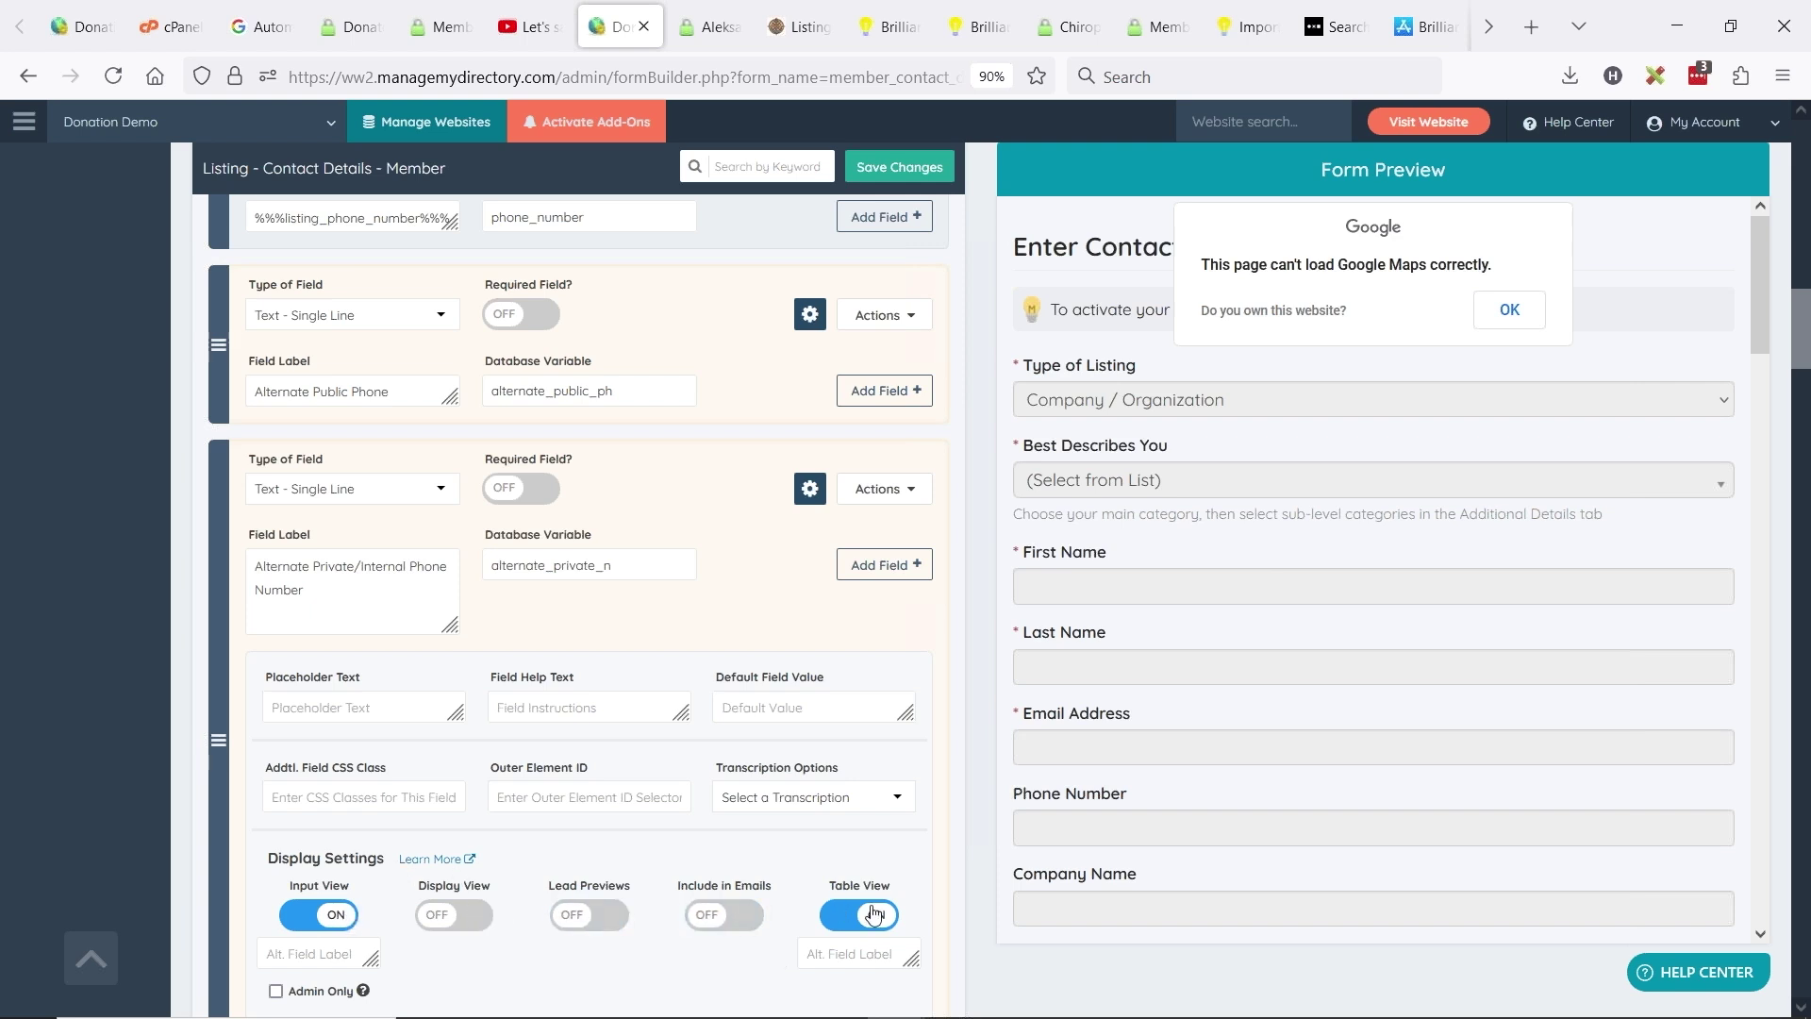
{"action": "left_click", "coordinate": [872, 913]}
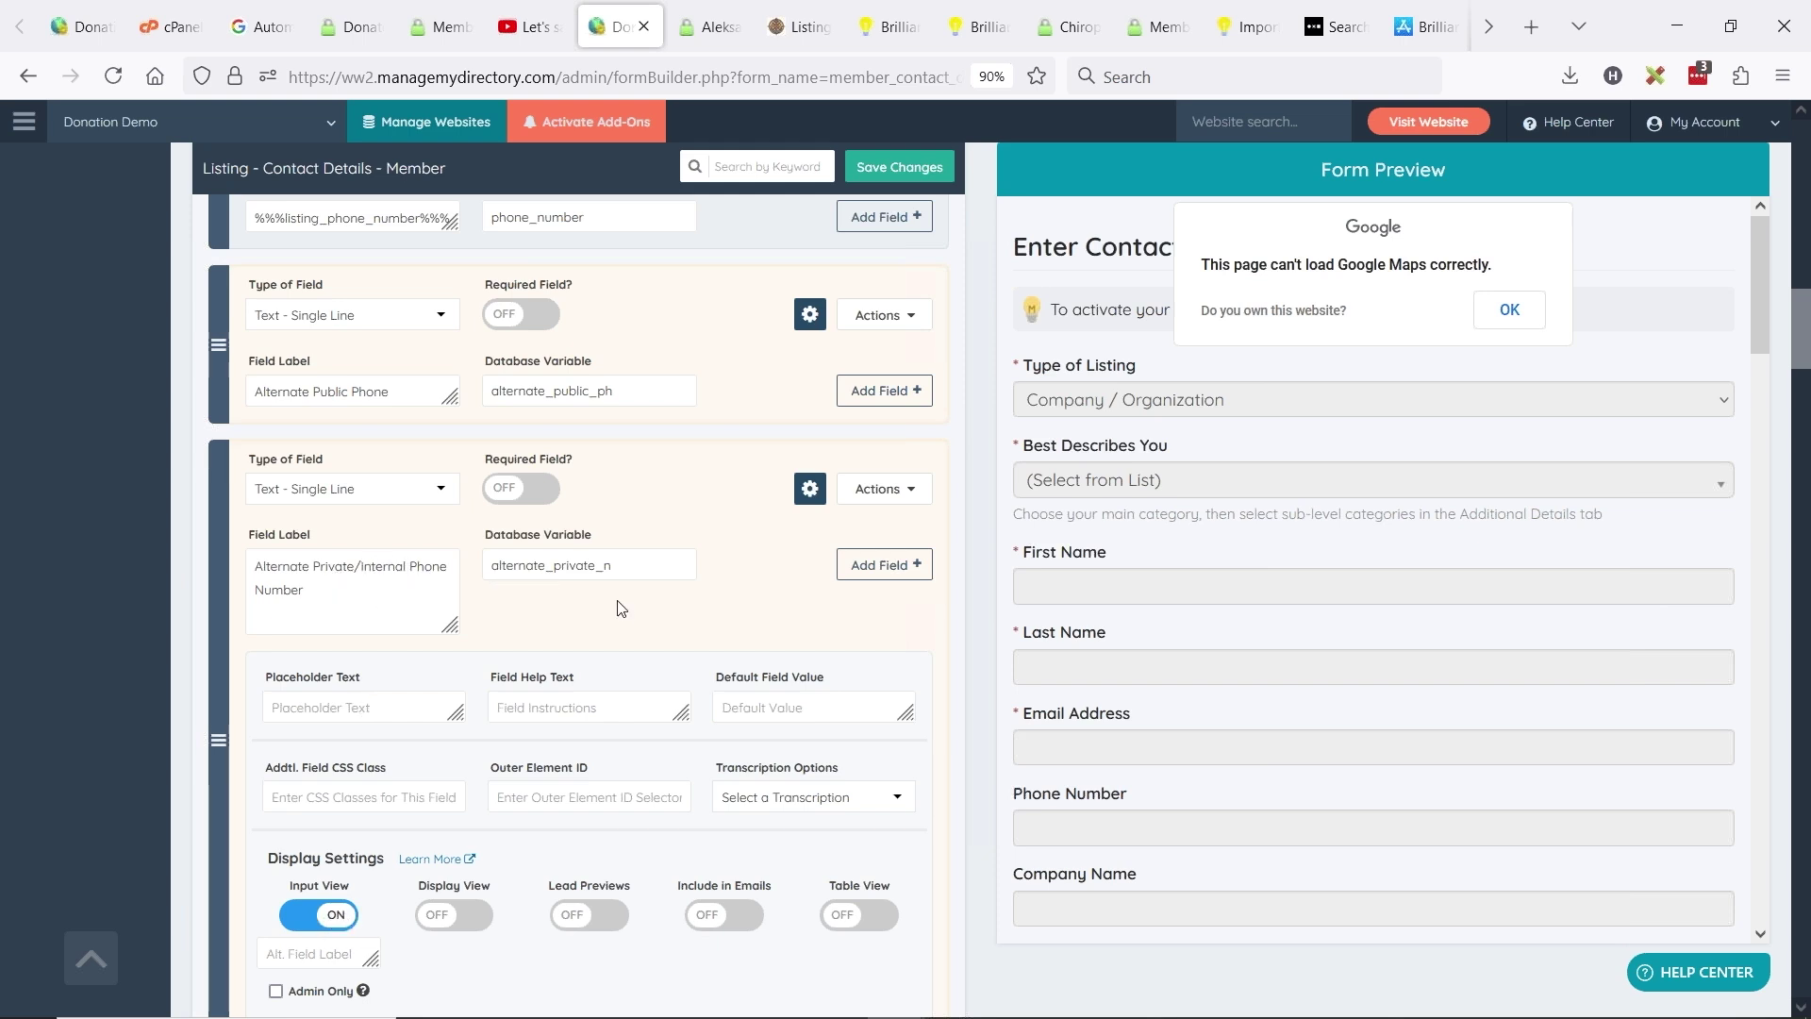
- Review field types for Alternate Public Phone, keeping it as single-line text
{"action": "scroll", "coordinate": [416, 471], "scroll_direction": "up", "scroll_amount": 3}
{"action": "left_click", "coordinate": [385, 545]}
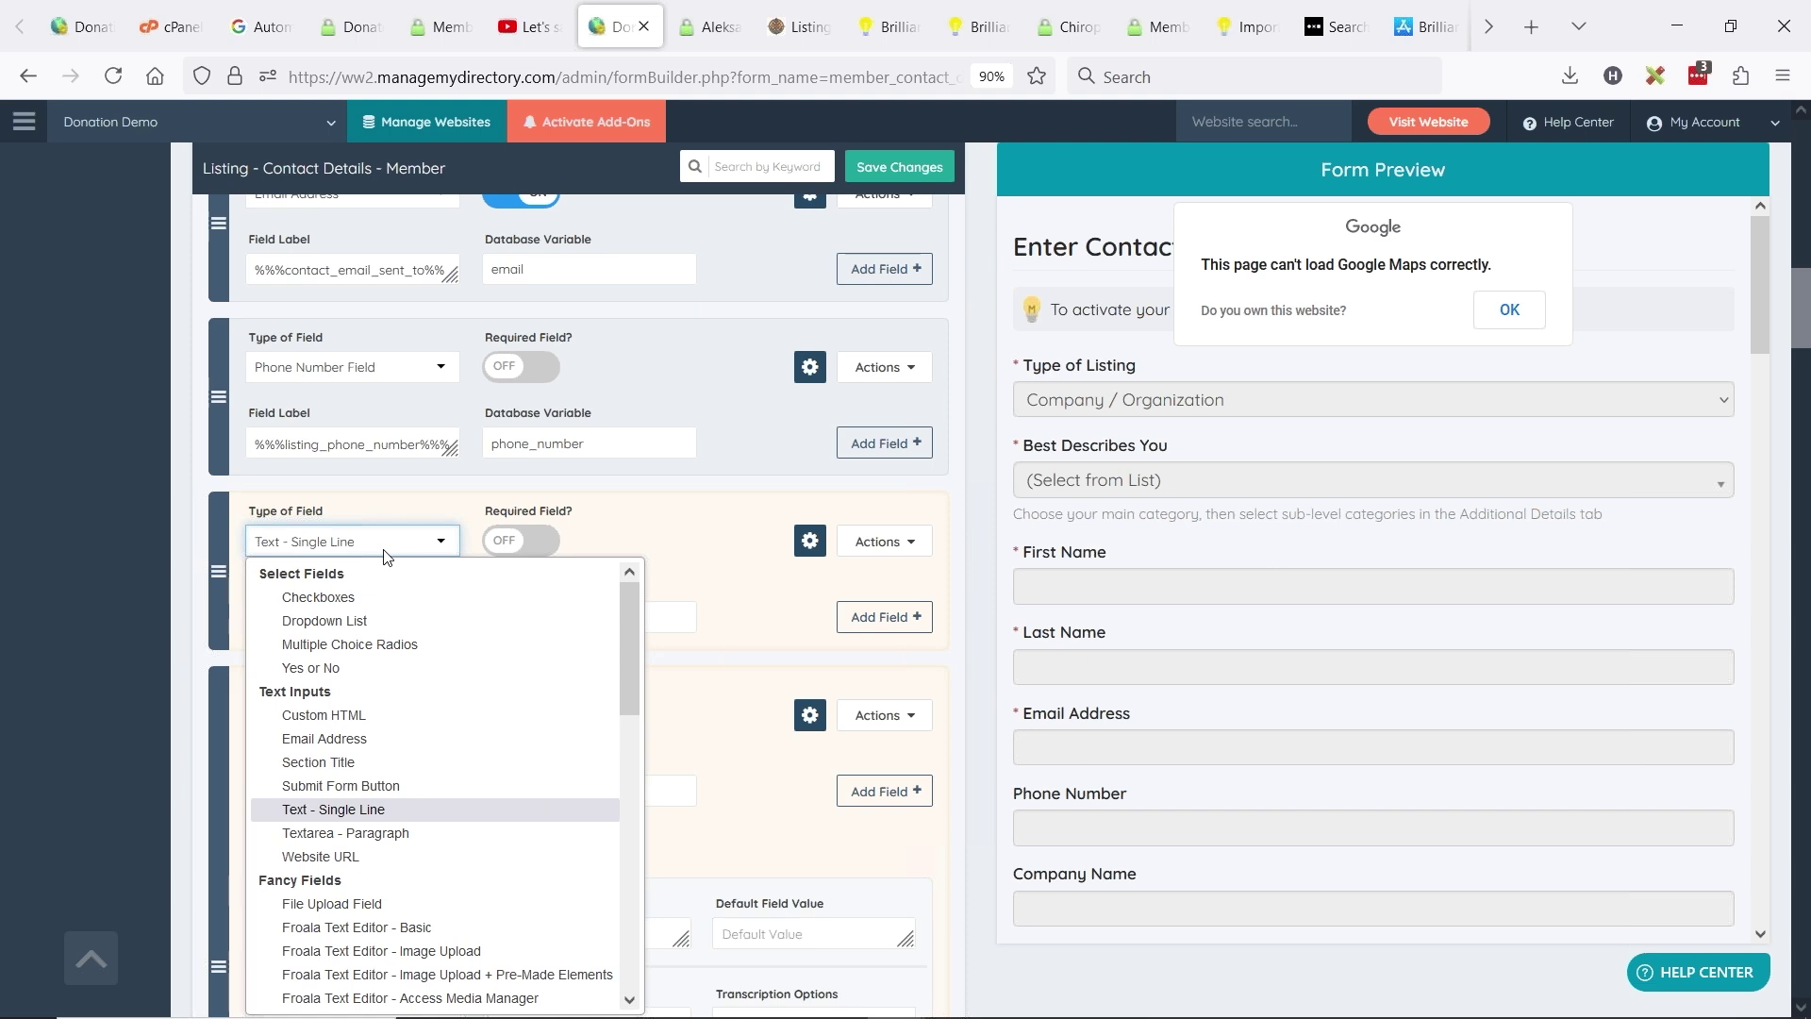
{"action": "scroll", "coordinate": [421, 615], "scroll_direction": "down", "scroll_amount": 7}
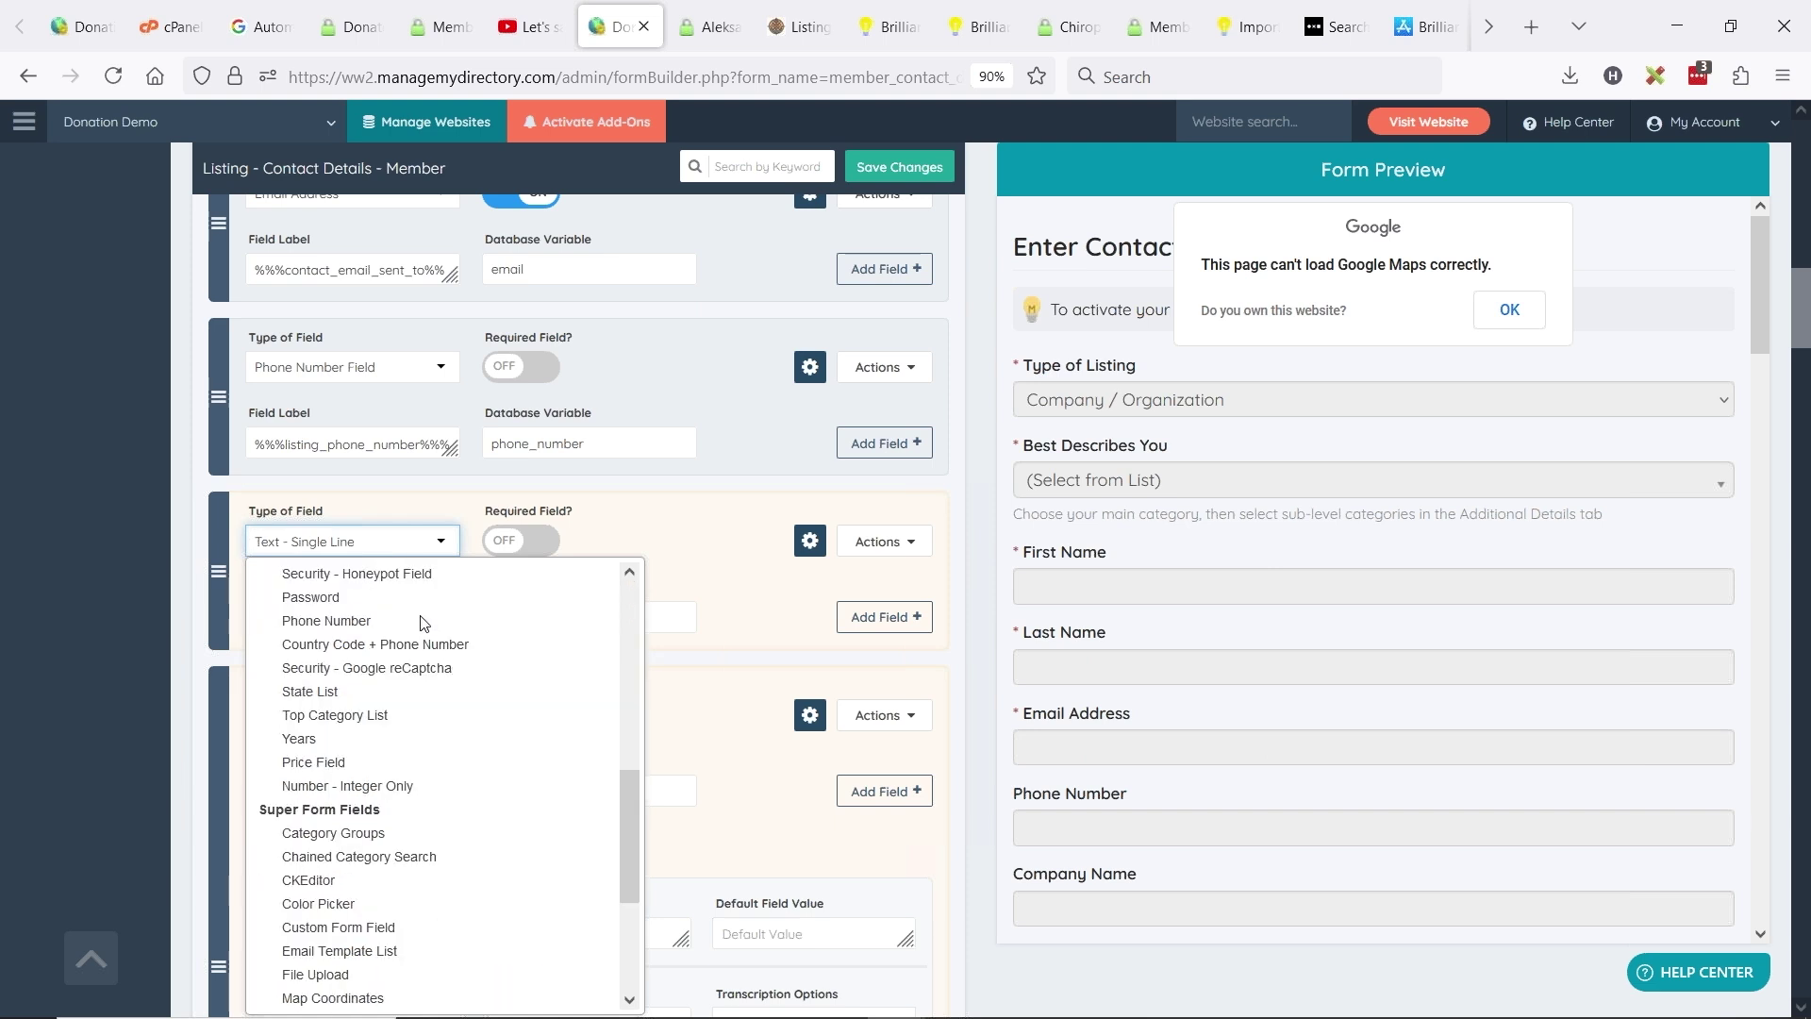
{"action": "scroll", "coordinate": [424, 623], "scroll_direction": "down", "scroll_amount": 3}
{"action": "scroll", "coordinate": [423, 623], "scroll_direction": "up", "scroll_amount": 8}
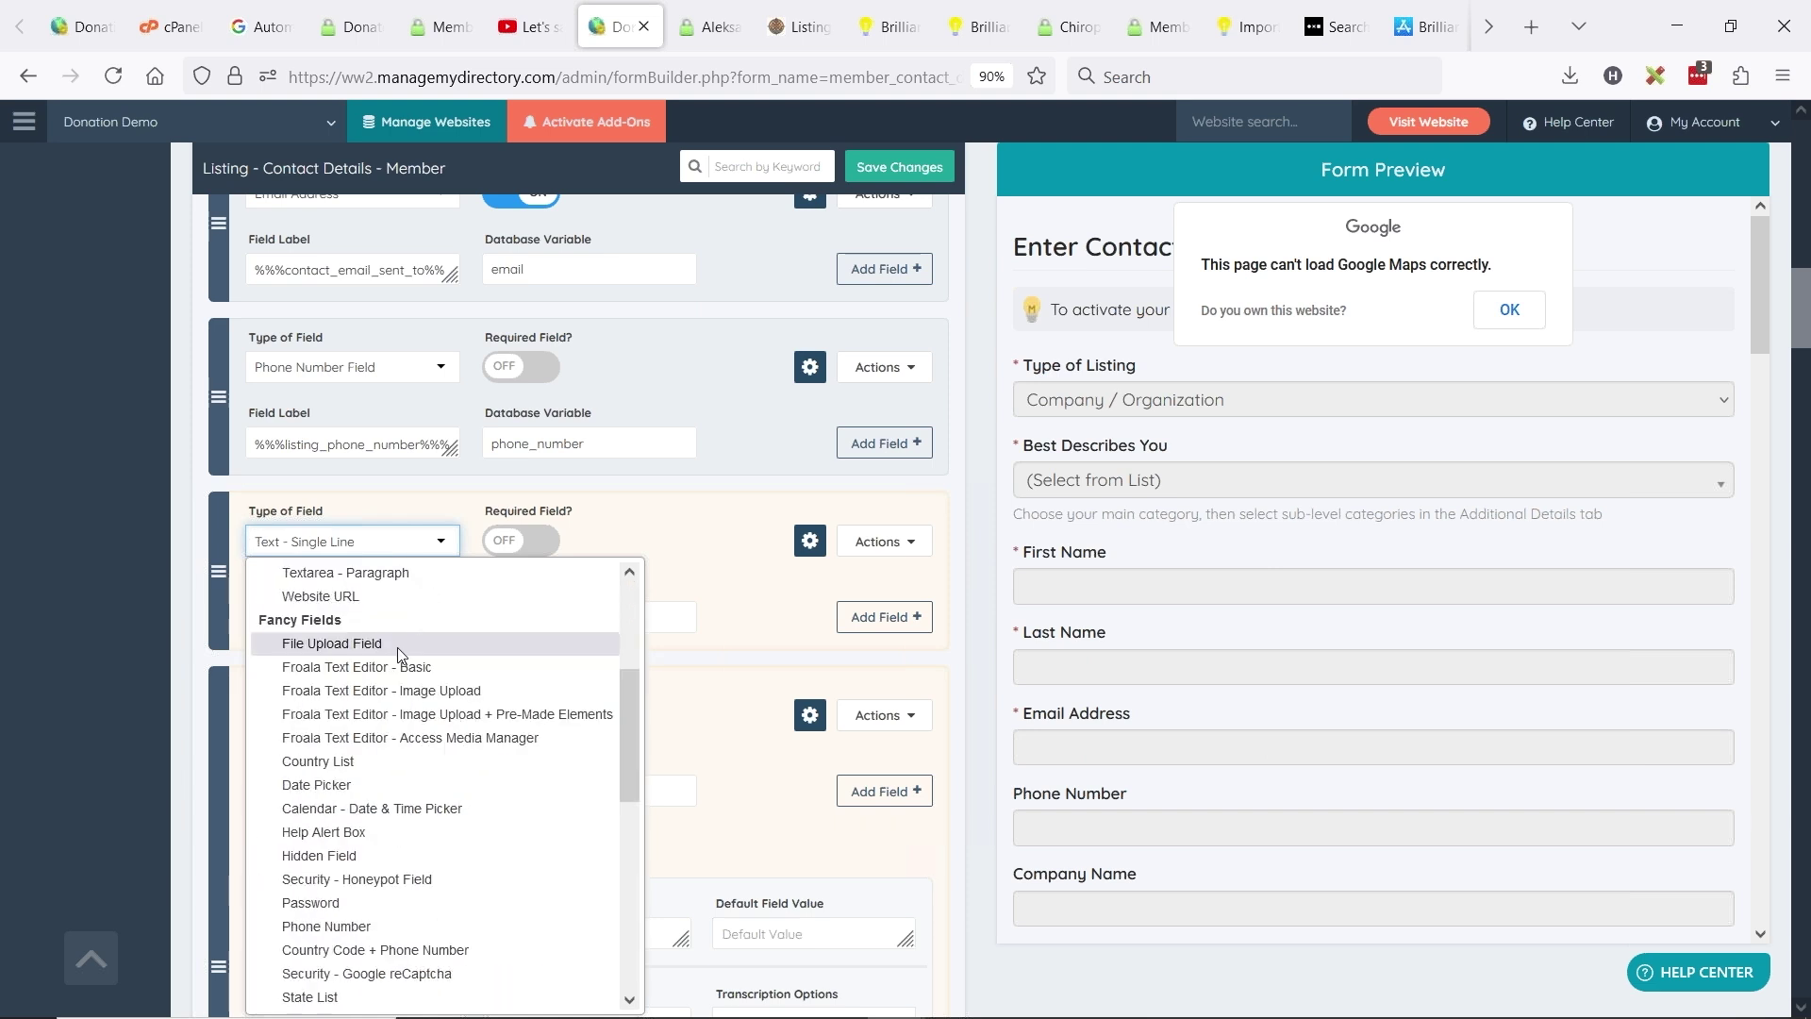
{"action": "scroll", "coordinate": [430, 651], "scroll_direction": "up", "scroll_amount": 3}
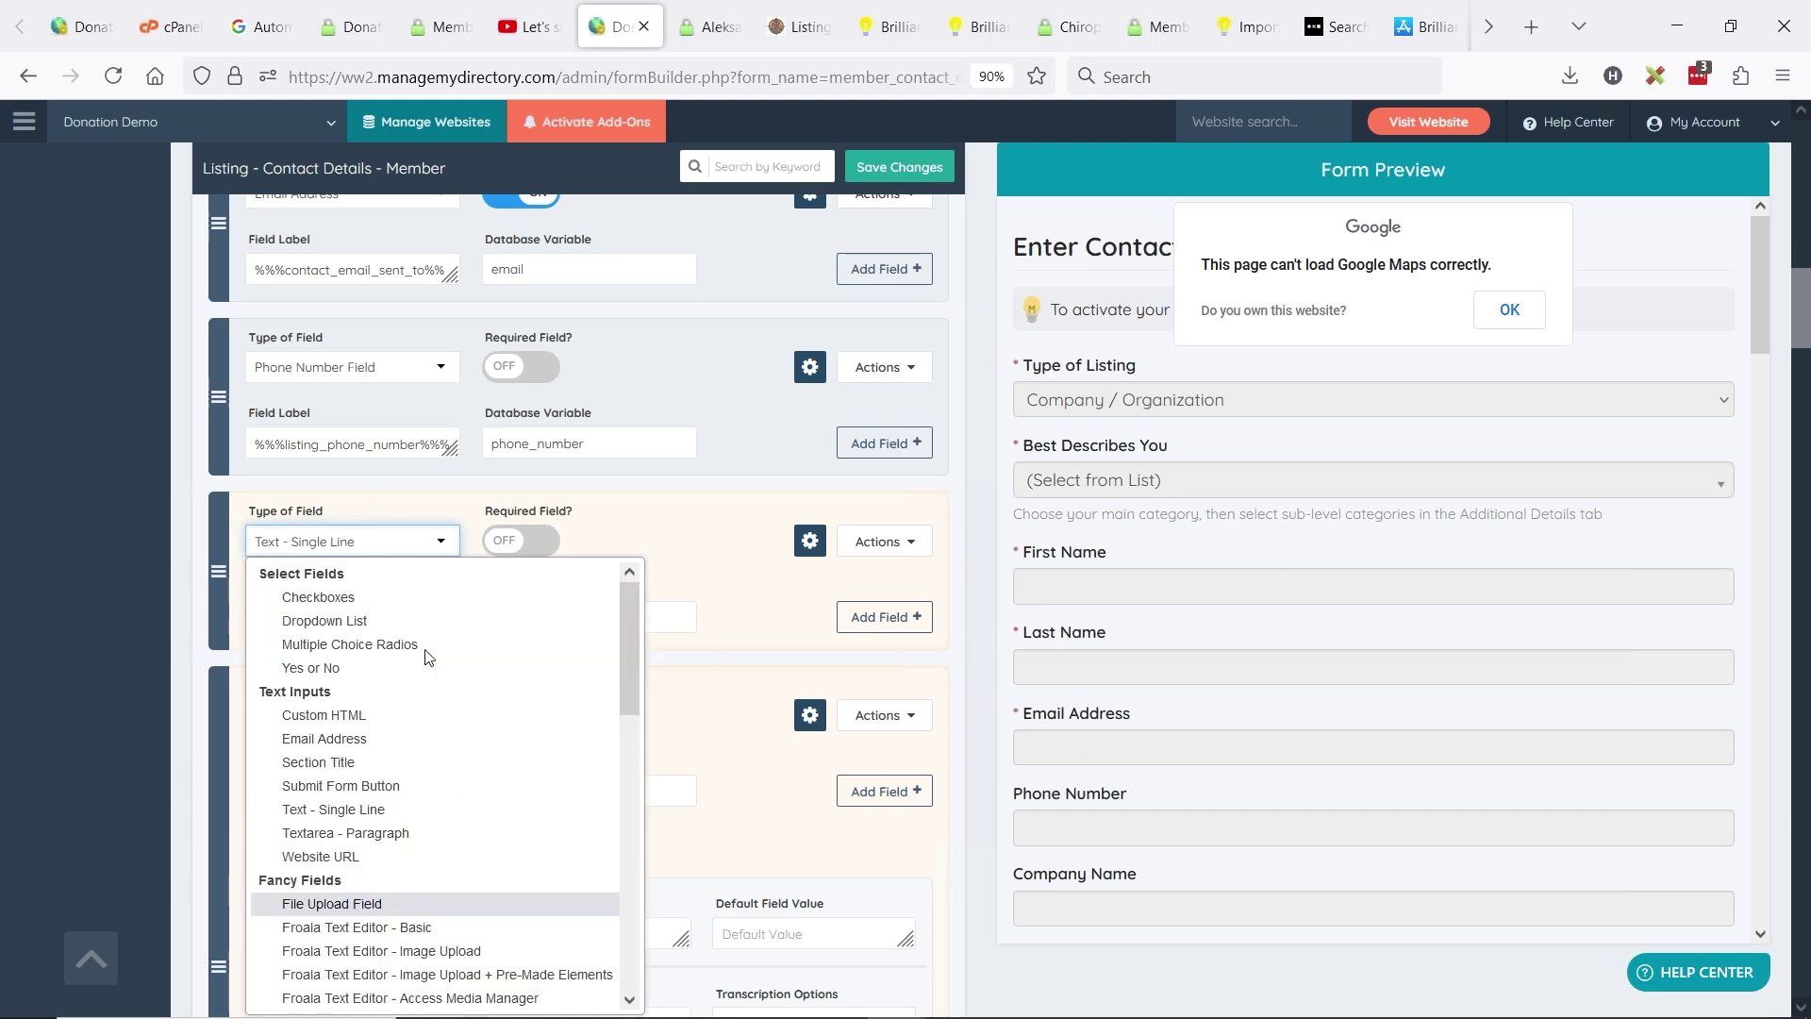
{"action": "left_click", "coordinate": [717, 581]}
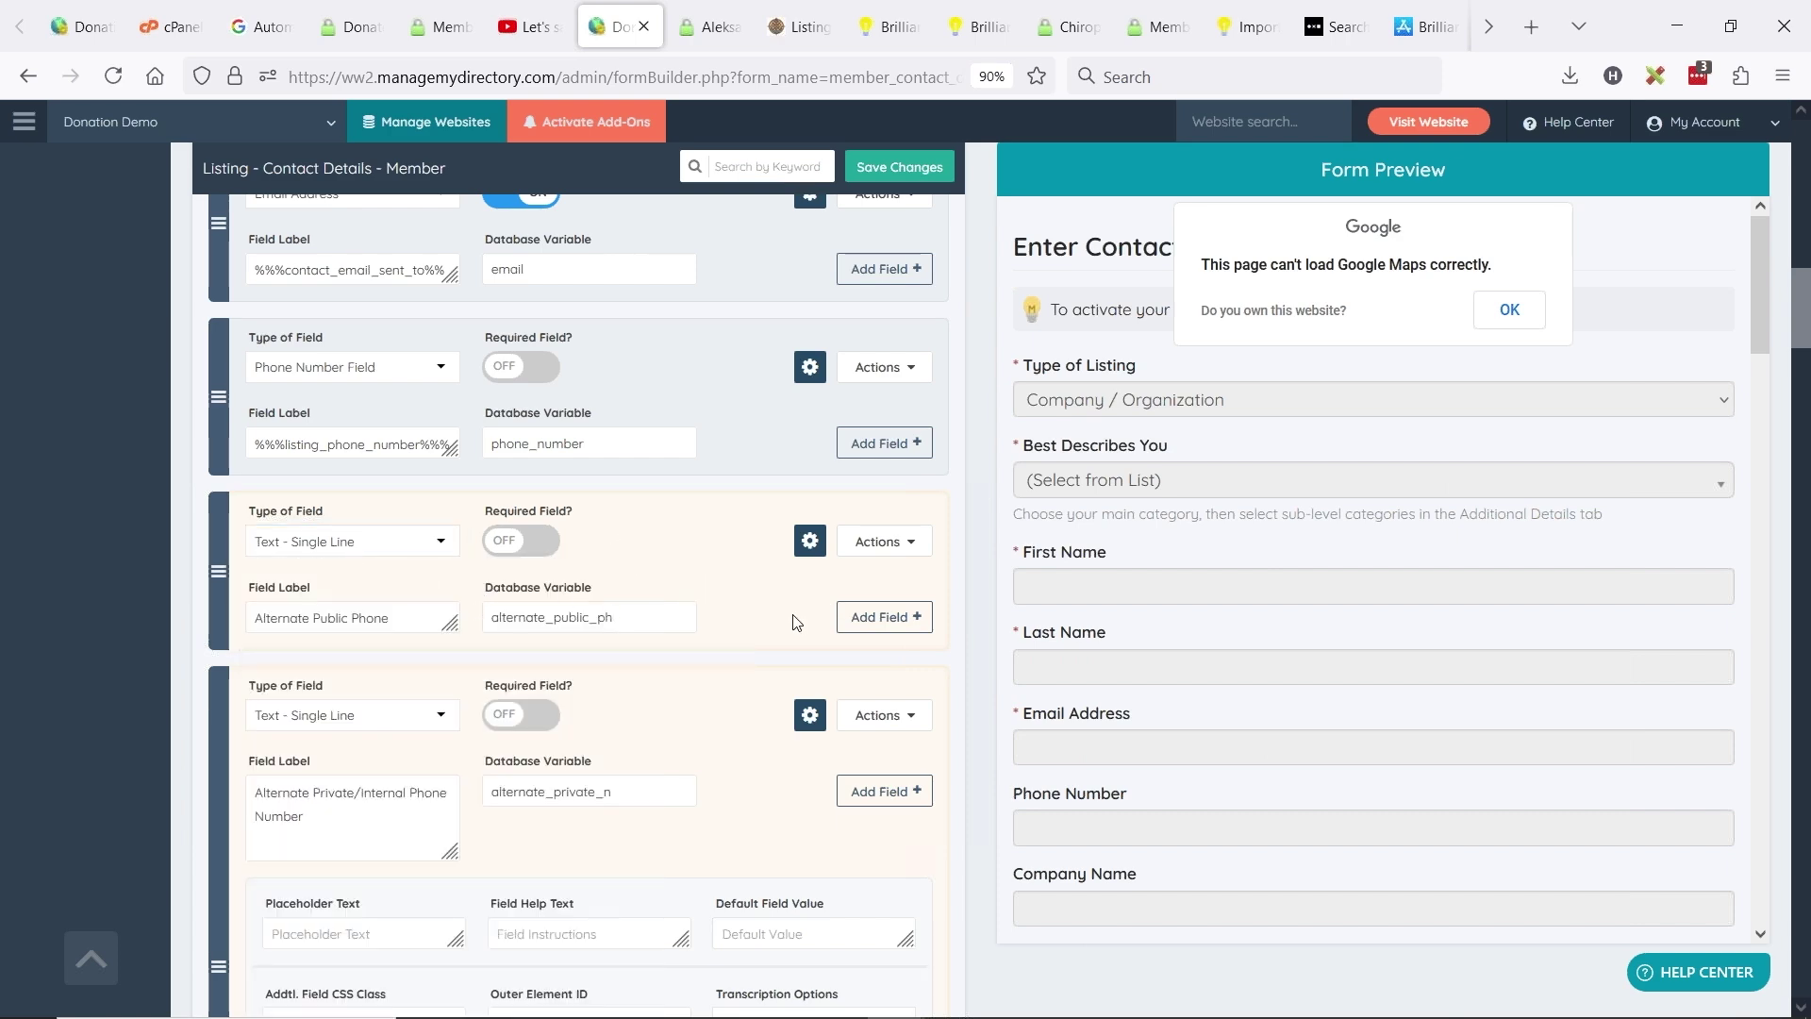
- Save the contact form changes and go to the member's public listing
{"action": "scroll", "coordinate": [929, 637], "scroll_direction": "up", "scroll_amount": 5}
{"action": "scroll", "coordinate": [979, 494], "scroll_direction": "up", "scroll_amount": 6}
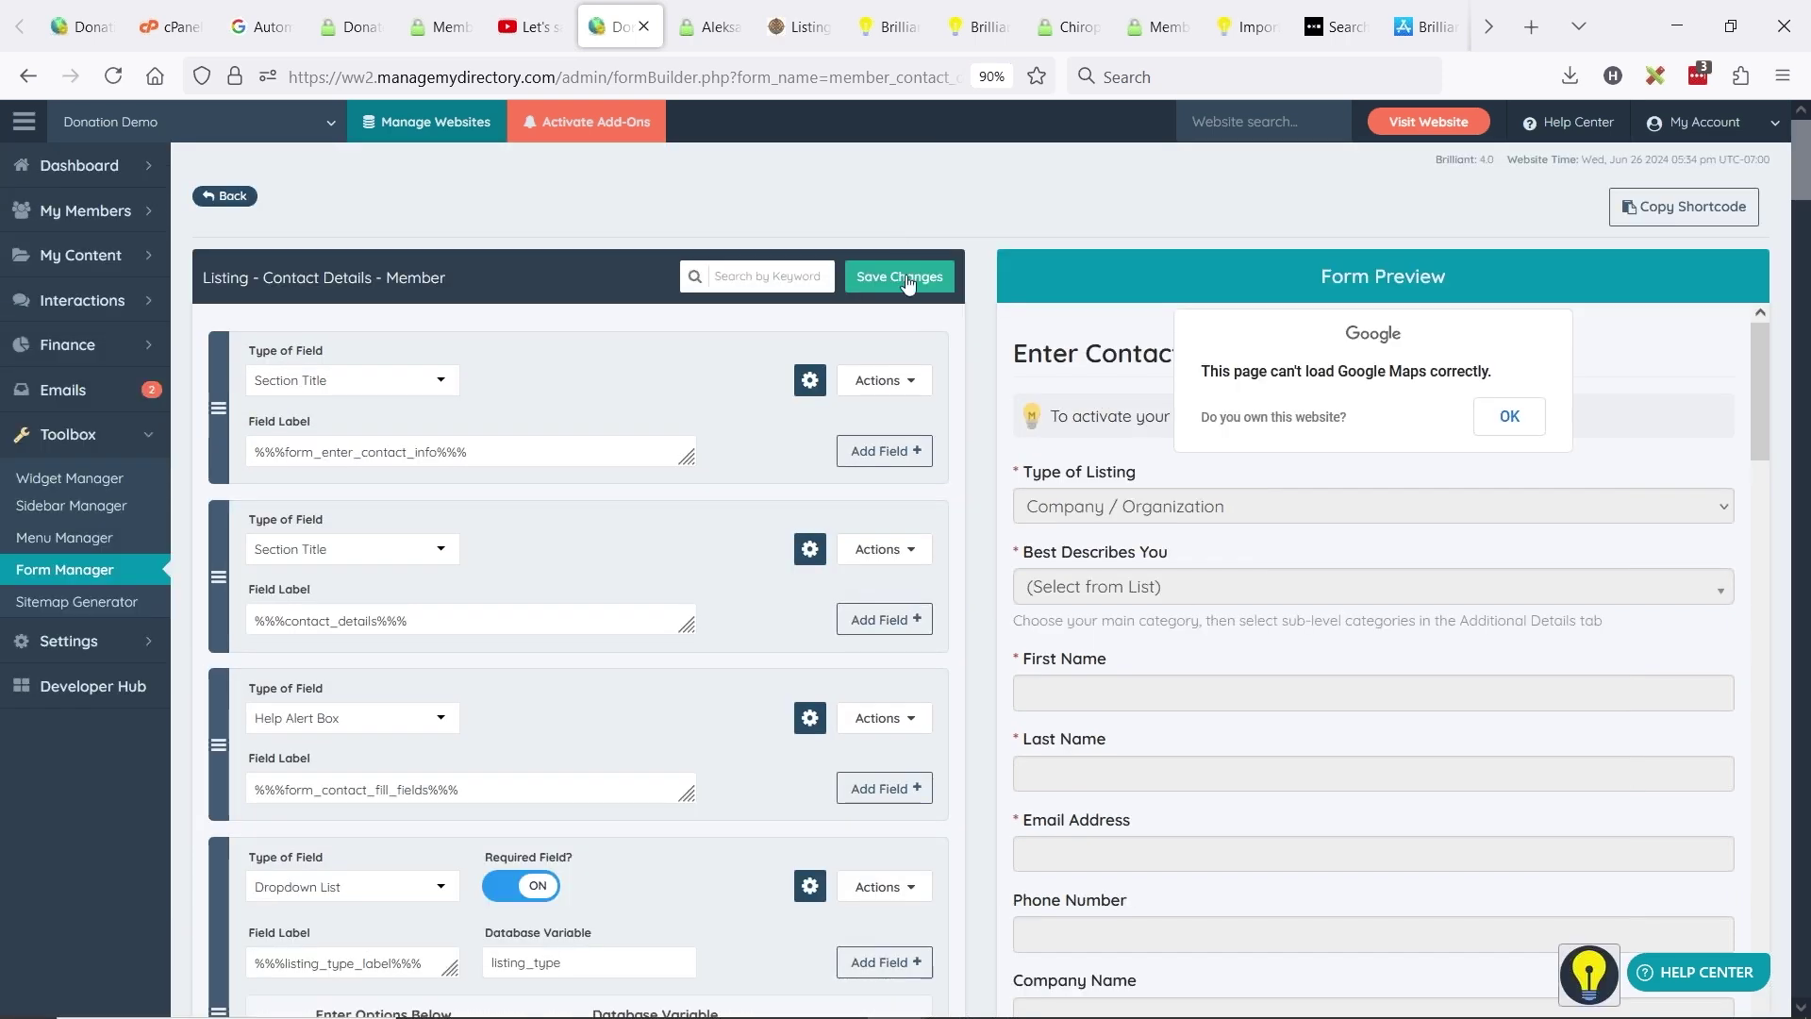
{"action": "left_click", "coordinate": [907, 281]}
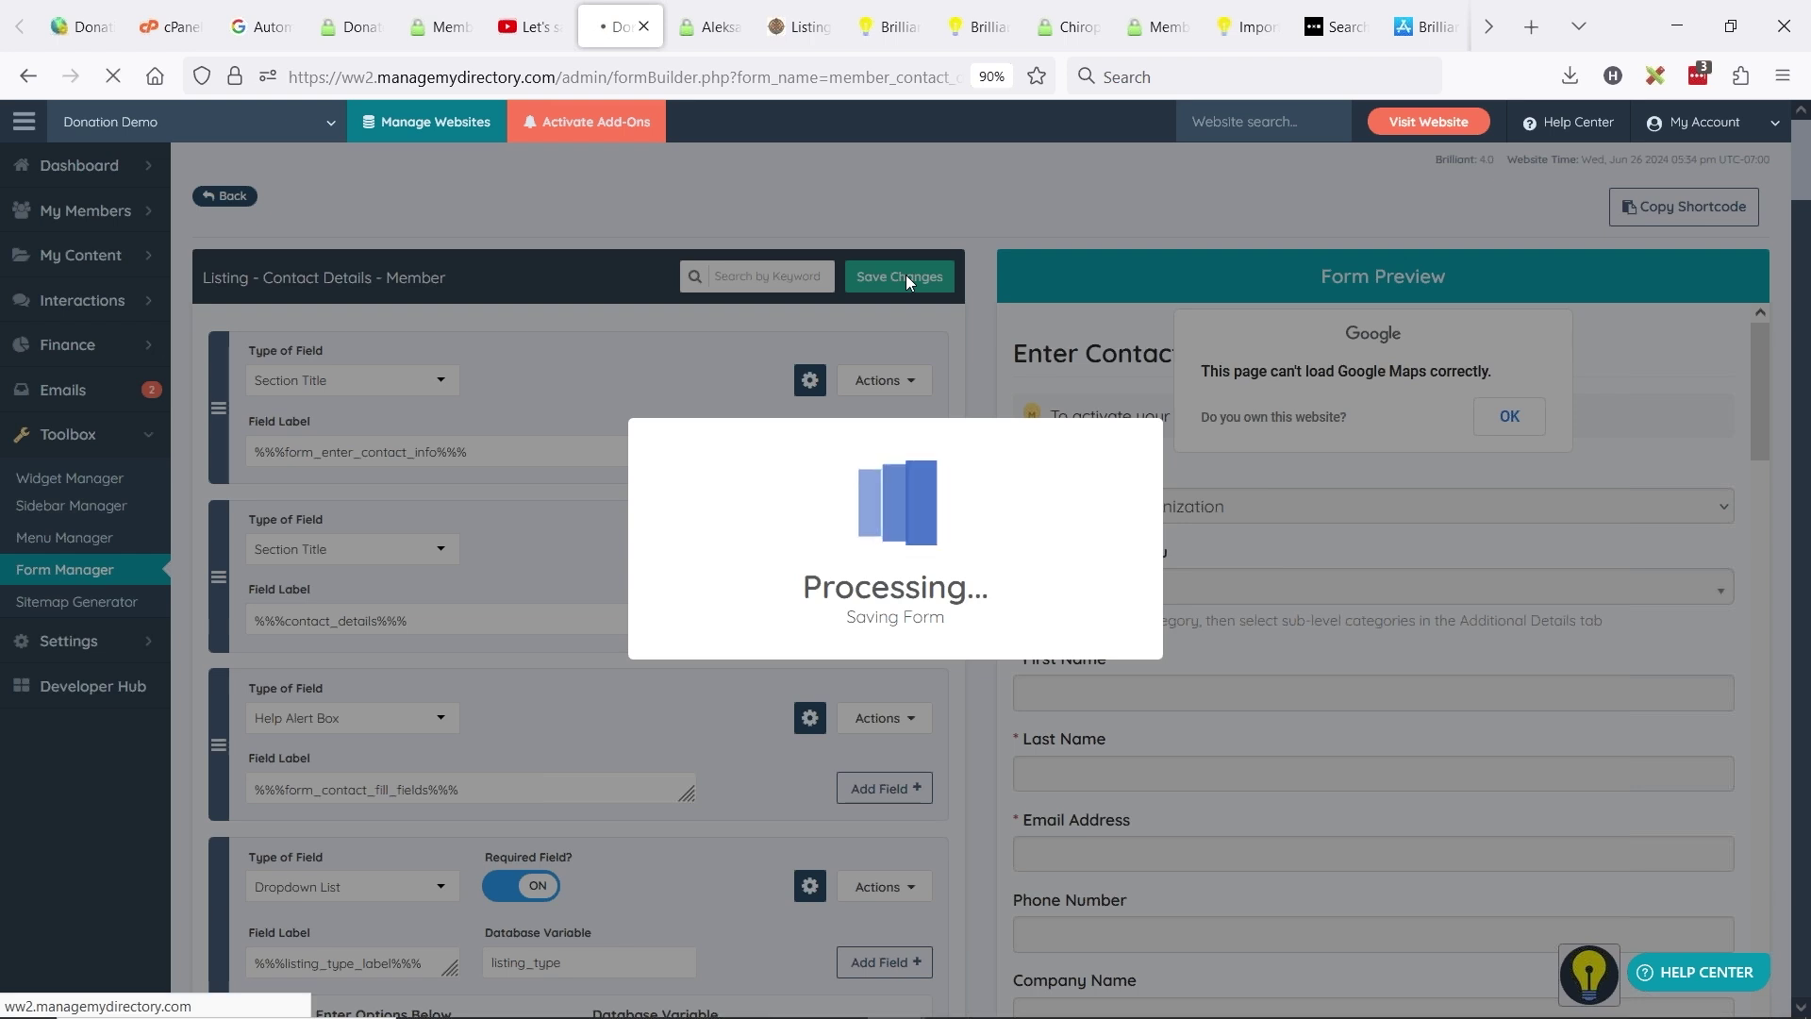
{"action": "left_click", "coordinate": [724, 49]}
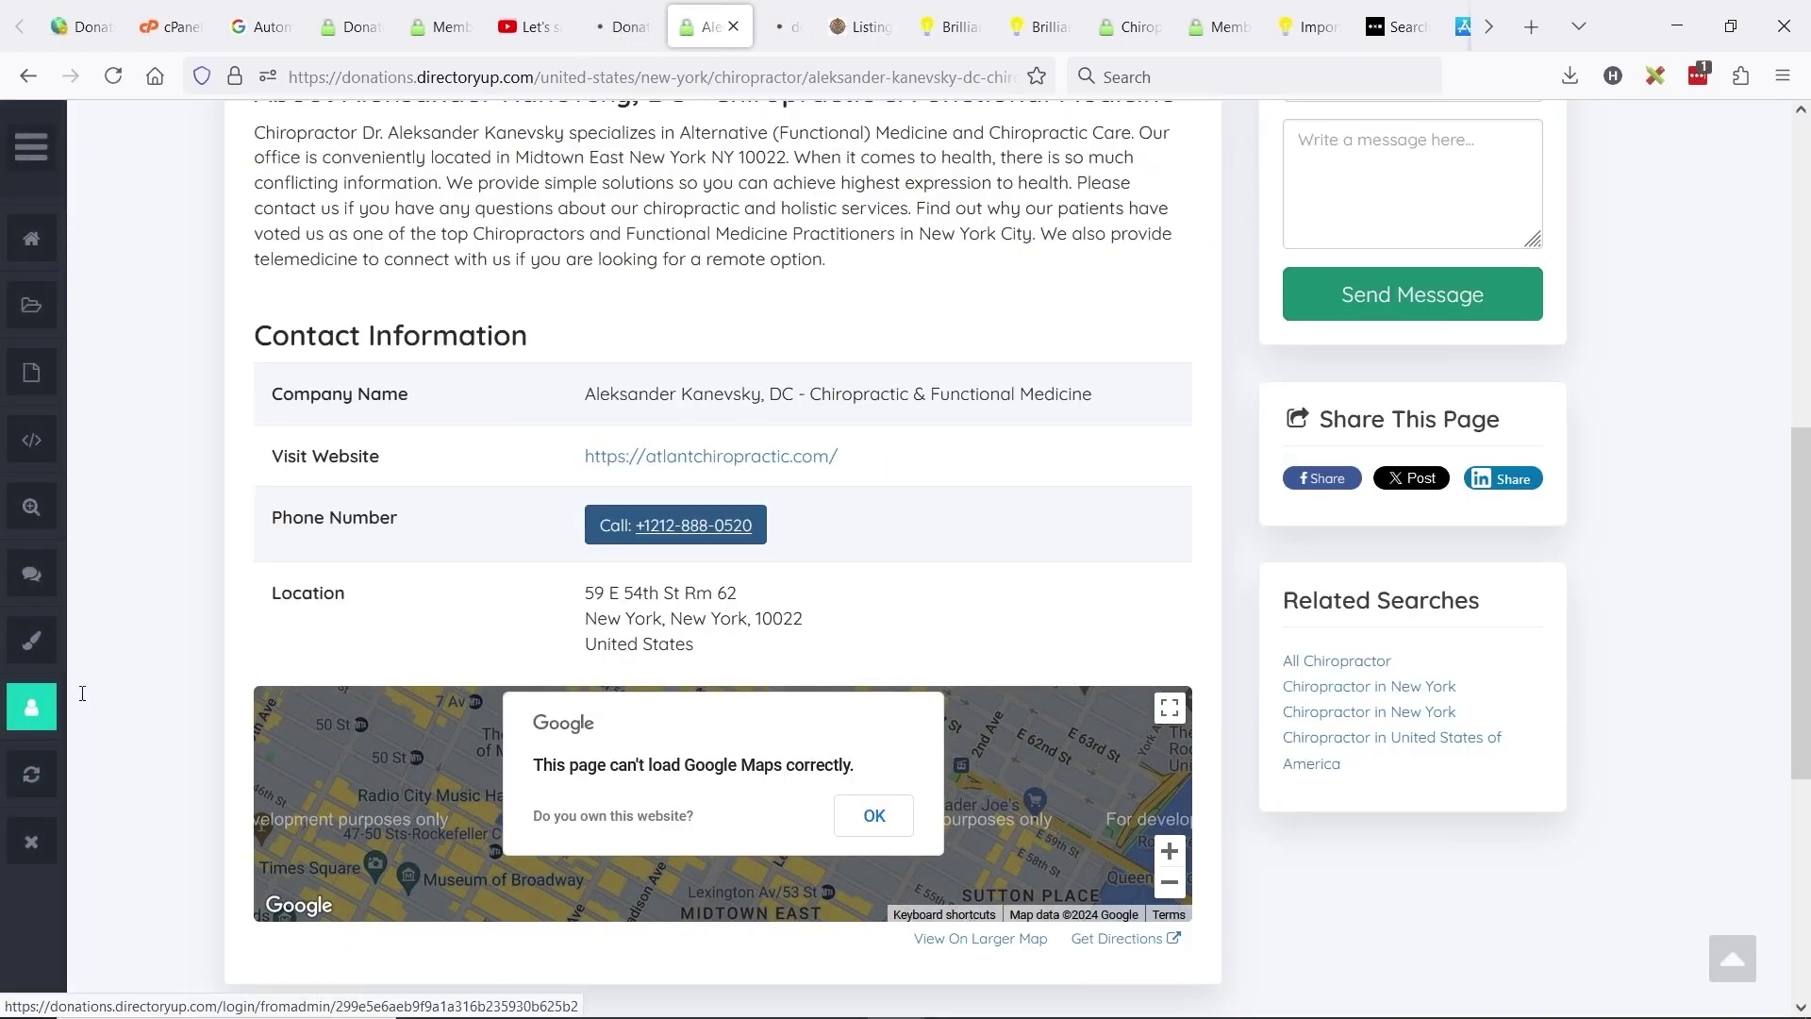
{"action": "left_click", "coordinate": [32, 808]}
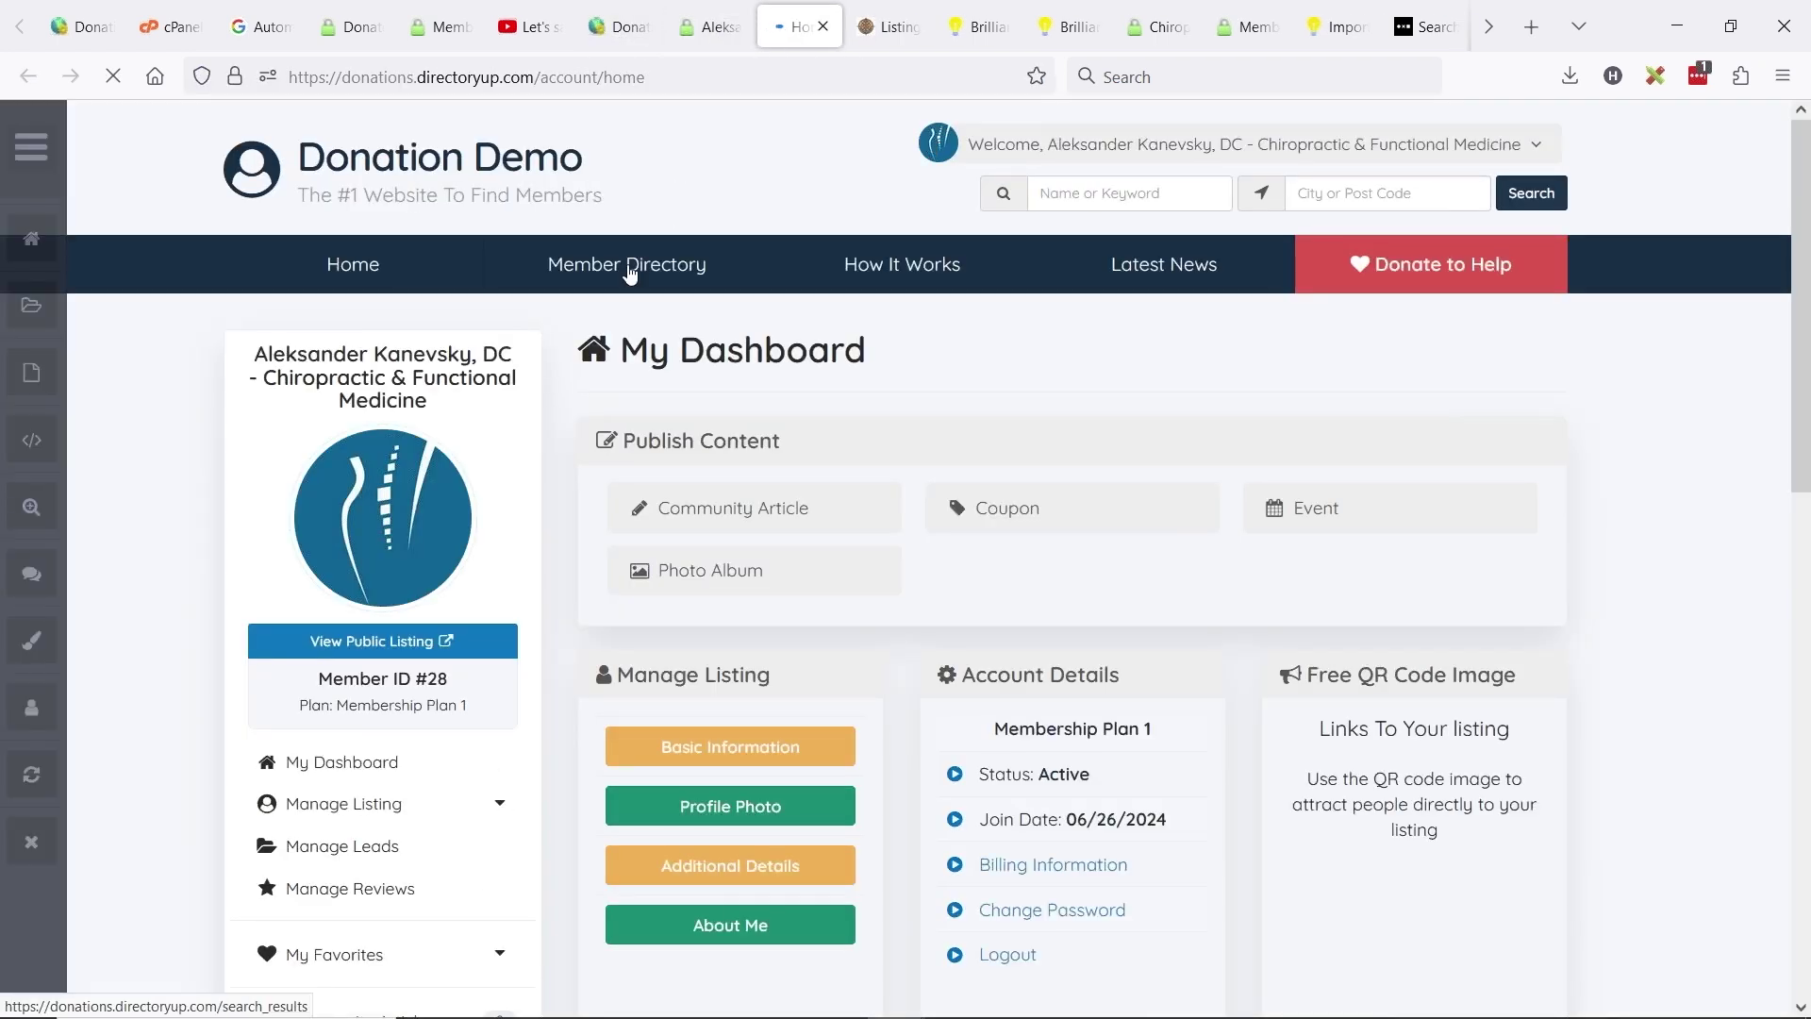
{"action": "left_click", "coordinate": [783, 749]}
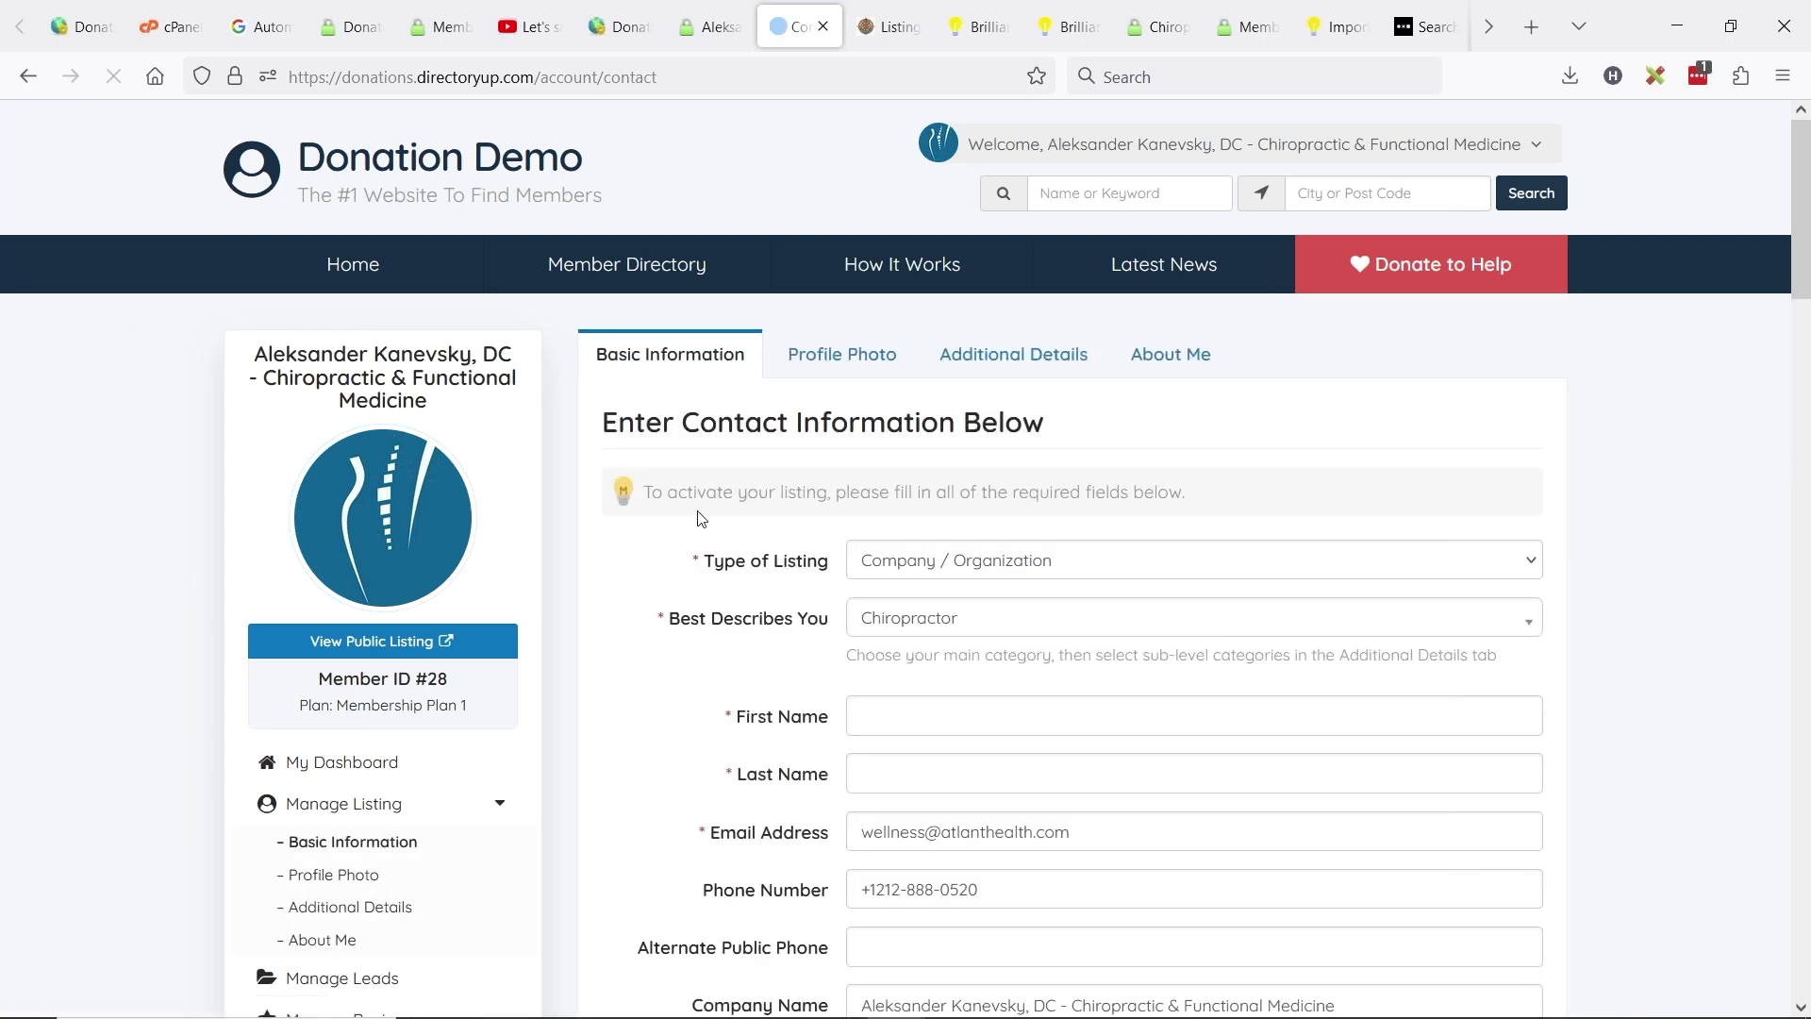
{"action": "scroll", "coordinate": [772, 443], "scroll_direction": "down", "scroll_amount": 5}
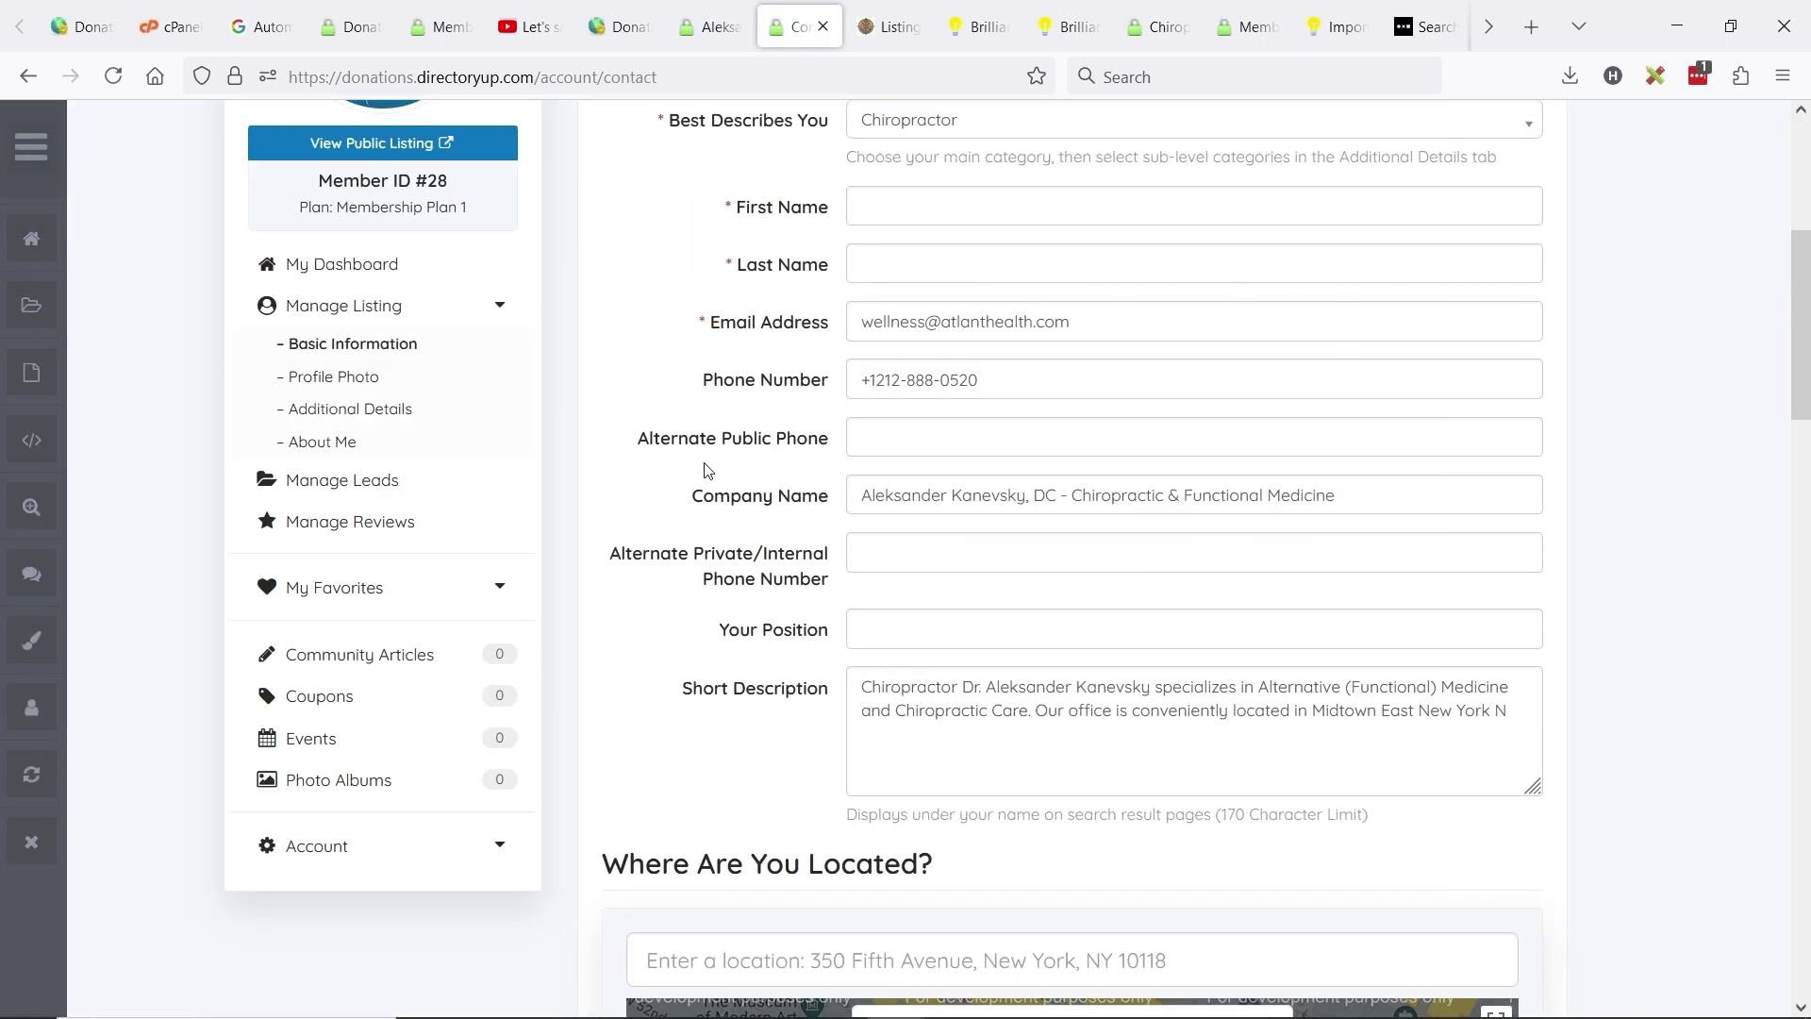
{"action": "left_click", "coordinate": [693, 439]}
{"action": "left_click", "coordinate": [764, 387]}
{"action": "left_click", "coordinate": [1011, 441]}
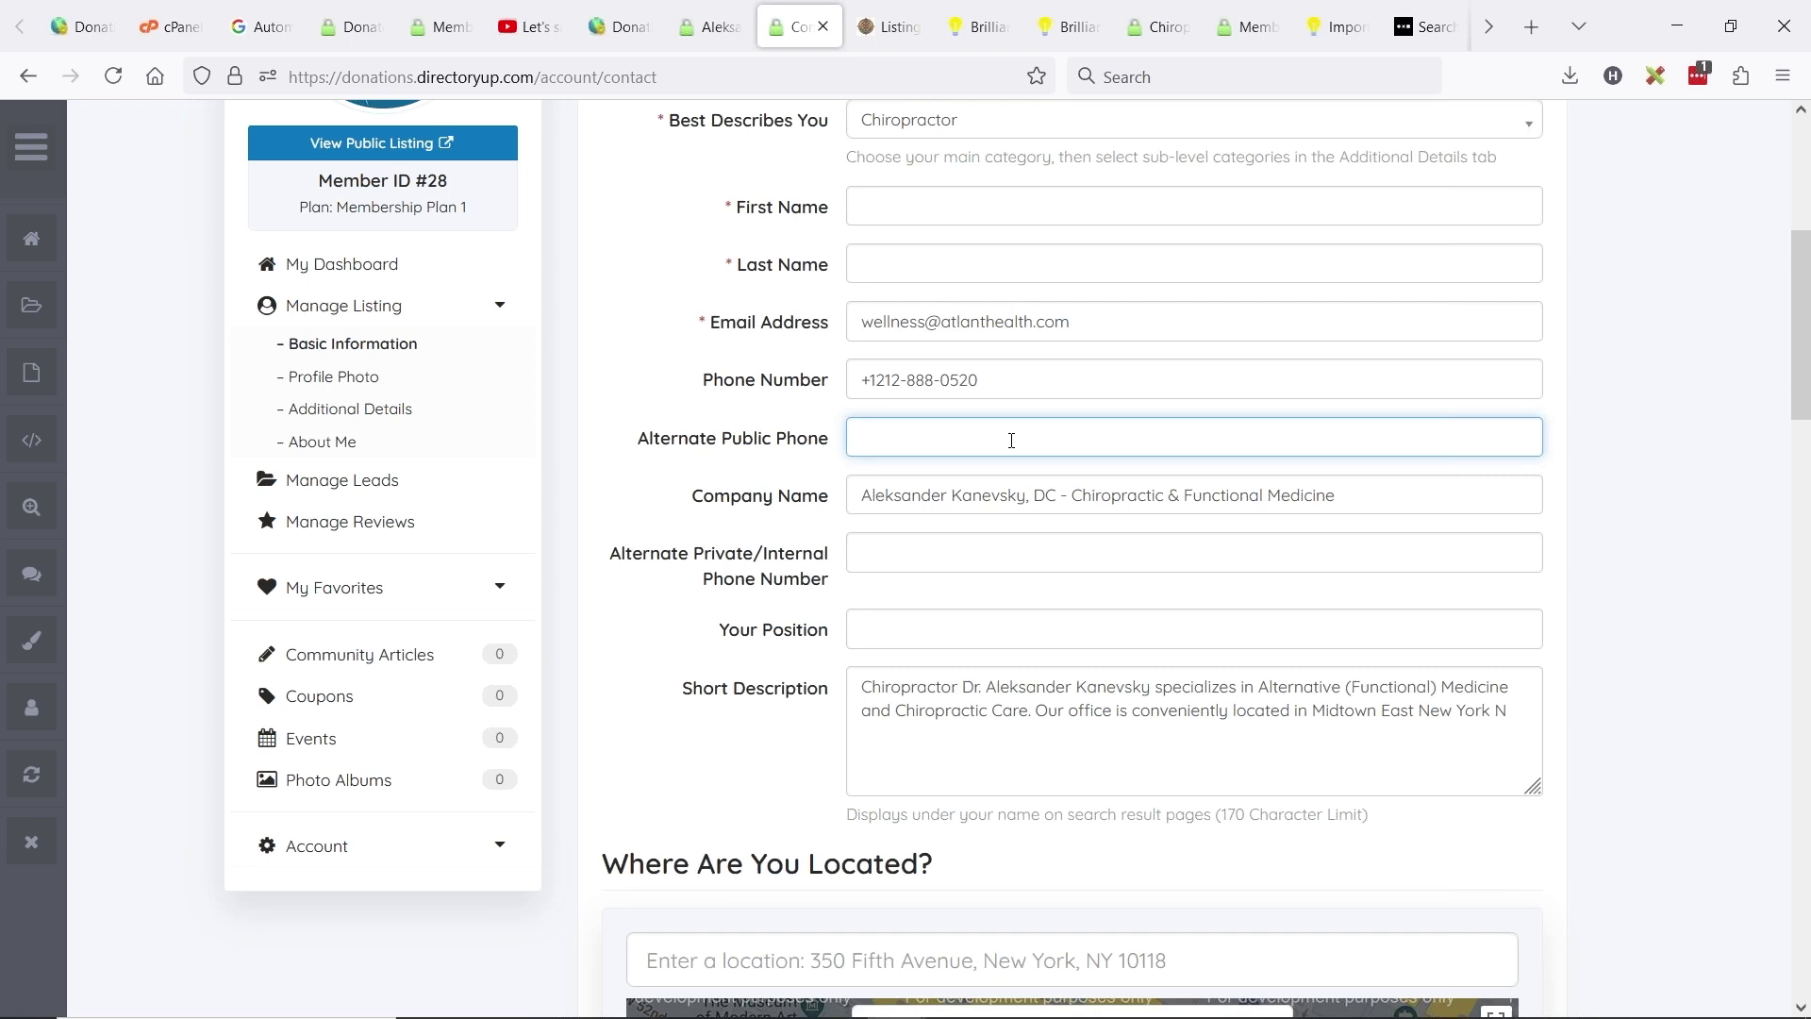
{"action": "type", "text": "310-555-5555"}
{"action": "left_click", "coordinate": [879, 542]}
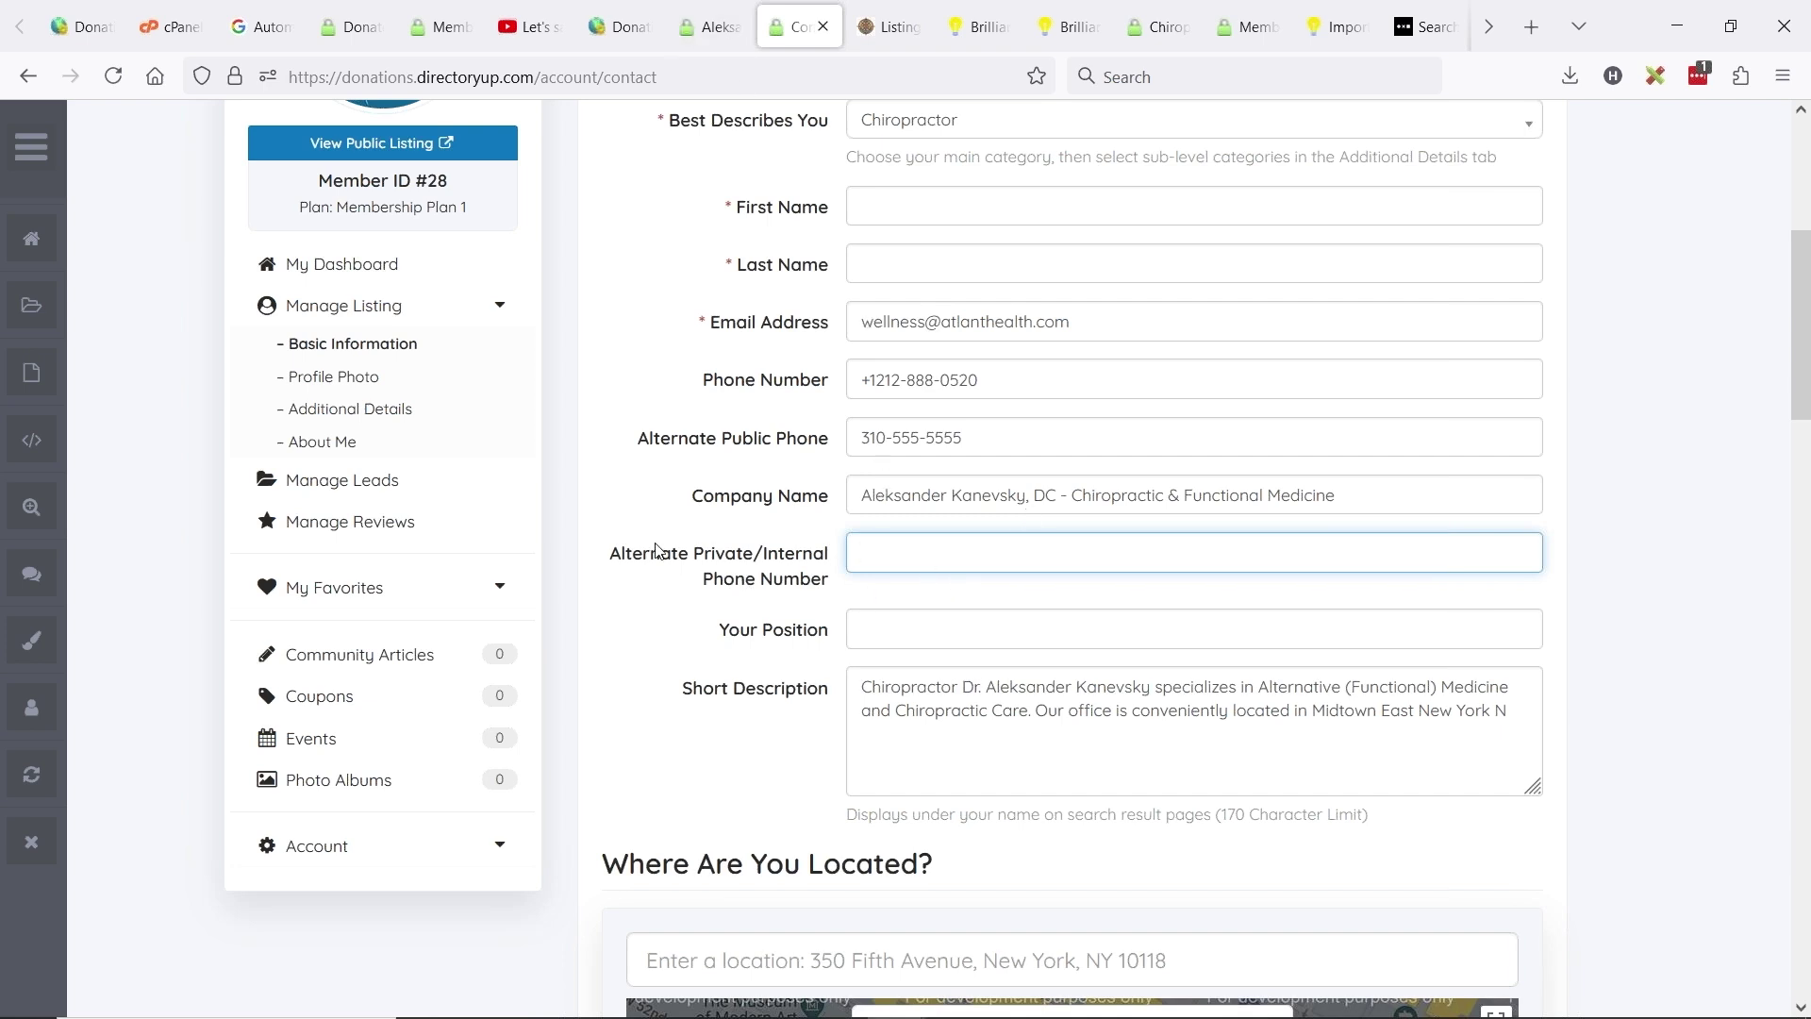
{"action": "left_click_drag", "start_coordinate": [657, 550], "coordinate": [799, 553]}
{"action": "left_click", "coordinate": [618, 26]}
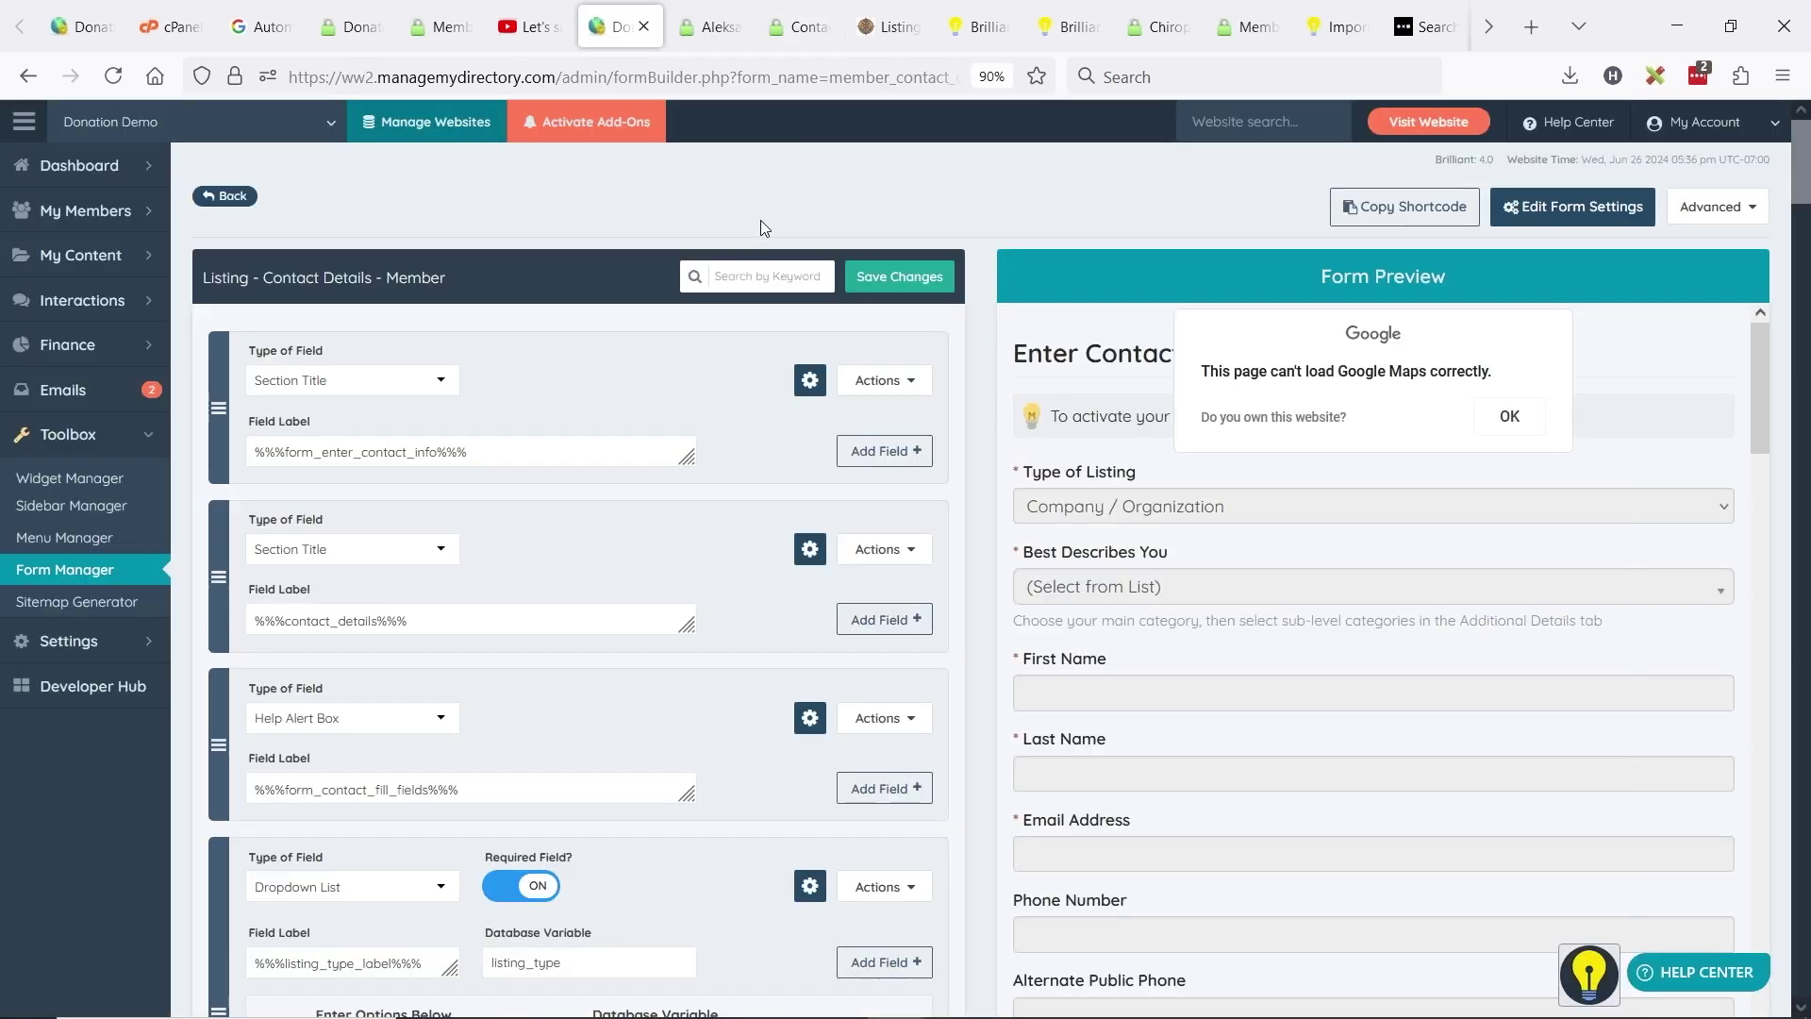
{"action": "left_click", "coordinate": [797, 27]}
{"action": "left_click", "coordinate": [990, 563]}
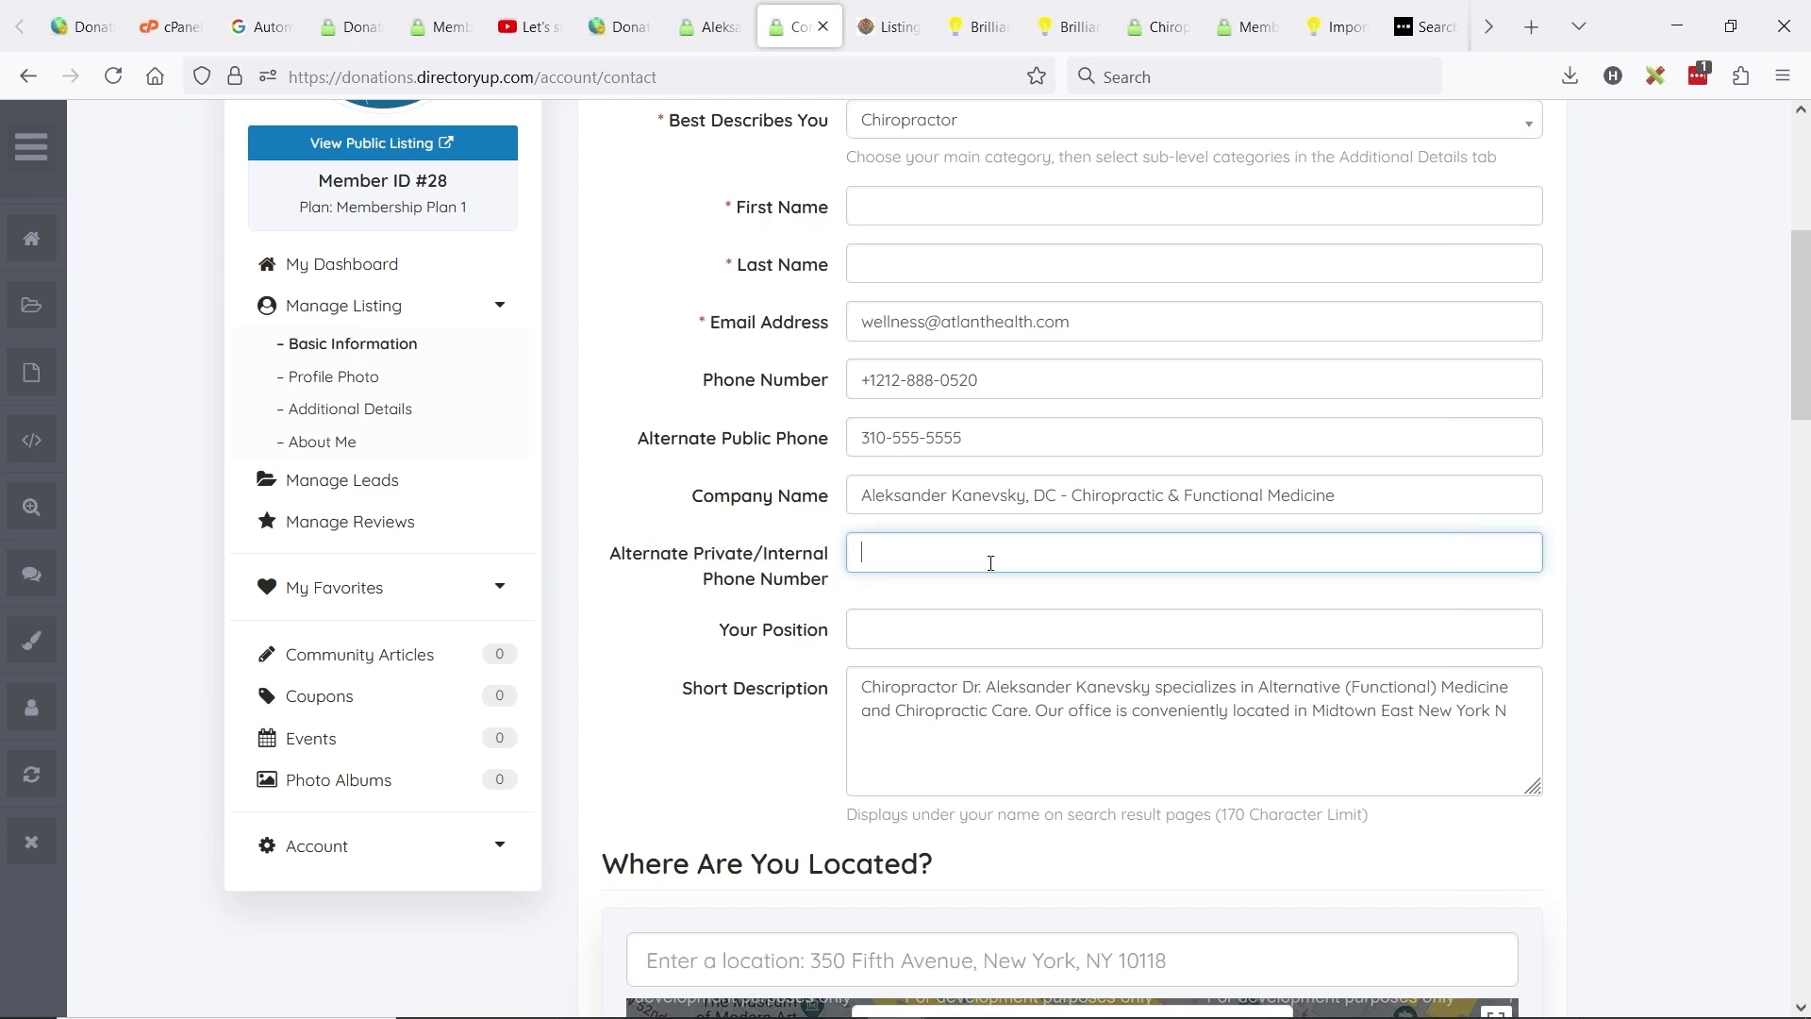
{"action": "triple_click", "coordinate": [996, 431]}
{"action": "key", "text": "ctrl+c"}
{"action": "left_click", "coordinate": [885, 552]}
{"action": "key", "text": "ctrl+v"}
{"action": "scroll", "coordinate": [457, 711], "scroll_direction": "down", "scroll_amount": 10}
{"action": "scroll", "coordinate": [647, 651], "scroll_direction": "down", "scroll_amount": 15}
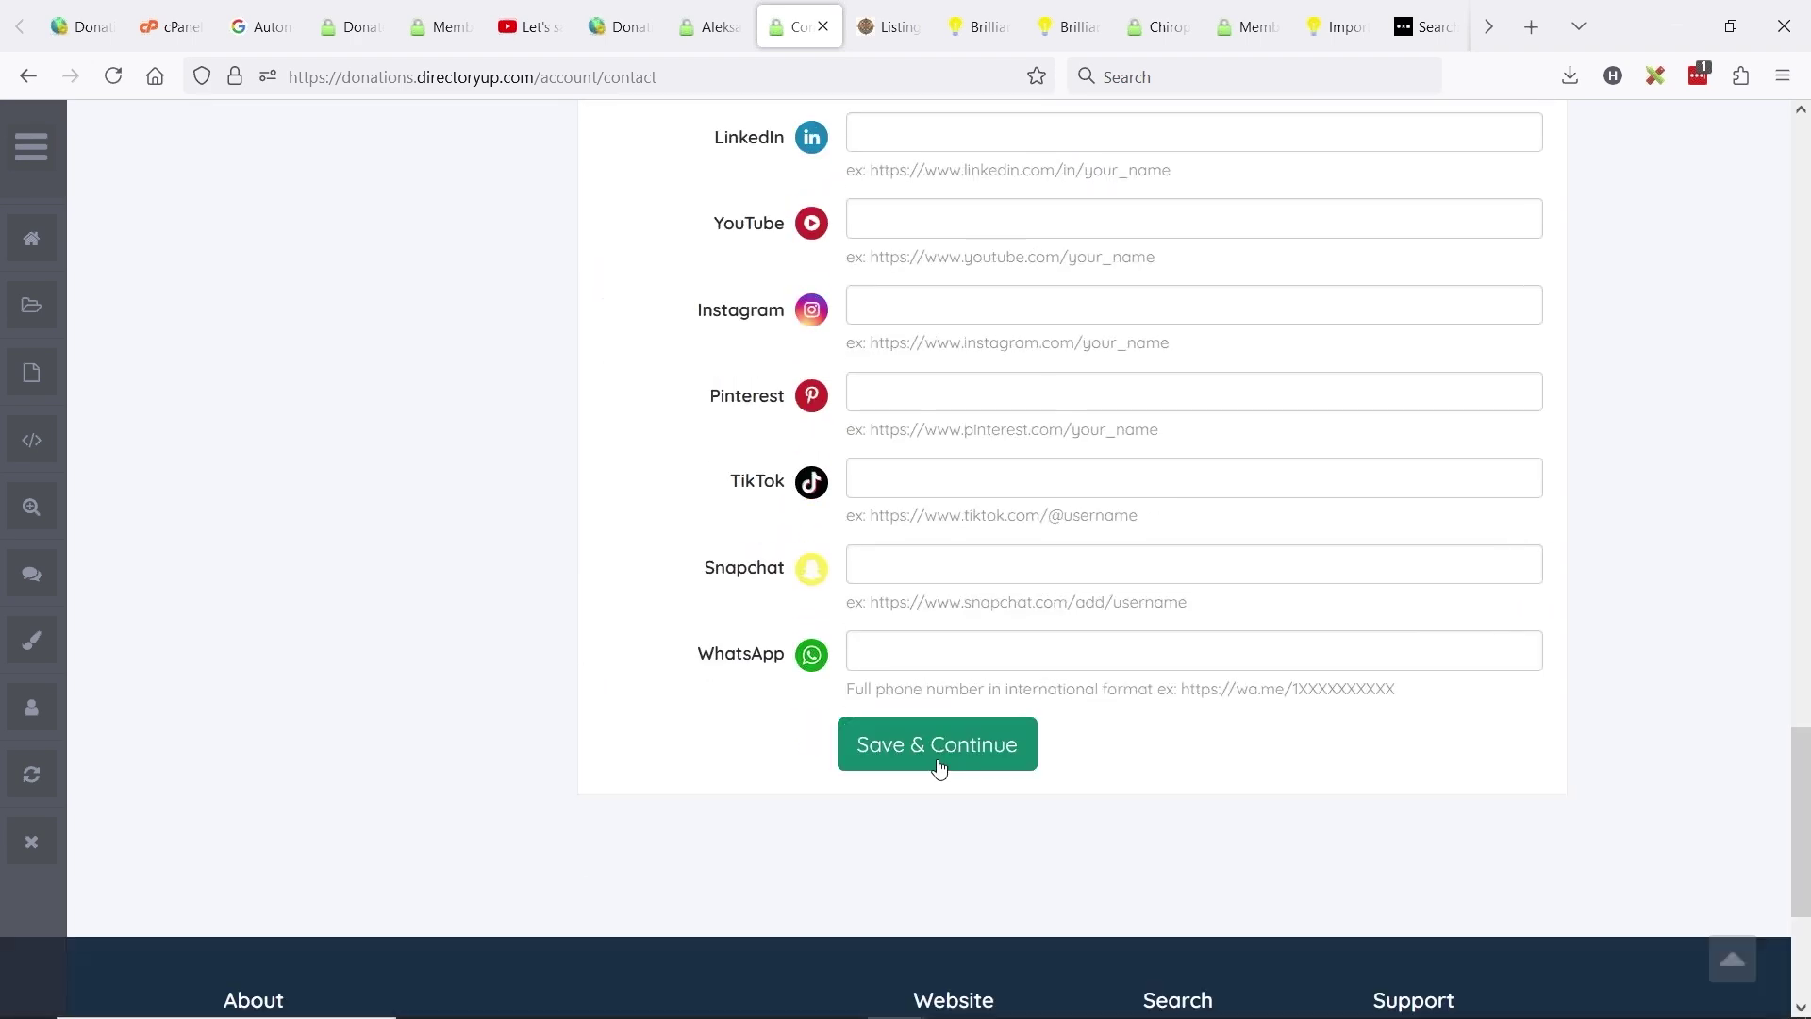
- Save the contact details, filling in the required First Name and Last Name fields
{"action": "left_click", "coordinate": [937, 766]}
{"action": "left_click", "coordinate": [907, 546]}
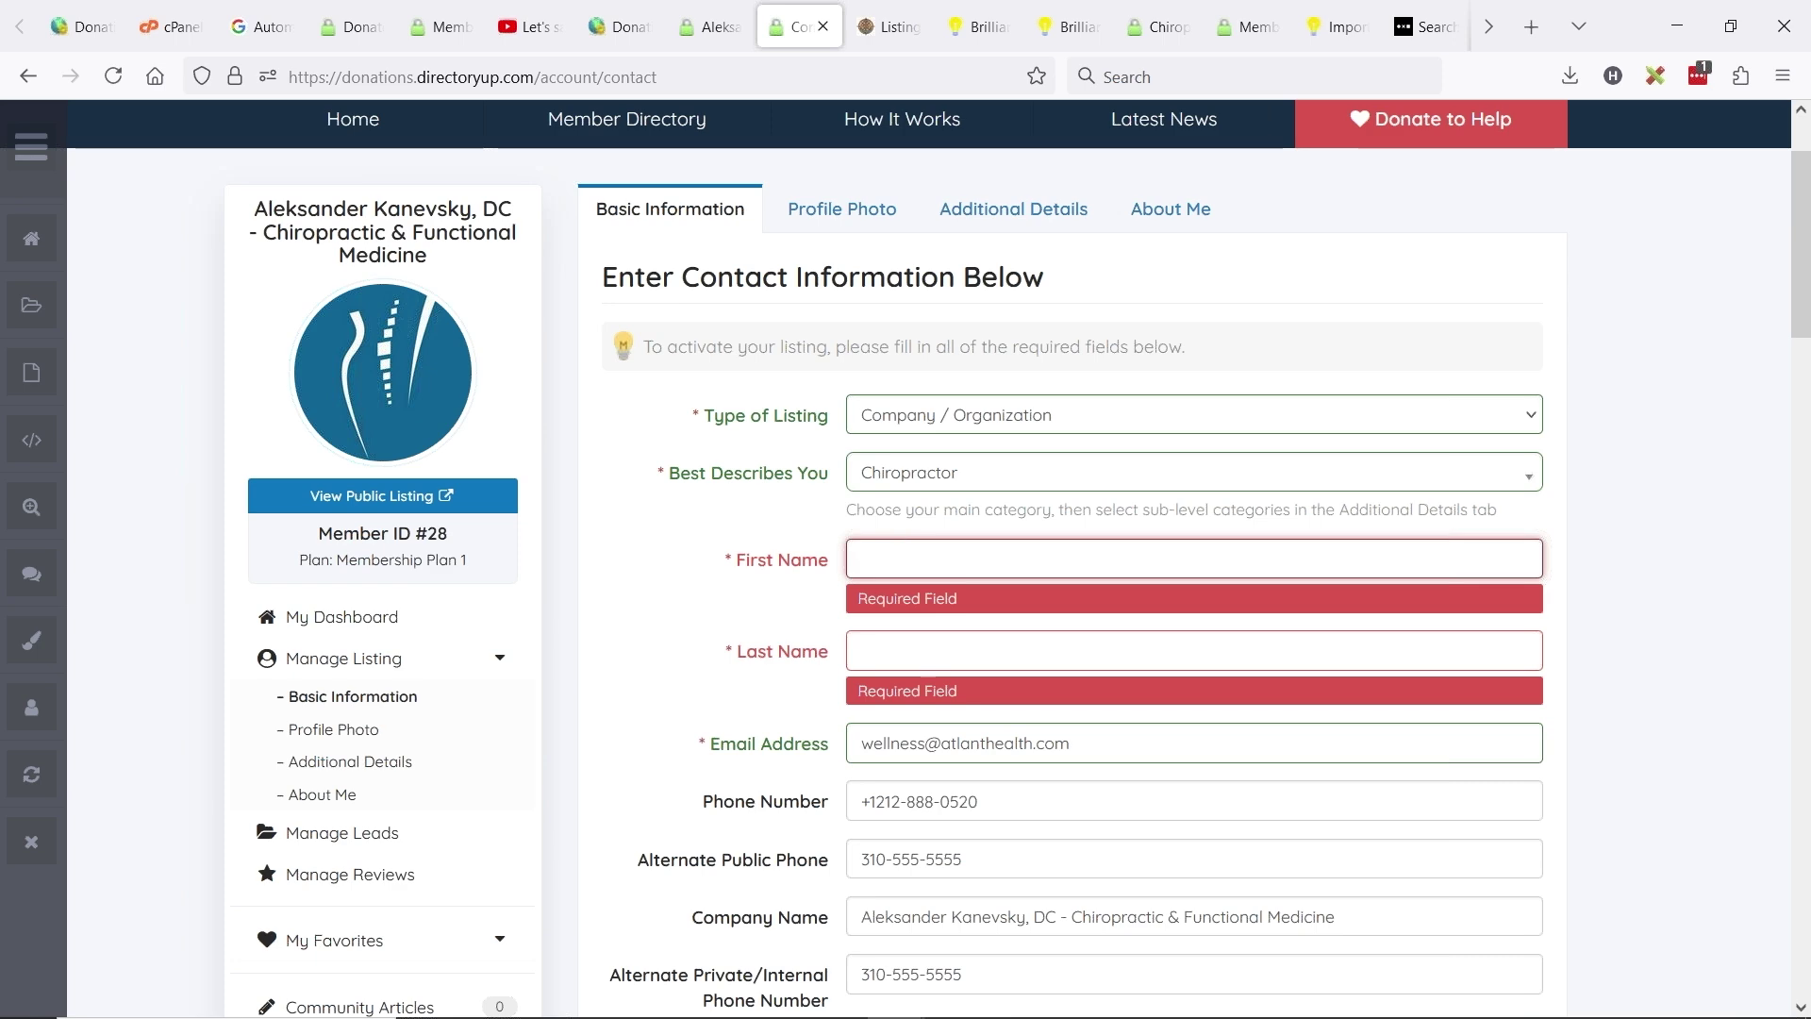
{"action": "type", "text": "Jason"}
{"action": "key", "text": "Tab"}
{"action": "type", "text": "jaso"}
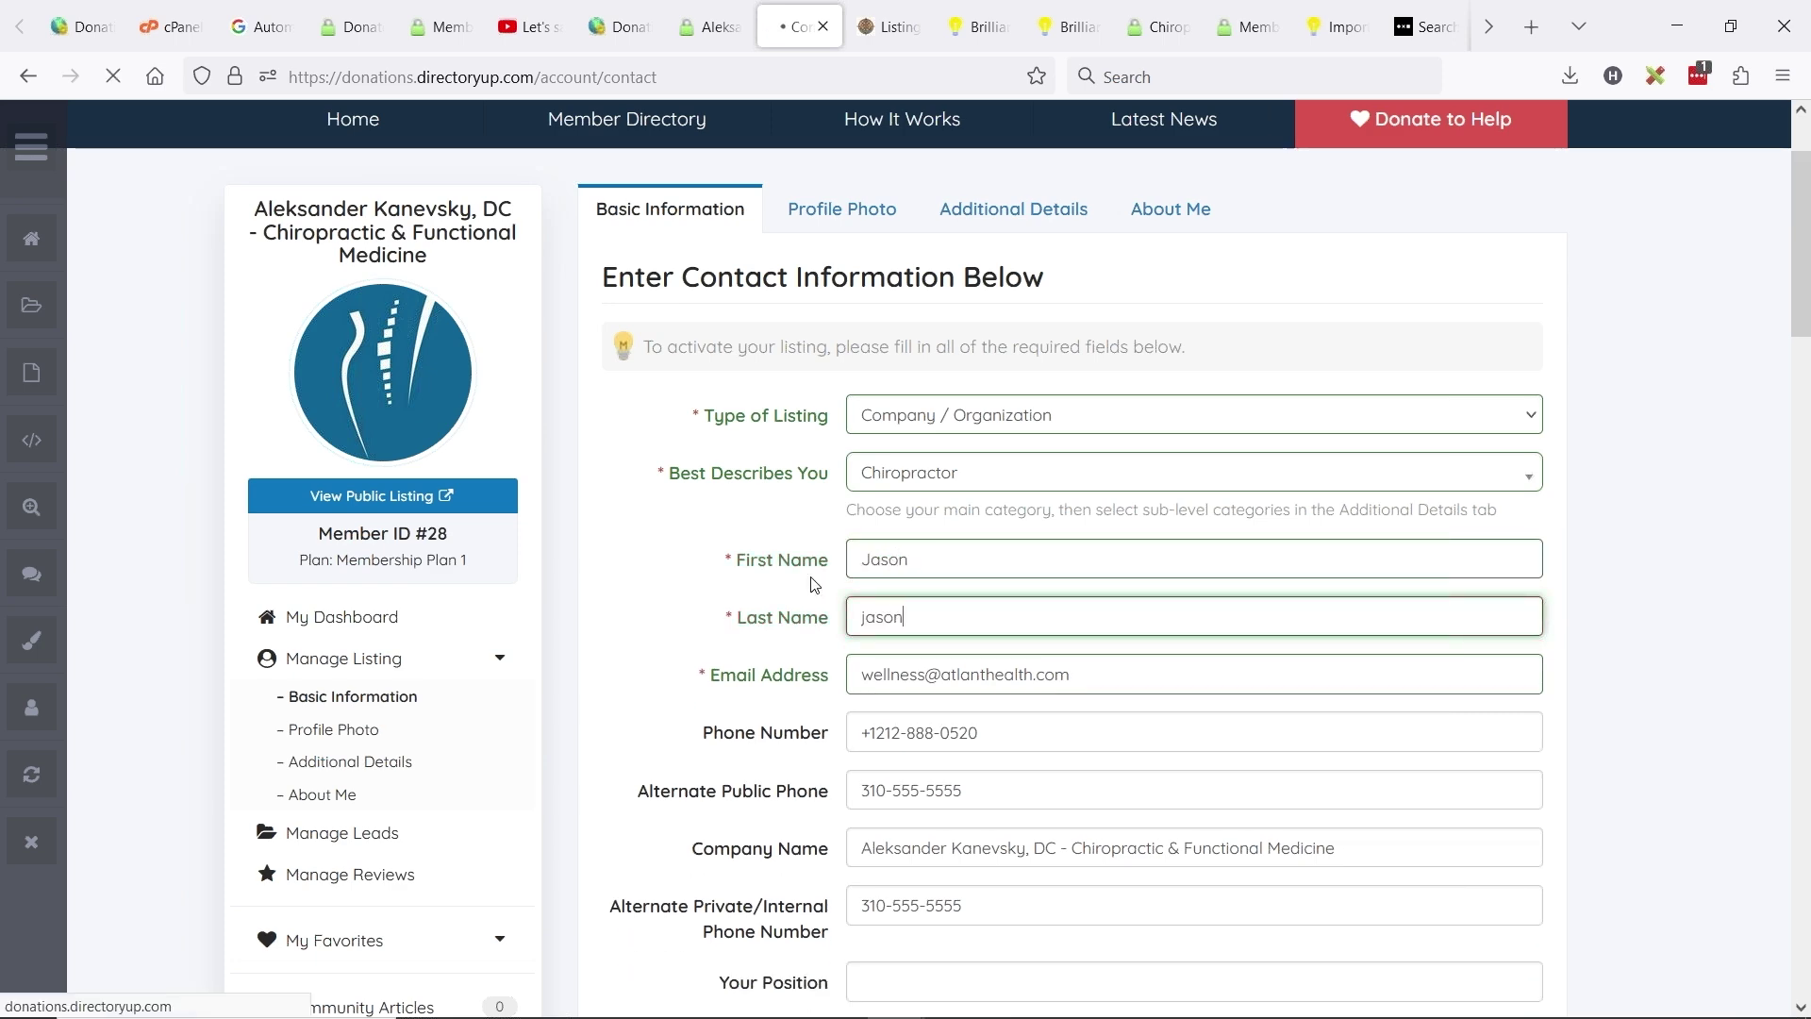
{"action": "key", "text": "Return"}
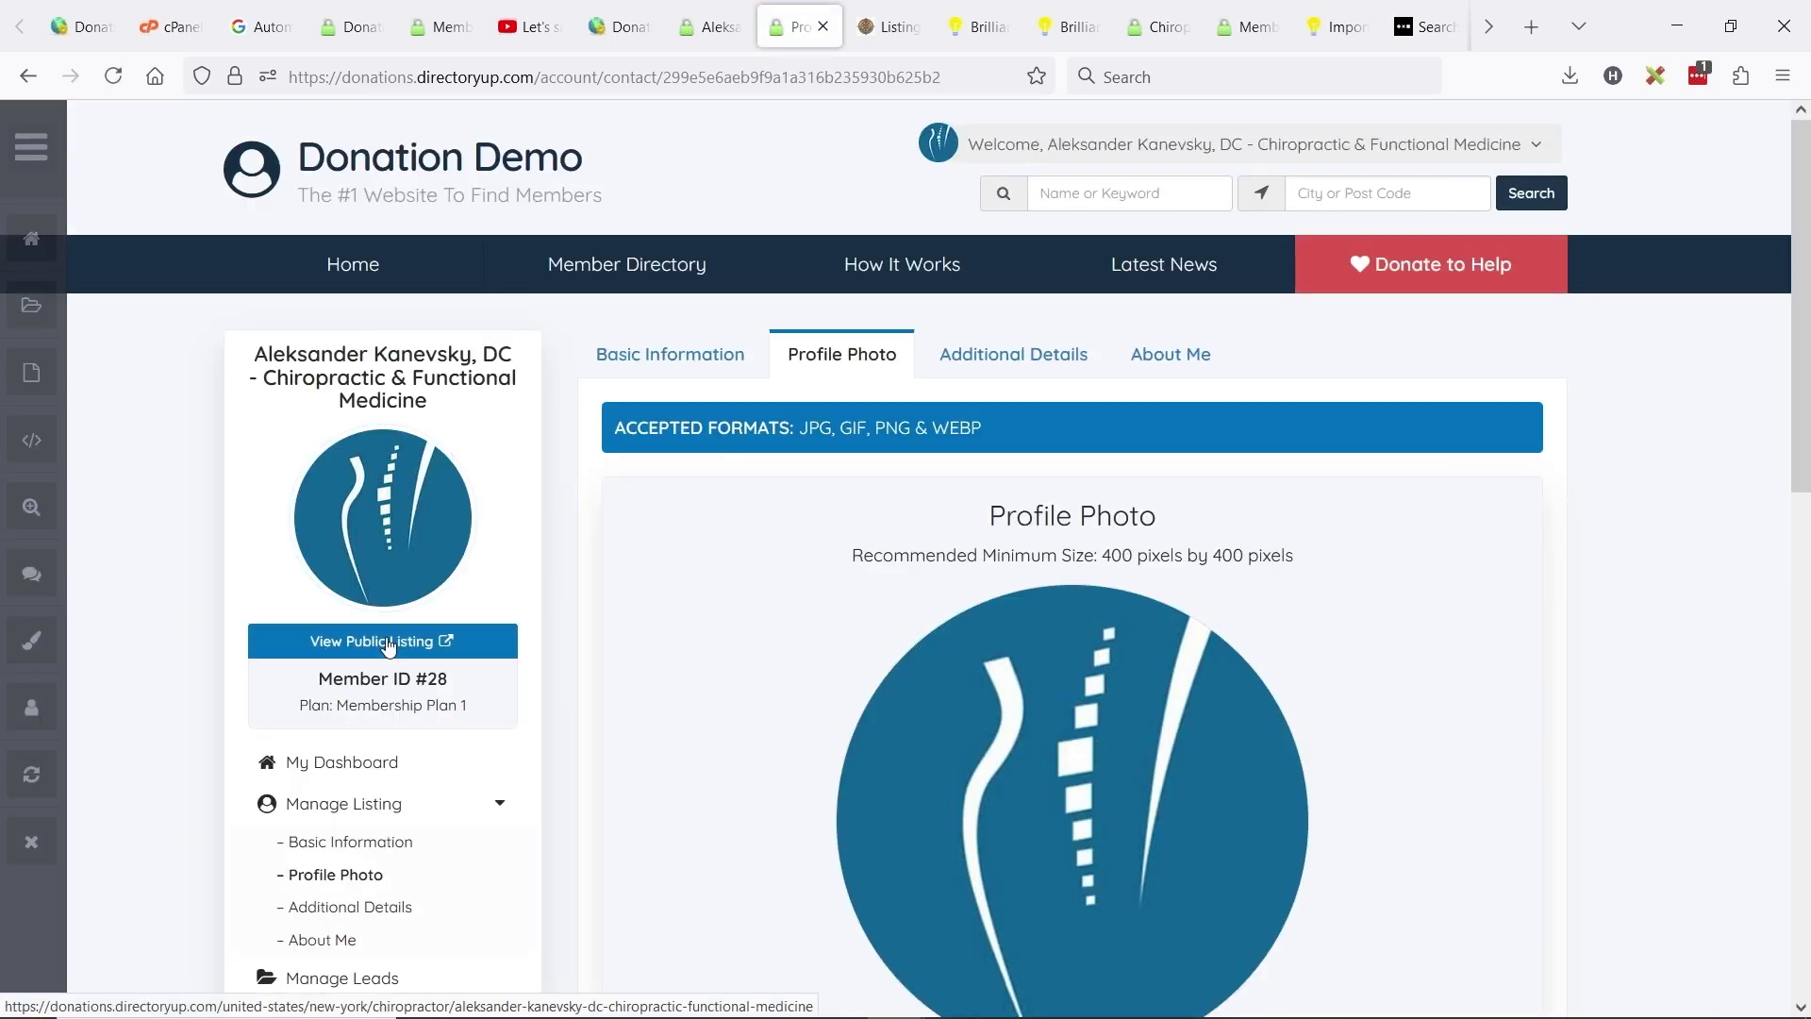
- View the public listing and highlight the new Alternate Public Phone entry under Contact Information
{"action": "left_click", "coordinate": [363, 641]}
{"action": "scroll", "coordinate": [764, 362], "scroll_direction": "down", "scroll_amount": 8}
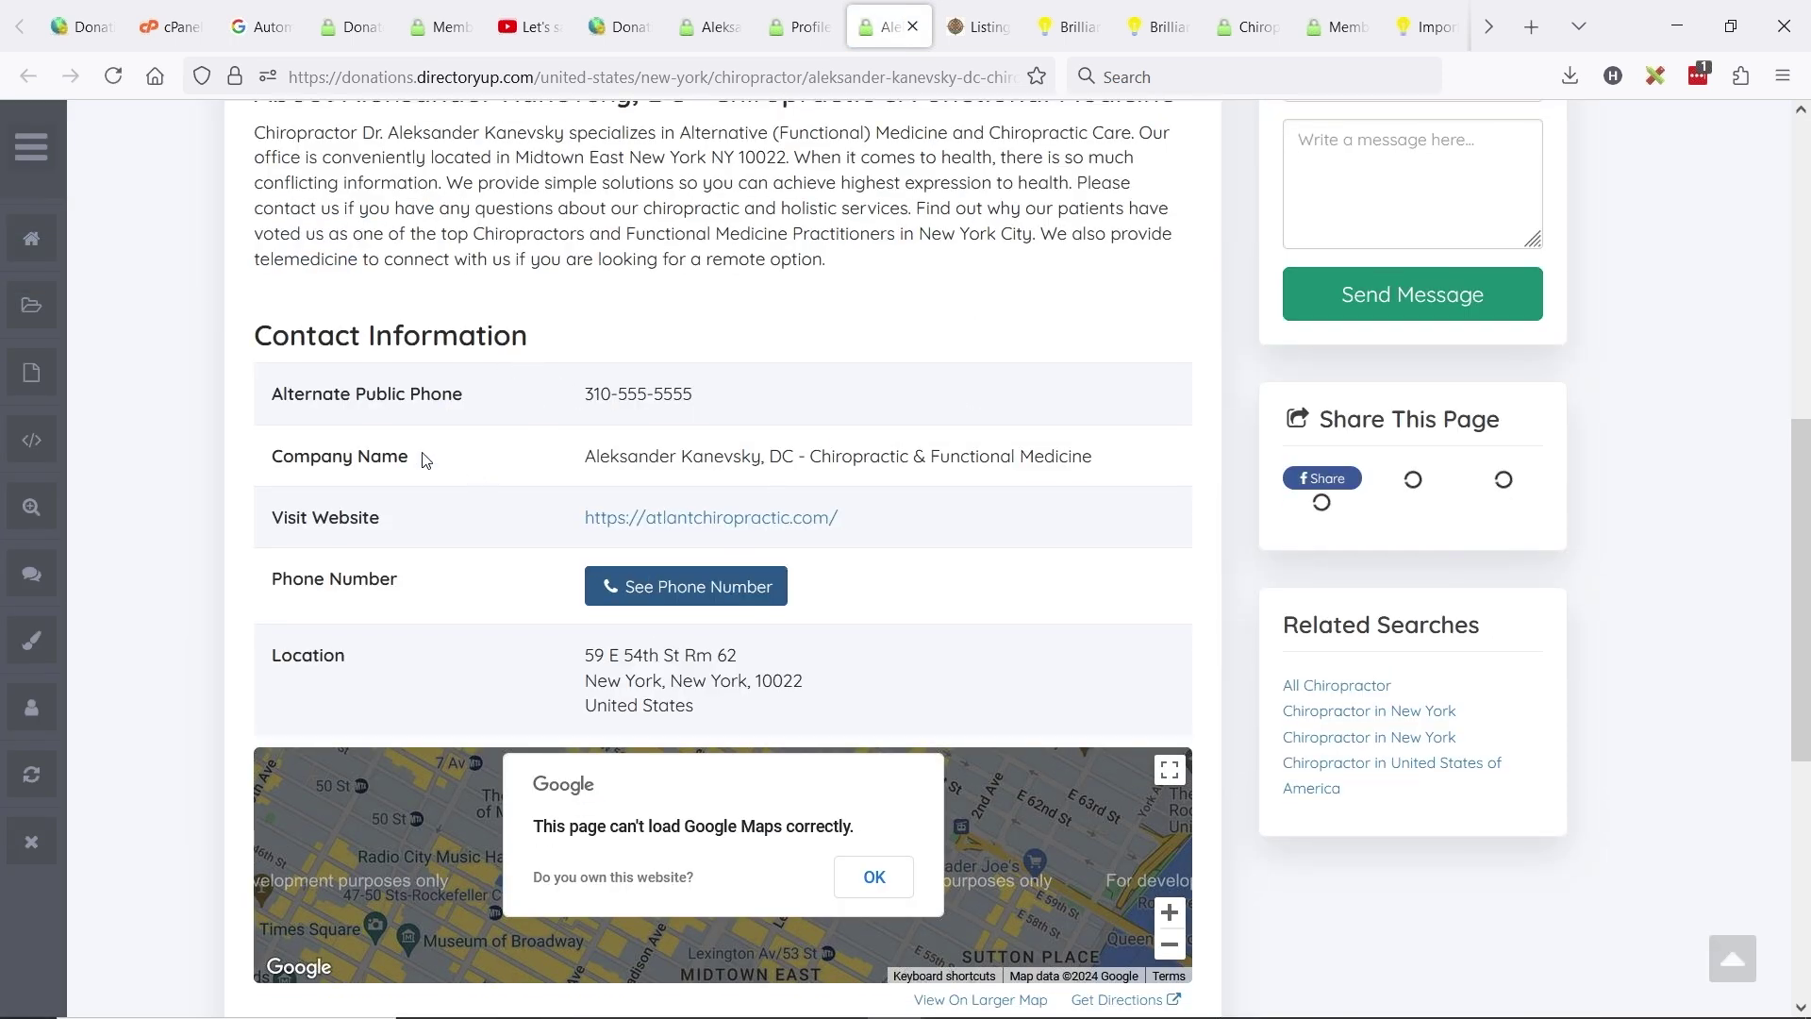
{"action": "scroll", "coordinate": [604, 516], "scroll_direction": "down", "scroll_amount": 3}
{"action": "scroll", "coordinate": [582, 526], "scroll_direction": "up", "scroll_amount": 3}
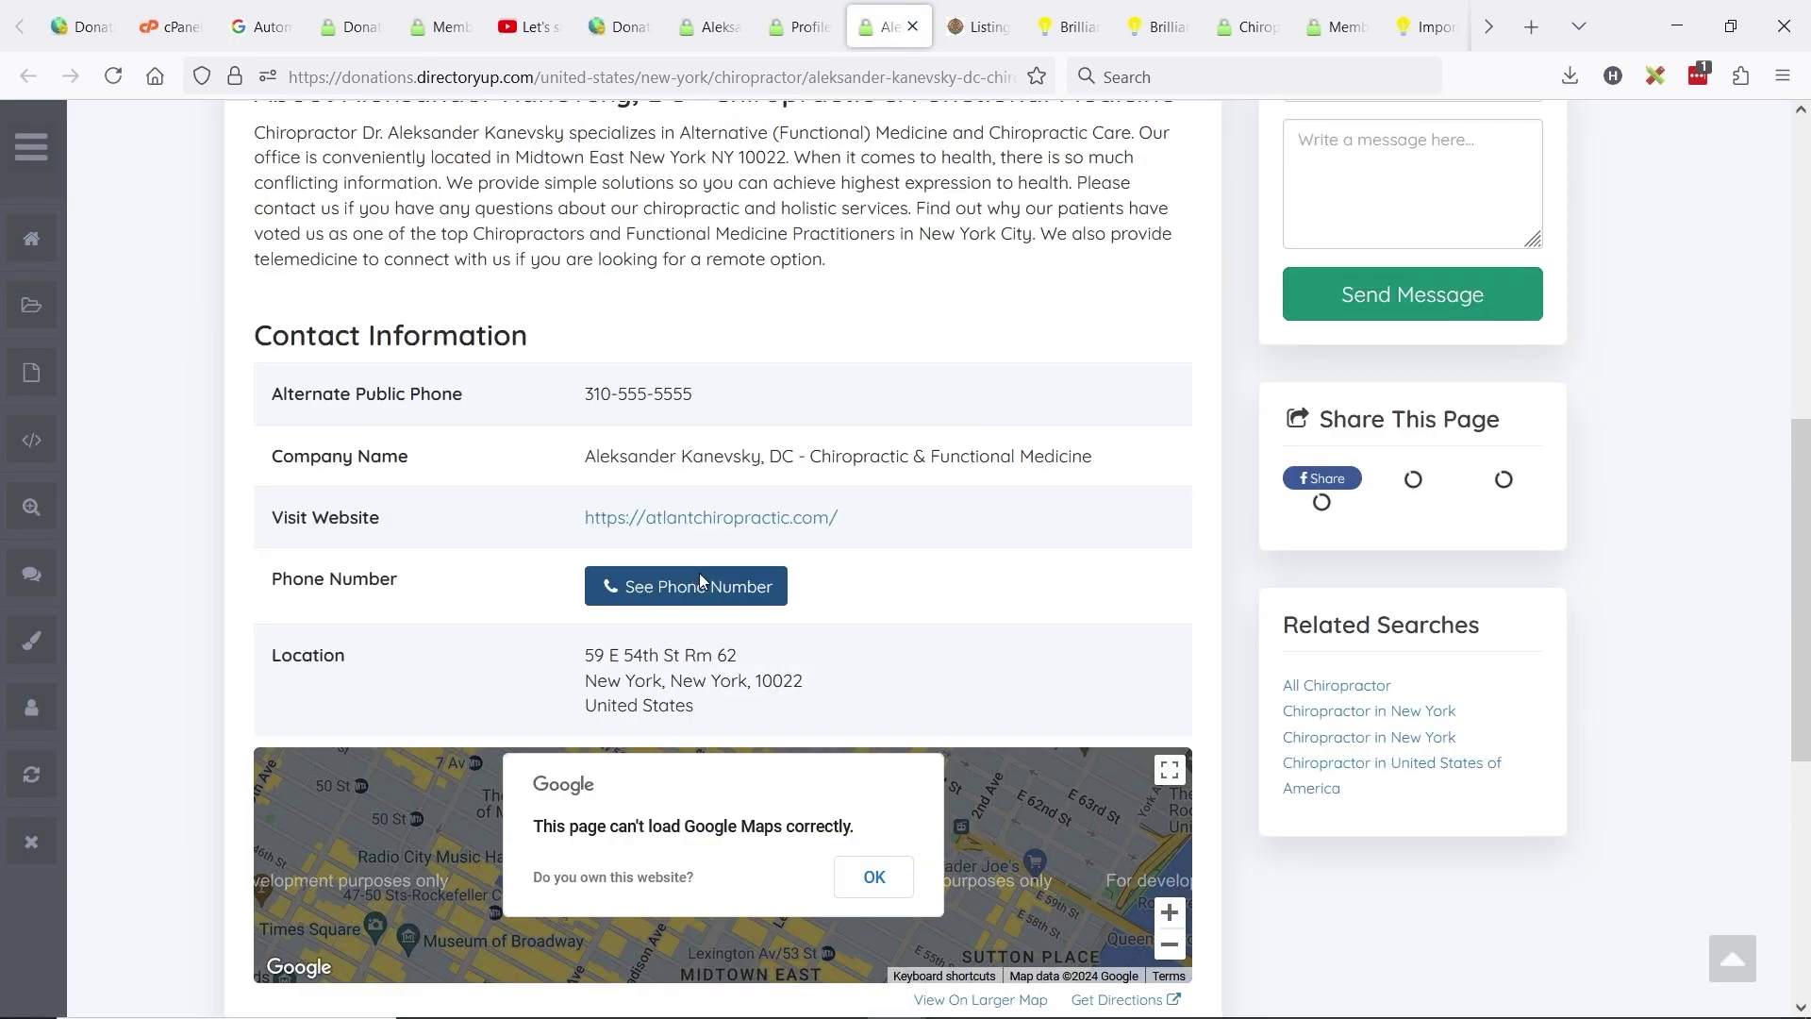
{"action": "left_click_drag", "start_coordinate": [742, 396], "coordinate": [271, 396]}
{"action": "left_click", "coordinate": [327, 400]}
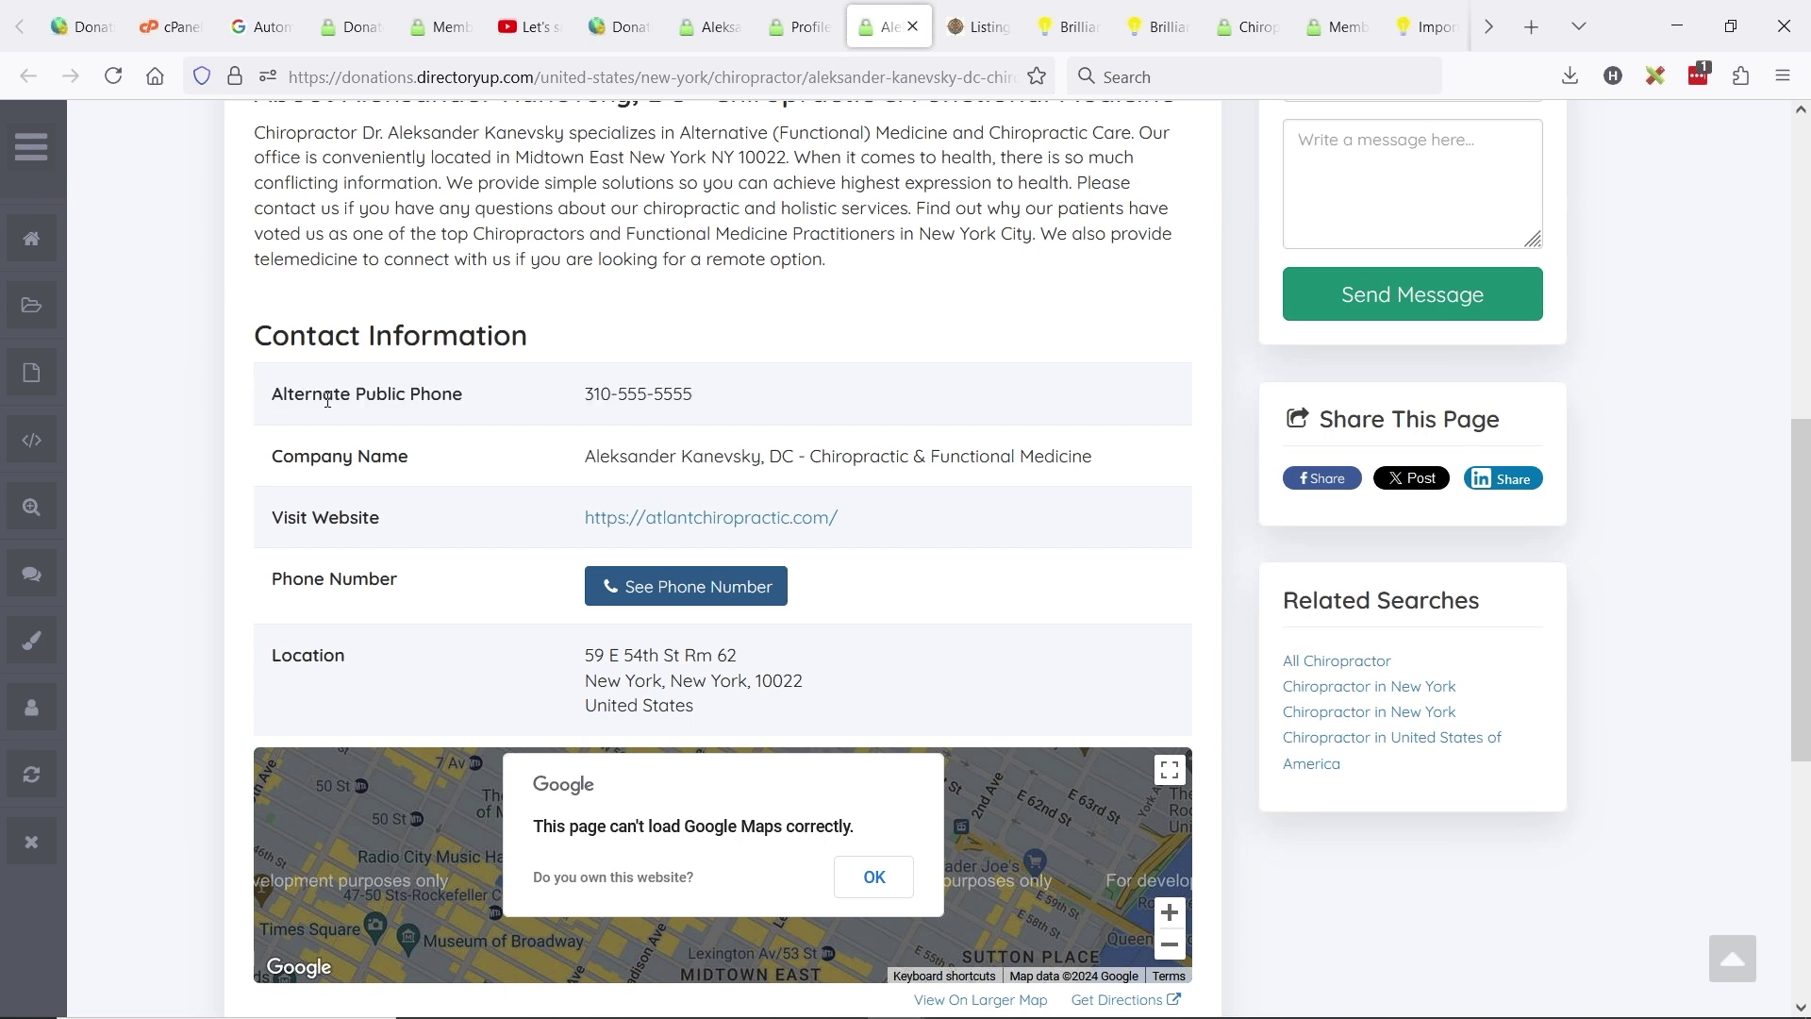
{"action": "left_click_drag", "start_coordinate": [702, 395], "coordinate": [256, 390]}
{"action": "left_click", "coordinate": [275, 383]}
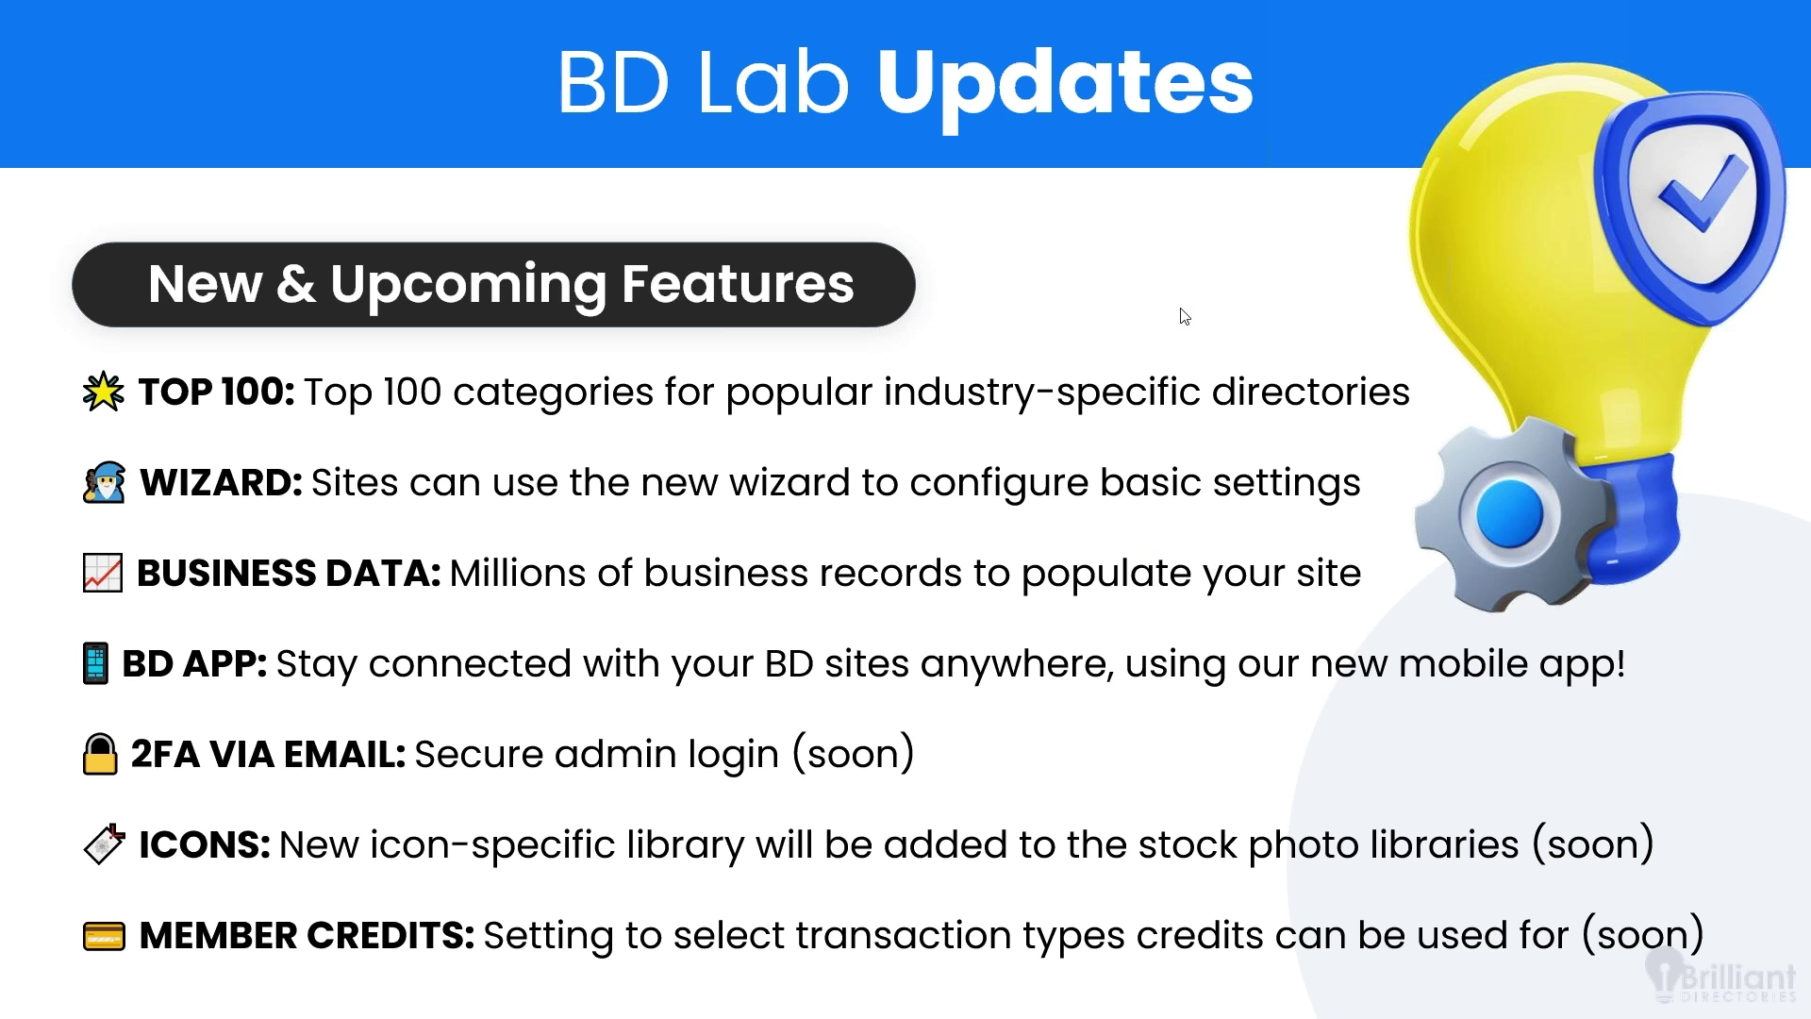
- Advance to the Leverage Features for Faster Growth slide and return to the claimable listings article
{"action": "left_click", "coordinate": [1247, 362]}
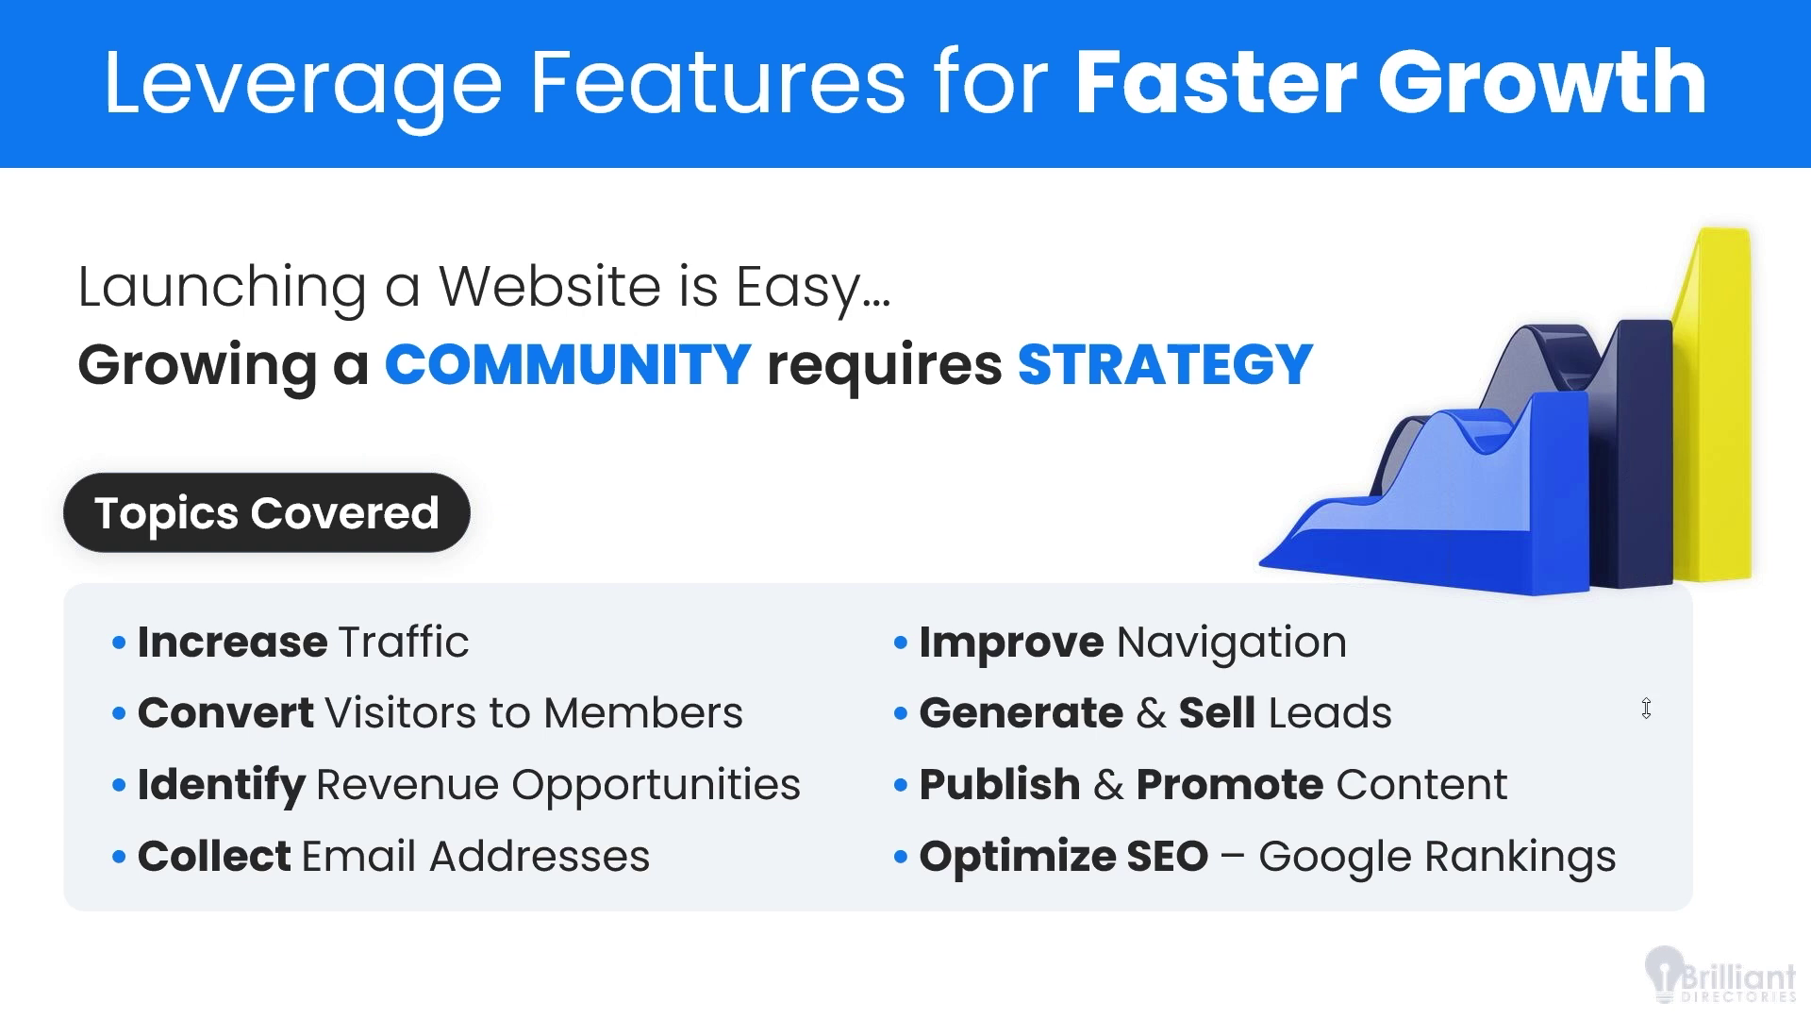
{"action": "key", "text": "alt+Tab"}
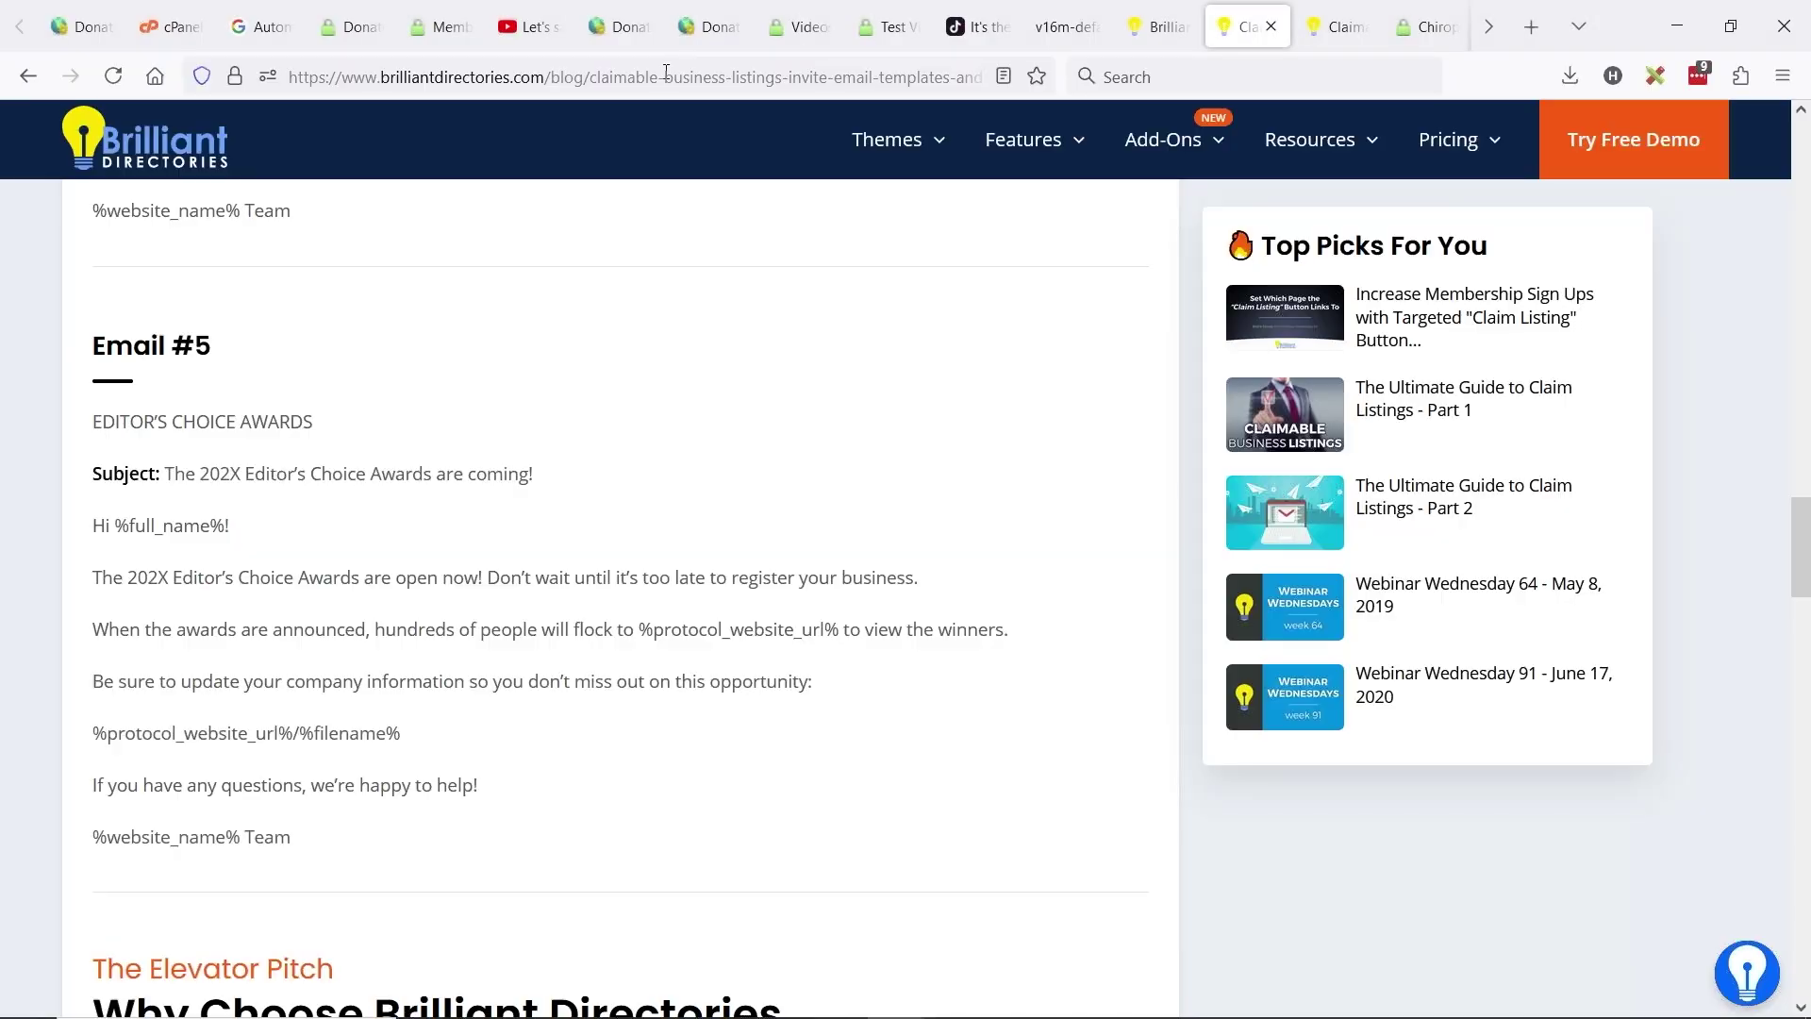
- Open the Brilliant Directories swag shop by entering 'shop' in the address bar
{"action": "left_click", "coordinate": [666, 72]}
{"action": "type", "text": "shop.brilliantdirectories.com/"}
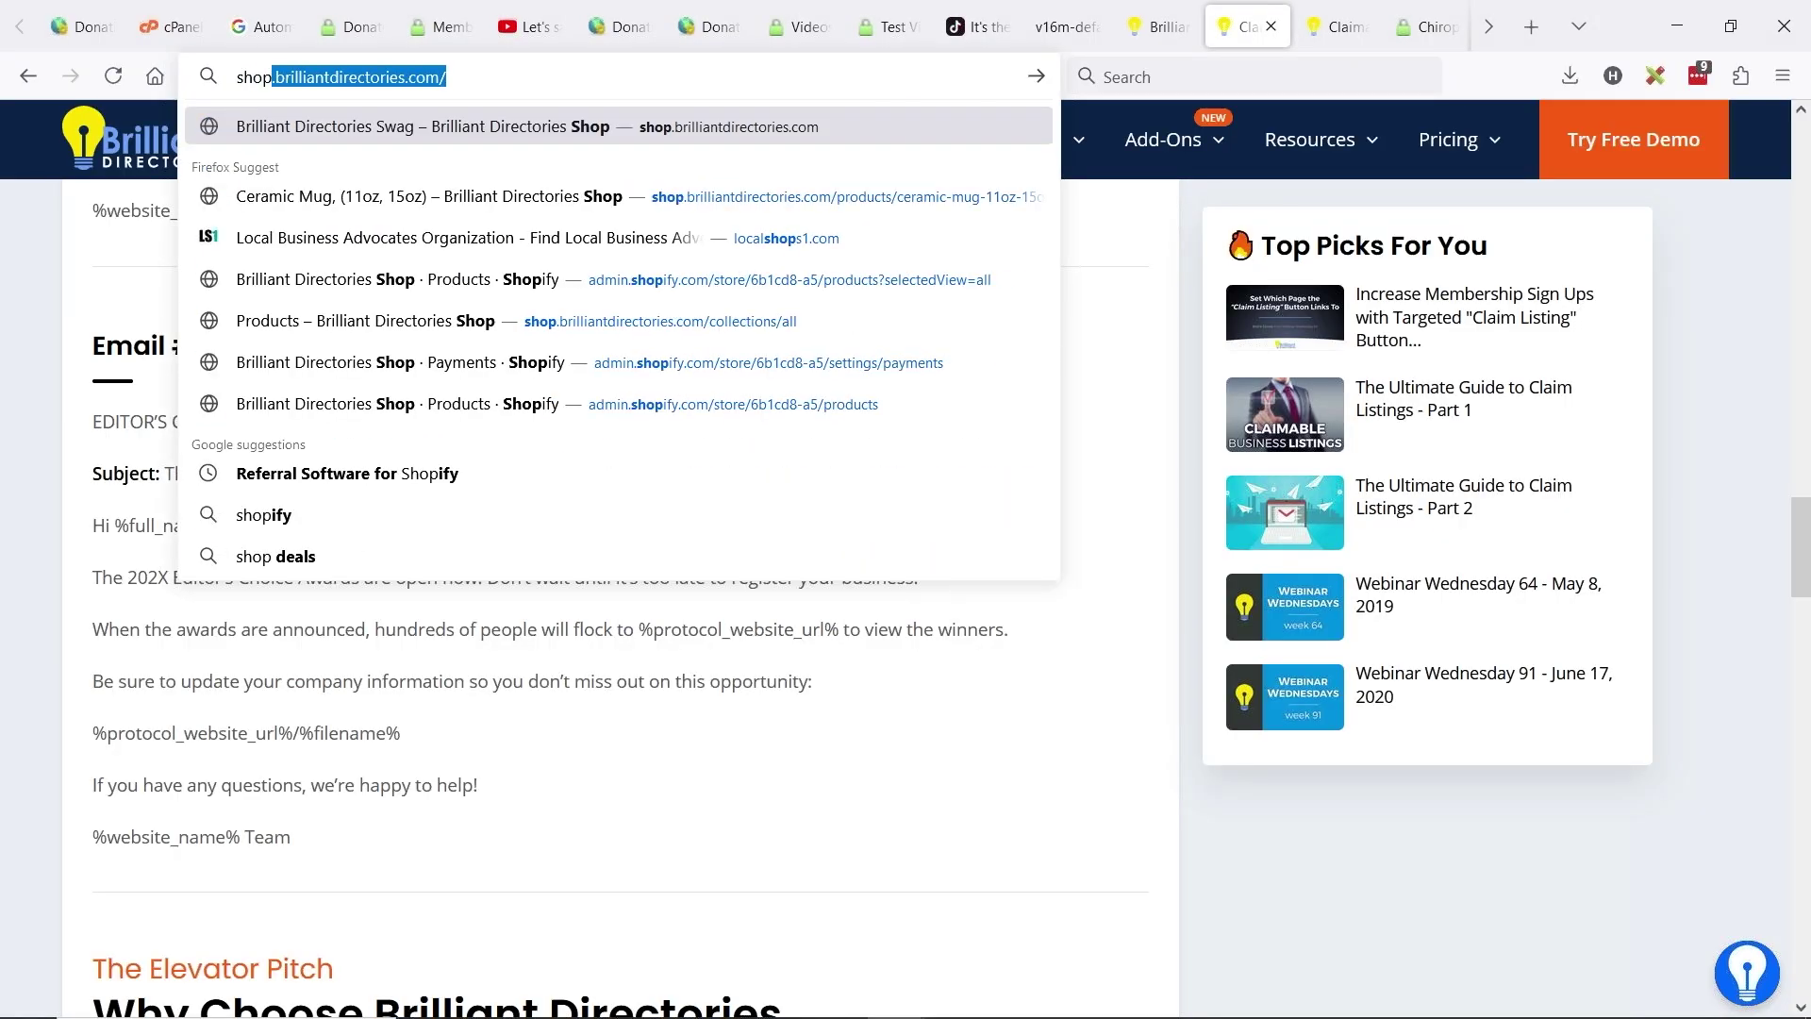
{"action": "key", "text": "Return"}
{"action": "left_click", "coordinate": [514, 90]}
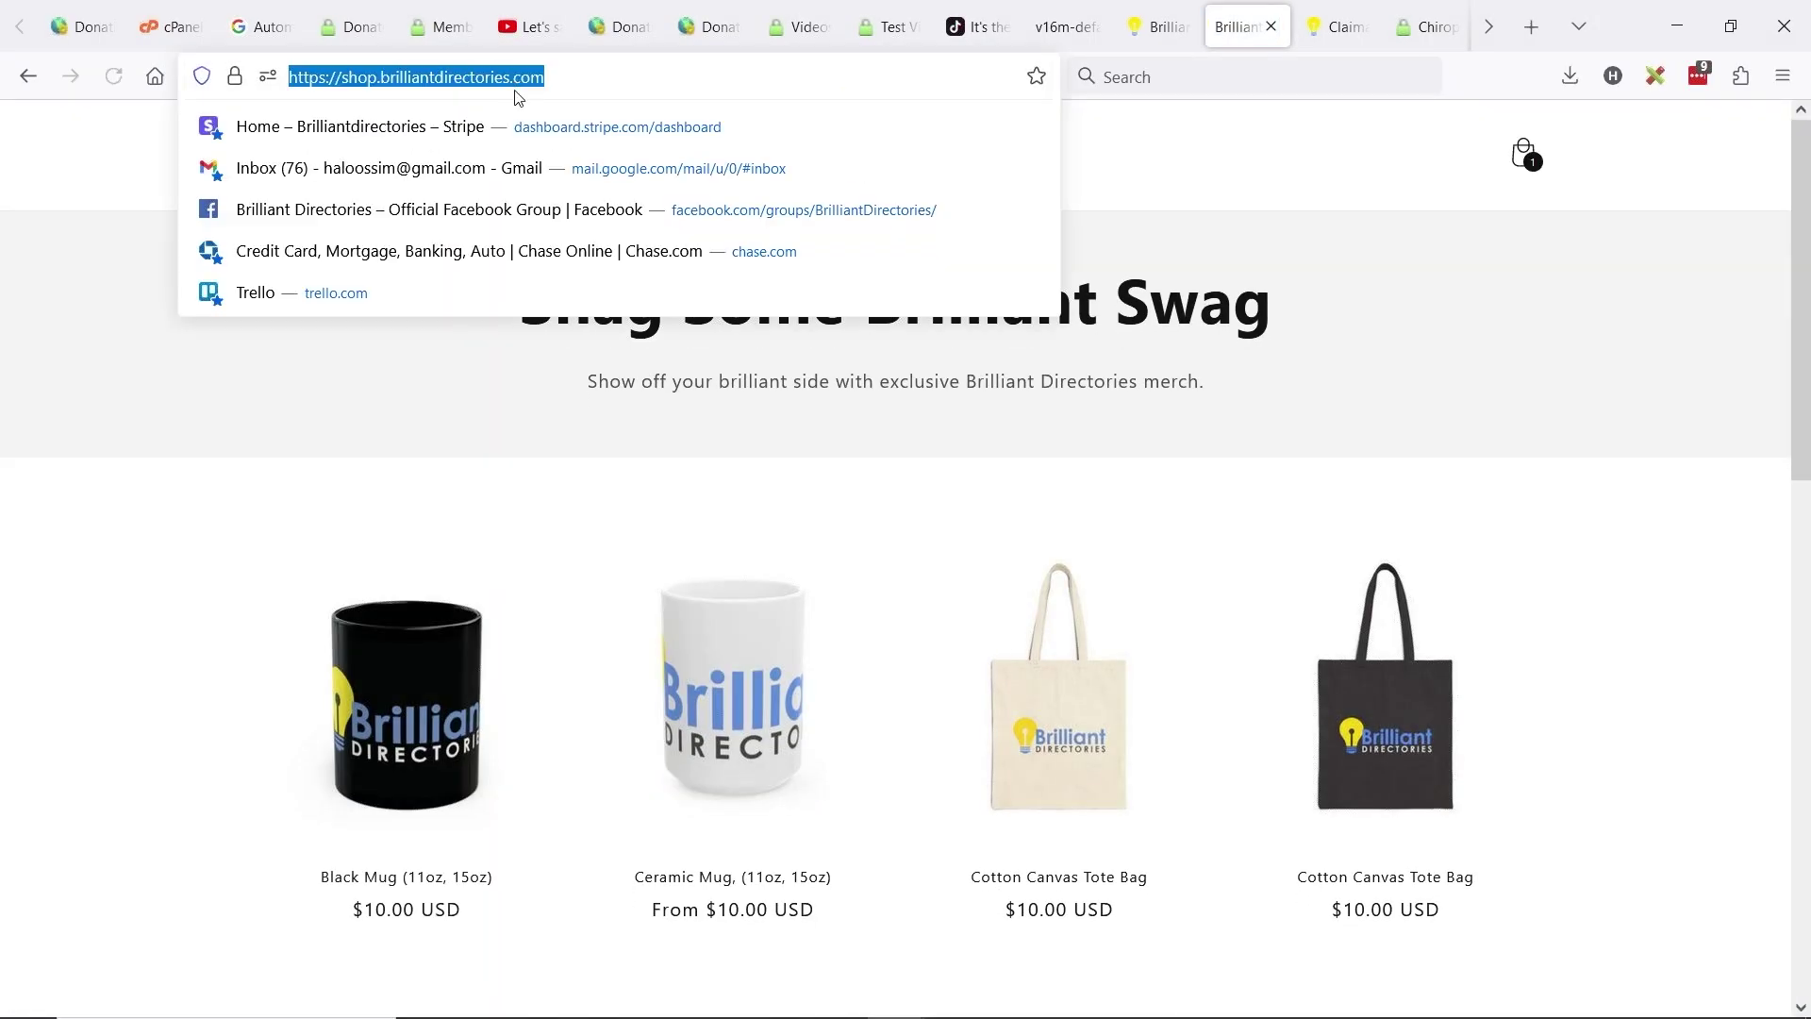
{"action": "left_click", "coordinate": [1537, 809]}
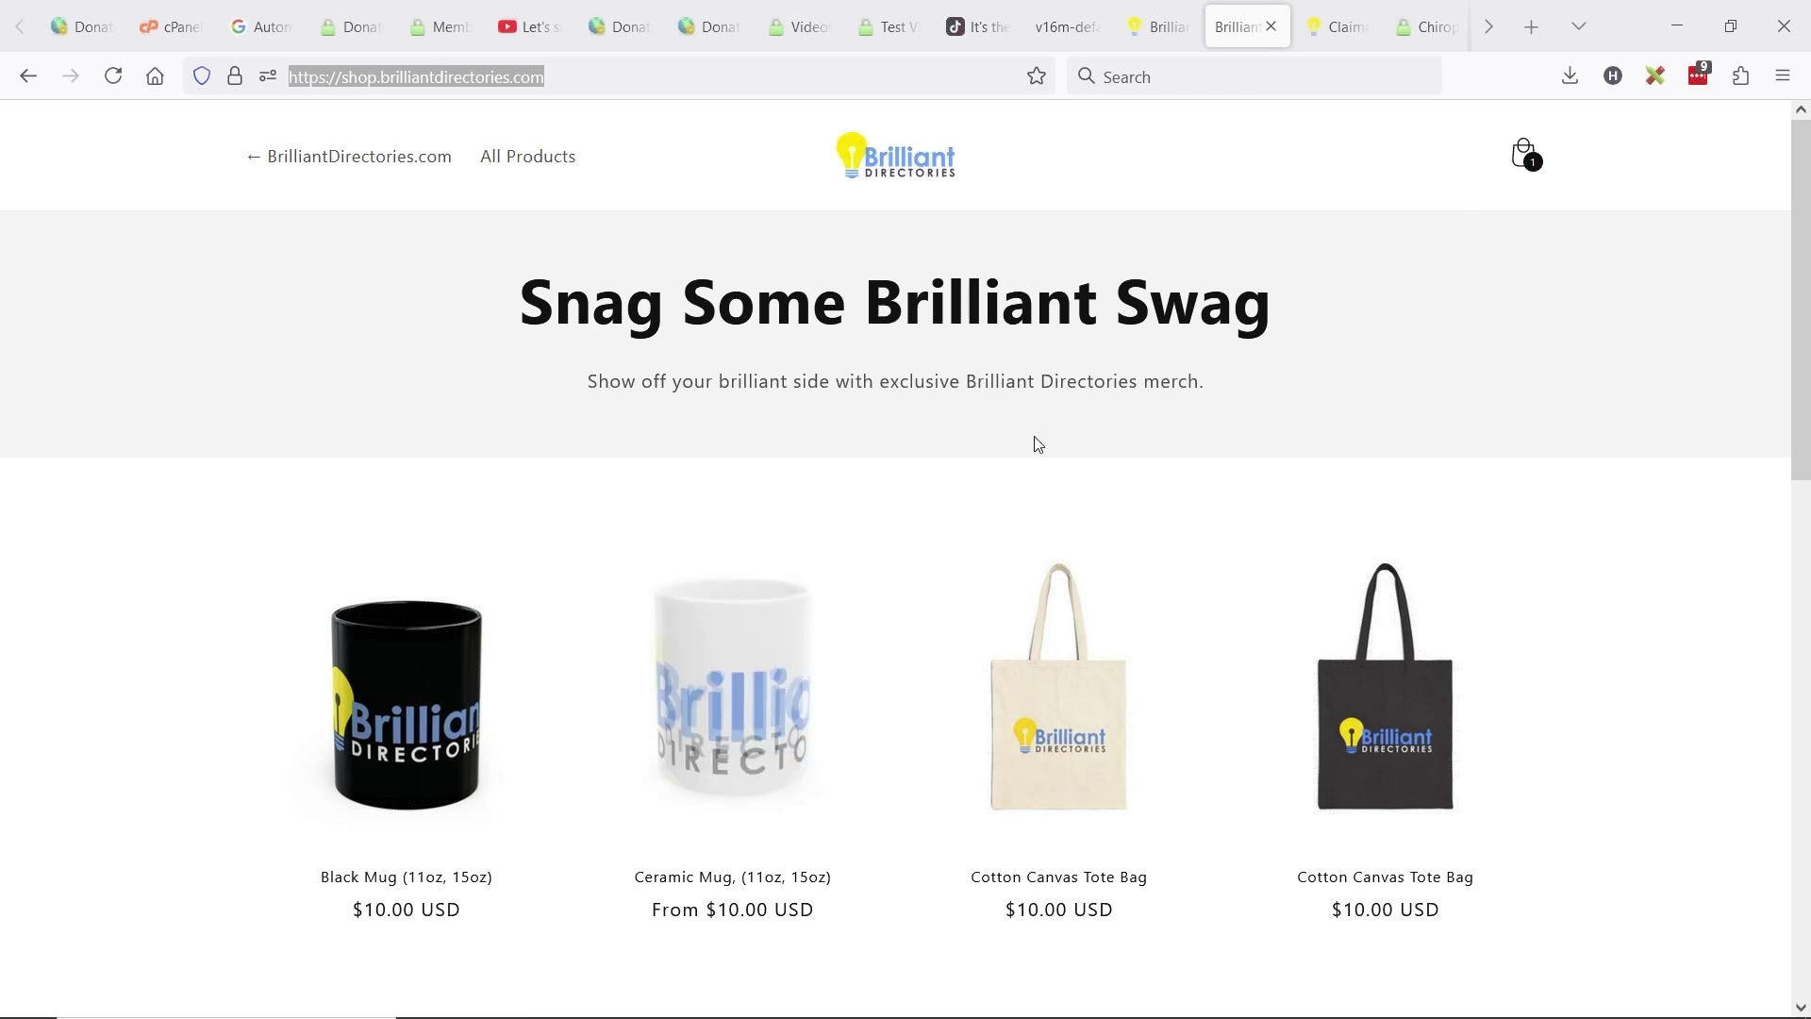
- Scroll the All Products grid down to the mouse pad, notebook and caps row
{"action": "scroll", "coordinate": [1034, 444], "scroll_direction": "down", "scroll_amount": 5}
{"action": "scroll", "coordinate": [1288, 476], "scroll_direction": "down", "scroll_amount": 5}
{"action": "scroll", "coordinate": [1414, 547], "scroll_direction": "up", "scroll_amount": 5}
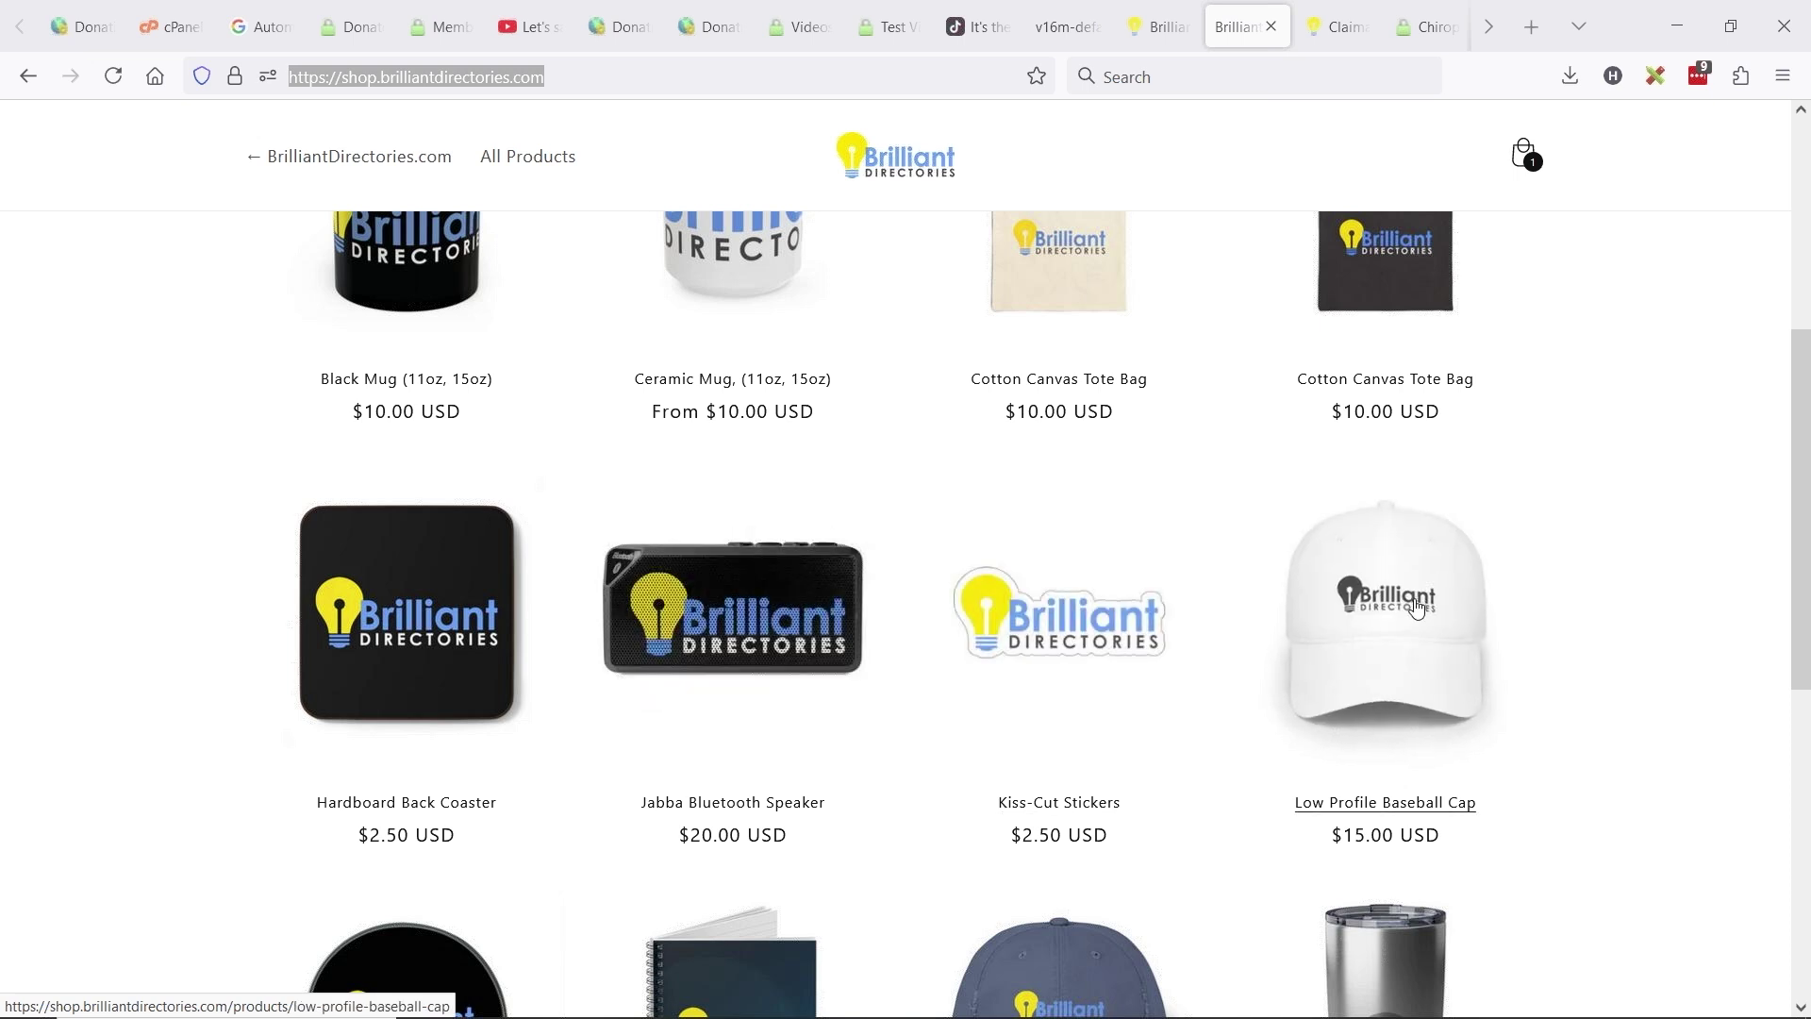
{"action": "scroll", "coordinate": [474, 456], "scroll_direction": "up", "scroll_amount": 3}
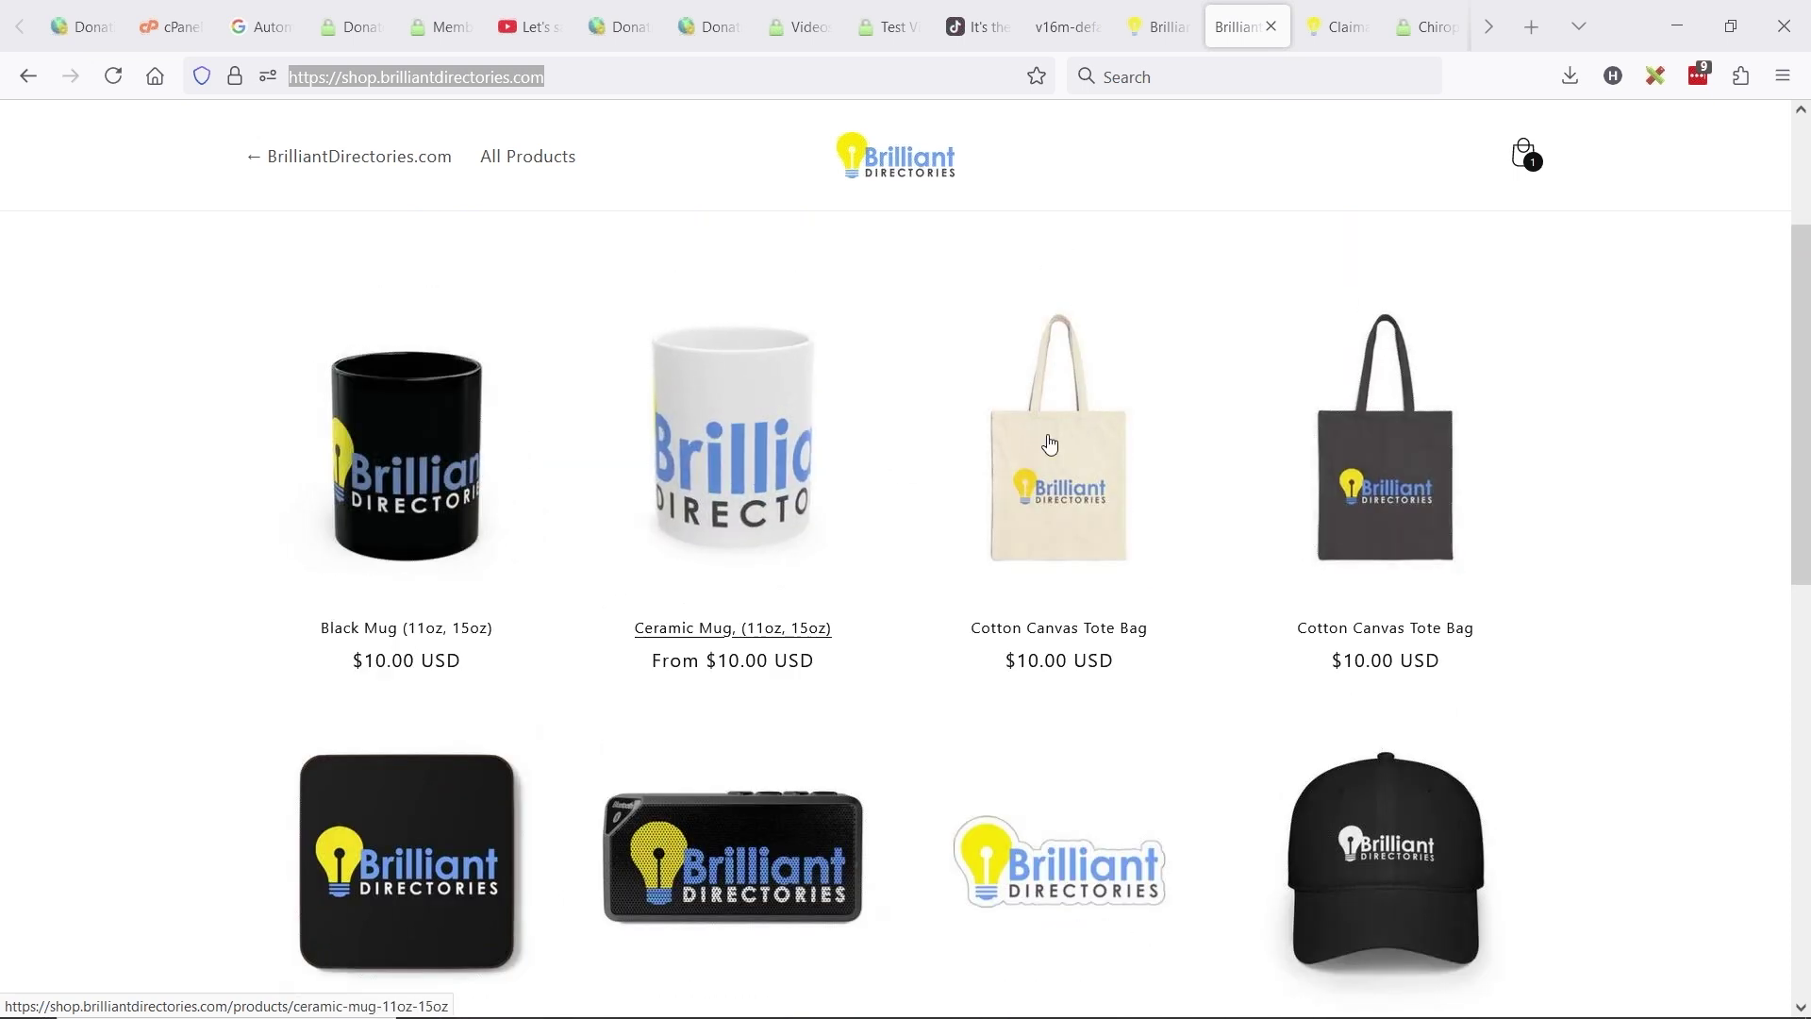
{"action": "scroll", "coordinate": [1084, 432], "scroll_direction": "down", "scroll_amount": 3}
{"action": "left_click", "coordinate": [617, 79]}
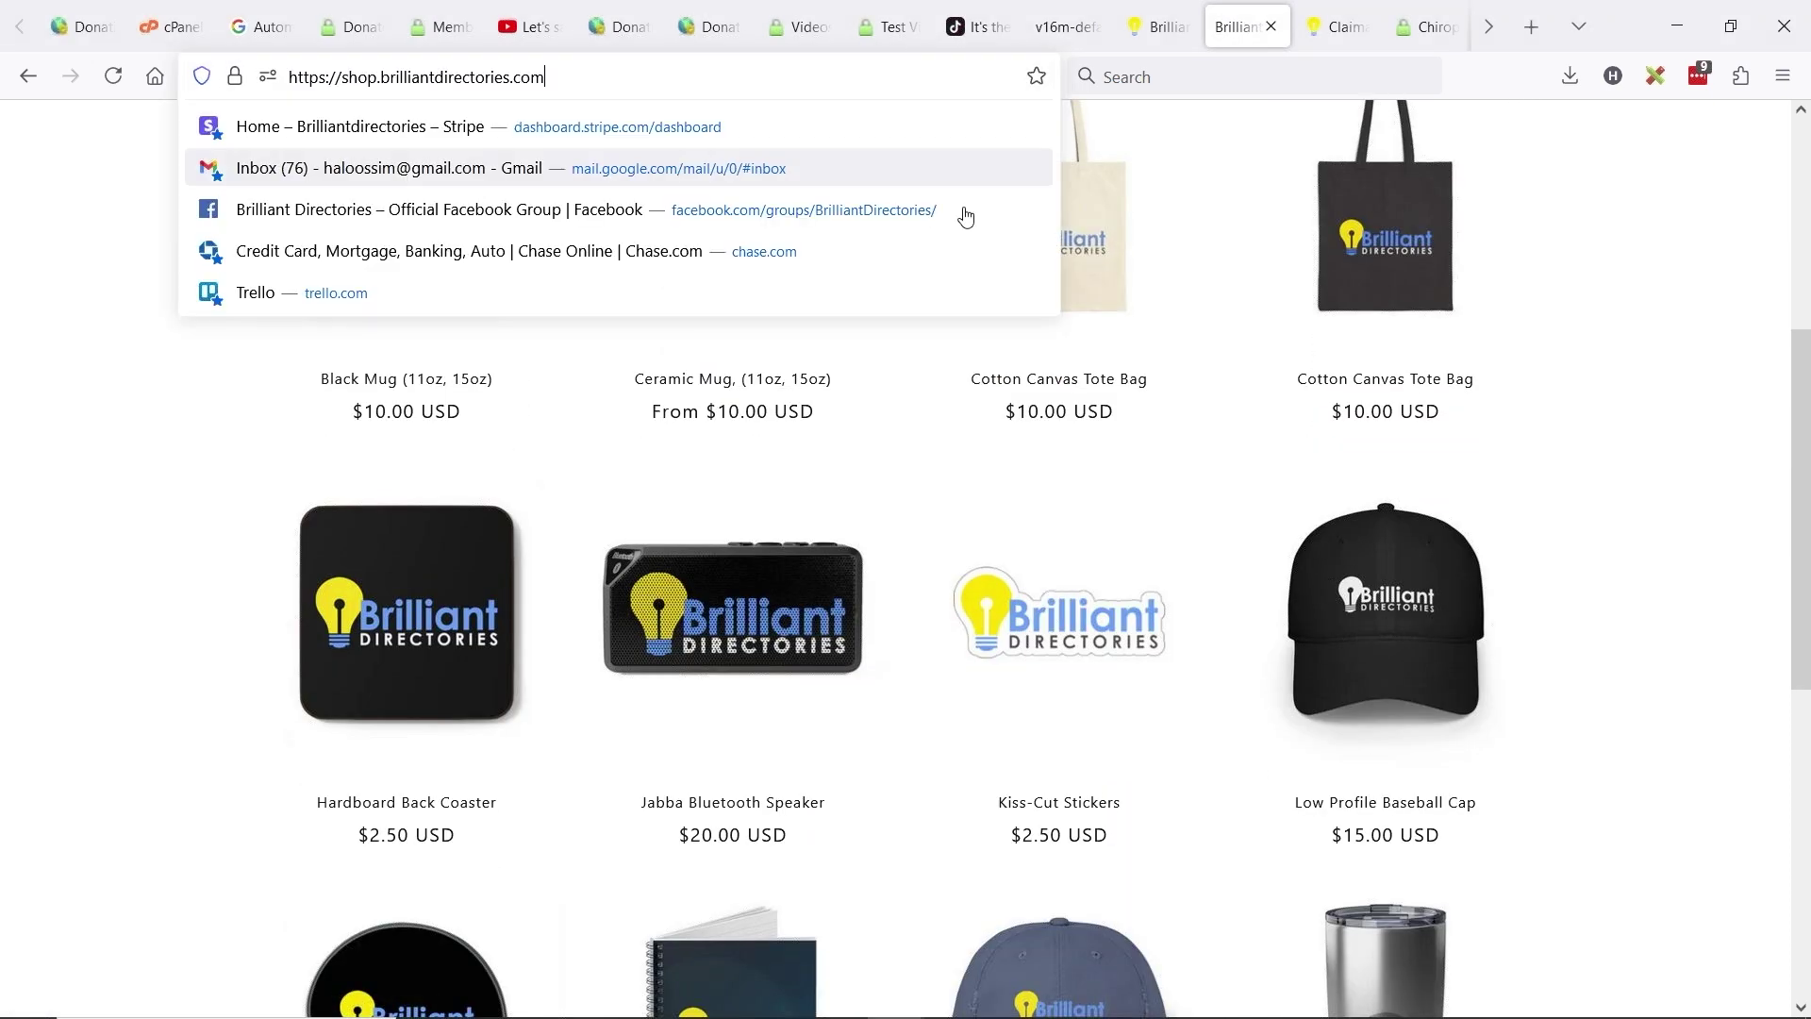
{"action": "left_click", "coordinate": [374, 475]}
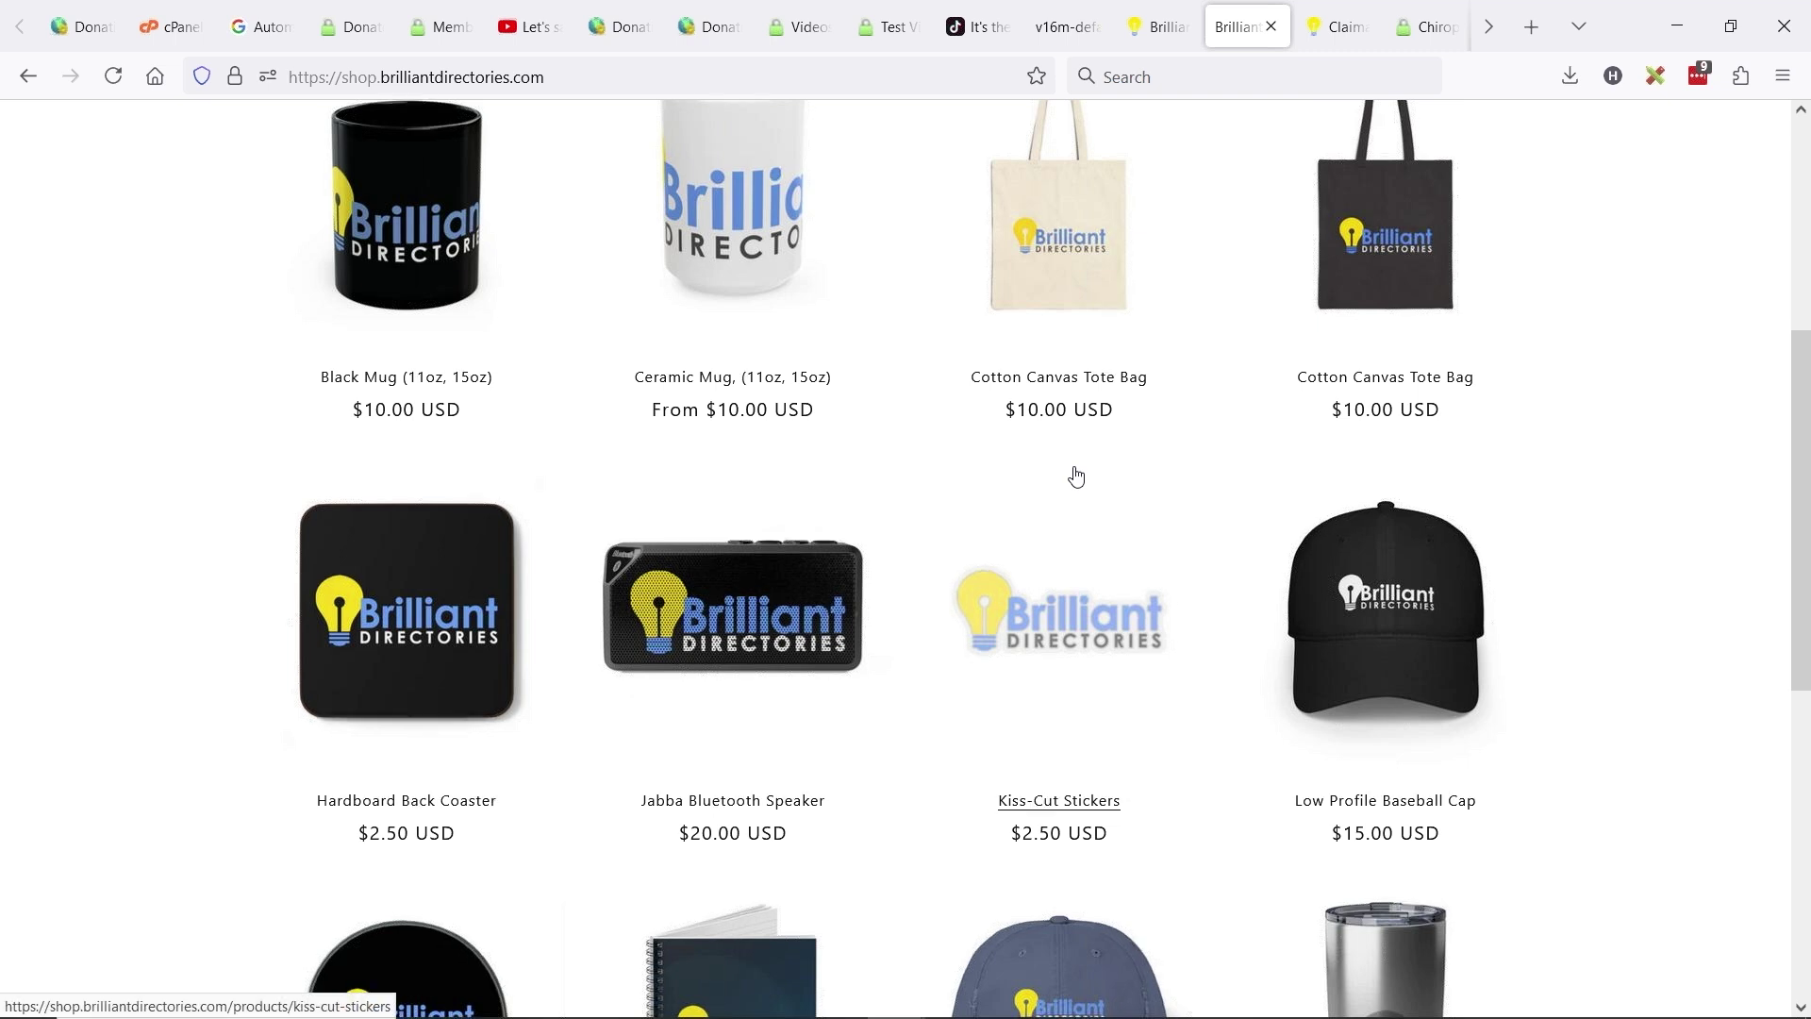
{"action": "scroll", "coordinate": [1132, 500], "scroll_direction": "down", "scroll_amount": 3}
{"action": "scroll", "coordinate": [1037, 523], "scroll_direction": "up", "scroll_amount": 6}
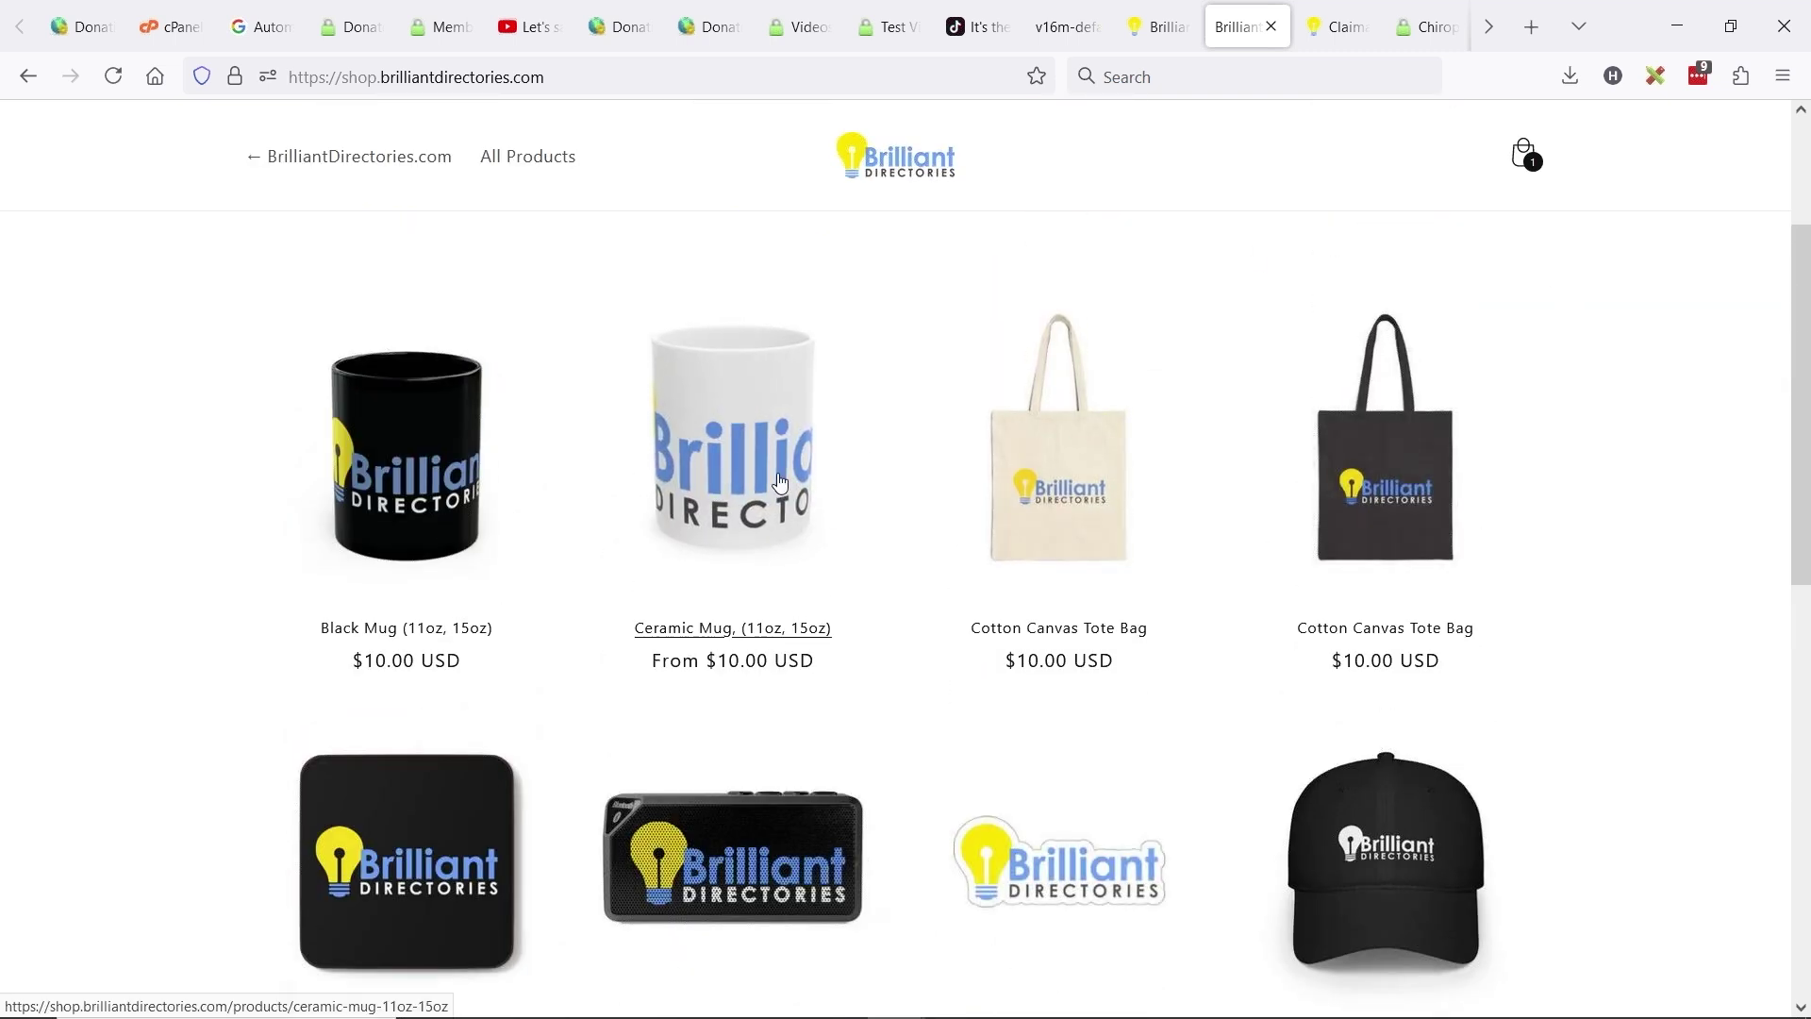
{"action": "scroll", "coordinate": [352, 578], "scroll_direction": "down", "scroll_amount": 5}
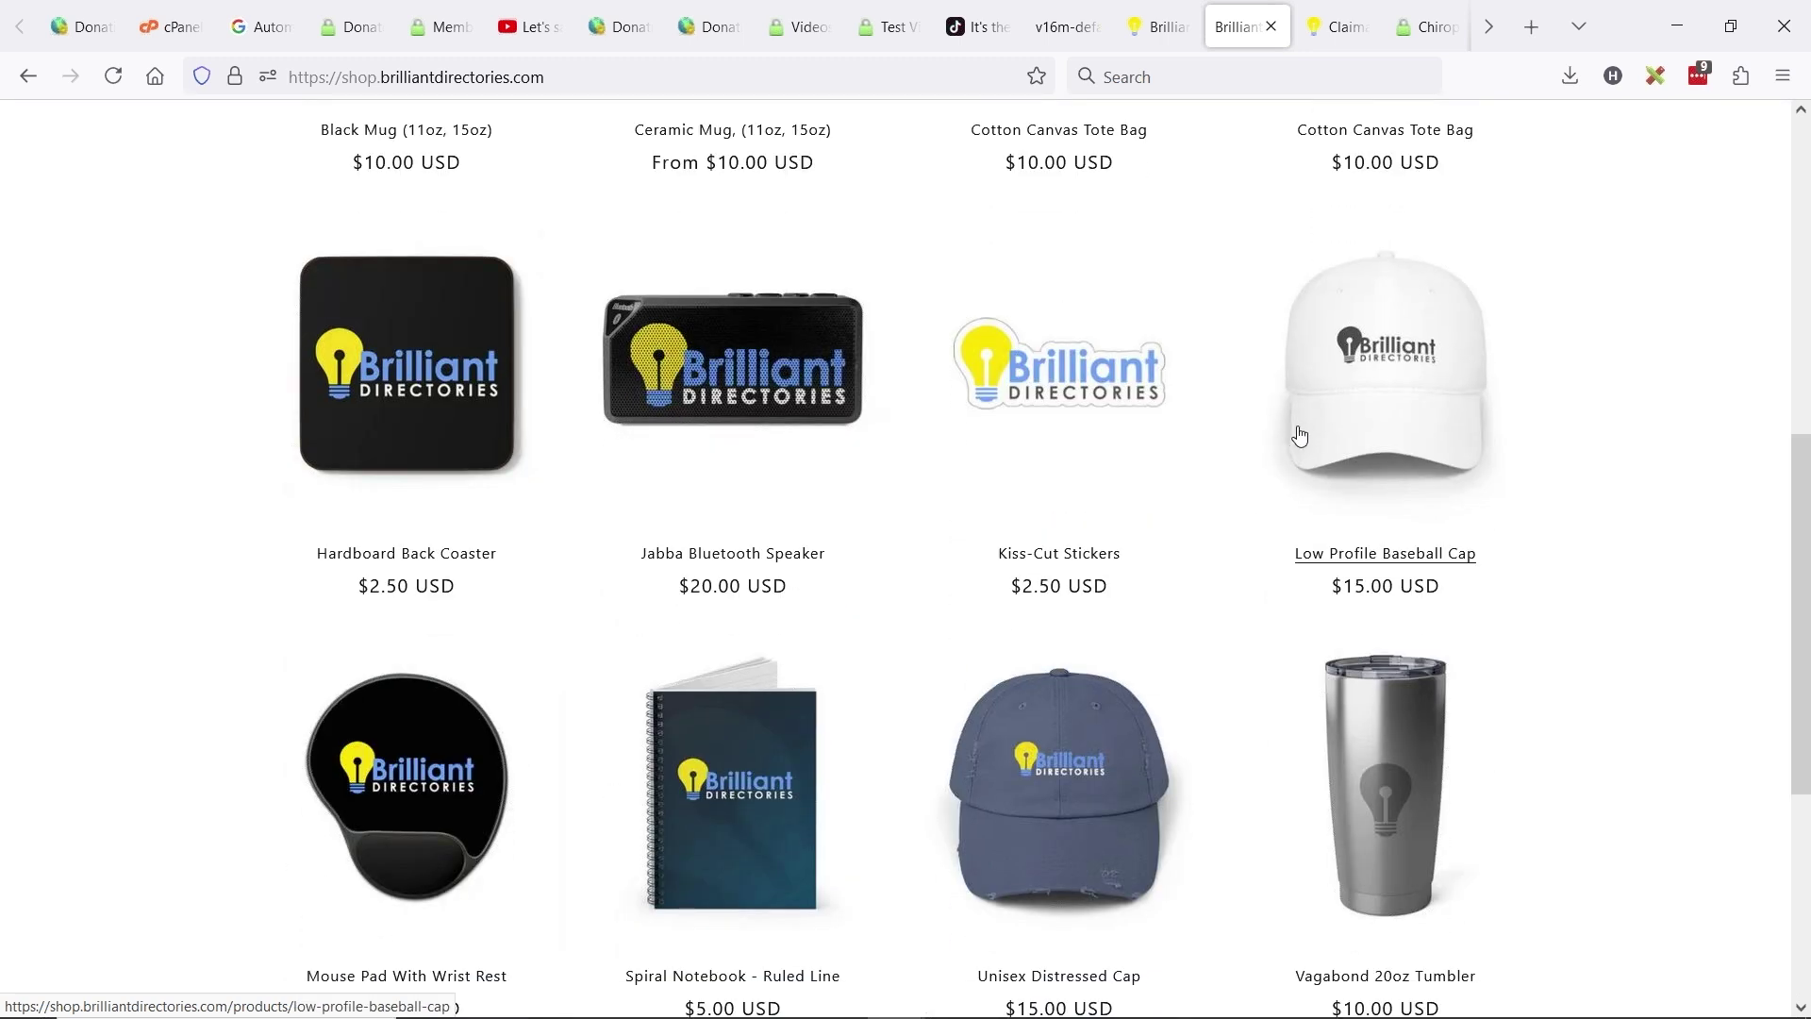
{"action": "scroll", "coordinate": [624, 717], "scroll_direction": "down", "scroll_amount": 3}
- Add the Mouse Pad With Wrist Rest to the cart and review the $30.00 checkout
{"action": "left_click", "coordinate": [416, 554]}
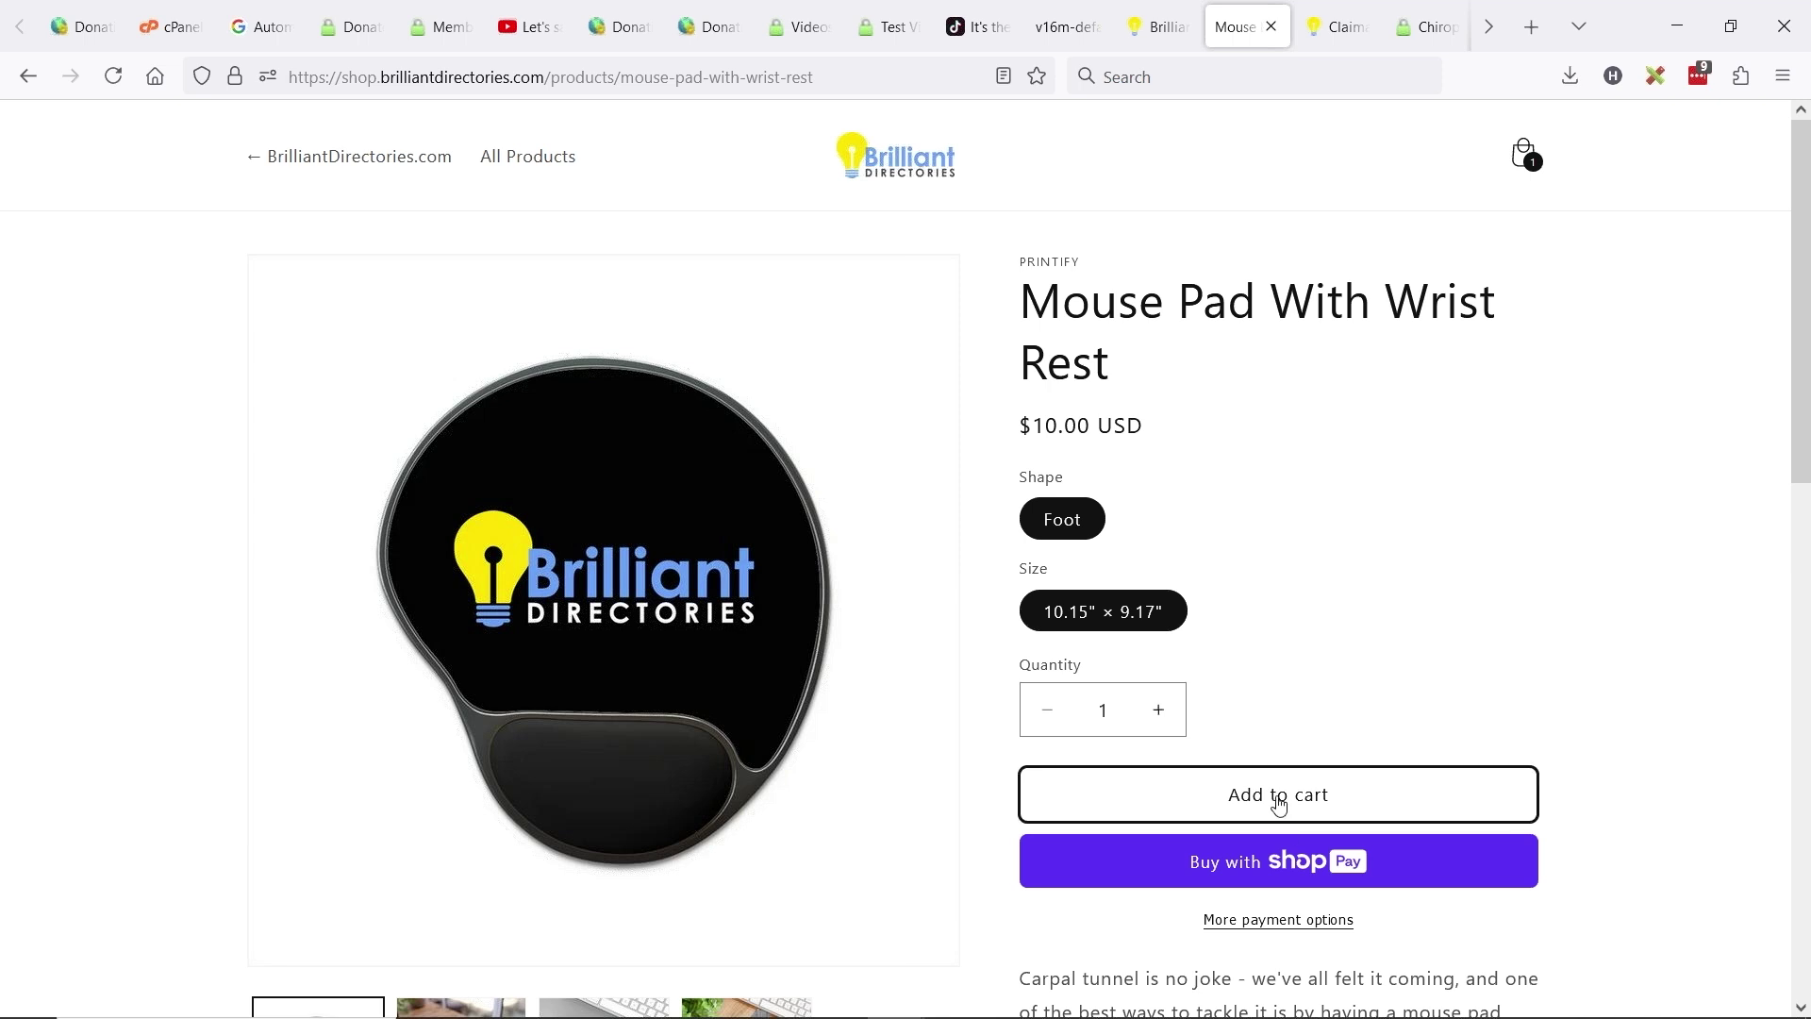
{"action": "left_click", "coordinate": [1278, 795]}
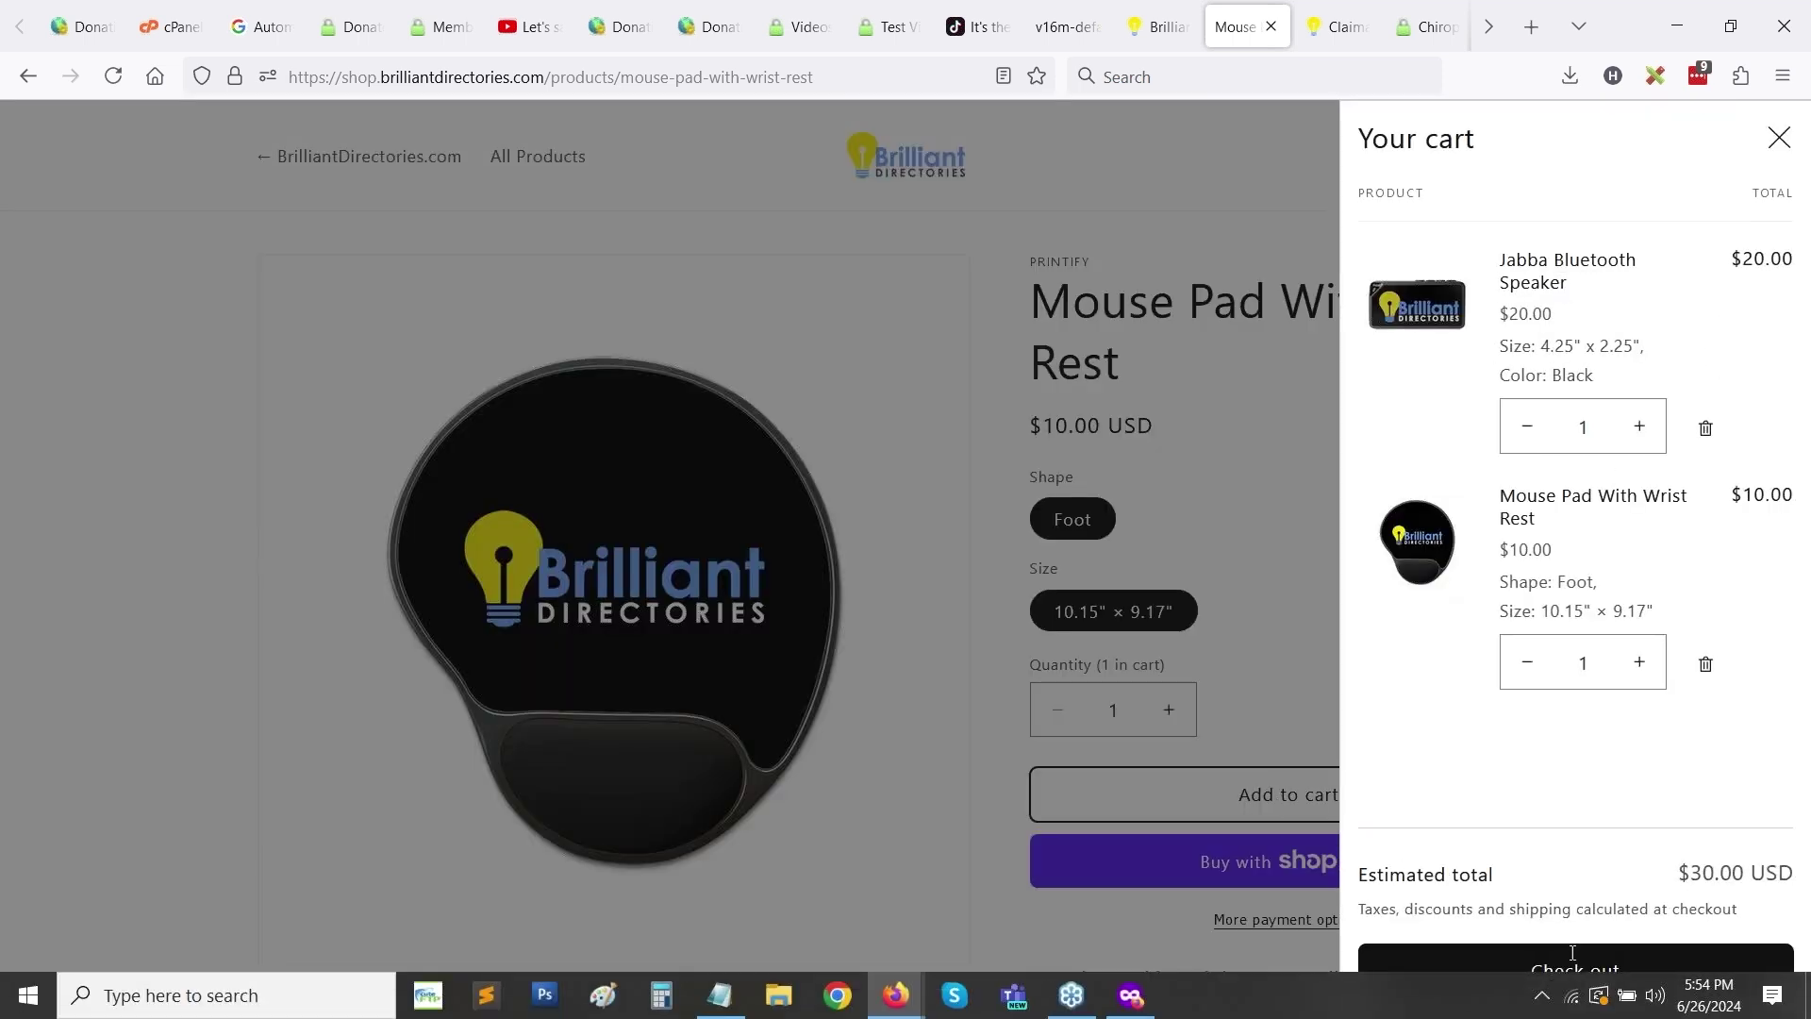
{"action": "left_click", "coordinate": [1566, 971]}
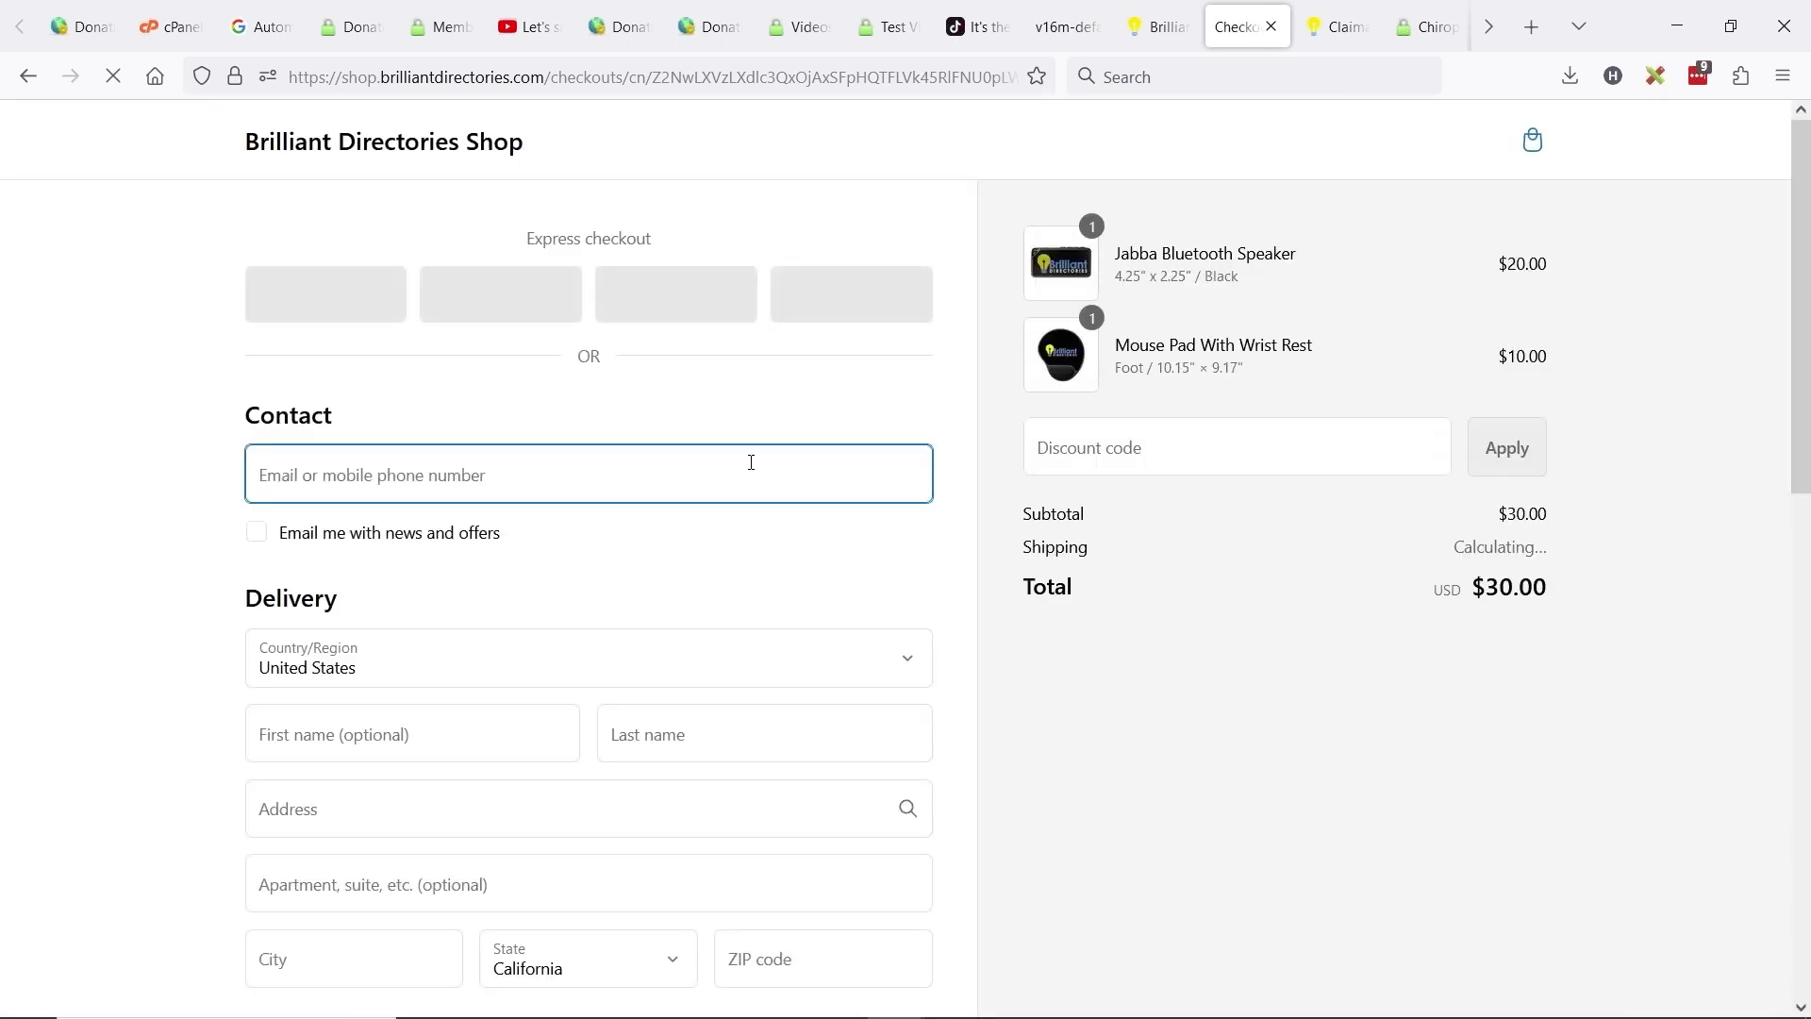
{"action": "scroll", "coordinate": [573, 474], "scroll_direction": "down", "scroll_amount": 10}
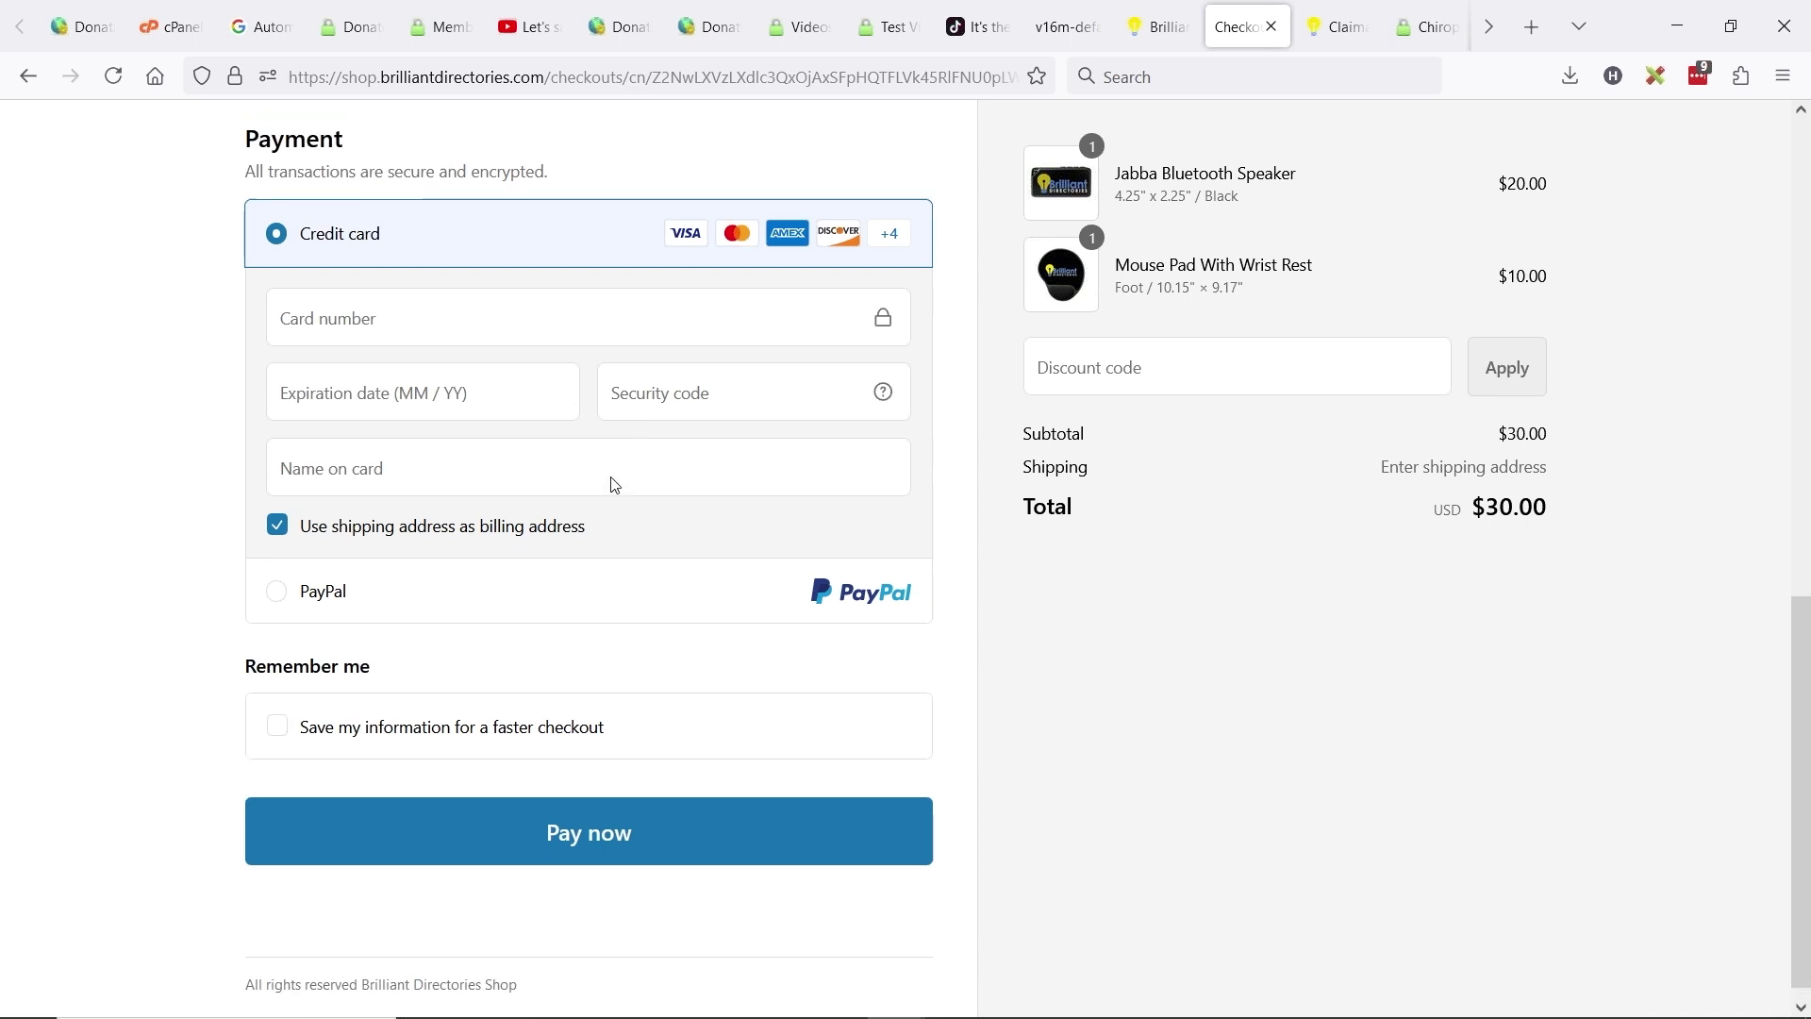
{"action": "scroll", "coordinate": [445, 478], "scroll_direction": "up", "scroll_amount": 5}
{"action": "scroll", "coordinate": [363, 473], "scroll_direction": "up", "scroll_amount": 2}
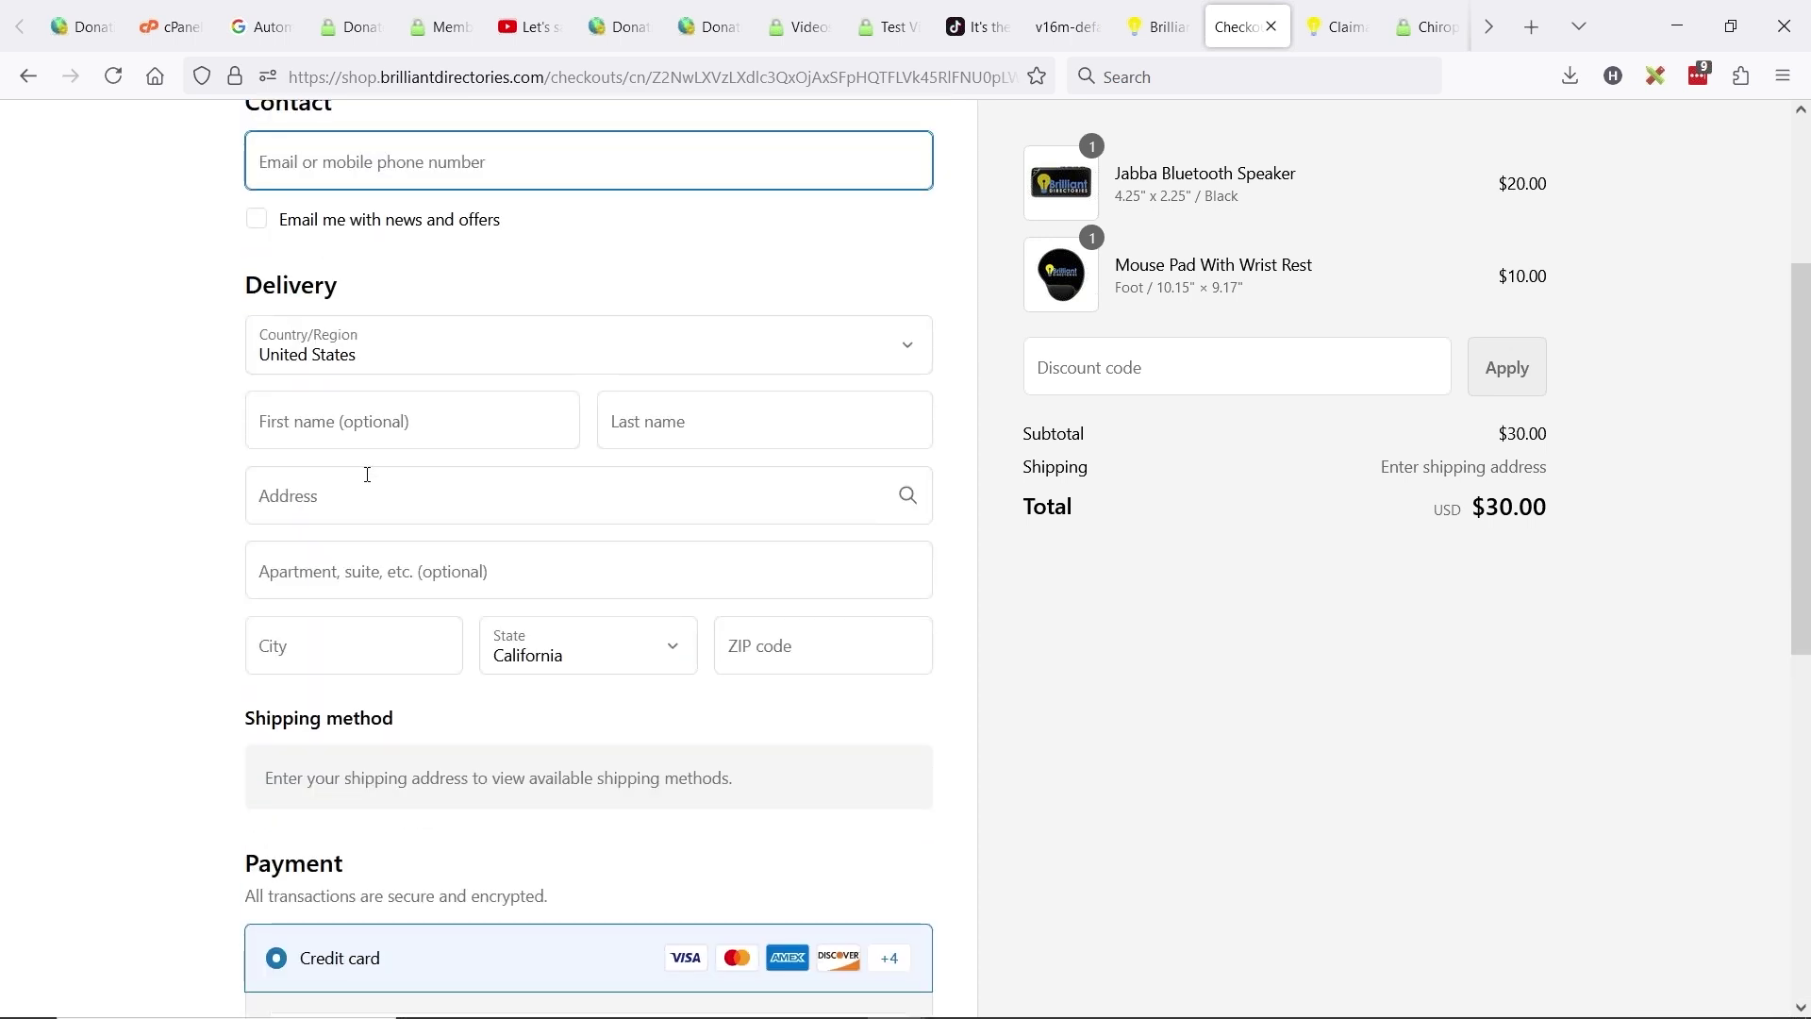
{"action": "scroll", "coordinate": [1163, 465], "scroll_direction": "up", "scroll_amount": 3}
- Apply the discount code 100off, giving a $25.00 discount
{"action": "left_click", "coordinate": [1146, 450]}
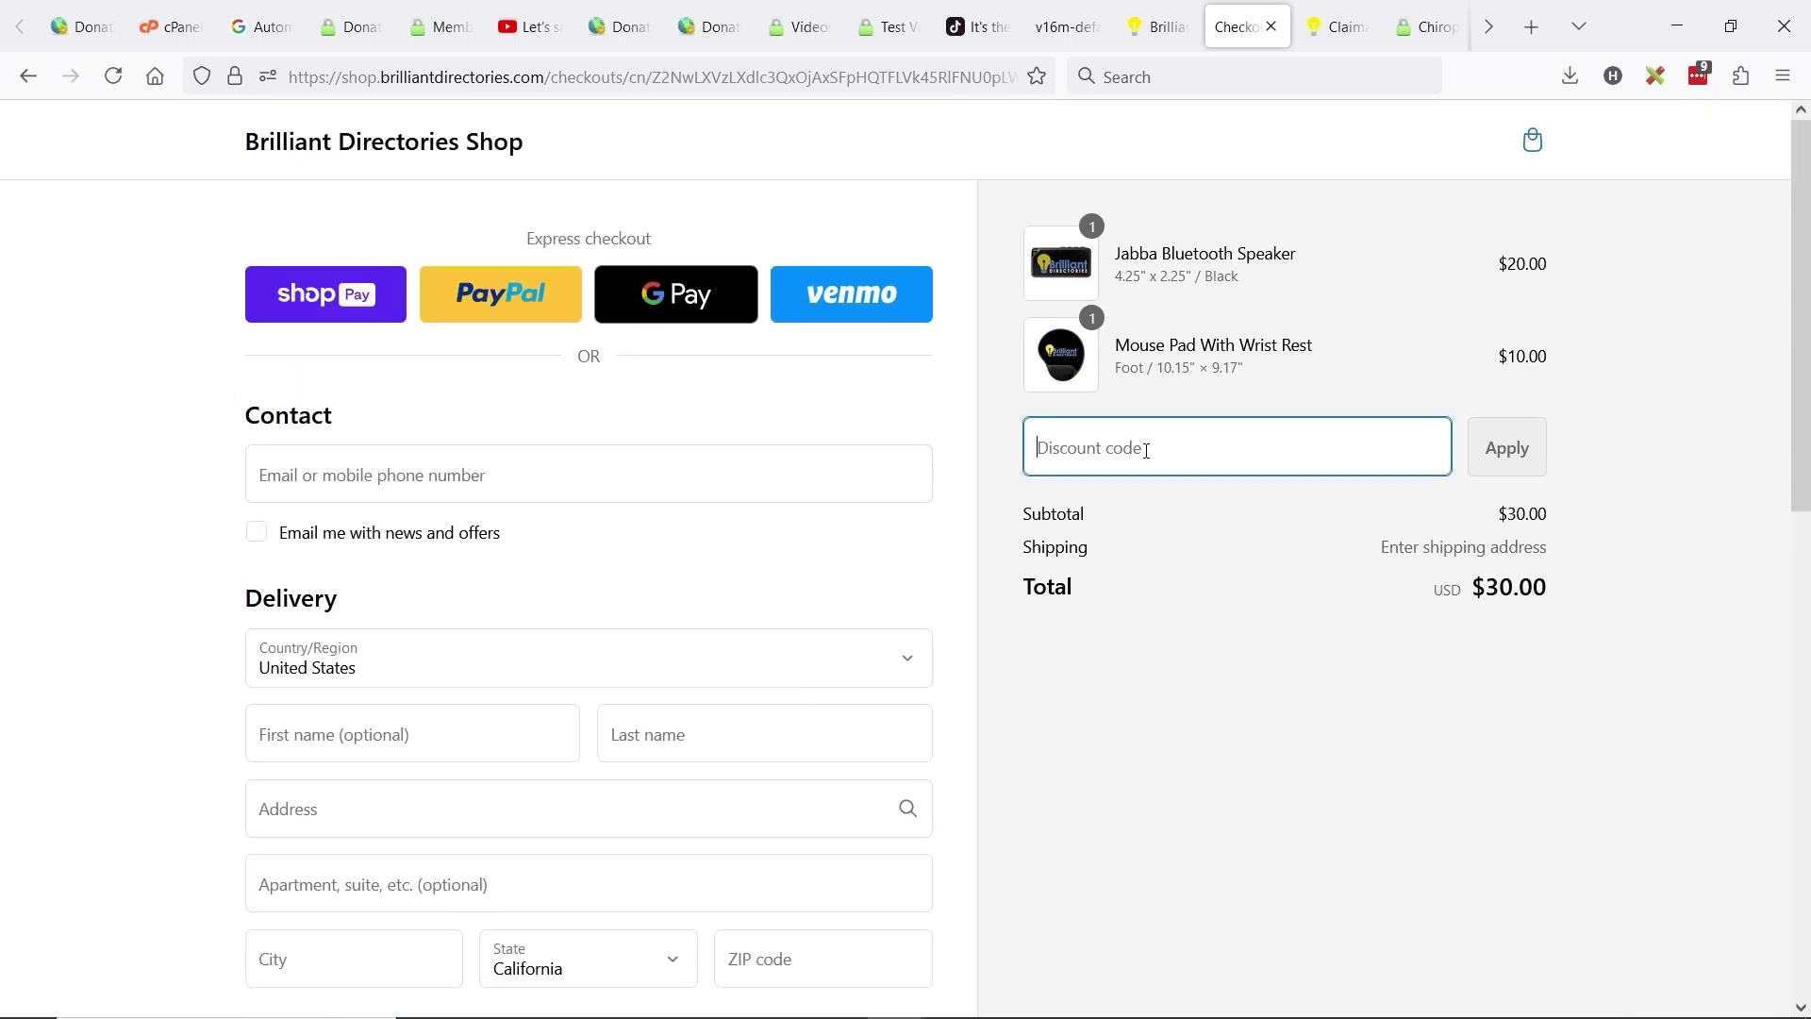
{"action": "type", "text": "100"}
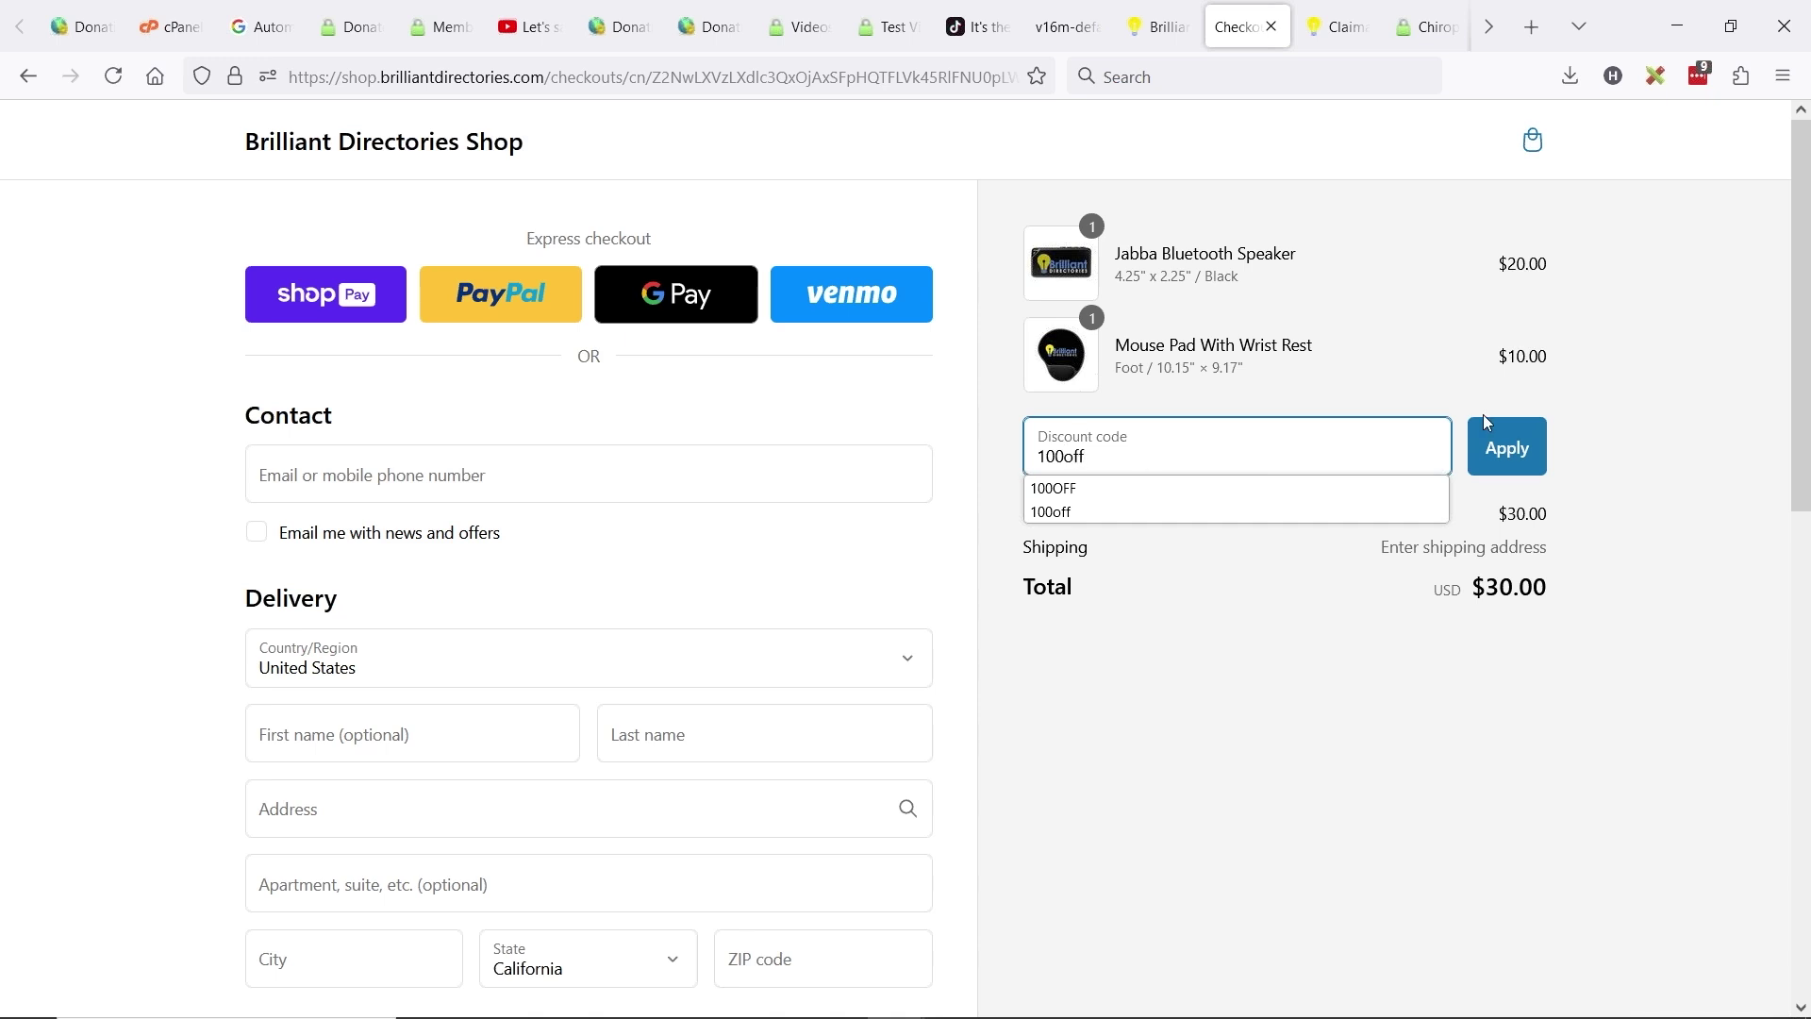
{"action": "type", "text": "off"}
{"action": "left_click", "coordinate": [1495, 441]}
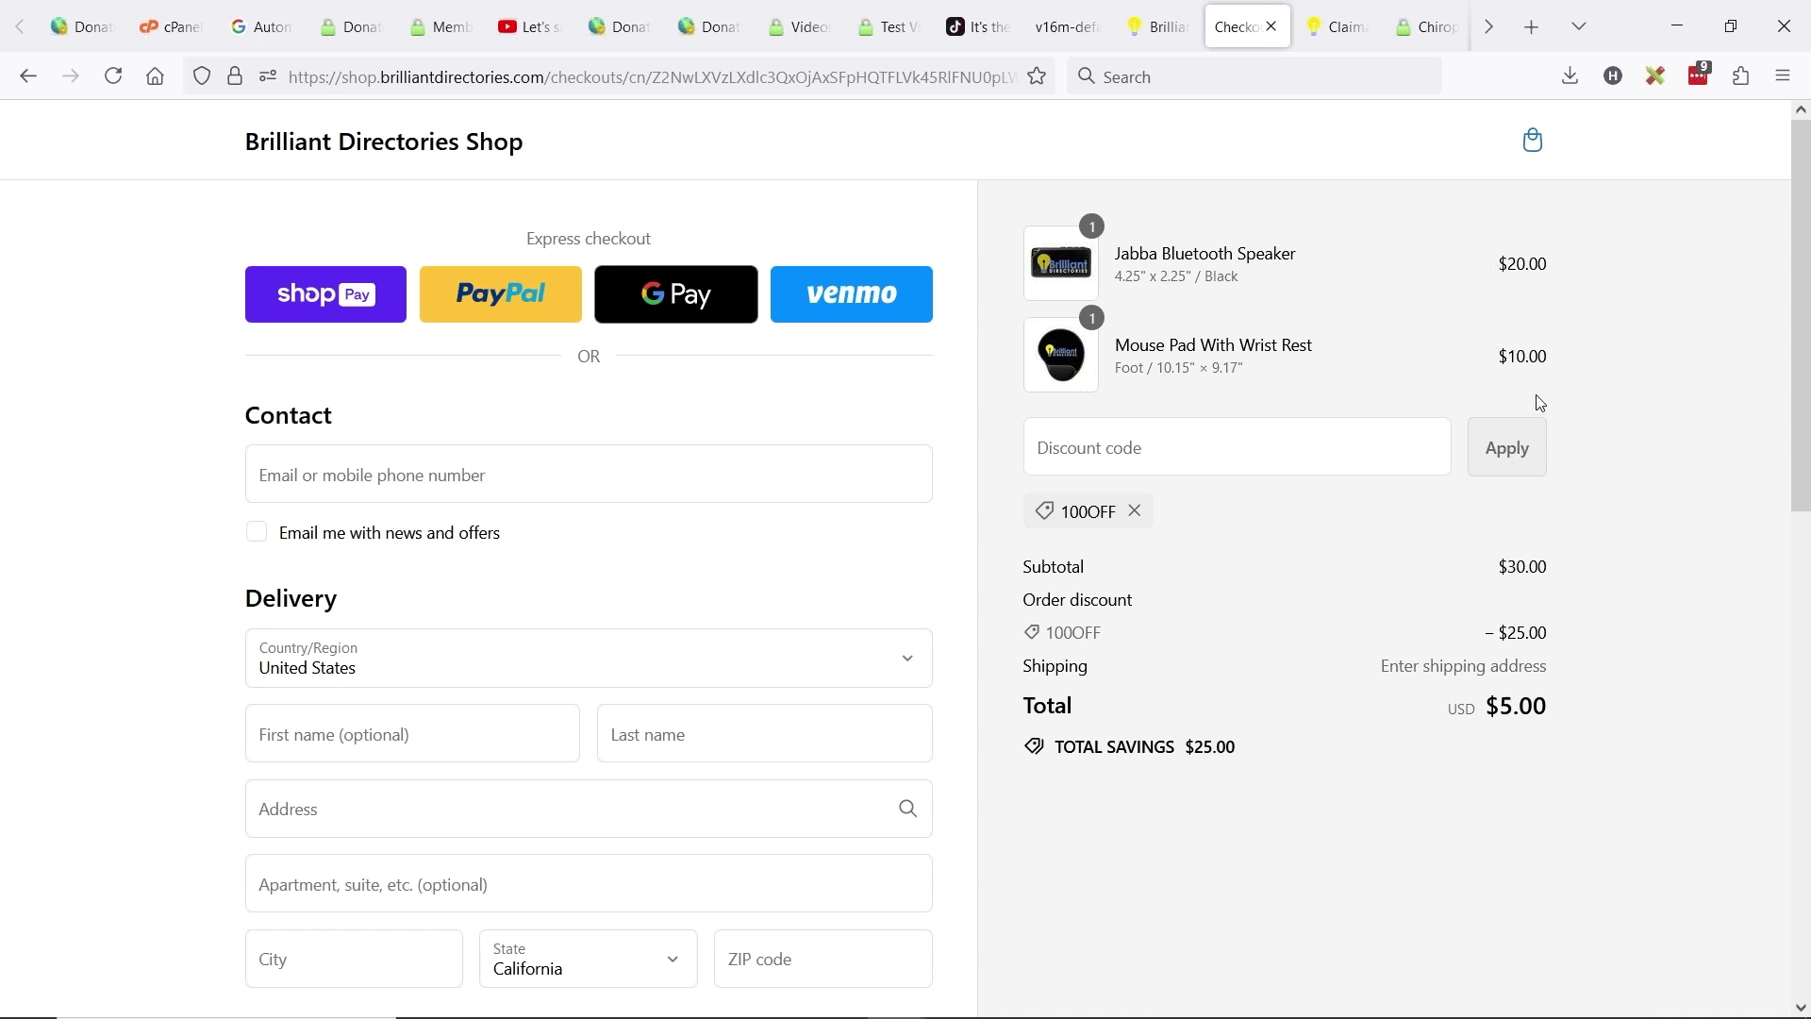
{"action": "left_click_drag", "start_coordinate": [1528, 637], "coordinate": [1513, 642]}
- Try the SHIPFREE and FREESHIP discount codes as well
{"action": "left_click", "coordinate": [1152, 452]}
{"action": "type", "text": "SHIP"}
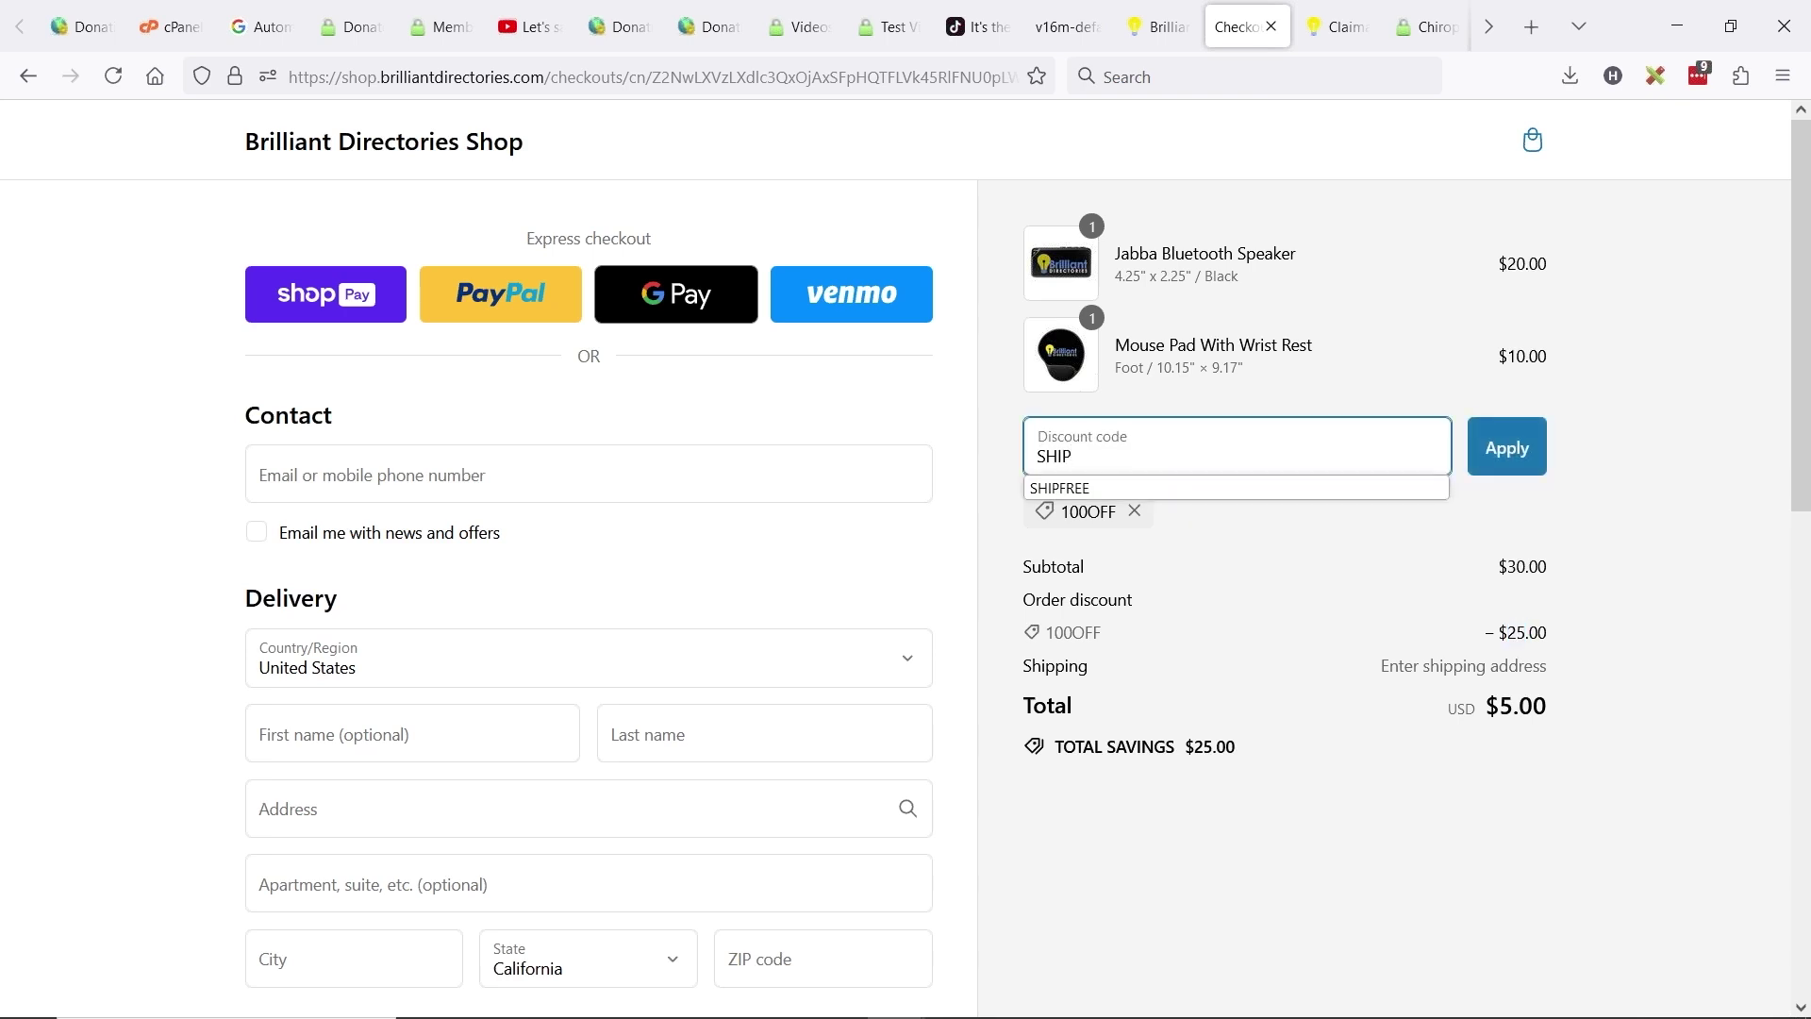
{"action": "left_click", "coordinate": [1156, 488]}
{"action": "left_click", "coordinate": [1535, 447]}
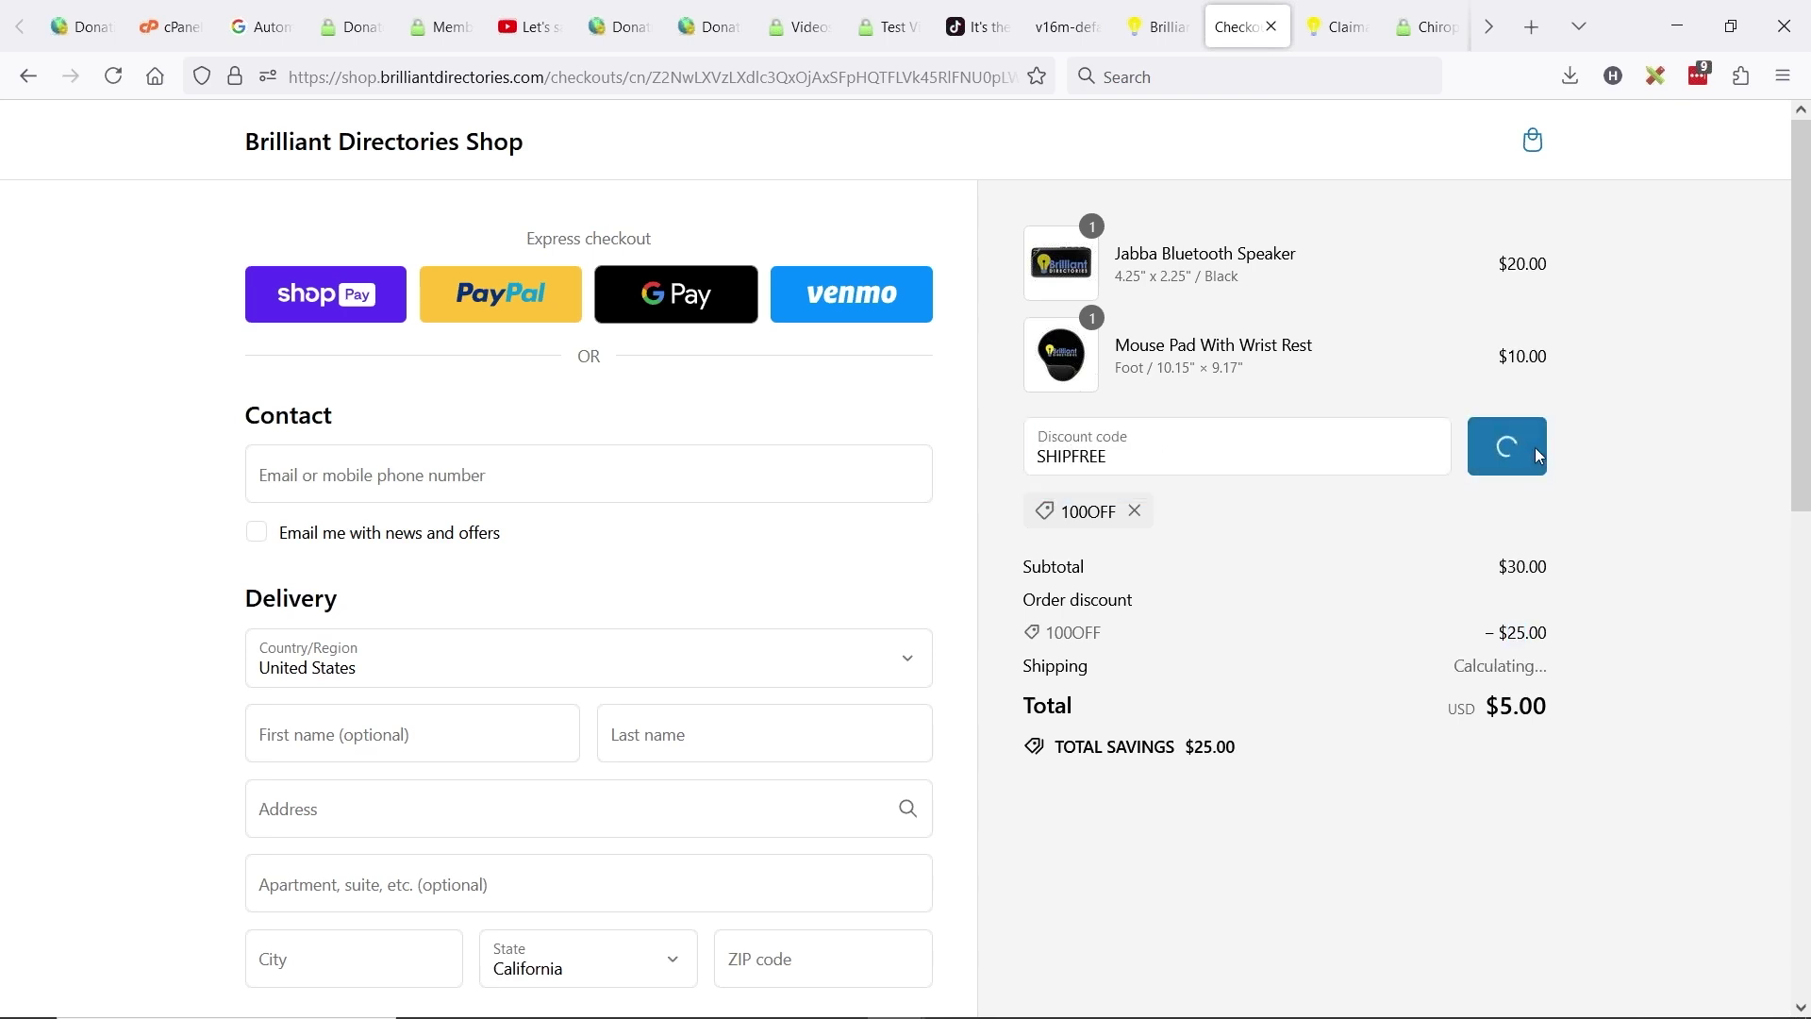
{"action": "left_click", "coordinate": [1146, 452]}
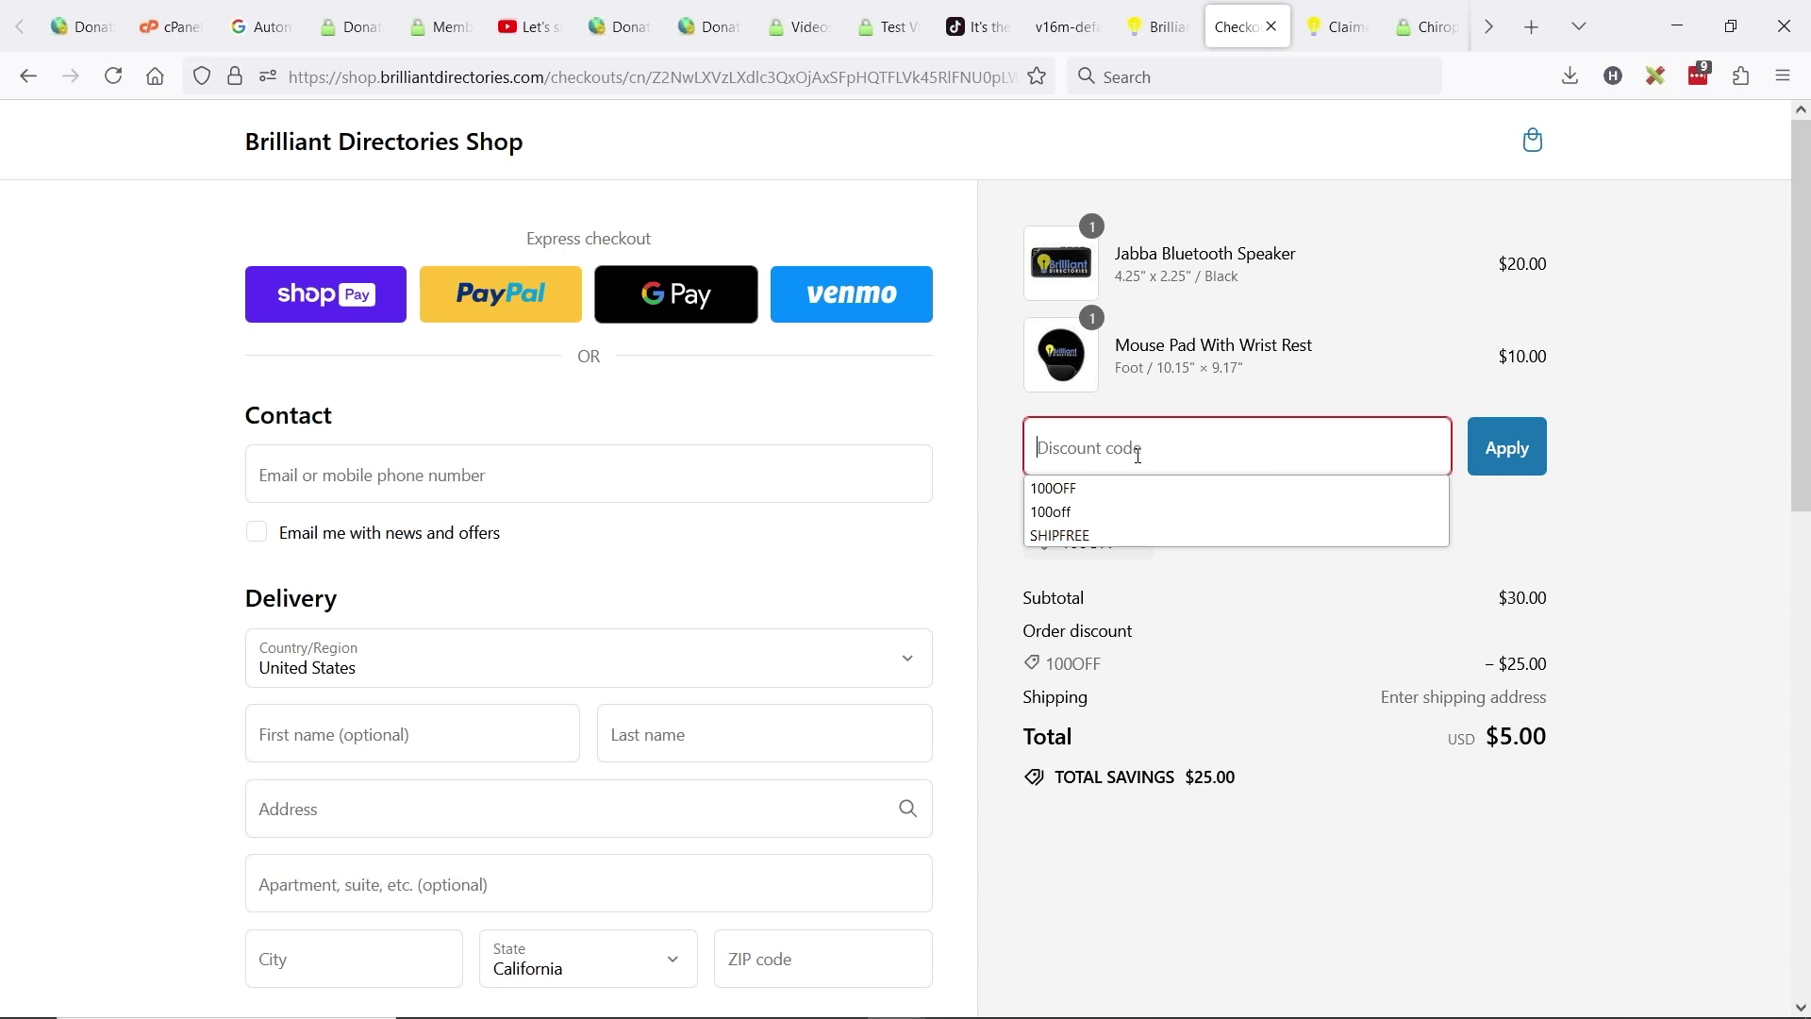
{"action": "type", "text": "FREE"}
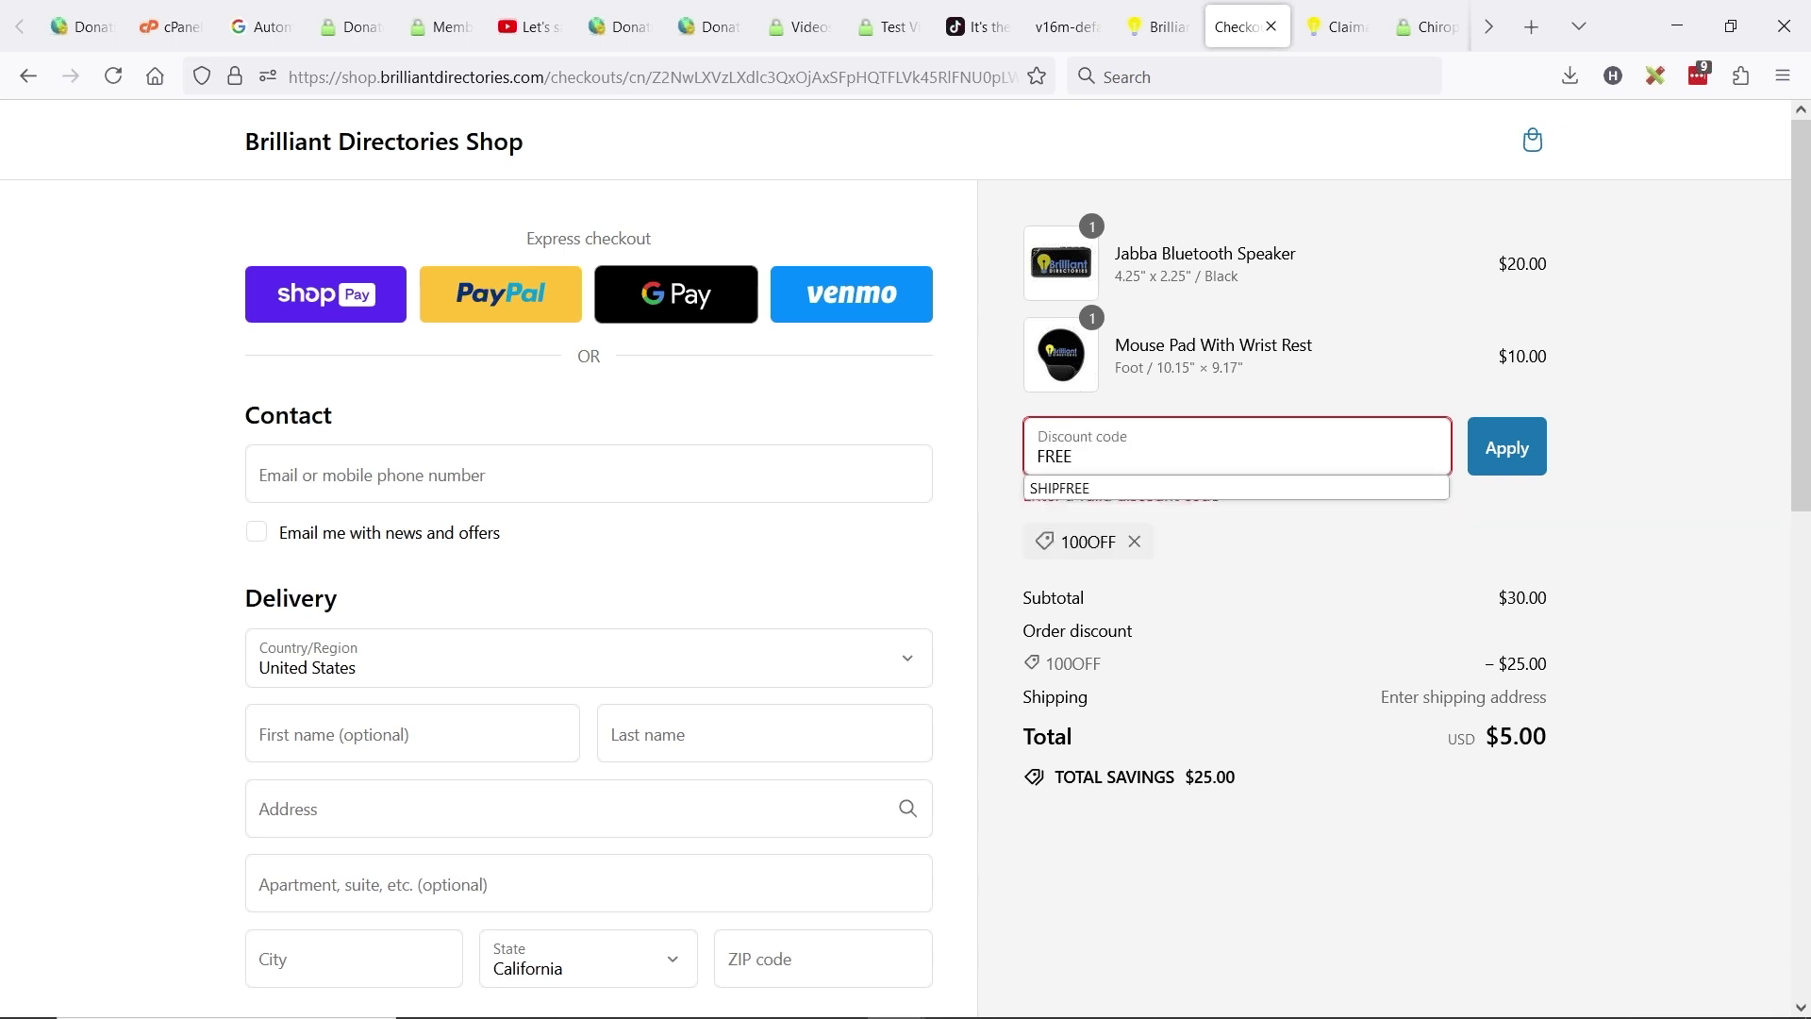
{"action": "type", "text": "SHIP"}
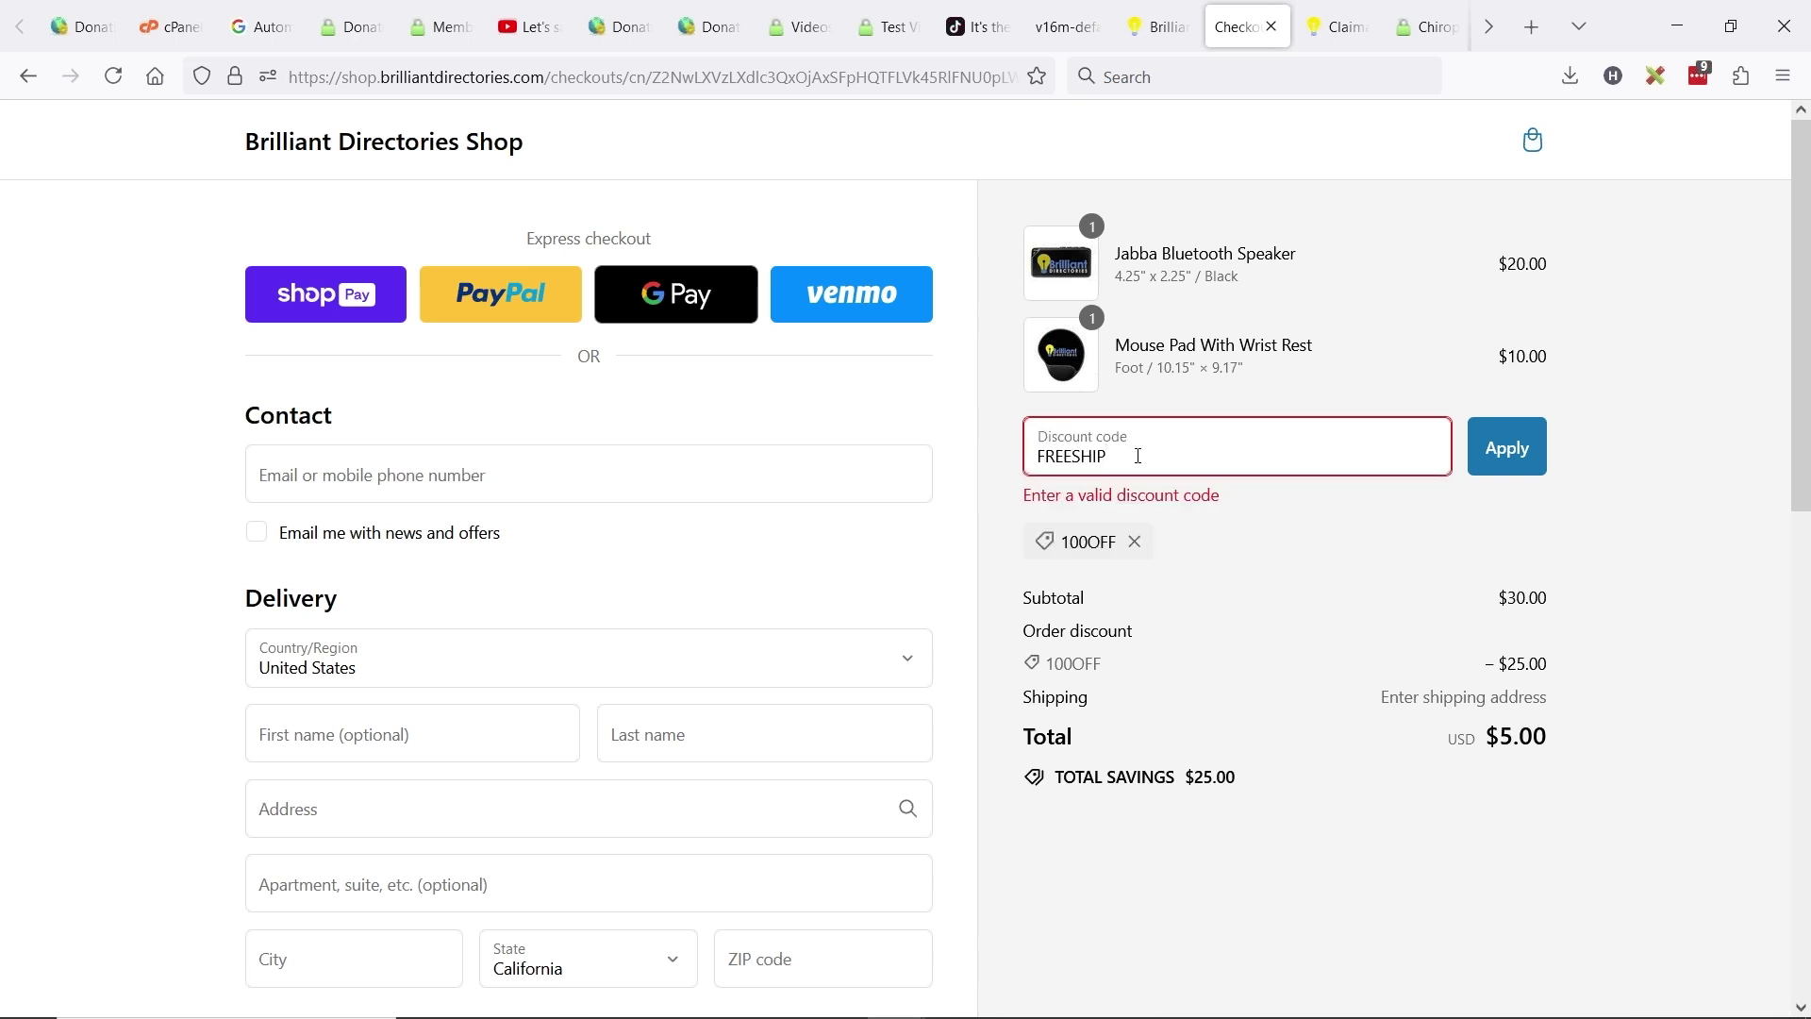
{"action": "key", "text": "Return"}
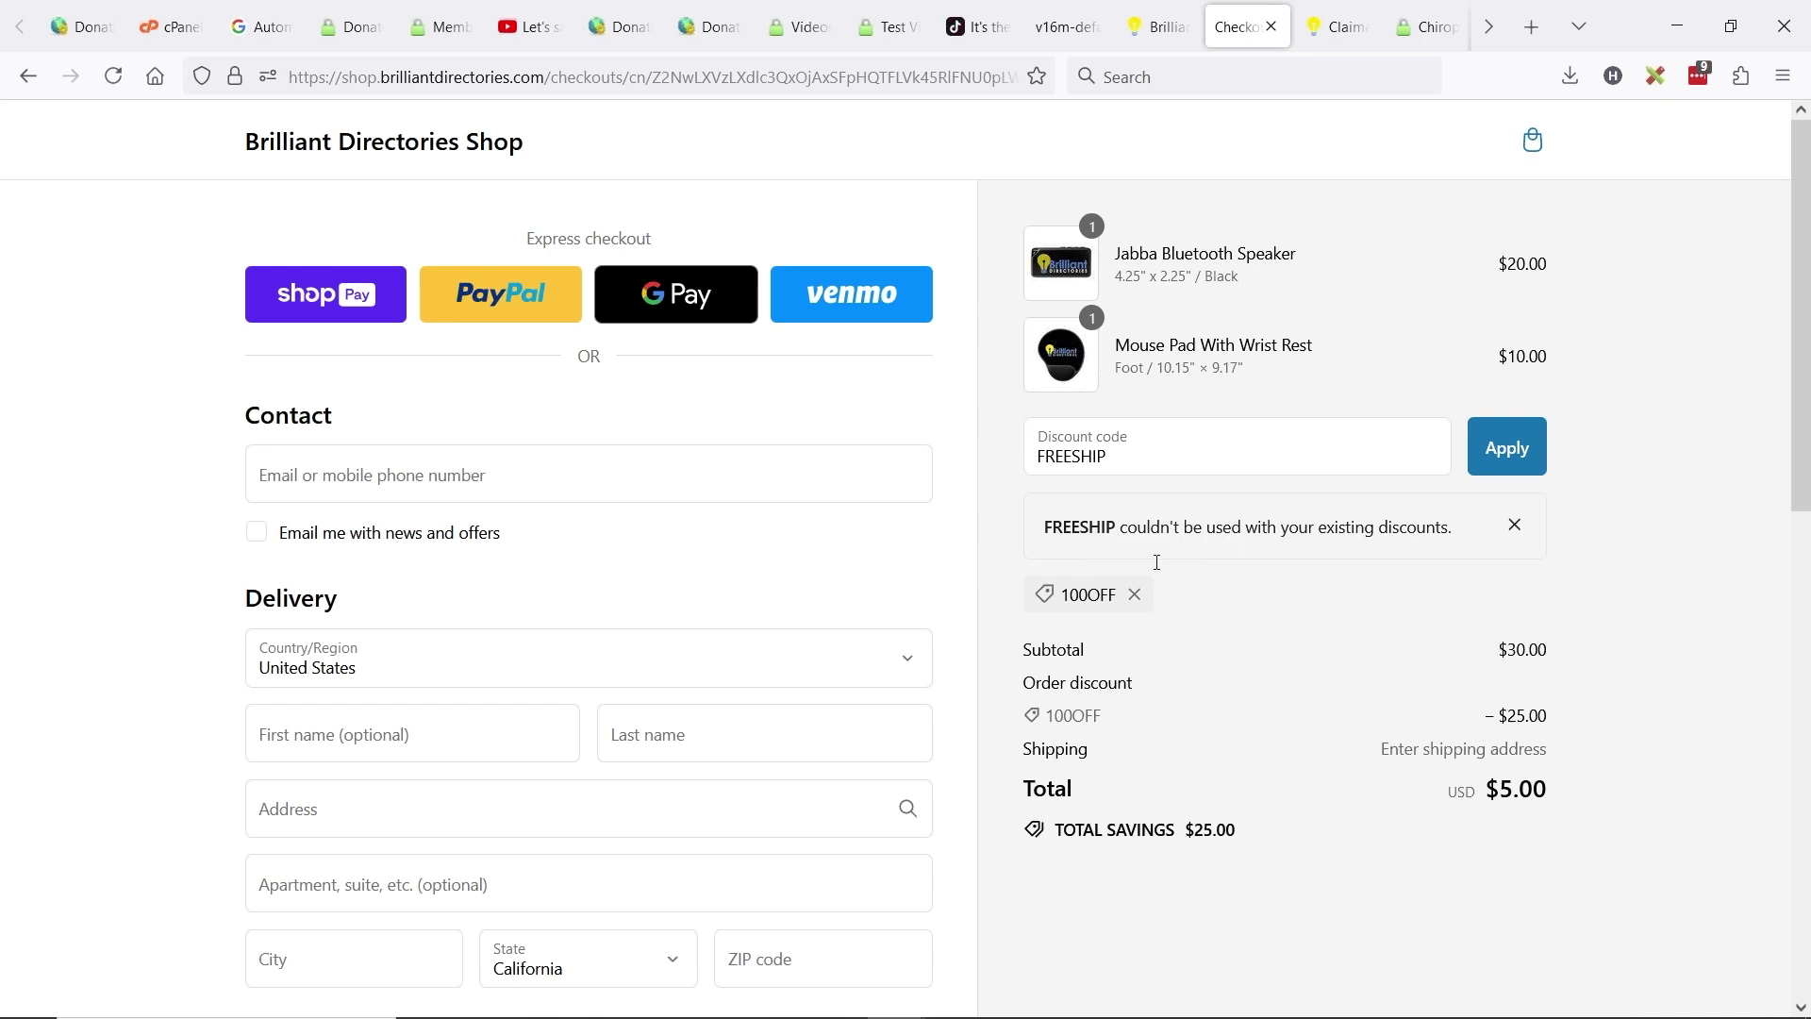
- Show the 100OFF code still applied, then advance the slides to 'Download the Brilliant Directories App'
{"action": "double_click", "coordinate": [1072, 431]}
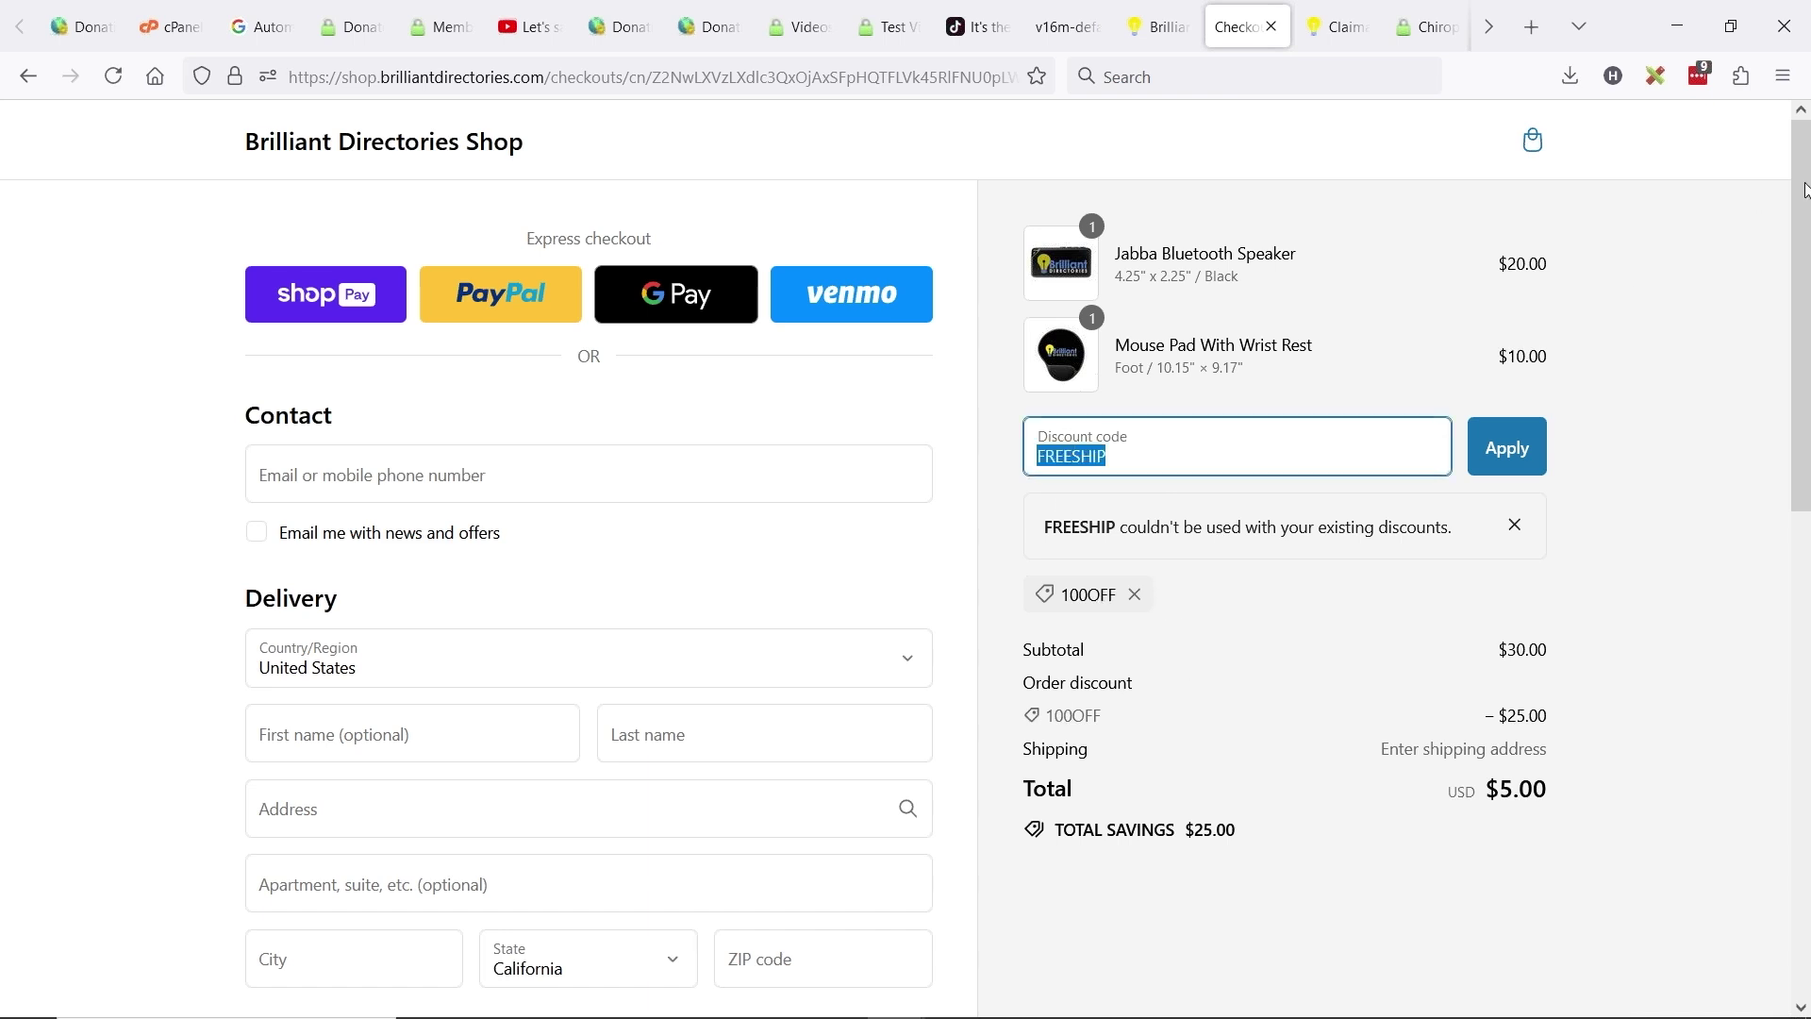
{"action": "left_click", "coordinate": [1751, 204]}
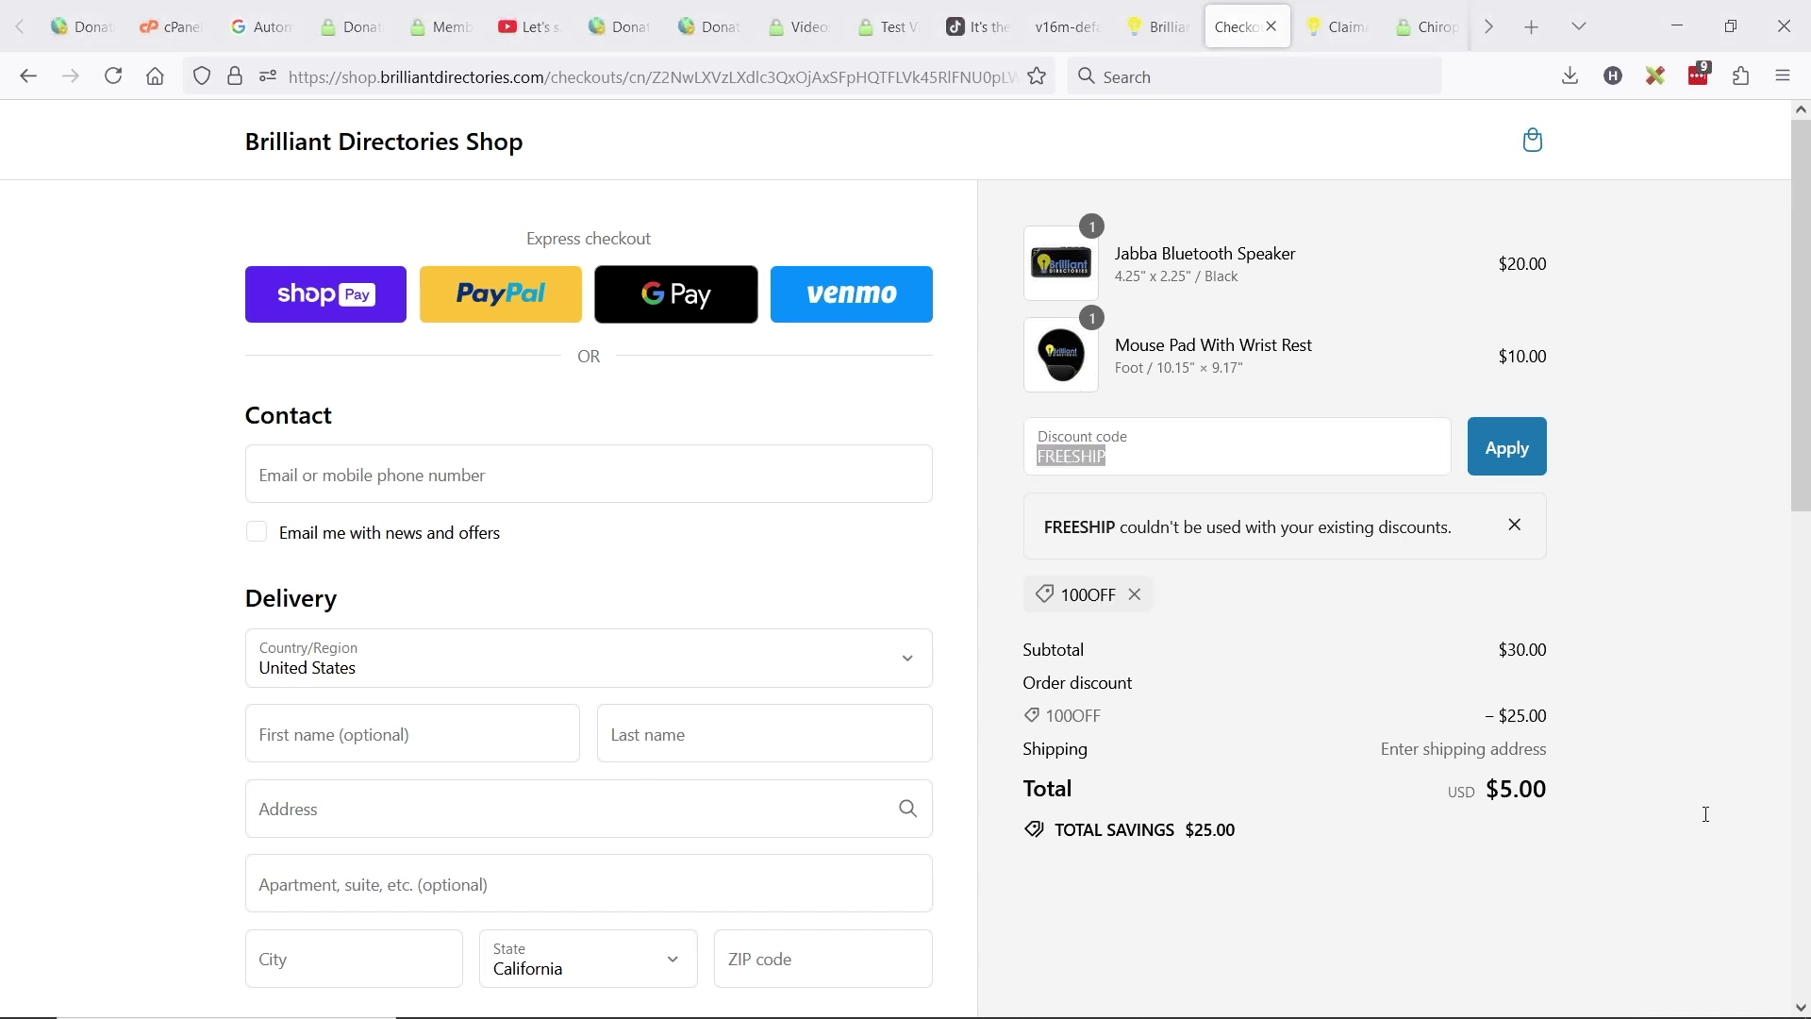
{"action": "left_click_drag", "start_coordinate": [1062, 593], "coordinate": [1113, 593]}
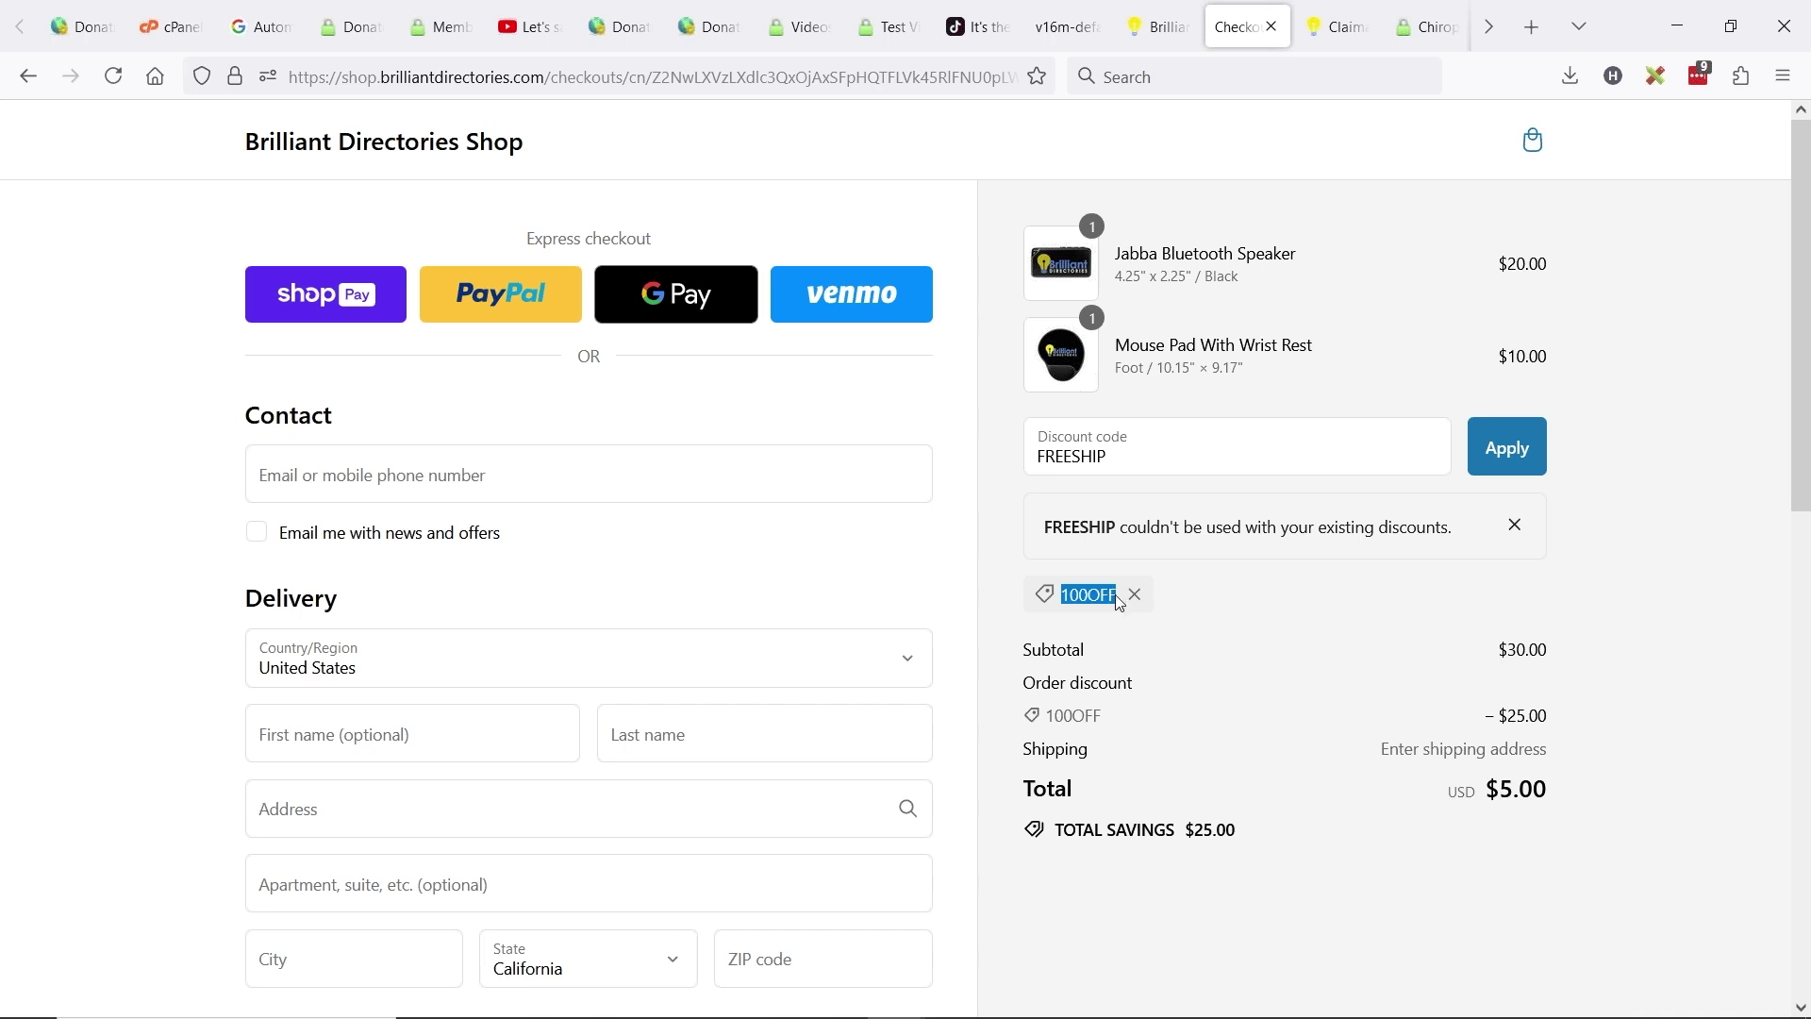
{"action": "left_click", "coordinate": [1600, 800]}
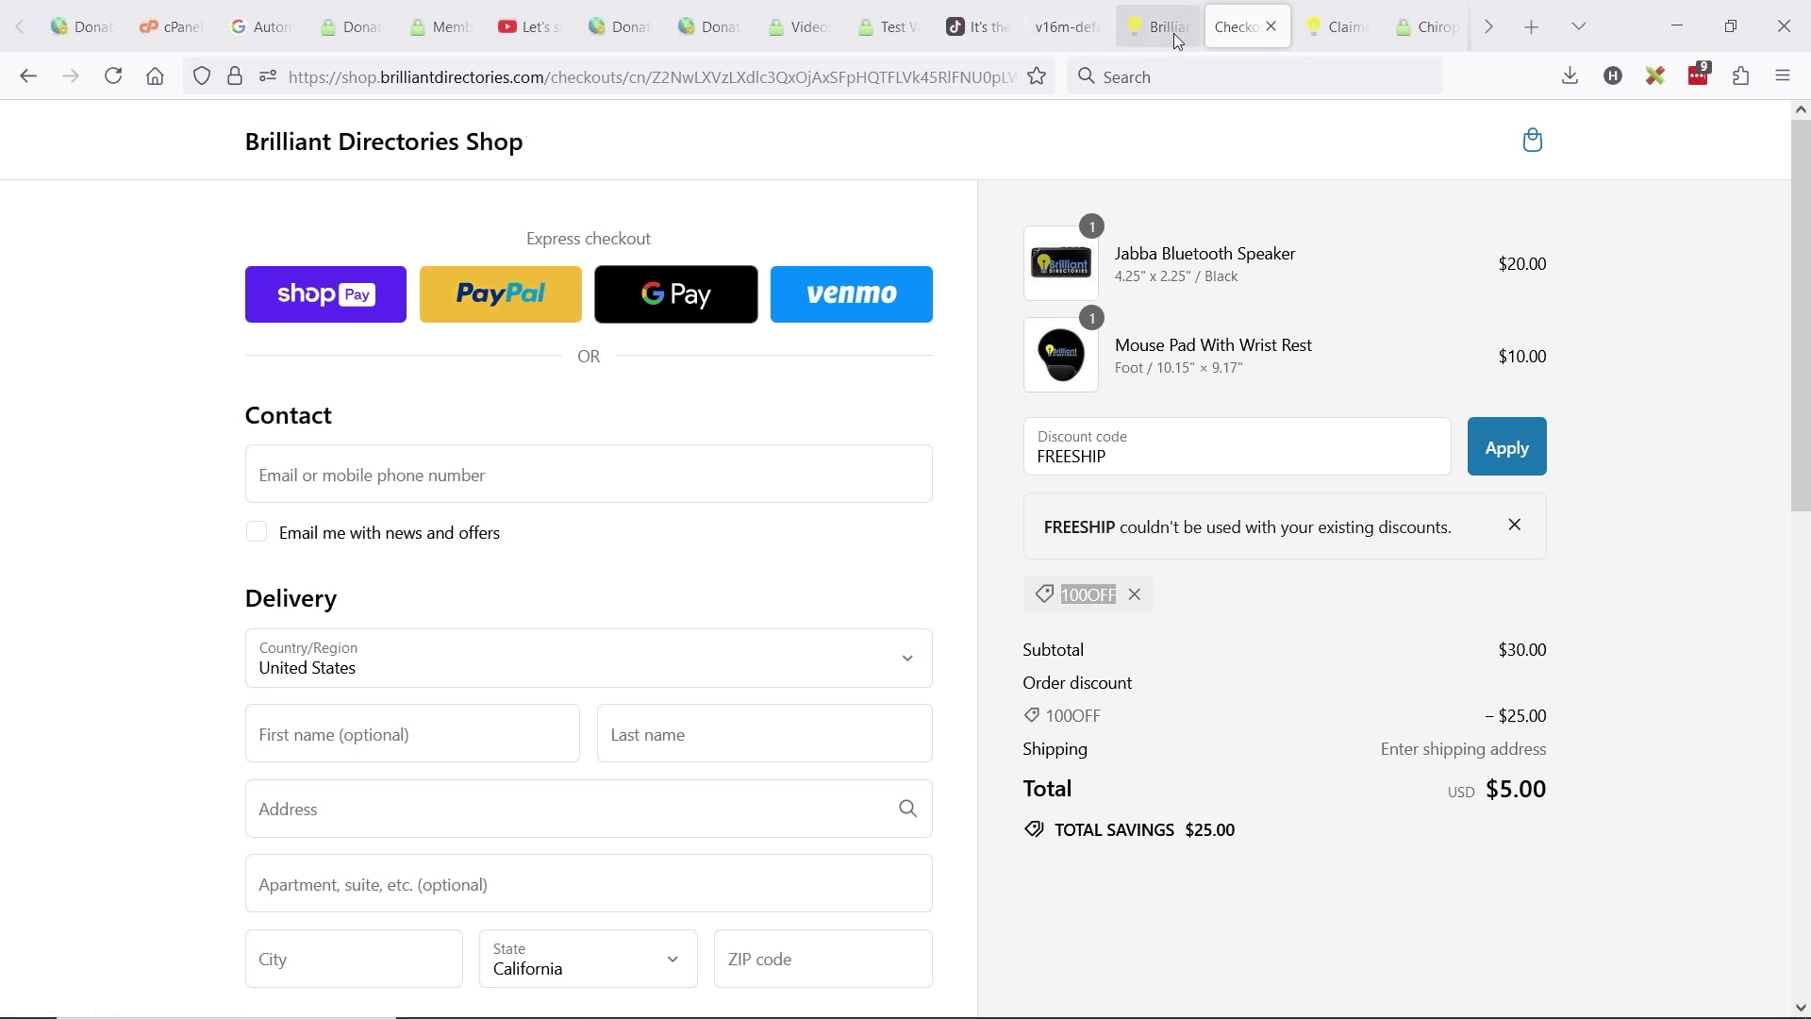
{"action": "key", "text": "alt+Tab"}
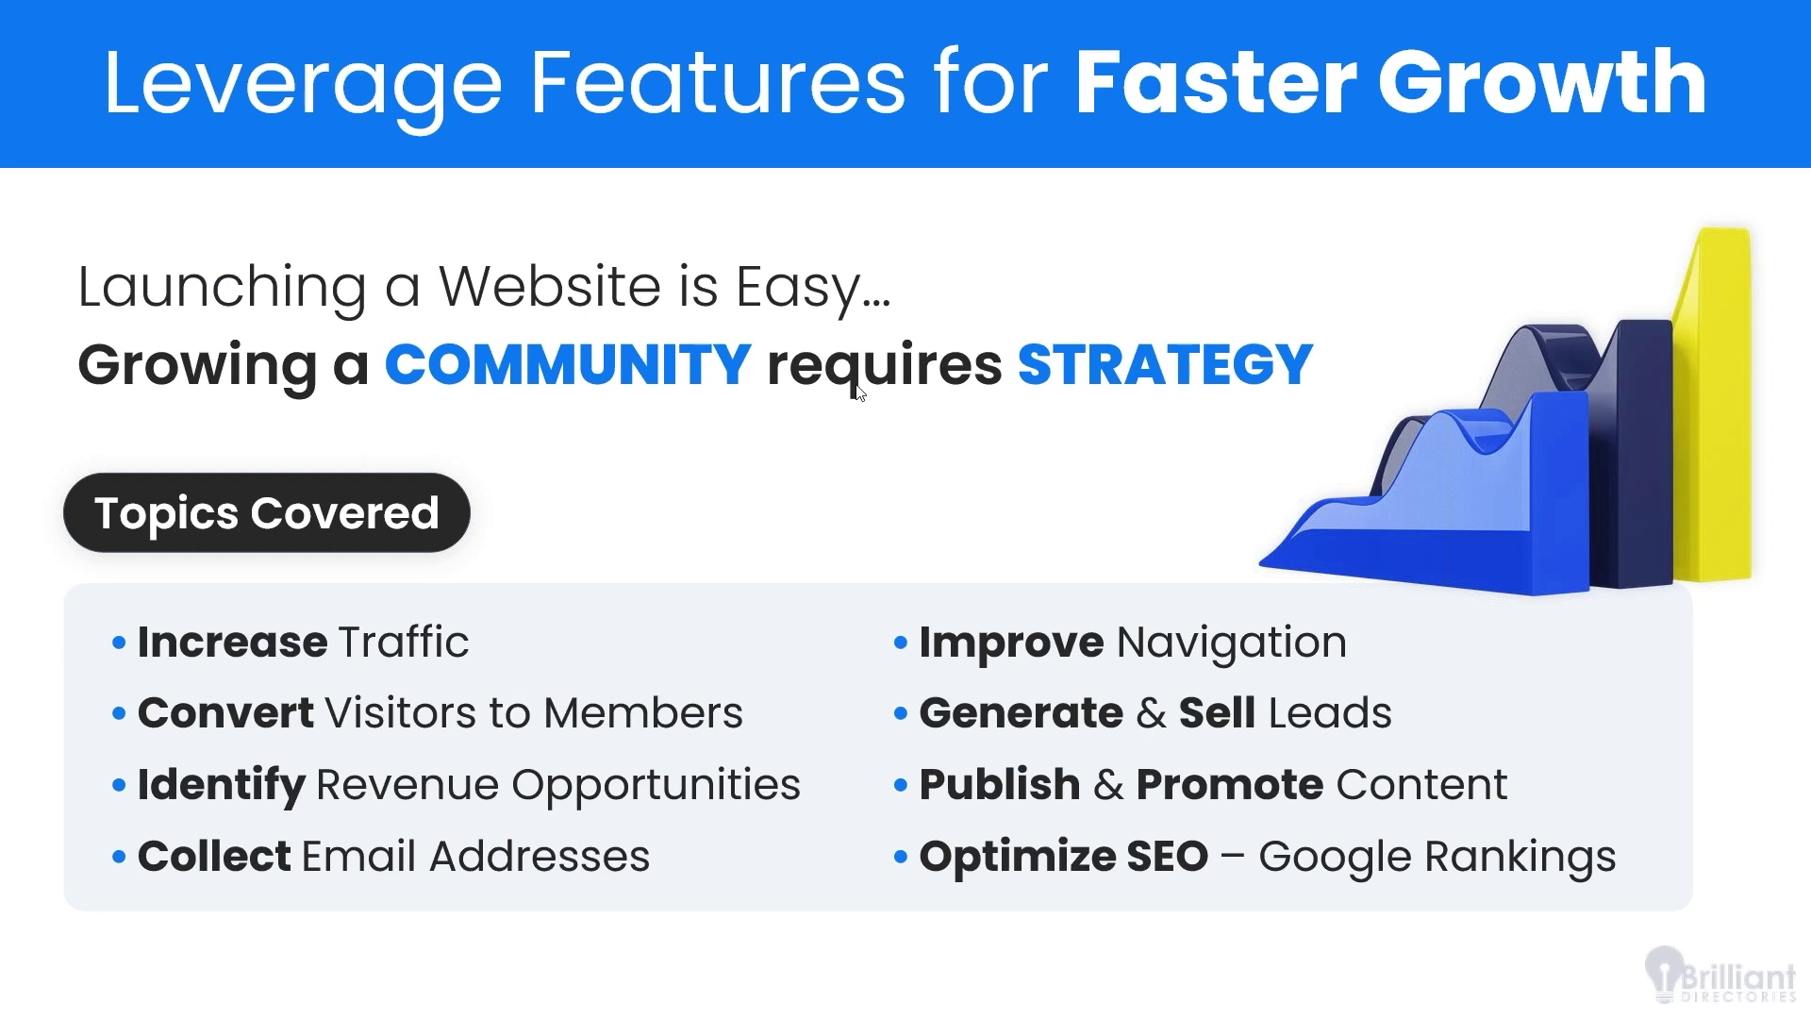
{"action": "left_click", "coordinate": [766, 330]}
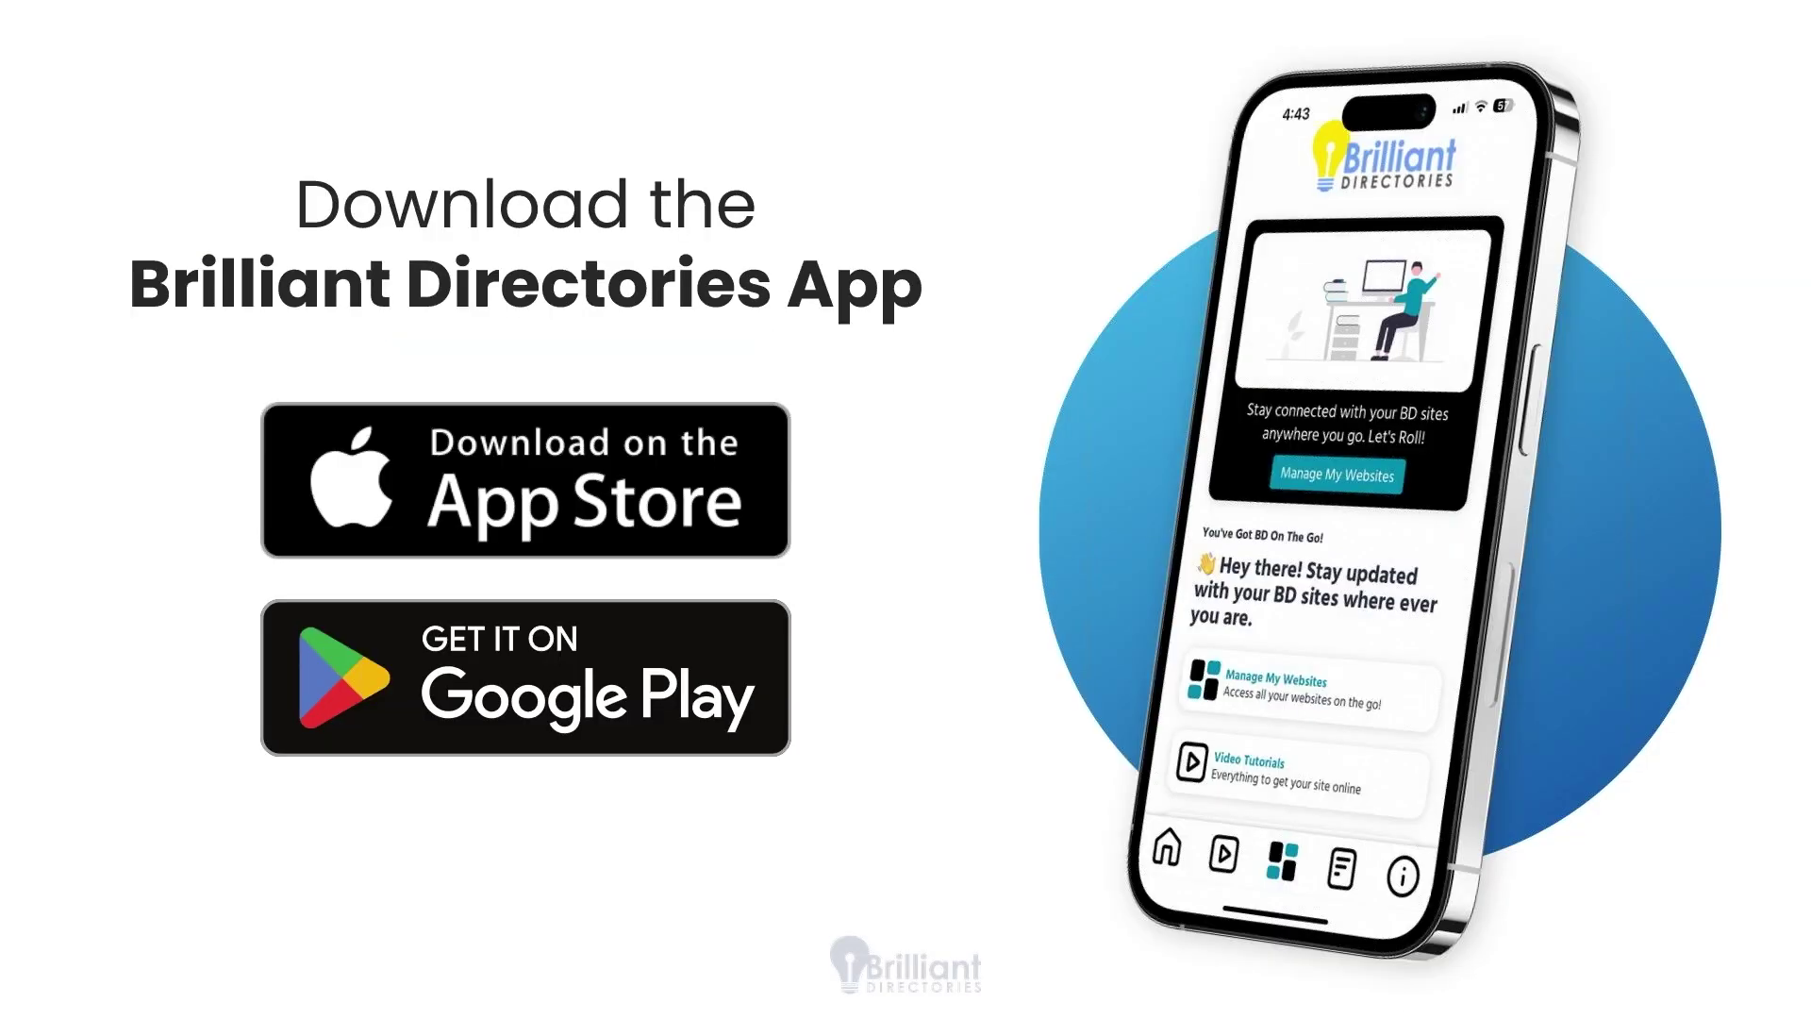